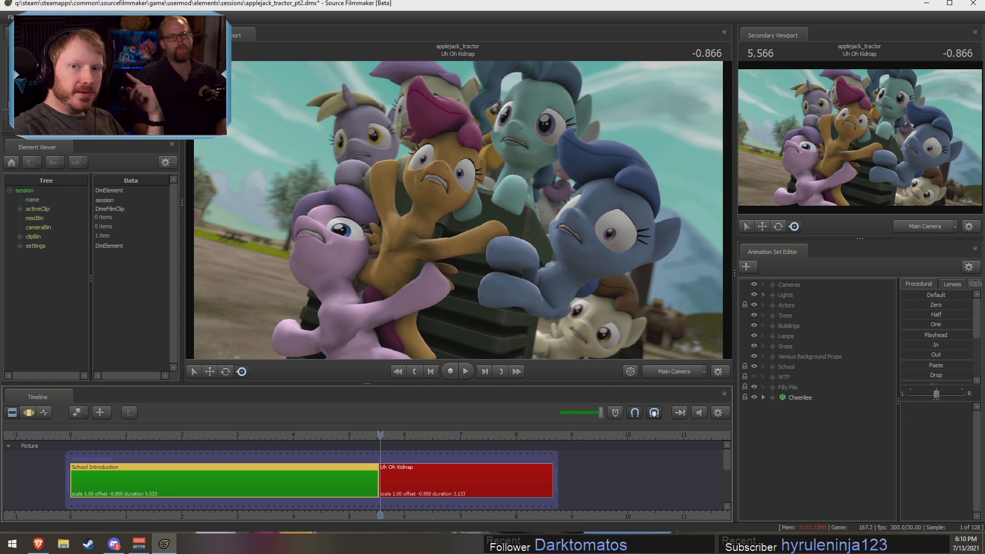
- Select the Uh Oh Kidnap shot and inspect the rusty machine and the two ponies beside it through the work camera
click(422, 477)
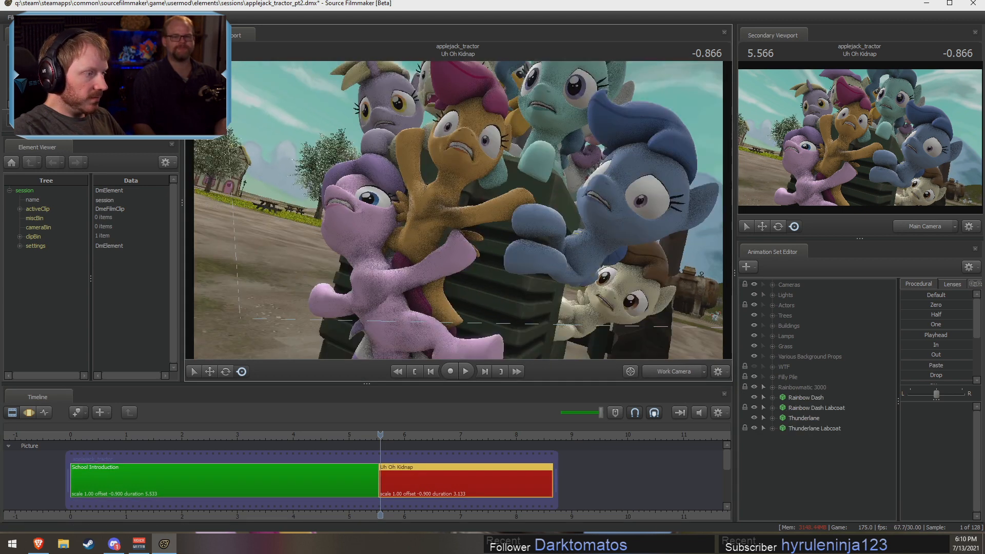
key(s)
mouse_move(458, 210)
mouse_down()
mouse_move(477, 231)
mouse_move(460, 210)
mouse_move(514, 215)
mouse_move(452, 246)
mouse_move(494, 177)
mouse_move(457, 200)
mouse_move(458, 179)
mouse_move(461, 206)
mouse_up()
key(w)
key(w)
key(w)
key(w)
key(d)
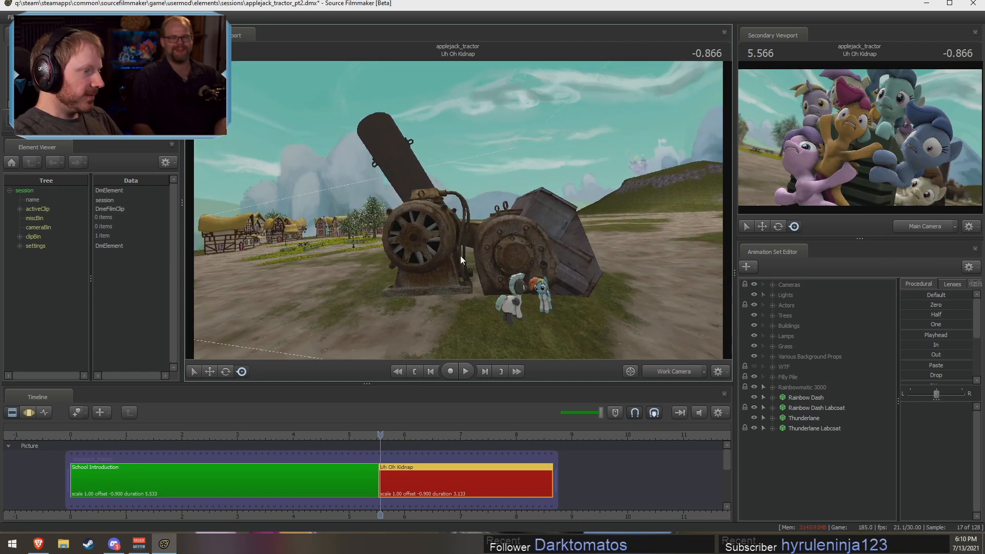
- Play the Uh Oh Kidnap shot from the work camera's view of the rusty machine
key(F3)
key(space)
key(F2)
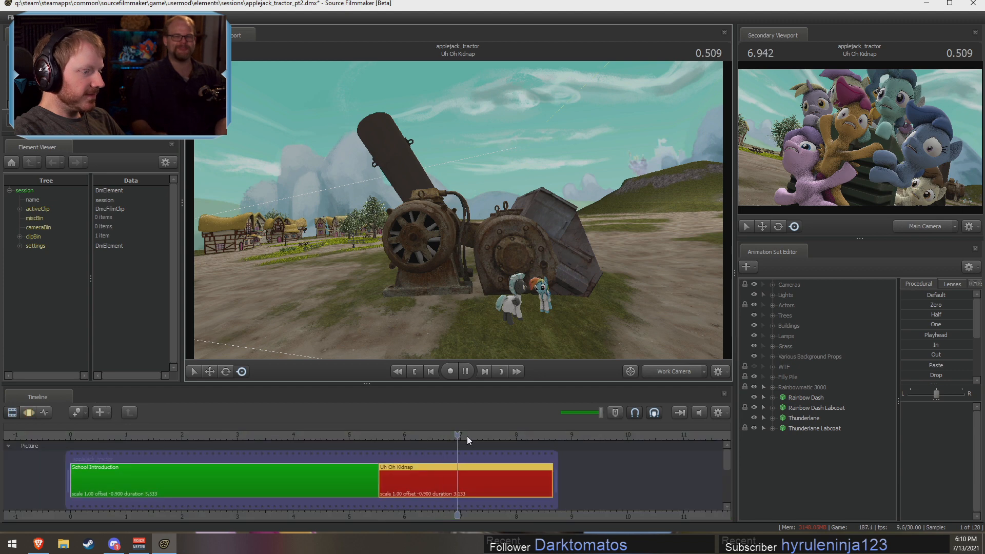
key(F3)
key(space)
key(F2)
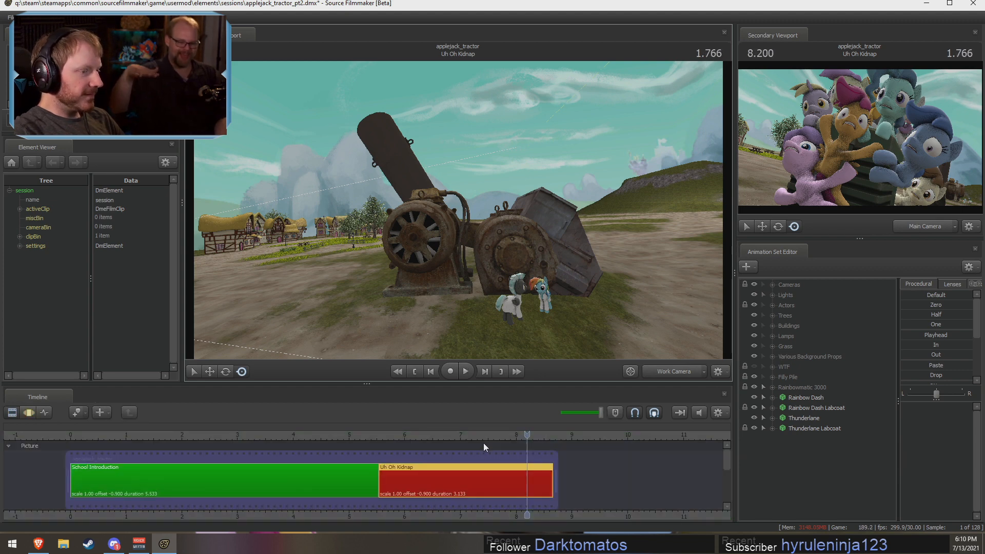
- Go to 6.833 s and examine the two ponies beside the machine and the distant tractor up close
click(452, 439)
drag(492, 260, 459, 214)
key(w)
key(w)
key(w)
key(z)
key(w)
key(s)
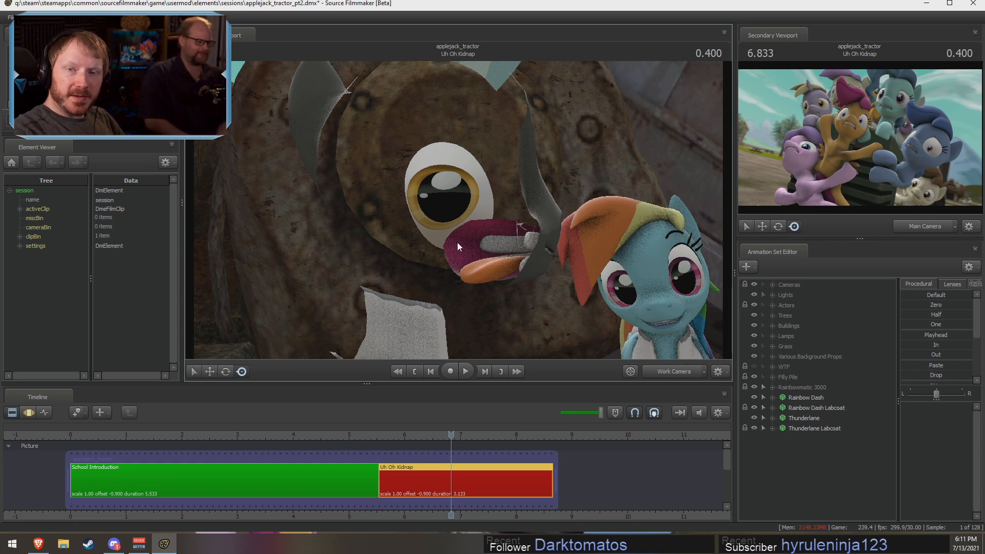
drag(529, 278, 449, 275)
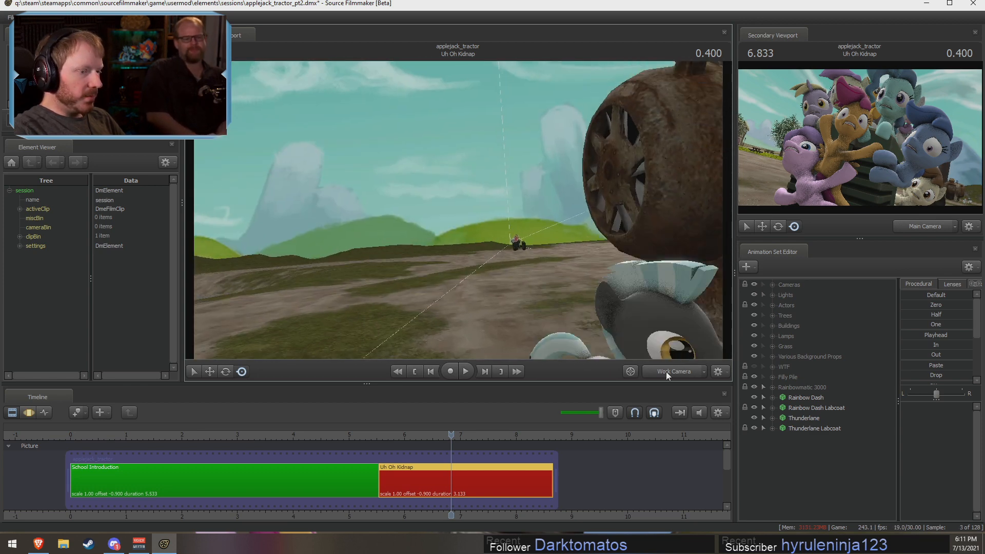
- Switch the primary viewport to the main camera and scrub the School Introduction shot to 2.233 s
click(666, 372)
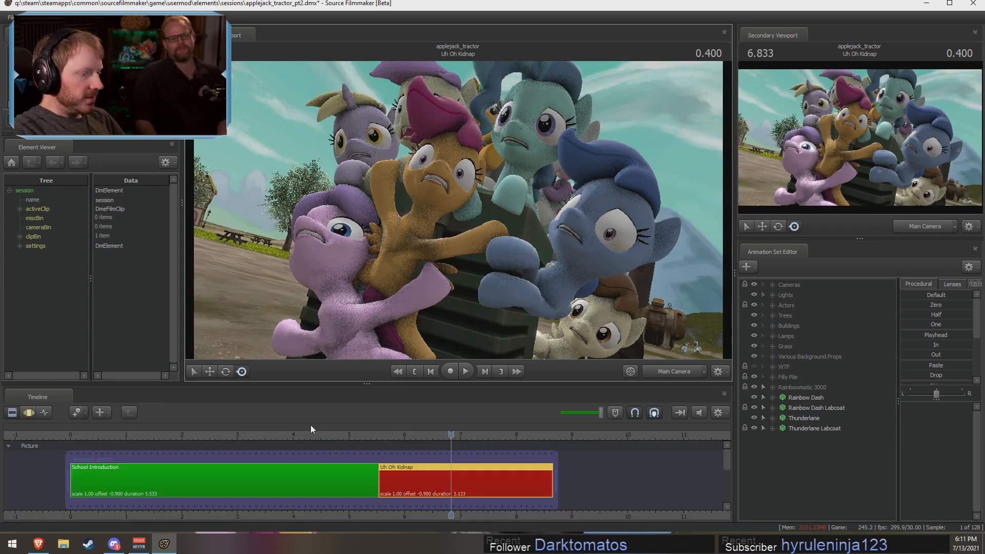
drag(272, 425, 152, 429)
key(space)
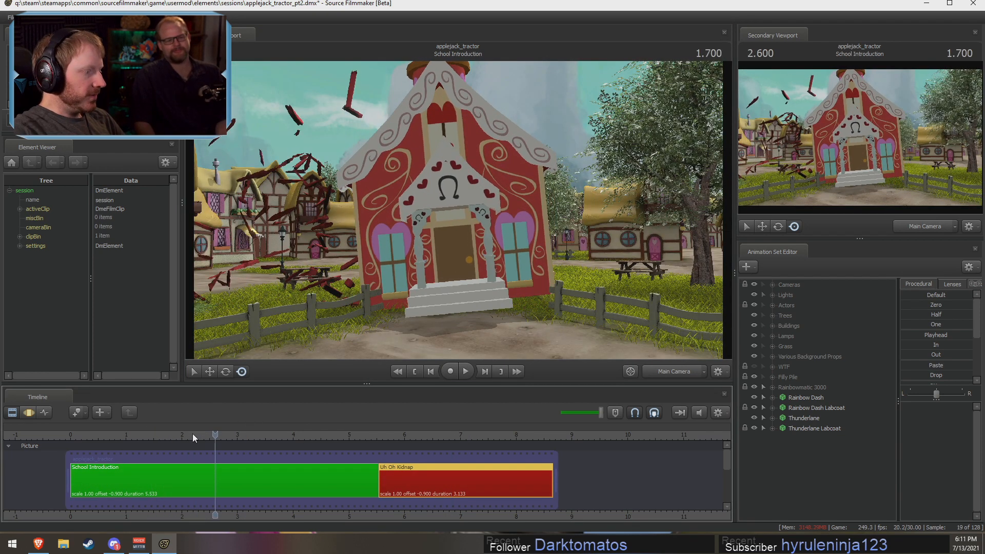
drag(192, 433, 195, 430)
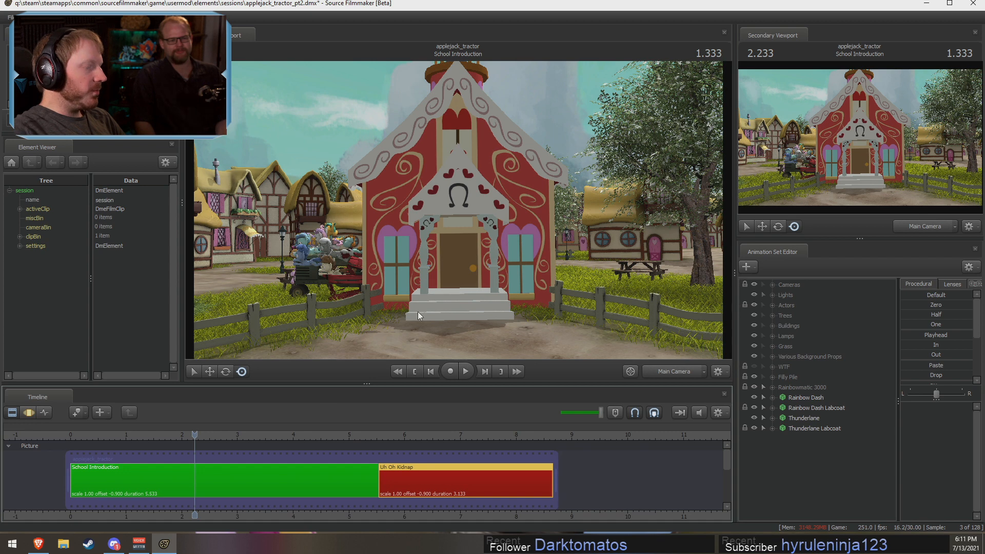
- Switch to the work camera and examine the pony-laden tractor beside the schoolhouse's side wall
click(676, 373)
key(s)
drag(590, 288, 528, 303)
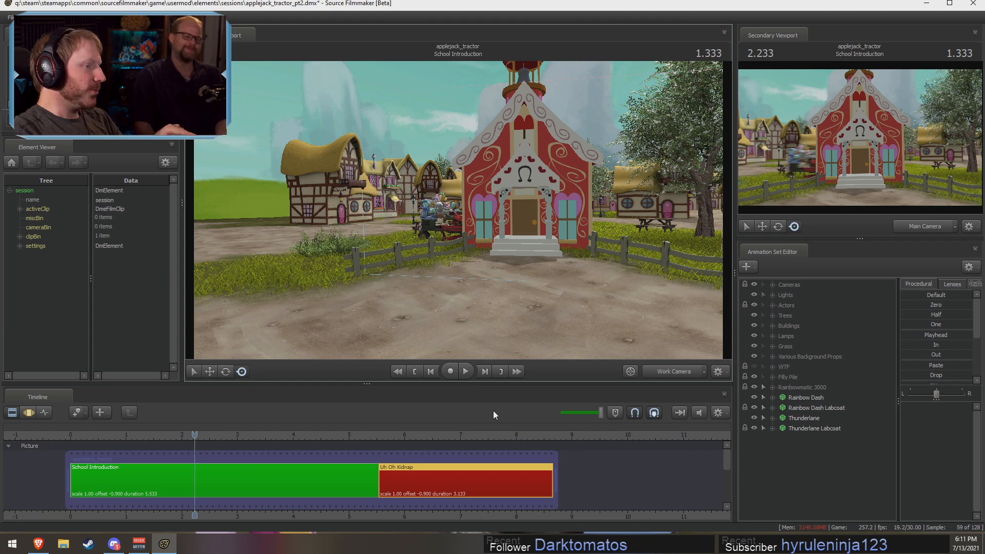
drag(462, 257, 562, 257)
key(w)
key(a)
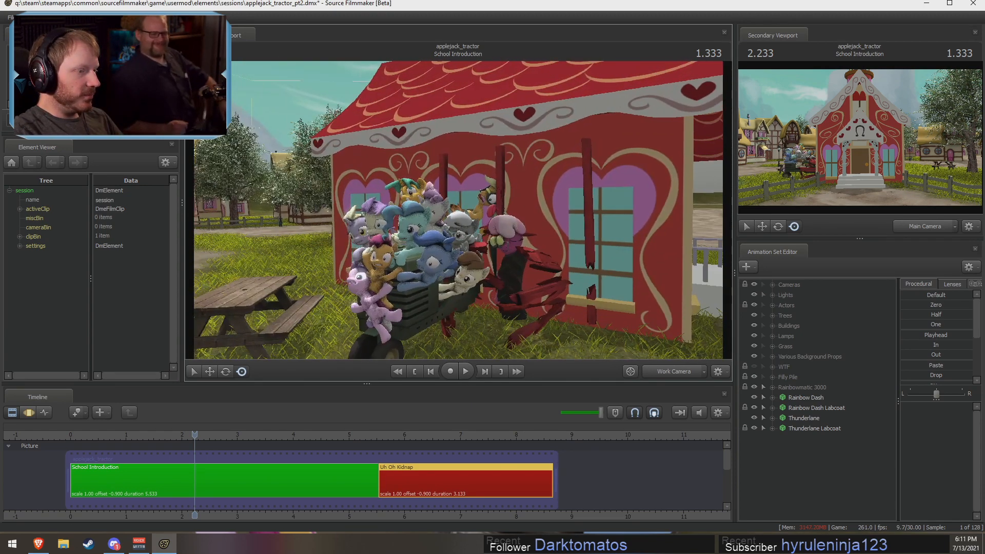
- Advance the School Introduction shot to 2.433 s and examine the purple pony by the schoolhouse up close
key(space)
key(space)
key(w)
drag(462, 231, 471, 253)
key(w)
key(d)
key(s)
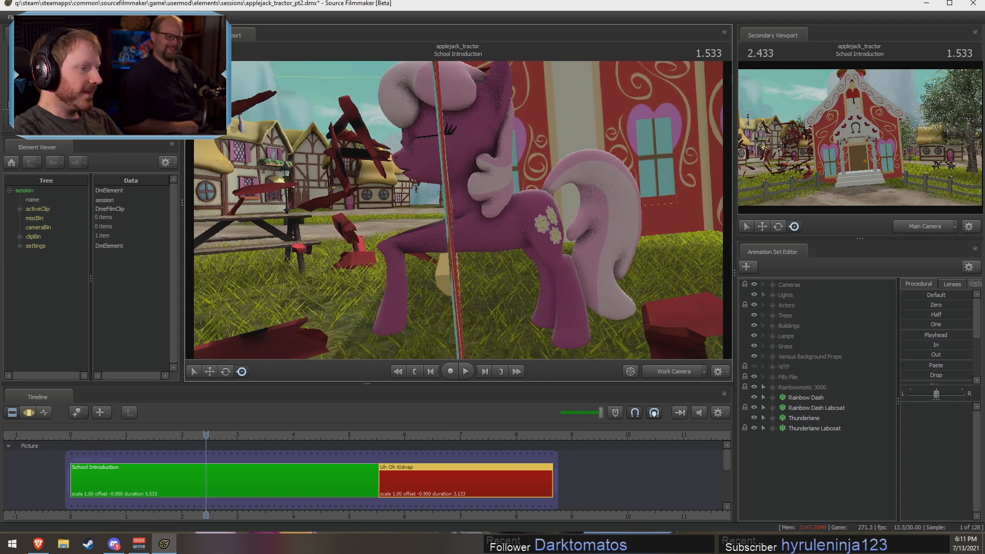
- Play back the purple pony's animation and scrub the School Introduction shot to 2.000 s
key(space)
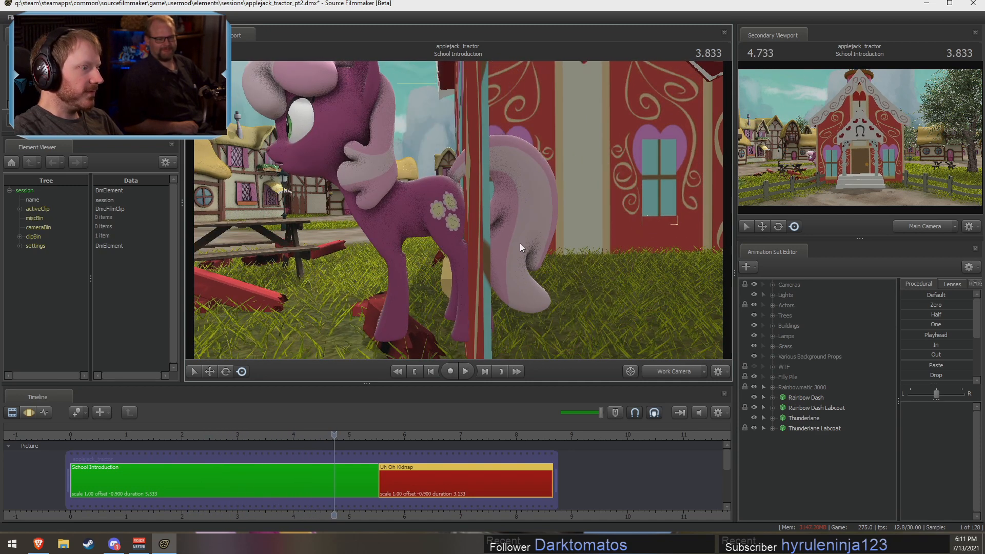
drag(315, 435, 285, 425)
key(space)
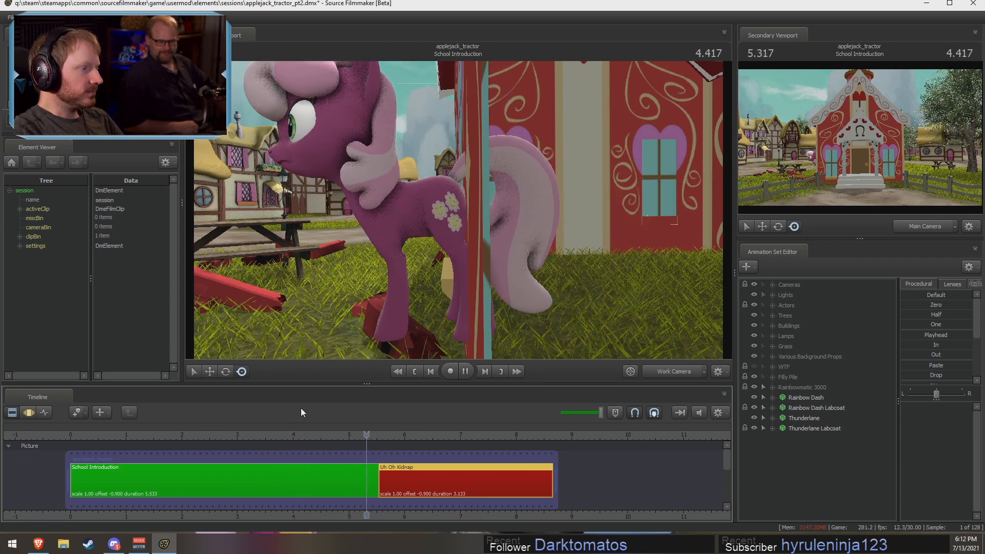
key(space)
drag(454, 255, 454, 255)
drag(352, 430, 183, 424)
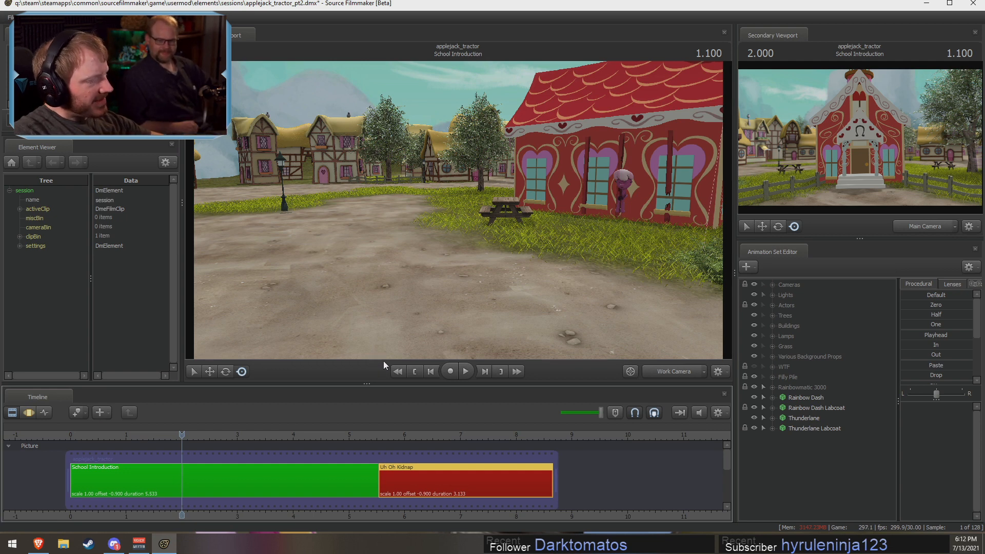
- Maximize the window, go to 2.566 s and examine the tractor amid the flying debris beside the schoolhouse
double_click(394, 4)
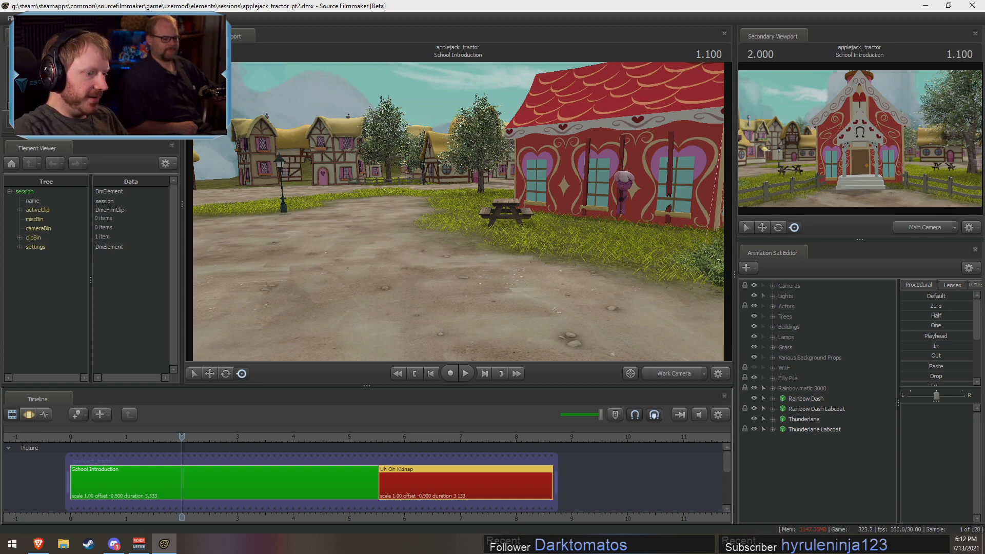
drag(492, 241, 457, 219)
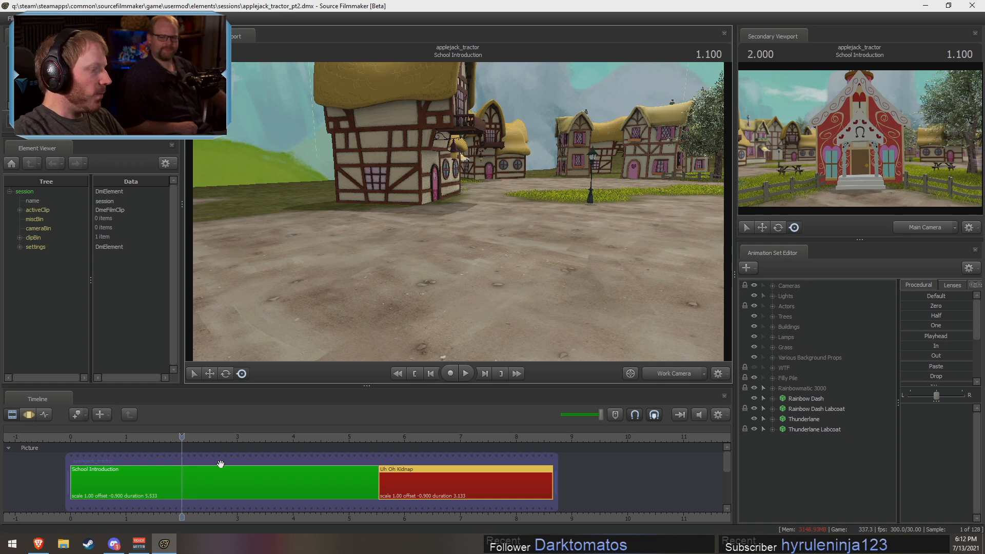
drag(186, 436, 213, 438)
click(677, 375)
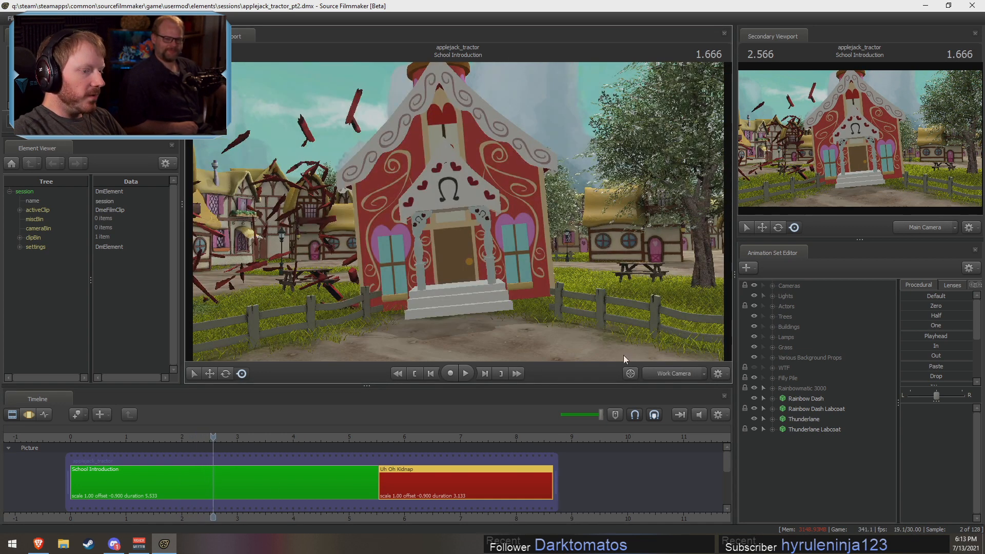
drag(554, 287, 477, 266)
key(w)
mouse_move(459, 211)
mouse_down()
mouse_move(485, 229)
mouse_move(458, 211)
mouse_up()
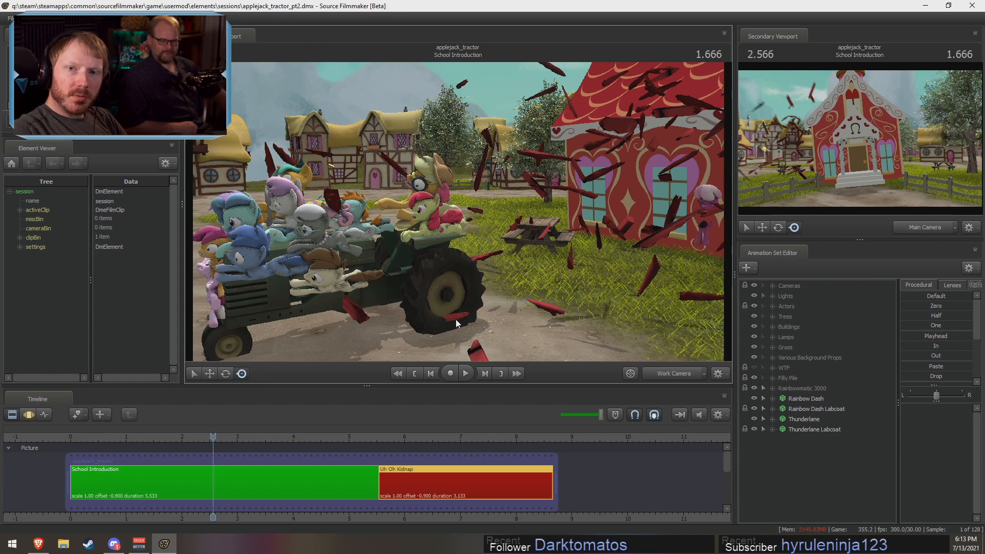
- Match the work camera to the main camera in Uh Oh Kidnap and inspect the whole tractor at 5.933 s
drag(212, 440, 424, 444)
ctrl+click(670, 371)
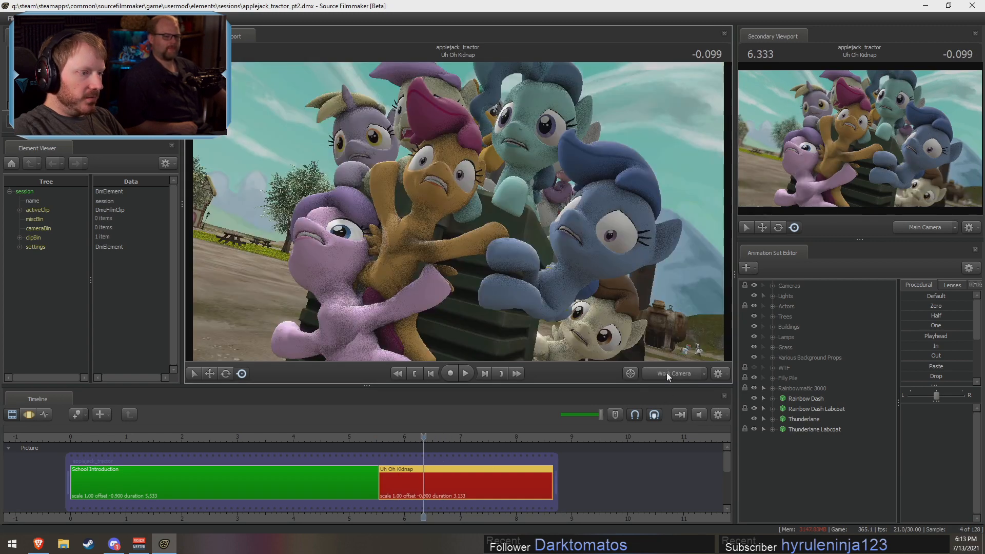
drag(616, 307, 646, 308)
drag(452, 318, 436, 327)
click(402, 440)
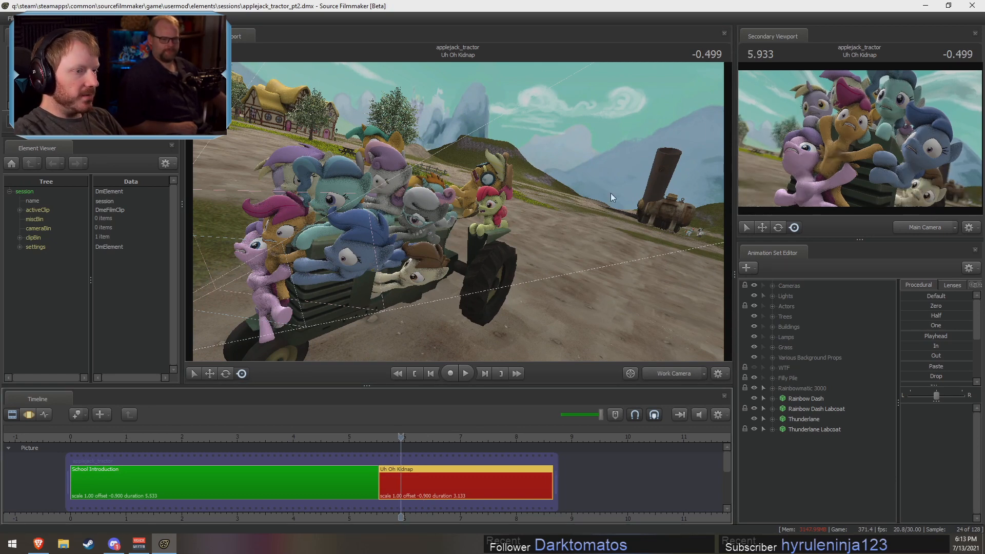
drag(601, 238, 460, 216)
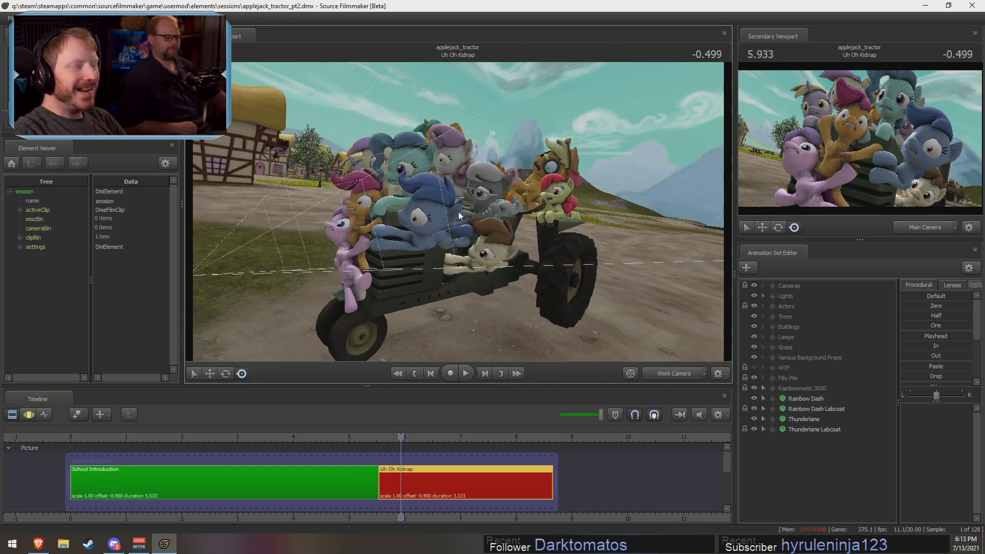
- Examine the ponies clinging to the tractor from the side and front in the Uh Oh Kidnap shot
key(F3)
key(F2)
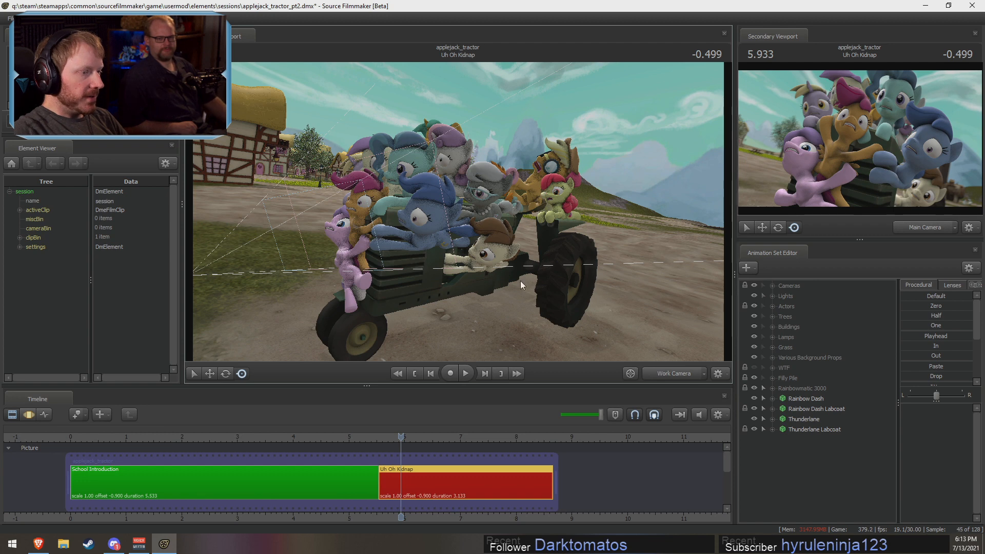
drag(509, 281, 458, 212)
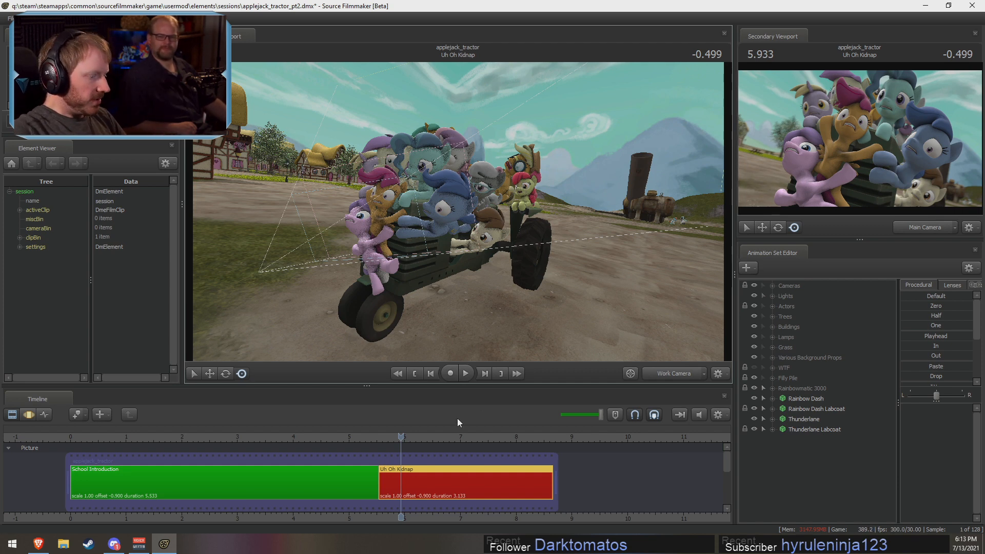
key(F3)
key(F2)
scroll(421, 479, up, 2)
drag(481, 304, 500, 314)
key(a)
key(w)
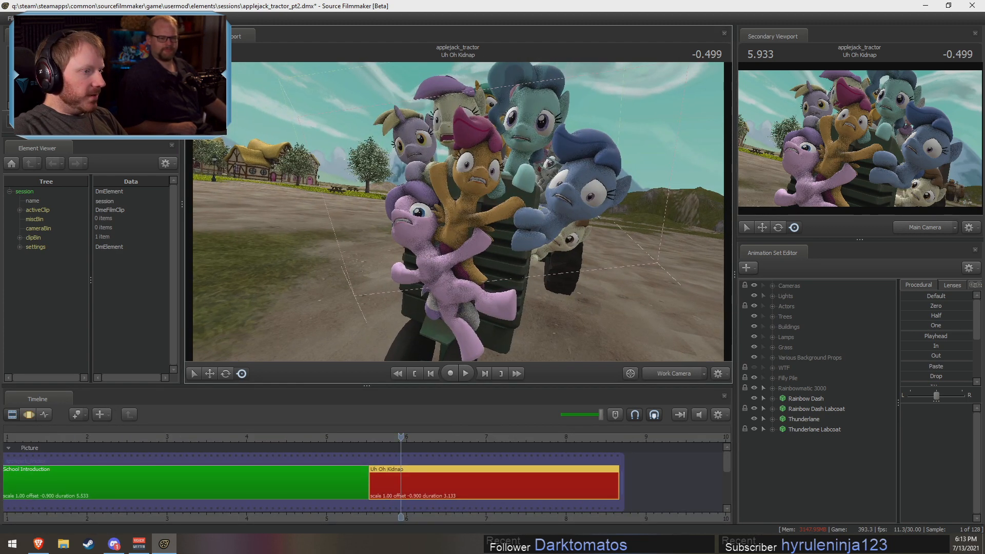
drag(457, 213, 460, 211)
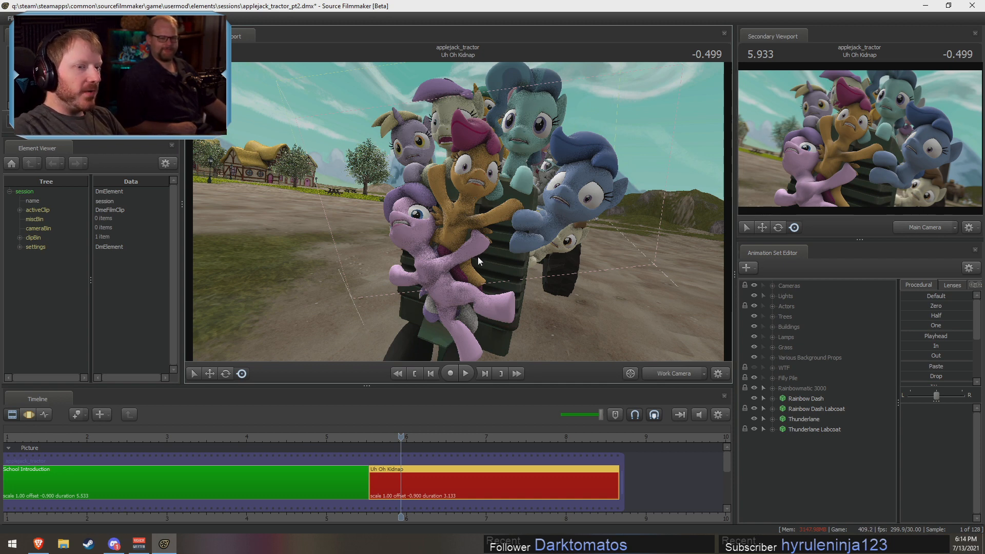
- Play the Uh Oh Kidnap shot from 5.600 to 6.266 s and switch the timeline to the Motion Editor
drag(370, 439, 375, 437)
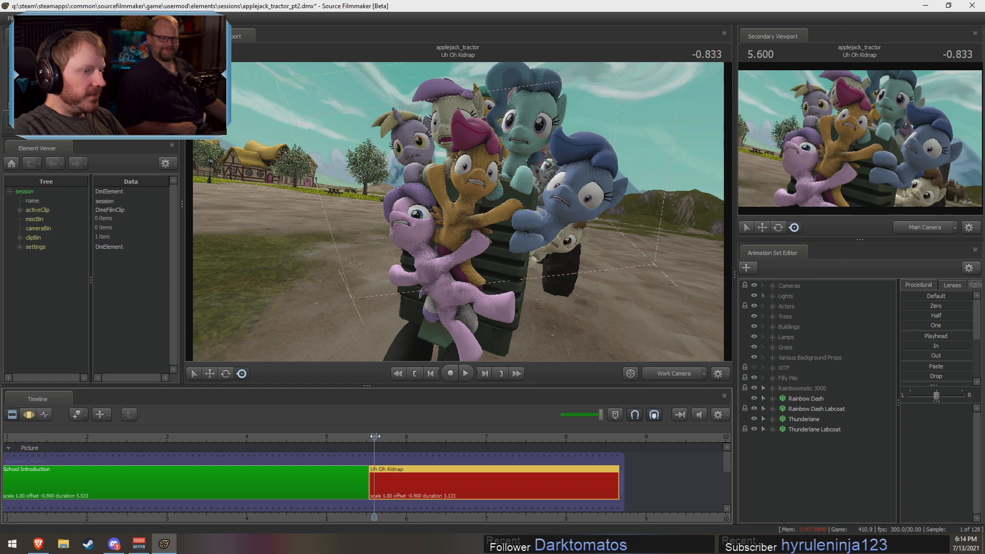
key(space)
key(space)
key(F3)
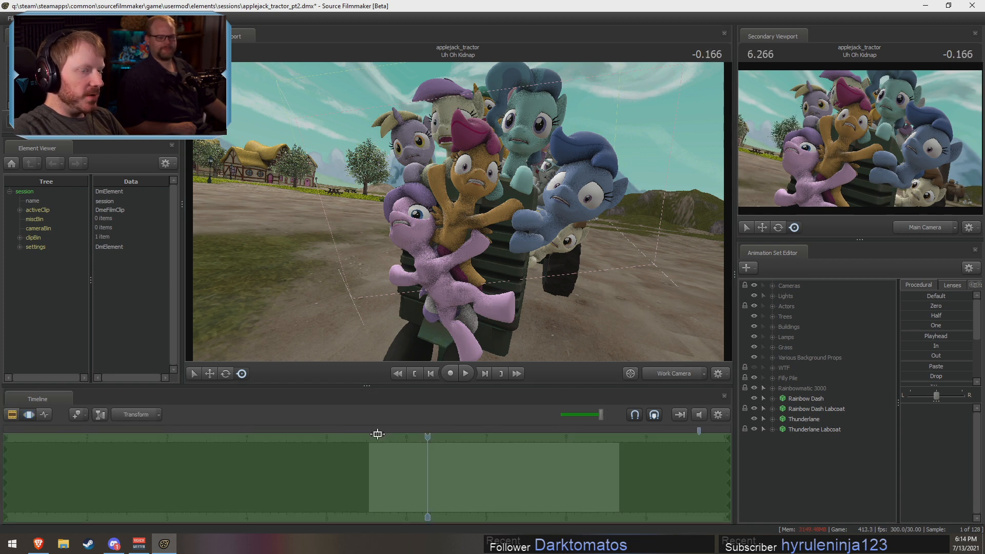
- Match the work camera to the main camera's view and compare the two framings of the piled ponies
ctrl+click(672, 374)
drag(616, 287, 464, 209)
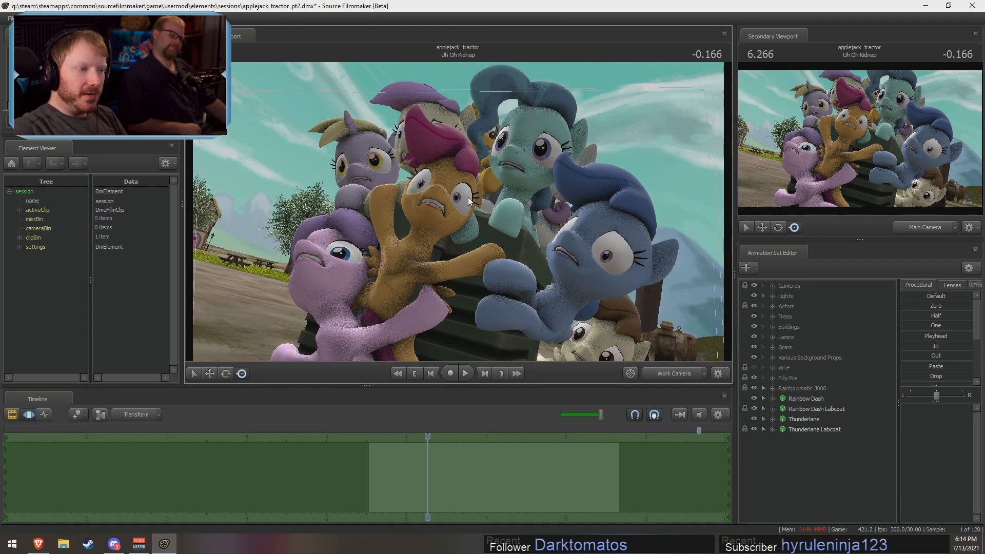
click(673, 371)
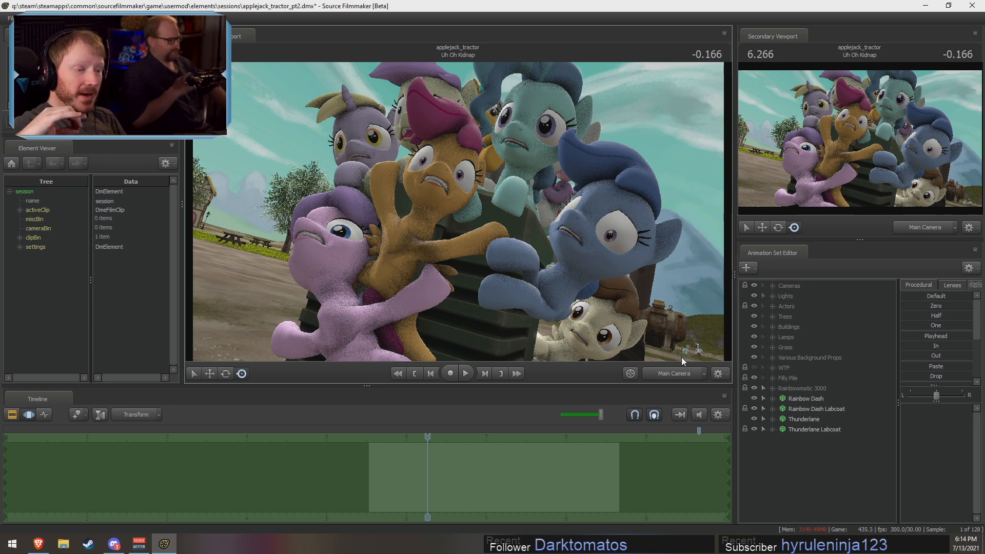
click(680, 374)
- Examine the piled ponies and the tractor through the work camera from several close front and side angles
drag(500, 229, 500, 230)
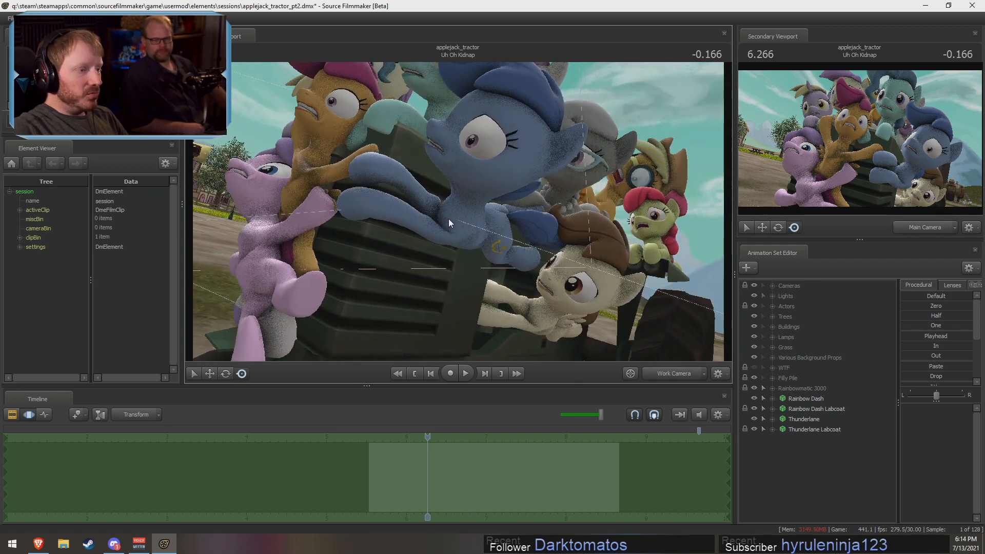
drag(490, 219, 491, 220)
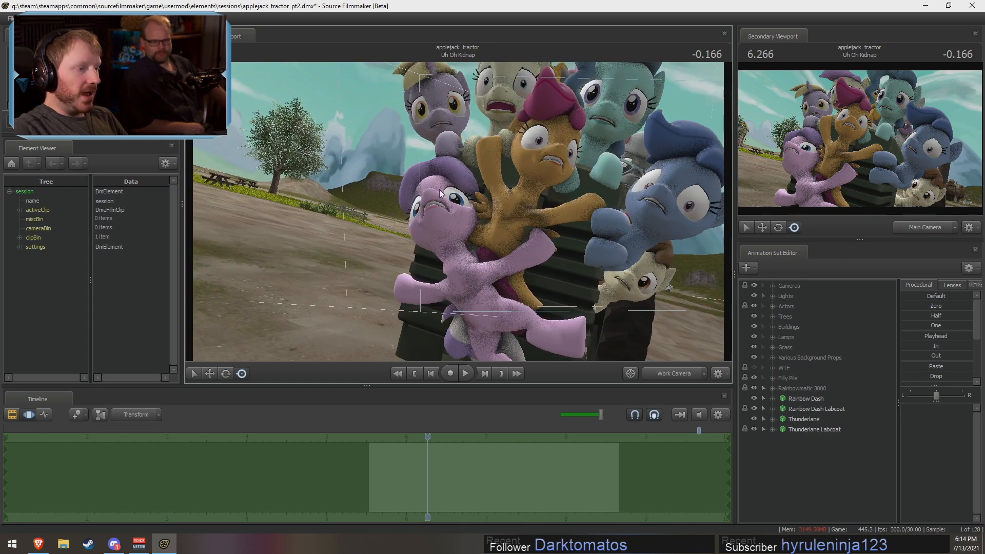
drag(430, 201, 472, 204)
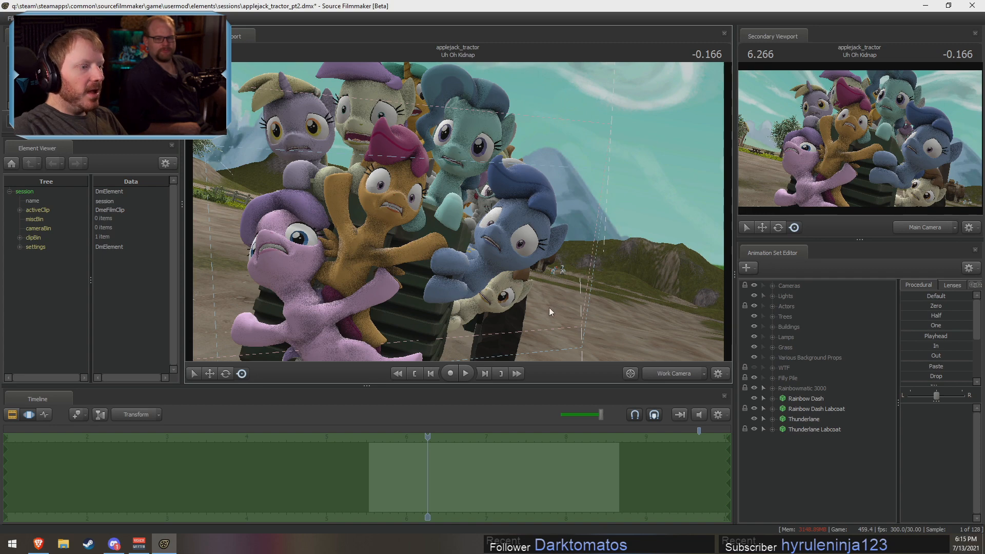
drag(549, 307, 549, 307)
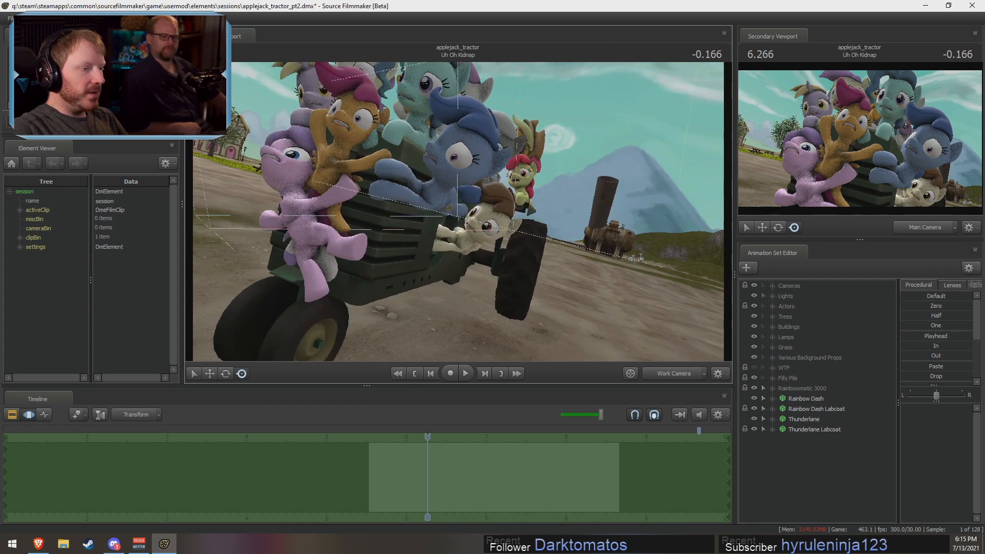
drag(462, 212, 461, 212)
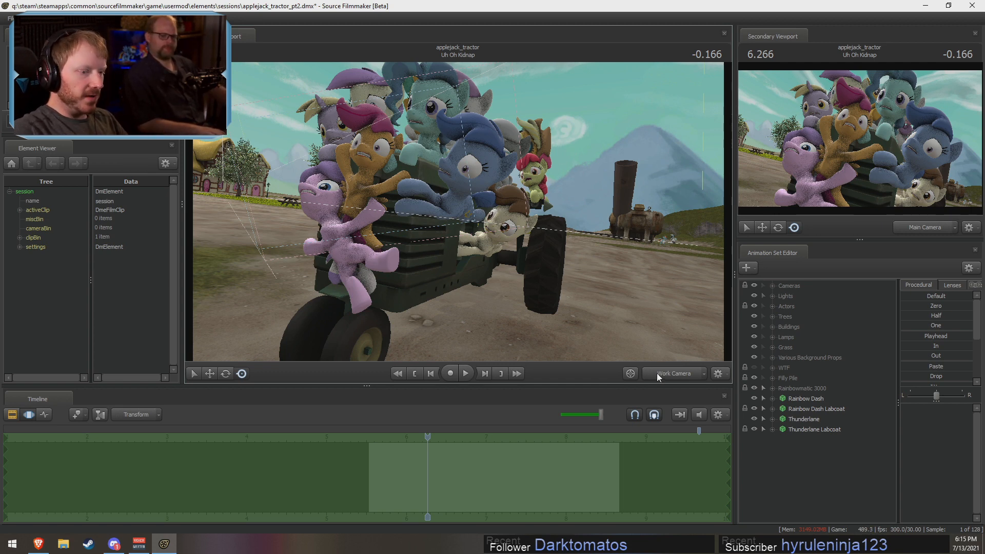
- Return the viewport to the main camera in the Clip Editor, expand the Cameras and Actors groups, and collapse the Tractor group
click(672, 375)
key(F2)
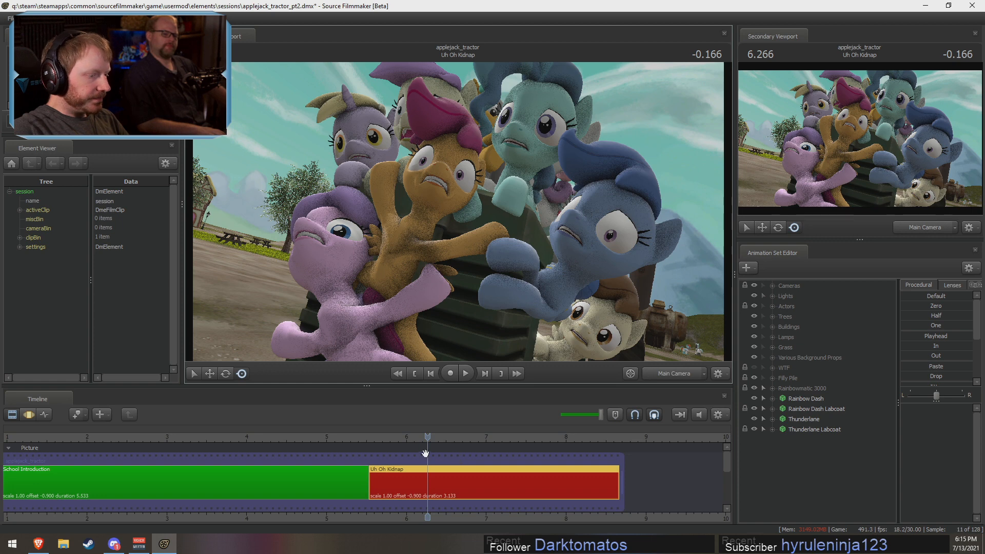
key(F3)
key(F2)
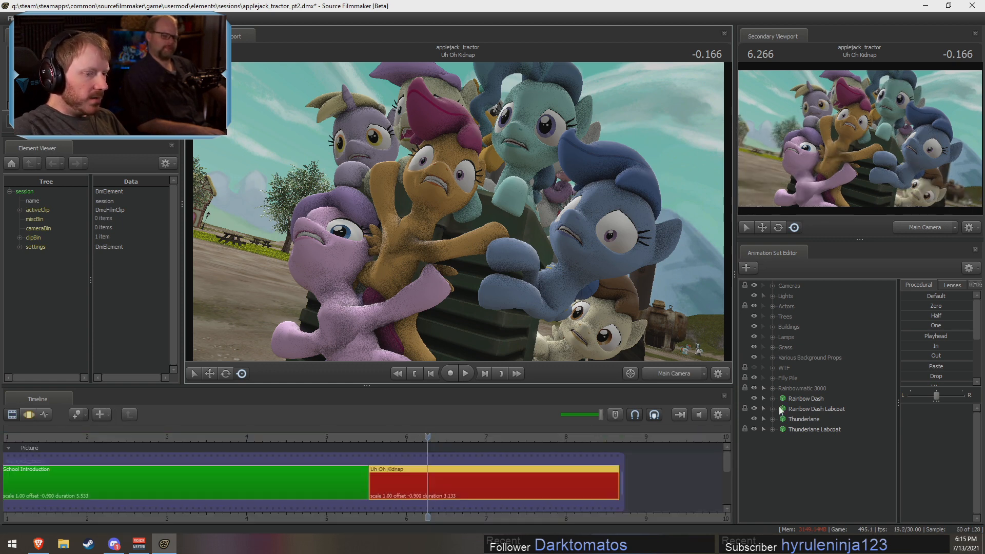
click(773, 285)
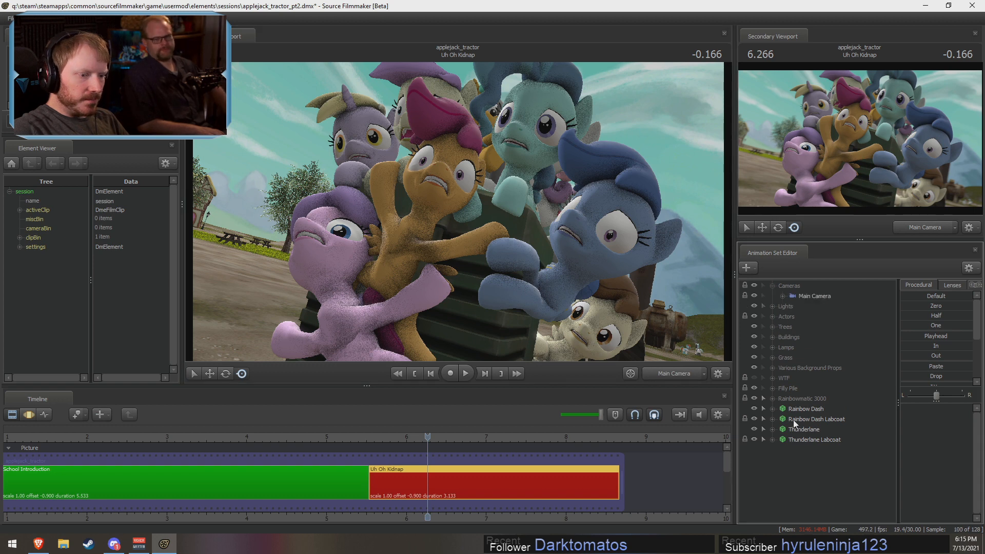
click(773, 316)
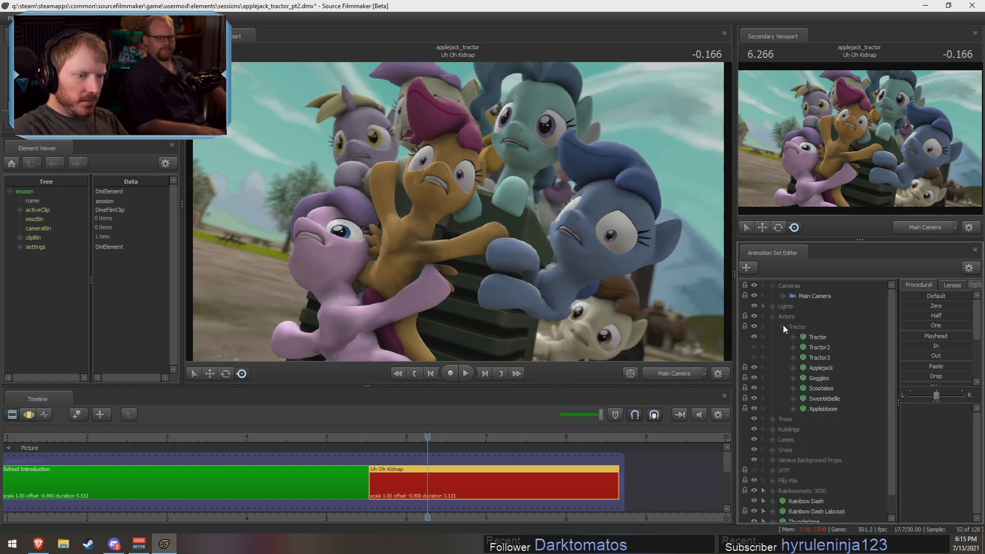
click(783, 326)
- Switch to the work camera, expand the Tractor model's Body and Unknown controls, and select its rootTransform in the Motion Editor
click(667, 376)
drag(606, 302, 569, 295)
key(s)
drag(482, 218, 475, 218)
key(s)
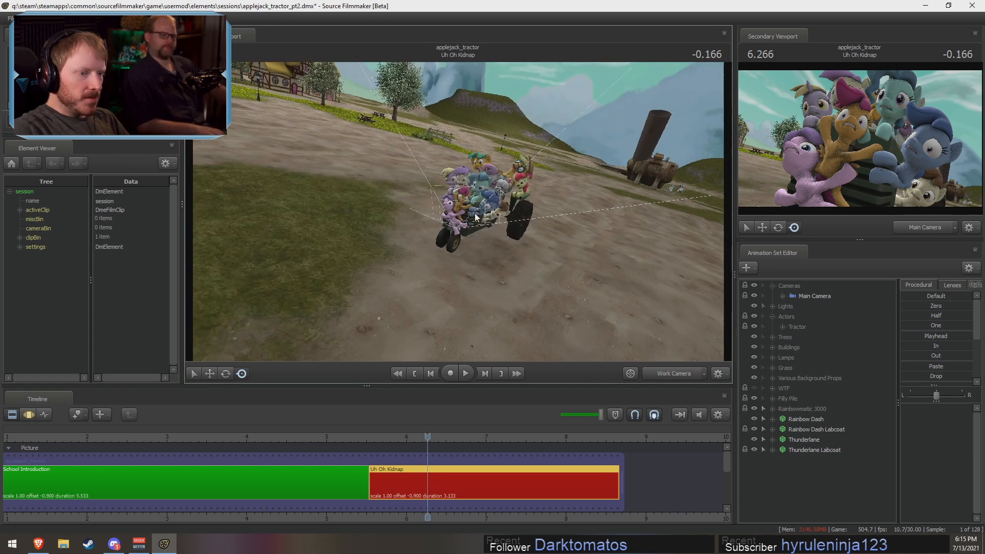
click(783, 327)
click(792, 338)
click(802, 356)
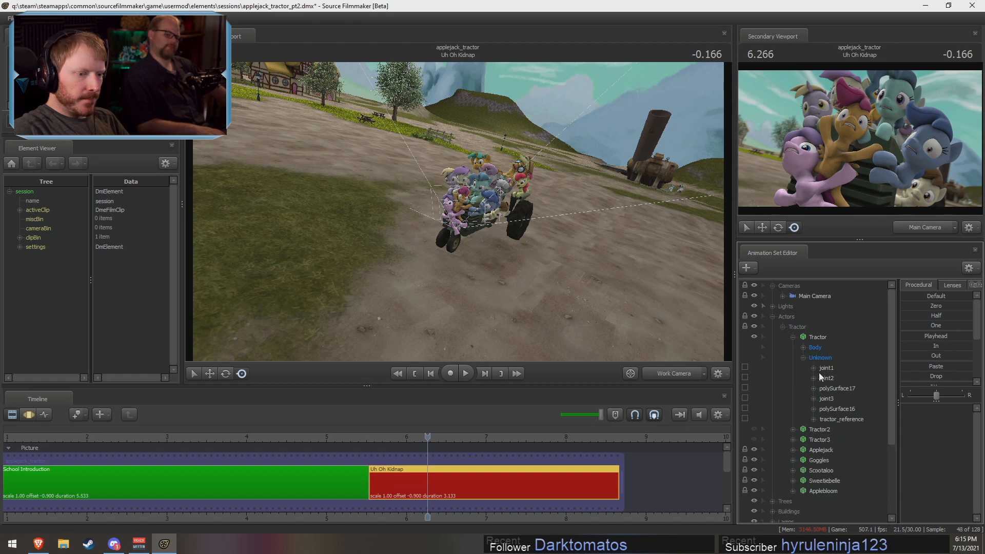
click(803, 347)
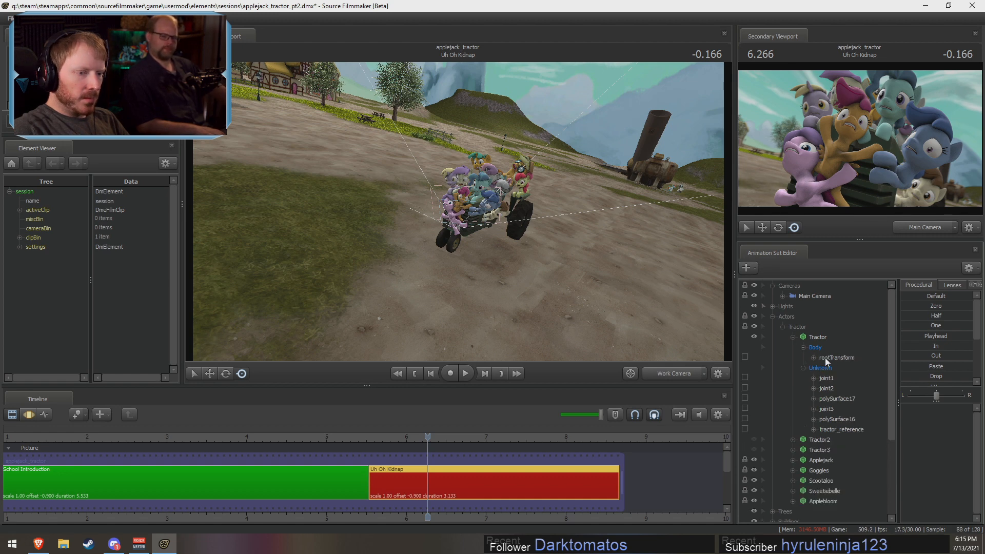
click(825, 358)
key(F3)
alt+drag(531, 231, 522, 263)
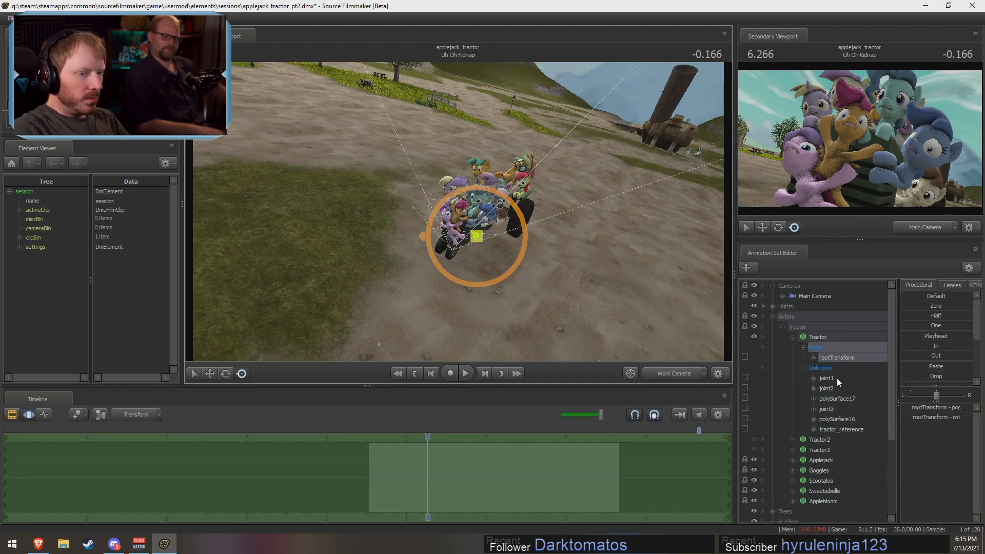
- Try moving the tractor by its rootTransform, undo the move, and compare the joint1 and rootTransform controls
click(829, 379)
click(831, 359)
key(w)
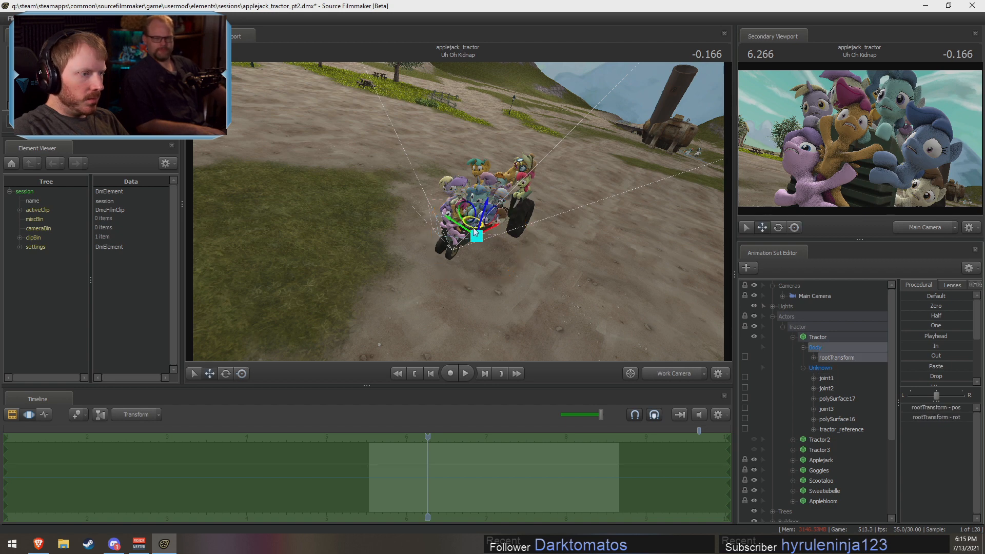
drag(475, 232, 543, 258)
key(ctrl+z)
click(826, 378)
key(ctrl+z)
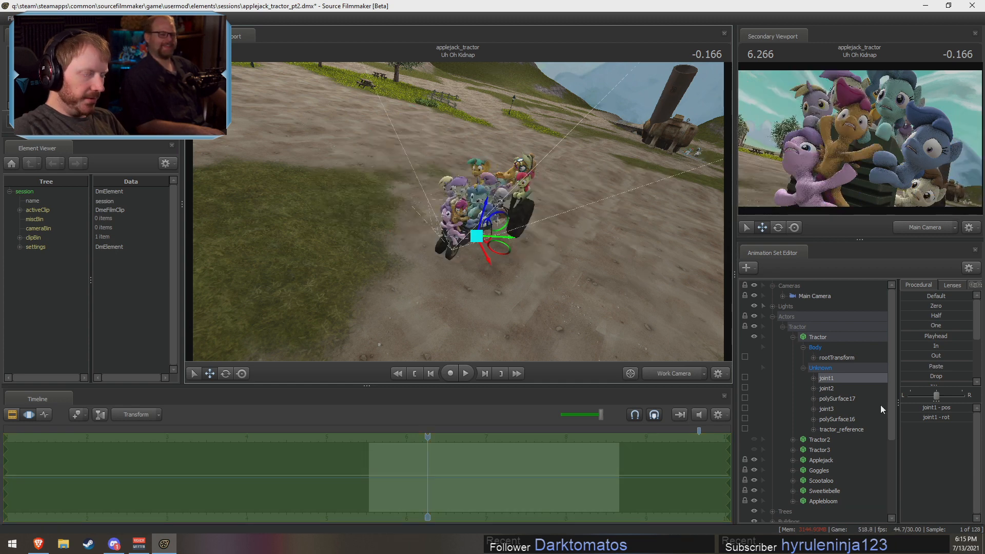
click(835, 358)
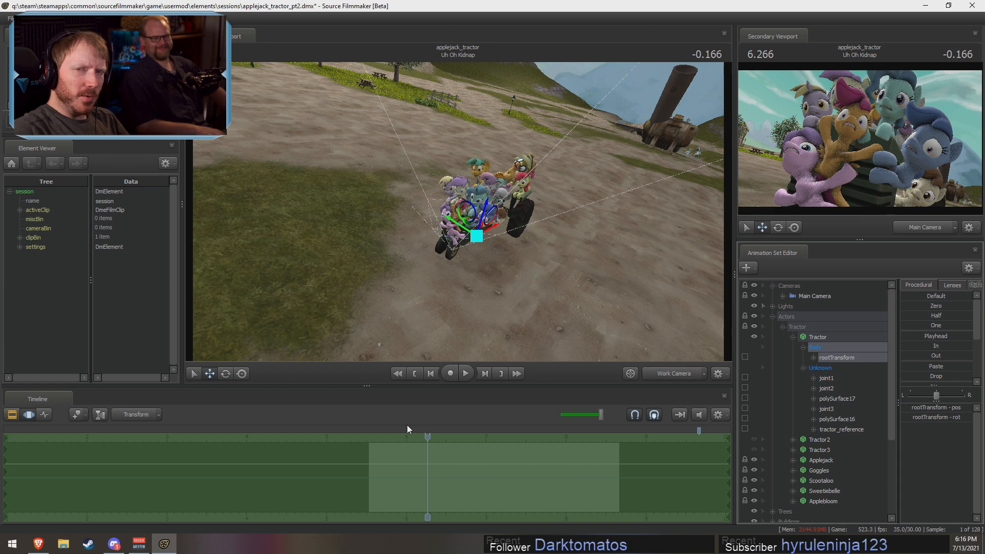
mouse_move(429, 474)
mouse_down()
mouse_move(399, 469)
mouse_move(437, 474)
mouse_up()
- Try moving the Main Camera away from the tractor and undo the move
click(814, 296)
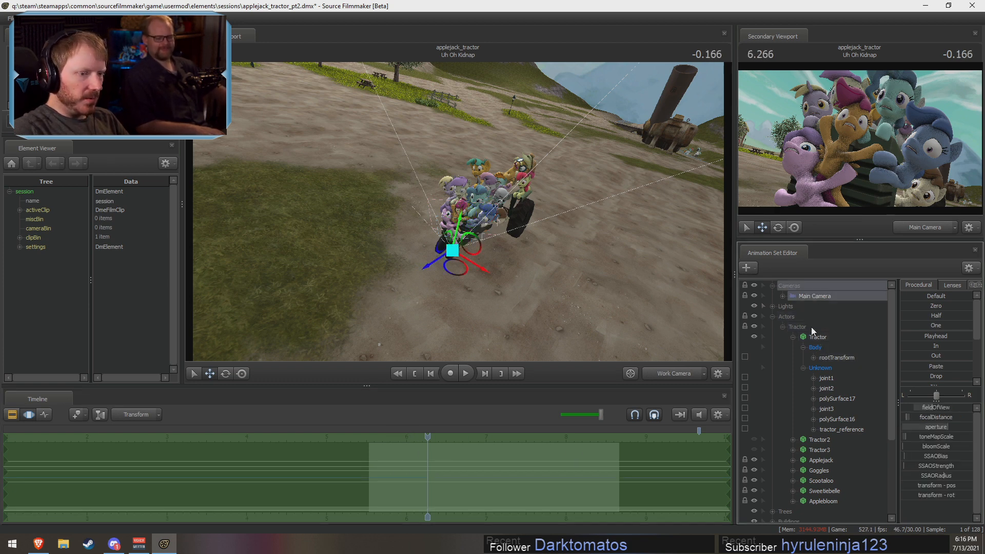
drag(455, 266, 417, 215)
key(ctrl+z)
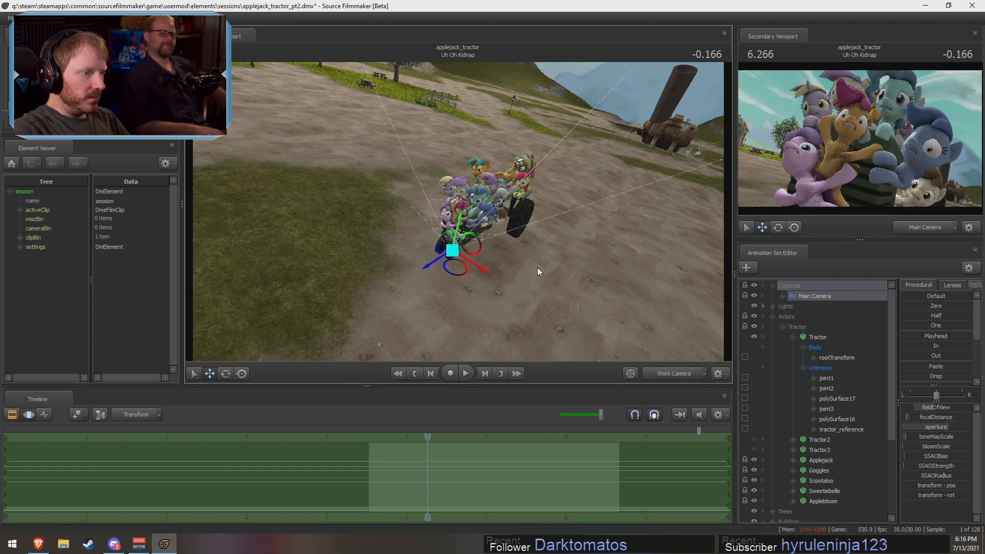
- Rotate the tractor's rootTransform until the front of the tractor points straight towards the work camera
click(813, 348)
mouse_move(456, 229)
mouse_down()
mouse_move(495, 205)
mouse_move(447, 231)
mouse_move(450, 241)
mouse_up()
drag(538, 234, 595, 230)
key(r)
drag(459, 211, 451, 171)
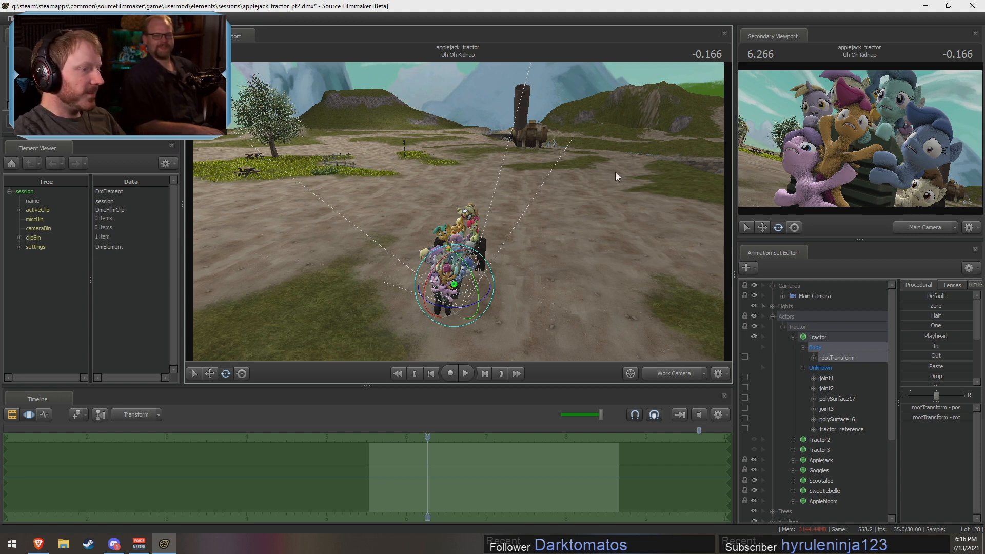
alt+drag(504, 266, 473, 290)
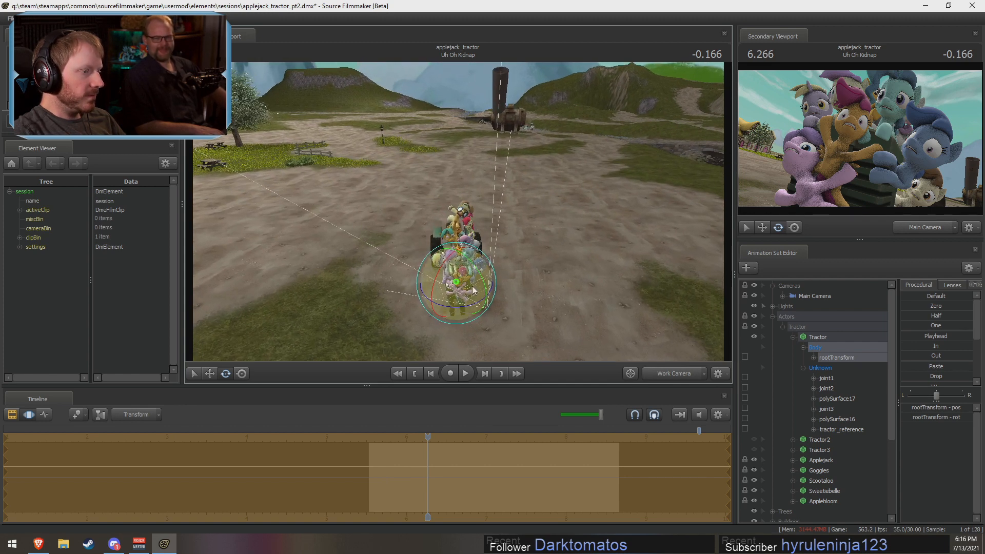
key(Escape)
- Set the time selection at 5.566 s with a falloff running to the end of the Uh Oh Kidnap shot
drag(428, 465, 5, 450)
shift+drag(371, 472, 620, 481)
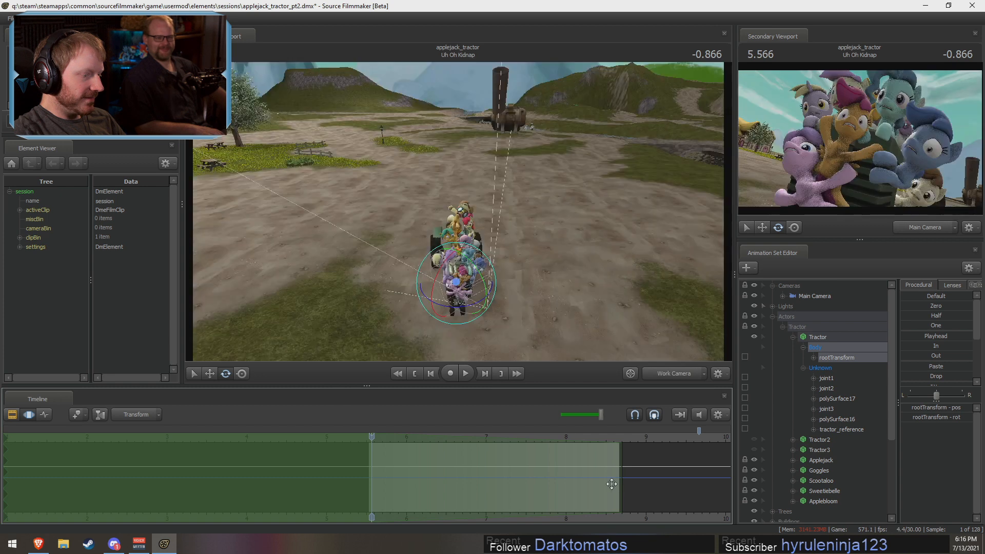
key(w)
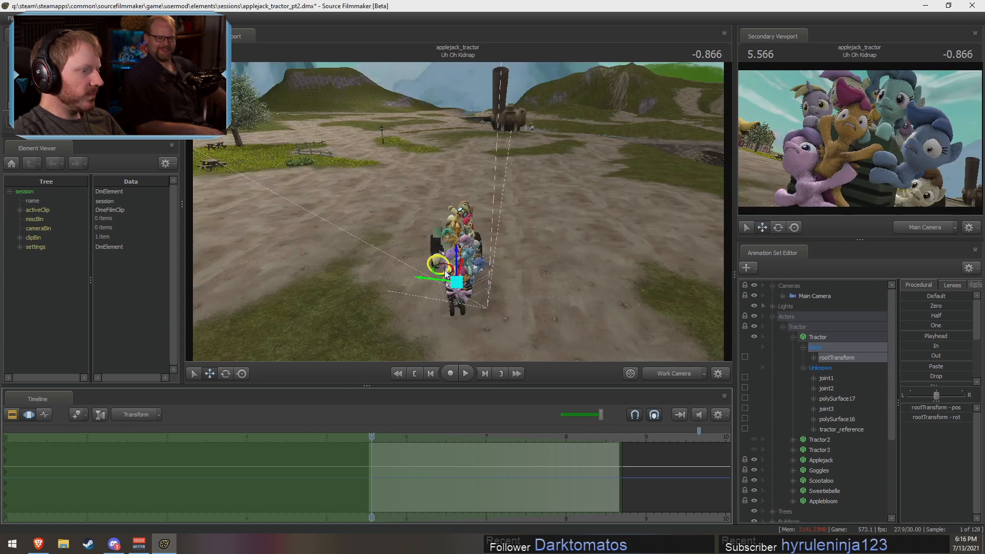
- Move the tractor's rootTransform far across the map at the shot's start so the tractor travels a long path over the shot
drag(449, 275, 432, 98)
key(z)
key(w)
drag(440, 147, 436, 221)
key(z)
key(e)
drag(515, 241, 799, 116)
key(s)
key(w)
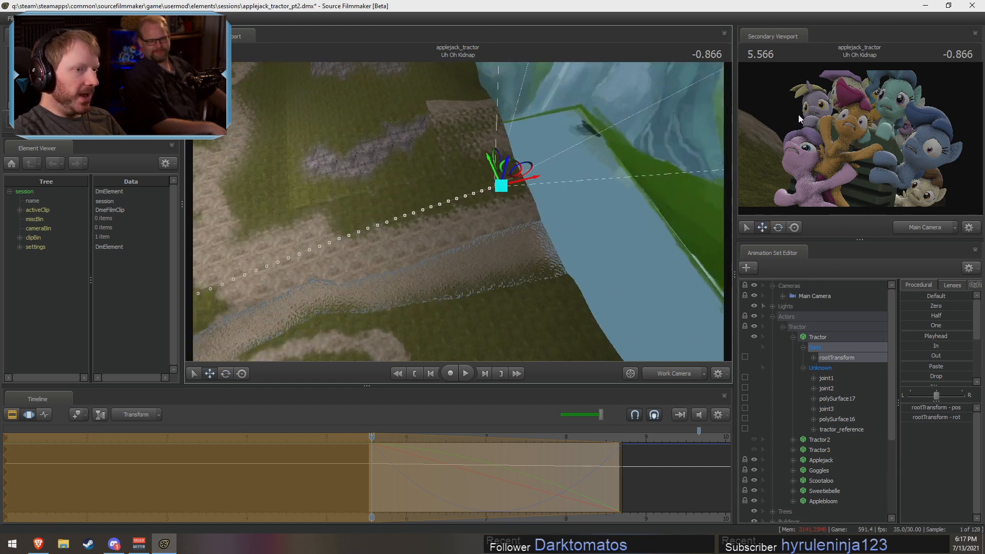
drag(499, 170, 139, 167)
- Play the tractor's drive across the map through the work camera and return the timeline to the Clip Editor
mouse_move(488, 226)
alt+mouse_down()
mouse_move(488, 175)
mouse_move(488, 227)
alt+mouse_up()
key(space)
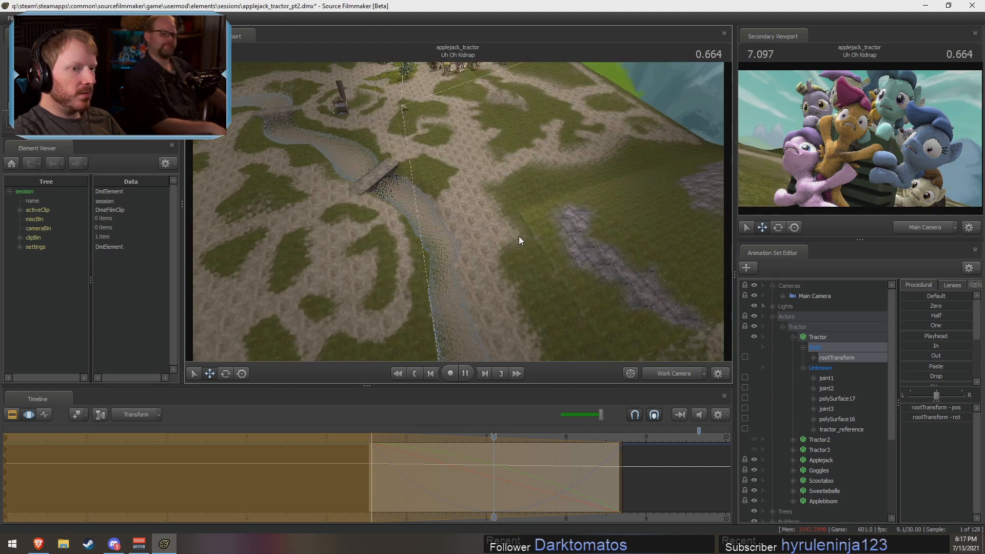
key(F2)
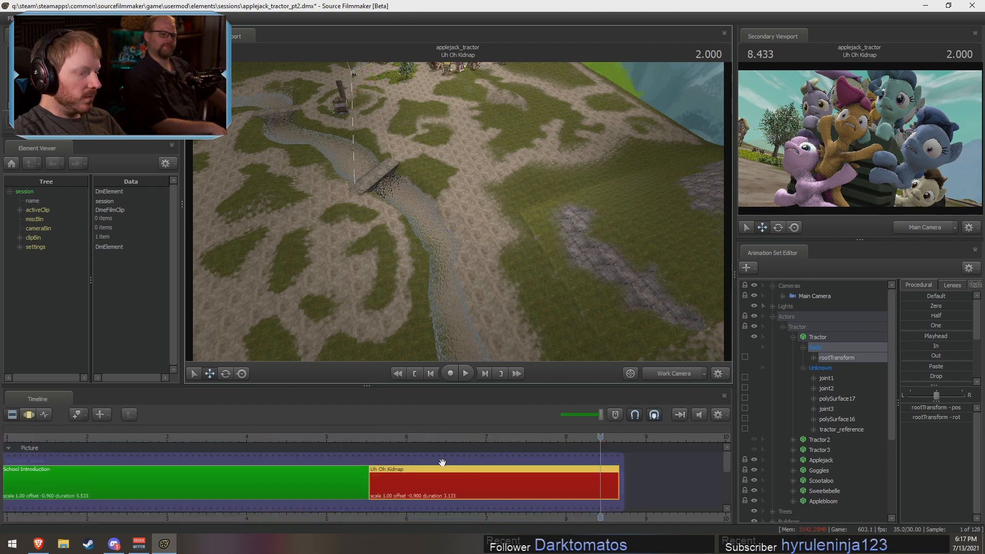
- Set the playhead to 5.633 s, switch the viewport to the main camera, and turn off lighting
click(377, 438)
click(683, 370)
right_click(573, 267)
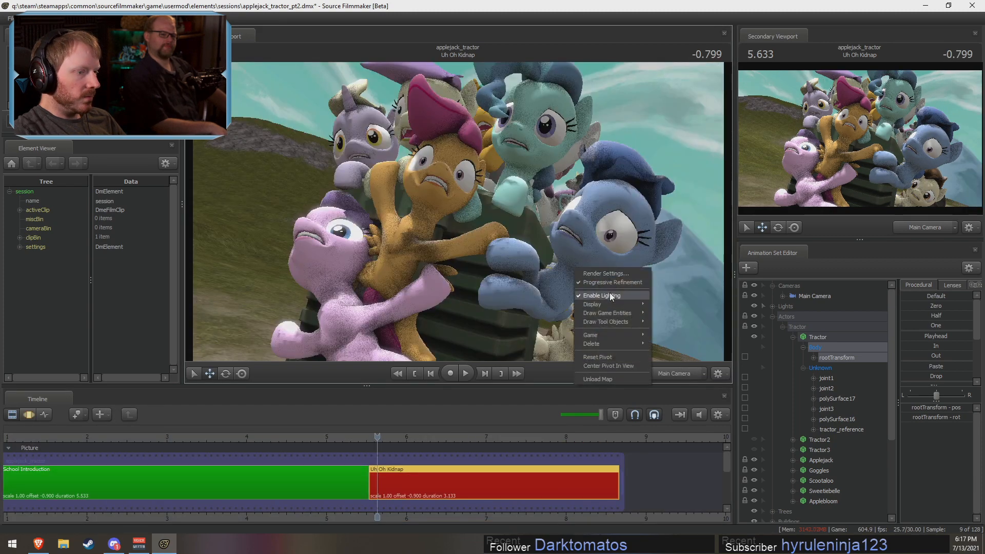
click(610, 293)
- Play the Uh Oh Kidnap shot several times through the main camera and return the playhead to 5.600 s
key(space)
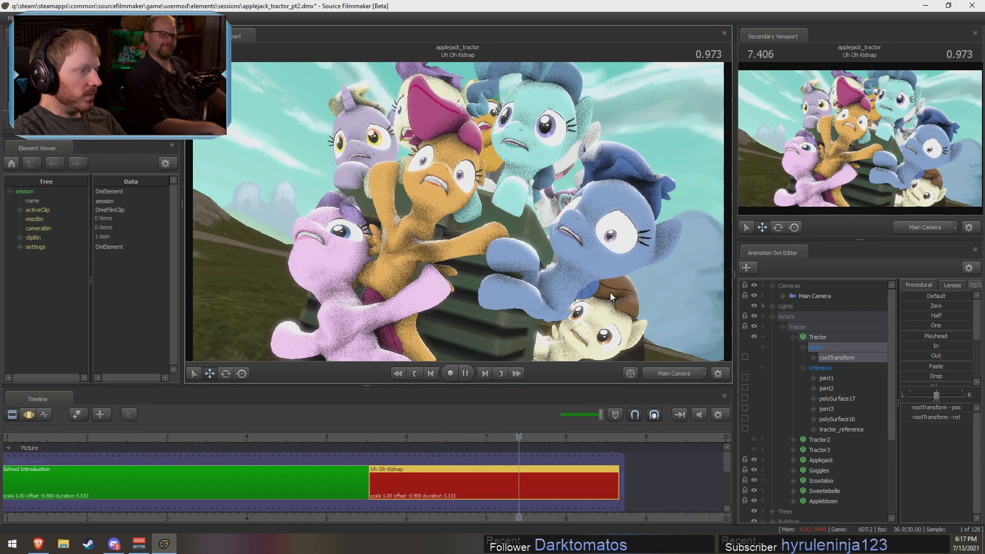
key(space)
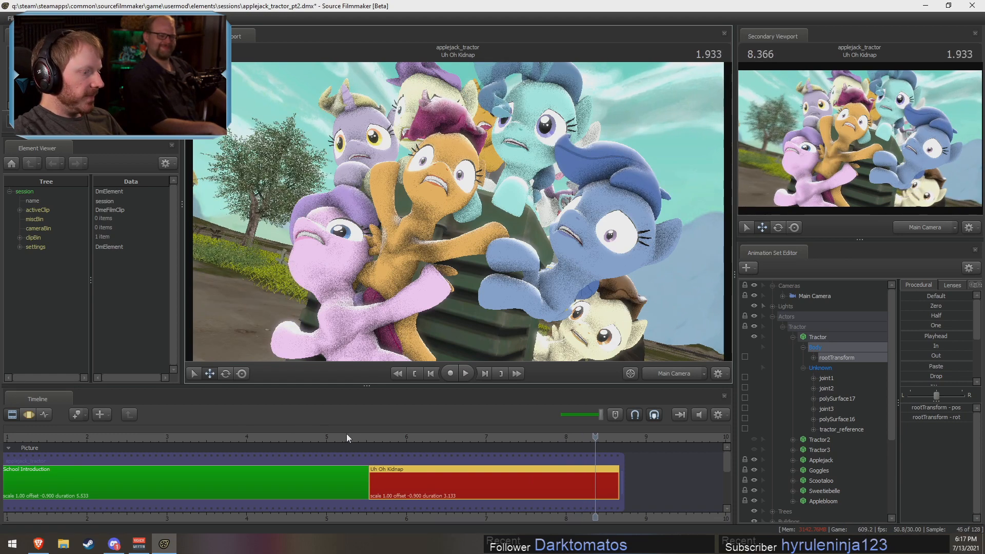
click(371, 437)
key(space)
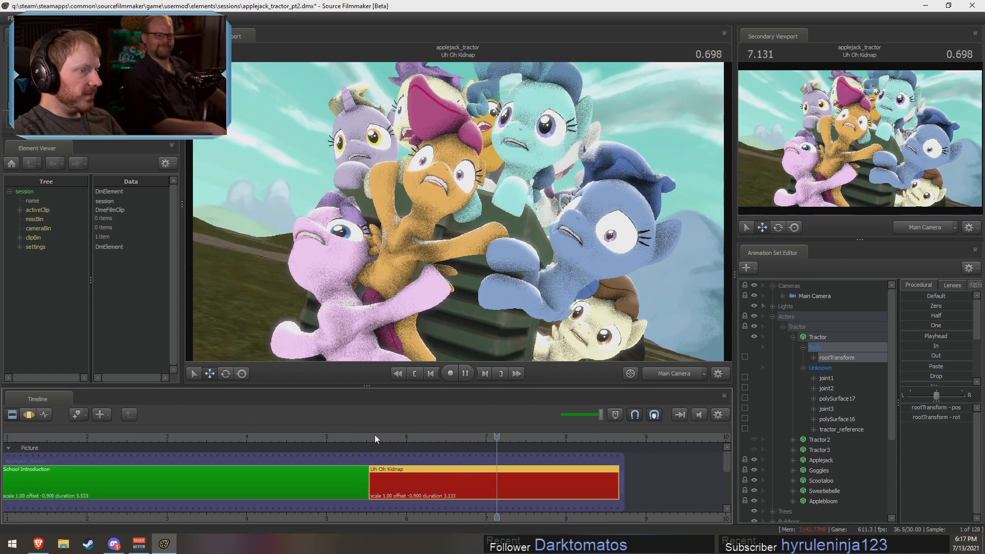
click(374, 436)
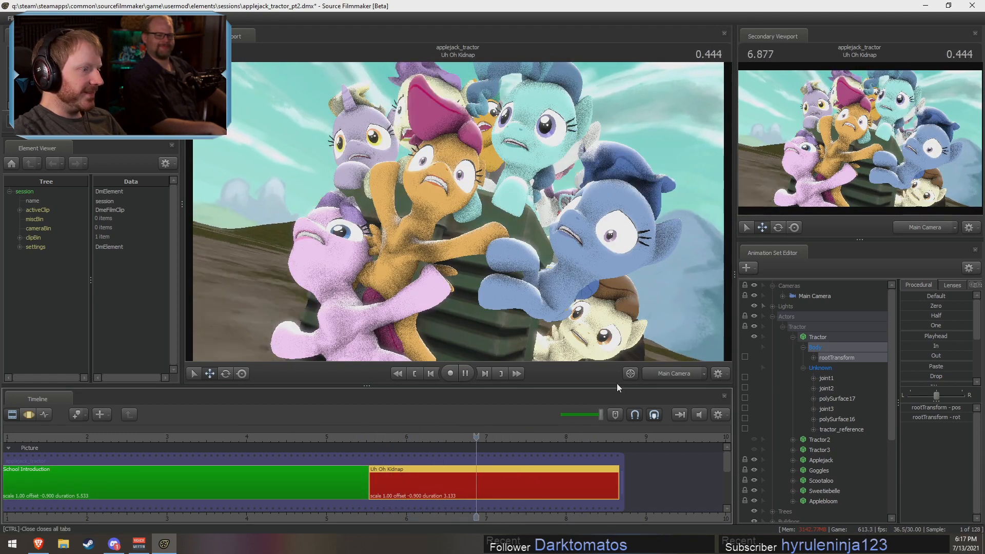
key(space)
click(374, 436)
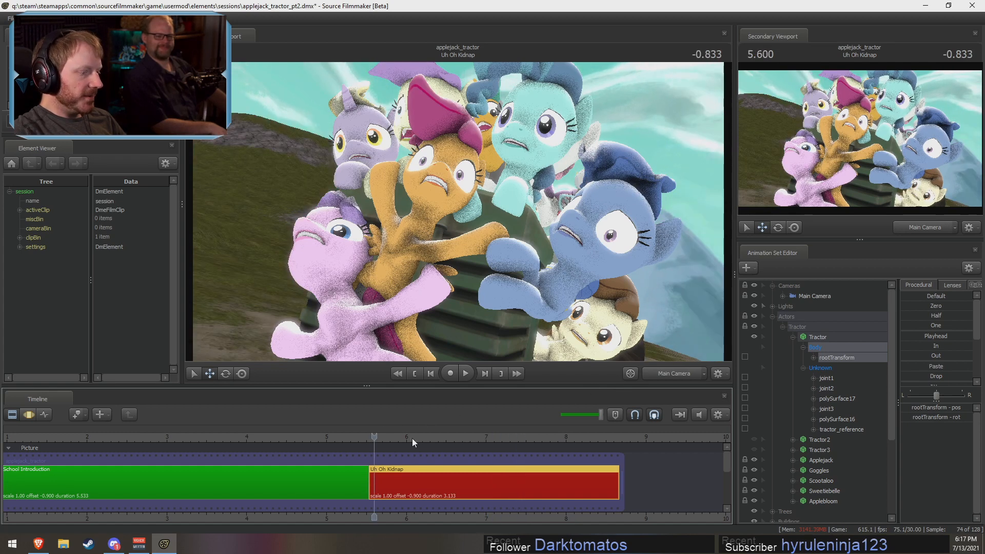
- Switch to the work camera and play the tractor's drive from 5.600 to 8.000 s
click(667, 374)
key(space)
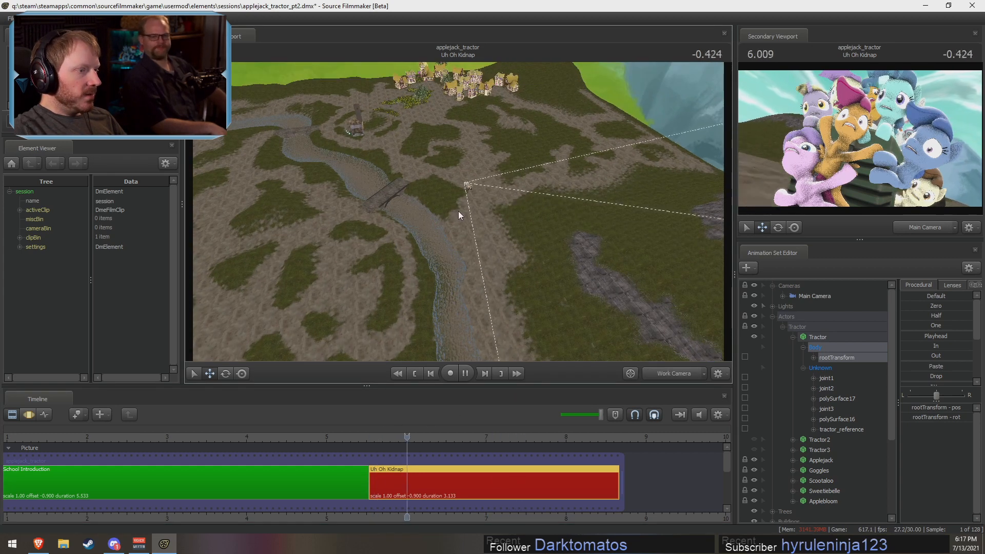
key(space)
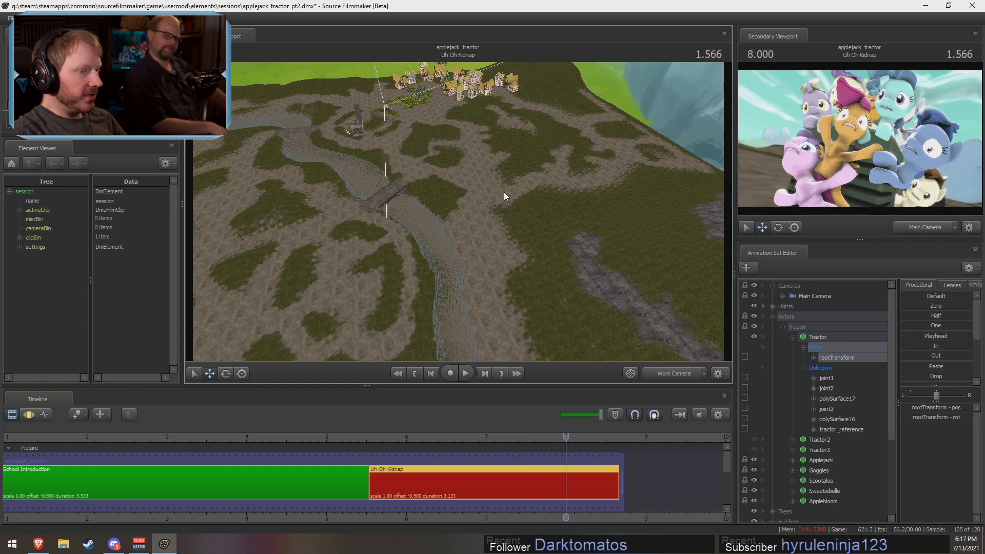
- Examine the tractor's motion path across the map in the Motion Editor at 8.000 s
key(F4)
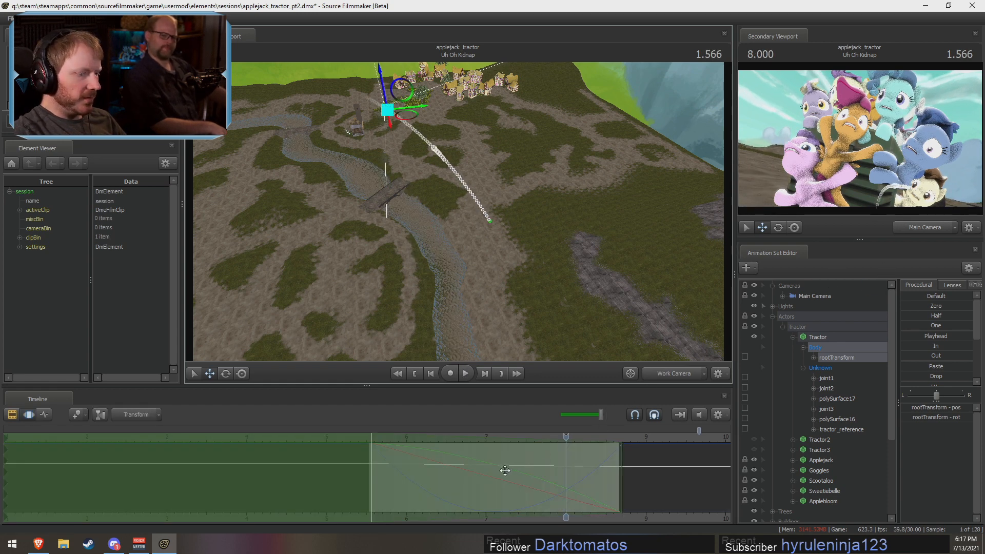
key(F2)
key(F3)
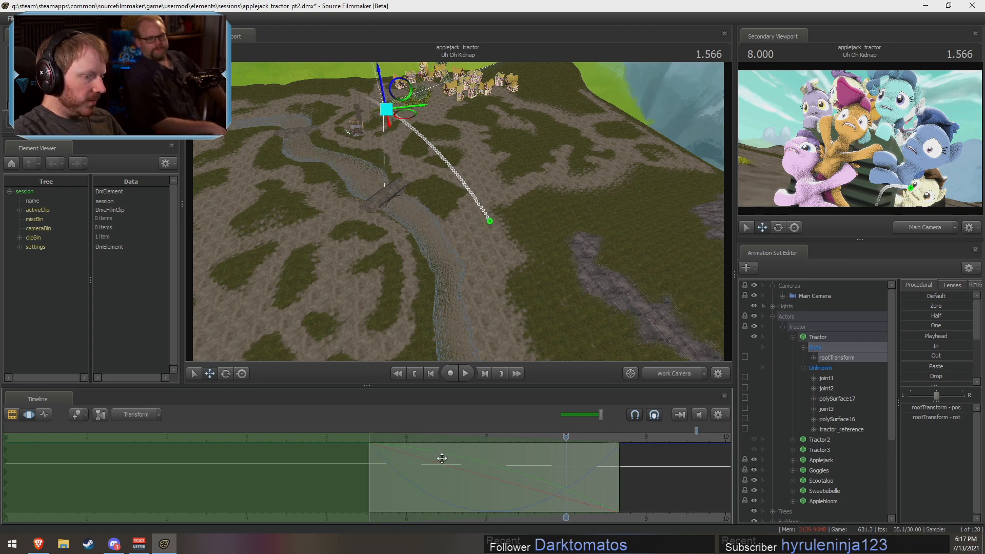
- Replay the tractor's drive repeatedly in the Clip Editor through the work camera and return the playhead to 5.533 s
key(F2)
click(366, 436)
key(space)
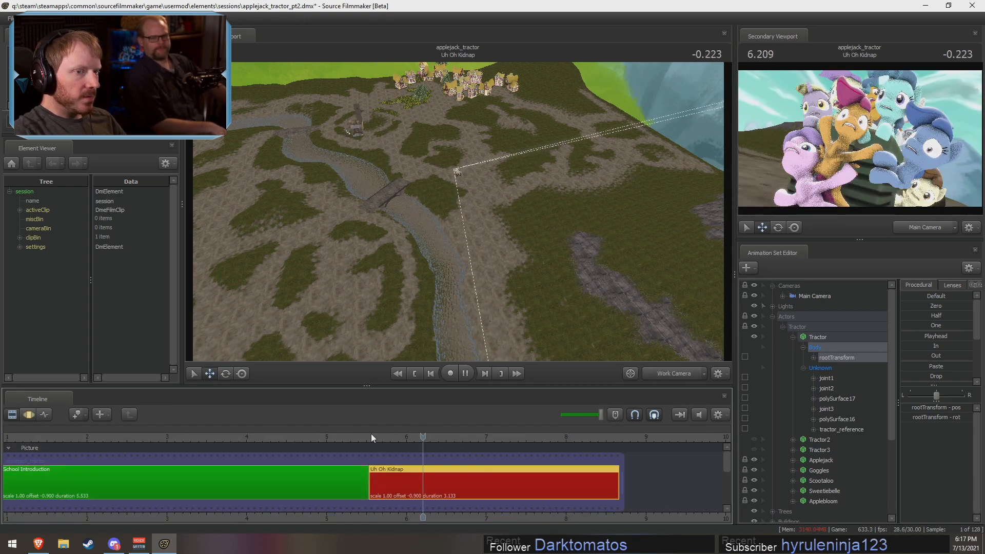
key(space)
click(281, 436)
key(space)
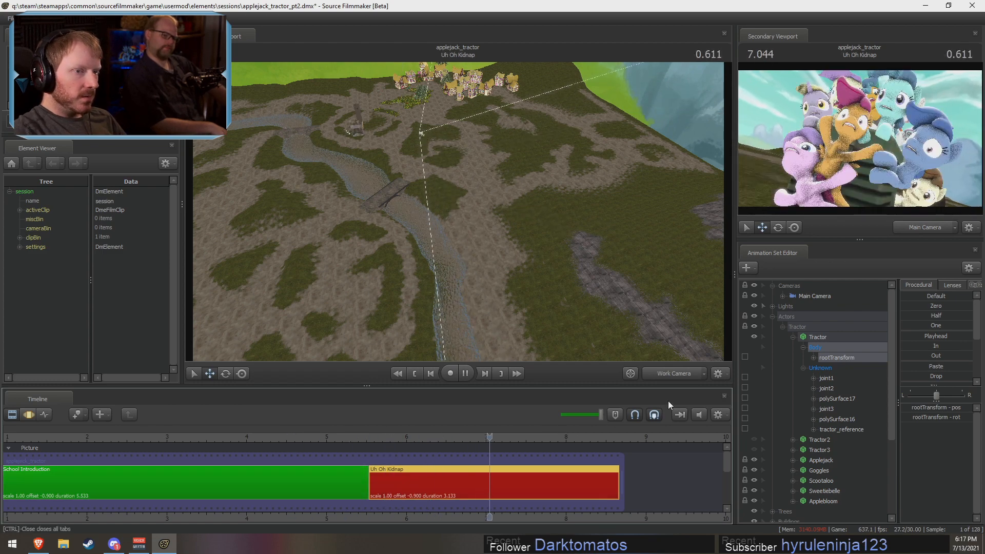
key(space)
click(369, 436)
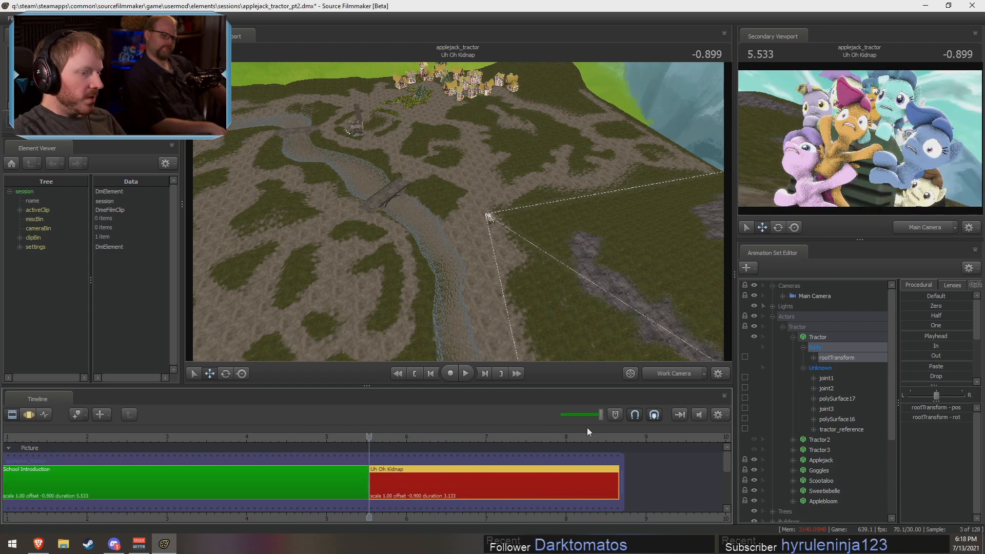
- View the landscape from lower down near the village and play the tractor's approach from 5.566 to 6.433 s
drag(605, 302, 523, 292)
mouse_move(457, 211)
mouse_down()
mouse_move(467, 217)
mouse_move(458, 211)
mouse_up()
drag(438, 435, 374, 439)
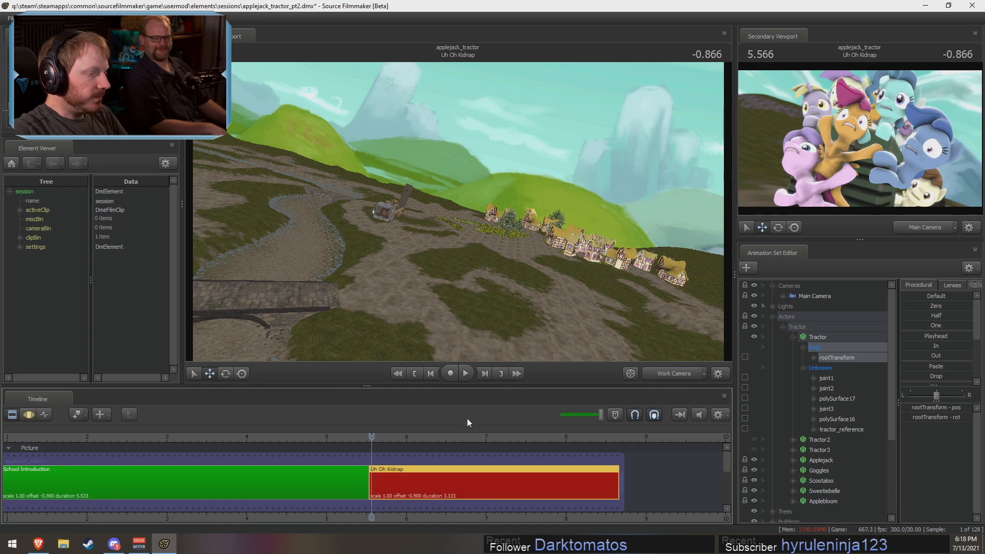
key(space)
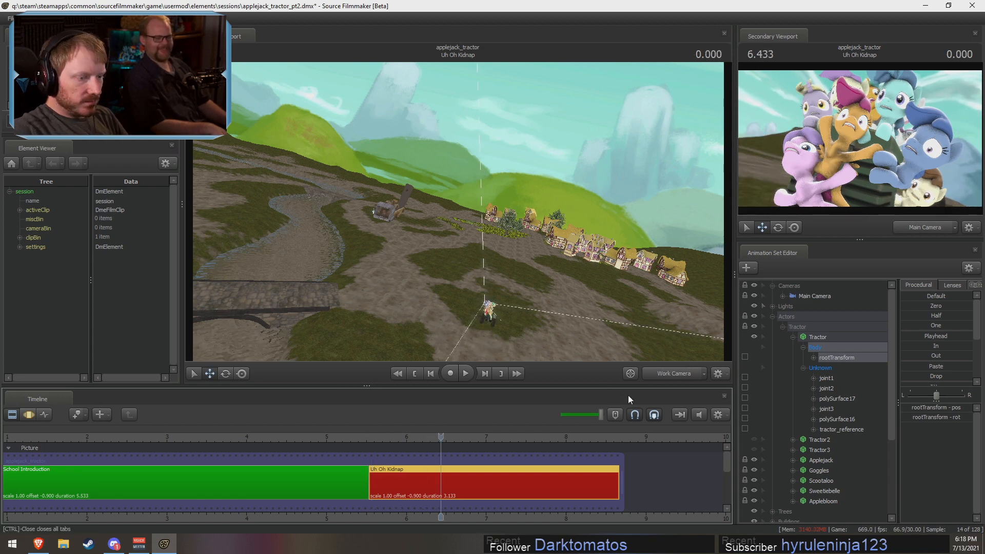
- Scrub the tractor's drive to 7.666 s and view the village and the tractor's position from above
ctrl+click(673, 374)
drag(658, 335, 708, 349)
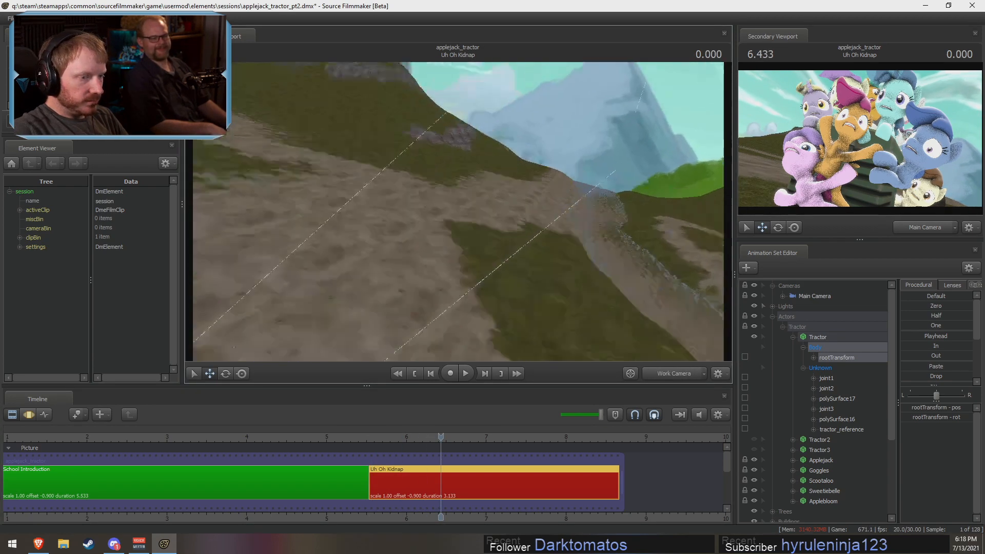
mouse_move(458, 211)
mouse_down()
mouse_move(508, 221)
mouse_move(458, 211)
mouse_up()
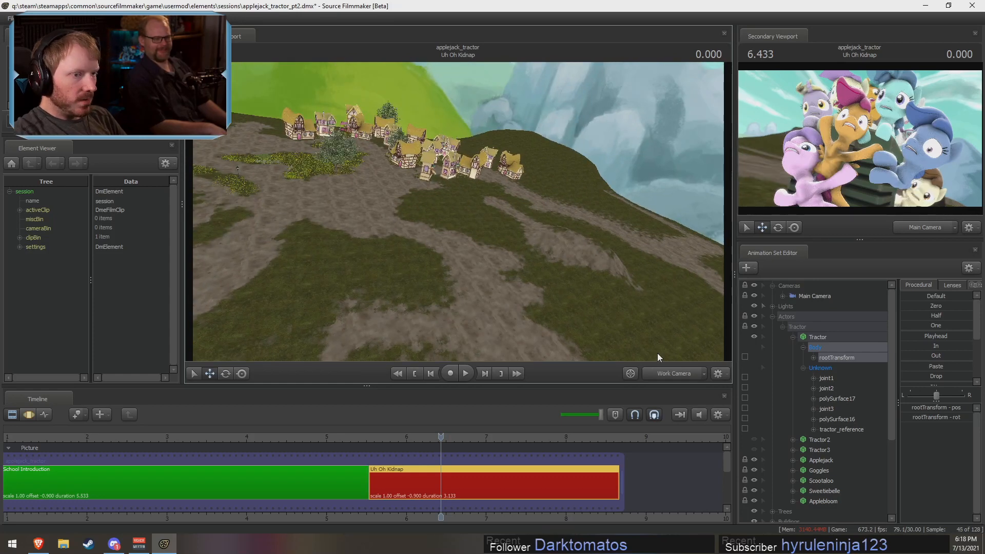
click(592, 437)
drag(607, 437, 539, 437)
drag(458, 211, 493, 249)
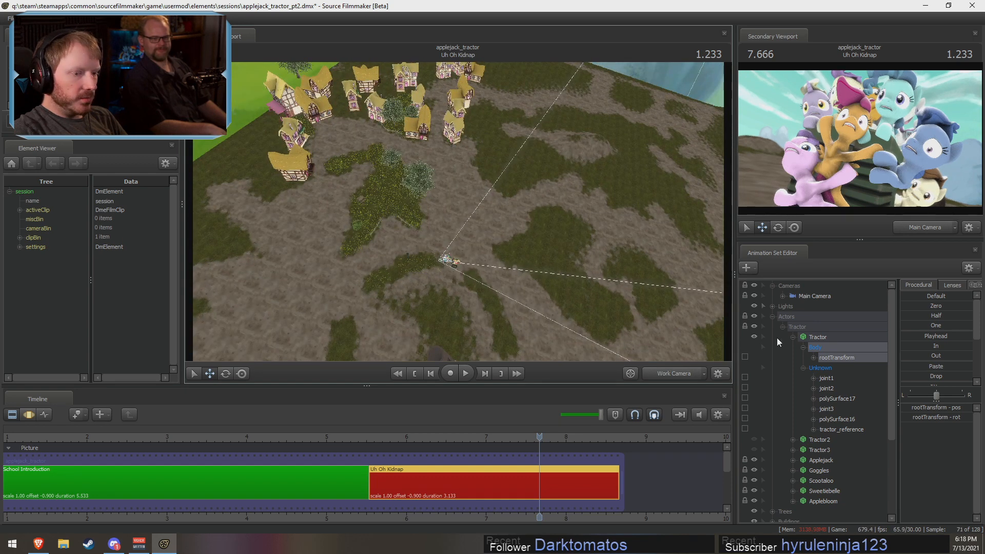
- Delete all the grass field models from aztec_grass_field2 through aztec_grass_field303 in the Grass group
click(773, 317)
click(773, 368)
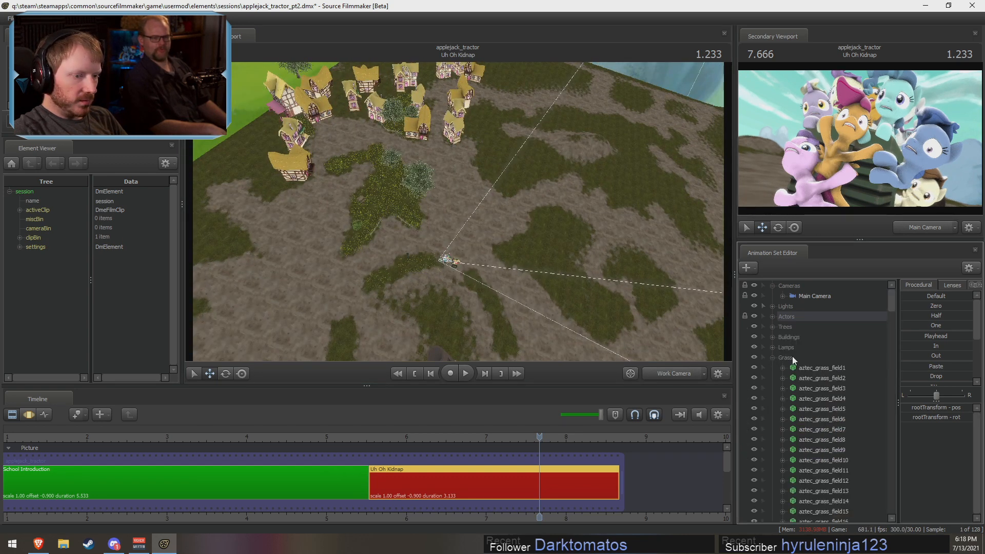
click(811, 371)
scroll(841, 439, down, 8)
scroll(842, 439, down, 20)
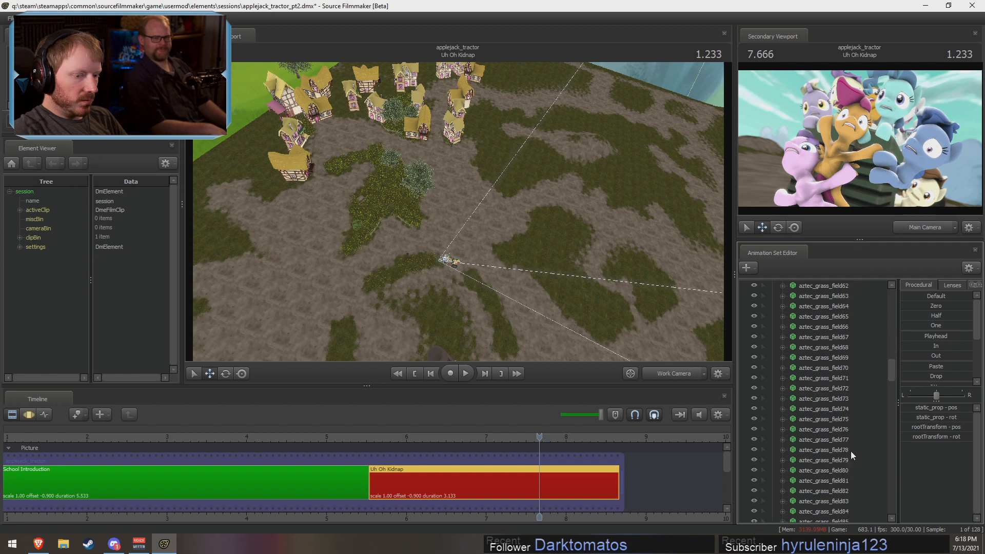
scroll(850, 478, down, 6)
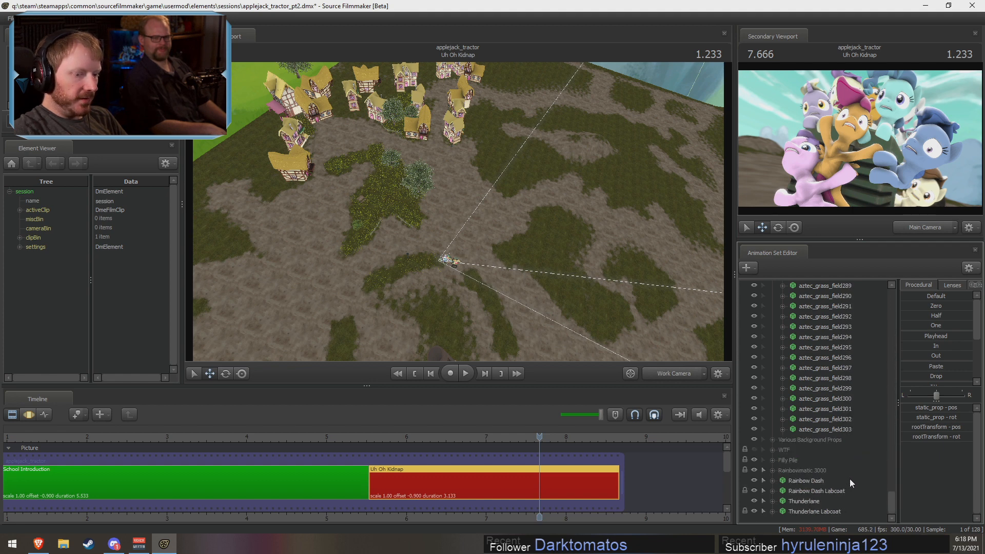
shift+click(828, 428)
right_click(823, 429)
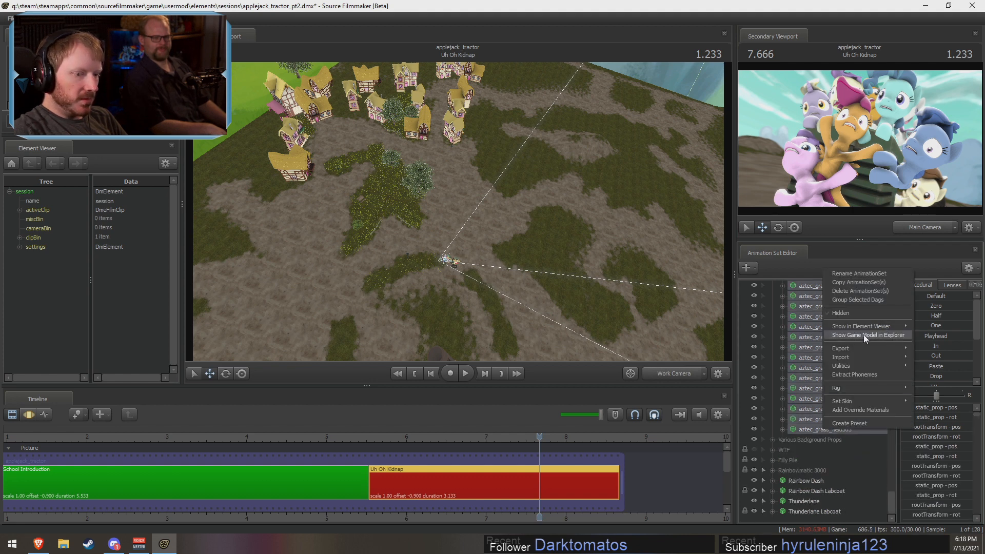
click(858, 291)
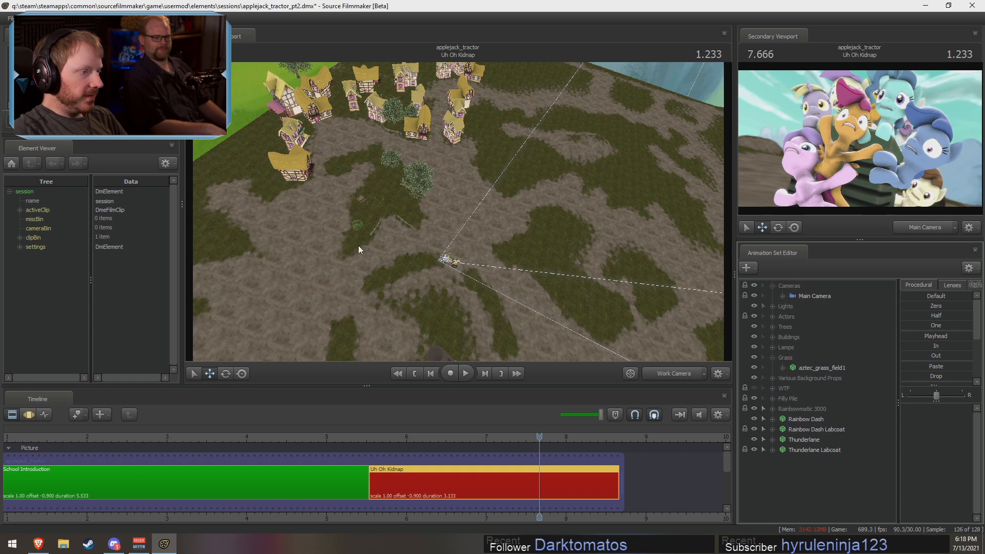
- Delete the four models in the WTF group and check the contents of the Filly Pile group
click(772, 379)
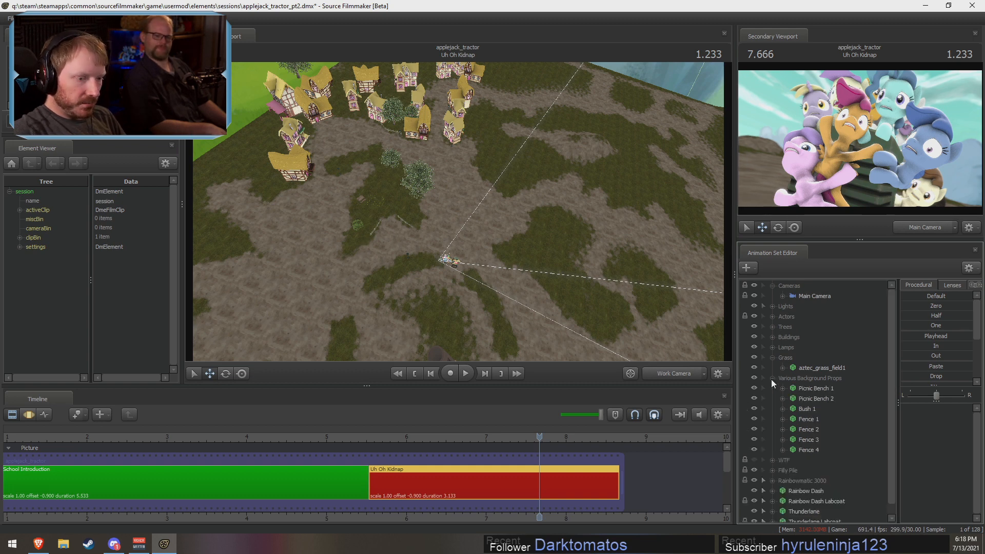
click(772, 378)
click(772, 388)
click(781, 388)
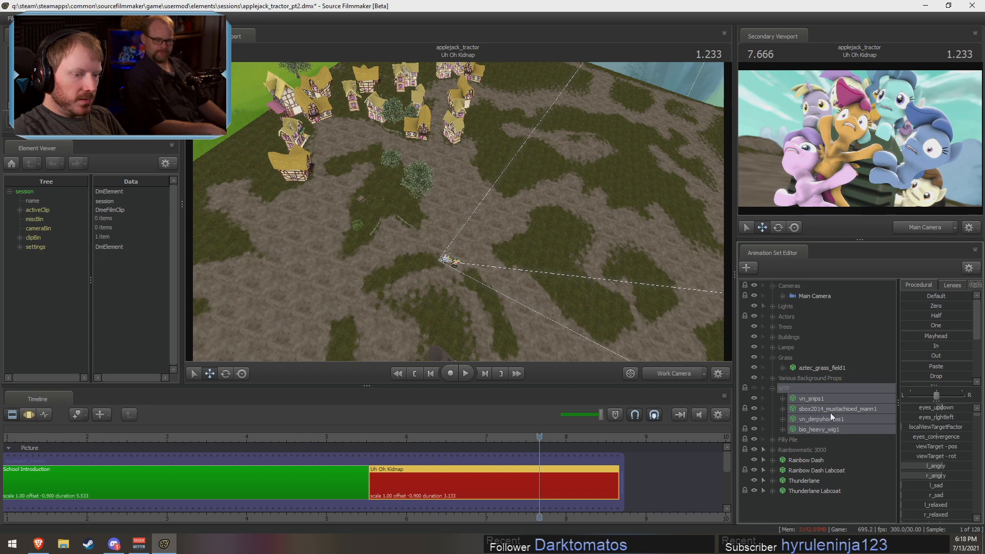
right_click(833, 417)
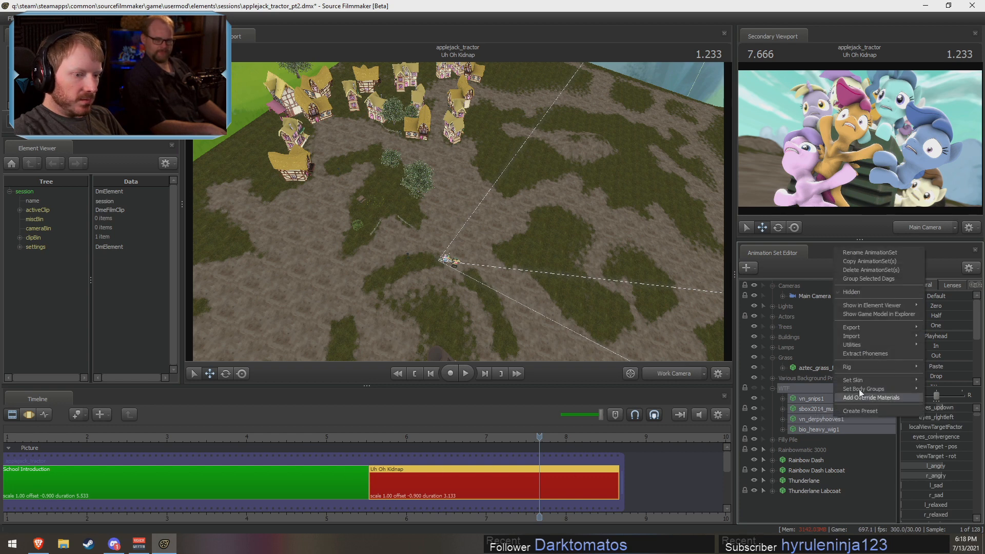
click(856, 277)
click(774, 389)
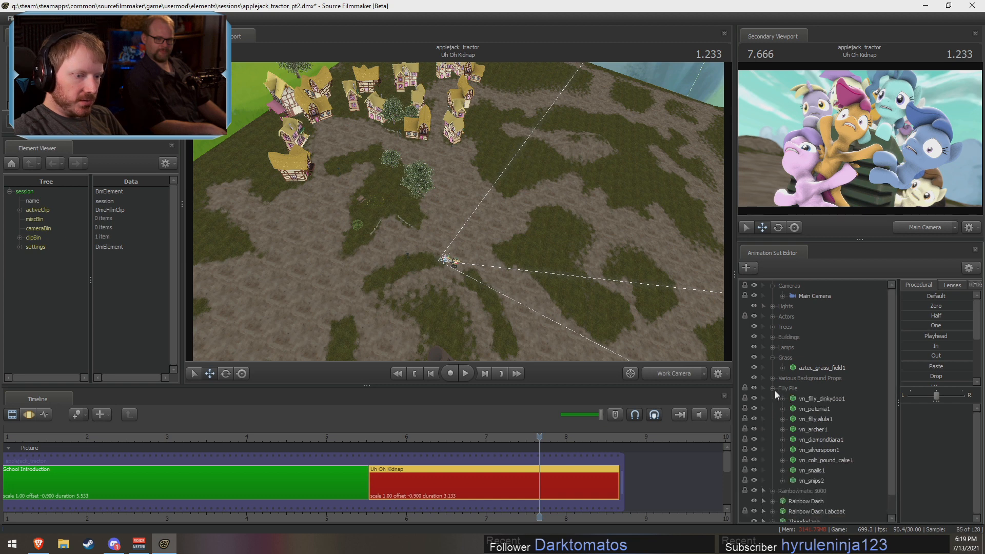
click(772, 389)
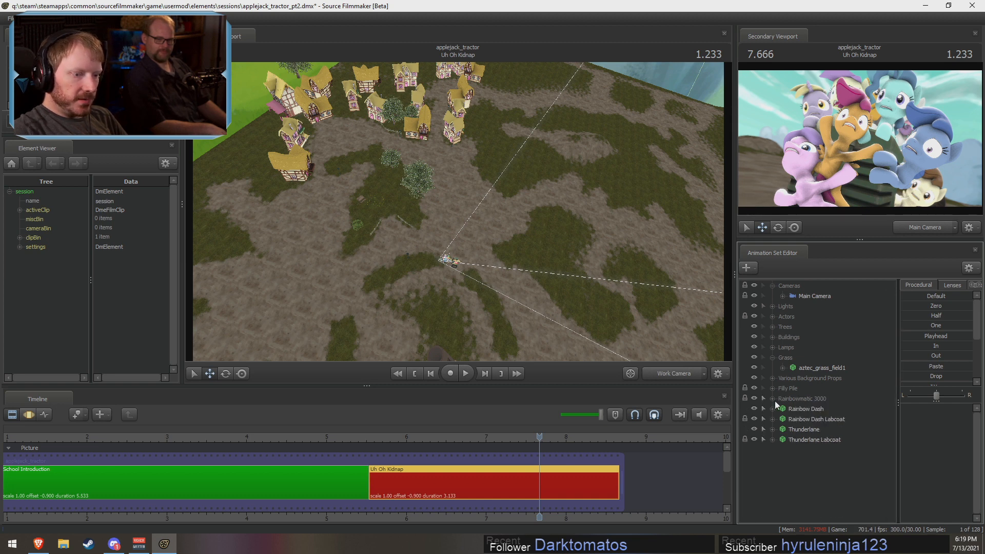
- Group Rainbowmatic 3000 together with Rainbow Dash, Rainbow Dash Labcoat, Thunderlane and Thunderlane Labcoat
click(773, 400)
click(774, 399)
click(798, 398)
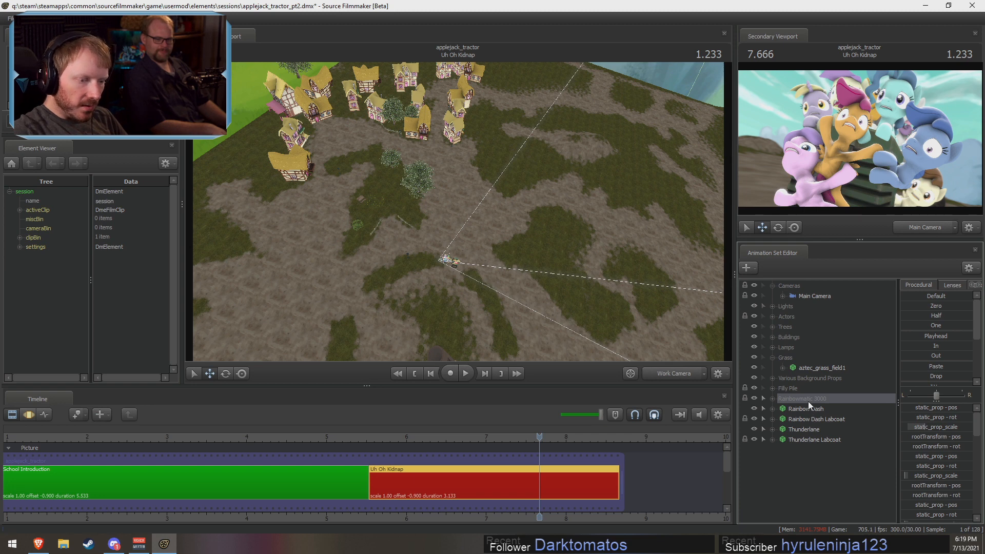
click(802, 411)
click(801, 399)
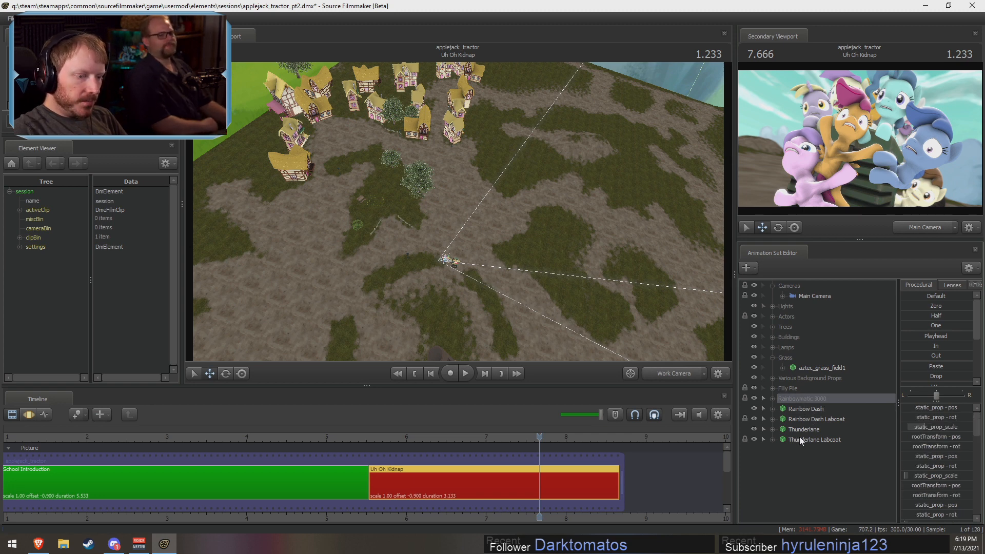
shift+click(799, 439)
right_click(802, 407)
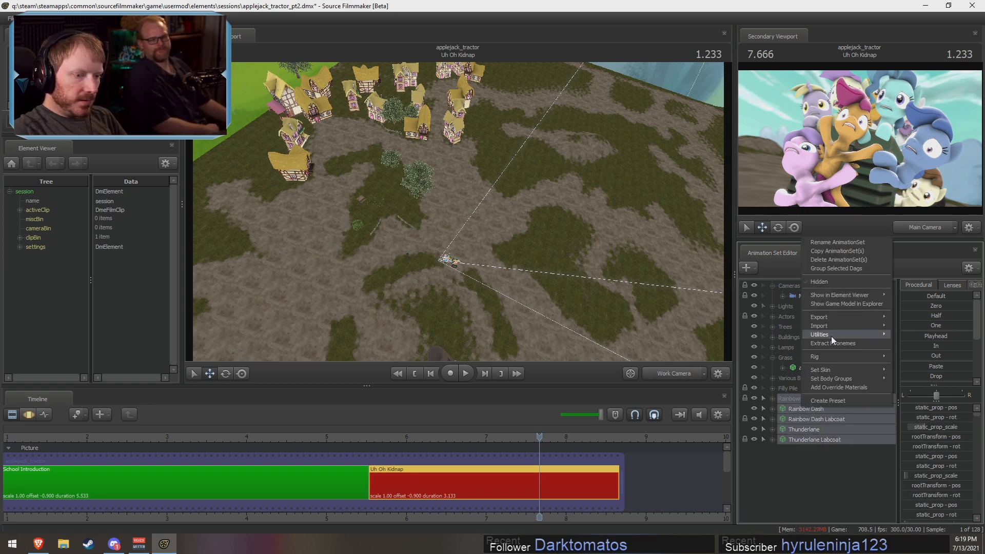
click(836, 270)
- Rename the new group as Future and check its contents before collapsing it
click(785, 398)
right_click(806, 401)
click(807, 406)
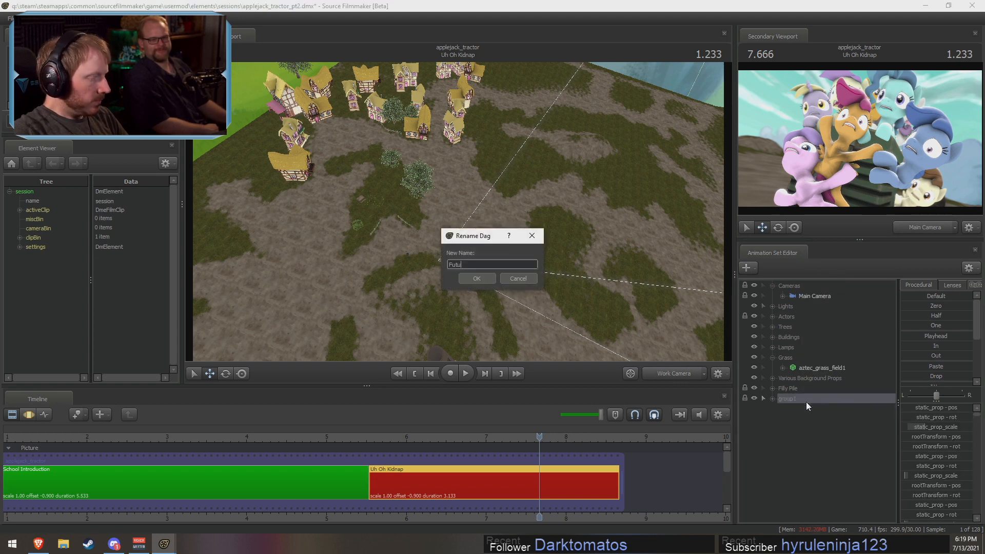
text(Future)
click(477, 278)
click(773, 399)
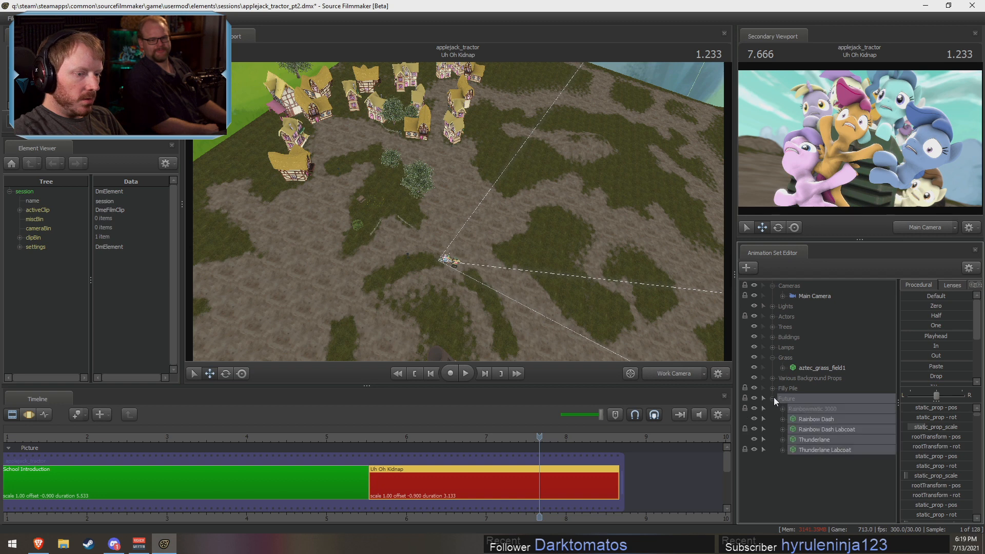
click(832, 411)
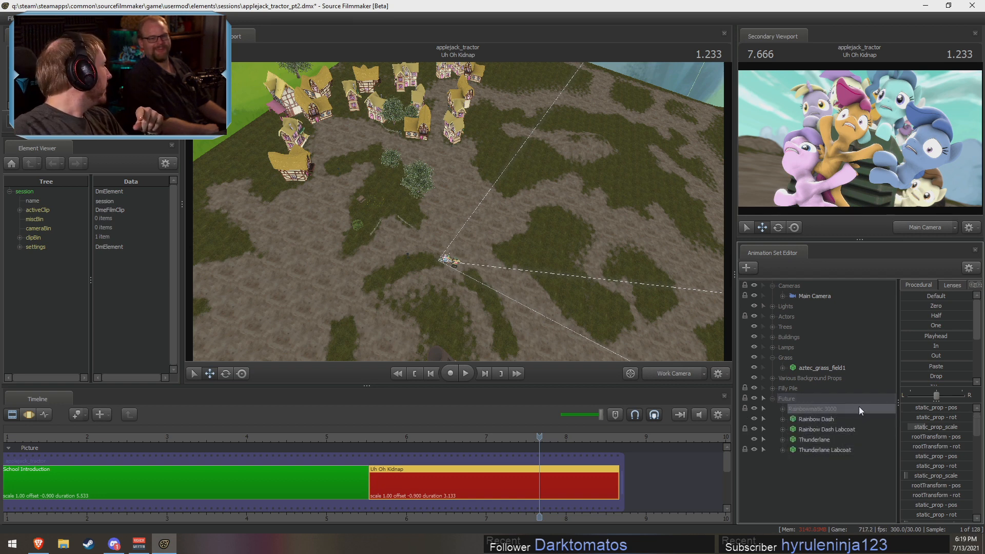
click(774, 399)
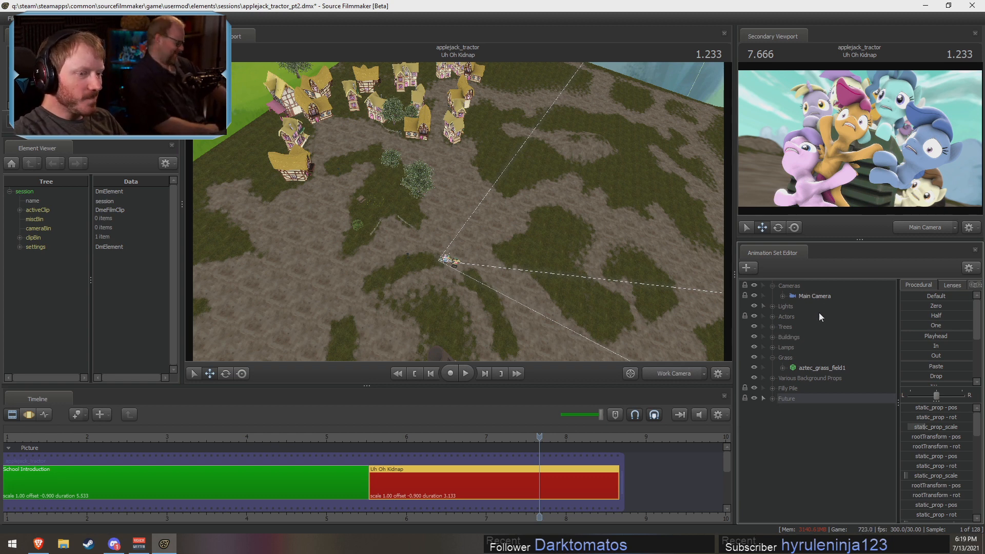
- Delete Lamp 3, Lamp 4, Lamp 8 and Lamp 9 from the Lamps group, keeping Lamp 2
click(772, 358)
click(772, 347)
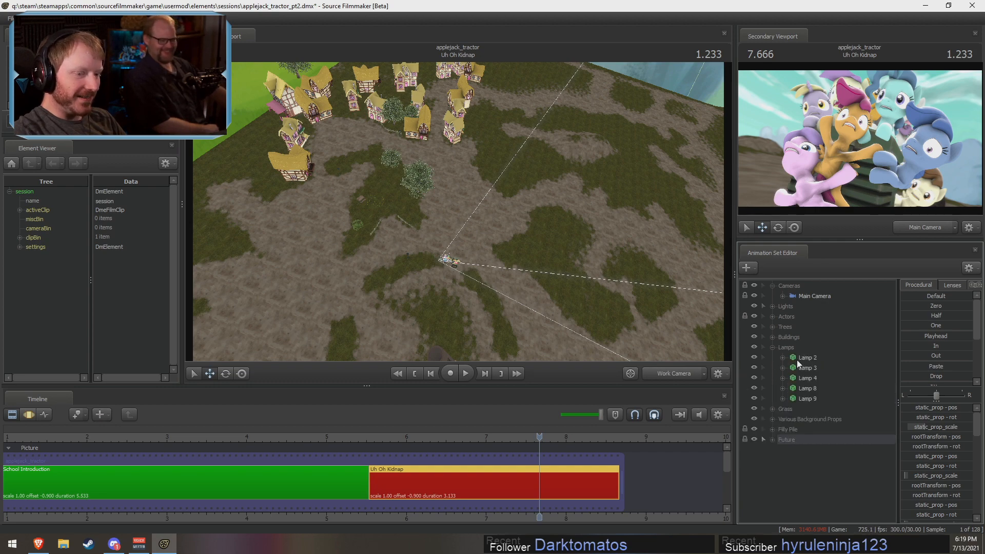
click(801, 347)
drag(458, 211, 400, 221)
key(w)
drag(460, 241, 459, 209)
key(w)
key(s)
right_click(812, 380)
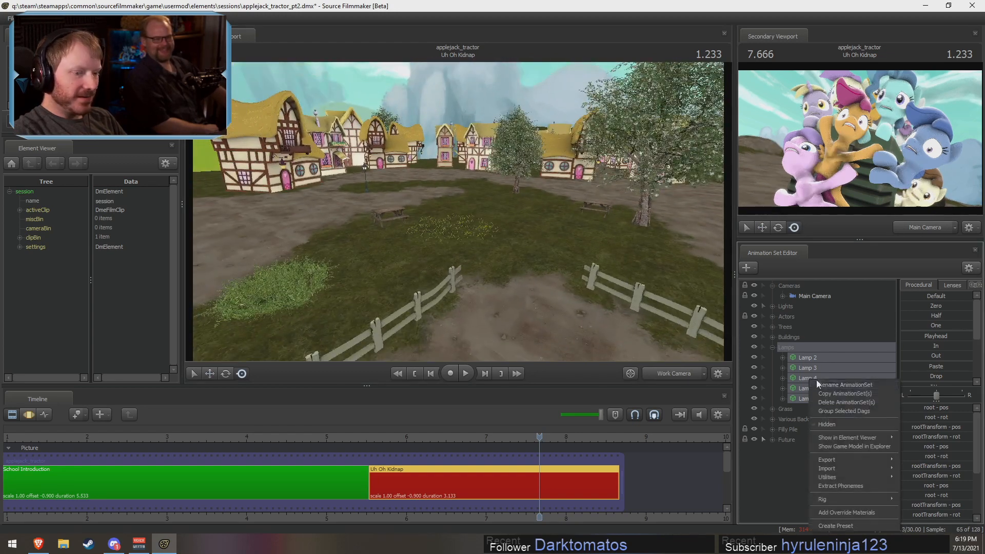
click(802, 368)
click(801, 368)
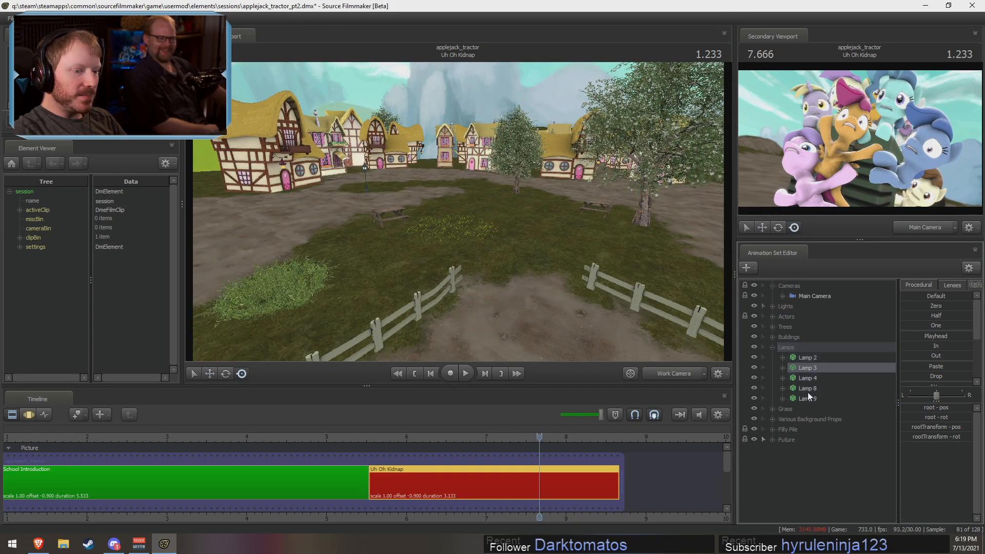
shift+click(808, 396)
right_click(808, 398)
click(842, 420)
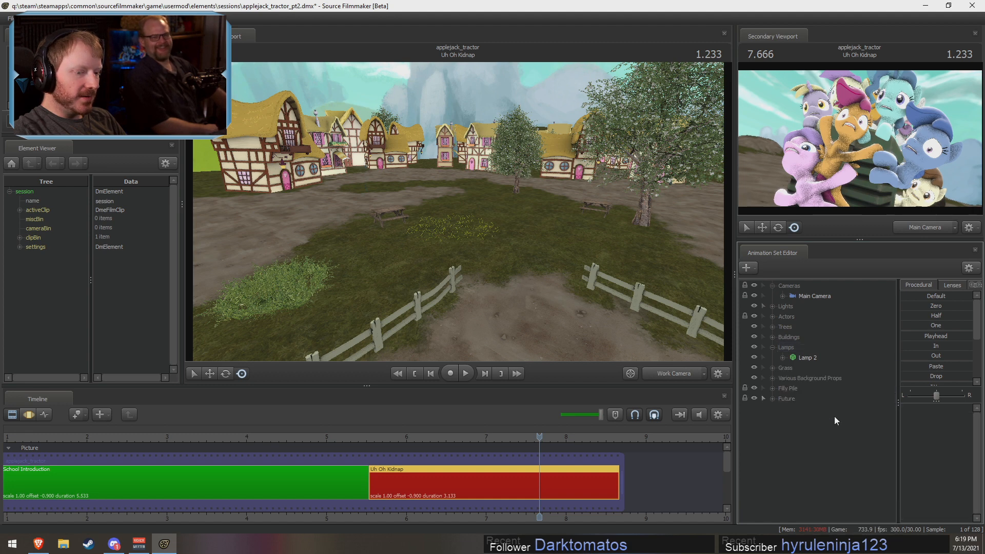
- Examine the models in the Buildings group and the village houses from slightly higher up
click(772, 337)
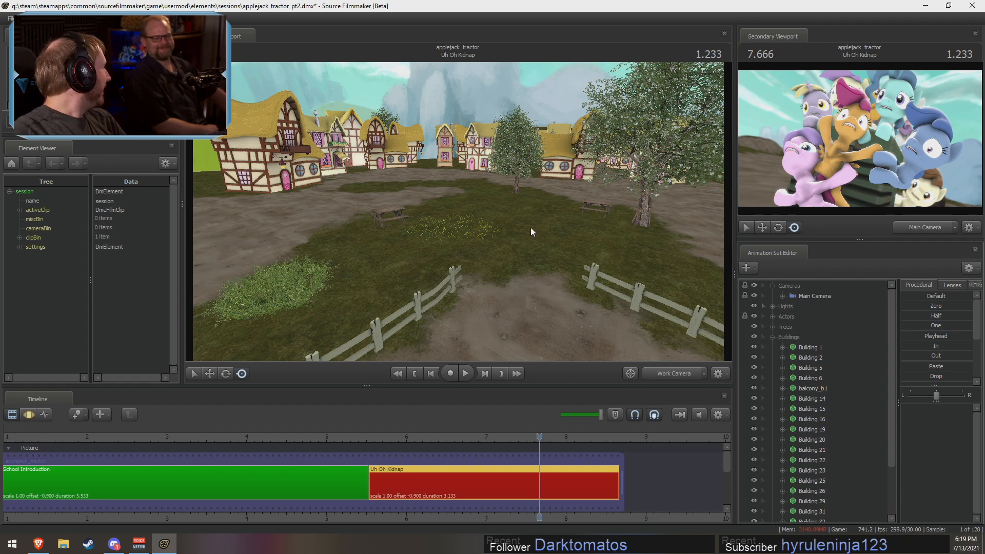
drag(544, 220, 591, 237)
click(772, 338)
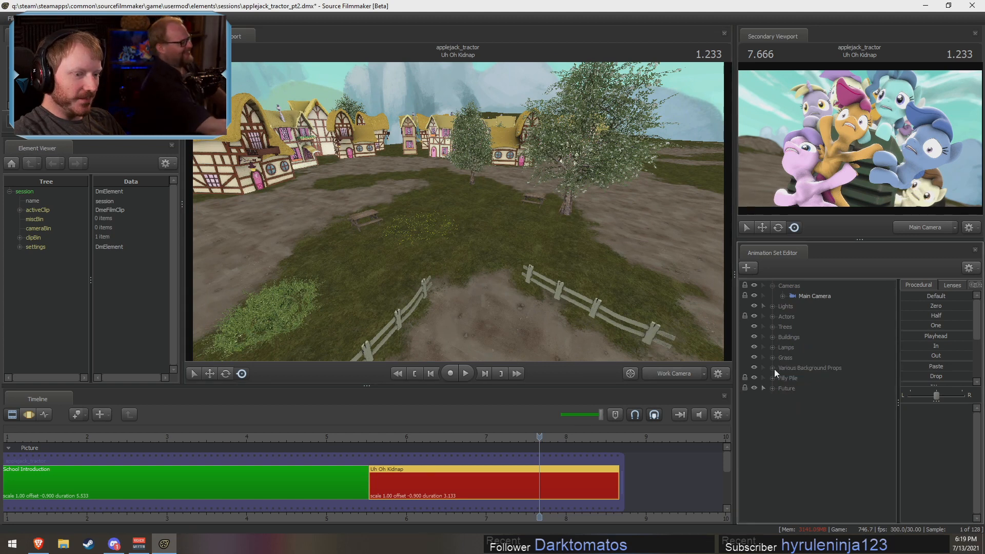
click(773, 336)
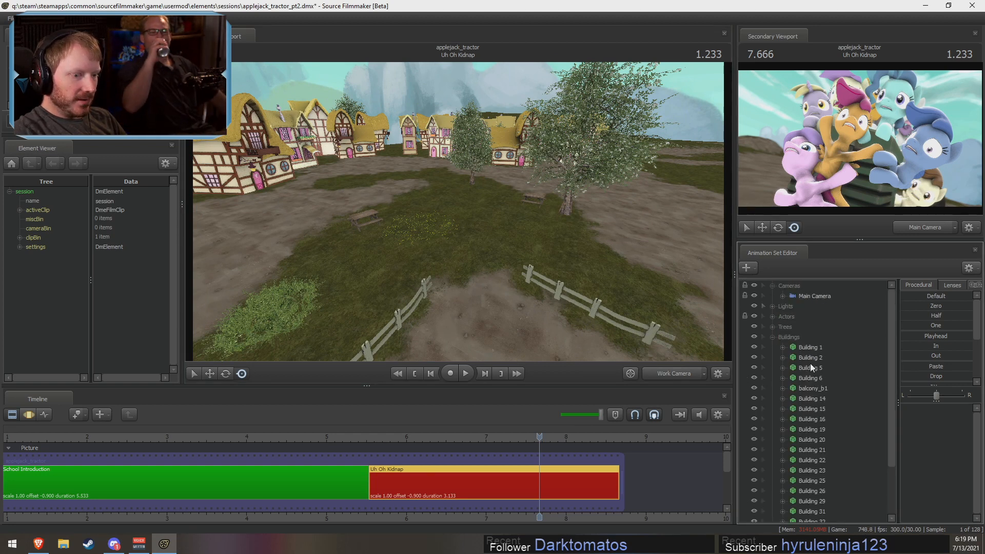
click(772, 338)
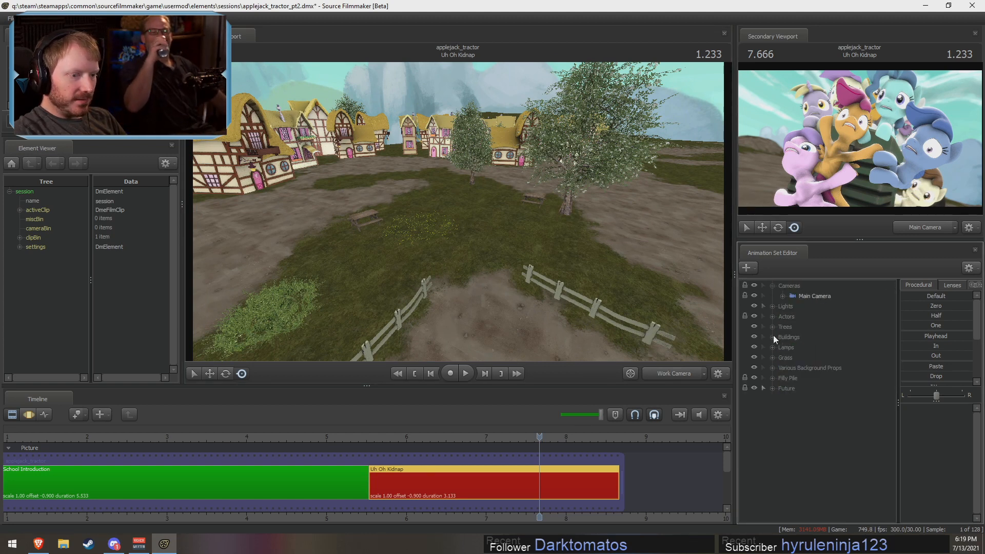
- Delete both picnic benches, Bush 1 and Fences 1 to 4 from the Various Background Props group
click(773, 368)
click(799, 370)
click(811, 397)
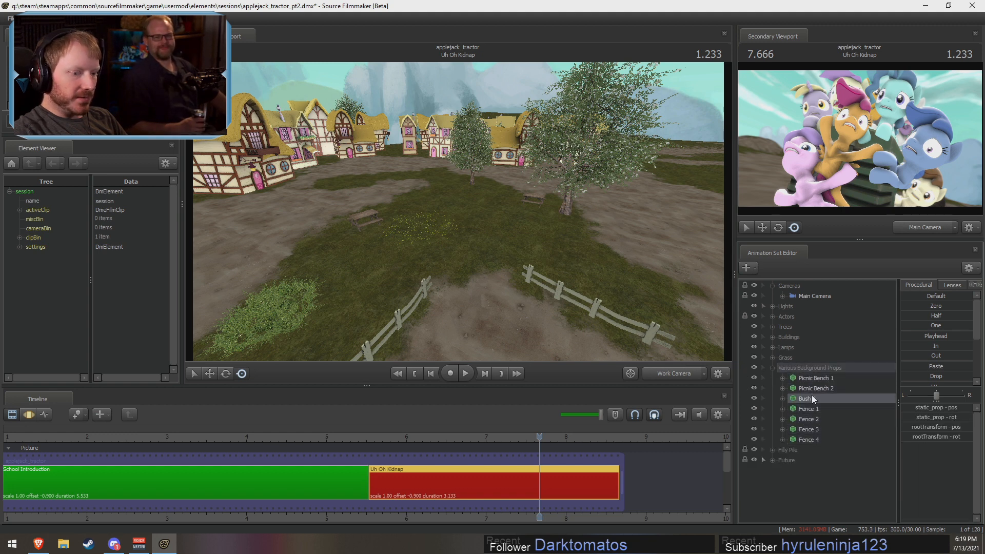
click(811, 431)
click(812, 440)
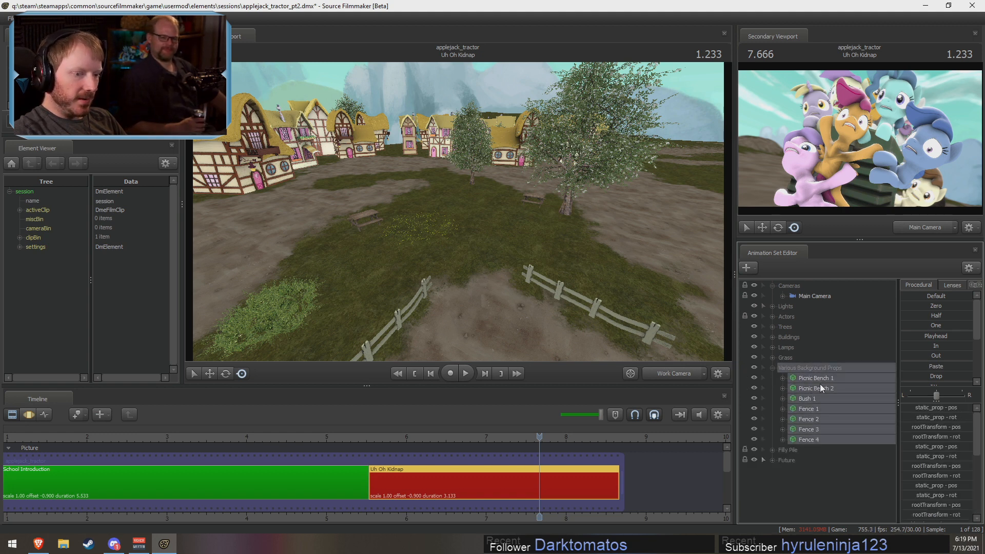
right_click(820, 384)
click(845, 410)
- Show hidden controls in the animation set list and expand the hidden group below Various Background Props
right_click(777, 375)
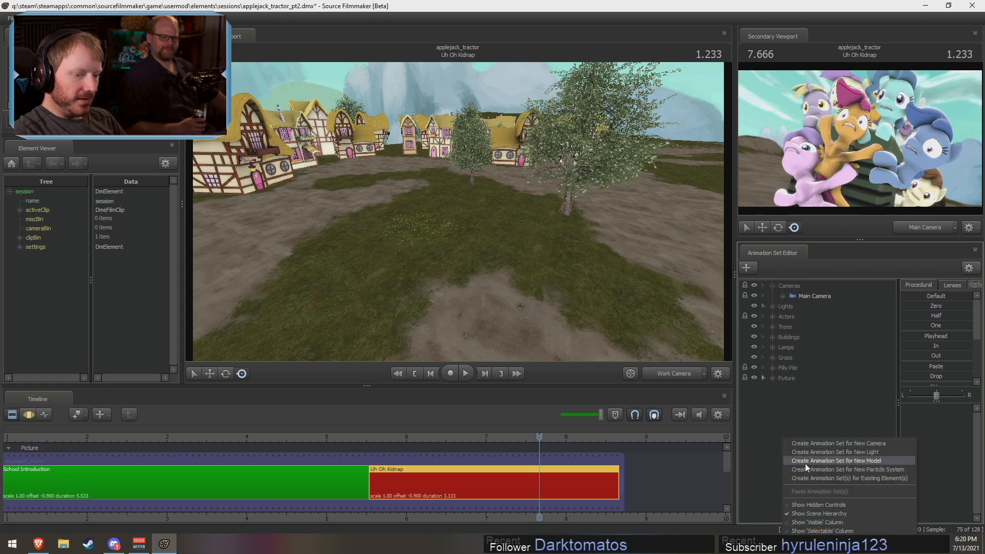
click(820, 502)
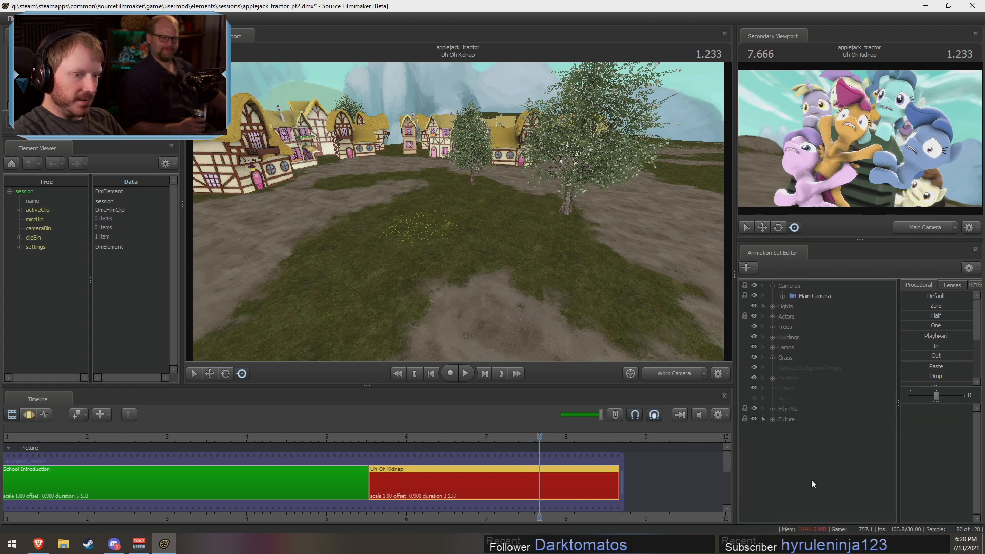
click(784, 389)
right_click(805, 400)
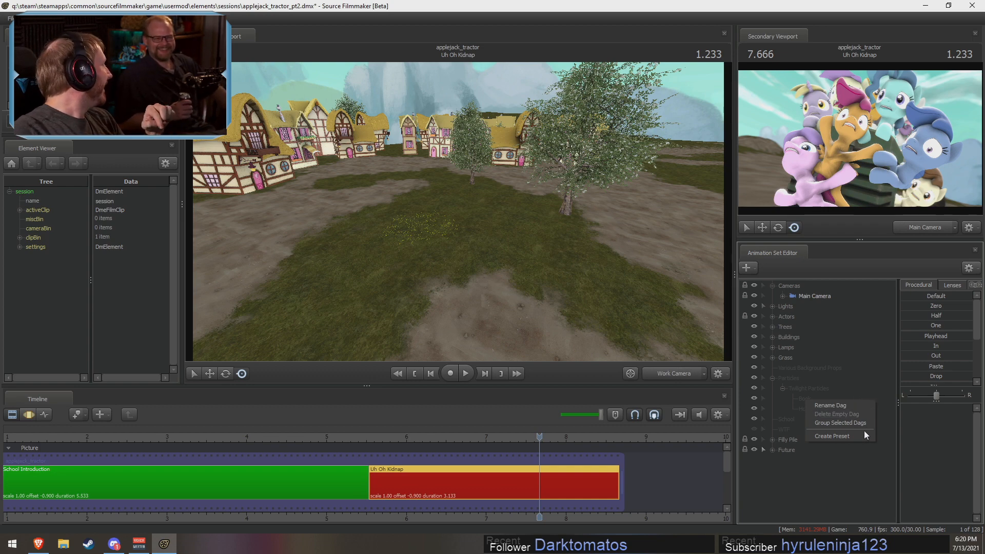
- Switch to the Twitch stream manager in the browser and check the stream title
click(38, 544)
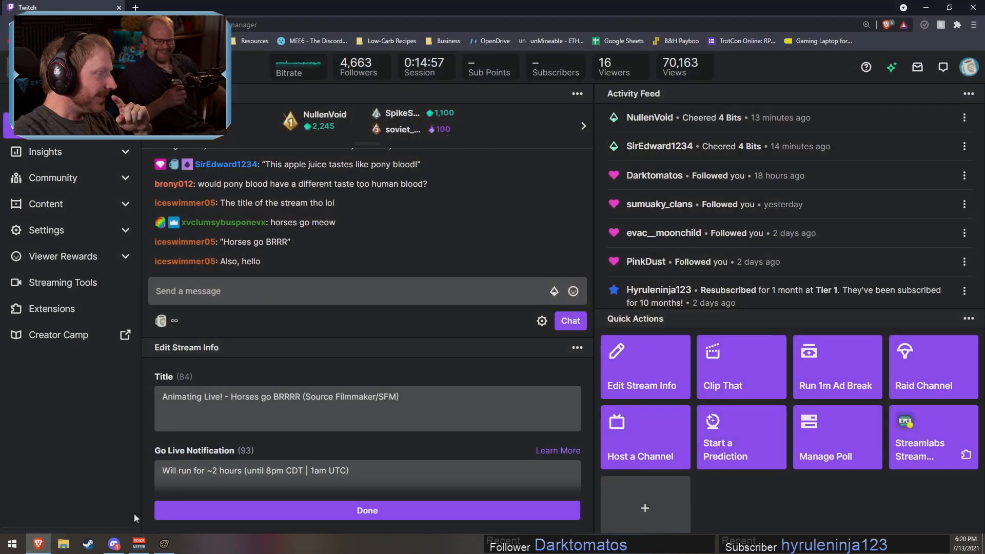
click(297, 396)
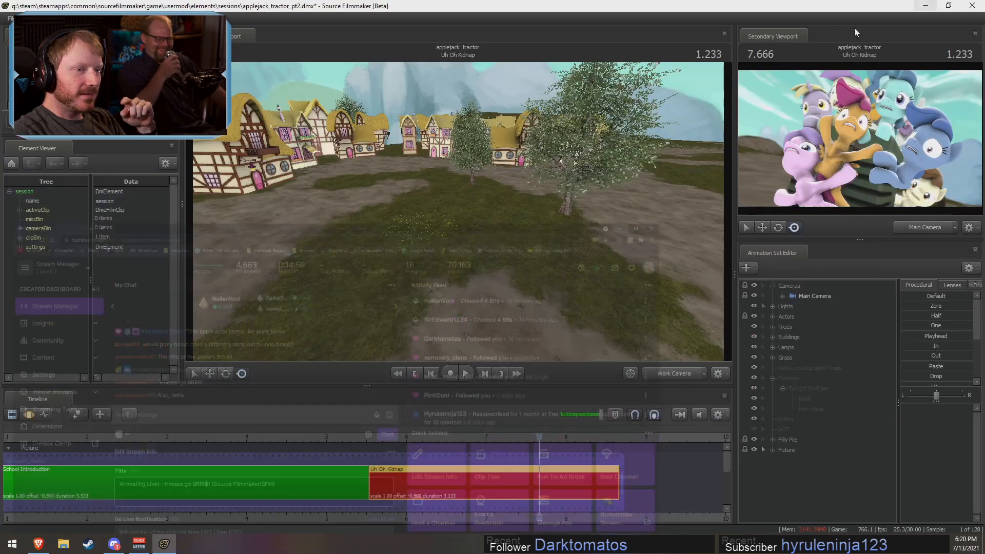
- Return to Source Filmmaker and check which commands are offered for the hidden entries in the particles group
click(165, 544)
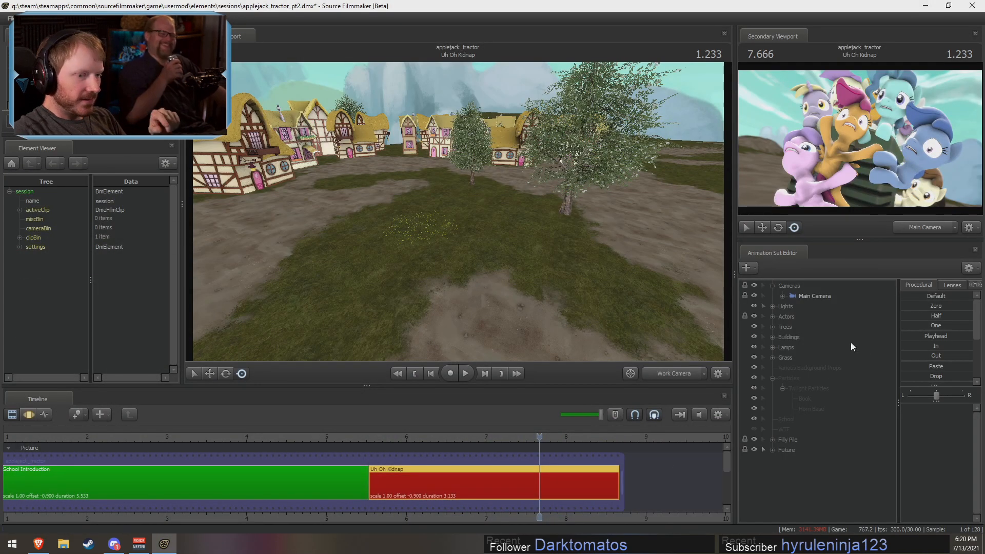
right_click(801, 396)
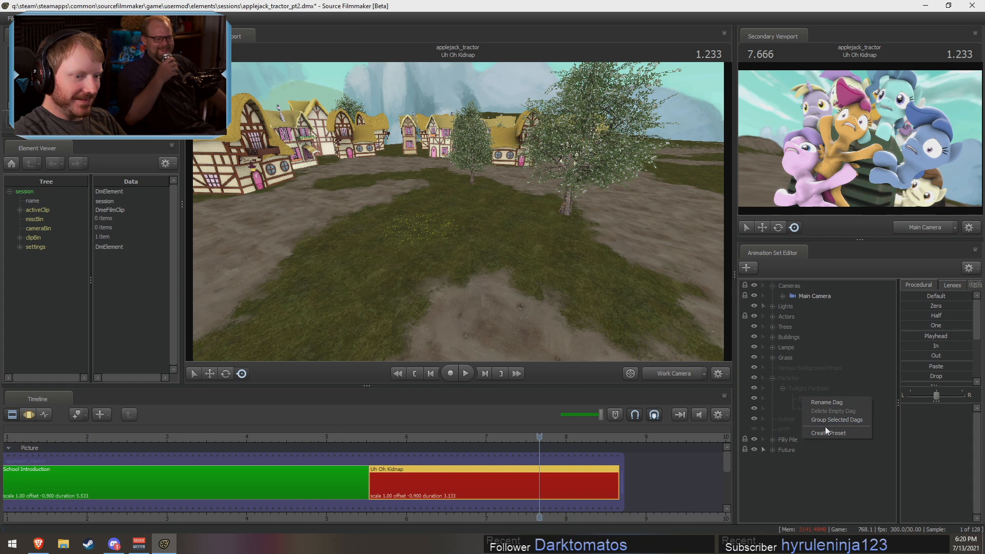
click(810, 466)
right_click(806, 409)
click(806, 409)
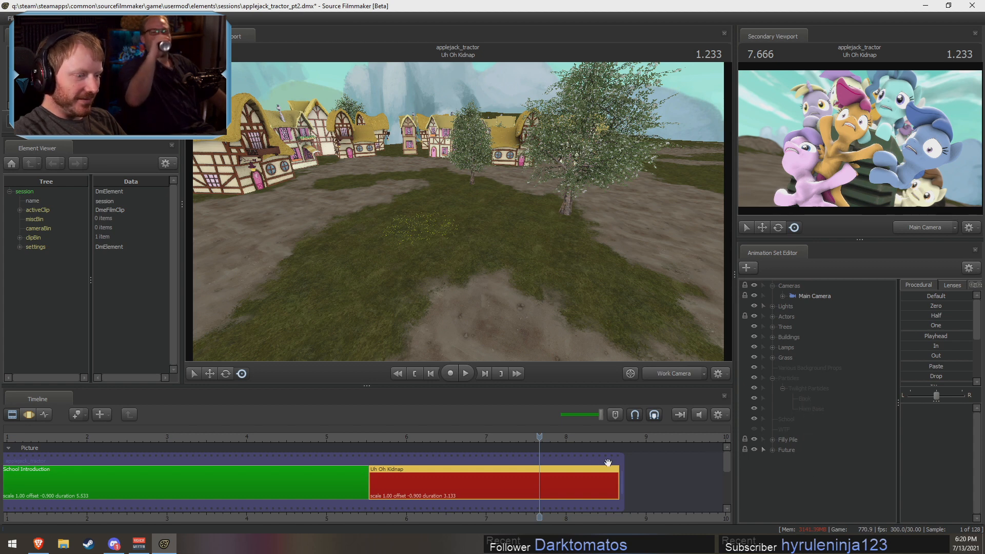
key(F3)
right_click(823, 409)
right_click(817, 409)
right_click(806, 385)
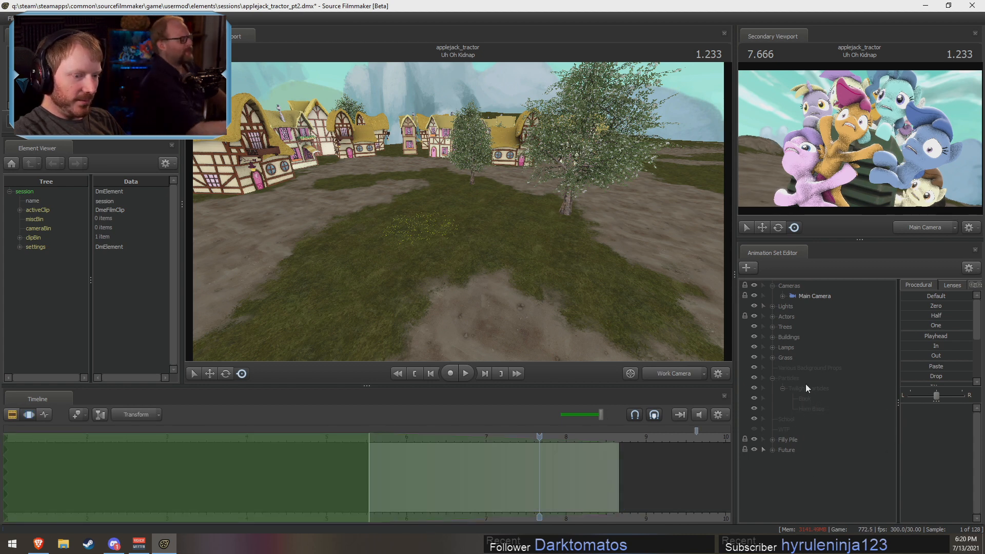
right_click(803, 389)
click(796, 380)
- Delete the empty Various Background Props group and the two empty hidden groups below the particles group
right_click(800, 370)
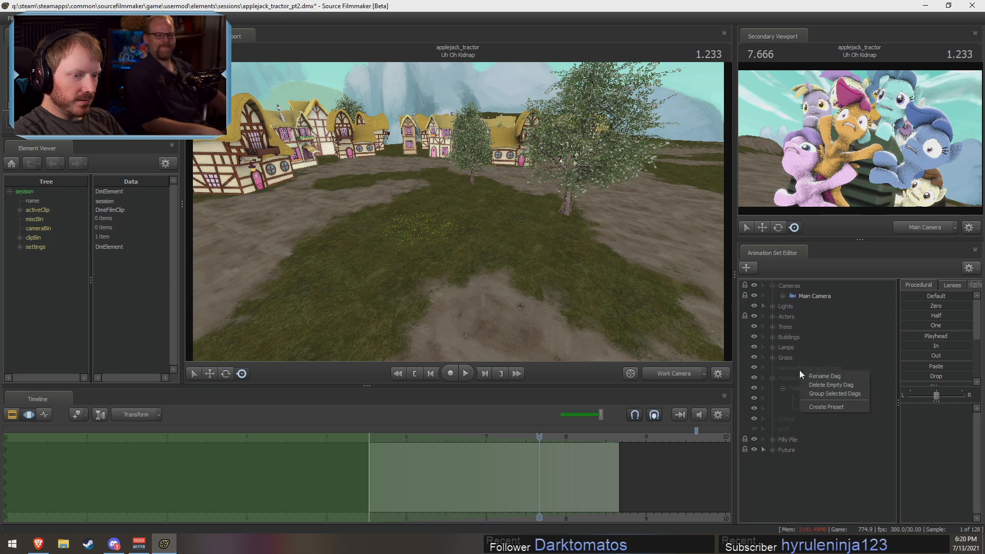
click(813, 385)
right_click(781, 408)
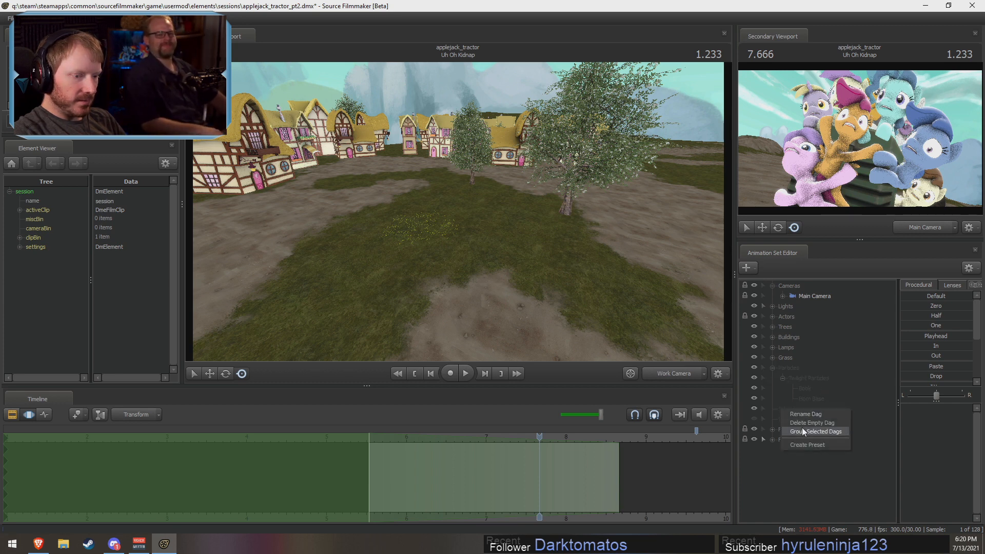
click(802, 424)
right_click(787, 411)
click(818, 424)
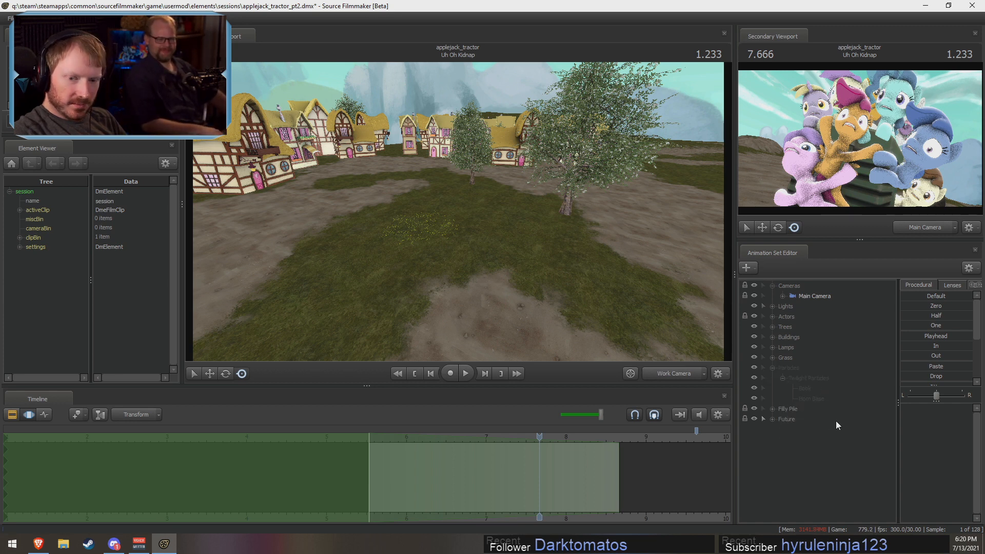
- Extend the motion editor's time selection over the entire timeline
key(f)
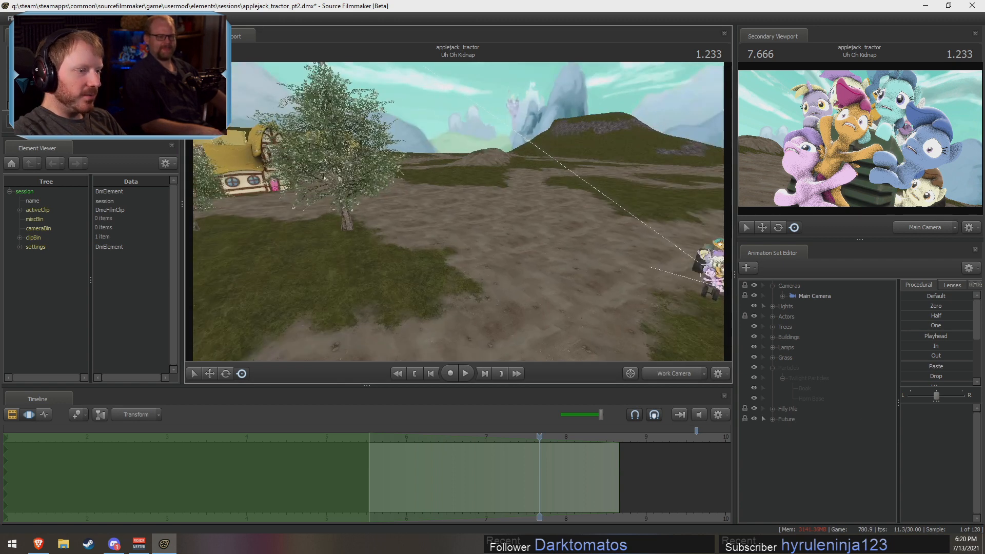
click(578, 468)
key(ctrl+a)
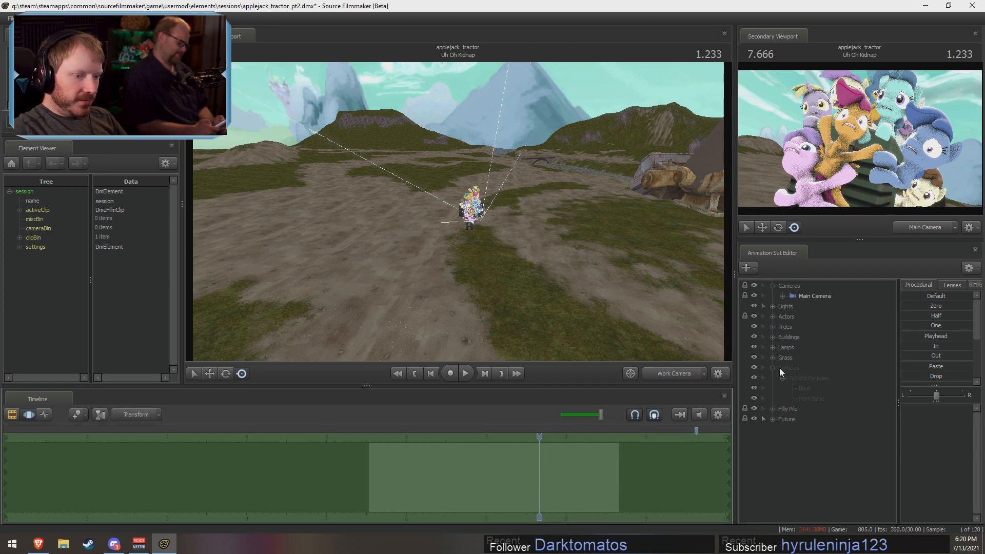
- Collapse the particles group and turn off the display of hidden controls in the animation set list
right_click(804, 398)
click(788, 445)
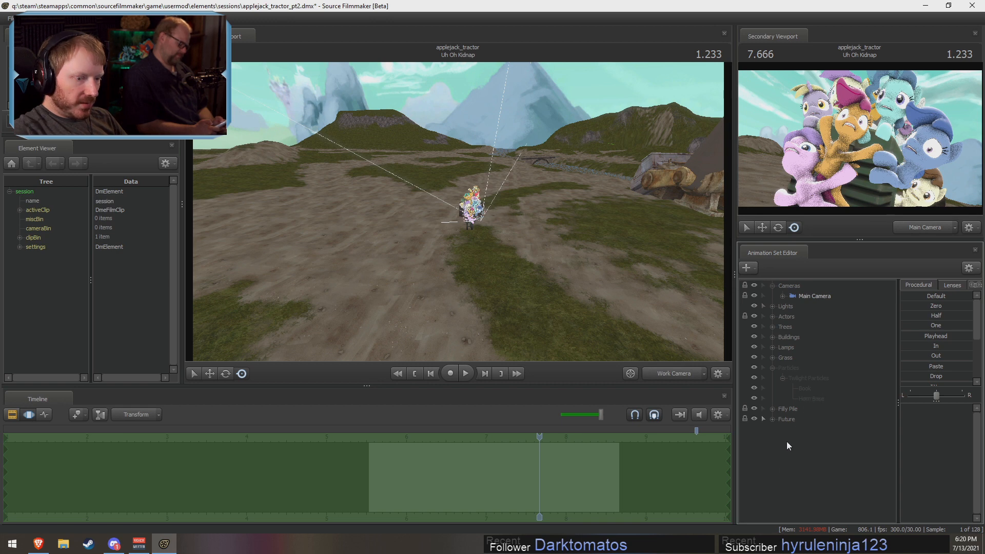
click(771, 367)
right_click(801, 417)
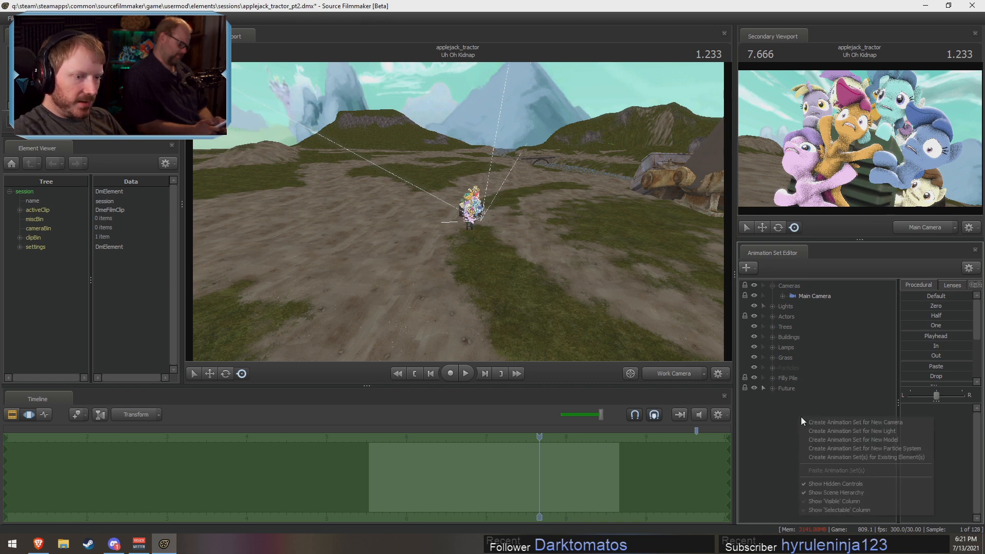
click(832, 485)
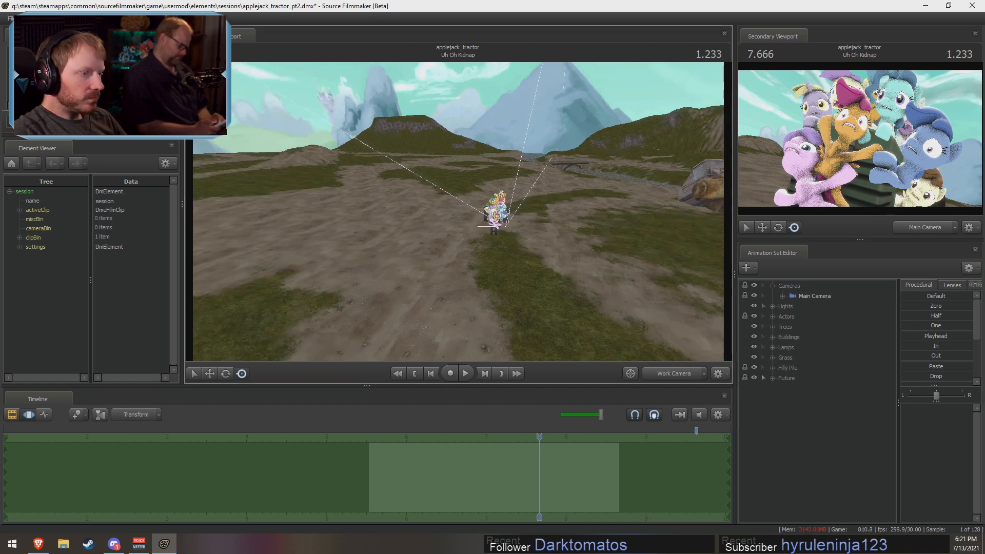
- Expand the Buildings group and move Building 1 out of the village onto the open ground toward the river
drag(487, 210, 446, 211)
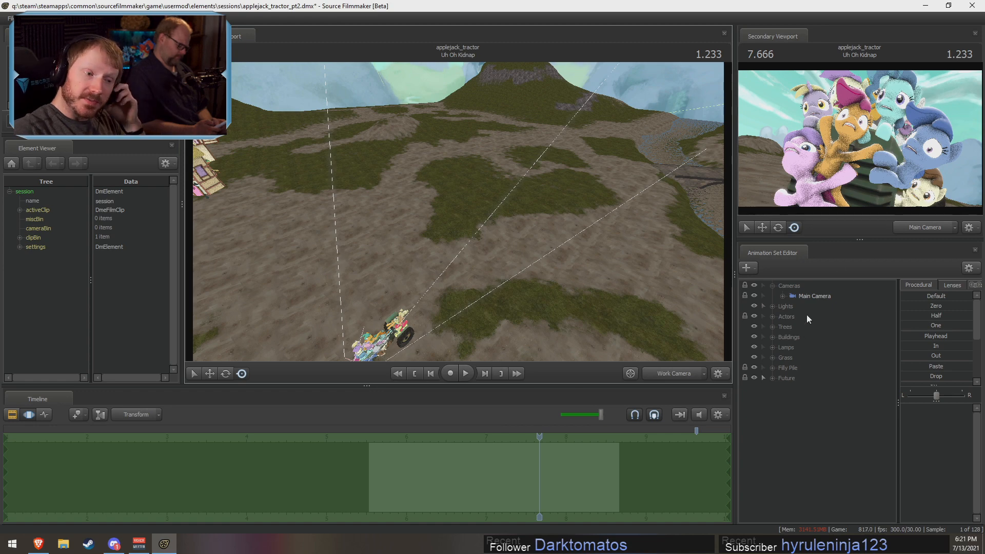
click(773, 338)
click(823, 355)
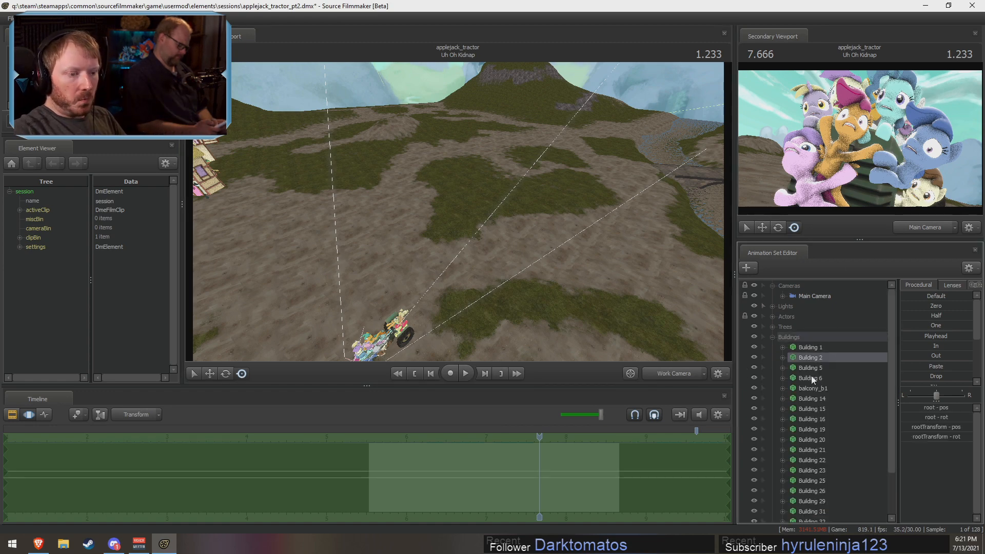
click(809, 348)
drag(458, 211, 651, 266)
drag(556, 323, 636, 357)
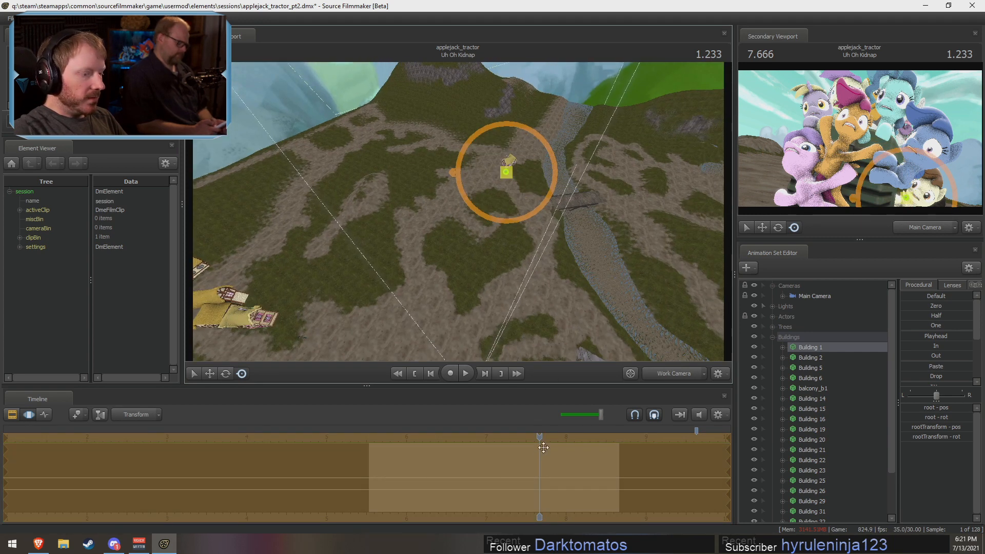
- Move the playhead back to the start of the Uh Oh Kidnap shot
drag(540, 445, 370, 448)
drag(442, 287, 472, 240)
key(w)
click(373, 437)
drag(373, 437, 370, 437)
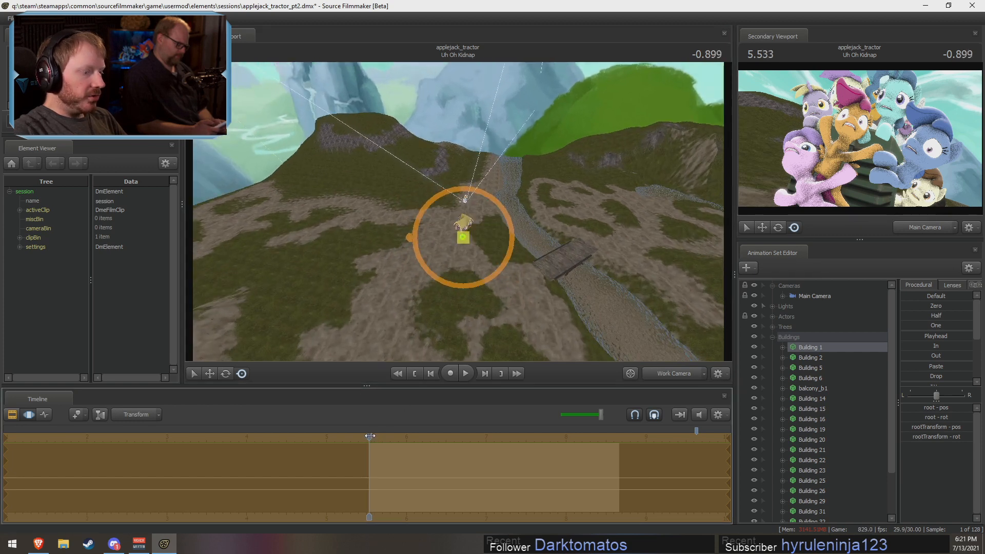
- Position Building 1 beside the dirt road near the main camera and rotate it
drag(463, 238, 462, 190)
key(w)
key(w)
key(e)
key(w)
key(e)
drag(459, 224, 475, 202)
key(w)
- Move Building 2 from the village to the roadside next to Building 1 and rotate it
click(803, 360)
drag(641, 267, 447, 193)
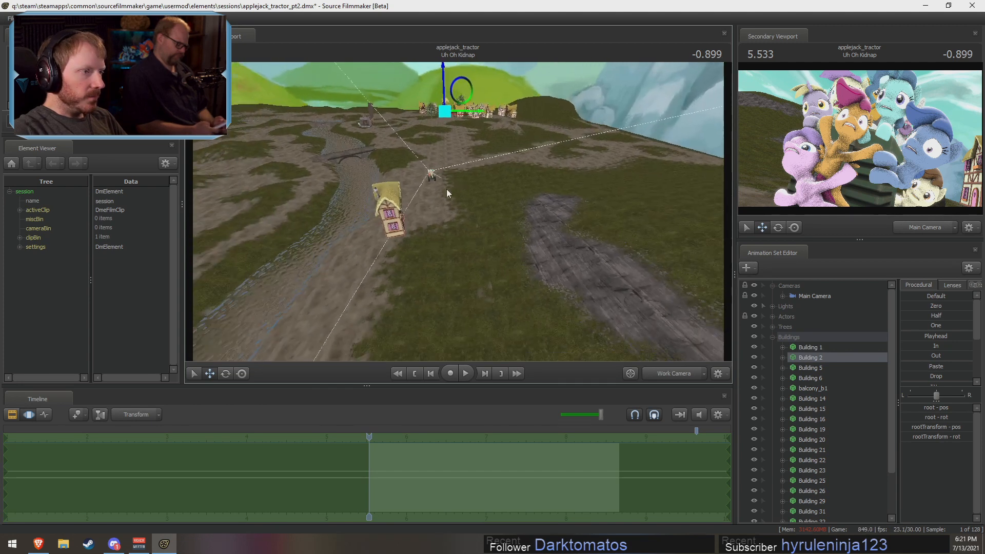
drag(445, 113, 399, 276)
key(e)
mouse_move(410, 314)
mouse_down()
mouse_move(392, 317)
mouse_move(433, 299)
mouse_move(423, 304)
mouse_up()
key(w)
key(F2)
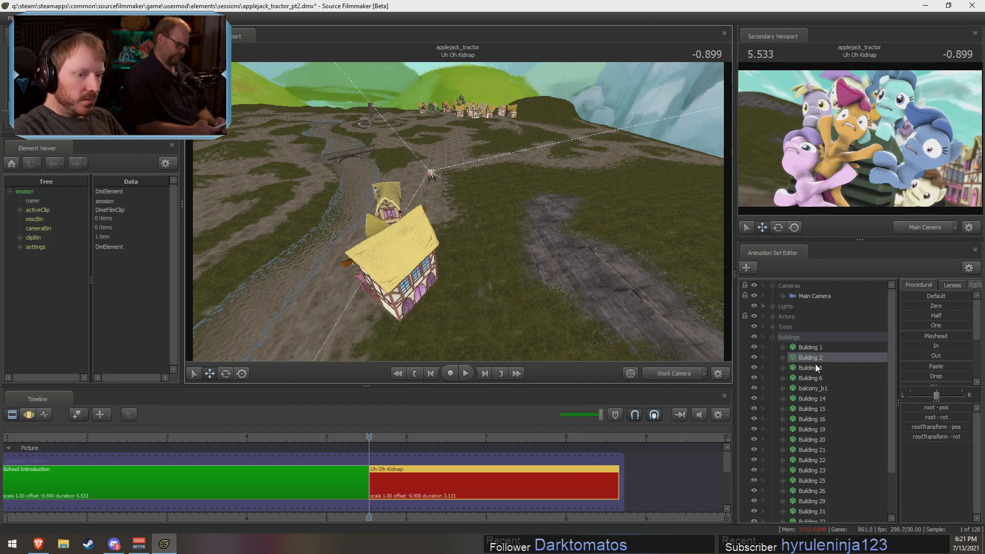
- Put the Filly Pile group inside the Actors group and hide Actors to clear the camera view
click(754, 316)
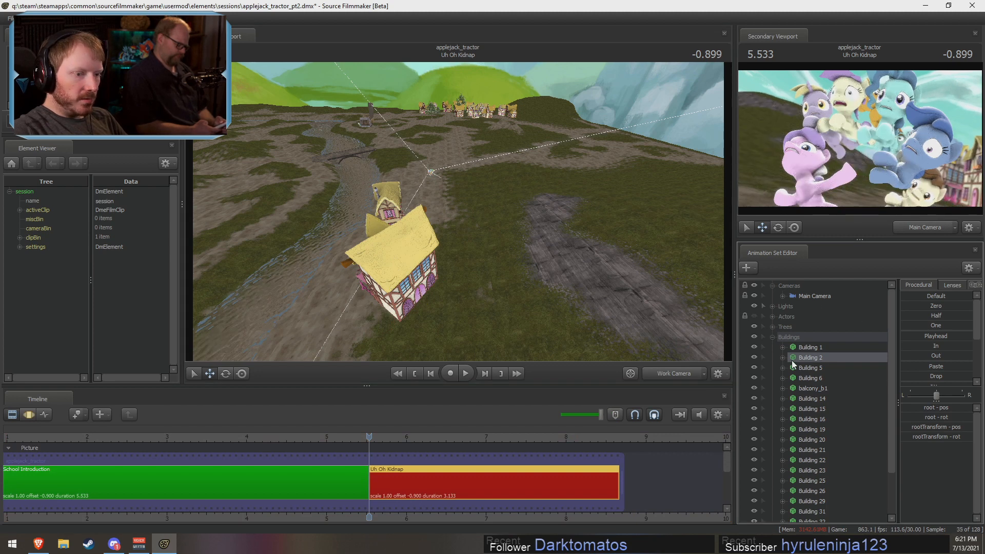
click(773, 338)
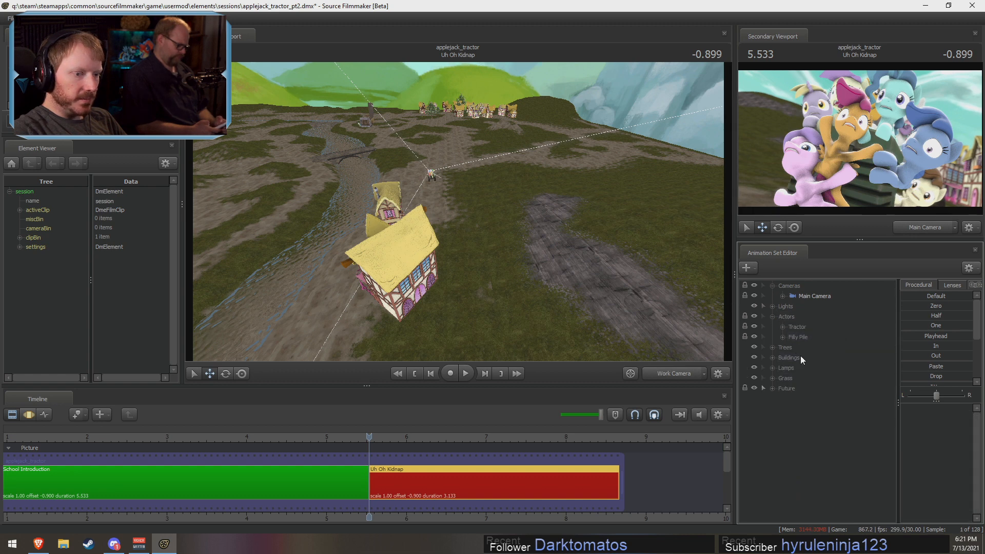
click(754, 317)
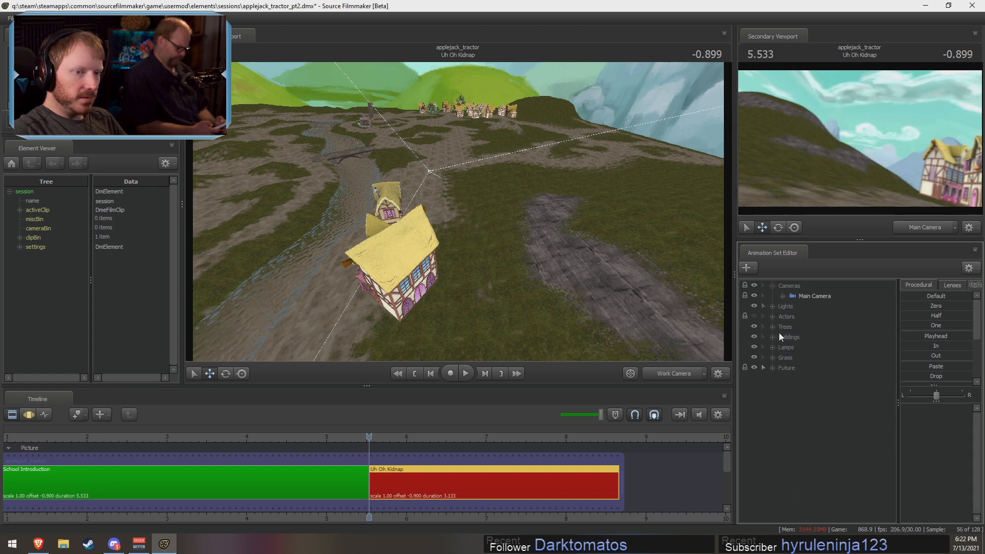
key(F3)
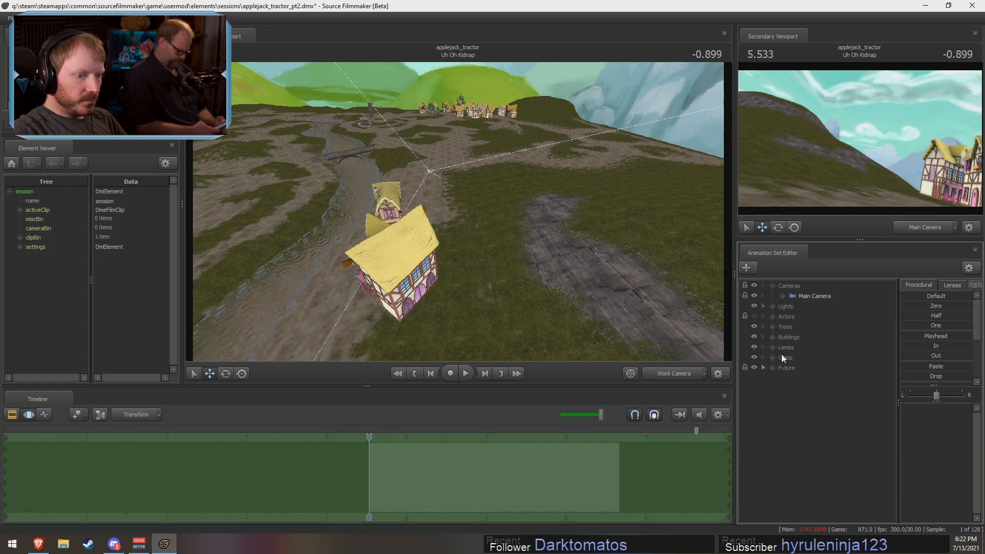
- Move Building 5 onto the grass farther from the road than Building 2, rotate it and adjust its position
click(772, 337)
click(815, 366)
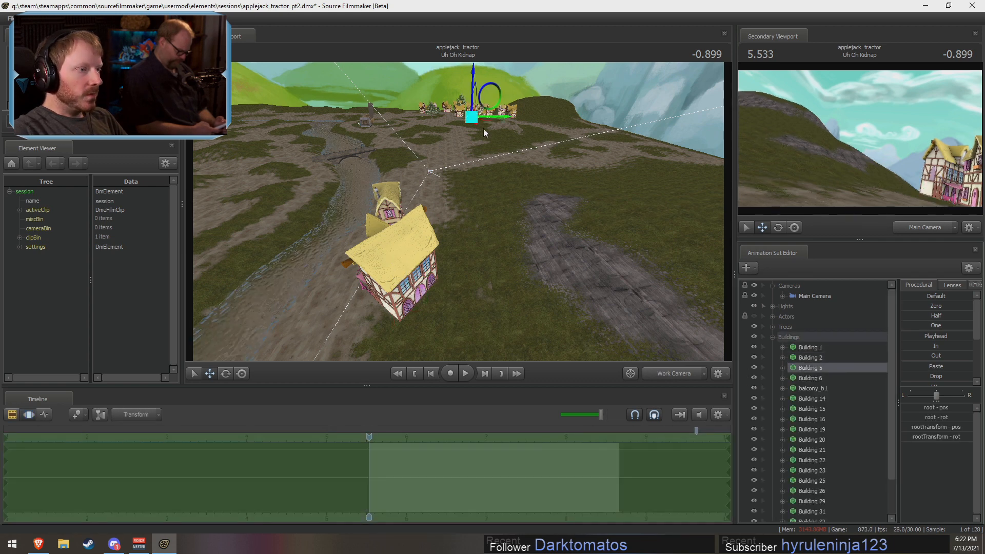
drag(473, 121, 548, 306)
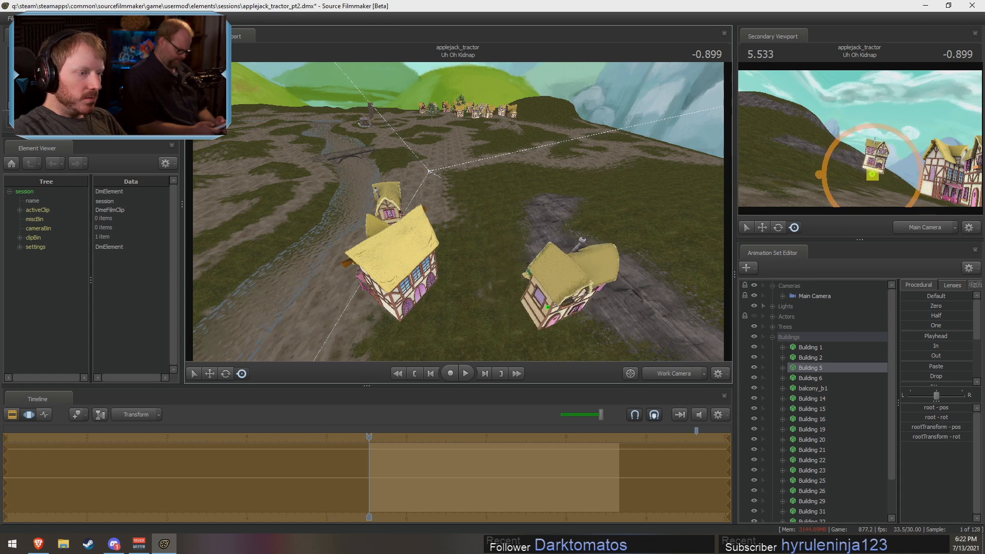
key(e)
drag(549, 348, 581, 339)
key(w)
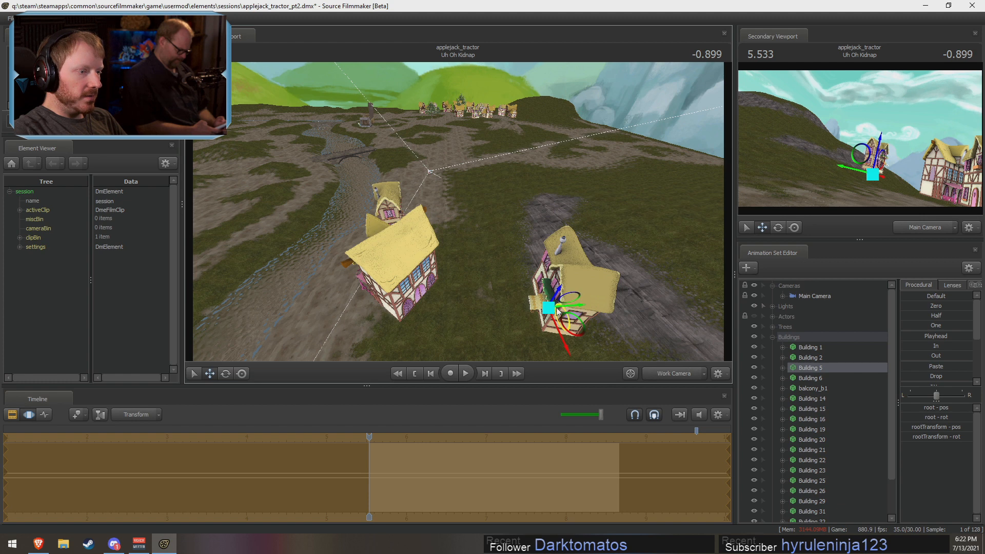
mouse_move(573, 307)
alt+mouse_down()
mouse_move(581, 274)
mouse_move(578, 289)
alt+mouse_up()
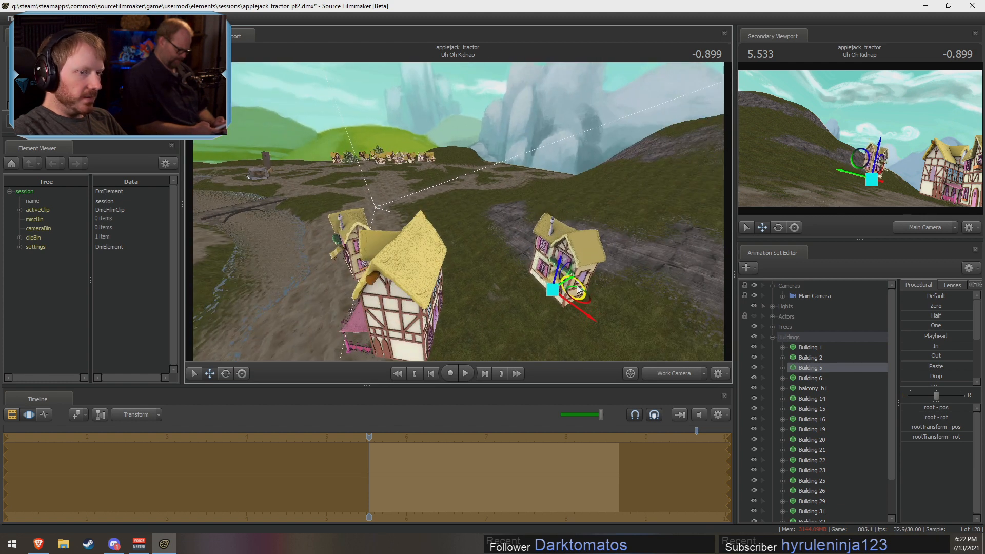
key(F2)
- Move Building 6 out of the village onto the grass near Buildings 2 and 5 and adjust its placement
drag(646, 312, 723, 318)
drag(497, 308, 408, 229)
click(811, 378)
drag(564, 225, 439, 209)
key(r)
key(F3)
drag(339, 109, 493, 256)
key(e)
key(s)
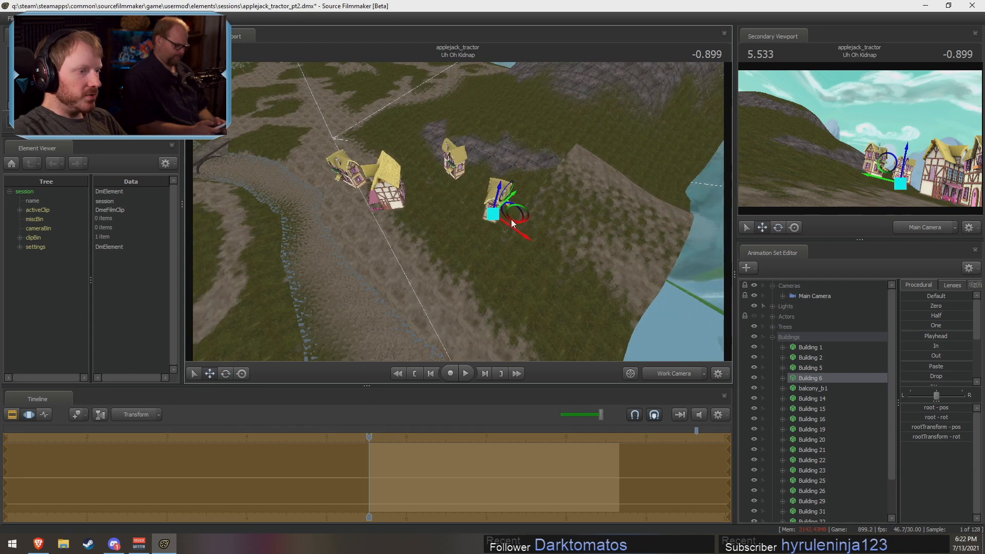
drag(531, 211, 496, 225)
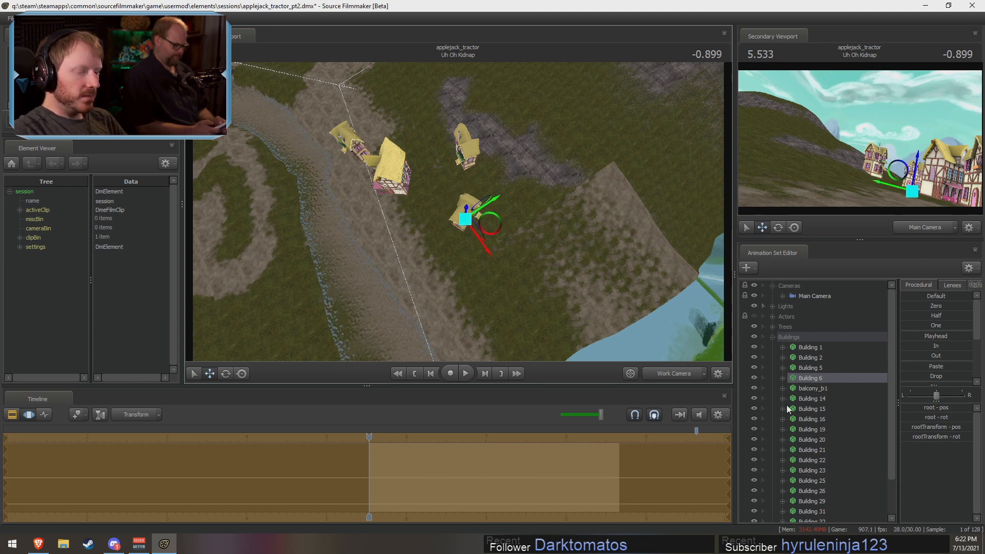
- Move balcony_b1 onto the dirt patch beyond Building 6 and rotate it
click(810, 388)
drag(446, 256, 578, 270)
key(f)
key(e)
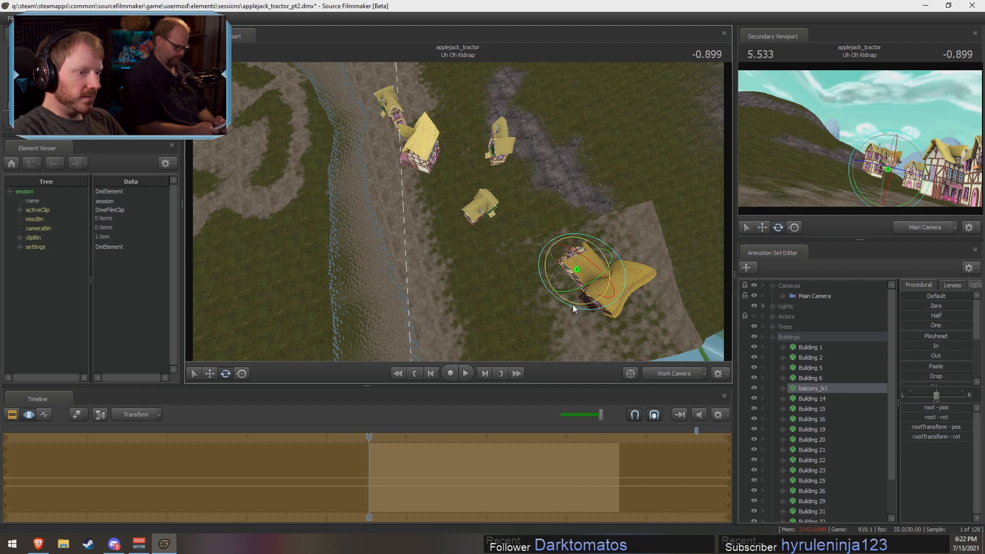
drag(574, 309, 610, 299)
- Lower balcony_b1 onto the hillside ground
drag(600, 223, 458, 211)
key(w)
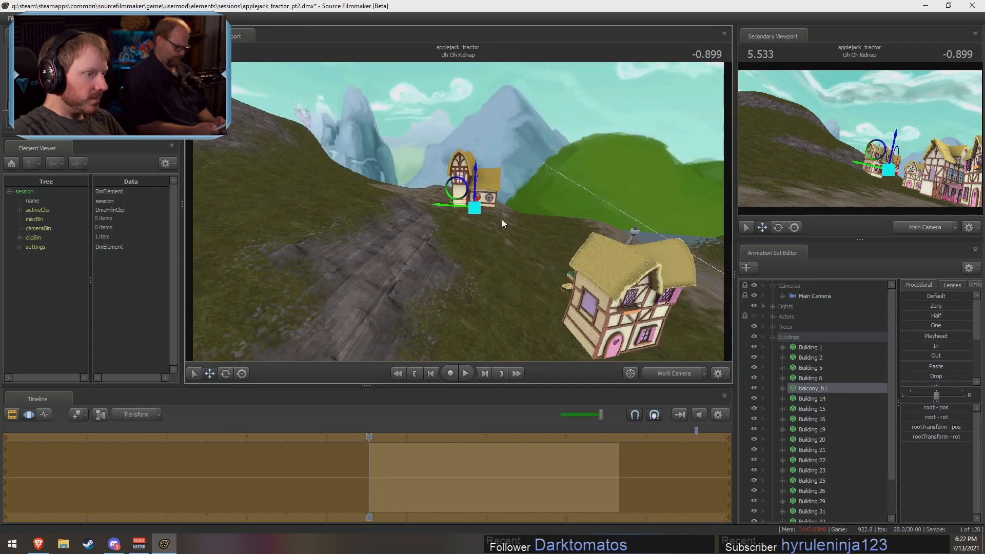
key(e)
key(w)
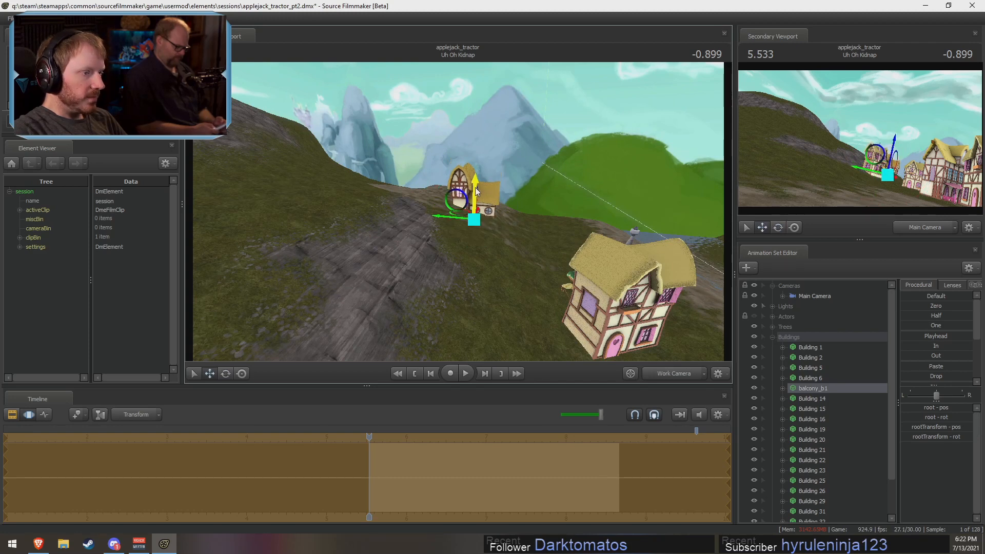
key(F2)
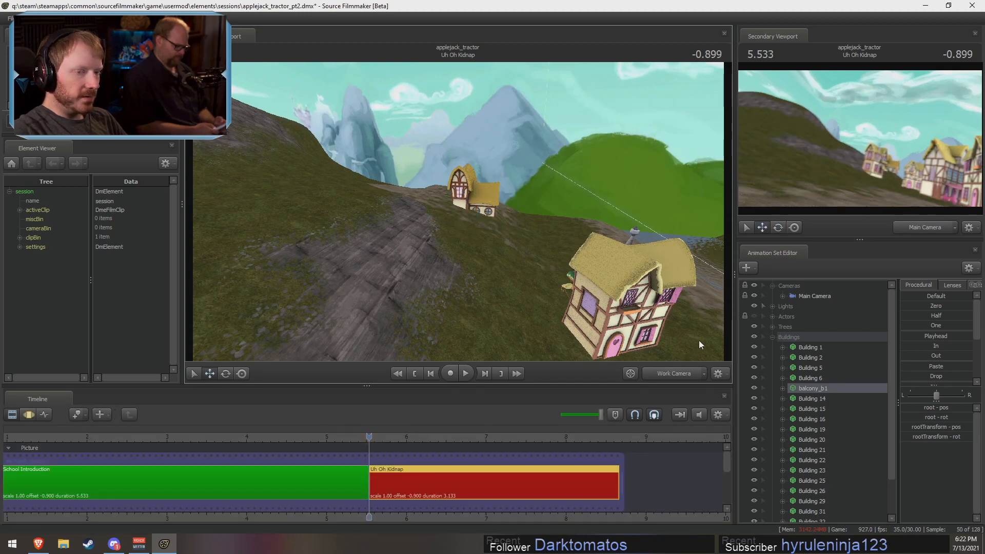
- Move Building 14 out of the distant village onto the grass near the relocated buildings
click(805, 399)
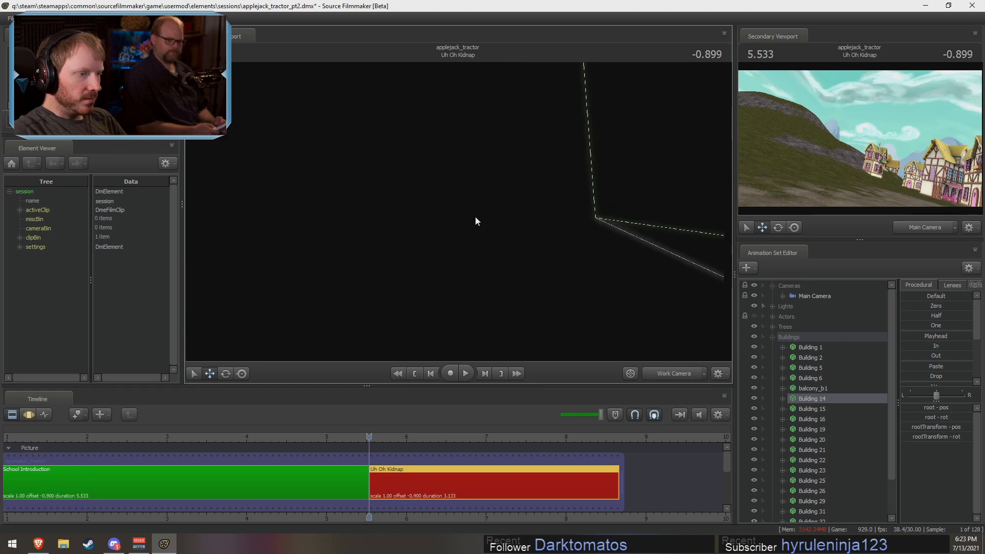
key(w)
drag(458, 212, 509, 208)
key(s)
key(a)
key(s)
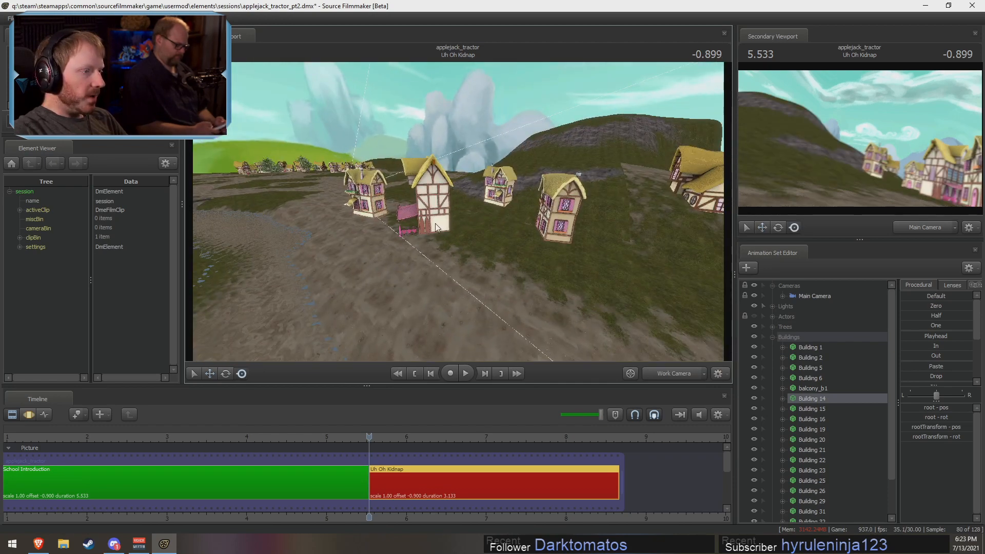
key(F3)
drag(350, 178, 352, 177)
drag(597, 237, 628, 255)
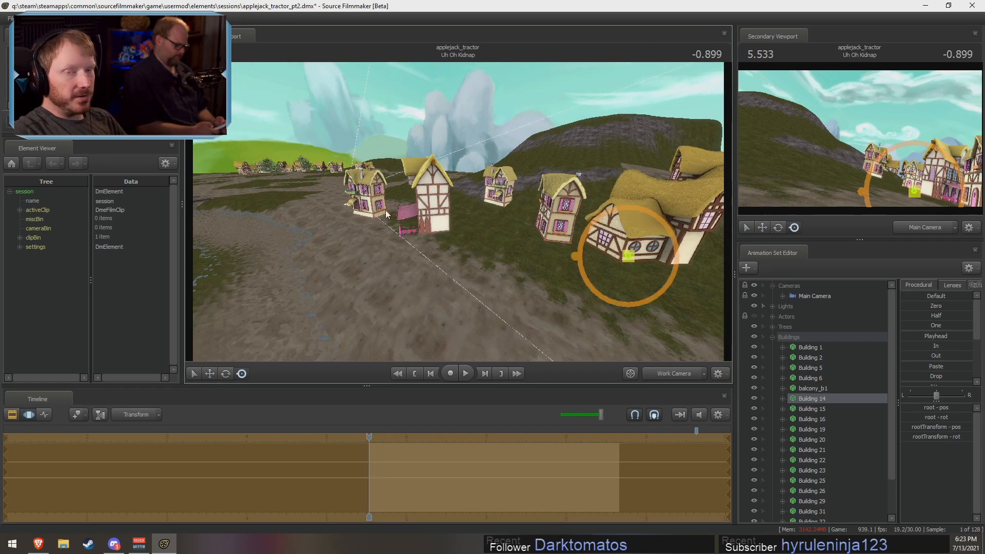
- Adjust Building 14's position so it stands on the grass in the gap between the neighbouring houses
key(a)
drag(385, 210, 453, 224)
key(d)
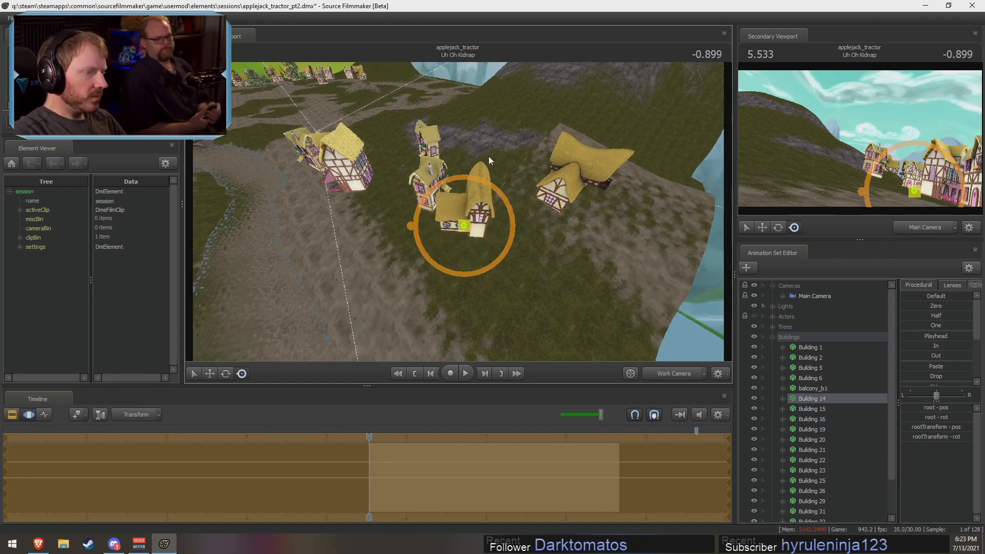
key(w)
mouse_move(501, 238)
mouse_down()
mouse_move(517, 226)
mouse_move(459, 209)
mouse_move(487, 227)
mouse_up()
key(F2)
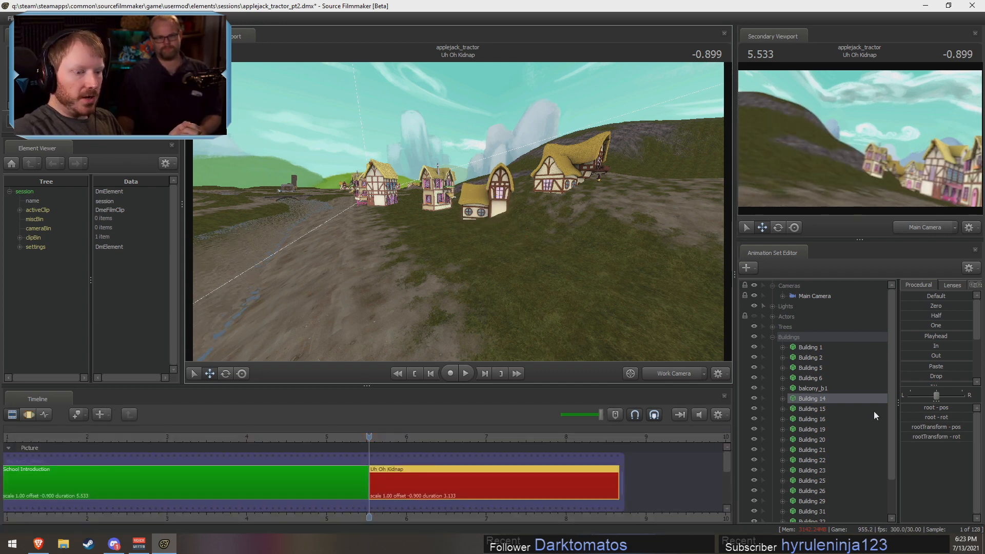
- Move Building 15 out of the distant village to the near end of the relocated building group
click(809, 407)
key(z)
drag(511, 273, 511, 277)
key(r)
drag(397, 196, 396, 200)
drag(459, 216, 595, 334)
- Move Building 16 out of the village to the grass beside the hill, rotate it and set it on the ground
click(814, 419)
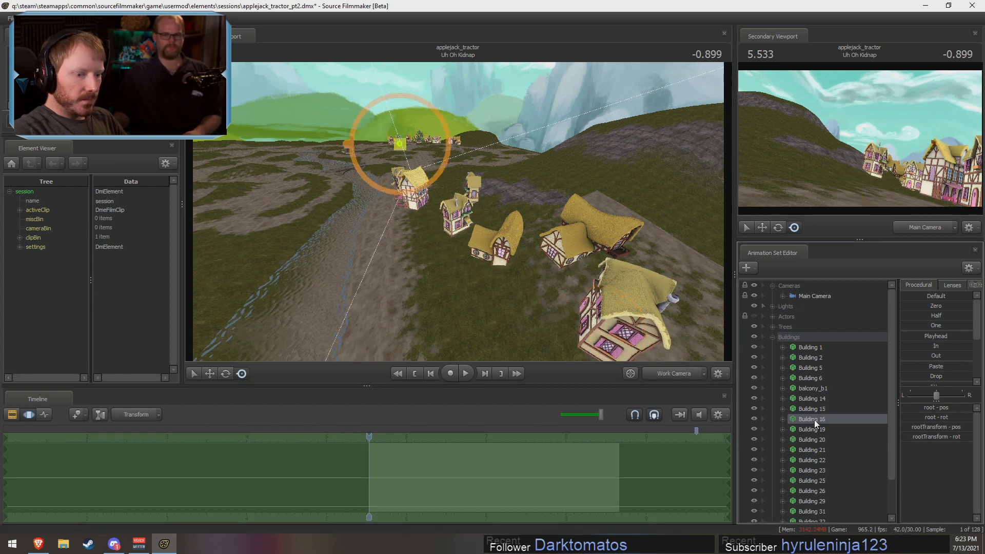
drag(400, 159, 677, 185)
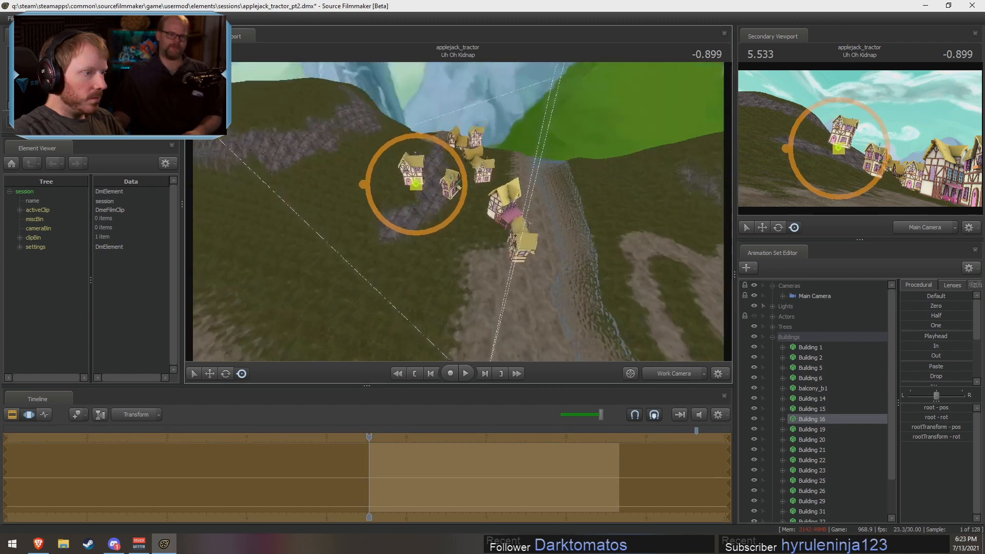
drag(495, 185, 451, 226)
key(e)
key(s)
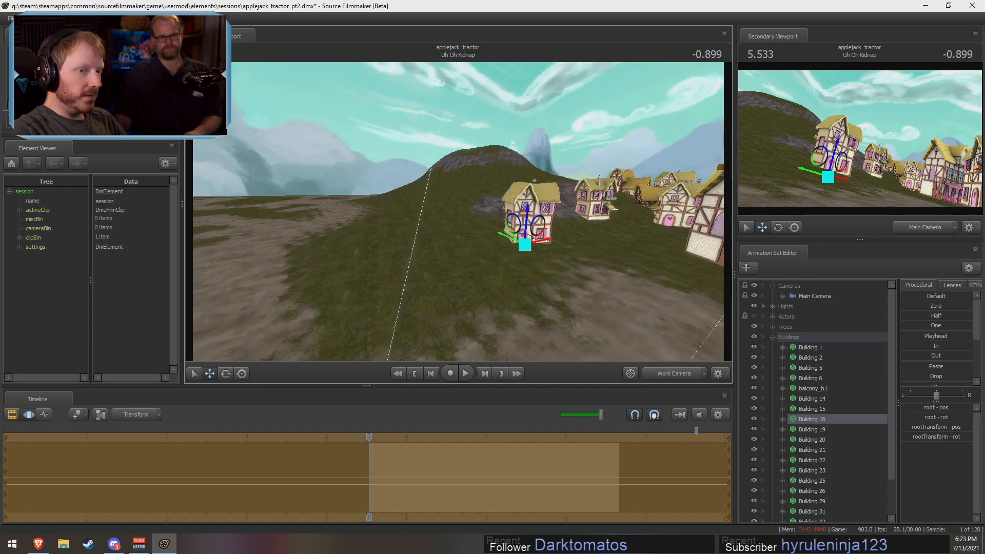
- Move Building 19 out of the distant village to the grass beside Building 16
click(831, 430)
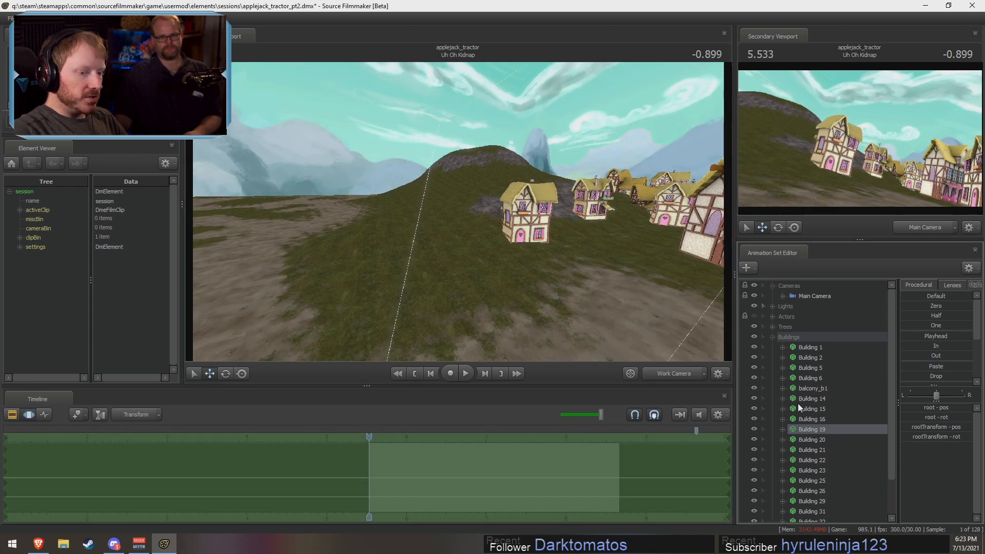
drag(477, 220, 451, 247)
key(r)
drag(253, 136, 638, 304)
drag(513, 287, 606, 277)
- Rotate Building 19 and fit it onto the ground close against Building 16
mouse_move(440, 249)
mouse_down()
mouse_move(544, 249)
mouse_move(450, 253)
mouse_move(467, 239)
mouse_move(429, 216)
mouse_move(442, 244)
mouse_up()
key(e)
key(w)
key(e)
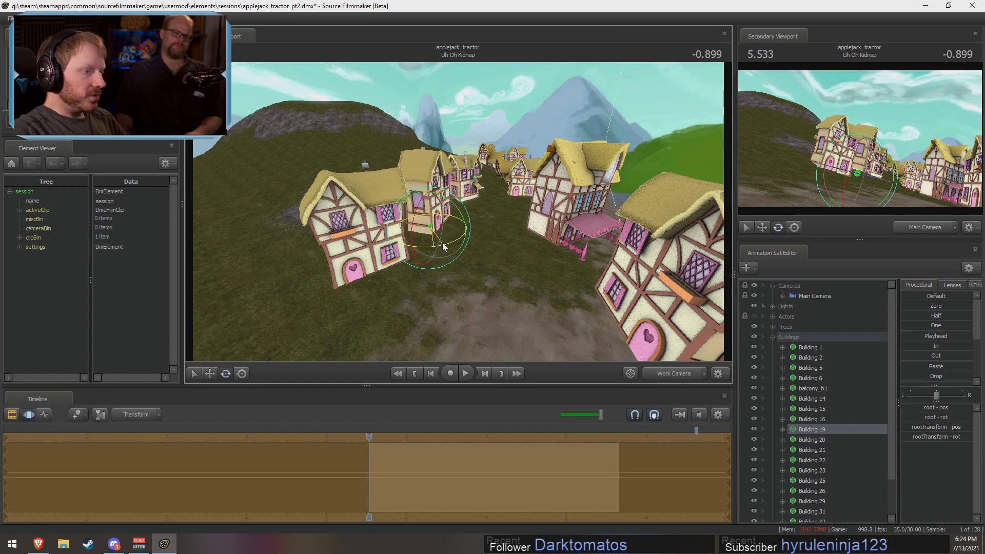
key(w)
drag(418, 213, 418, 218)
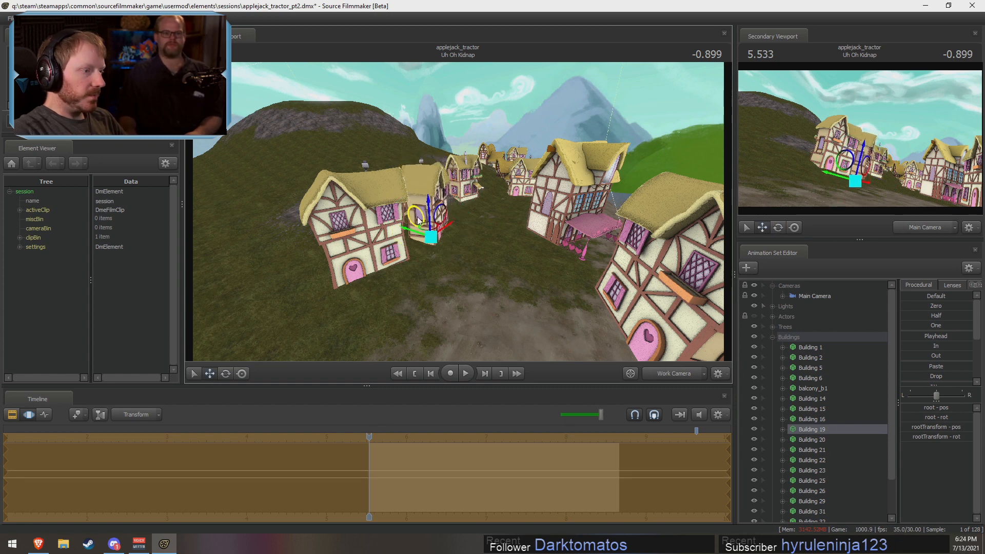
key(F2)
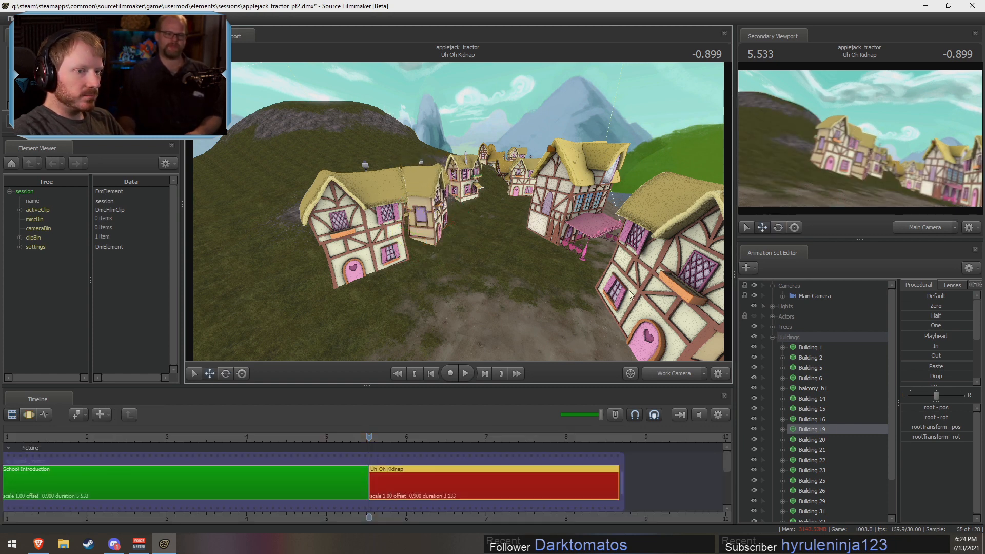
- Move Building 20 onto the grass beside the main camera at the end of the row, then rotate and reposition it
click(809, 439)
mouse_move(459, 207)
mouse_down()
mouse_move(328, 207)
mouse_move(459, 206)
mouse_up()
key(F3)
drag(414, 150, 477, 225)
drag(459, 212, 518, 195)
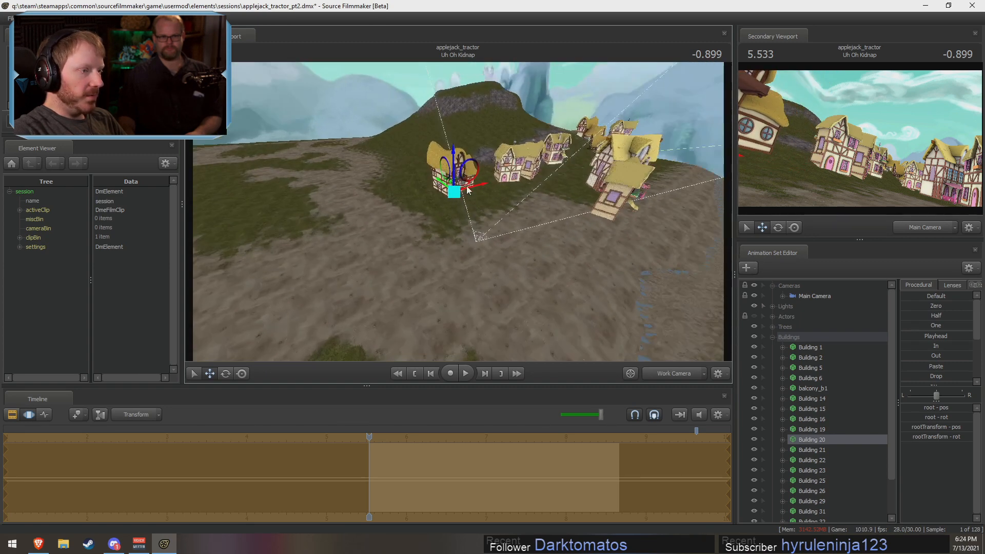
drag(454, 192, 475, 208)
key(e)
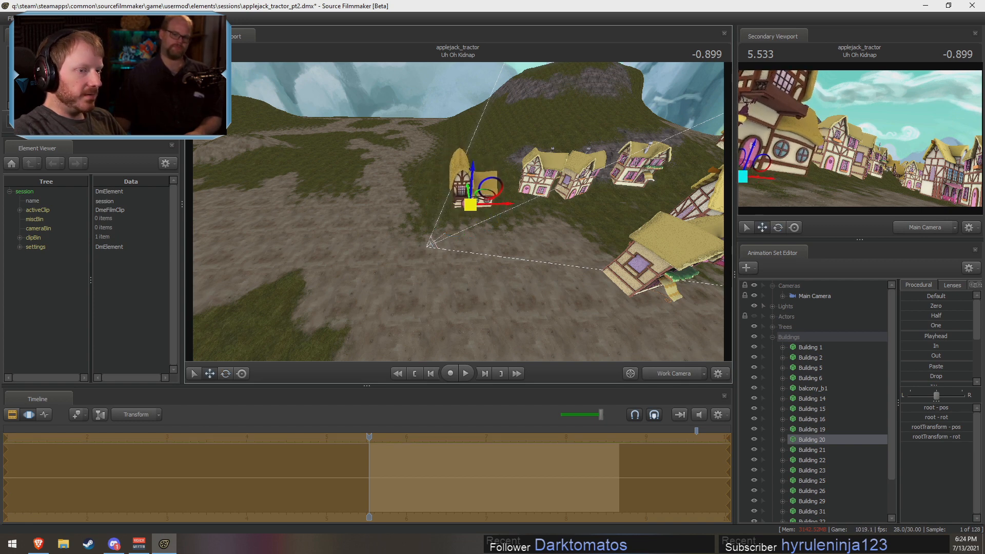
key(F2)
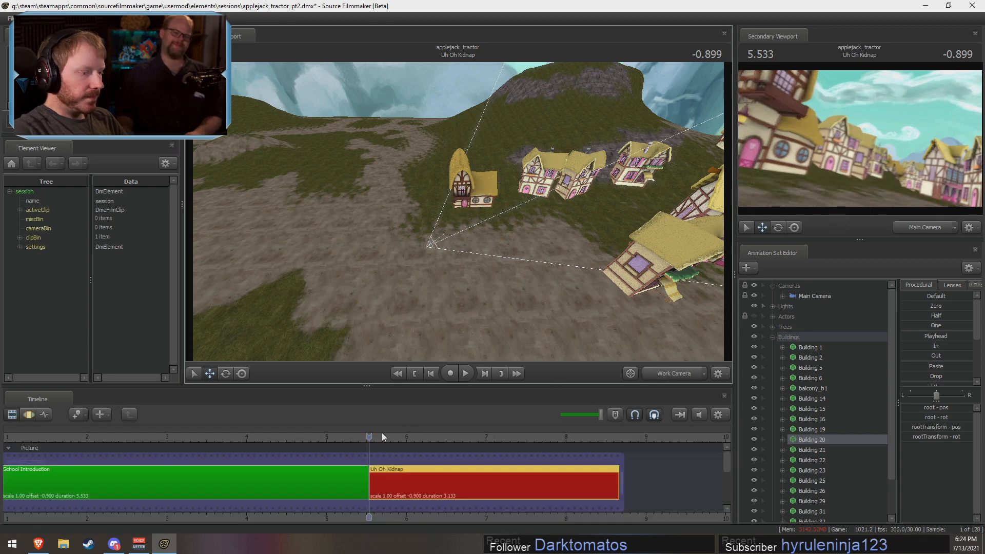
- Show the Actors group to check the shot against the building background, and hide the group again
click(755, 316)
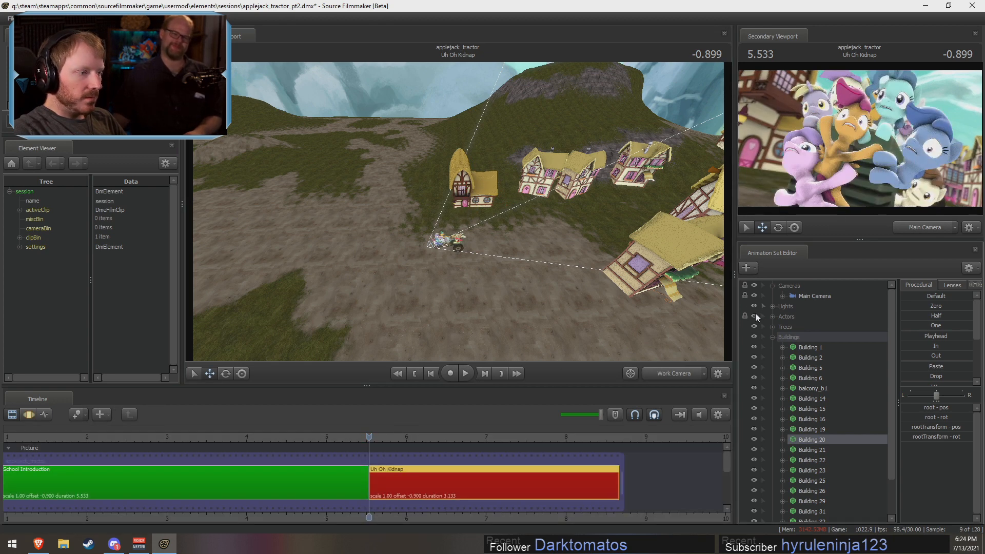
click(755, 315)
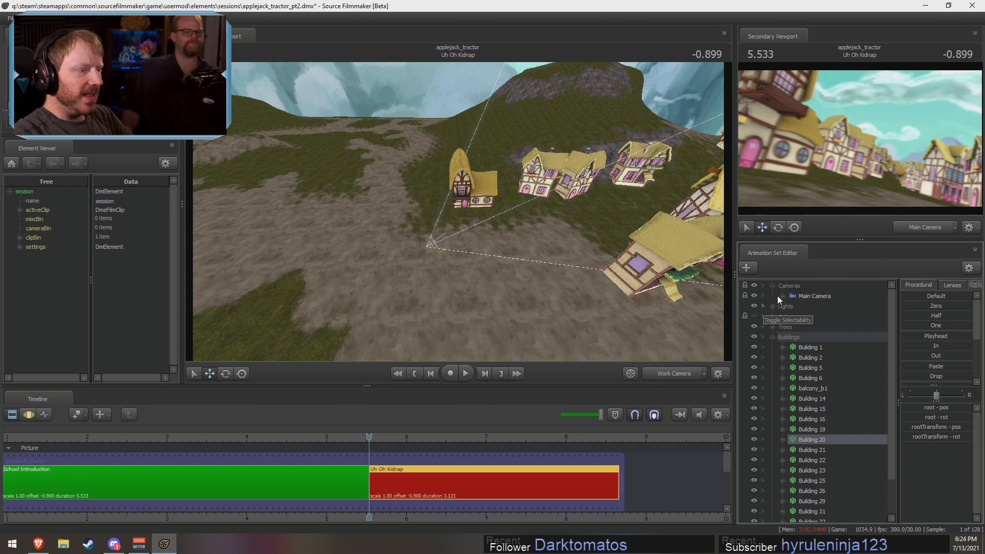
key(F3)
key(F2)
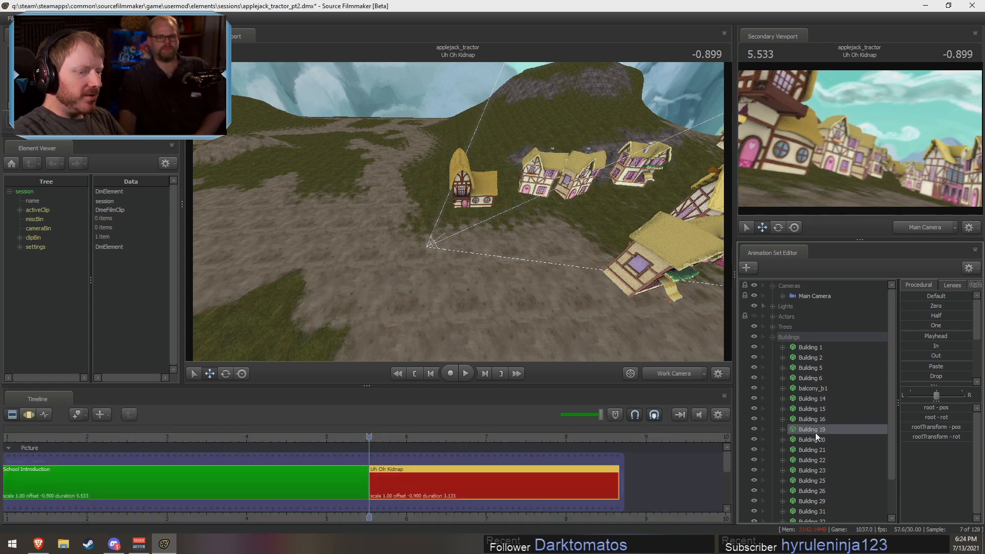
- Set the playhead to 5.866 seconds and move Building 21 out of the village to the grass behind Building 20
key(F3)
click(815, 449)
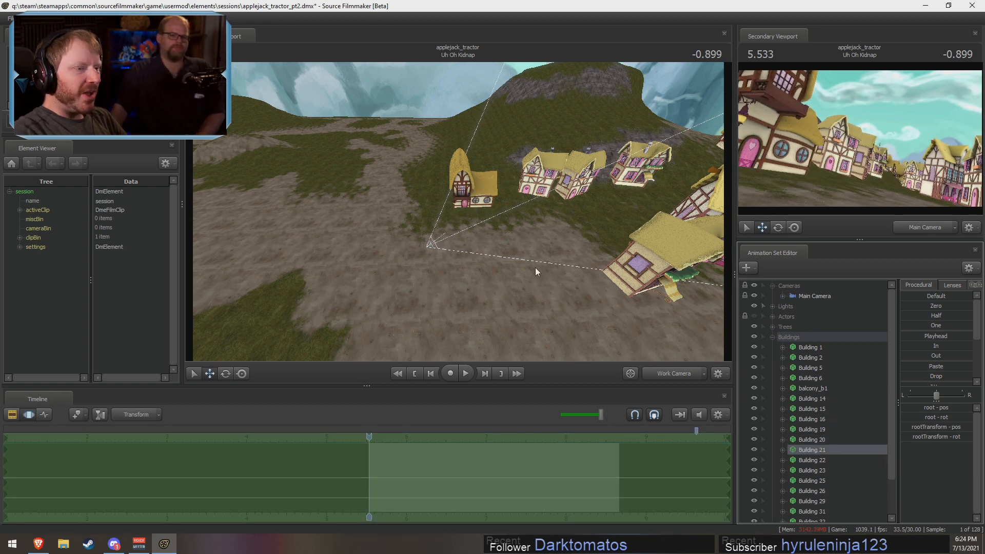
key(w)
drag(358, 158, 319, 156)
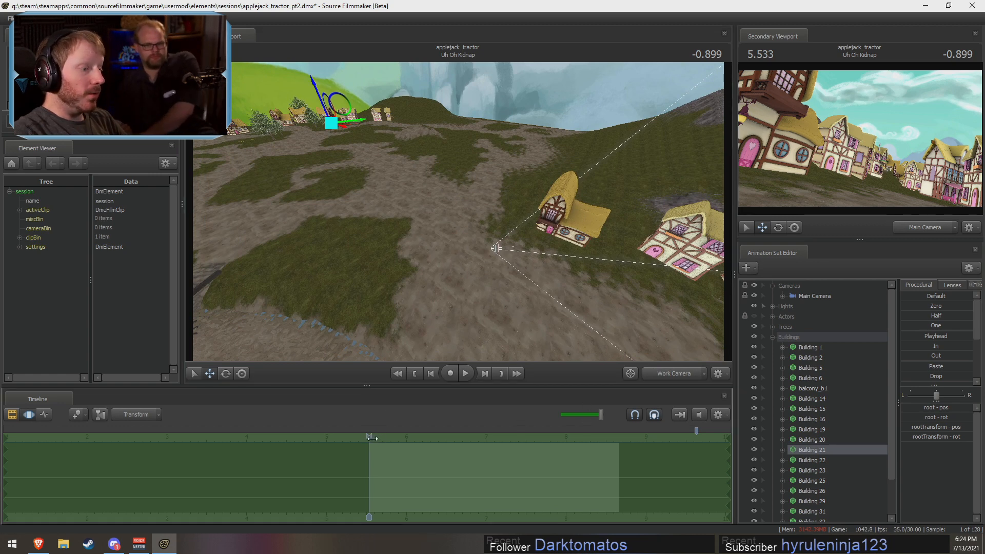
drag(373, 438, 395, 438)
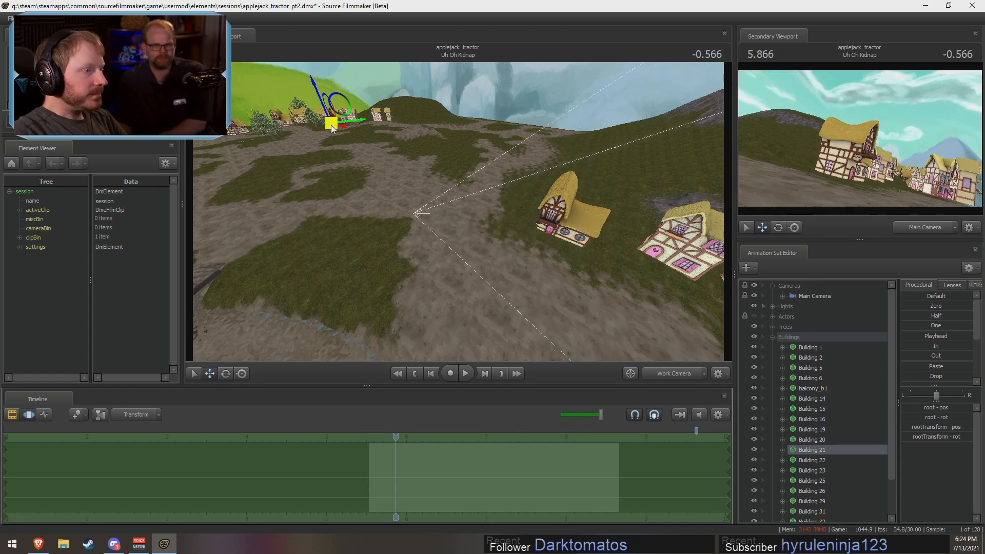
drag(331, 128, 537, 182)
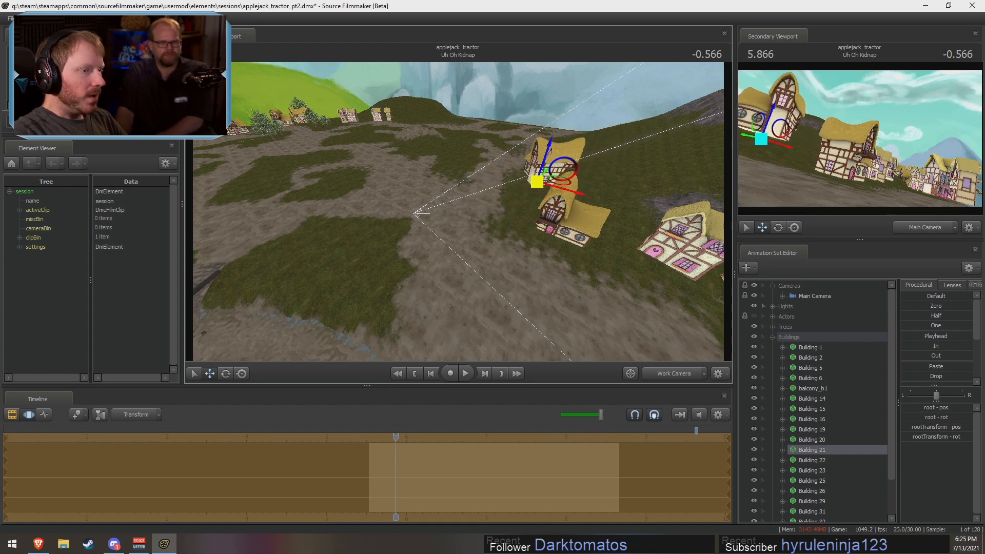
- Rotate Building 21 and lower it onto the grass beyond Building 20
drag(471, 211, 417, 176)
key(w)
key(e)
key(w)
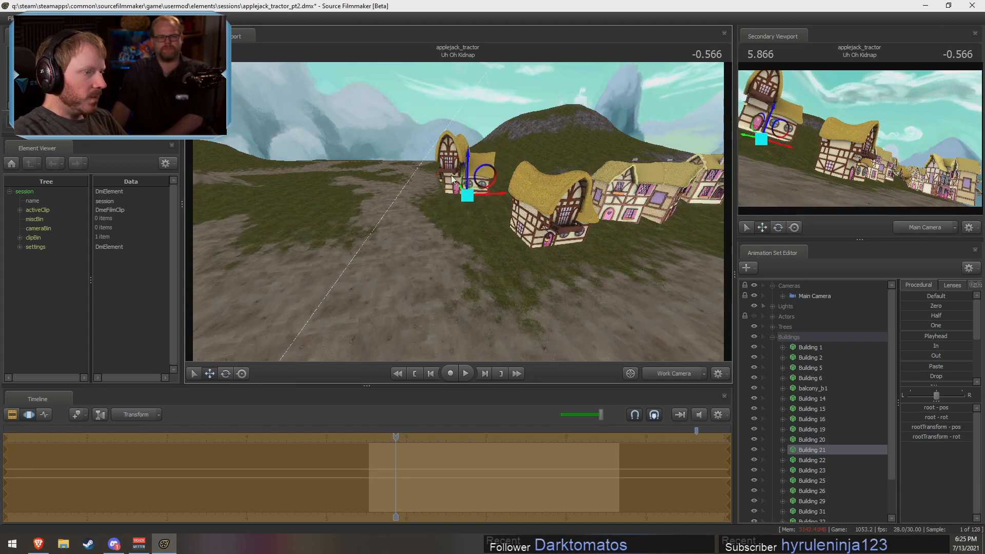
drag(482, 174, 487, 192)
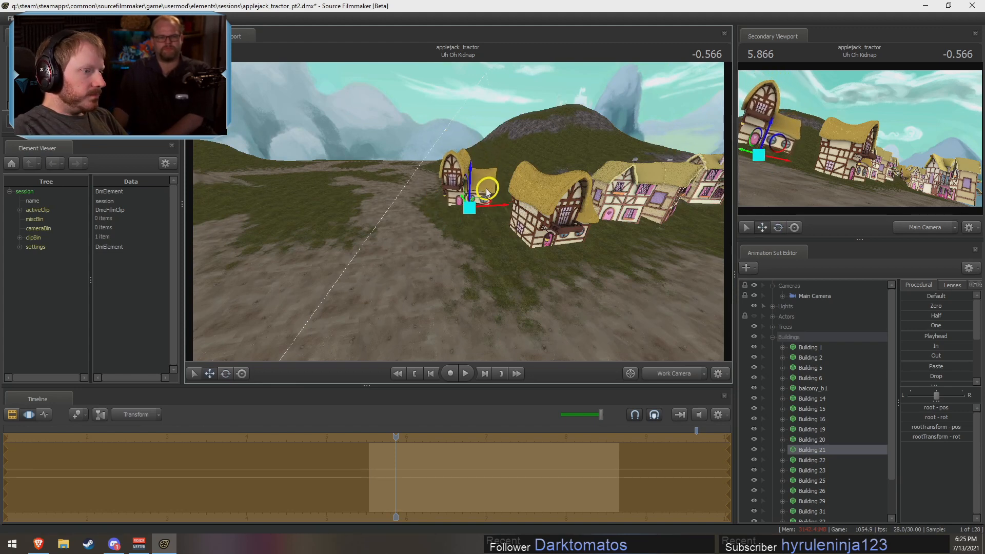
key(F2)
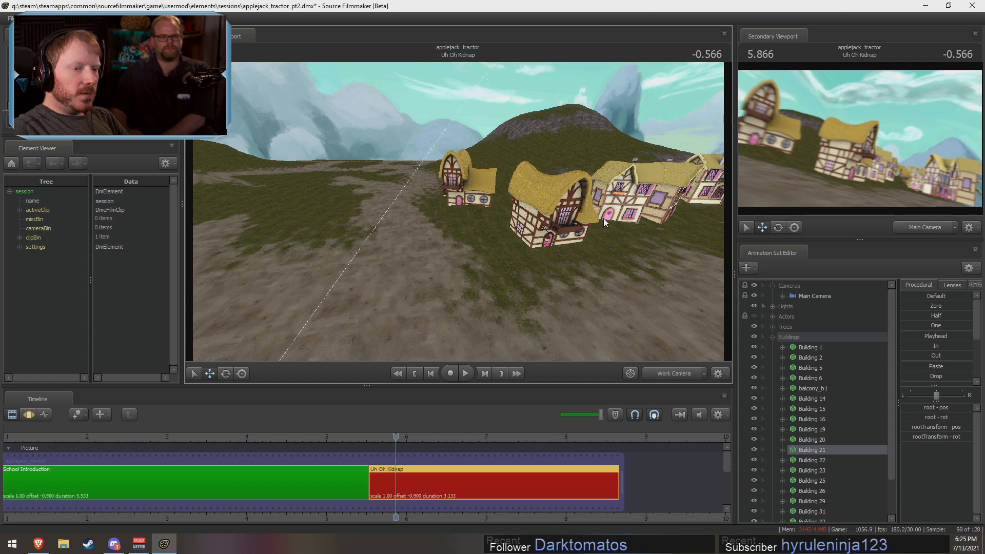
- Move Building 22 out of the village to the opposite side of the road and rotate it
click(806, 460)
key(F3)
drag(458, 212, 426, 218)
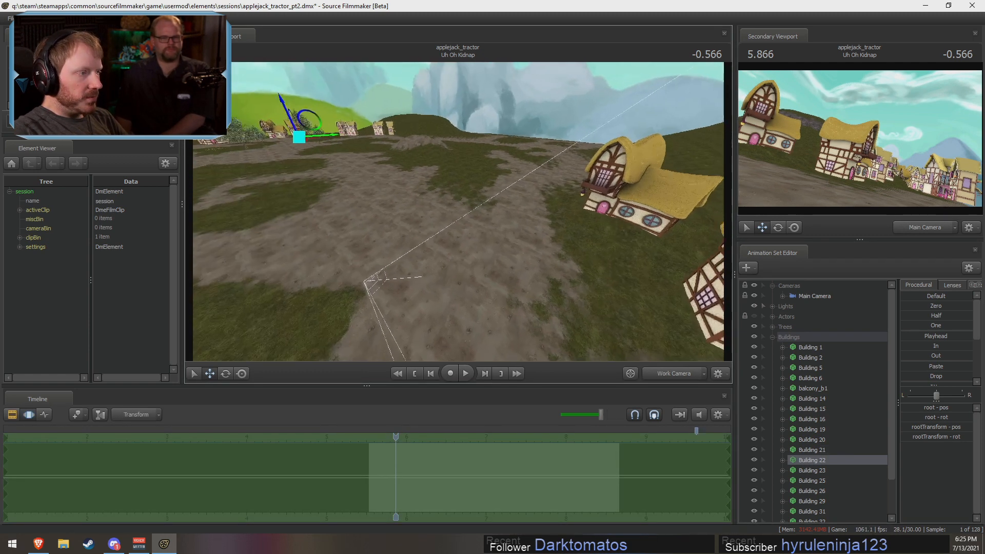
drag(299, 137, 397, 218)
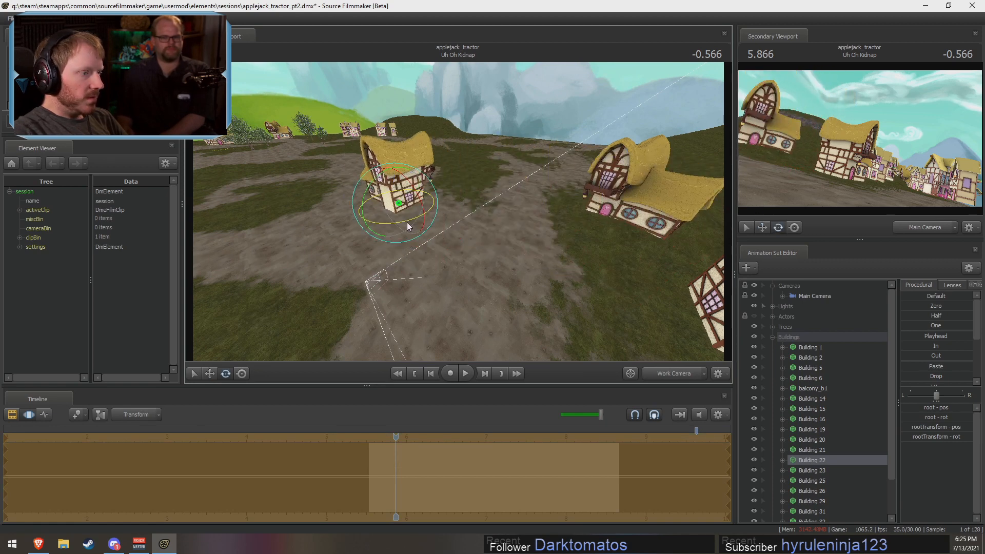
mouse_move(407, 222)
mouse_down()
mouse_move(374, 162)
mouse_move(367, 178)
mouse_move(403, 210)
mouse_up()
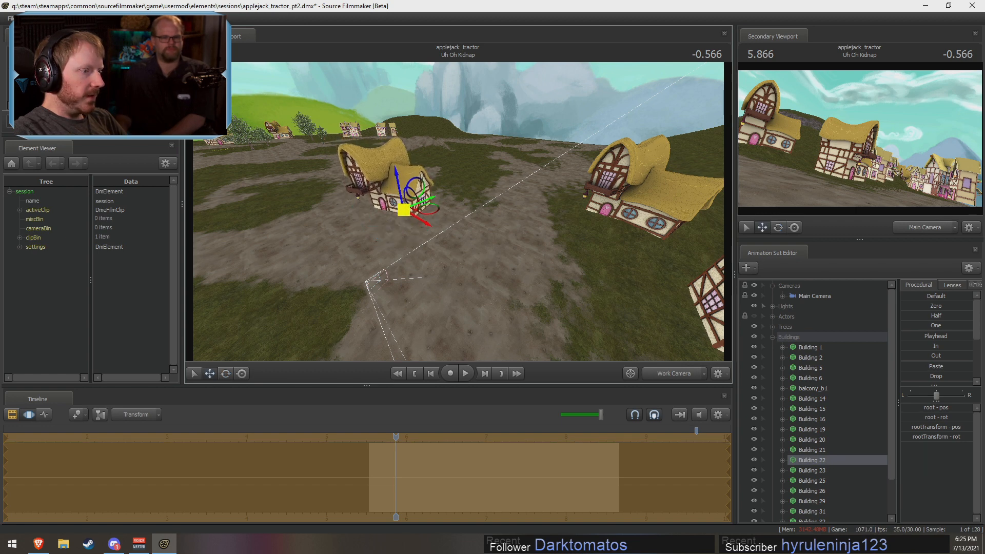
- Move Building 23 in front of the gap between Buildings 20 and 21 and rotate it
click(814, 471)
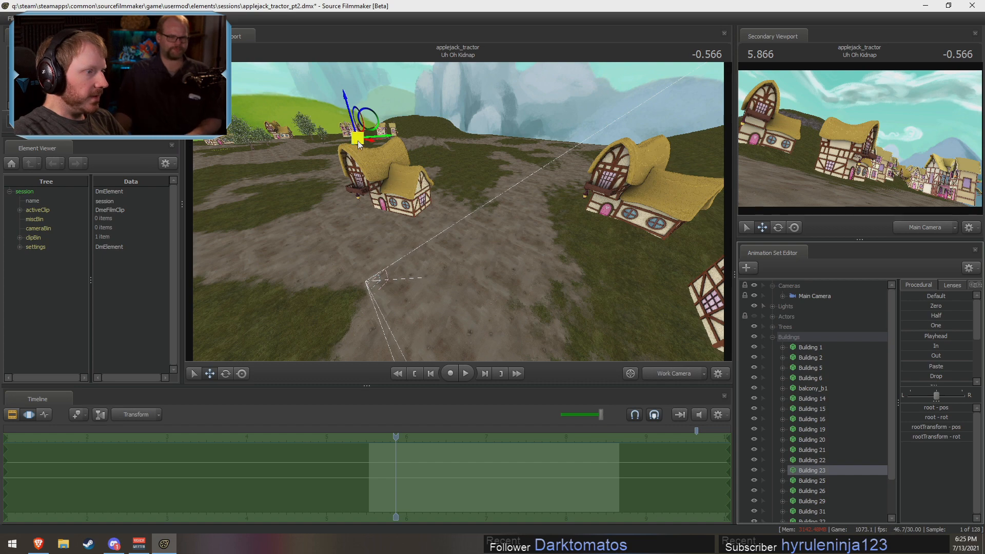
drag(358, 141, 605, 287)
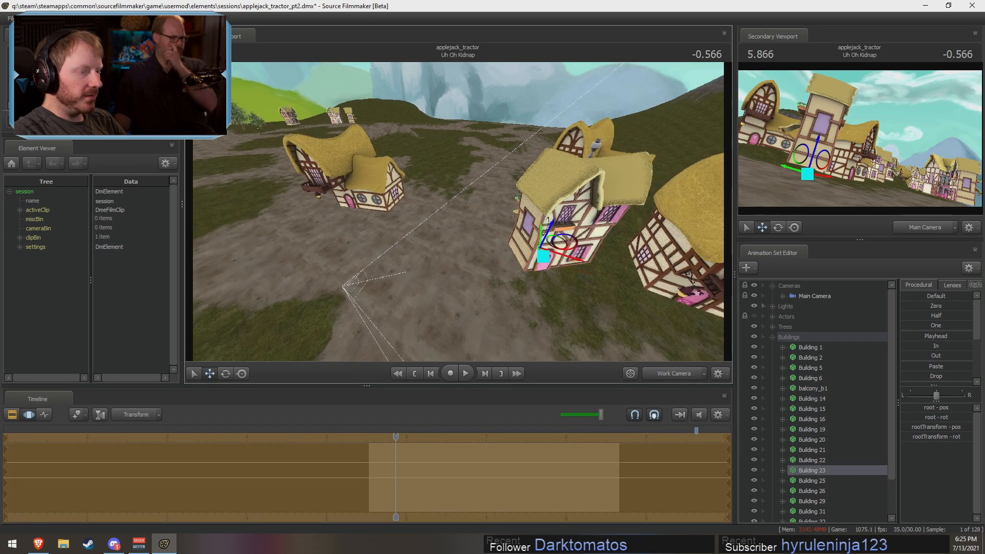
drag(514, 214, 459, 215)
key(e)
key(w)
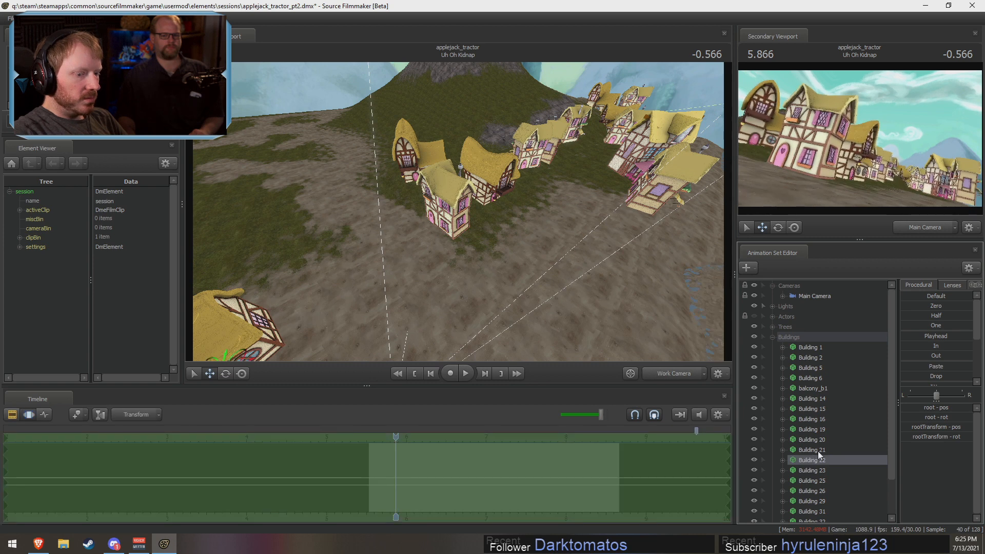
- Shift Building 20 toward the road and set the playhead to 5.666 seconds
click(819, 441)
drag(491, 186, 504, 199)
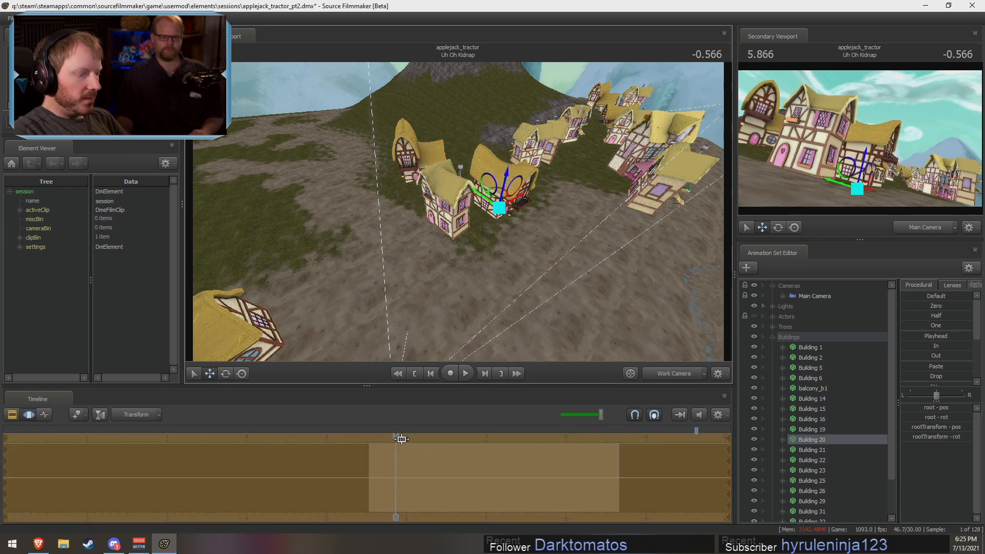
drag(402, 439, 380, 436)
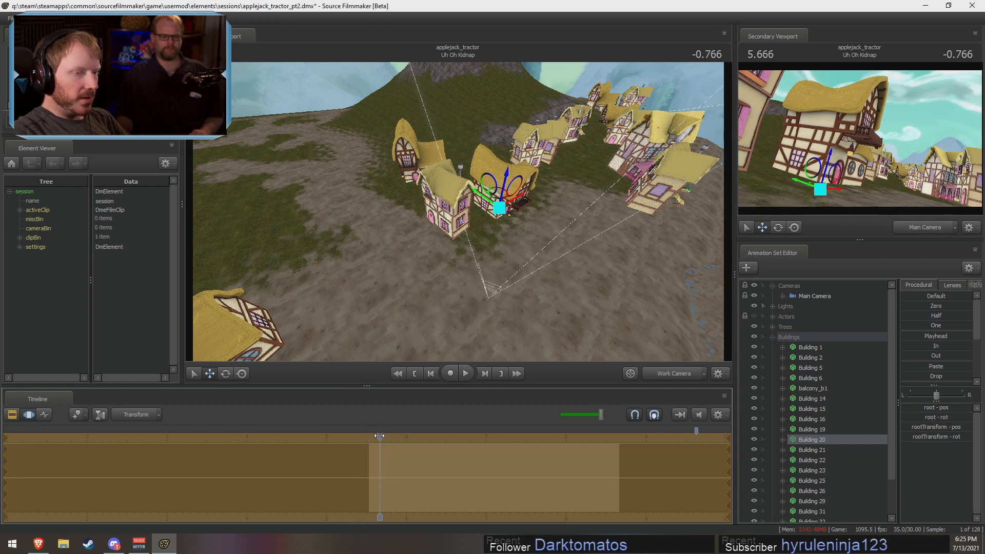
- Move Building 21 closer to Building 20, into the space behind Building 23
click(820, 450)
drag(428, 173, 455, 164)
key(F2)
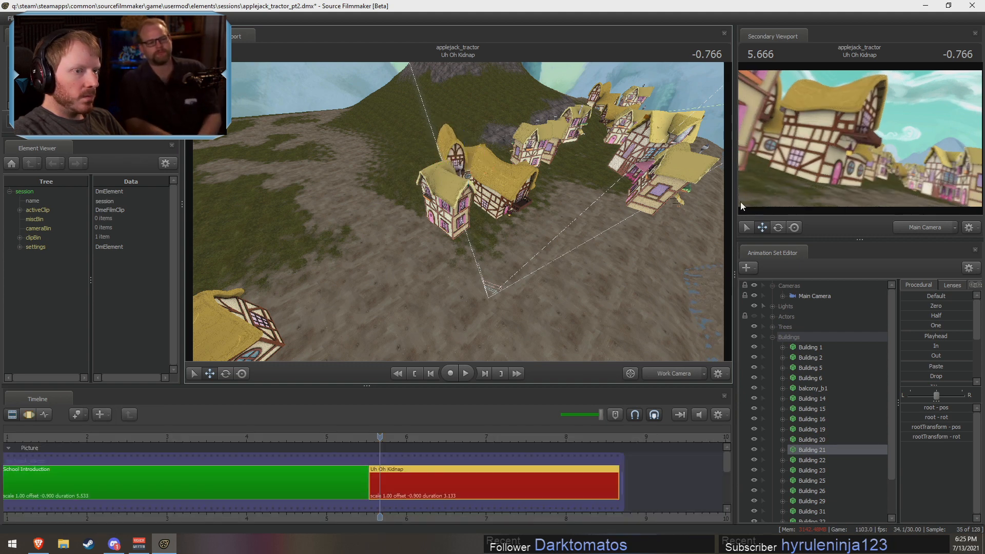
key(F3)
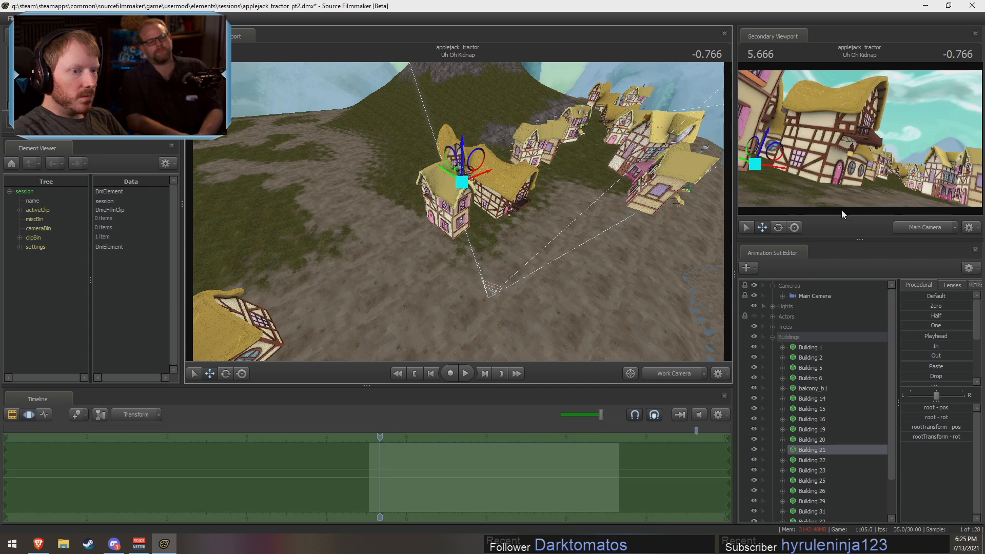
- Select Building 20 and set the playhead to 5.966 seconds
click(817, 440)
drag(574, 231, 529, 241)
drag(380, 438, 403, 438)
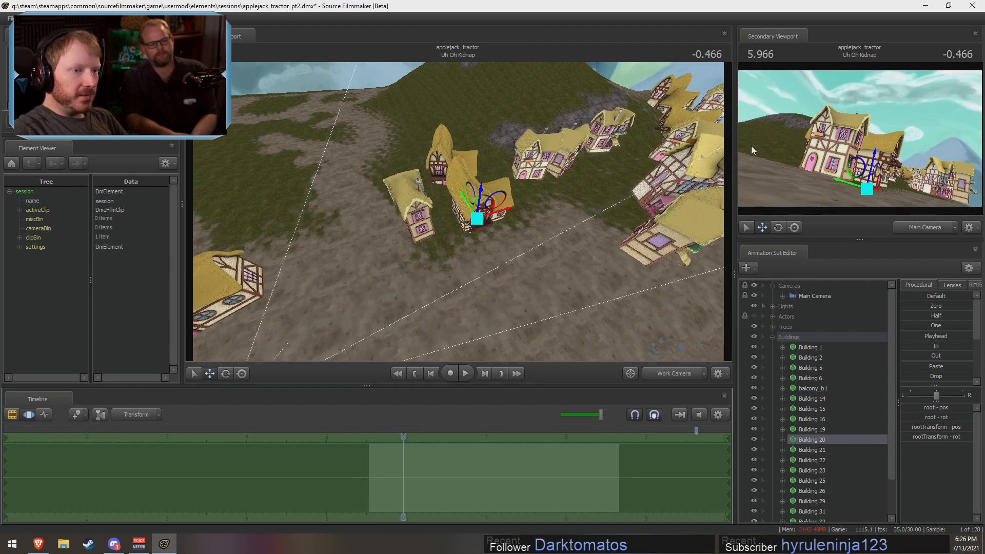
- Bring Building 25 in from the distant group and place it in the open space between Buildings 22 and 23
click(816, 452)
drag(590, 246, 477, 226)
click(817, 469)
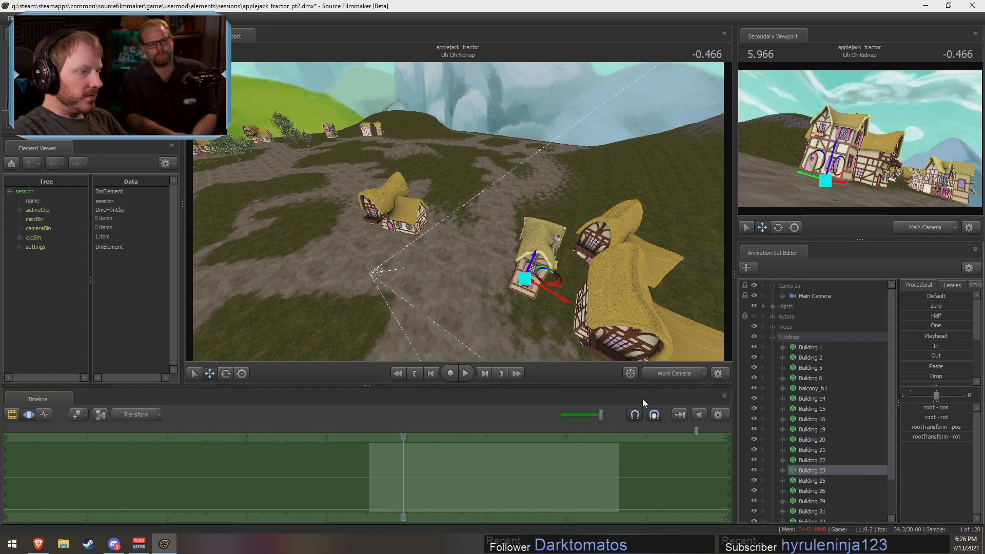
click(807, 484)
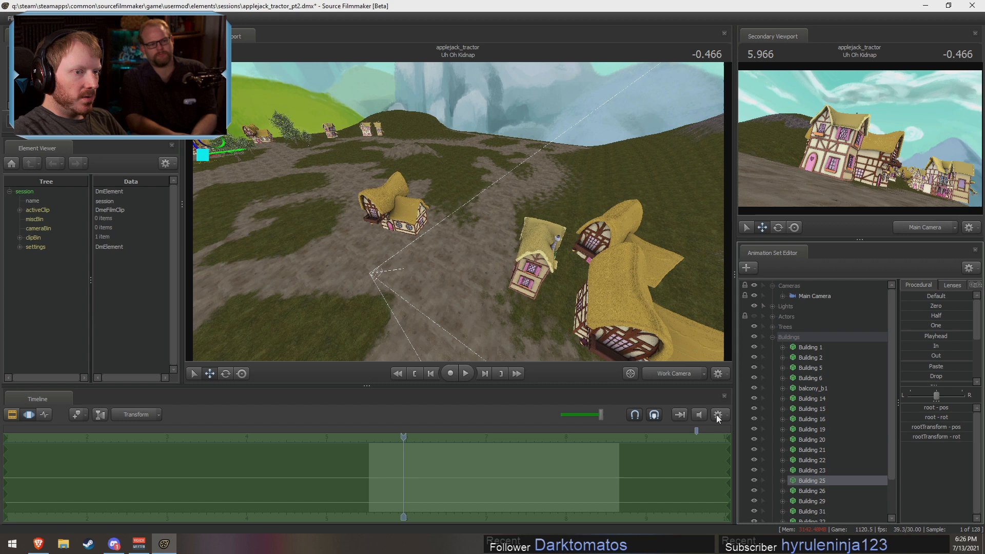
click(214, 165)
drag(389, 235, 467, 239)
- Bring Building 26 in from the distant group to the open space between Buildings 25 and 23
click(808, 491)
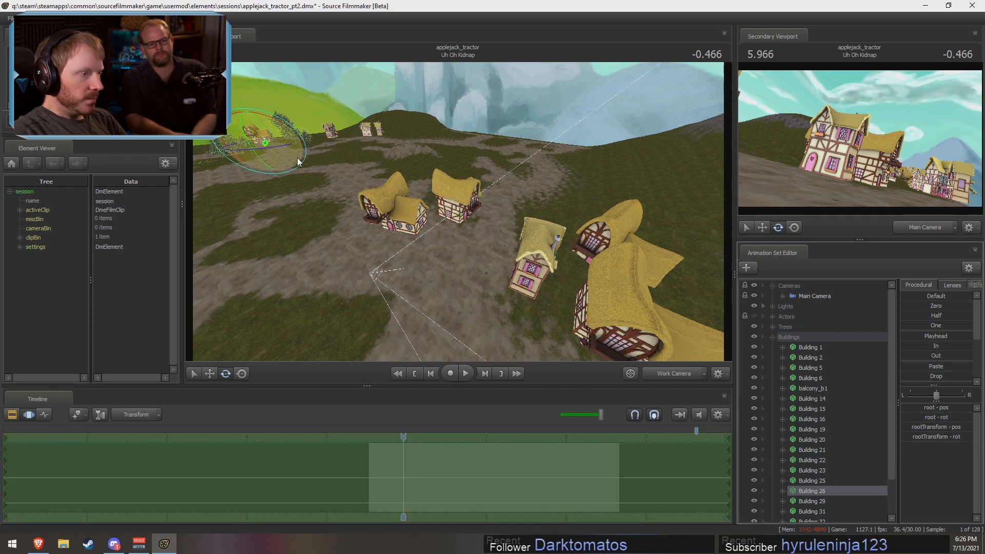
key(r)
drag(264, 142, 500, 193)
key(w)
drag(500, 193, 505, 254)
- Rotate Building 26 and fine-tune its position so it fills the gap between Buildings 25 and 23
key(e)
drag(486, 215, 439, 160)
key(r)
drag(483, 186, 503, 158)
key(w)
key(w)
drag(455, 181, 458, 211)
key(s)
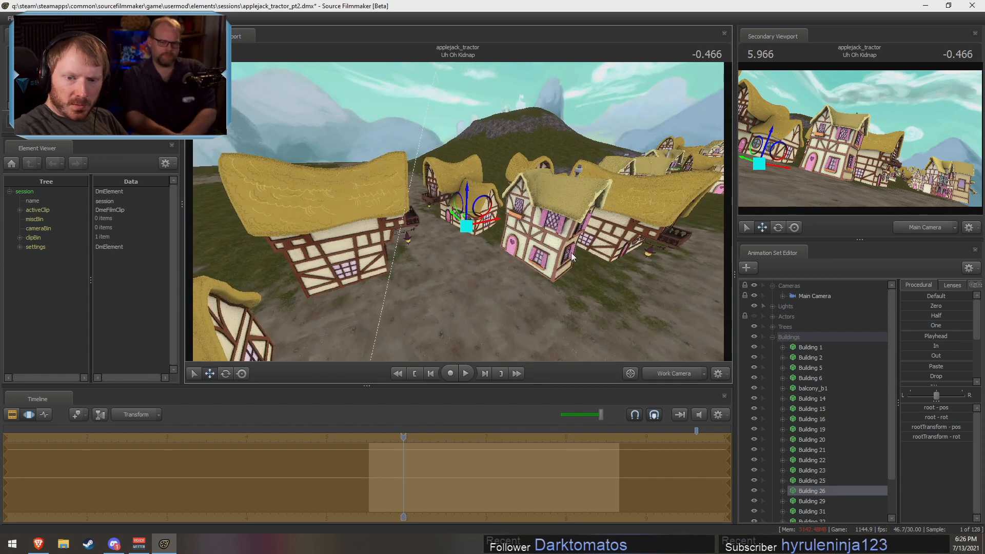
drag(577, 306, 454, 159)
key(s)
scroll(798, 479, down, 2)
- Adjust the placement of Building 25 beside Building 26
click(807, 458)
key(z)
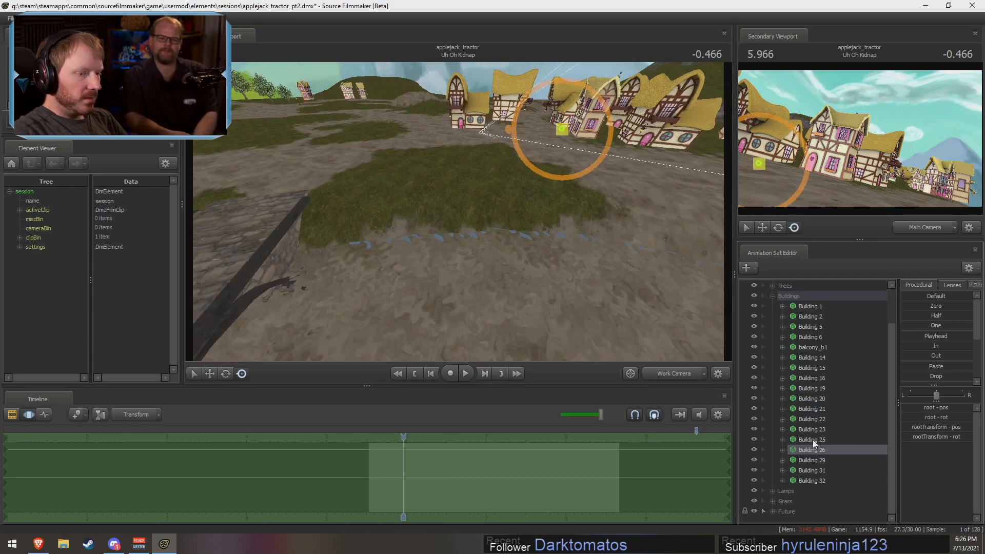
click(813, 440)
key(f)
drag(458, 211, 457, 212)
key(w)
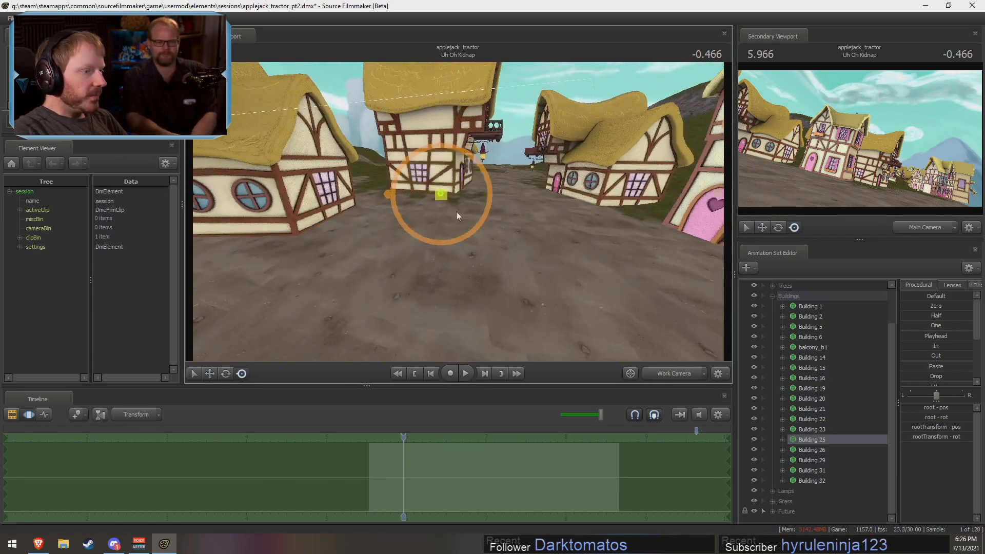
drag(442, 179, 605, 241)
key(a)
- Bring Building 29 in from the distance to the cluster around Buildings 26 and 23
click(821, 460)
key(a)
drag(513, 227, 513, 257)
key(w)
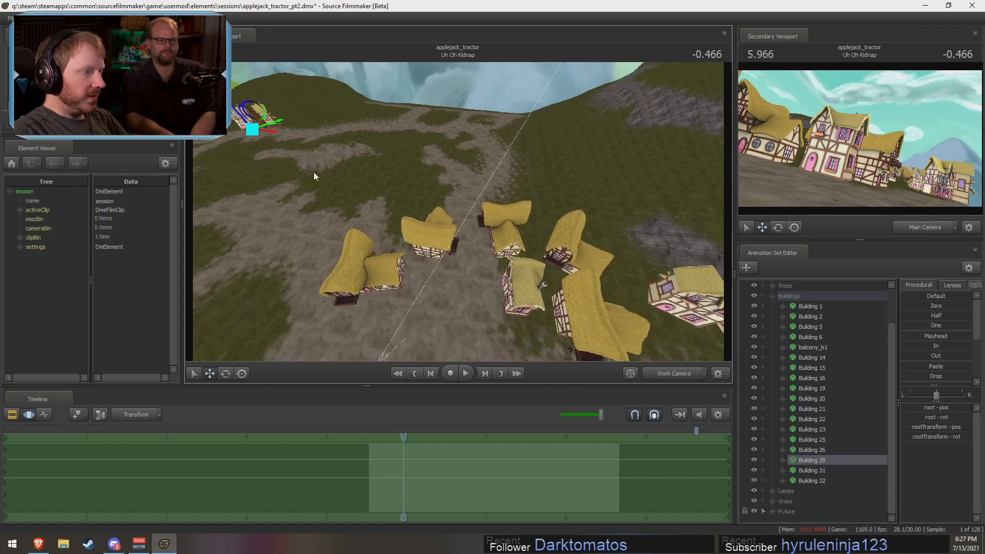
key(t)
drag(254, 130, 556, 222)
- Rotate Building 29 and position it on the grass behind the gap between Buildings 26 and 23
drag(344, 216, 462, 172)
key(w)
key(t)
key(e)
key(w)
mouse_move(439, 218)
alt+mouse_down()
mouse_move(455, 187)
mouse_move(480, 185)
mouse_move(462, 193)
mouse_move(446, 177)
mouse_move(455, 212)
alt+mouse_up()
key(w)
key(F2)
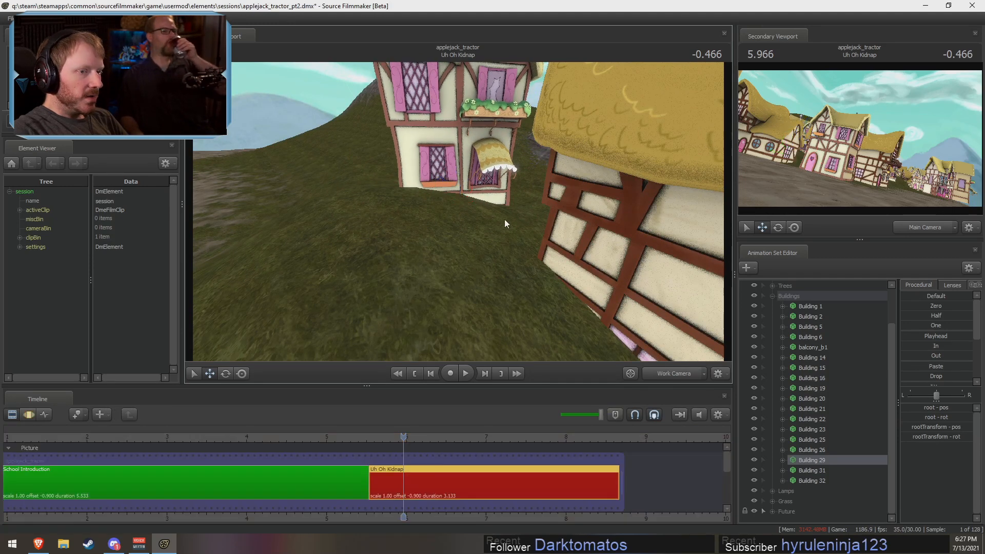
key(F3)
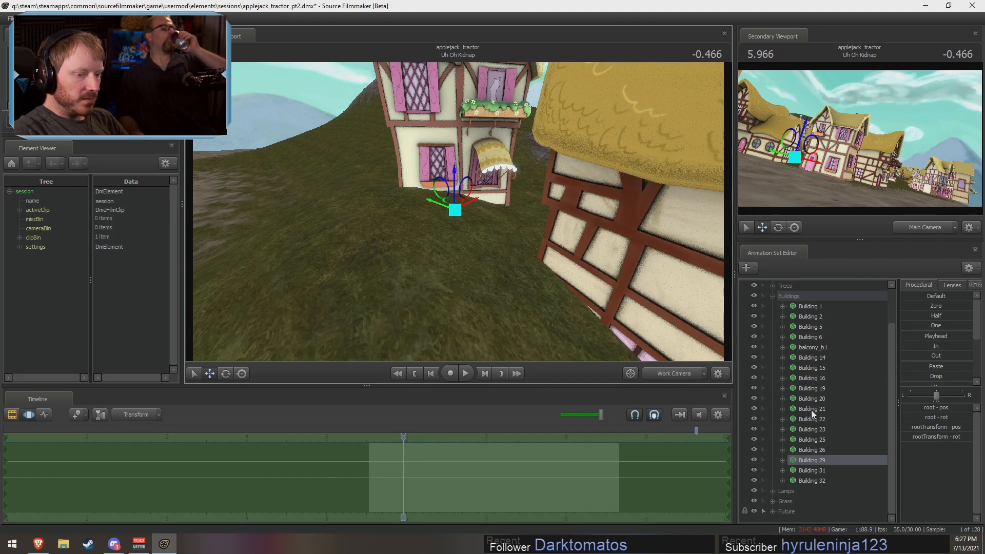
- Bring Building 31 in from the distance to the outer end of the village row, beside Building 22
click(800, 470)
key(s)
drag(590, 256, 431, 199)
key(w)
key(r)
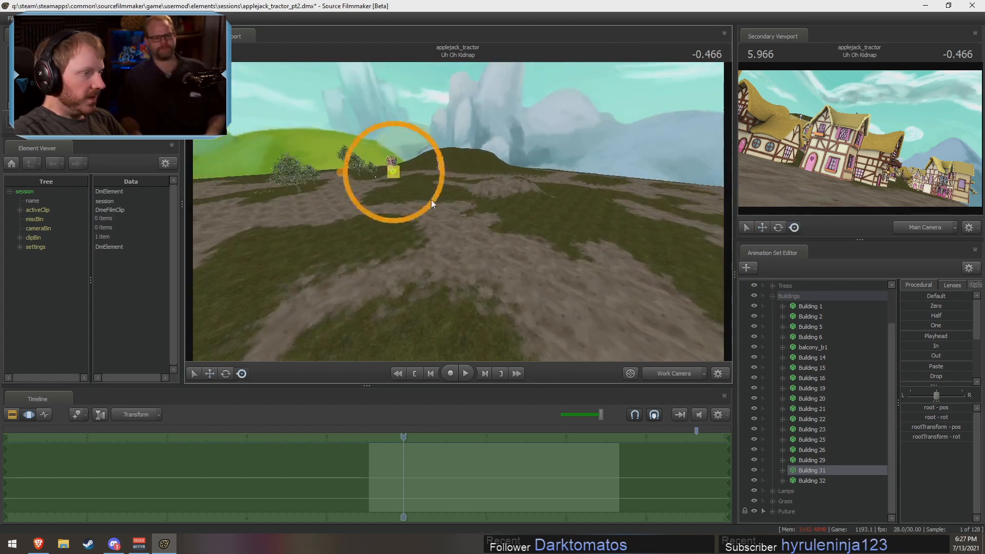
drag(390, 173, 637, 277)
drag(638, 277, 698, 295)
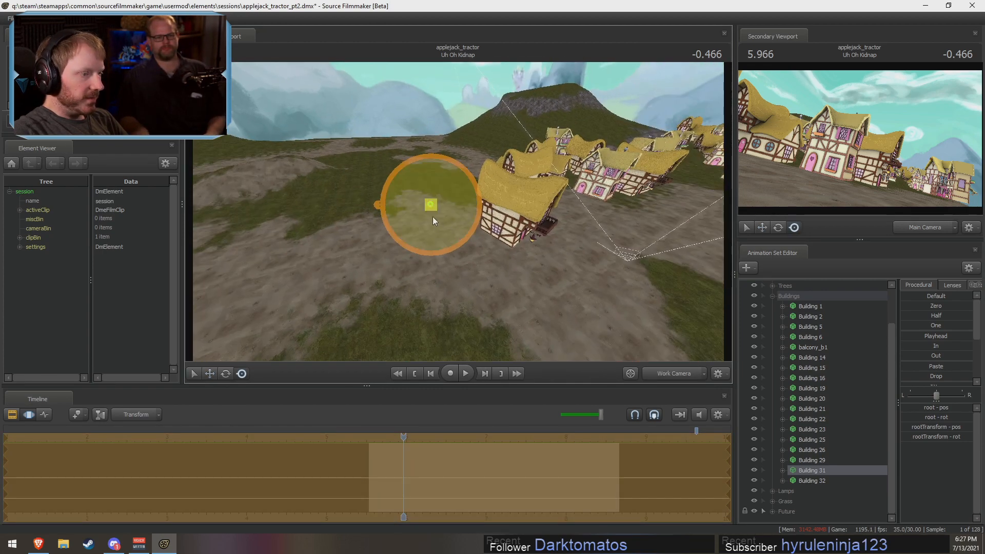
drag(433, 208, 447, 243)
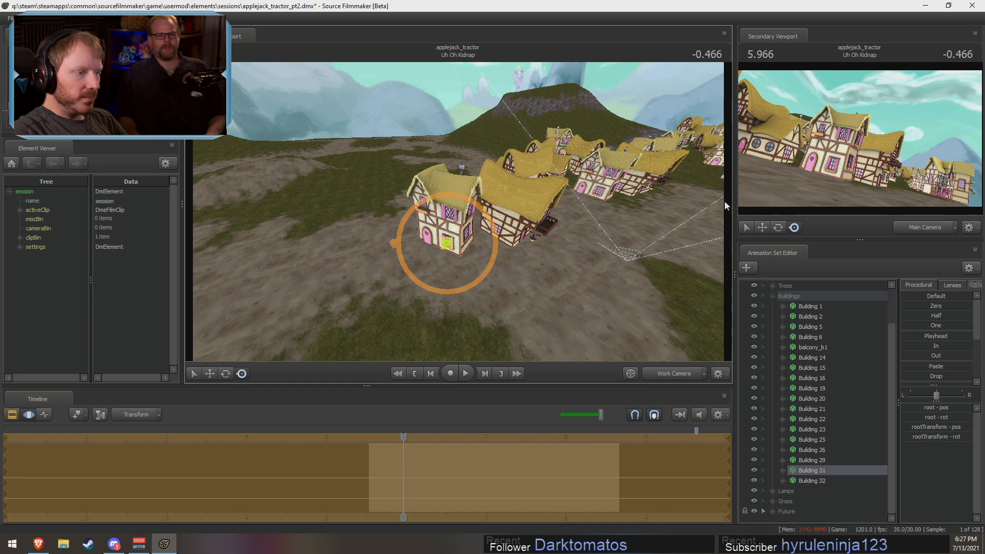
- Move Building 31 across the road to the river side of the village, rotate it and adjust its height
key(w)
drag(328, 257, 482, 272)
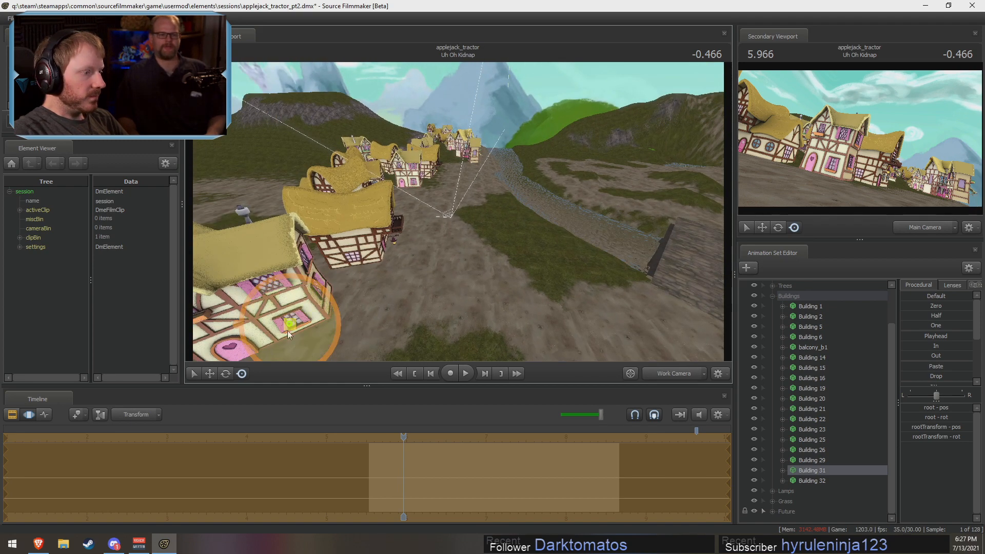
drag(287, 332, 489, 186)
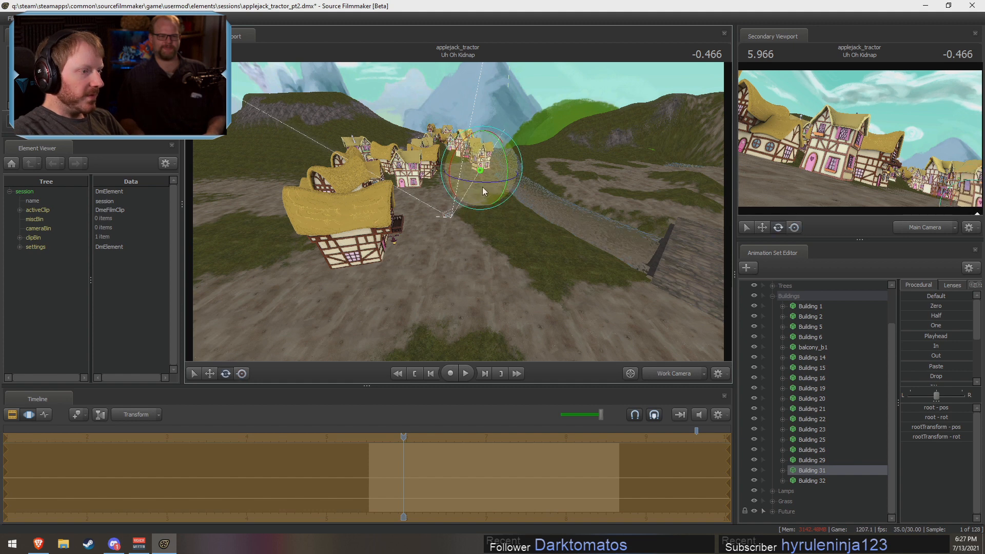
drag(482, 186, 433, 169)
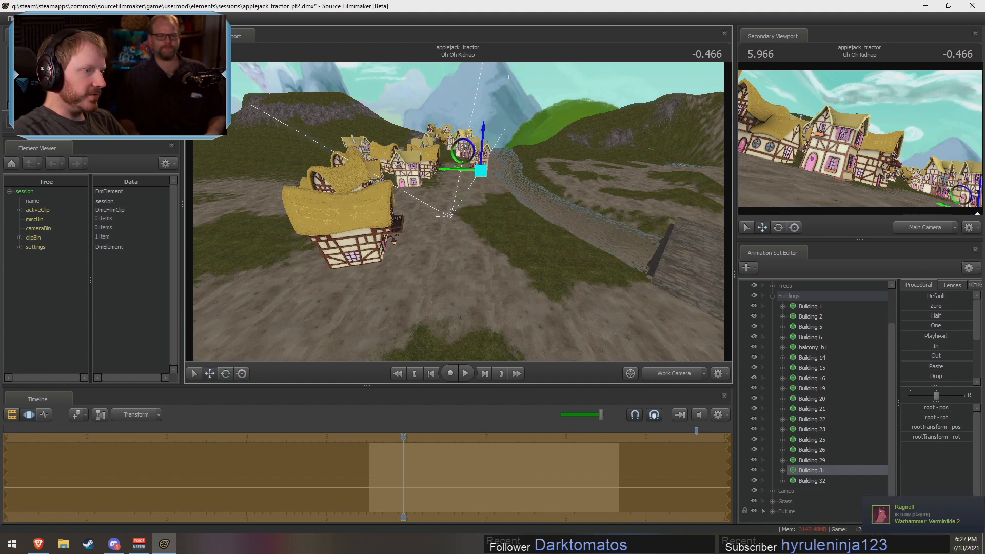
drag(486, 130, 485, 124)
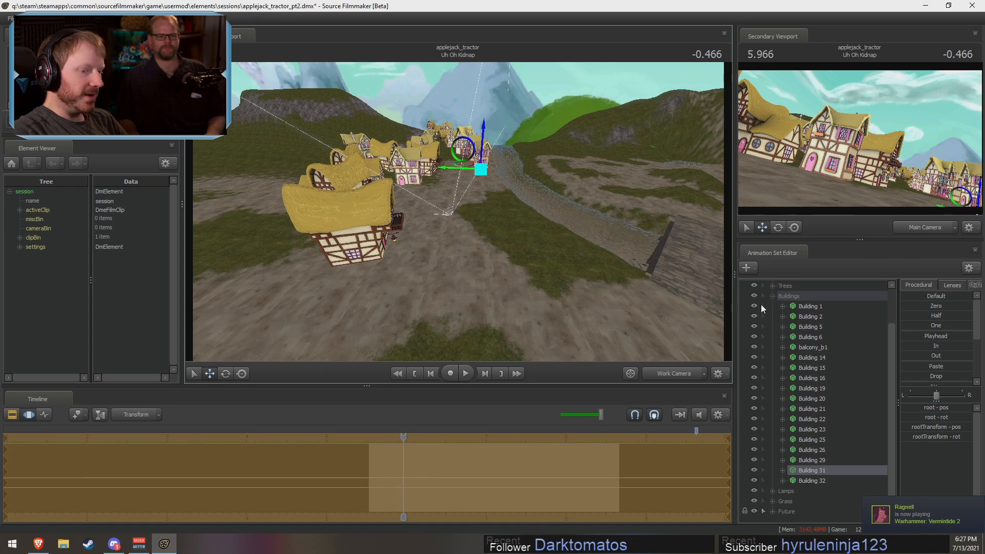
- Move Building 32 to the river side of the road, nearer the camera than Building 31, and rotate it
click(805, 481)
drag(513, 216, 679, 334)
key(w)
drag(438, 255, 564, 198)
key(e)
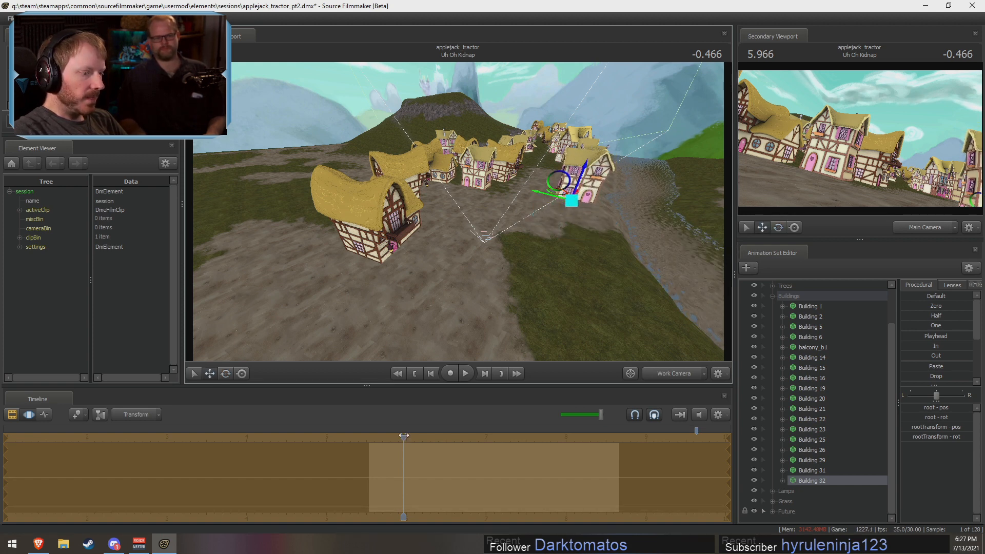
- Set the playhead to 6.133 seconds and paste a copy of Building 25 outside the collapsed Buildings group
mouse_move(403, 435)
mouse_down()
mouse_move(416, 436)
mouse_move(359, 440)
mouse_move(417, 438)
mouse_up()
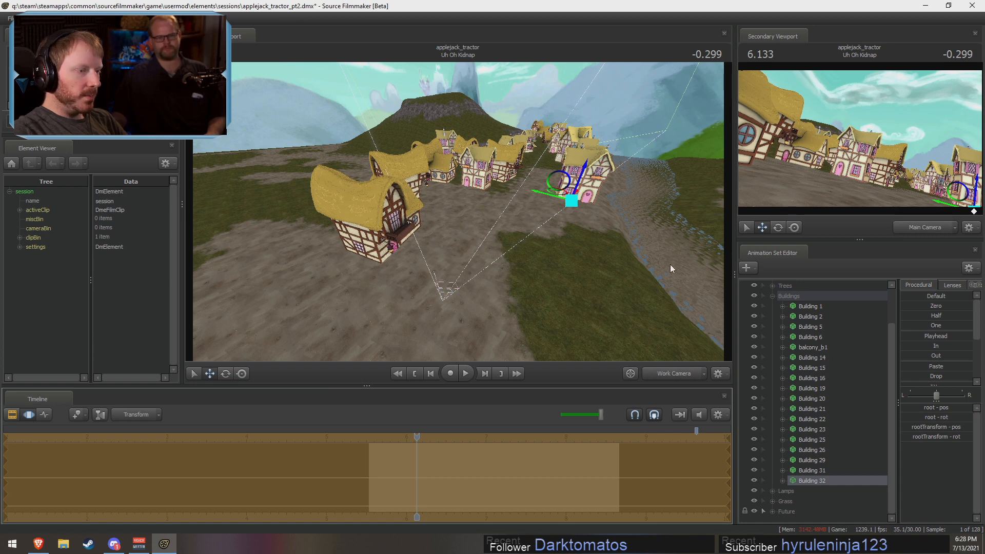
drag(670, 269, 482, 206)
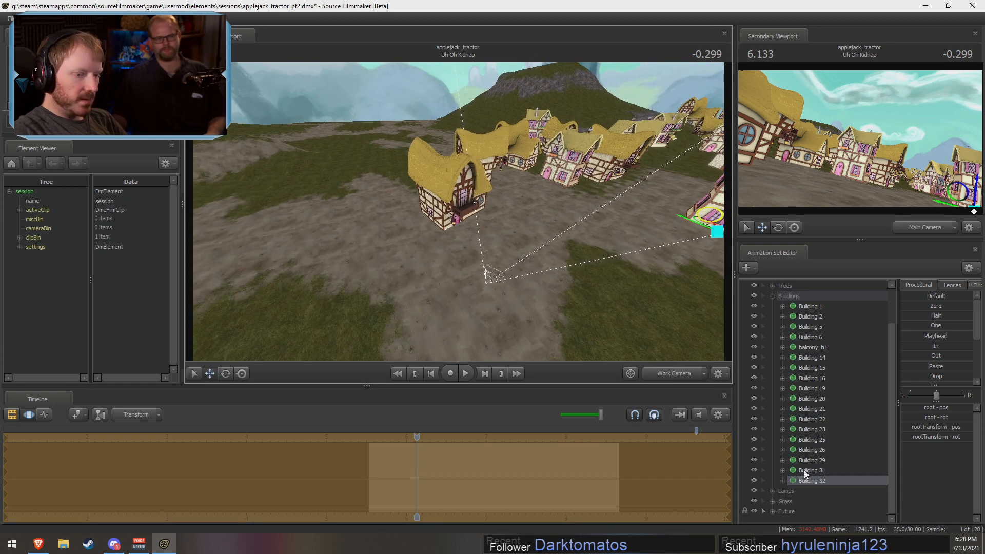
click(821, 439)
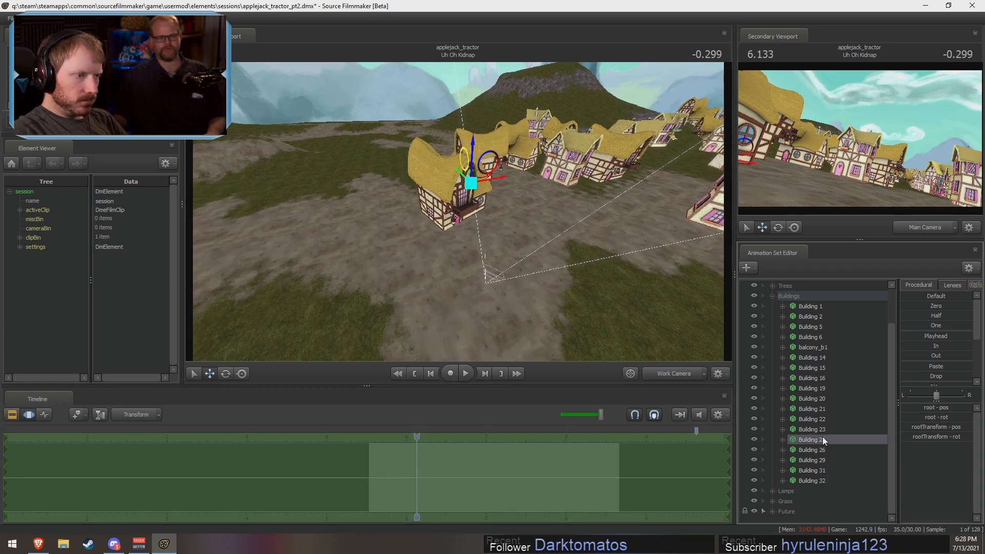
right_click(819, 437)
click(835, 298)
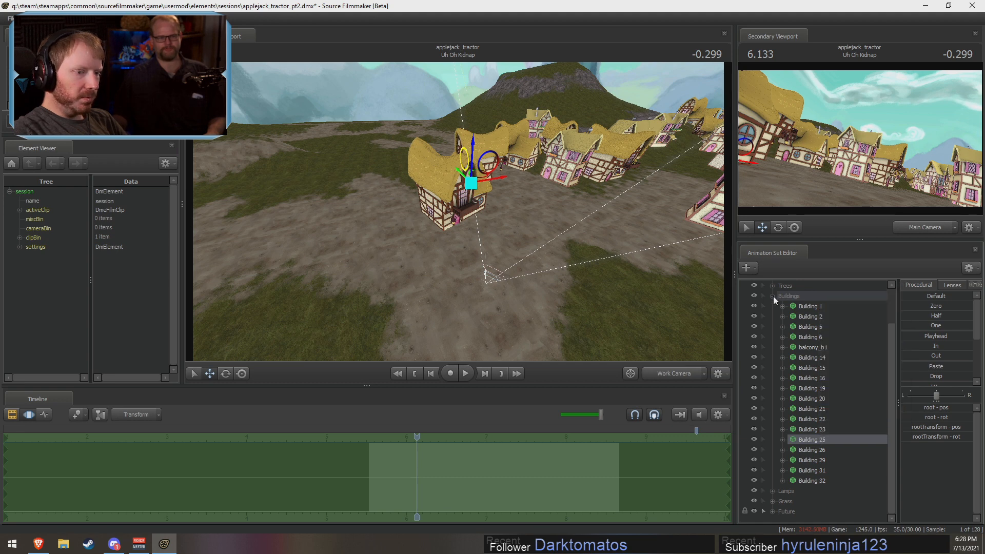
click(772, 296)
right_click(780, 390)
click(819, 442)
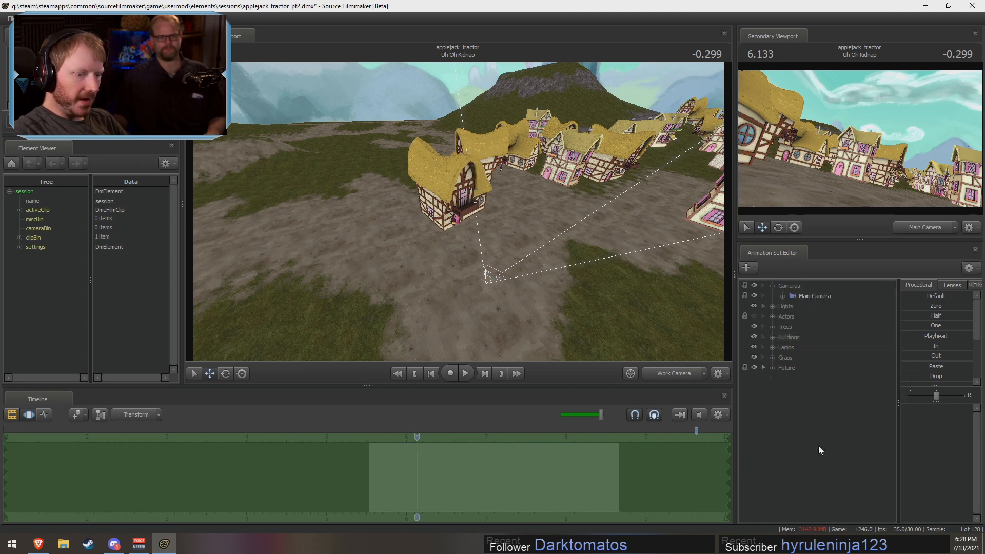
- Pull the pasted building copy off the original and move it into the space behind Buildings 22 and 25
click(797, 379)
mouse_move(487, 197)
alt+mouse_down()
mouse_move(464, 207)
mouse_move(487, 197)
alt+mouse_up()
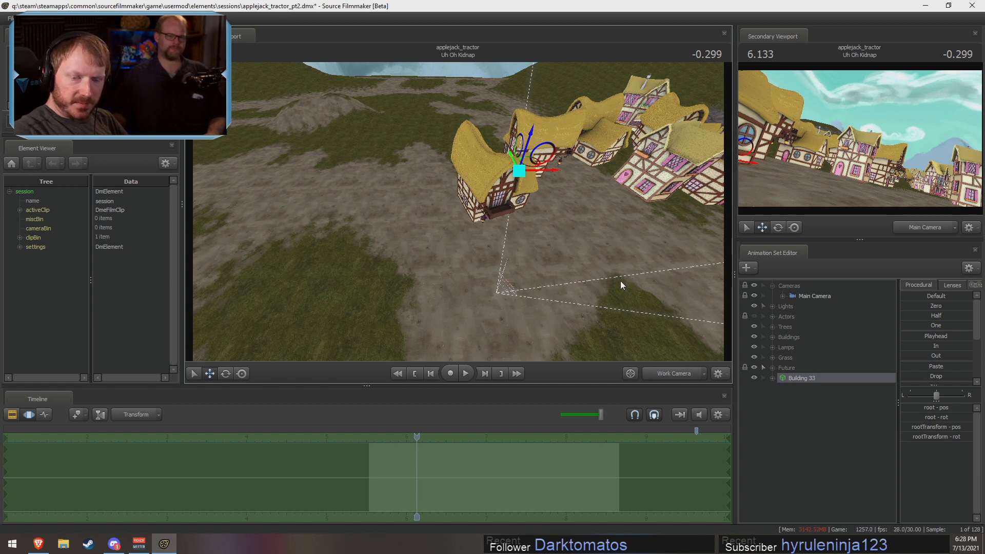
shift+drag(521, 177, 397, 196)
alt+drag(532, 284, 436, 218)
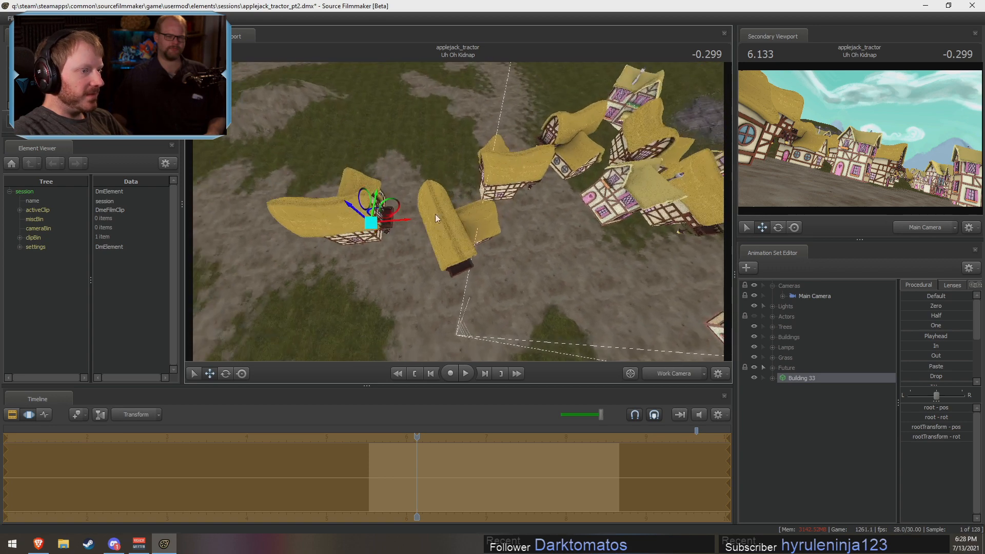
drag(373, 232, 545, 123)
drag(462, 241, 413, 169)
- Rotate Building 33 and fine-tune its position so it fills the gap between Buildings 22 and 25 in the main camera
key(e)
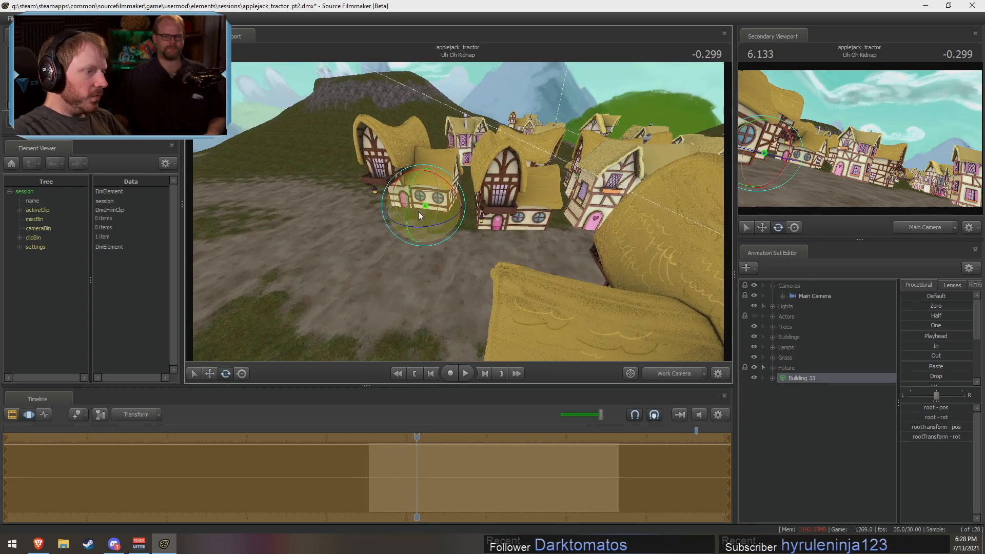
key(w)
drag(424, 206, 435, 185)
key(w)
key(s)
mouse_move(506, 193)
mouse_down()
mouse_move(496, 196)
mouse_move(501, 189)
mouse_up()
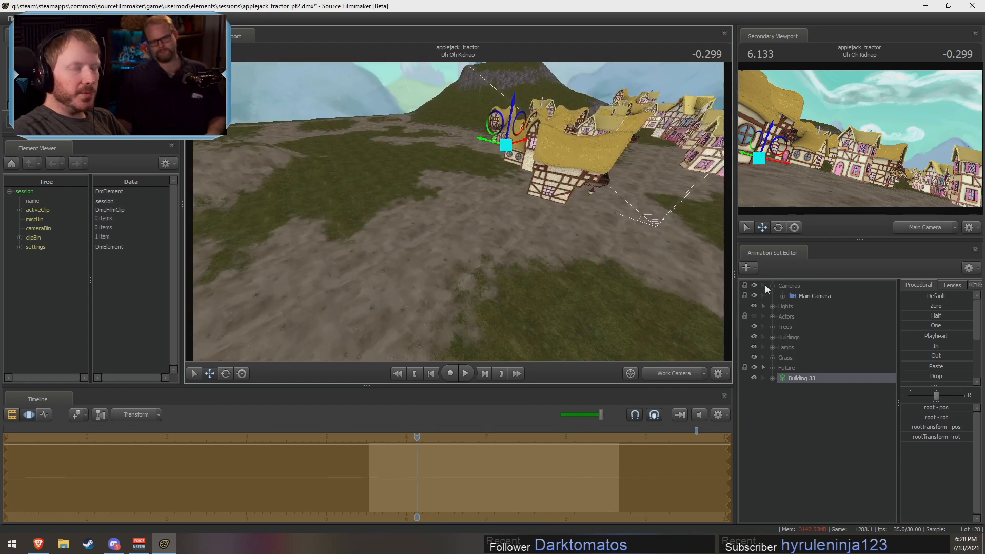
- Put Building 33 into the Buildings group and place another pasted copy on the open ground beyond Building 22
drag(804, 375, 796, 338)
right_click(789, 416)
click(830, 468)
click(798, 378)
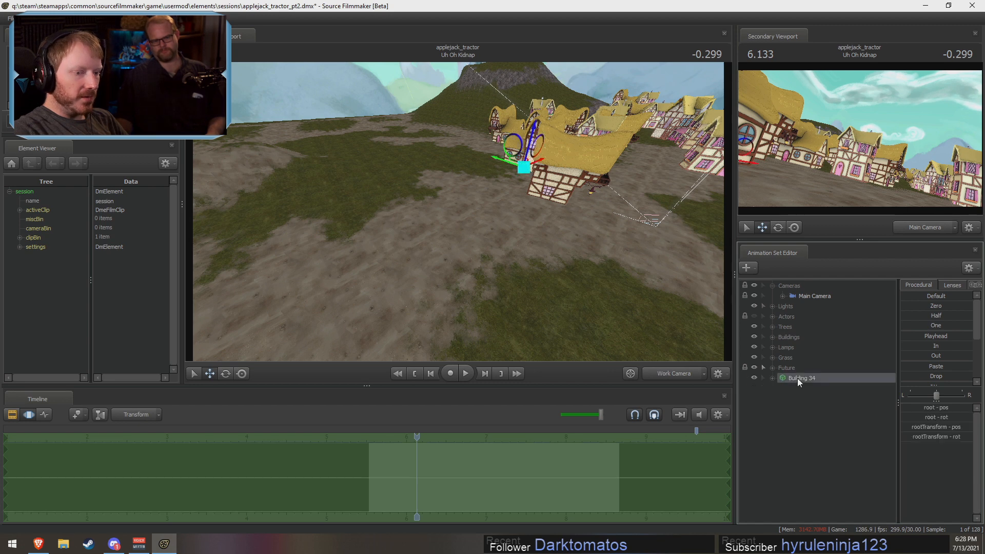
drag(524, 168, 345, 214)
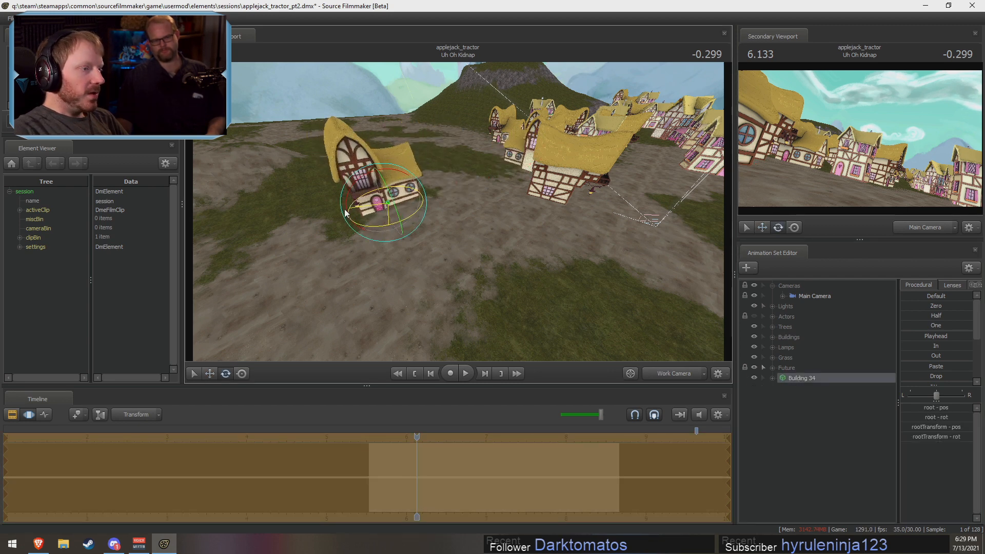
- Paste another building copy, move it farther out past Building 34 and rotate it
right_click(791, 429)
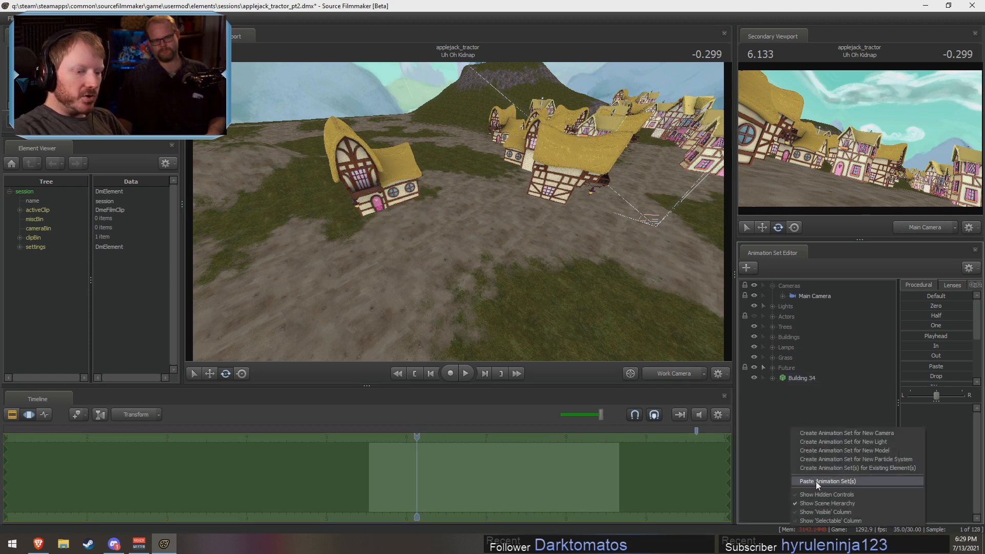
click(817, 482)
click(801, 389)
drag(549, 272, 485, 270)
key(s)
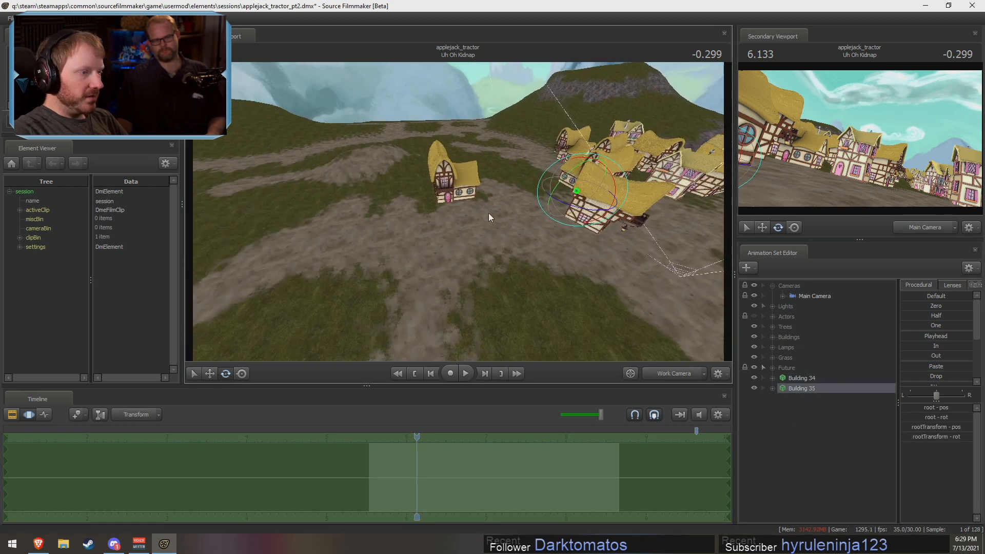
key(r)
drag(577, 193, 346, 186)
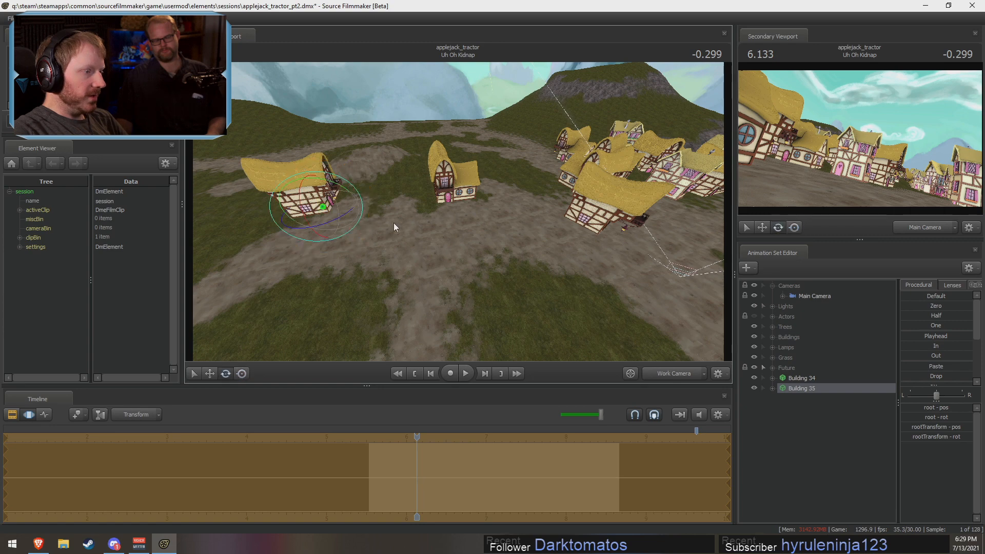
drag(306, 228, 293, 226)
drag(436, 256, 390, 258)
- Paste one more building copy, select it and set the playhead to 7.166 seconds
right_click(833, 422)
click(863, 479)
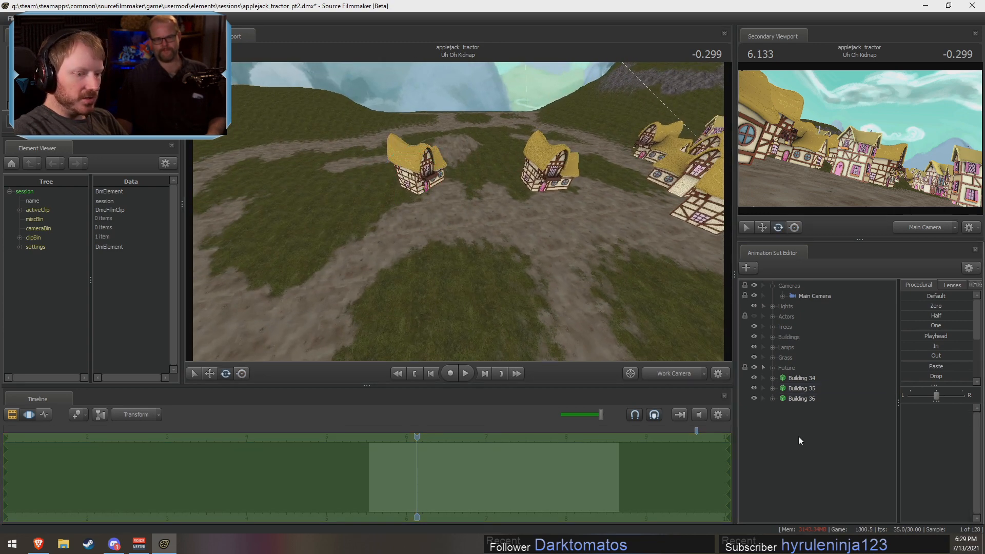
click(795, 397)
drag(554, 277, 605, 280)
drag(452, 198, 471, 195)
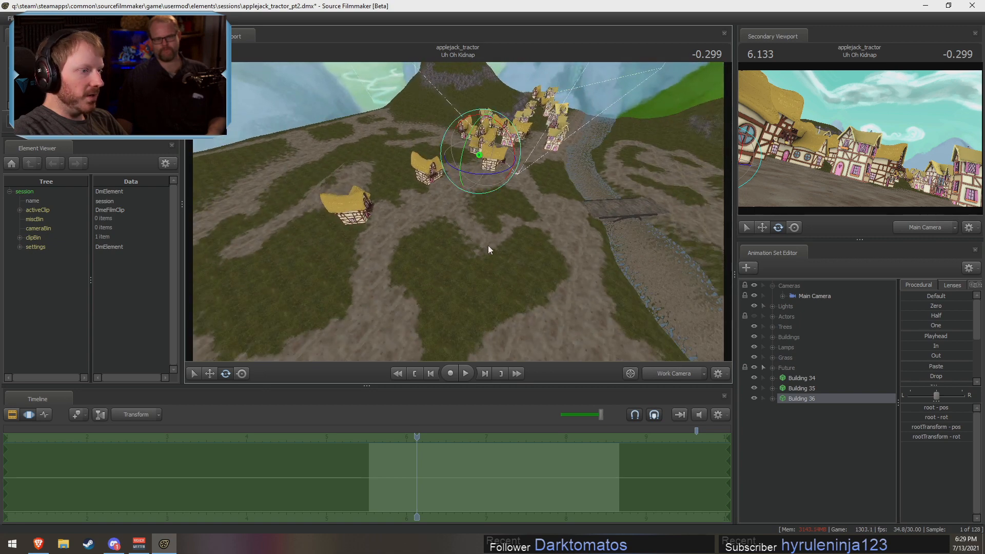
drag(418, 438, 500, 436)
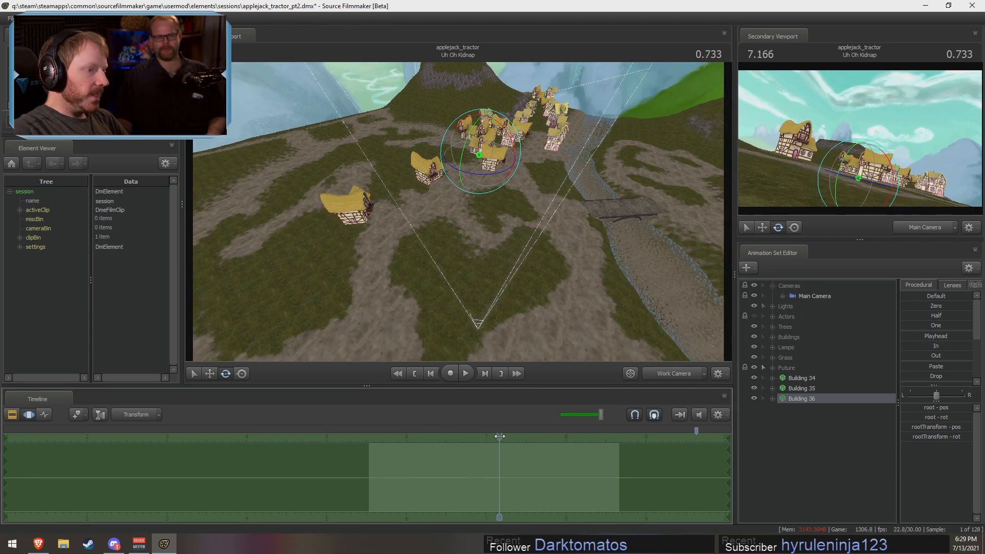
- Move Building 36 out between the two outlying houses near the camera's view edge and rotate it
drag(481, 154, 426, 219)
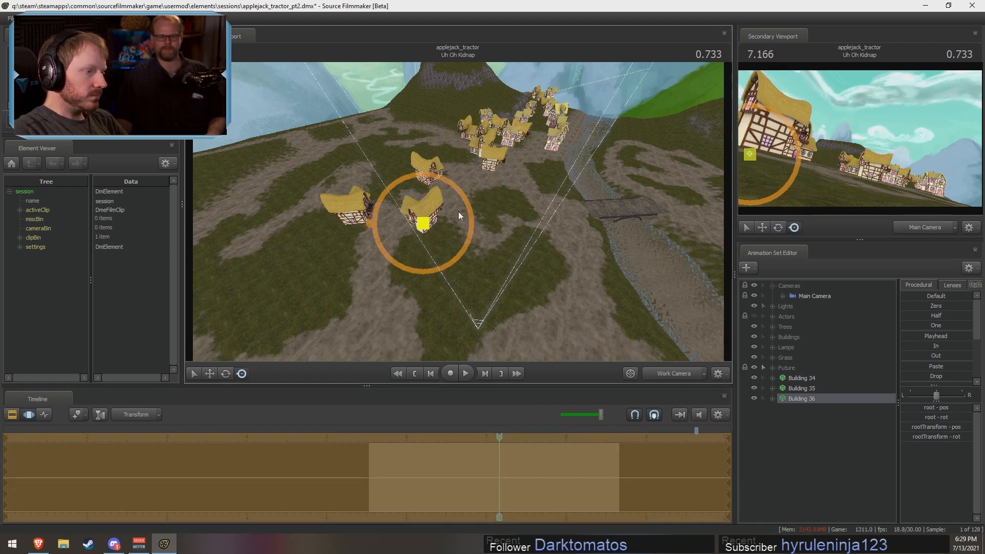
key(e)
drag(435, 255, 431, 255)
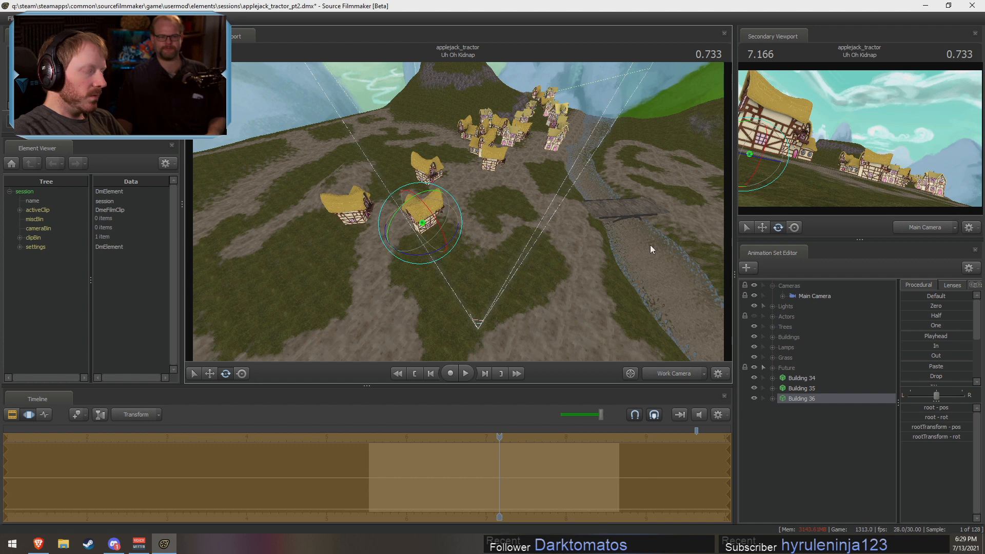
- Paste another building copy, move it to the near end of the outlying houses and rotate it to face the camera path
right_click(809, 421)
click(841, 478)
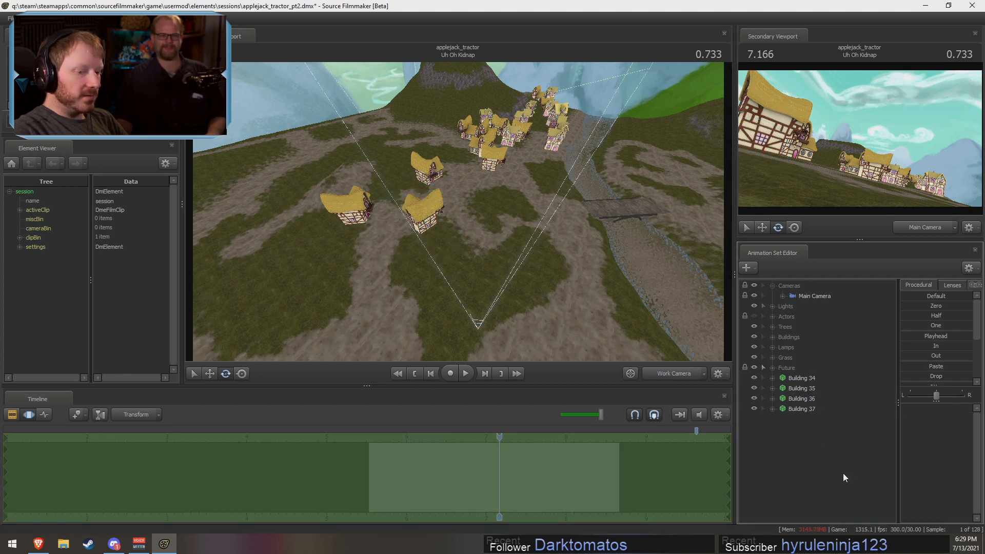
drag(800, 409, 797, 405)
key(r)
drag(480, 156, 385, 274)
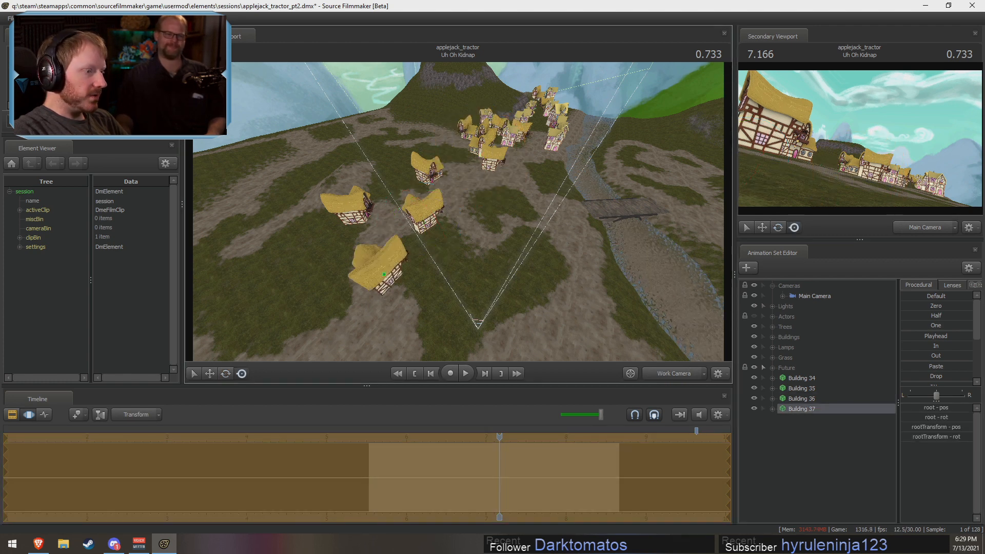
key(e)
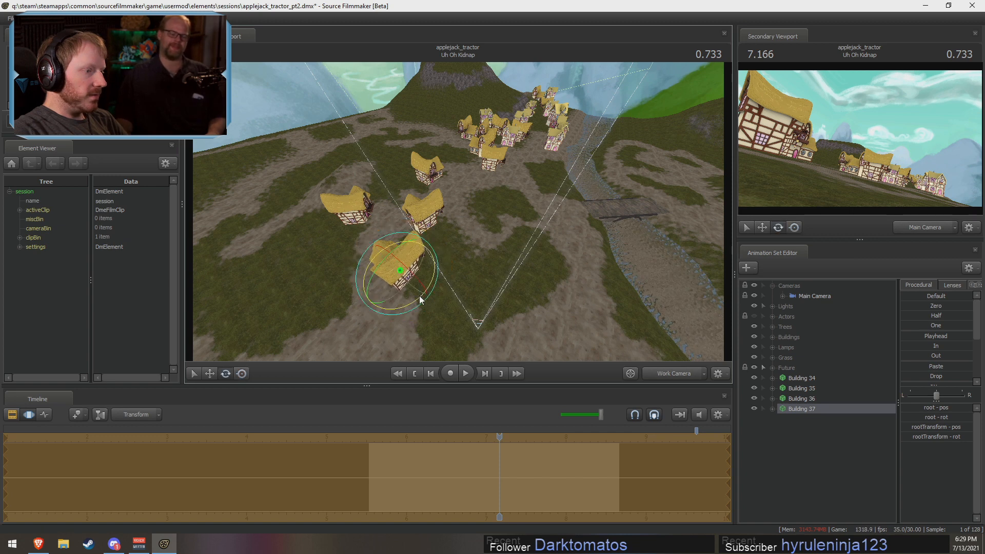
drag(430, 264, 429, 266)
key(w)
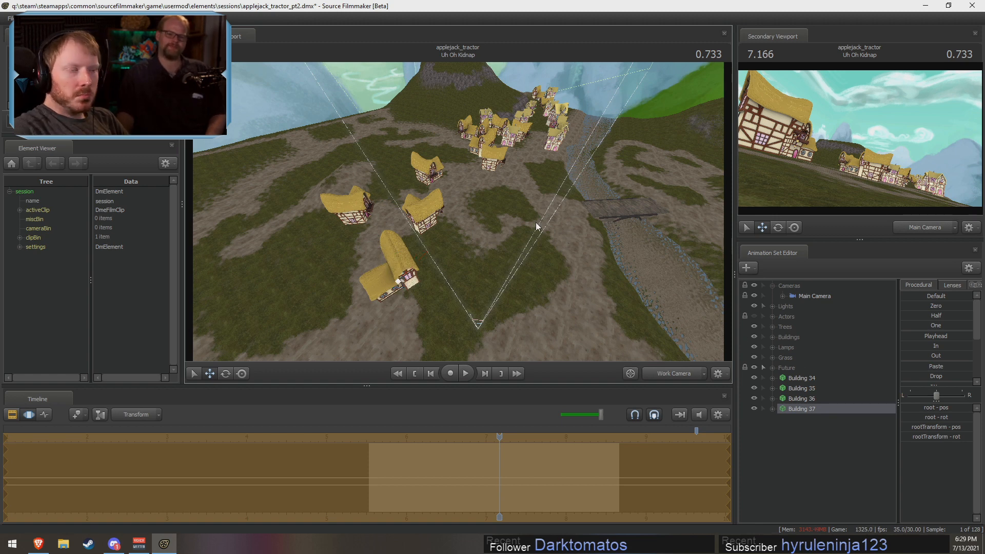
key(Return)
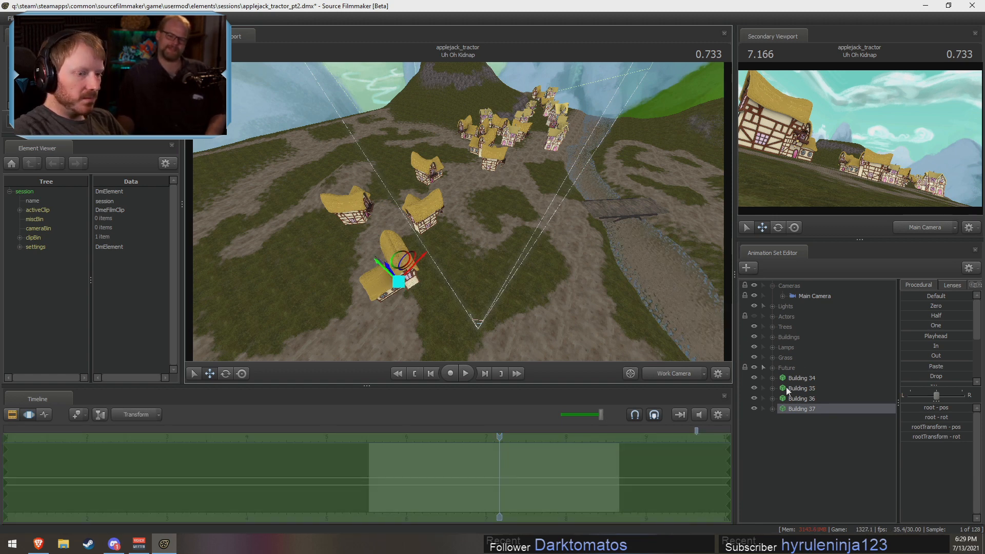
- Copy the house with pink windows beside the river from the Buildings group and paste it as a new animation set
click(470, 155)
click(567, 157)
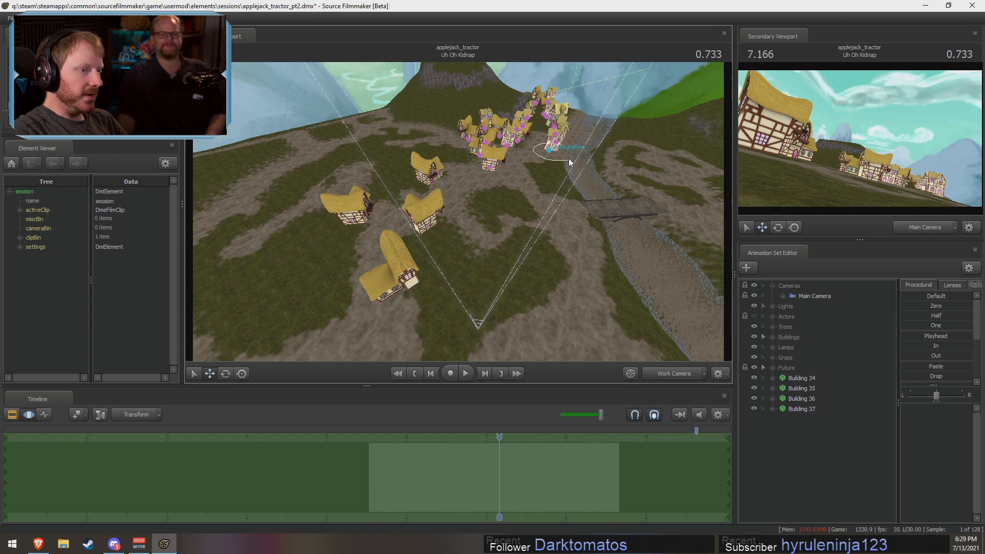
click(772, 337)
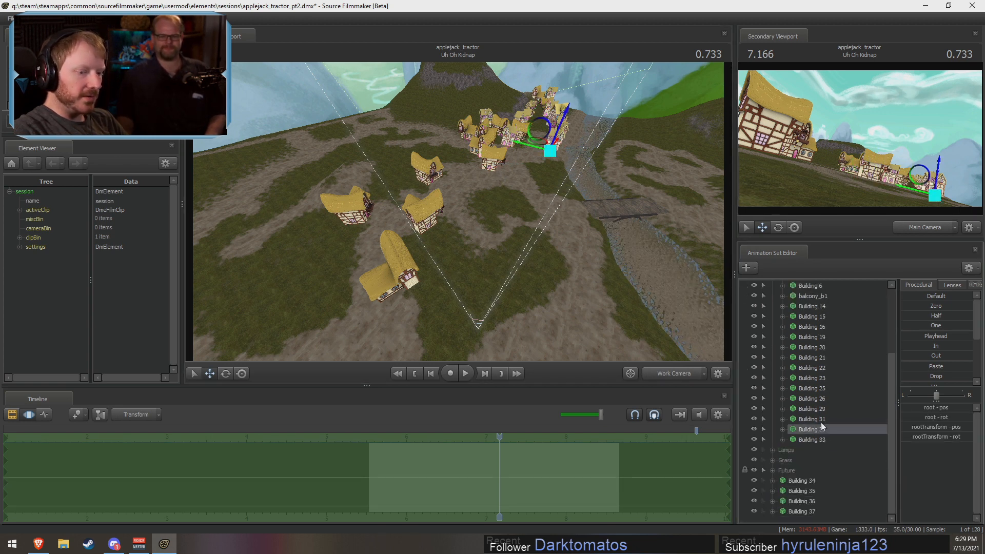
click(836, 285)
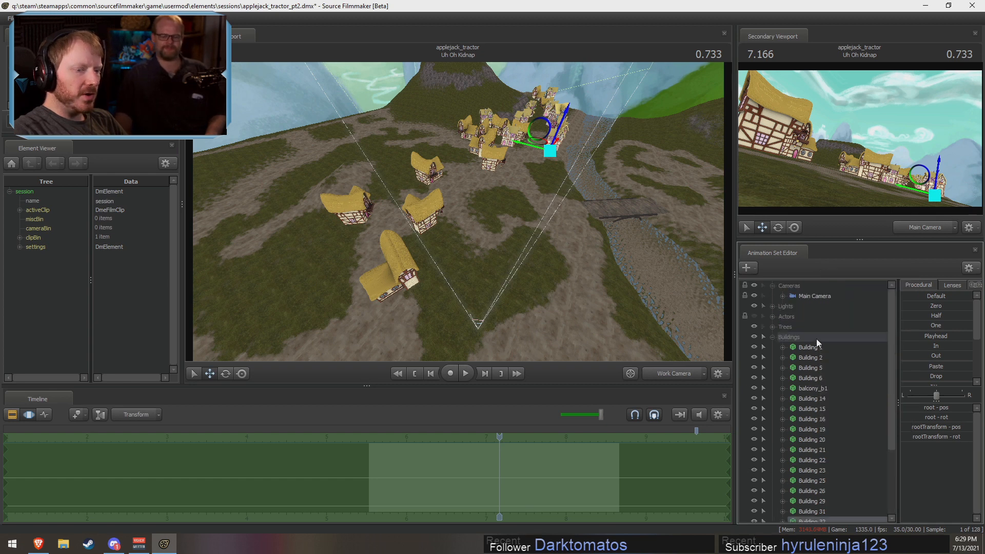
click(773, 337)
right_click(783, 429)
click(826, 481)
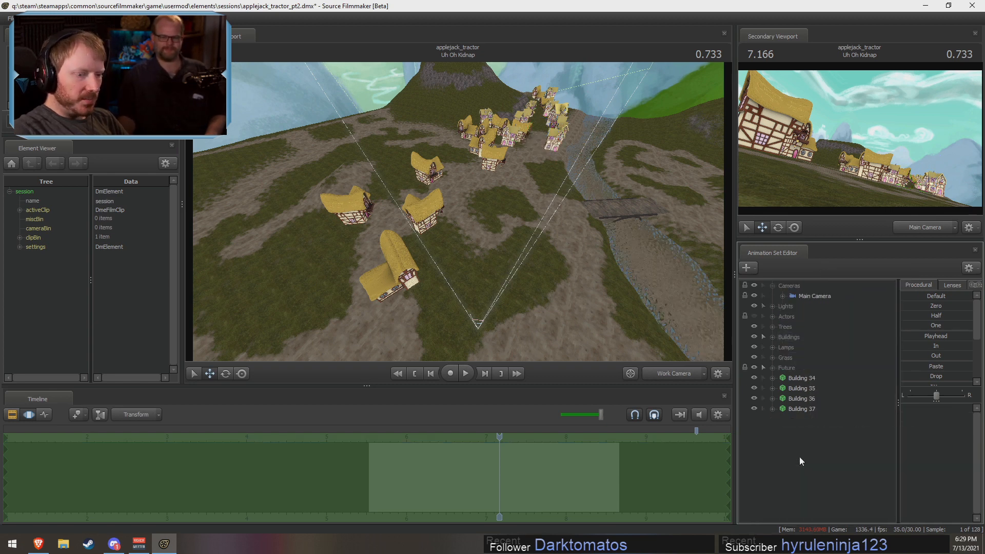
- Set the playhead to 6.400 seconds, then move and rotate Building 38 into the gap between the large thatched houses
drag(502, 438, 440, 445)
drag(498, 326, 432, 226)
key(w)
key(s)
key(r)
key(w)
key(e)
mouse_move(495, 215)
mouse_down()
mouse_move(507, 213)
mouse_move(497, 201)
mouse_up()
key(w)
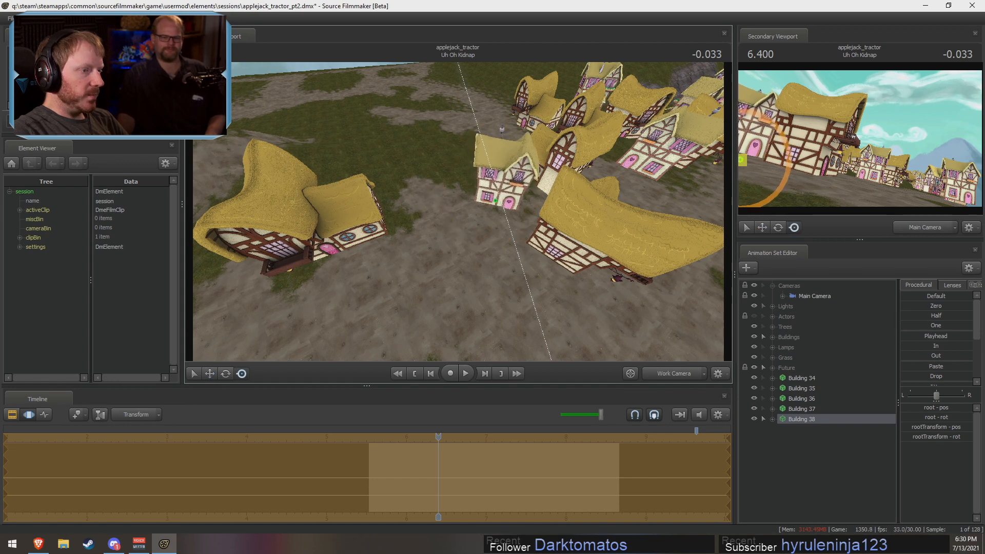
- Paste another copy of the pink-windowed house and place it beside Building 38
right_click(794, 440)
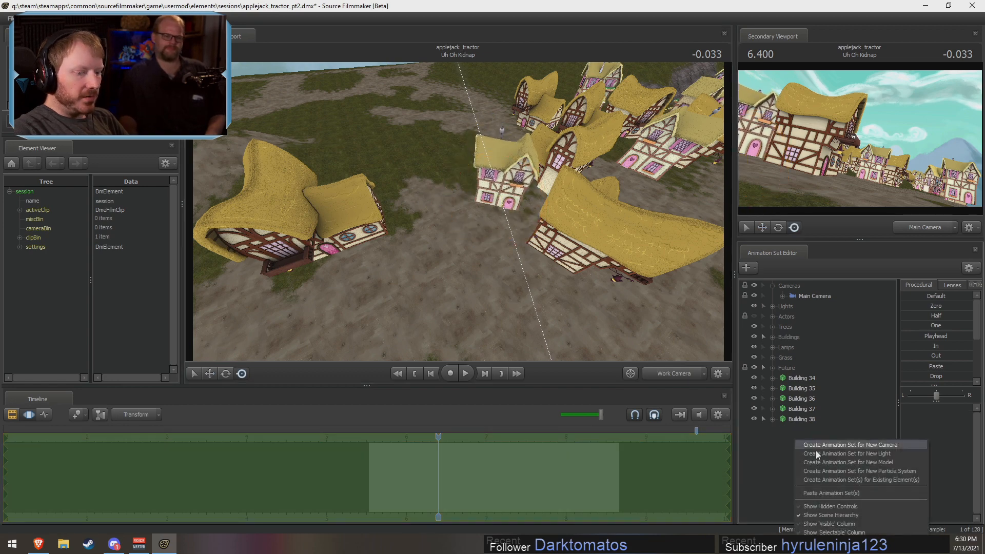
click(820, 491)
drag(546, 242, 410, 272)
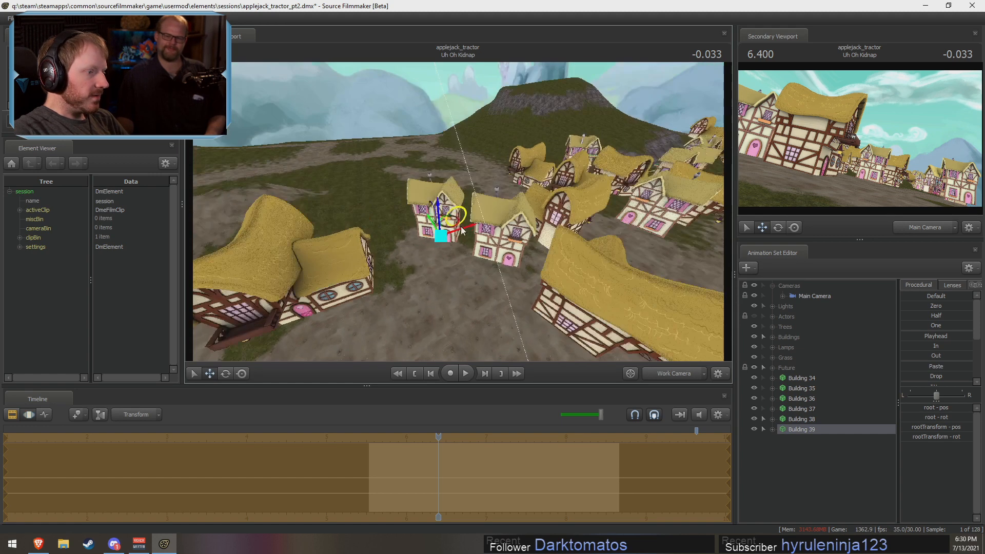
- Paste one more pink-windowed house, move it into the row beside Building 39 and rotate it
key(F2)
click(822, 476)
right_click(822, 475)
click(847, 426)
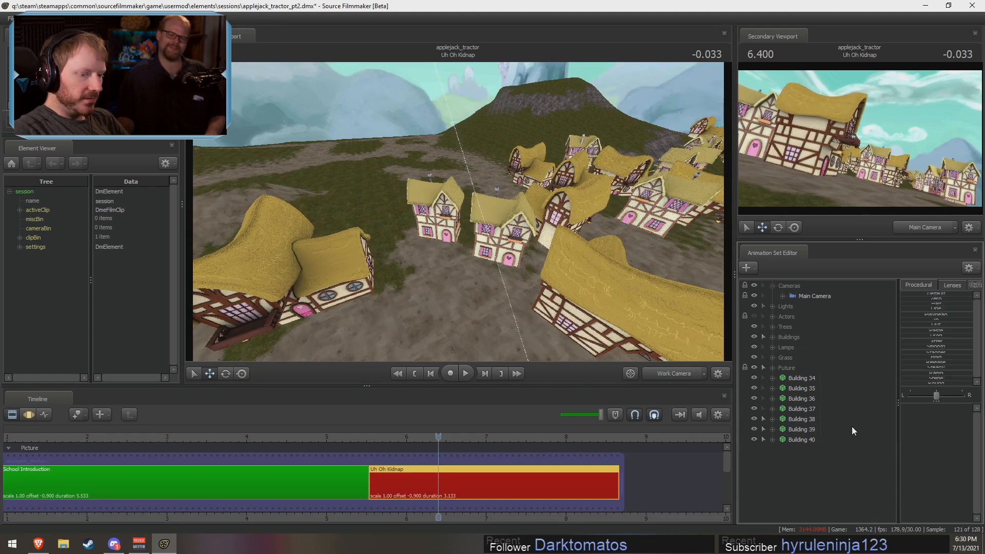
key(F3)
drag(436, 277, 459, 212)
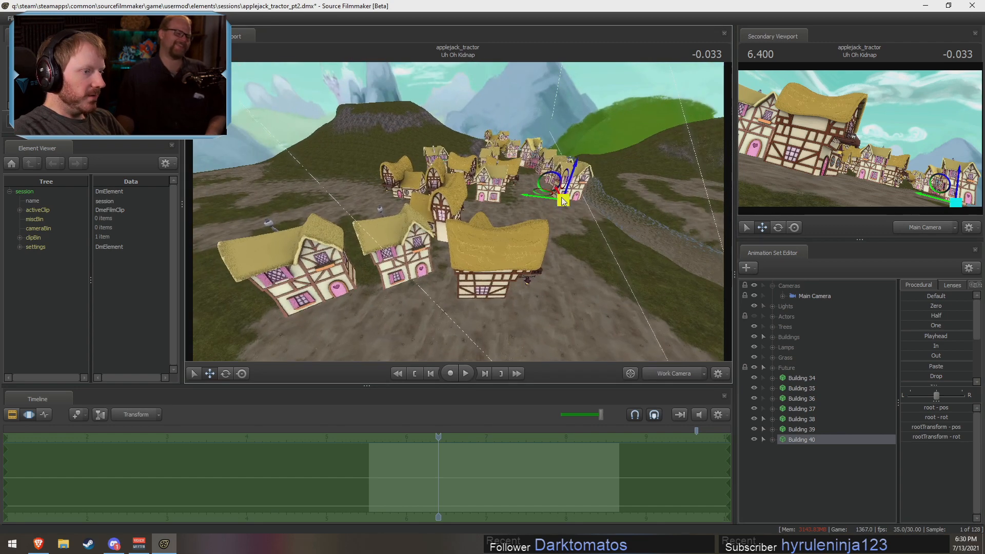
key(ctrl+v)
drag(436, 277, 460, 195)
key(e)
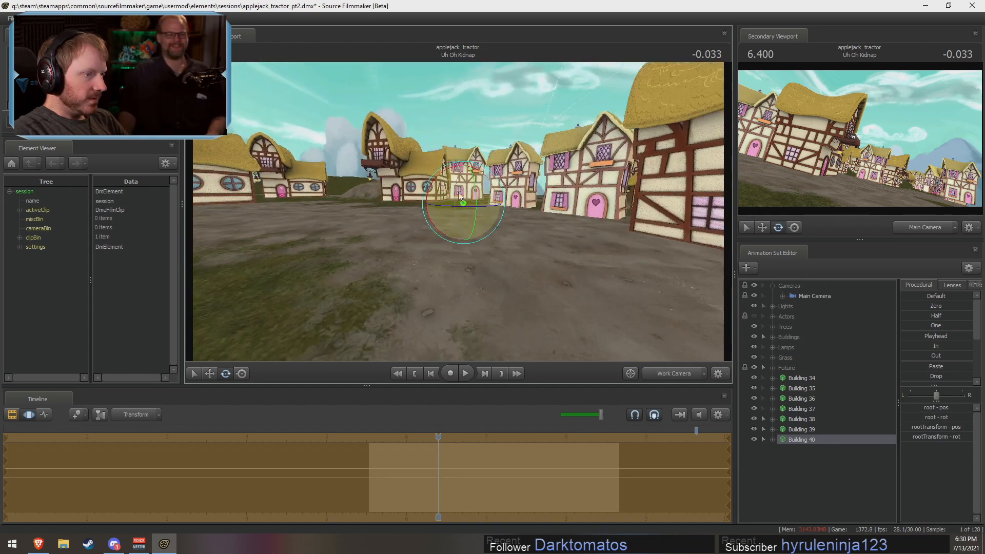
- Fine-tune the position and height of Building 40 so it sits on the ground beside its neighbours
key(w)
drag(404, 217, 463, 204)
key(w)
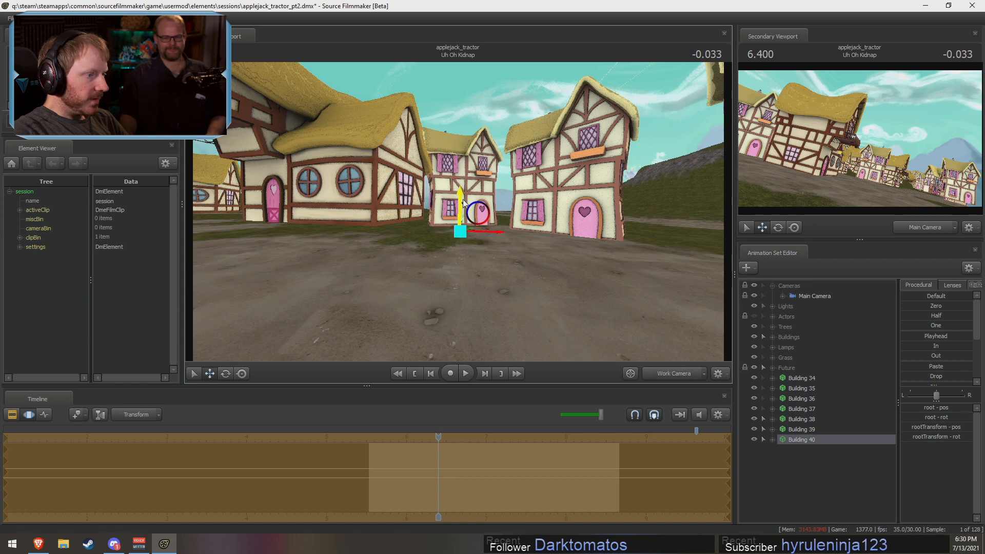
drag(386, 278, 458, 212)
ctrl+click(498, 245)
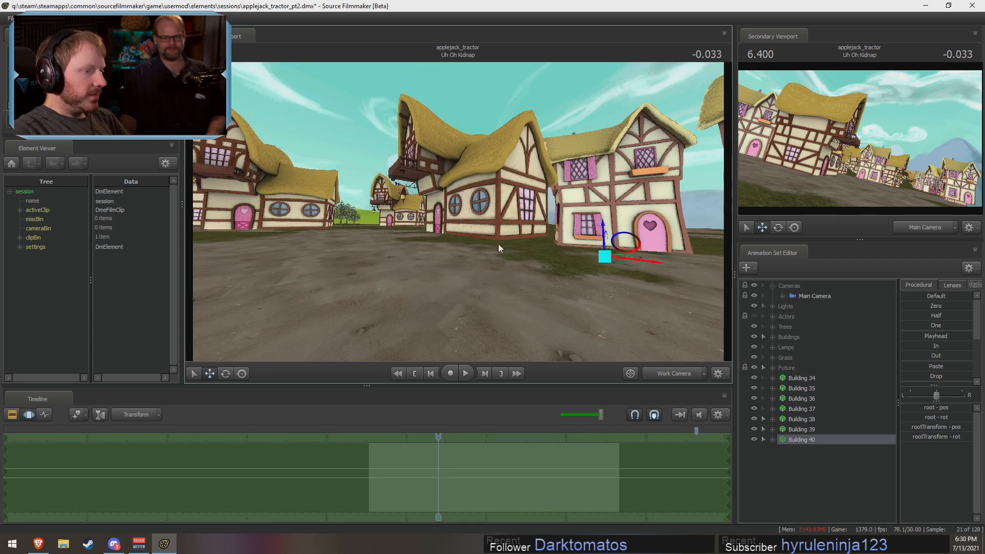
- Put Buildings 34 through 40 into the Buildings group
drag(774, 379, 791, 454)
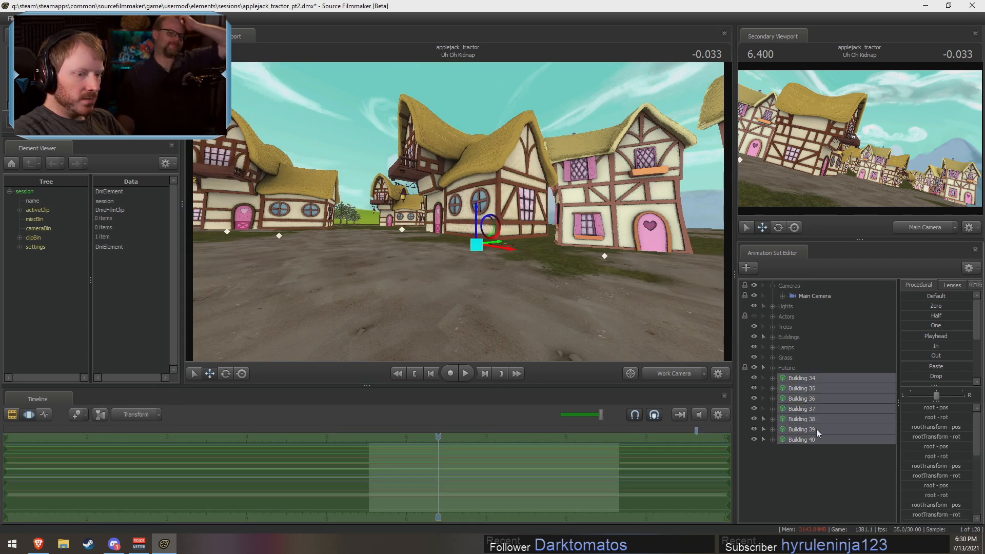
drag(792, 335, 791, 337)
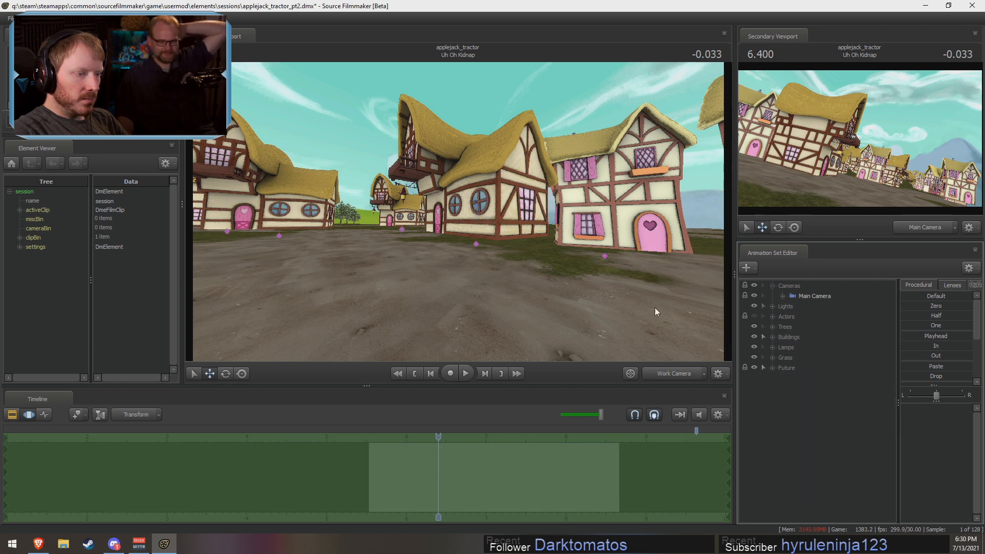
- Adjust the positions and heights of the newly placed houses so the row stands evenly on the ground
drag(444, 249, 457, 248)
mouse_move(477, 217)
mouse_down()
mouse_move(493, 215)
mouse_move(475, 218)
mouse_move(477, 226)
mouse_move(413, 221)
mouse_move(458, 222)
mouse_move(464, 216)
mouse_move(421, 216)
mouse_move(459, 208)
mouse_move(468, 187)
mouse_move(488, 226)
mouse_up()
key(w)
click(458, 222)
key(w)
mouse_move(478, 174)
mouse_down()
mouse_move(481, 186)
mouse_move(462, 186)
mouse_move(444, 216)
mouse_move(395, 188)
mouse_move(464, 226)
mouse_up()
drag(531, 247, 539, 240)
drag(438, 196, 427, 249)
key(s)
key(w)
key(w)
key(s)
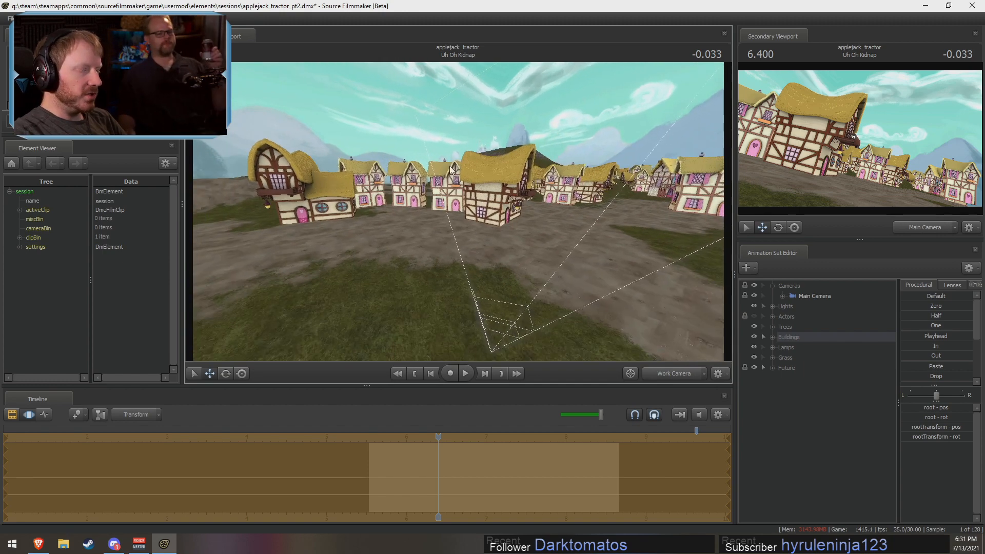
- Paste another pink-windowed house, set the playhead to 6.600 seconds, and move and rotate the house into the row opposite
right_click(803, 427)
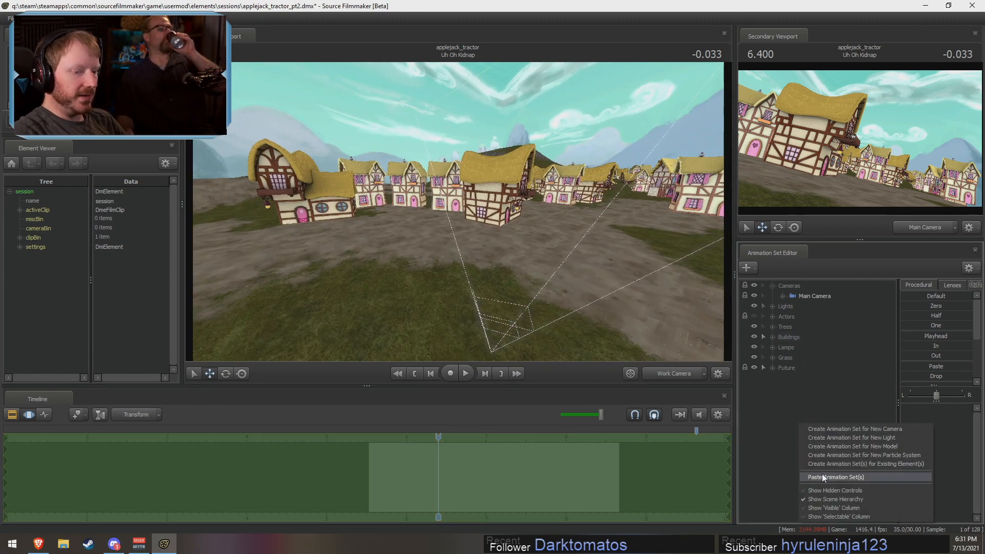
click(824, 478)
key(f)
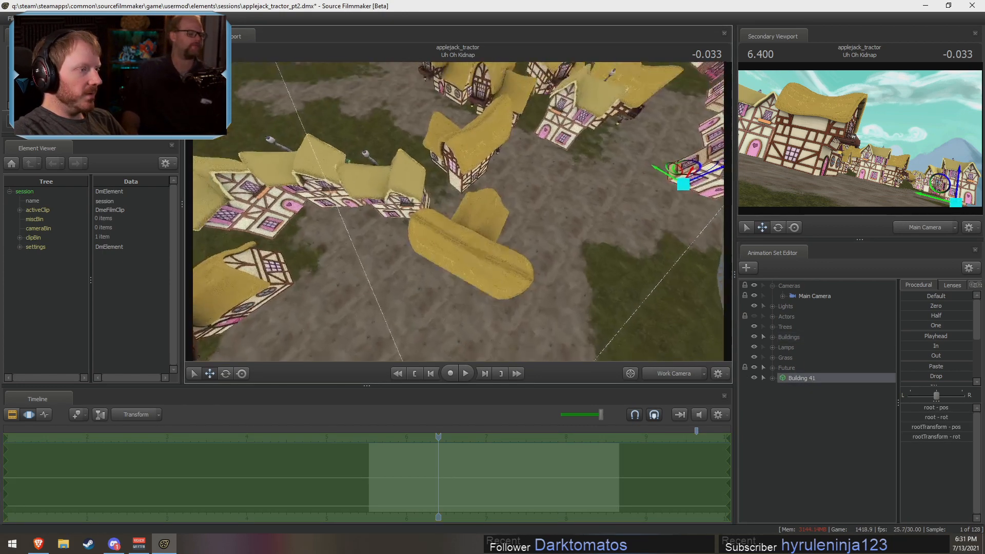
drag(438, 438, 454, 452)
drag(443, 285, 518, 195)
key(w)
drag(444, 205, 566, 236)
key(e)
key(w)
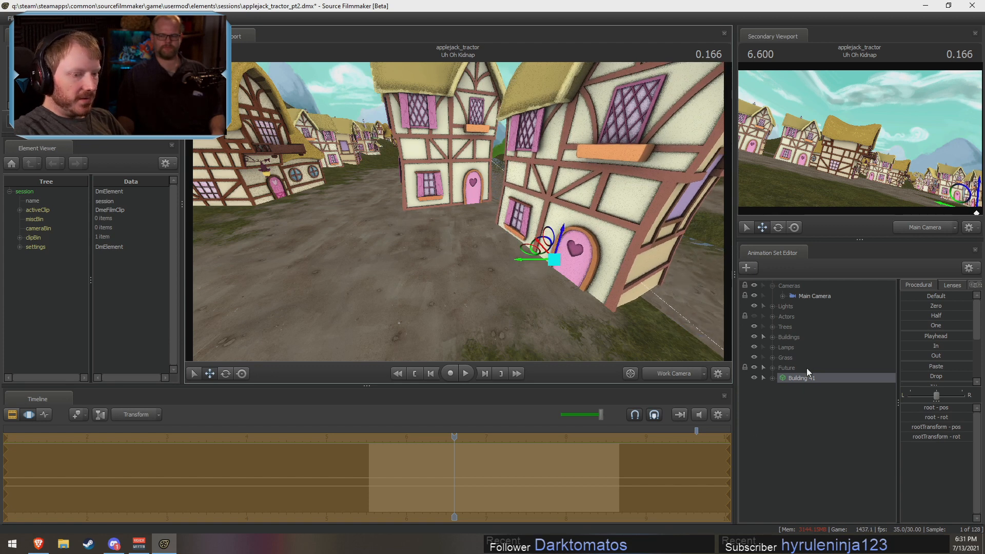
- Adjust the height of the pink-windowed house next to Building 41 and undo the last change
click(459, 214)
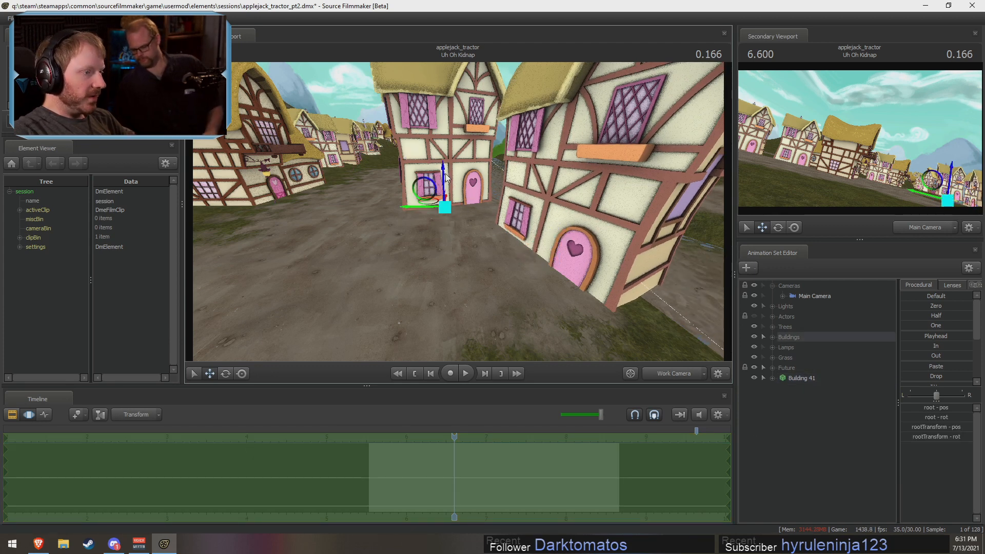
drag(444, 173, 444, 181)
key(s)
mouse_move(445, 216)
mouse_down()
mouse_move(426, 196)
mouse_move(359, 177)
mouse_move(418, 196)
mouse_move(428, 212)
mouse_move(436, 205)
mouse_up()
key(w)
key(ctrl+z)
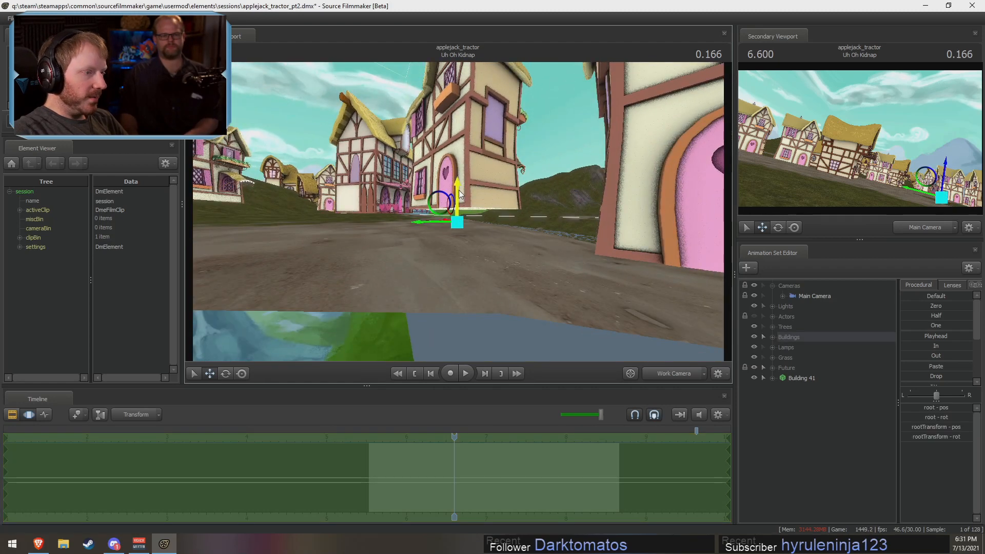
- Lower the selected pink-windowed house until its base meets the ground
drag(460, 194, 462, 217)
key(s)
key(w)
key(w)
key(w)
ctrl+click(444, 259)
key(s)
key(space)
- Paste another pink-windowed house, move it onto the grass behind the row and rotate it toward the camera
right_click(803, 405)
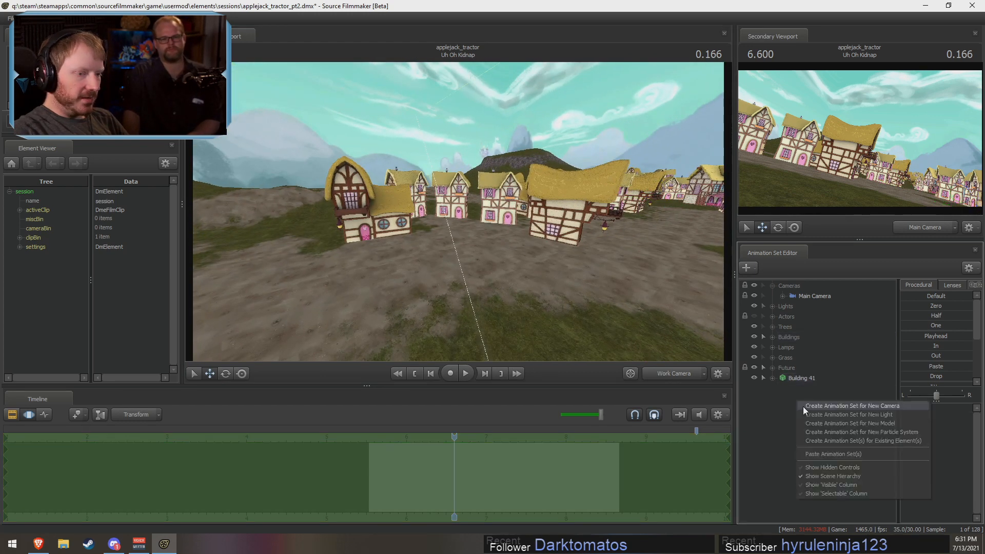
click(824, 454)
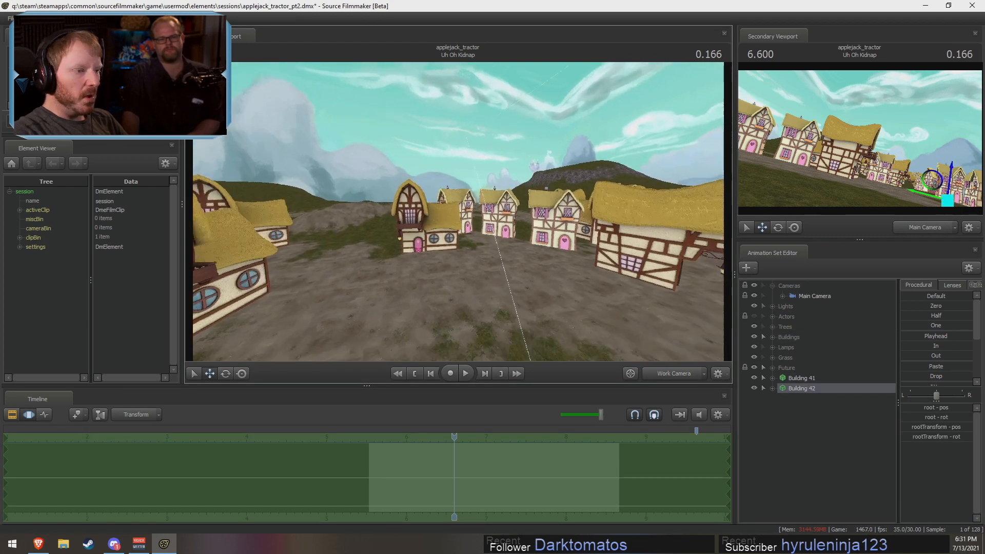
drag(458, 211, 469, 262)
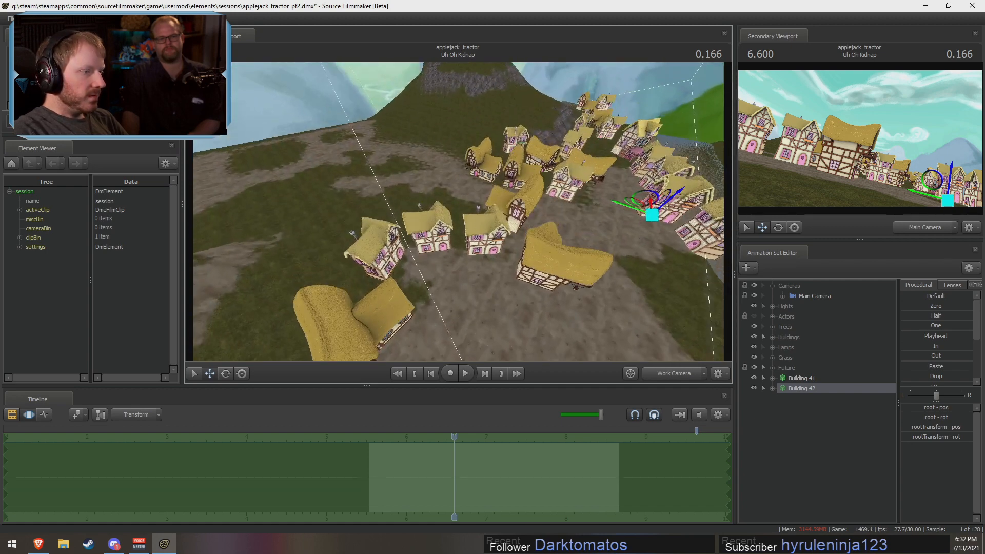
drag(657, 220, 442, 205)
key(e)
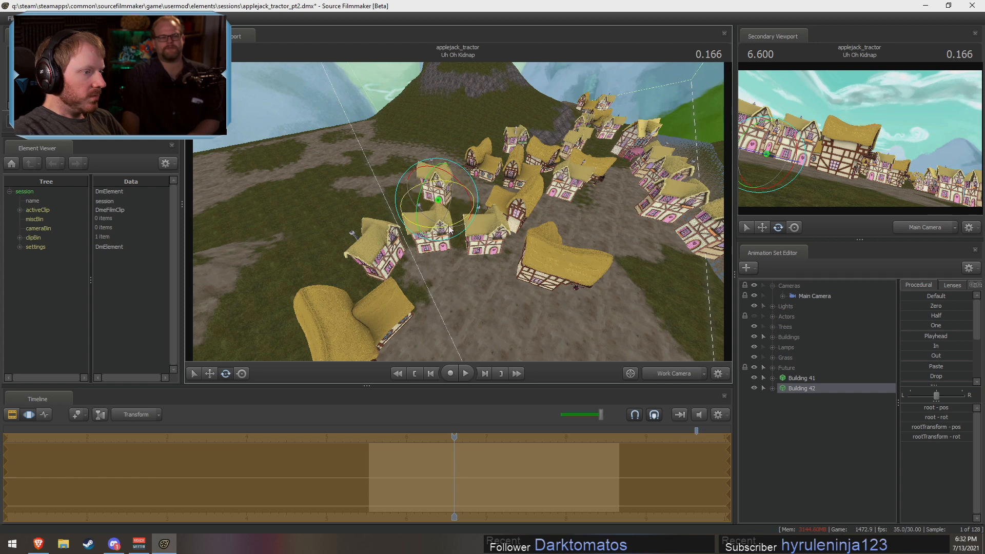
mouse_move(462, 215)
mouse_down()
mouse_move(480, 200)
mouse_move(459, 202)
mouse_up()
key(w)
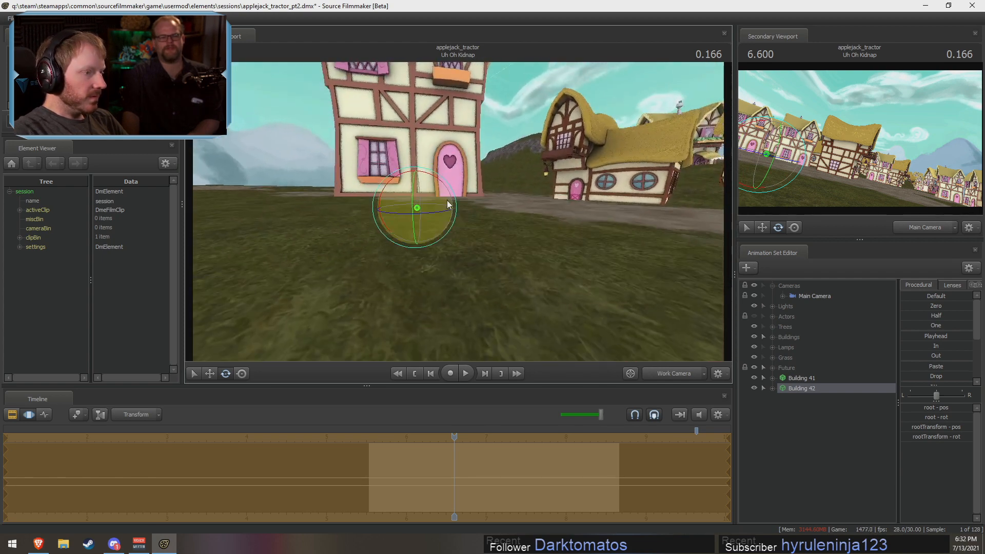
- Expand Building 42, select its root control and lower the house to ground level
click(772, 389)
click(815, 411)
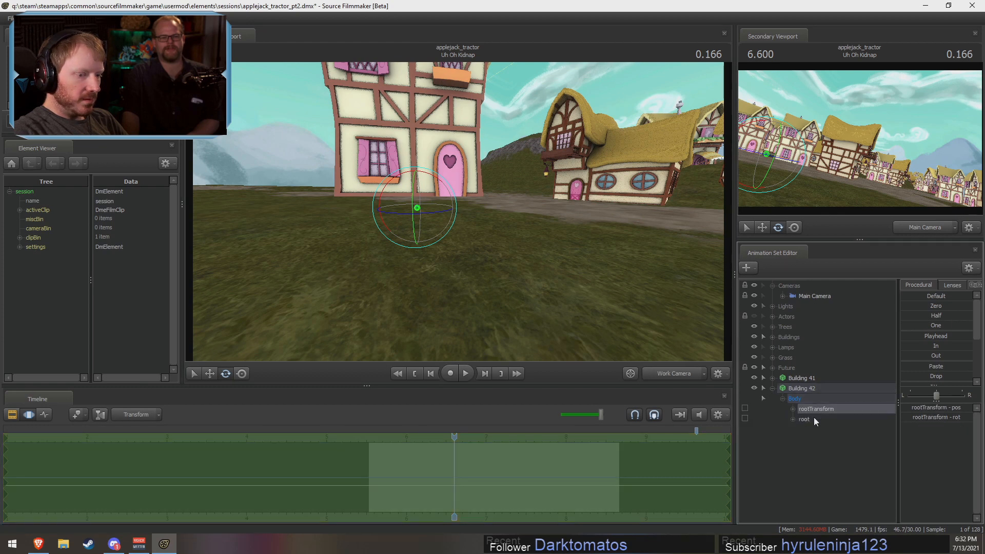
click(814, 420)
key(w)
alt+drag(422, 209, 436, 211)
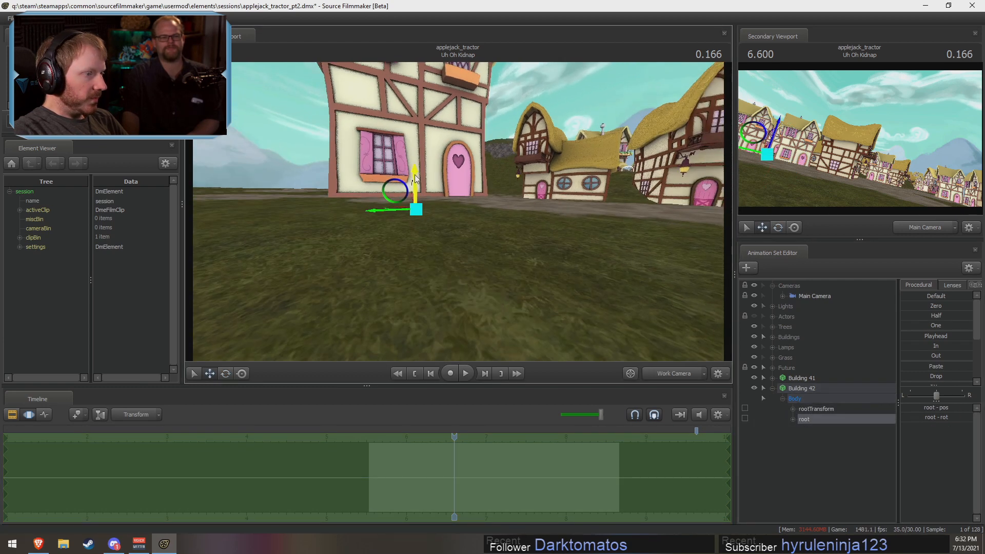
drag(415, 174, 424, 189)
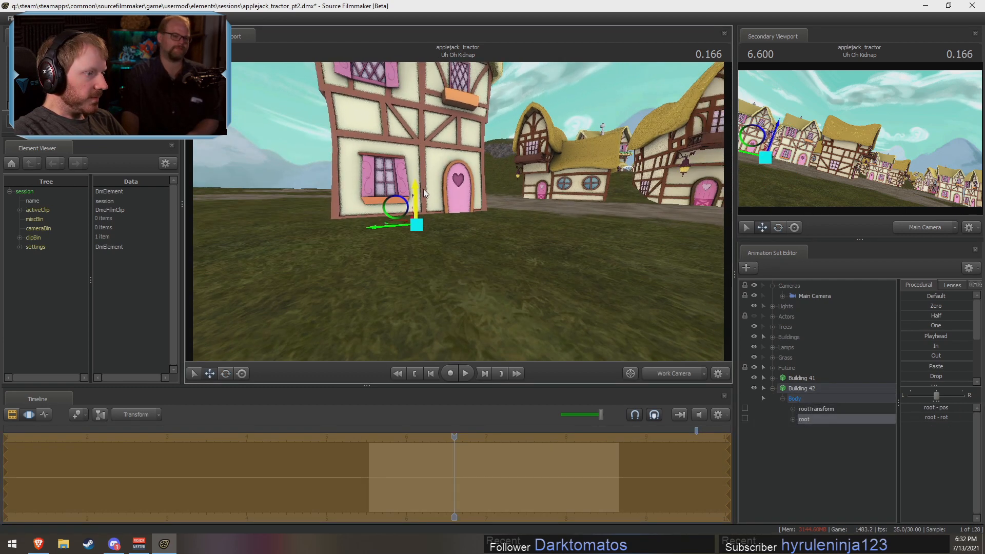
- Copy Building 42 and file Building 41 and Building 42 in the Buildings group
click(796, 390)
right_click(809, 392)
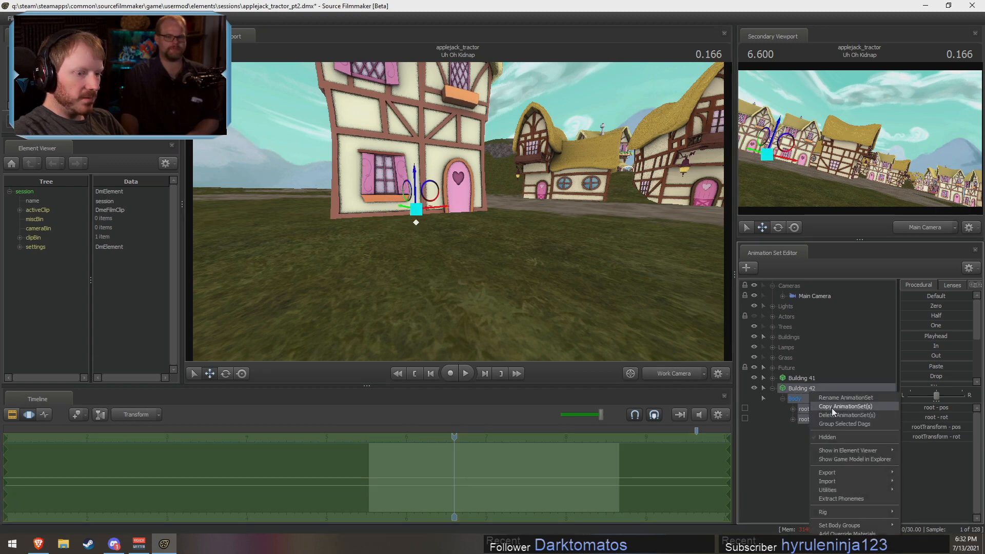
click(832, 409)
click(773, 388)
click(796, 379)
ctrl+click(796, 387)
drag(795, 387, 799, 339)
- Paste the copied pink-windowed house, select it and move it toward the open end of the village row
drag(615, 246, 605, 277)
drag(480, 256, 481, 223)
right_click(802, 404)
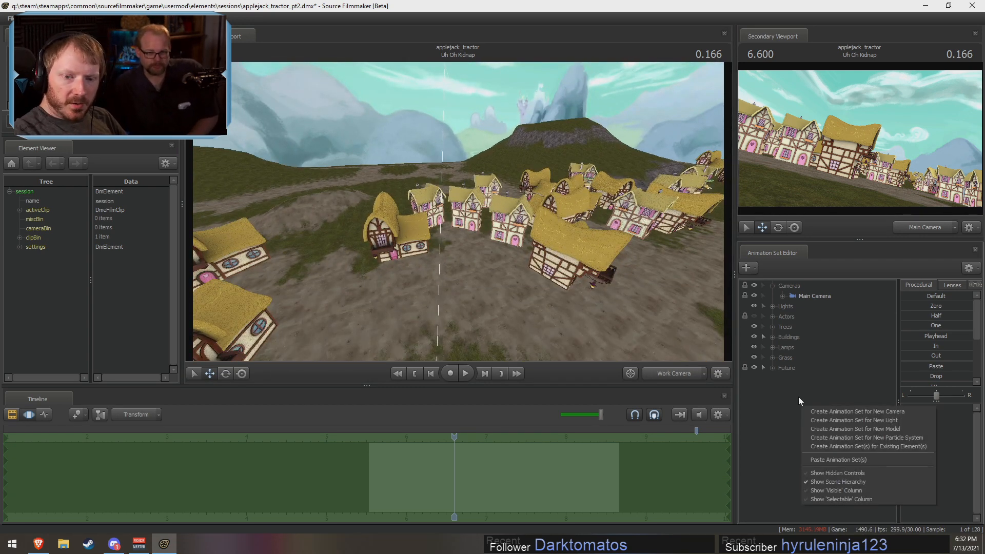
click(855, 460)
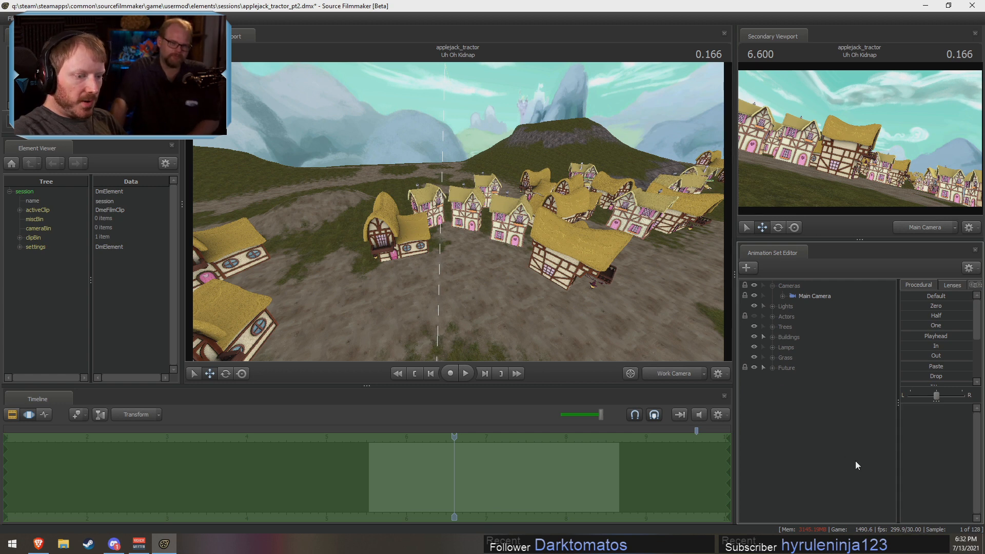
click(802, 379)
drag(589, 285, 554, 323)
key(r)
drag(574, 218, 474, 224)
- Go to 6.800 and move Building 43 into the gap between the two curved-roof houses
drag(432, 437, 471, 462)
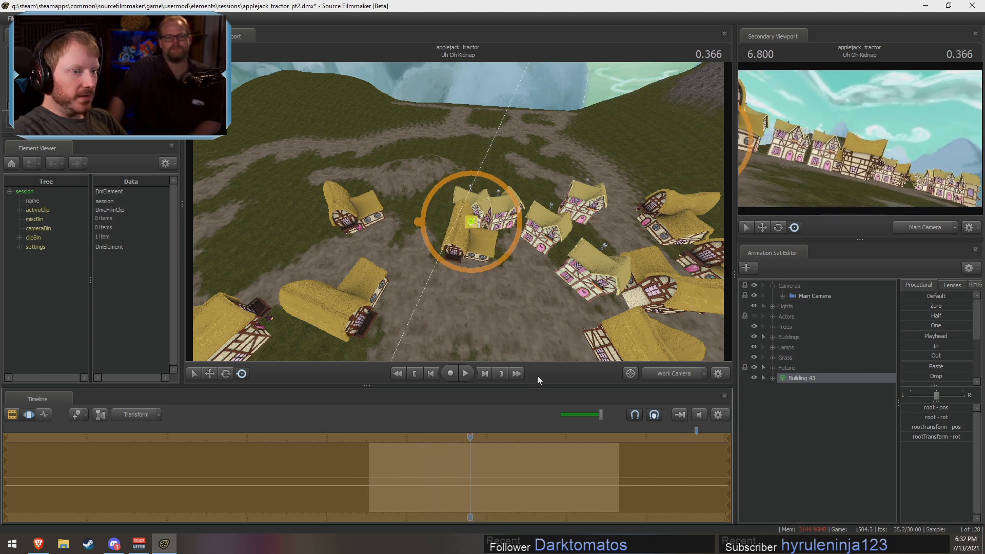
drag(472, 221, 546, 198)
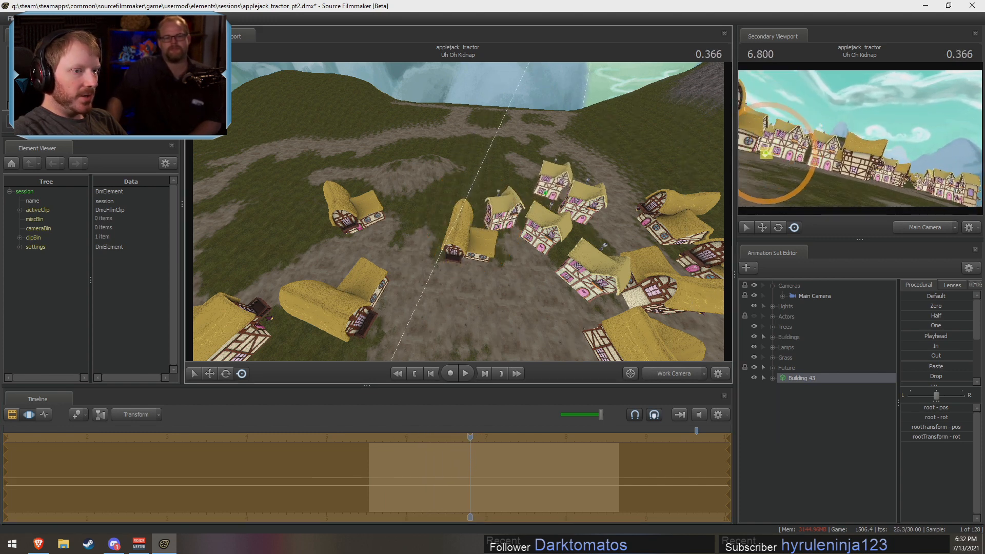
key(e)
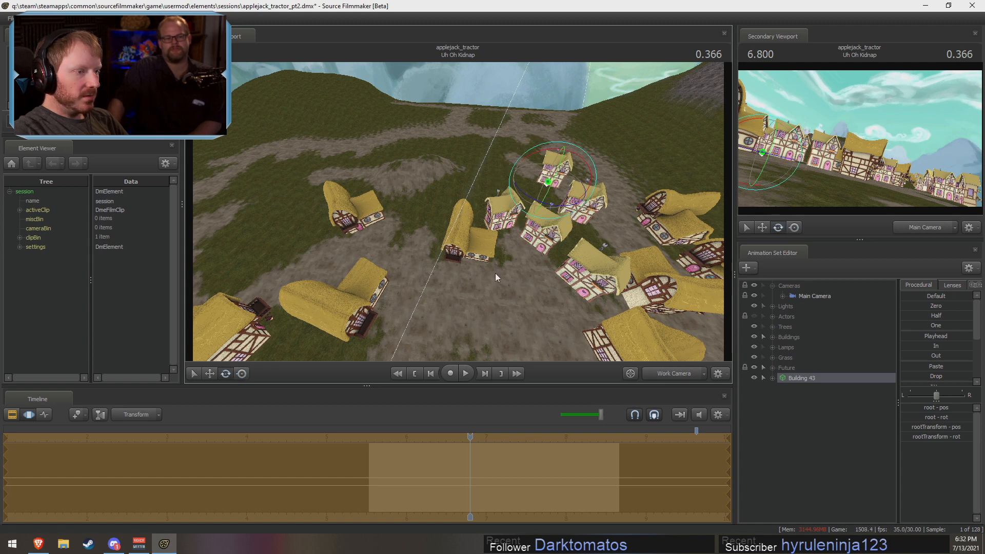
key(t)
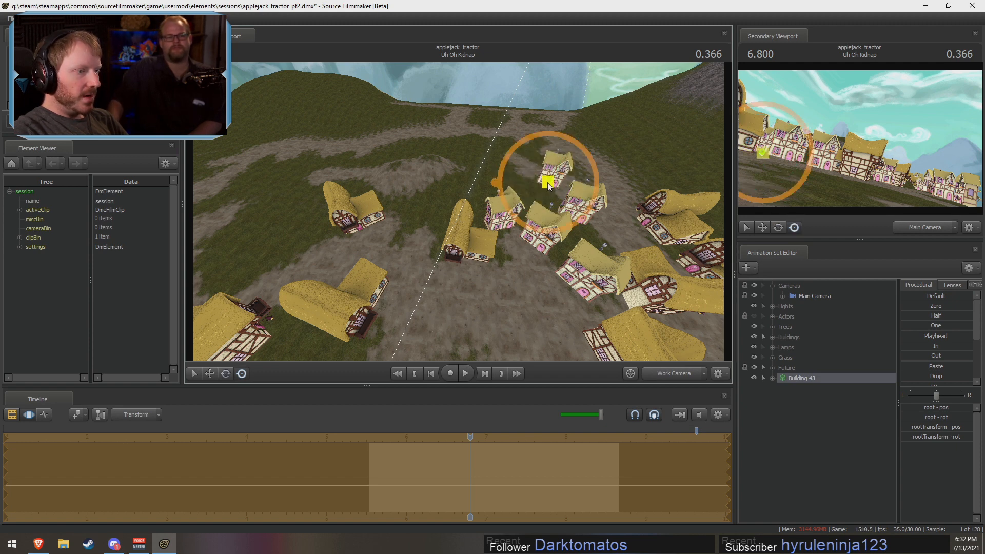
drag(548, 183, 407, 230)
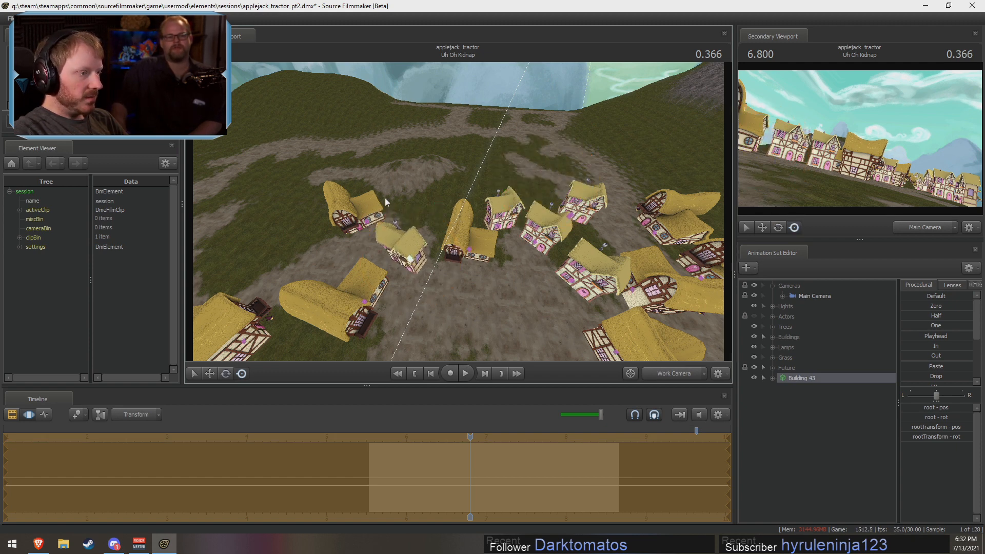
- Copy Building 35 from the Buildings group, paste the duplicate and select it
click(509, 283)
click(780, 336)
scroll(825, 383, down, 5)
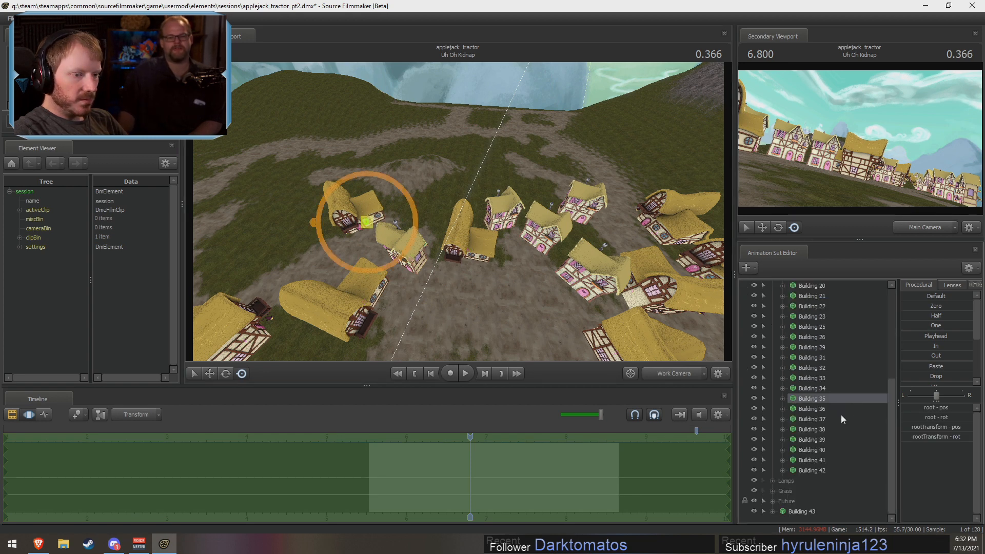
right_click(835, 398)
click(864, 413)
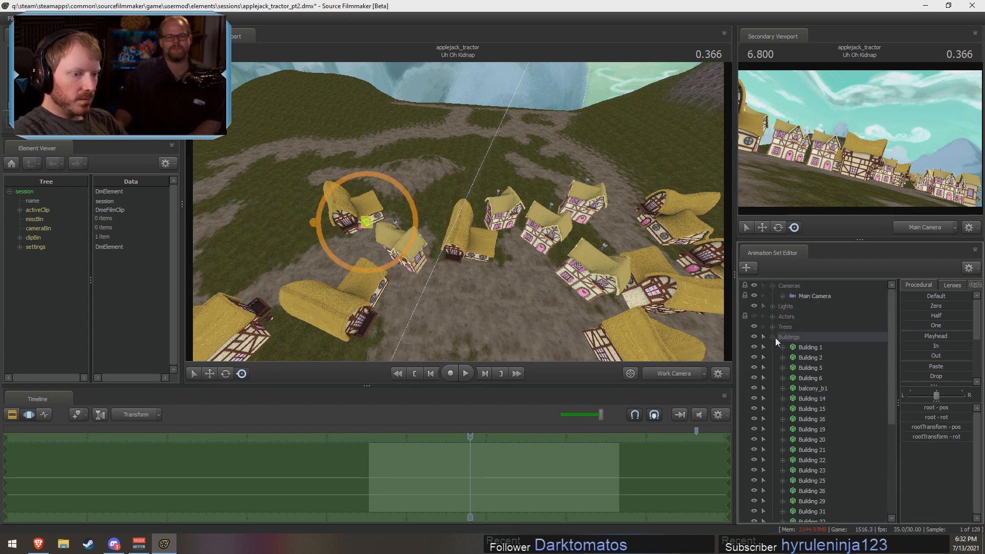
click(775, 337)
right_click(808, 428)
click(837, 482)
click(802, 389)
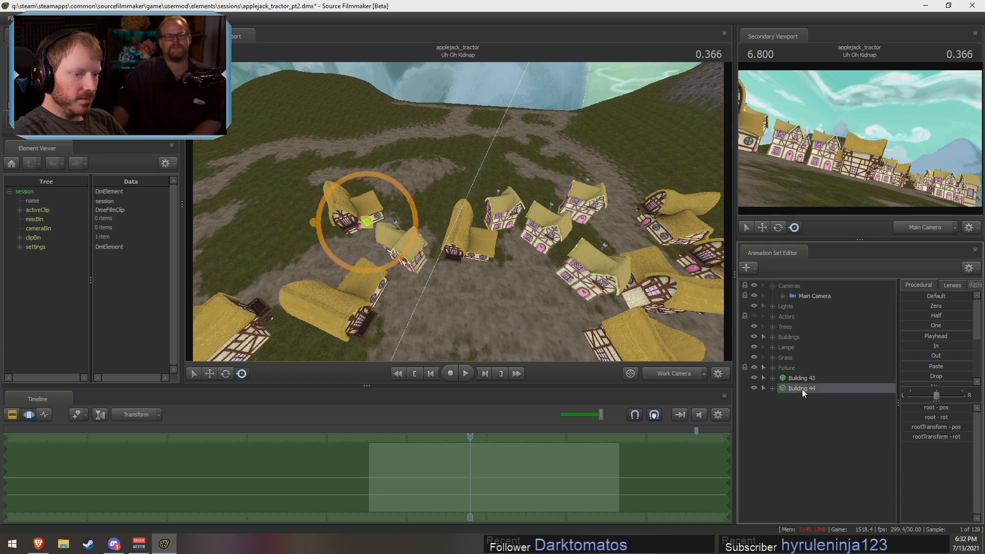
- Move Building 44 onto the grass behind the pink-windowed houses and rotate it so its door side shows
key(f)
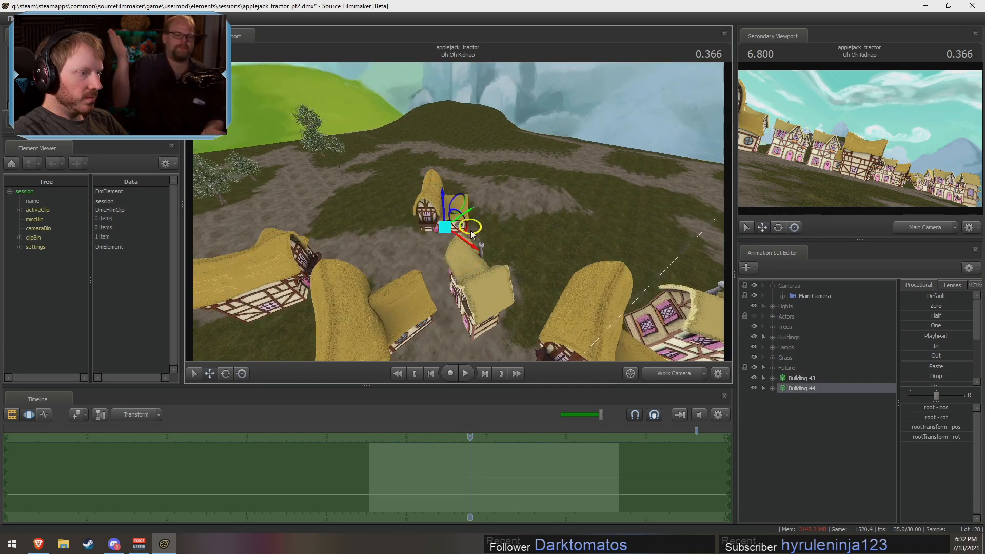
drag(472, 234, 699, 260)
drag(699, 261, 719, 257)
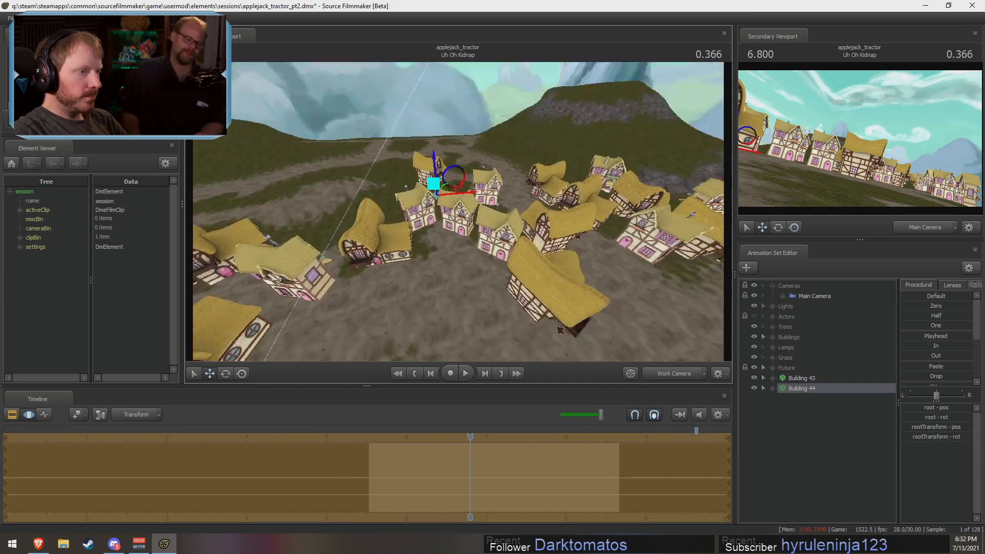
key(w)
mouse_move(398, 195)
mouse_down()
mouse_move(380, 191)
mouse_move(399, 196)
mouse_up()
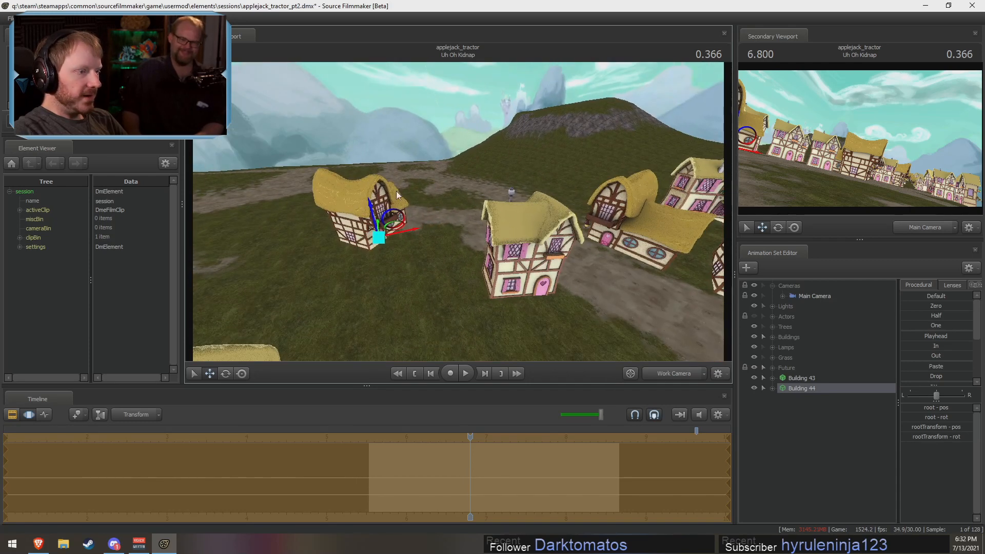
drag(379, 238, 443, 220)
key(e)
key(w)
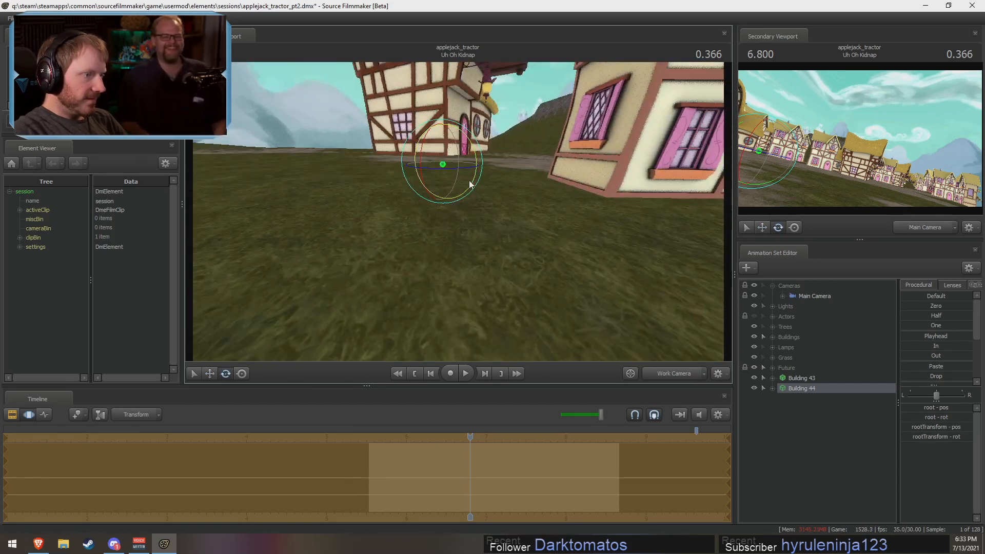
mouse_move(462, 168)
mouse_down()
mouse_move(447, 170)
mouse_move(457, 163)
mouse_up()
key(w)
drag(544, 231, 513, 235)
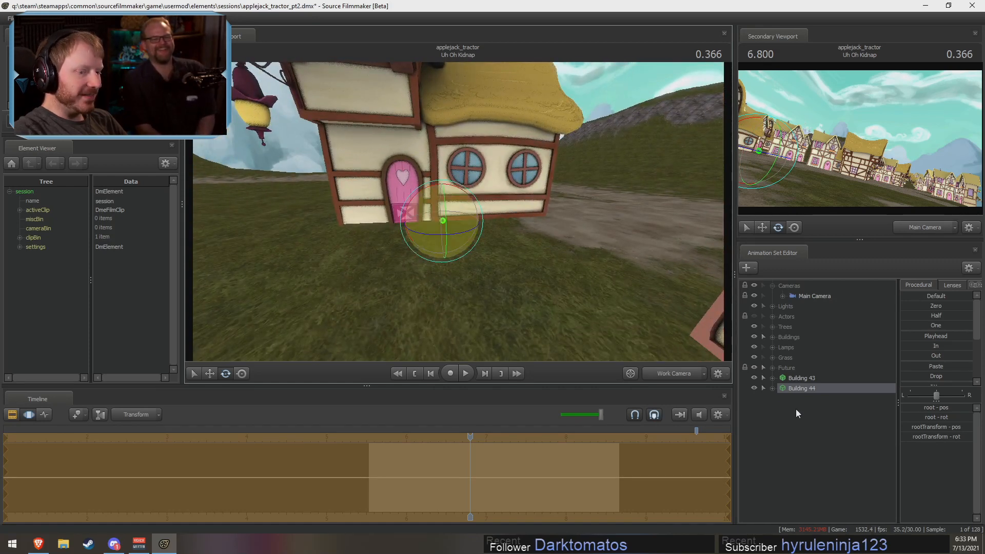
- Expand Building 44, select its root control and lower the house until its base meets the ground
click(764, 388)
click(769, 388)
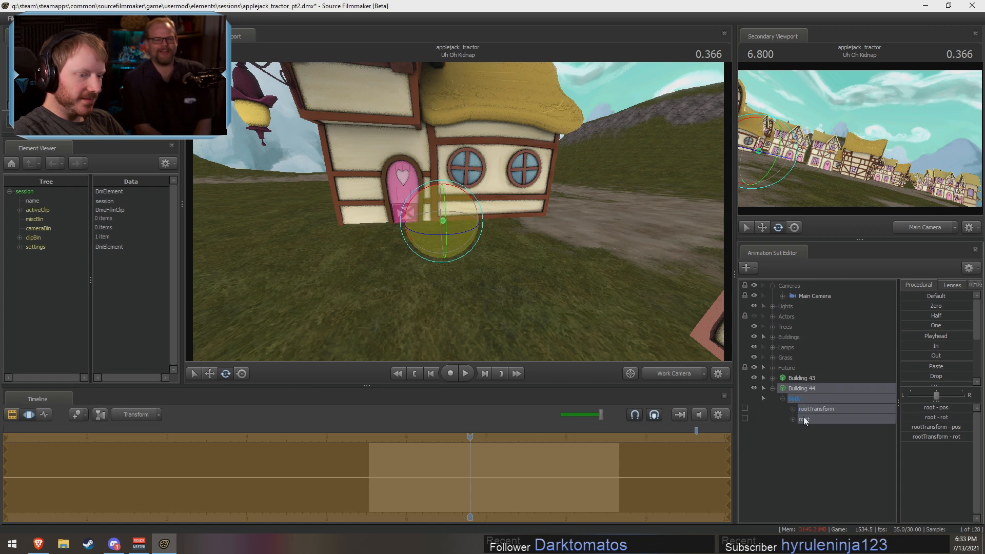
click(804, 419)
drag(440, 180, 448, 196)
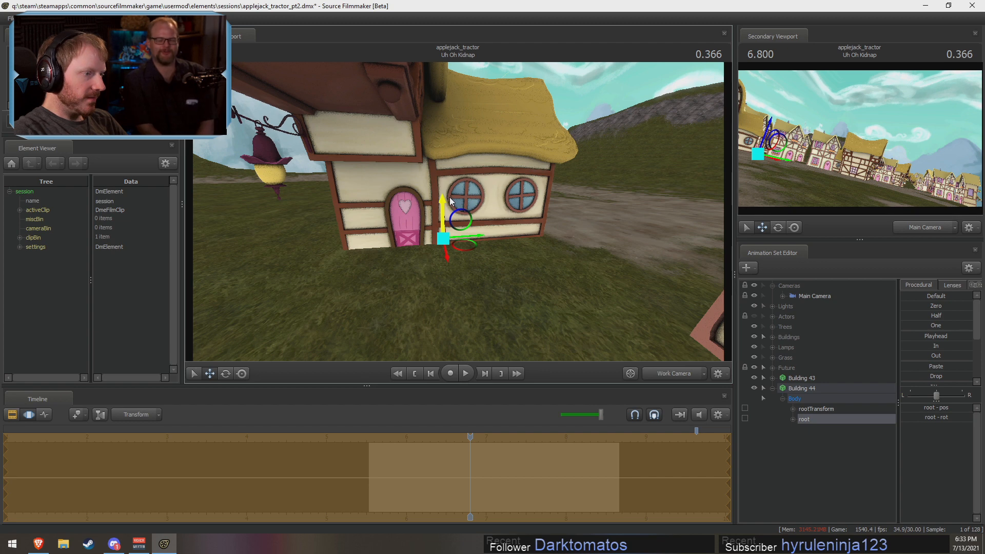
drag(449, 197, 451, 196)
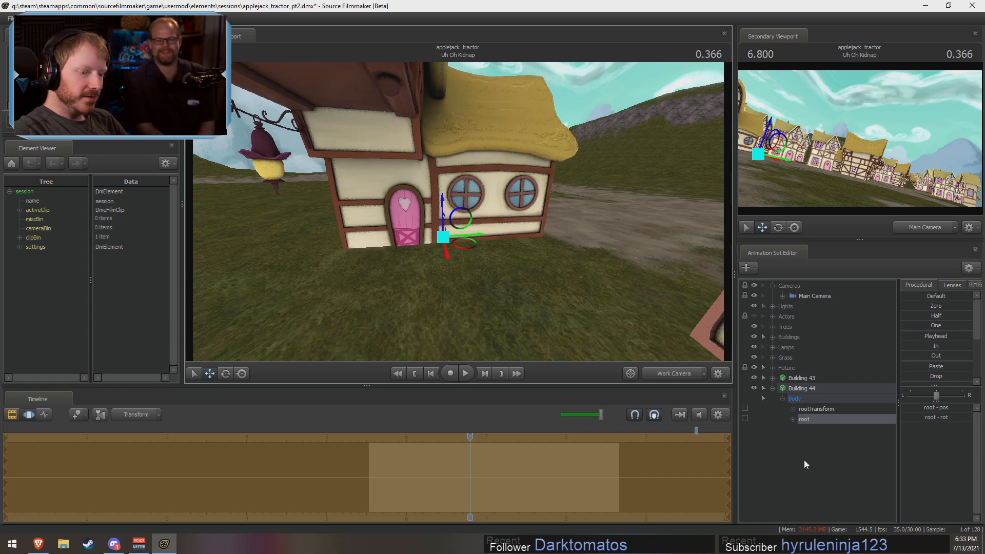
- File Building 44 alone in the Buildings group
click(804, 389)
ctrl+click(796, 380)
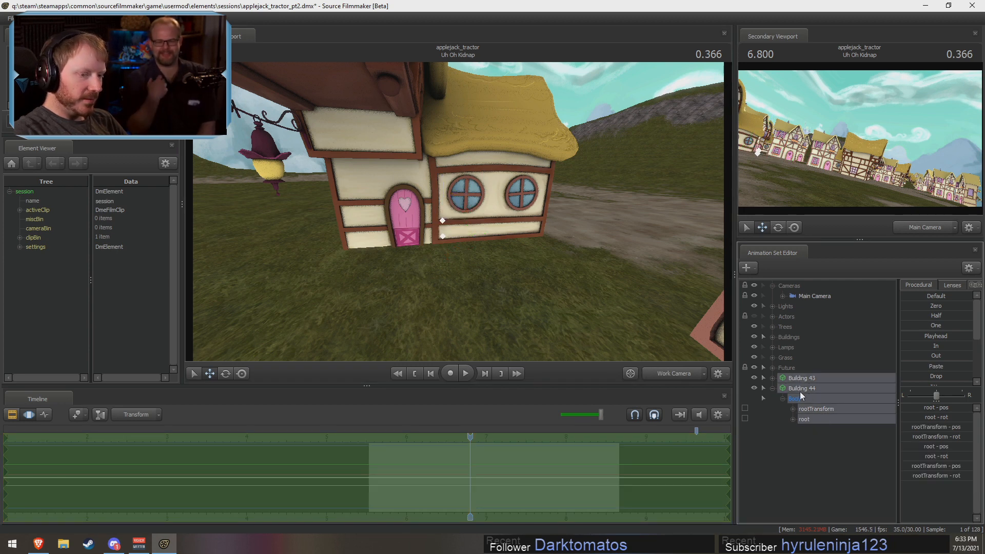
click(804, 389)
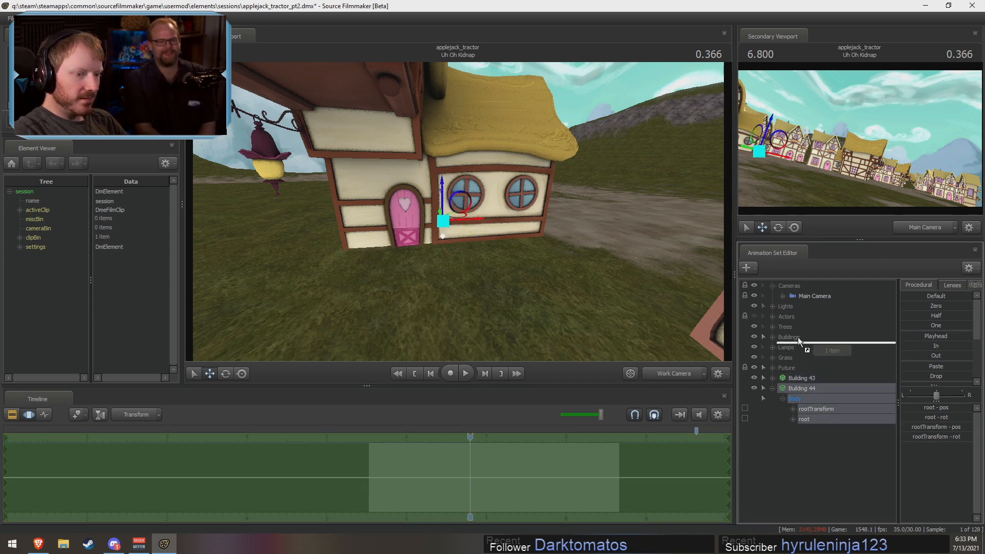
drag(799, 338, 798, 336)
- Try moving Building 43 out of the gap to a spot behind the row of houses
click(805, 374)
drag(564, 241, 472, 214)
key(s)
key(s)
key(w)
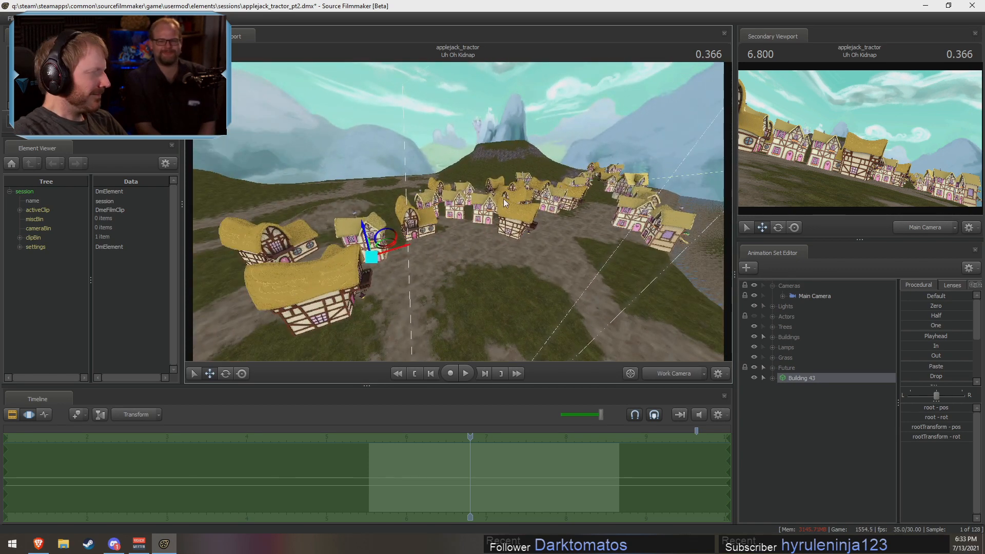
key(z)
drag(533, 205, 558, 312)
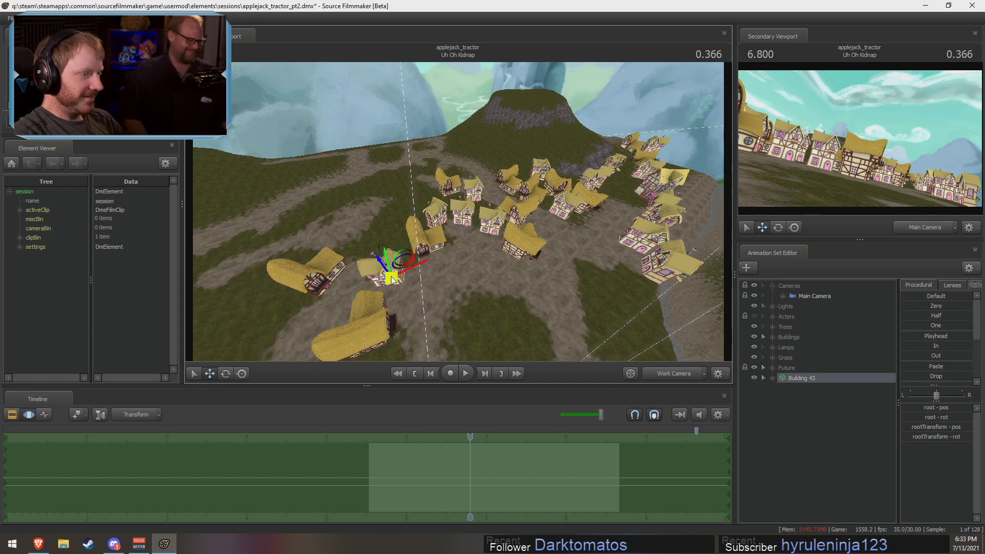
drag(392, 280, 464, 198)
key(w)
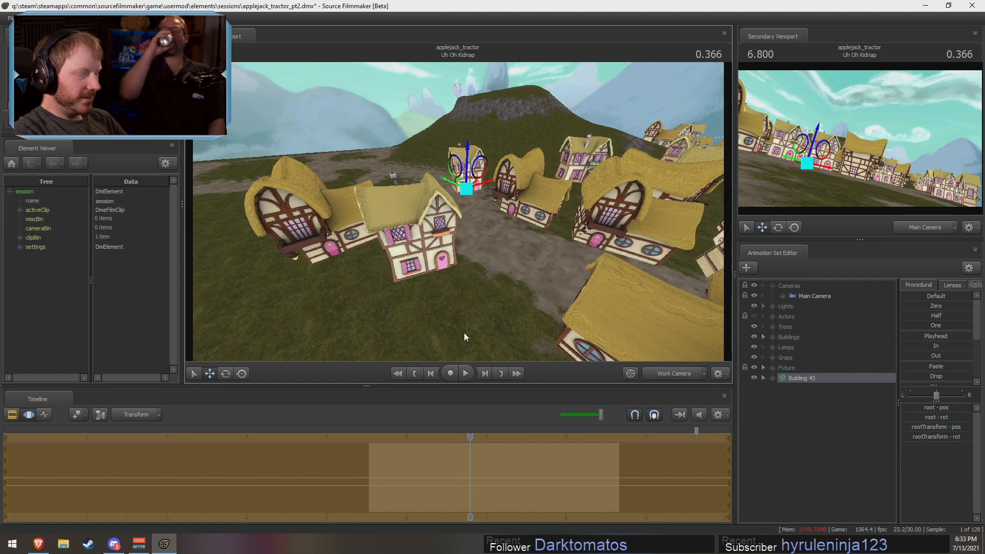
mouse_move(468, 436)
mouse_down()
mouse_move(451, 435)
mouse_move(484, 435)
mouse_move(470, 436)
mouse_up()
key(s)
drag(572, 330, 564, 354)
key(w)
drag(459, 212, 448, 220)
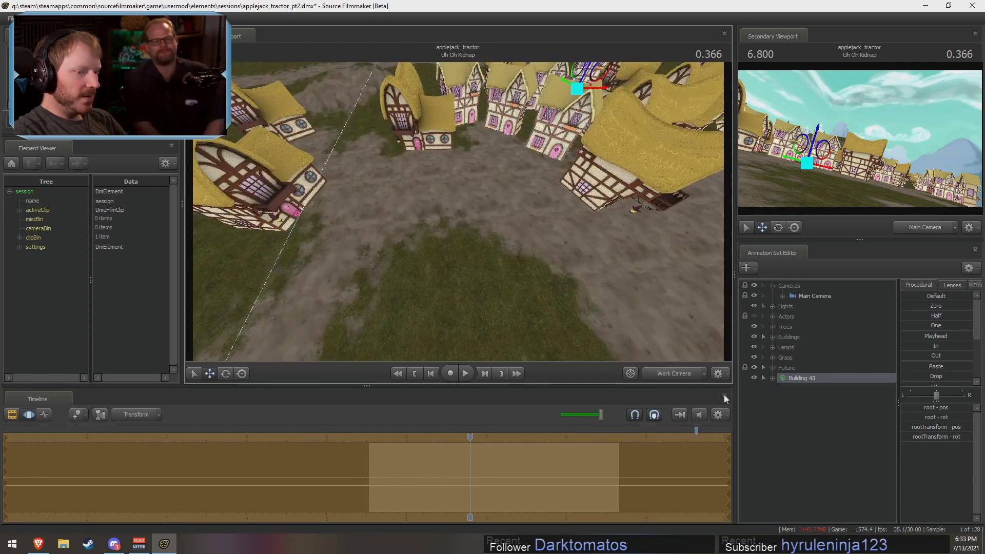
- Paste another curved-roof house, then undo the paste, the Building 43 move and the filing of Building 44
right_click(836, 434)
click(854, 490)
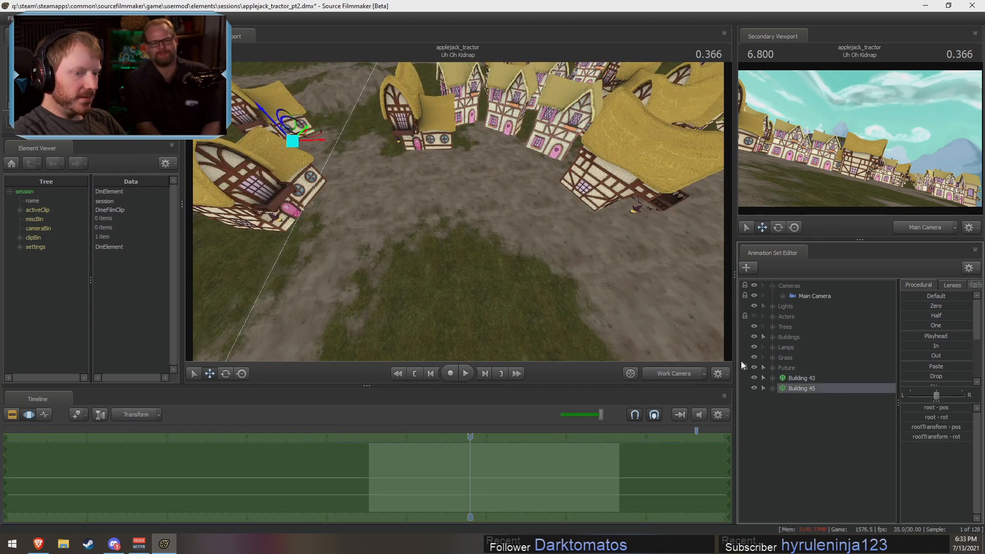
key(ctrl+z)
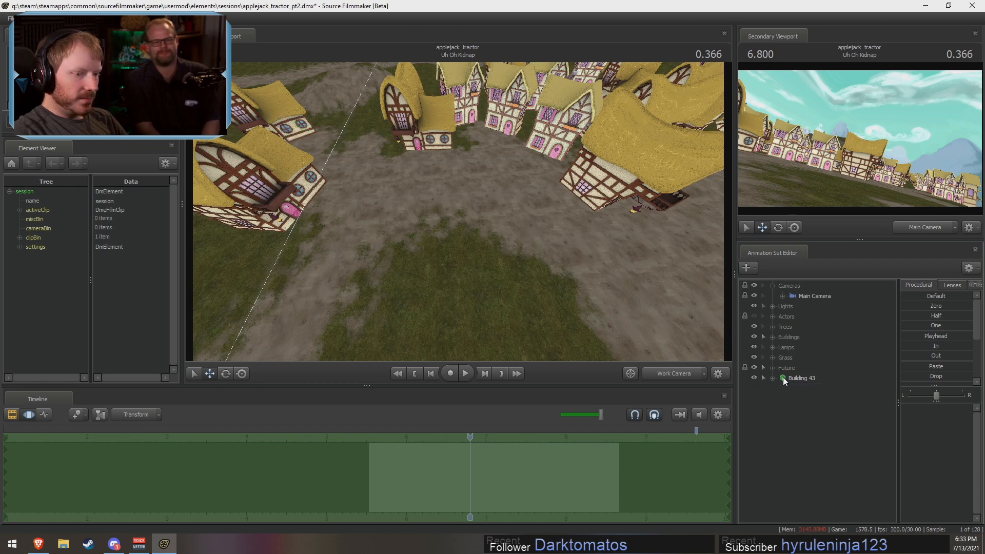
click(792, 378)
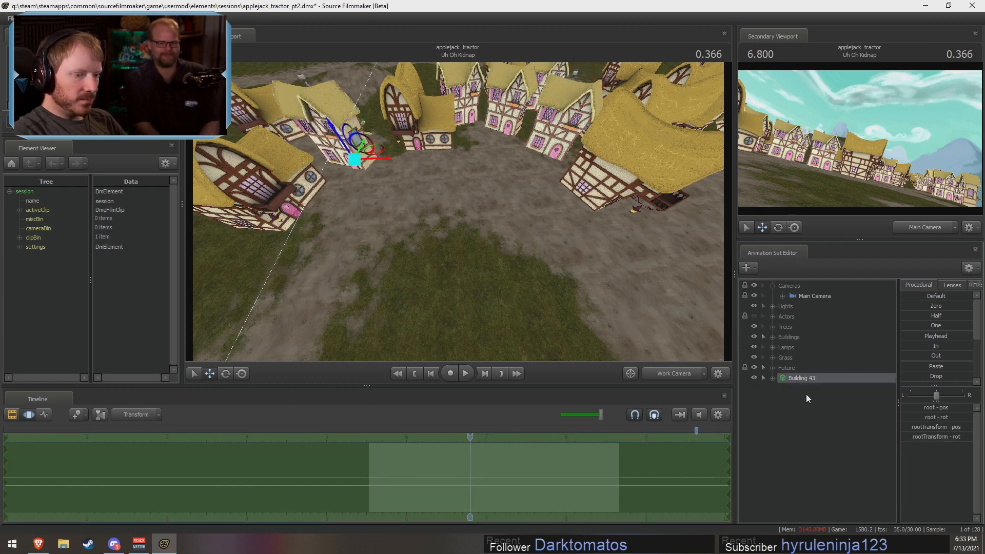
key(ctrl+z)
- Select Building 43 and Building 44 together and file them in the Buildings group
click(808, 388)
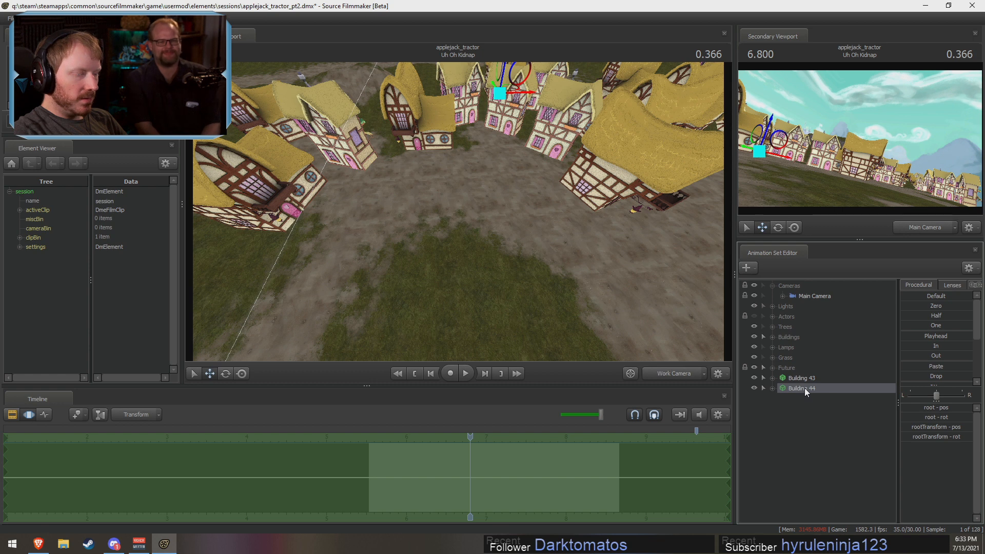
right_click(804, 388)
key(Escape)
ctrl+click(803, 382)
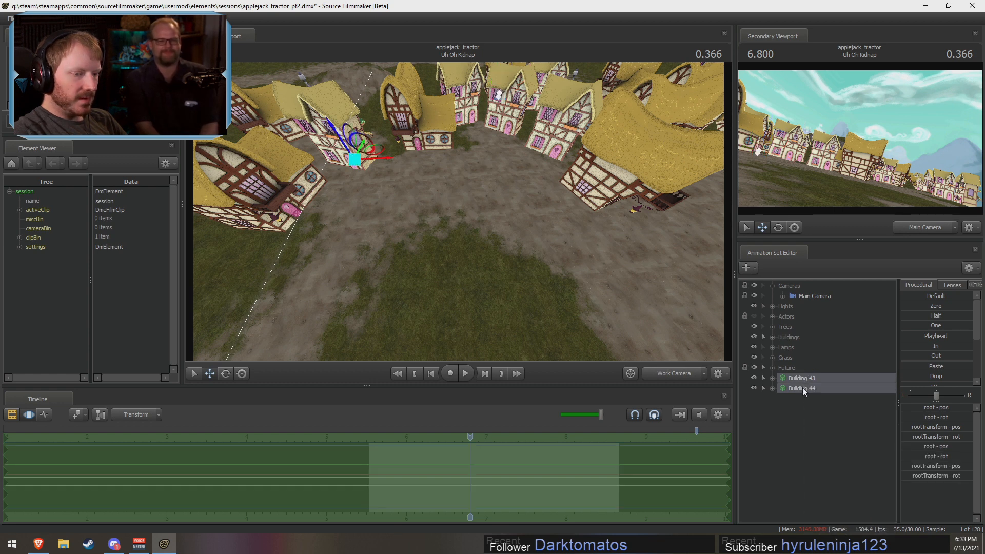
drag(803, 388, 796, 338)
- Paste another curved-roof house, position it in the village, and play the Uh Oh Kidnap shot in the Clip Editor up to 7.466
right_click(798, 391)
click(834, 444)
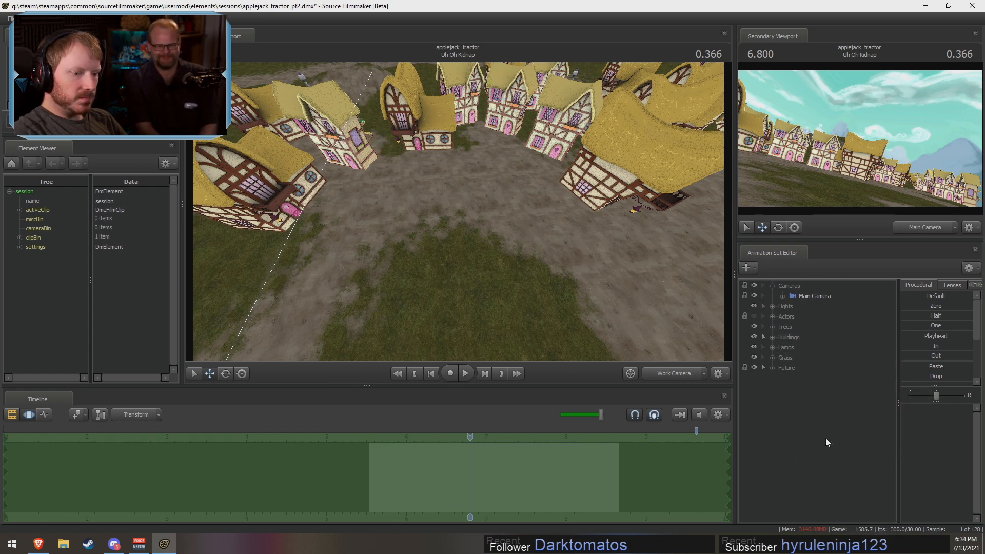
drag(499, 93, 515, 152)
alt+drag(461, 198, 465, 226)
key(F2)
key(space)
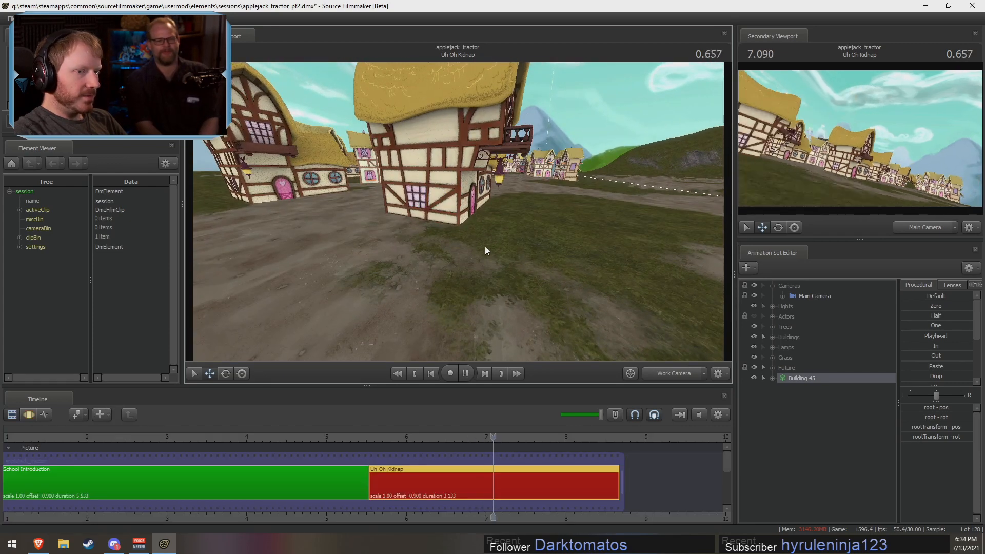
key(space)
key(space)
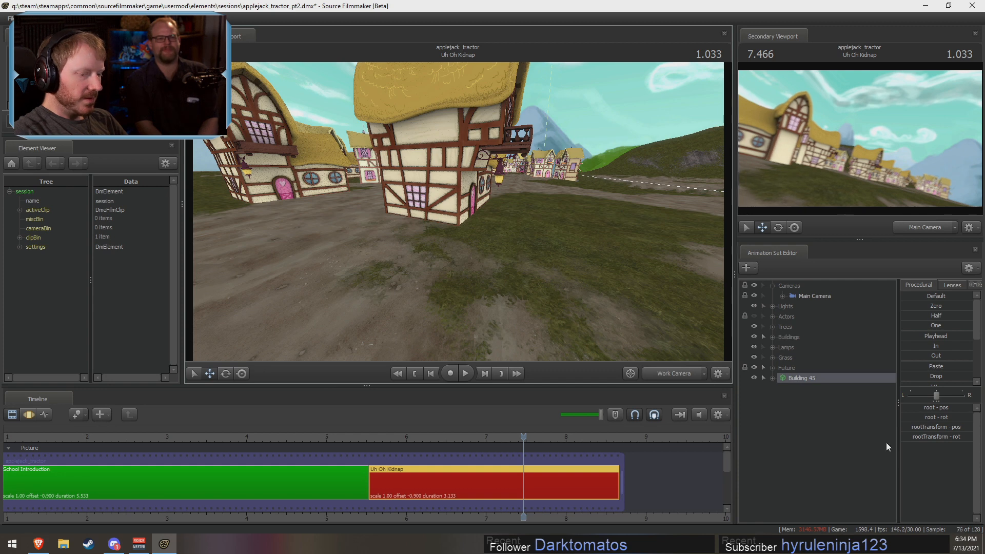
- Copy a house from the Buildings group and file Building 45 in that group
click(773, 337)
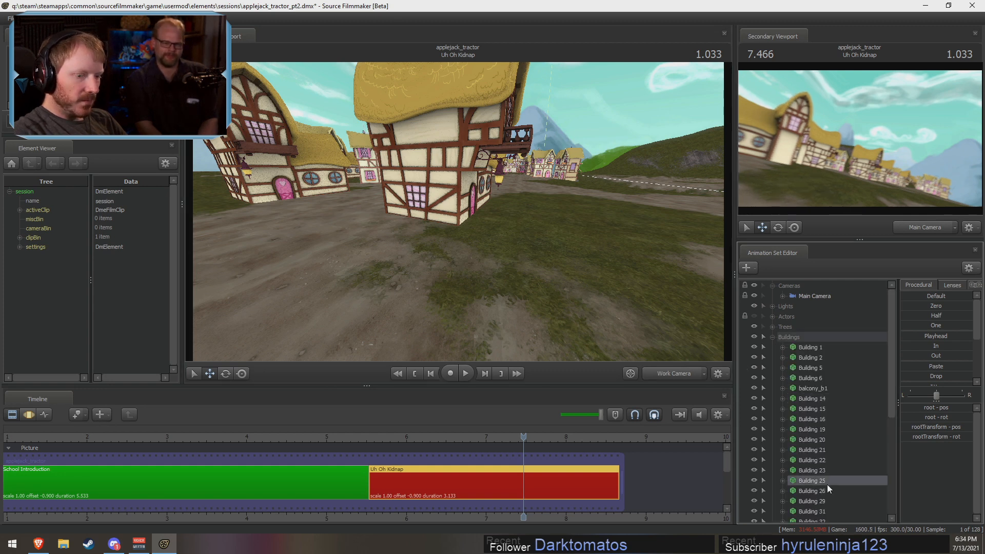
scroll(827, 485, down, 5)
right_click(825, 396)
click(846, 408)
scroll(827, 396, up, 5)
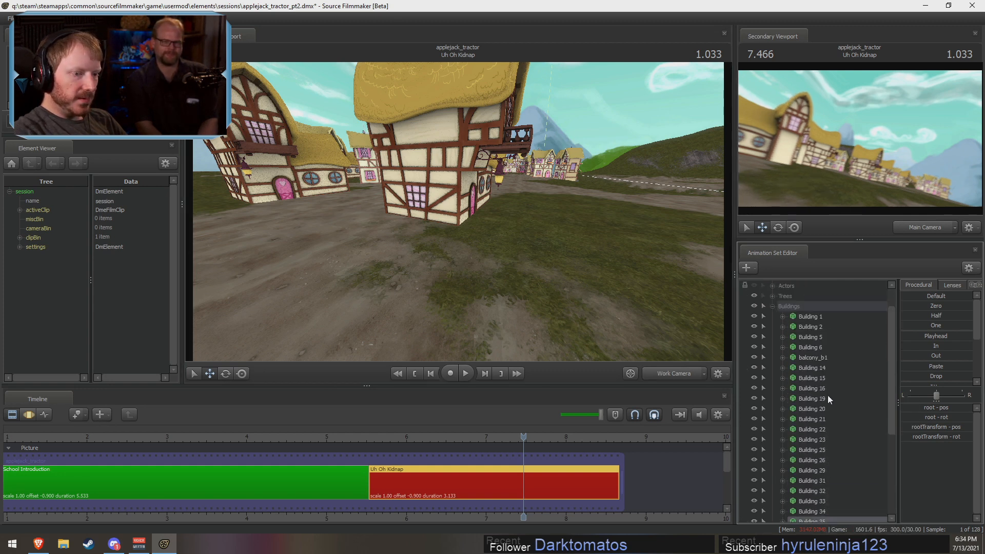
click(773, 338)
drag(794, 379, 799, 338)
- Paste the copied house as Building 46, look over its position in the village from above, and delete it
right_click(782, 415)
click(831, 469)
click(797, 377)
key(F3)
drag(472, 188, 496, 214)
key(F2)
key(F3)
key(F2)
key(F3)
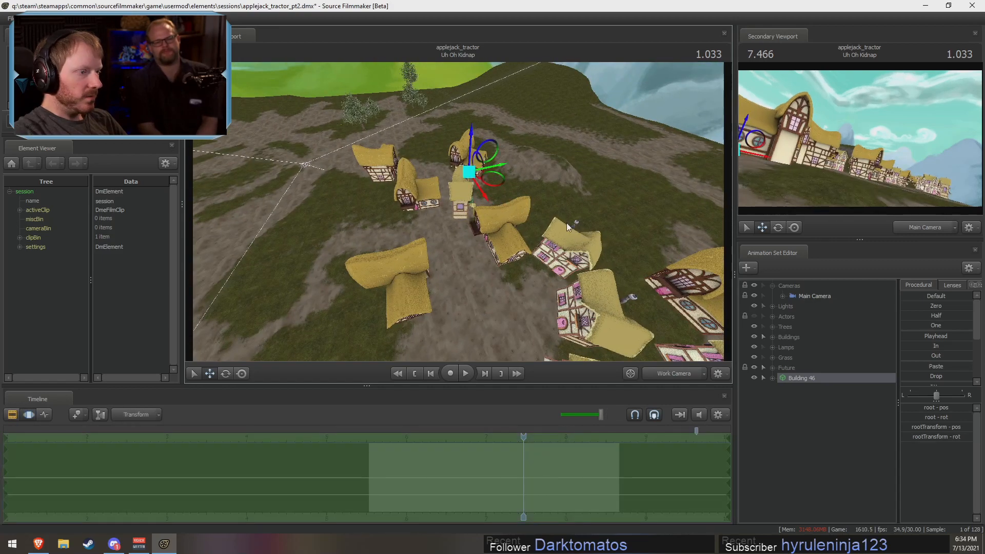
drag(566, 223, 577, 226)
drag(446, 221, 450, 222)
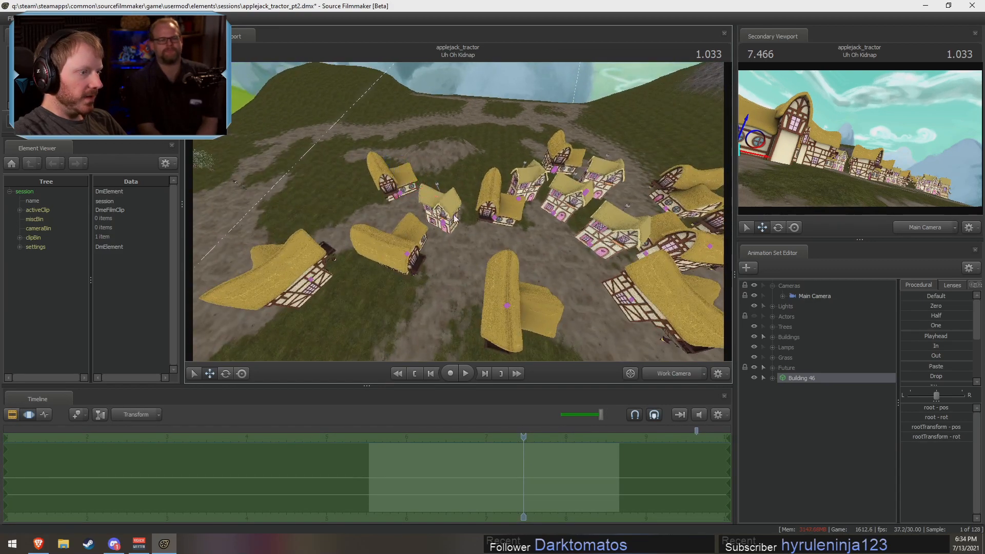
right_click(802, 383)
click(815, 394)
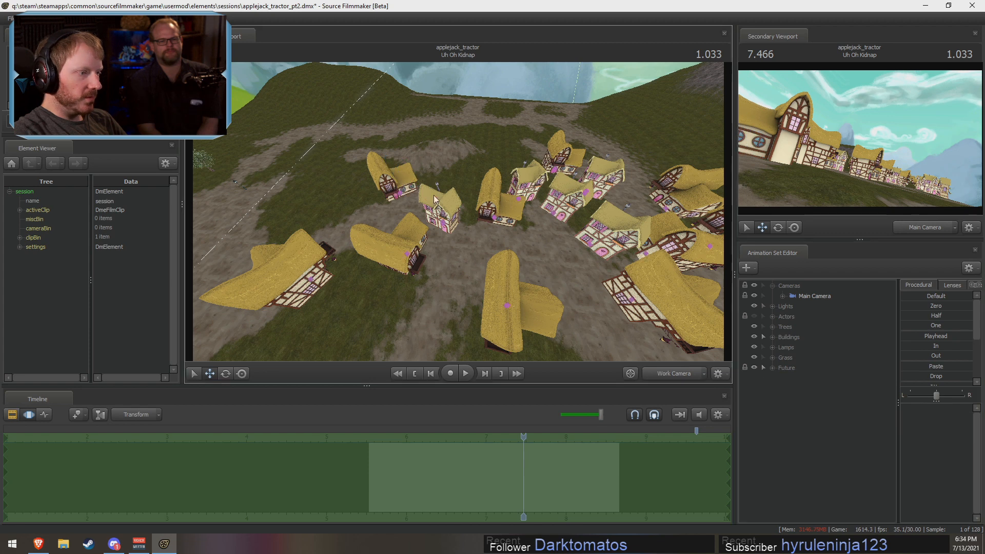
- Copy Building 43 from the Buildings group and paste it as a new animation set
click(773, 337)
scroll(830, 421, down, 8)
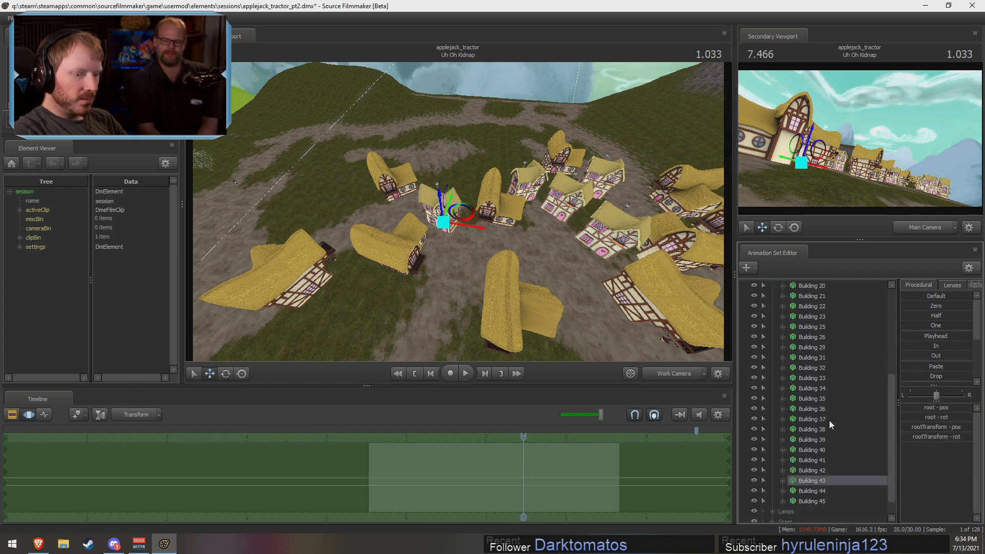
right_click(824, 458)
click(861, 312)
scroll(810, 327, up, 8)
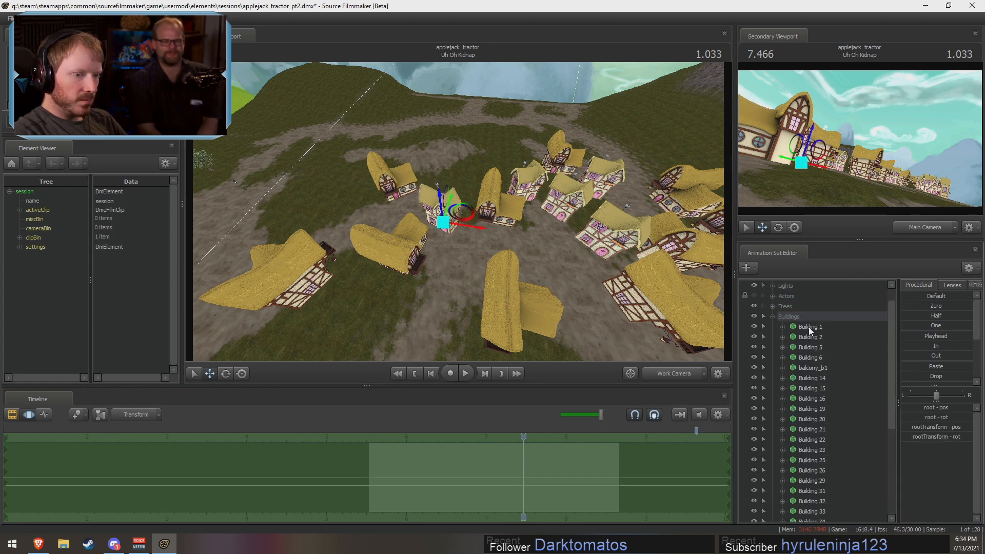
click(773, 338)
right_click(791, 418)
click(820, 469)
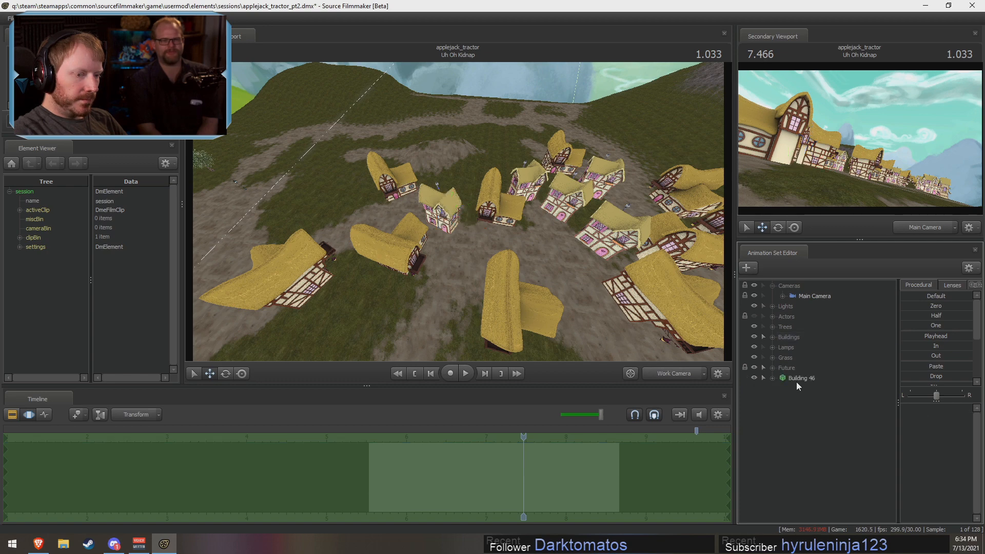
- Move Building 46 from its original spot to behind the curved-roof houses at the far side of the village
key(d)
drag(488, 200, 458, 212)
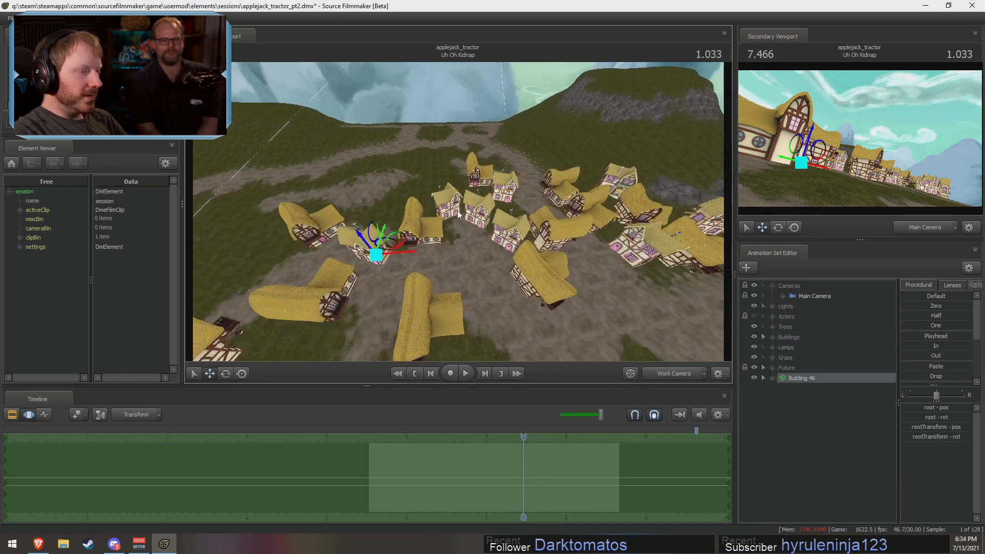
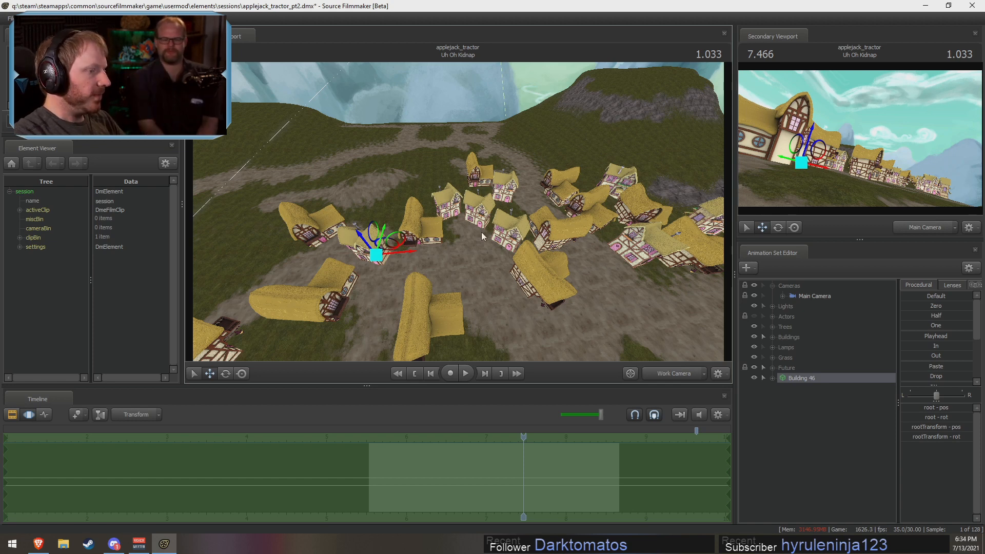
alt+drag(458, 212, 458, 230)
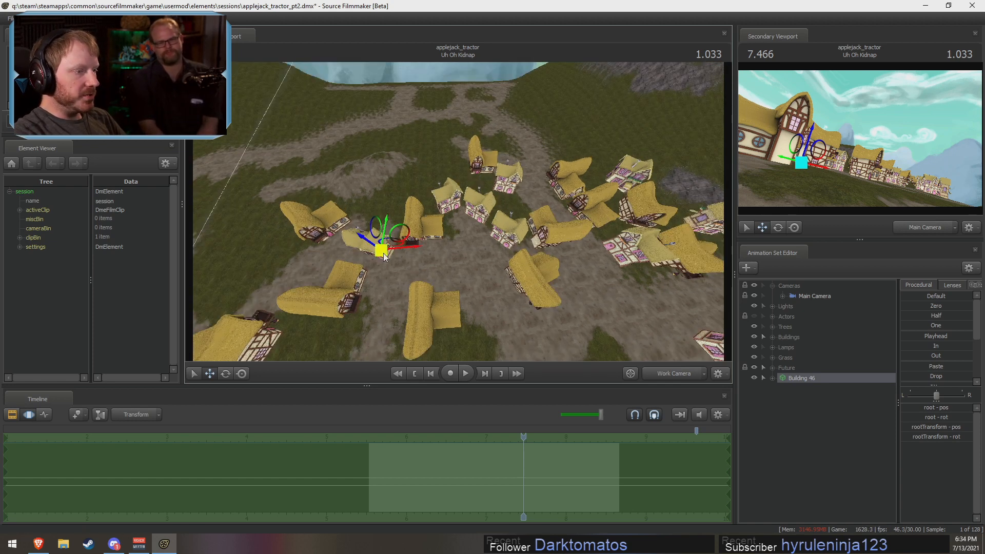
drag(384, 251, 542, 198)
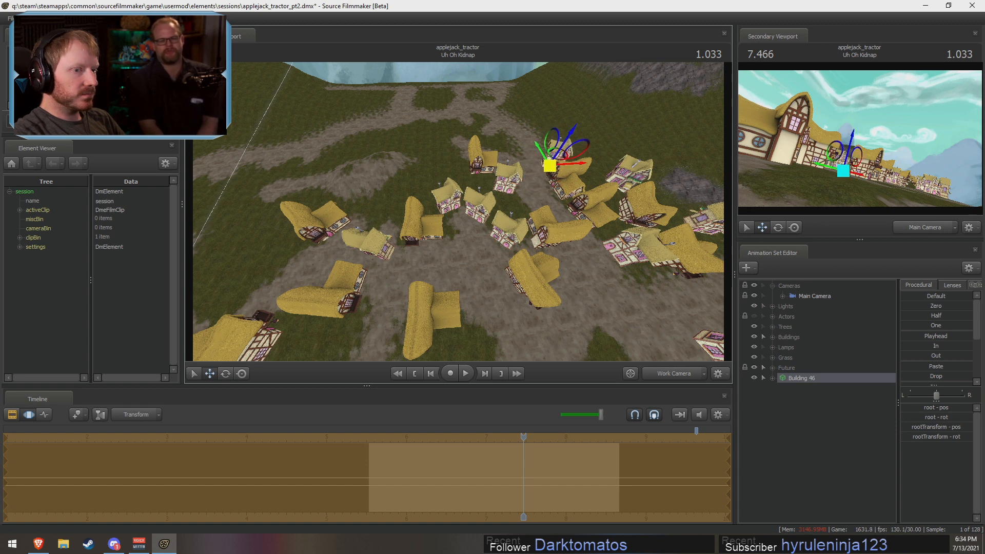
drag(549, 166, 568, 152)
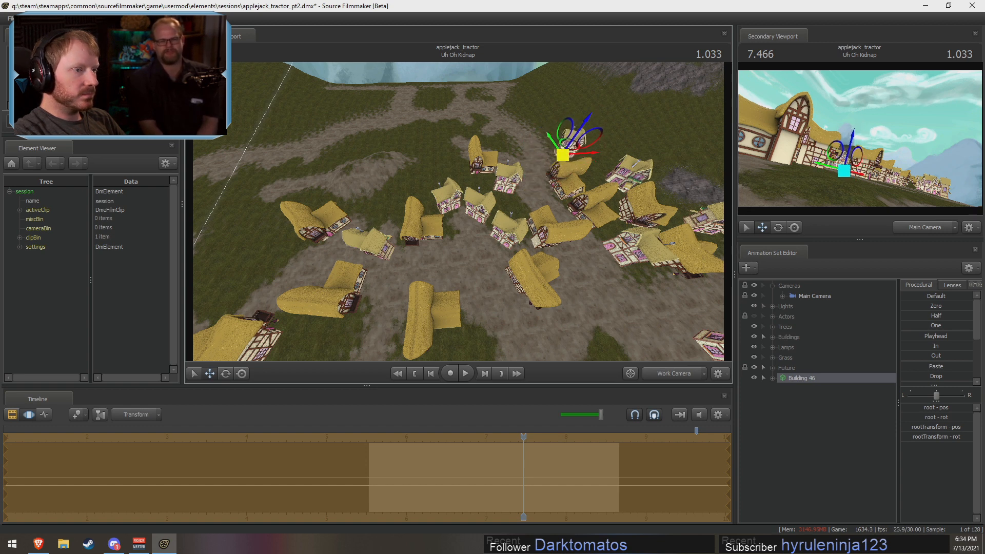
key(e)
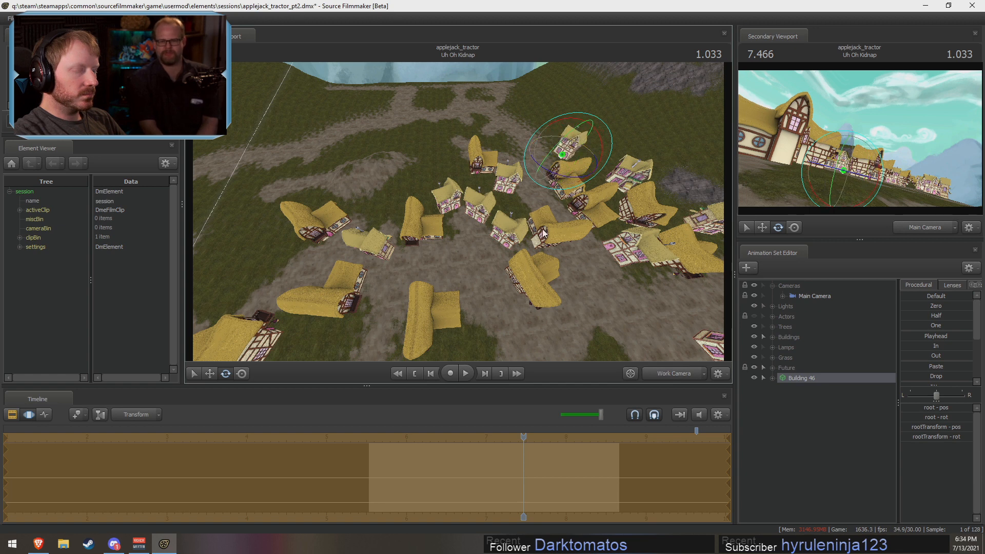
key(F2)
key(F3)
key(w)
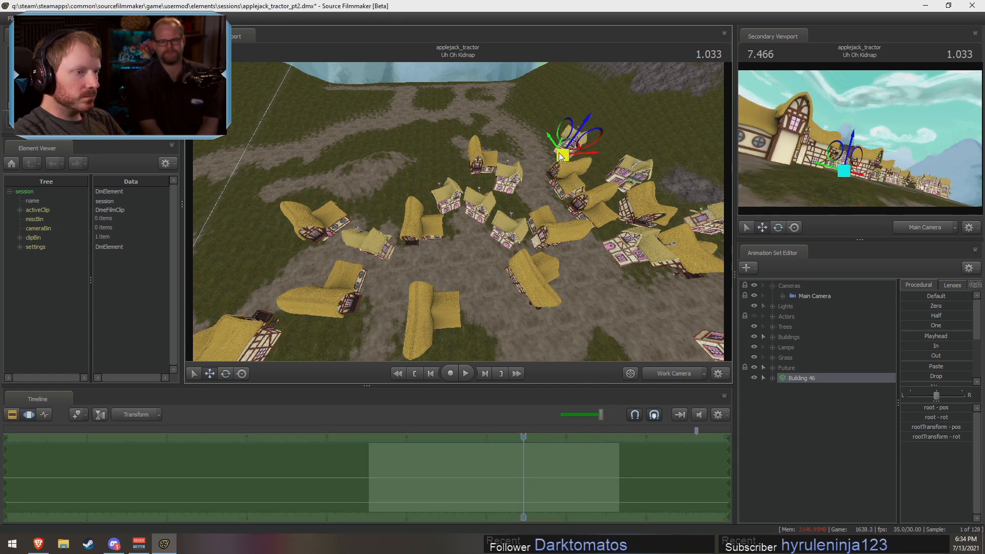
- Nudge Building 46 slightly within the back row and set the playhead to 7.200 in the Uh Oh Kidnap shot
drag(566, 146, 569, 149)
key(F2)
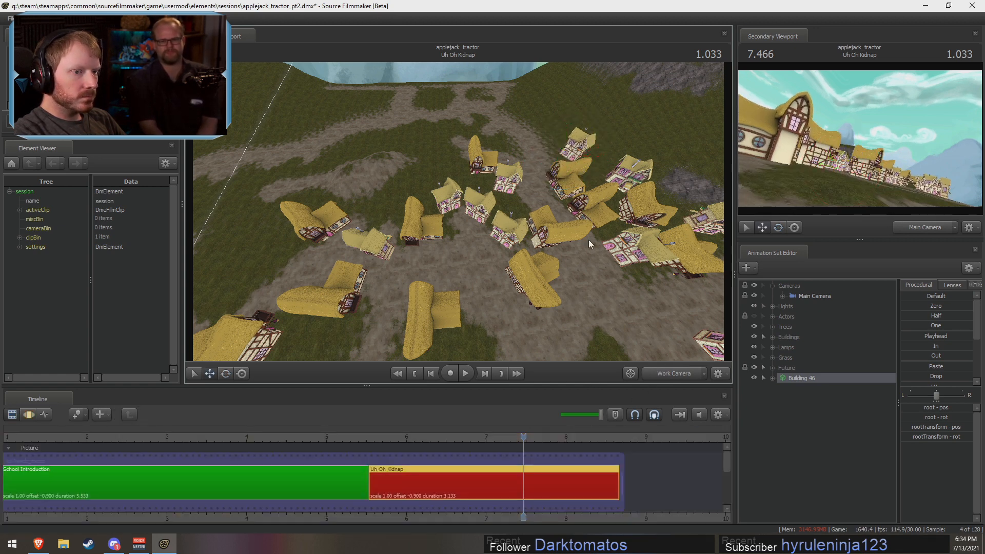
key(F3)
drag(522, 437, 501, 437)
key(F2)
key(F3)
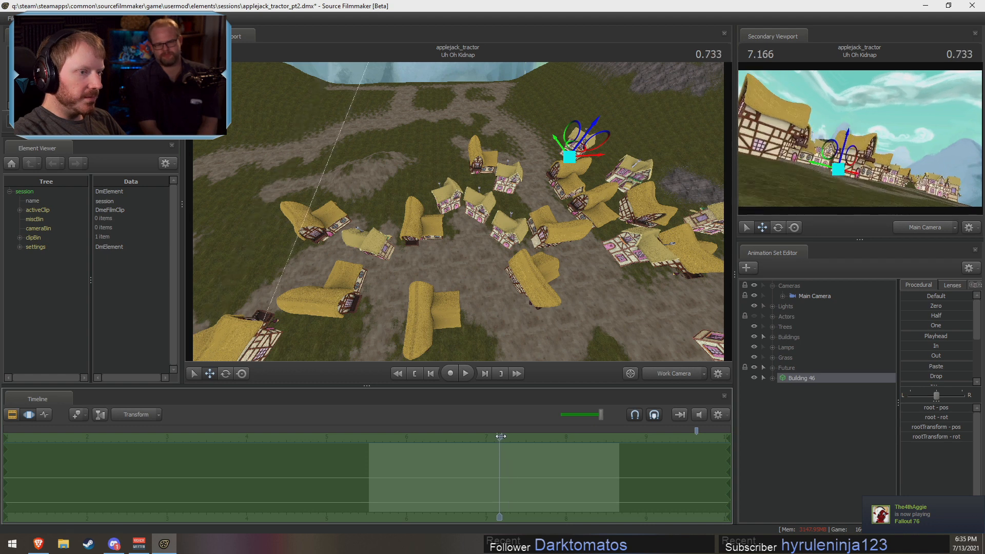
key(F2)
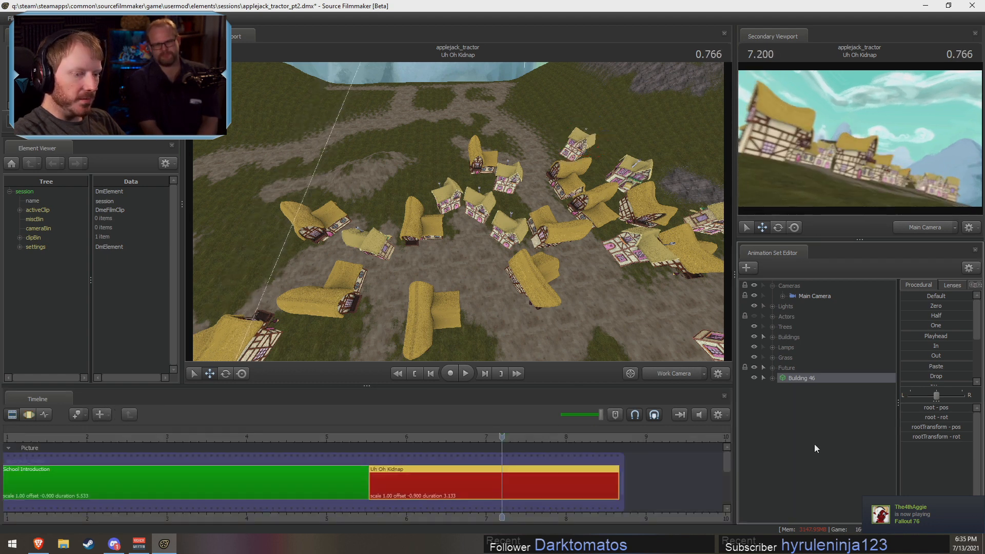
- Paste another copy of the house as Building 47 and place it right against Building 46 behind the village
right_click(814, 444)
click(838, 469)
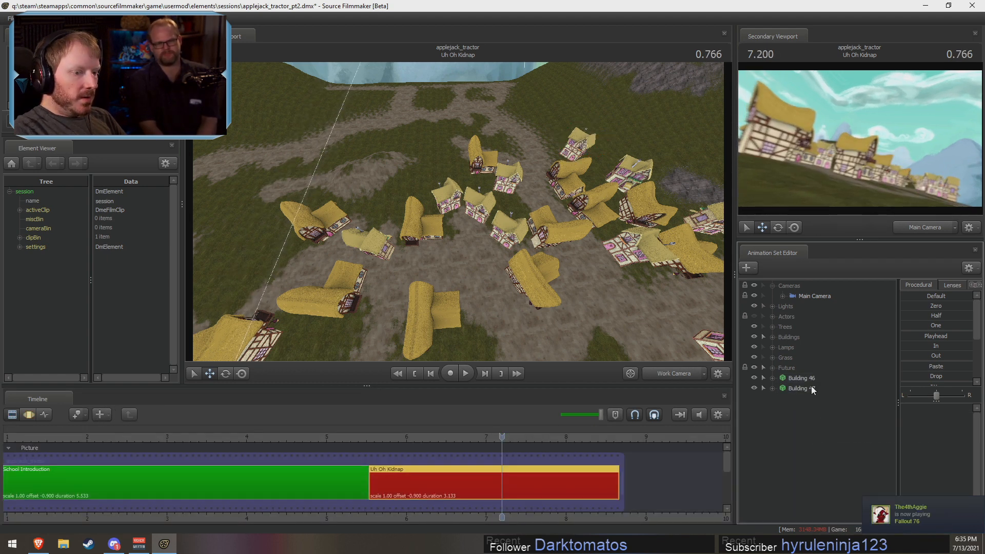
click(810, 388)
drag(398, 248, 578, 124)
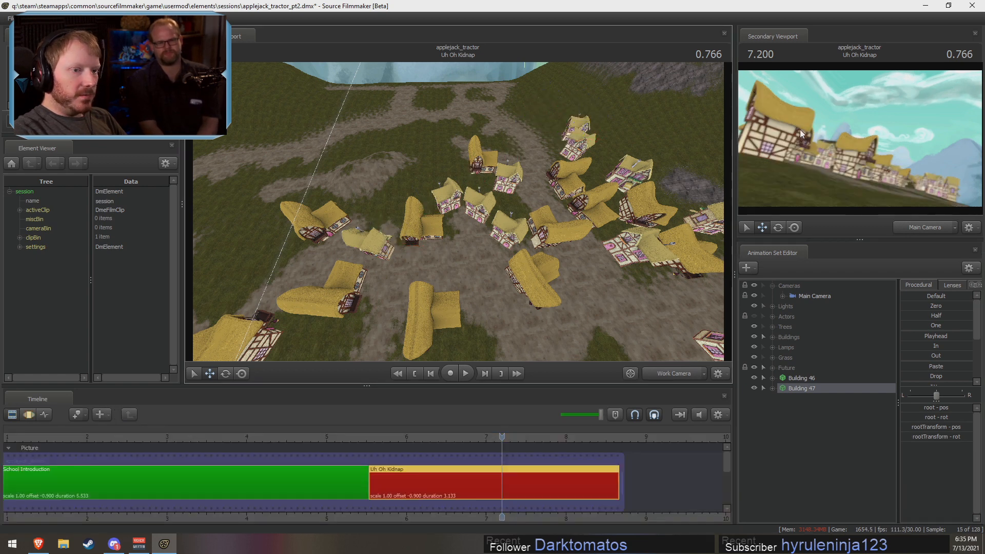
key(ctrl+z)
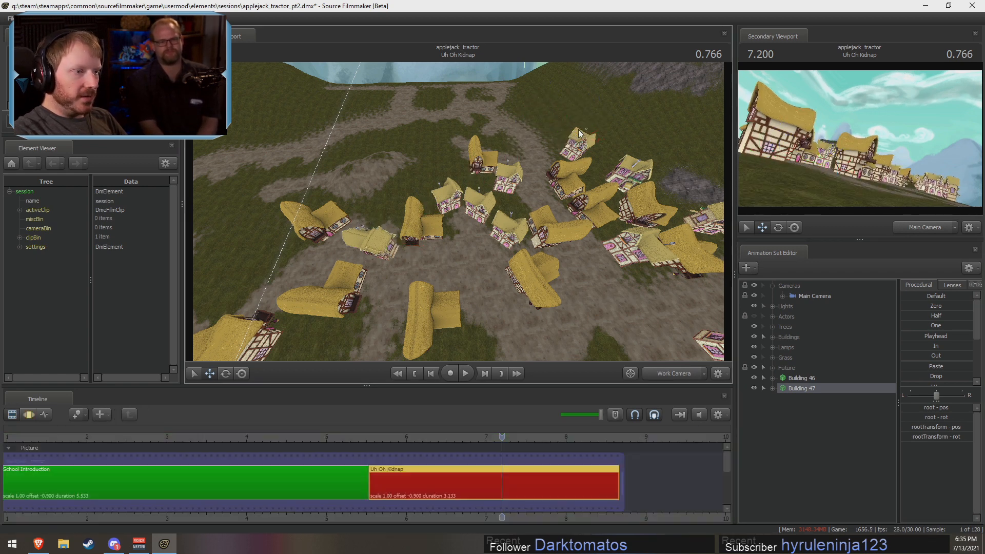
drag(395, 249, 568, 128)
- Play and scrub the Uh Oh Kidnap shot up to 8.600 to check the village background in the main camera
key(space)
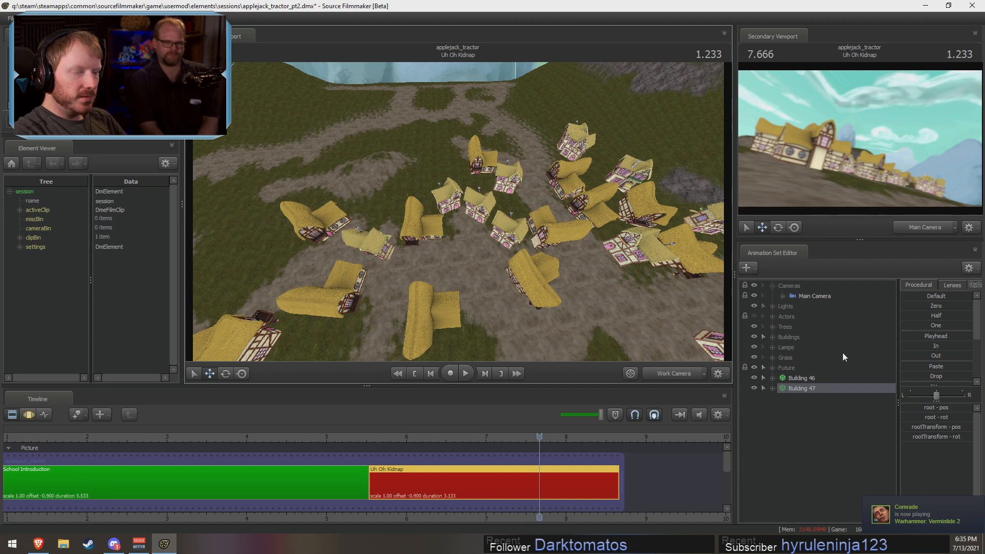
drag(531, 436, 615, 464)
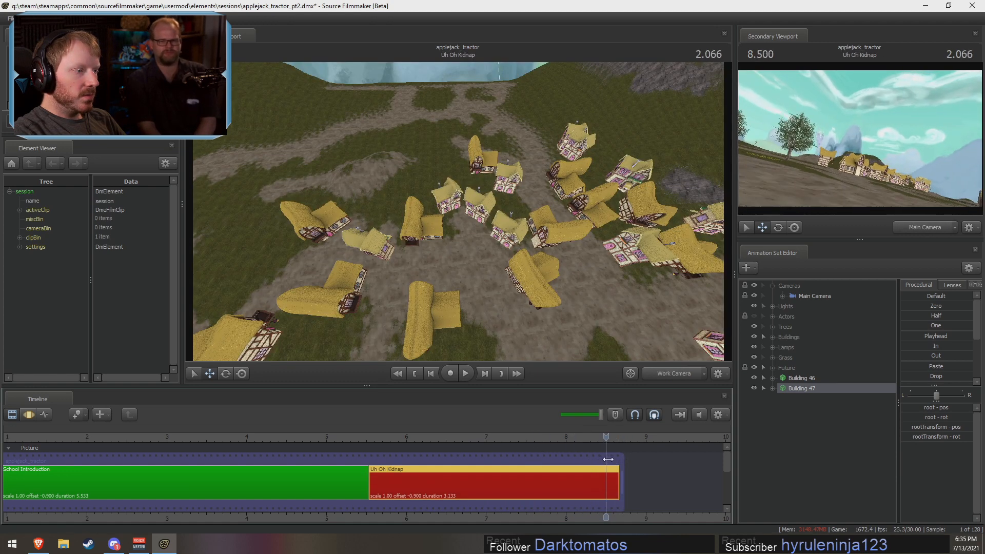
drag(586, 306, 553, 197)
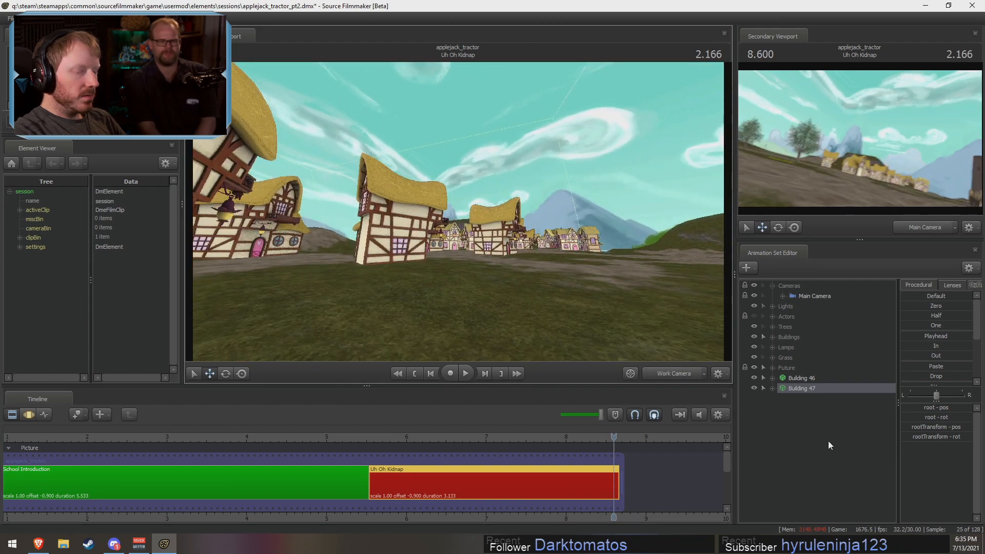
- File Building 46 and Building 47 in the Buildings group and copy all the animation sets in that group
ctrl+click(803, 380)
drag(802, 384, 789, 314)
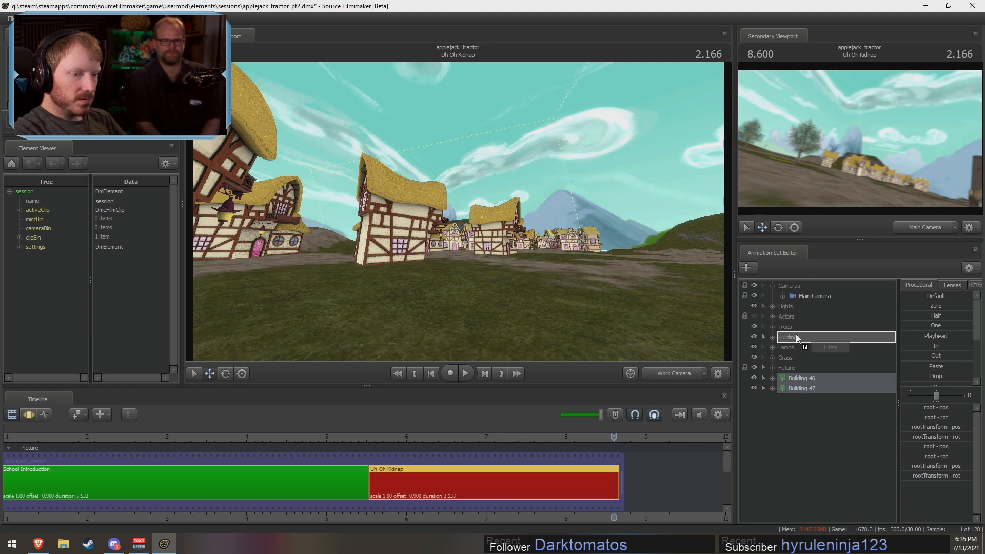
click(773, 338)
click(791, 338)
right_click(817, 367)
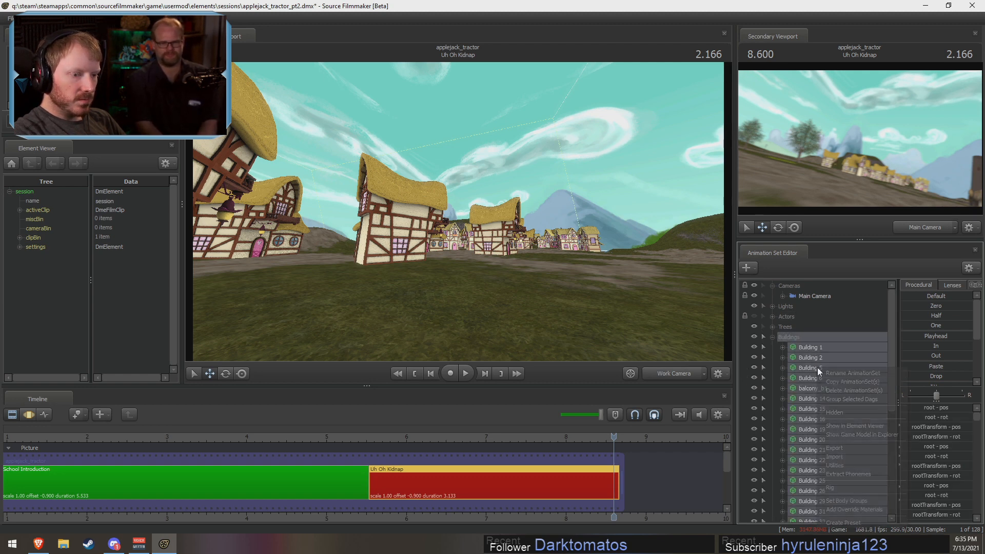
click(842, 384)
- Paste the copied buildings and select the whole pasted set through Building 79
click(773, 339)
right_click(786, 420)
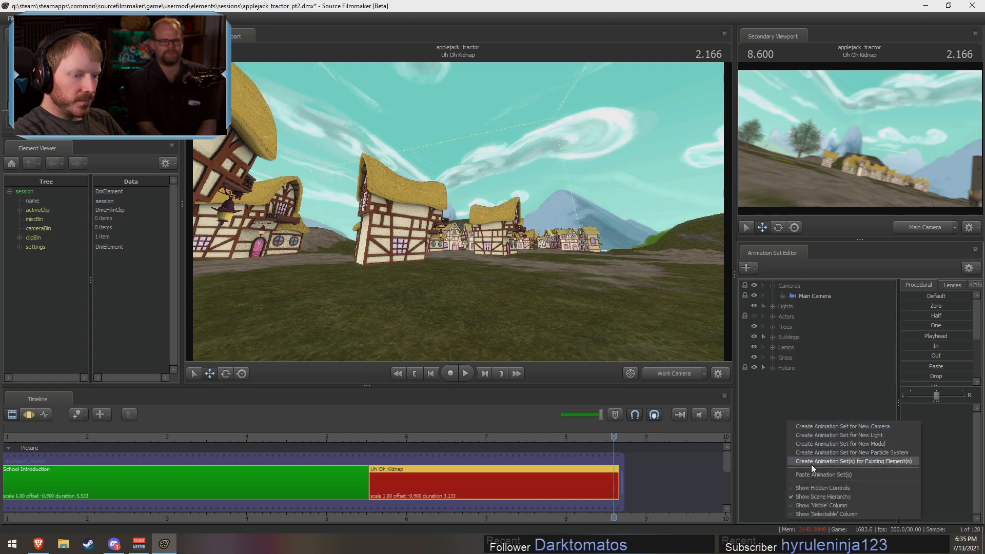
click(812, 473)
click(806, 378)
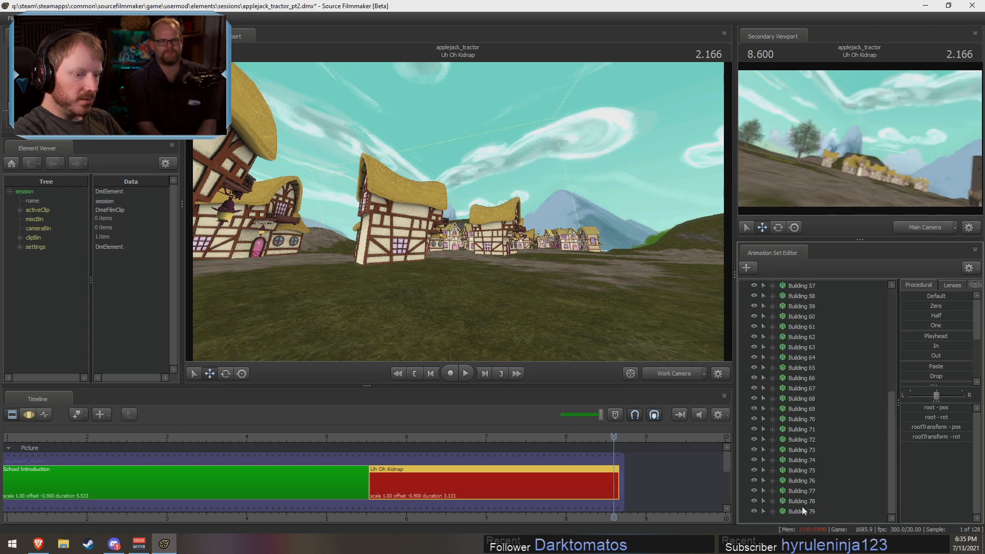
shift+click(801, 511)
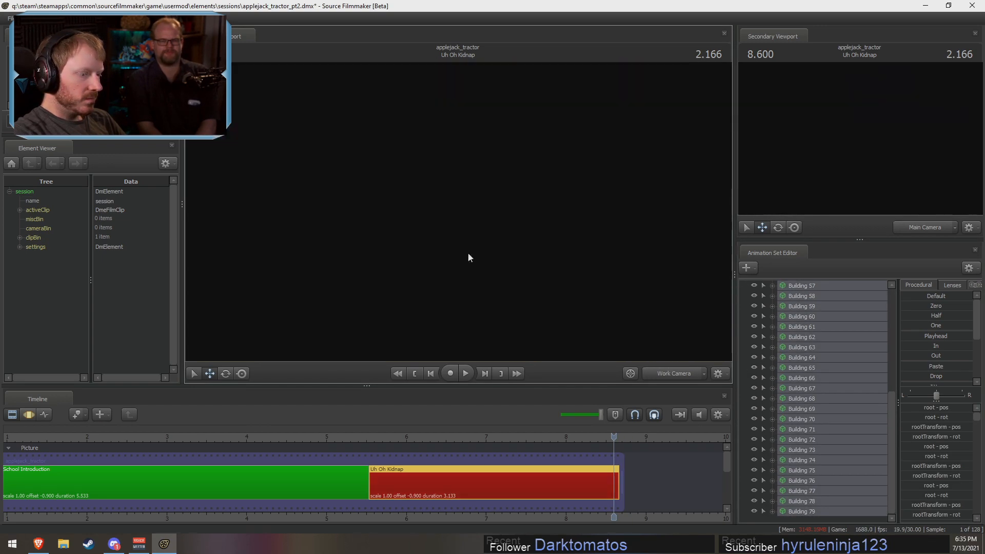
- Scrub the Uh Oh Kidnap shot from 5.633 to 8.633 to judge where the background needs more buildings
click(377, 436)
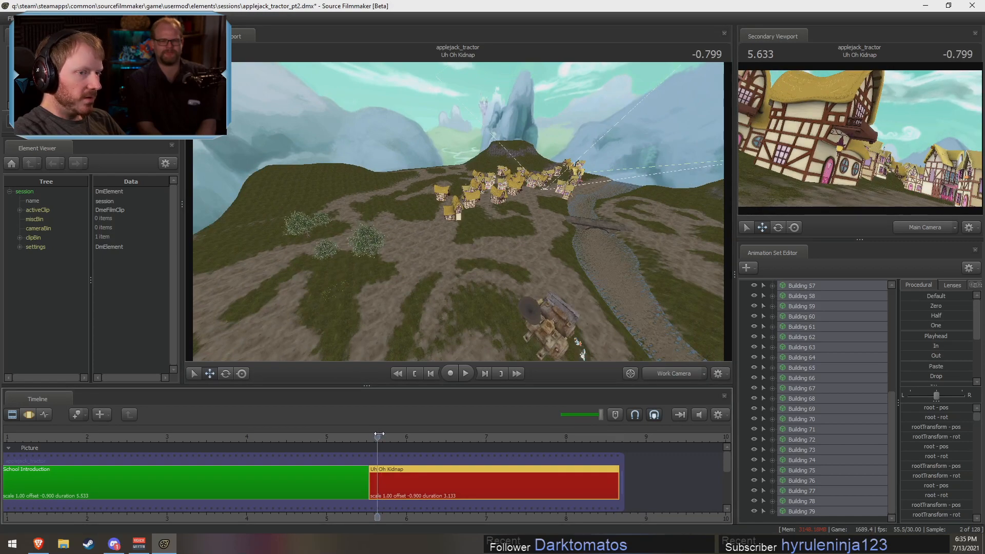
drag(380, 434, 617, 456)
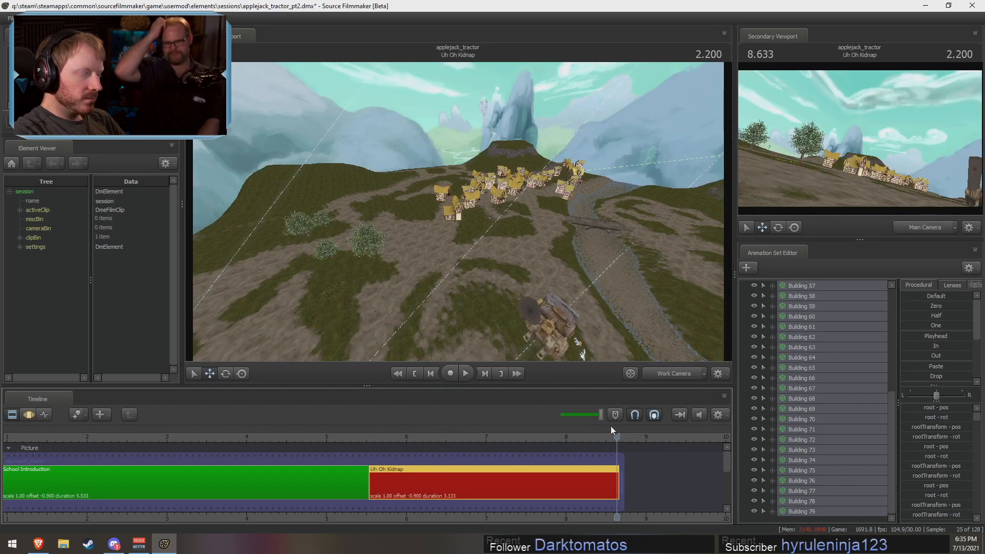
mouse_move(555, 218)
mouse_down()
mouse_move(461, 211)
mouse_move(554, 217)
mouse_up()
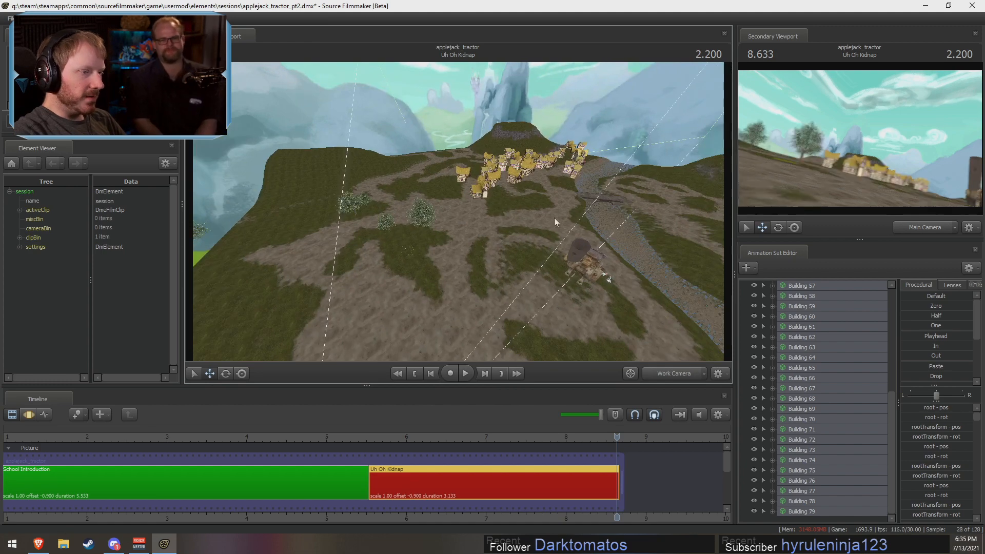
- Move and rotate the pasted buildings as one block onto the open ground before the original village, and check them at 8.533
key(F3)
drag(575, 167, 521, 208)
key(e)
key(w)
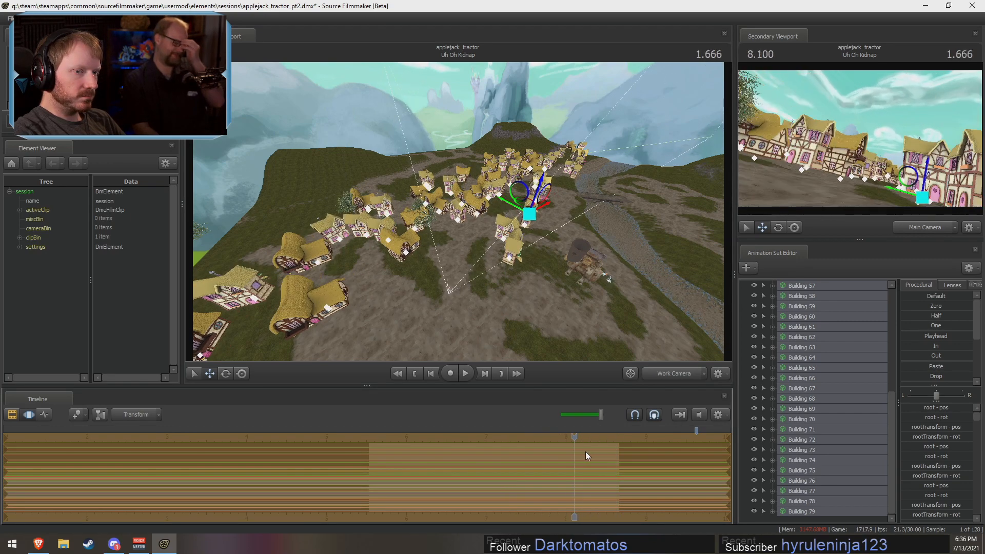
drag(586, 452, 607, 455)
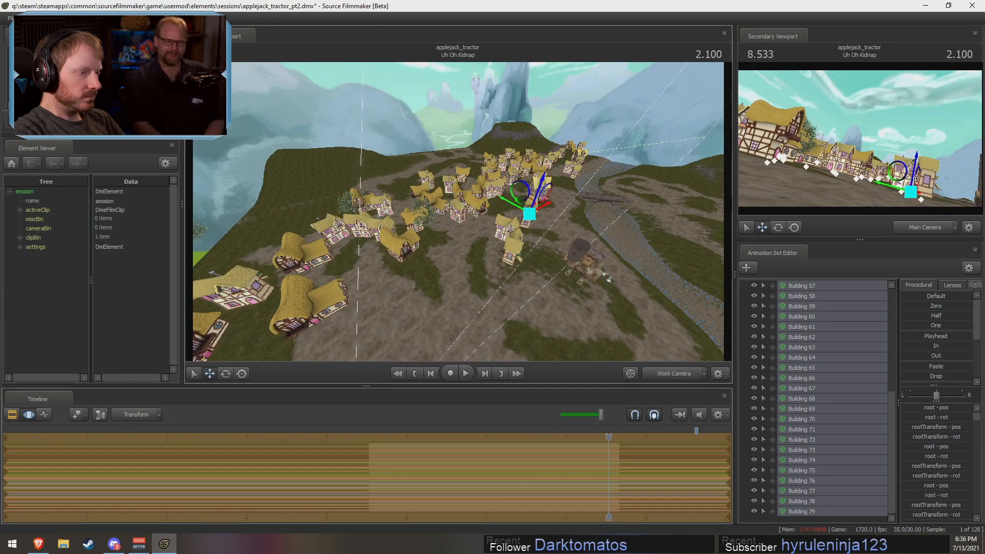
mouse_move(459, 214)
mouse_down()
mouse_move(447, 218)
mouse_move(456, 203)
mouse_move(459, 214)
mouse_up()
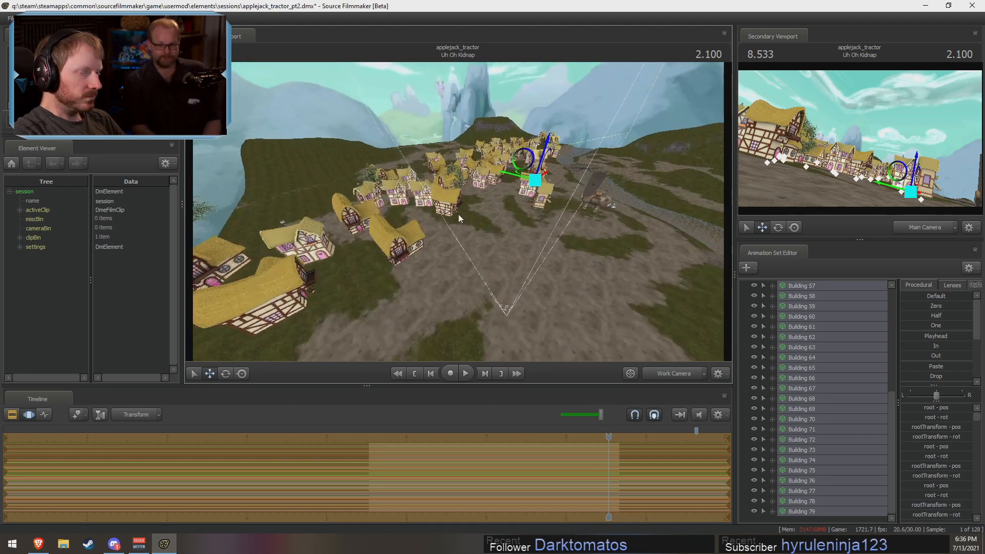
- Rotate and shift the pasted building block along the village ground, and check its placement at 6.866
drag(548, 197, 562, 206)
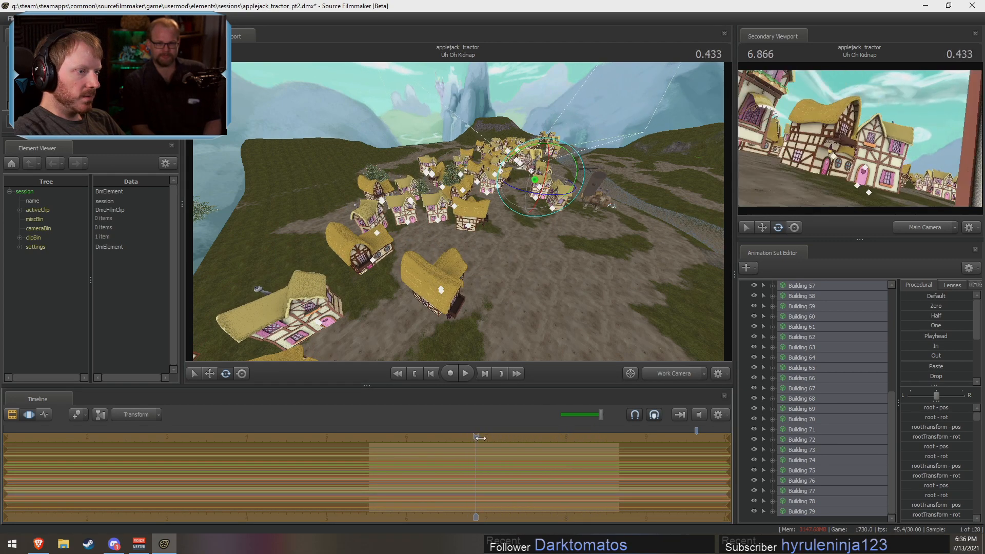
drag(476, 397, 473, 391)
drag(472, 287, 458, 214)
key(Escape)
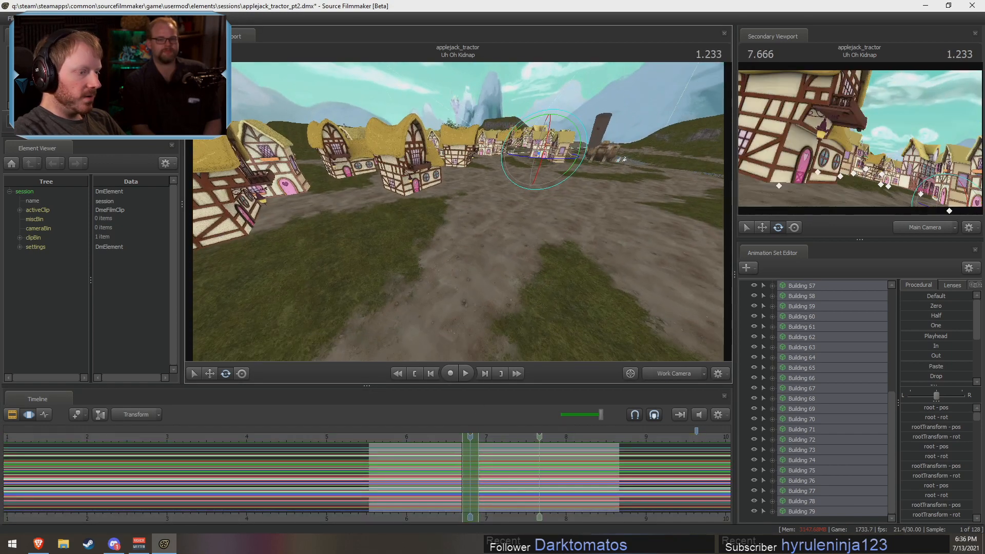
- Scrub the Uh Oh Kidnap shot back to 6.8 and extend the time selection over the whole timeline
key(F2)
key(F3)
drag(553, 437, 519, 438)
key(F2)
key(F3)
click(601, 490)
key(ctrl+a)
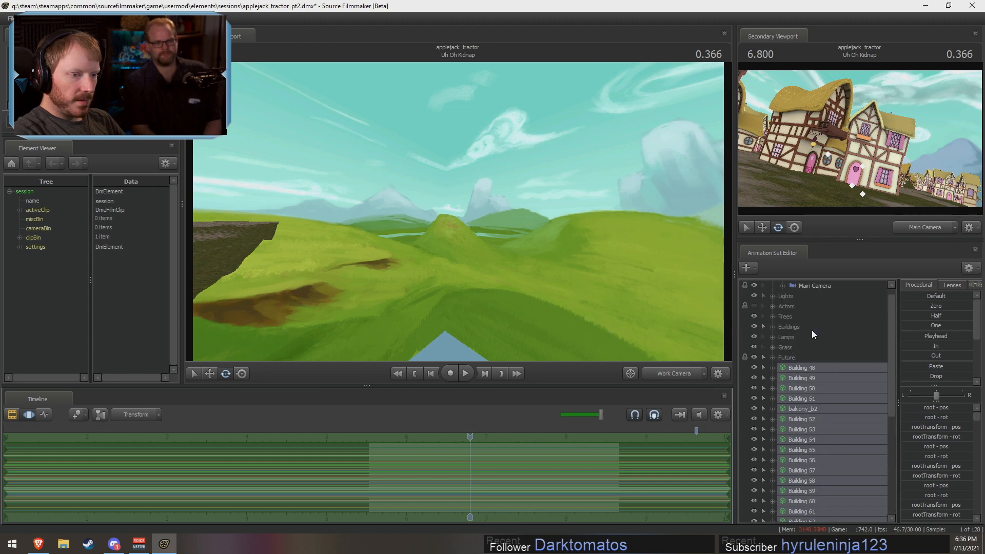
- Make the Buildings group unselectable and move Building 49, Buildings 51 to 53 and balcony_b2 out of the main camera's foreground, toward the river
click(765, 336)
click(670, 376)
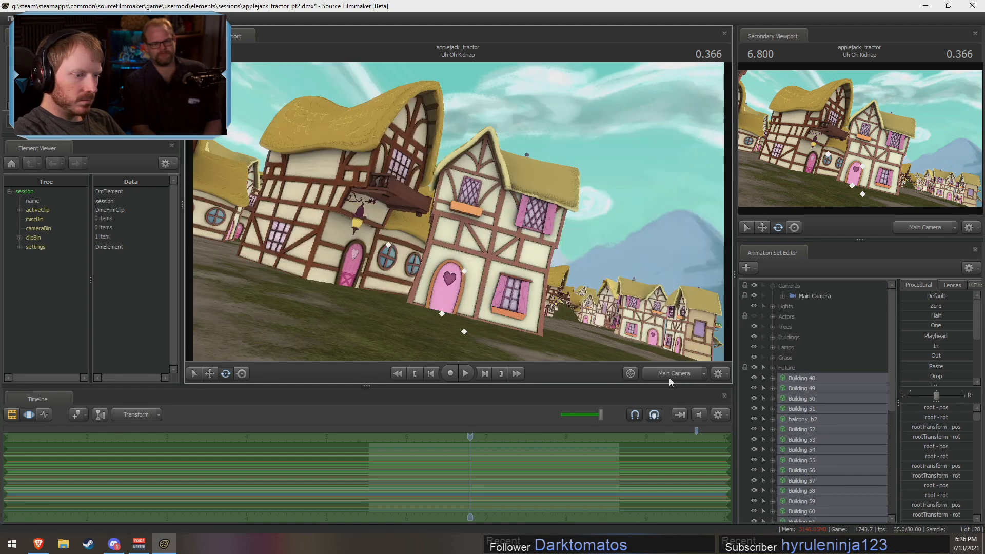
drag(606, 287, 626, 356)
key(s)
drag(458, 277, 459, 216)
key(ctrl)
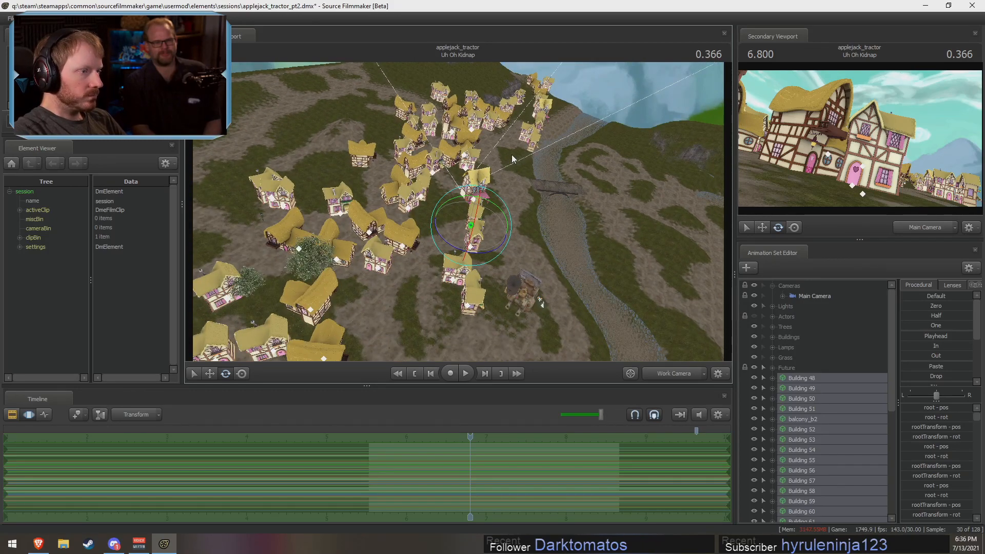
ctrl+drag(517, 110, 445, 164)
ctrl+drag(505, 199, 504, 178)
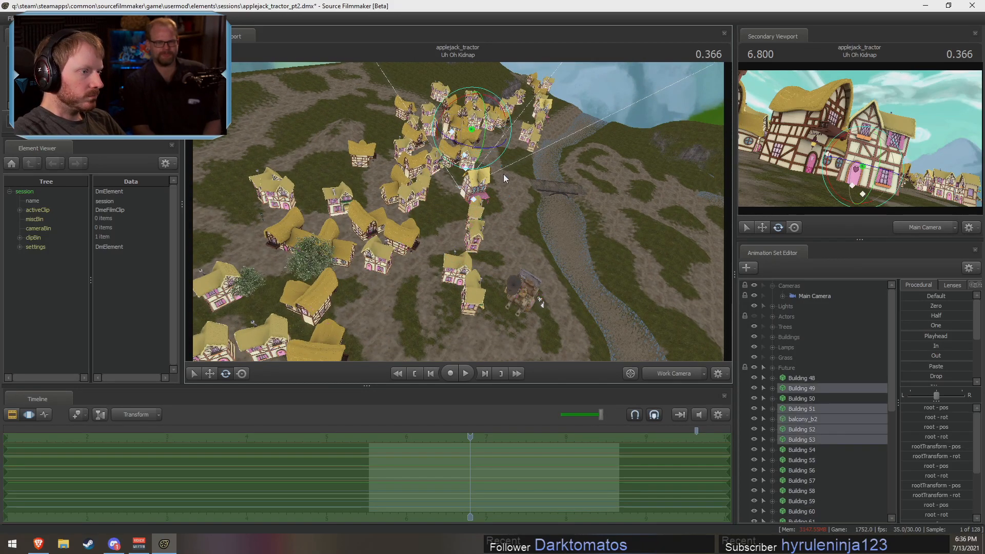
key(w)
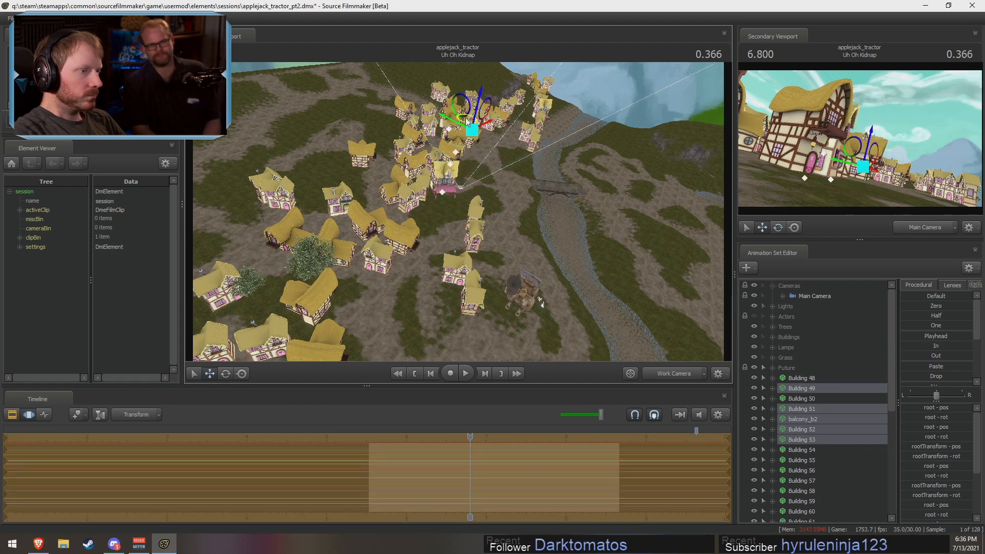
drag(470, 126, 467, 237)
- Move balcony_b2 and Building 53 individually onto the grassy slope beside the river
click(509, 166)
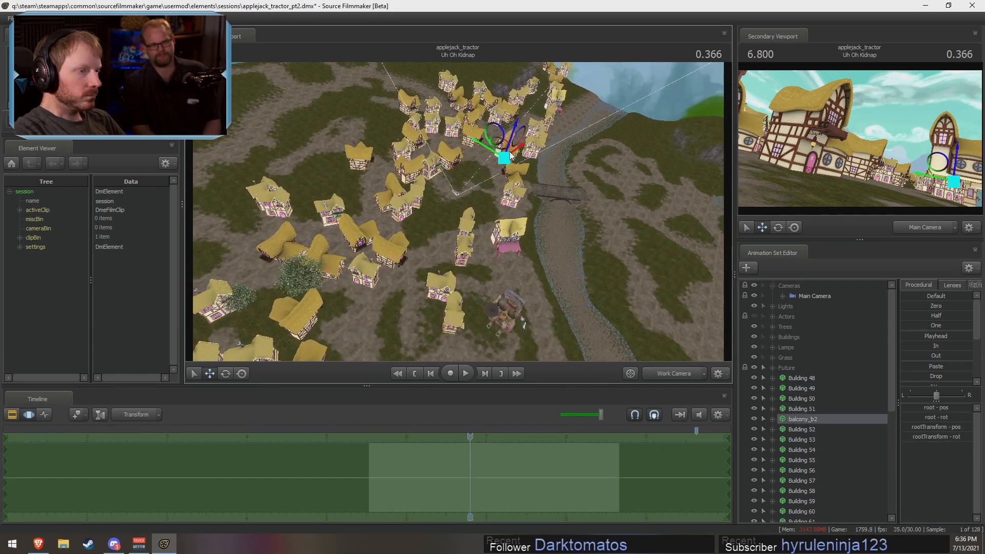
drag(509, 154, 446, 177)
key(w)
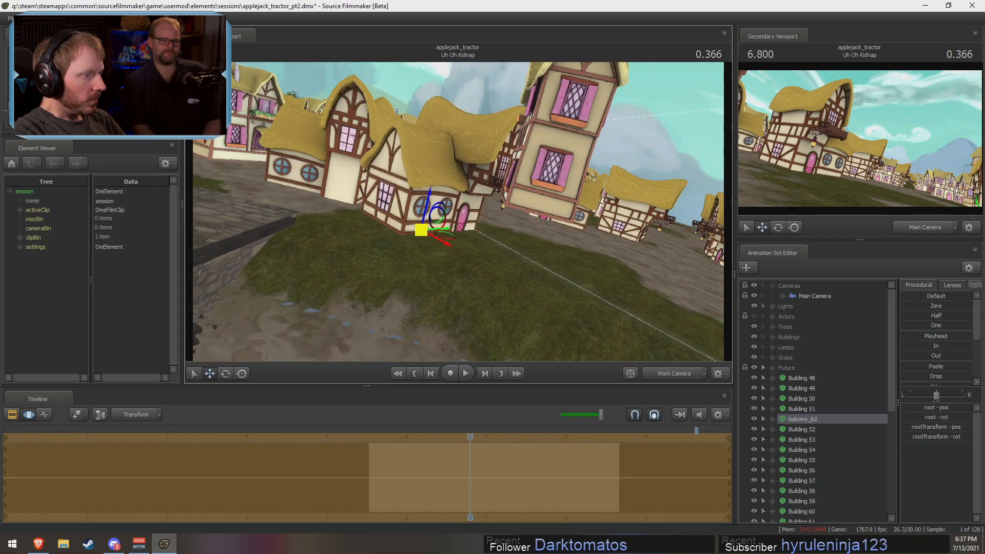
click(511, 254)
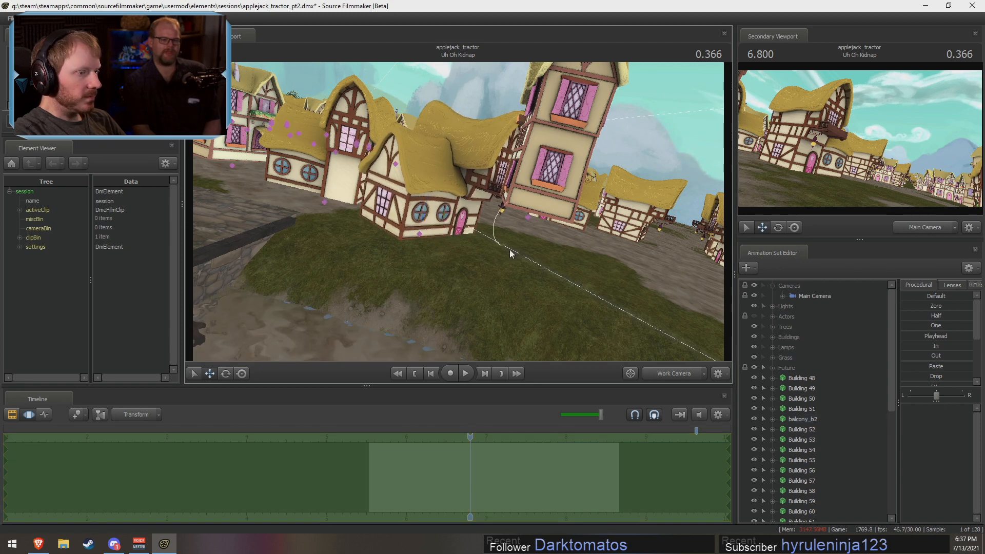
drag(534, 217, 536, 220)
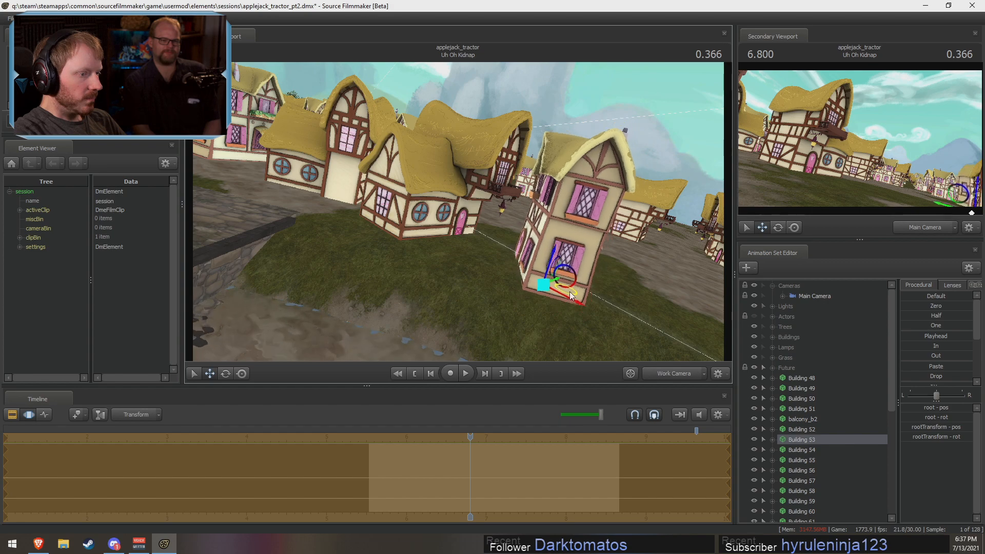
drag(540, 277, 454, 192)
key(r)
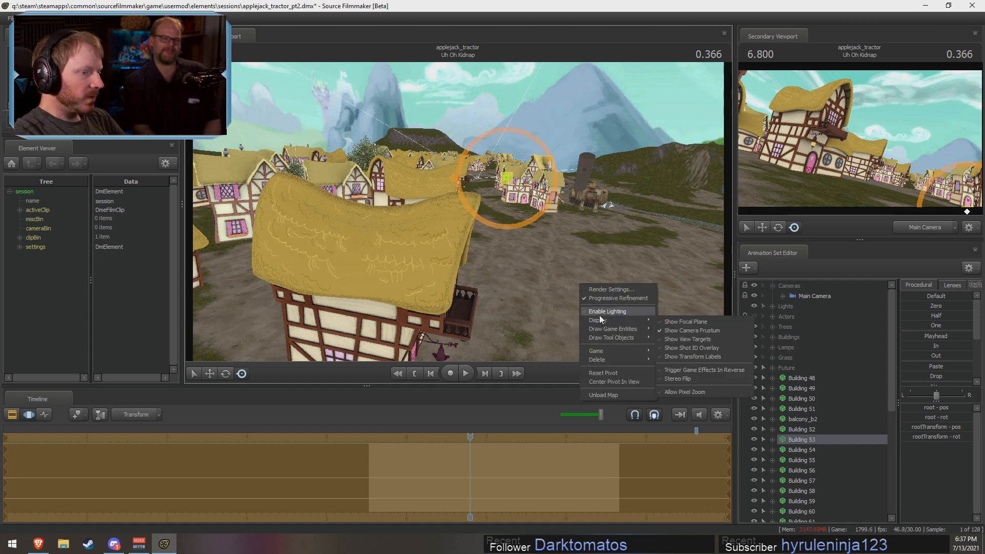
- Toggle the viewport's lighting to compare how the pasted buildings are shaded
click(599, 314)
right_click(525, 270)
click(549, 297)
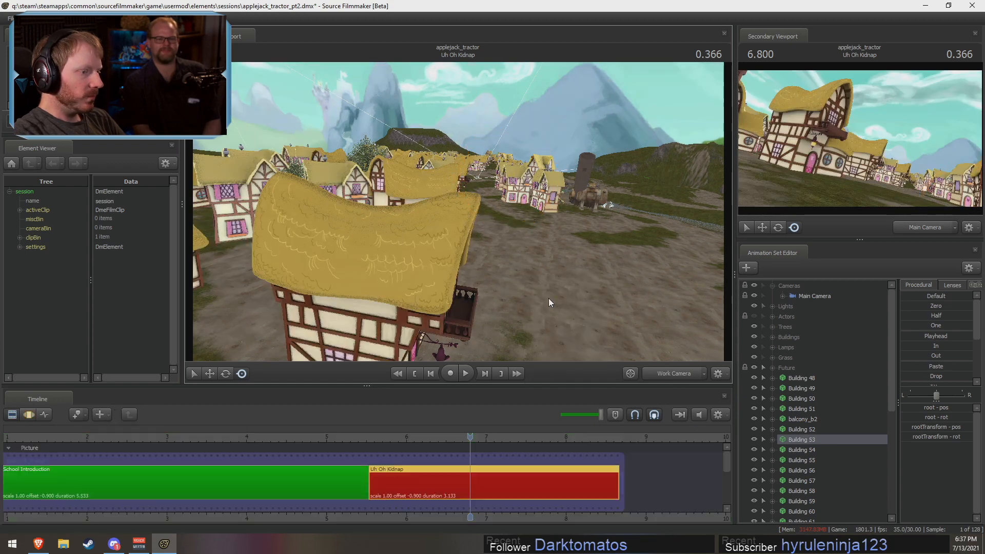
key(F3)
- Advance the shot to 7.2 and lower the floating Building 50 onto the ground
drag(519, 307, 477, 290)
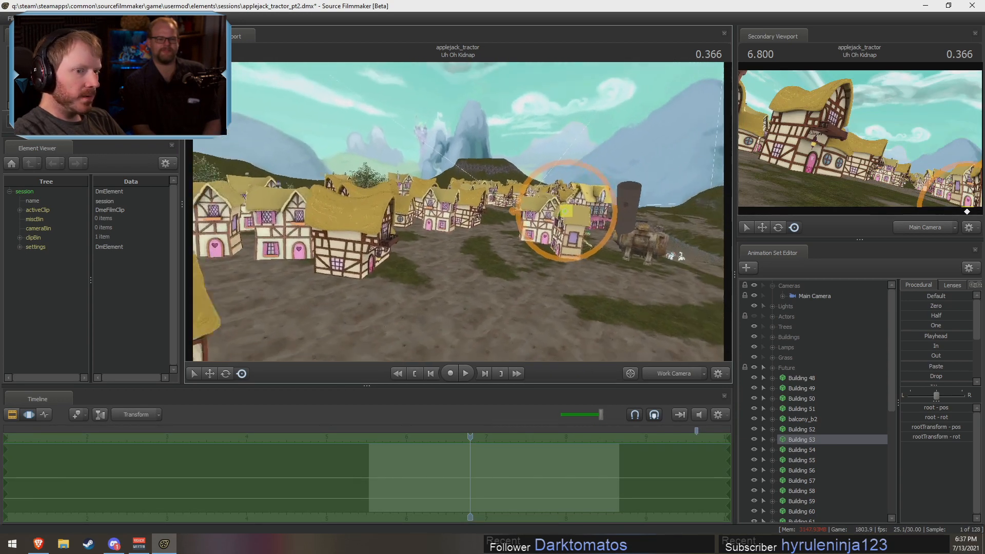
key(space)
key(space)
drag(425, 212, 481, 187)
key(w)
key(w)
key(s)
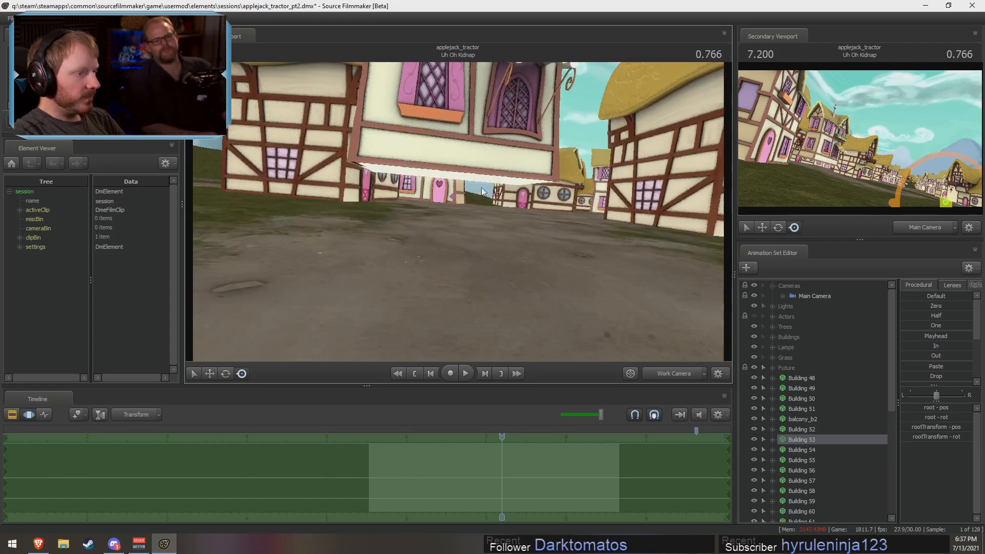
click(461, 183)
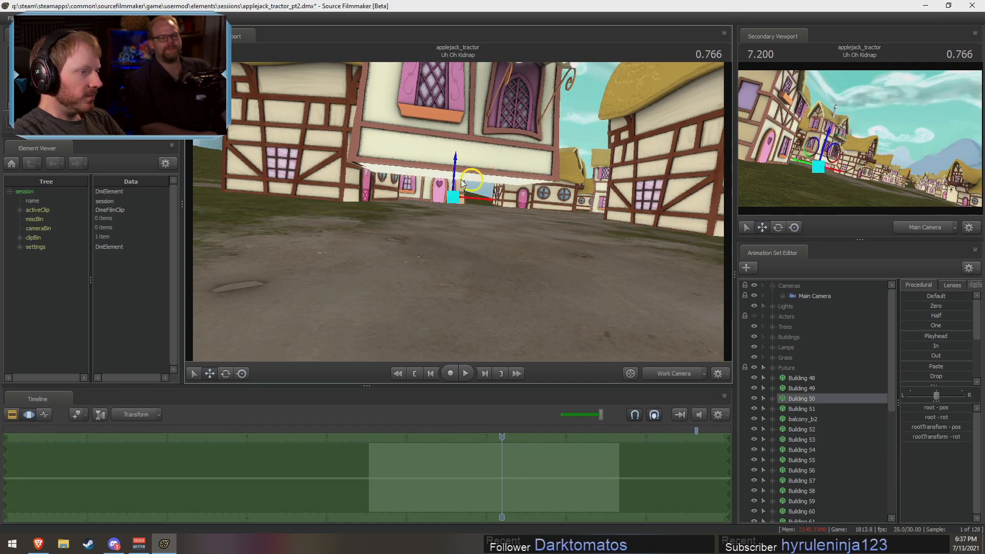
drag(455, 163, 454, 200)
- Play the shot on to 8.0 and fly among the pasted buildings to inspect how they stand on the ground
key(space)
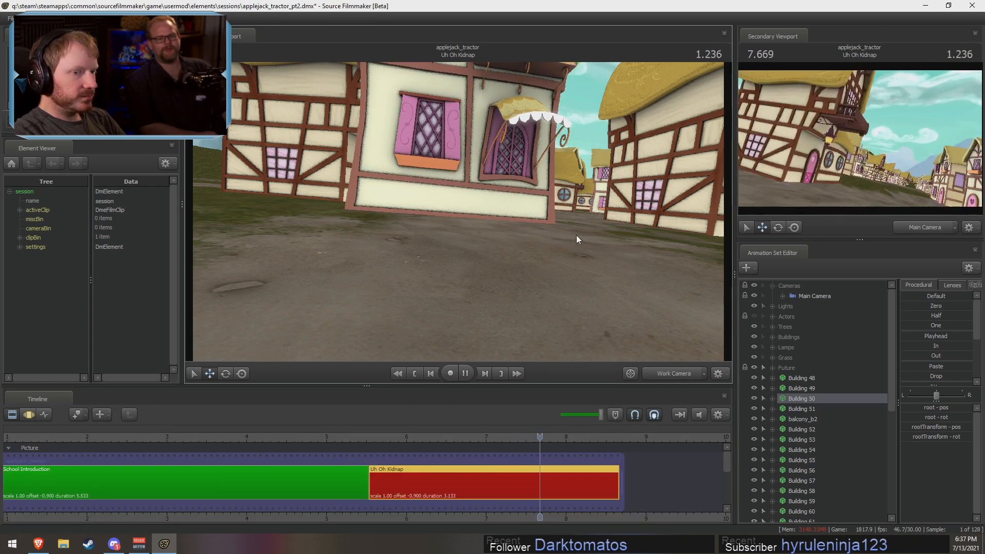
key(s)
drag(629, 226, 527, 205)
key(w)
key(s)
key(s)
key(w)
key(w)
key(w)
key(F3)
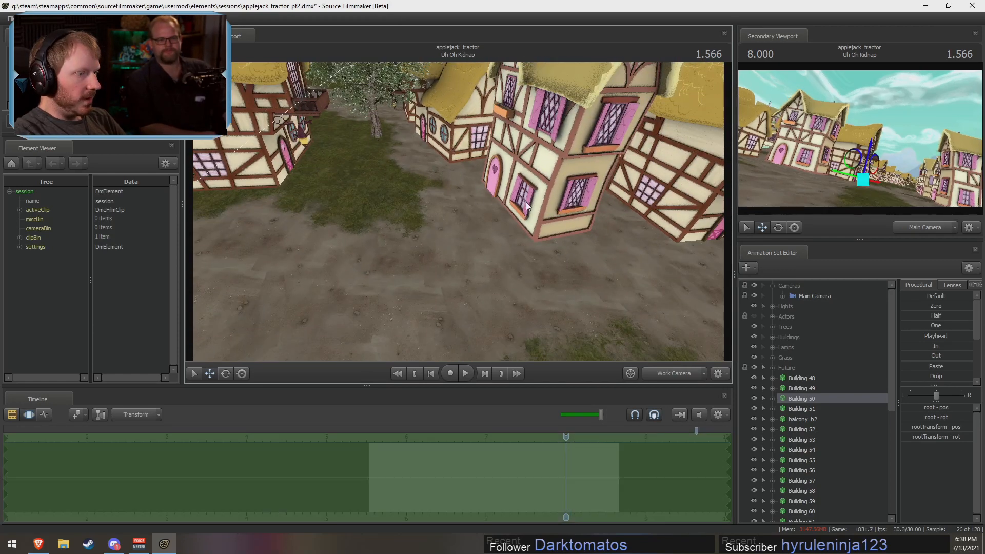
- Reposition Building 59 on the dirt ground beside the neighbouring houses at 8.0
drag(530, 239, 386, 194)
alt+drag(387, 194, 420, 221)
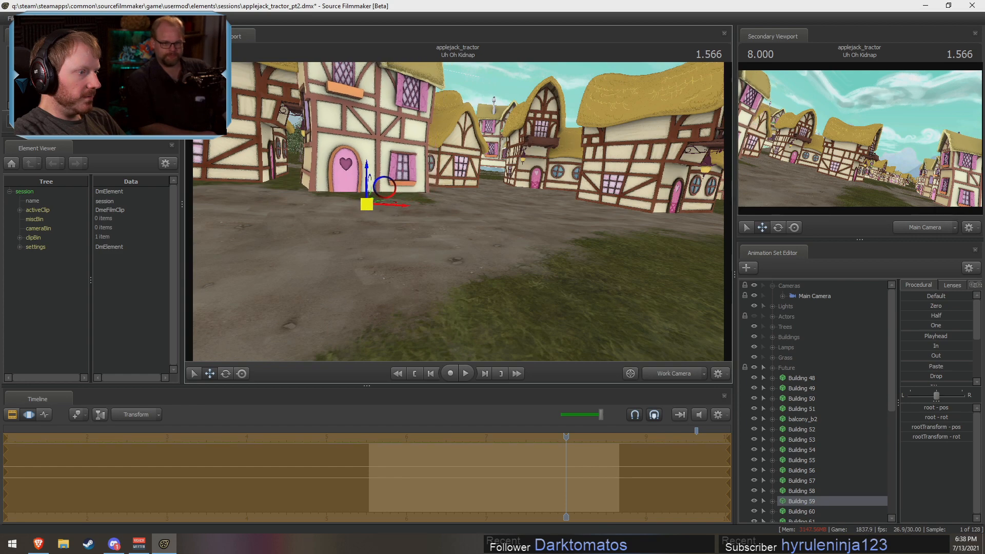
drag(367, 205, 369, 204)
drag(410, 231, 534, 231)
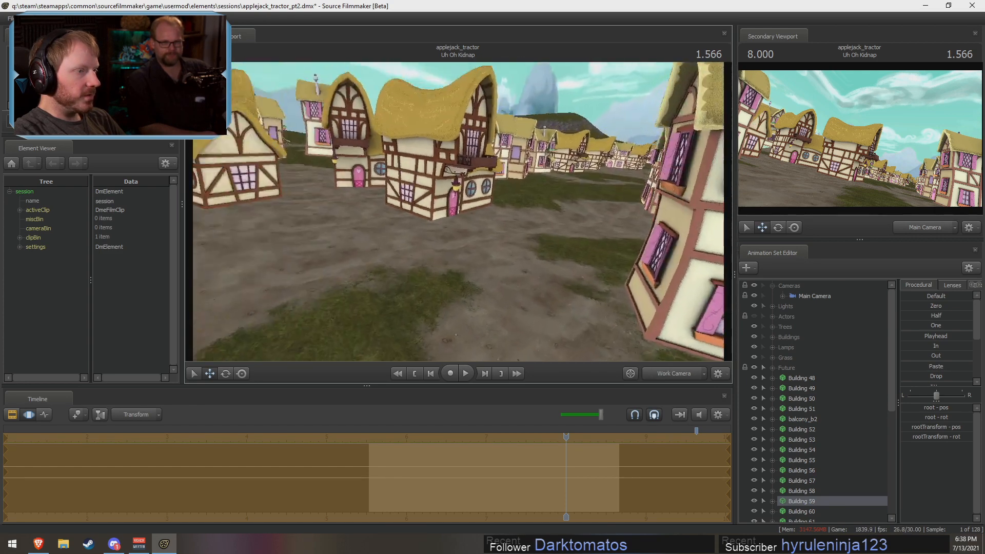
drag(452, 231, 452, 260)
- Move Building 56 and then Building 57 sideways to the edge of the open dirt ground
key(F2)
key(F3)
mouse_move(456, 199)
ctrl+mouse_down()
mouse_move(419, 235)
mouse_move(444, 220)
mouse_move(424, 129)
ctrl+mouse_up()
drag(502, 165, 290, 149)
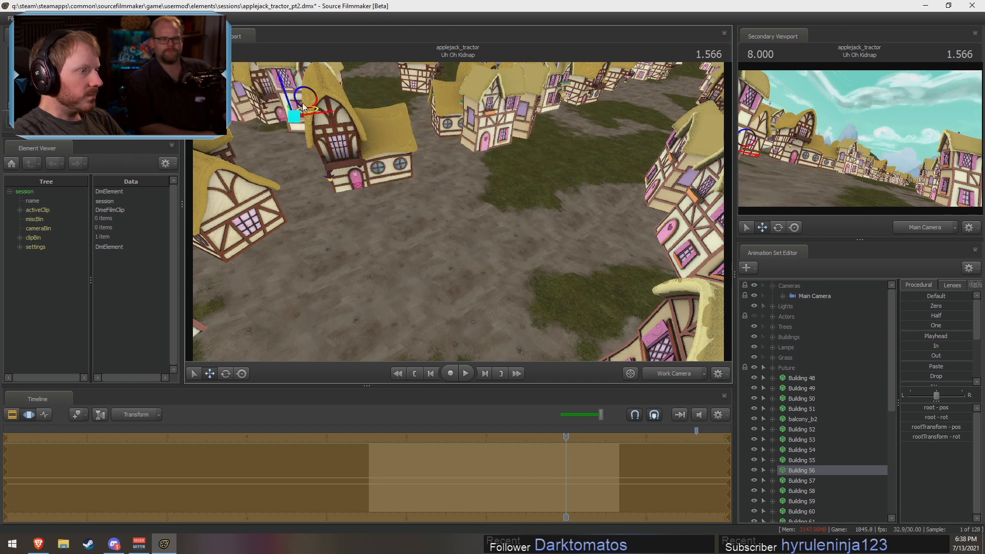
click(363, 175)
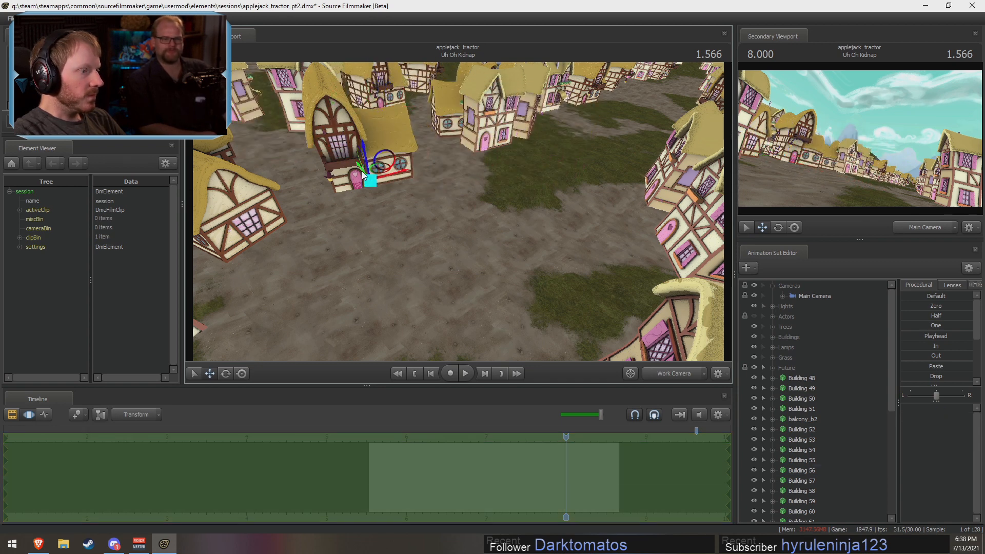
drag(380, 207, 332, 164)
key(F2)
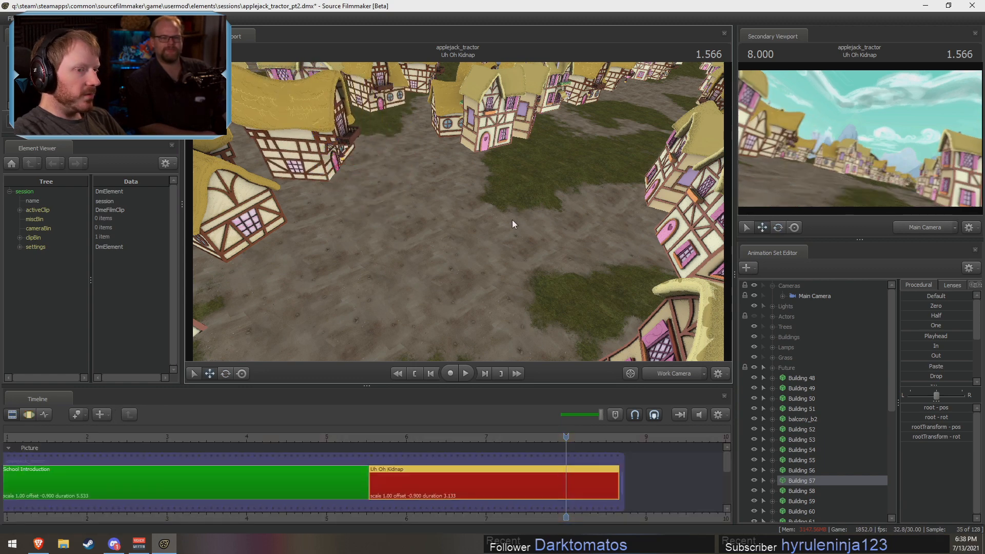
- Copy the Building 52 animation set
drag(512, 213, 477, 165)
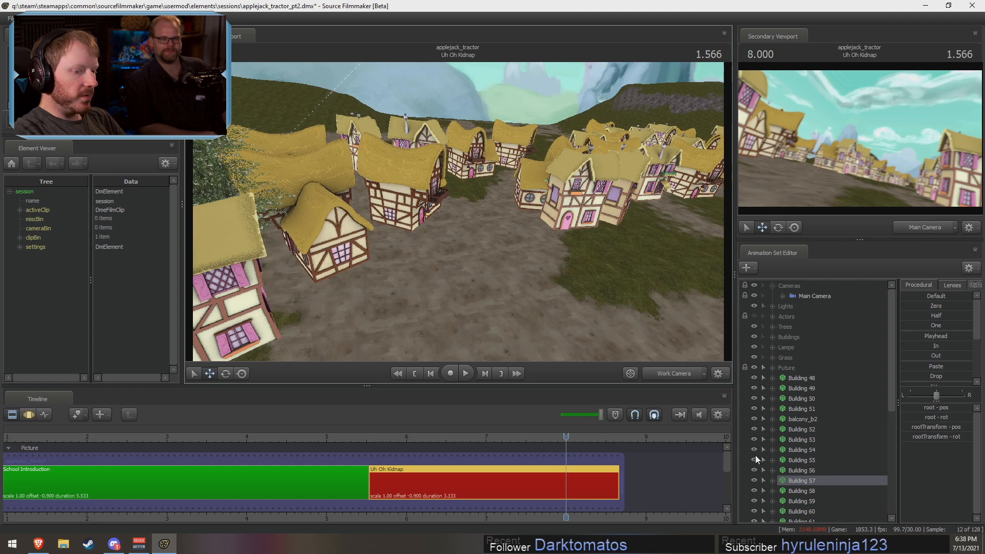
click(804, 430)
right_click(806, 431)
click(829, 304)
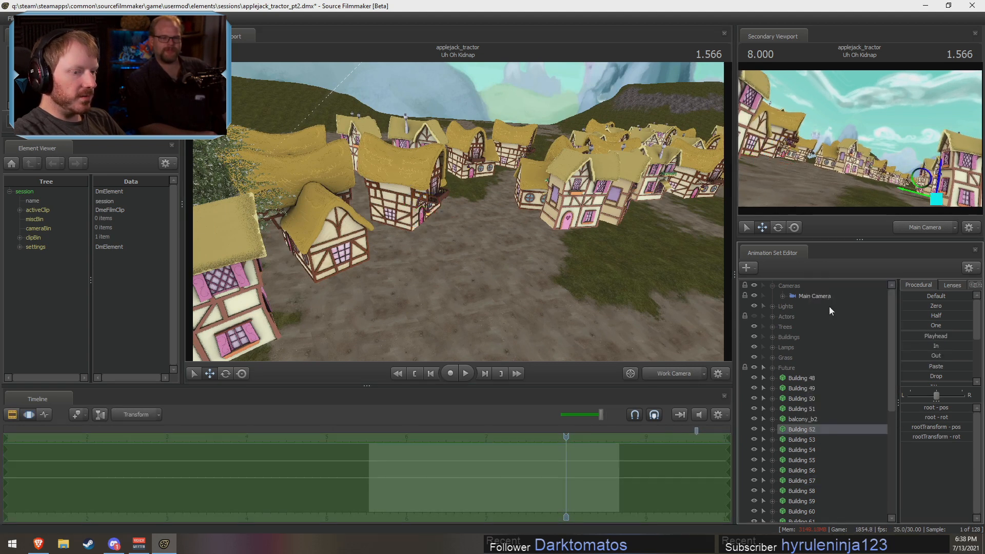
- File all the sets from Building 48 through Building 79 in the Buildings group, and paste the copied building
click(816, 385)
click(814, 381)
scroll(790, 452, down, 7)
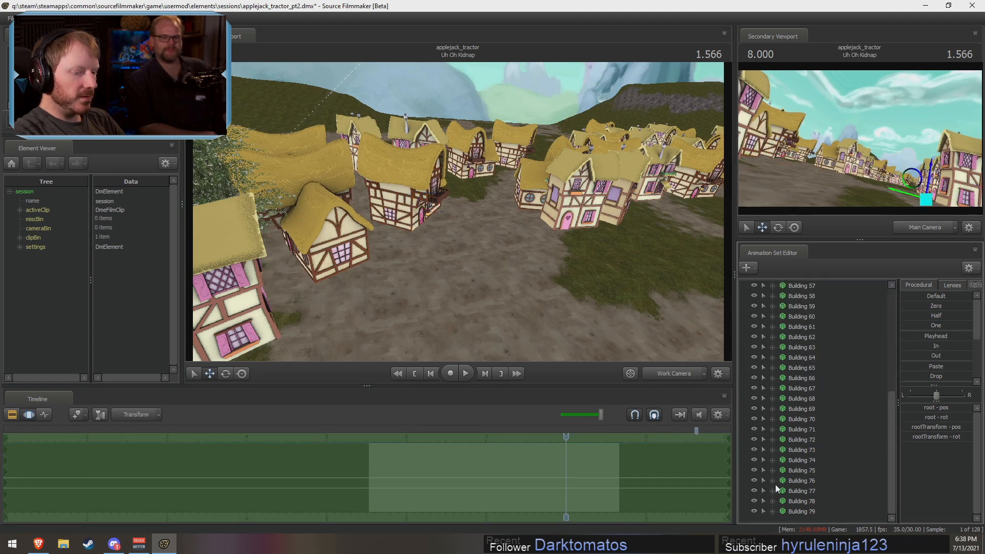
shift+click(813, 511)
scroll(816, 452, up, 8)
drag(817, 401, 802, 325)
click(855, 457)
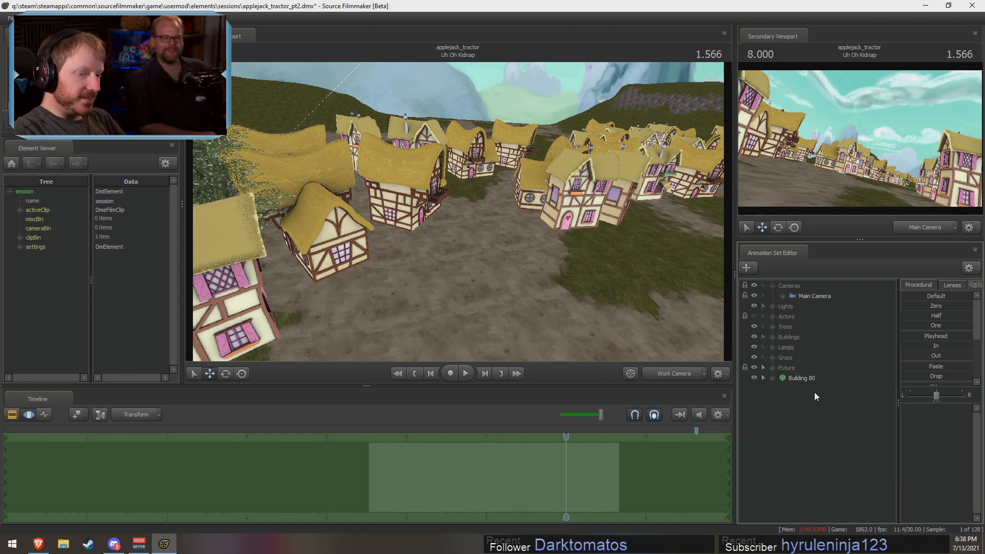
- Move the pasted building copy across the village into the gap between the thatched houses
drag(531, 284, 482, 219)
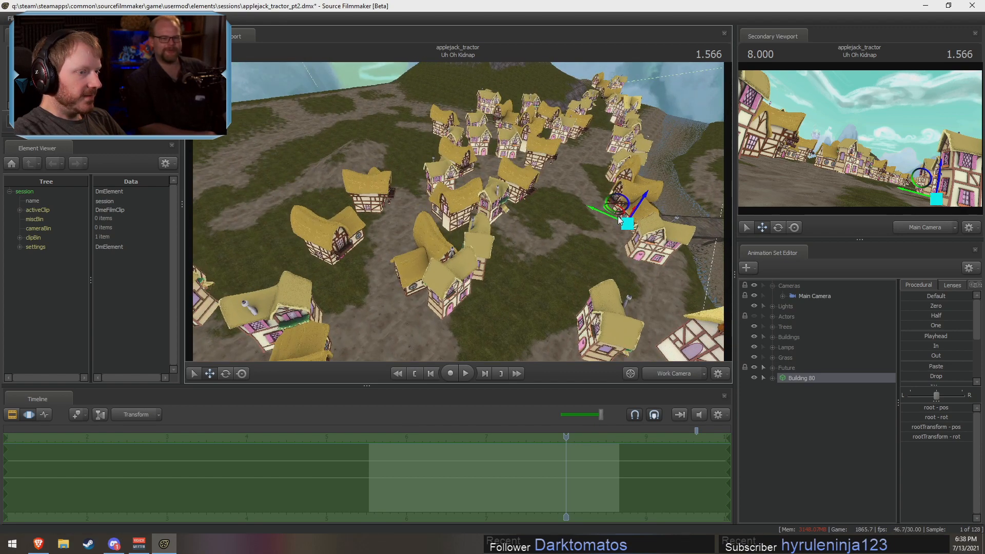
drag(619, 221, 497, 194)
key(w)
drag(409, 192, 465, 185)
key(e)
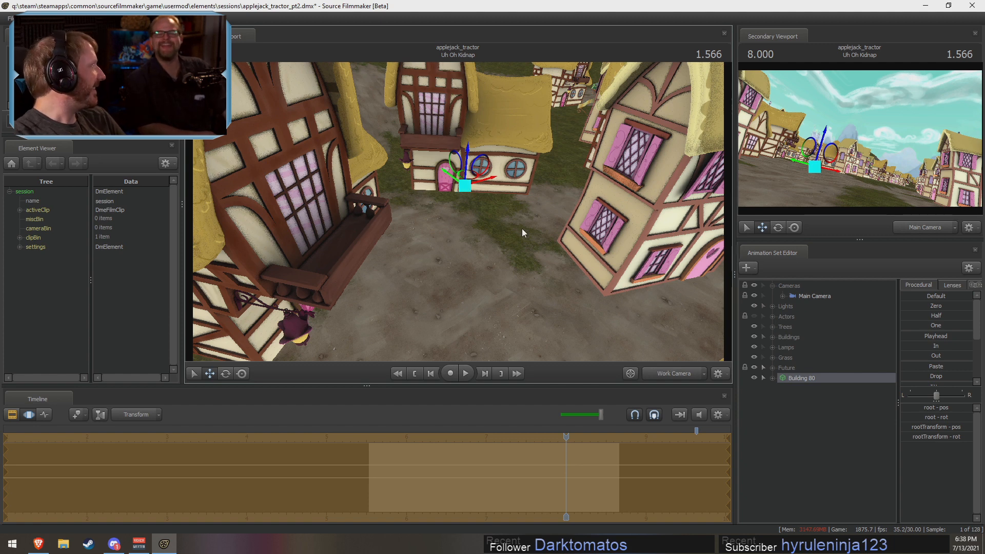
- Through Main Camera at 8.0, adjust the heights of the two-storey house in mid-row and the large thatched house nearest the camera
click(631, 374)
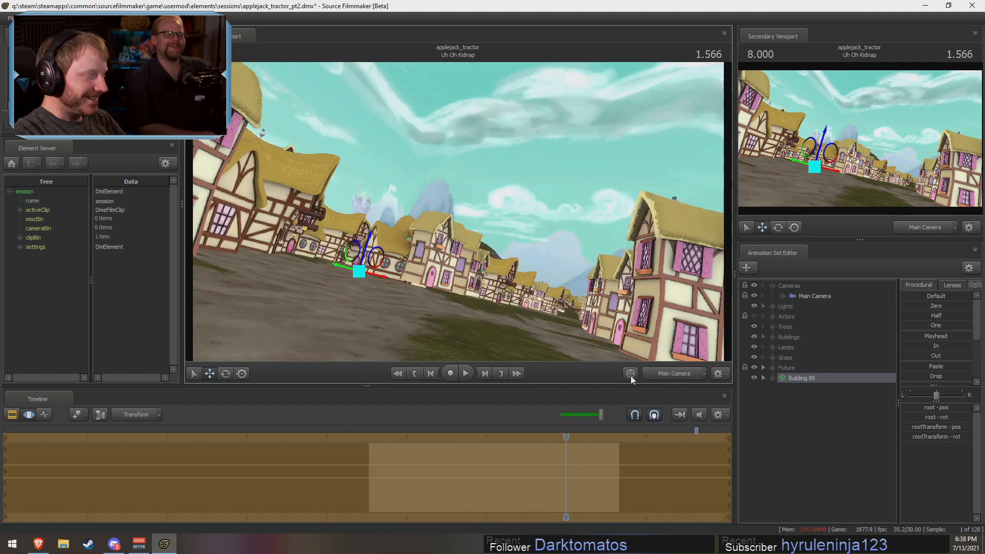
key(F2)
key(F3)
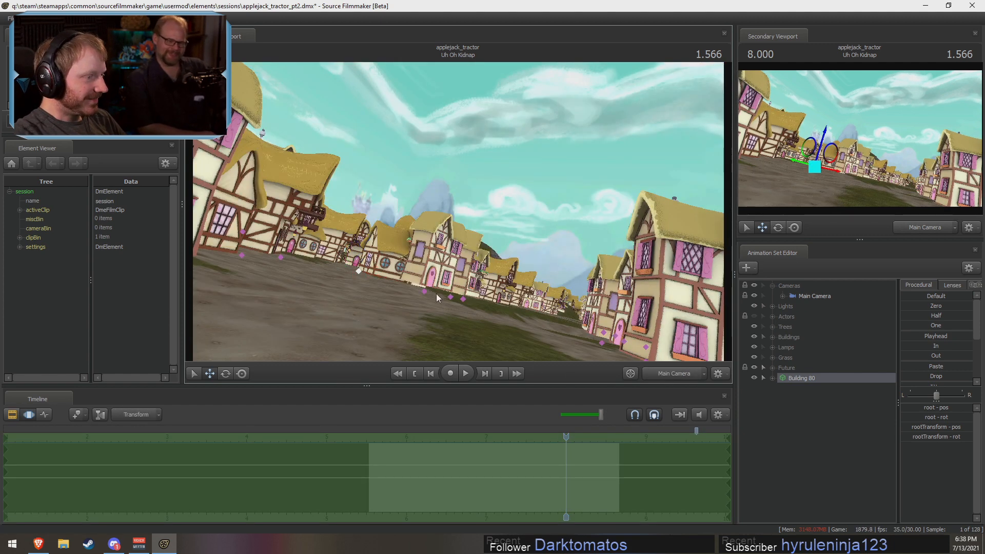
mouse_move(426, 287)
ctrl+mouse_down()
mouse_move(428, 299)
mouse_move(442, 270)
mouse_move(435, 258)
ctrl+mouse_up()
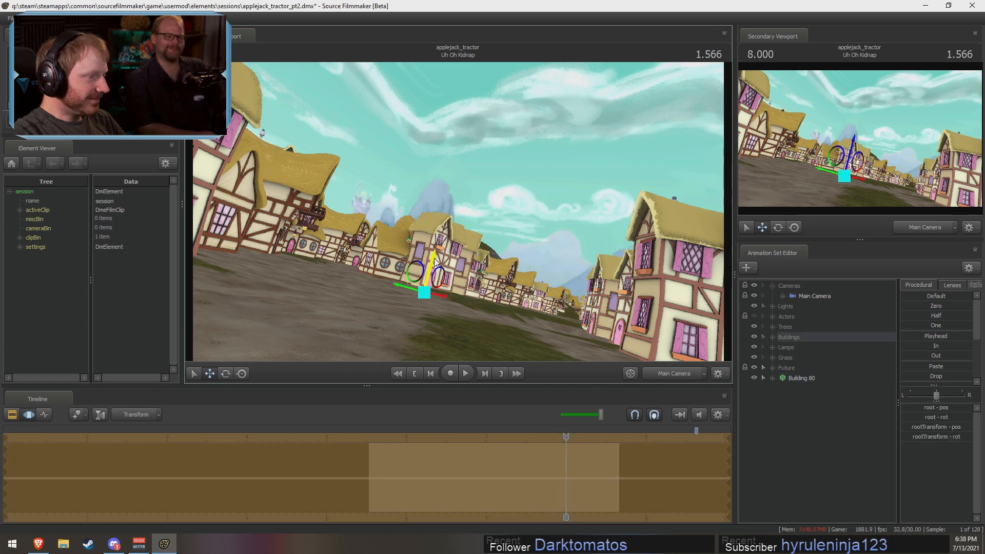
key(F2)
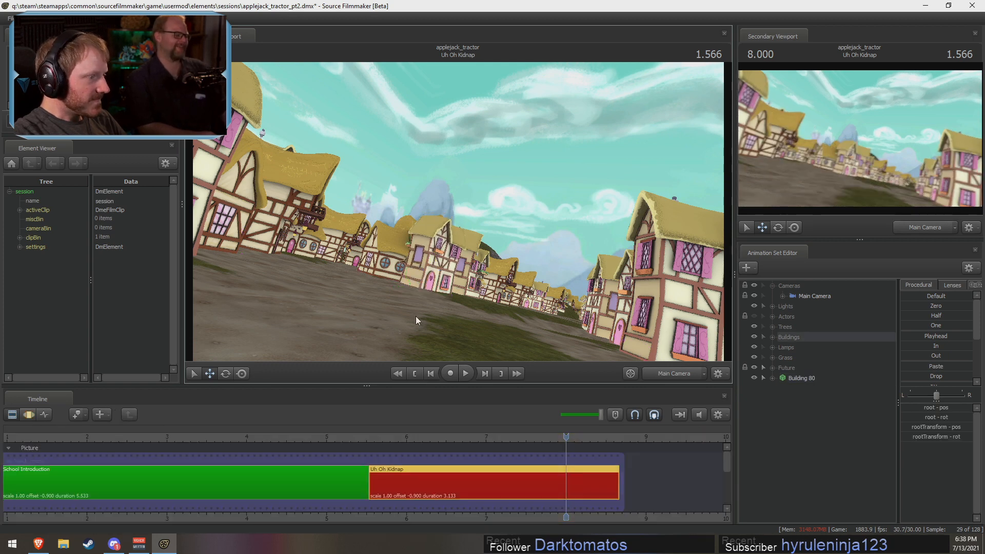
key(F3)
mouse_move(270, 250)
ctrl+mouse_down()
mouse_move(226, 250)
mouse_move(269, 254)
mouse_move(250, 239)
ctrl+mouse_up()
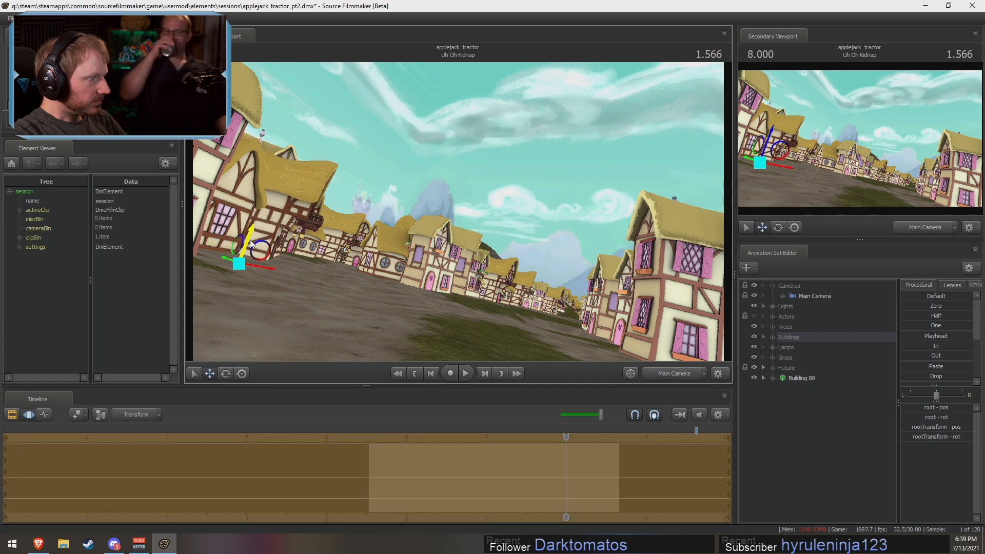
ctrl+click(676, 374)
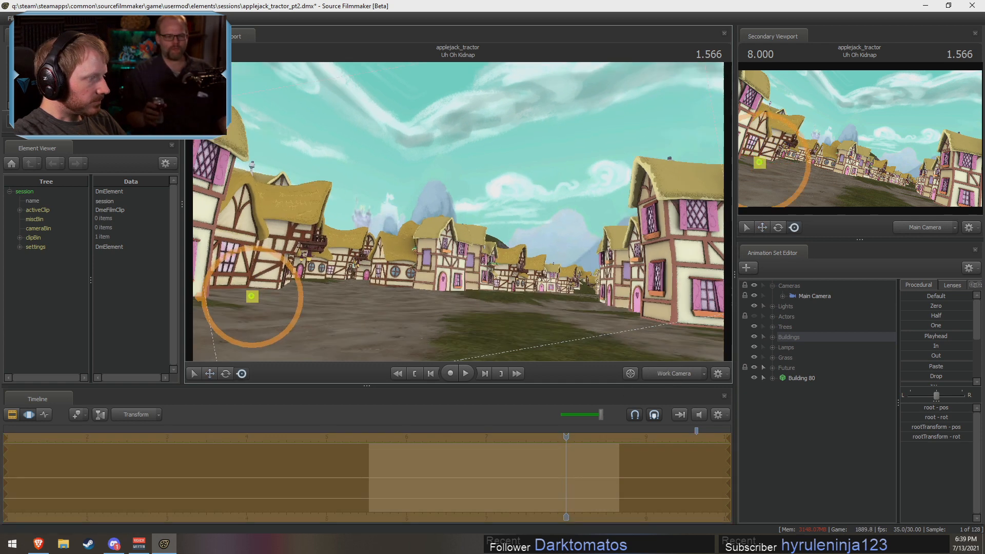
- Reposition the two-storey house with the purple window beside the round-windowed thatched house in mid-row
key(w)
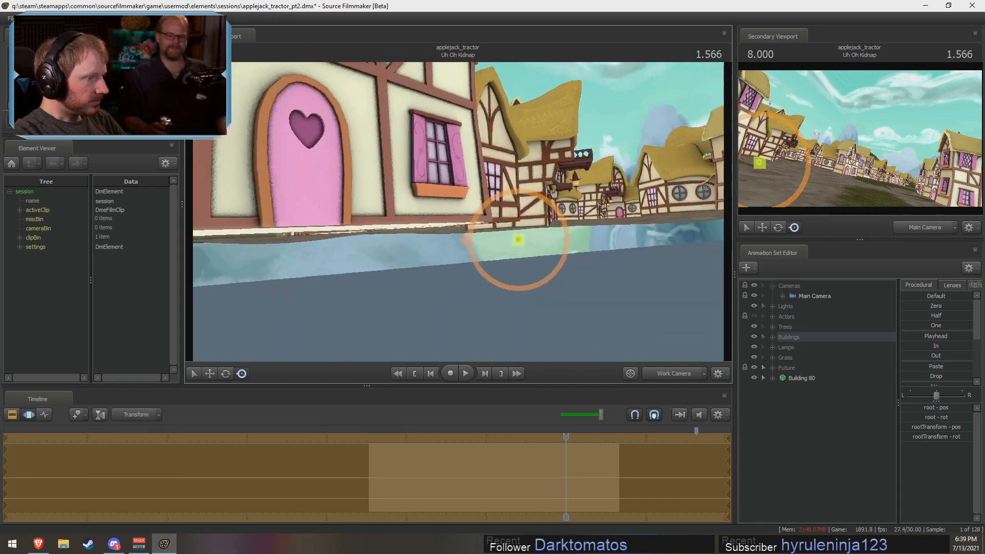
mouse_move(331, 240)
ctrl+mouse_down()
mouse_move(314, 259)
mouse_move(383, 255)
mouse_move(369, 238)
mouse_move(520, 219)
ctrl+mouse_up()
key(w)
mouse_move(587, 236)
ctrl+mouse_down()
mouse_move(634, 238)
mouse_move(621, 215)
ctrl+mouse_up()
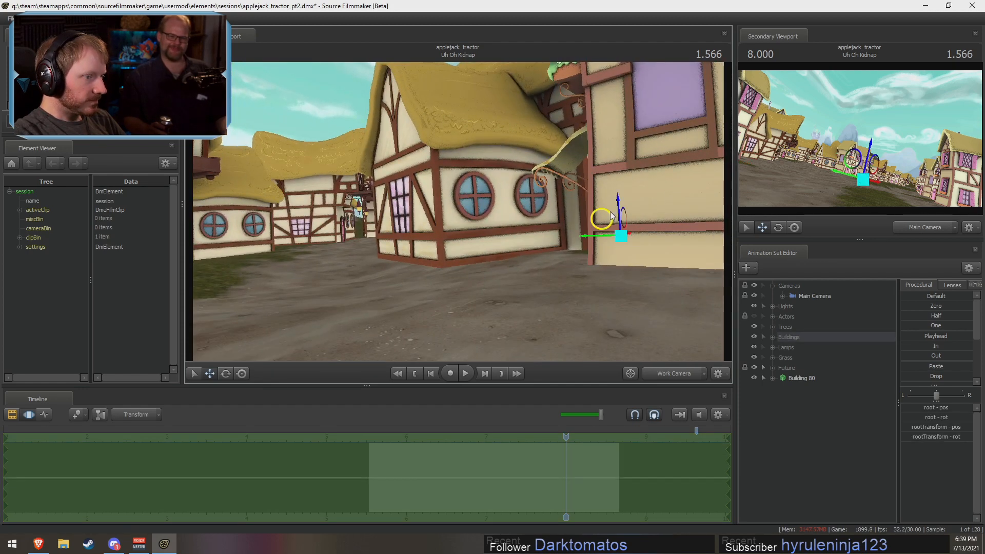
ctrl+click(600, 214)
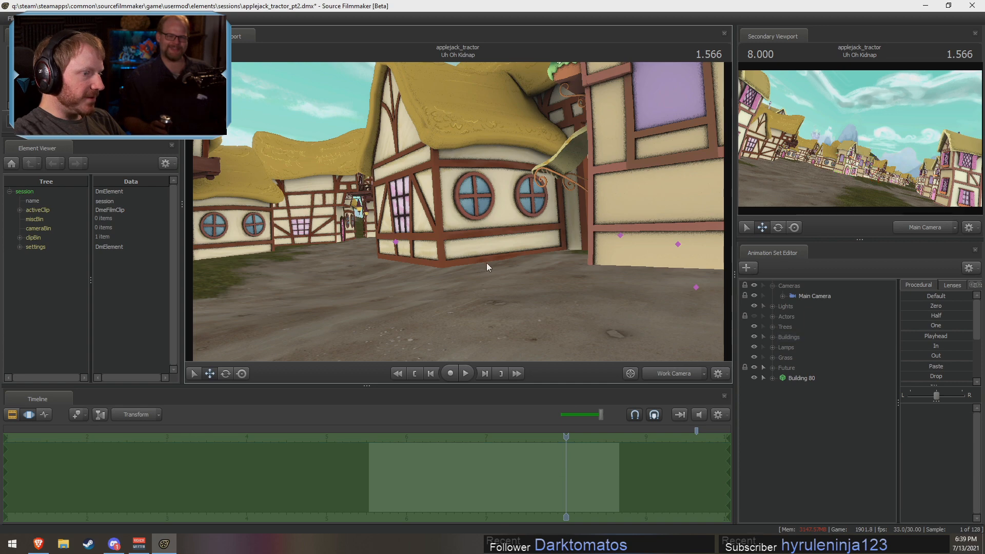
drag(486, 263, 598, 318)
key(s)
mouse_move(458, 211)
mouse_down()
mouse_move(406, 187)
mouse_move(472, 210)
mouse_move(458, 208)
mouse_up()
key(a)
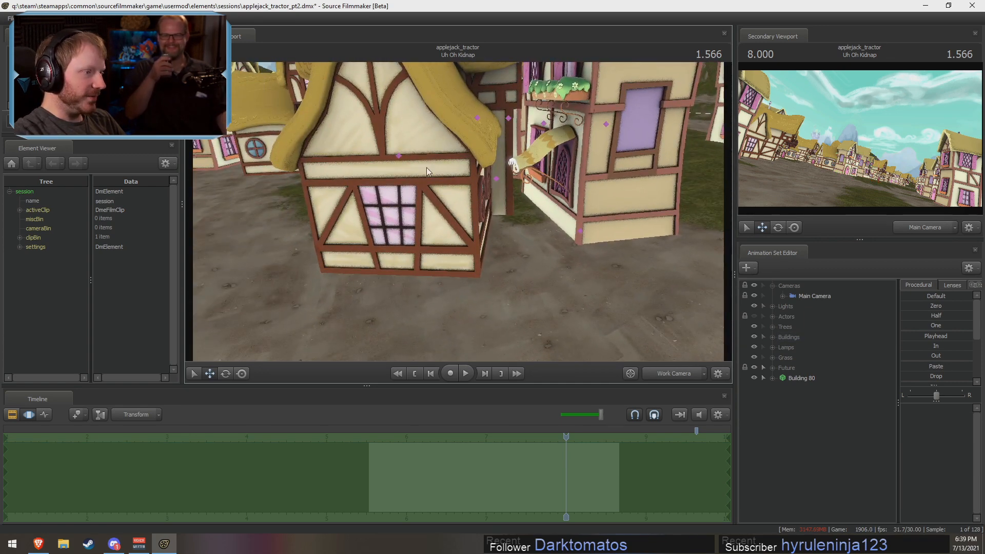
mouse_move(435, 161)
ctrl+mouse_down()
mouse_move(418, 176)
mouse_move(375, 154)
mouse_move(492, 205)
mouse_move(462, 209)
ctrl+mouse_up()
mouse_move(504, 168)
ctrl+mouse_down()
mouse_move(477, 195)
mouse_move(482, 169)
mouse_move(454, 206)
ctrl+mouse_up()
ctrl+drag(386, 193, 415, 175)
key(d)
drag(416, 175, 303, 174)
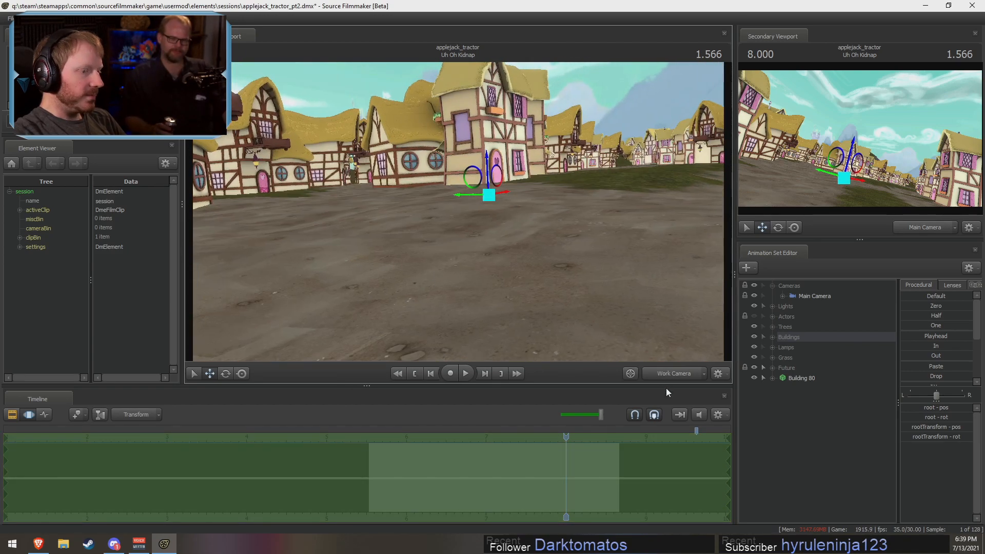
- Play the Uh Oh Kidnap shot through Main Camera several times to check the village background for gaps
click(645, 371)
key(space)
key(space)
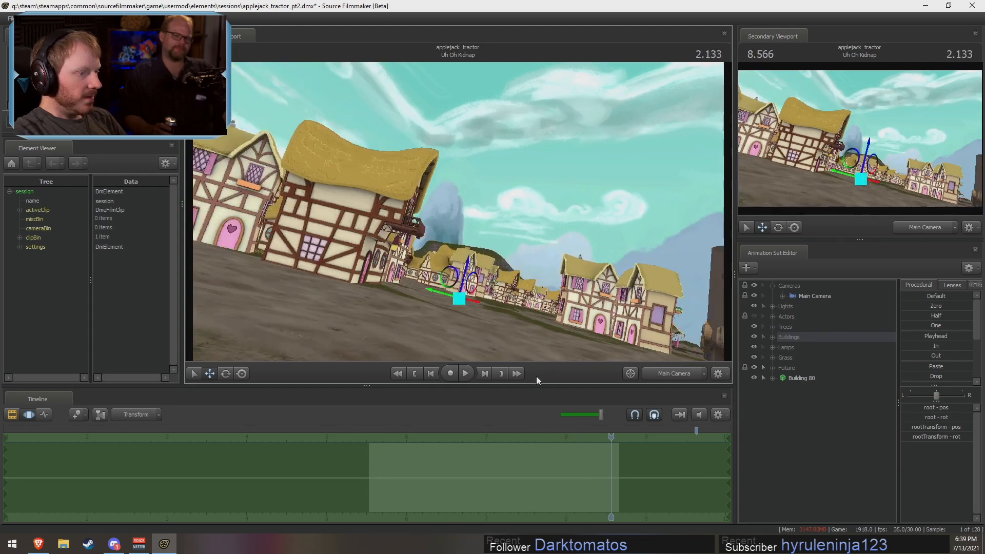
key(space)
key(space)
key(F2)
mouse_move(385, 440)
mouse_down()
mouse_move(439, 441)
mouse_move(370, 441)
mouse_up()
key(space)
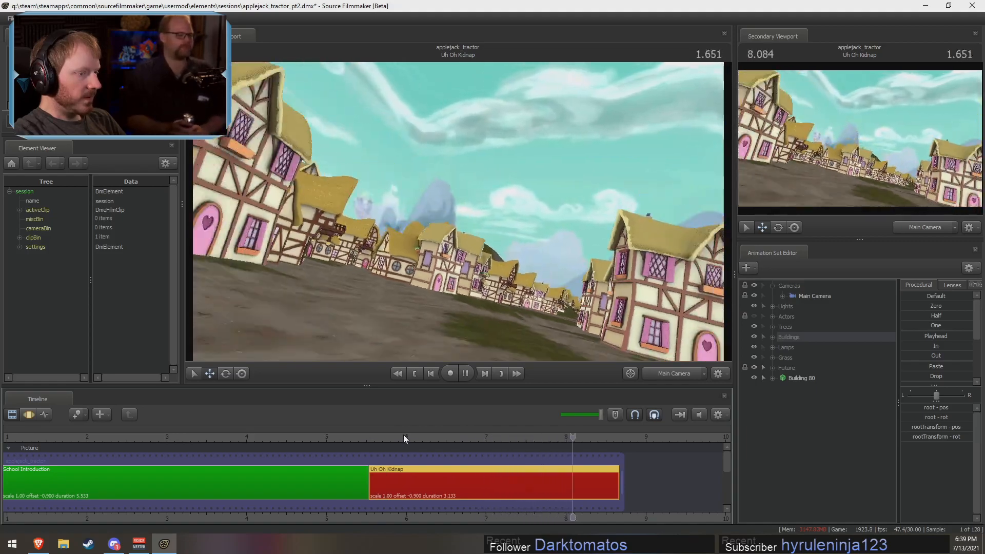
key(space)
drag(403, 435, 390, 435)
key(space)
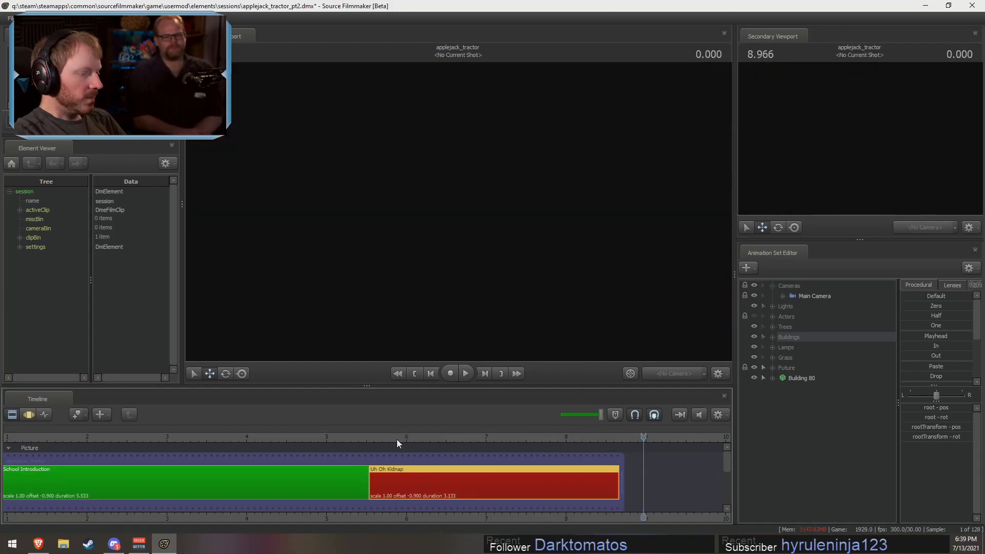
- At 8.633, copy a building from the Buildings group and paste it as a new animation set
drag(565, 437, 616, 472)
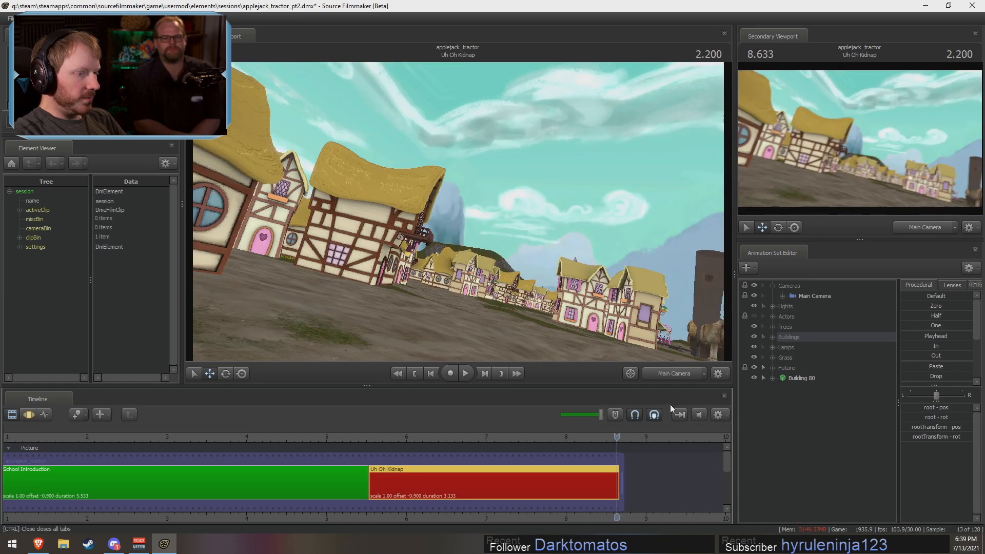
click(656, 370)
mouse_move(605, 287)
mouse_down()
mouse_move(631, 290)
mouse_move(633, 313)
mouse_move(611, 328)
mouse_move(602, 291)
mouse_up()
click(775, 339)
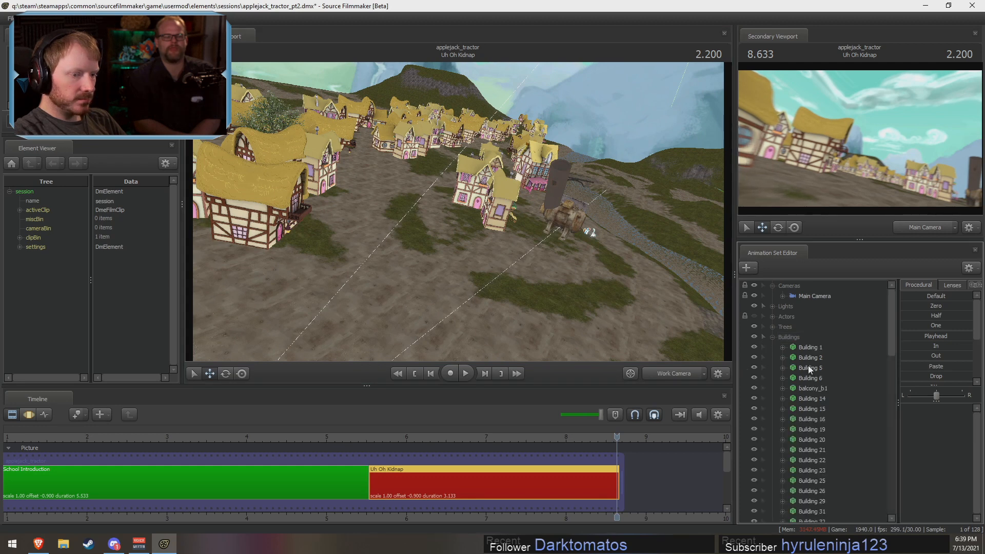
scroll(820, 441, down, 2)
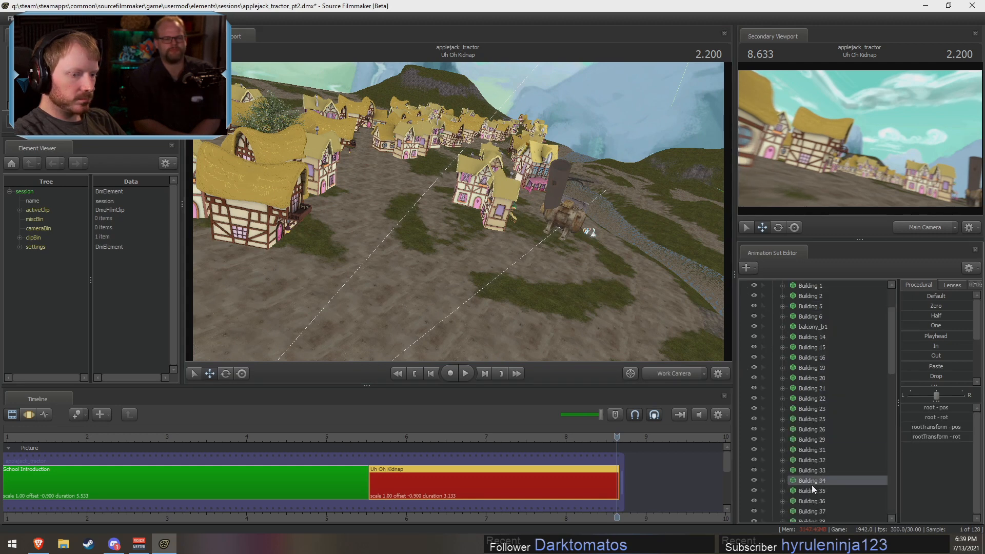
right_click(812, 508)
click(840, 371)
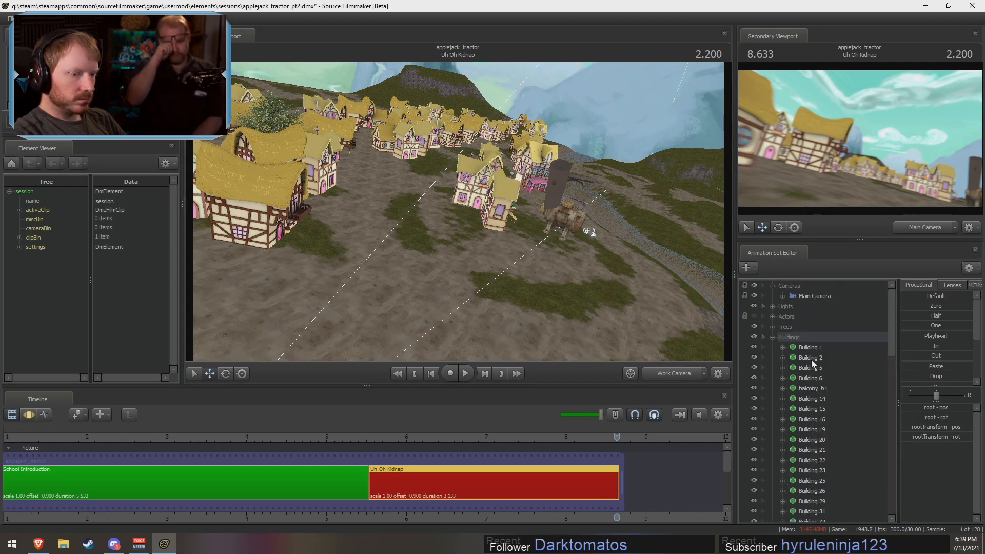
right_click(812, 435)
click(839, 491)
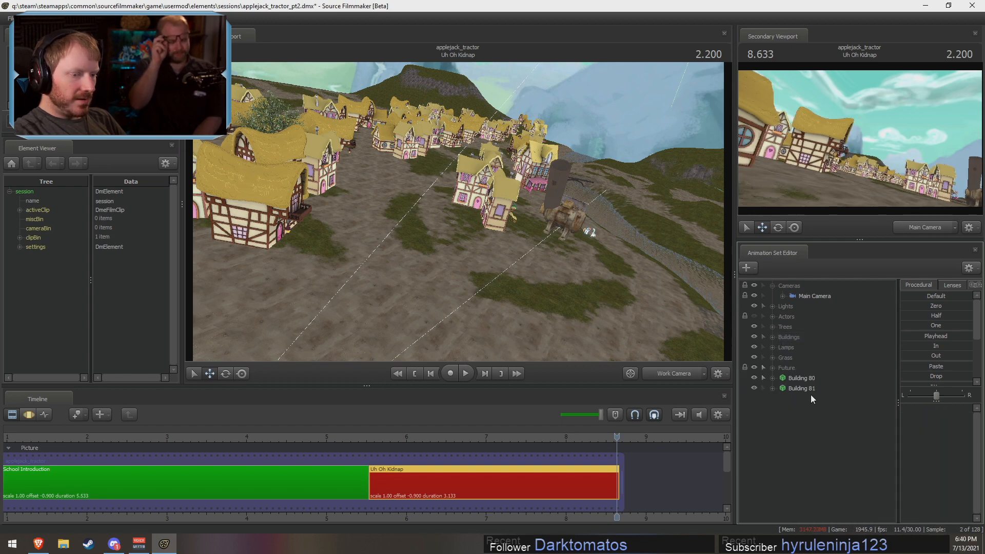
- Move the pasted thatched building onto the open ground in front of the tractor and lower it slightly
click(810, 390)
key(F3)
drag(647, 311, 405, 205)
key(r)
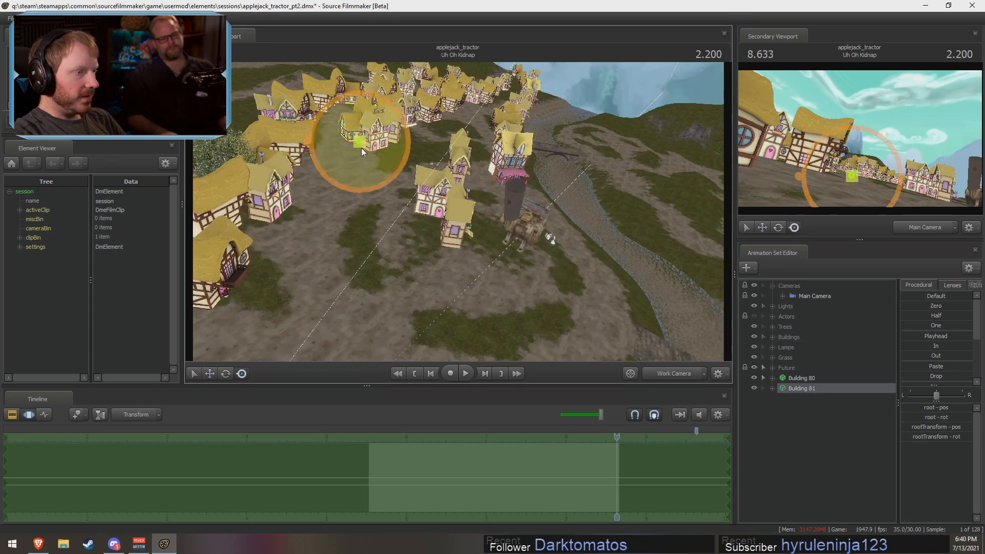
drag(360, 142, 424, 316)
drag(514, 260, 484, 224)
key(w)
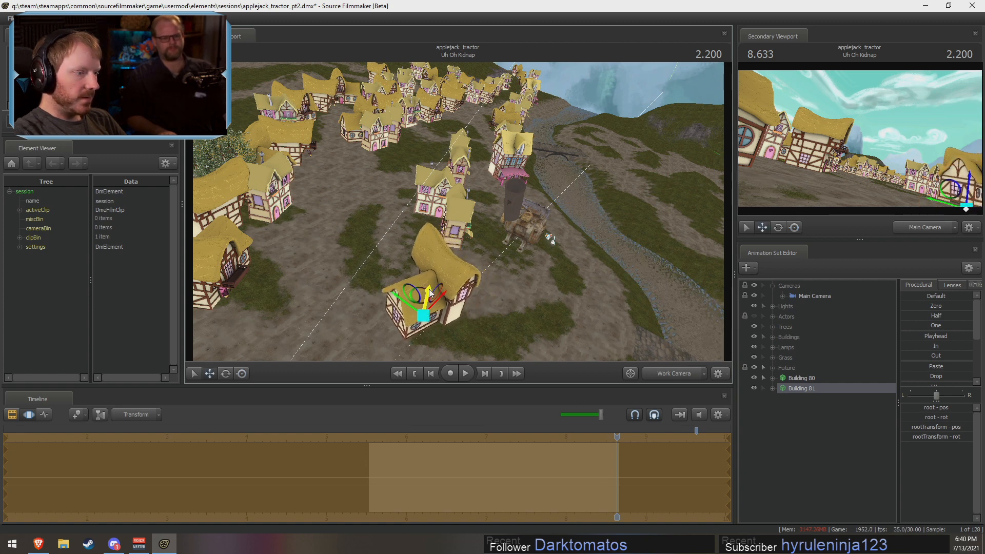
drag(430, 293, 437, 300)
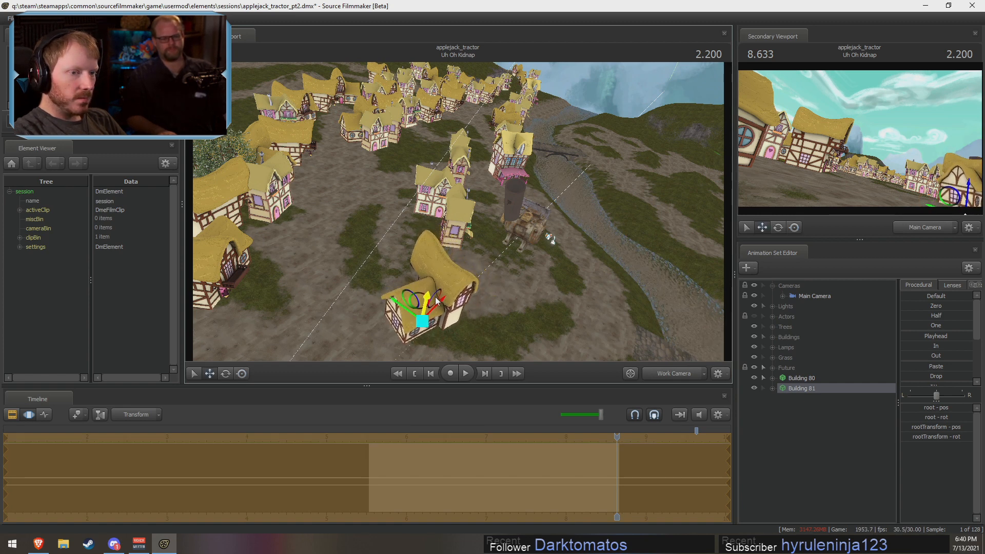
- Paste another copy of the building, bring it beside the previous copy and try out a rotation for it
right_click(804, 460)
click(842, 413)
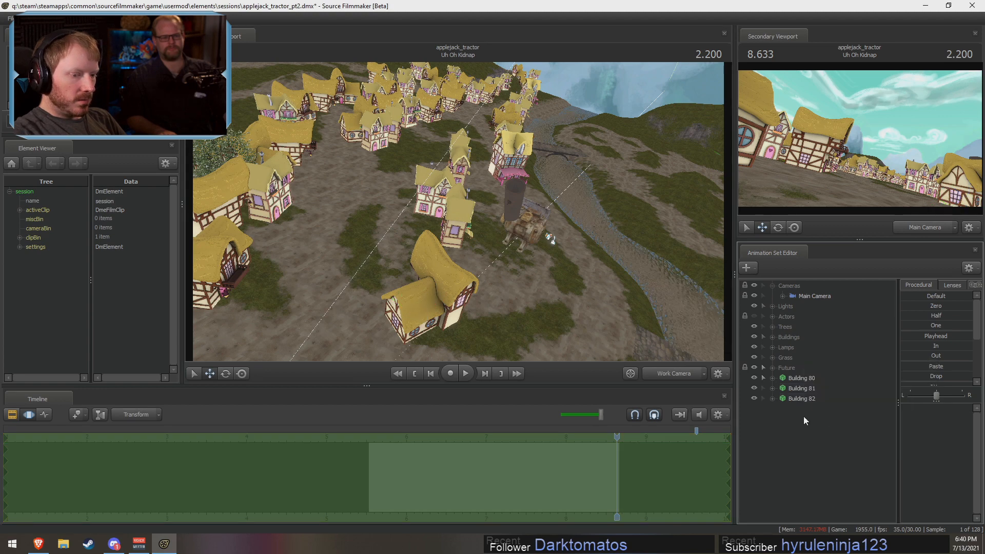
click(792, 400)
drag(501, 249, 436, 248)
drag(445, 131, 446, 335)
key(e)
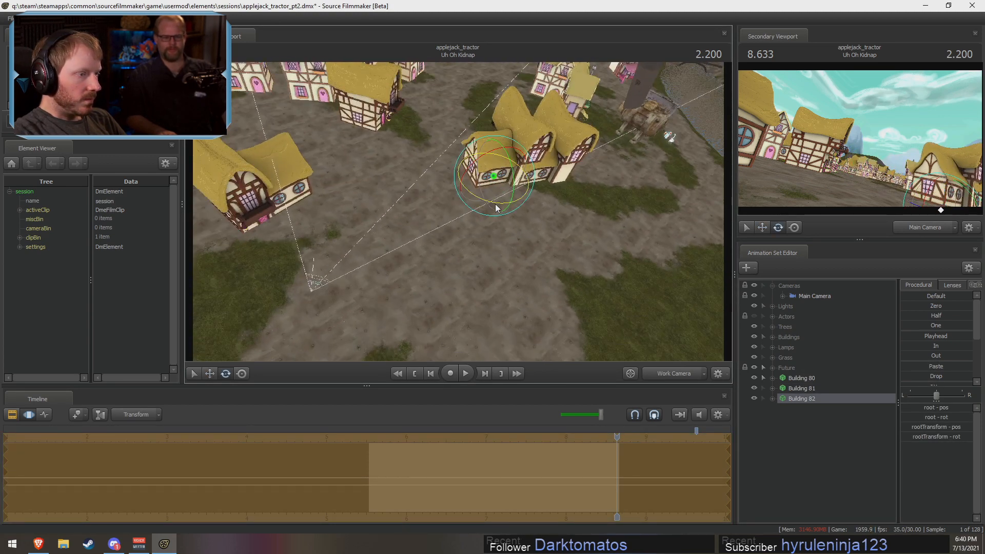
drag(496, 205, 463, 217)
key(w)
key(ctrl+z)
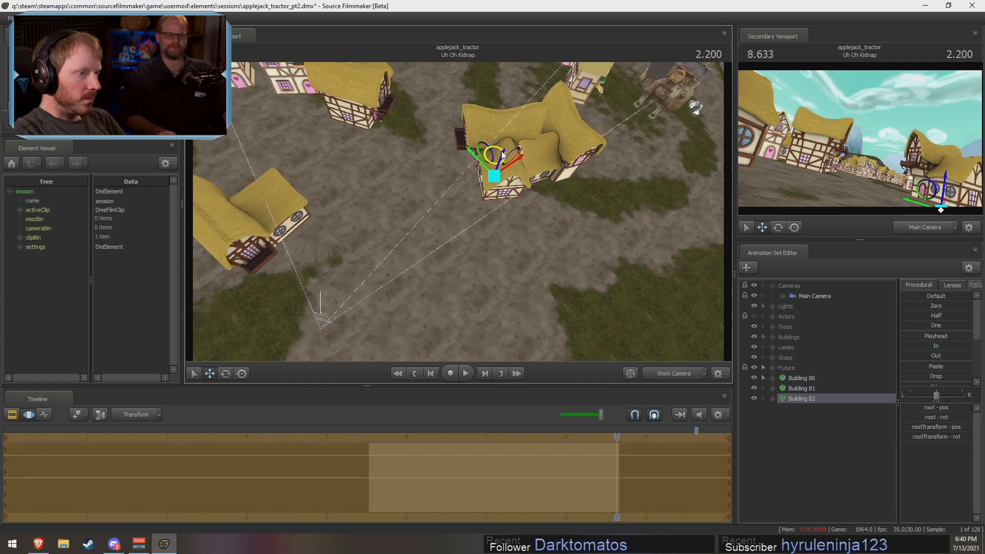
- Move the second building copy clear of the first toward the main camera's path and rotate its balcony side into view
drag(499, 158, 464, 235)
key(e)
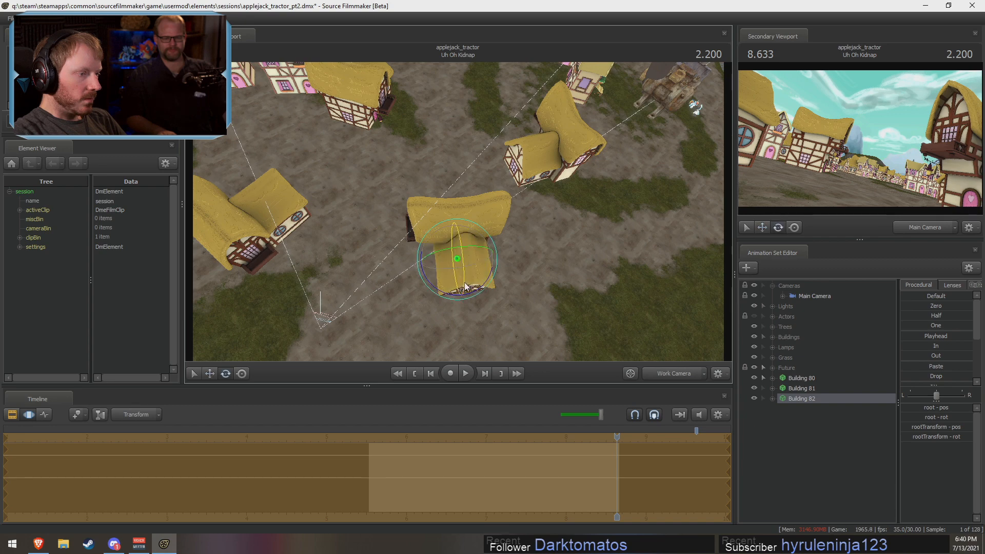
drag(473, 295, 508, 254)
key(w)
mouse_move(443, 254)
mouse_down()
mouse_move(445, 272)
mouse_move(442, 254)
mouse_up()
key(w)
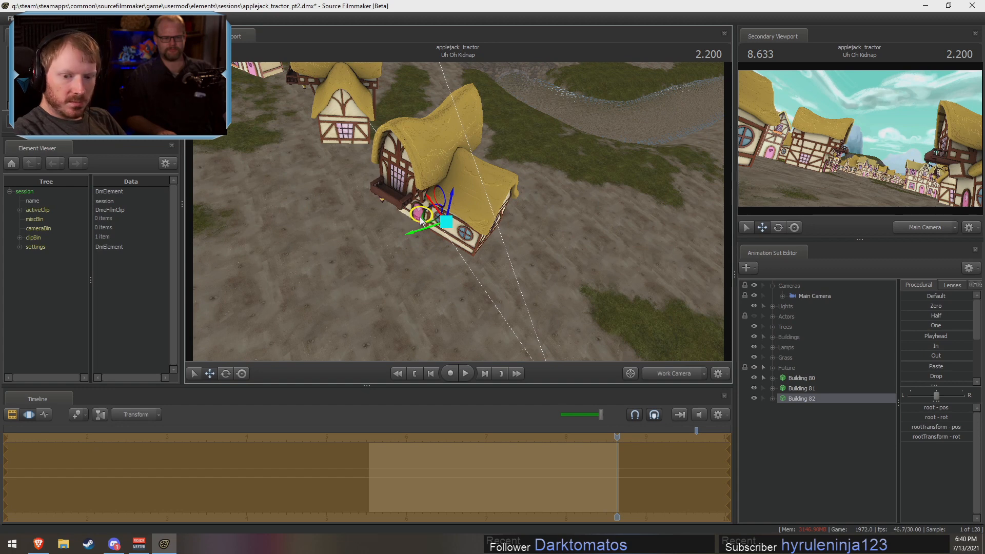
mouse_move(420, 221)
mouse_down()
mouse_move(416, 200)
mouse_move(423, 207)
mouse_up()
- Play the Uh Oh Kidnap shot from its start in the secondary viewport, with the actors shown for the check
key(F2)
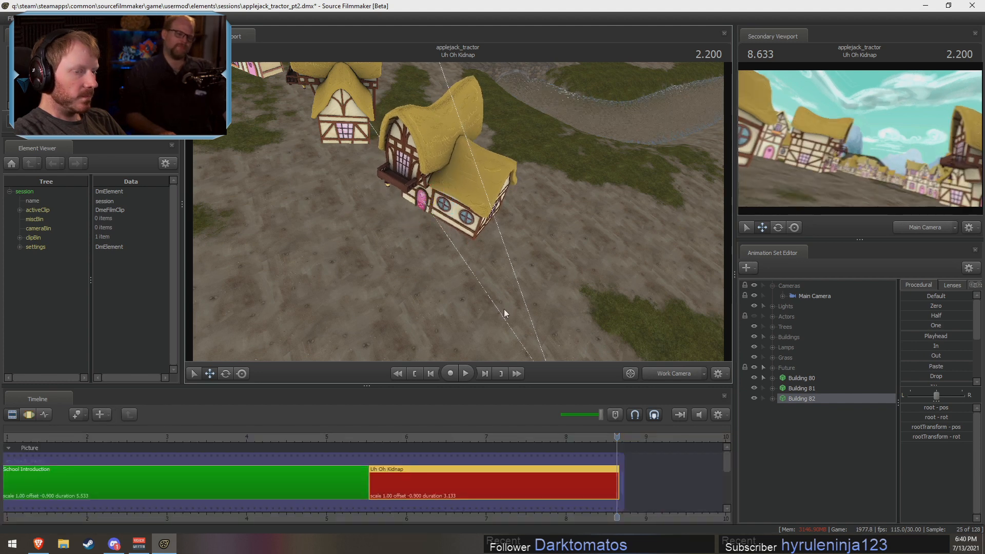
drag(615, 438, 371, 455)
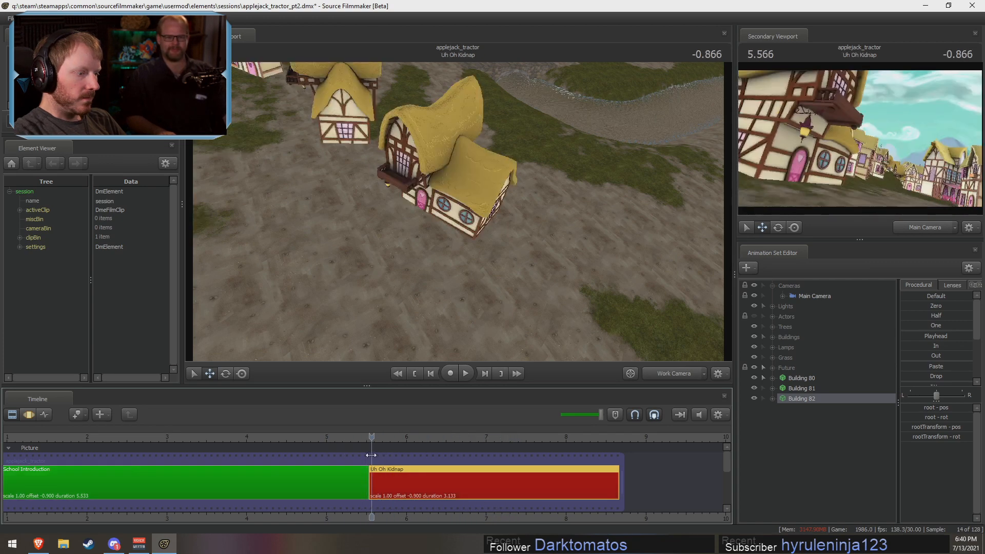
key(space)
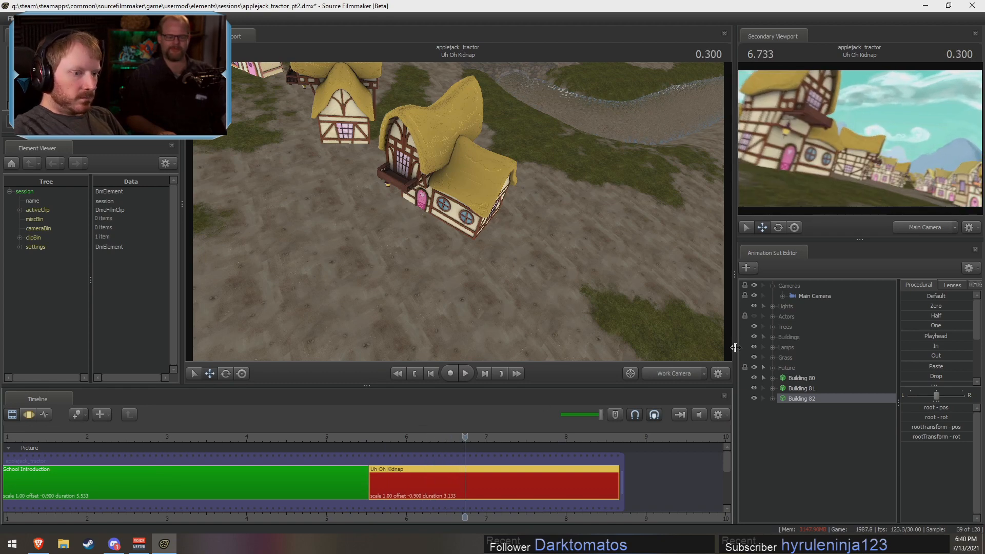
key(space)
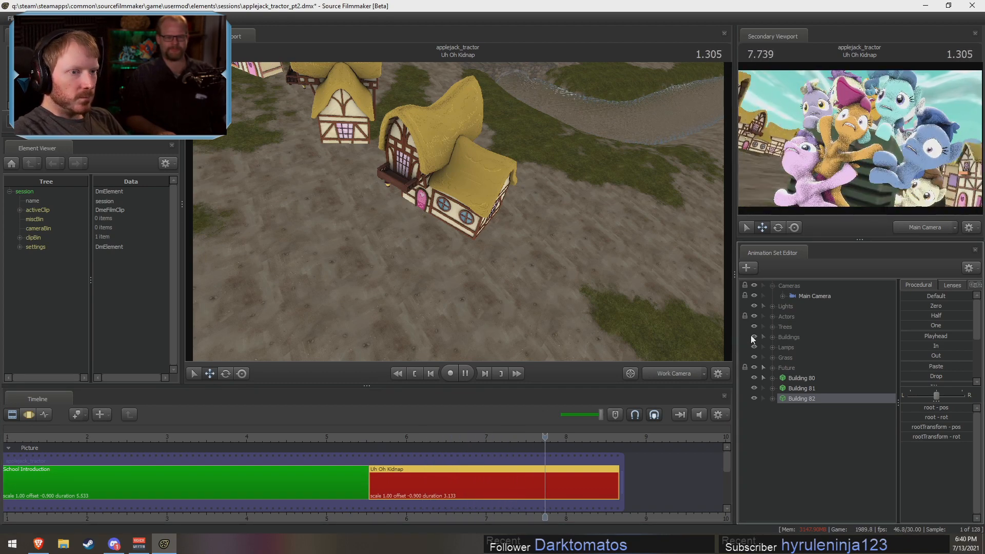
key(space)
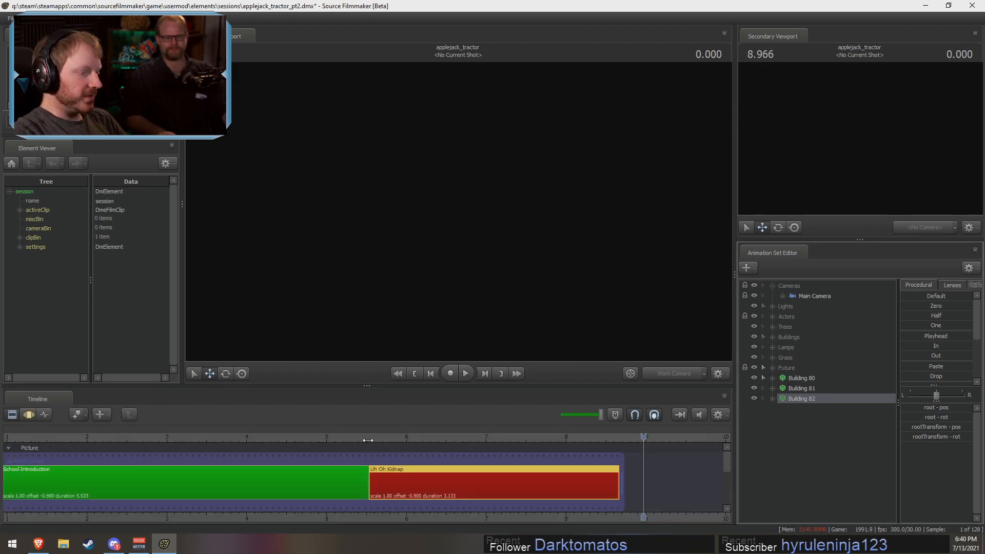
click(368, 441)
key(space)
- Replay the shot through Main Camera in the primary viewport to examine the background behind the actors
click(654, 372)
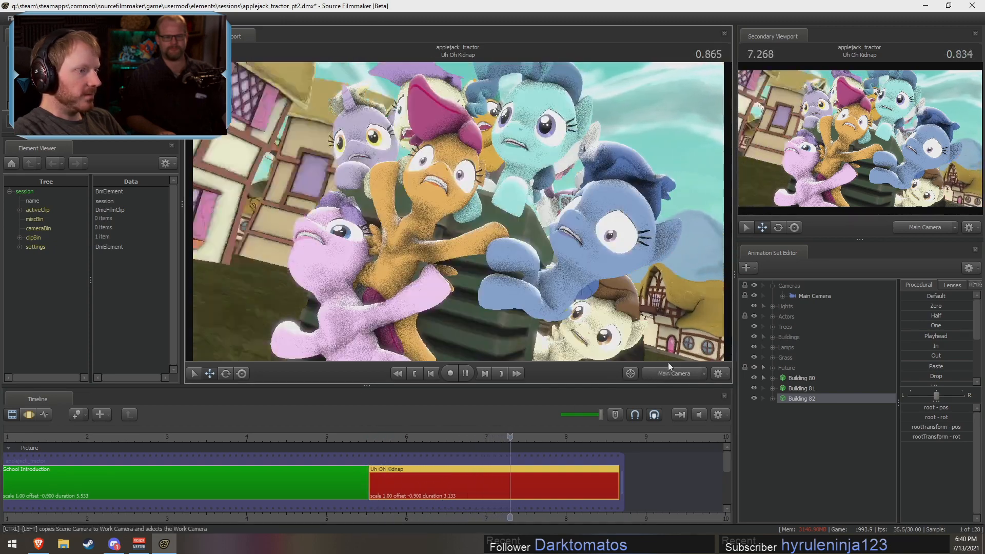
click(375, 435)
key(F3)
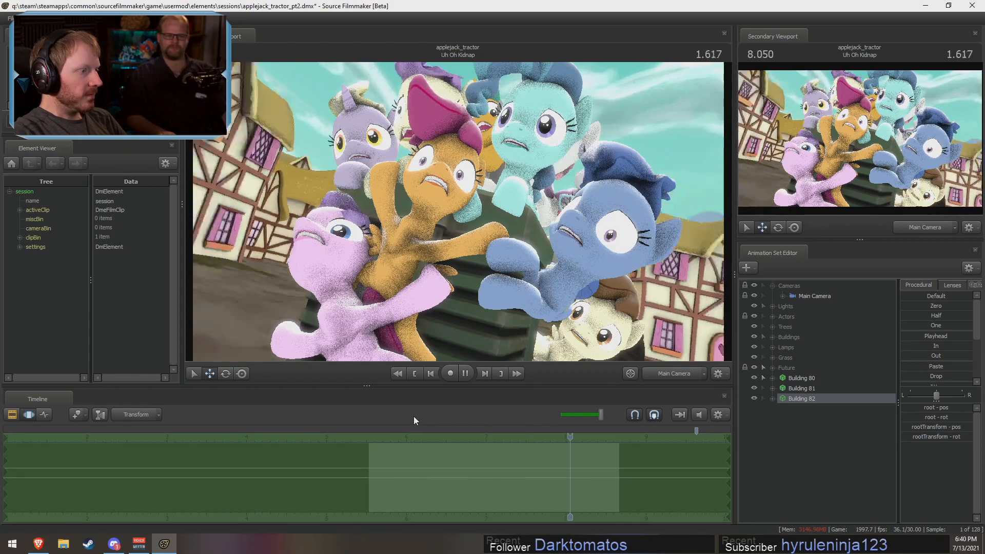
click(378, 435)
key(F2)
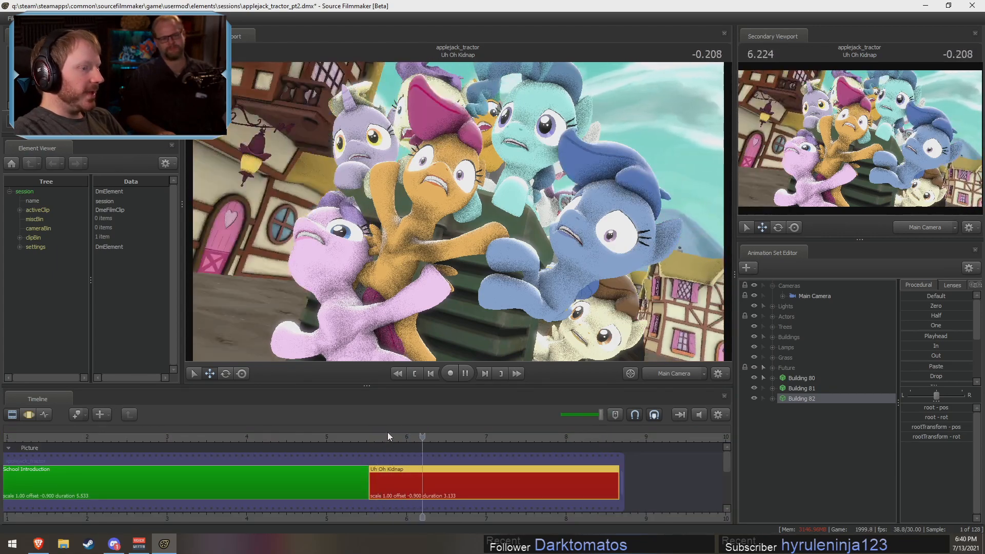
key(space)
key(space)
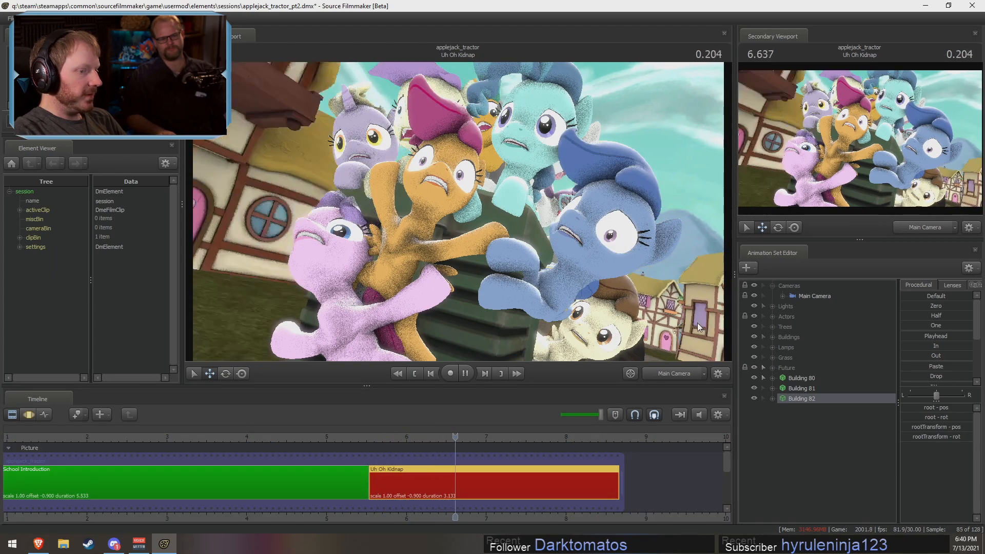
key(space)
click(367, 438)
key(space)
key(space)
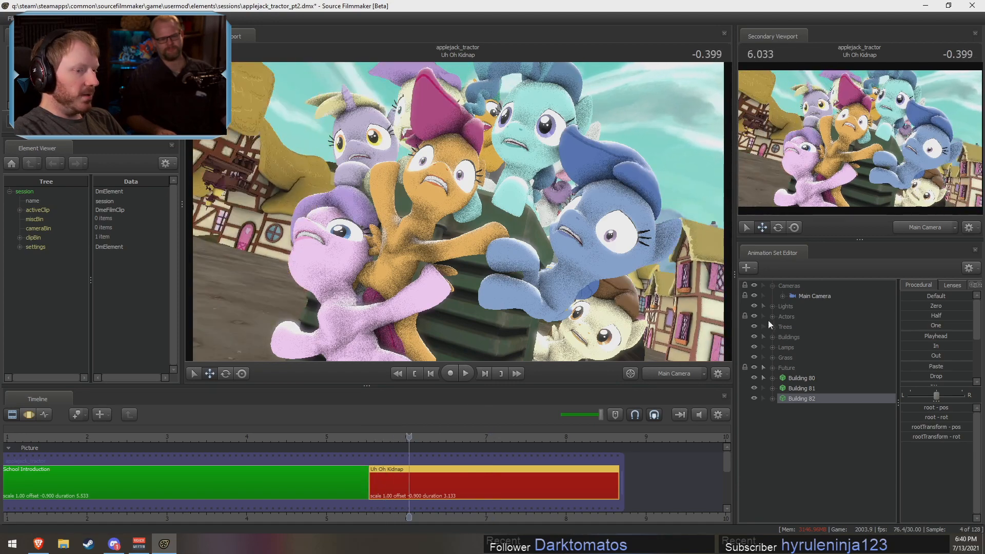
- Hide the Actors group and review the bare village background, scrubbing the shot from 7.433 to 8.033
click(753, 316)
key(space)
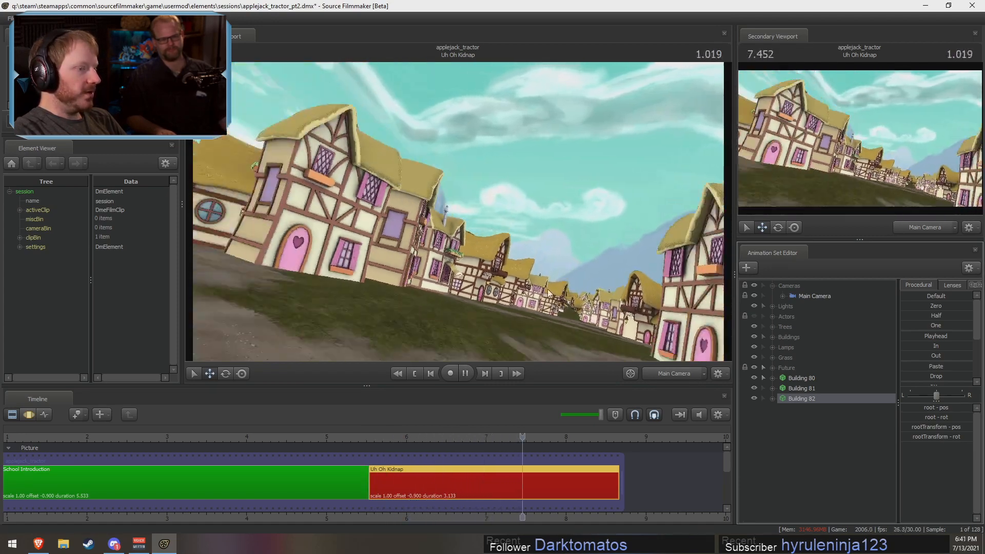
drag(470, 442, 521, 448)
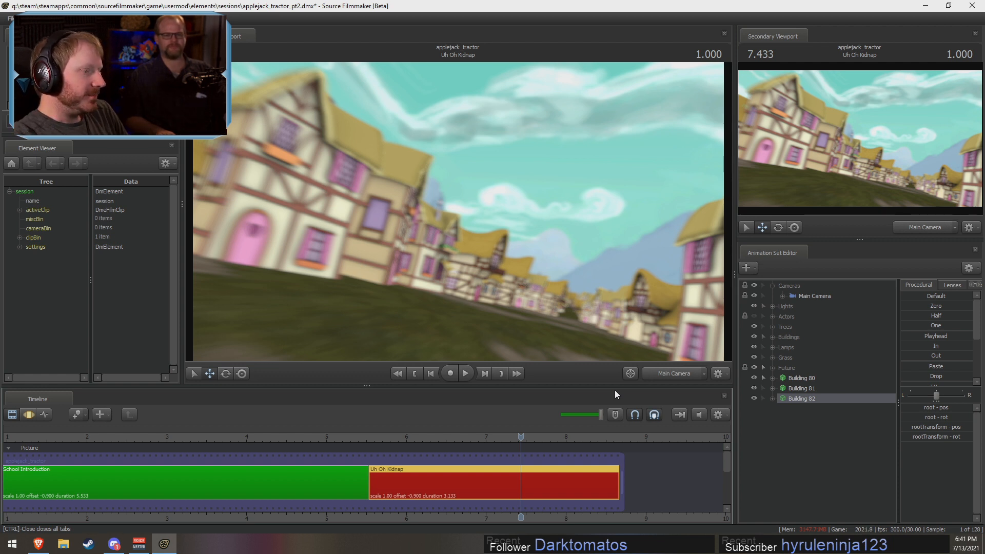
key(ctrl+2)
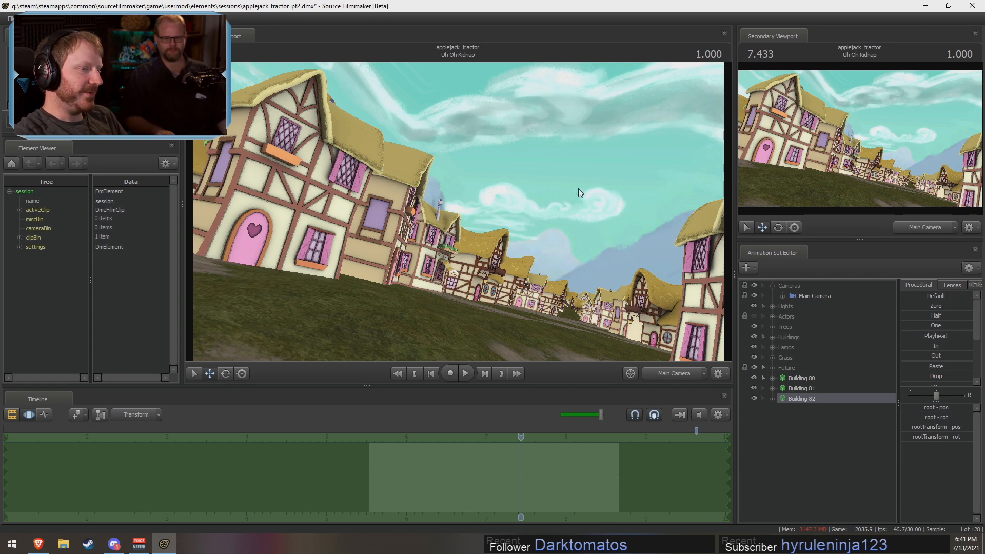
drag(523, 441, 570, 479)
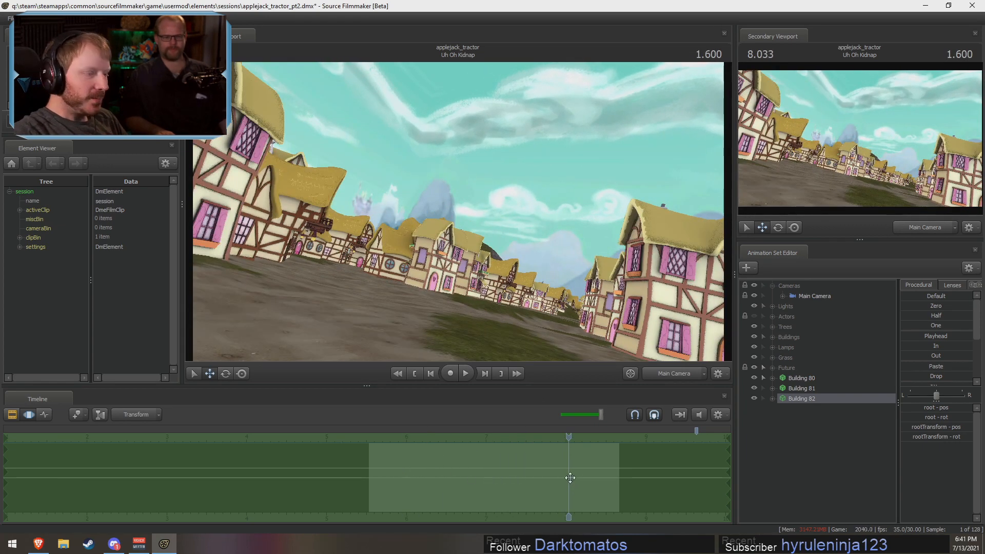
- Examine the village layout through Main Camera and from above through Work Camera, scrubbing the shot between 6.366 and 8.133
drag(570, 437, 436, 479)
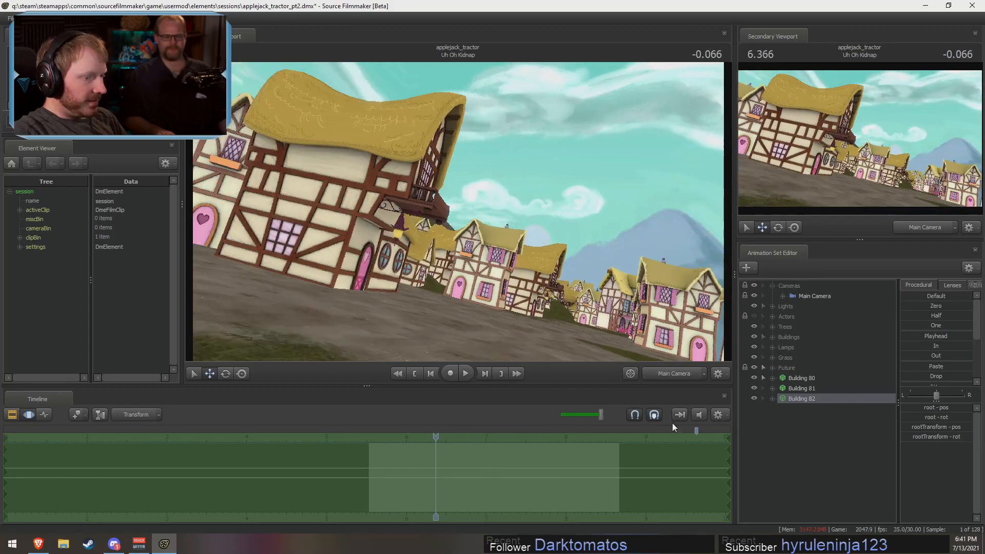
click(663, 376)
drag(606, 308, 460, 217)
key(s)
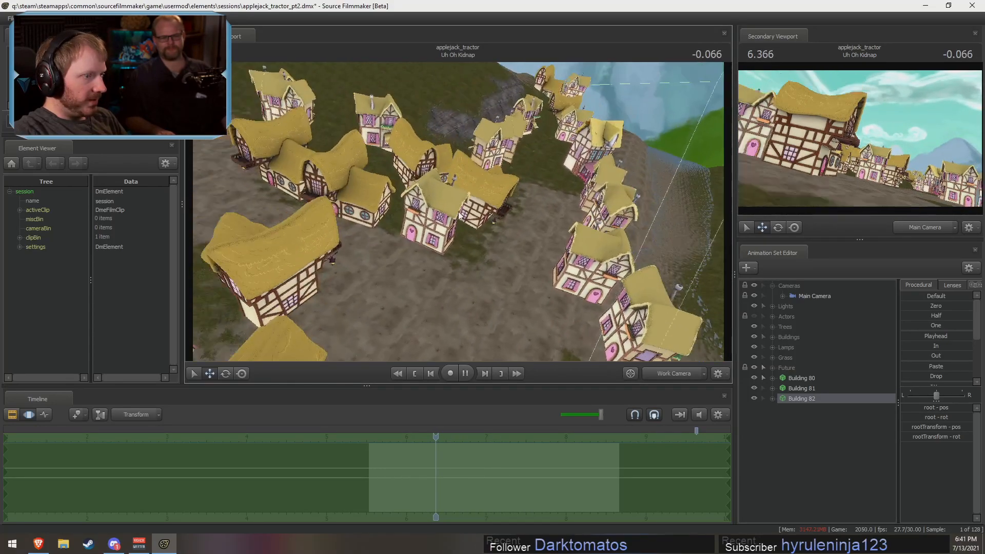
click(663, 378)
drag(595, 439, 522, 451)
drag(556, 455, 577, 458)
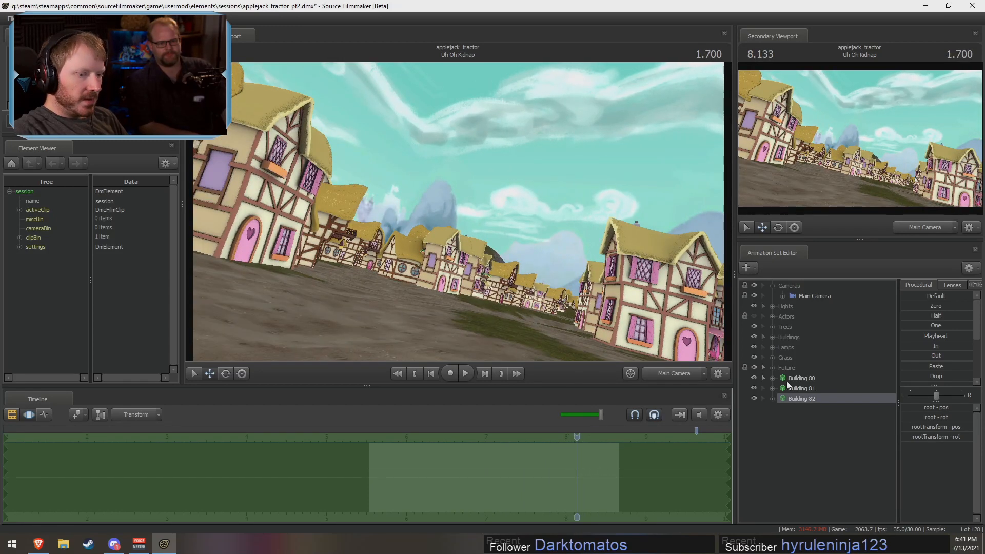
- Move Building 80, Building 81 and Building 82 into the Buildings group and check the group's contents
click(788, 380)
shift+click(803, 399)
drag(803, 399, 798, 337)
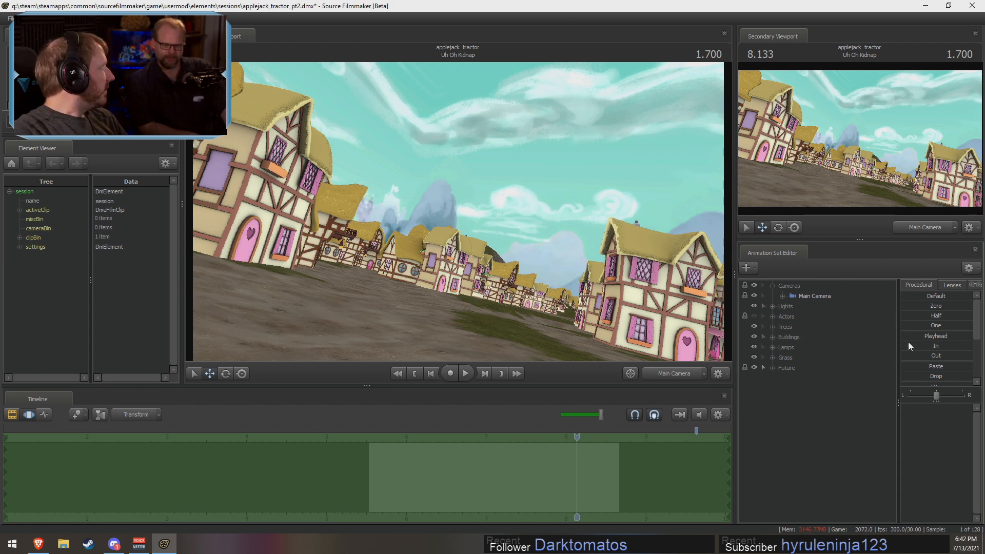
click(772, 337)
click(774, 337)
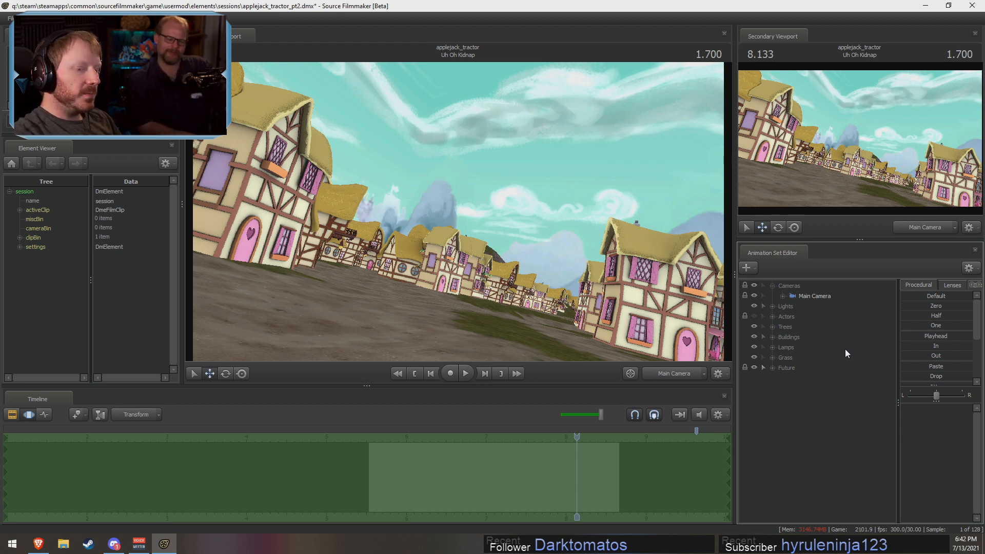
click(772, 337)
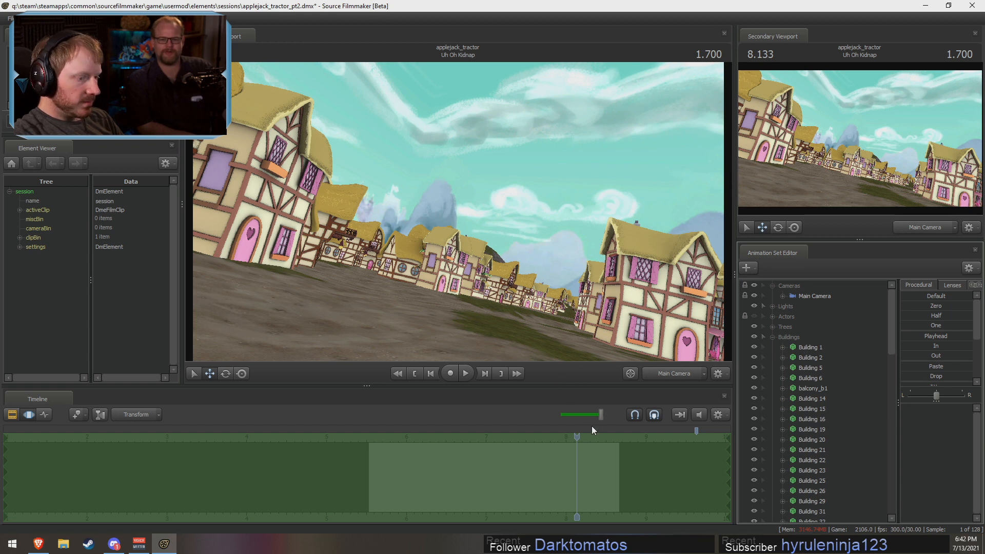
click(772, 338)
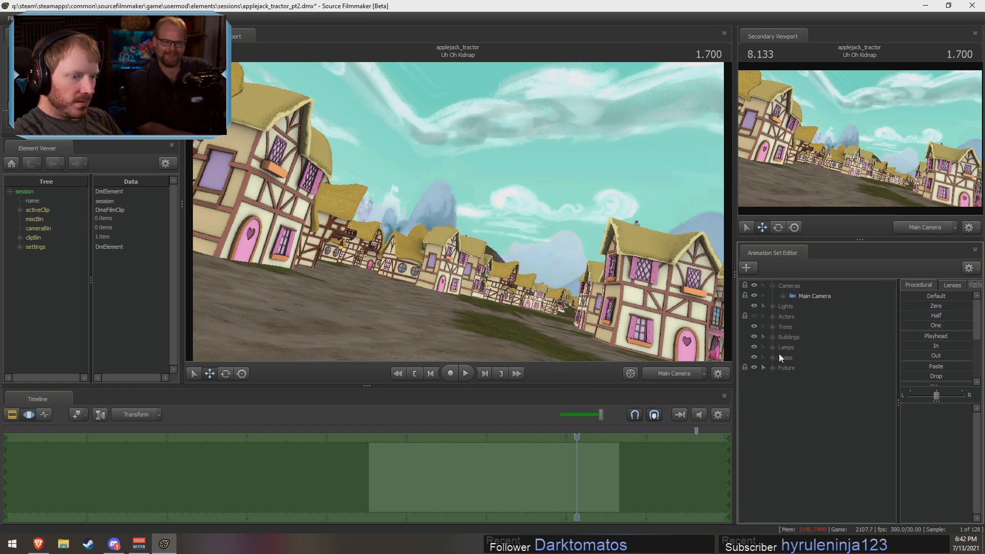
- Using Work Camera, move ah_apple_tree_single12 from the Trees group in among the background houses seen by Main Camera
click(772, 327)
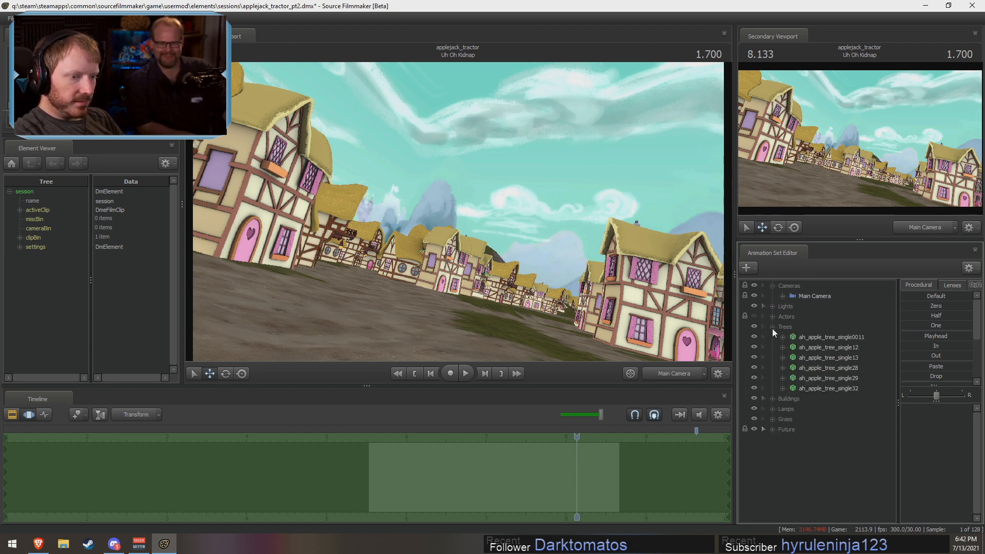
click(808, 347)
ctrl+click(681, 374)
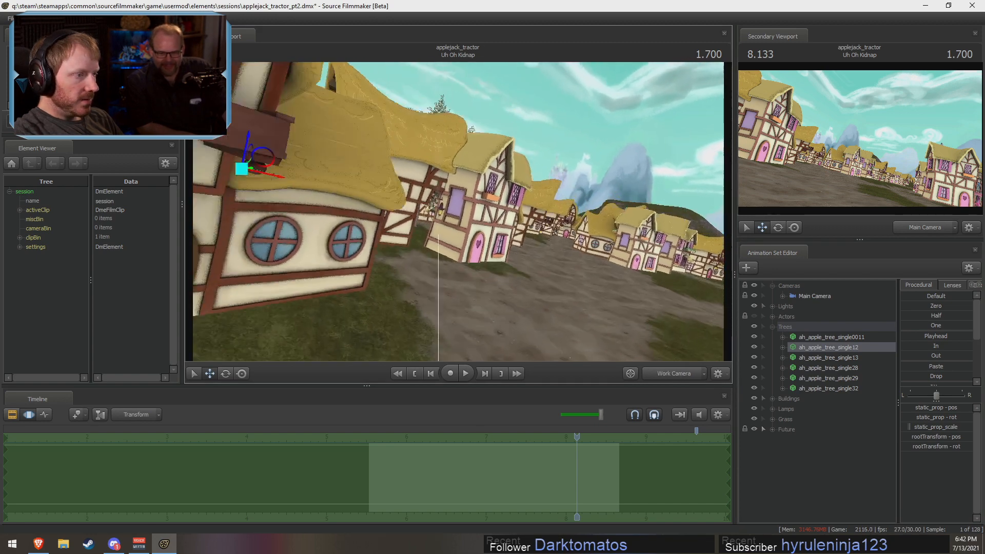
key(r)
drag(372, 201, 568, 231)
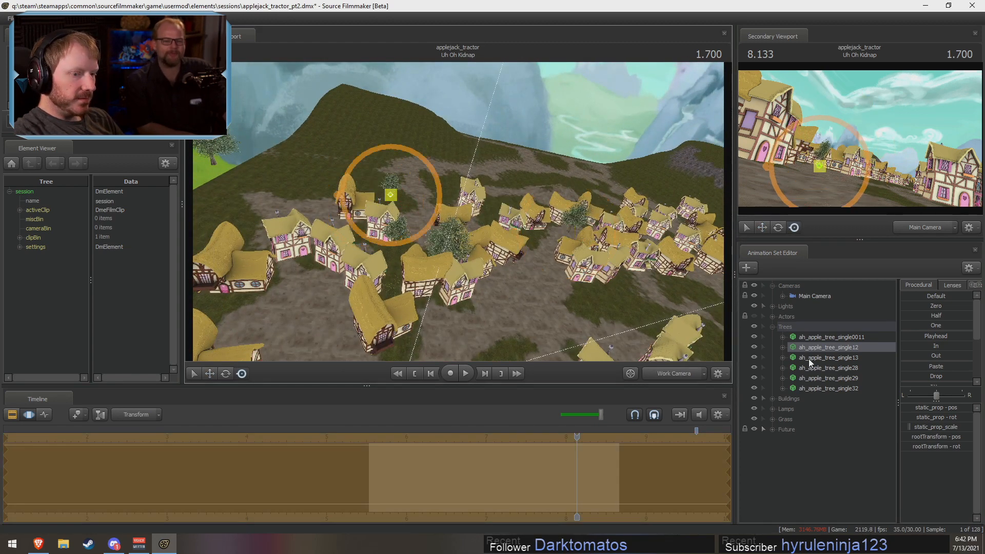
- Reposition ah_apple_tree_single13, ah_apple_tree_single28 and ah_apple_tree_single29 around the rows of background houses
click(391, 199)
drag(391, 196, 878, 179)
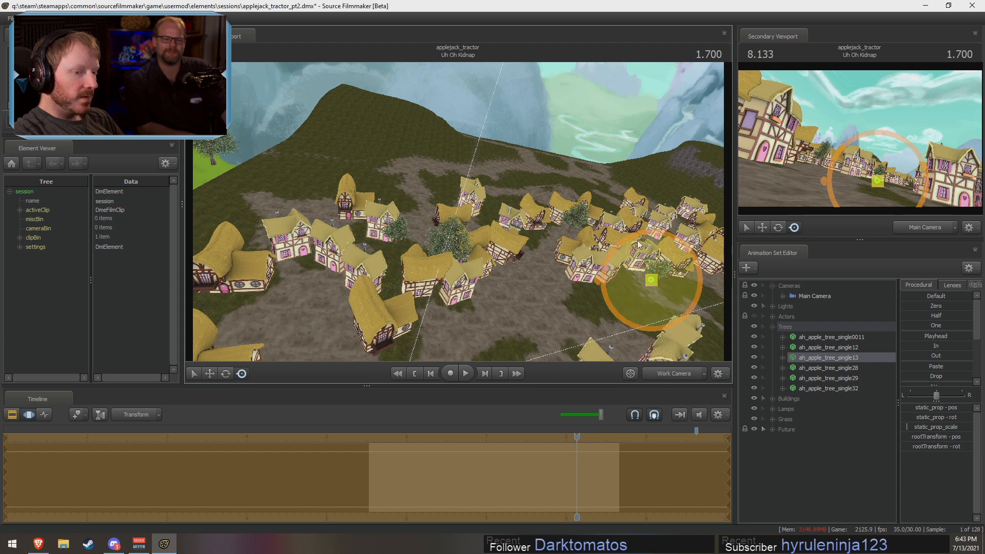
click(376, 256)
drag(396, 244, 552, 272)
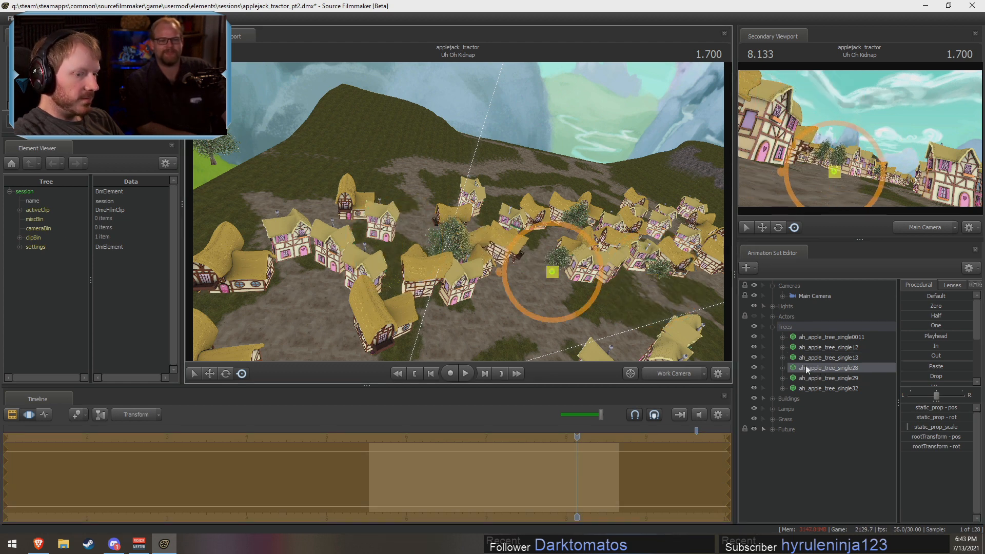
click(823, 380)
drag(442, 266, 542, 203)
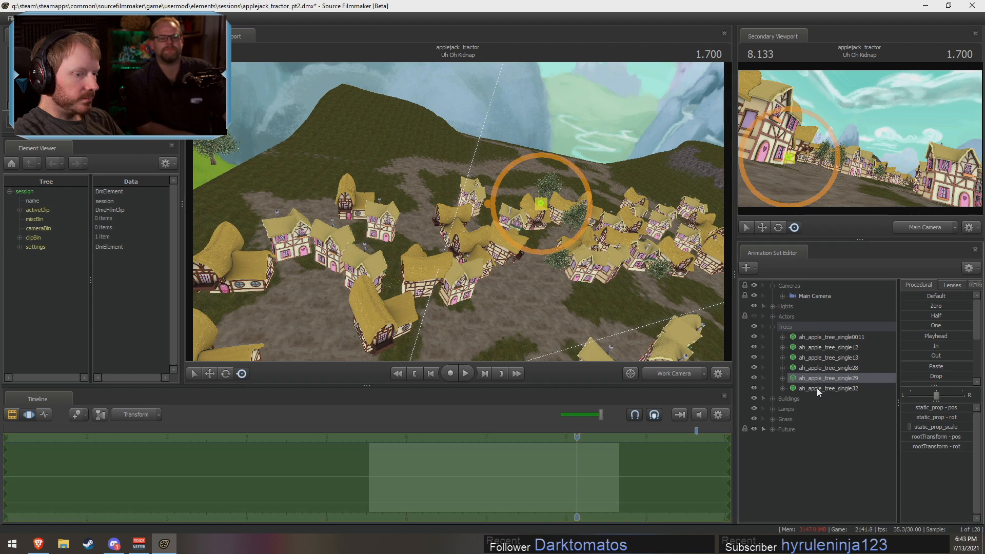
- Move ah_apple_tree_single32 from the village outskirts into the cluster of houses visible to Main Camera
click(829, 389)
drag(435, 198, 595, 207)
key(w)
drag(458, 159, 453, 190)
key(w)
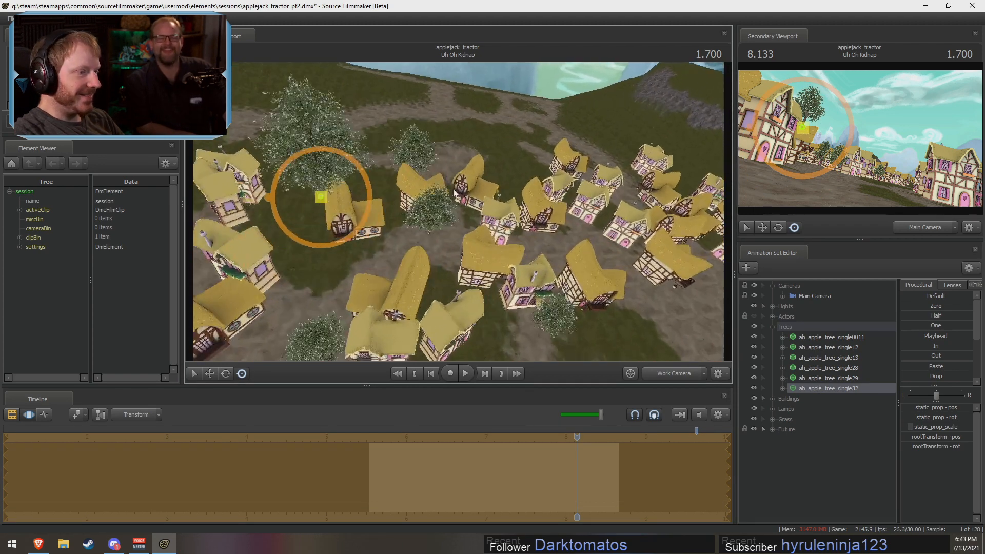
drag(320, 198, 583, 231)
- Duplicate ah_apple_tree_single32 and place the copy behind the far row of houses toward the hill
right_click(833, 390)
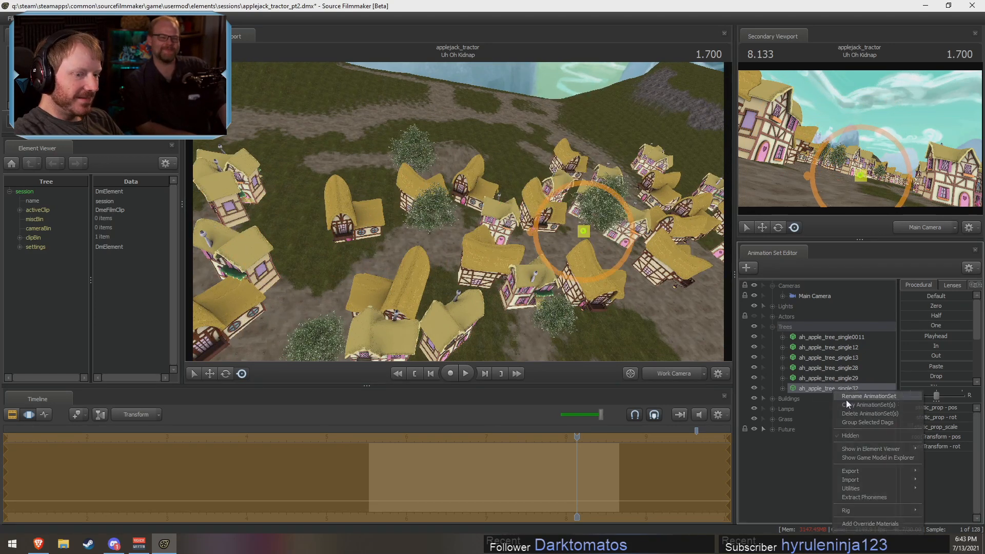
click(847, 404)
click(811, 462)
right_click(809, 466)
click(864, 420)
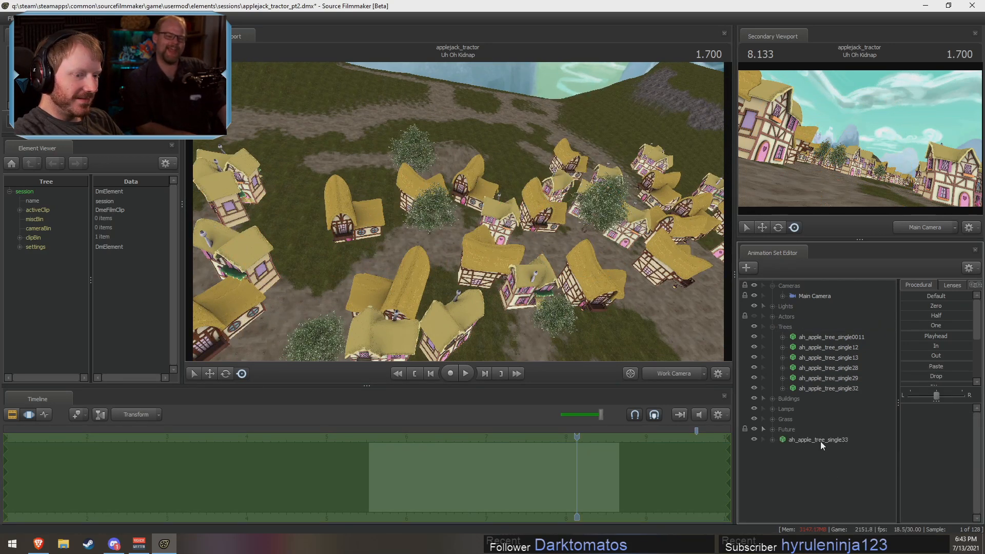
drag(401, 211, 413, 164)
key(w)
drag(371, 270, 485, 199)
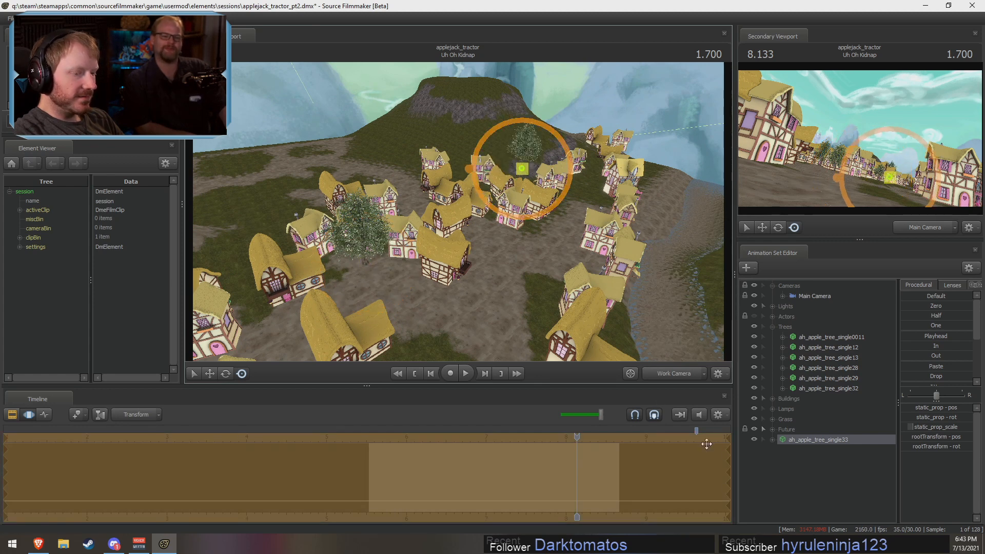
- Paste a second copy of the apple tree and move it back behind the houses beyond the original tree
right_click(842, 482)
click(842, 438)
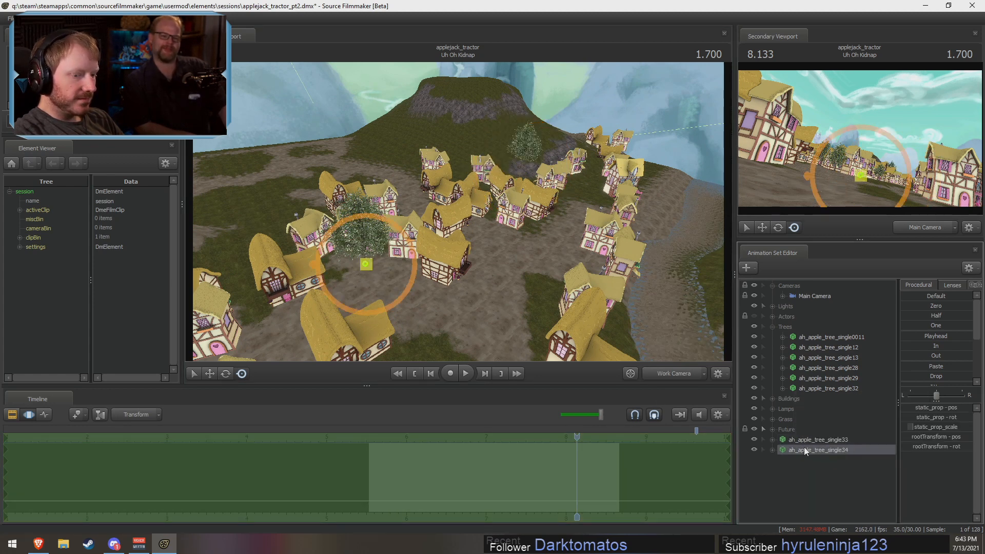
drag(366, 264, 409, 189)
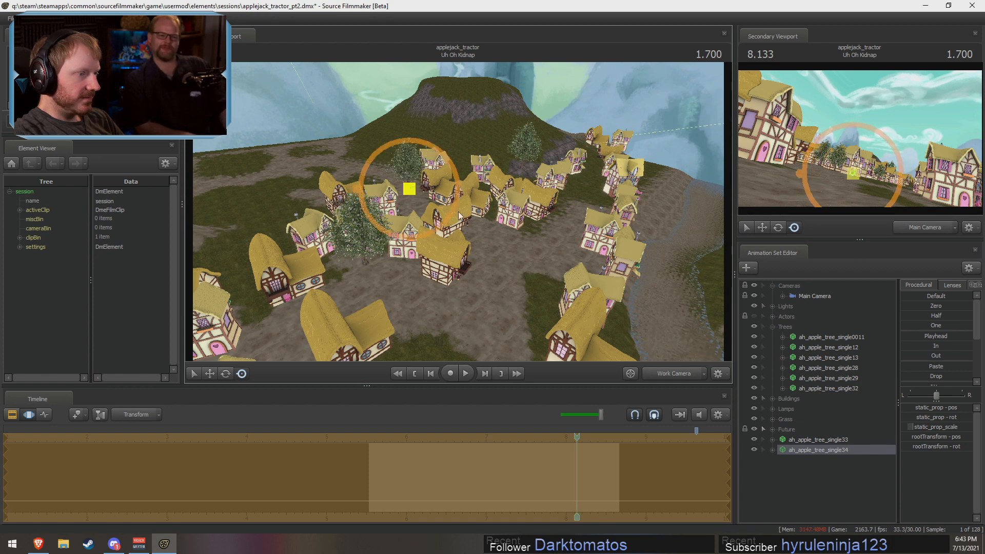
- Paste another apple tree and place it beside the farthest houses, on the outer side of the long row near the riverbank
right_click(840, 459)
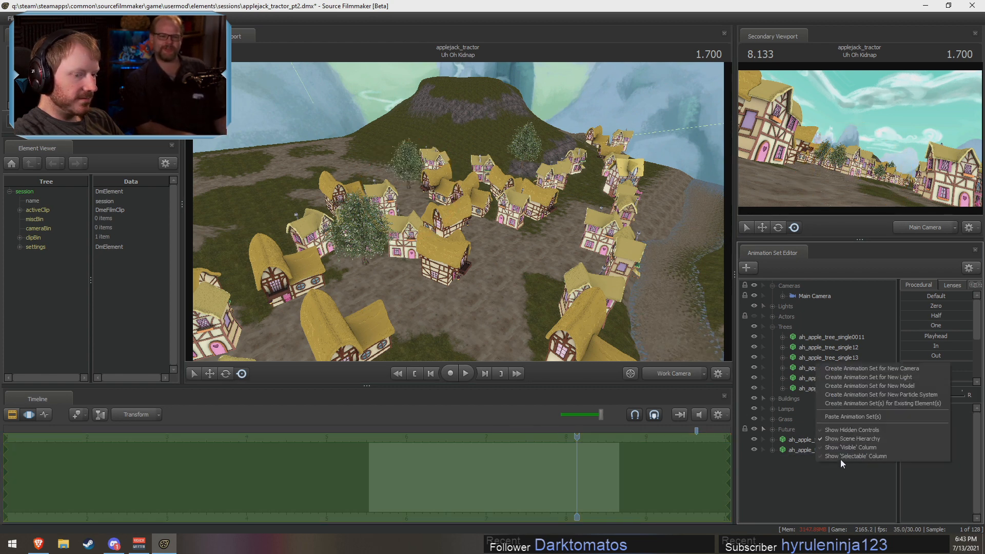
click(851, 417)
drag(366, 264, 645, 165)
drag(460, 216, 444, 251)
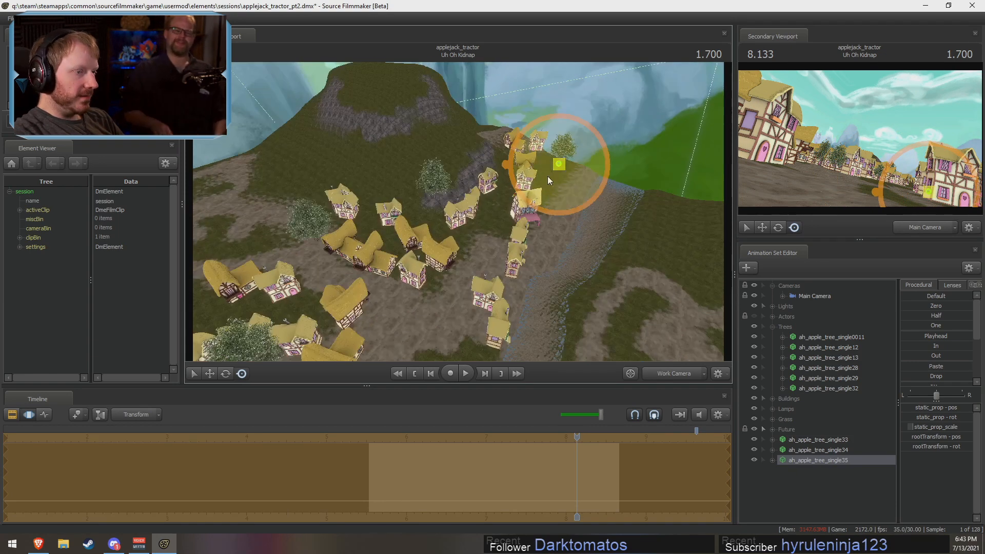
drag(558, 165, 547, 171)
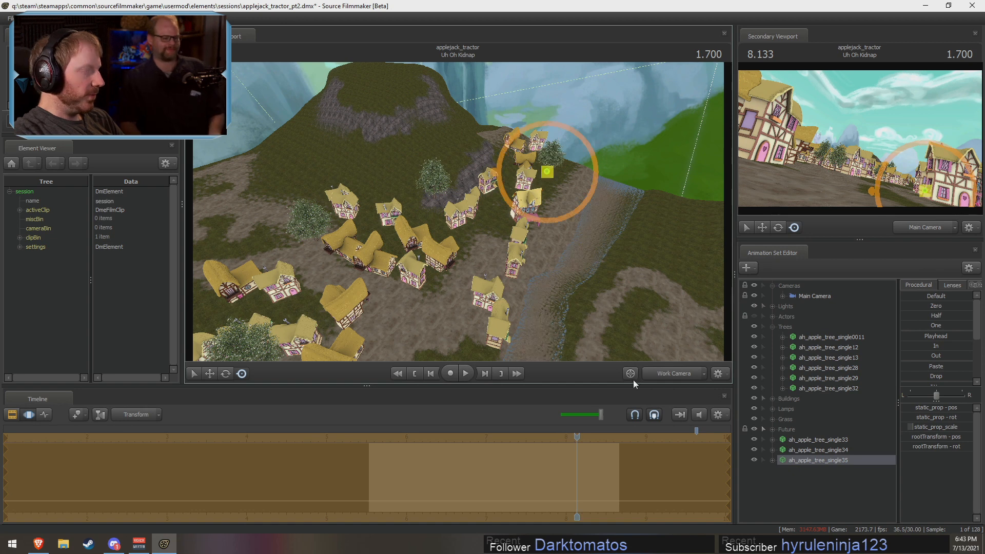
- Paste one more apple tree and place it behind the farthest houses, at the foot of the hill
right_click(819, 461)
click(831, 441)
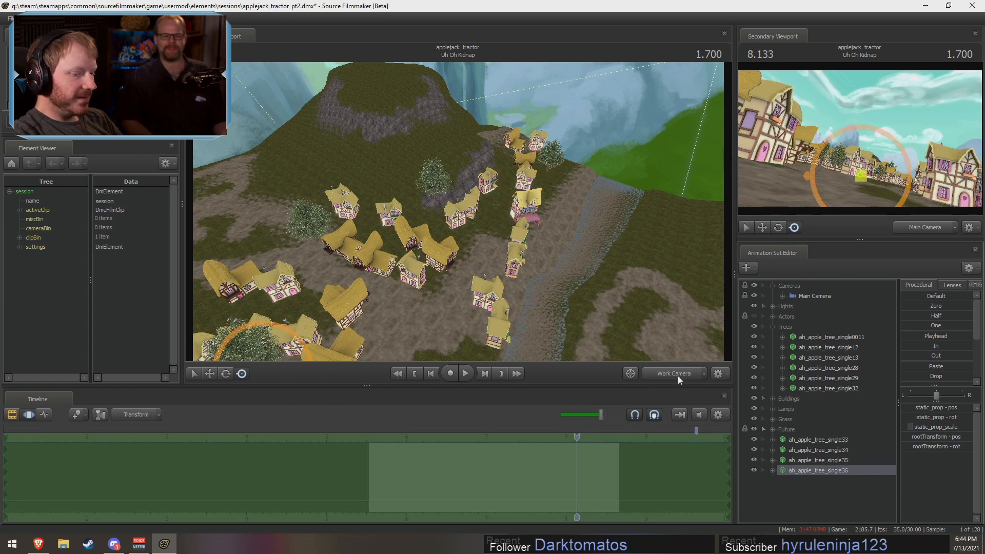
drag(442, 247, 390, 289)
drag(318, 288, 552, 111)
key(F2)
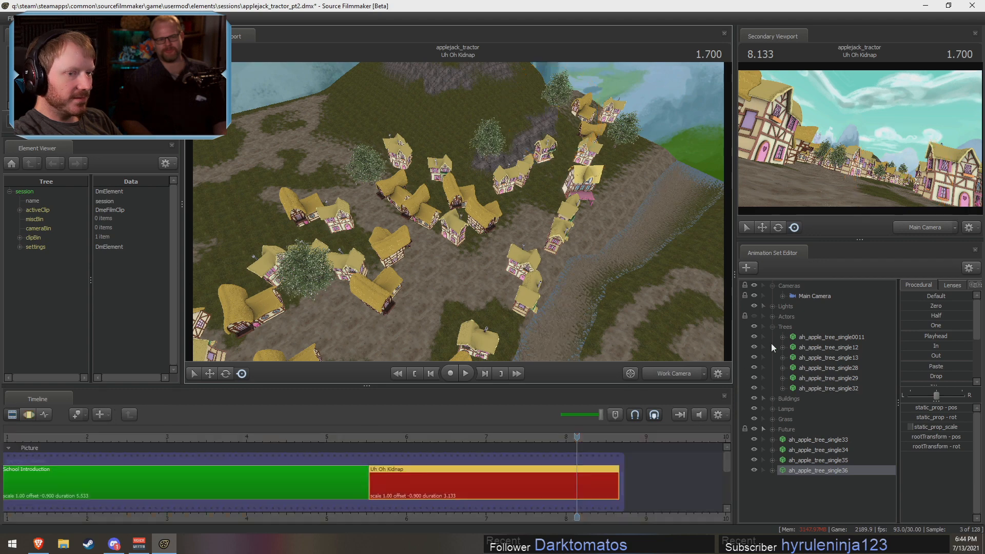
- Set the playhead to 8.533, then paste an apple tree and place it on the grassy hillside above the village houses
drag(576, 437, 609, 452)
right_click(850, 493)
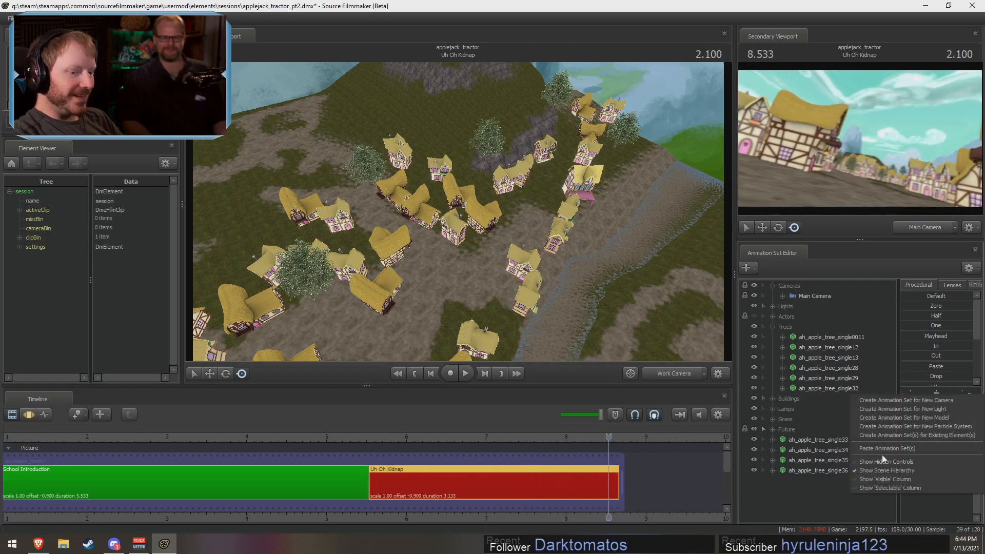
click(883, 450)
click(827, 480)
drag(476, 196, 519, 191)
key(F3)
key(w)
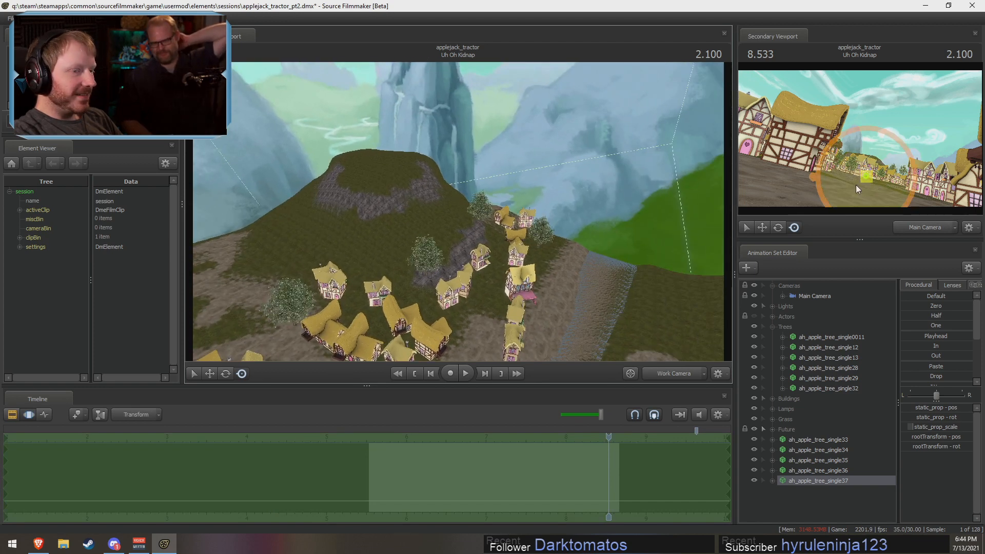
drag(865, 178, 917, 143)
drag(506, 208, 446, 225)
drag(412, 329, 441, 176)
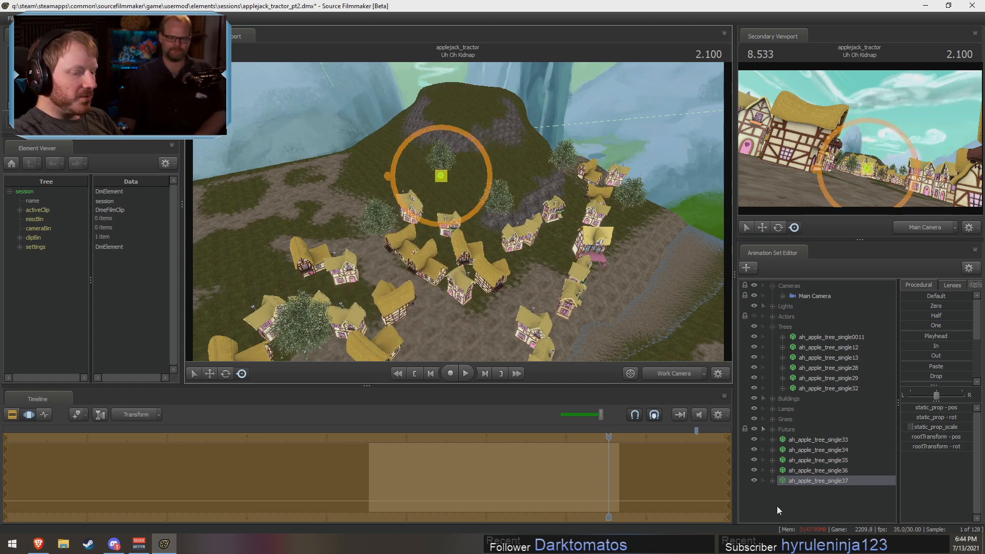
- Collapse the Trees group and move the loose trees ah_apple_tree_single33 to ah_apple_tree_single37 into it
click(774, 329)
click(799, 378)
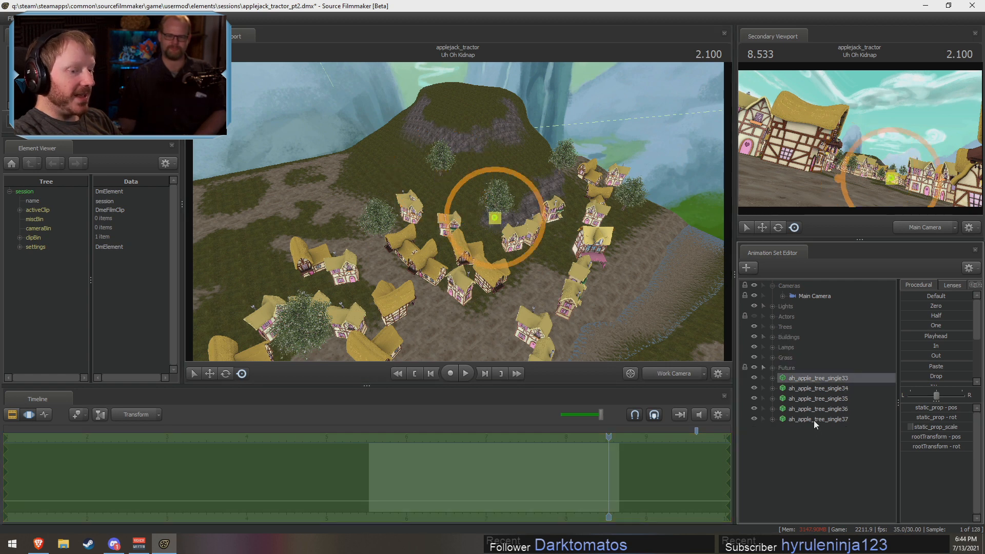
shift+click(814, 419)
drag(813, 419, 808, 338)
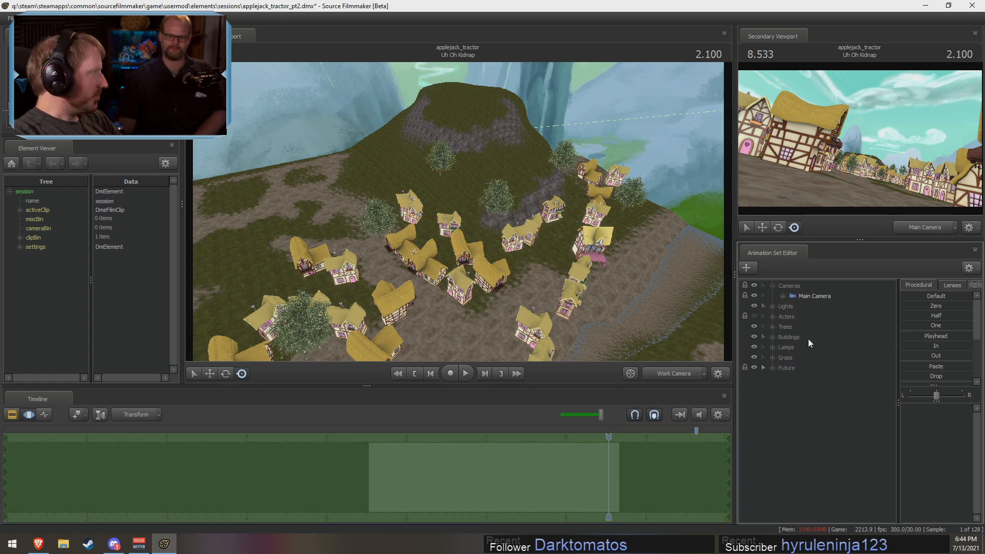
- Paste a new apple tree and place it on the hill's right shoulder, just below the upper rocks
right_click(767, 427)
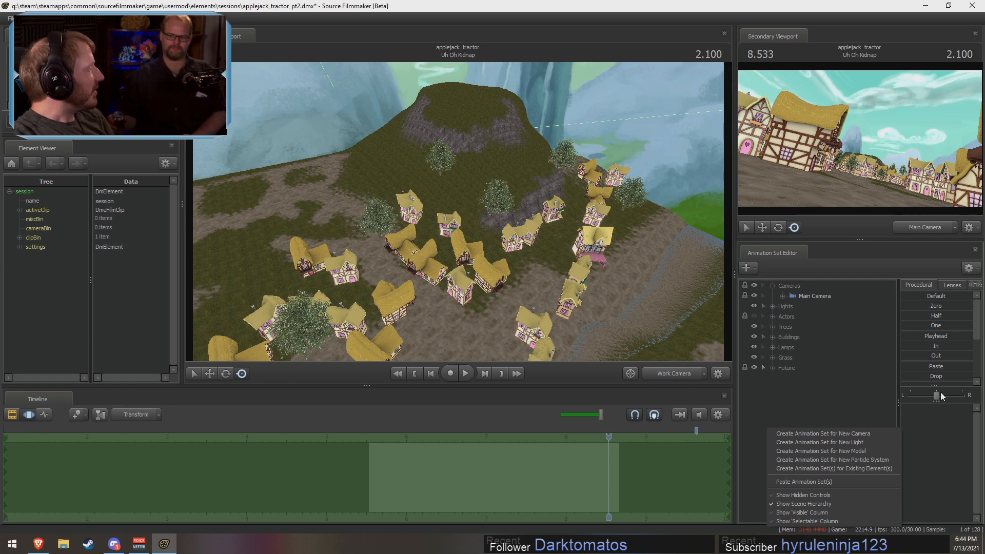
click(825, 410)
right_click(803, 399)
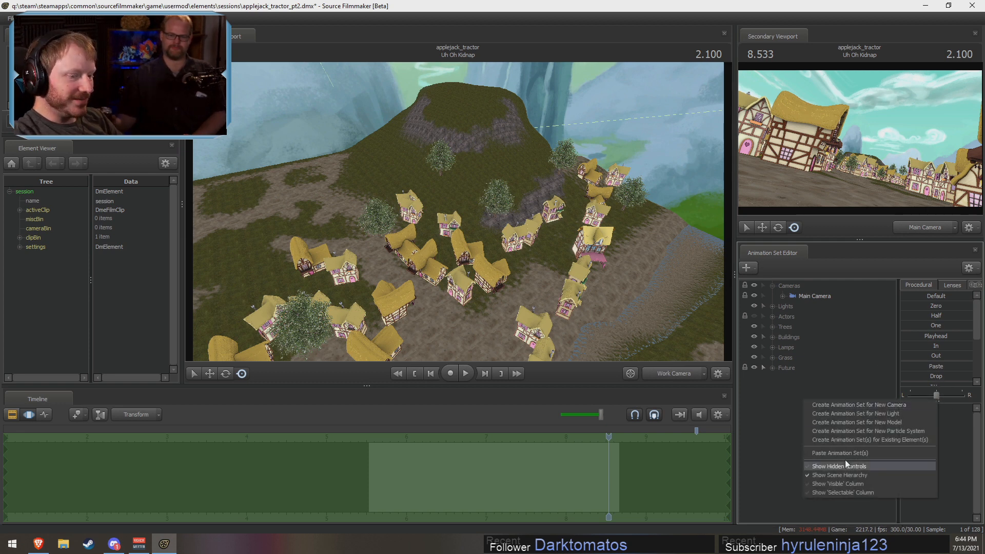
click(831, 453)
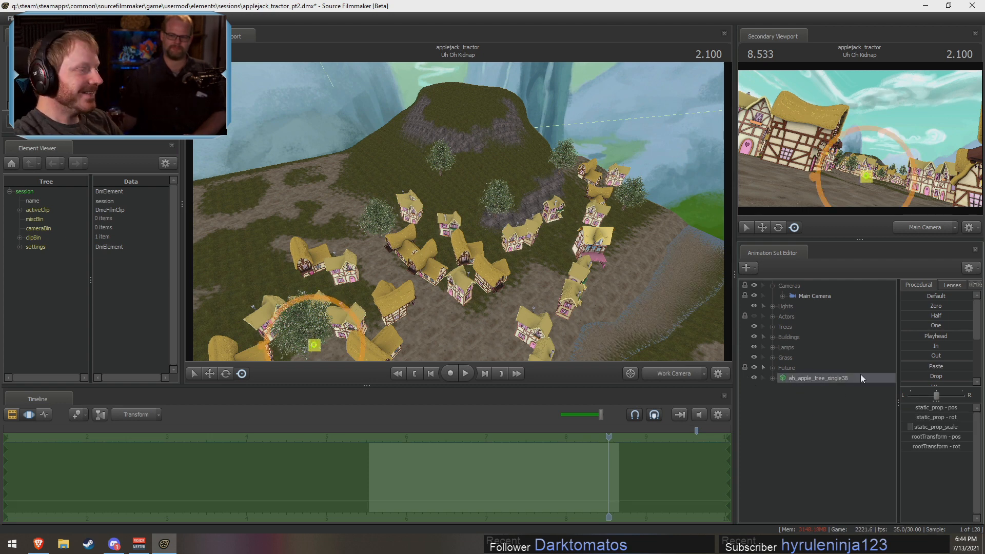
key(F2)
key(F3)
drag(544, 281, 516, 315)
drag(338, 318, 547, 150)
key(e)
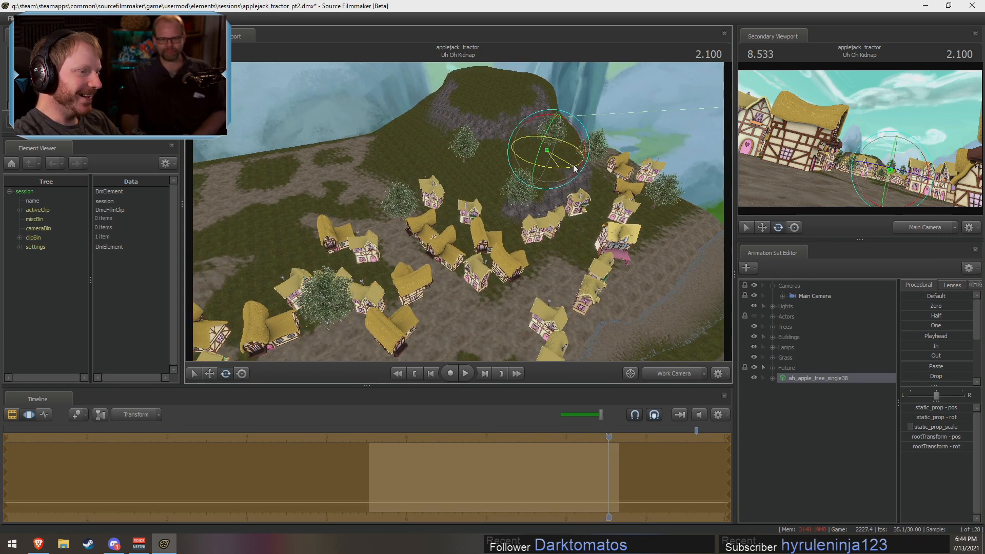
- Paste another apple tree and place it close beside the existing tree on the left of the hillside
right_click(793, 431)
click(842, 482)
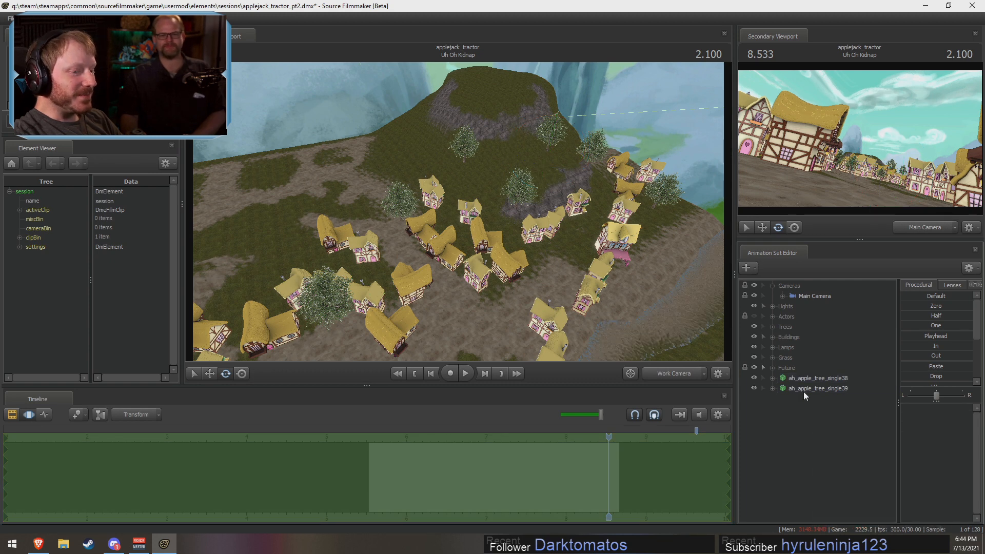
click(804, 389)
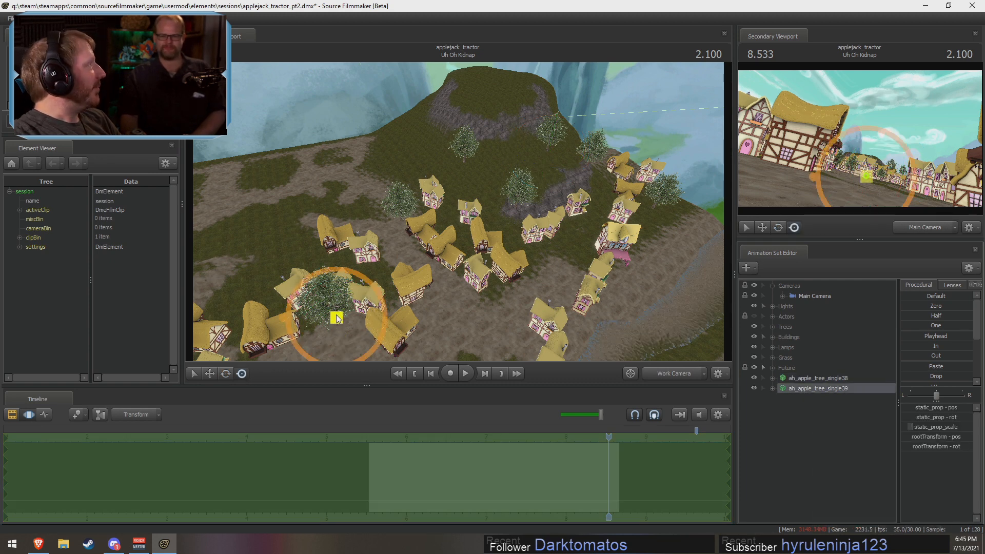
drag(337, 319, 492, 168)
- Paste an apple tree and position it on the right hillside, just in front of the tree on the shoulder
right_click(804, 447)
click(850, 500)
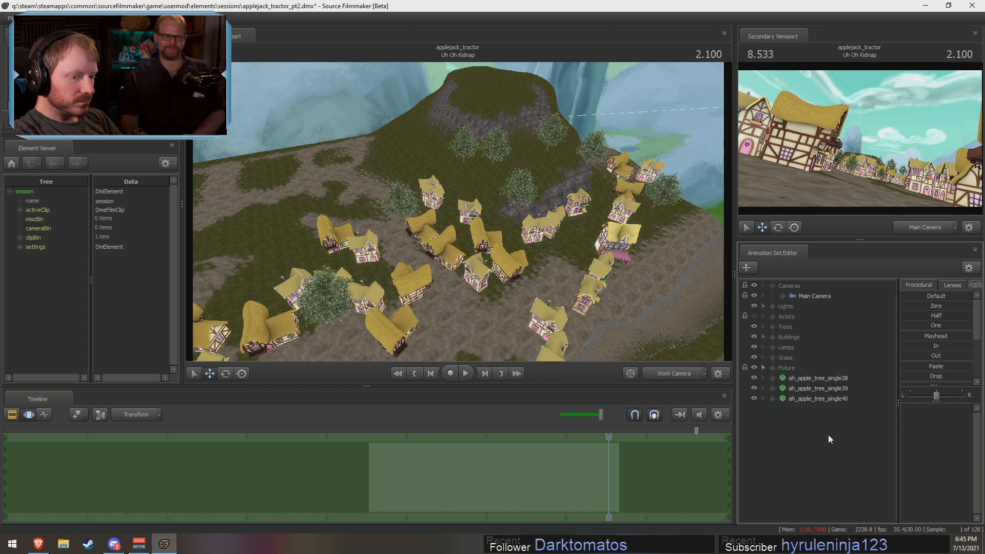
click(824, 398)
drag(662, 318, 703, 282)
mouse_move(366, 255)
mouse_down()
mouse_move(313, 256)
mouse_move(320, 269)
mouse_move(366, 255)
mouse_up()
drag(282, 275, 573, 202)
mouse_move(442, 239)
mouse_down()
mouse_move(492, 246)
mouse_move(442, 239)
mouse_up()
key(e)
key(w)
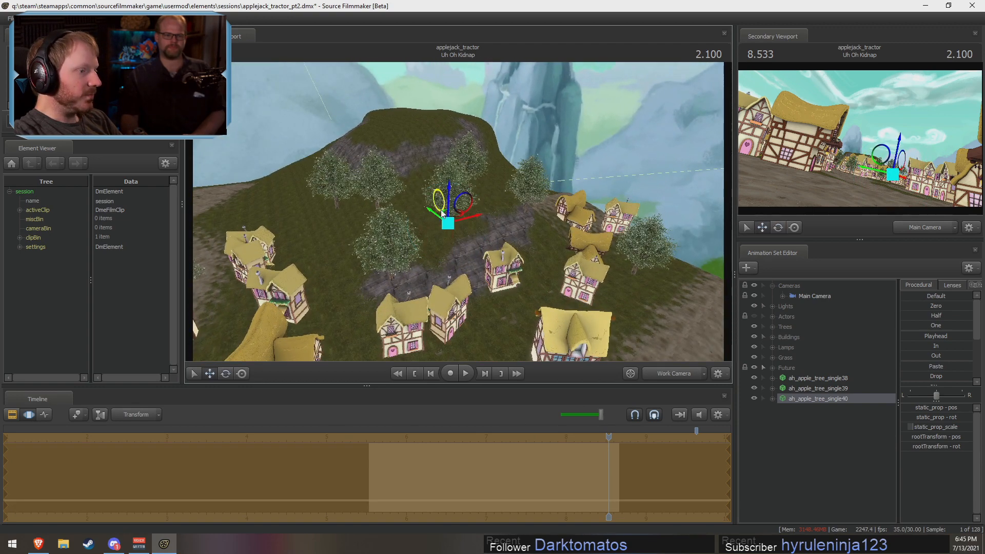
drag(485, 226, 456, 211)
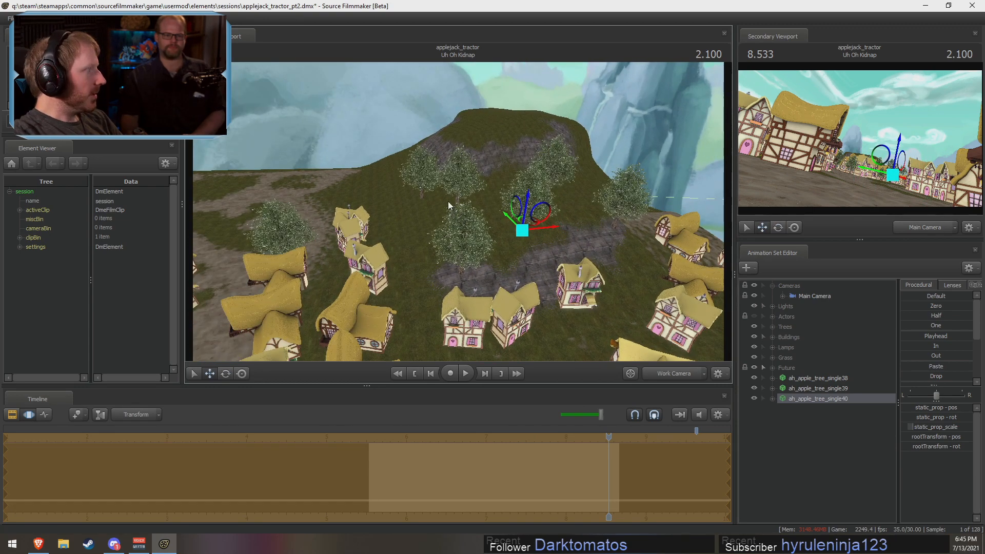
- Paste another apple tree and move it up to the right side of the rocky ledge near the hilltop
right_click(808, 444)
click(837, 493)
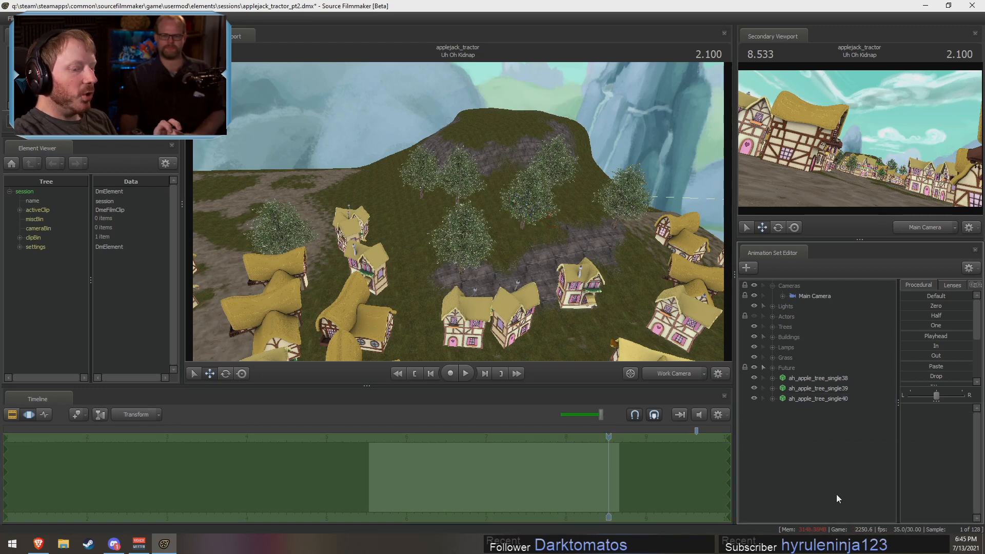
click(819, 410)
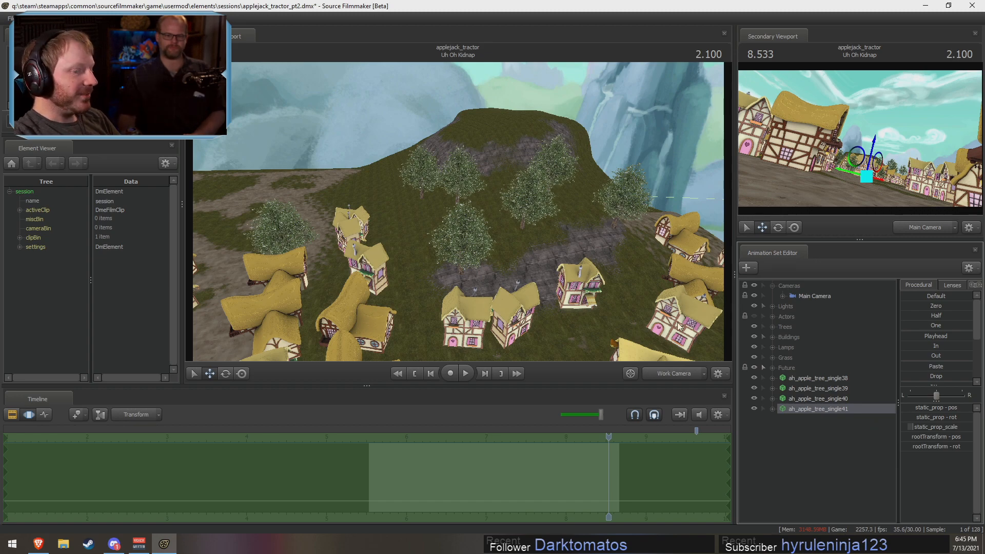
key(F2)
drag(577, 302, 585, 340)
key(F3)
drag(870, 184, 908, 144)
drag(431, 226, 657, 155)
drag(446, 211, 432, 171)
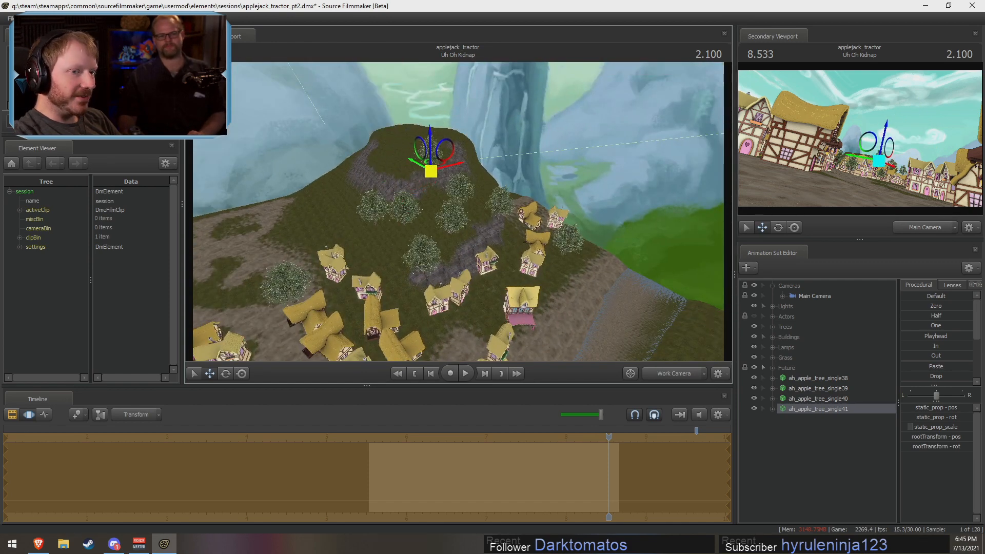
- Lower the tree on the rocky ledge slightly so it sits on the ground
key(F2)
key(F3)
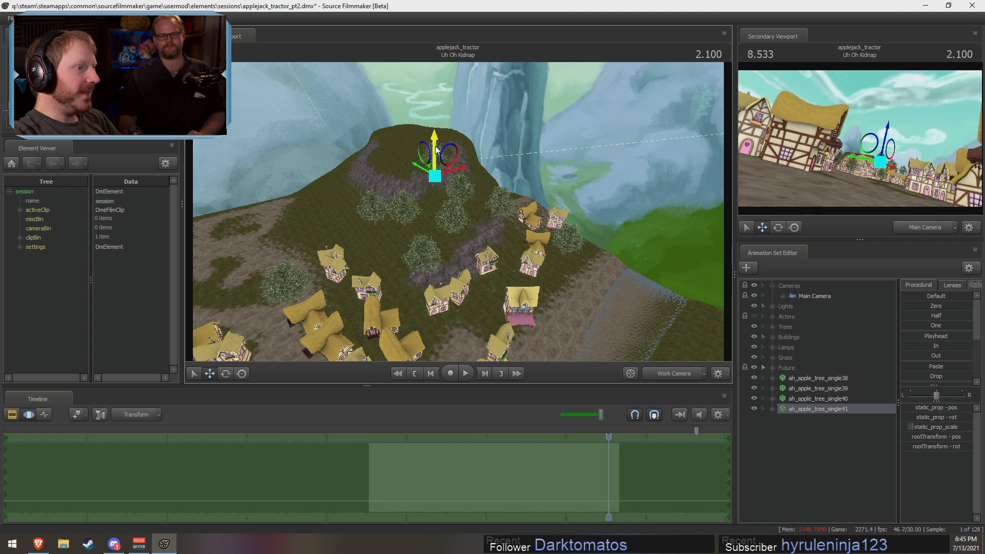
drag(436, 153, 436, 156)
key(F2)
- Paste an apple tree and place it at the left end of the hilltop's rocky ledge
right_click(796, 441)
click(836, 476)
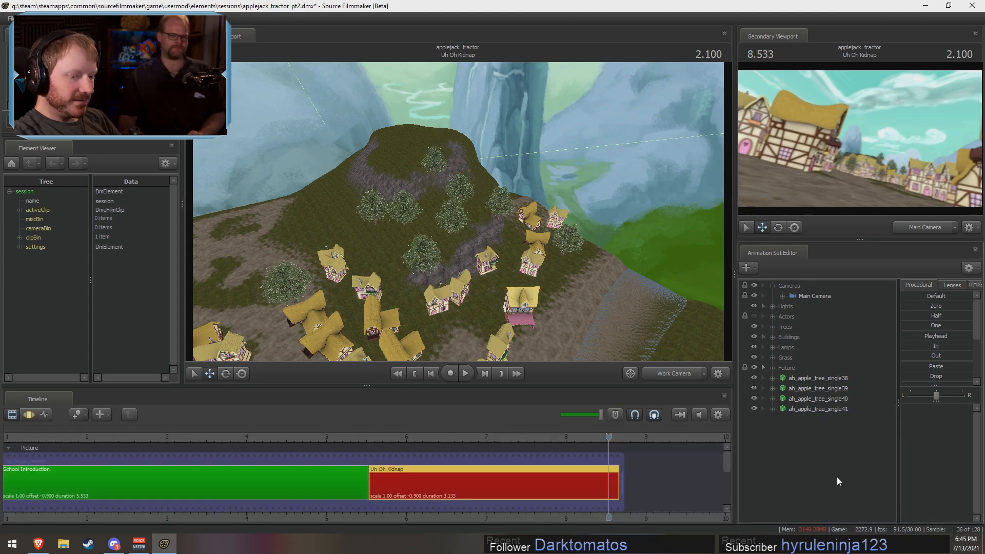
drag(708, 348, 457, 212)
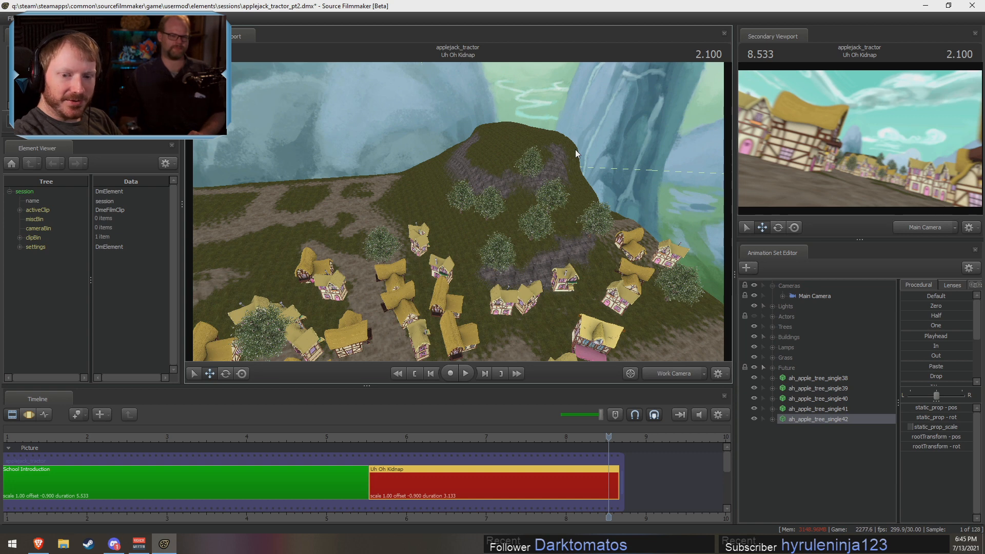
key(F3)
drag(506, 202, 497, 137)
key(F2)
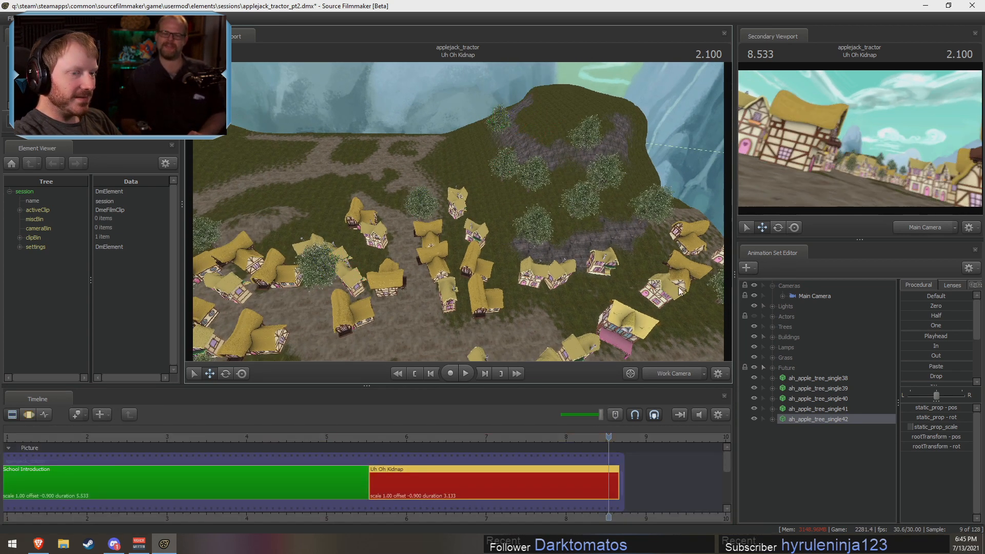
- Paste another apple tree and place it on the hilltop between the two ledge trees, nearer the left one
right_click(827, 452)
click(870, 498)
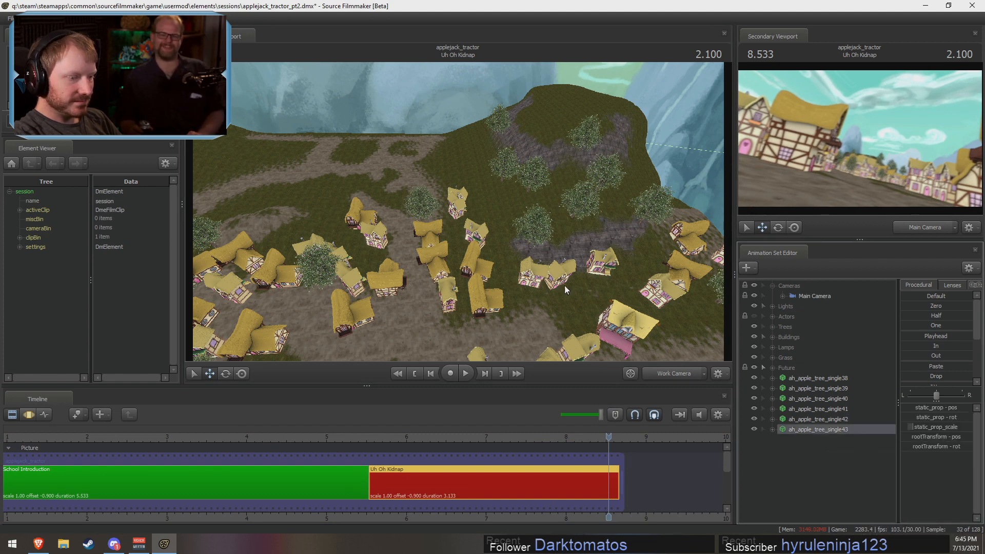
key(F3)
drag(327, 292, 521, 144)
key(w)
drag(420, 306, 442, 276)
key(F2)
- Copy ah_apple_tree_single43, paste the copy and place it at the back edge of the hilltop
right_click(804, 430)
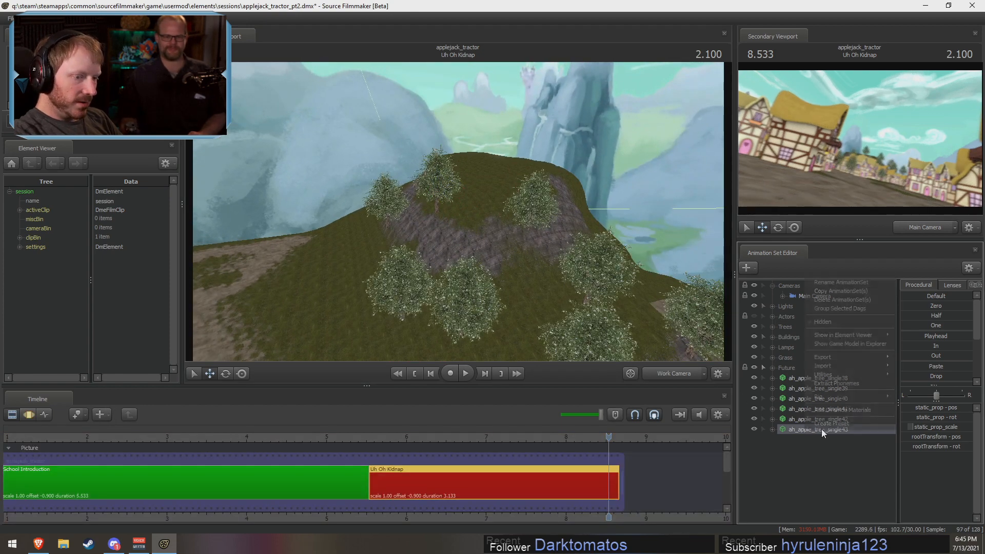
click(842, 291)
right_click(806, 449)
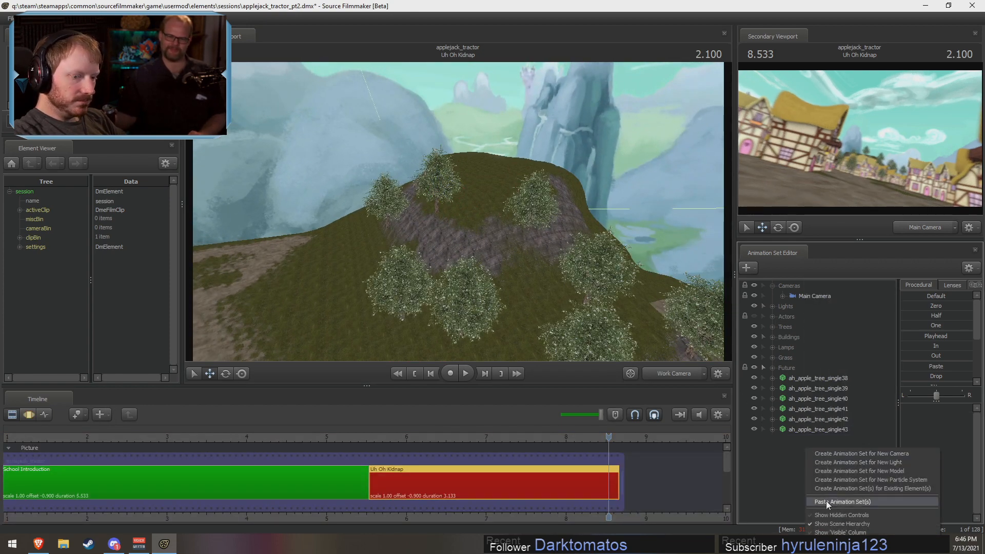
click(826, 501)
click(816, 439)
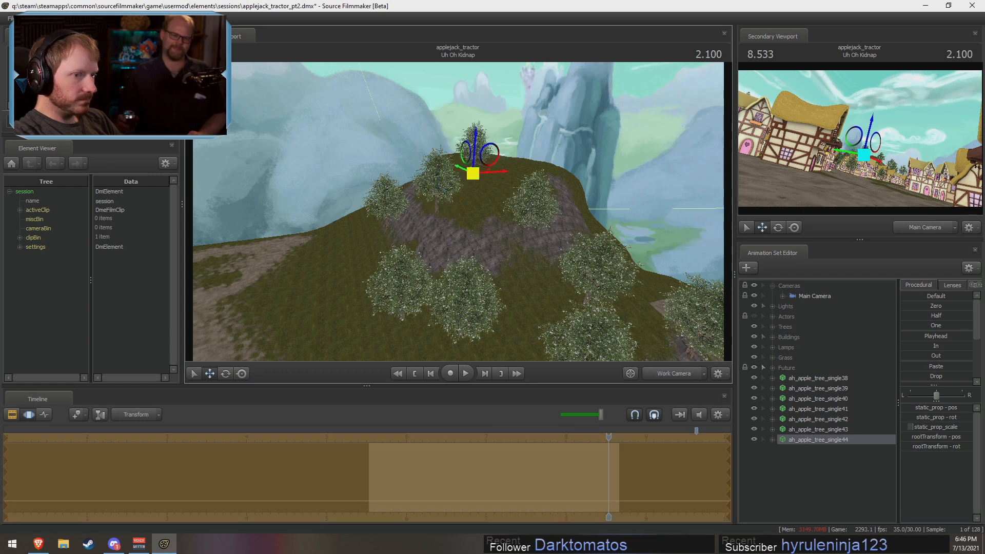
drag(473, 173, 492, 176)
- Paste another apple tree and place it on the slope below the rocks, in the gap between the lower trees
right_click(789, 498)
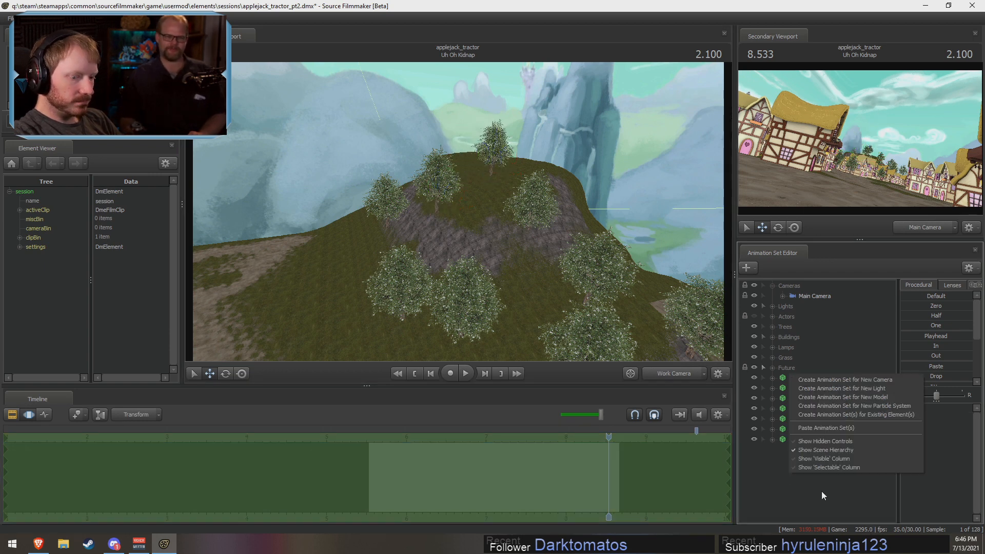
click(816, 429)
drag(438, 214, 492, 269)
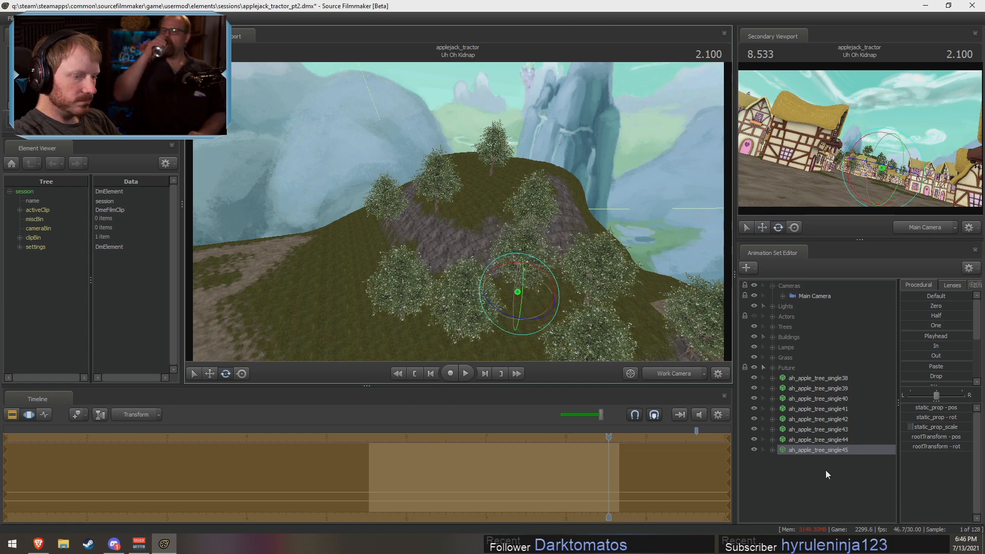
- Paste an apple tree and place it on the hilltop's left edge, behind the leftmost ledge tree
right_click(823, 485)
click(849, 441)
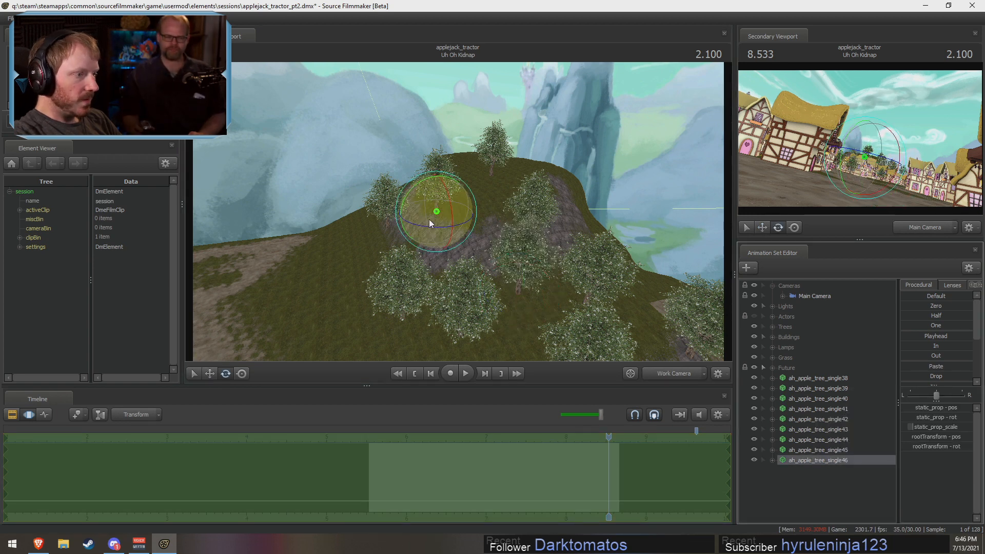
drag(852, 156, 844, 157)
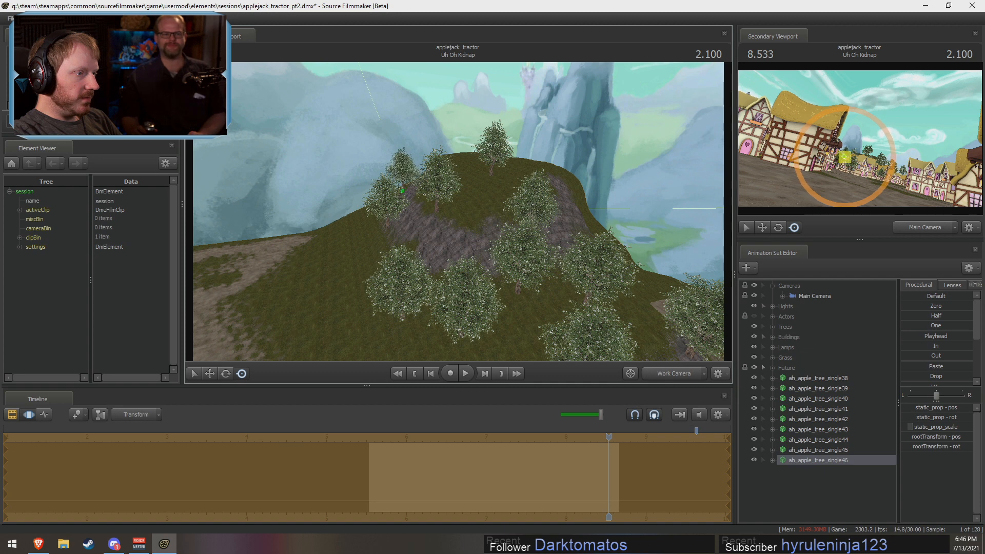
key(F2)
- Paste another apple tree and place it at the back of the hilltop, just left of the rear tree
right_click(867, 489)
click(883, 444)
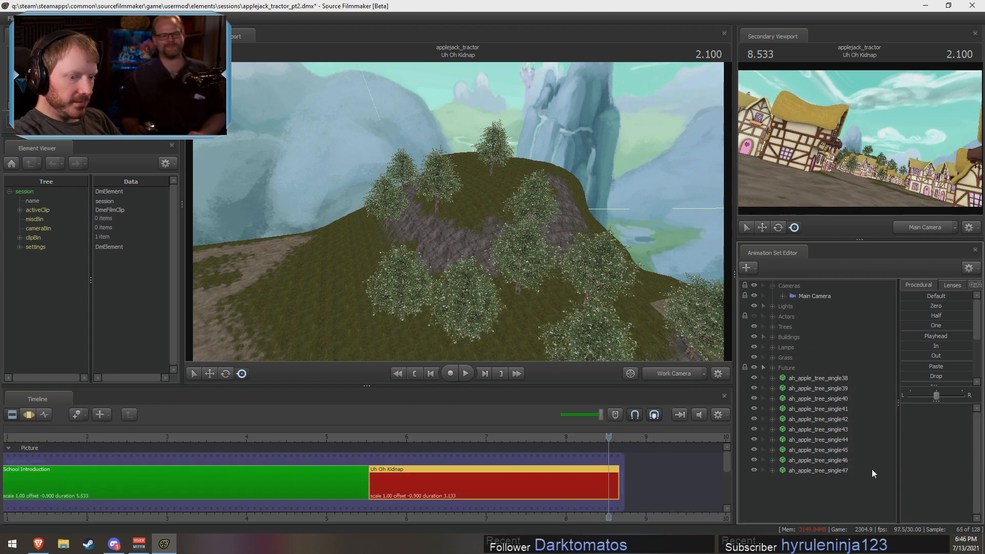
click(833, 470)
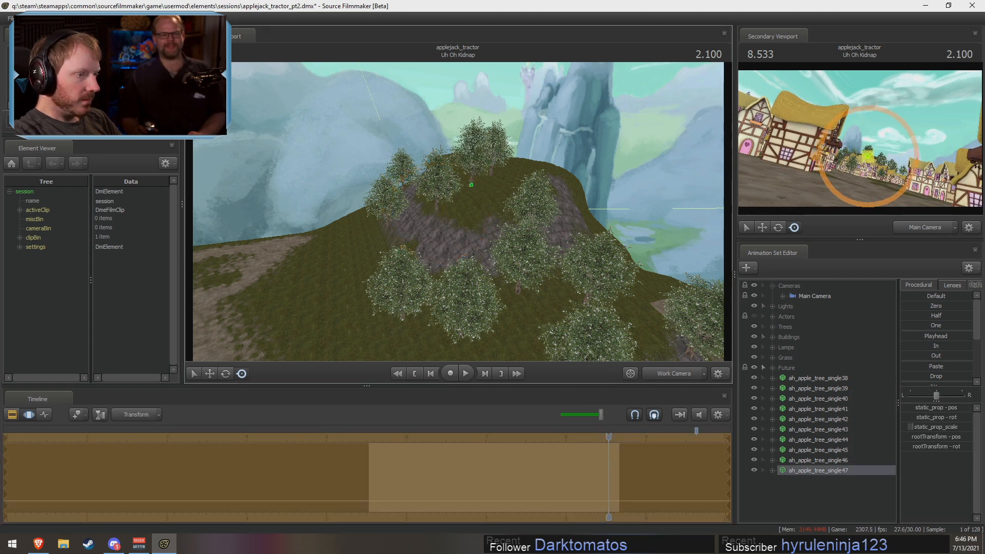
drag(471, 185, 432, 208)
key(e)
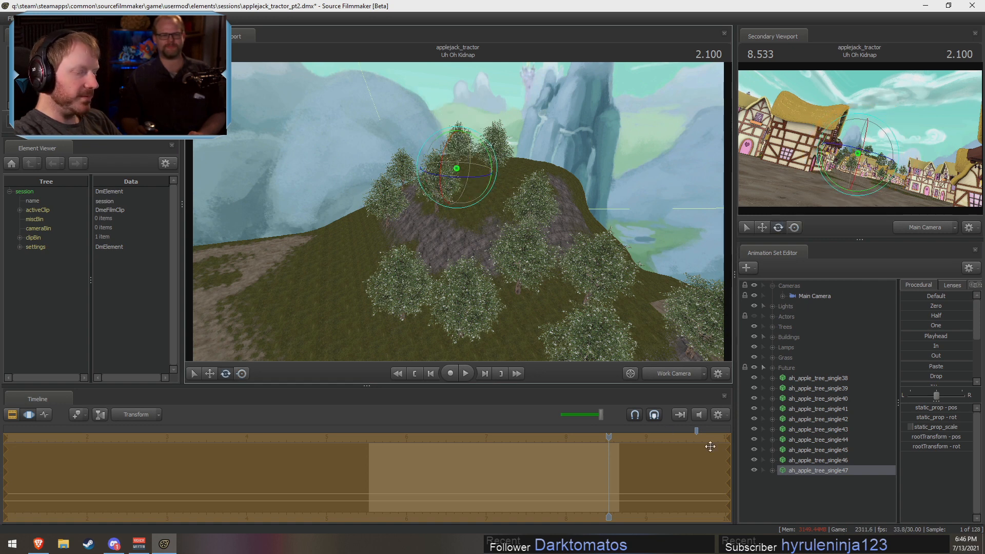
- Paste an apple tree and place it on the hilltop's right edge, behind the right ledge tree
right_click(796, 493)
click(815, 445)
click(806, 481)
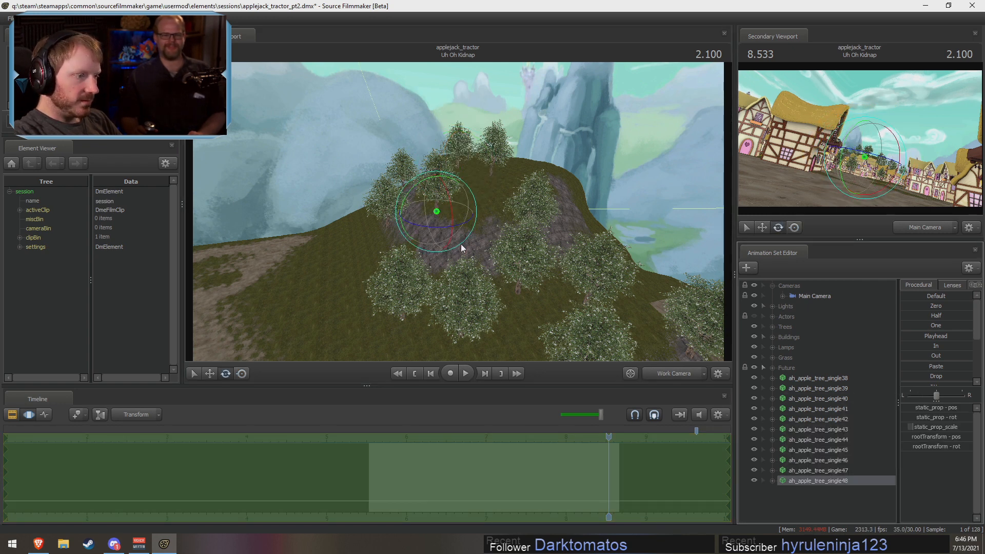
key(r)
drag(437, 212, 575, 221)
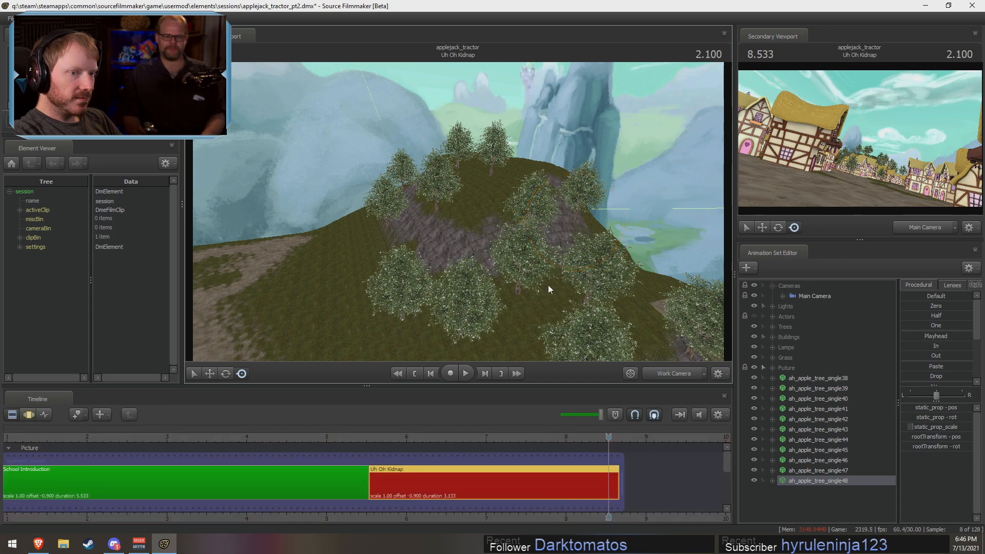
- Paste an apple tree and place it on the left end of the rock ledge, next to the leftmost ledge tree
right_click(825, 506)
click(853, 460)
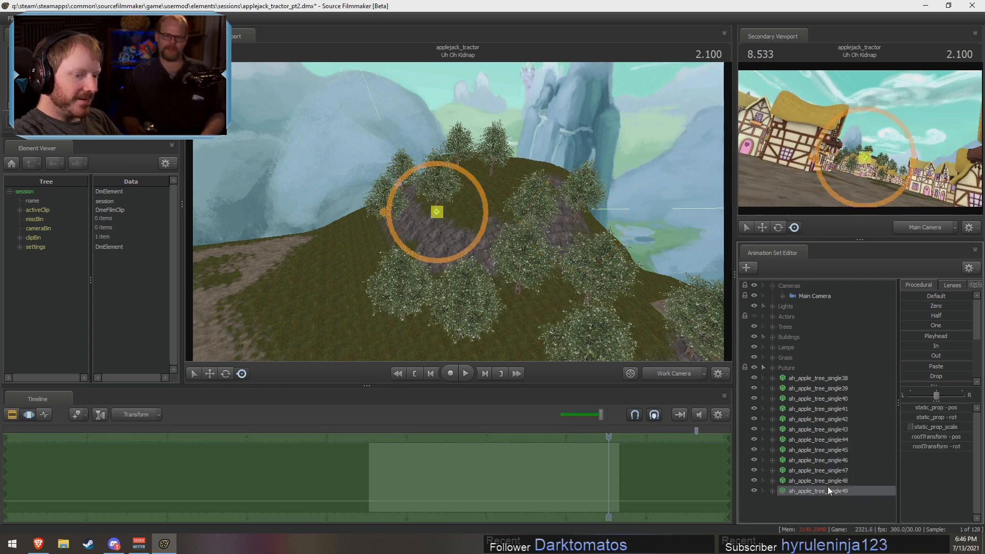
alt+drag(514, 209, 564, 217)
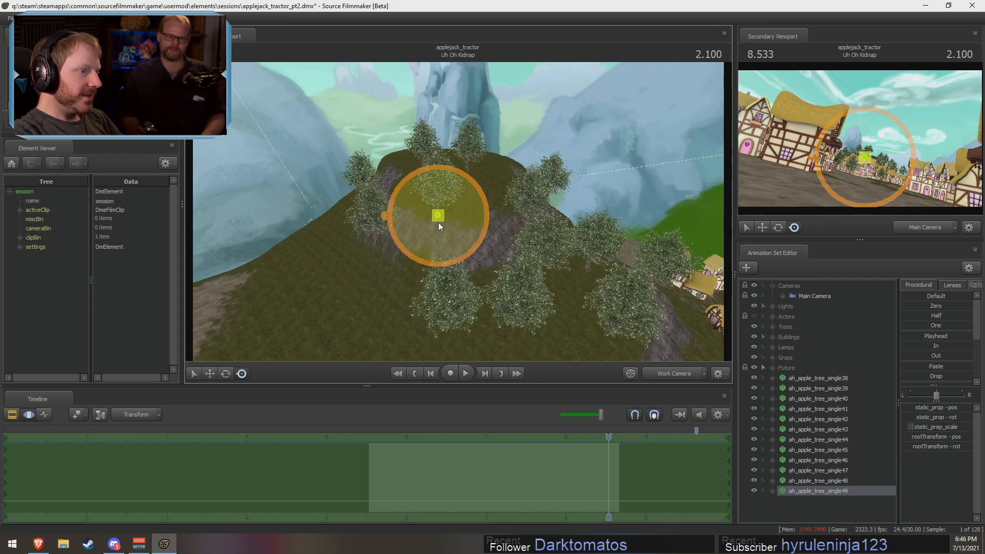
mouse_move(437, 217)
mouse_down()
mouse_move(404, 211)
mouse_move(400, 224)
mouse_up()
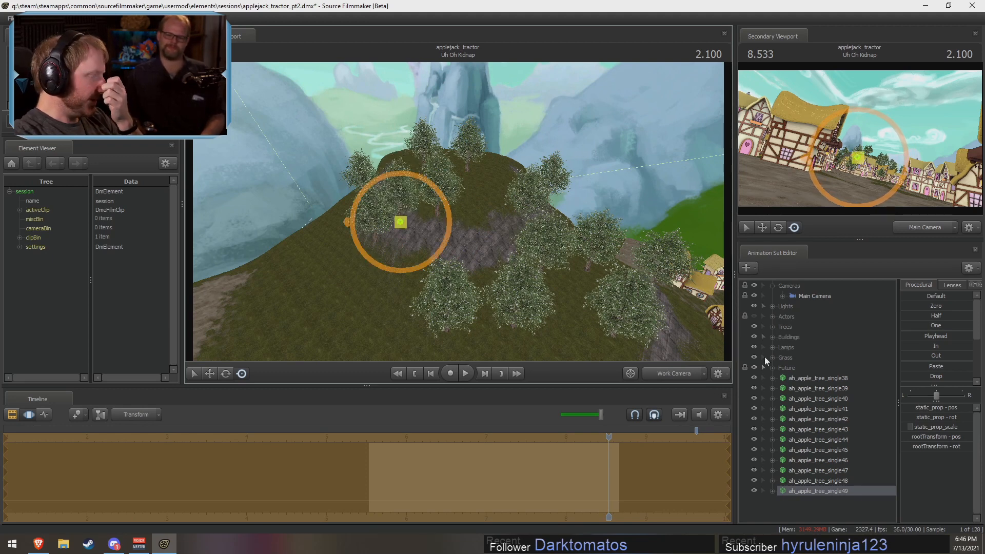
- Paste another apple tree and place it above the middle of the rock ledge, between the left and right tree groups
right_click(804, 493)
click(852, 454)
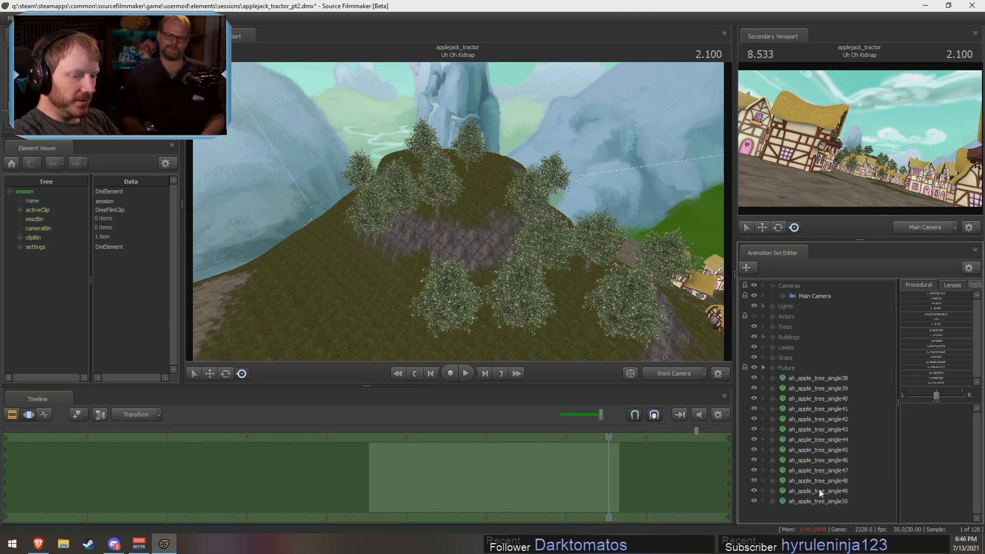
drag(459, 242, 472, 261)
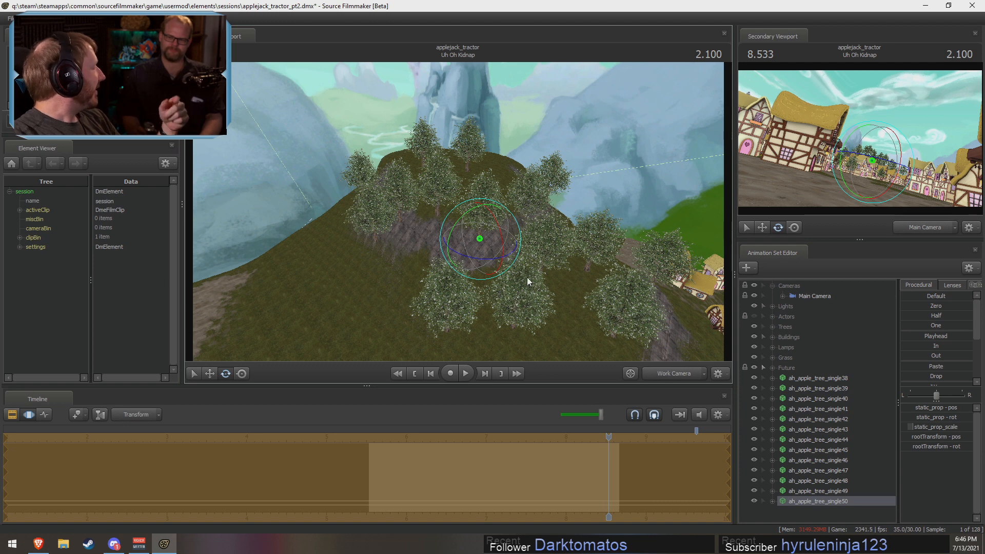
- Paste an apple tree and place it on the rear of the hilltop, in front and to the right of the back trees
right_click(821, 512)
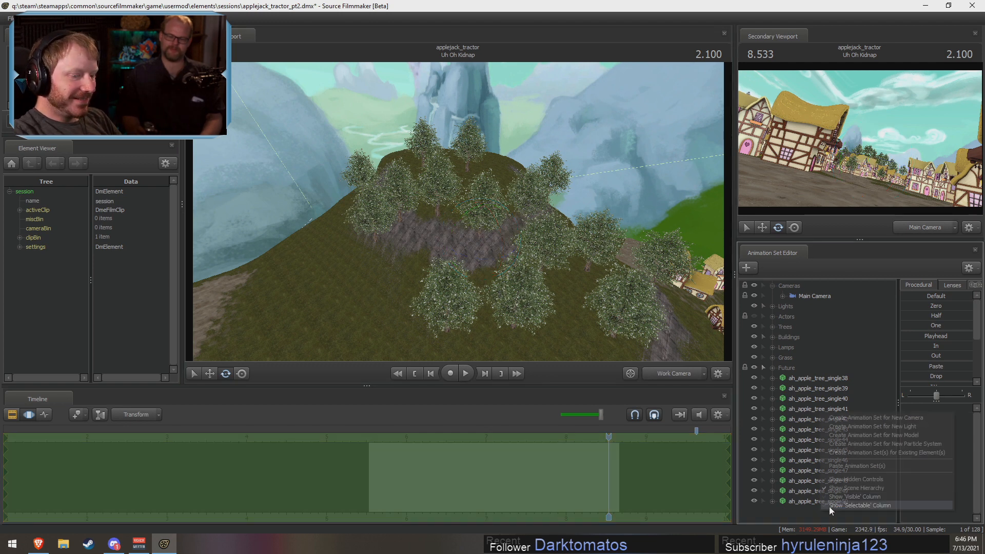
click(853, 466)
key(r)
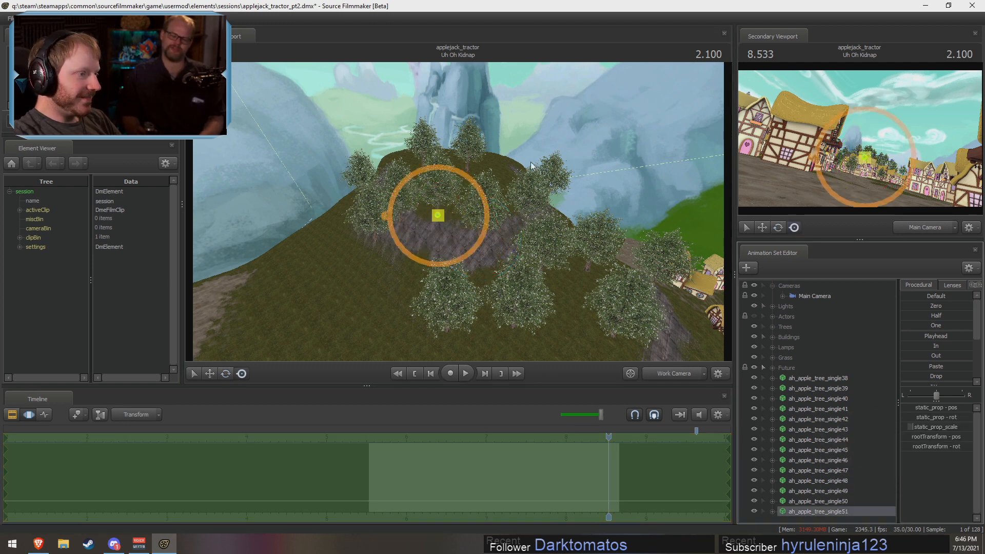
alt+drag(438, 216, 490, 163)
key(w)
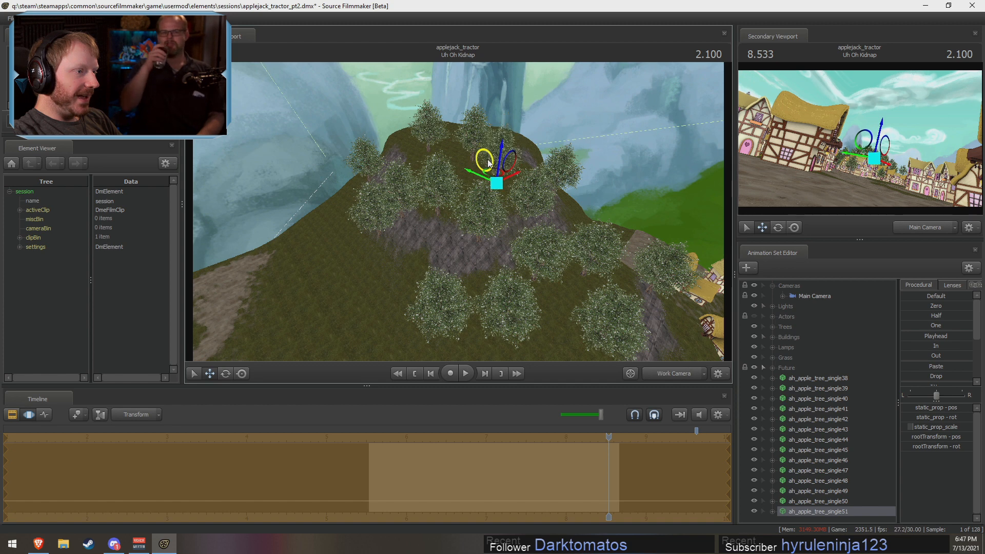
- Move ah_apple_tree_single38 through ah_apple_tree_single51 into the Trees group
click(812, 378)
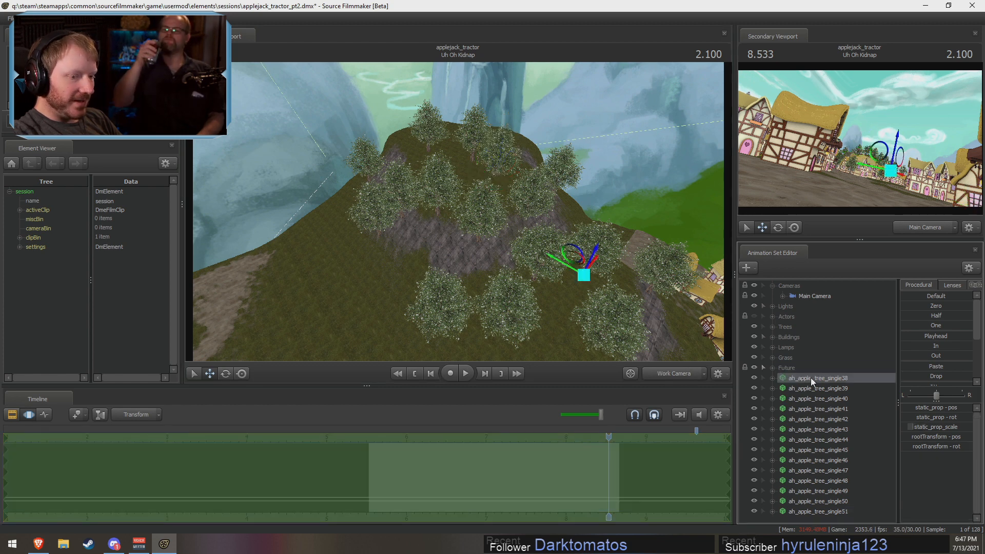
shift+click(814, 512)
drag(814, 463, 793, 329)
- Paste a new apple tree and place it in the open middle of the hilltop, in front of the back trees
right_click(808, 424)
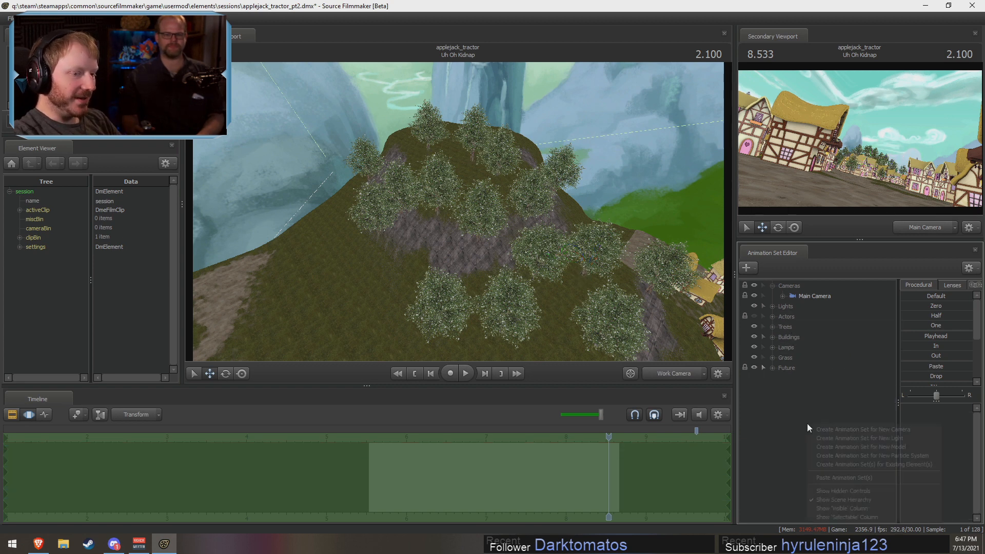
click(848, 481)
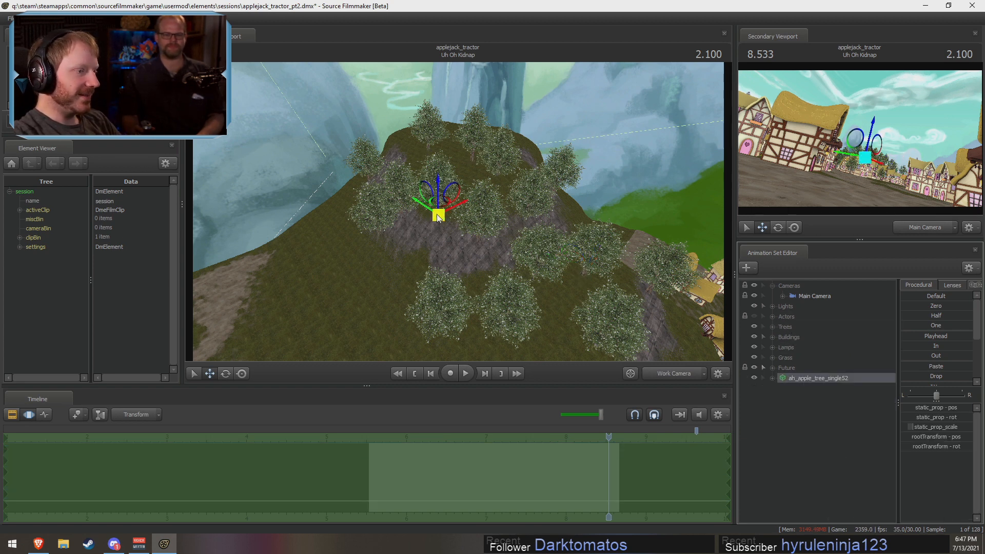
drag(437, 217, 460, 168)
alt+drag(465, 169, 431, 187)
key(F2)
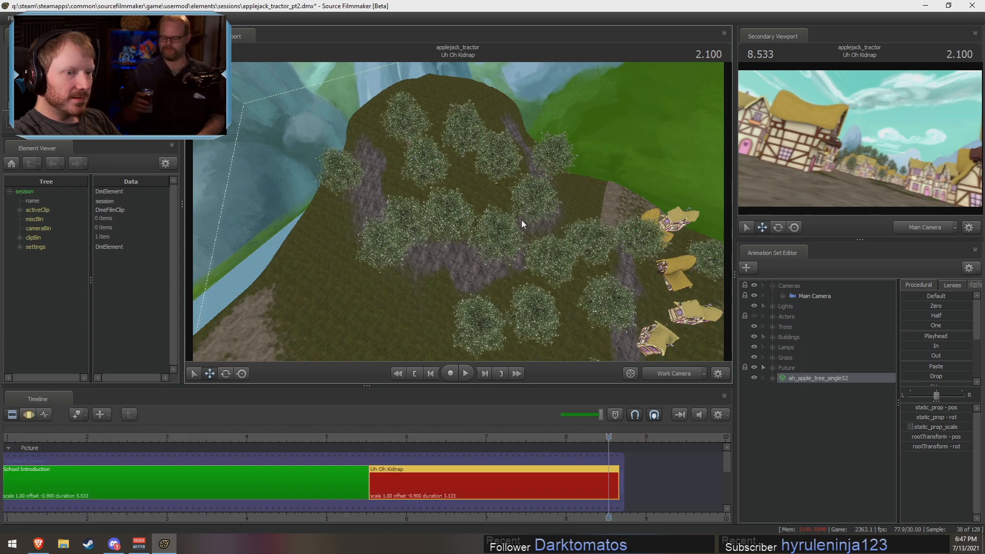
- Go to 6.100 in the shot, paste an apple tree and place it at the far back of the hilltop
drag(539, 439, 414, 440)
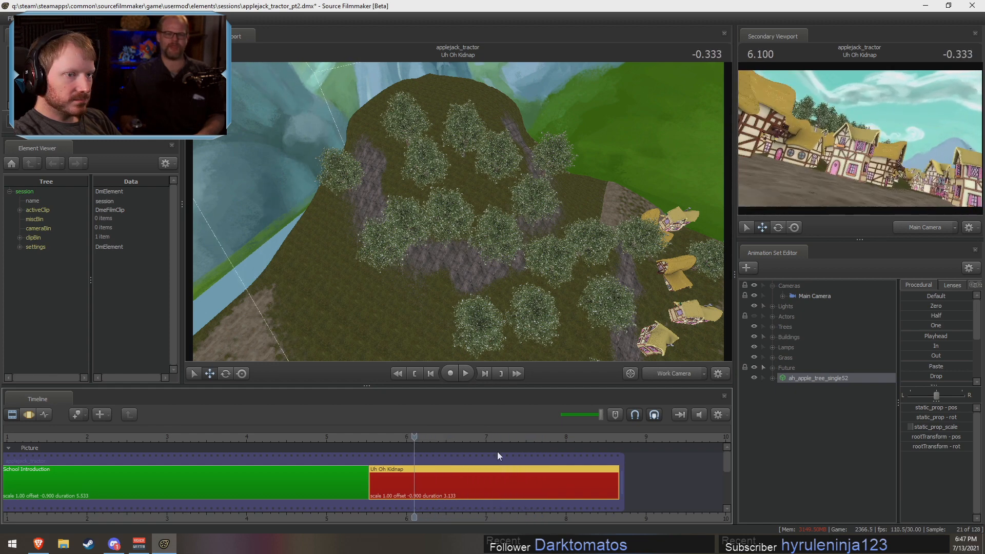
right_click(835, 437)
click(863, 488)
click(836, 389)
key(F3)
alt+drag(544, 256, 494, 130)
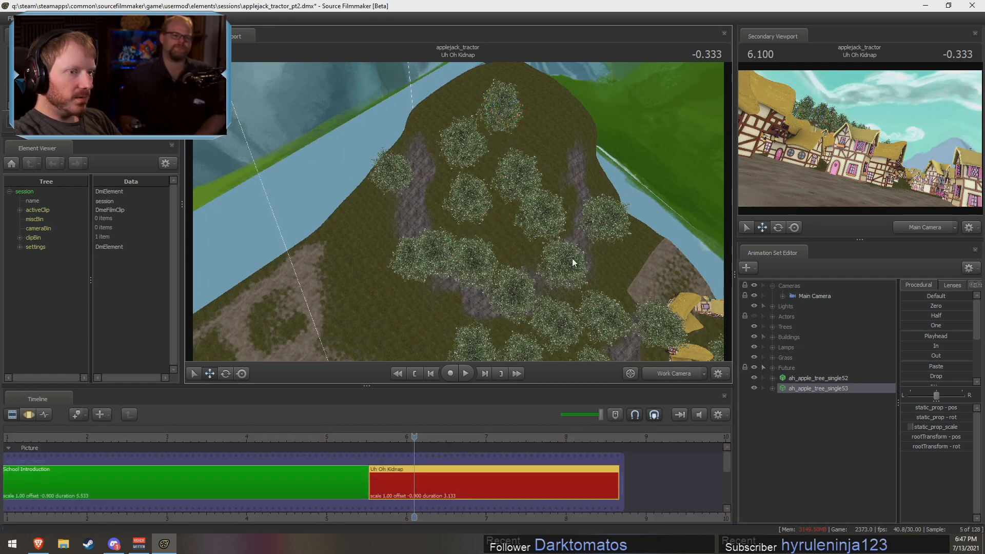
- Paste an apple tree, place it on the hilltop's left edge between the ledge tree and rear trees, and play the shot
right_click(819, 468)
click(854, 424)
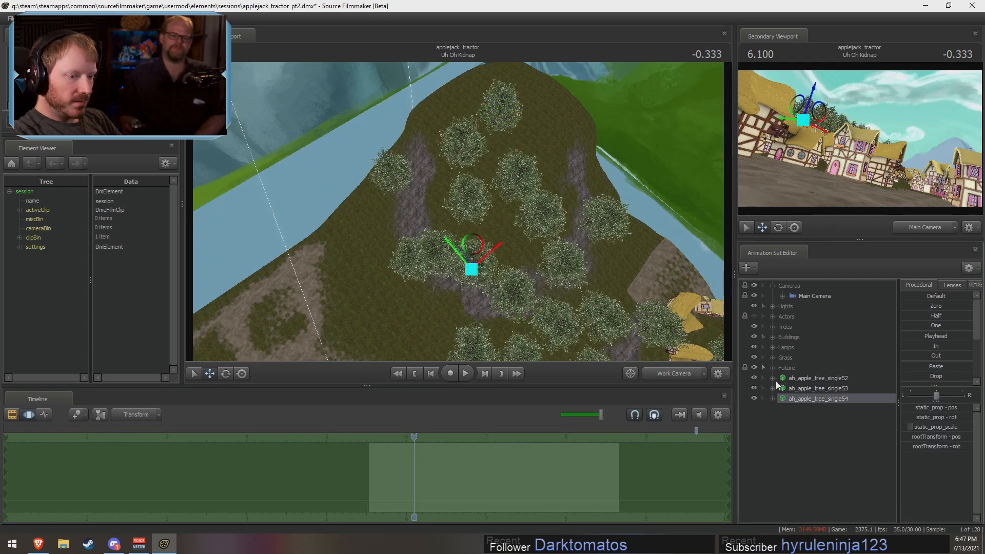
drag(471, 269, 413, 149)
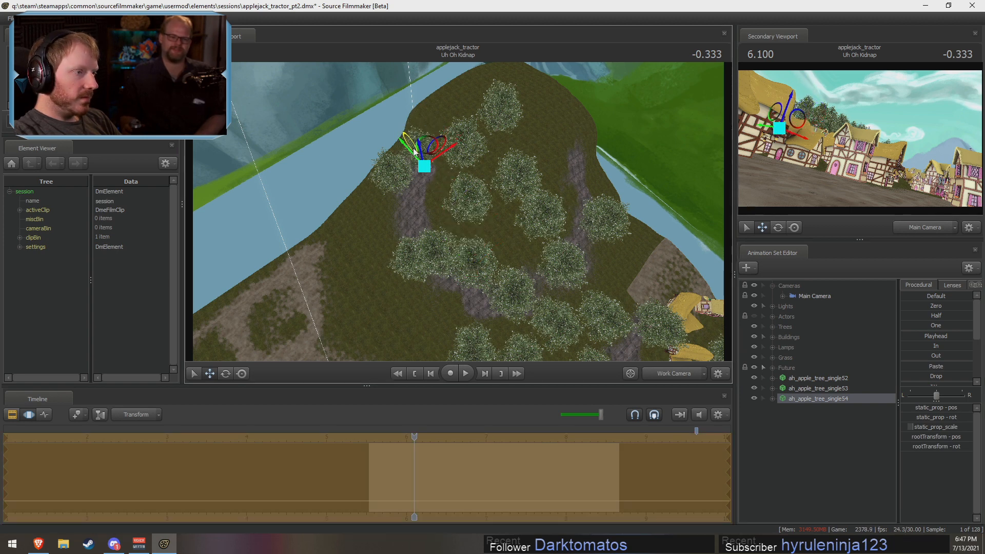
key(F2)
key(space)
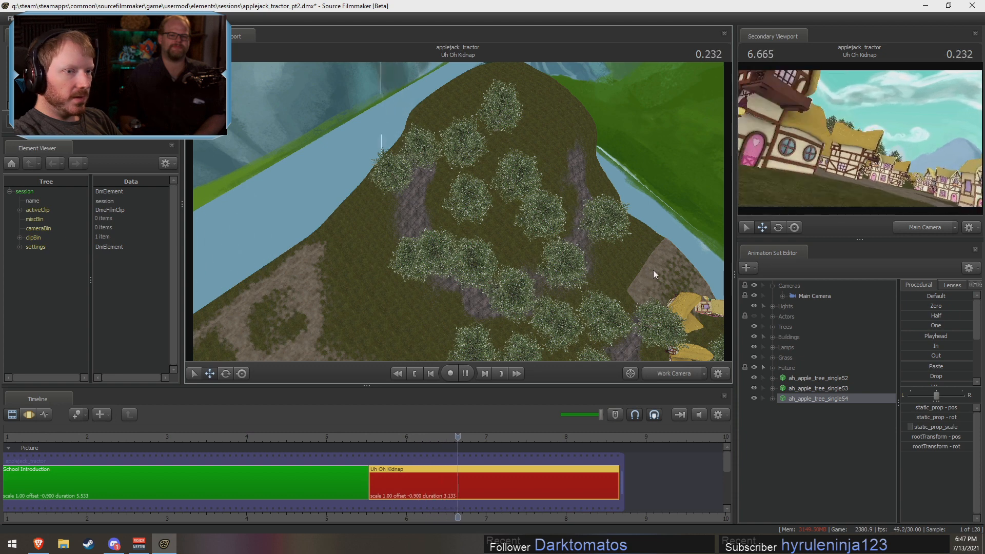
- At 6.333, paste an apple tree, place it above the right-hand rocks beside the right edge tree, and play the shot
drag(478, 437, 433, 436)
right_click(852, 521)
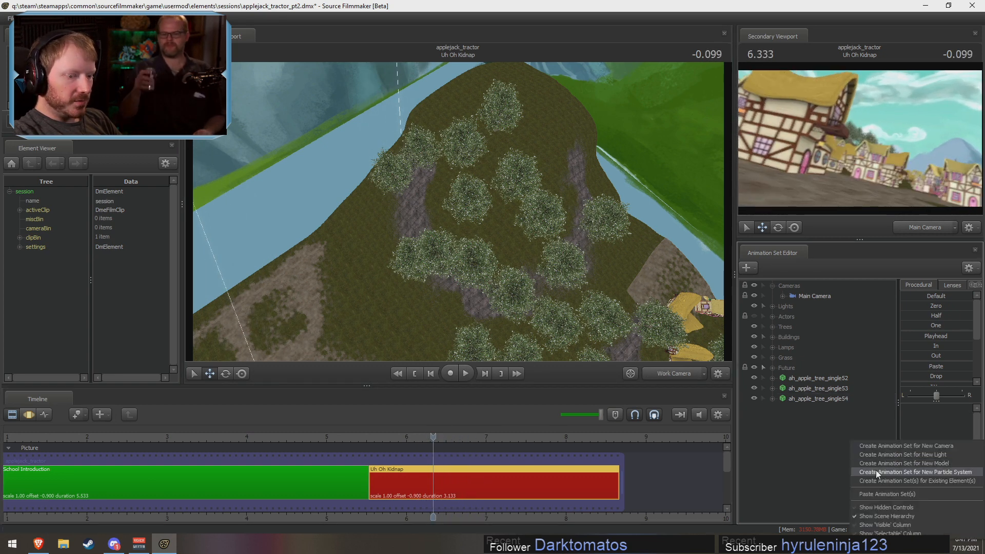
click(878, 494)
key(F3)
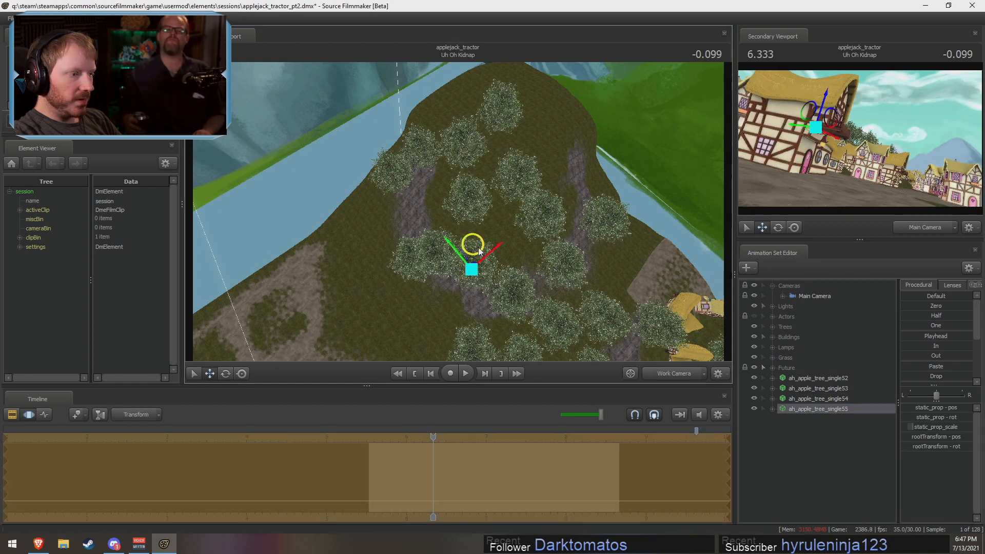
drag(536, 217, 593, 207)
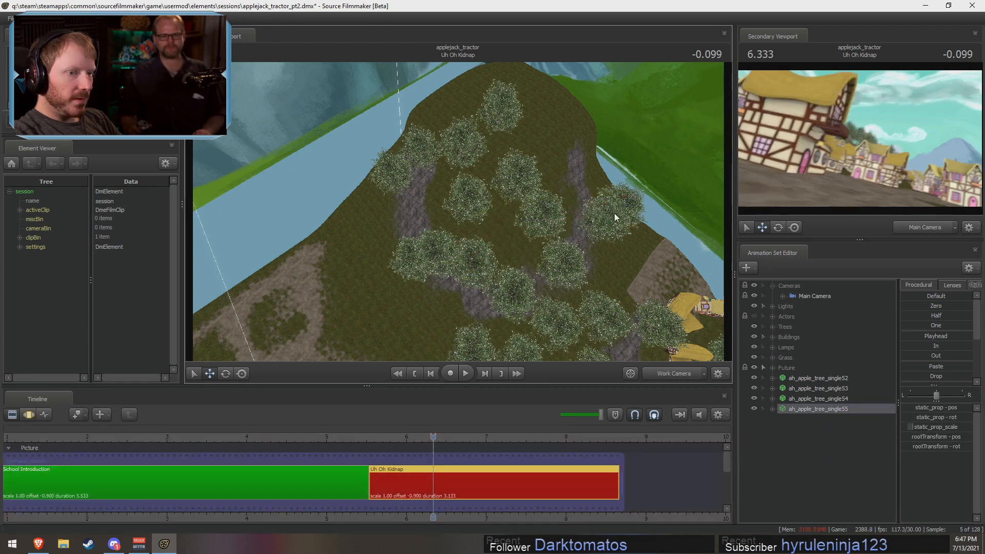
alt+drag(480, 230, 484, 209)
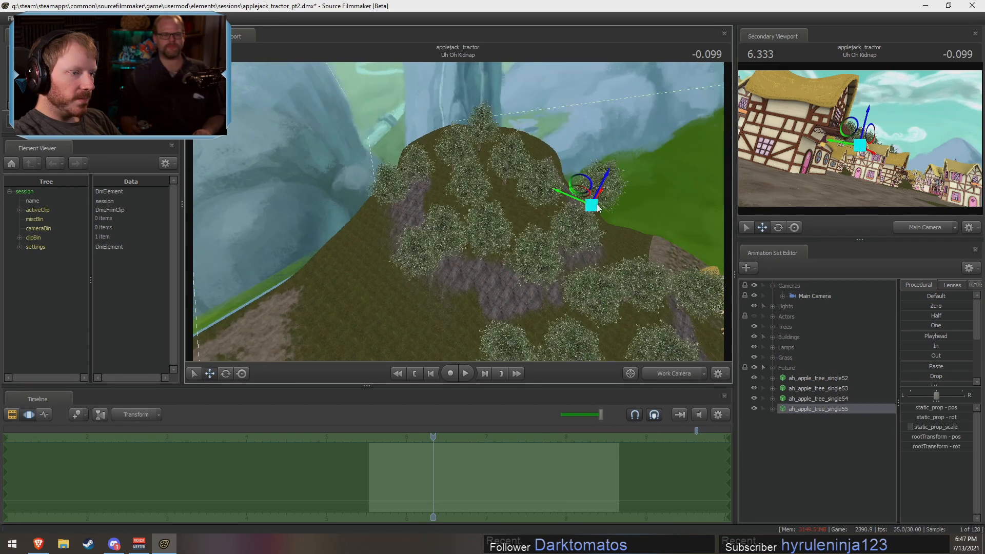
drag(584, 226, 561, 219)
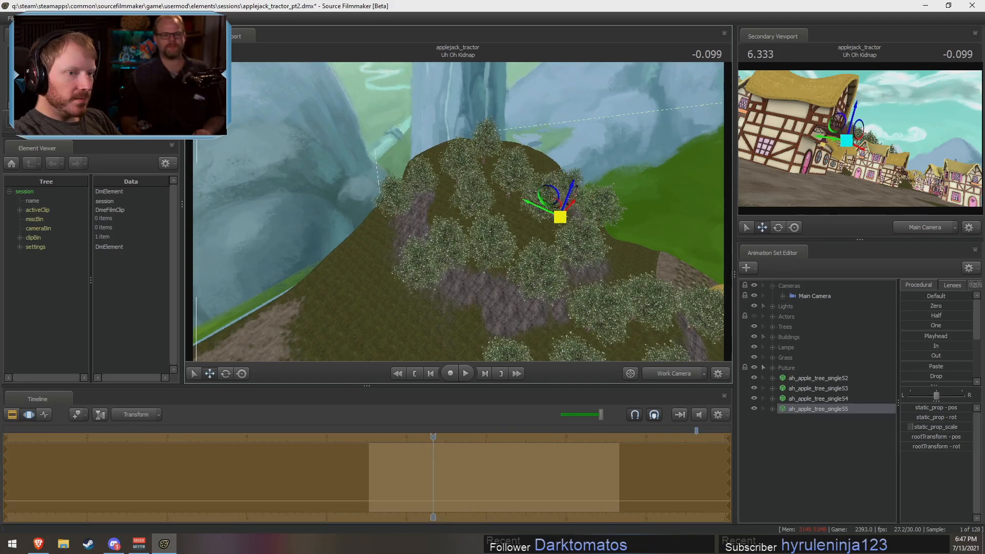
key(F3)
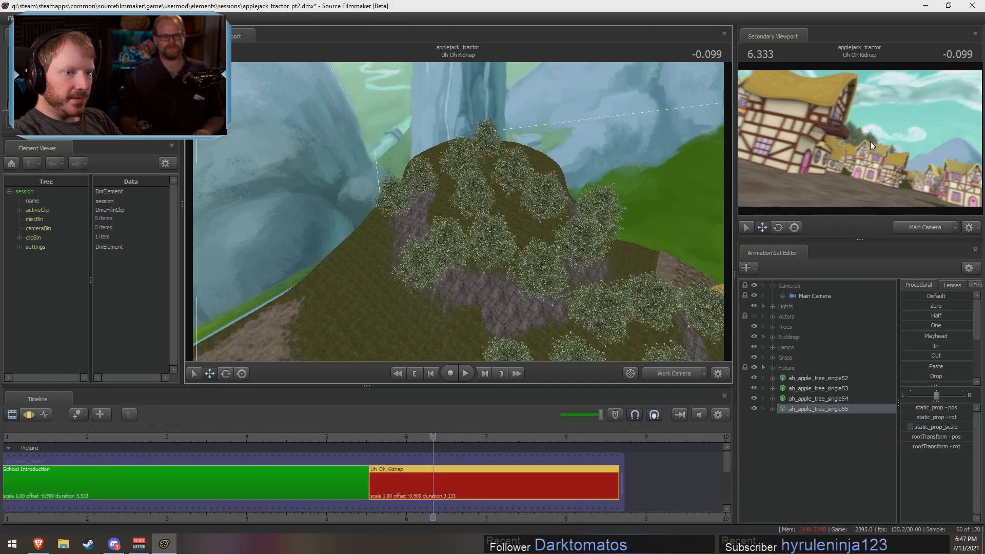
key(space)
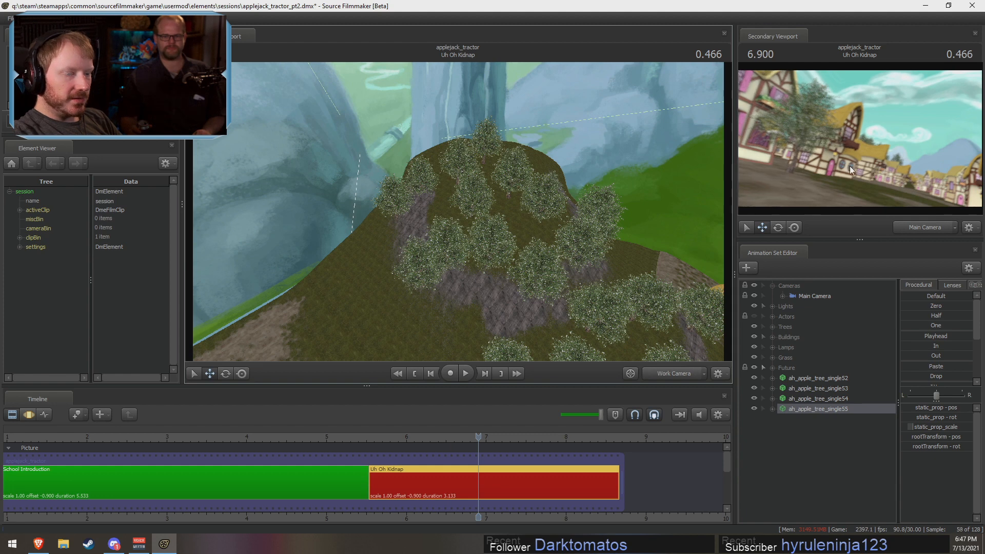
key(F2)
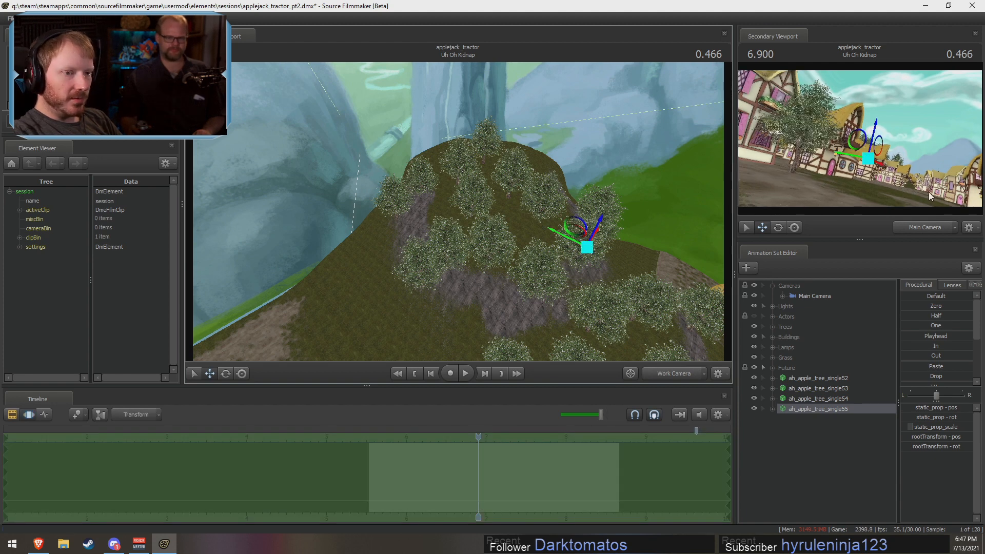
- Go to 5.966 in the shot, paste an apple tree and place it in the gap between the central hilltop trees
drag(465, 443, 403, 445)
right_click(836, 481)
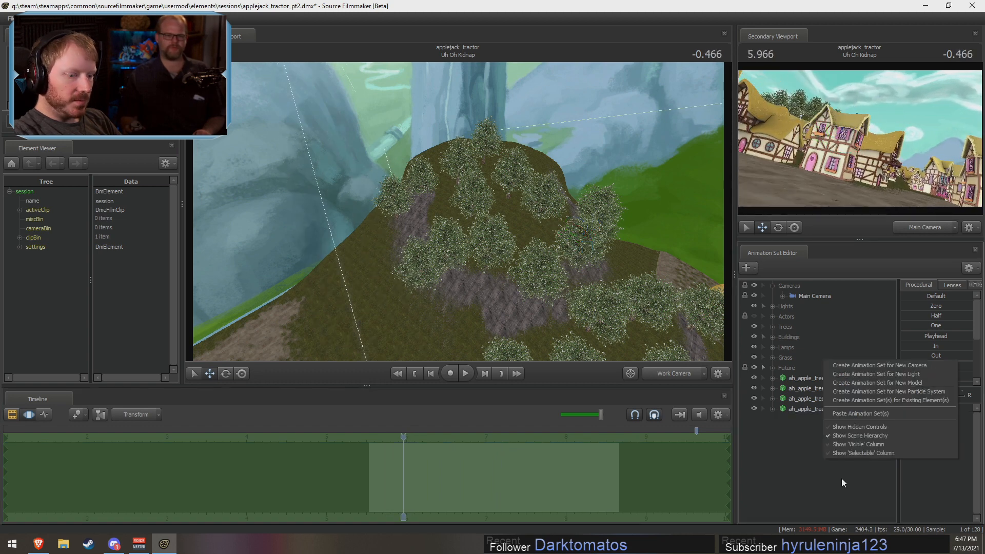
click(849, 414)
click(822, 418)
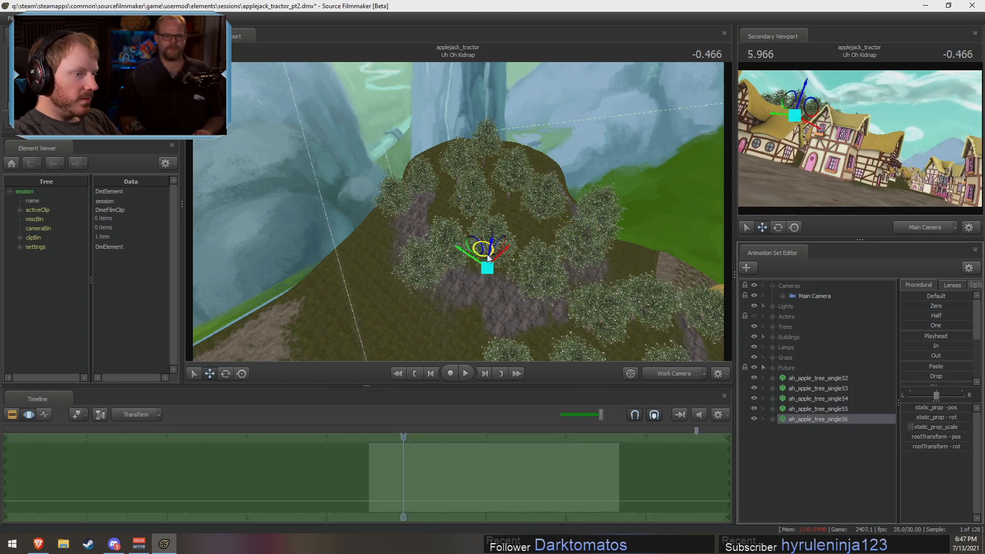
drag(488, 258, 469, 186)
- Paste another apple tree and place it on the left rear edge of the hilltop
right_click(868, 466)
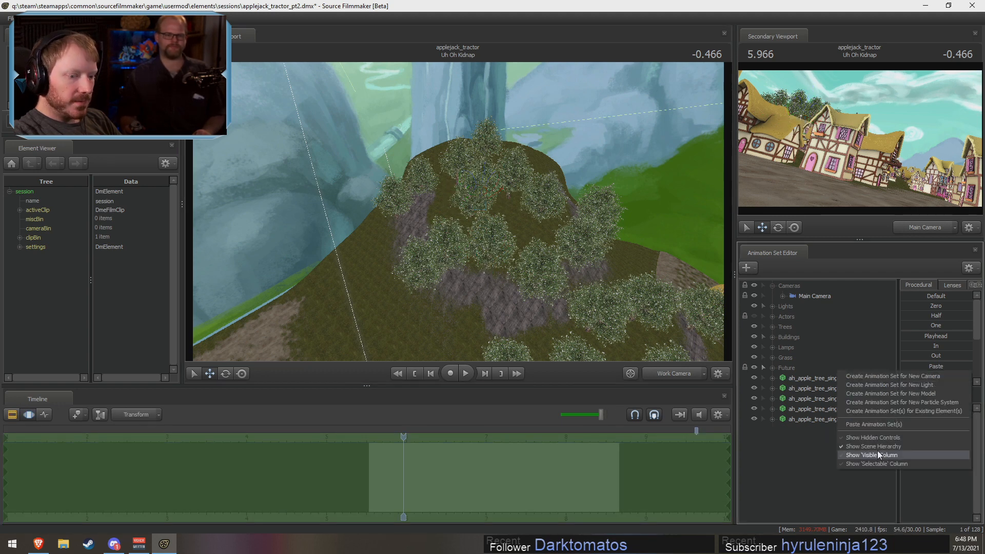
click(875, 424)
drag(487, 255, 433, 165)
- Play the Uh Oh Kidnap shot to review the trees through the main camera, ending at 8.533
key(F2)
key(space)
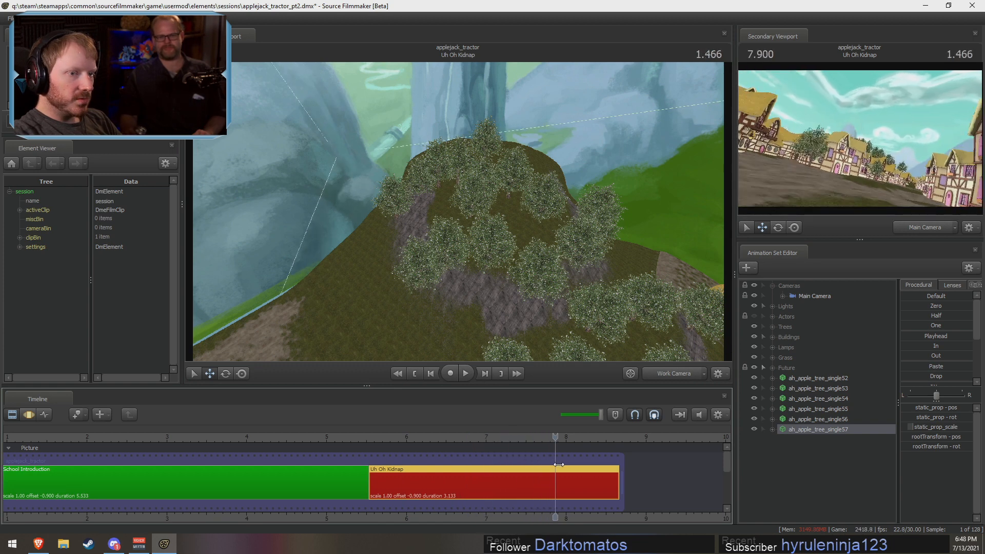
drag(613, 471, 610, 471)
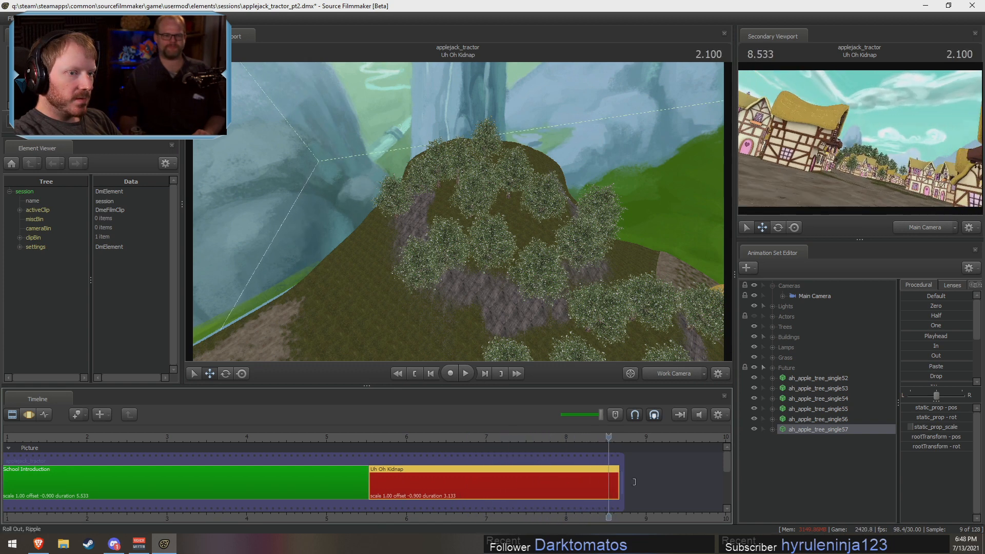
- Paste an apple tree and place it at the foot of the hill, behind the gabled house in the village row
right_click(814, 499)
click(847, 508)
click(820, 440)
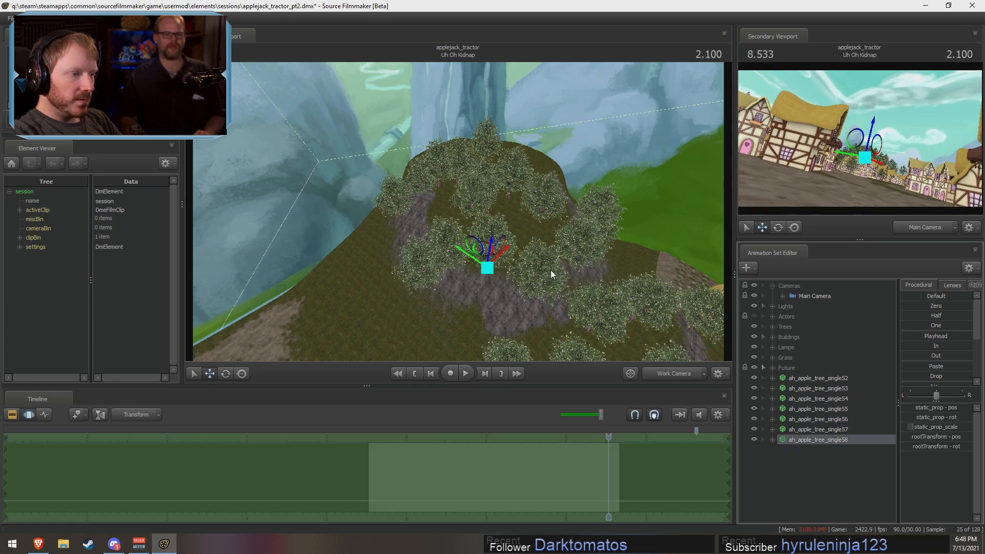
drag(487, 254, 482, 207)
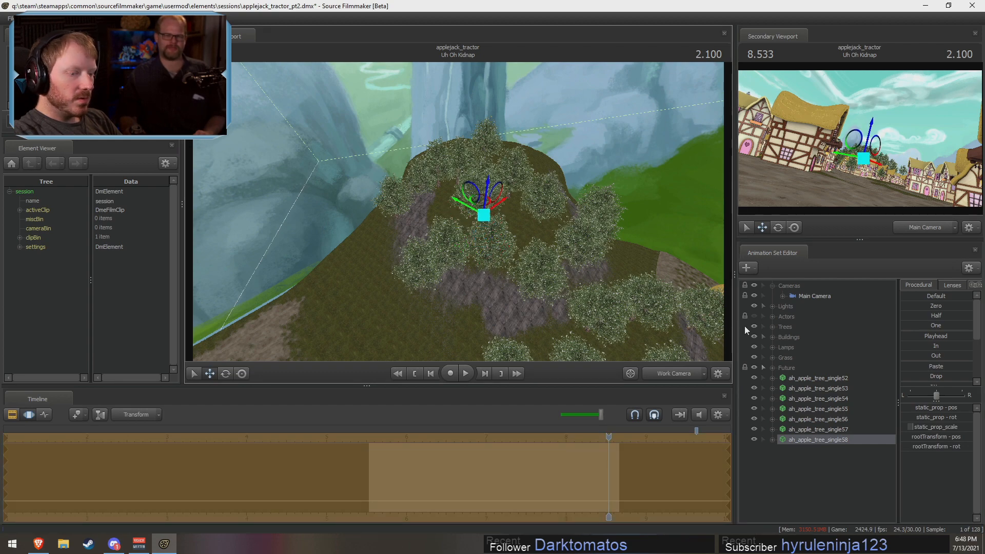
ctrl+click(671, 377)
key(w)
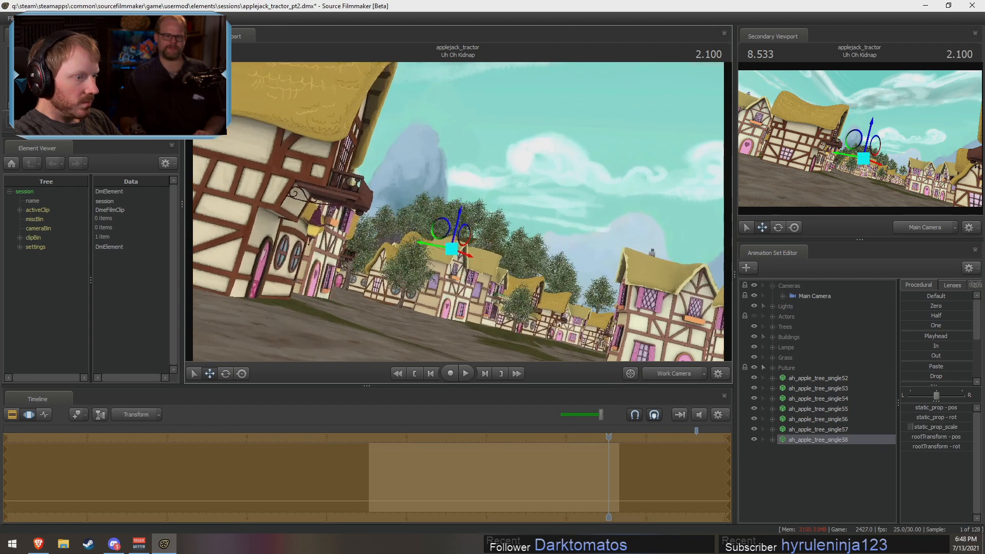
key(w)
drag(411, 291, 436, 303)
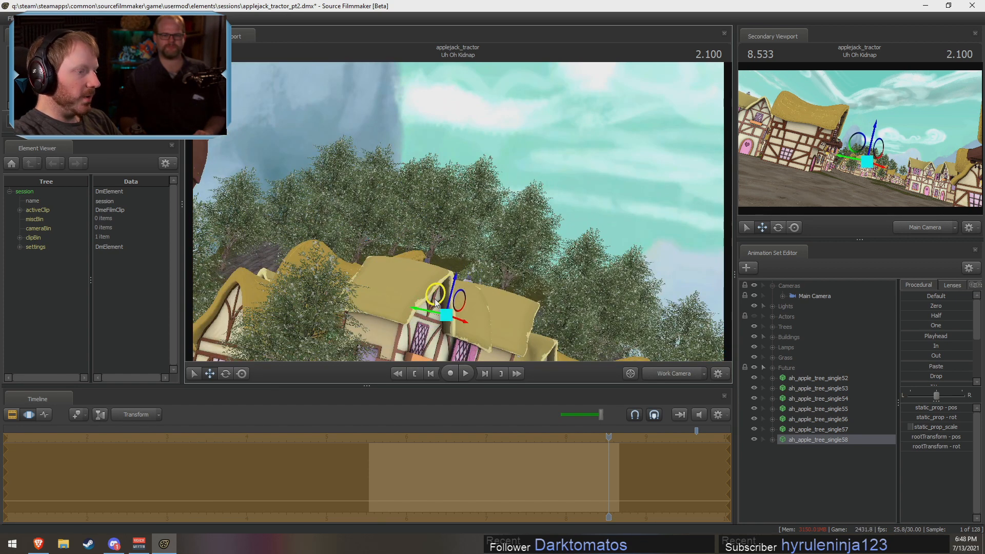
- Paste another apple tree and place it further along the row, behind the lower rooftops past the gabled house
right_click(785, 450)
click(825, 451)
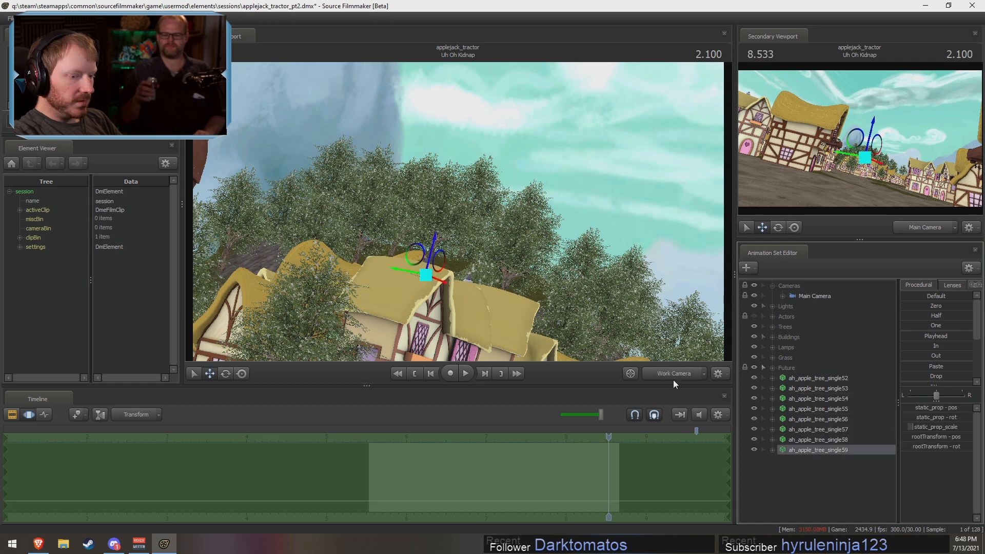
drag(427, 277, 534, 353)
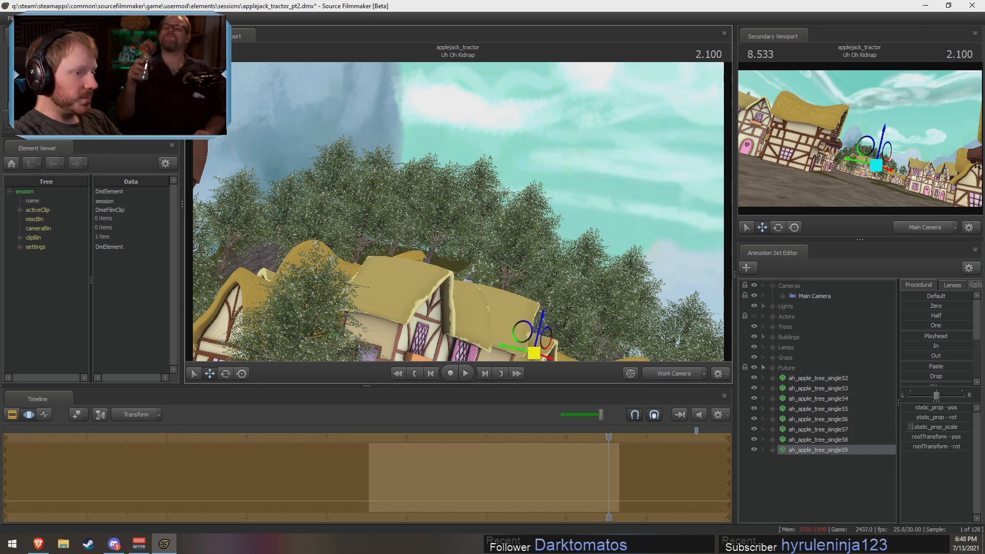
key(e)
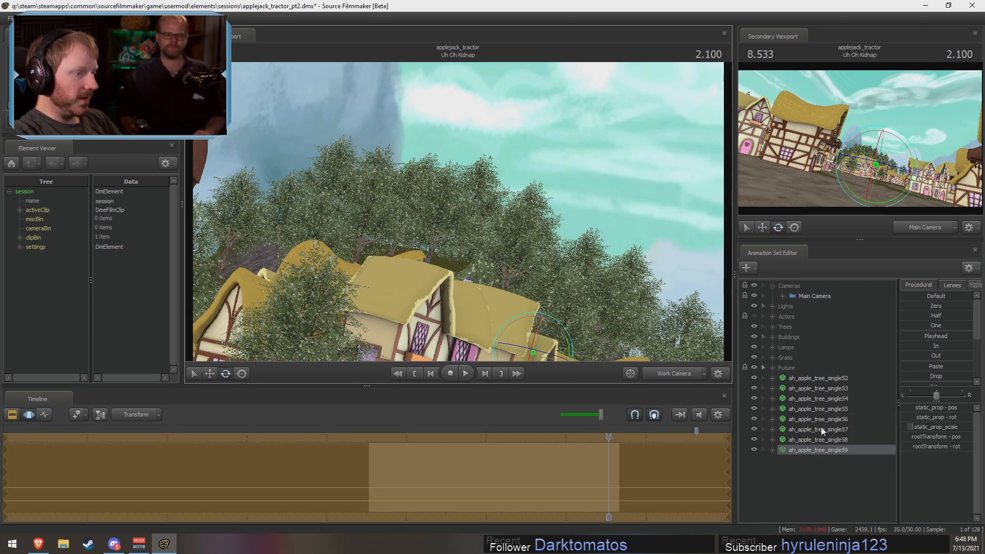
- Paste an apple tree and place it just behind the broad thatched roof next to the gable
right_click(865, 512)
click(873, 505)
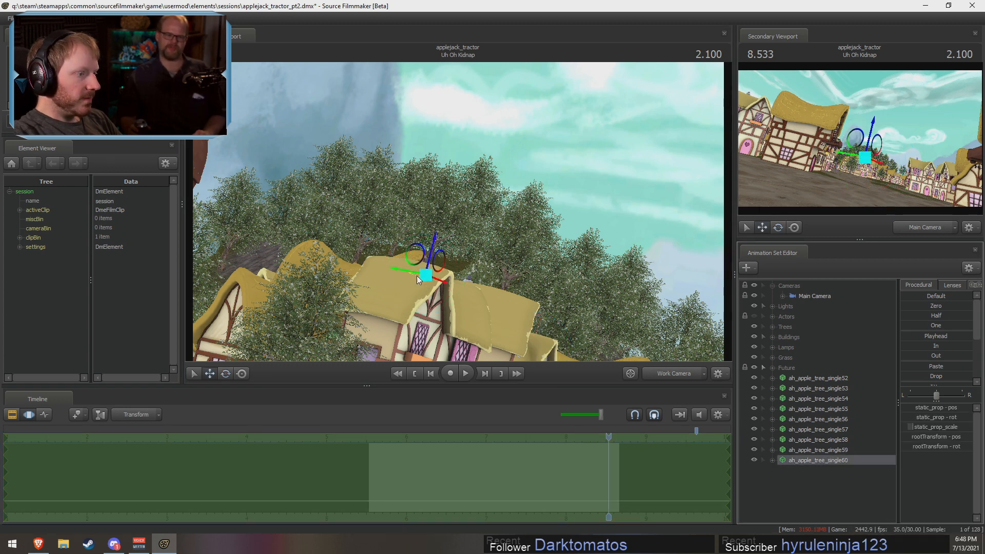
drag(416, 275, 414, 297)
drag(417, 298, 413, 296)
drag(459, 217, 360, 209)
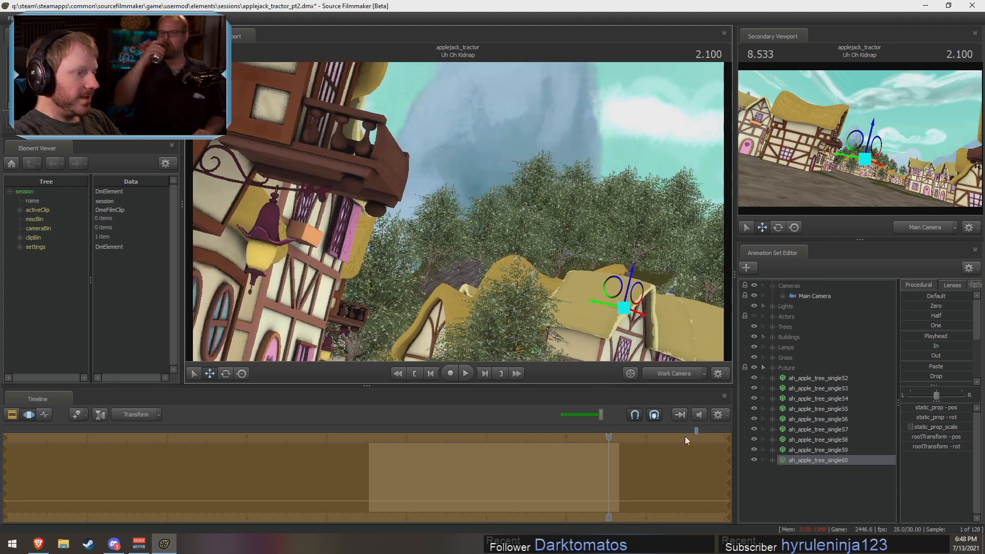
- Paste one more apple tree and place it beside the large balcony house, at the near end of the village row
right_click(820, 493)
click(859, 445)
drag(607, 287, 359, 331)
- Select the newly pasted trees, ah_apple_tree_single52 to ah_apple_tree_single61, and move them into the Trees group
key(F2)
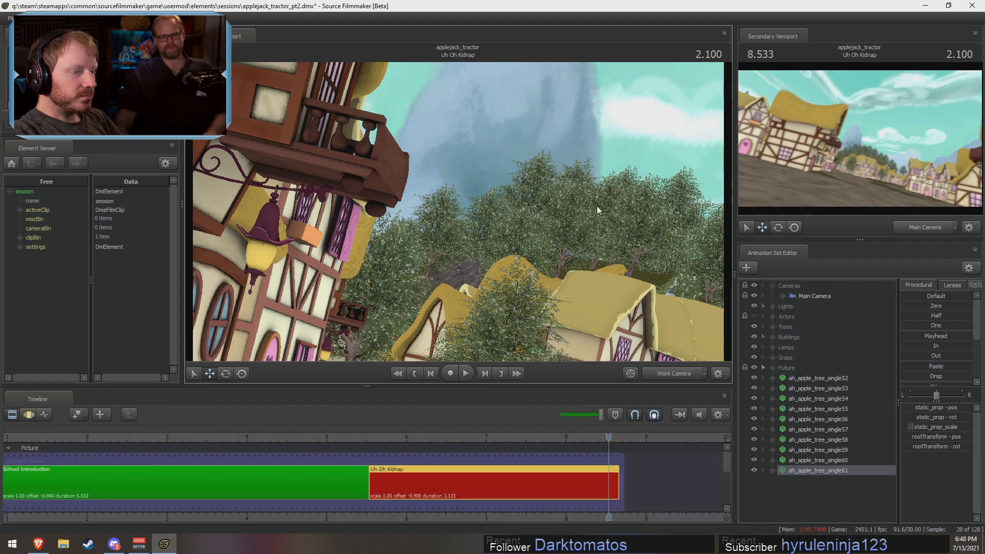
shift+click(801, 381)
drag(811, 402, 794, 336)
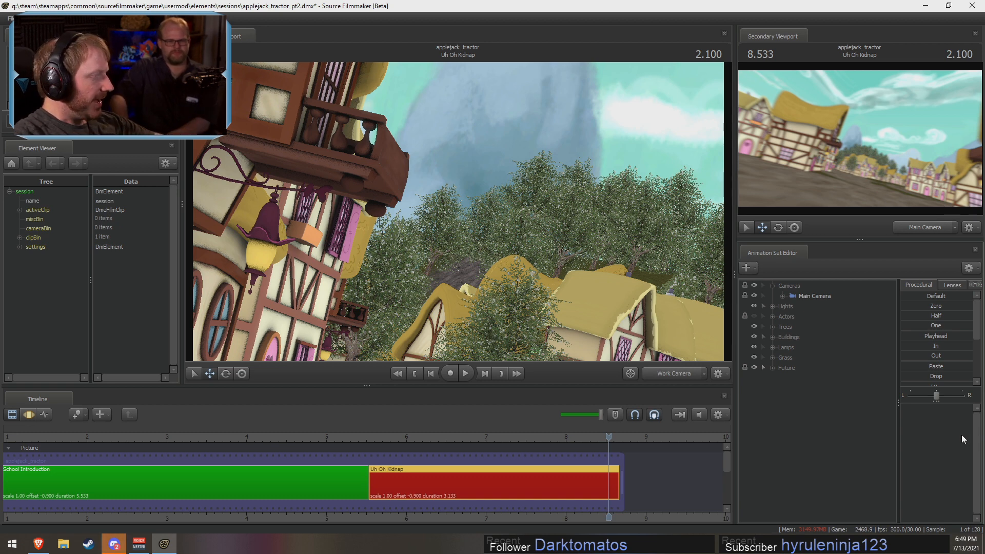
- Review the tree line through the main camera, and examine the machine and ponies in the village from the work camera
ctrl+click(673, 373)
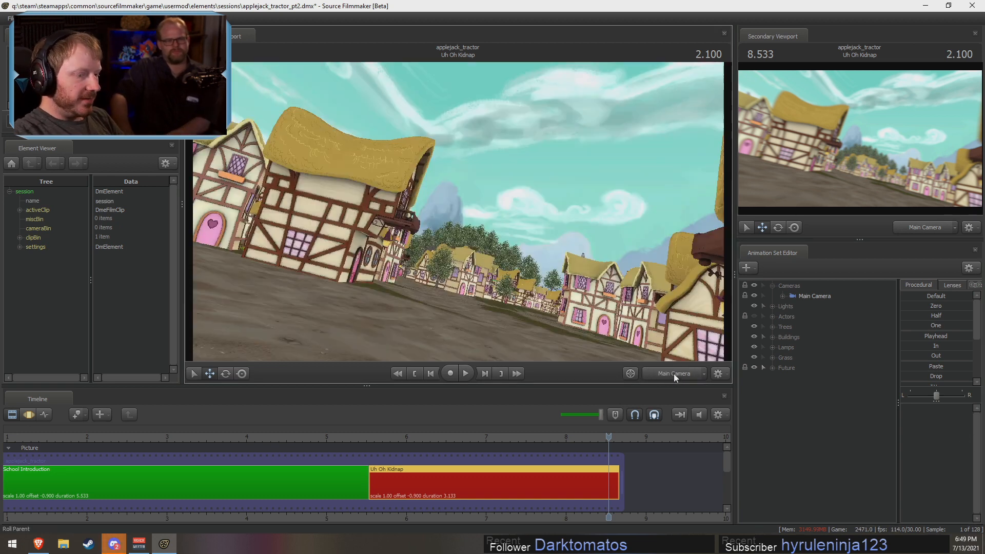
drag(559, 222, 502, 303)
key(s)
key(z)
key(r)
key(w)
key(w)
key(s)
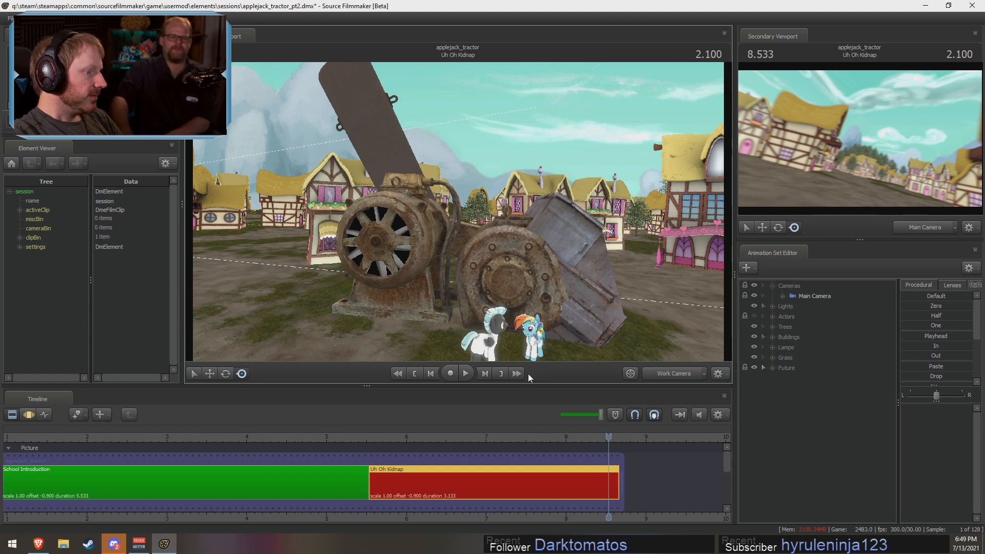
key(F3)
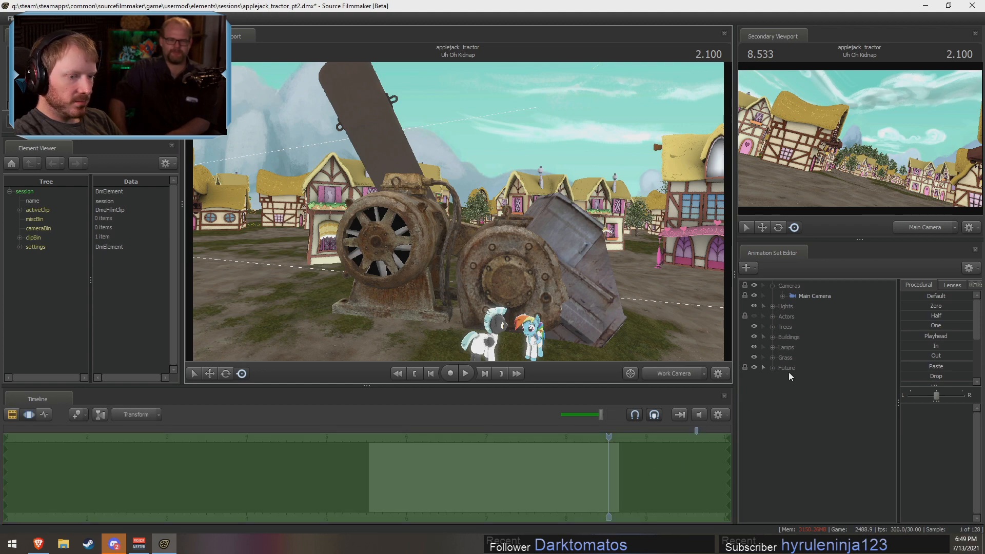
- Select the Future group, go to 7.433 in the shot and make the Actors group visible
click(787, 368)
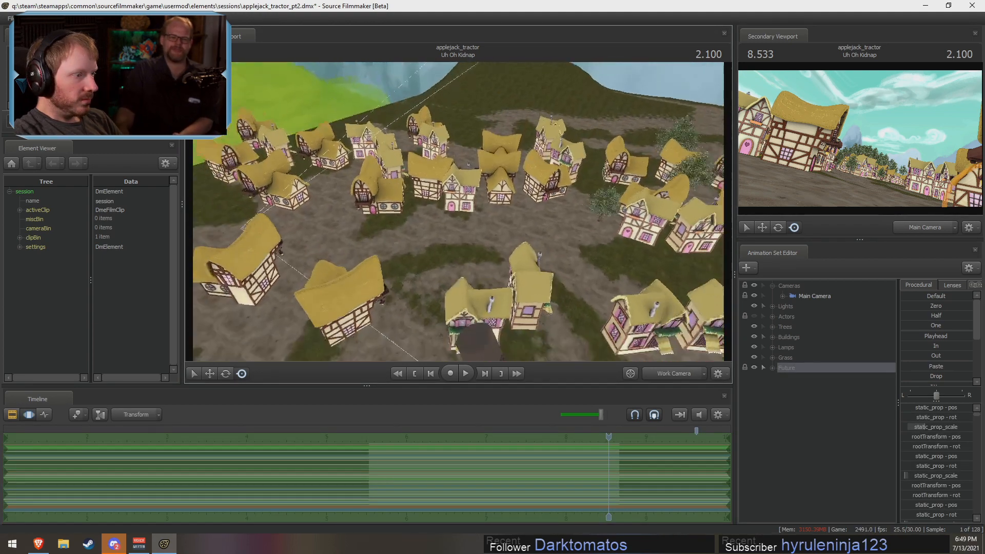
drag(609, 439, 521, 440)
click(755, 317)
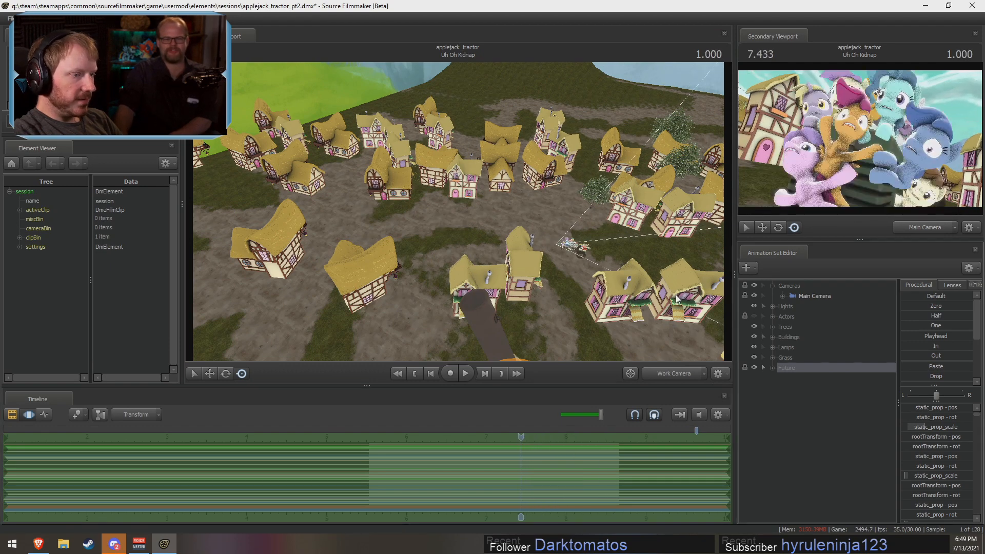
- Try moving the Future group's machine into the village beside the tractor's path, and play the shot to judge its position
drag(489, 233, 418, 76)
key(w)
key(w)
drag(458, 212, 507, 220)
key(space)
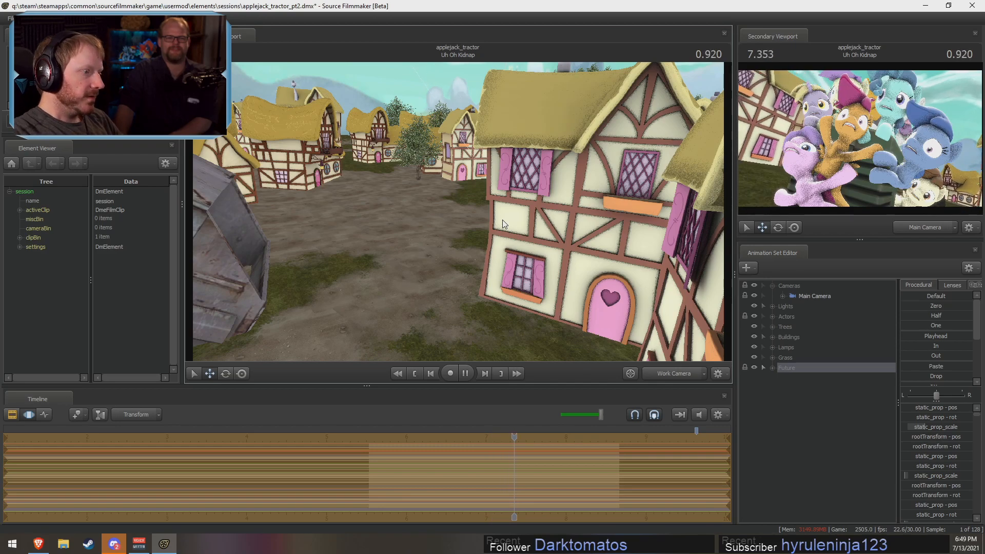
key(a)
drag(505, 224, 439, 208)
key(s)
key(x)
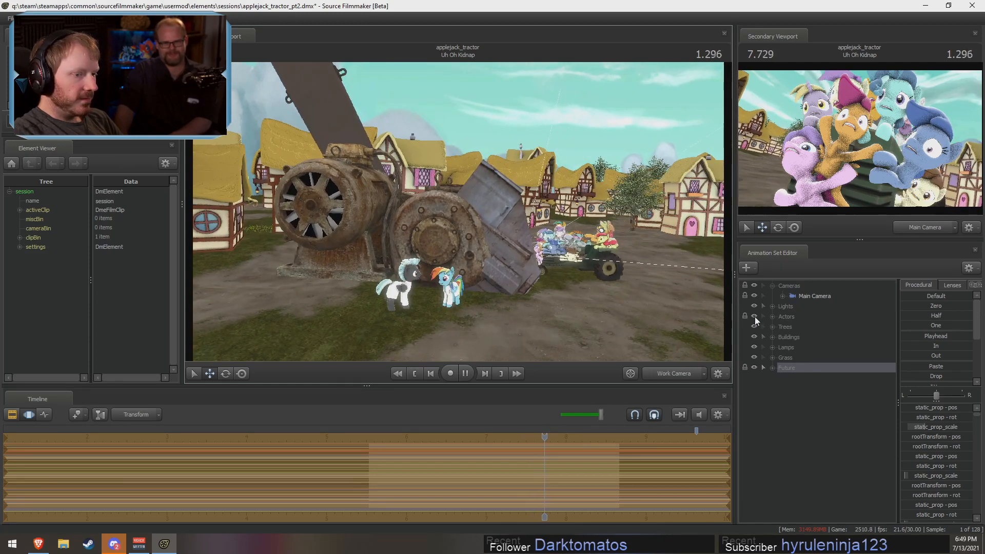
- Compare the shot's playback with the Actors group hidden and shown, and undo the Future group's move
click(754, 316)
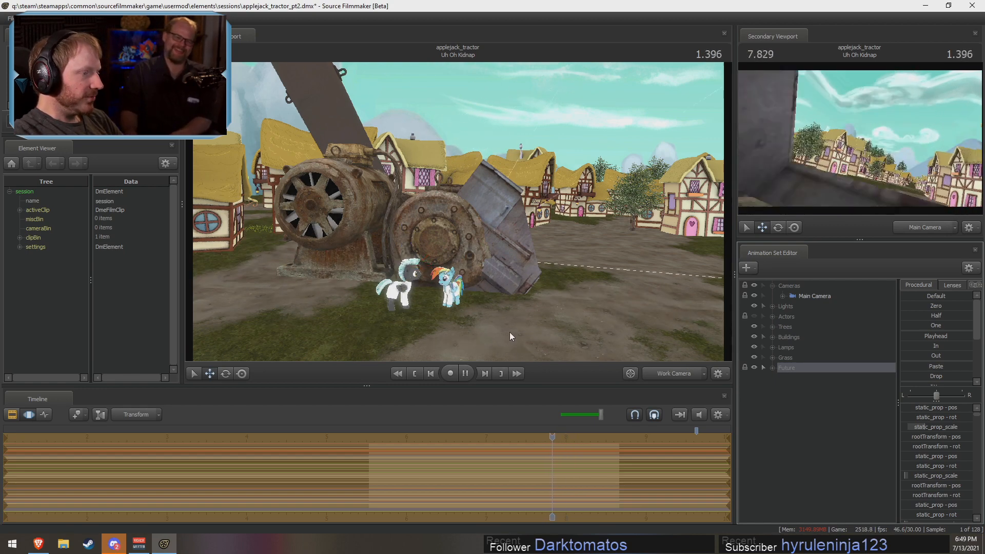
key(space)
click(755, 316)
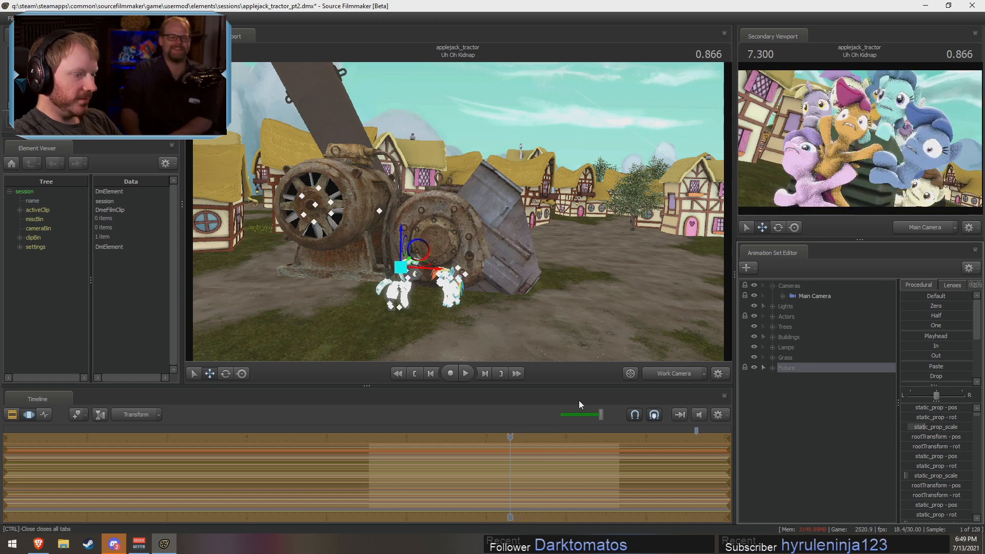
mouse_move(510, 436)
mouse_down()
mouse_move(425, 438)
mouse_move(529, 440)
mouse_up()
key(space)
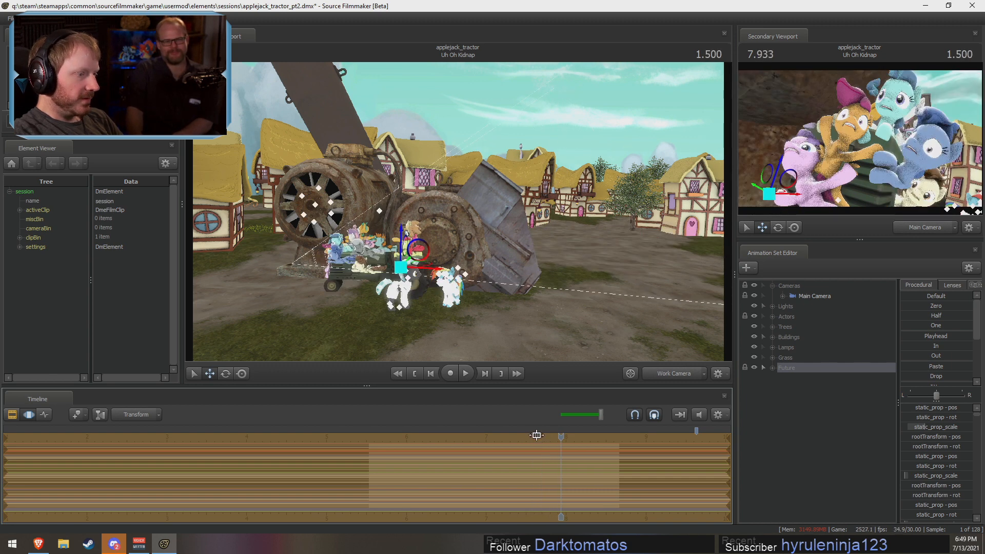
key(space)
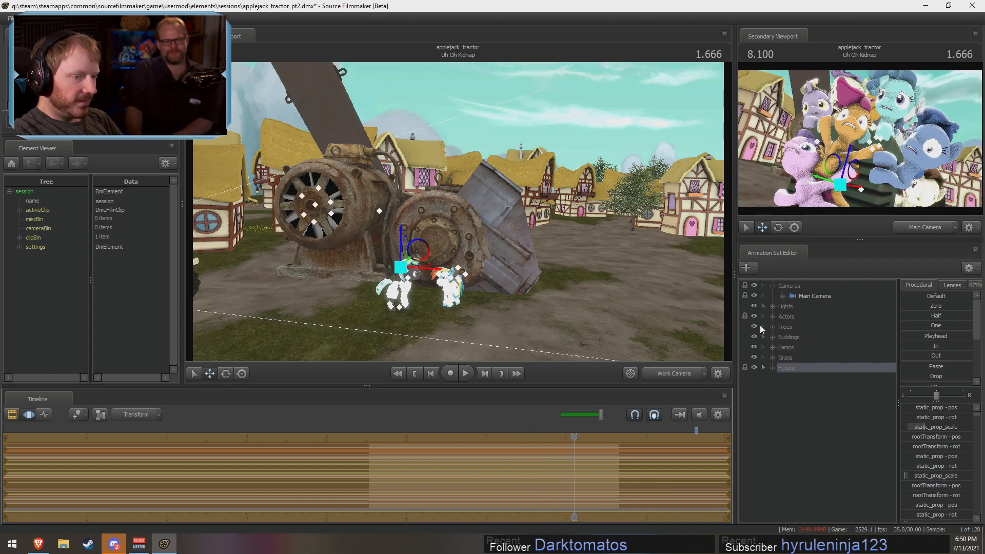
key(ctrl+z)
key(ctrl+z)
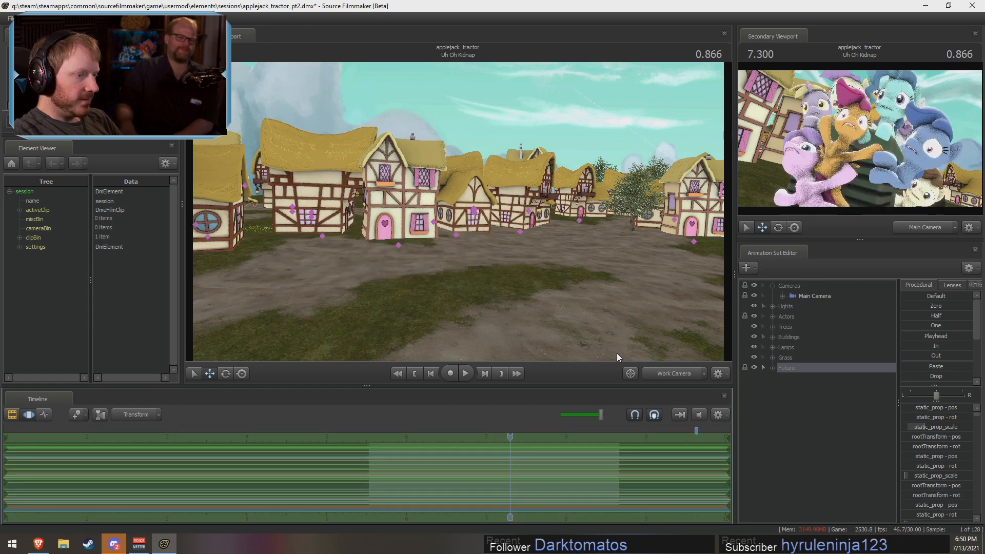
- Examine the village layout around the tractor from above and deselect the Future group
key(F2)
key(F3)
drag(540, 321, 459, 212)
key(s)
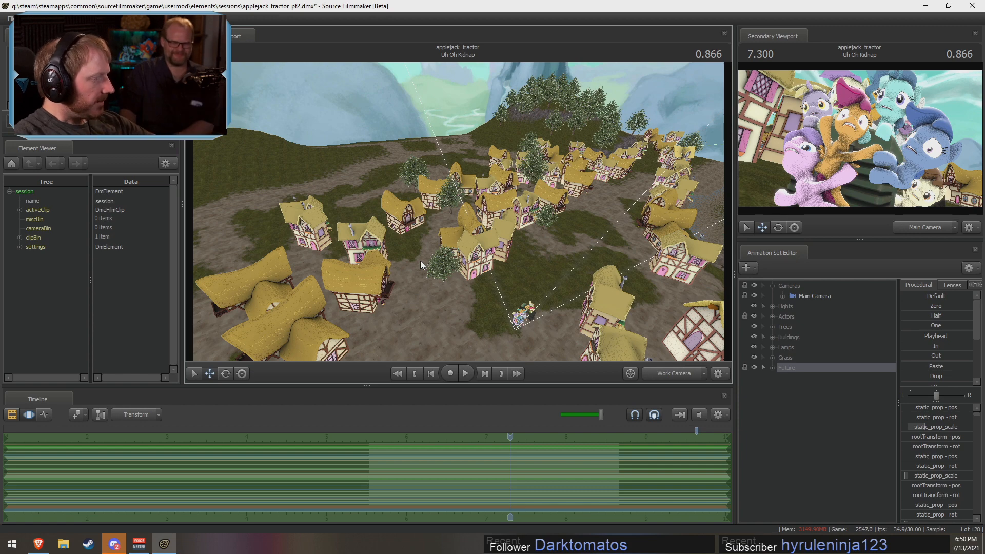
drag(457, 298, 459, 216)
key(F2)
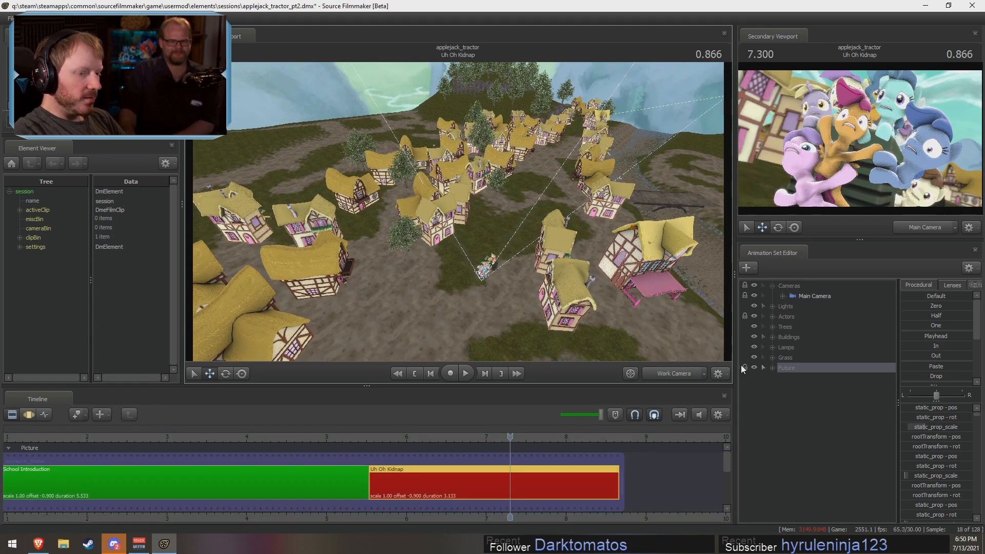
click(773, 372)
click(773, 371)
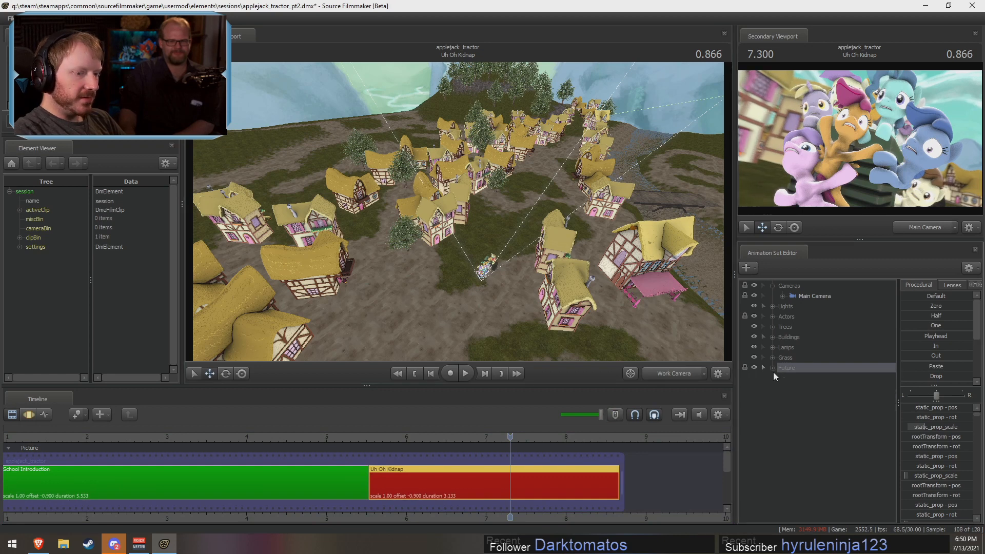
click(791, 428)
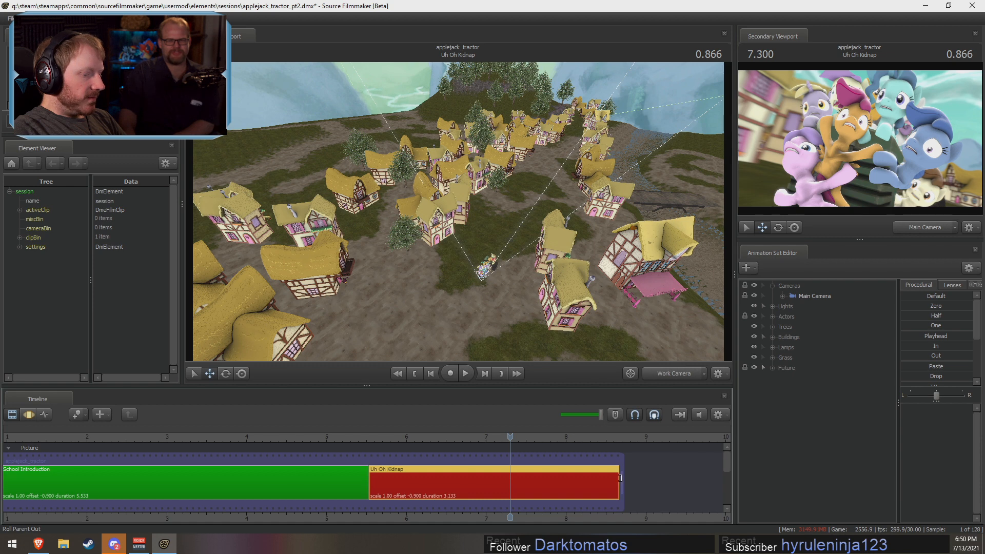
drag(621, 518, 595, 518)
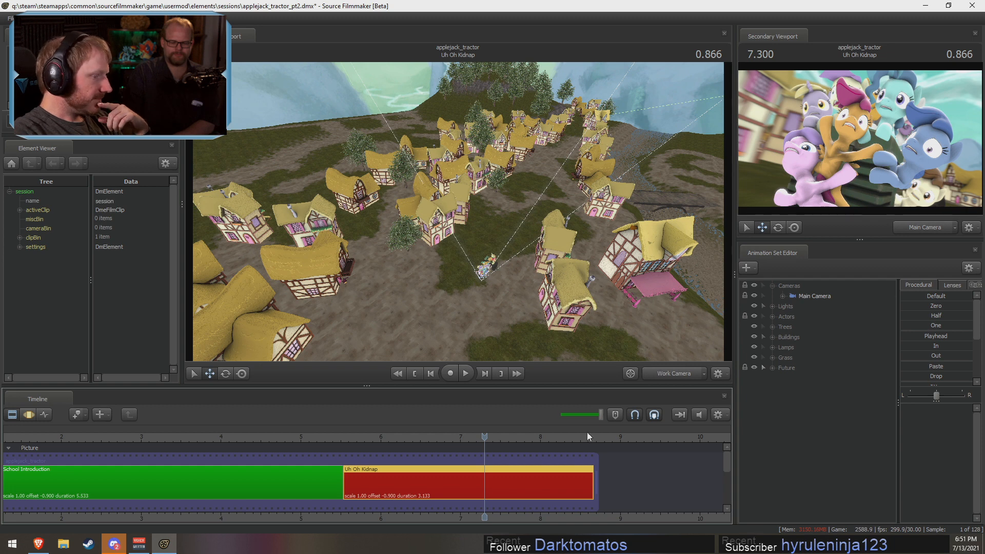
- Survey the houses and open ground on the other side of the village, and save the session
key(F3)
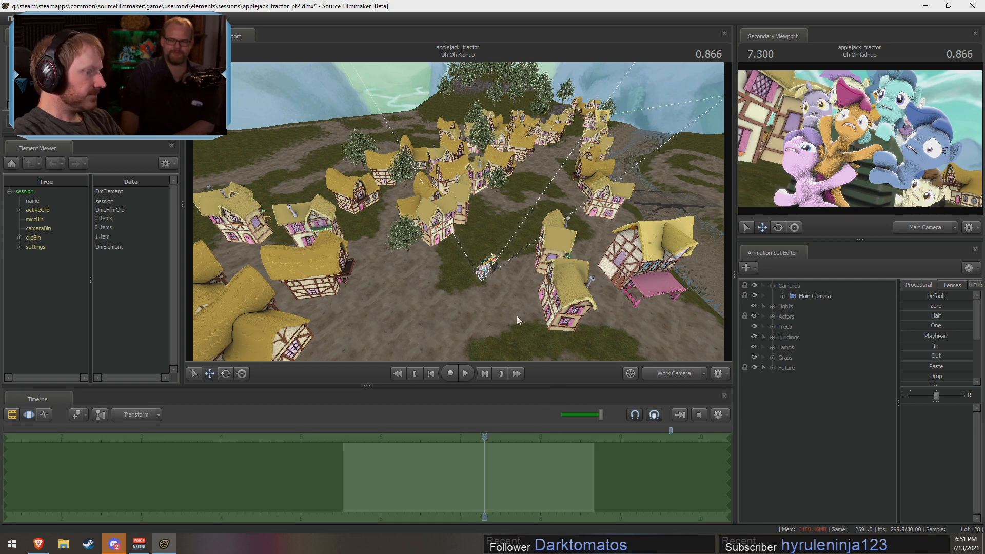
drag(516, 317, 456, 317)
drag(481, 223, 460, 212)
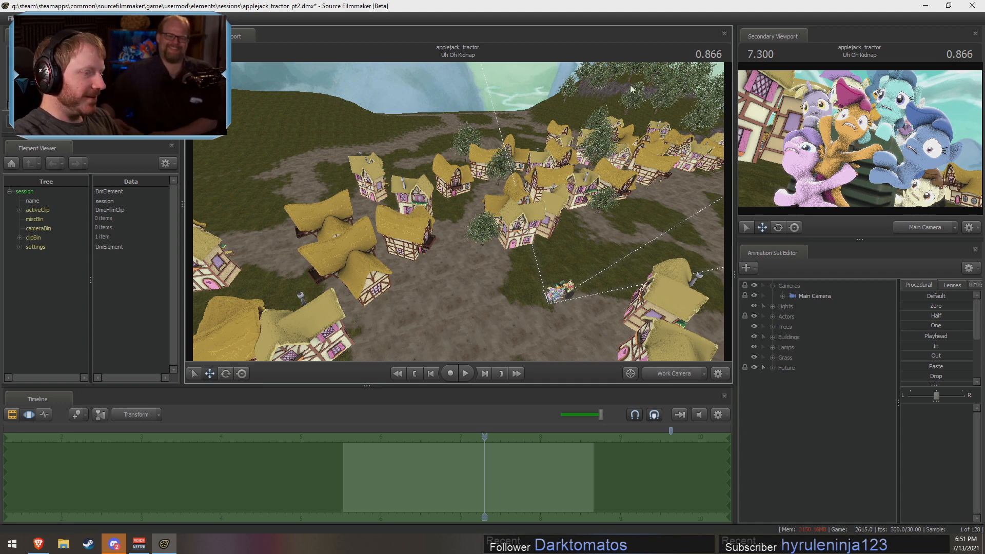
drag(663, 180, 590, 180)
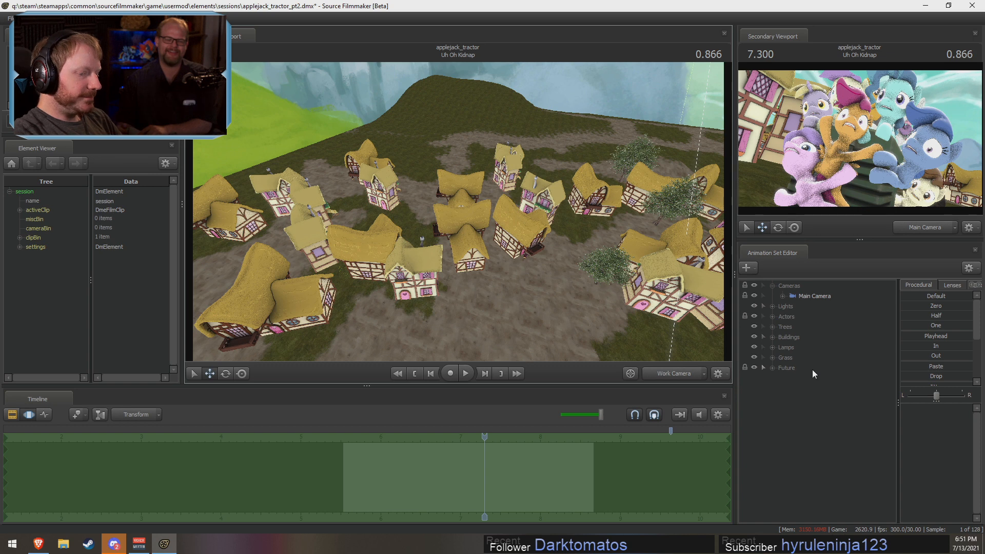
key(ctrl+s)
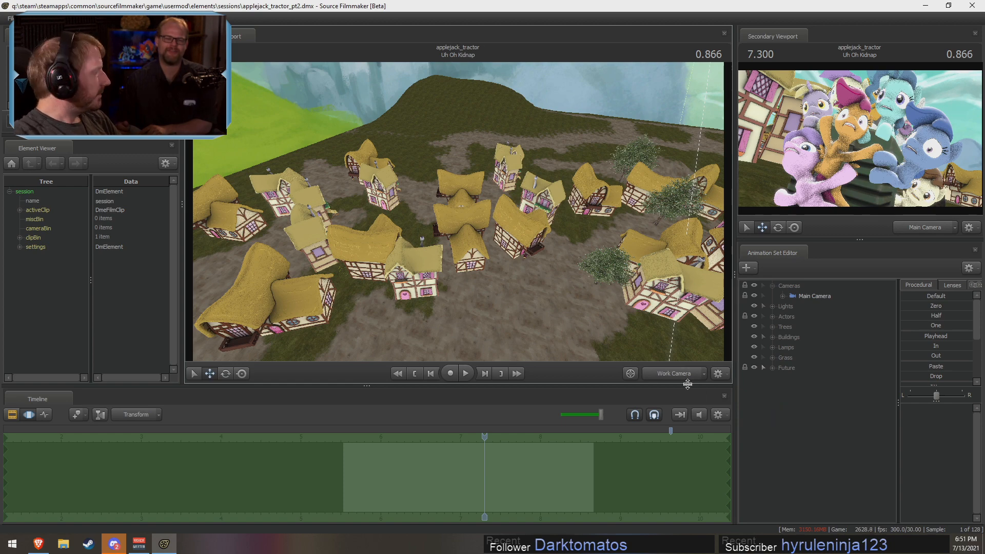
- Examine the village's open ground between the houses at street level, looking toward the tractor
drag(514, 231, 628, 202)
key(x)
key(z)
key(z)
key(x)
key(w)
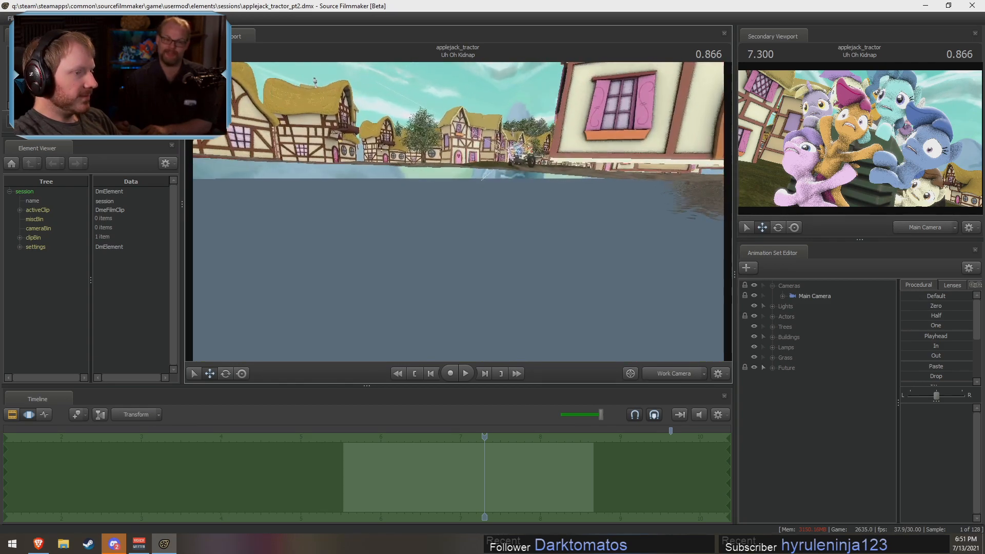
key(z)
drag(467, 216, 458, 211)
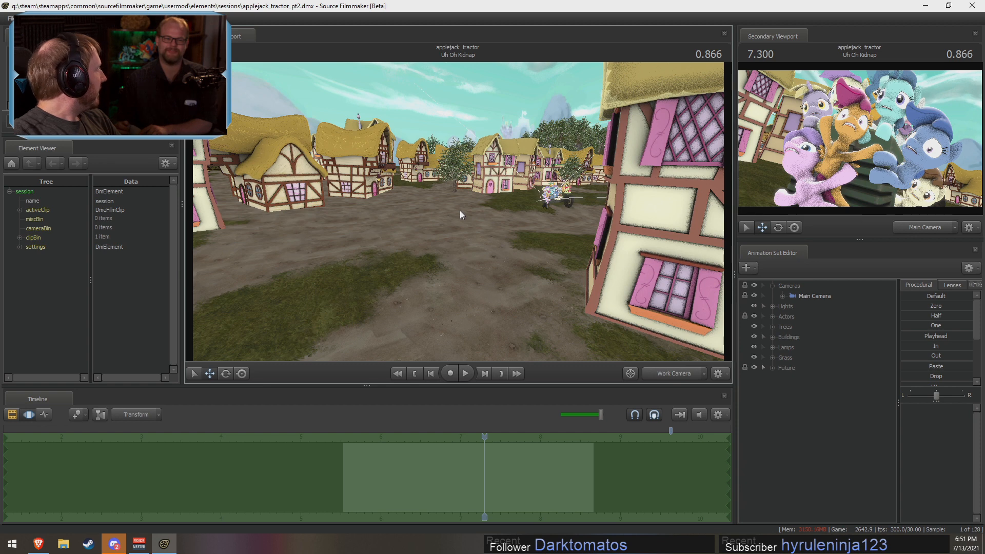
- Add the soarin.mdl model to the Uh Oh Kidnap shot and view it through the Main Camera
click(835, 426)
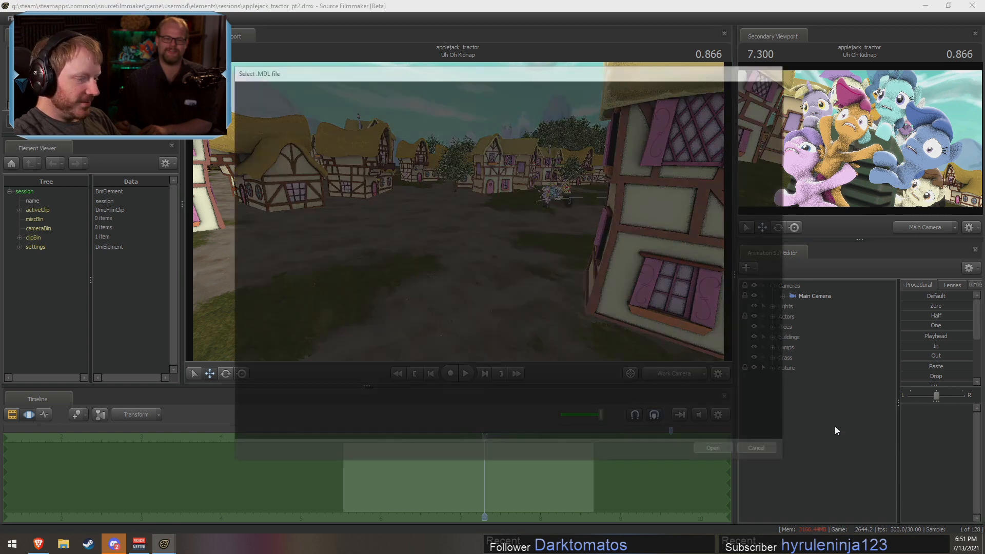
text(soarin)
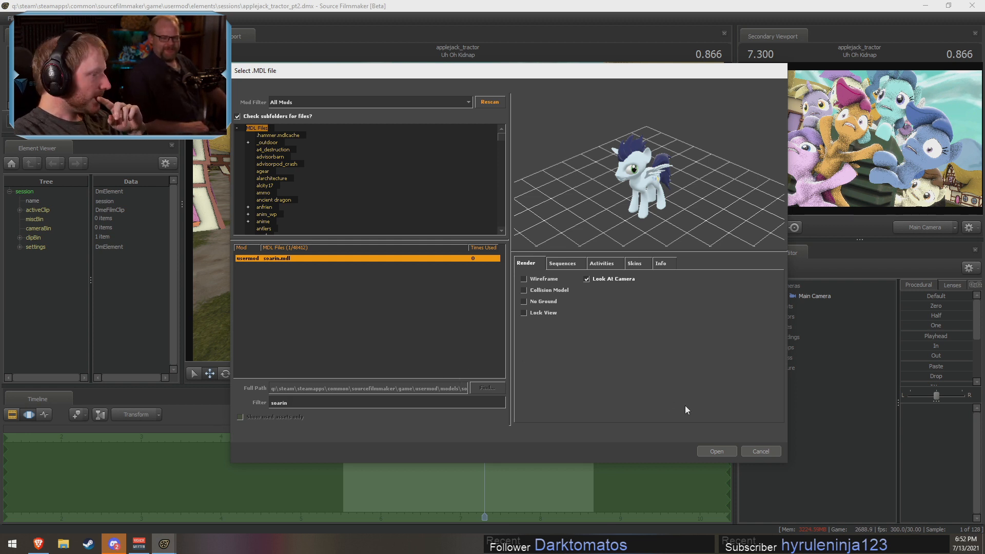
click(716, 451)
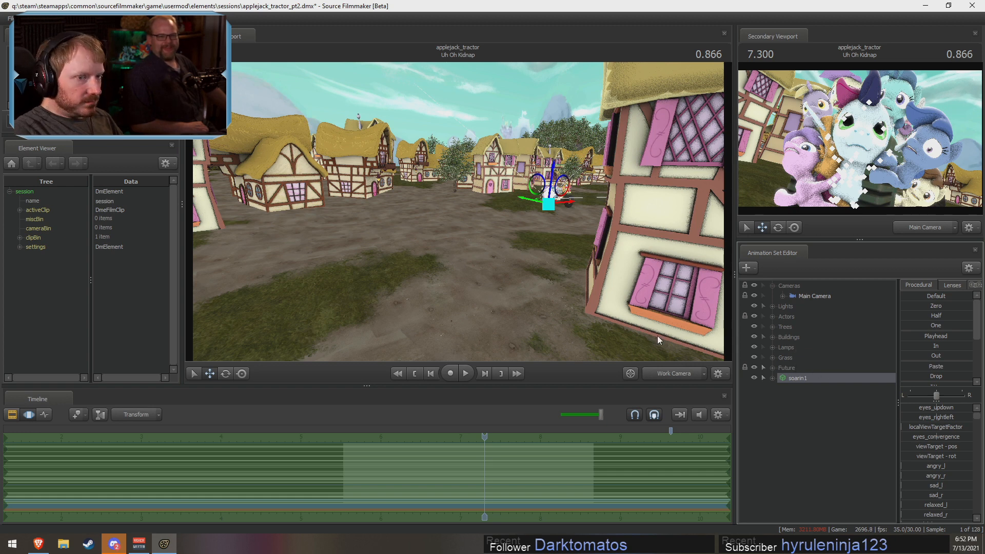
click(665, 366)
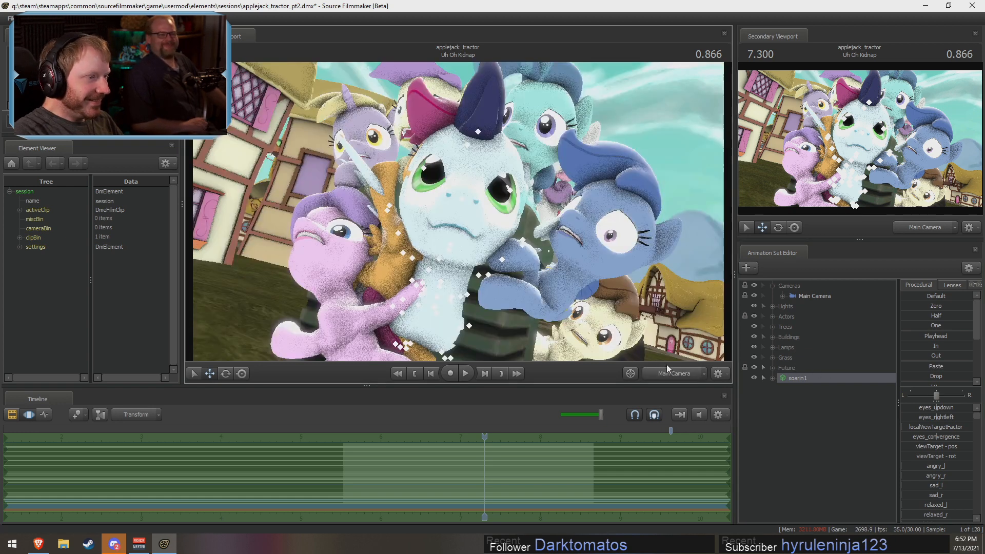
- Try re-aiming soarin1's eyes and opening its mouth in a smile with the jaw_open and grin controls
click(773, 378)
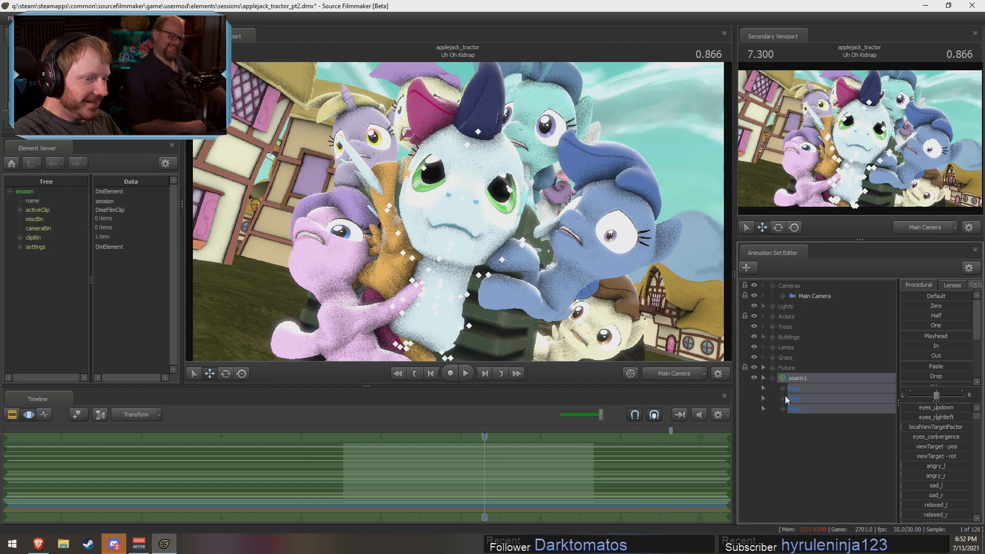
click(783, 388)
drag(943, 416, 950, 417)
click(818, 430)
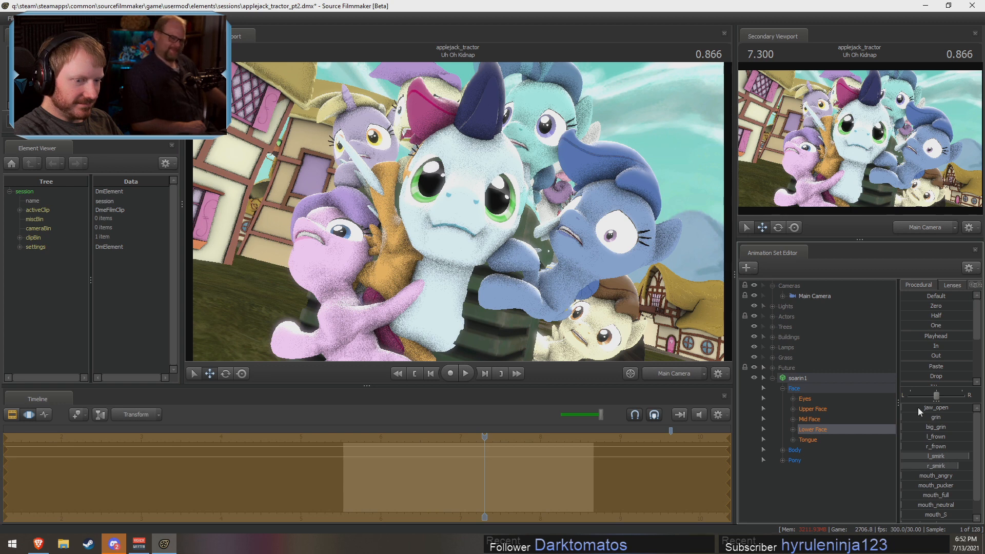
drag(920, 410, 972, 418)
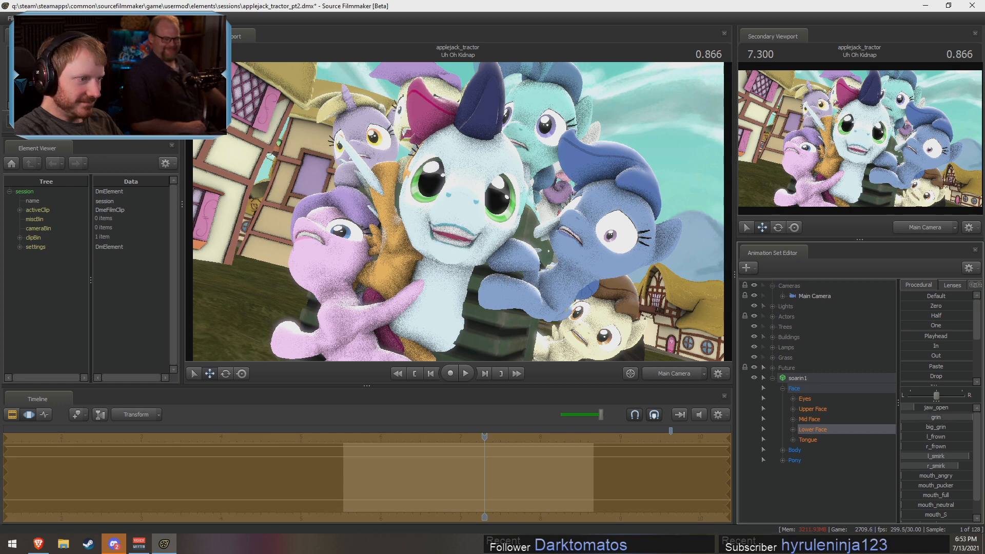
- Try the skin with smaller pupils on soarin1 and inspect its face up close from the Work Camera
right_click(812, 391)
mouse_move(885, 517)
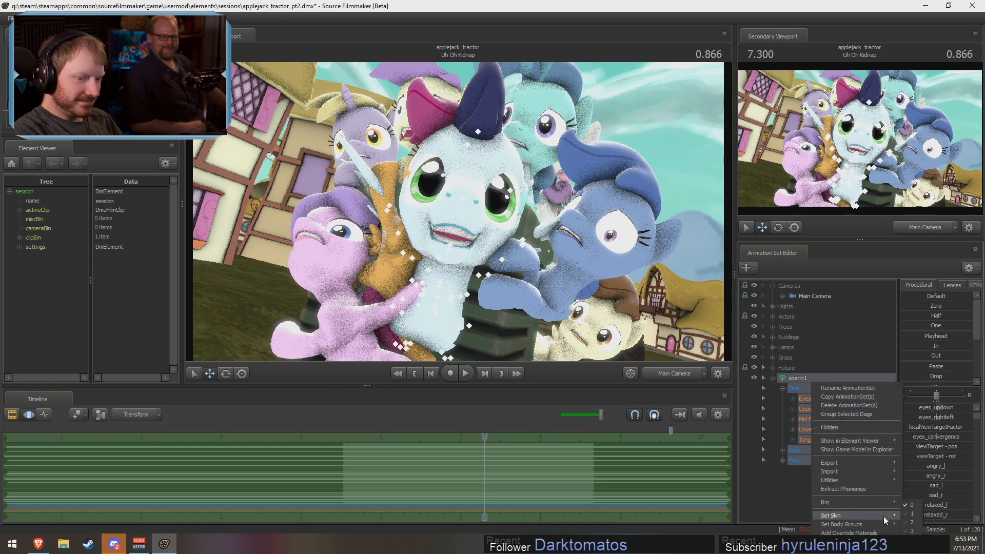
click(914, 525)
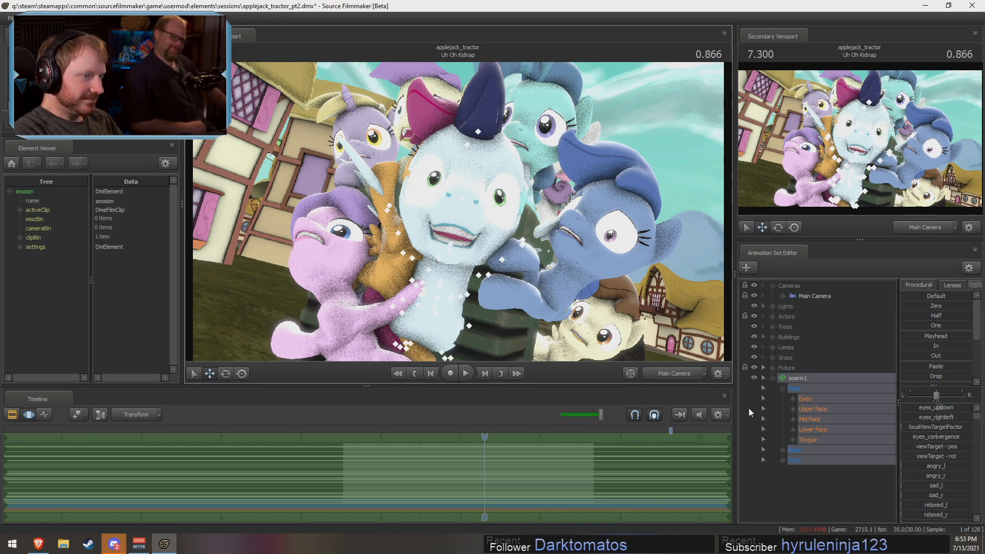
click(675, 379)
alt+drag(575, 267, 459, 212)
key(w)
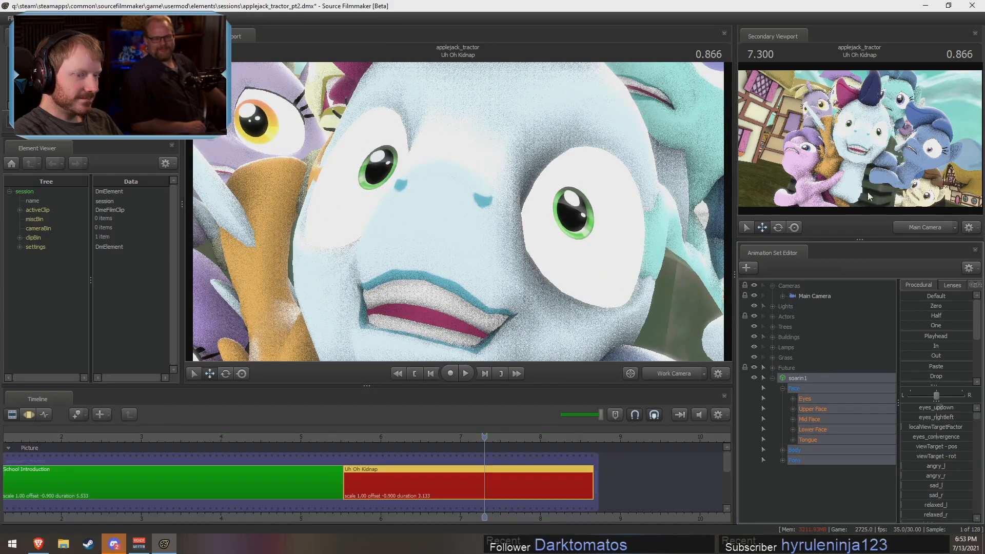
- Try rotating and moving soarin1's Head bone so it faces the orange pony from the side
click(795, 450)
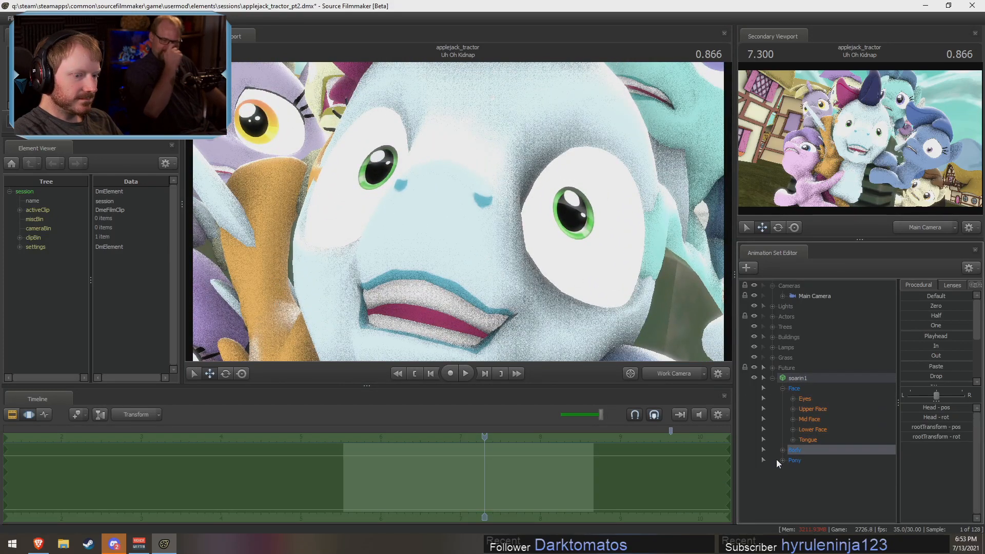
click(783, 460)
click(783, 451)
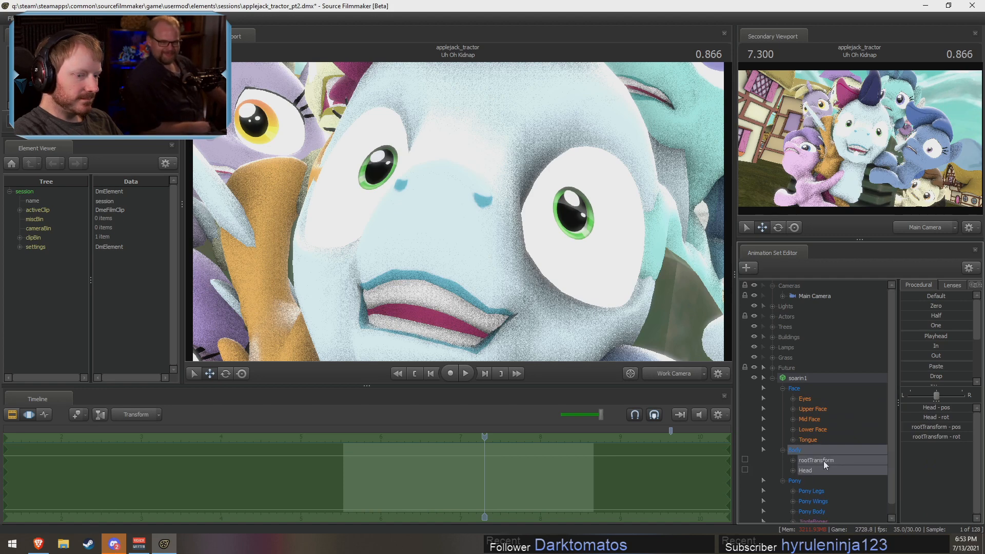
click(840, 468)
mouse_move(841, 131)
mouse_down()
mouse_move(877, 140)
mouse_move(886, 168)
mouse_move(851, 145)
mouse_up()
key(e)
key(w)
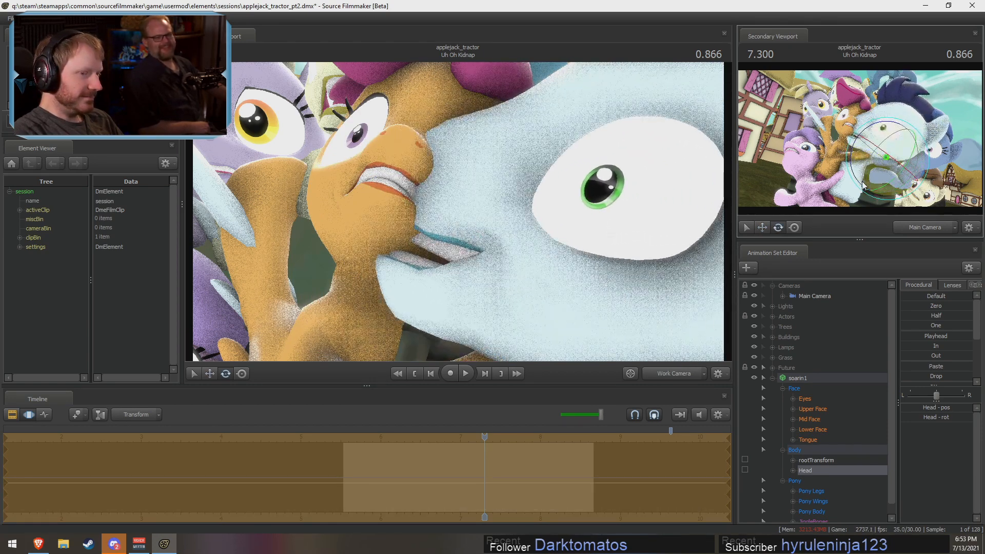
drag(904, 164, 908, 157)
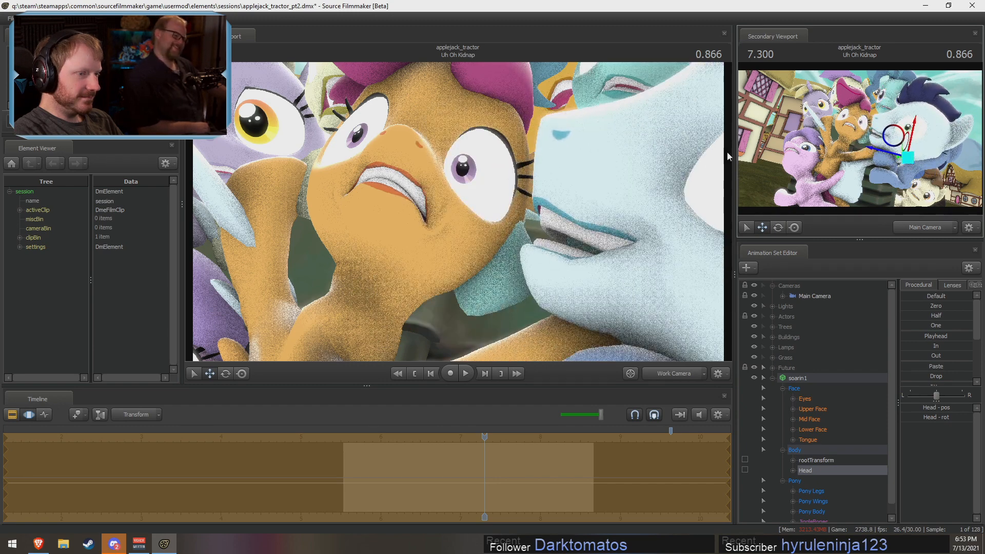
drag(542, 265, 585, 266)
- Try turning soarin1's eyes toward the orange pony and lowering its grin and jaw_open to nearly close the mouth
click(804, 400)
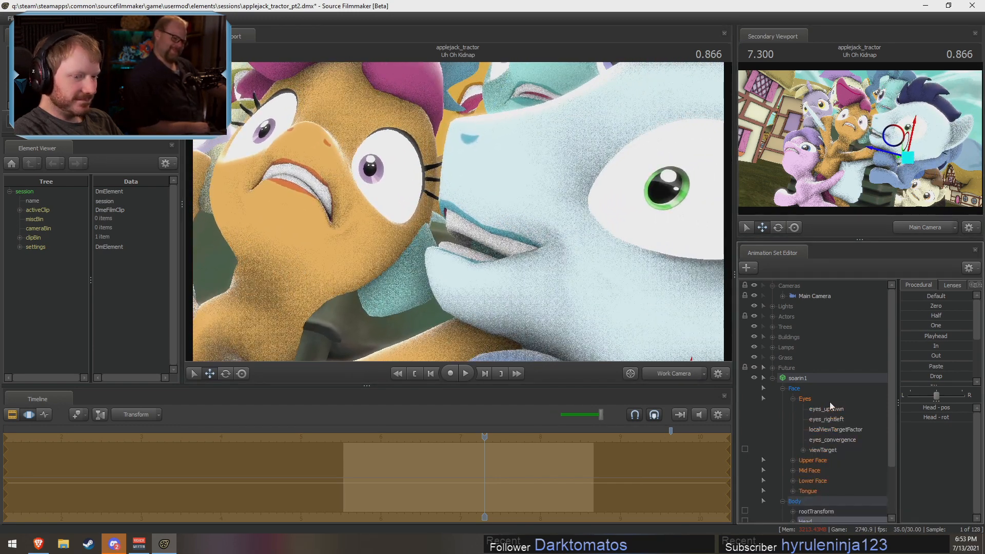
drag(939, 418, 923, 407)
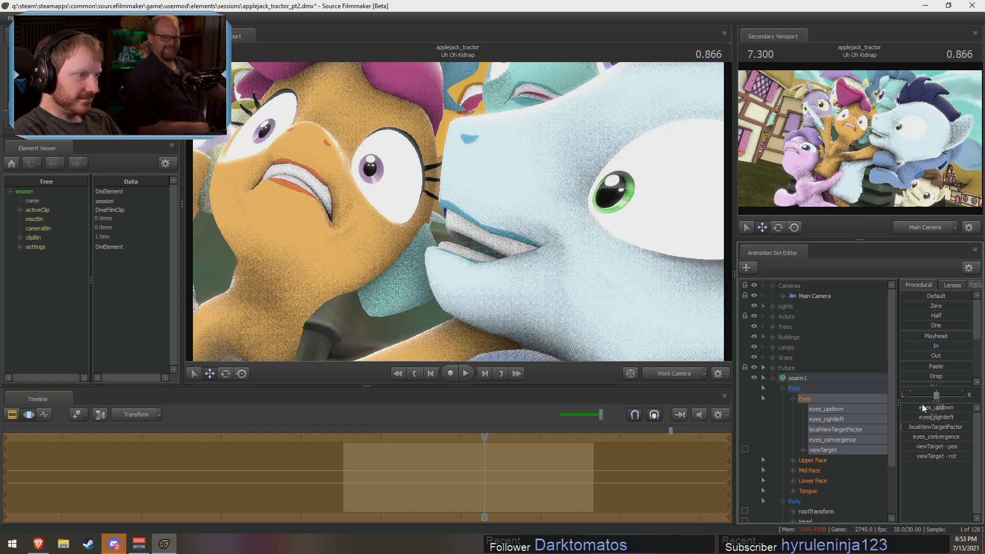
click(830, 470)
click(821, 480)
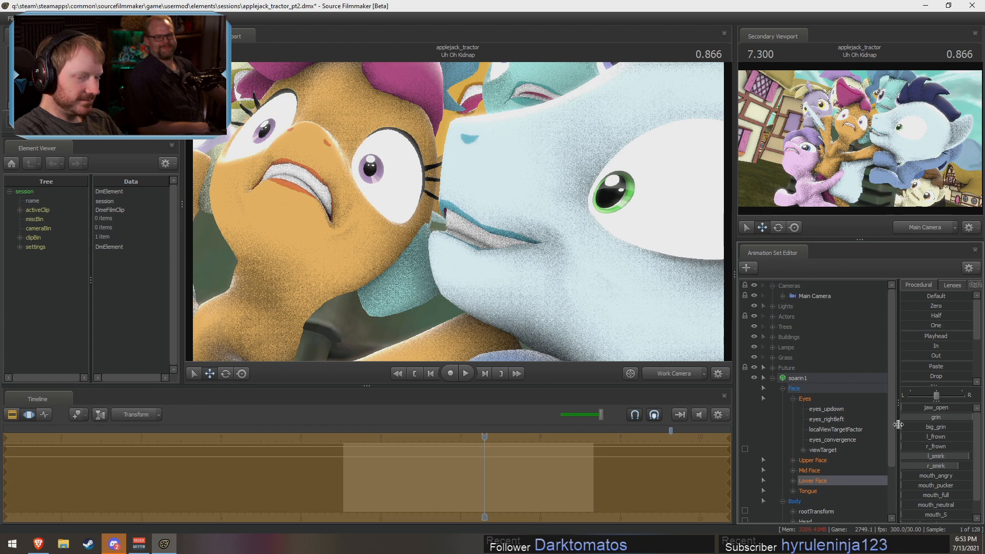
drag(946, 418, 911, 414)
drag(687, 333, 696, 316)
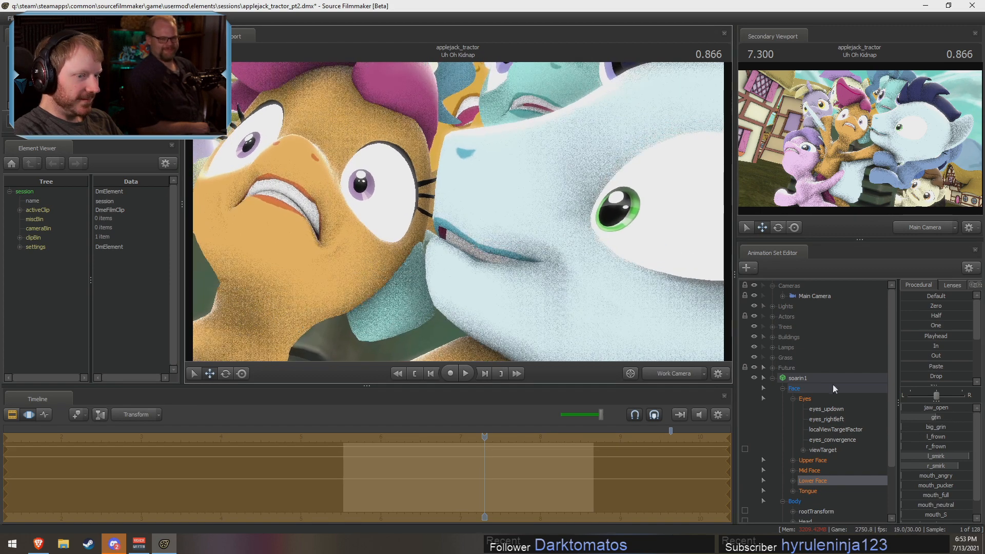
mouse_move(905, 408)
mouse_down()
mouse_move(928, 409)
mouse_move(901, 409)
mouse_up()
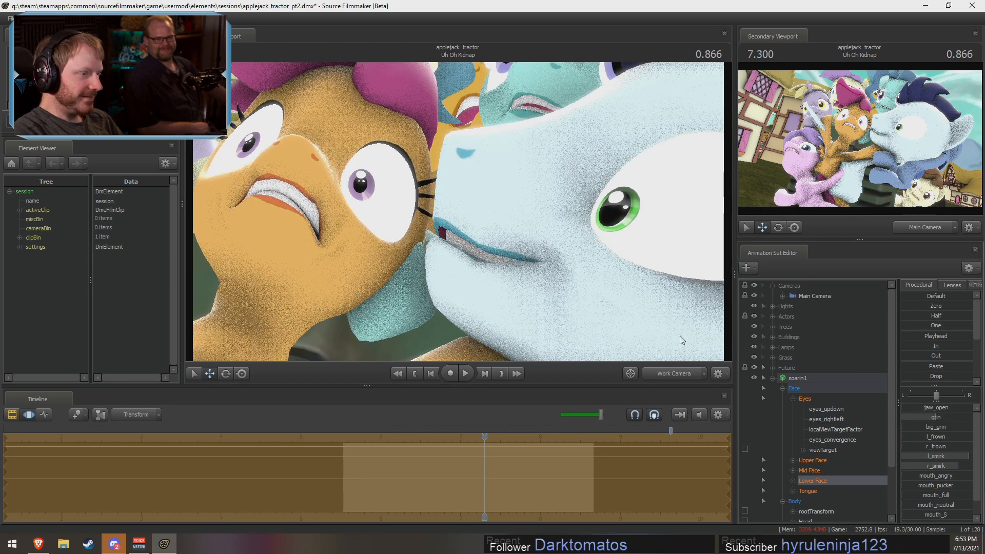
drag(681, 338, 682, 334)
mouse_move(605, 293)
mouse_down()
mouse_move(620, 293)
mouse_move(613, 282)
mouse_up()
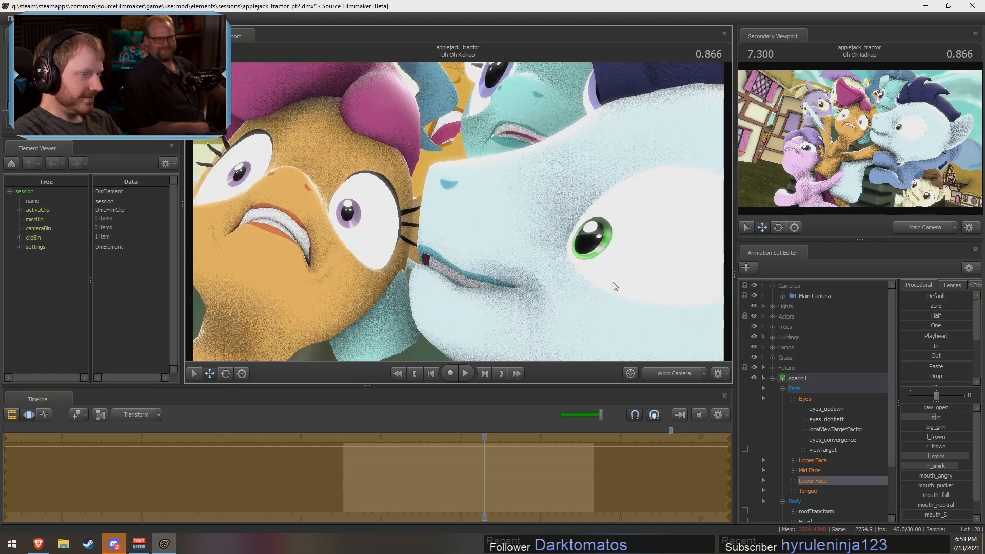
drag(906, 409, 826, 399)
drag(642, 308, 645, 288)
drag(459, 200, 474, 206)
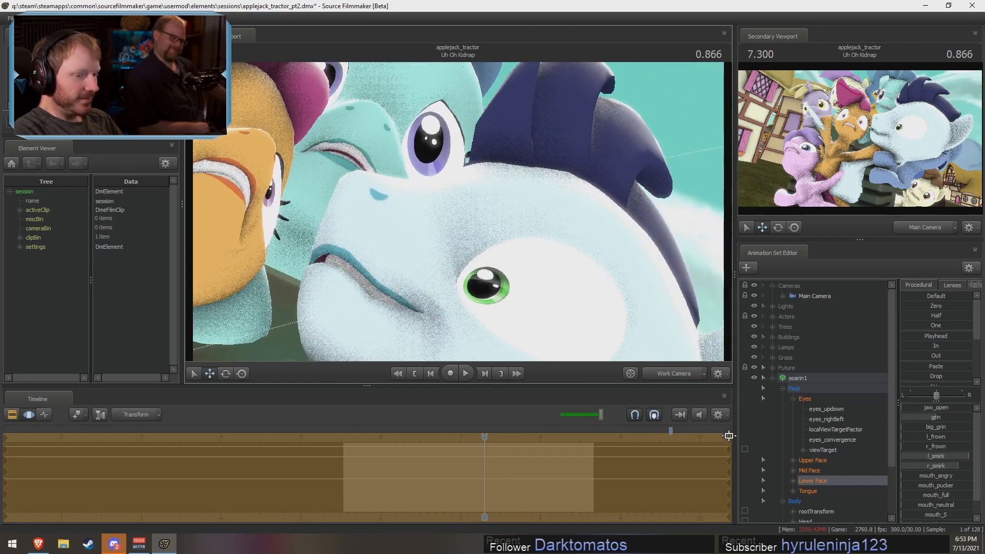
- Try rotating soarin1's Head bone into several other orientations among the riders
click(809, 521)
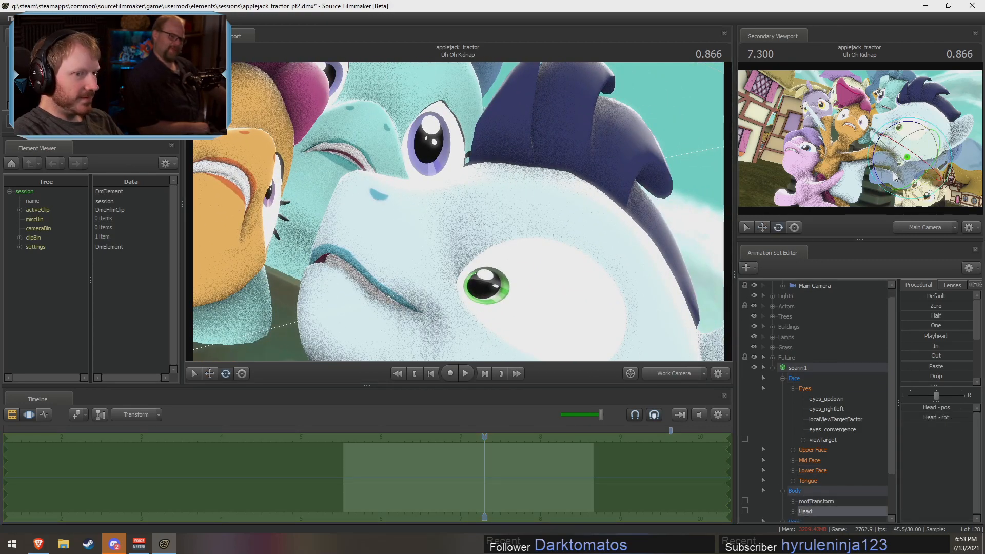
drag(895, 165, 963, 142)
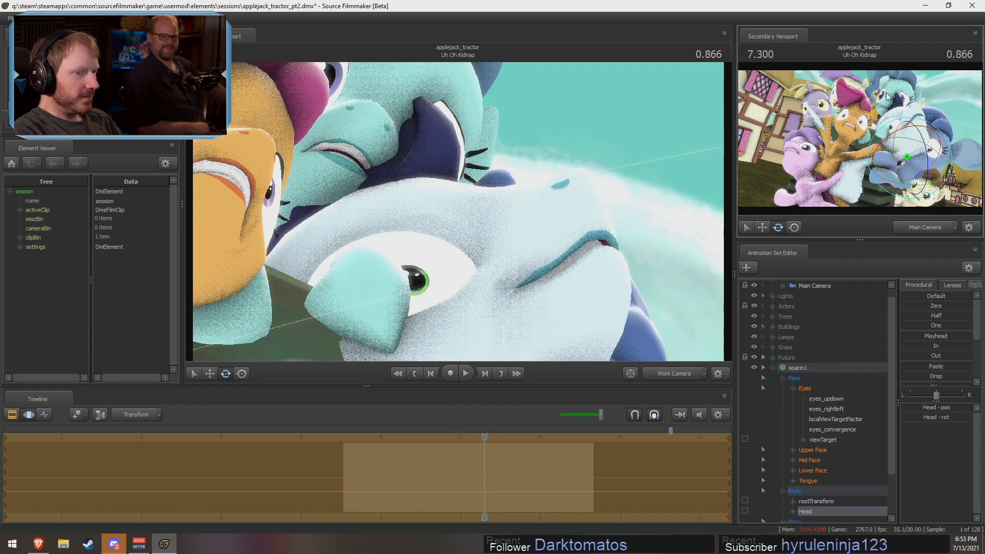
drag(909, 174, 850, 181)
drag(920, 145, 886, 168)
- Undo the head, eye, mouth and skin changes made to soarin1, and check the riders from both cameras
key(ctrl+z)
key(ctrl+z)
key(ctrl+z)
key(ctrl+z)
key(ctrl+z)
key(ctrl+z)
key(ctrl+z)
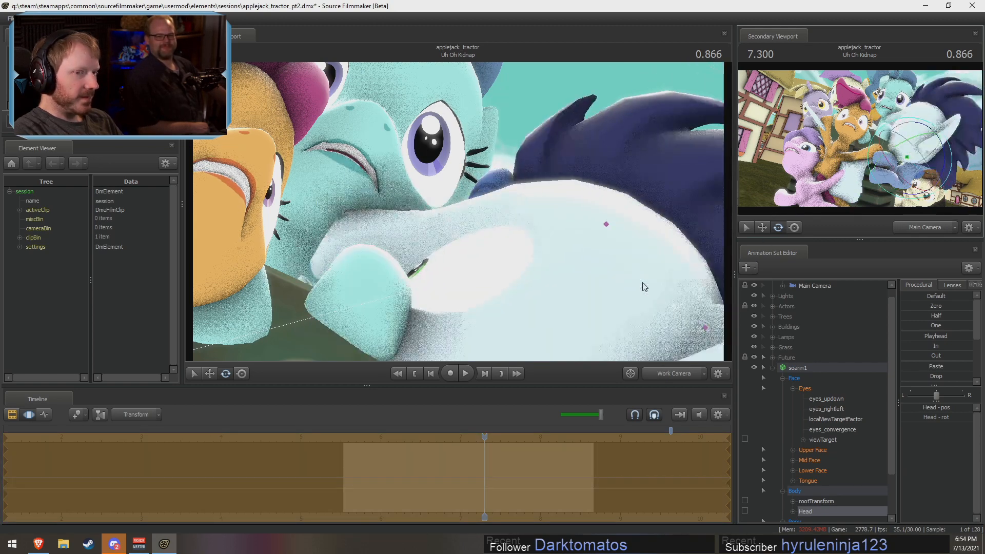
key(ctrl+y)
key(ctrl+y)
key(ctrl+y)
key(ctrl+y)
key(ctrl+y)
key(ctrl+y)
key(ctrl+y)
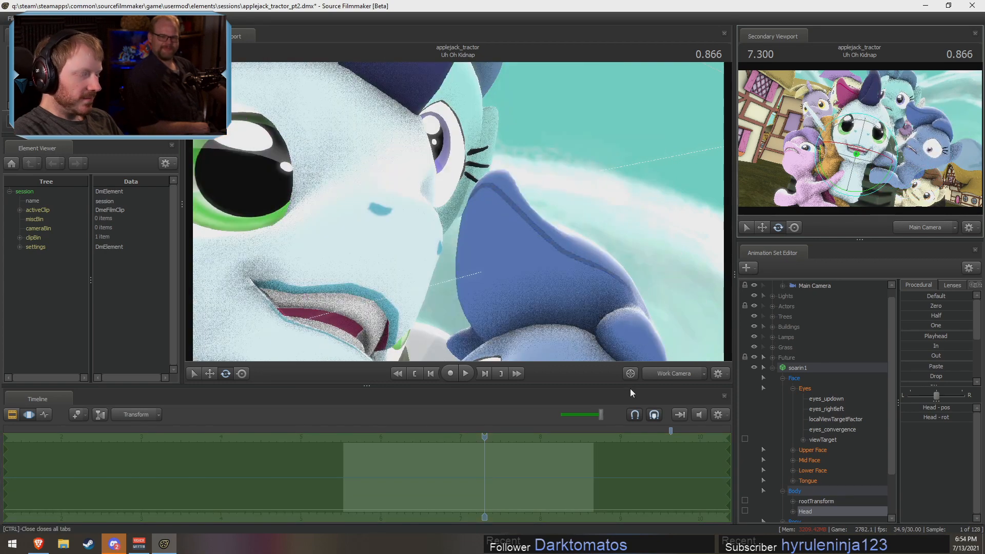
click(676, 377)
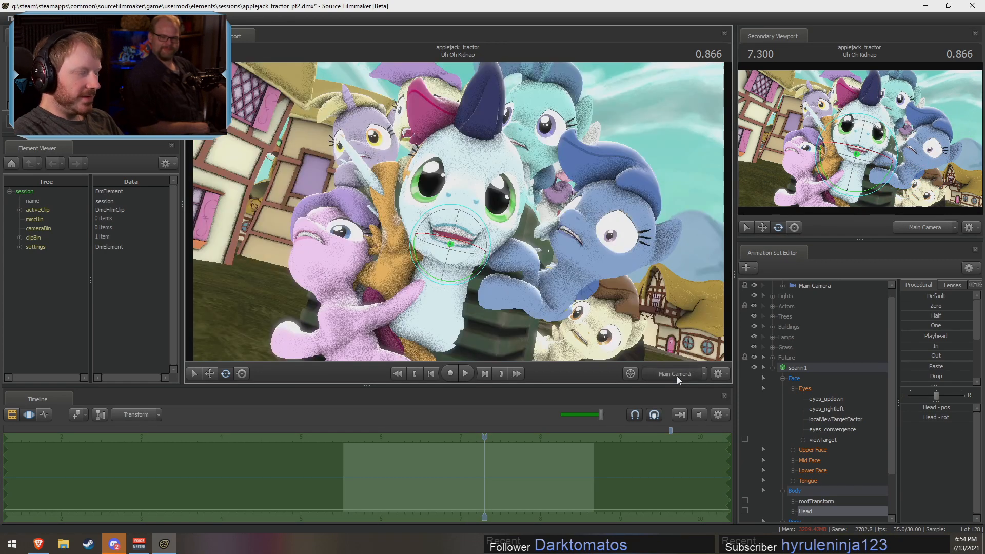
drag(593, 278, 458, 212)
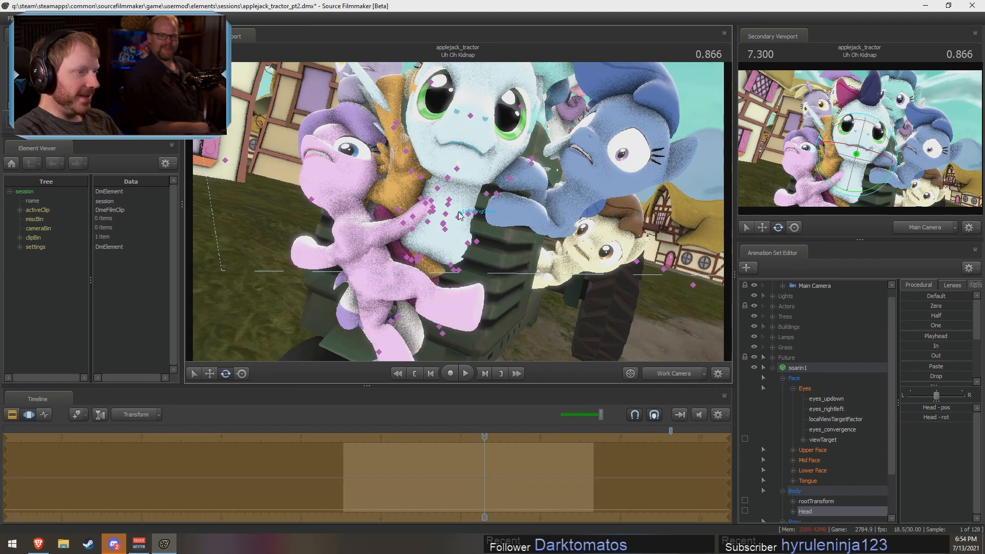
- Move the whole soarin1 model off the tractor onto the open dirt ground in front of it
key(F2)
key(F3)
key(F2)
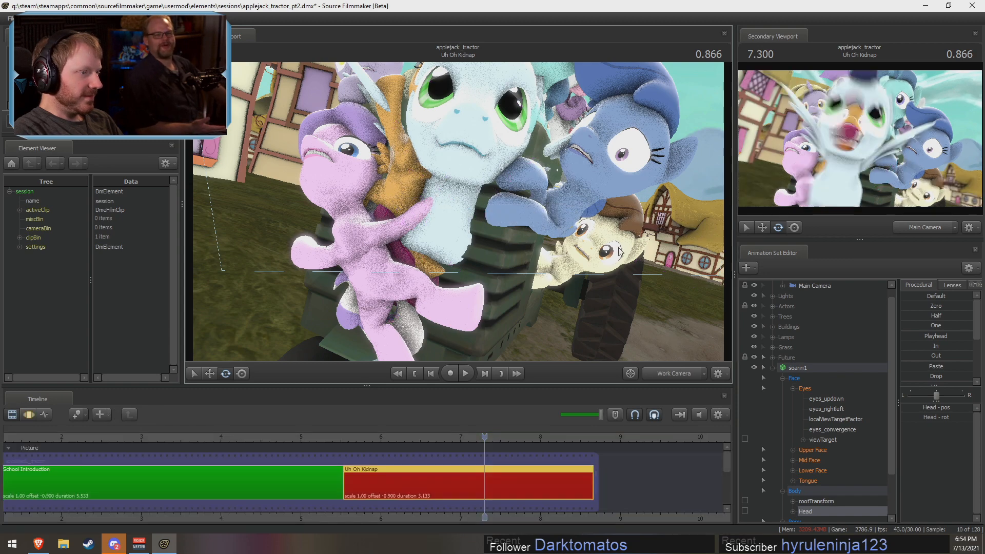
key(F3)
key(s)
drag(459, 212, 417, 209)
key(s)
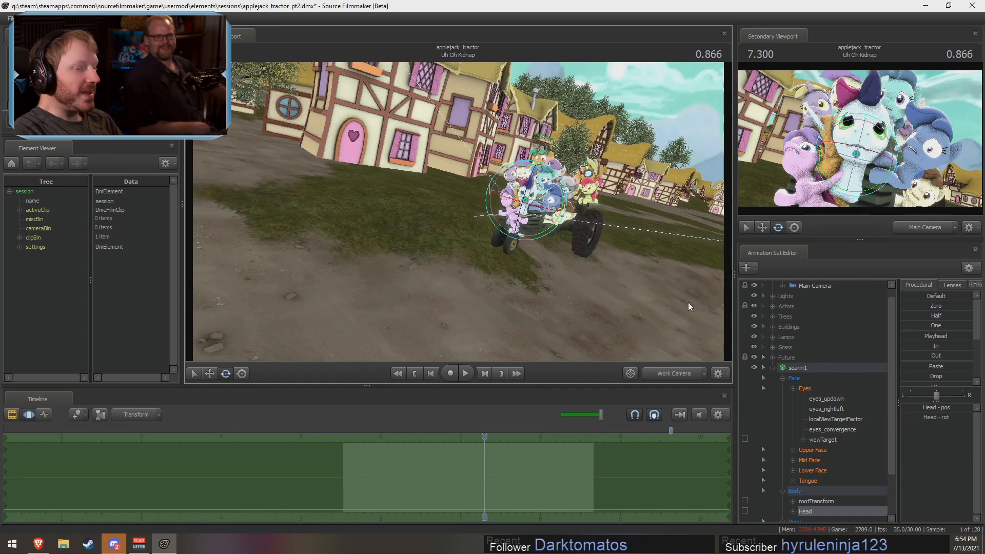
click(818, 374)
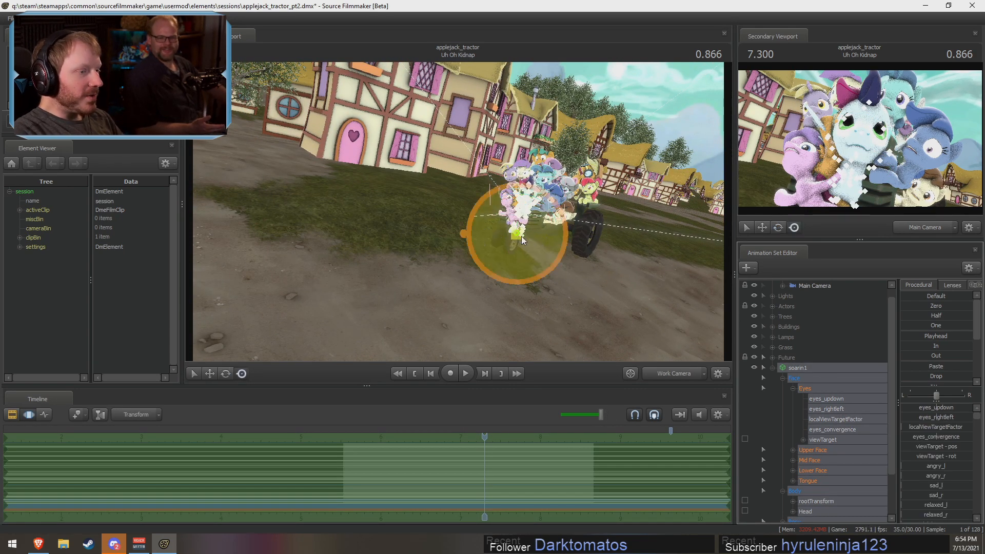
drag(519, 235, 355, 292)
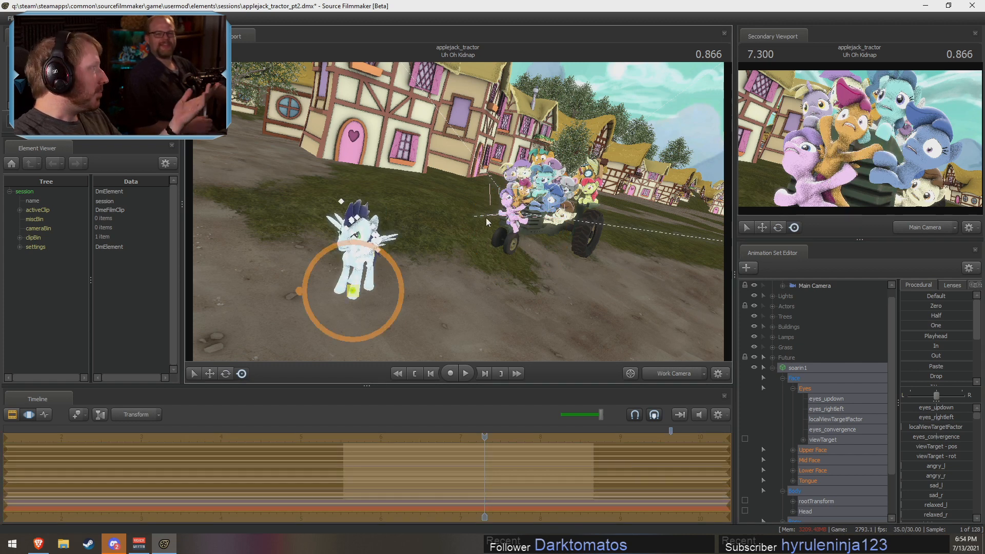
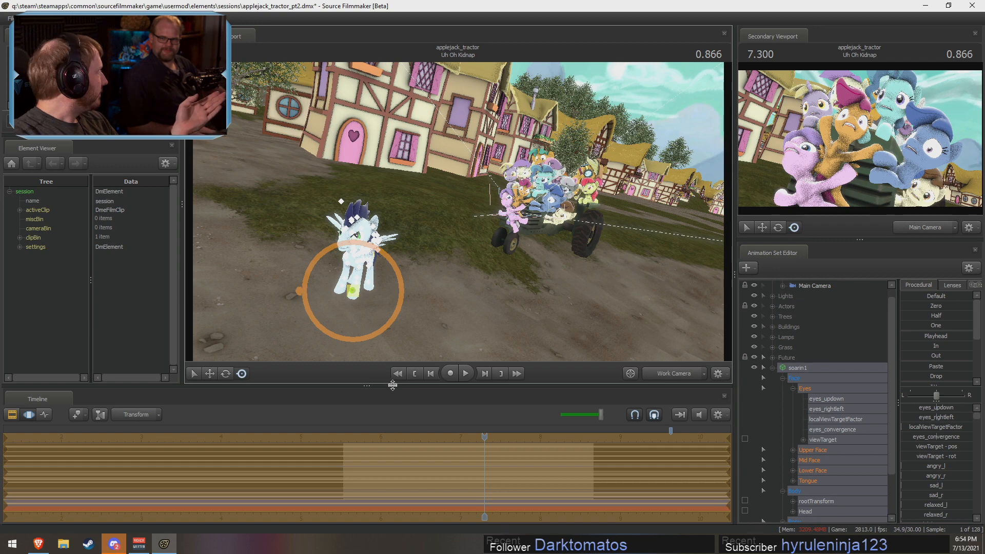
- Move soarin1's viewTarget onto the open ground in front of its face so the eyes look that way
drag(441, 318, 384, 334)
key(w)
key(w)
drag(513, 236, 493, 231)
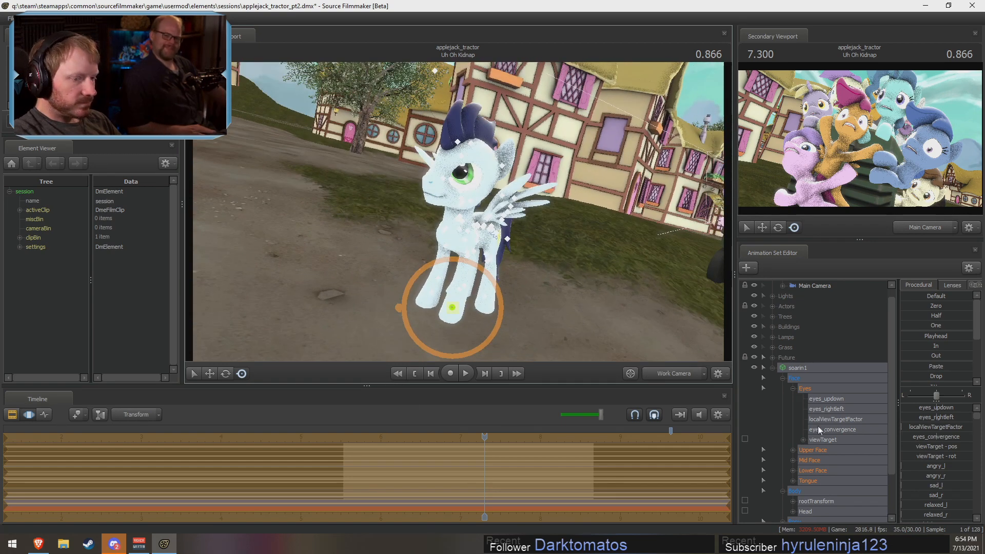
click(822, 407)
click(838, 399)
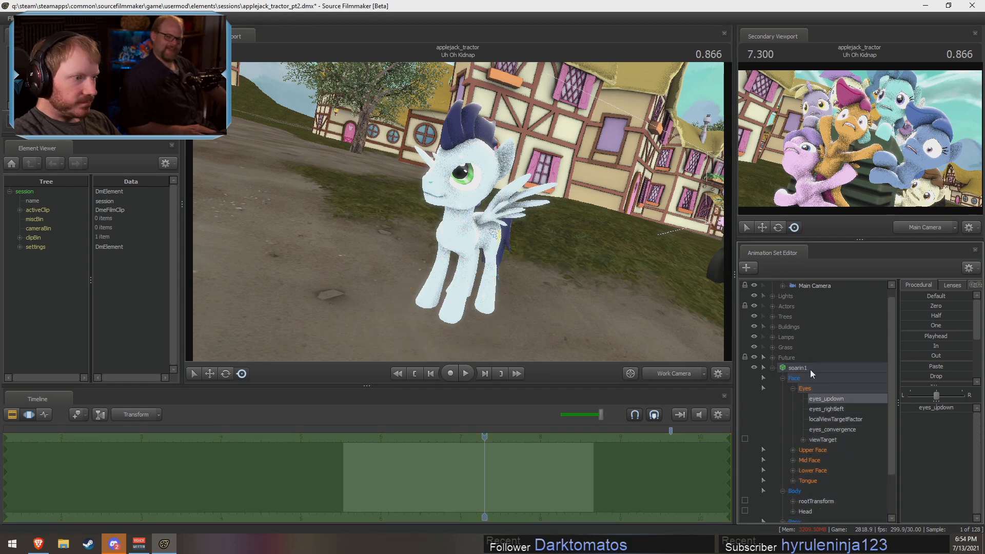
key(s)
drag(488, 260, 528, 210)
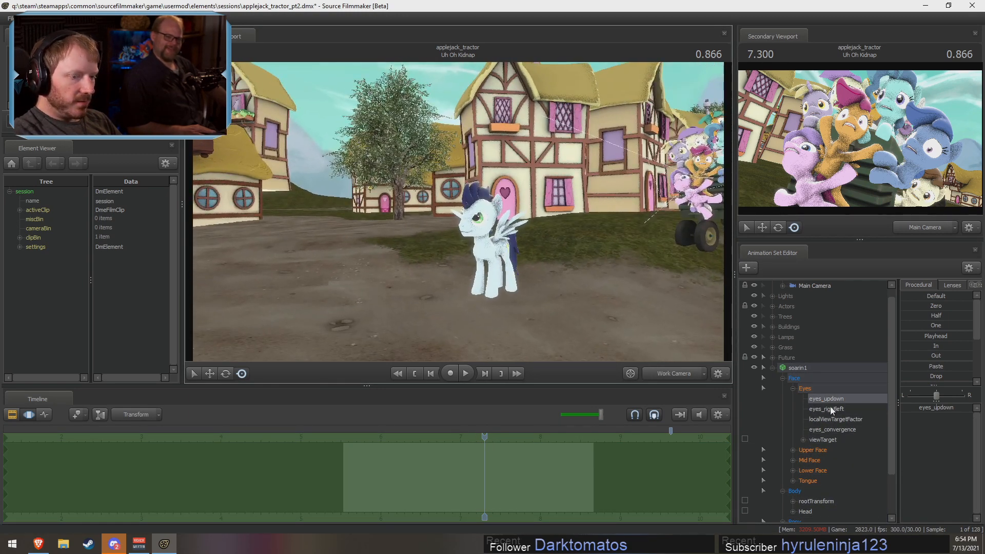
click(818, 450)
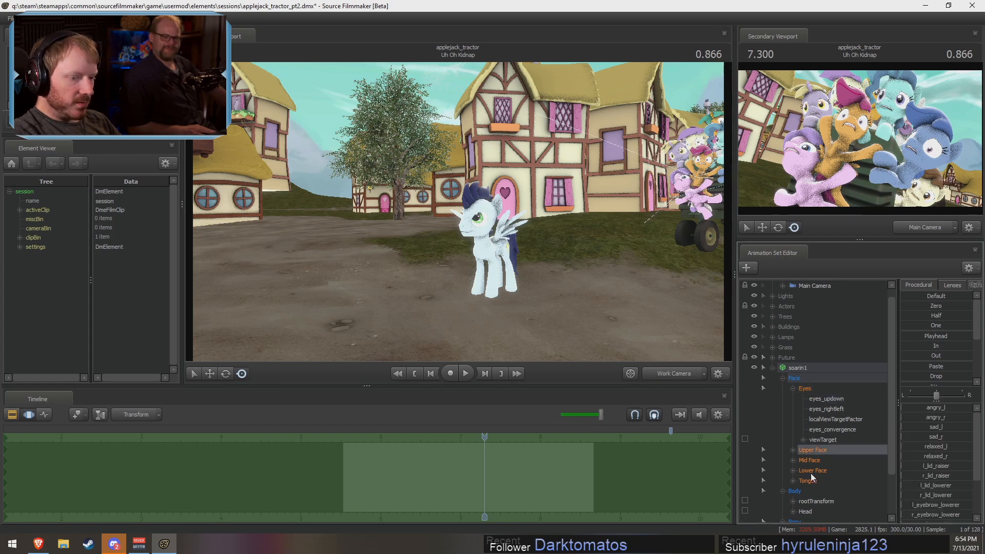
click(806, 511)
scroll(824, 493, down, 2)
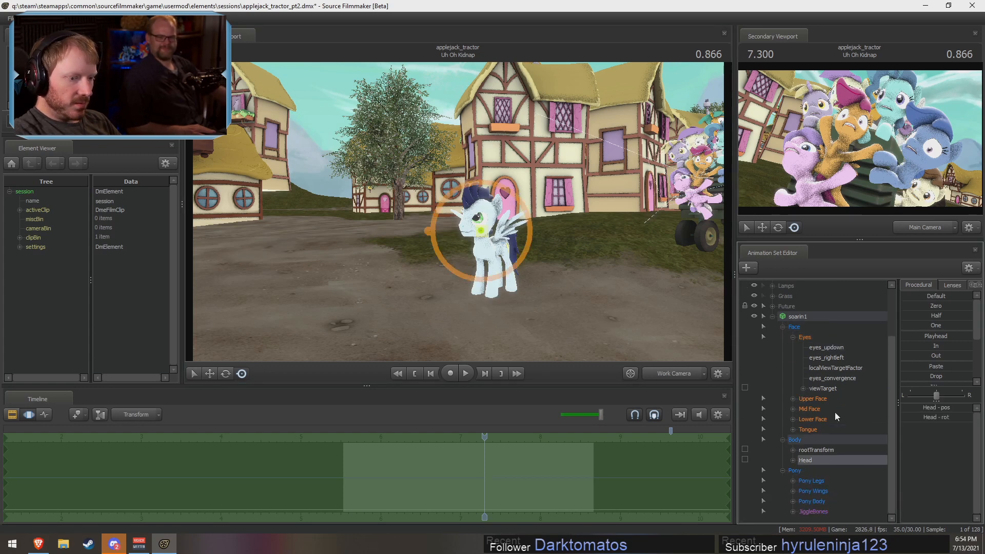
click(823, 388)
drag(519, 179, 402, 227)
key(w)
click(773, 317)
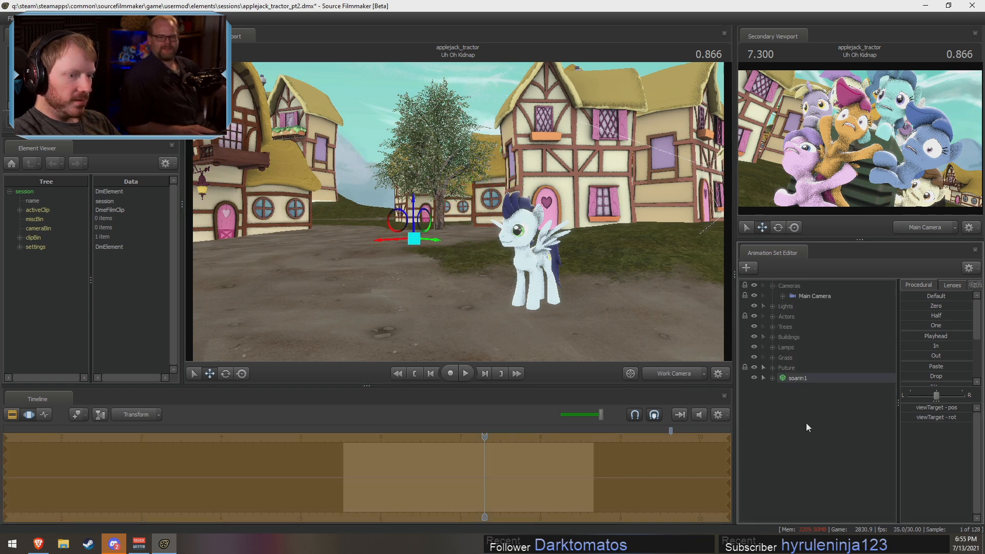
- Find the derpy models and add vn_derpyhooves.mdl as a new animation set
right_click(824, 360)
click(906, 382)
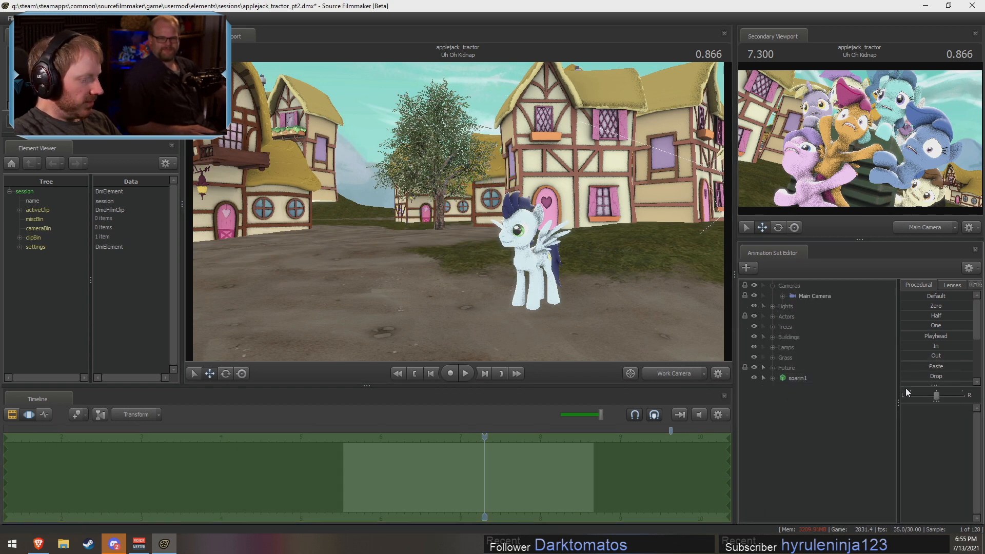
text(der)
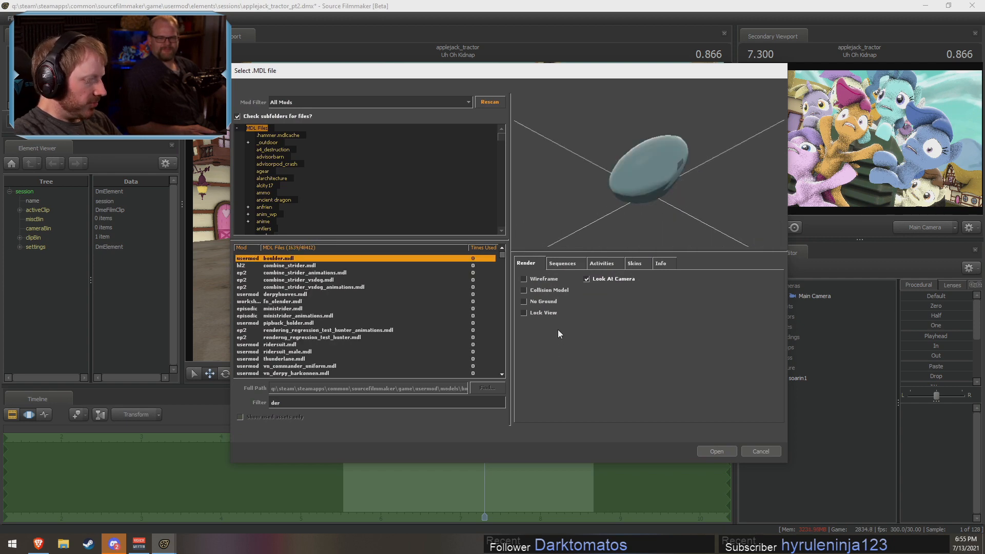
text(py)
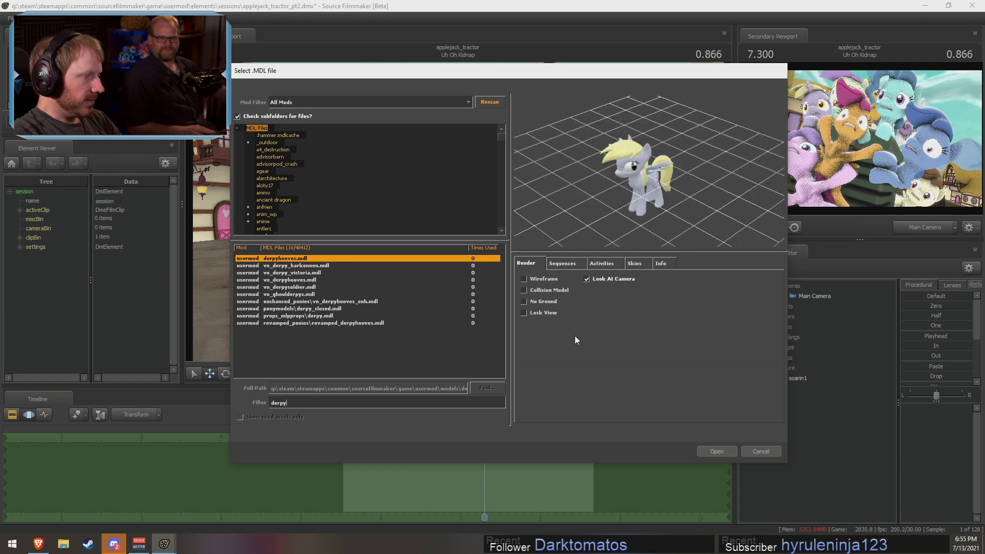
click(306, 279)
click(724, 451)
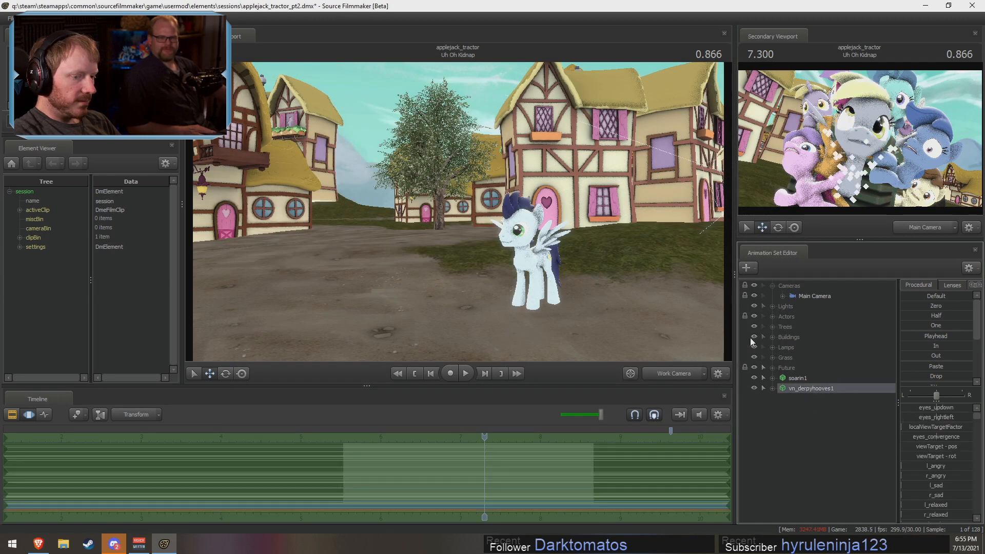
- Move the whole vn_derpyhooves1 model off the tractor onto the dirt ground in front of soarin1
key(s)
drag(589, 229, 581, 247)
drag(450, 218, 458, 212)
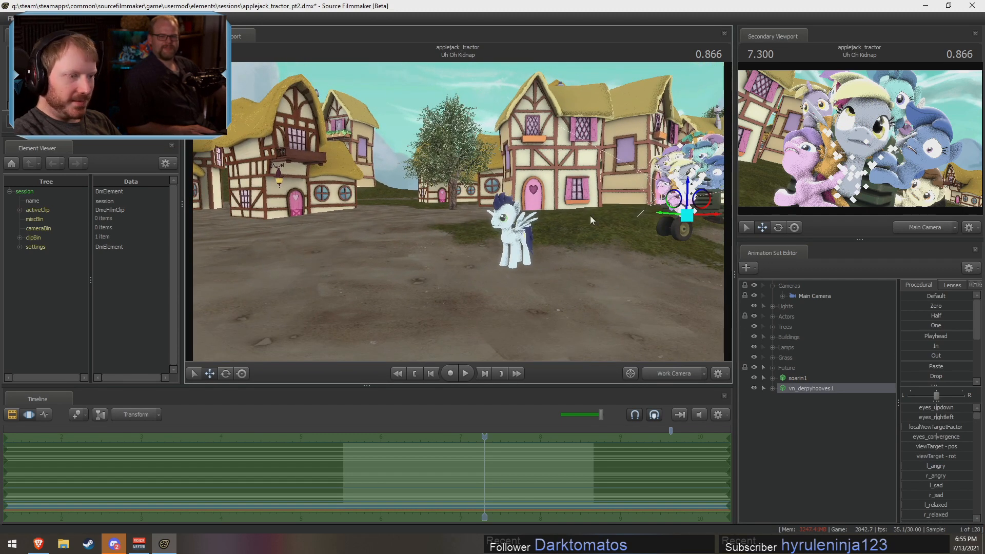
key(r)
drag(534, 249, 447, 271)
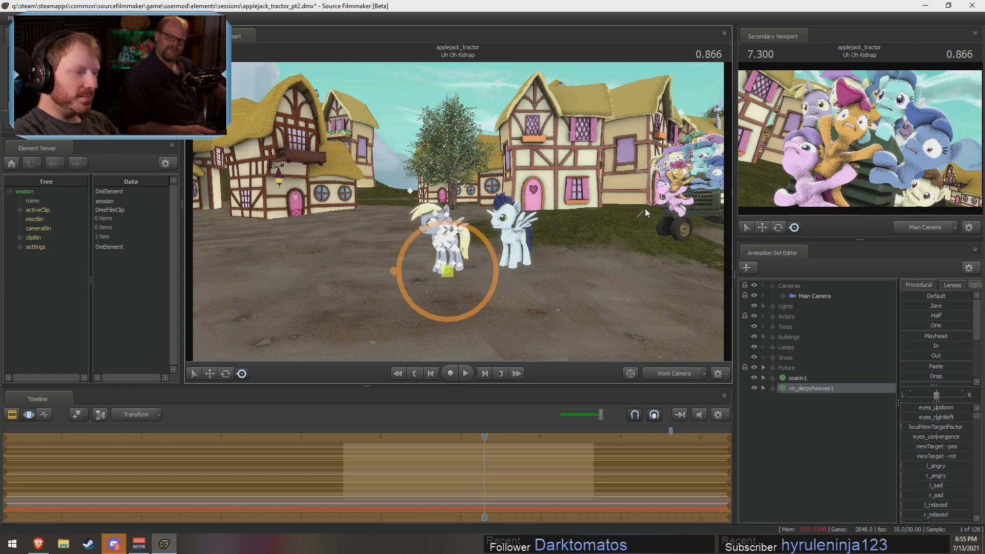
- Rotate vn_derpyhooves1 about its vertical axis to face soarin1
drag(645, 208, 635, 240)
key(w)
key(e)
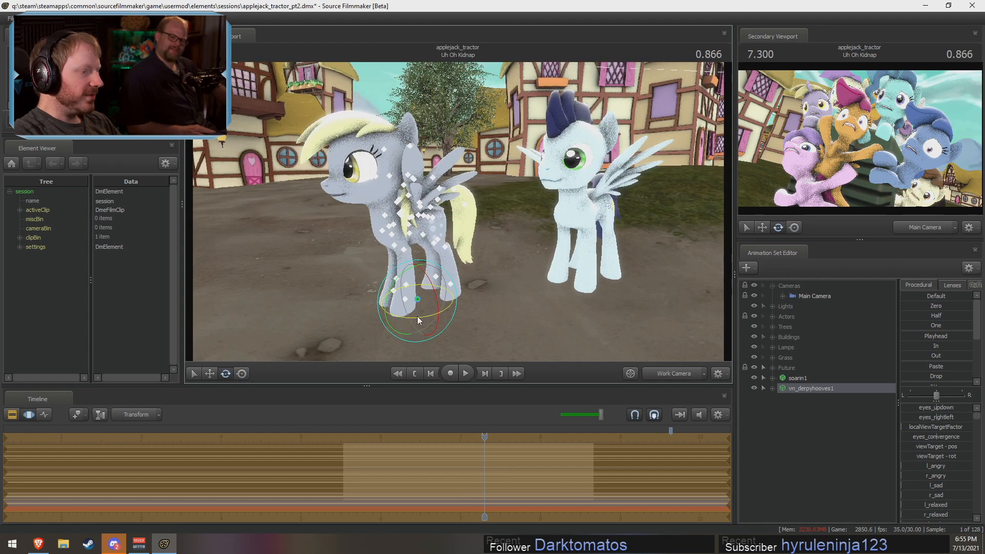
drag(418, 318, 456, 287)
alt+drag(530, 261, 447, 217)
- Set the motion editor's time selection to begin at 7.033 and extend over everything after it
key(F2)
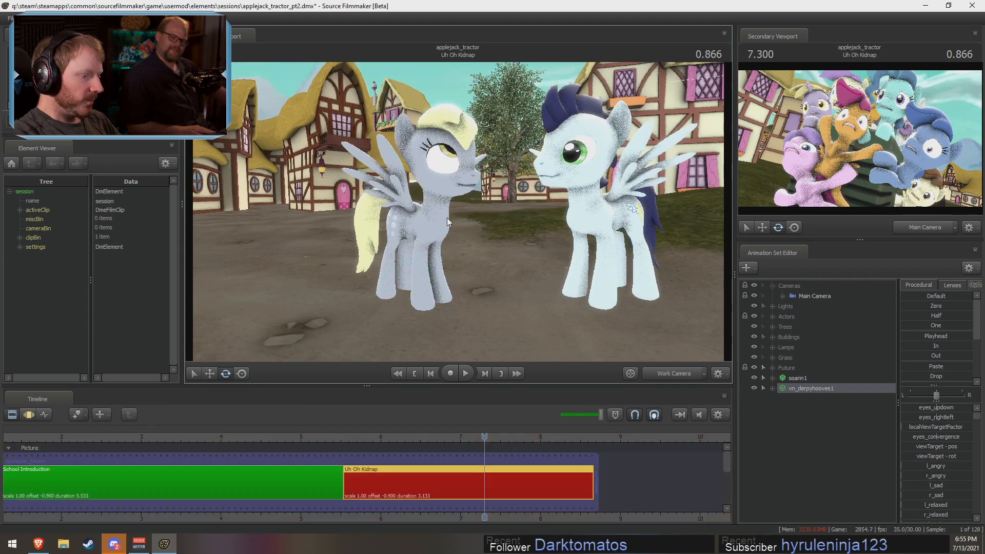
key(F3)
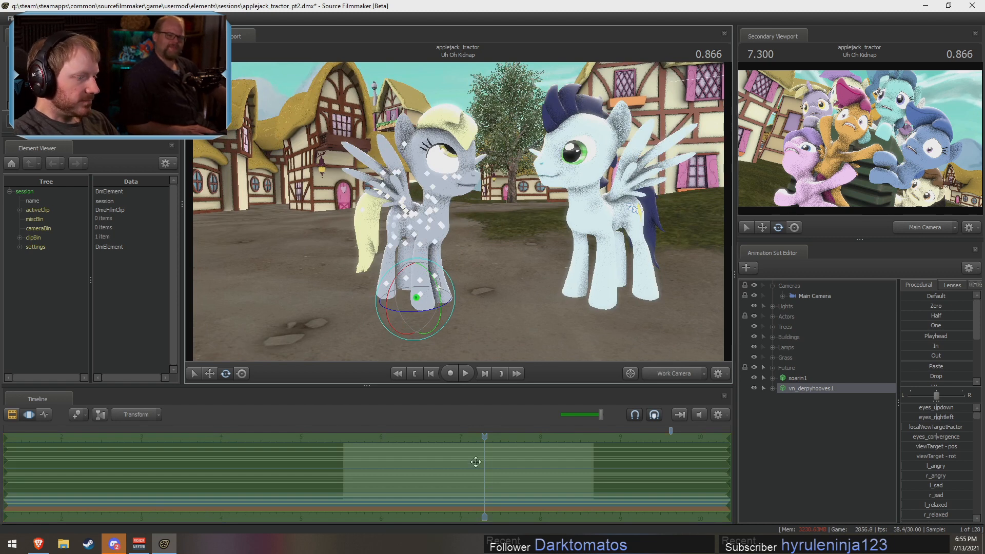
click(462, 470)
shift+drag(463, 471, 493, 464)
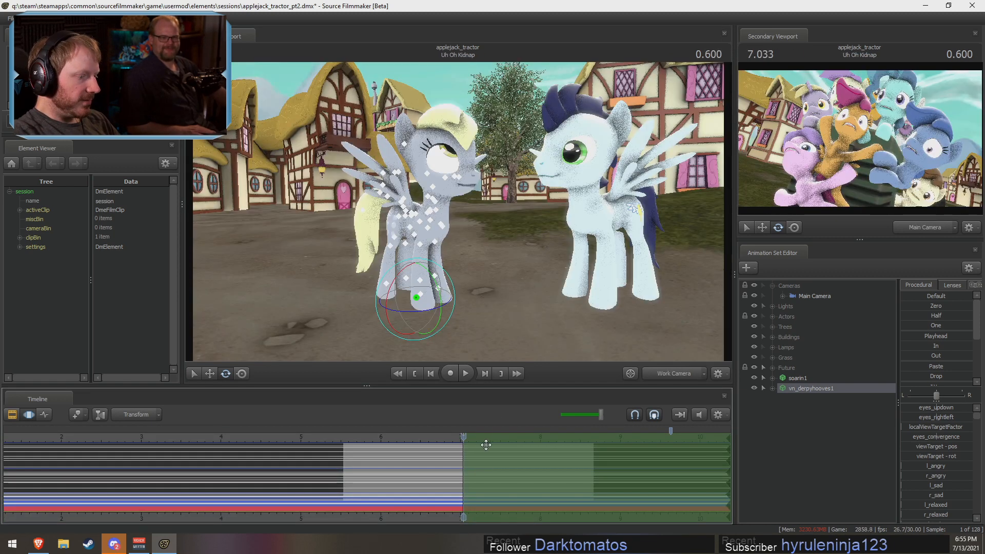
- Move soarin1's Pelvis toward the grey pony and tilt it so the body rears up
mouse_move(495, 222)
mouse_down()
mouse_move(494, 230)
mouse_move(495, 222)
mouse_up()
key(s)
key(ctrl)
ctrl+click(569, 210)
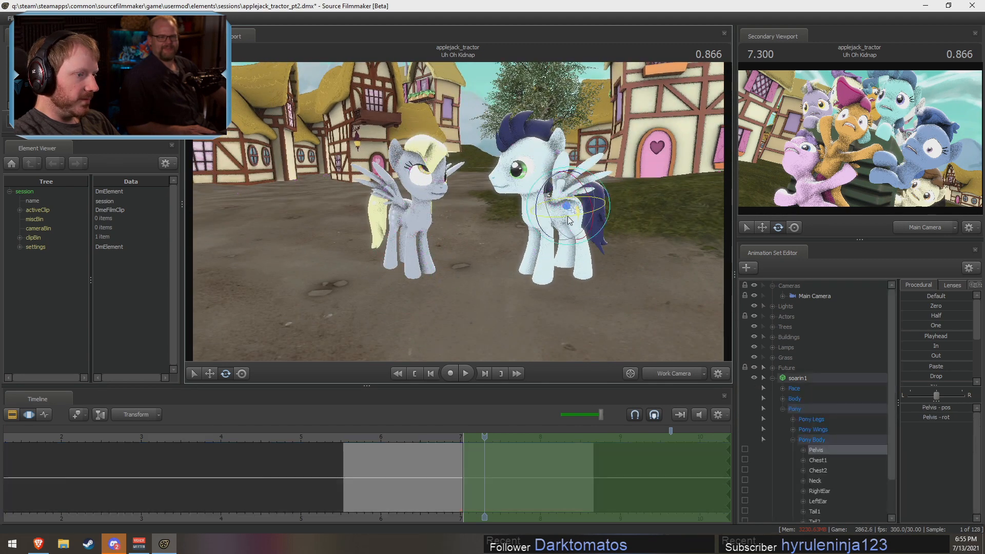
drag(561, 205, 497, 202)
key(e)
key(w)
- Swing soarin1's LeftShoulder and RightShoulder forward to reach the grey pony, and set the rotation mode to Local
key(ctrl)
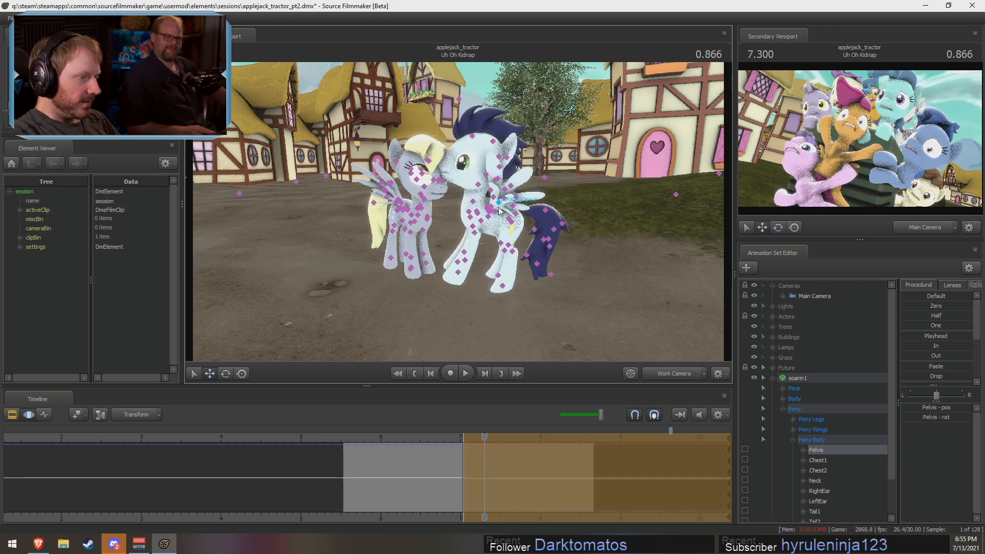
ctrl+click(477, 212)
ctrl+shift+click(469, 211)
key(e)
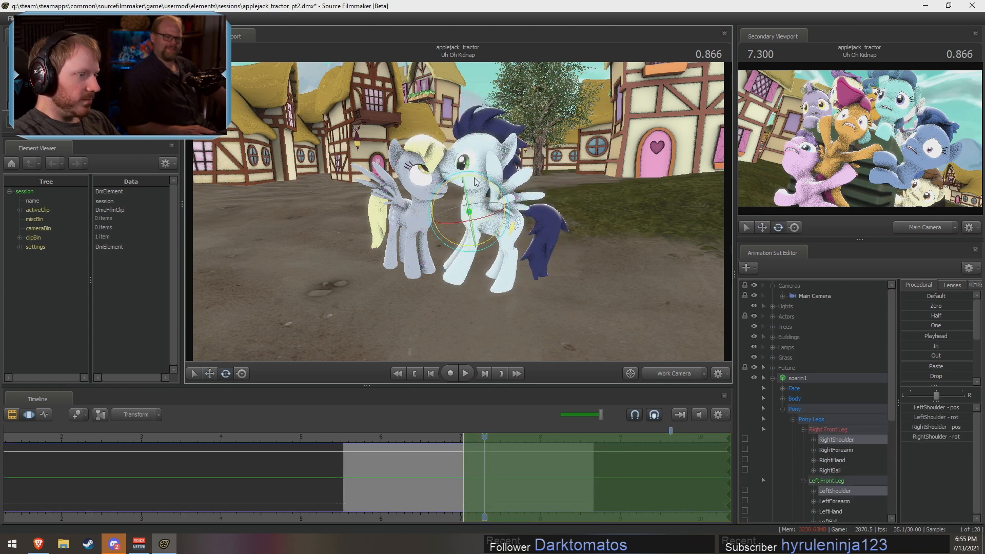
drag(476, 178, 485, 212)
right_click(486, 210)
mouse_move(517, 233)
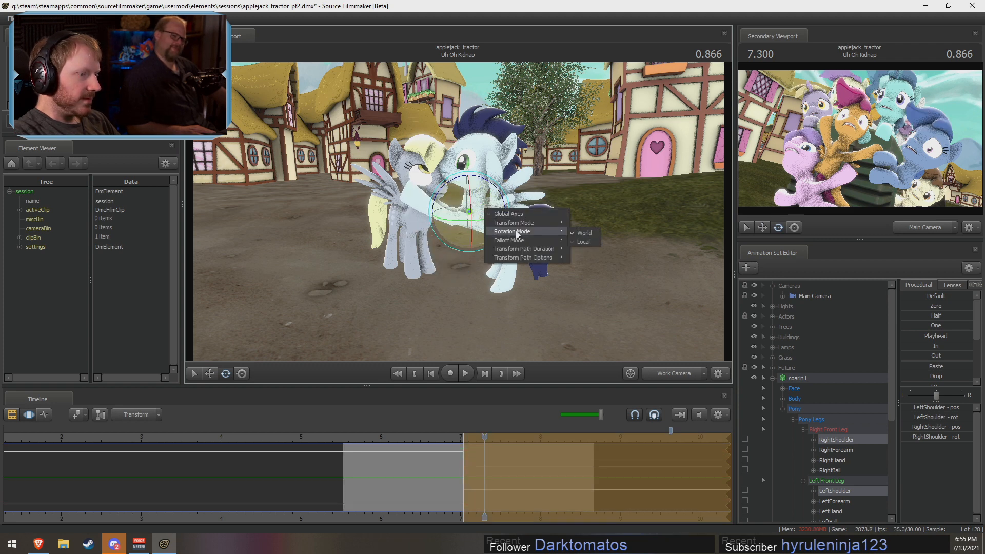
click(583, 241)
- Bend soarin1's Neck backward and rotate its Head to face the grey pony
ctrl+click(493, 177)
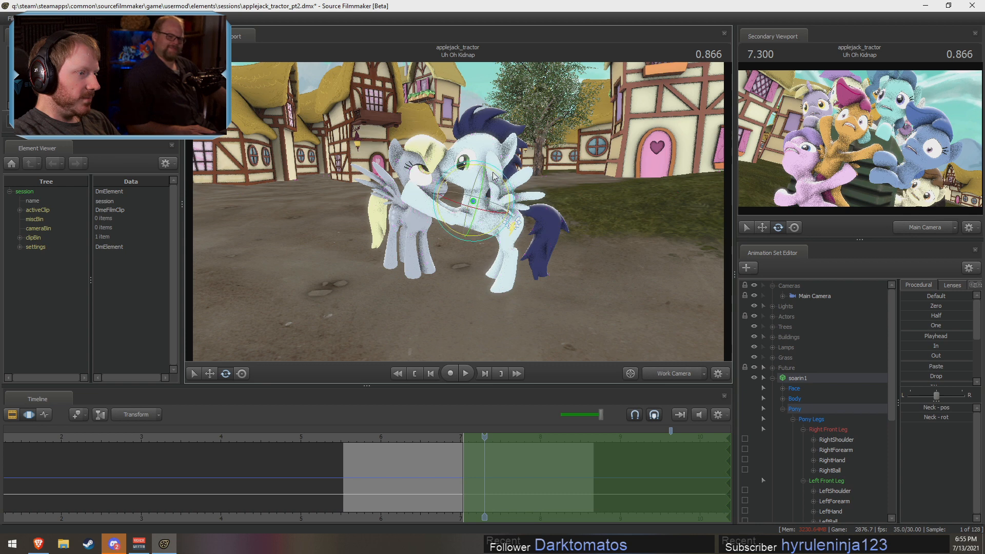
ctrl+click(480, 157)
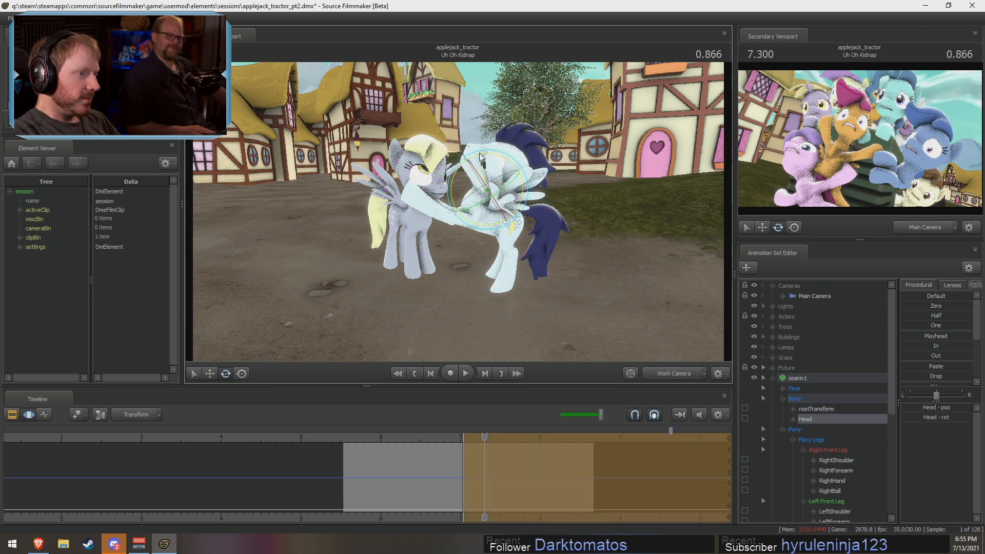
drag(480, 157, 465, 163)
alt+drag(424, 190, 448, 192)
- Move the start of the time selection to 7.266, keeping everything after it selected
click(477, 501)
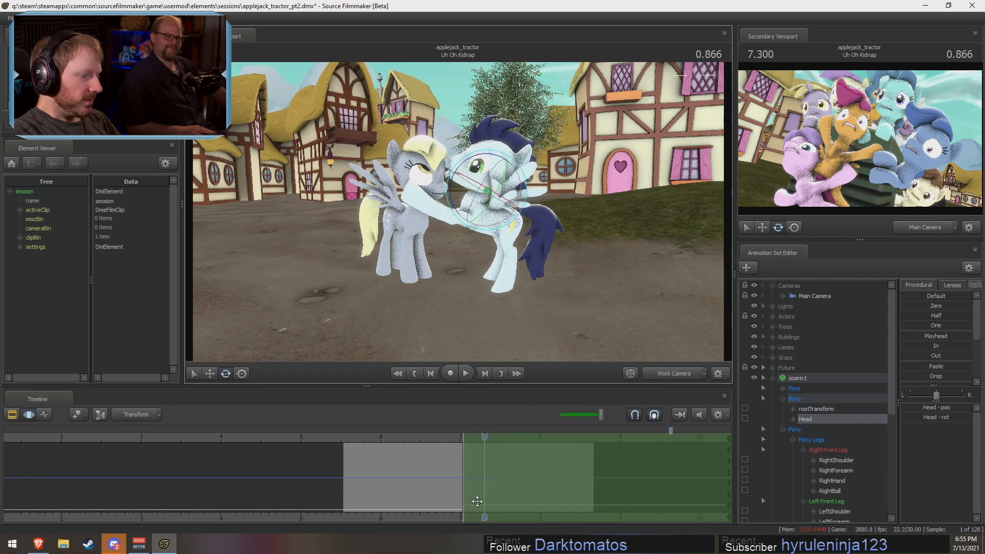
scroll(478, 495, down, 2)
scroll(472, 496, up, 3)
scroll(471, 496, up, 1)
click(478, 487)
key(bracketright)
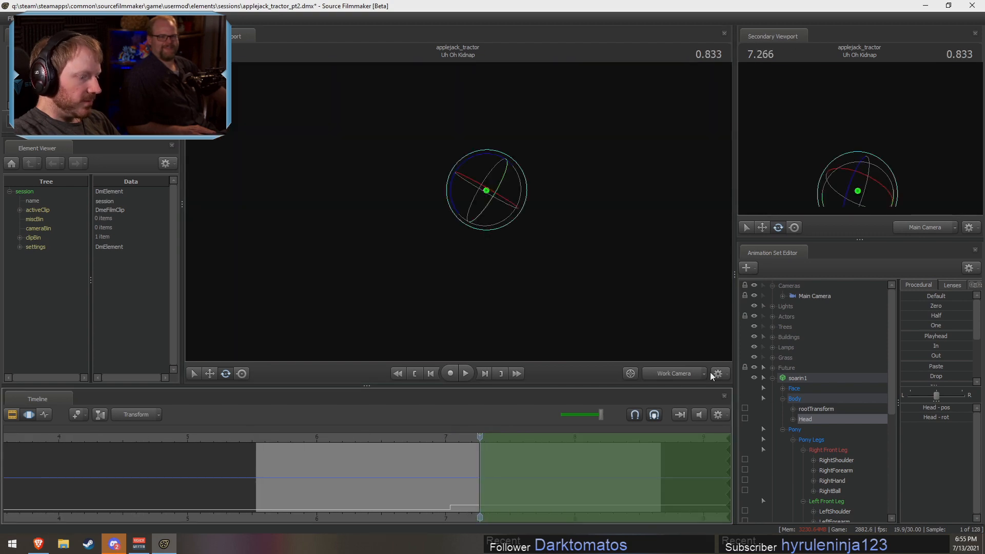
- Repose soarin1's front shoulders at 7.266 so both front legs thrust against the grey pony's head
alt+drag(431, 206, 485, 177)
ctrl+click(469, 221)
ctrl+shift+click(472, 212)
right_click(480, 219)
mouse_move(513, 240)
drag(461, 223, 421, 226)
- Rotate vn_derpyhooves1's Neck sharply so the head twists down and away, and play back the shot
key(ctrl)
ctrl+click(427, 209)
mouse_move(426, 191)
mouse_down()
mouse_move(445, 224)
mouse_move(440, 201)
mouse_up()
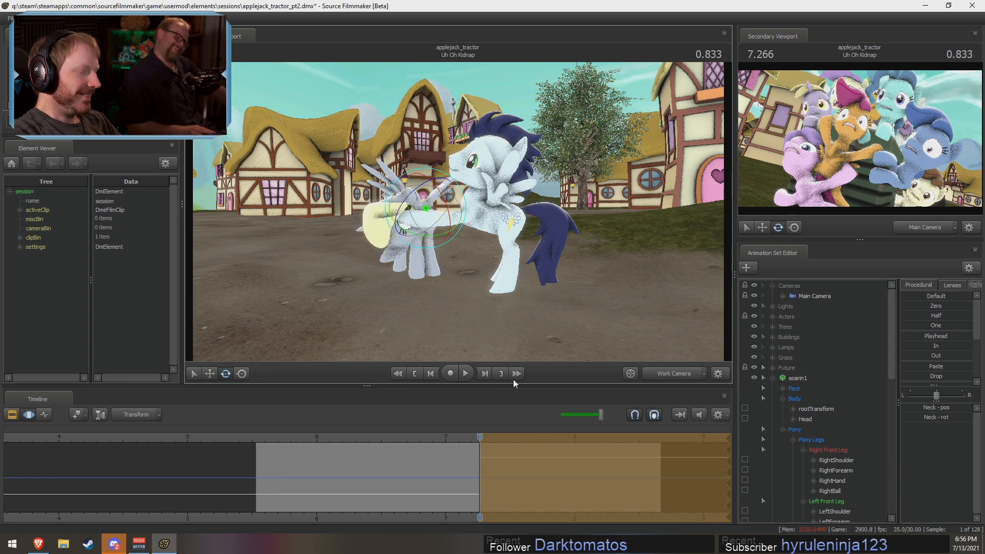
key(space)
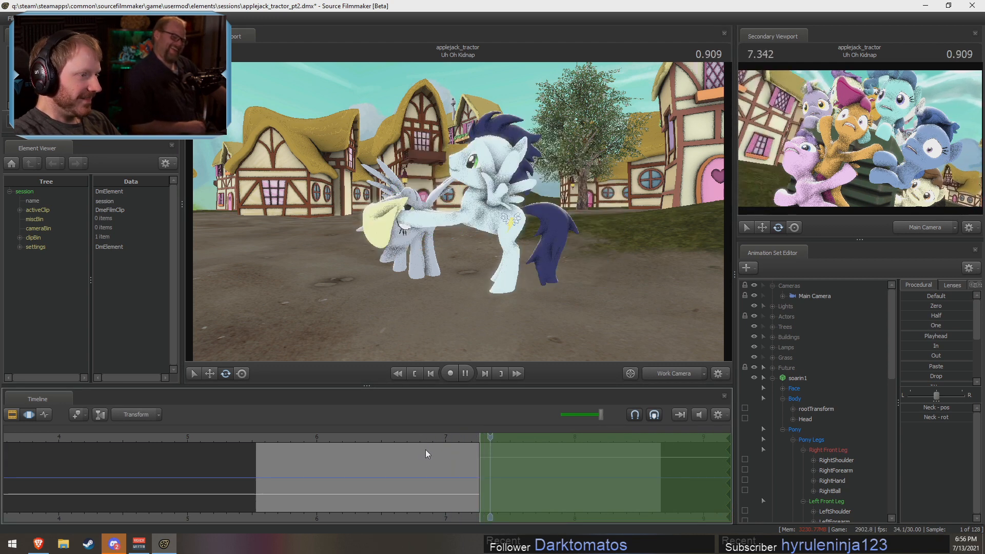
- Hide the Actors group and apply soarin1's standing pose from 6.500 to the time range starting at 7.633
click(754, 316)
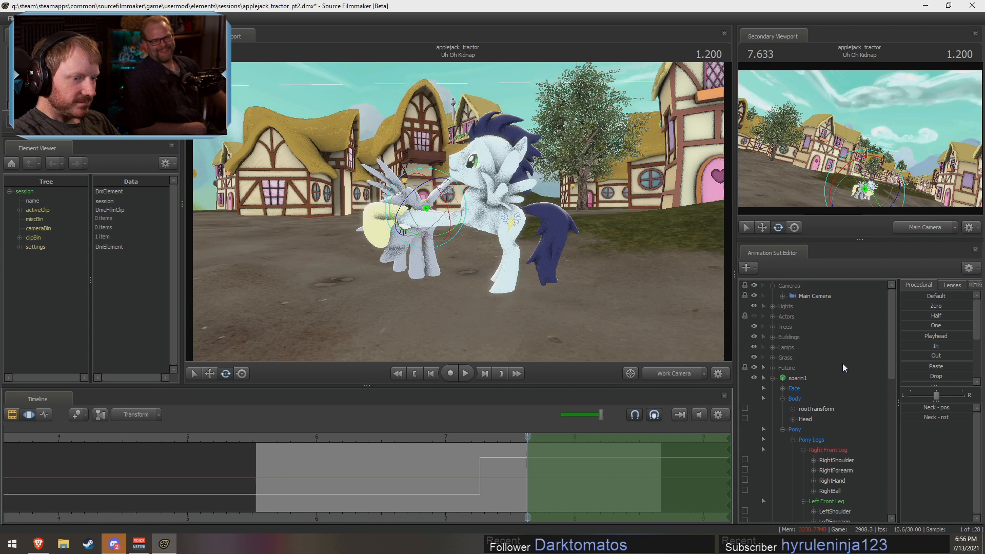
click(798, 378)
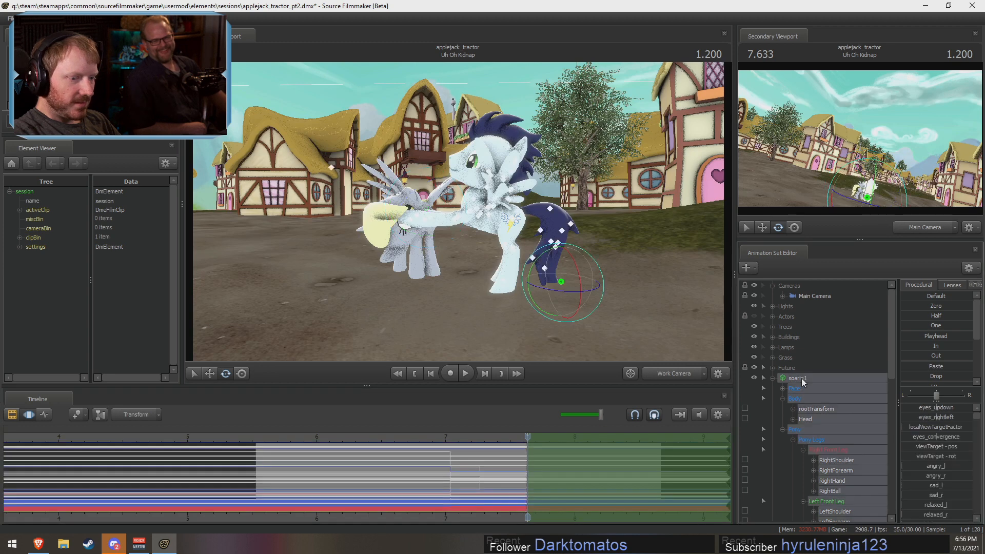
click(381, 436)
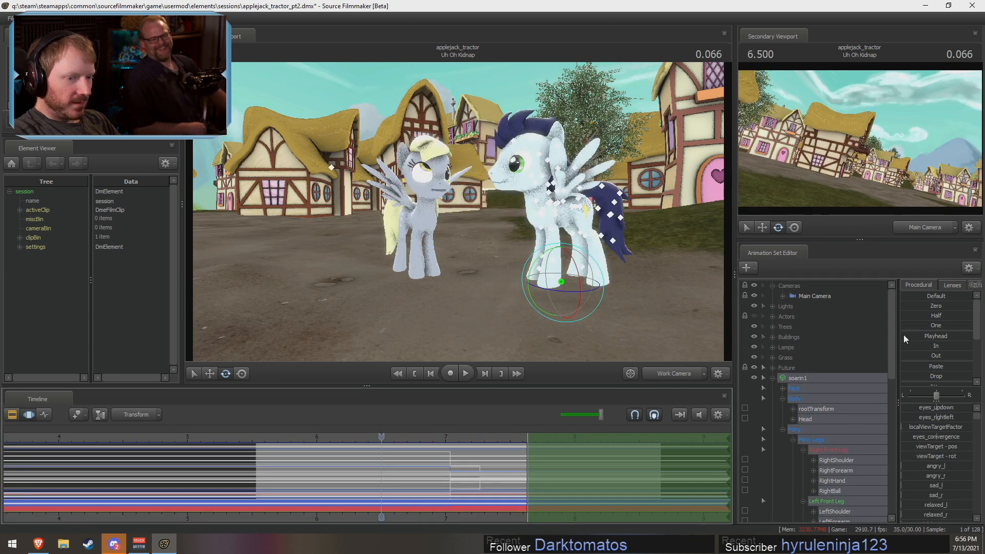
drag(904, 336, 971, 339)
key(Return)
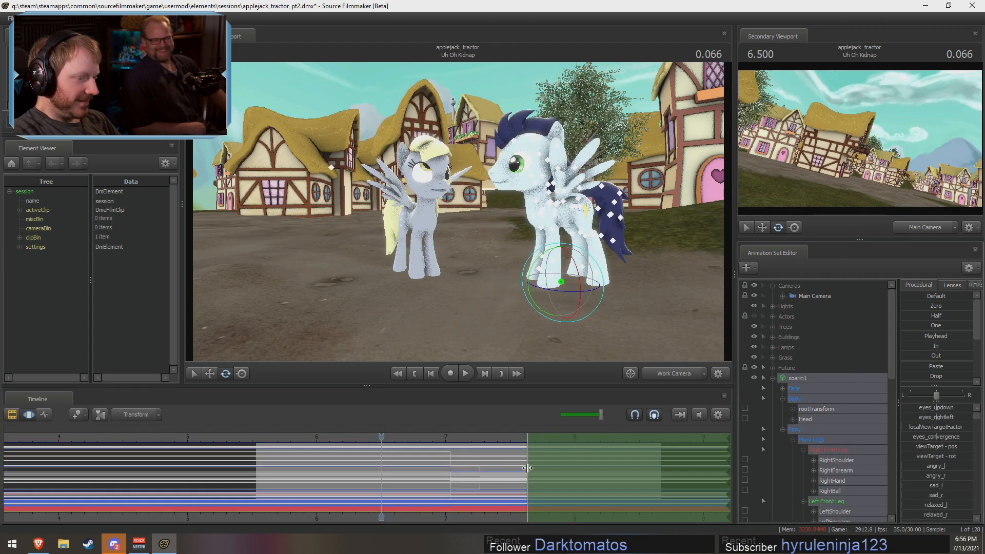
- Adjust the falloff and edges of soarin1's time selection around the attack poses, and undo the last change
scroll(523, 469, up, 2)
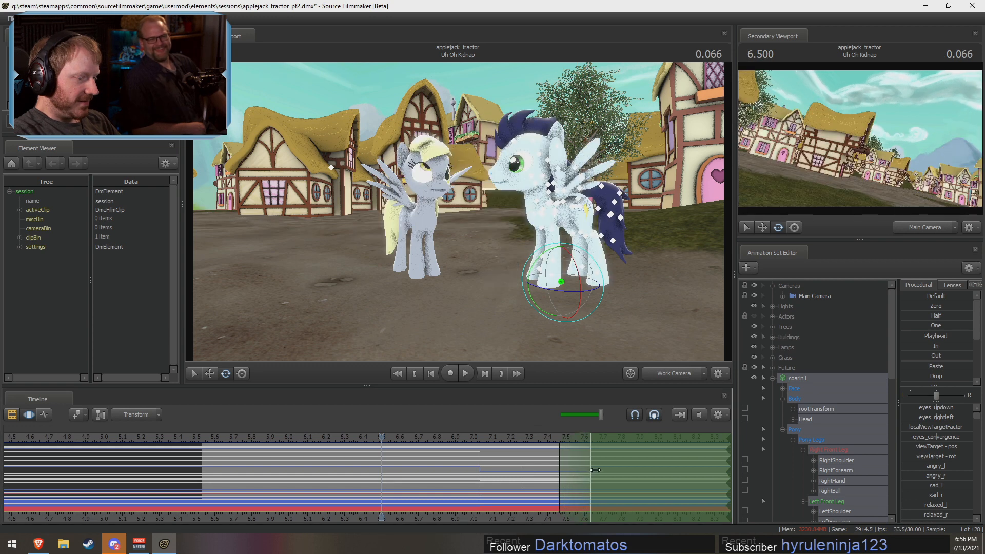
drag(595, 470, 559, 475)
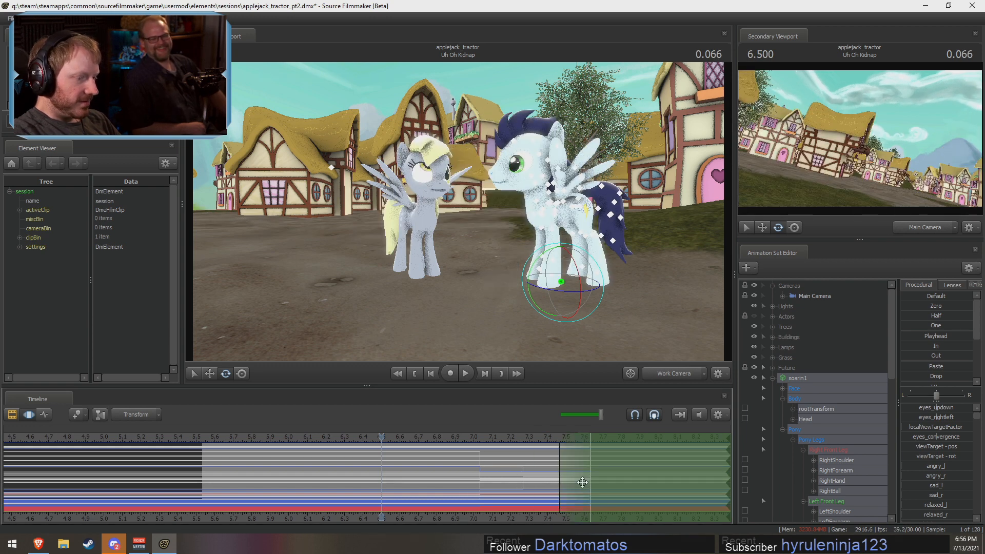
mouse_move(449, 480)
shift+mouse_down()
mouse_move(567, 484)
mouse_move(583, 472)
mouse_move(461, 478)
shift+mouse_up()
key(ctrl+z)
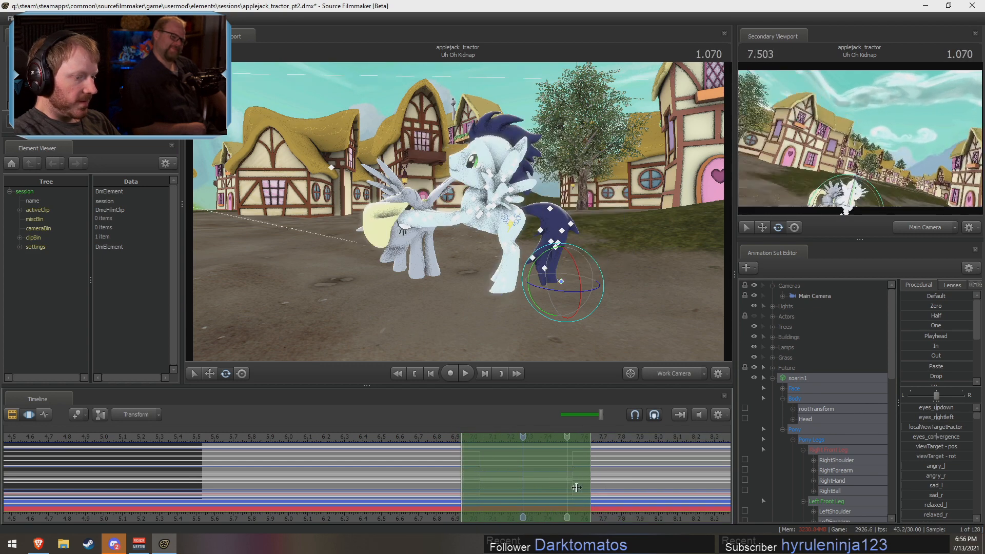
- Tip vn_derpyhooves1 over to lie flat on the ground for the time range starting at 7.666
click(598, 488)
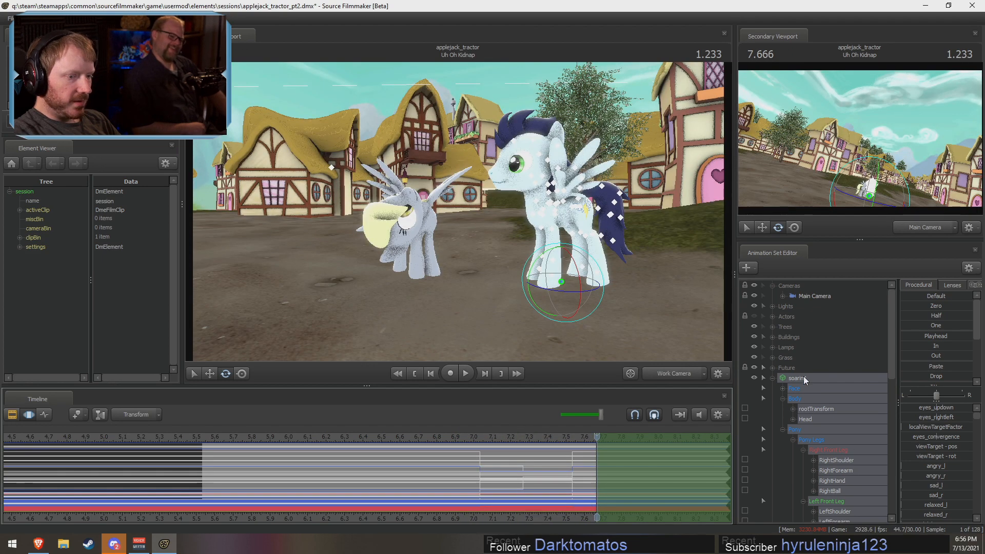
scroll(824, 425, down, 6)
click(805, 511)
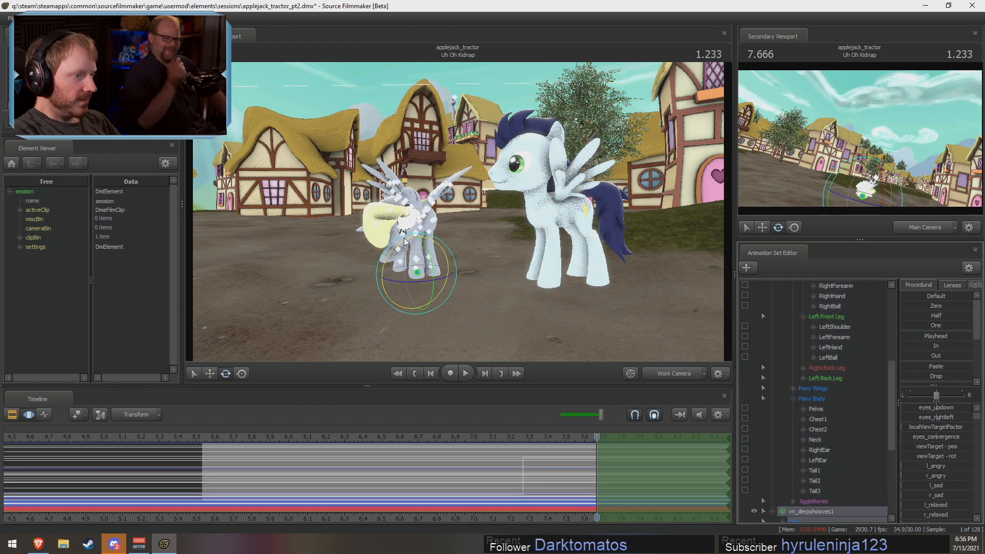
drag(423, 270, 372, 302)
key(ctrl+z)
right_click(415, 260)
mouse_move(461, 282)
click(518, 284)
key(ctrl)
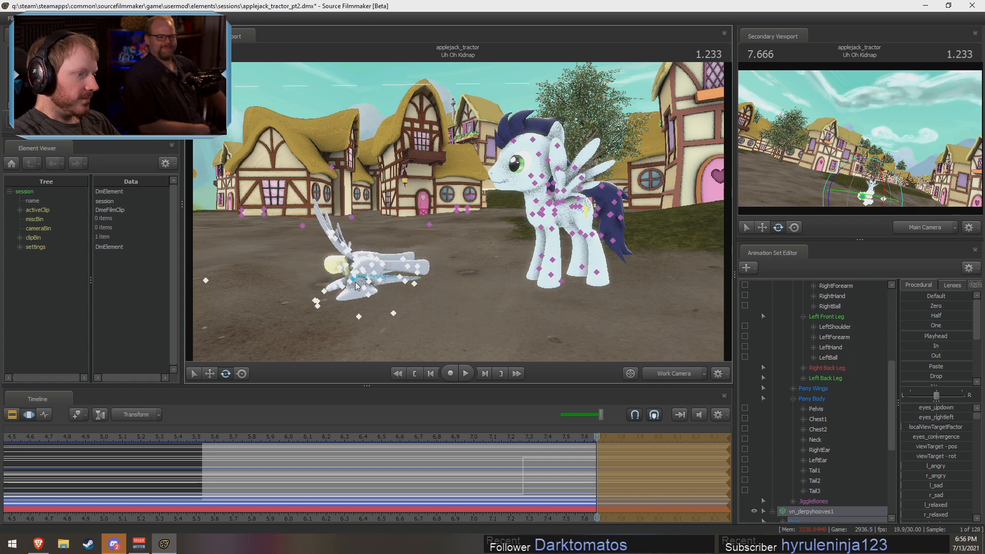
ctrl+click(364, 285)
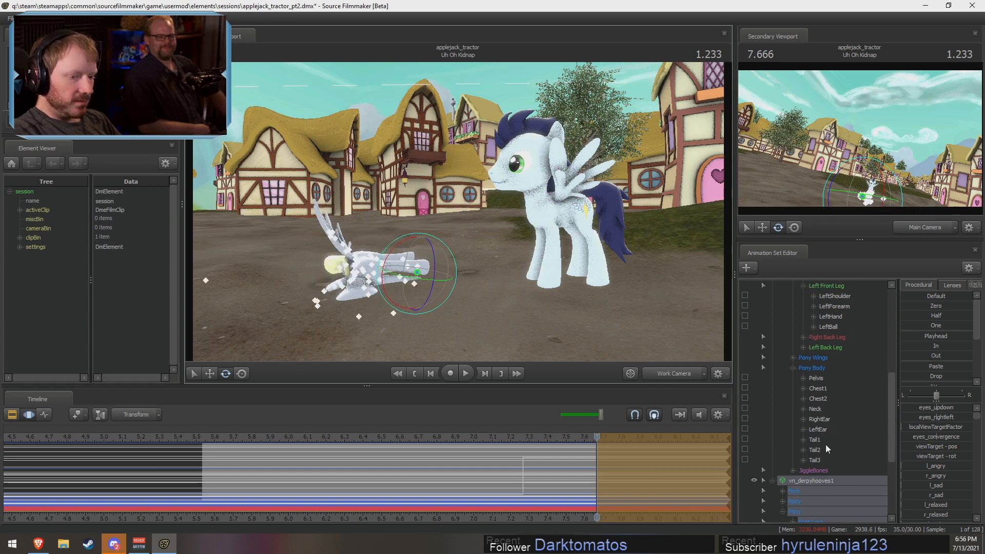
- Rotate vn_derpyhooves1's Neck so the head of the fallen pony twists around, and scrub ahead to 8.066
click(818, 442)
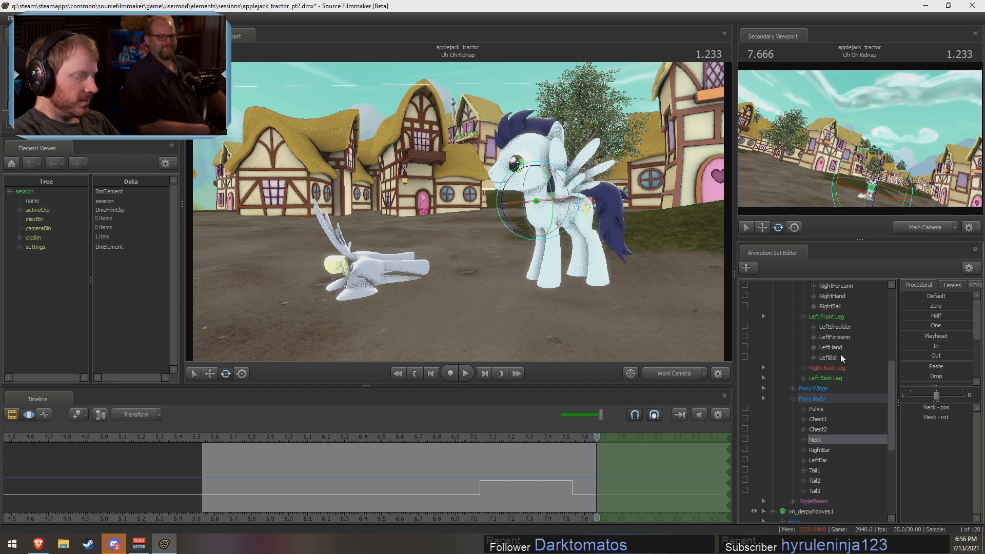
scroll(832, 433, down, 5)
click(804, 452)
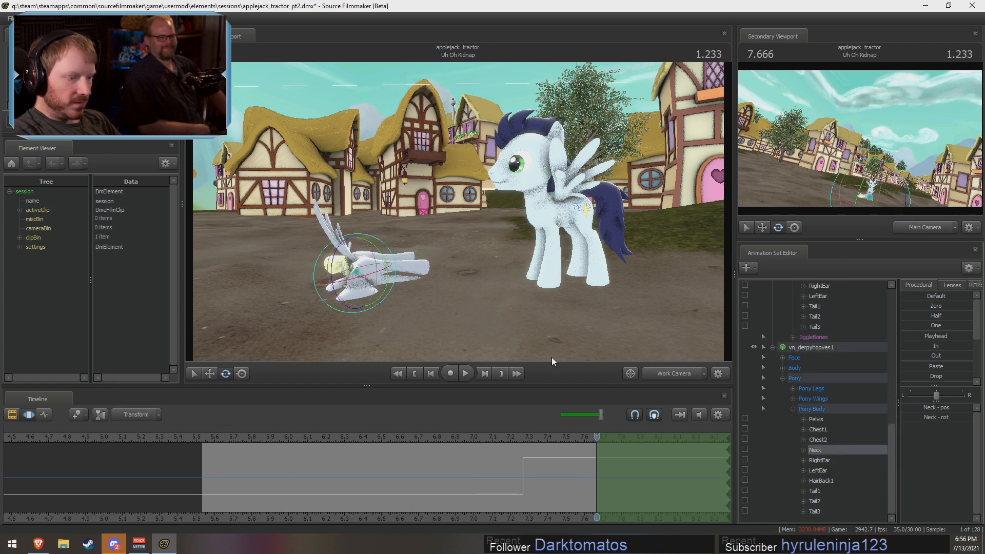
drag(366, 267, 377, 259)
drag(512, 441, 671, 452)
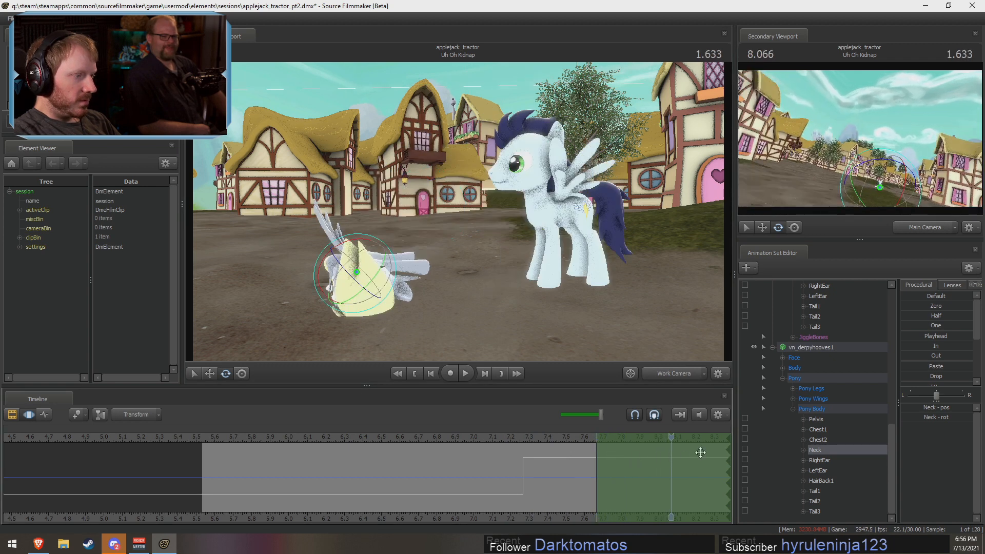
- Apply the Round preset at full strength to all of vn_derpyhooves1's controls in a short time selection around 7.700
click(806, 349)
scroll(688, 470, down, 4)
shift+drag(574, 483, 629, 484)
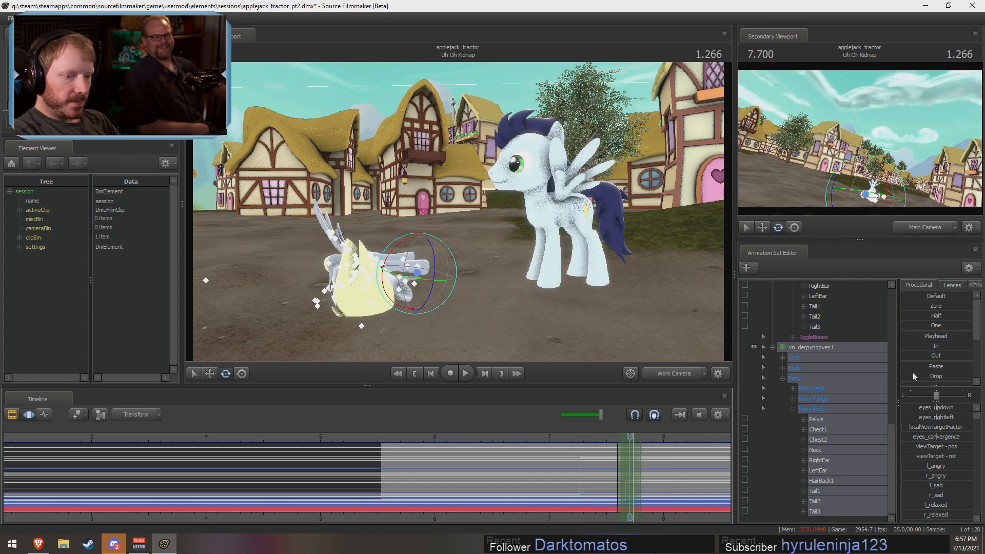
scroll(913, 374, down, 3)
drag(907, 382, 969, 382)
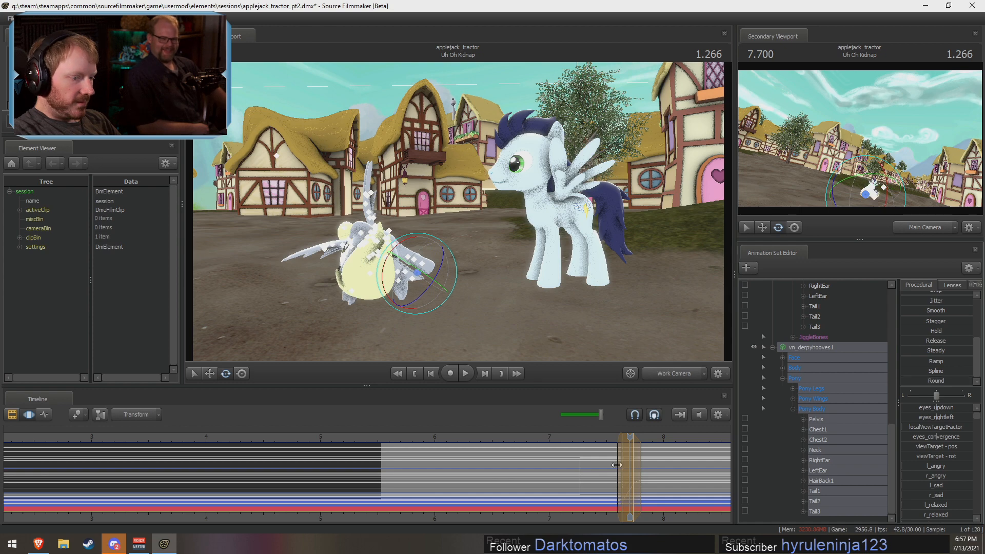
key(shift)
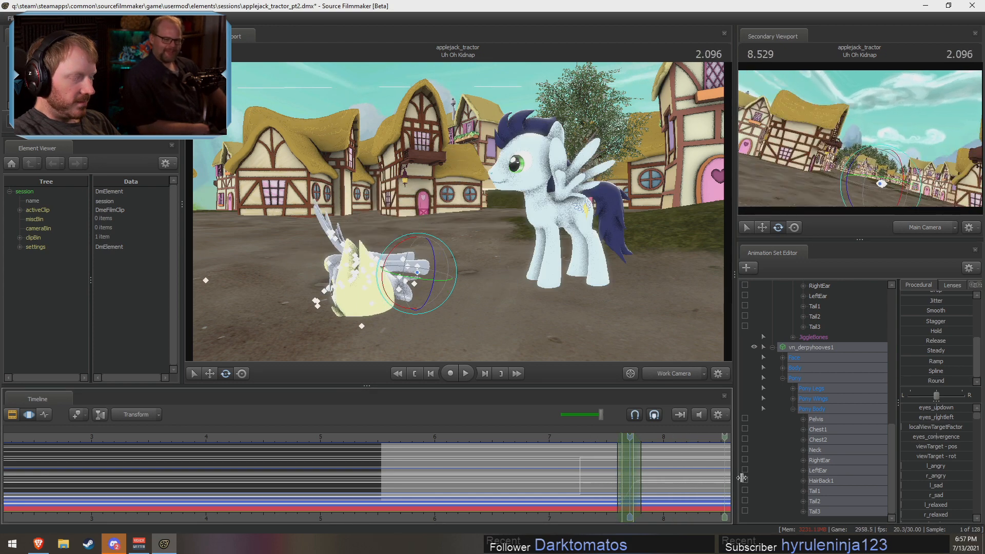
- Select soarin1 together with vn_derpyhooves1 and apply the Round preset fully to a short time selection around 7.500
scroll(814, 349, up, 9)
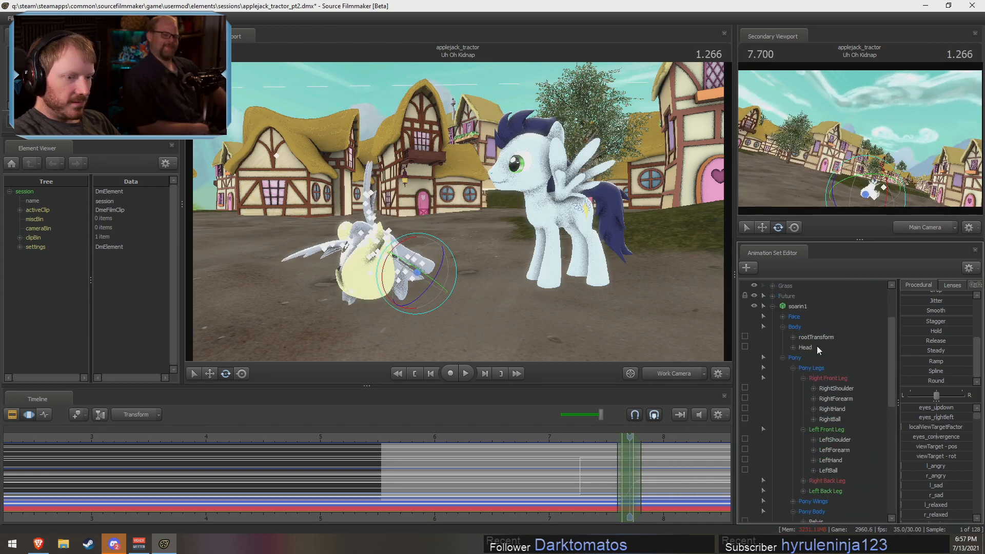
click(801, 307)
scroll(819, 441, down, 5)
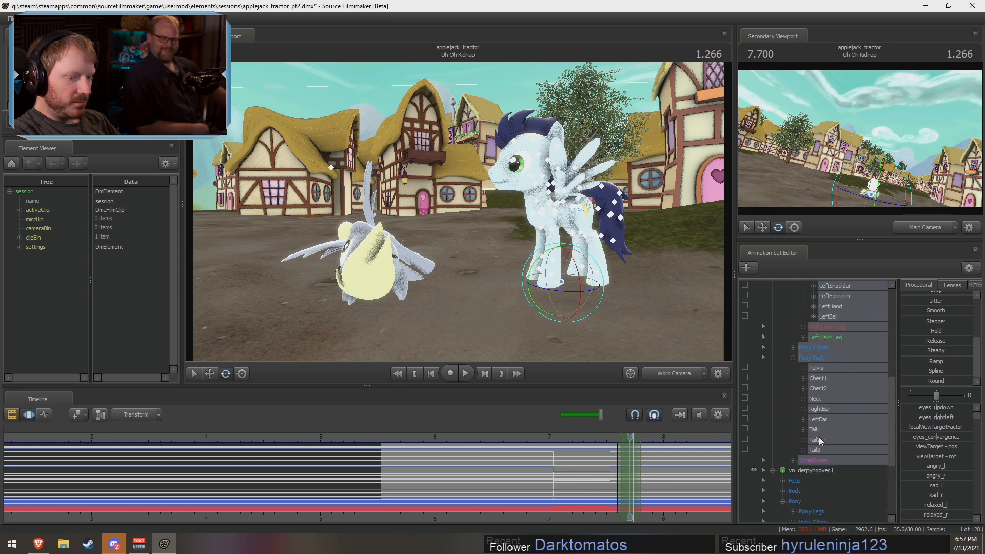
click(821, 473)
drag(630, 477, 603, 476)
shift+right_drag(602, 477, 612, 476)
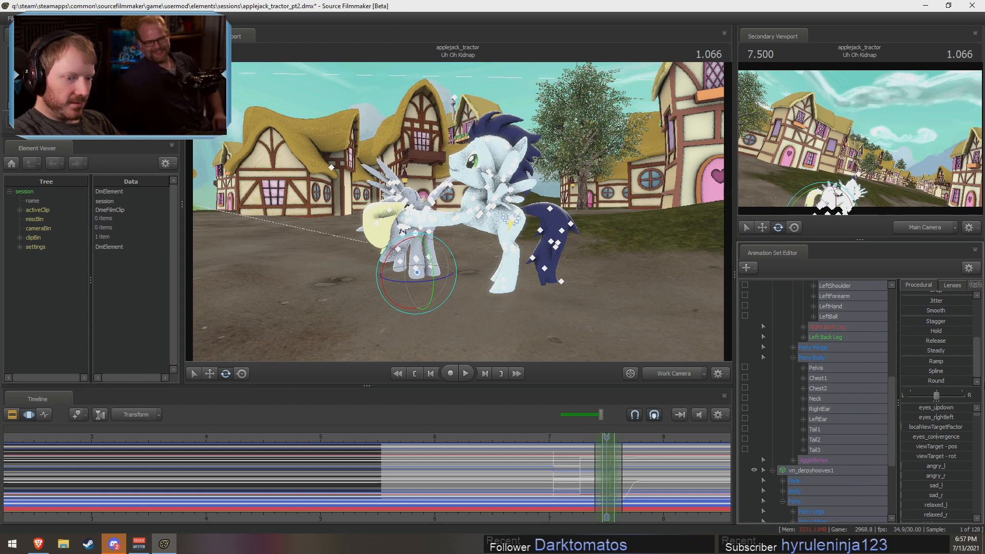
drag(904, 381, 973, 381)
- Apply the Round preset to both ponies at the earlier pose changes, ending with a narrow time selection around 7.000
drag(621, 474, 594, 474)
drag(904, 381, 973, 381)
drag(578, 469, 546, 470)
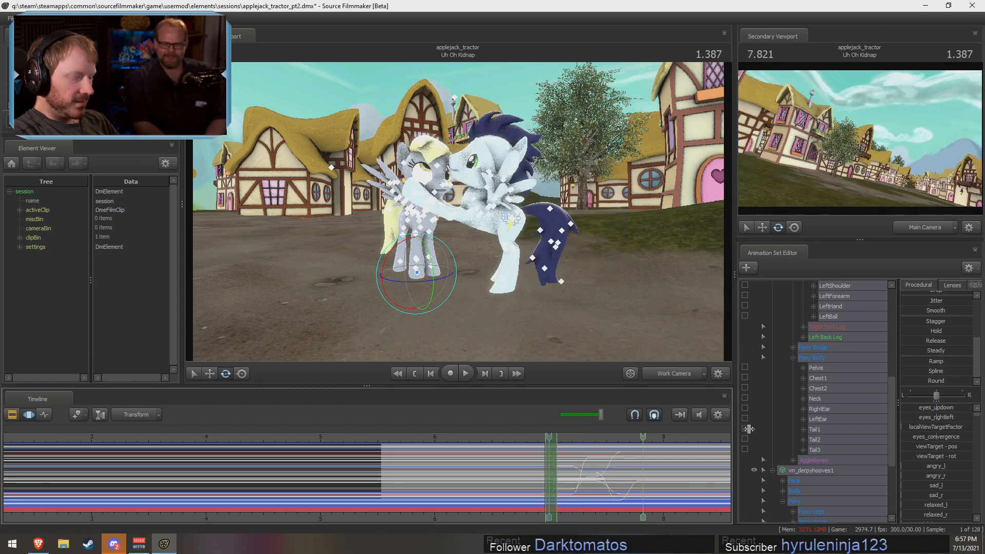
drag(909, 381, 973, 380)
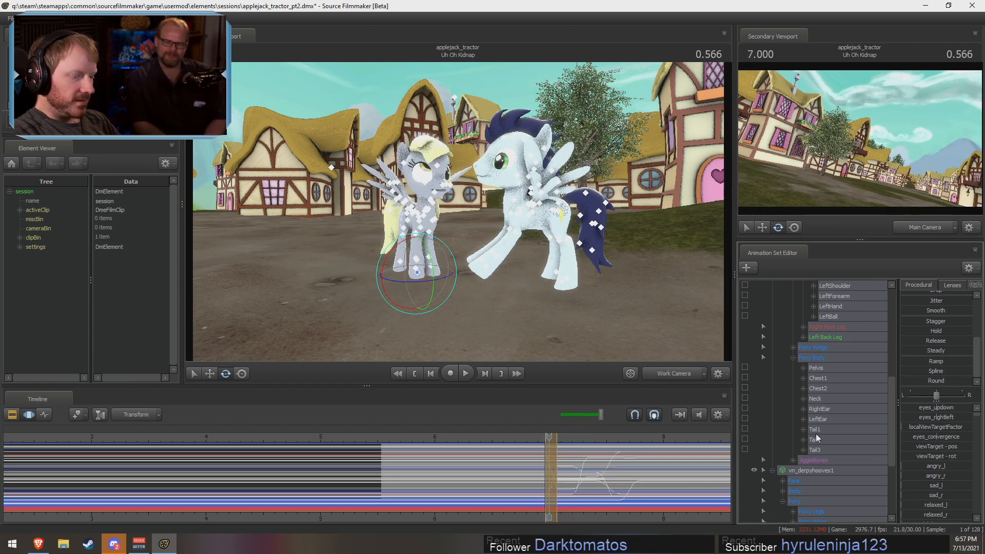
key(F2)
key(F3)
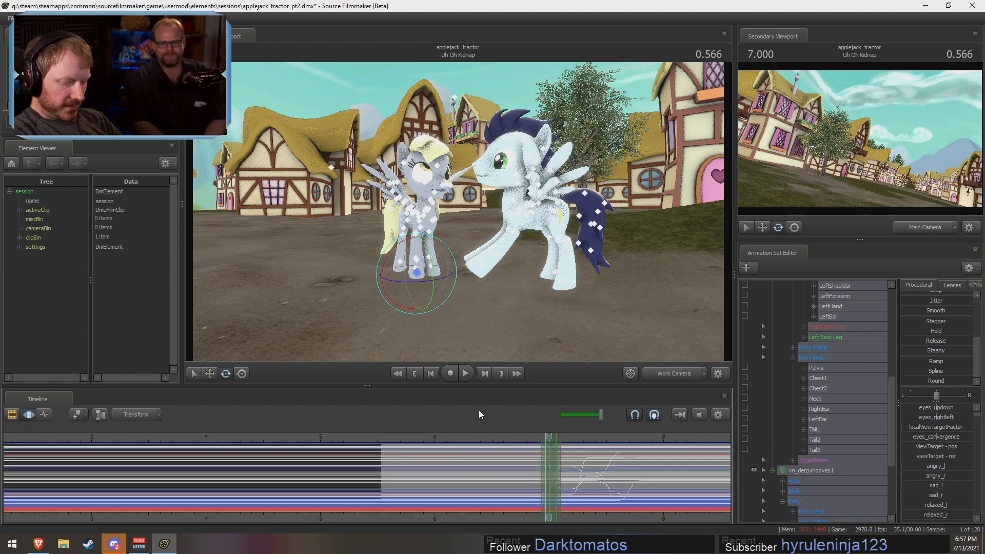
- Play back the attack repeatedly from just before soarin1's lunge to review the timing of the smoothed poses
click(415, 436)
click(467, 375)
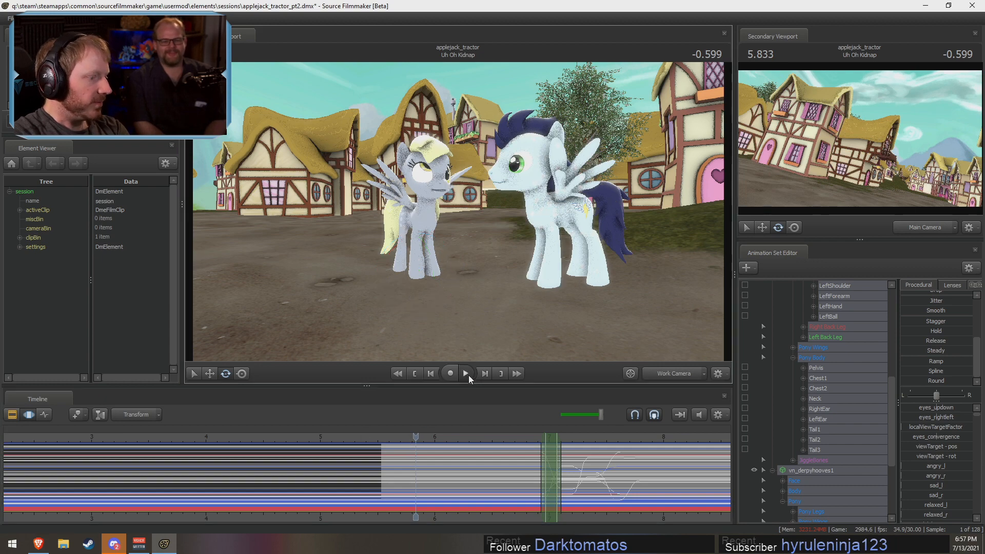
click(466, 375)
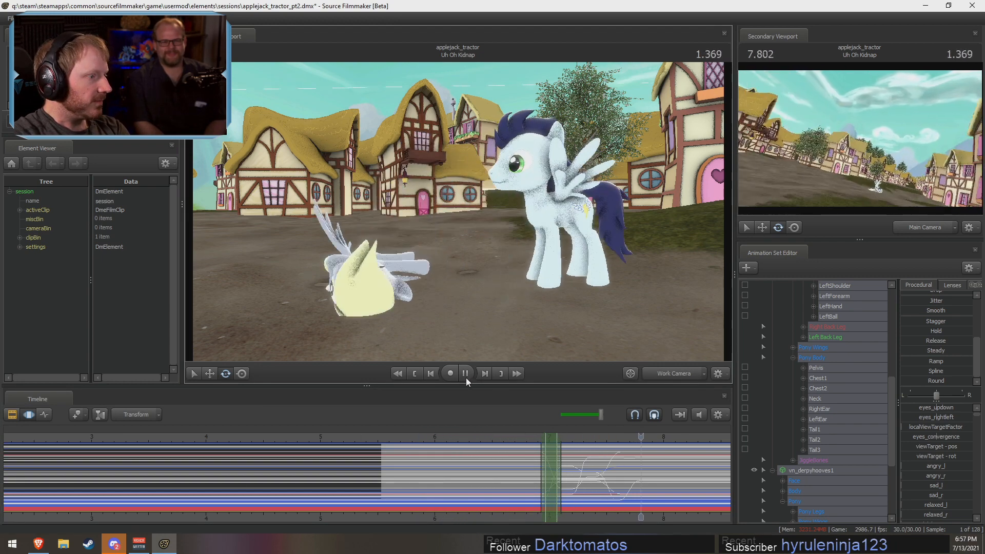
click(519, 439)
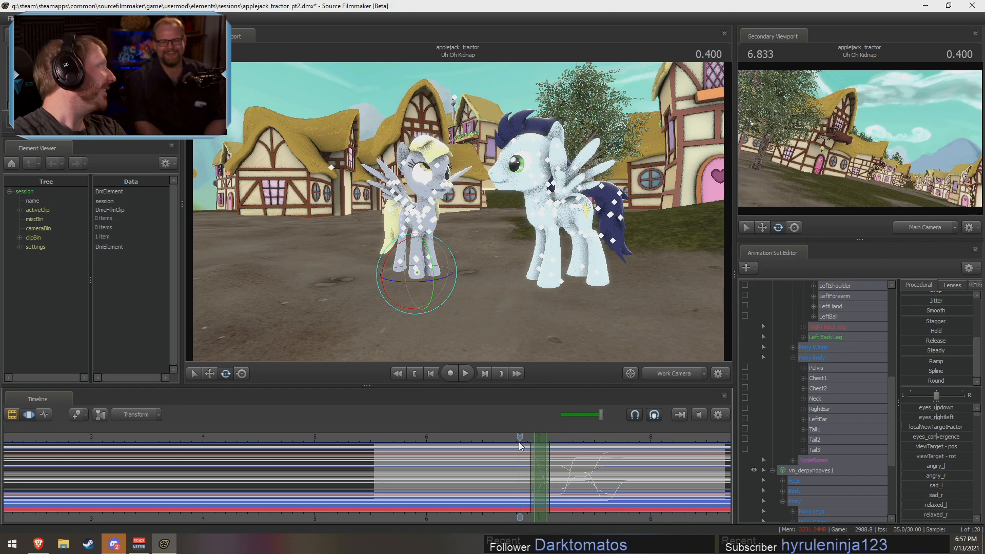
click(465, 376)
click(466, 376)
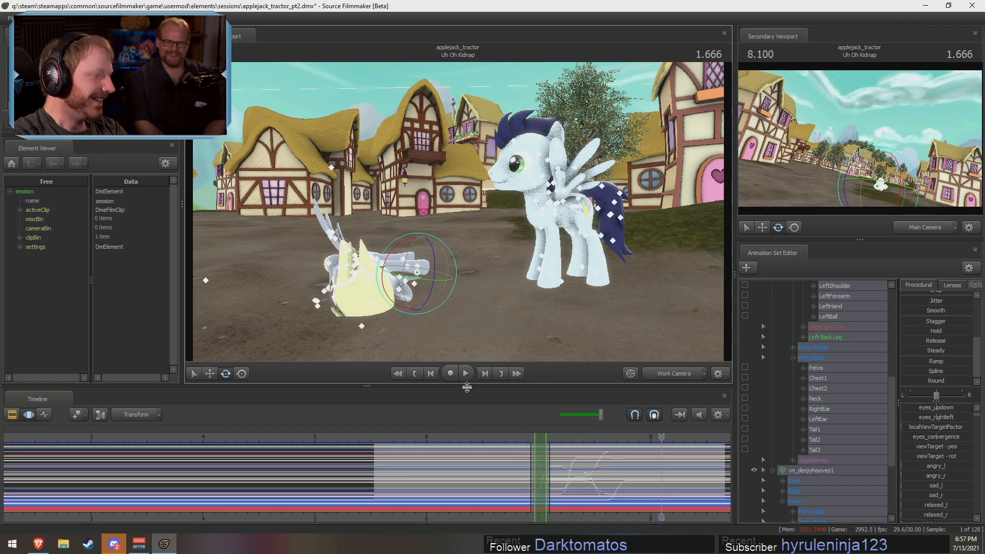
click(513, 436)
click(465, 374)
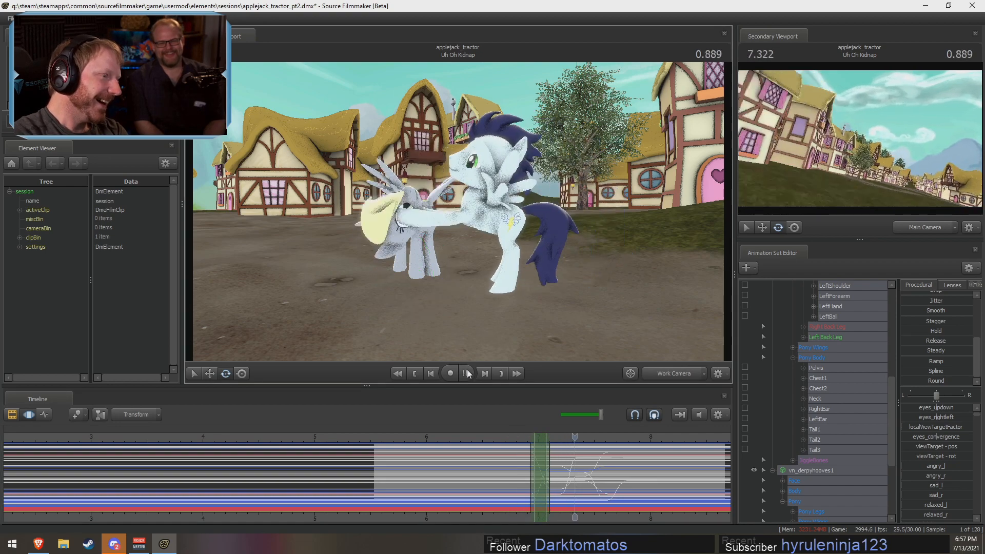
click(468, 376)
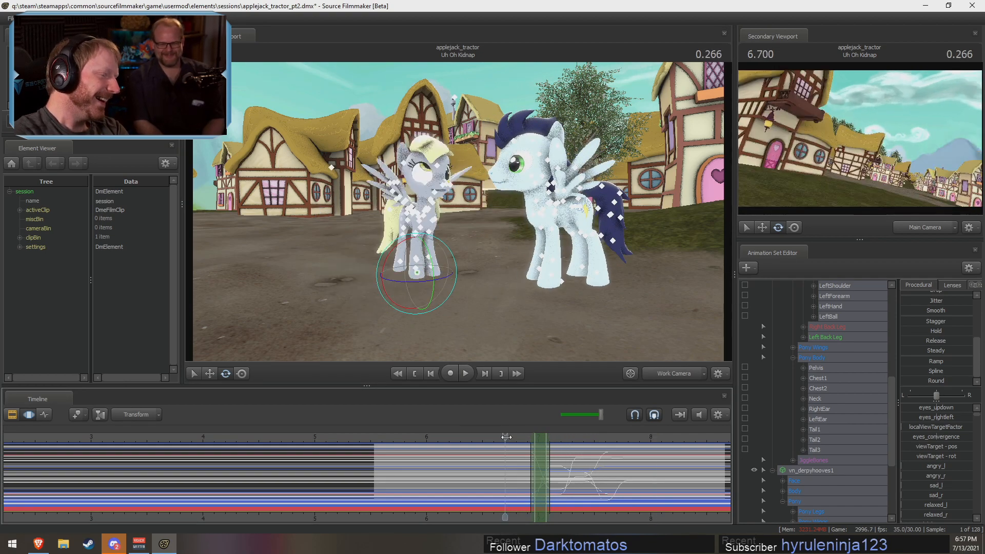
click(465, 373)
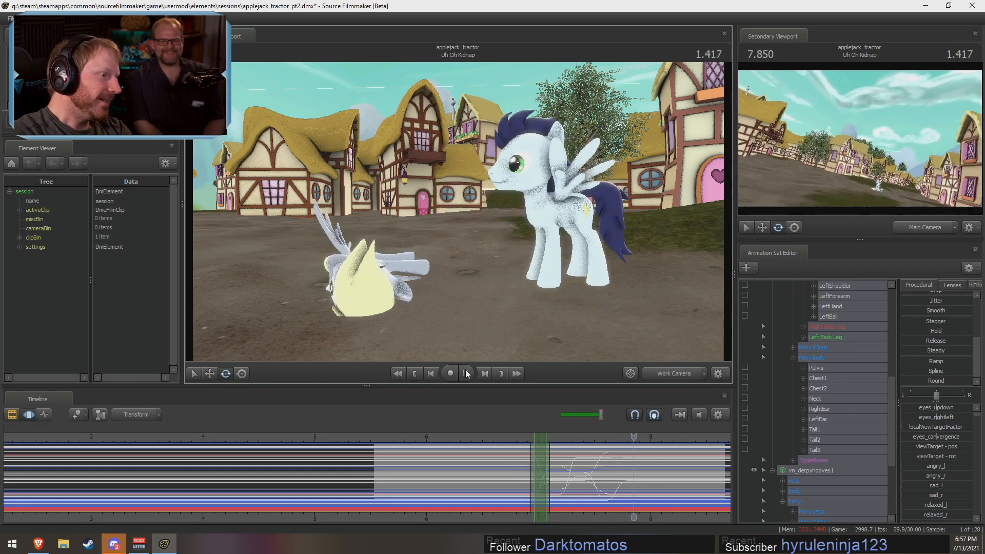
click(465, 374)
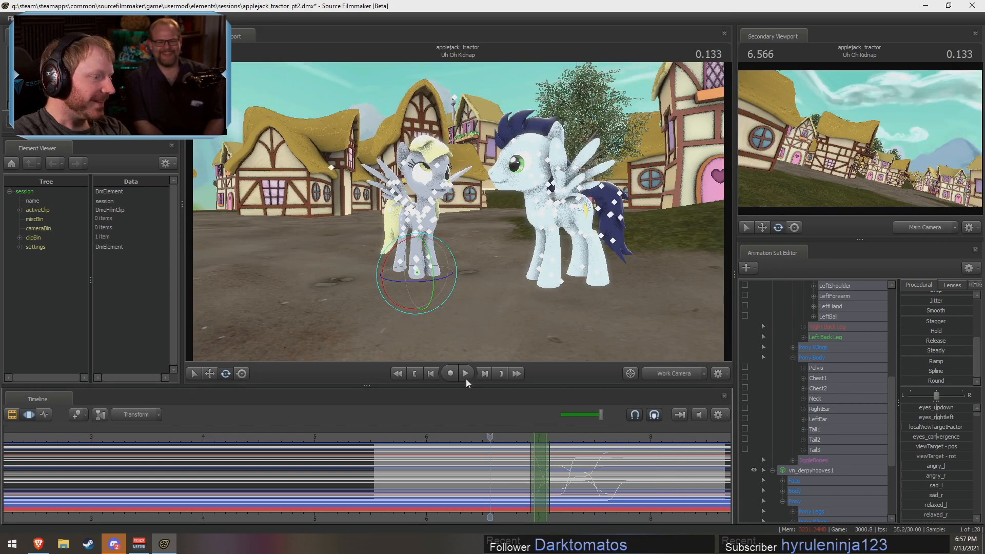
click(466, 378)
click(465, 374)
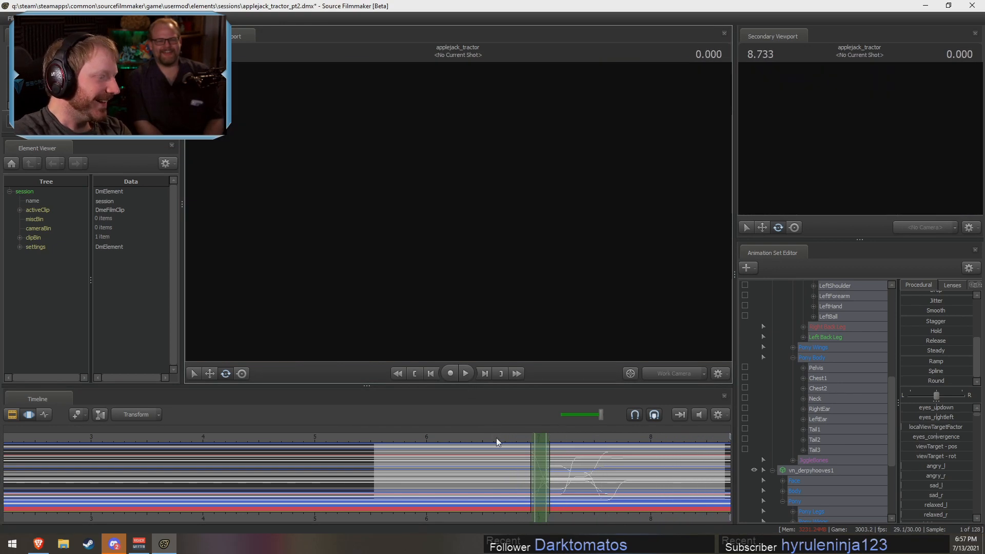
click(497, 438)
click(466, 373)
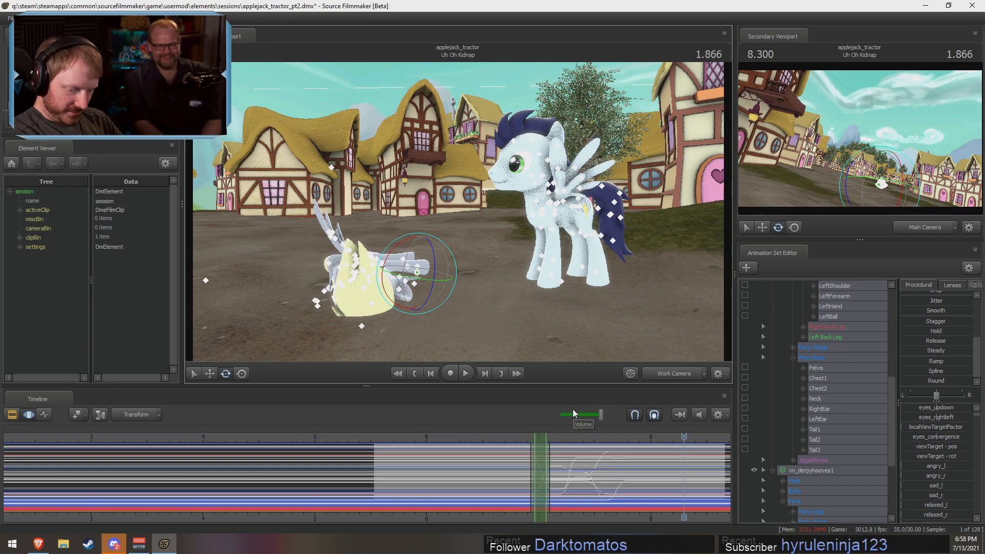
key(space)
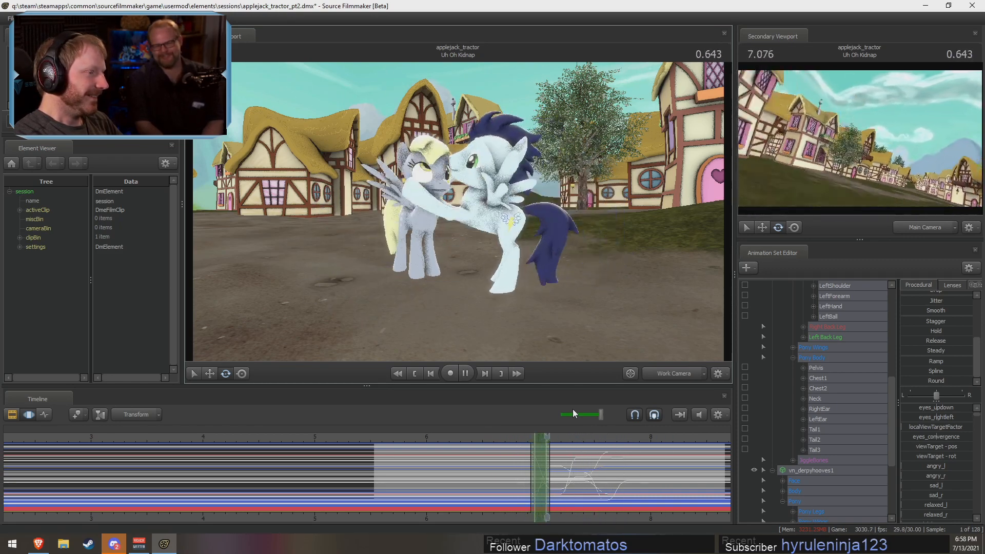
key(space)
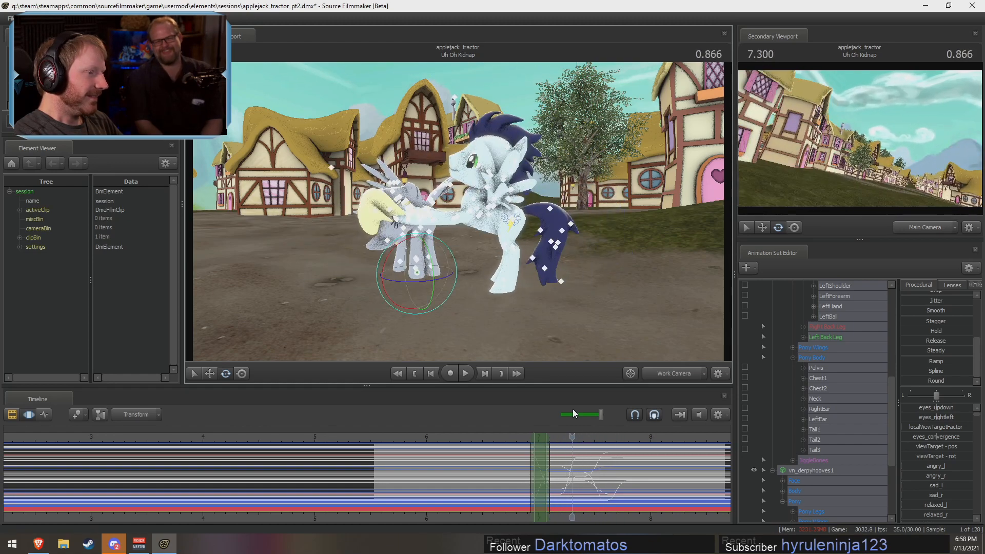
key(space)
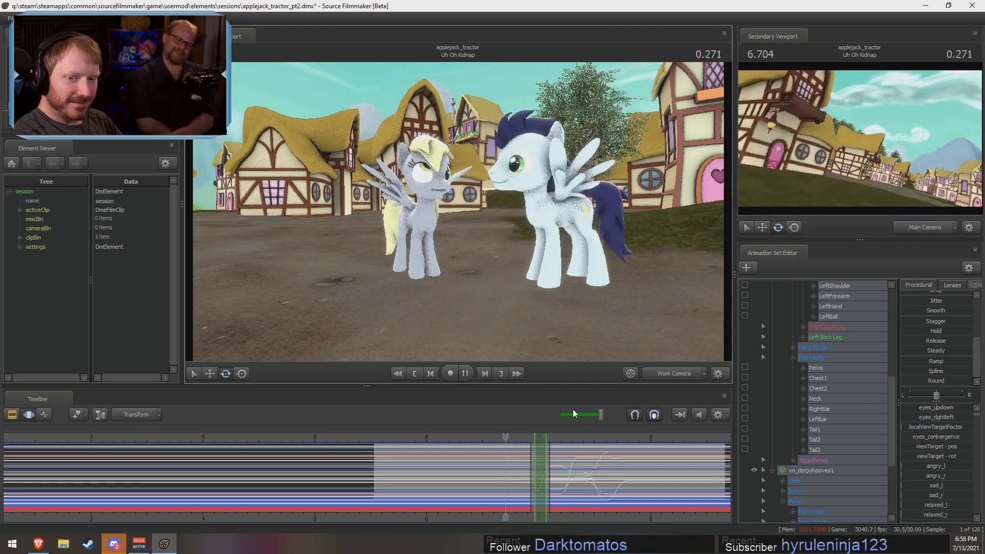
key(space)
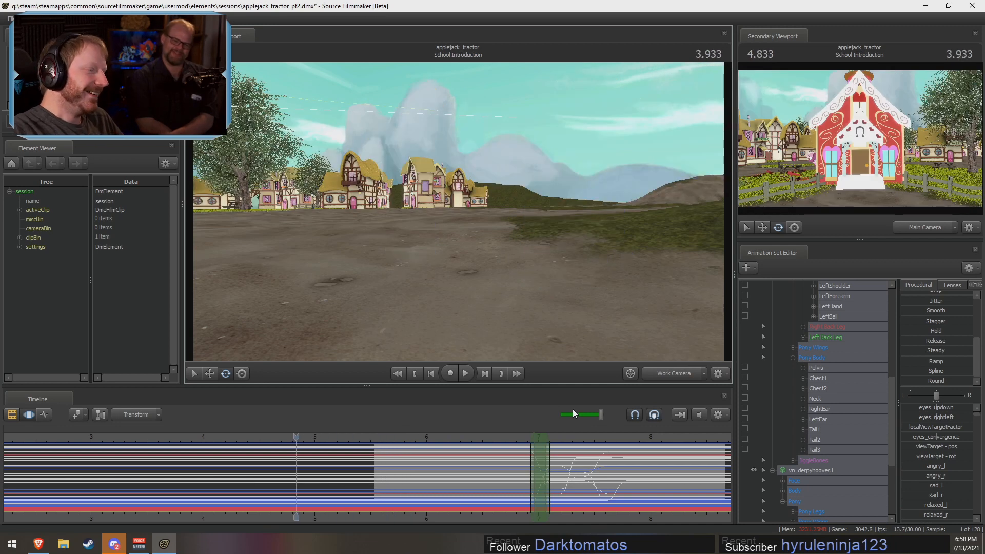
click(502, 438)
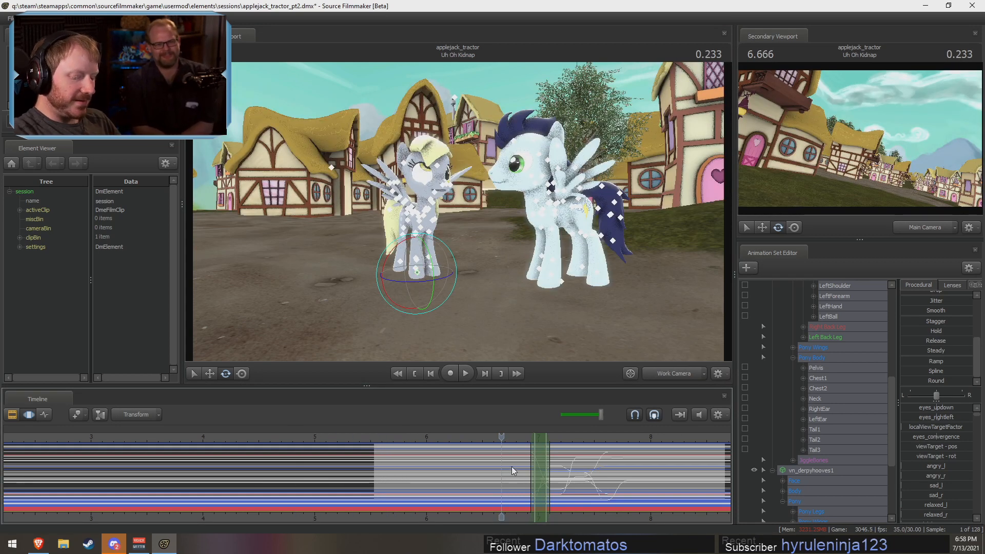
key(space)
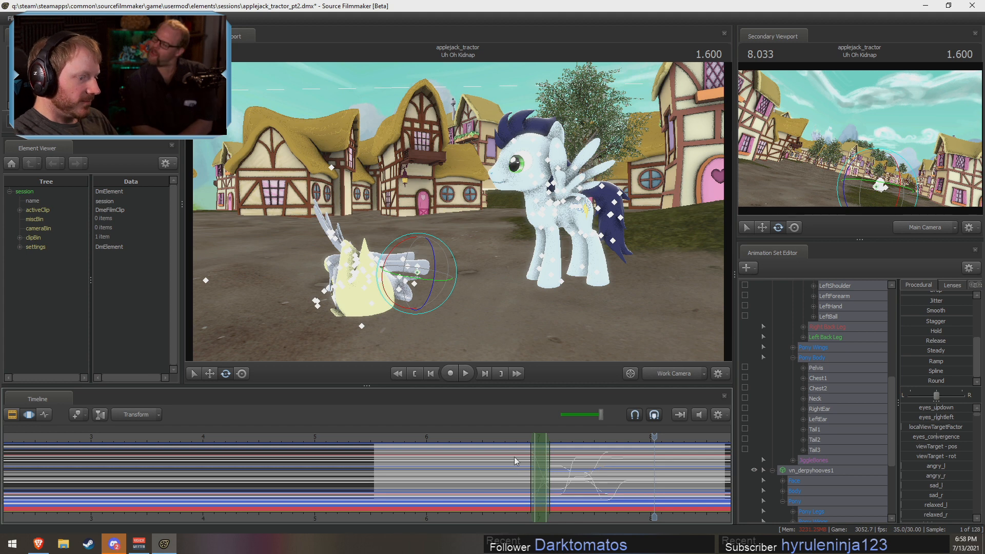
- Extend the time selection from about 7.83 to the end of the timeline and select soarin1's Pelvis at 7.900
scroll(653, 506, down, 5)
middle_drag(616, 517, 389, 494)
scroll(389, 493, up, 2)
alt+right_drag(390, 494, 440, 488)
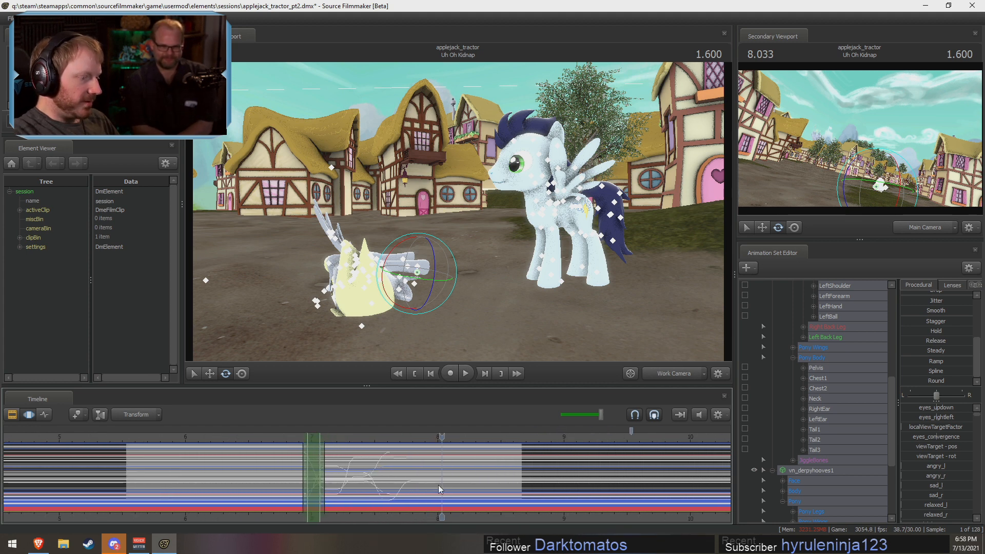
shift+drag(416, 465, 785, 460)
mouse_move(442, 437)
mouse_down()
mouse_move(404, 440)
mouse_move(425, 439)
mouse_up()
click(577, 207)
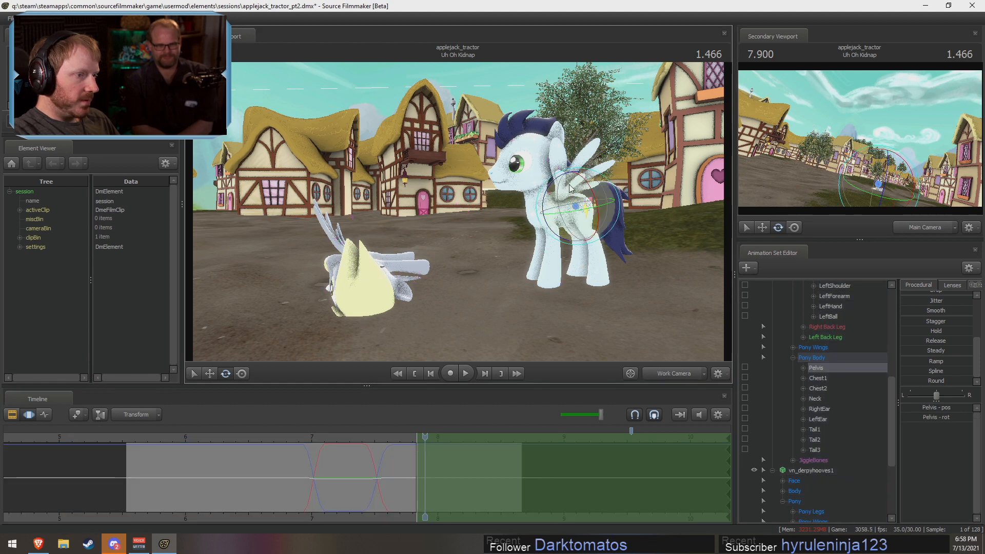
- Play back the attack from 6.333 and again from about 6.900 to review both ponies' motion
key(space)
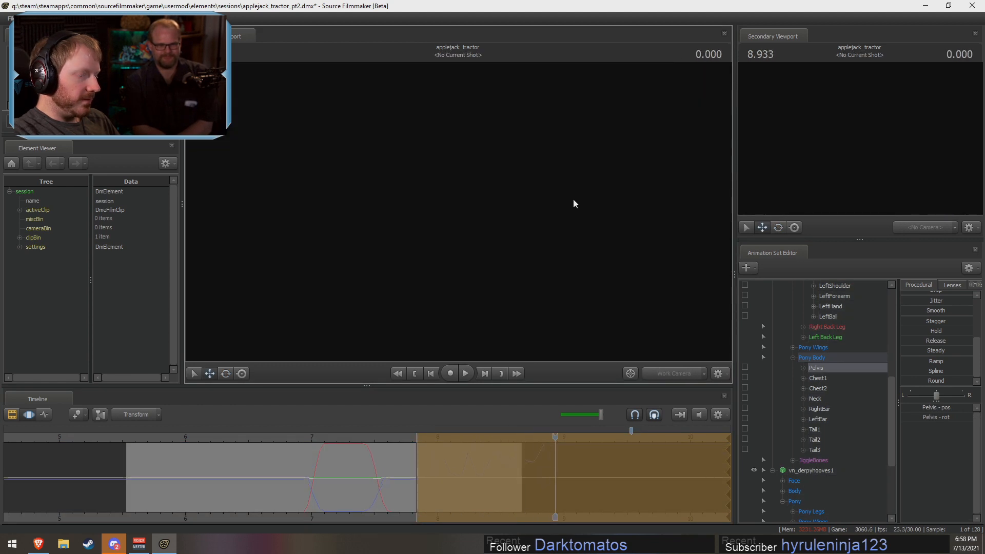
key(F2)
key(F3)
click(228, 438)
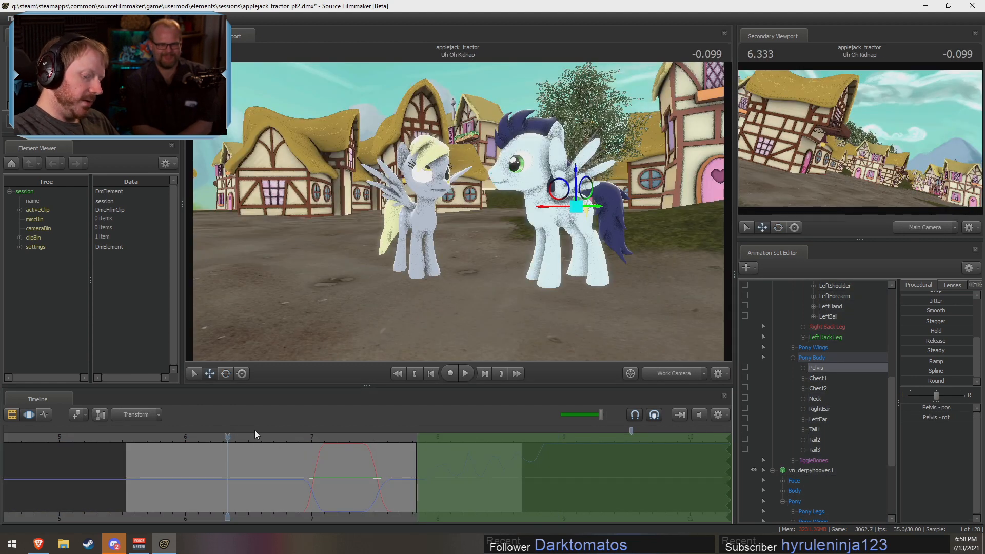
key(space)
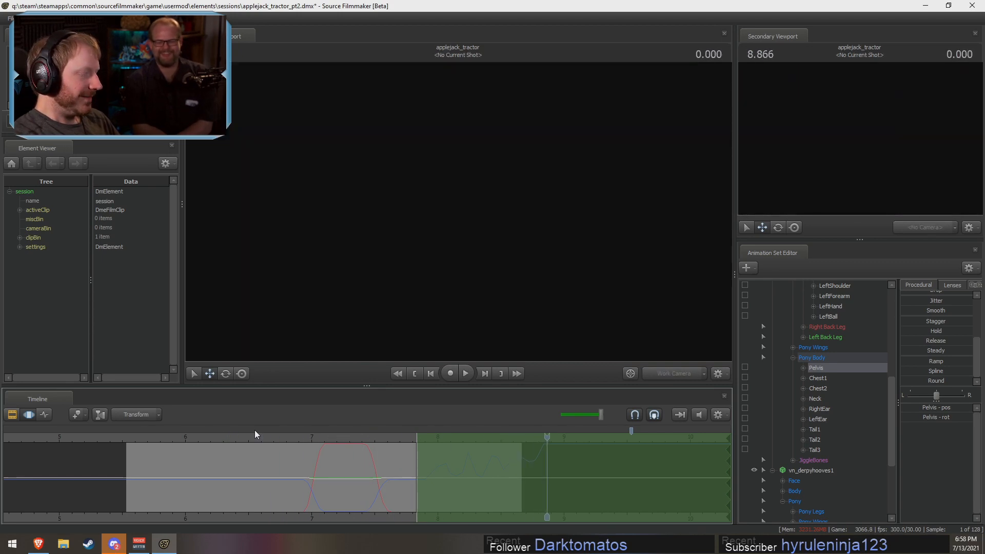
key(space)
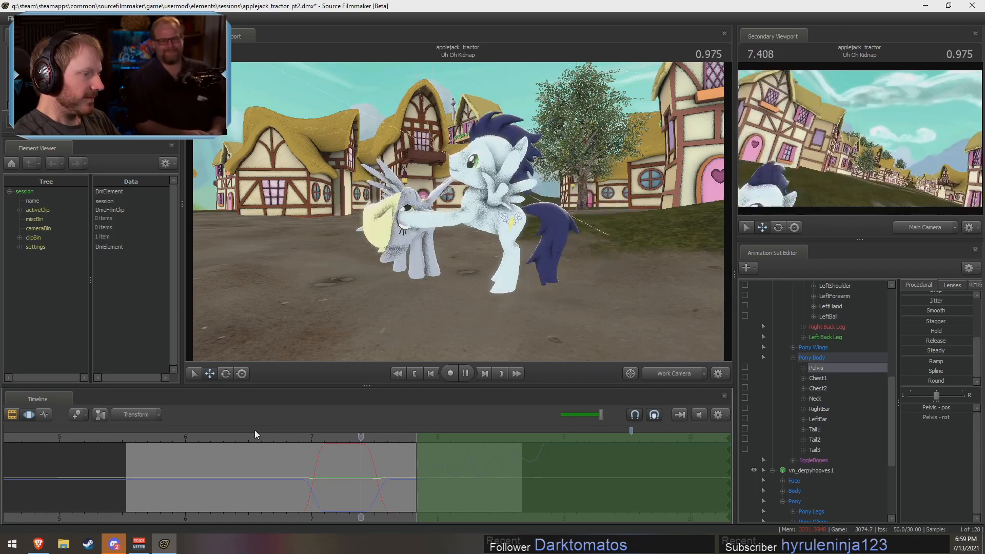
key(space)
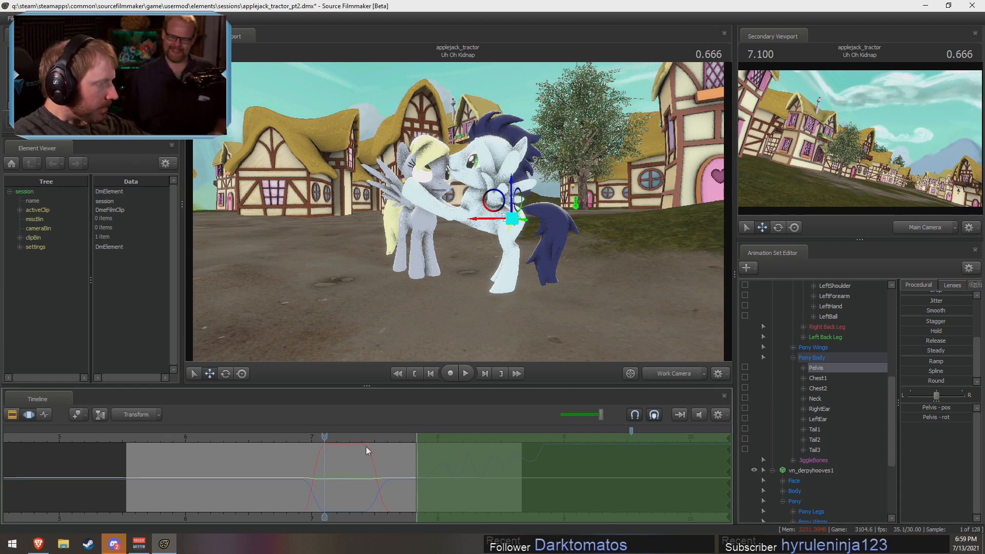
click(301, 438)
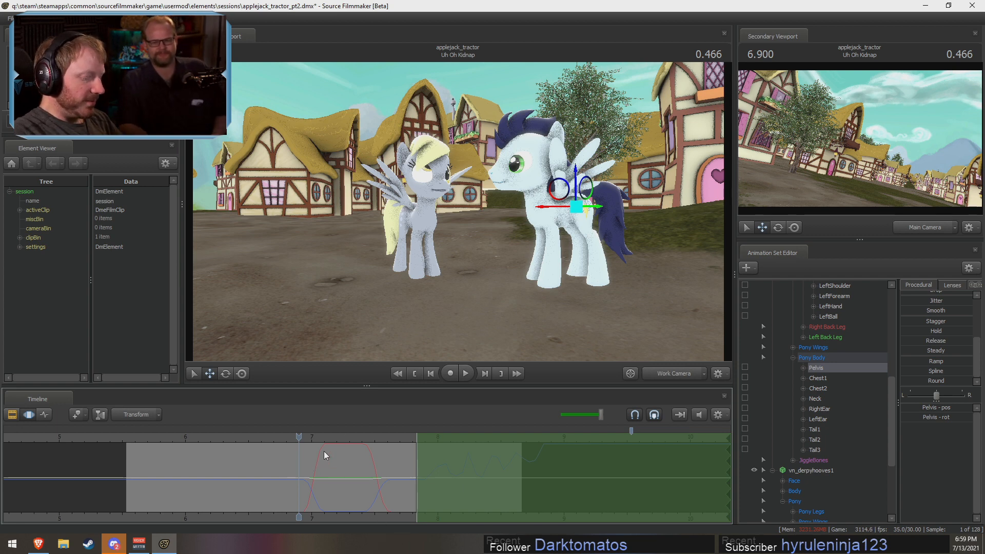
key(space)
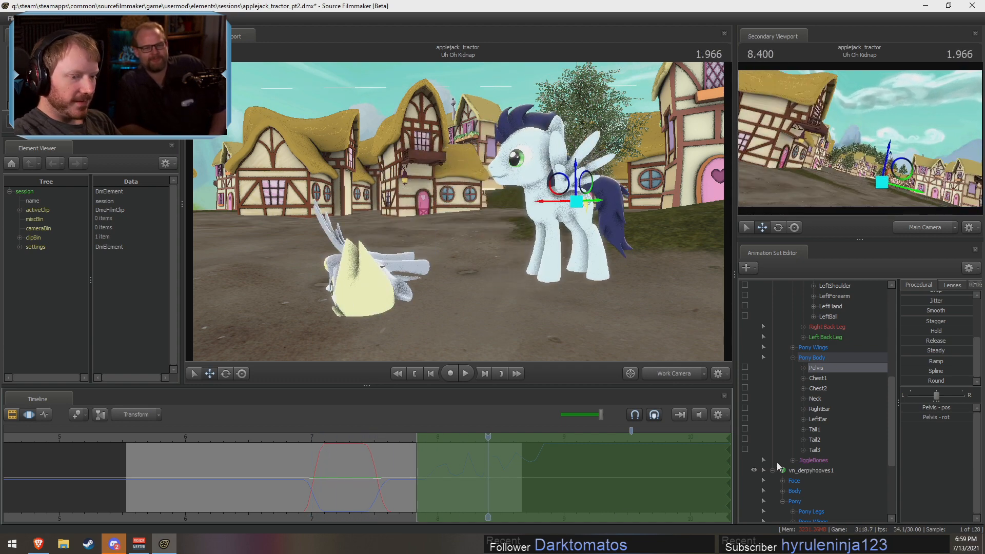
- Collapse both ponies' control lists, select soarin1 together with vn_derpyhooves1, and try rotating them as one at 8.400
scroll(777, 463, up, 6)
click(774, 337)
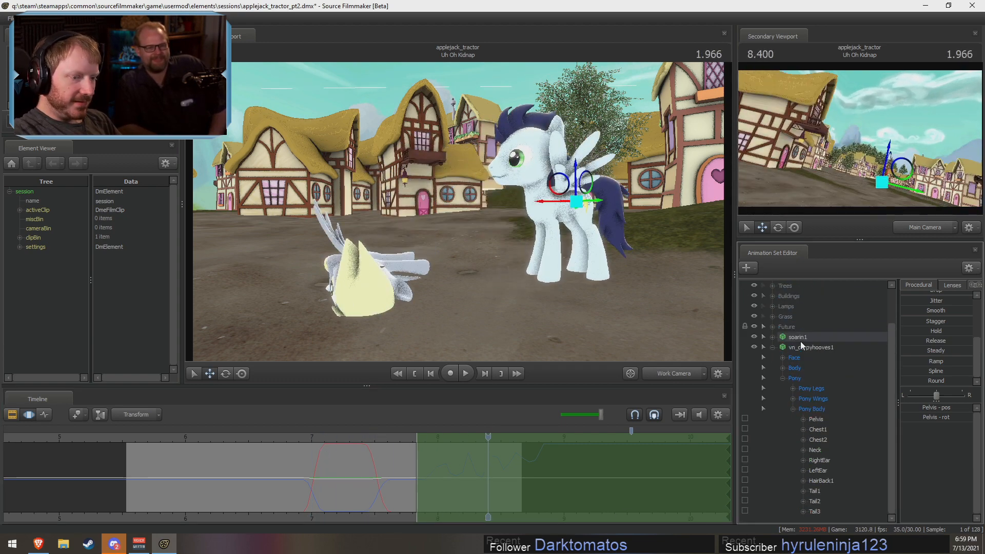
click(800, 339)
click(787, 348)
ctrl+click(792, 340)
click(773, 348)
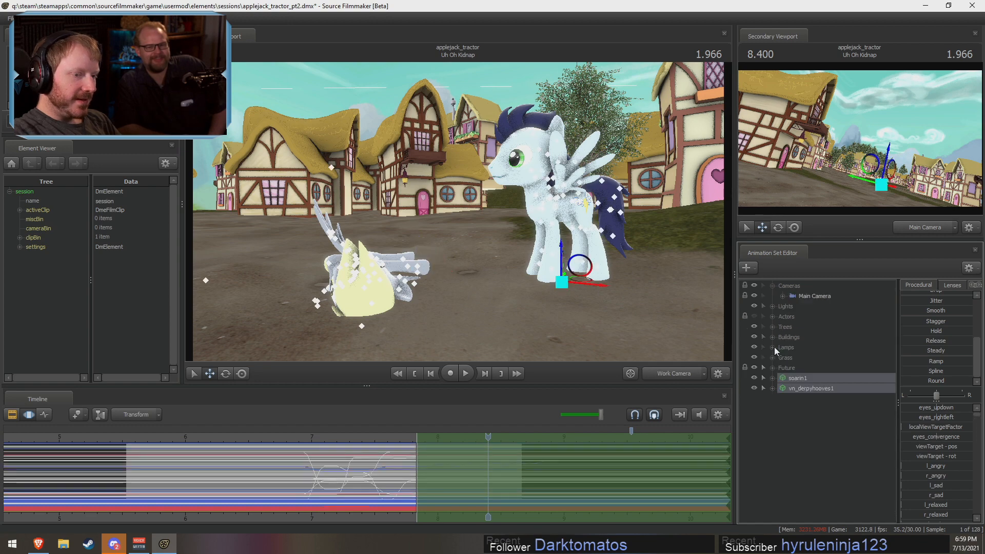
key(e)
drag(586, 282, 681, 340)
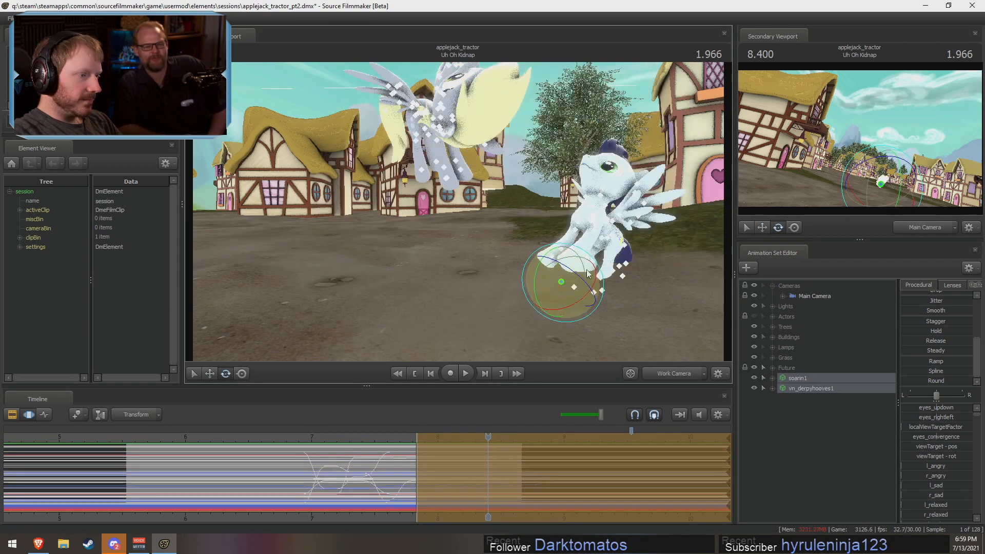
key(ctrl+z)
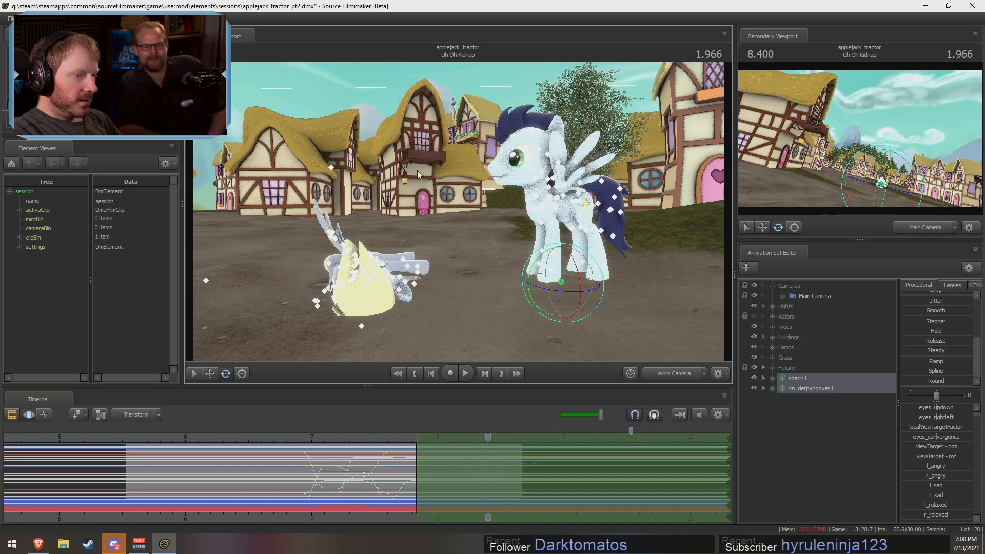
- Select soarin1 alone and tip the whole pony over with a freehand rotation at 8.400
click(790, 378)
drag(590, 302, 585, 359)
key(w)
key(w)
drag(458, 212, 459, 212)
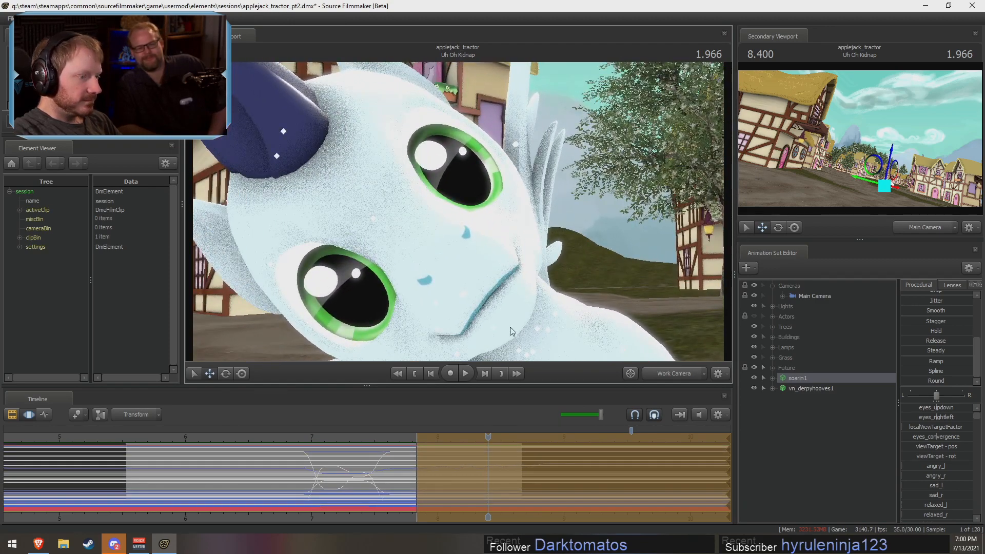
- Select soarin1's Head control and twist the head around with several exaggerated rotations
click(471, 317)
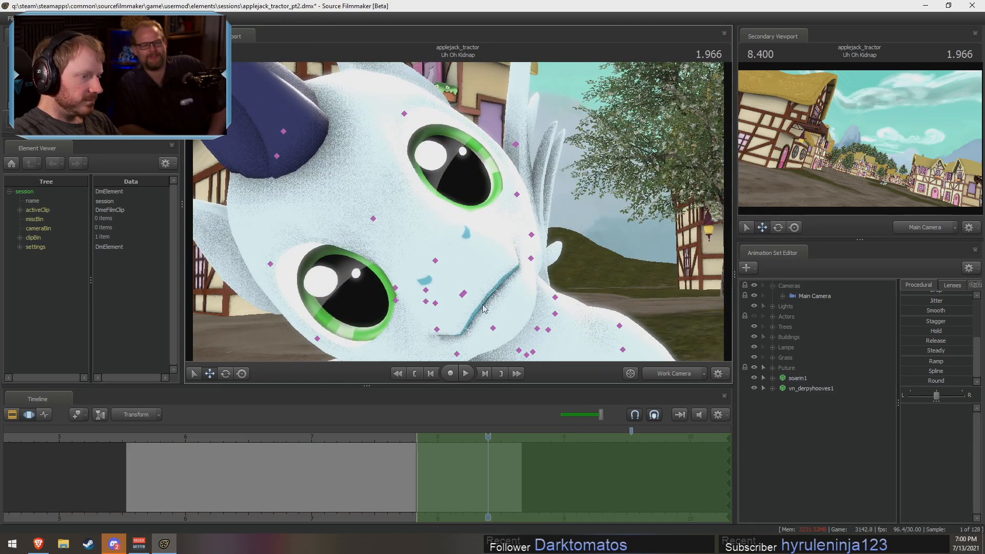
click(463, 295)
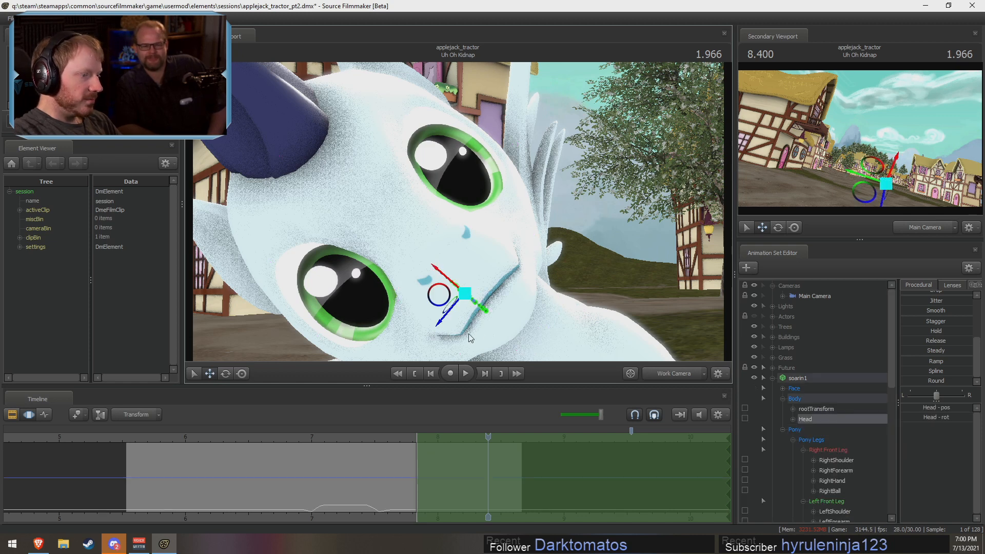
key(e)
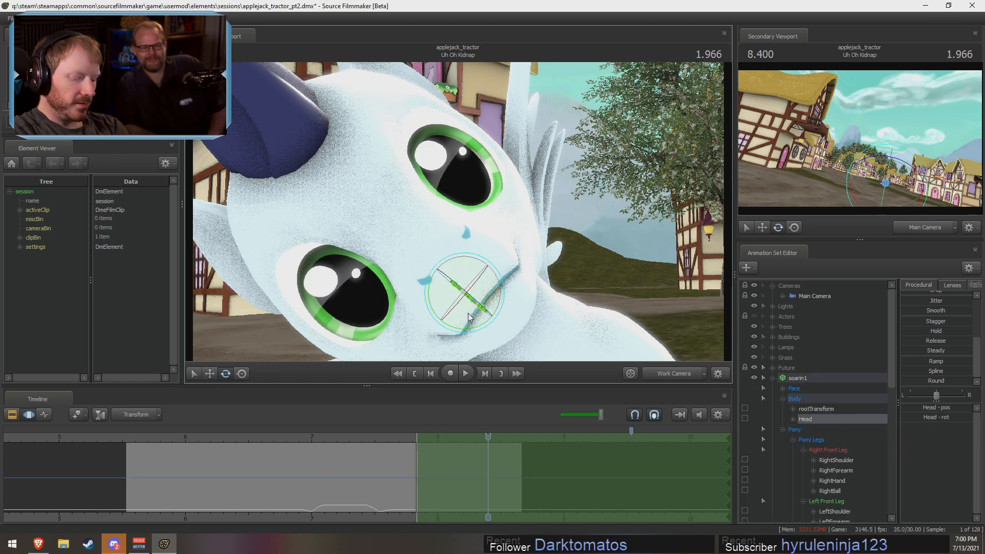
drag(471, 316, 548, 250)
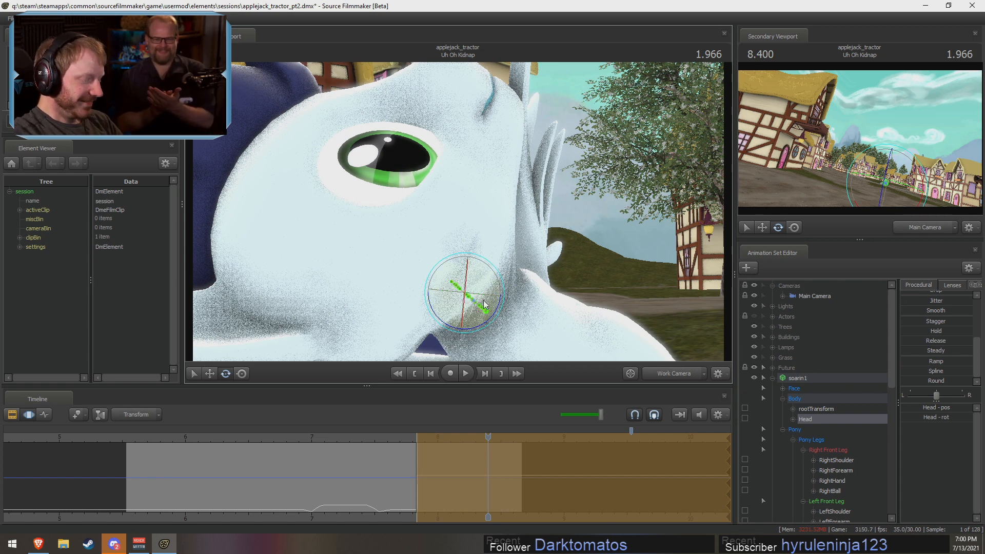
drag(491, 284, 361, 311)
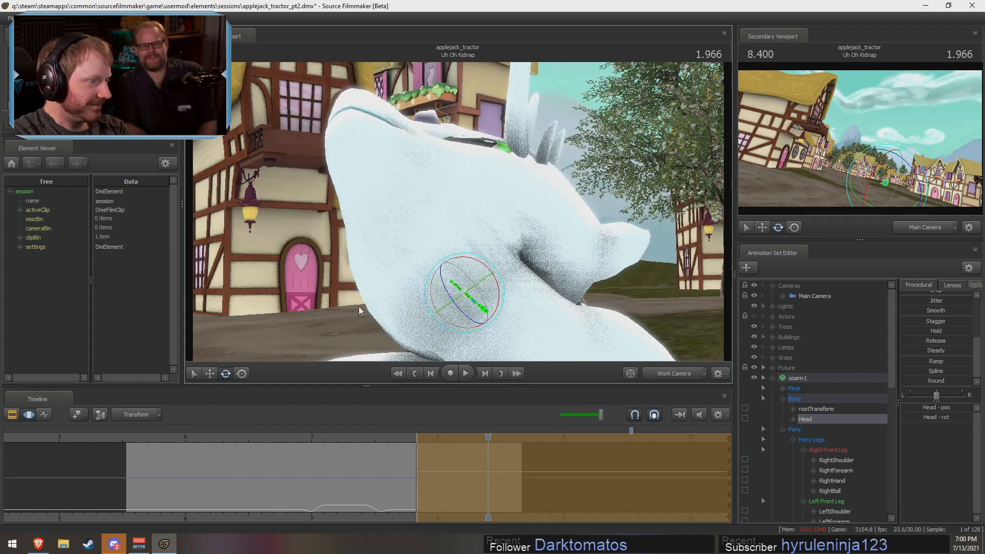
drag(442, 294, 376, 281)
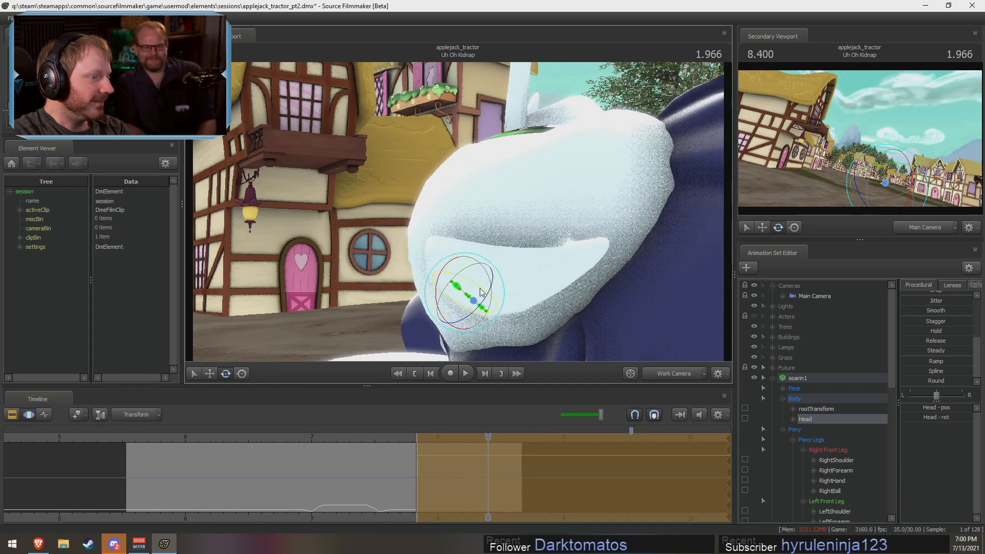
drag(481, 292, 562, 229)
key(s)
key(ctrl)
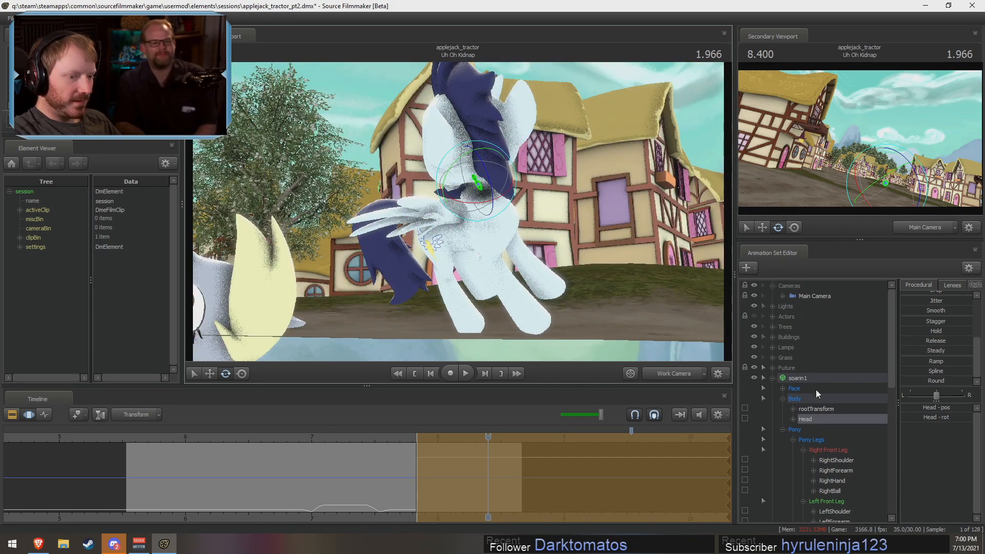
- Select all of soarin1, set the rotation mode to Local, and tumble the whole pony with freehand rotations
click(797, 379)
right_click(505, 295)
mouse_move(559, 318)
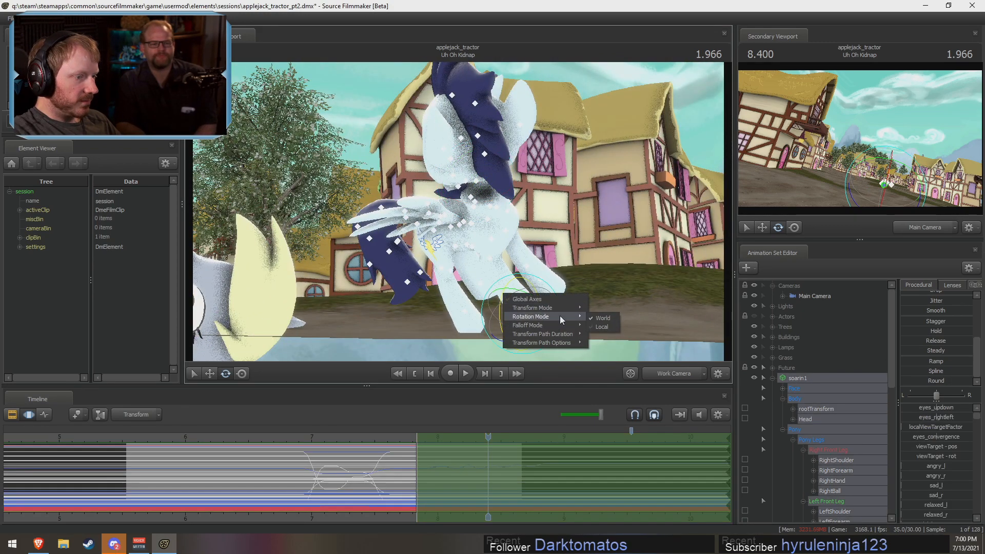
click(601, 327)
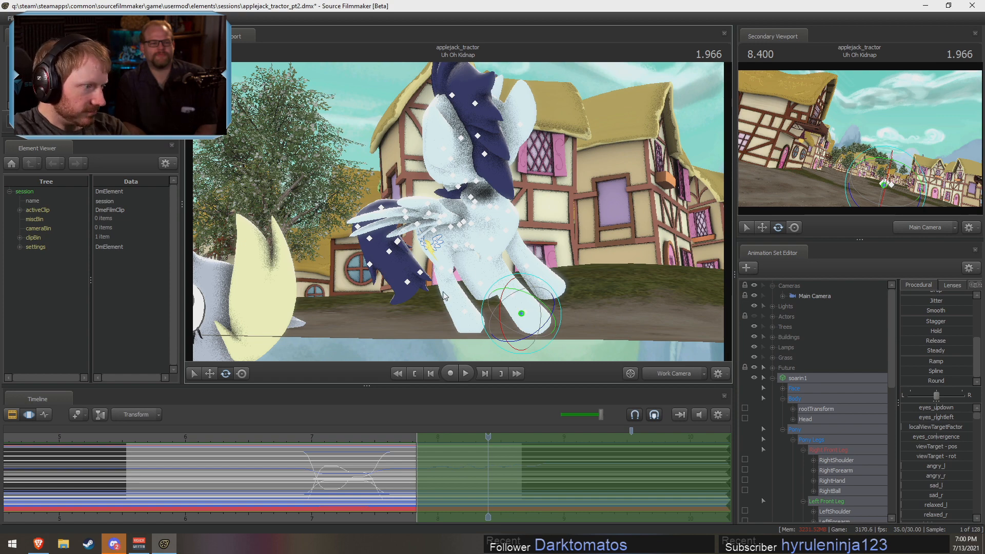
drag(505, 313, 525, 277)
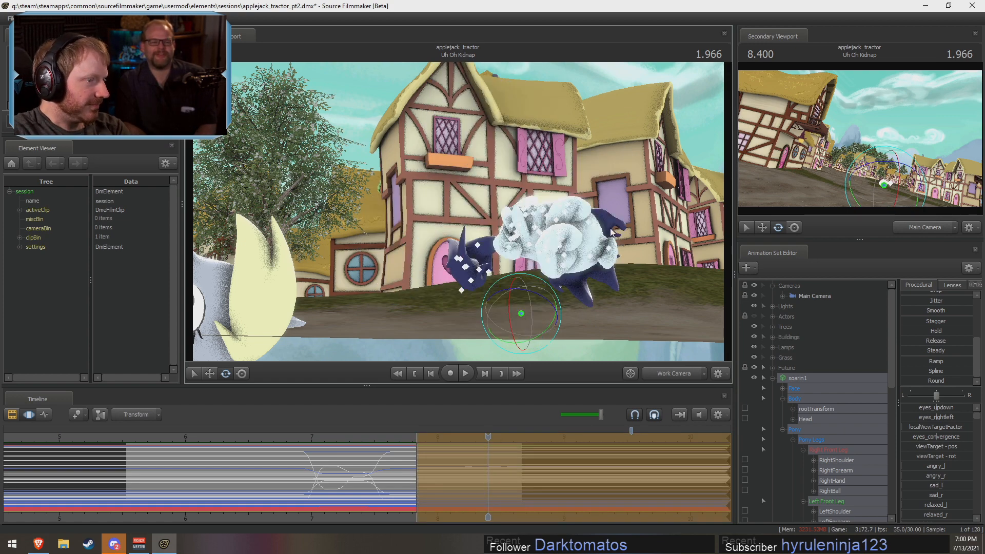
drag(611, 232, 631, 240)
- Select vn_derpyhooves1, extend the time selection over the whole timeline, and move the fallen pony up off the ground
drag(468, 297, 380, 321)
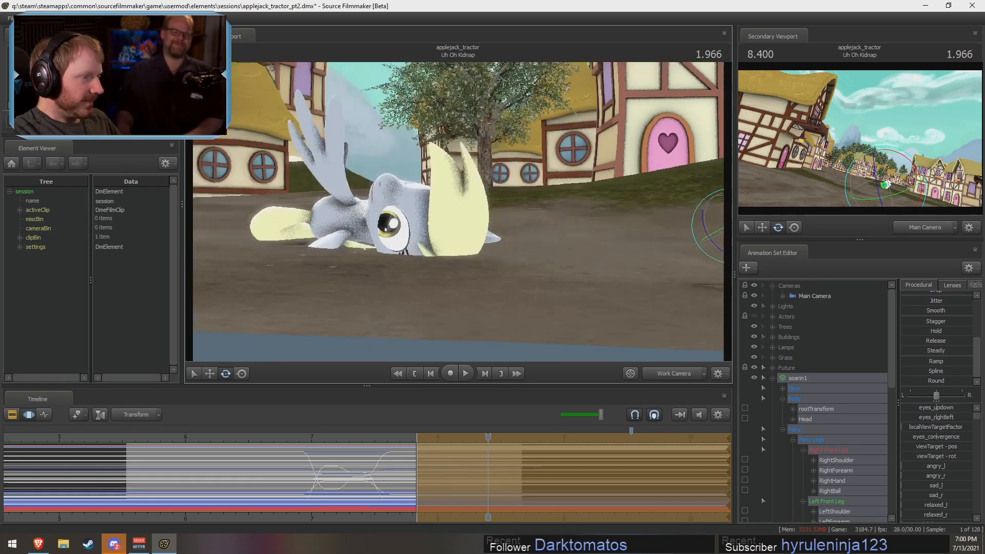
key(s)
drag(534, 313, 603, 314)
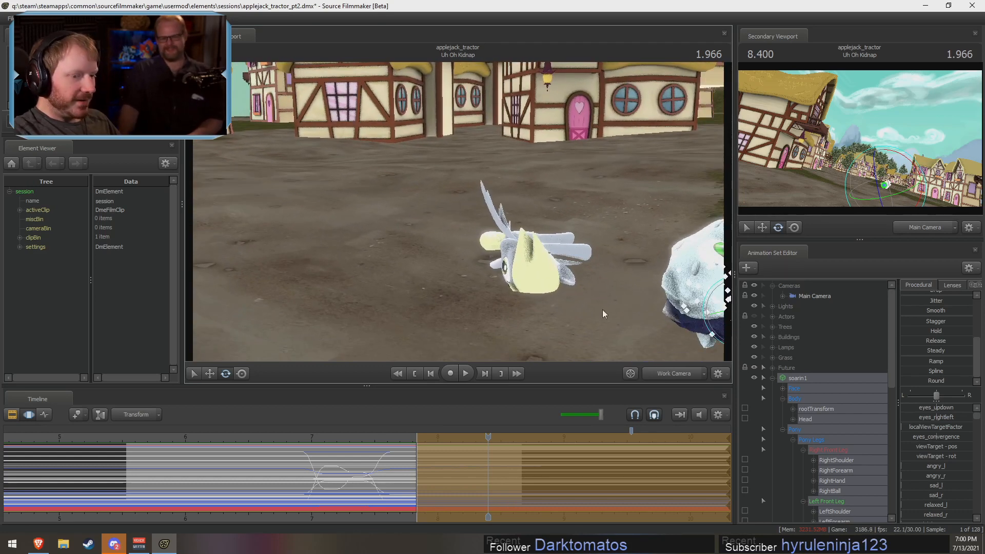
click(774, 379)
click(811, 388)
alt+drag(629, 241, 623, 216)
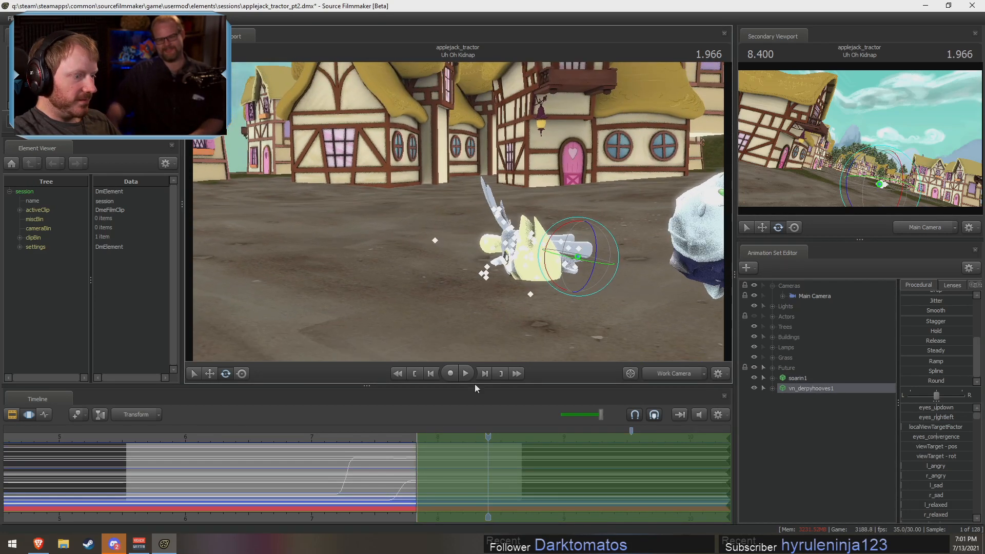
key(ctrl+a)
key(w)
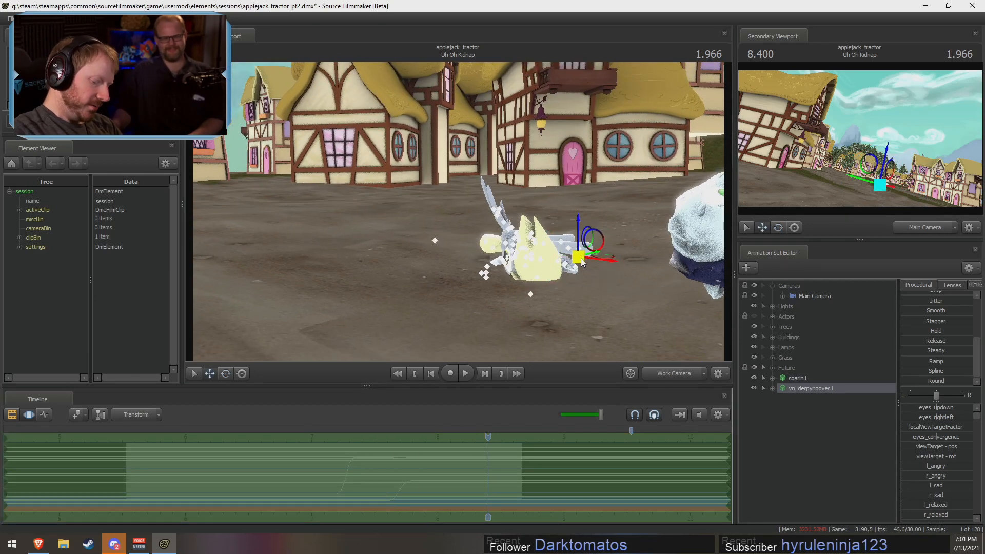
drag(581, 258, 486, 201)
- Delete the soarin1 and vn_derpyhooves1 animation sets together
drag(815, 388, 810, 380)
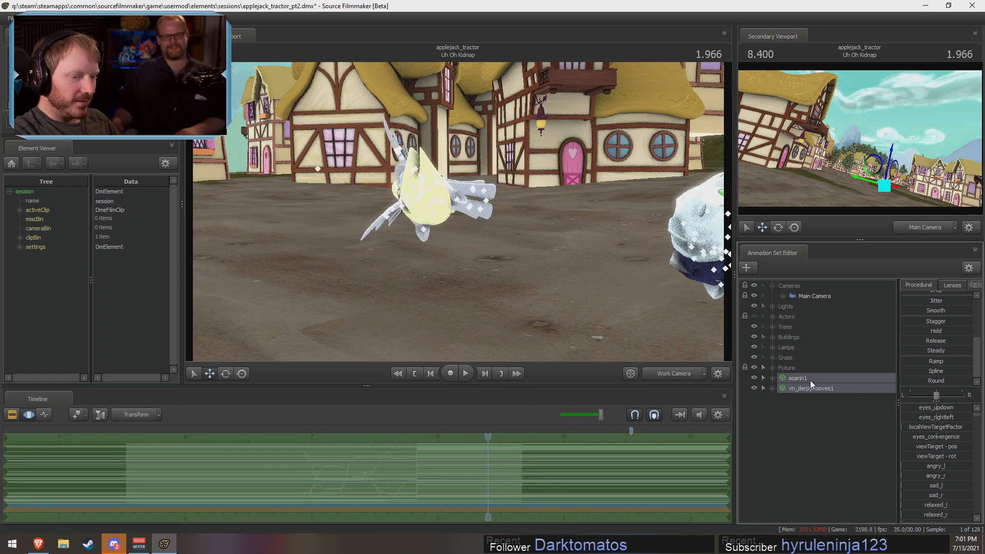
right_click(811, 380)
click(837, 400)
- Survey the village from above, and check the shot through the Main Camera at 8.300
drag(565, 300, 693, 318)
key(s)
key(space)
key(space)
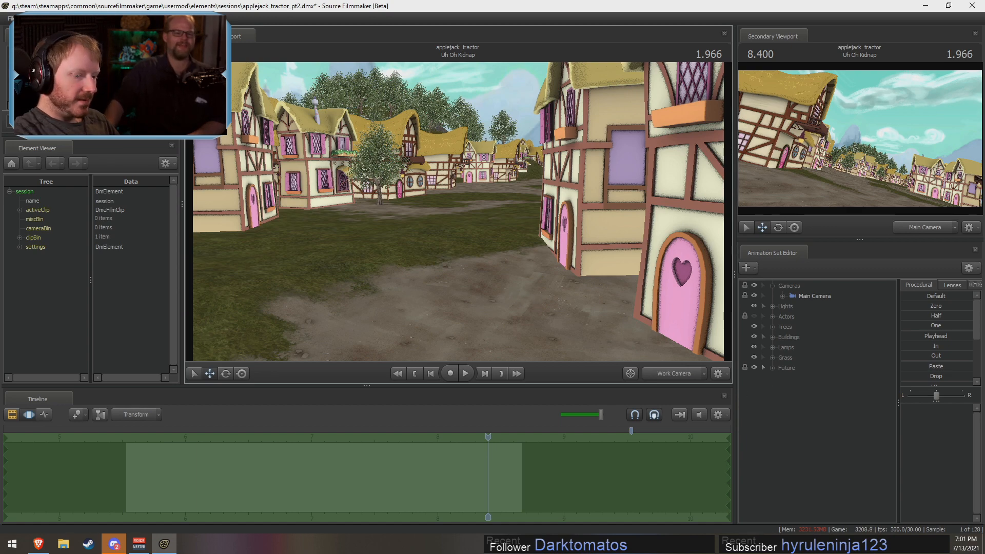
key(s)
drag(458, 212, 437, 213)
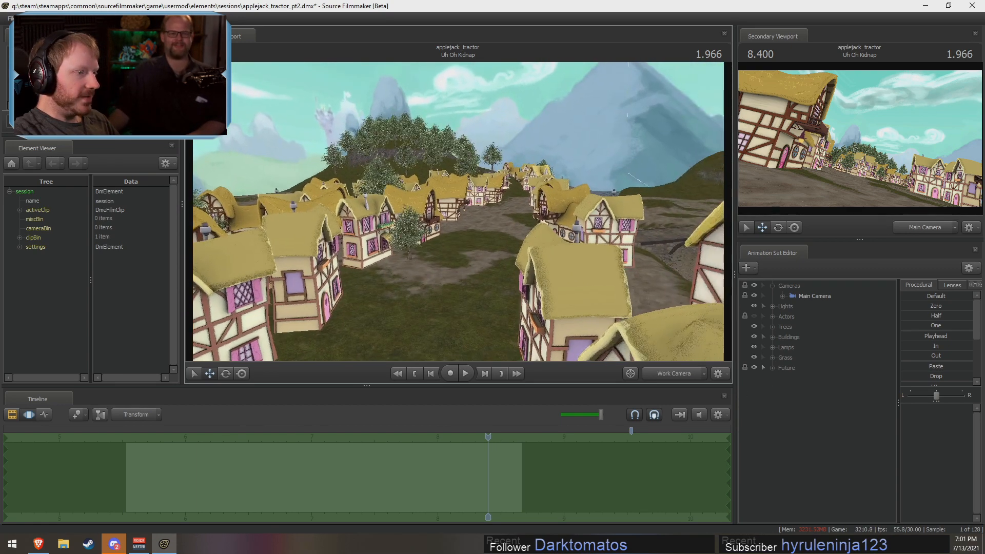
key(F4)
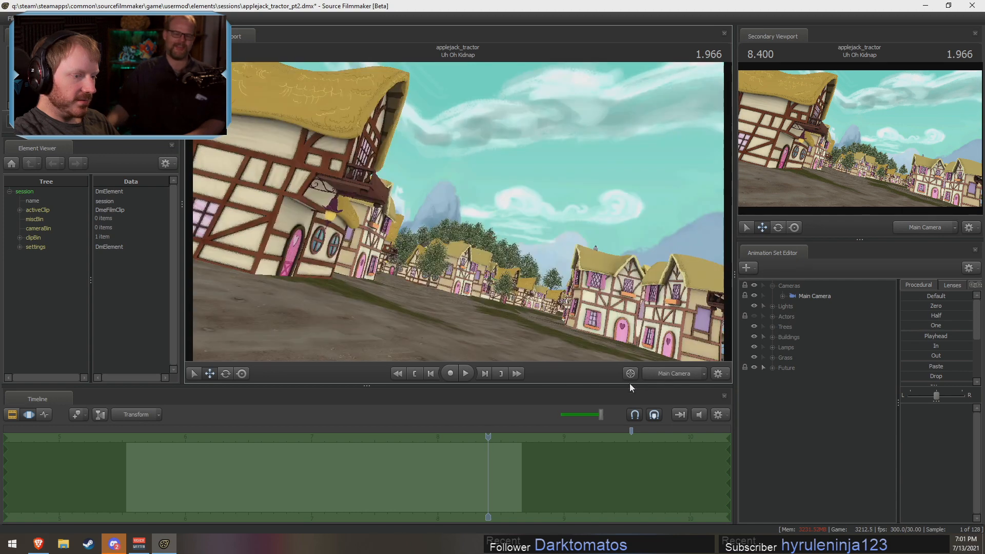
drag(489, 437, 477, 458)
- Copy the ah_apple_tree_single12 animation set from the Trees group and paste a duplicate outside the groups
click(772, 328)
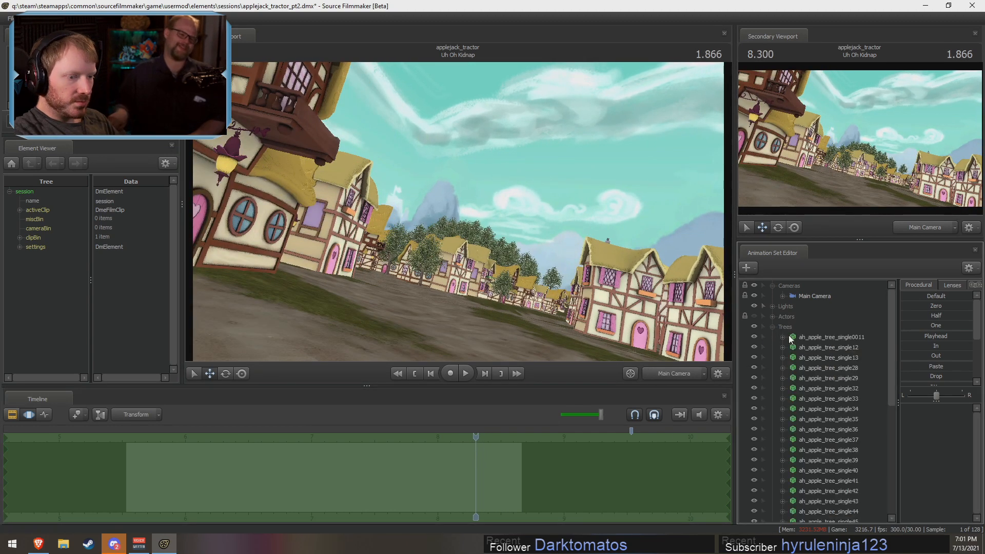
click(824, 348)
right_click(826, 351)
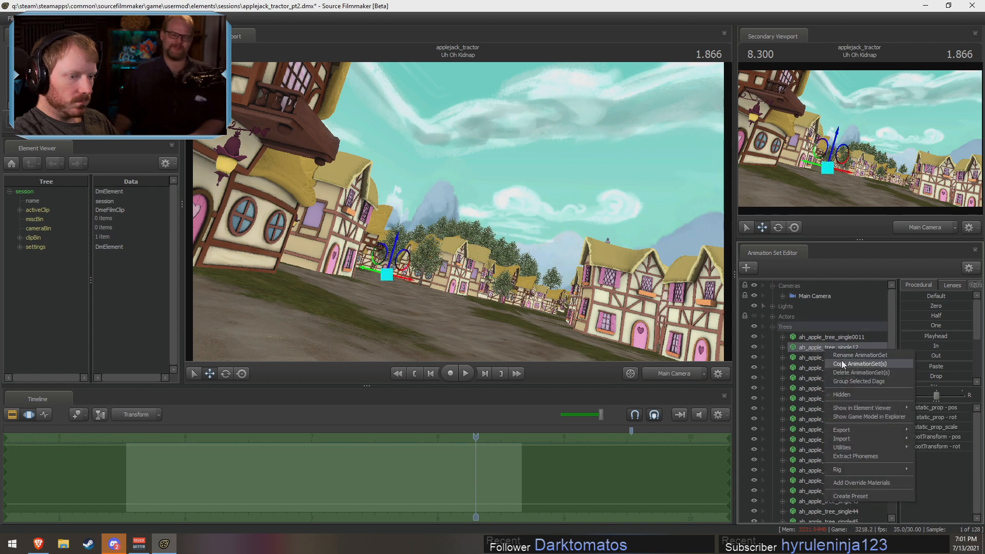
click(769, 330)
click(772, 327)
right_click(789, 400)
click(813, 450)
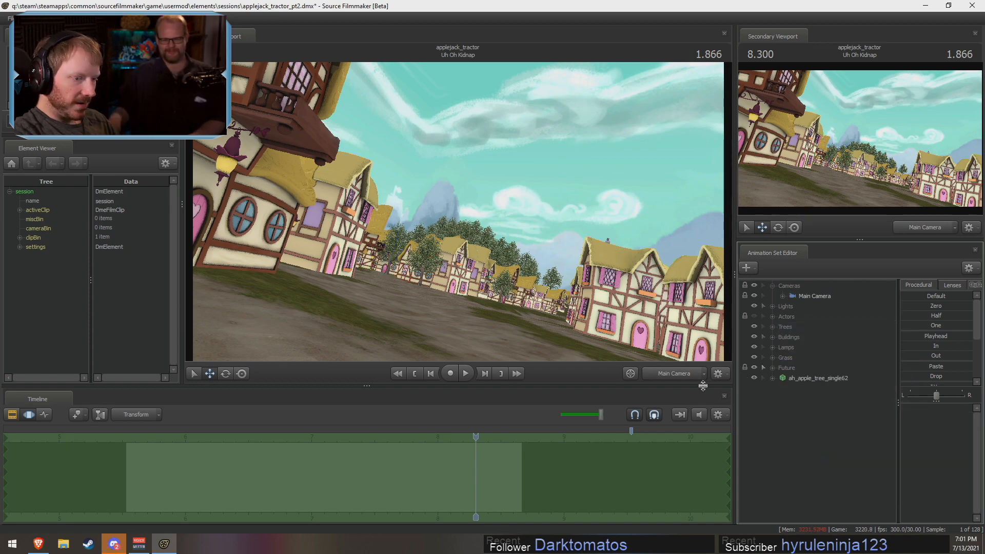
- View the village through the Work Camera, select ah_apple_tree_single62, and move it onto the grassy hillside beside the dirt path
click(673, 377)
mouse_move(545, 290)
mouse_down()
mouse_move(513, 246)
mouse_move(508, 272)
mouse_move(544, 292)
mouse_up()
key(s)
mouse_move(493, 198)
mouse_down()
mouse_move(484, 224)
mouse_move(487, 204)
mouse_up()
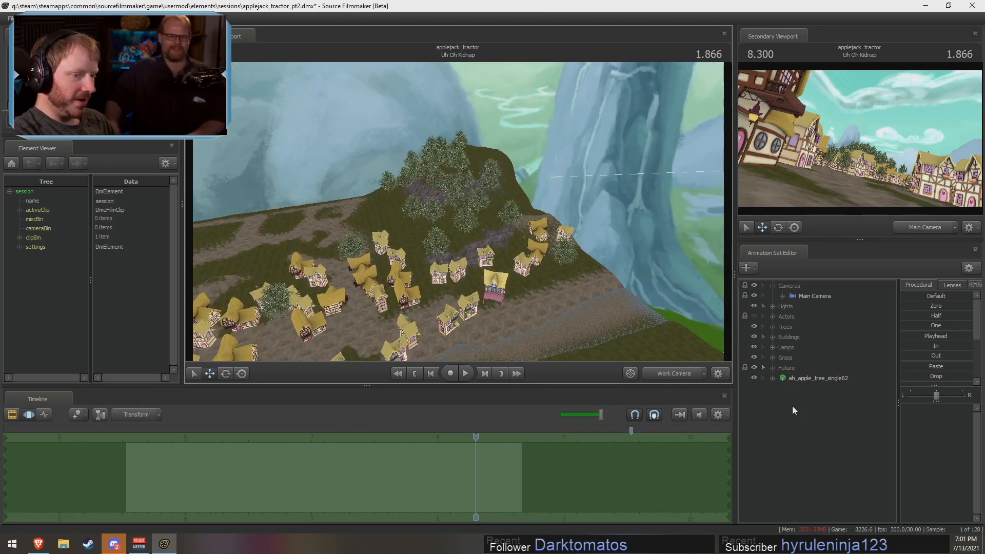
click(805, 379)
drag(428, 208, 372, 214)
drag(405, 248, 667, 238)
drag(667, 239, 690, 241)
drag(400, 191, 435, 204)
key(w)
drag(354, 237, 463, 160)
alt+drag(459, 211, 410, 192)
key(F2)
key(F3)
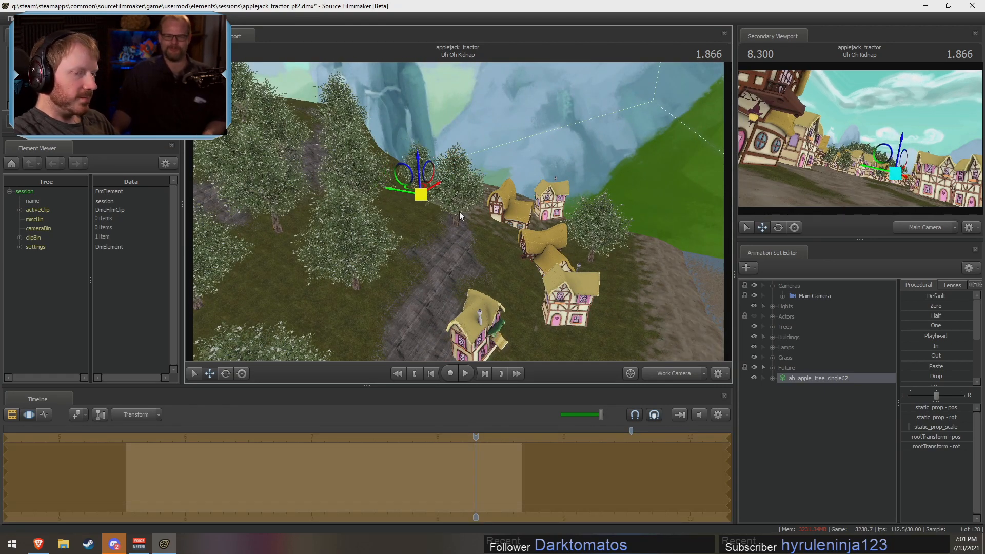
- Paste another duplicate of the apple tree and position it beside the previous one along the hillside path
key(F2)
right_click(813, 449)
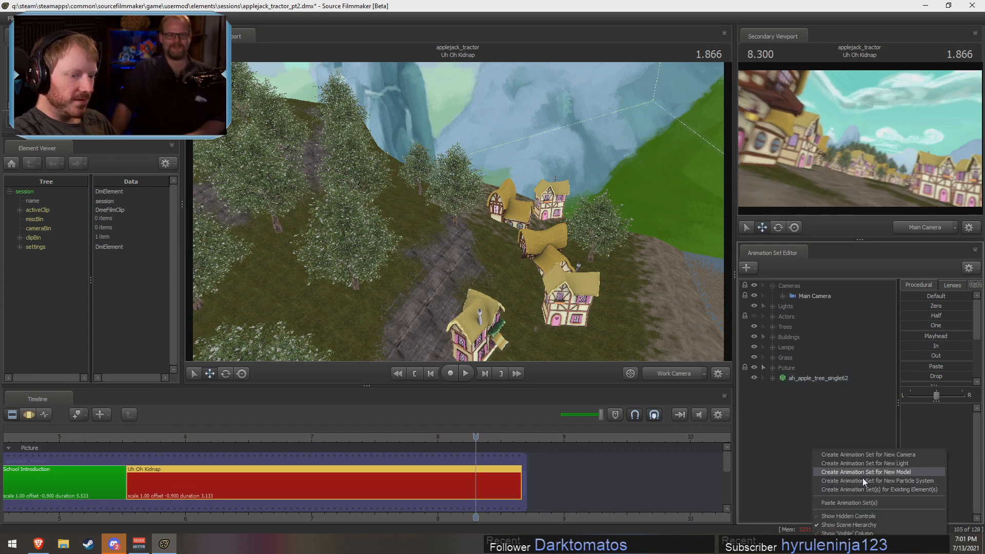
click(867, 503)
key(F3)
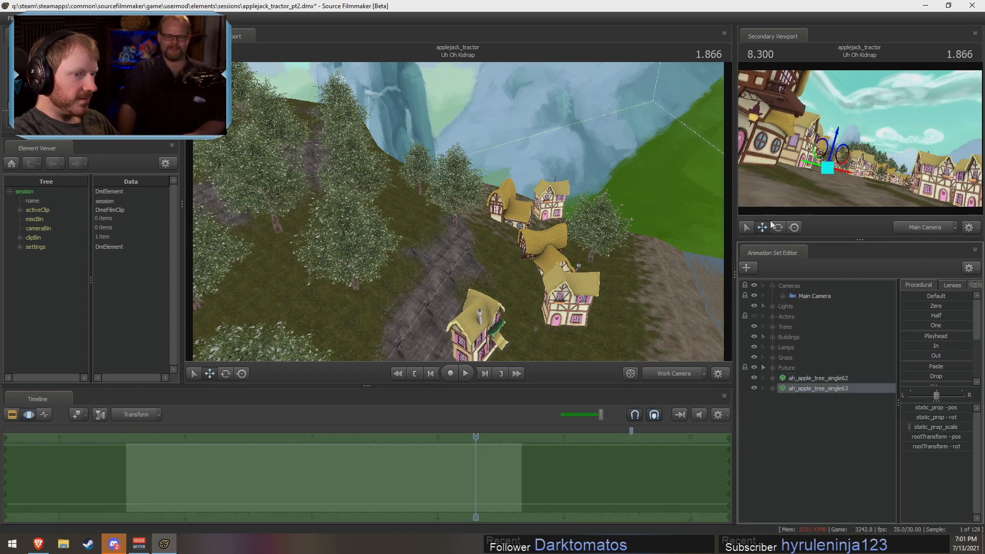
drag(832, 175, 841, 172)
drag(897, 156, 902, 172)
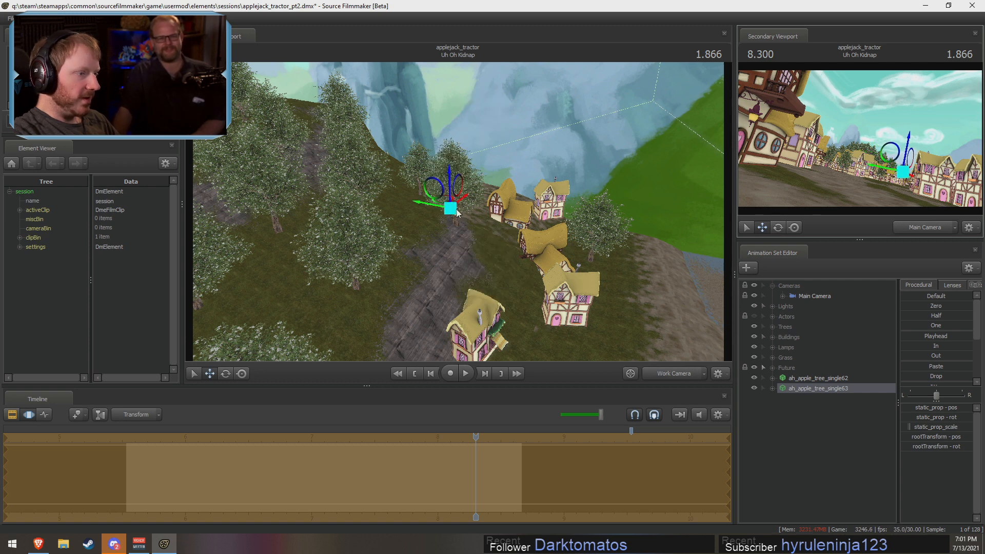
drag(456, 213, 423, 228)
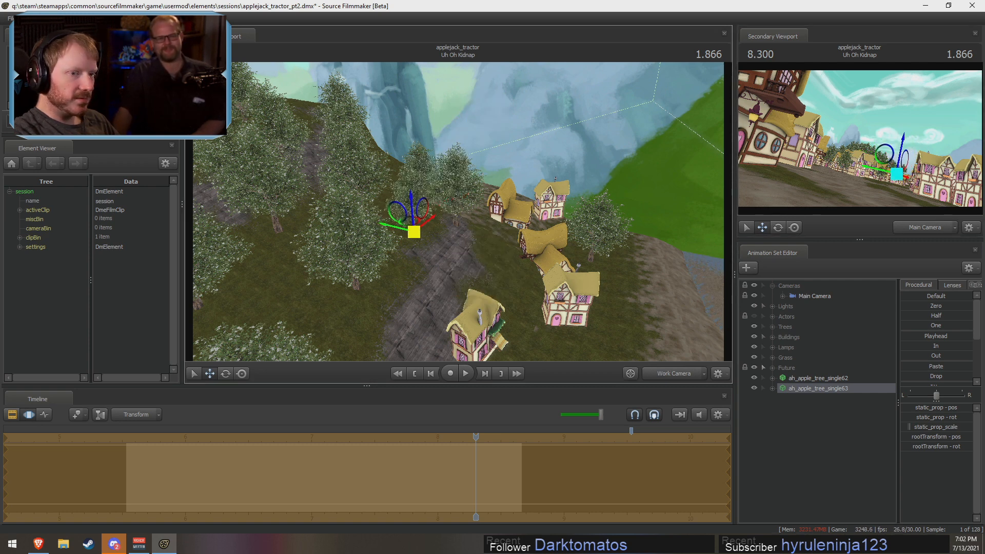
right_click(840, 423)
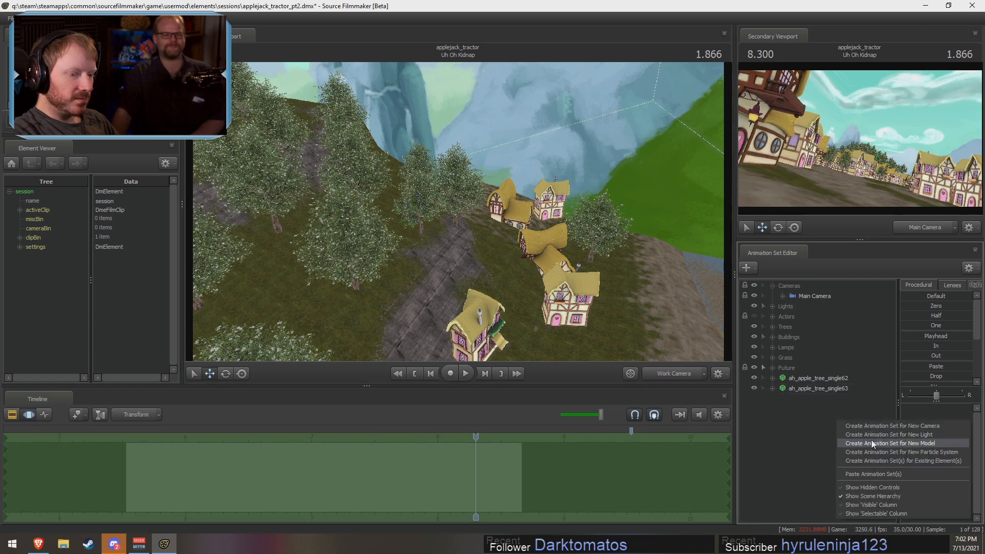
click(866, 474)
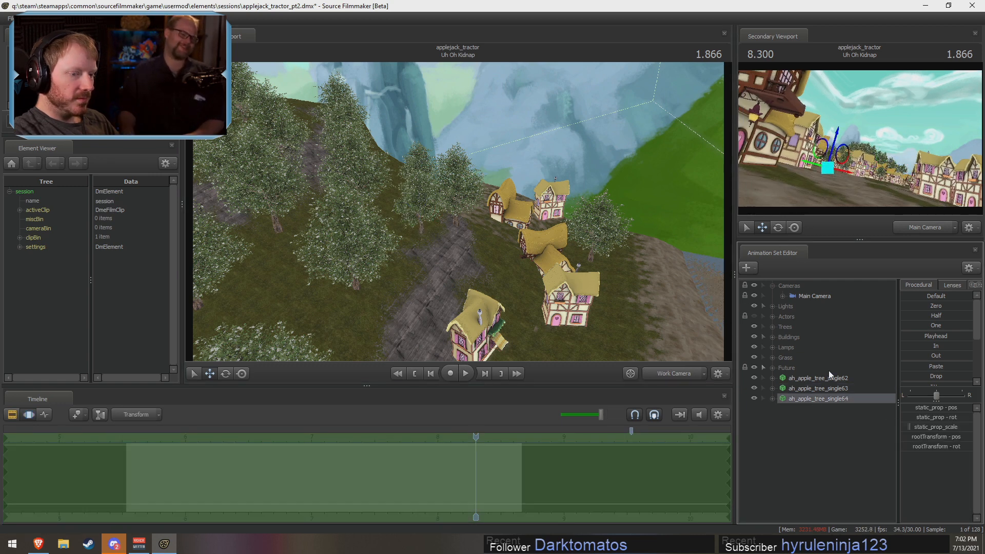
click(827, 391)
key(F3)
right_click(827, 389)
click(862, 413)
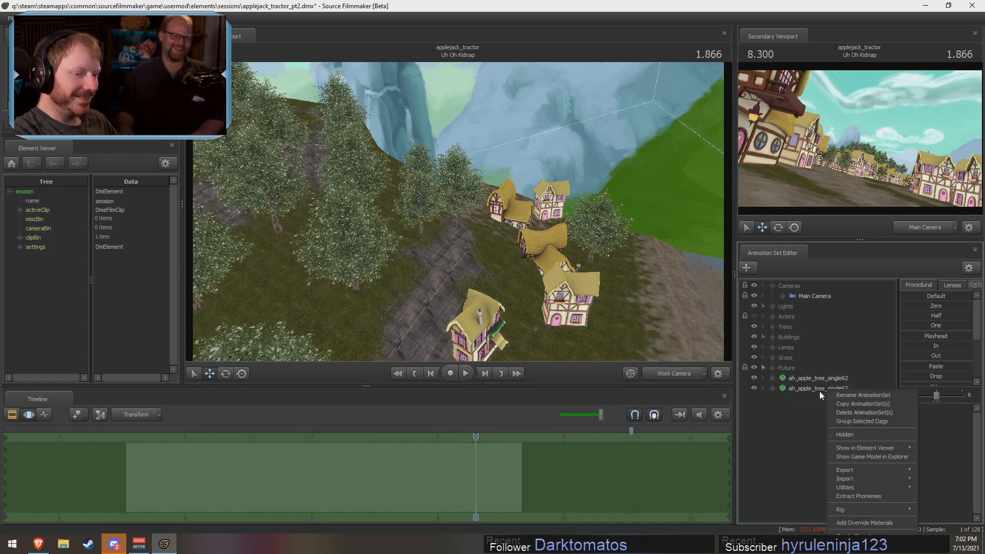
- Copy the ah_apple_tree_single63 animation set, paste a duplicate, and move the new tree behind the farthest village houses
right_click(815, 390)
click(826, 404)
right_click(823, 409)
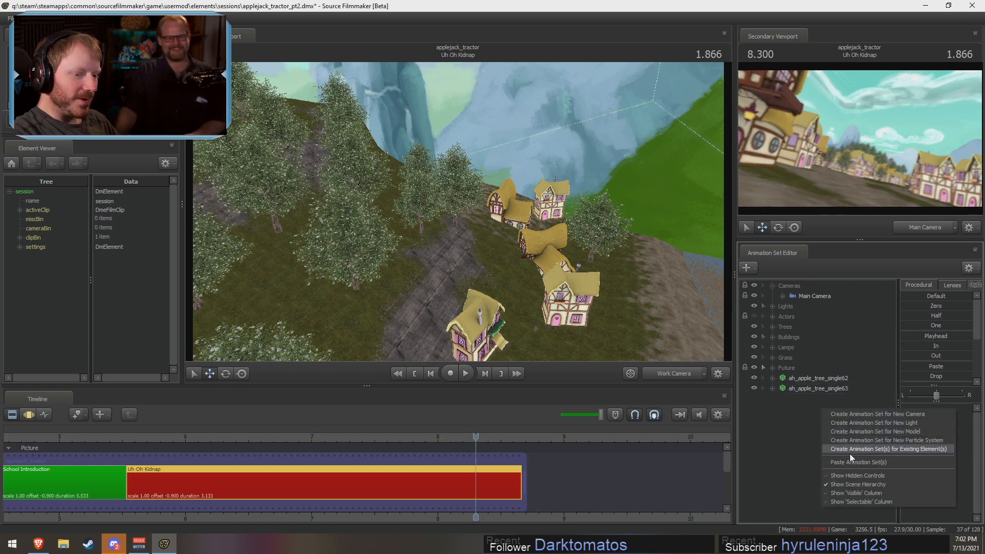
click(853, 466)
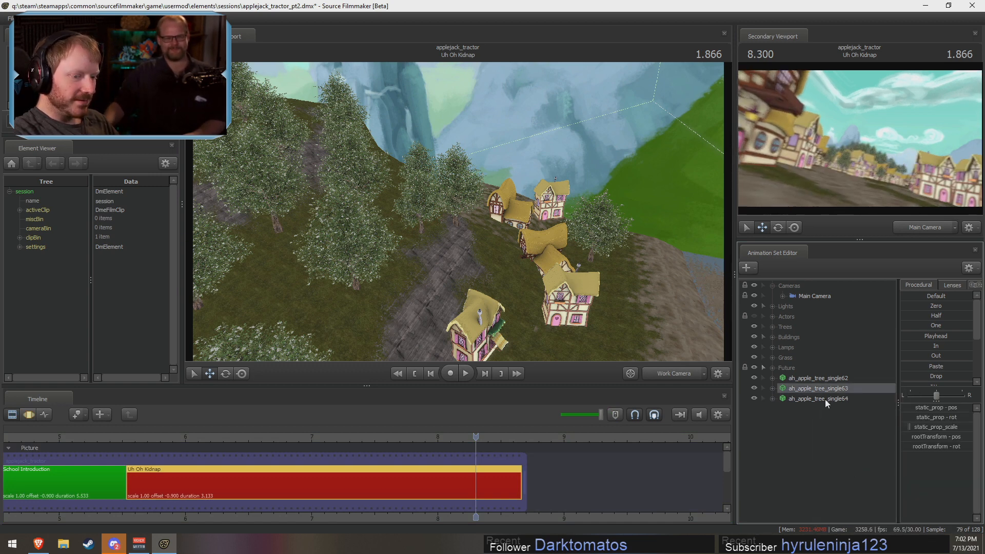
click(825, 398)
drag(427, 240, 494, 195)
key(F2)
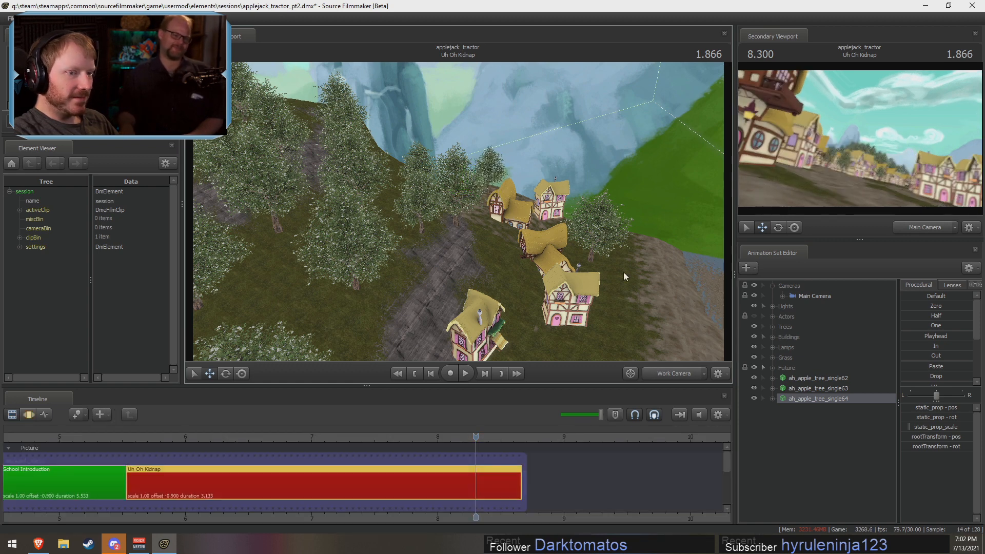
- Paste another apple tree, move the playhead to 7.766, and place the tree behind the farthest houses beside the previous tree
right_click(798, 427)
click(827, 478)
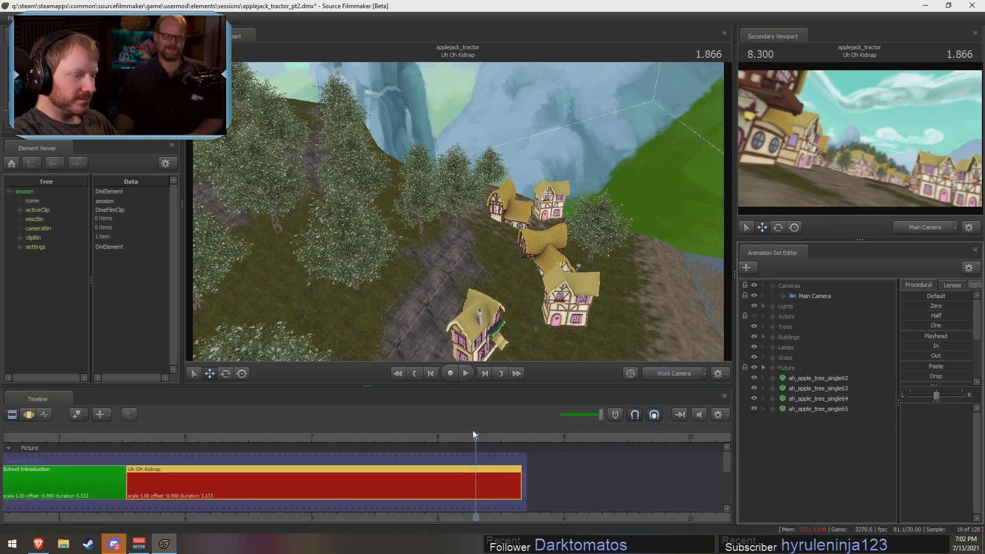
drag(476, 437, 409, 436)
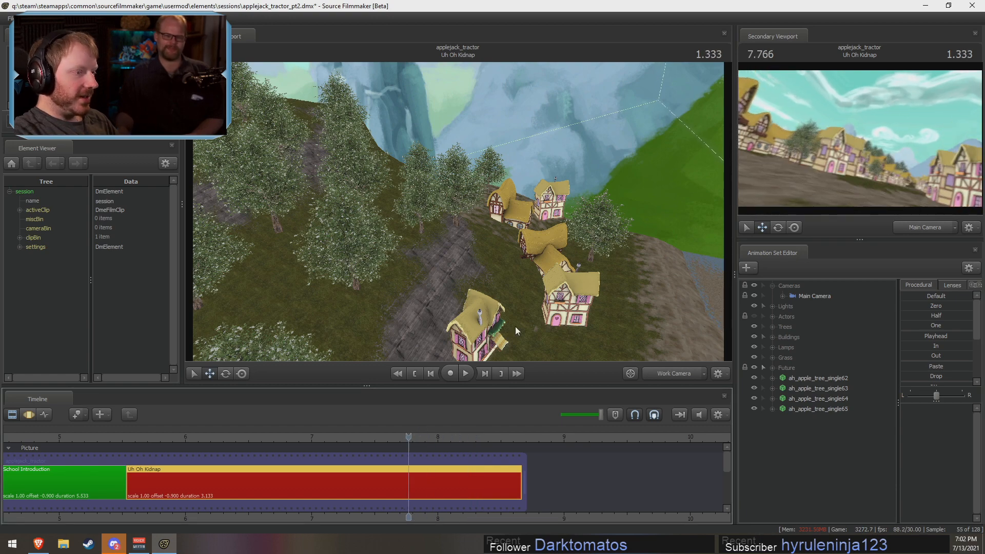
key(F3)
click(820, 411)
drag(544, 281, 458, 216)
drag(381, 249, 486, 182)
key(F2)
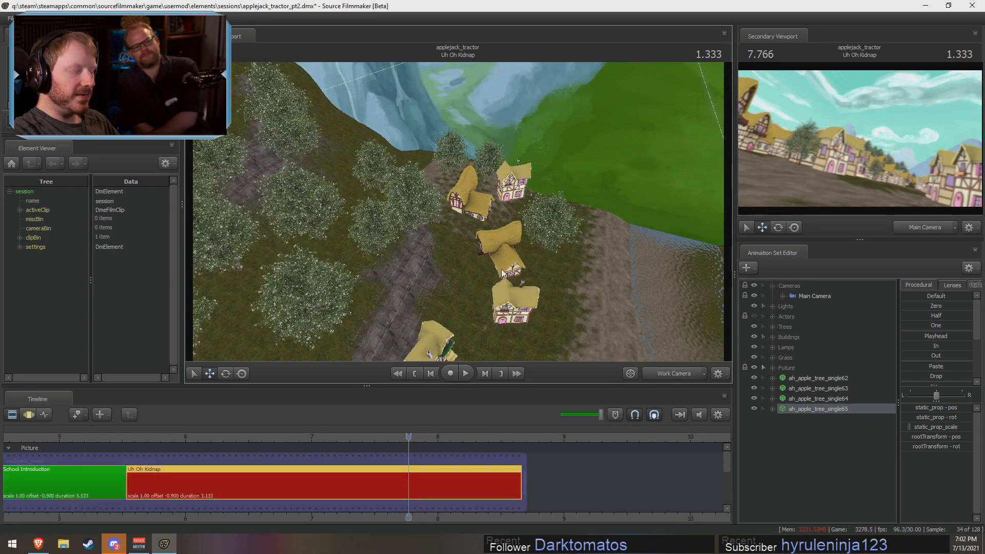
- Paste one more apple tree and place it on the hilltop to extend the row behind the houses toward the woods
right_click(816, 483)
click(834, 436)
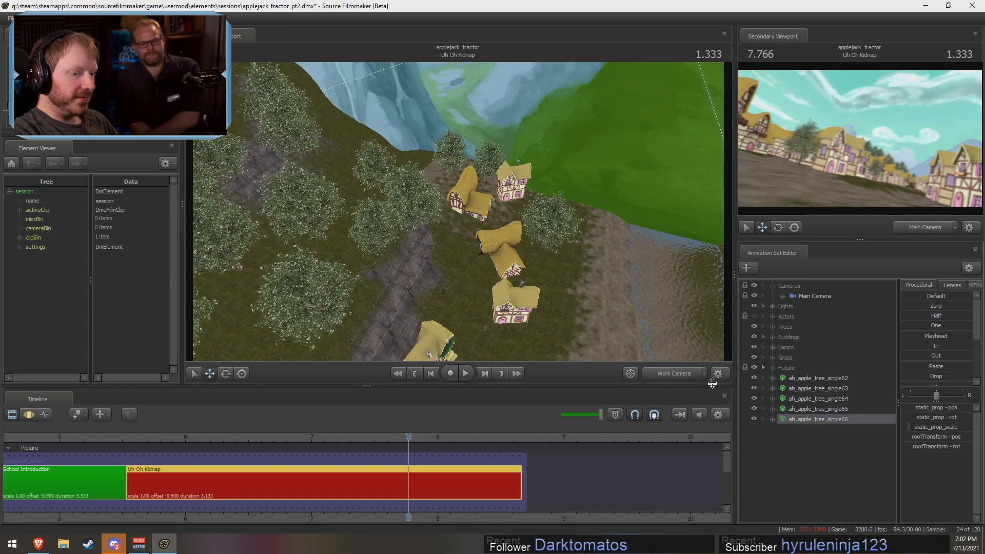
key(F3)
drag(382, 249, 420, 161)
key(F2)
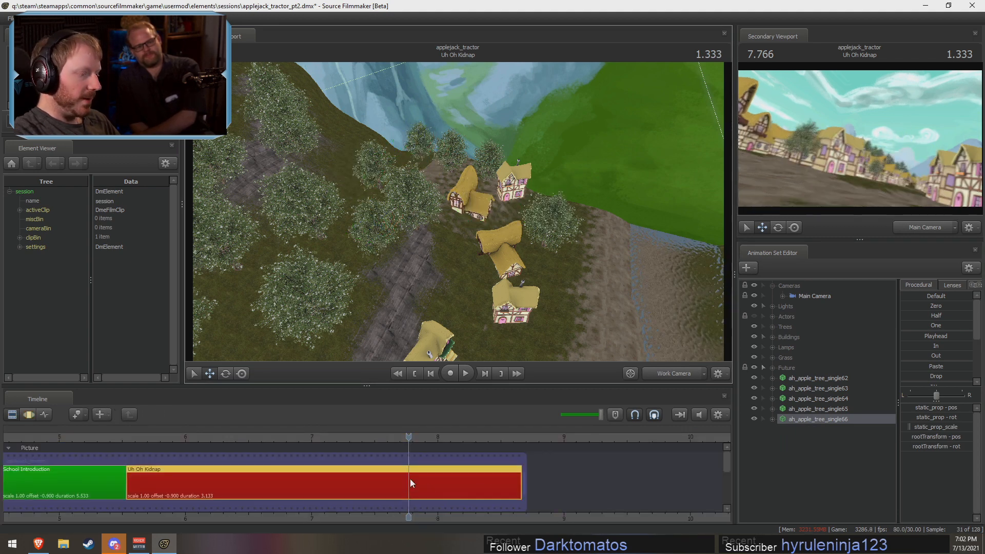
- Move the playhead to 7.266, paste another apple tree, and place it behind the pink-fronted house near the river
drag(408, 438, 345, 438)
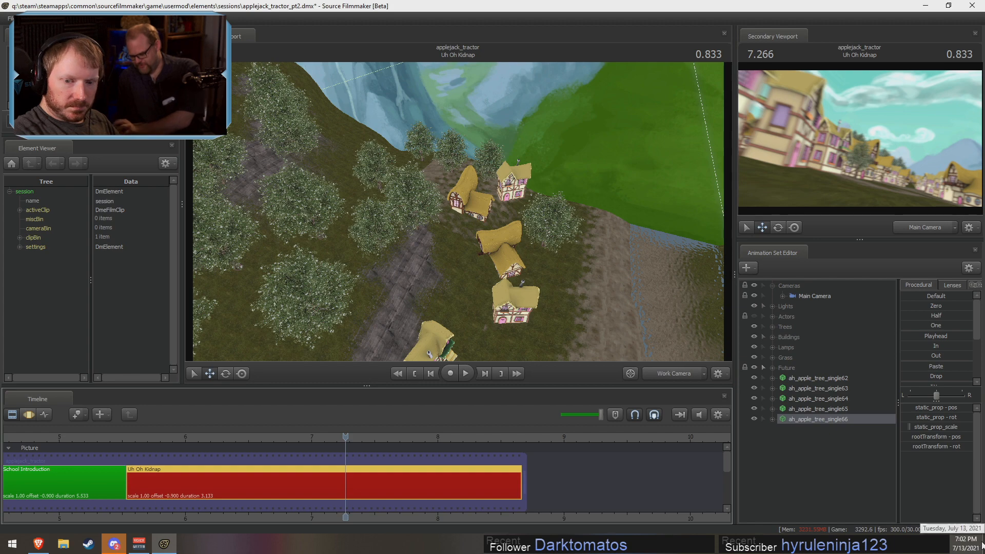
right_click(797, 493)
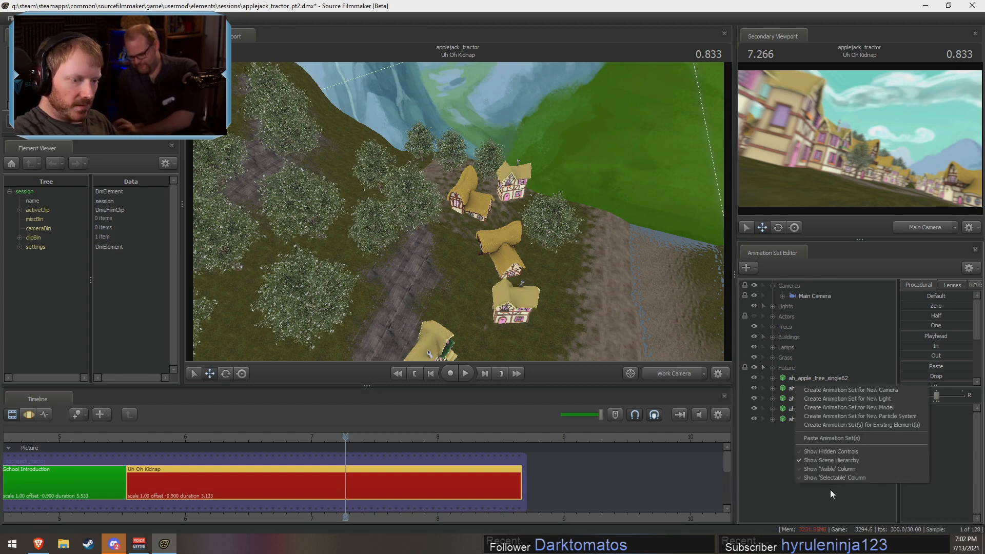
click(835, 438)
key(s)
mouse_move(458, 201)
mouse_down()
mouse_move(485, 203)
mouse_move(467, 231)
mouse_move(458, 203)
mouse_up()
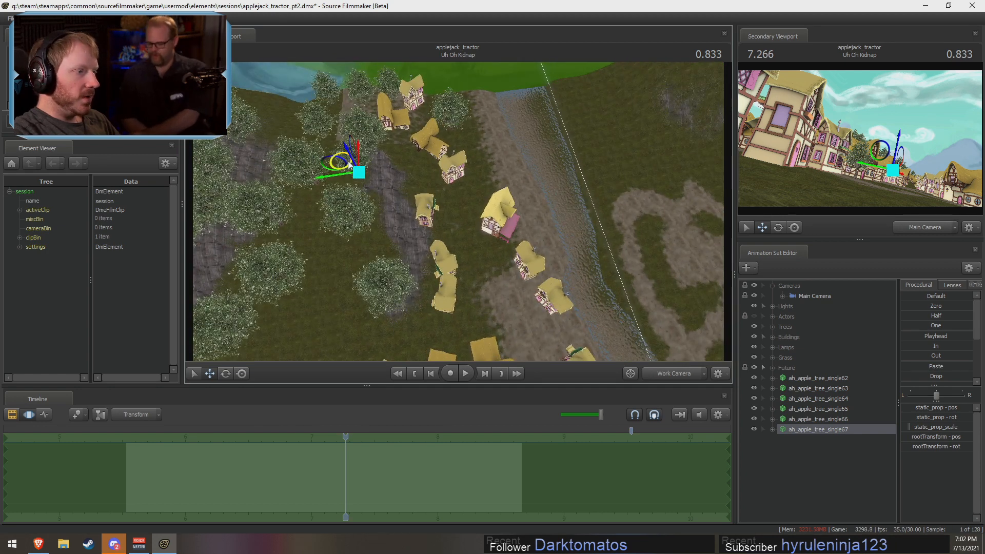
drag(349, 163, 498, 195)
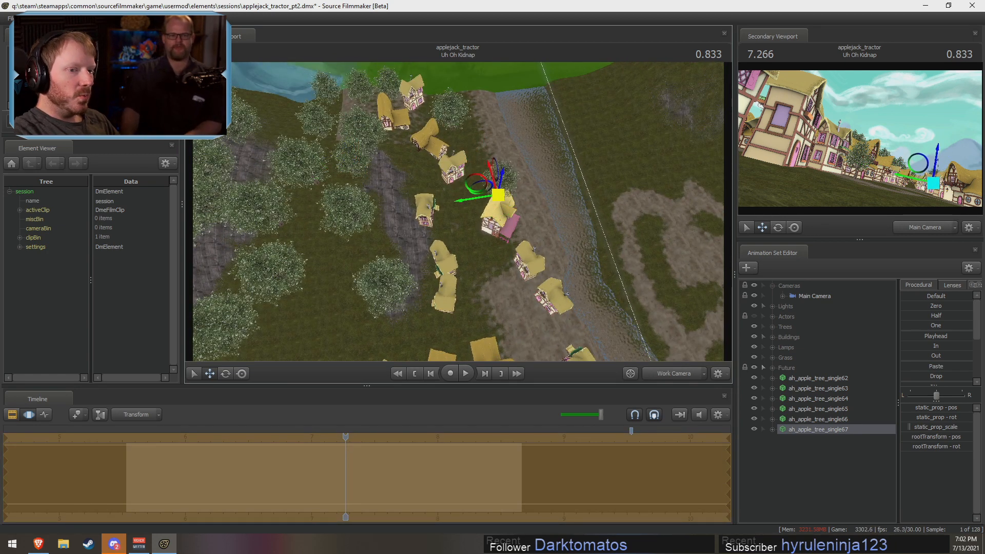
- Move the playhead to 6.900, paste another apple tree, and move it to the riverbank side of the village houses
drag(348, 436, 298, 433)
right_click(793, 474)
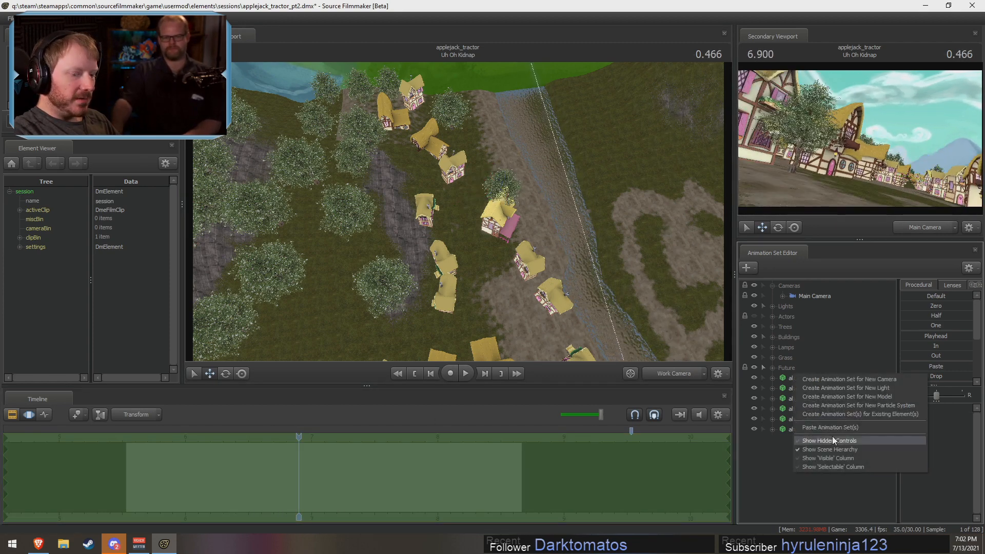
click(832, 431)
drag(817, 440, 814, 435)
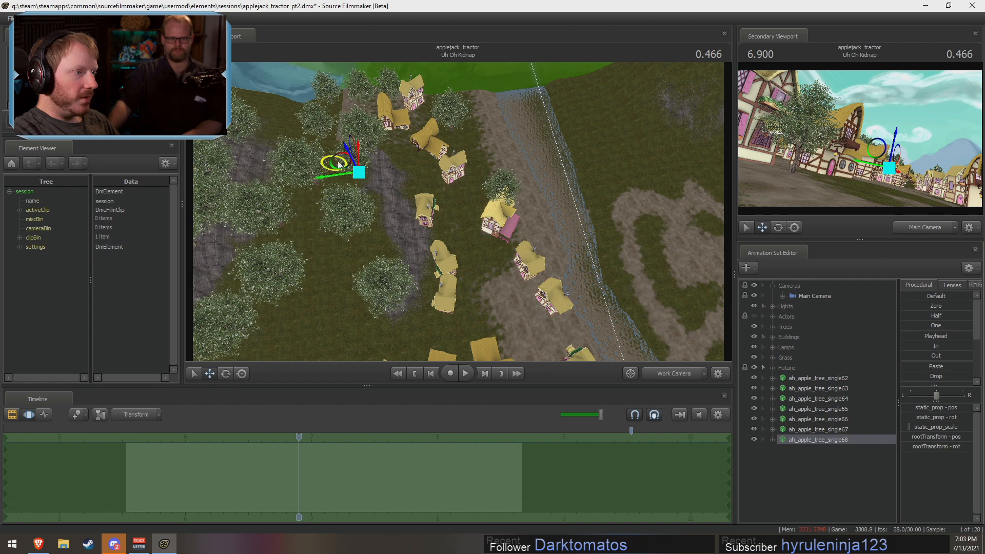
drag(339, 165, 508, 255)
- Shift ah_apple_tree_single67 farther behind the pink-fronted house, and move ah_apple_tree_single68 into the gap in the riverside row of houses
click(819, 433)
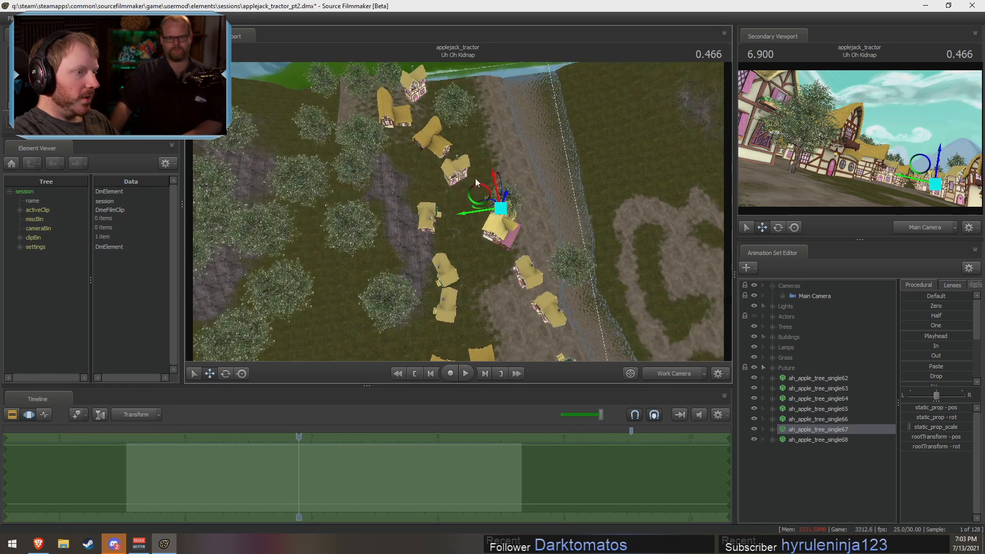
drag(478, 196, 487, 182)
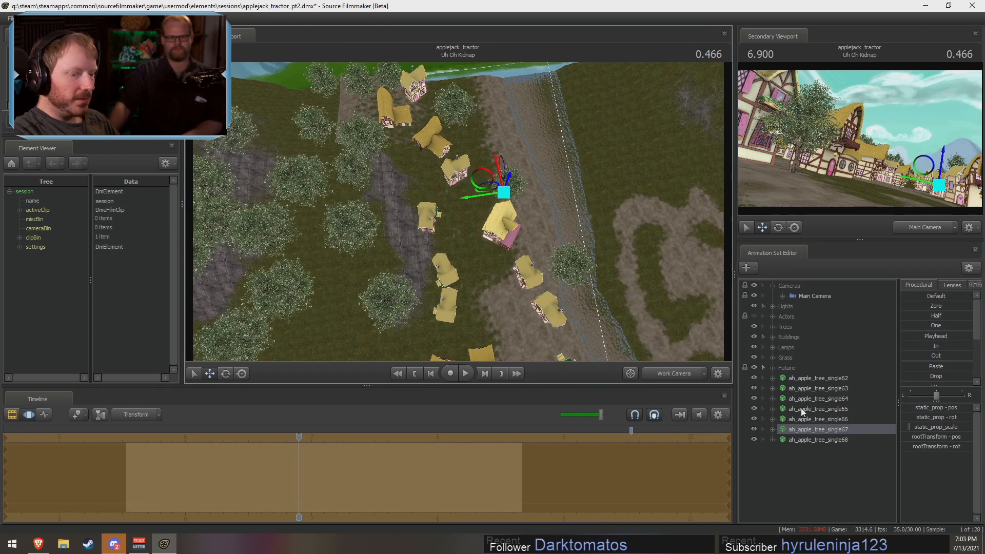
click(818, 440)
alt+drag(491, 288, 534, 171)
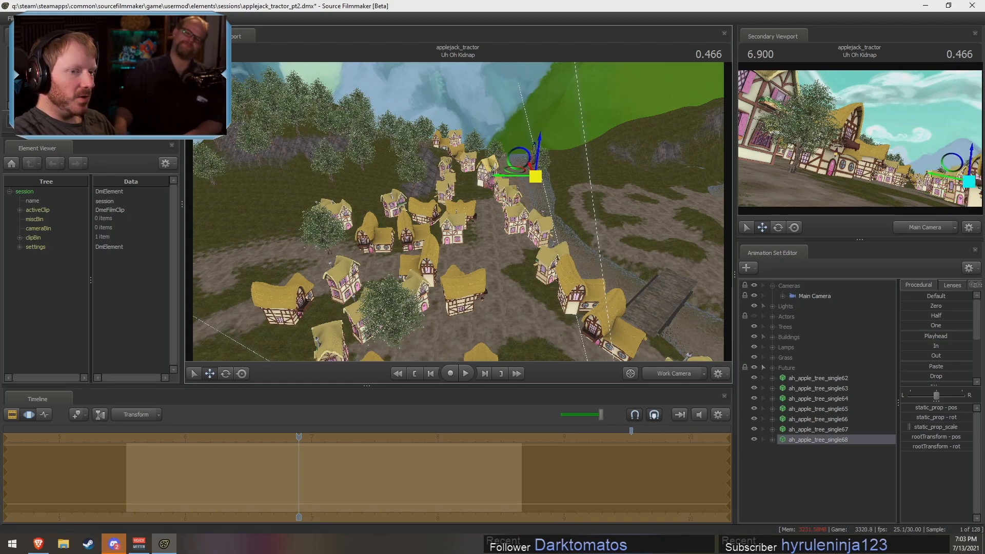
drag(503, 200, 547, 219)
drag(454, 145, 456, 219)
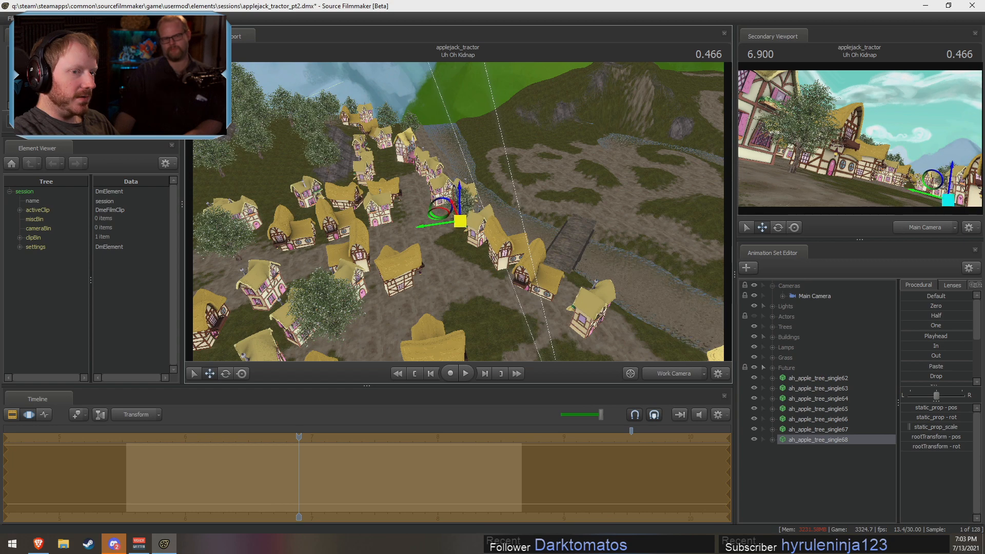
- Move the playhead to 7.366, paste another apple tree, and place it past the bridge beside the end of the riverside row
drag(299, 444, 358, 438)
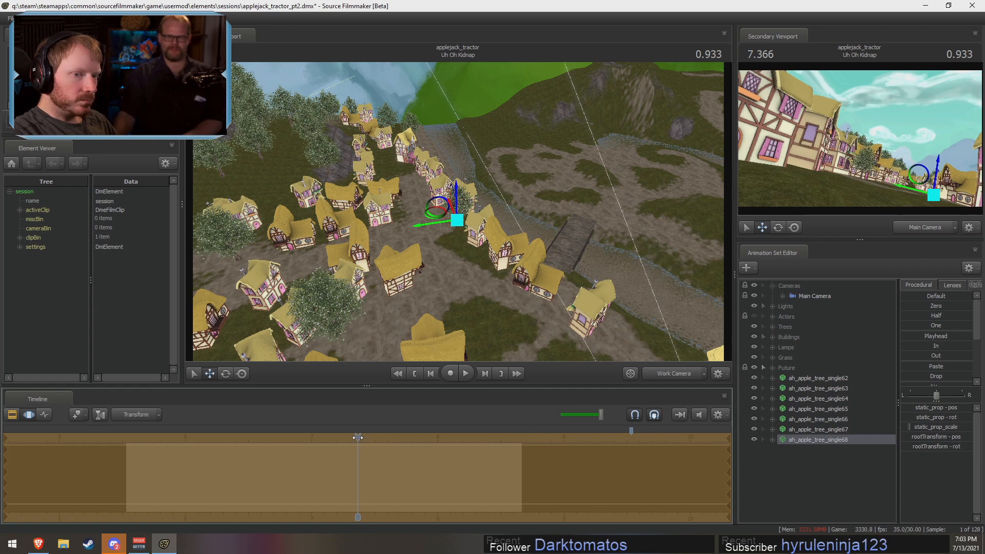
right_click(820, 466)
click(846, 422)
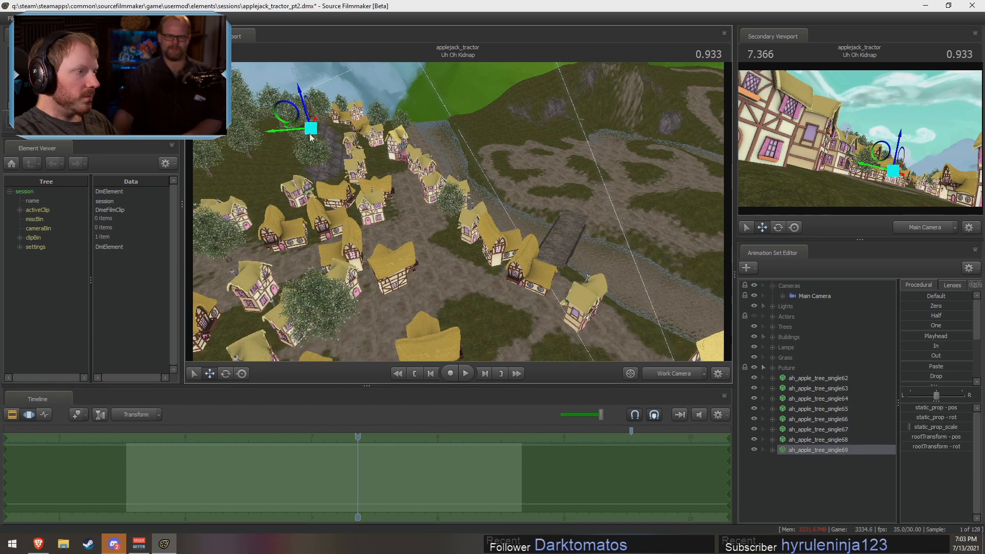
drag(410, 163, 497, 328)
mouse_move(397, 238)
mouse_down()
mouse_move(426, 259)
mouse_move(396, 238)
mouse_up()
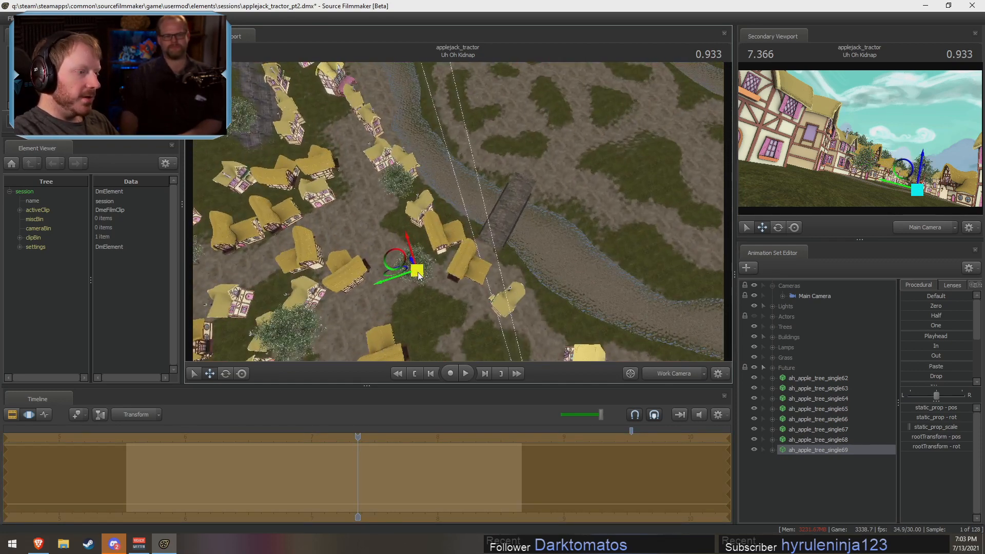
drag(420, 276, 511, 346)
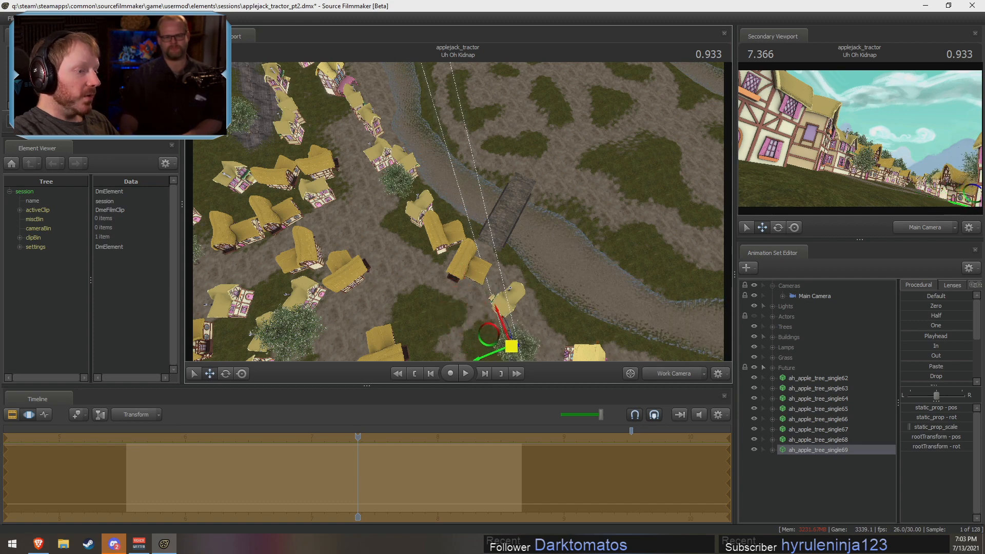
drag(494, 243, 490, 267)
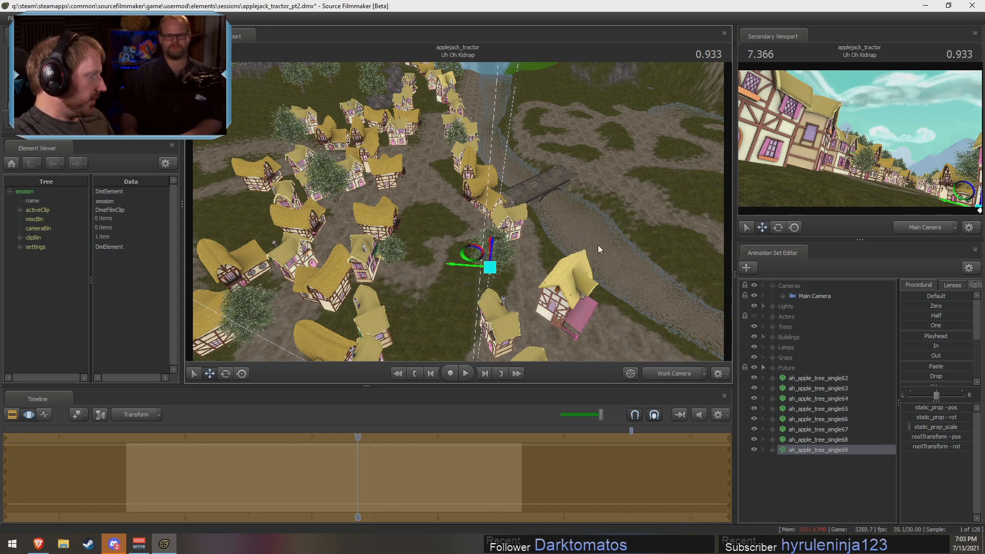
- Switch to File Explorer and browse the Videos and GIFs folders inside the Pony SFM folder
click(64, 545)
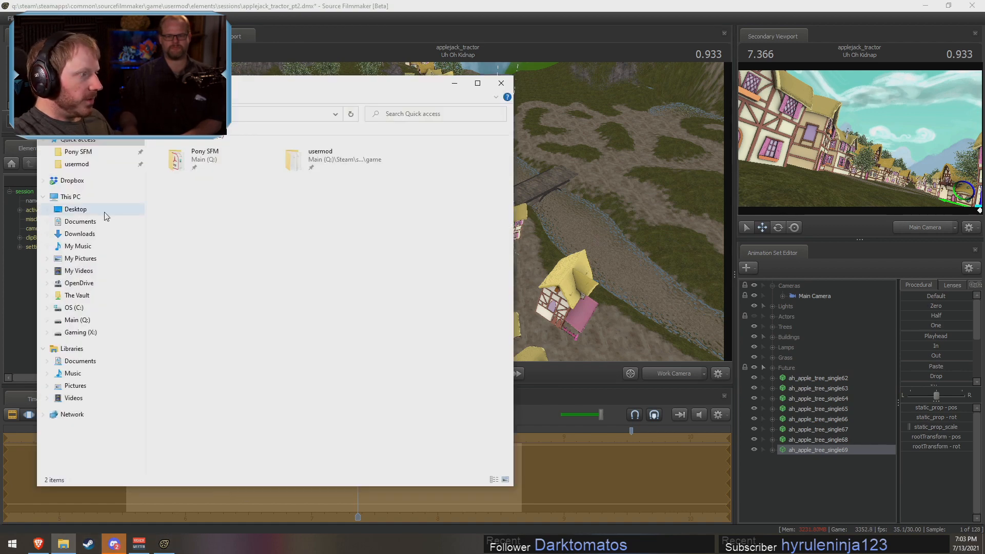
click(73, 155)
double_click(187, 264)
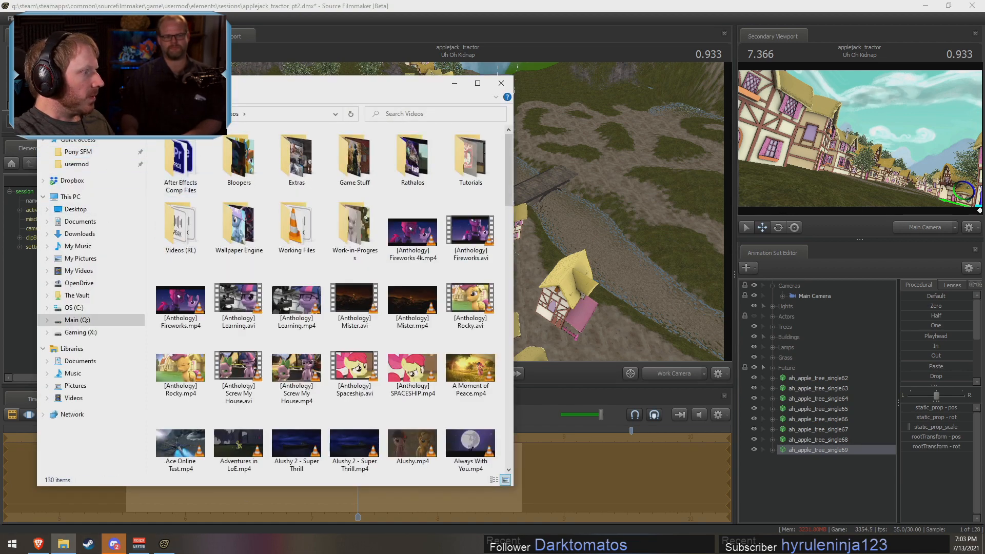
click(48, 114)
double_click(187, 180)
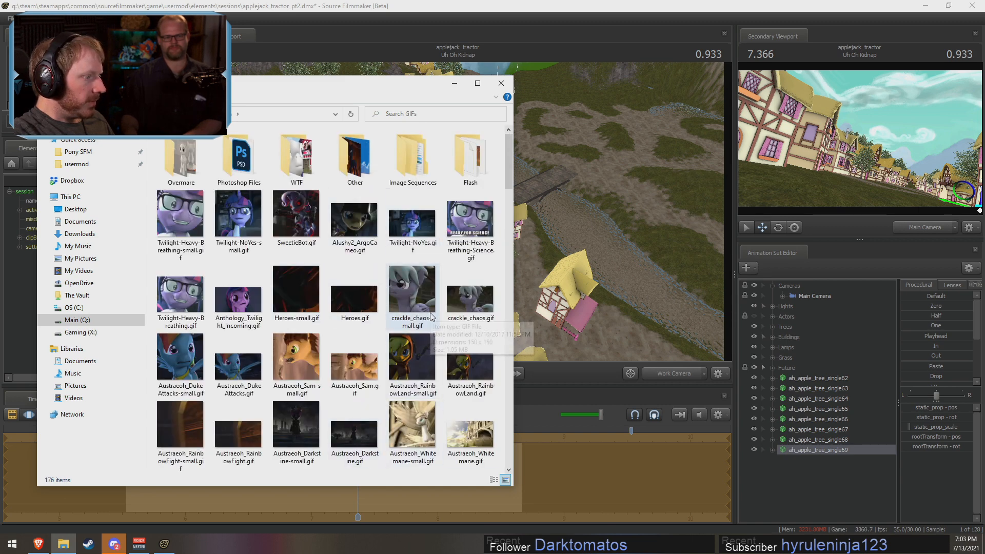
- View Austraeoh_RainbowFalling.gif from the GIFs folder and close it
scroll(430, 317, down, 6)
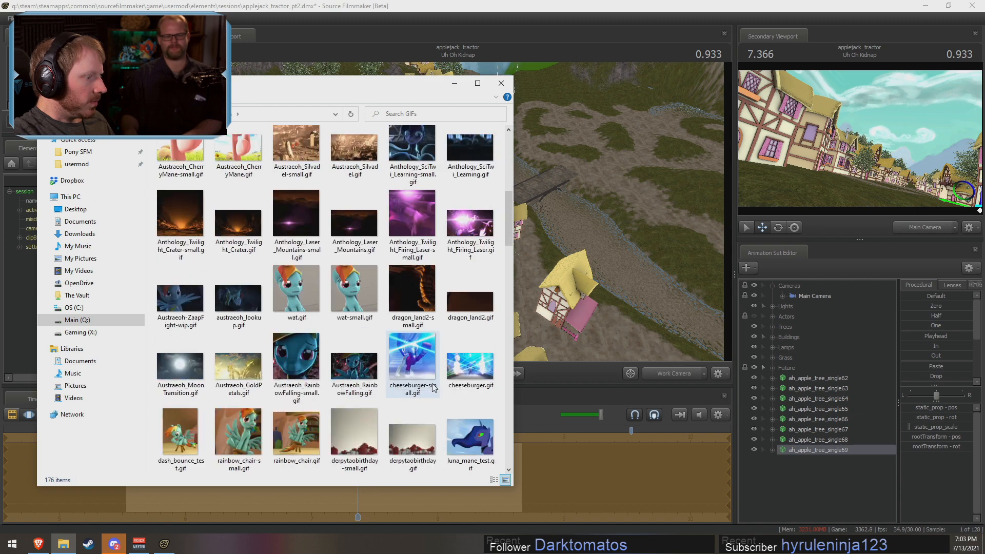
double_click(354, 366)
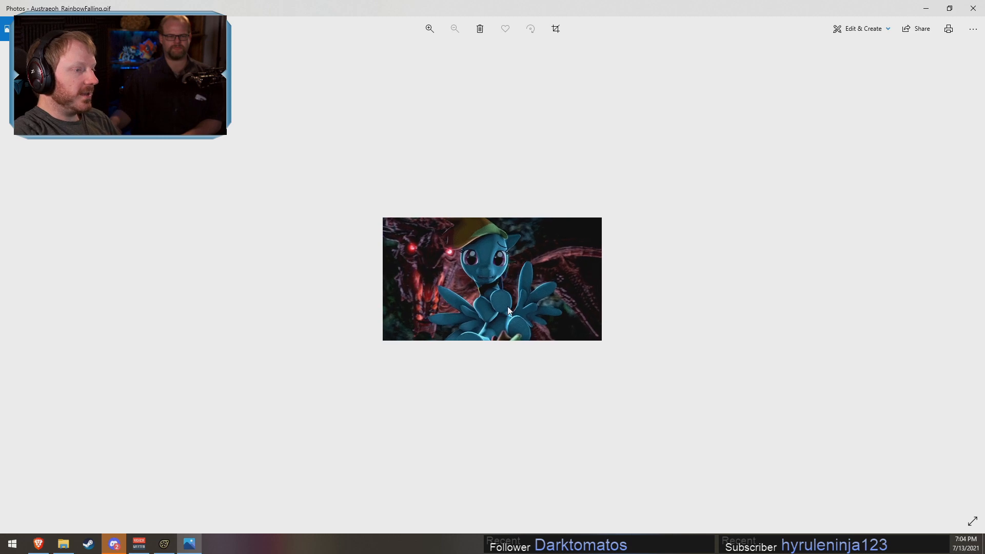
key(alt+F4)
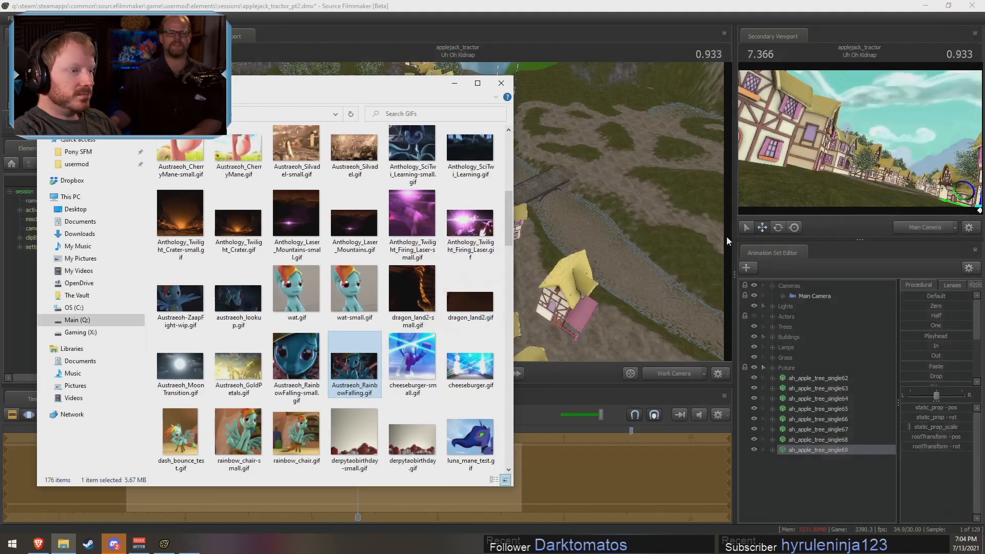
- Return to the session, set the playhead to 8.333, paste another apple tree, and place it in the near gap of the riverside house row
click(533, 4)
drag(358, 439, 480, 461)
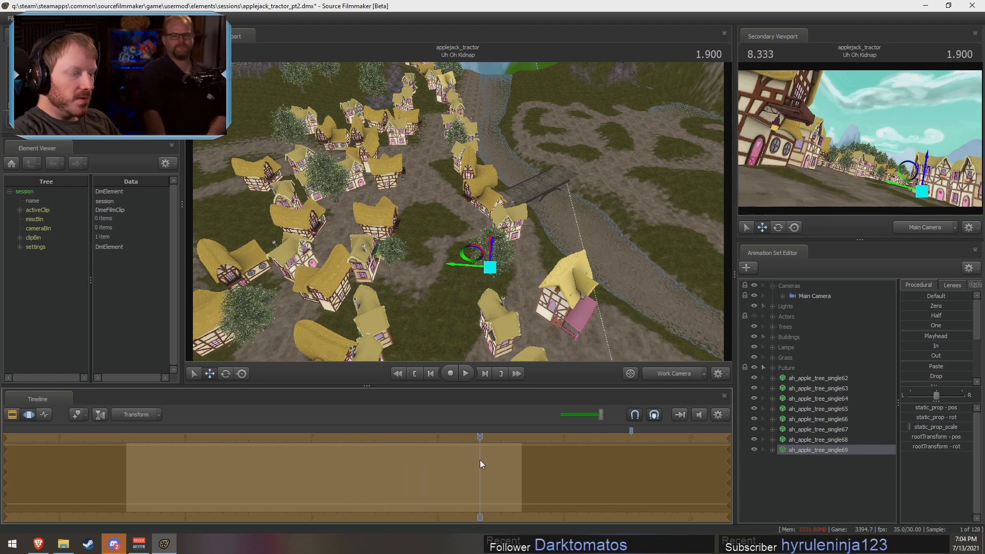
drag(492, 298, 493, 318)
key(s)
right_click(865, 505)
click(892, 461)
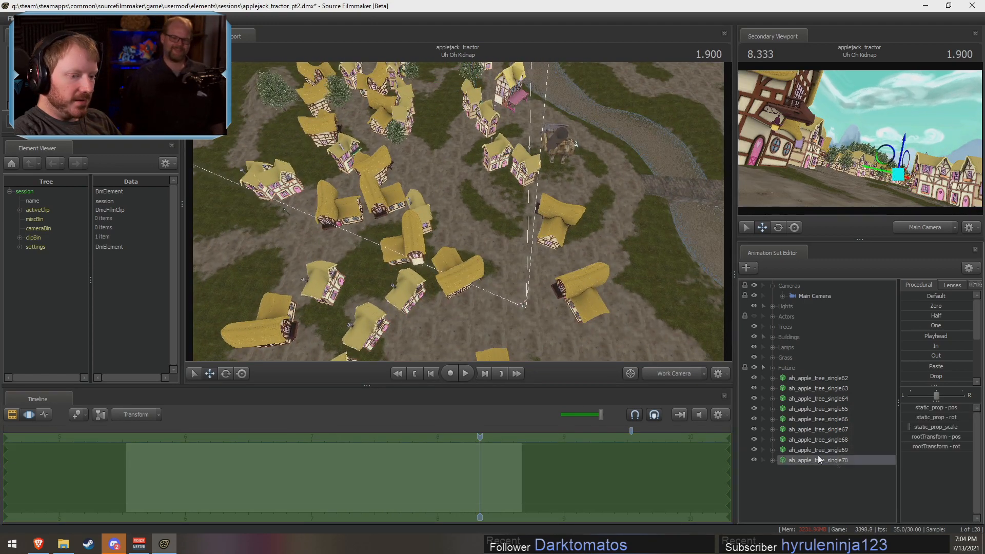
drag(461, 171, 503, 352)
key(w)
drag(465, 190, 545, 222)
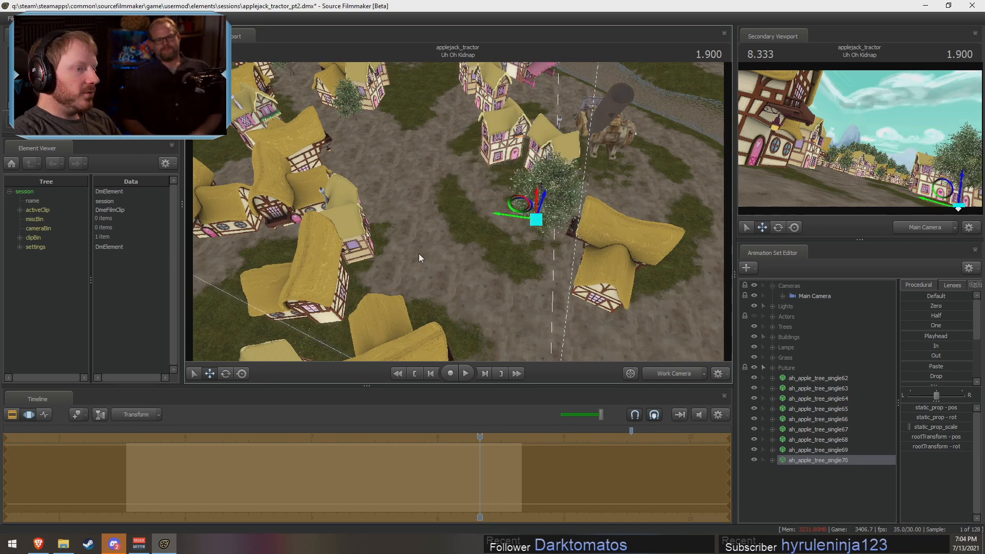
alt+drag(394, 294, 458, 216)
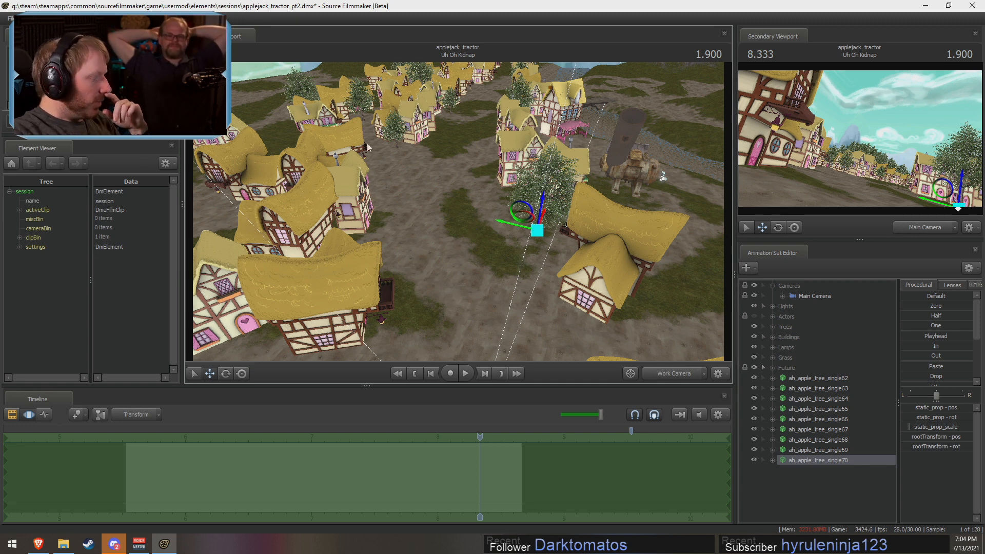
- Switch to File Explorer and open the Cinematic Trailer Sounds folder within The Vault's Music and Megapack Sound and Music folders
click(63, 544)
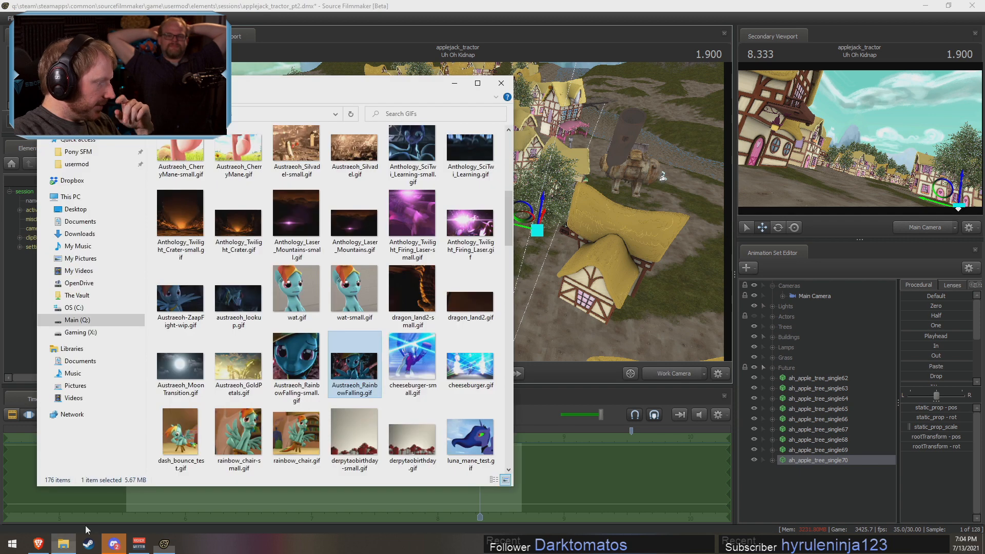
click(88, 154)
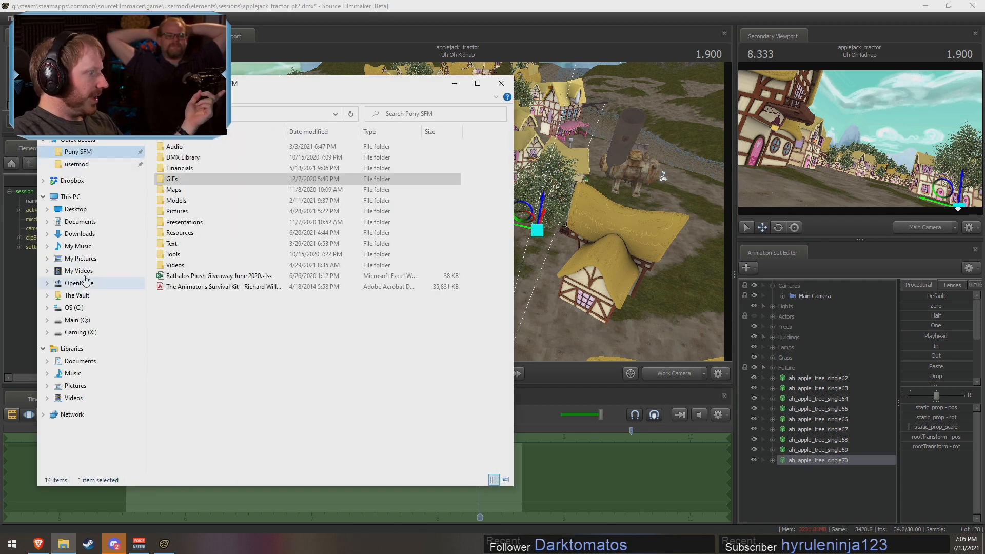
click(82, 301)
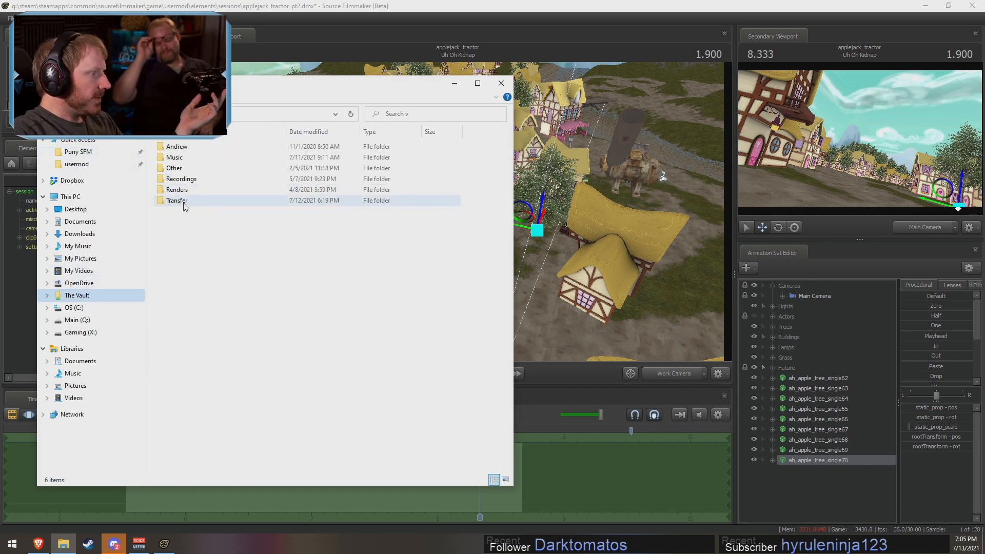
double_click(182, 158)
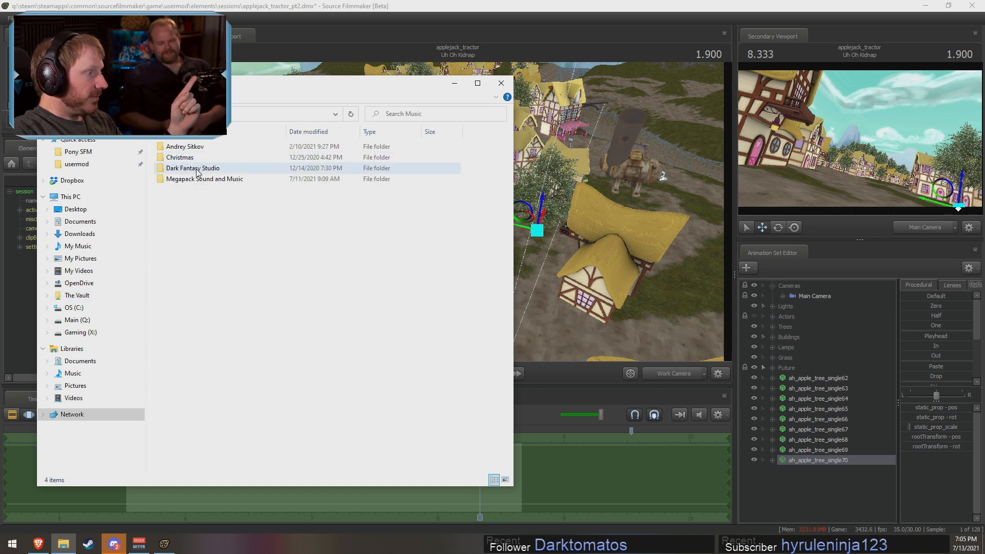
click(193, 179)
double_click(193, 179)
double_click(211, 191)
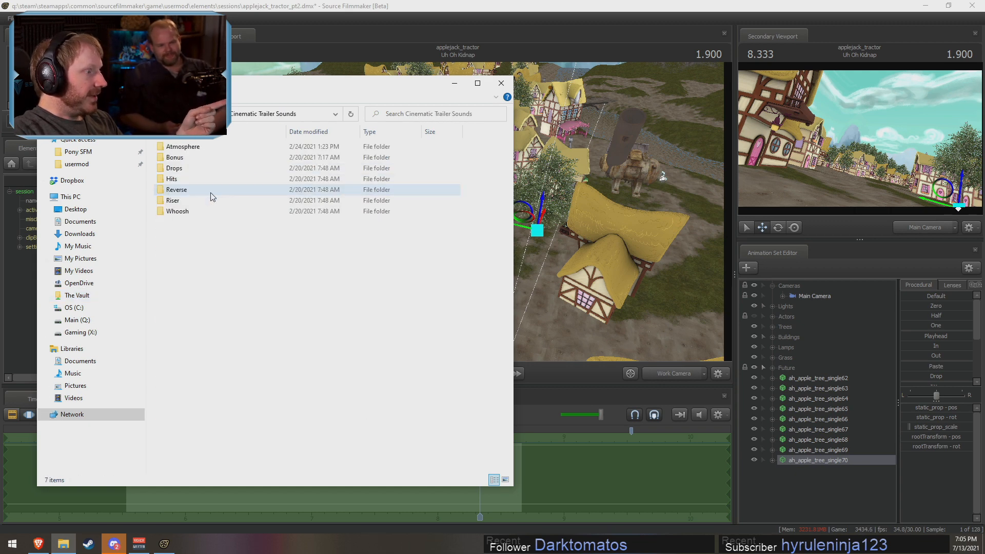
- Browse the Drops and Hits sound folders, and return to the Source Filmmaker session
click(189, 170)
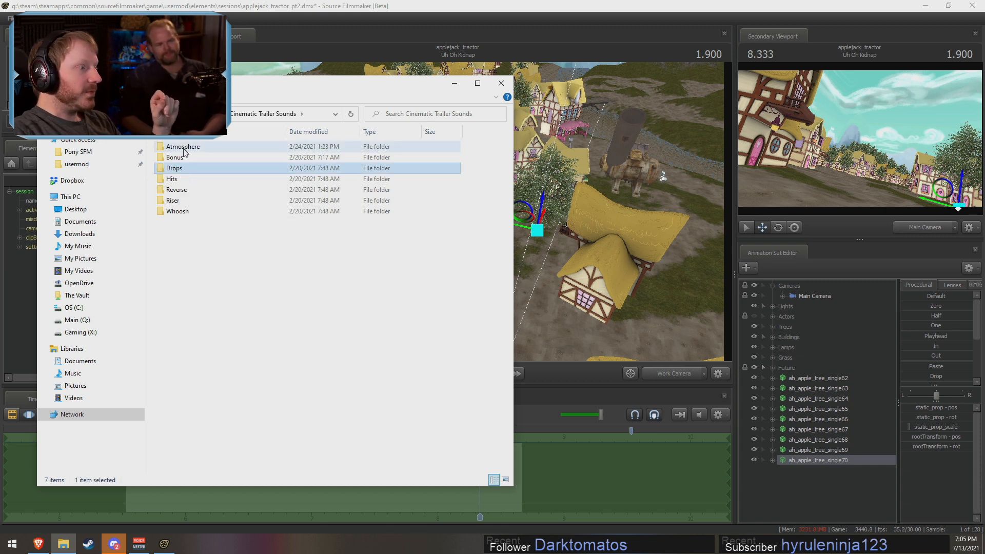
click(184, 149)
click(206, 194)
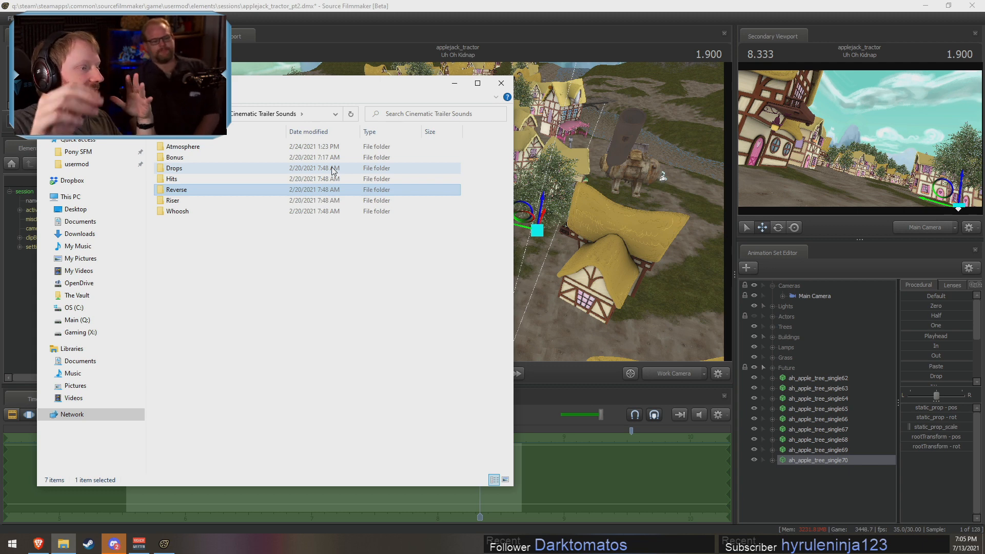
double_click(210, 168)
scroll(220, 231, down, 2)
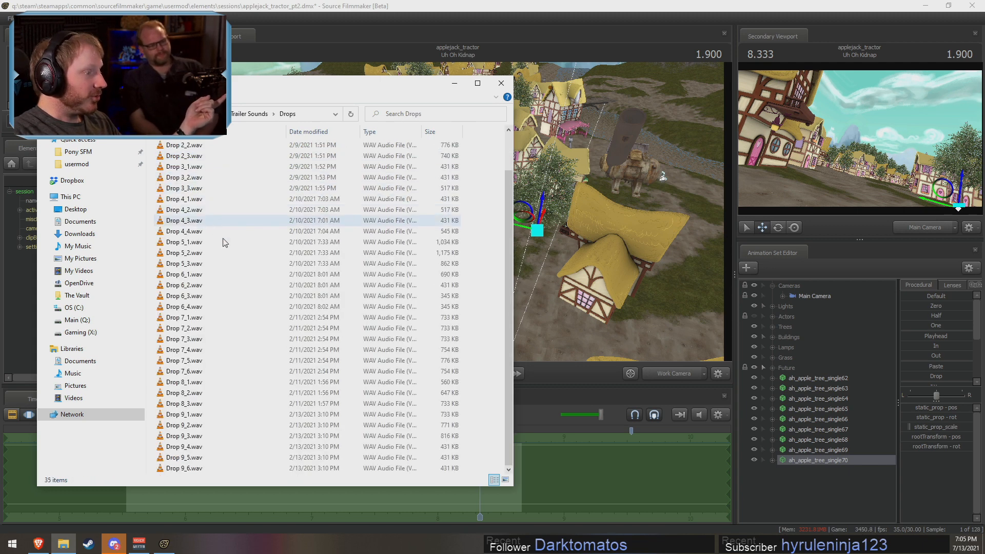
click(251, 113)
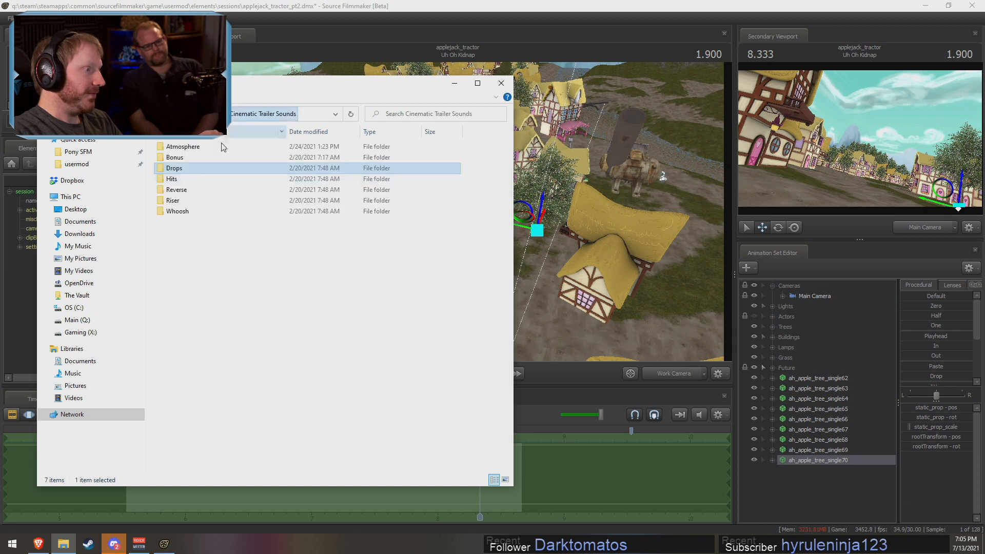
double_click(194, 177)
scroll(219, 264, down, 10)
scroll(219, 264, down, 3)
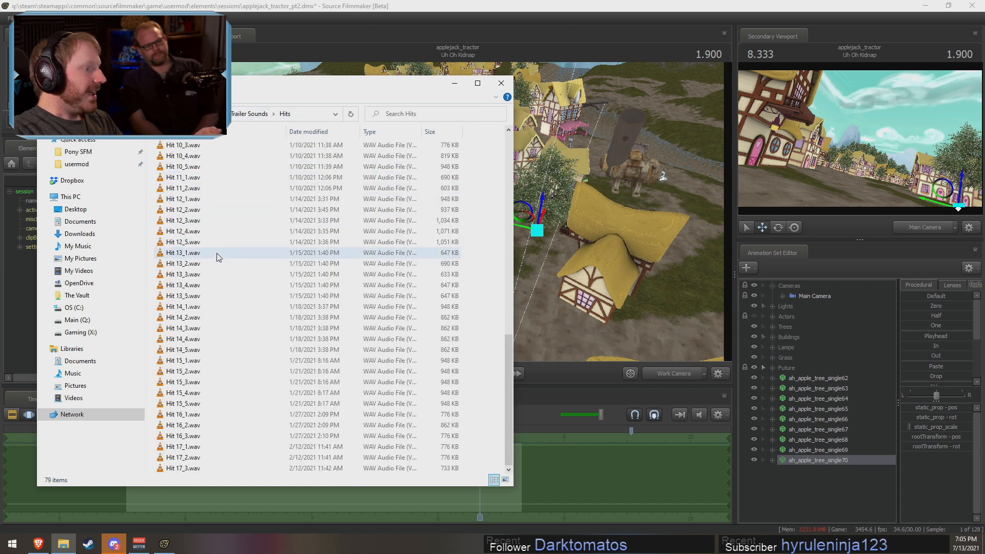
key(alt+Up)
click(183, 170)
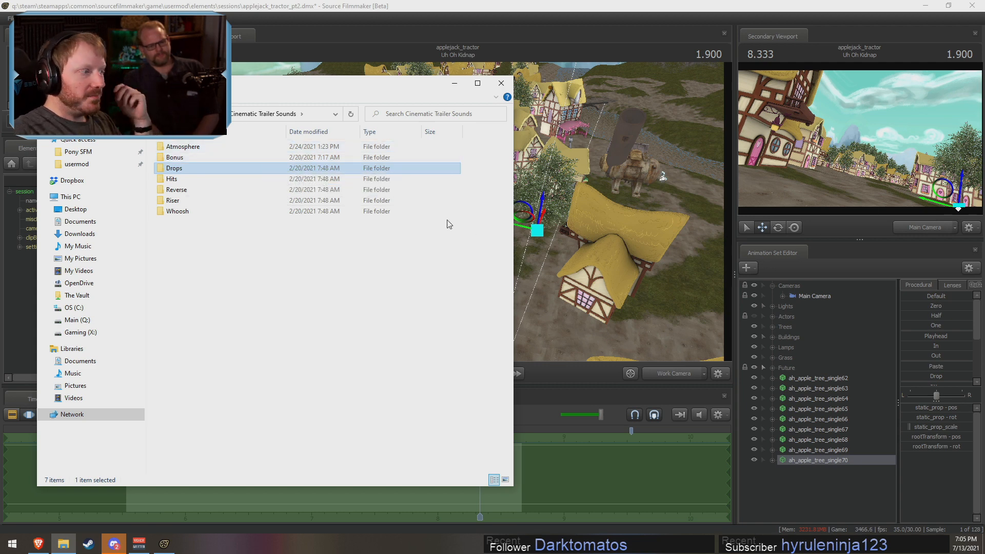
click(404, 5)
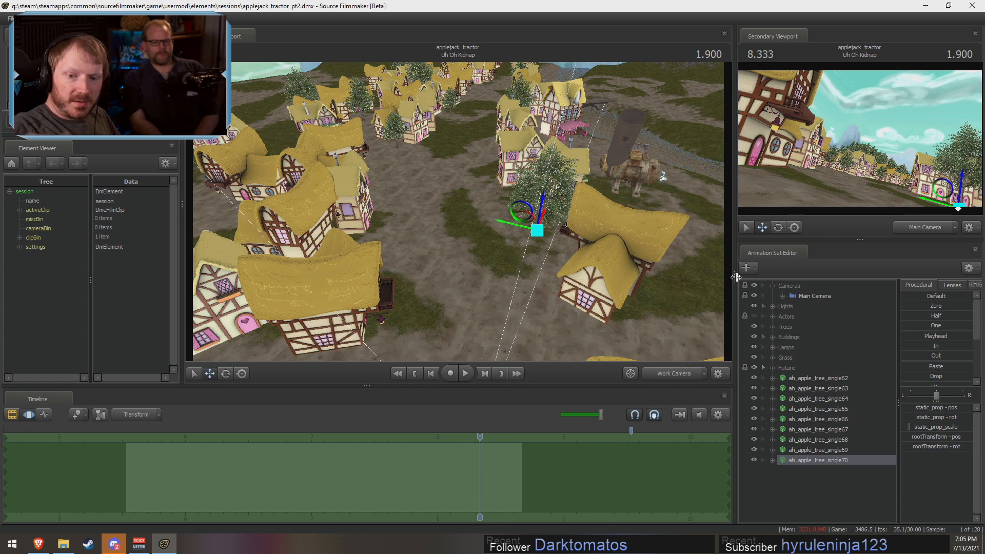
- Inspect the street and the newest apple tree from the shot camera's position, and move the playhead to 8.600
click(678, 375)
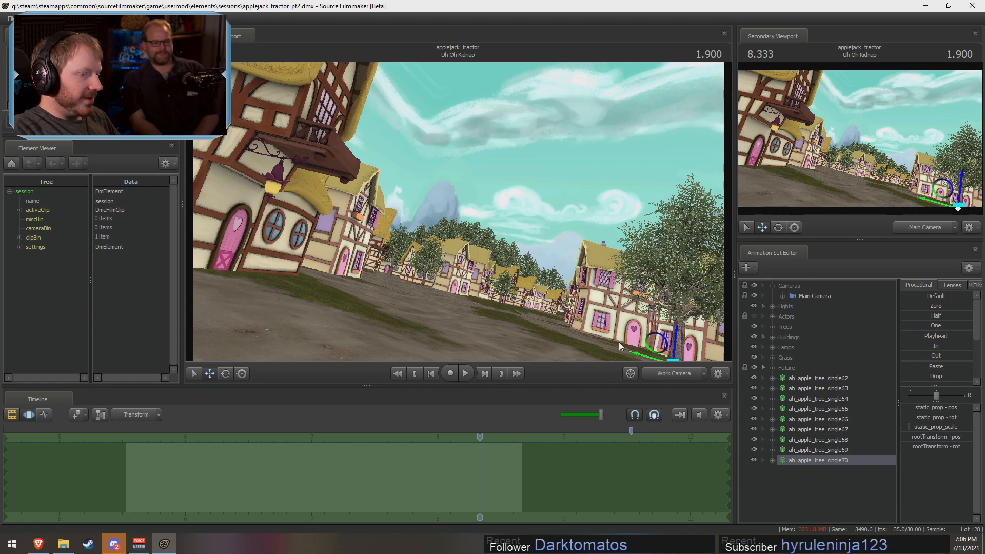
drag(619, 343, 456, 212)
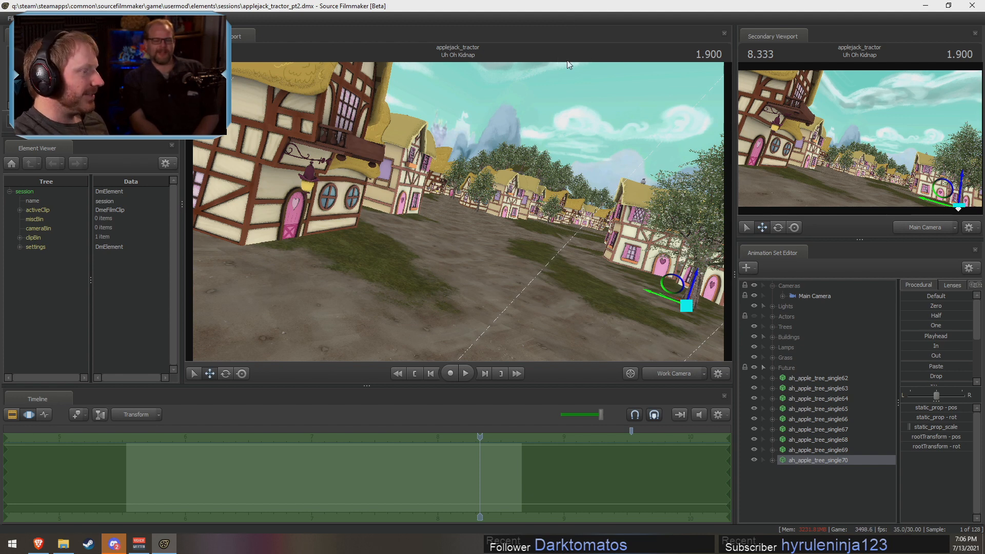
drag(445, 278, 460, 216)
key(r)
drag(480, 438, 515, 451)
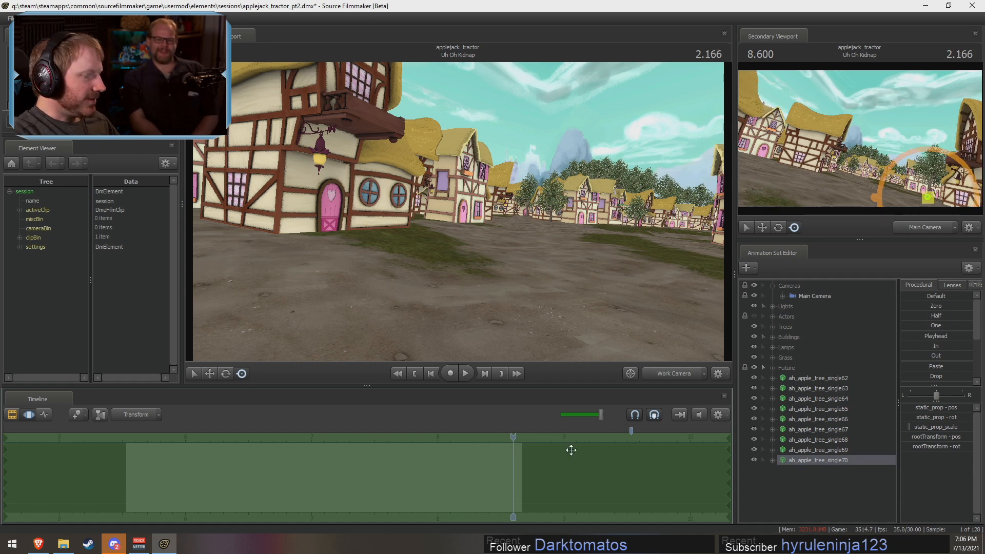
- Play back the Uh Oh Kidnap shot through the Main Camera to review the tree placement
click(675, 373)
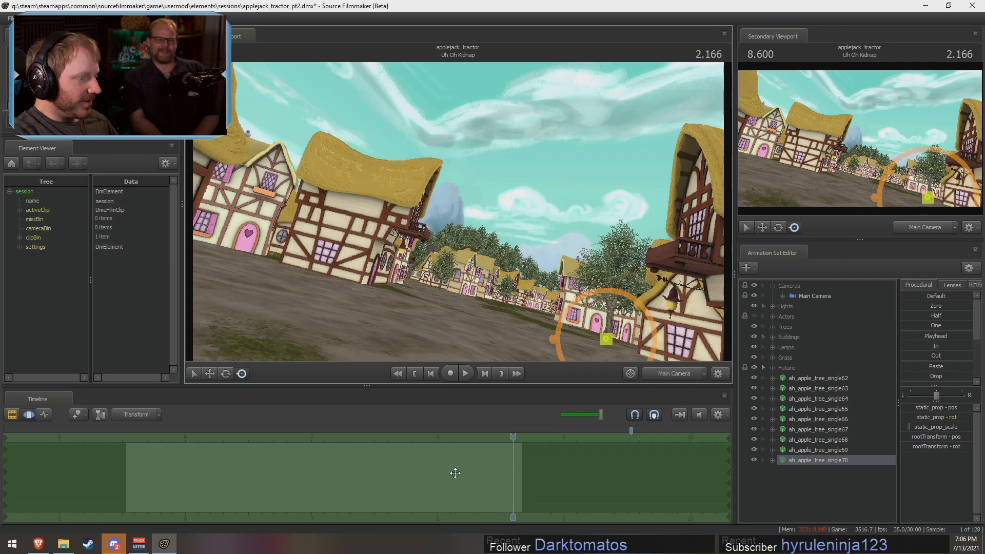
key(F2)
drag(159, 437, 136, 437)
key(space)
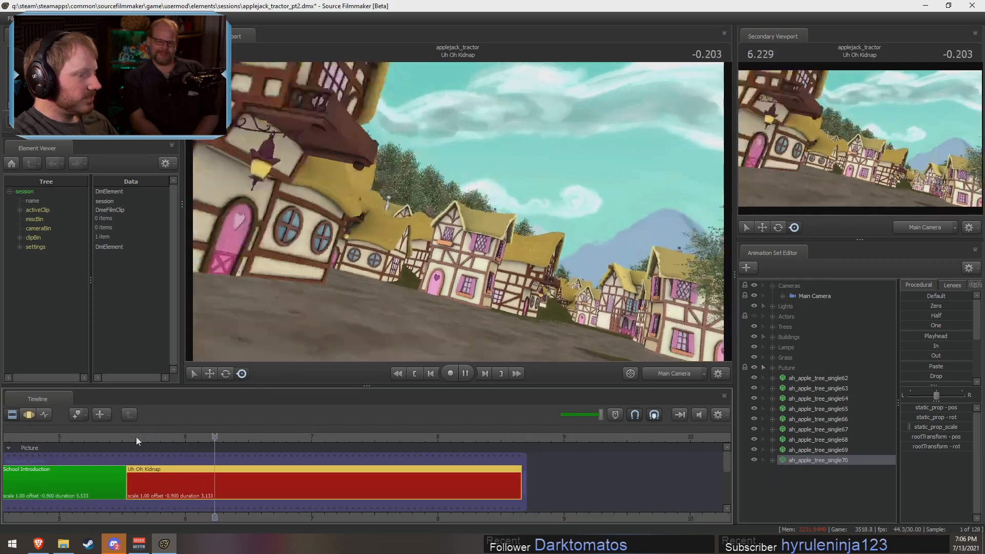
key(space)
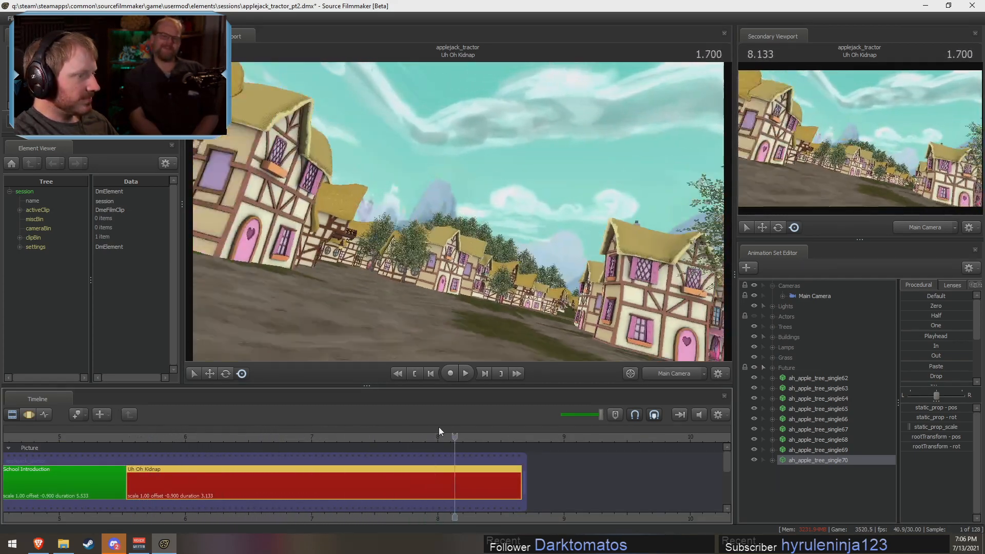
- Move ah_apple_tree_single62 through ah_apple_tree_single70 from the Future group into the Trees group
click(808, 380)
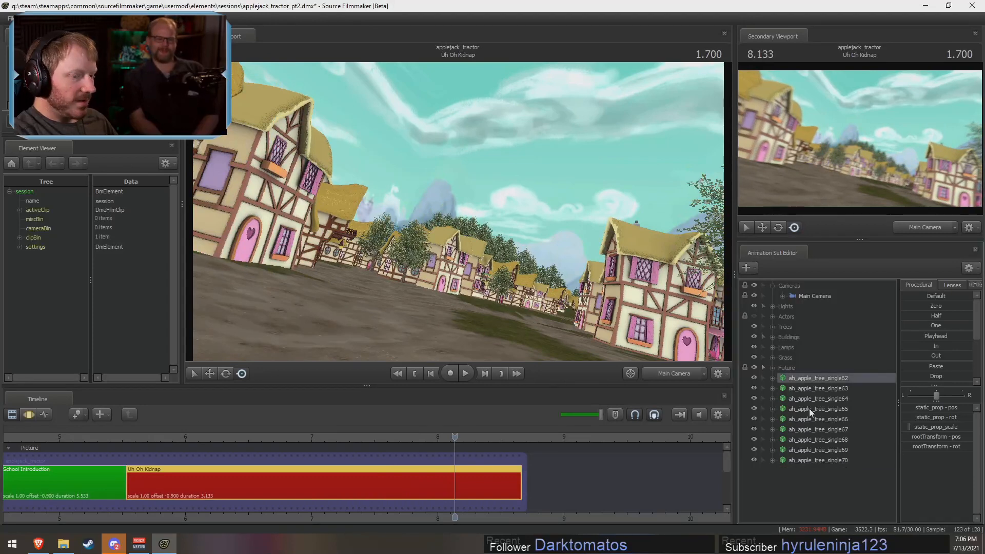
shift+click(810, 461)
drag(811, 417, 789, 333)
- Expand the Actors group, select the Main Camera, and make the actors visible
click(772, 317)
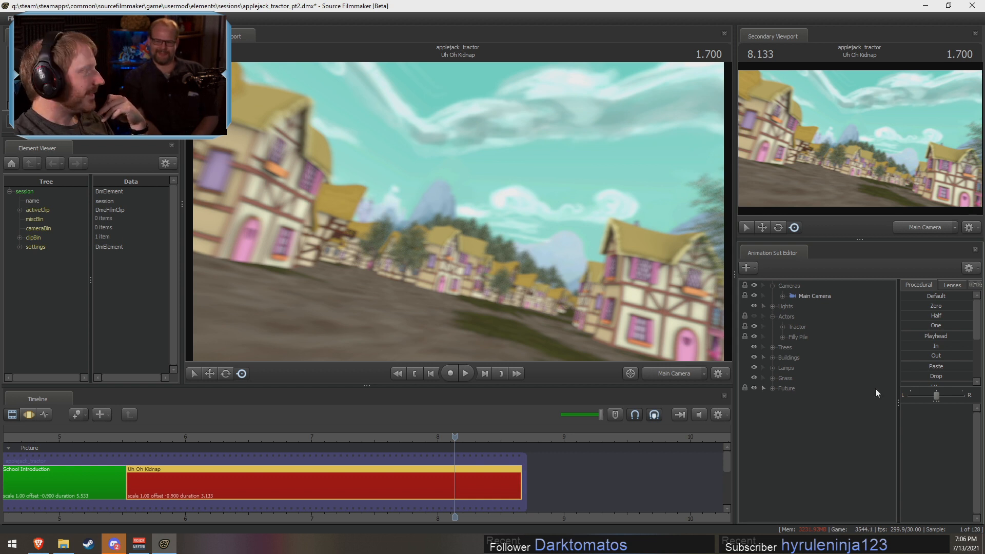
click(826, 297)
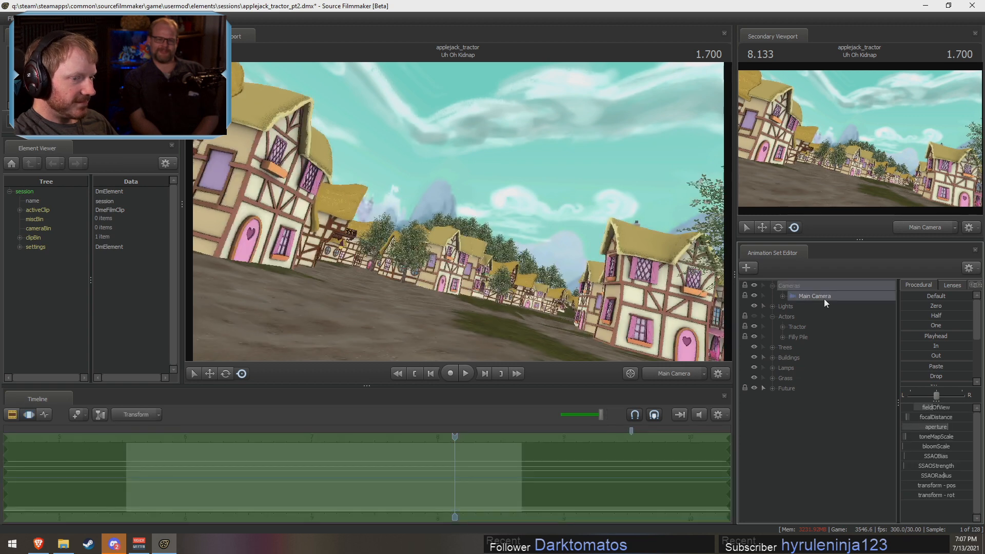
click(753, 316)
- Return to the clip view and move the playhead to 5.533, the start of the Uh Oh Kidnap shot
key(F2)
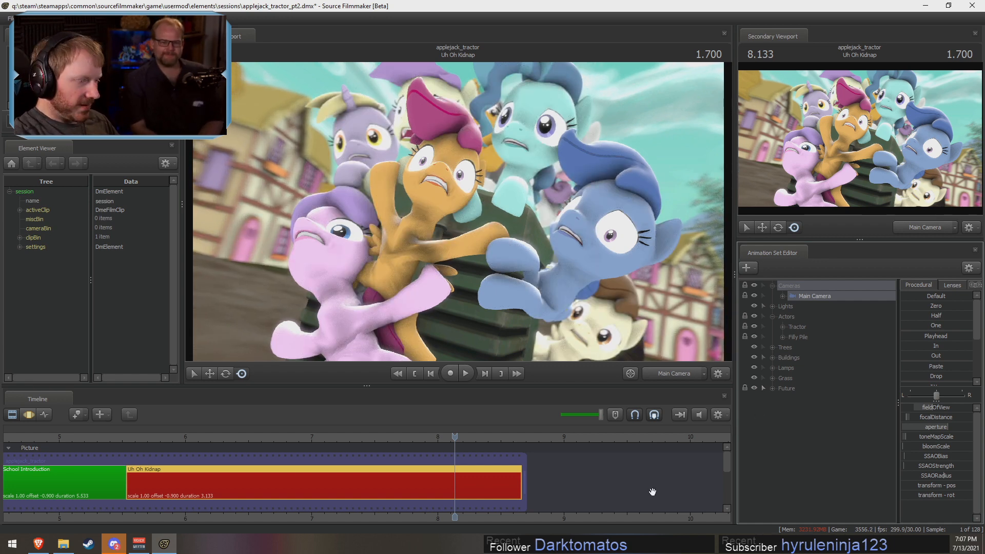
key(F3)
key(F2)
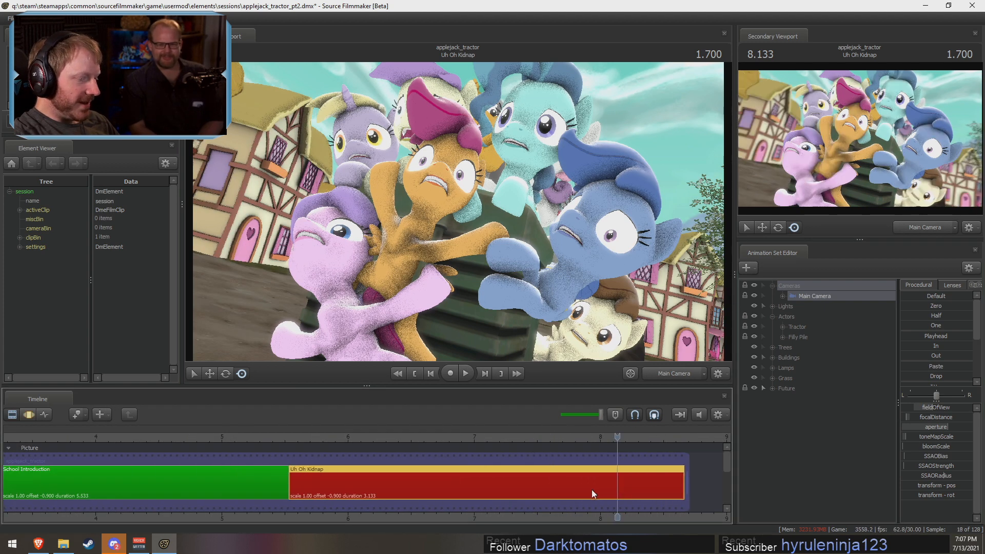
scroll(391, 492, up, 5)
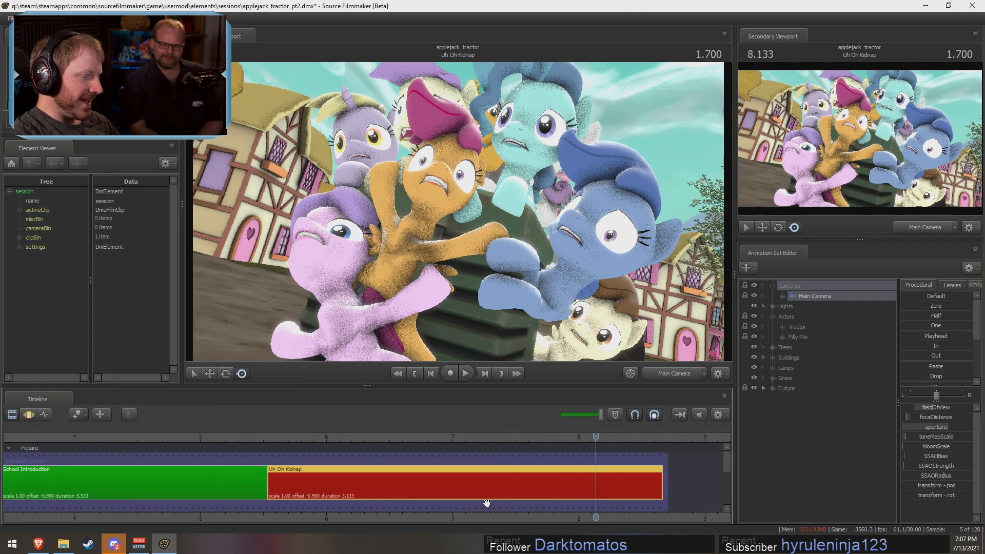
scroll(393, 475, down, 5)
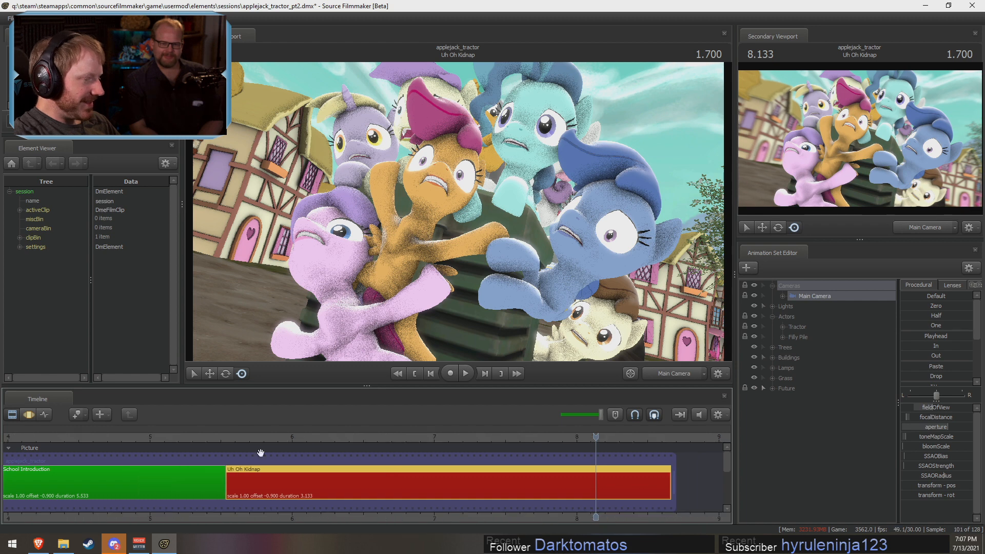
click(235, 439)
click(226, 439)
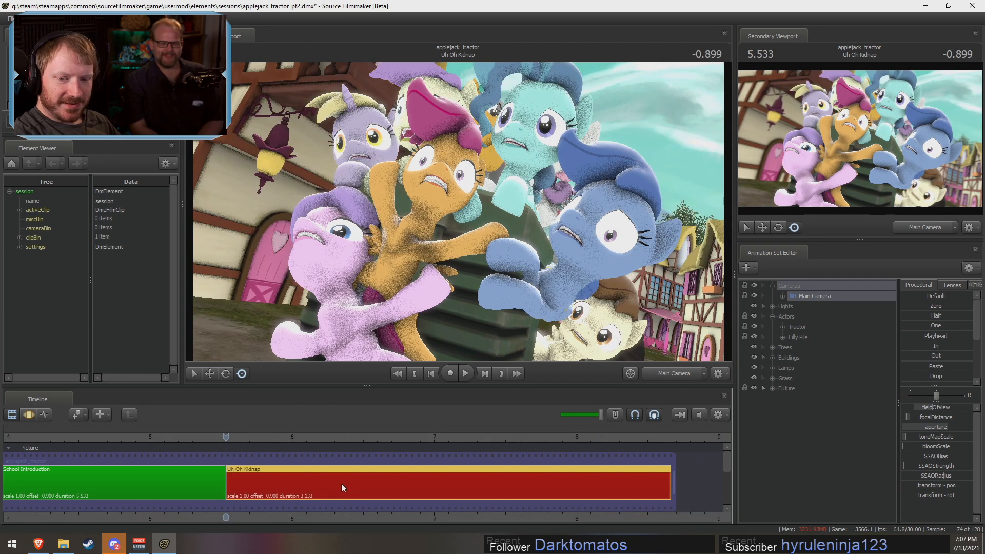
scroll(262, 508, down, 4)
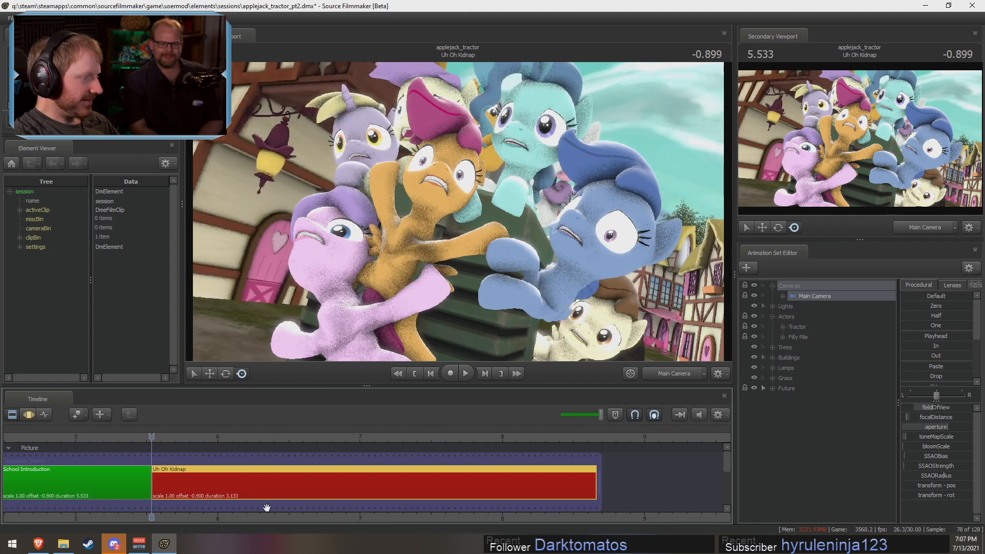
scroll(181, 486, up, 1)
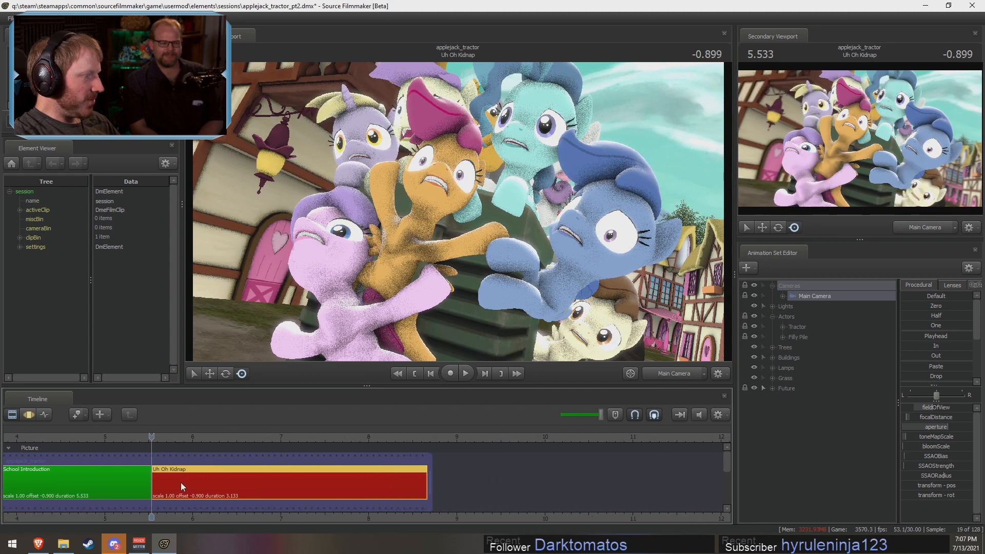
- Switch the timeline to the motion editor and play back the Uh Oh Kidnap shot through the Main Camera
key(F3)
key(space)
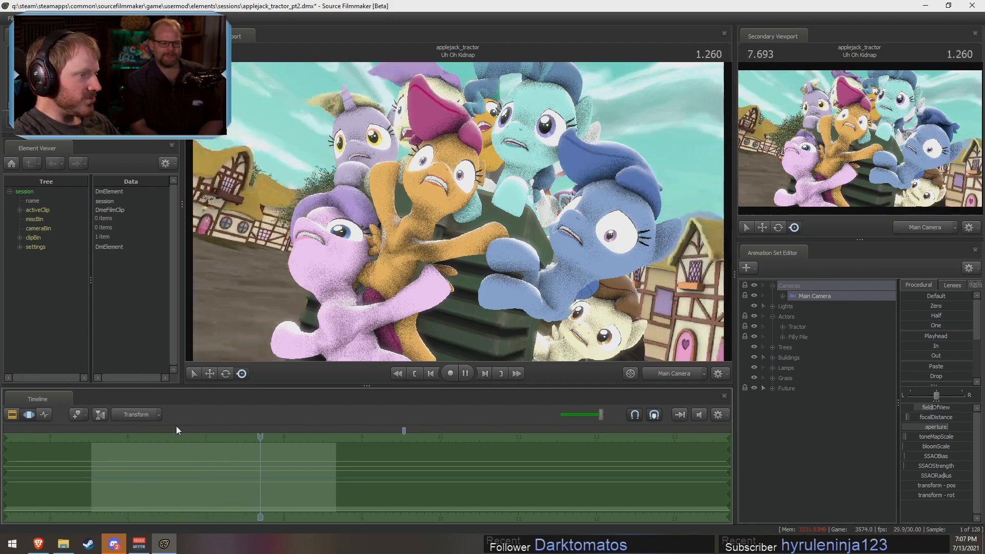
key(space)
drag(325, 438, 237, 438)
key(space)
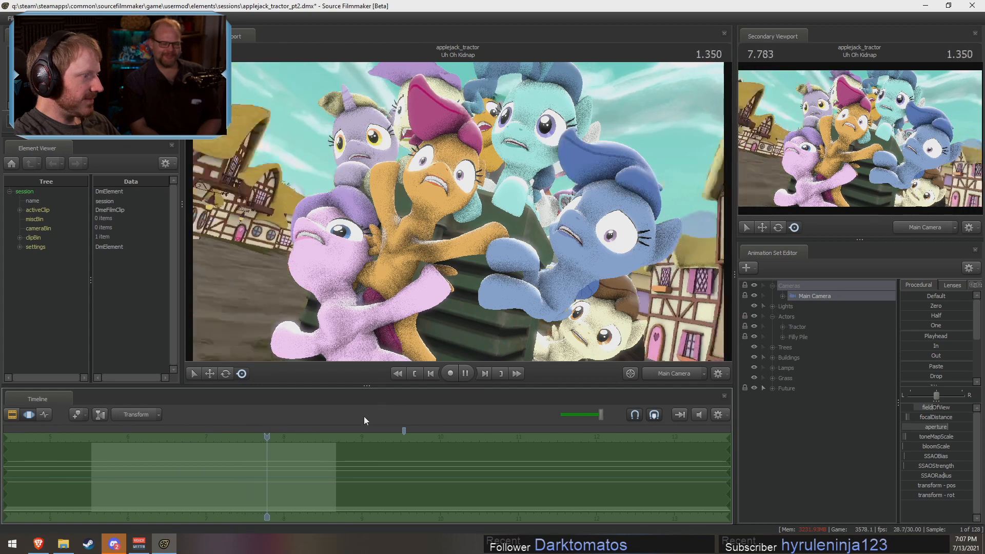
key(space)
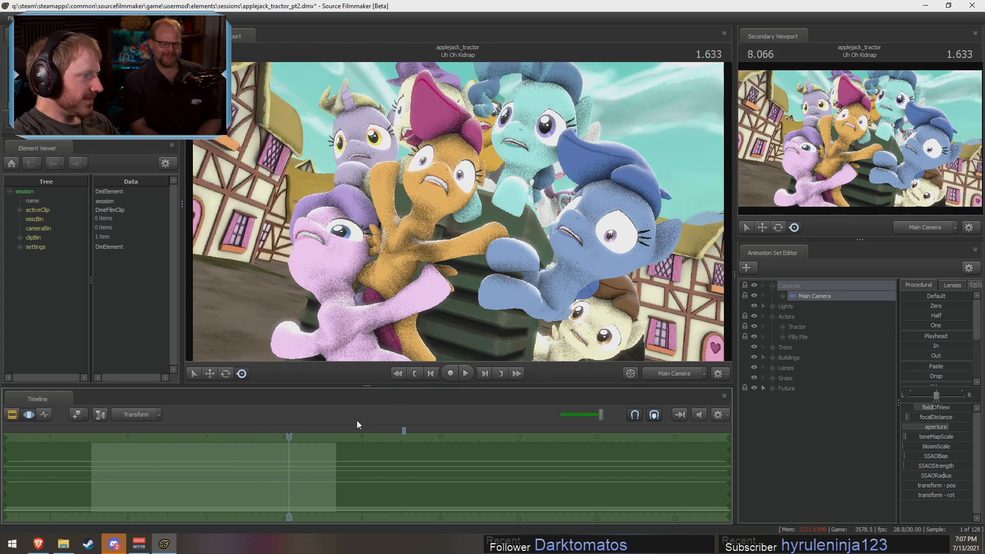
- Switch to the Work Camera, fly out above the village, and replay the Uh Oh Kidnap shot from there in the clip view
click(677, 375)
drag(481, 236, 400, 228)
key(s)
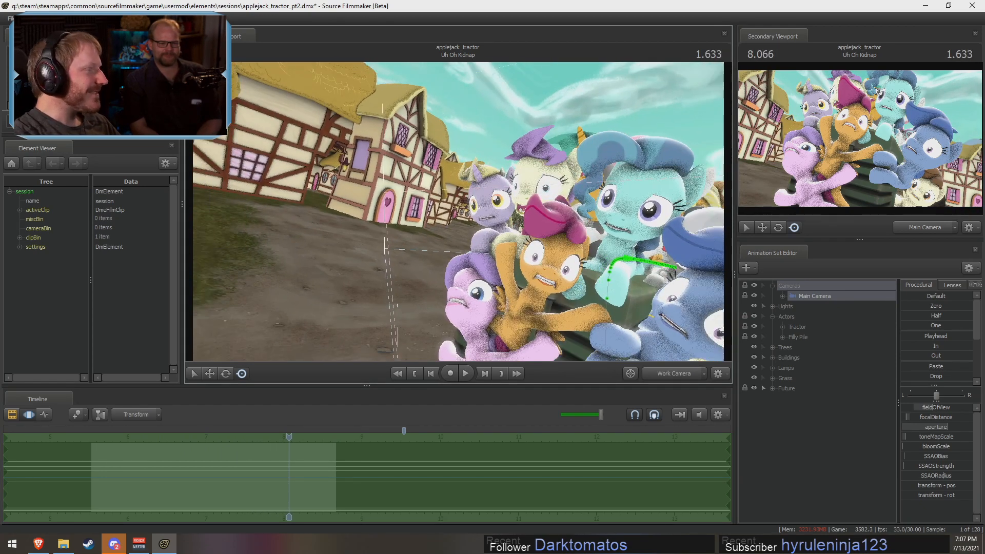
mouse_move(458, 212)
mouse_down()
mouse_move(496, 221)
mouse_move(445, 219)
mouse_move(458, 205)
mouse_up()
key(w)
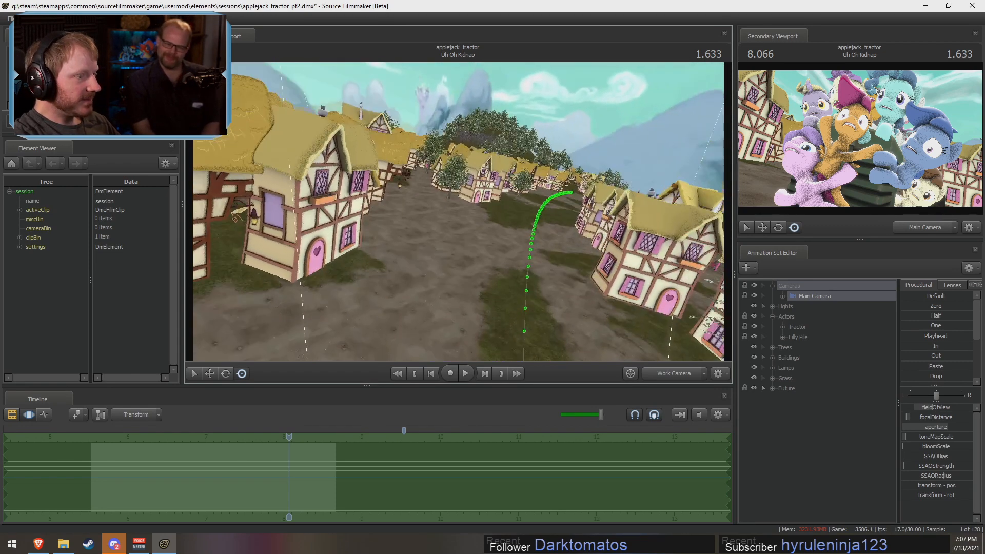
key(space)
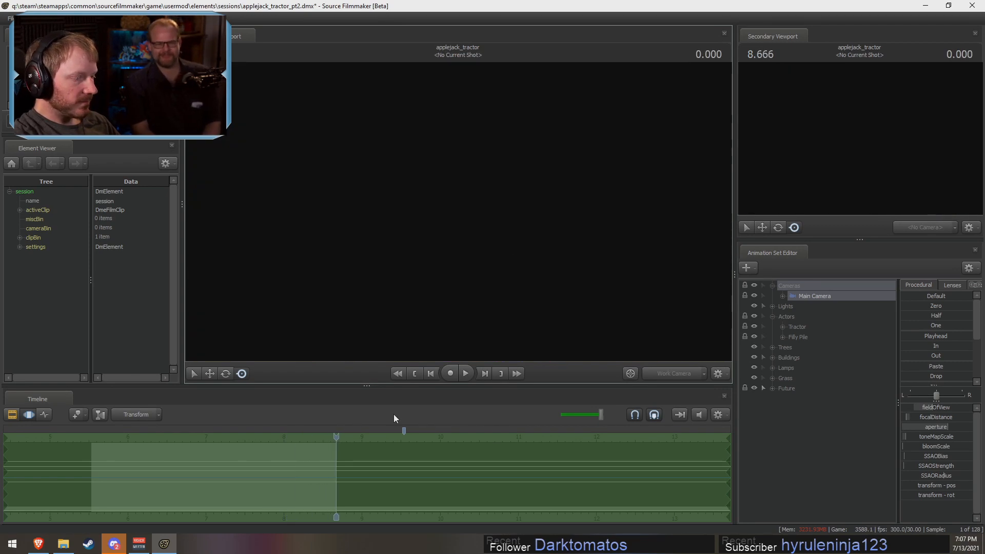
key(F2)
drag(336, 436, 109, 436)
key(space)
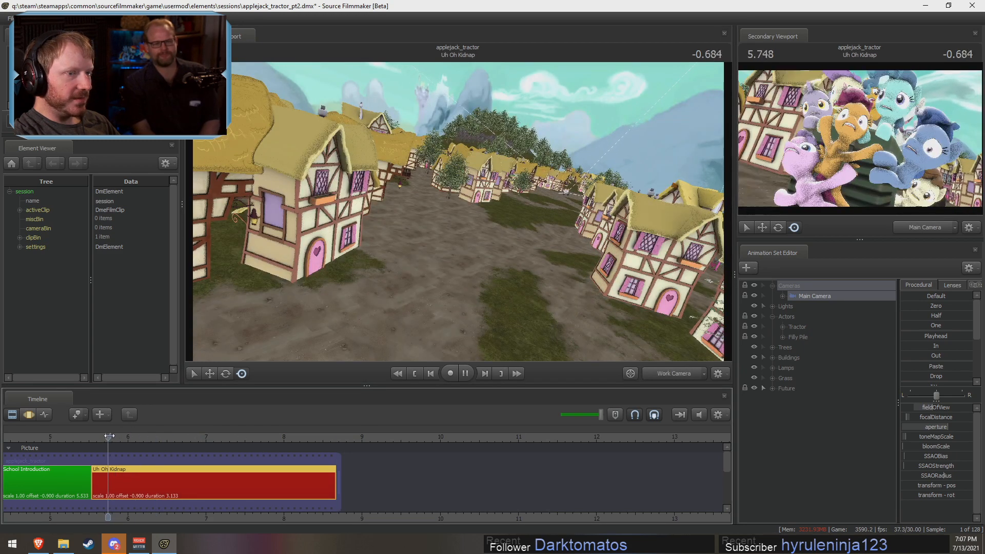
key(space)
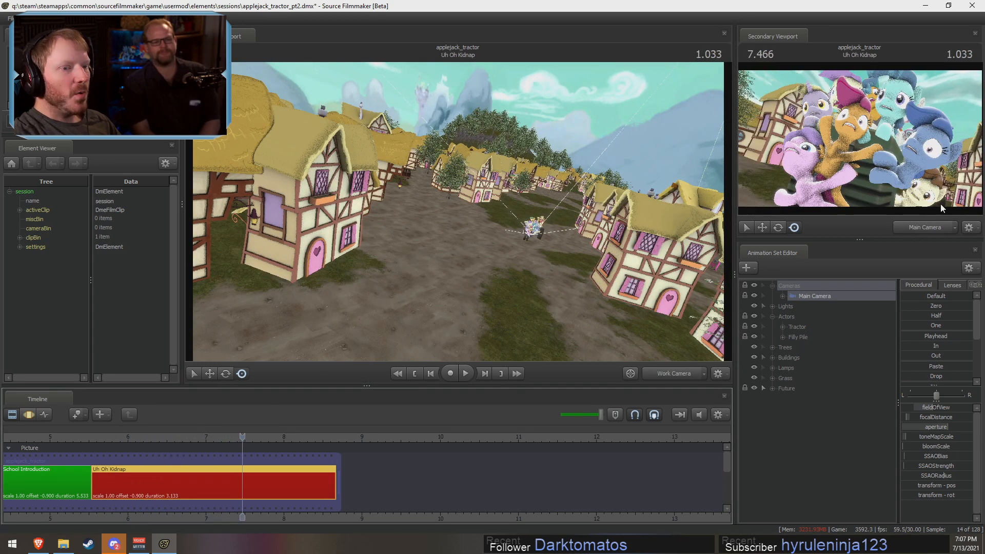
- Delete the hidden Tractor2 and Tractor3 animation sets from the Tractor group
click(784, 327)
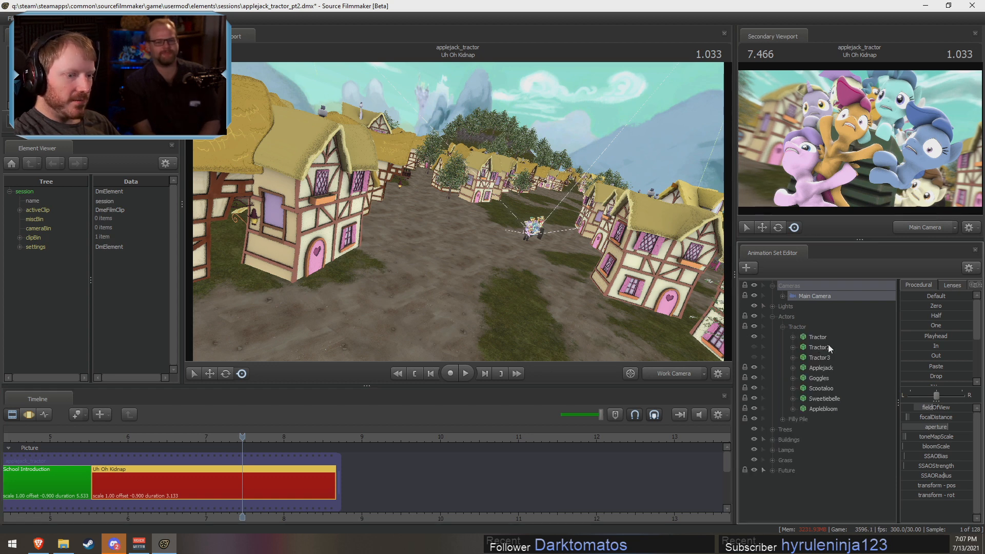
click(783, 327)
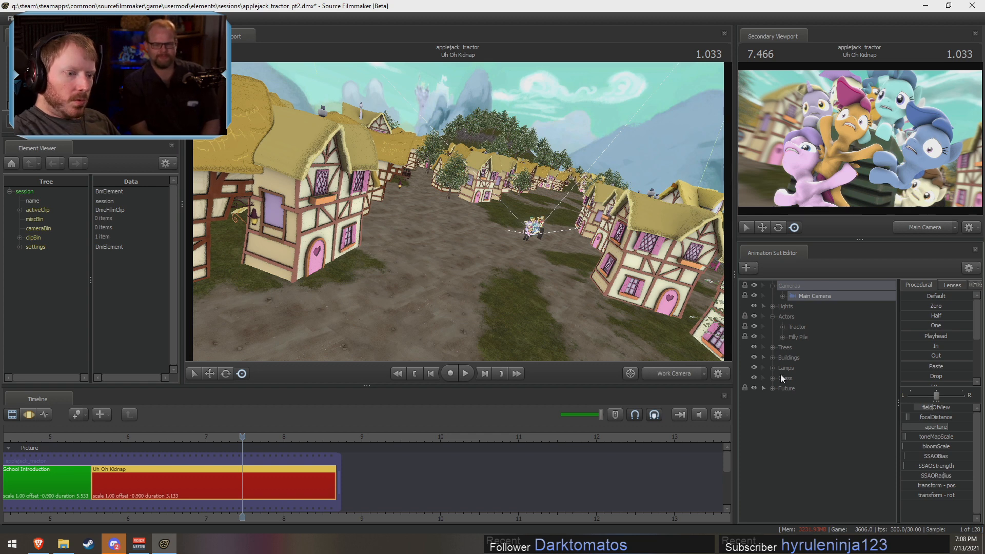
click(783, 336)
click(782, 327)
click(817, 347)
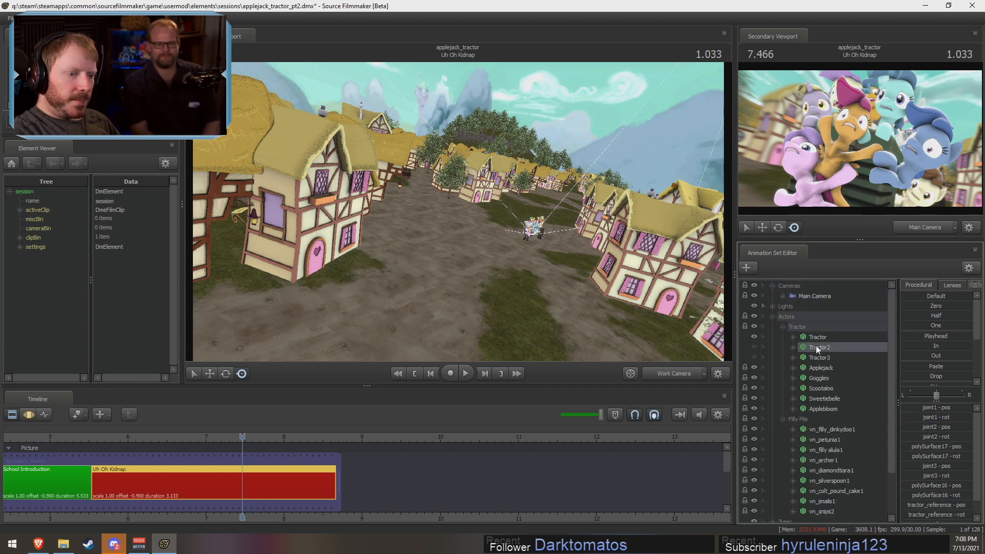
click(818, 339)
click(793, 337)
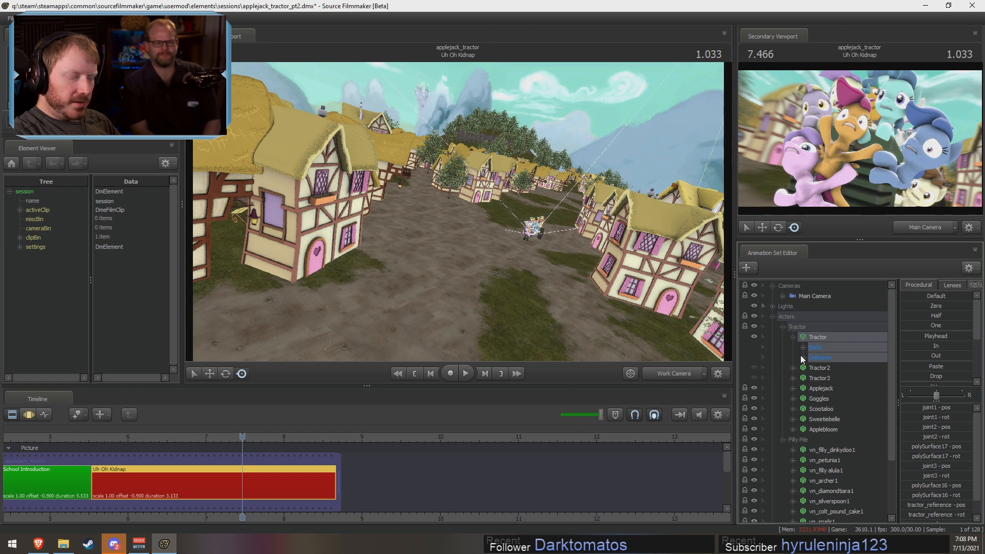
click(816, 368)
ctrl+click(815, 379)
right_click(815, 378)
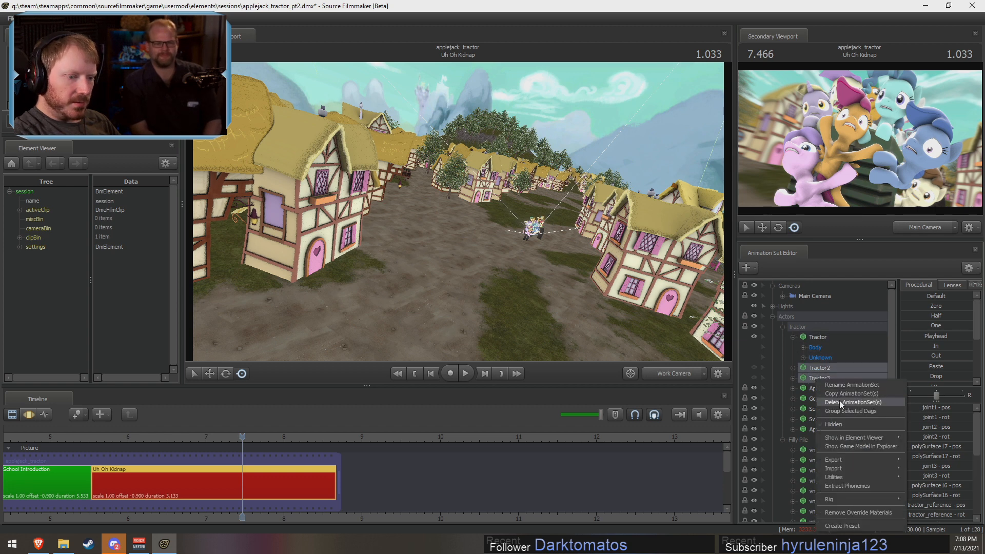
click(840, 400)
- Frame the tractor with the Work Camera, expand its Body and Unknown controls, and select rootTransform for rotation in the motion editor
click(816, 358)
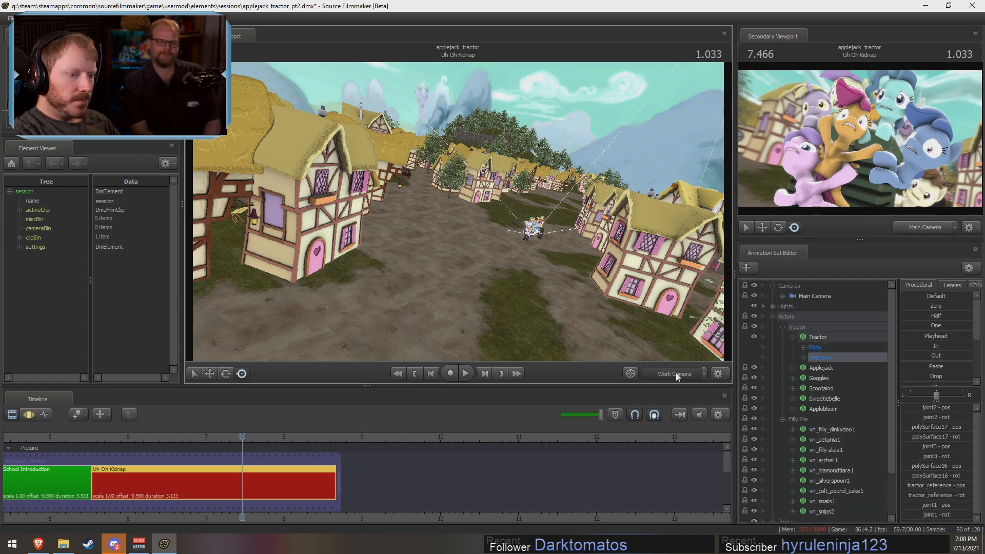
click(676, 373)
click(675, 374)
drag(590, 288, 569, 279)
click(803, 348)
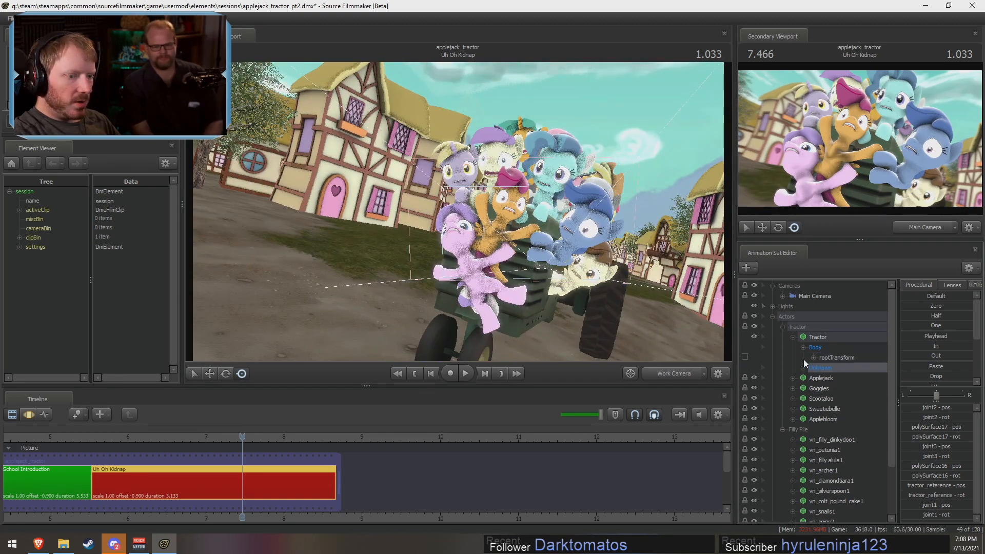
click(804, 368)
click(838, 358)
key(e)
key(F3)
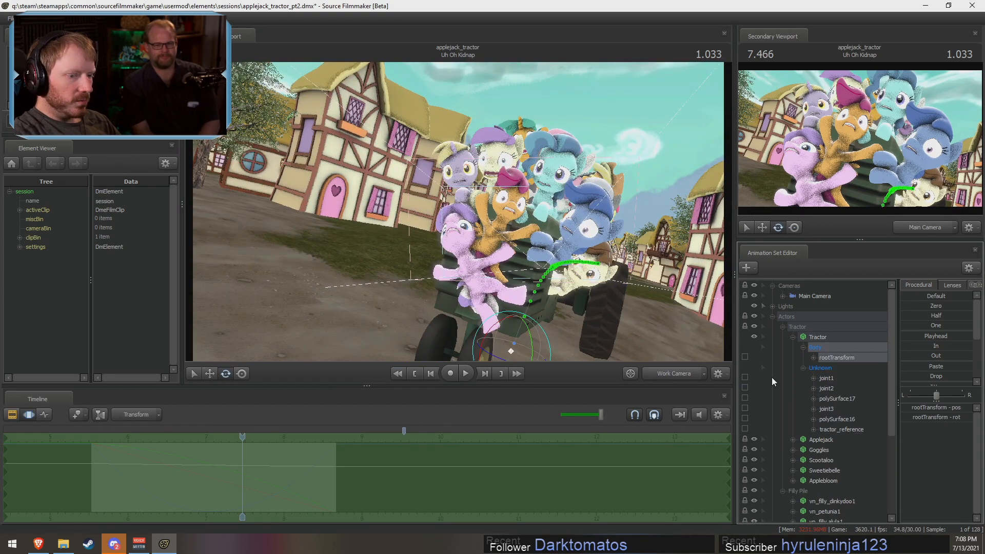
- Try rotating the tractor's joint1, and reselect its rootTransform
click(826, 378)
drag(515, 336, 636, 306)
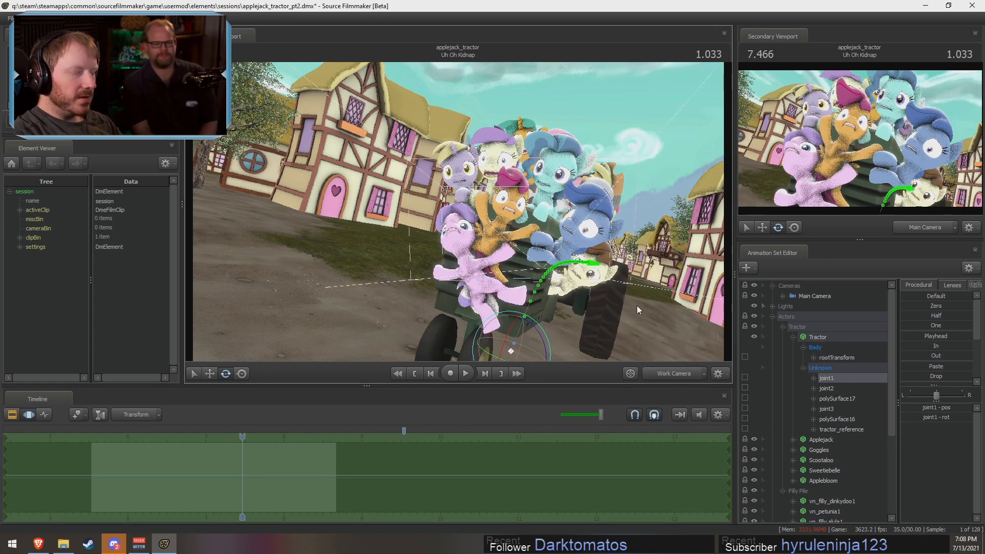
click(832, 358)
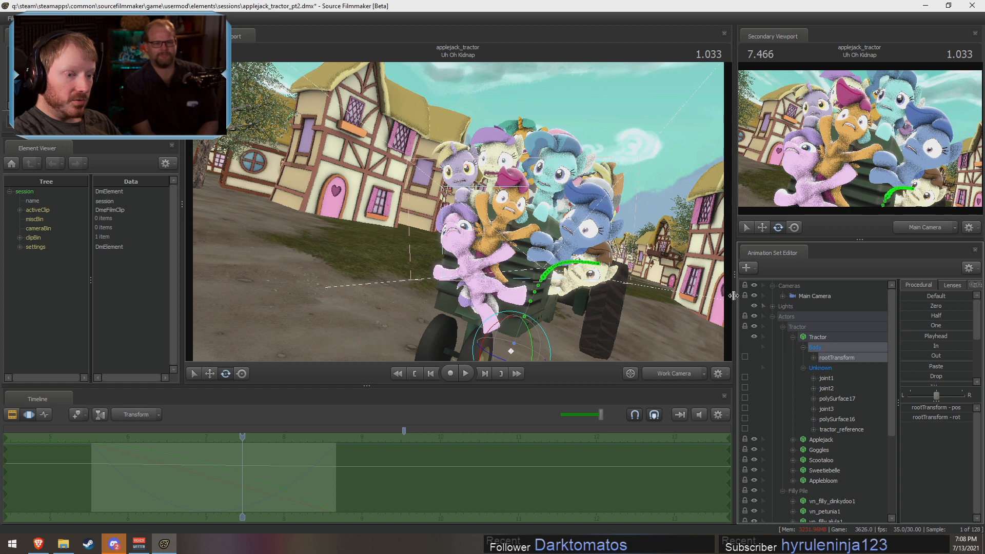
- Examine the lock on Applejack's rootTransform, and select the tractor's joint1
scroll(798, 404, down, 1)
click(793, 410)
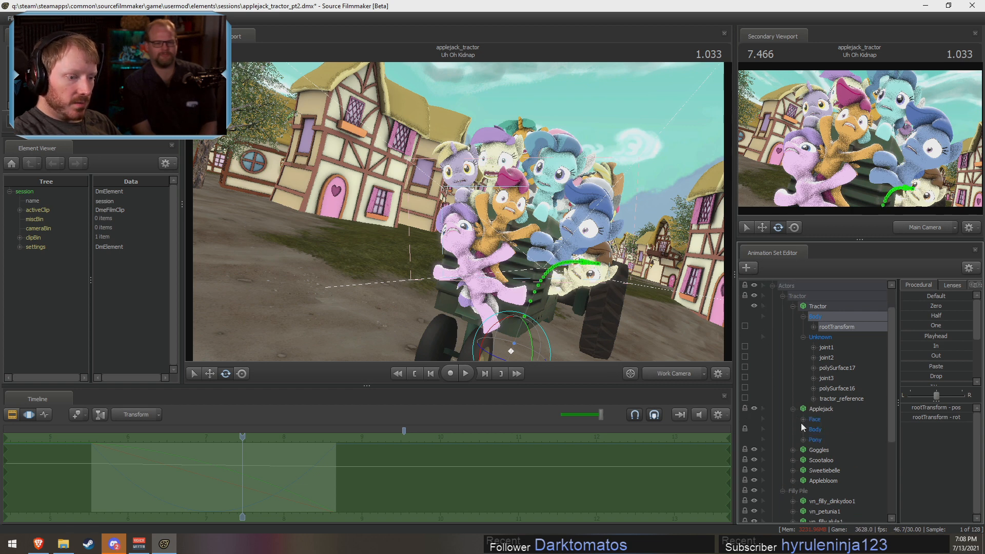
click(803, 429)
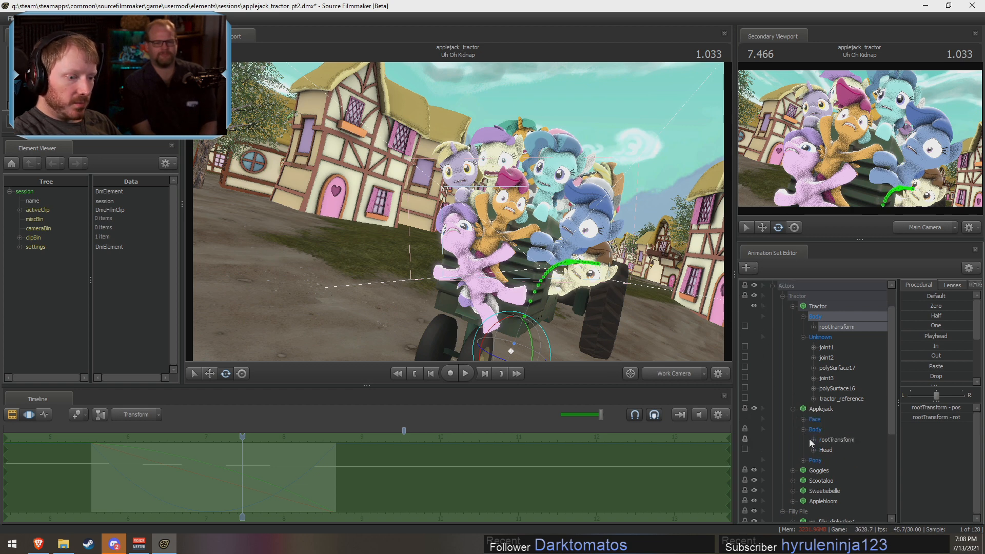
click(827, 348)
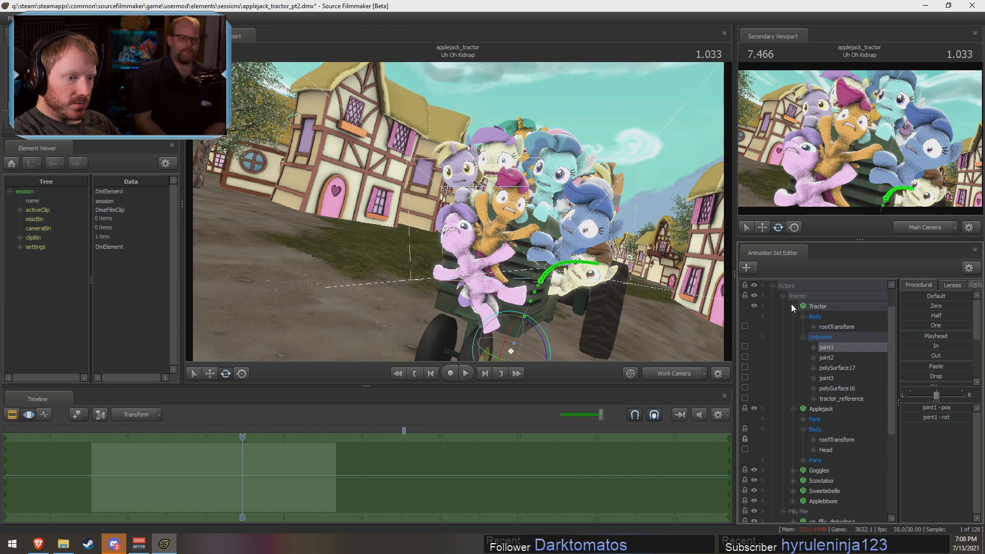
click(793, 409)
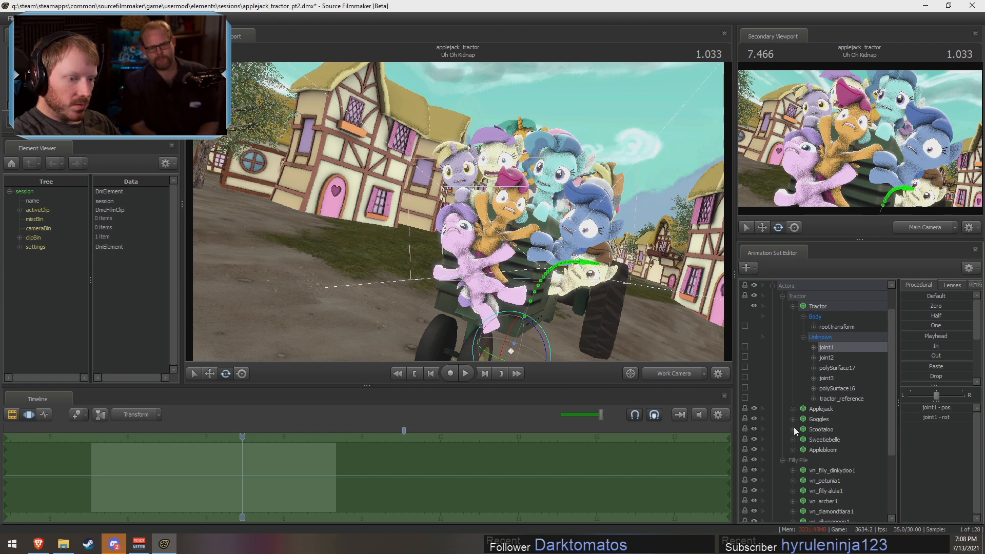
- Inspect the rootTransform locks in the Body controls of Scootaloo, Sweetiebelle, and Applebloom
click(793, 430)
click(805, 450)
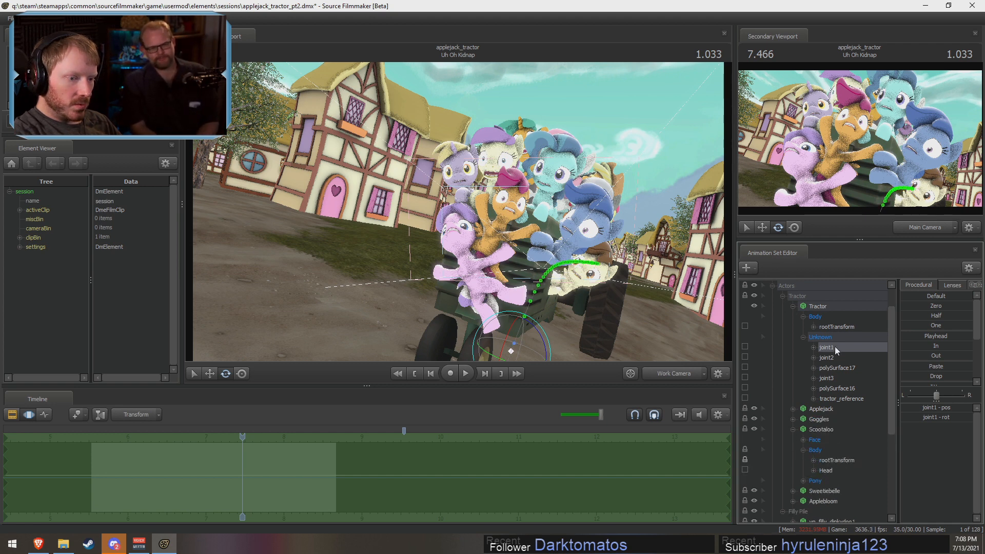
click(803, 337)
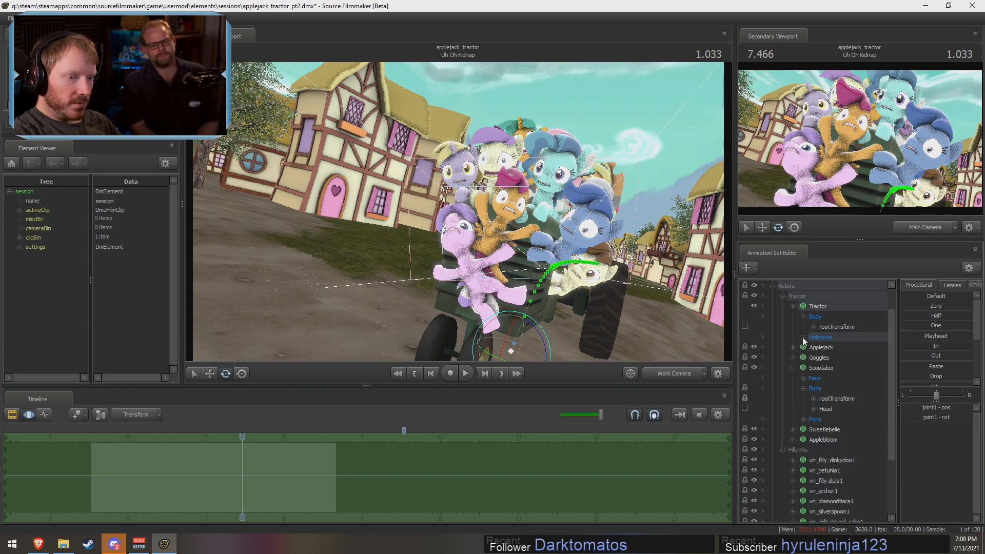
click(803, 337)
scroll(813, 377, down, 1)
click(793, 399)
click(793, 409)
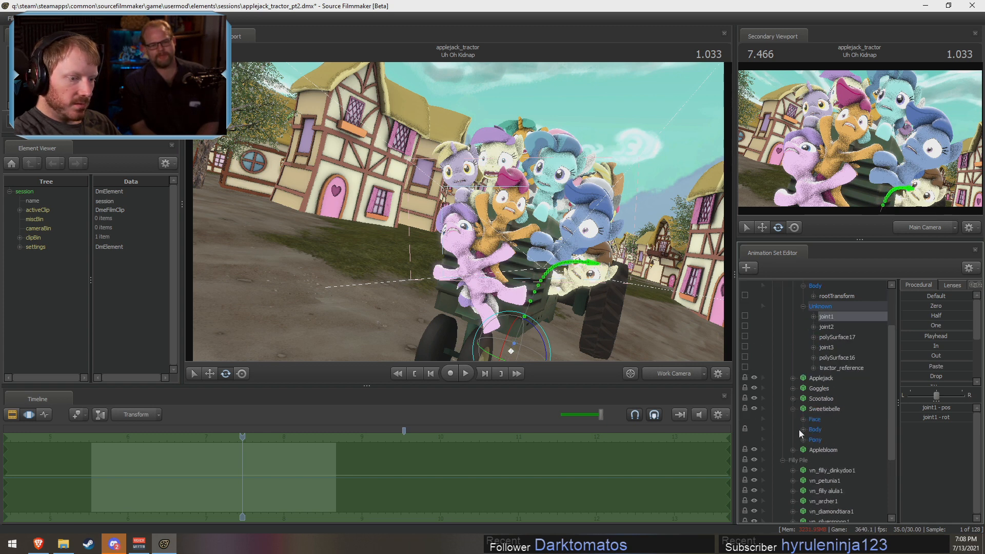
click(802, 429)
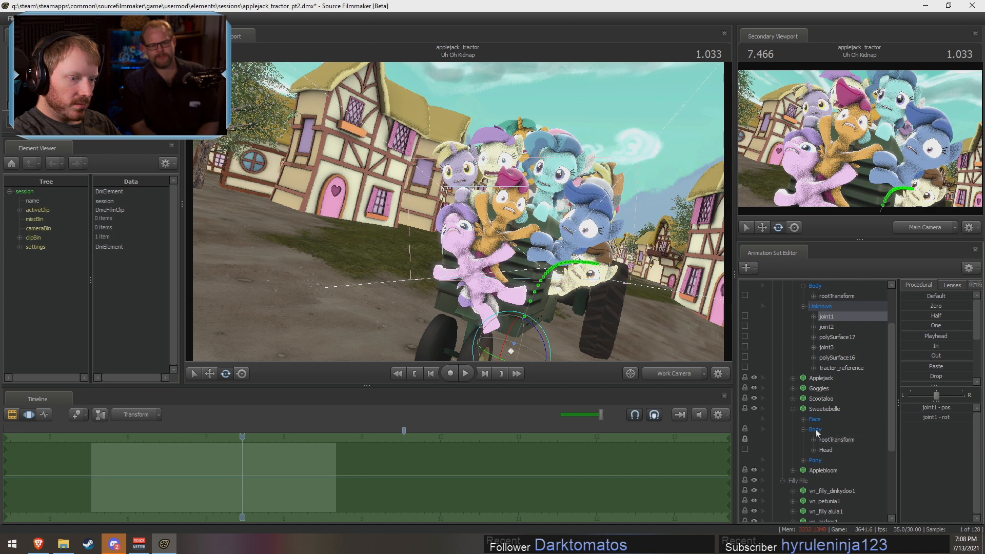
click(793, 409)
click(793, 419)
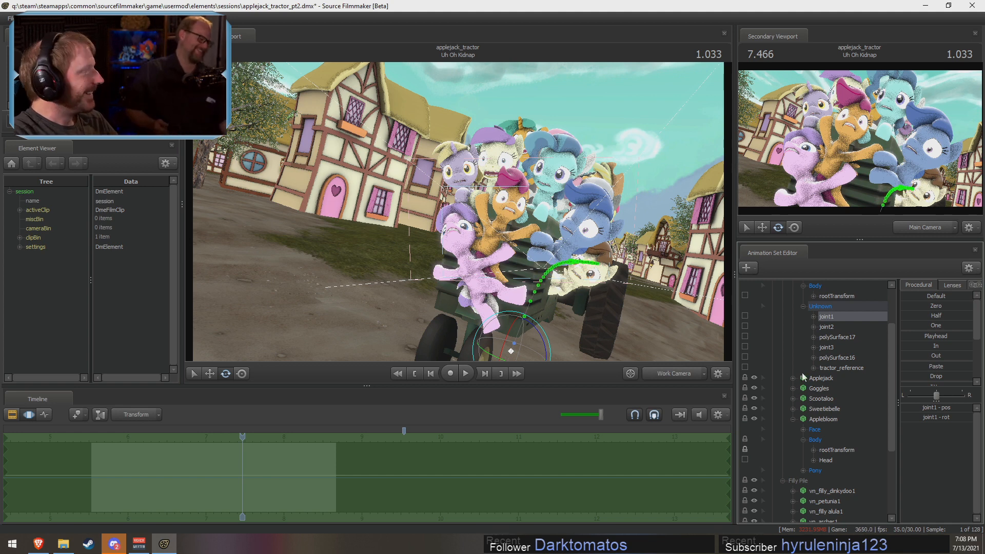
- Move the playhead to 7.166 in the clip view and return to the motion editor
key(F3)
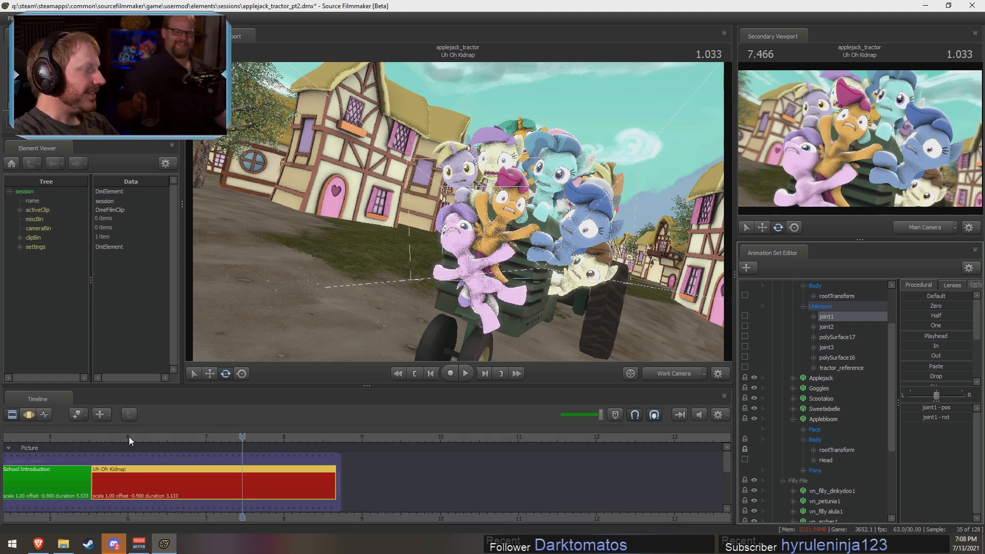
drag(129, 439, 222, 447)
key(F4)
- Select the Applejack, Scootaloo, Sweetiebelle, and Applebloom animation sets together
click(821, 378)
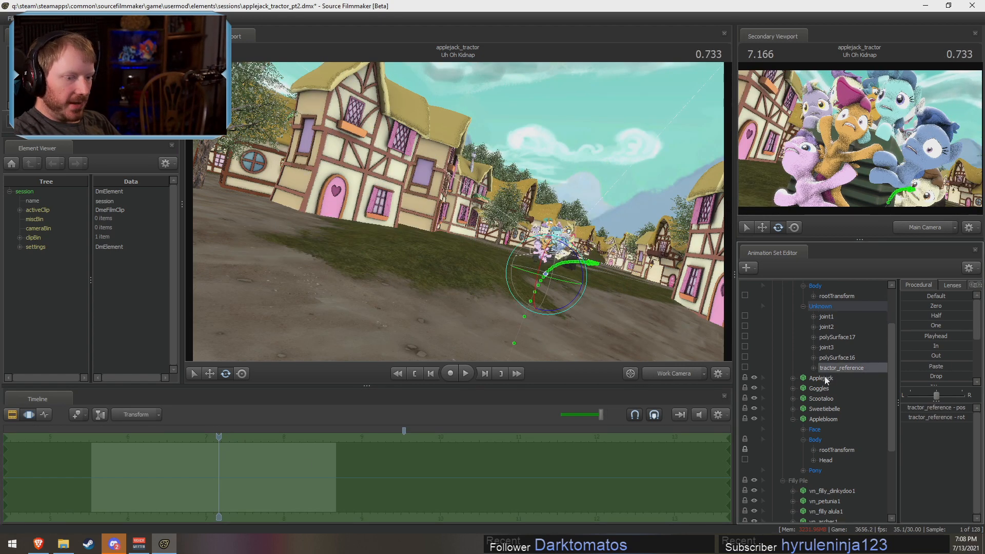
ctrl+click(821, 399)
ctrl+click(823, 409)
ctrl+click(824, 419)
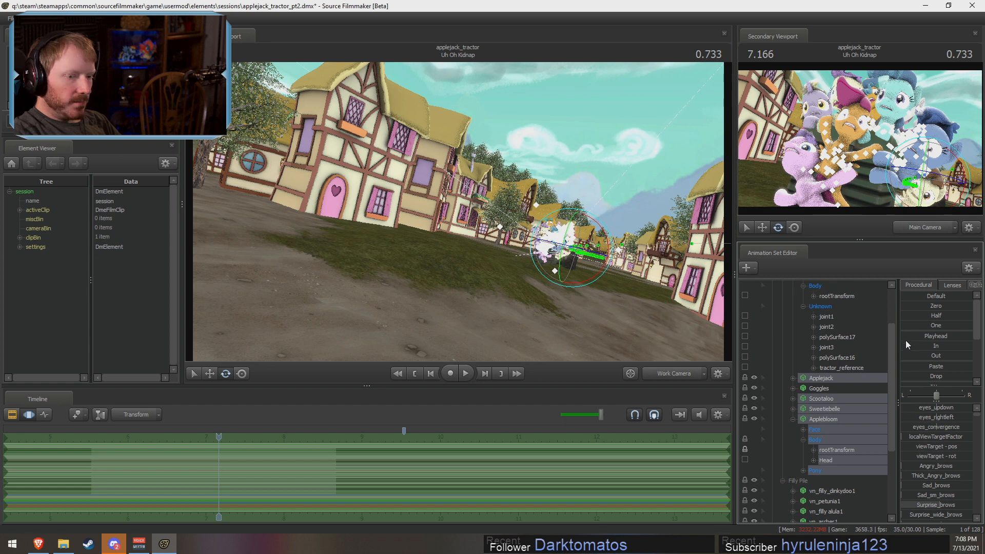
drag(906, 339, 982, 324)
scroll(852, 396, up, 1)
scroll(849, 395, up, 1)
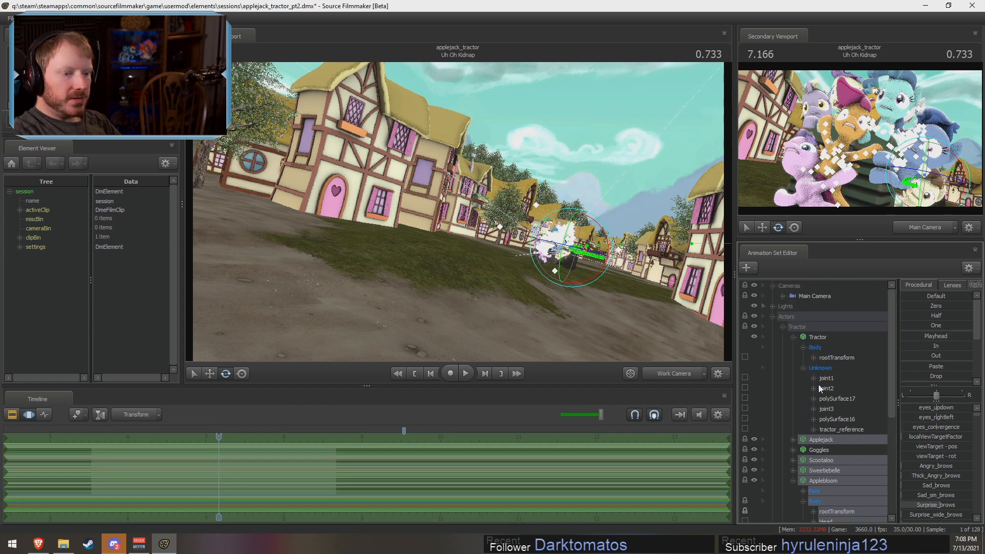
- Reframe the tractor with the Work Camera and try rotating its joint1
click(826, 378)
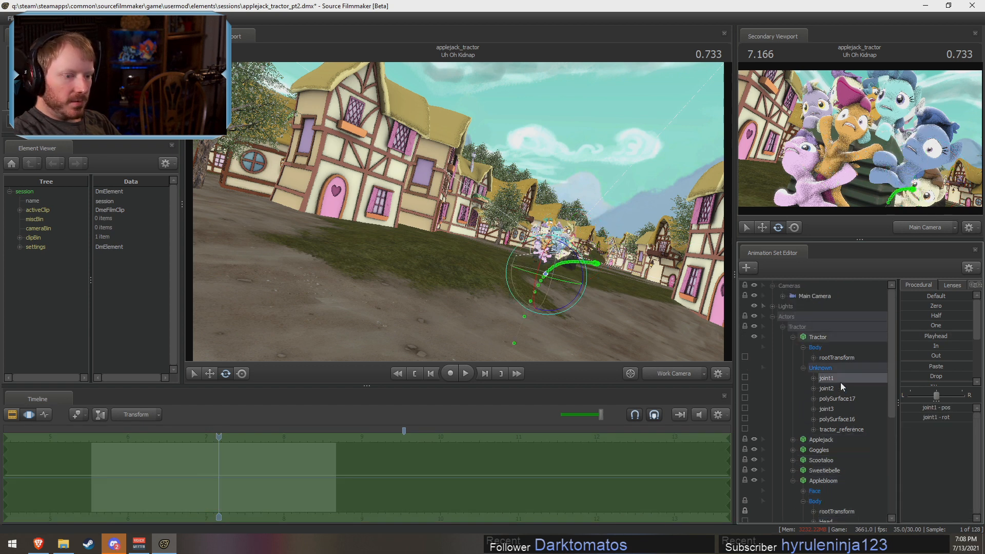
click(663, 373)
click(667, 374)
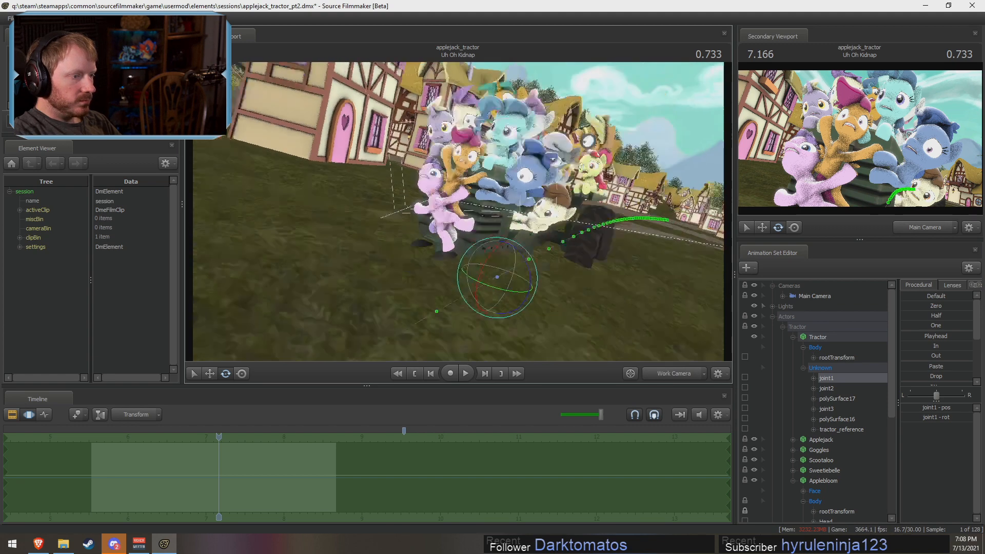
drag(462, 232, 436, 267)
key(ctrl+z)
- Compare the motion paths of the tractor's joint1 and rootTransform, then keep rootTransform selected for moving with the playhead at 5.866
click(833, 358)
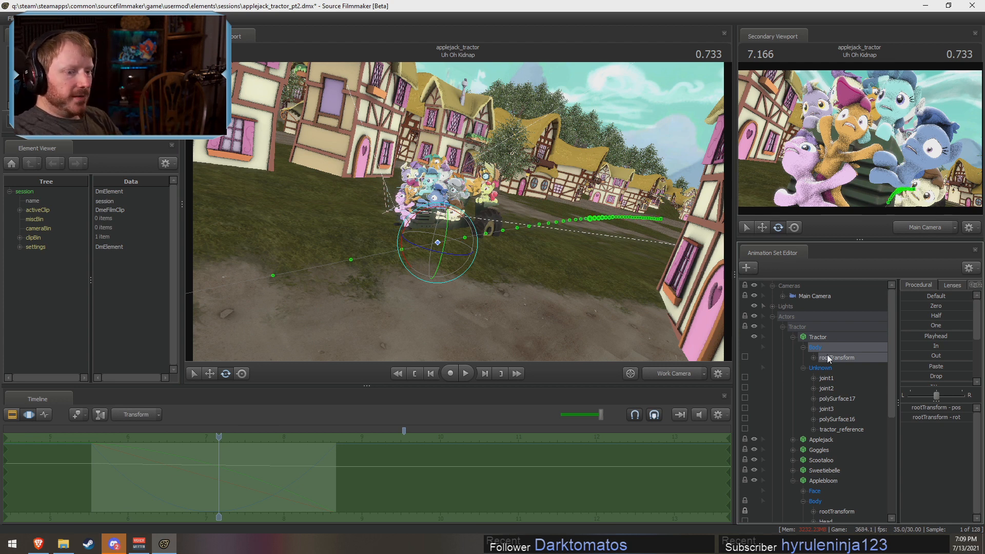
click(839, 380)
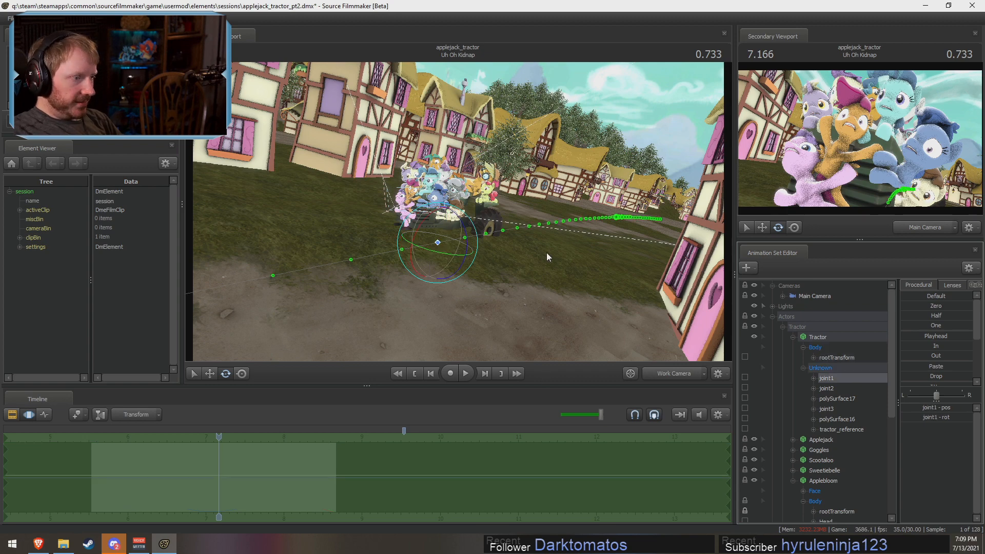
alt+drag(548, 257, 463, 219)
click(827, 359)
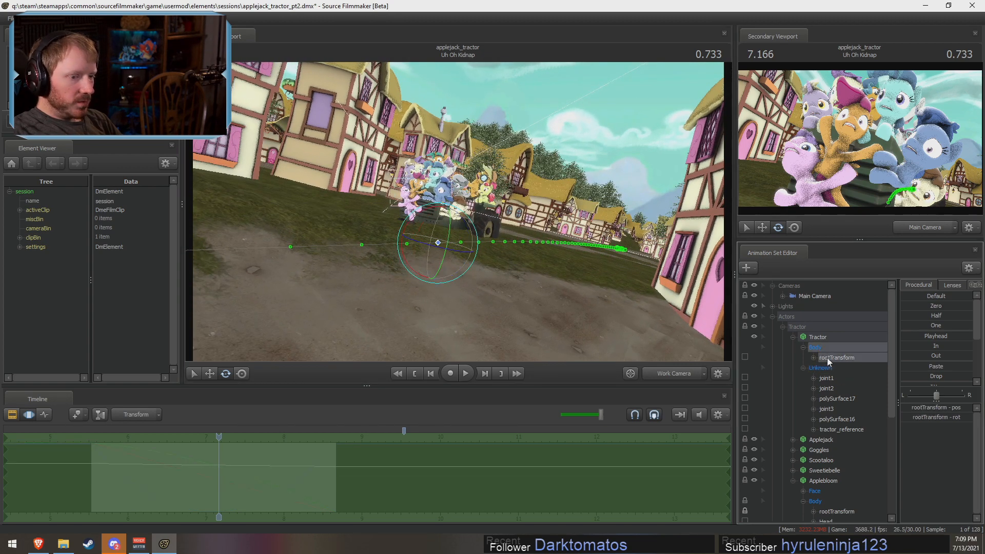
alt+drag(505, 272, 449, 274)
drag(218, 437, 117, 437)
key(w)
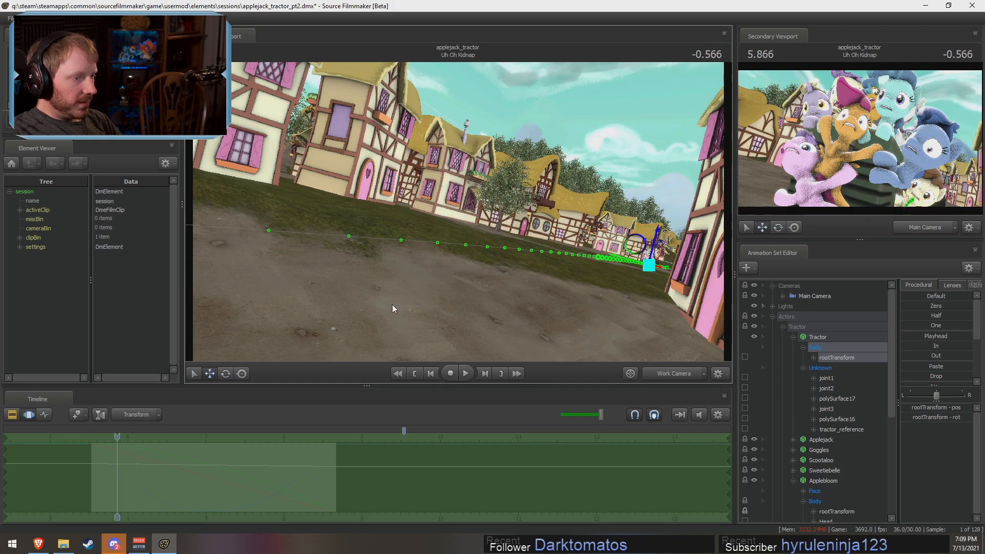
- Play the shot repeatedly while following the tractor with the Work Camera to examine its path through the village
key(w)
drag(392, 304, 390, 275)
key(d)
key(w)
key(s)
key(w)
key(s)
key(space)
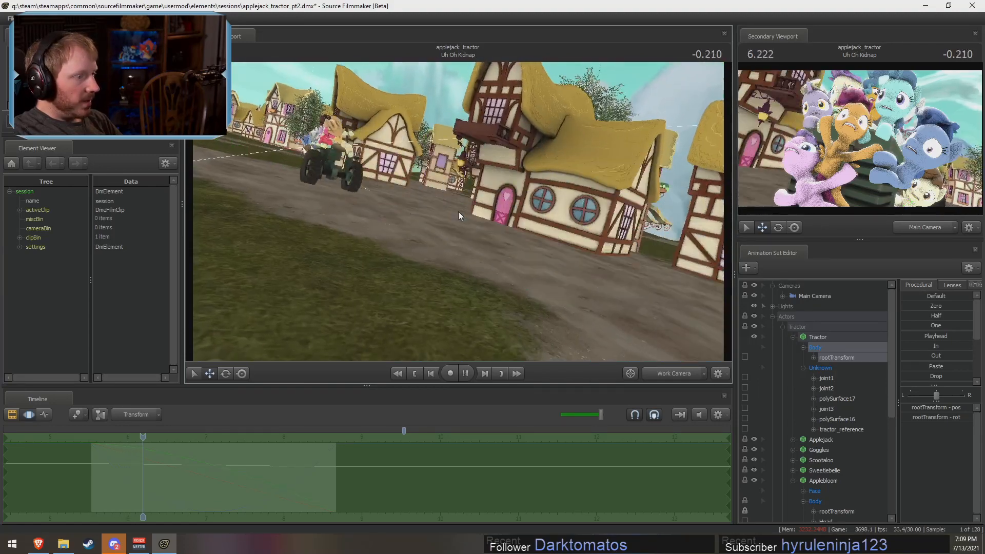
key(space)
drag(457, 211, 463, 233)
key(w)
key(s)
key(space)
key(space)
key(s)
key(space)
key(space)
key(w)
key(s)
key(s)
key(w)
drag(213, 446, 167, 450)
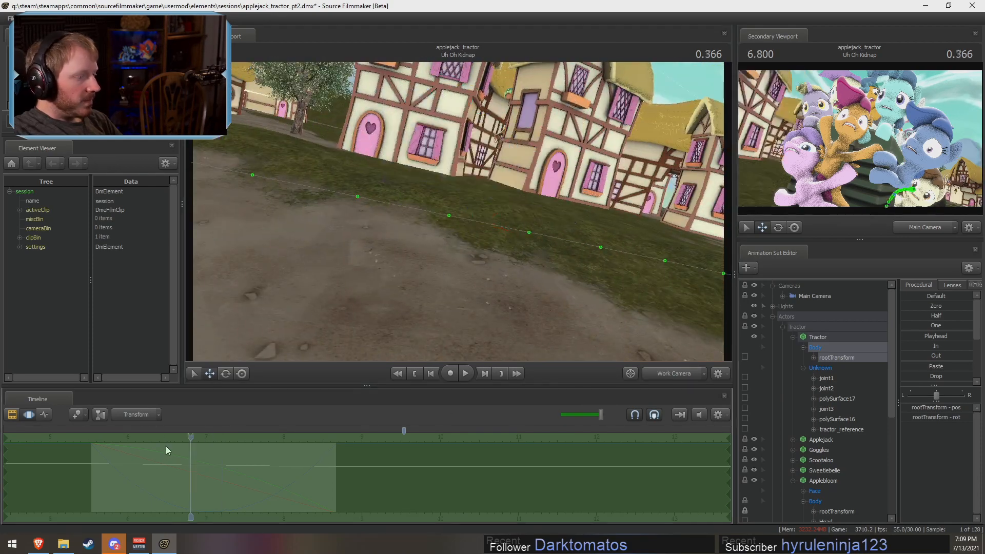
- Replay the tractor's drive from about 5.8 to 7.000 in low side views to examine its wheels against the ground
key(space)
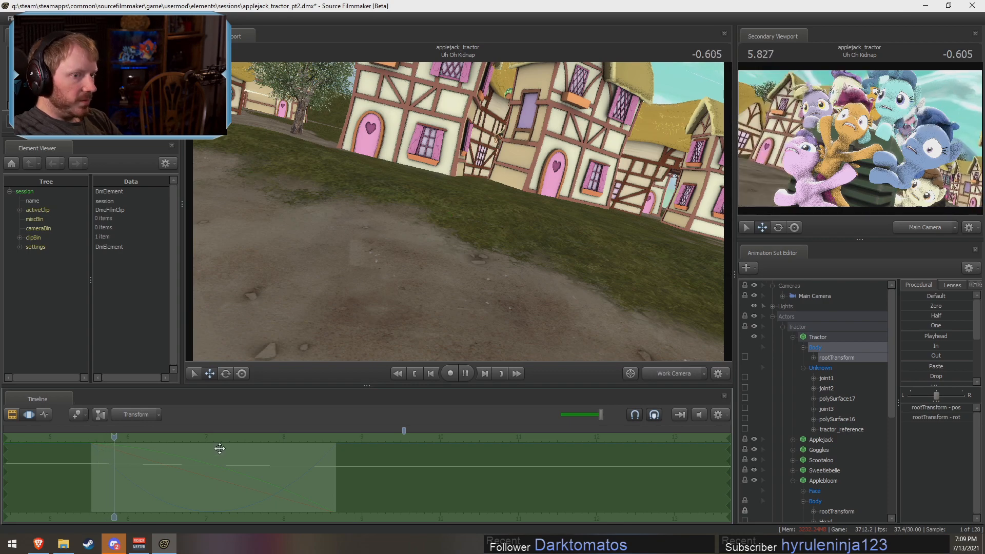
key(s)
drag(437, 281, 393, 287)
key(w)
key(w)
key(w)
mouse_move(458, 211)
mouse_down()
mouse_move(441, 208)
mouse_move(457, 211)
mouse_up()
key(r)
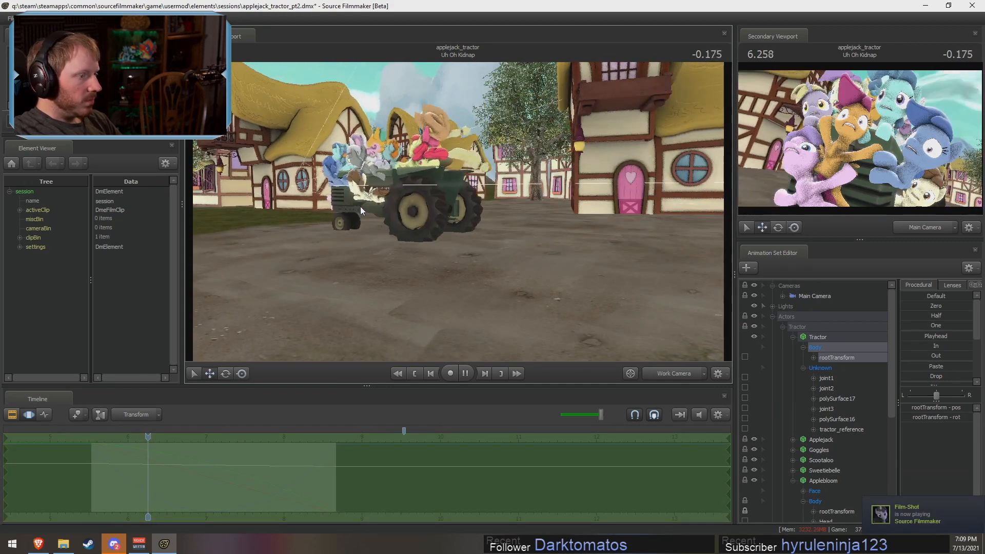
drag(458, 268, 360, 256)
key(space)
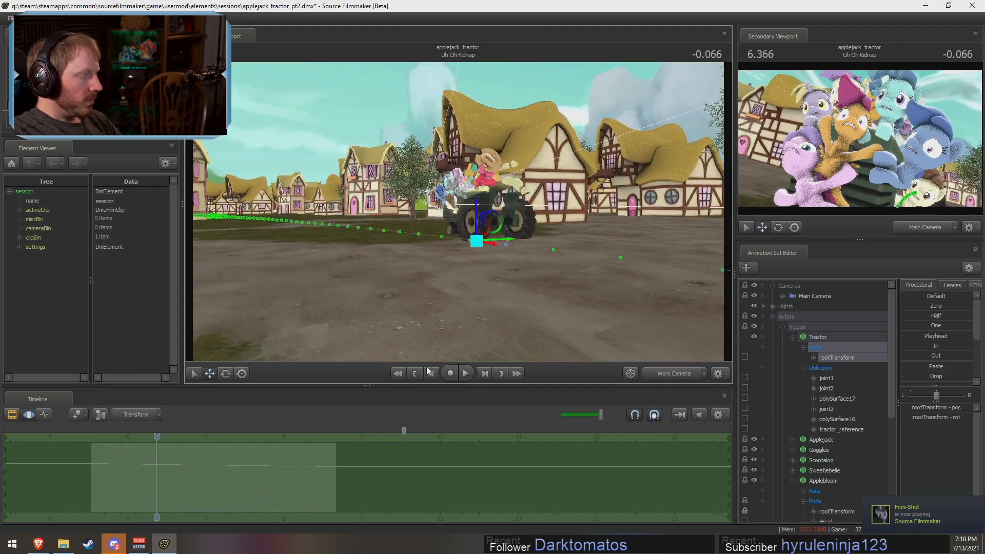
drag(156, 437, 140, 437)
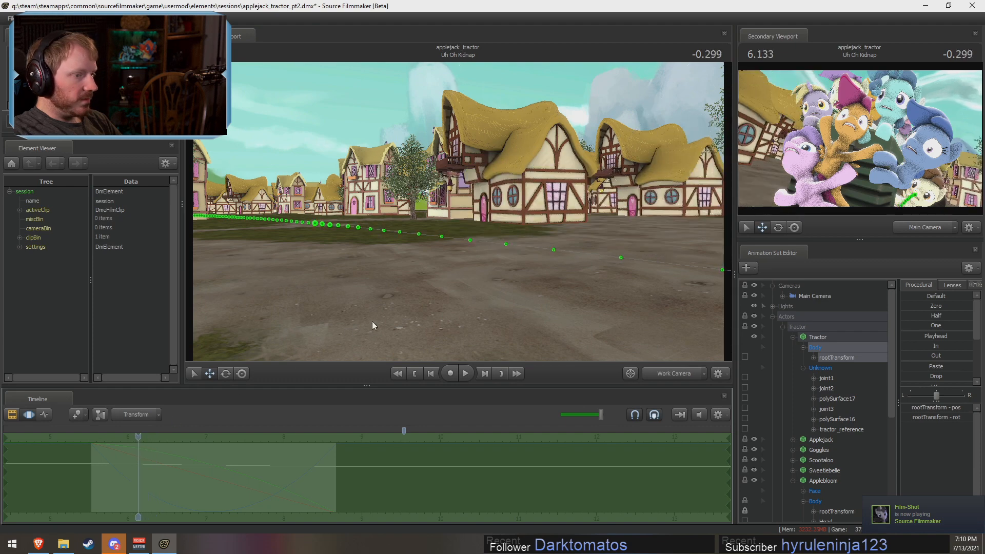
key(space)
drag(371, 321, 436, 328)
key(space)
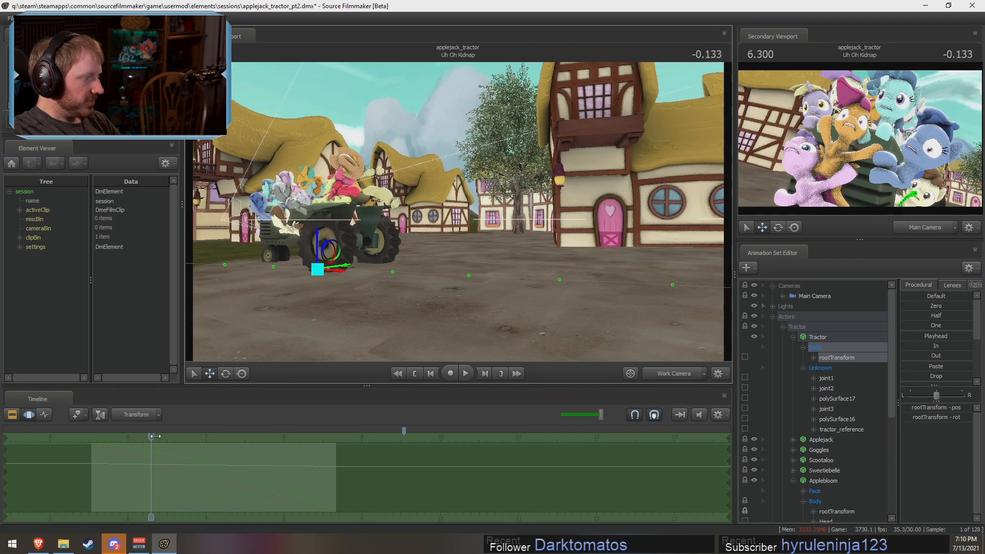
drag(154, 437, 128, 437)
key(space)
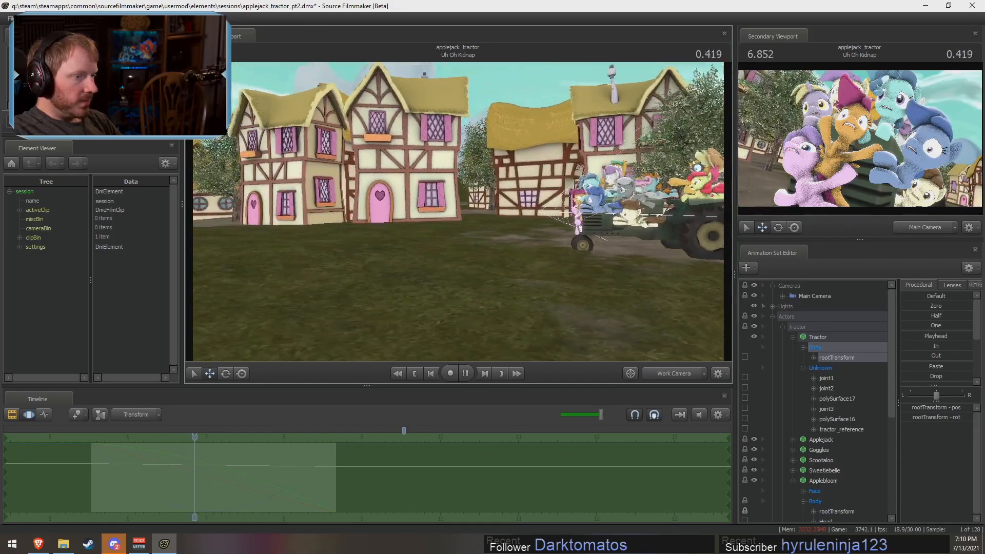
key(a)
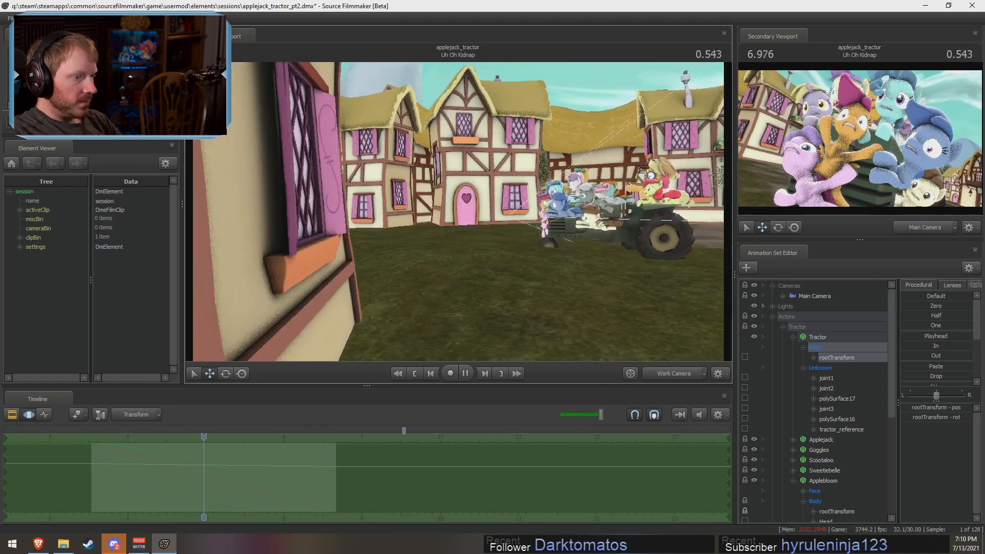
- Start the time selection at 7.066 with a short falloff before it, extending through the rest of the shot
scroll(187, 468, up, 3)
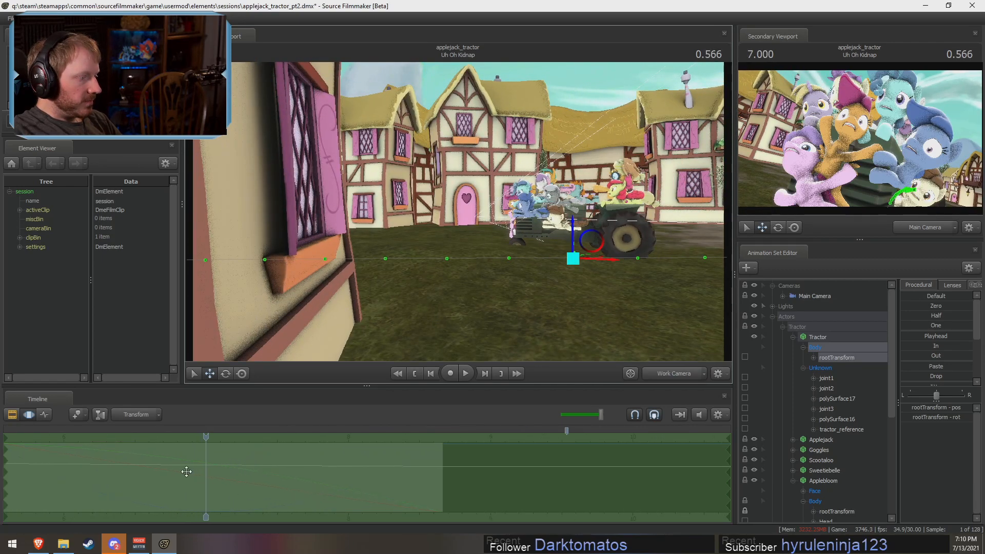
click(191, 468)
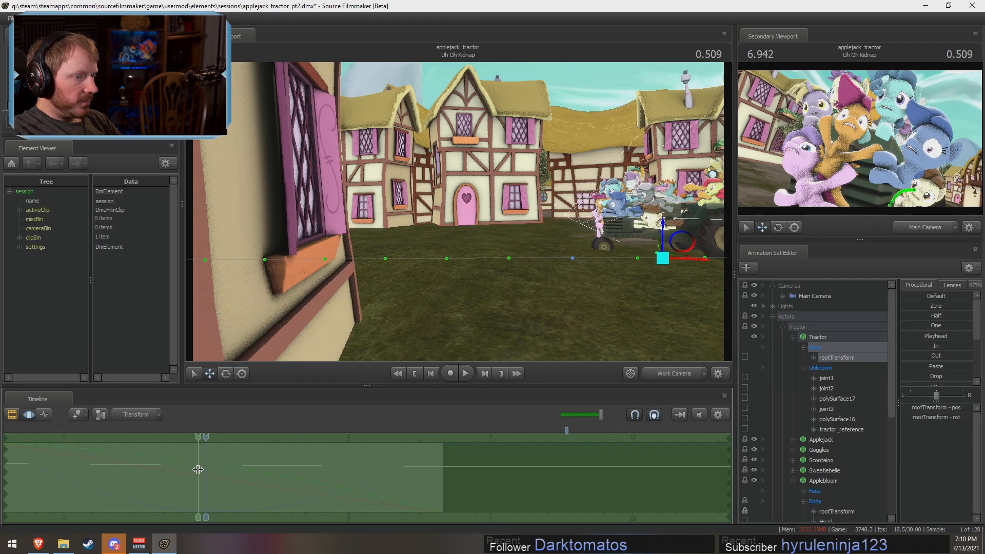
shift+click(196, 470)
drag(207, 471, 473, 478)
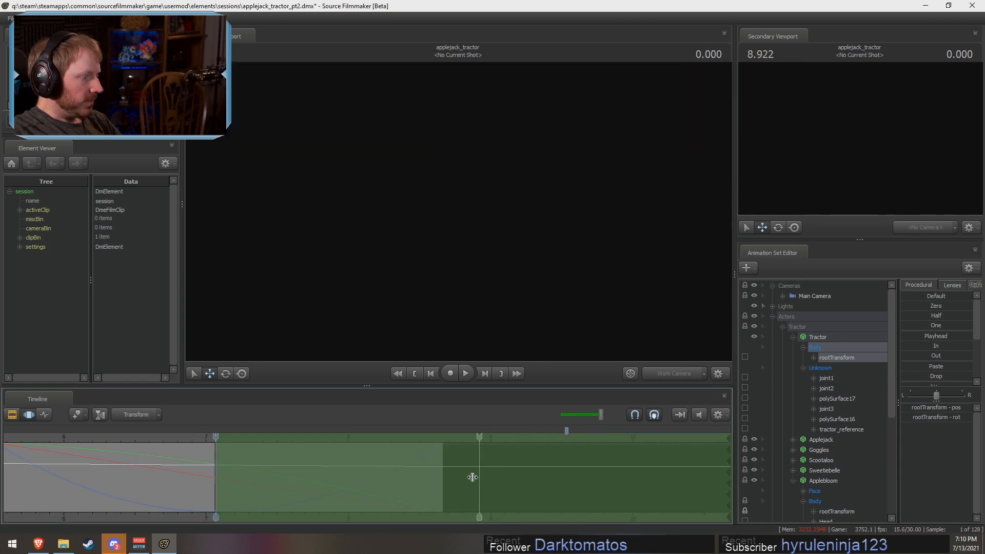
shift+right_drag(473, 477, 445, 481)
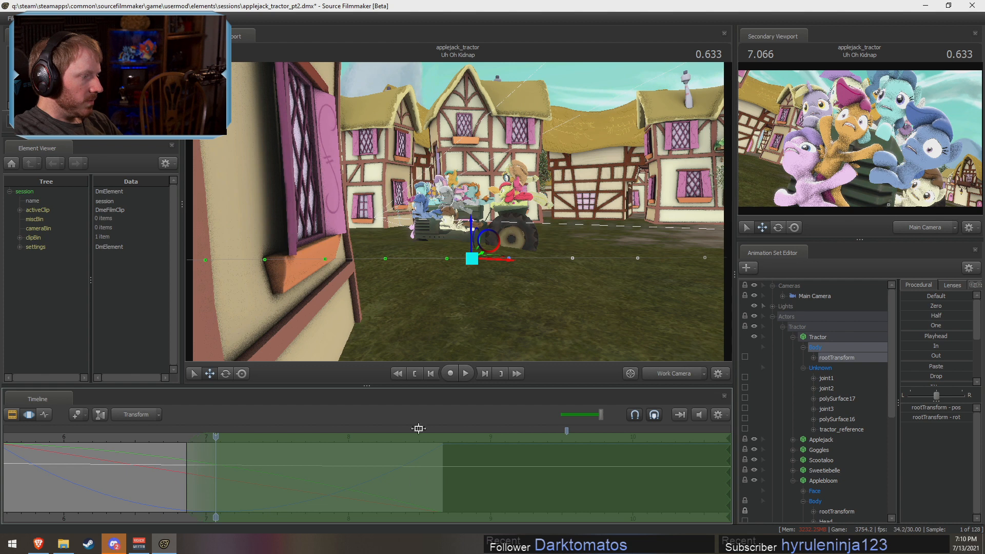
- Adjust the height of the tractor's rootTransform at 7.066 to match the ground and check it from several angles
key(w)
mouse_move(501, 238)
mouse_down()
mouse_move(494, 233)
mouse_move(500, 249)
mouse_move(502, 234)
mouse_move(475, 235)
mouse_move(494, 240)
mouse_up()
key(a)
mouse_move(460, 212)
mouse_down()
mouse_move(452, 211)
mouse_move(461, 212)
mouse_up()
key(w)
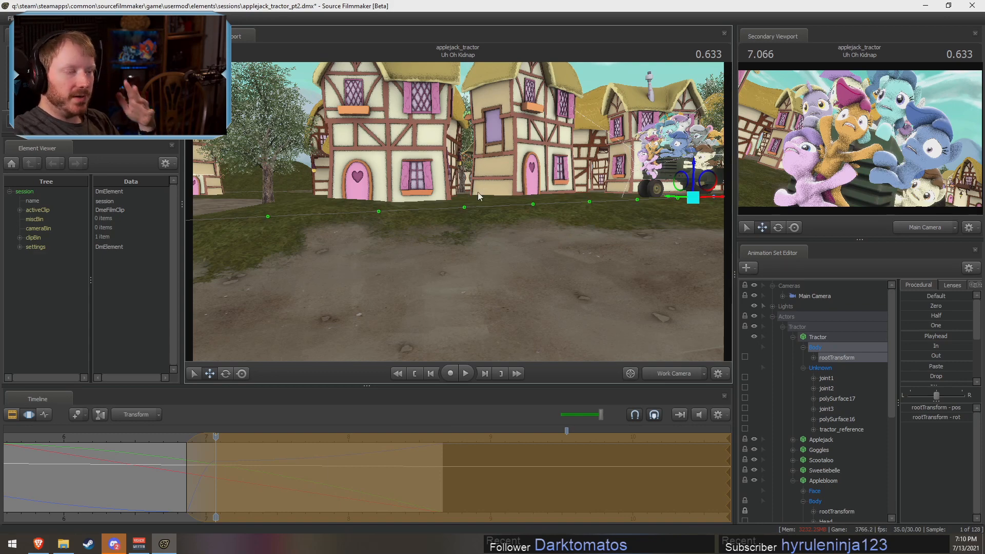
drag(536, 212, 461, 214)
key(d)
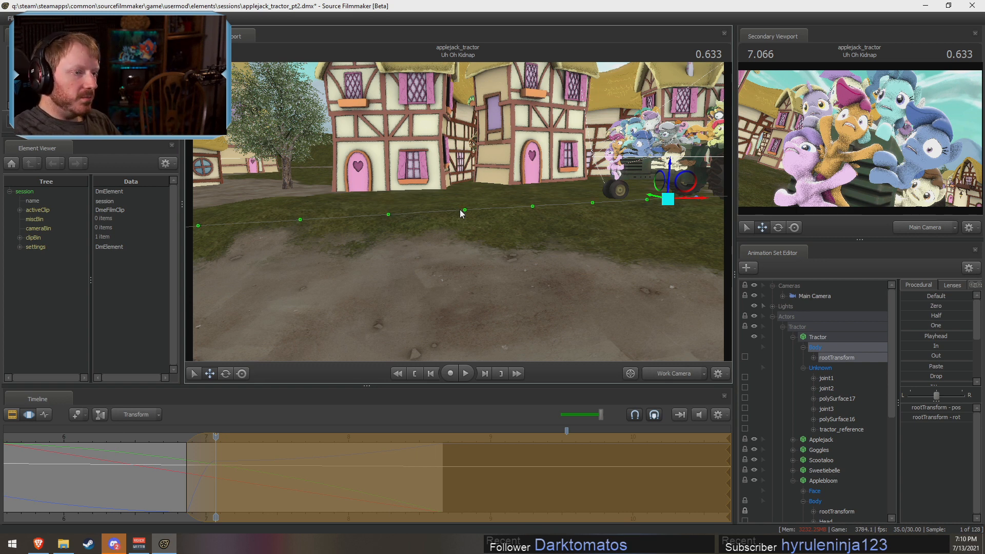
drag(565, 255, 460, 214)
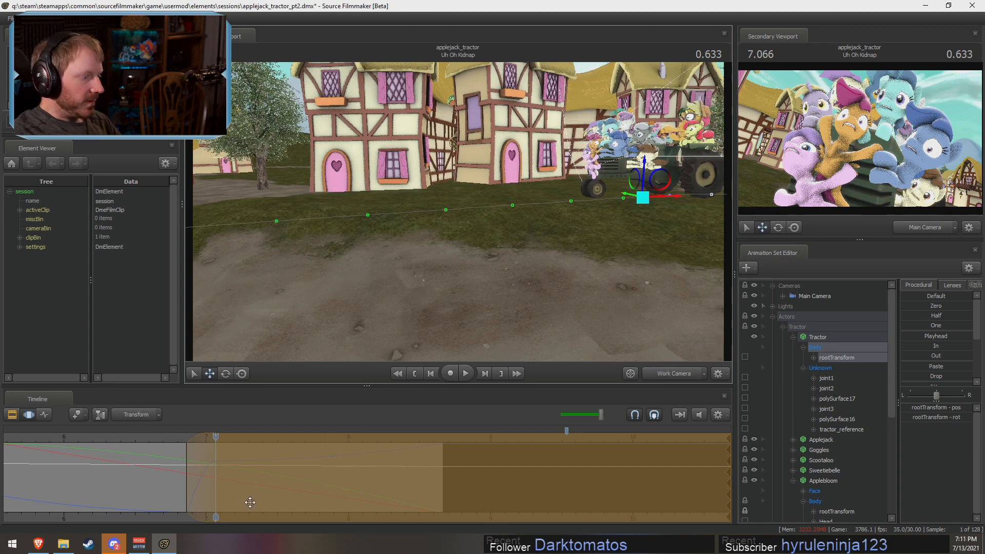
key(Return)
key(ctrl+z)
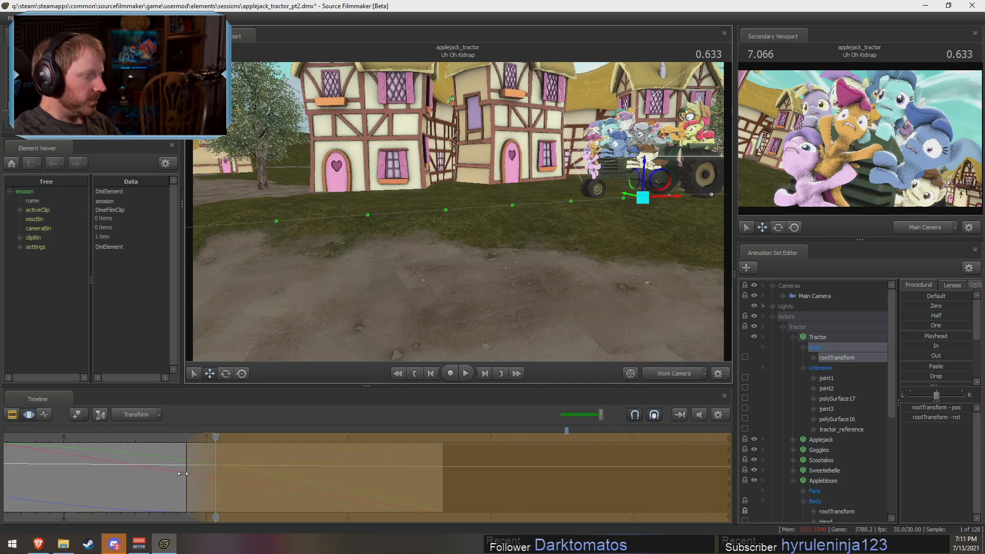
- Start the time selection at 7.400 with a falloff from about 7.066 and adjust the tractor's height to the ground there
click(196, 472)
key(shift)
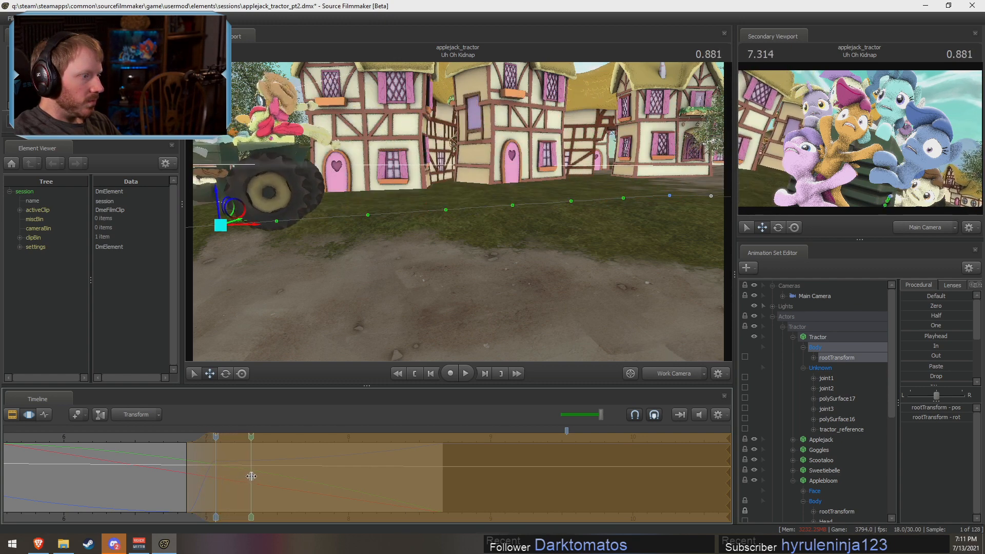
shift+click(263, 474)
click(264, 474)
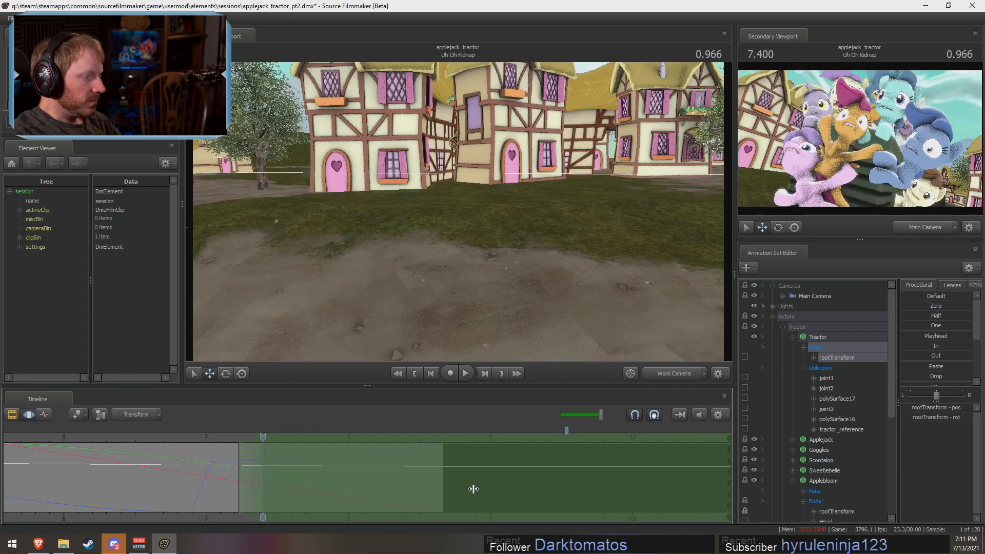
drag(459, 211, 489, 258)
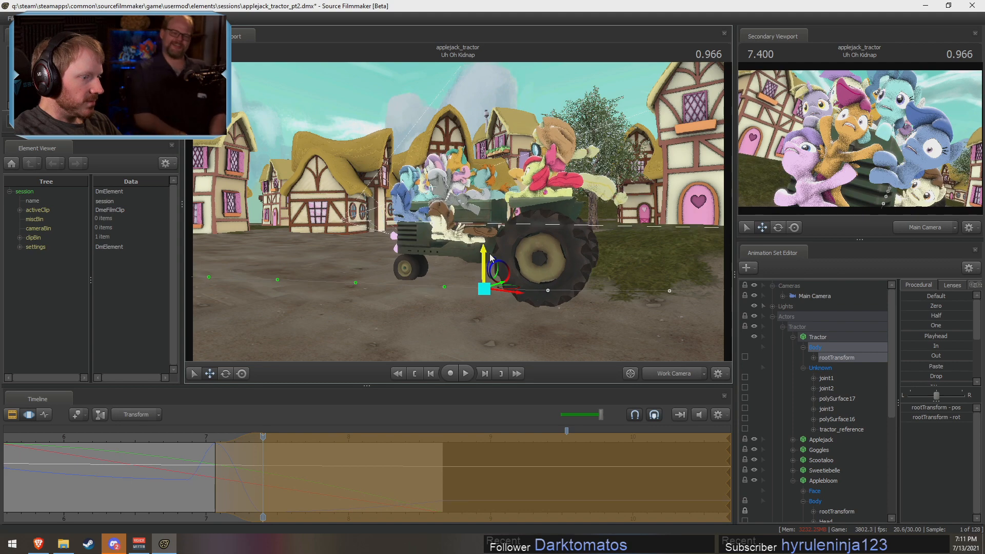
- Check the tractor's ground contact and motion path at 7.400 from several angles and apply the height change
key(shift)
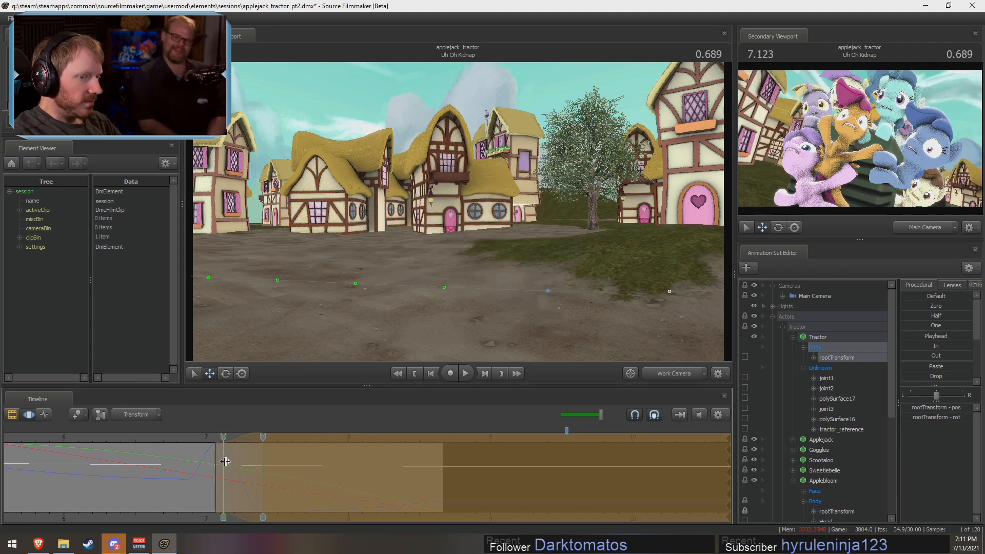
drag(332, 295, 455, 311)
key(s)
key(a)
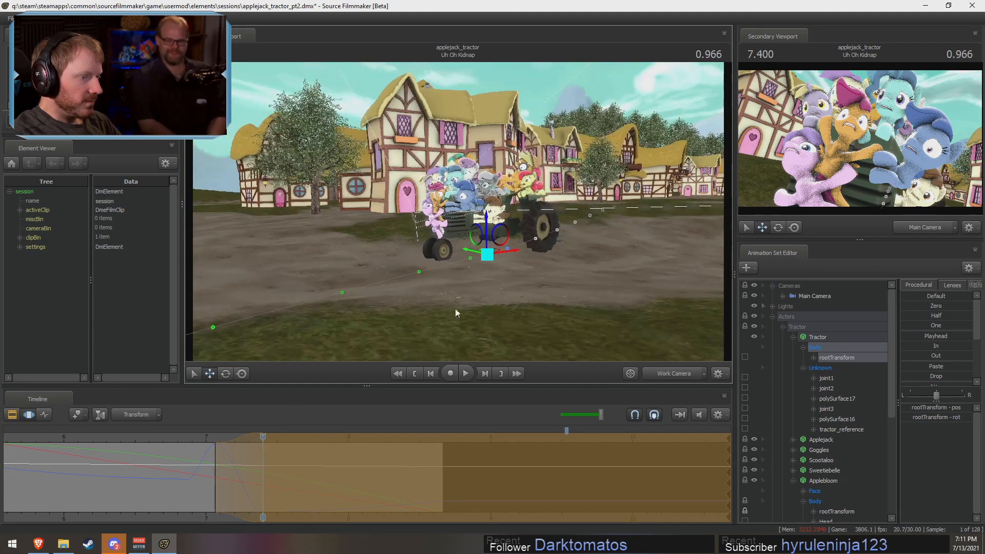
key(shift)
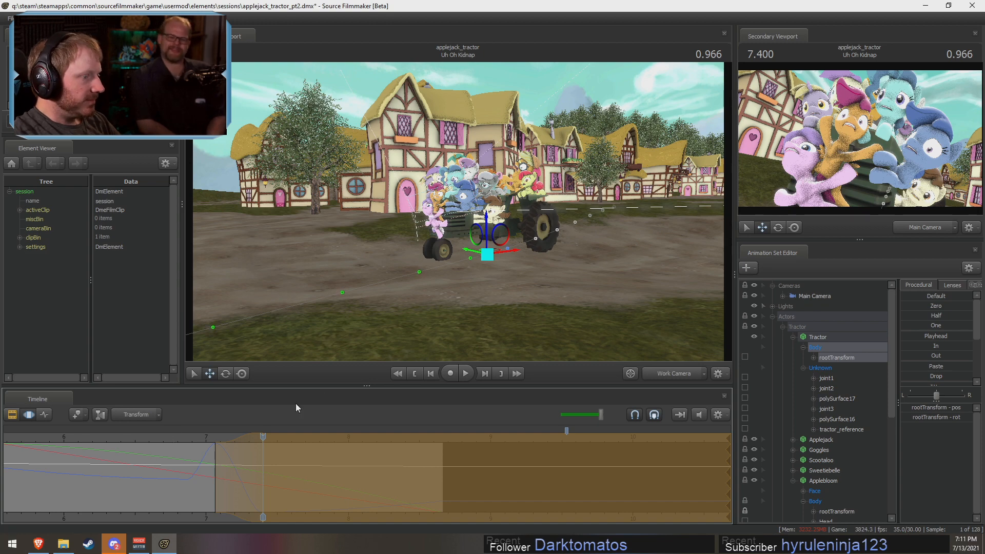
key(d)
key(w)
drag(457, 211, 457, 211)
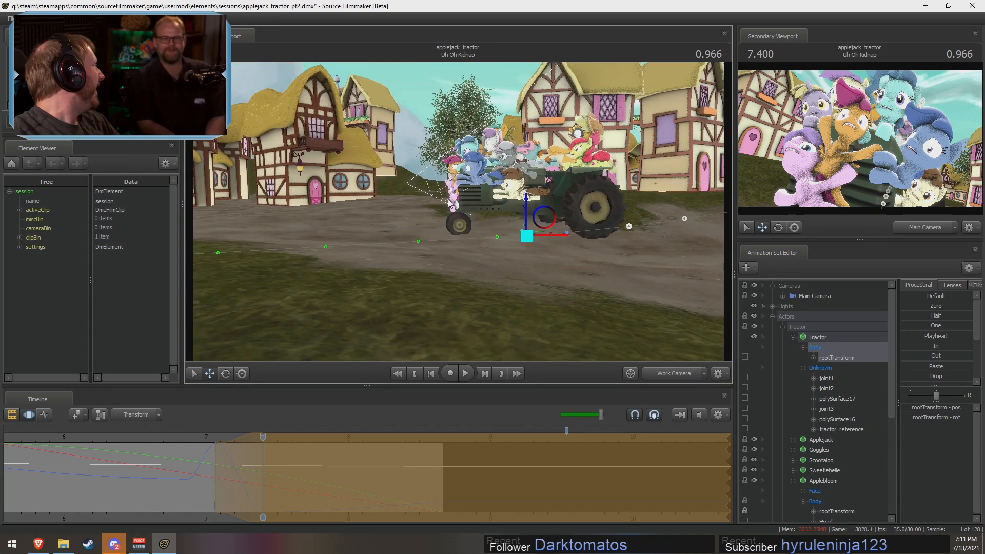
mouse_move(456, 211)
mouse_down()
mouse_move(436, 211)
mouse_move(454, 225)
mouse_move(467, 219)
mouse_move(459, 216)
mouse_up()
key(s)
key(w)
key(s)
key(w)
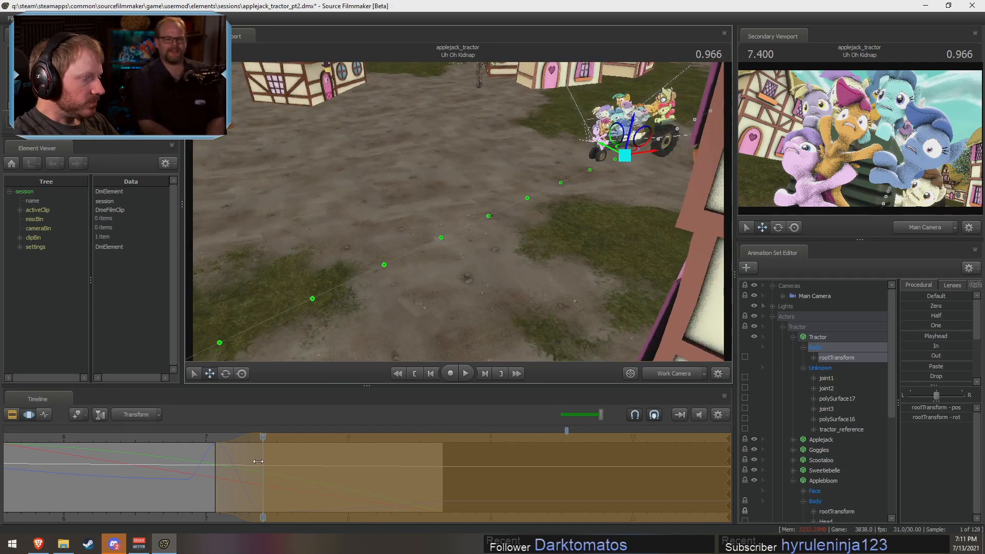
key(Return)
- Start the time selection at 7.700 with a falloff from about 7.4 and adjust the tractor's height to the ground there
drag(249, 471, 300, 471)
shift+drag(307, 470, 431, 467)
drag(543, 246, 525, 191)
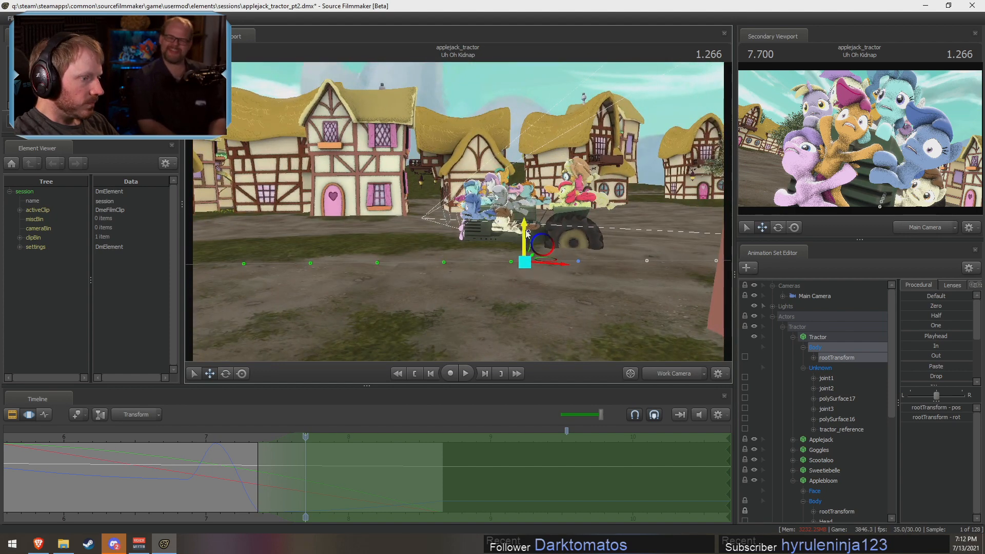
drag(527, 234, 460, 218)
- Move the playhead to 7.933 and check the tractor's wheels against the ground from the side
drag(306, 482, 338, 482)
key(a)
drag(461, 221, 448, 219)
key(w)
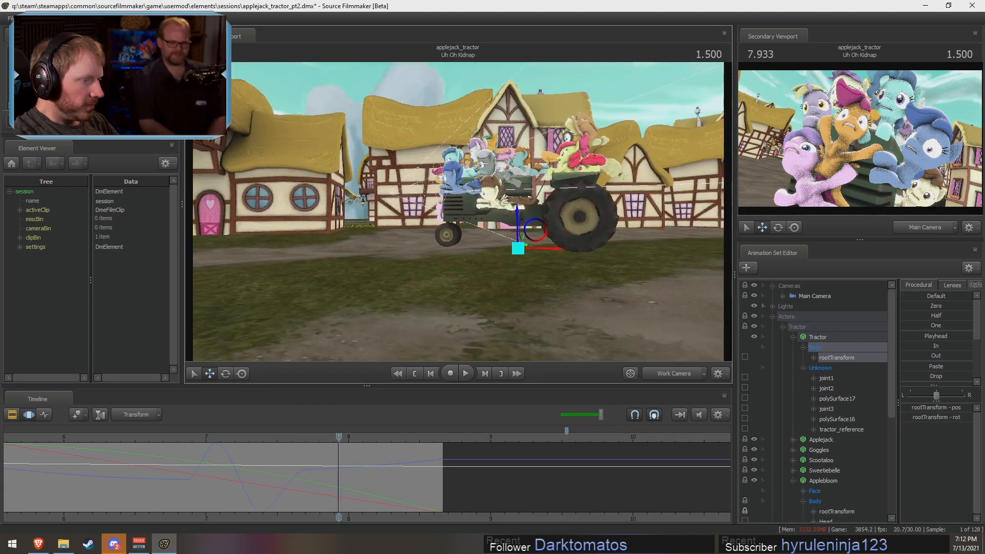
- Start the time selection at 8.100 with a falloff from about 7.8, extending through the rest of the shot
key(shift)
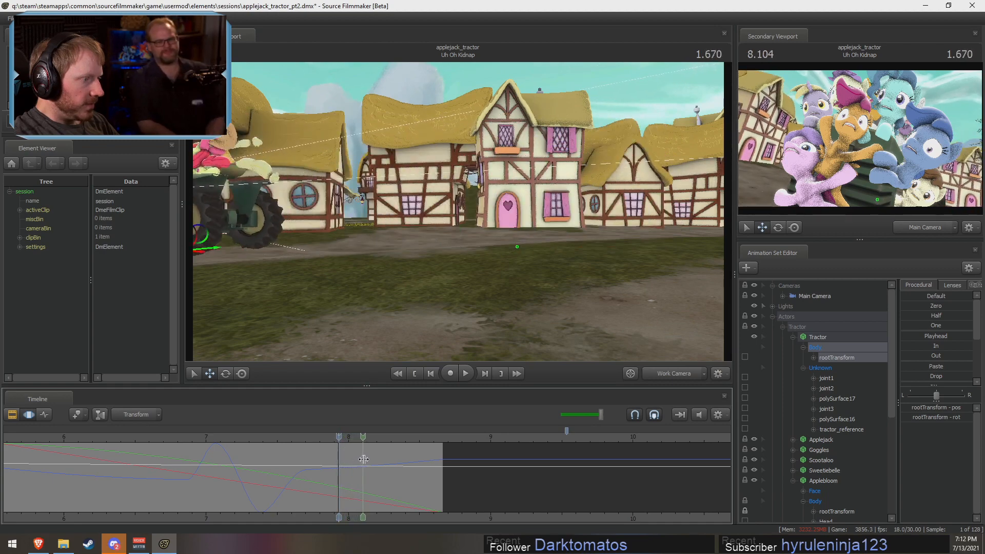
shift+drag(363, 460, 982, 403)
shift+scroll(462, 467, up, 5)
shift+scroll(457, 468, up, 1)
- Examine the tractor's height above the ground at 8.100 and 8.166 in the Work Camera
drag(472, 257, 437, 241)
key(s)
drag(522, 209, 523, 214)
key(z)
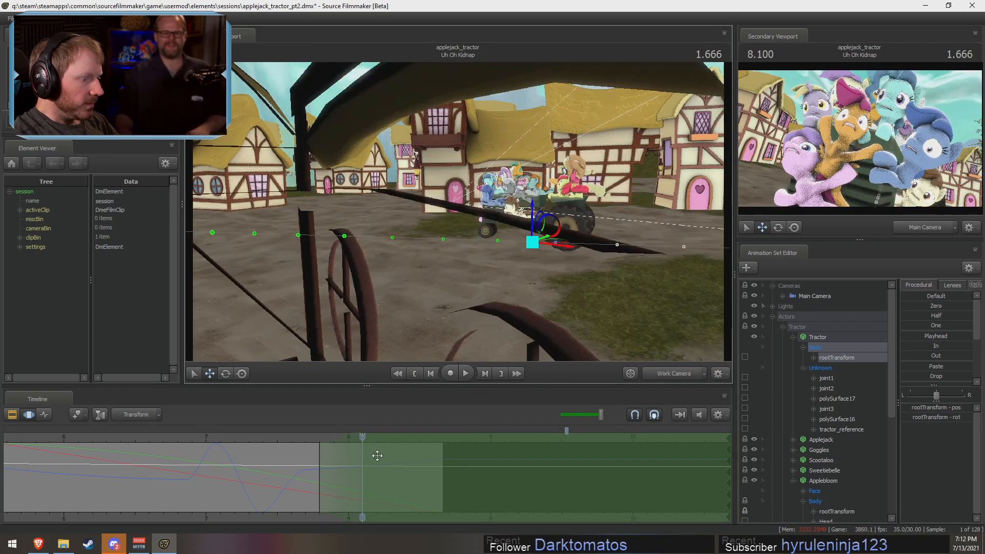
key(shift)
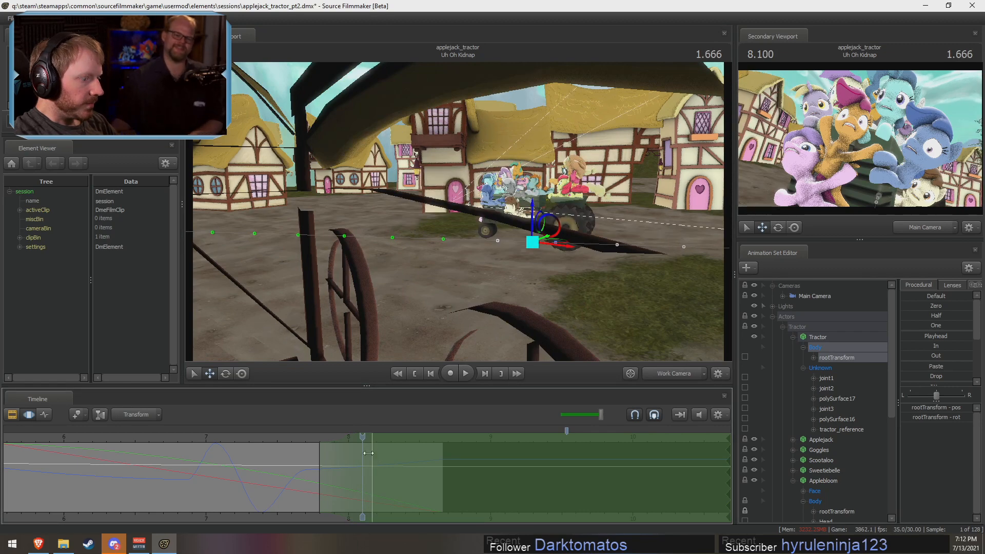
click(369, 441)
key(w)
drag(458, 218, 522, 213)
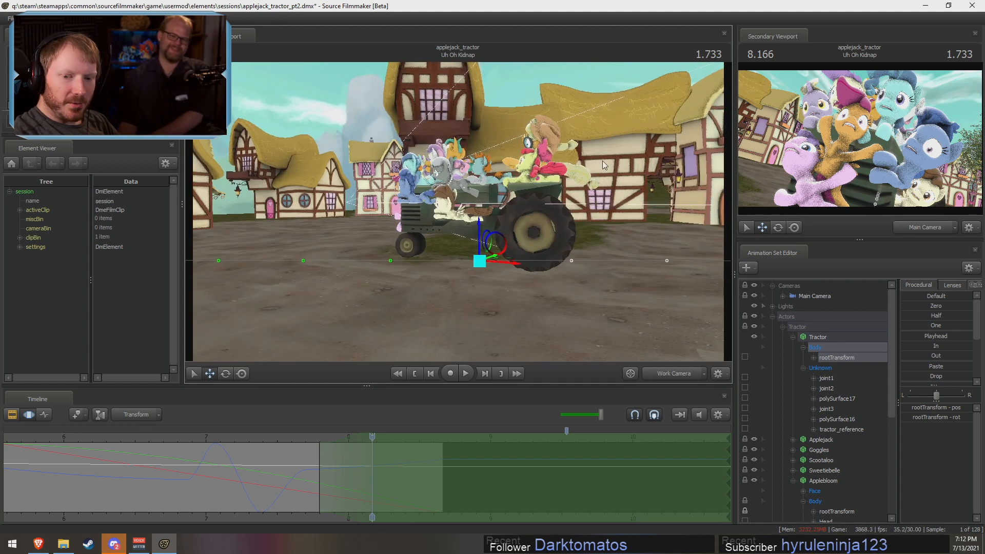
- Lower the tractor's rootTransform to meet the ground at 8.166, checking the wheels from above and from the side
drag(437, 236, 390, 249)
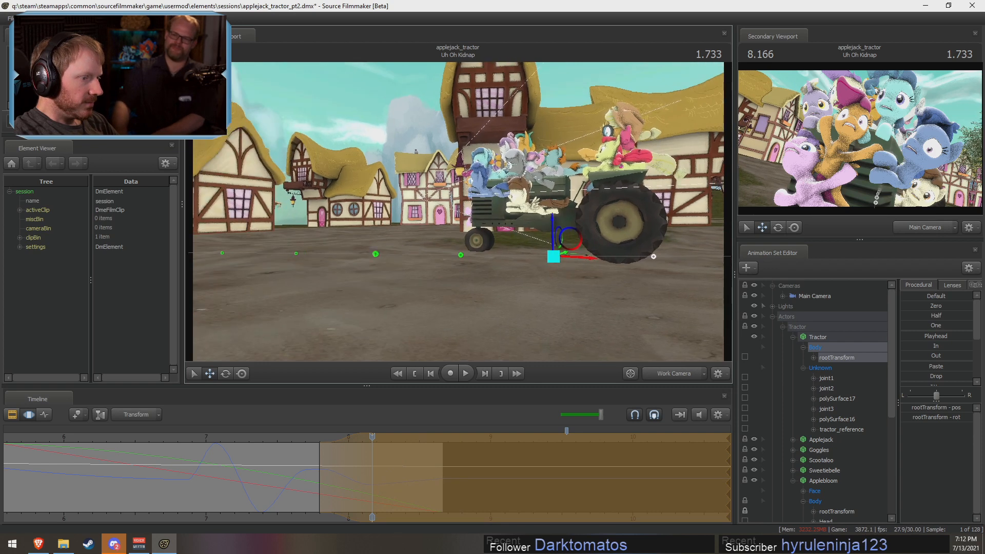
alt+drag(471, 247, 471, 287)
key(F2)
key(F3)
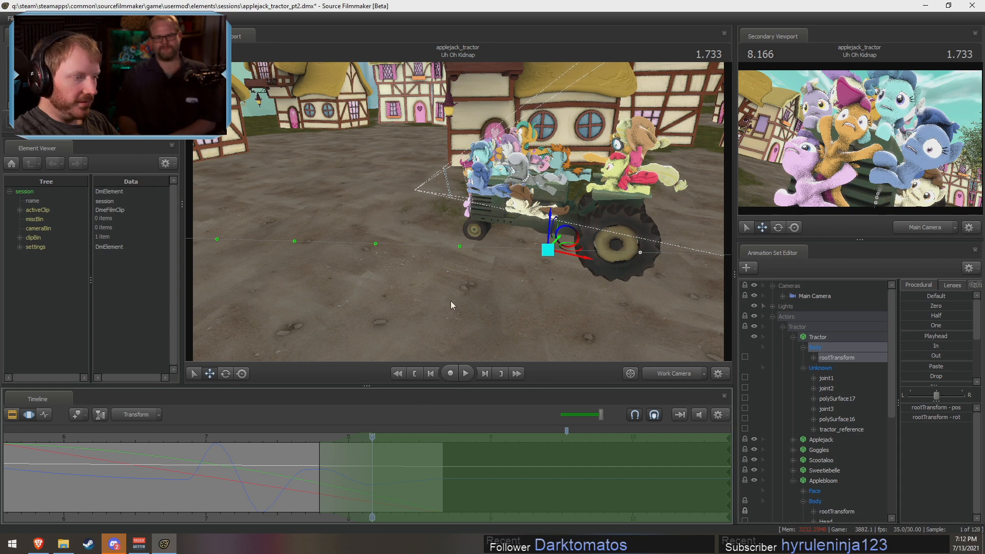
drag(451, 305, 463, 218)
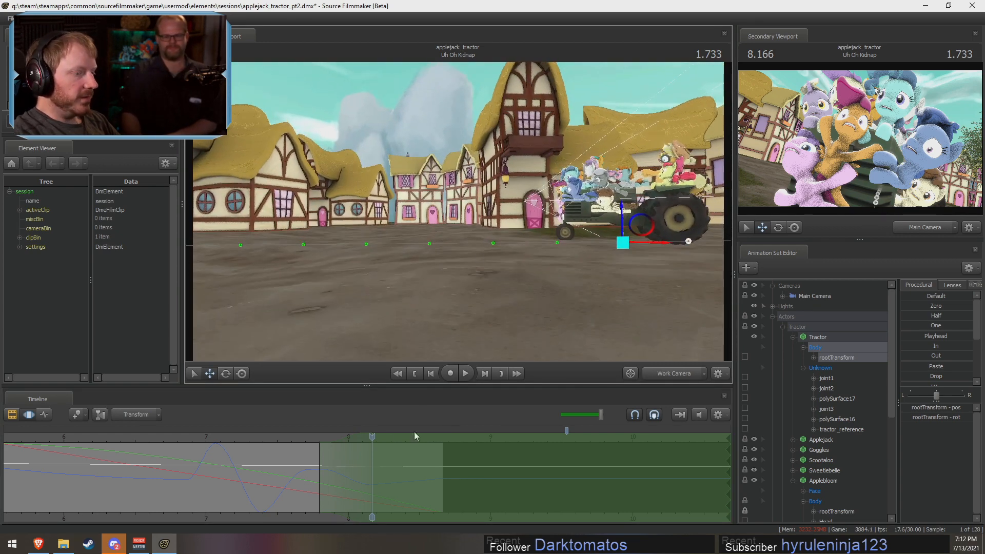
drag(372, 464, 372, 465)
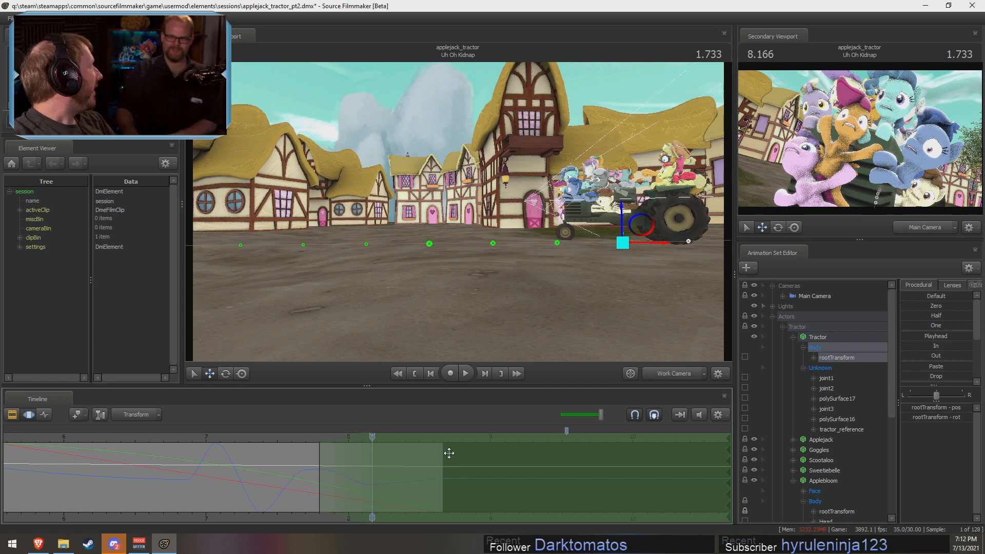
- Clear the time selection, move the playhead to 8.466 and check the tractor's wheels against the ground from the side
drag(374, 457, 415, 456)
key(Escape)
drag(436, 287, 474, 258)
key(w)
drag(290, 478, 354, 480)
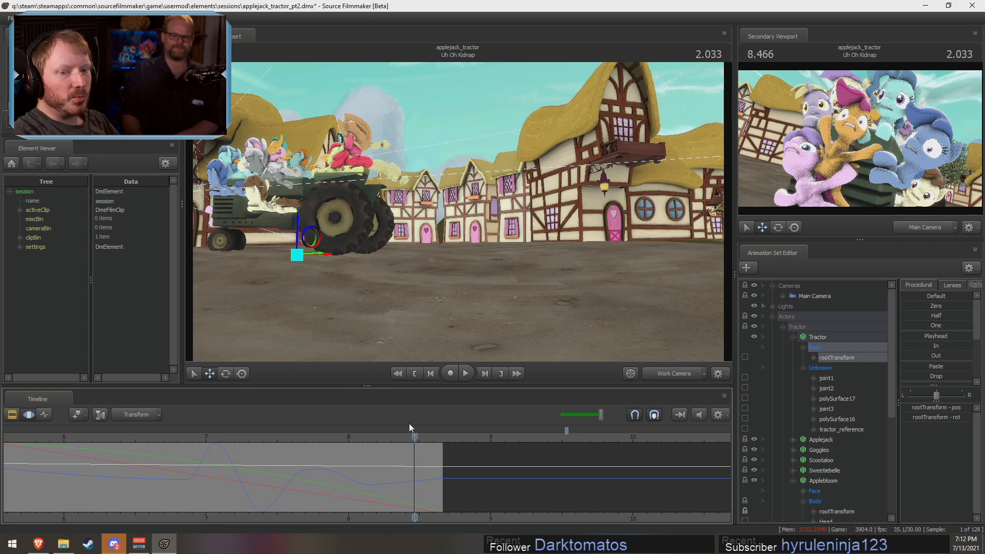
drag(327, 478, 365, 469)
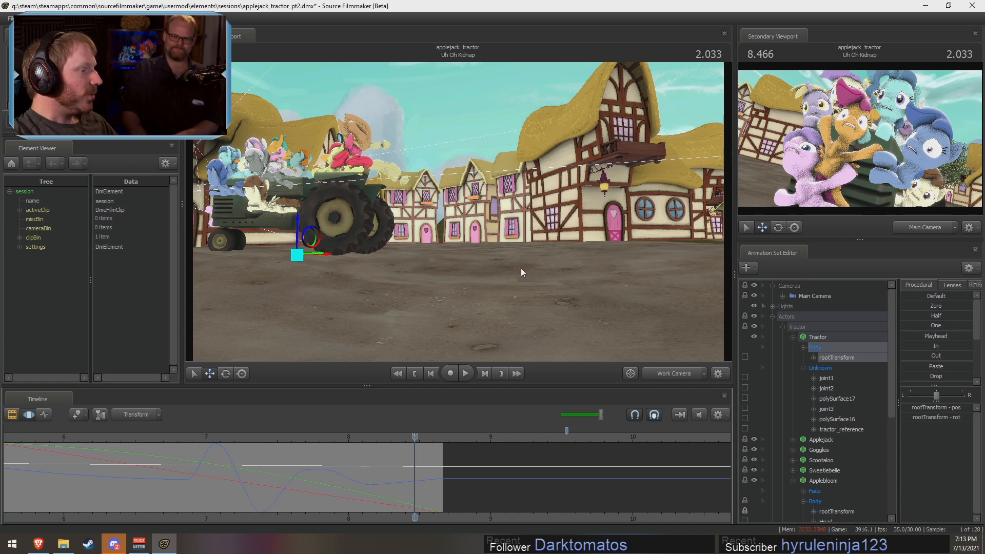
- Centre a time selection on 8.366 with falloffs from about 8.17 to 8.57, lower the tractor to the ground and play the result
drag(525, 317, 445, 377)
mouse_move(414, 465)
mouse_down()
mouse_move(383, 466)
mouse_move(408, 478)
mouse_move(399, 477)
mouse_up()
click(399, 476)
scroll(398, 477, up, 5)
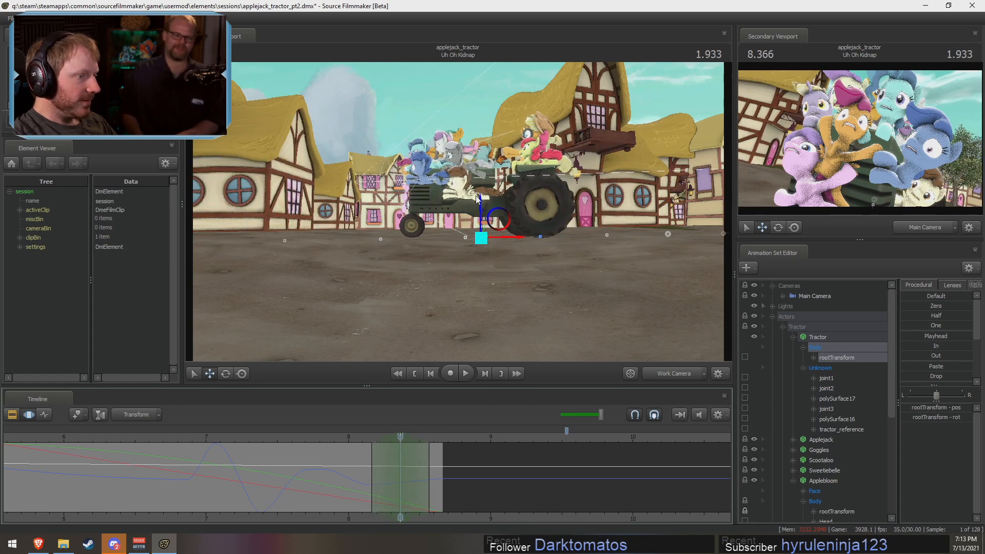
drag(461, 202, 508, 211)
key(space)
key(space)
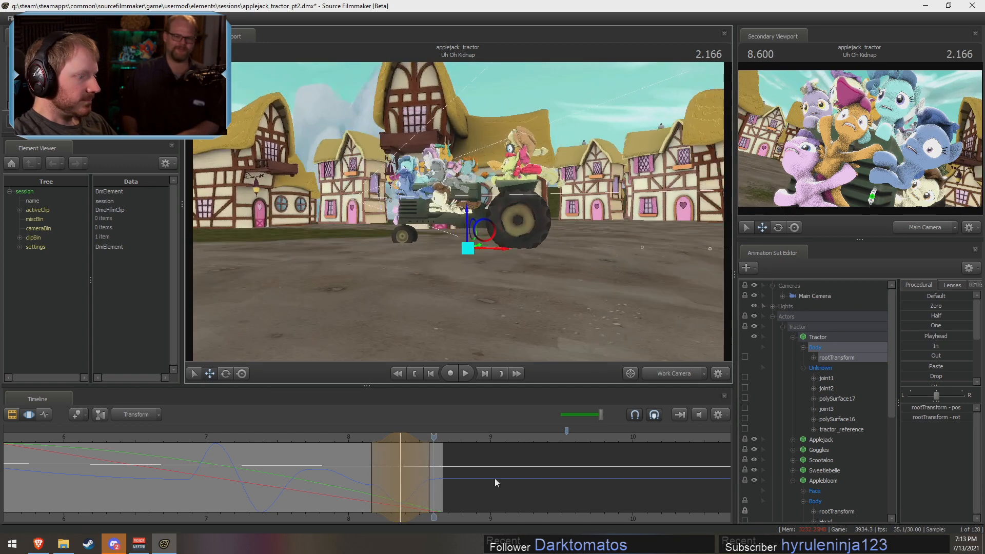
- Move the playhead to the shot's last frame at 8.633 and check the tractor's wheels against the ground
click(496, 481)
key(shift)
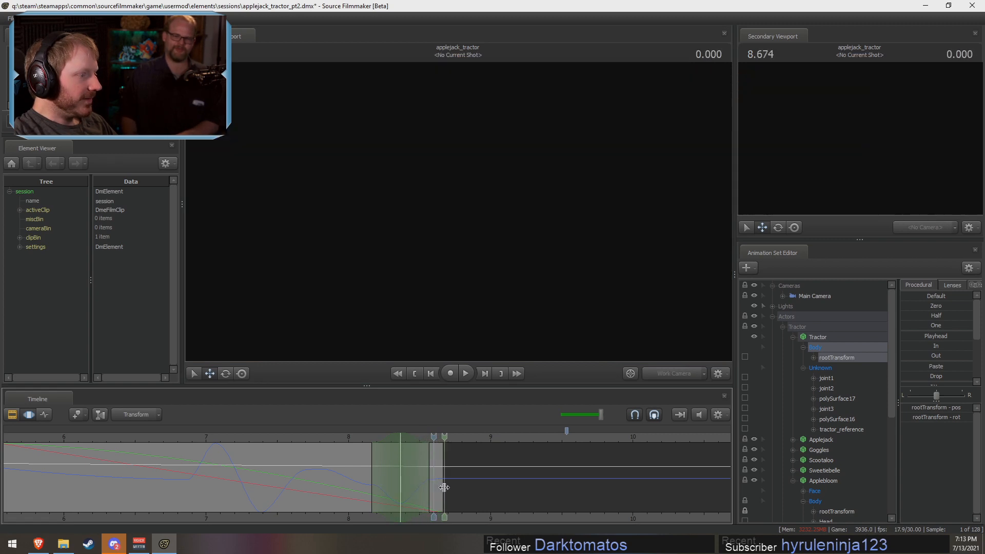
click(437, 486)
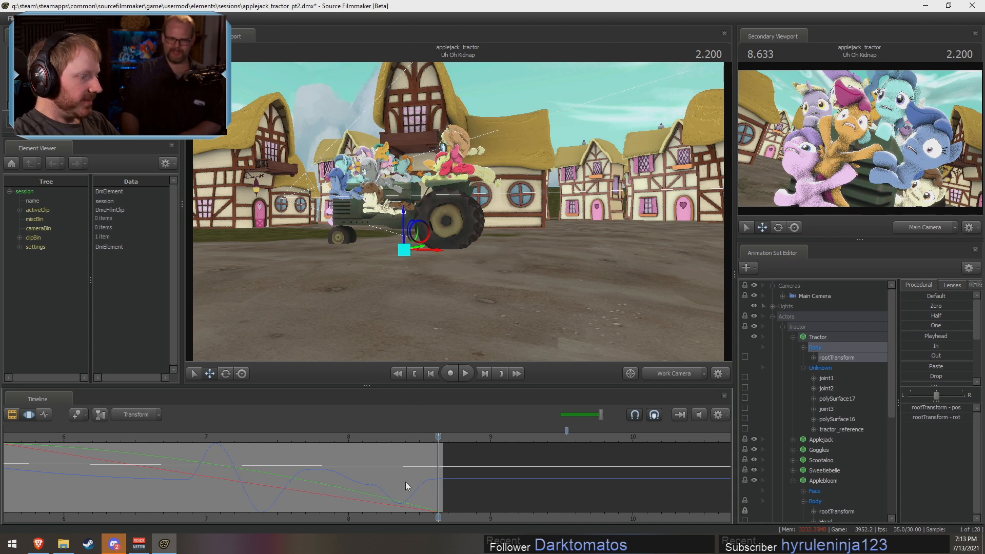
scroll(401, 491, down, 2)
drag(410, 307, 457, 211)
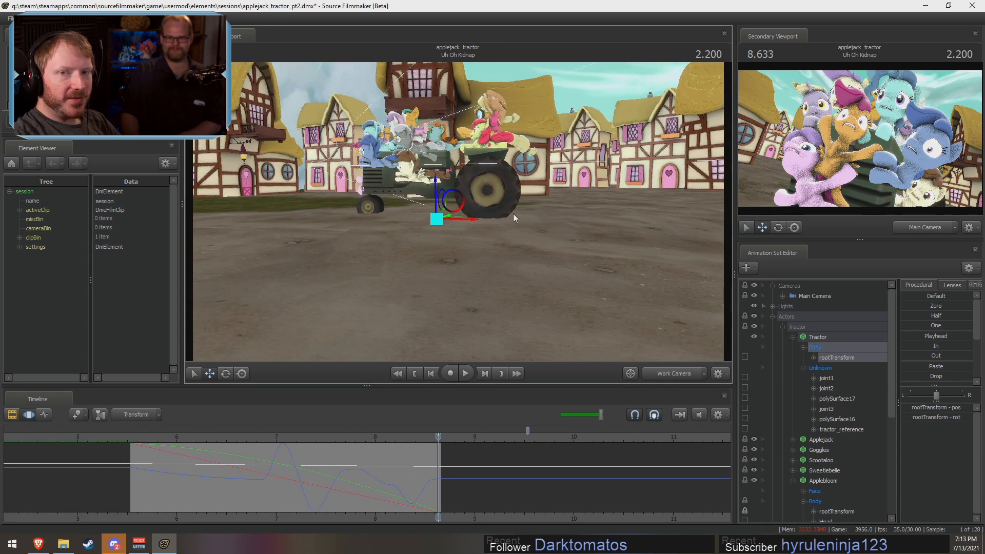
drag(523, 246, 457, 212)
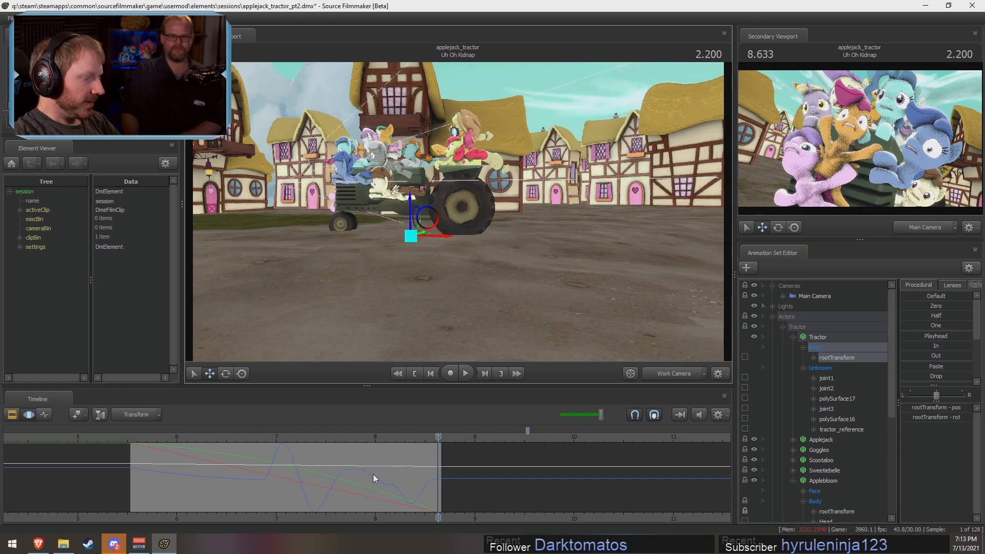
- Move the playhead to 8.166 and view the tractor from its front in the Work Camera
drag(438, 488, 392, 503)
drag(441, 307, 564, 289)
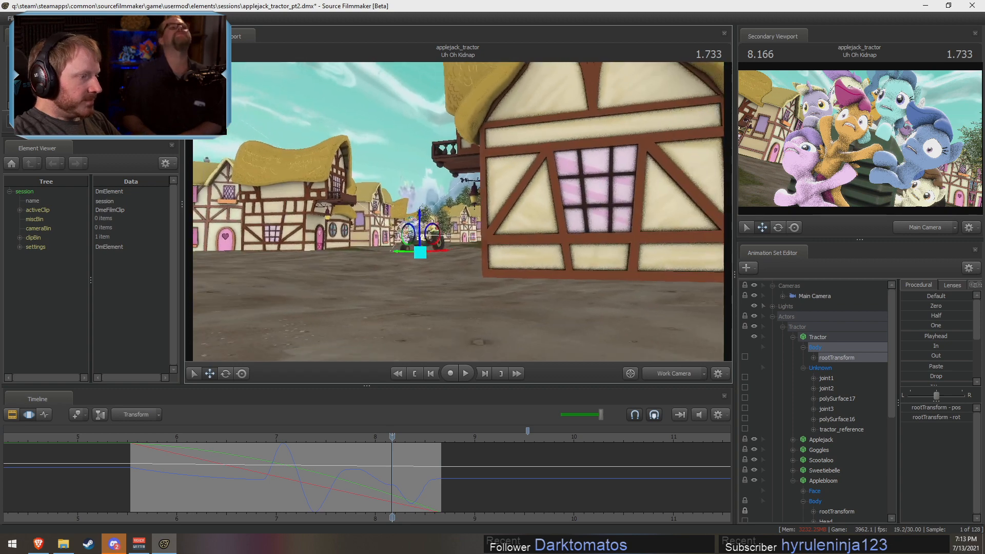
key(w)
drag(388, 308, 389, 340)
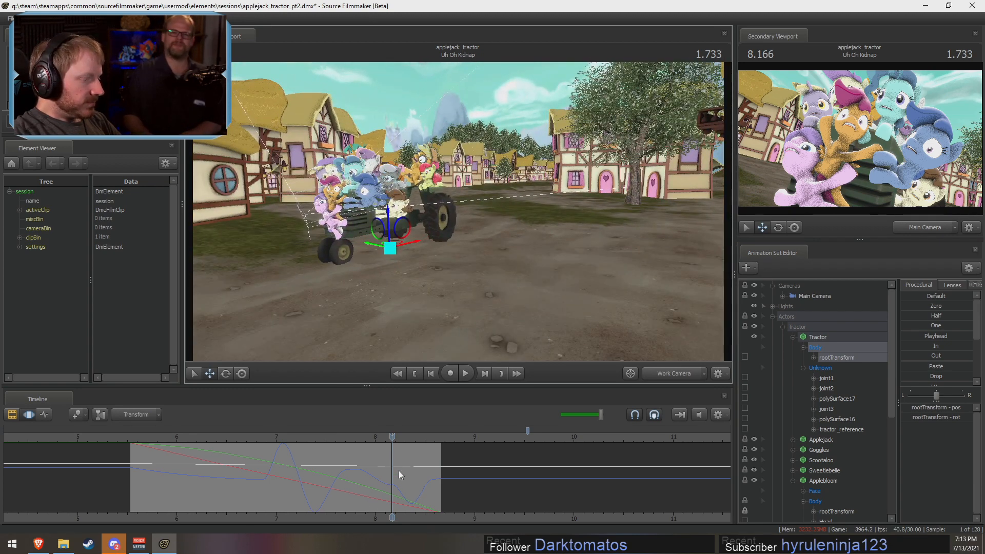
- Move the playhead to the shot's start at 5.533 and play the shot to review the tractor's motion
drag(392, 441, 206, 457)
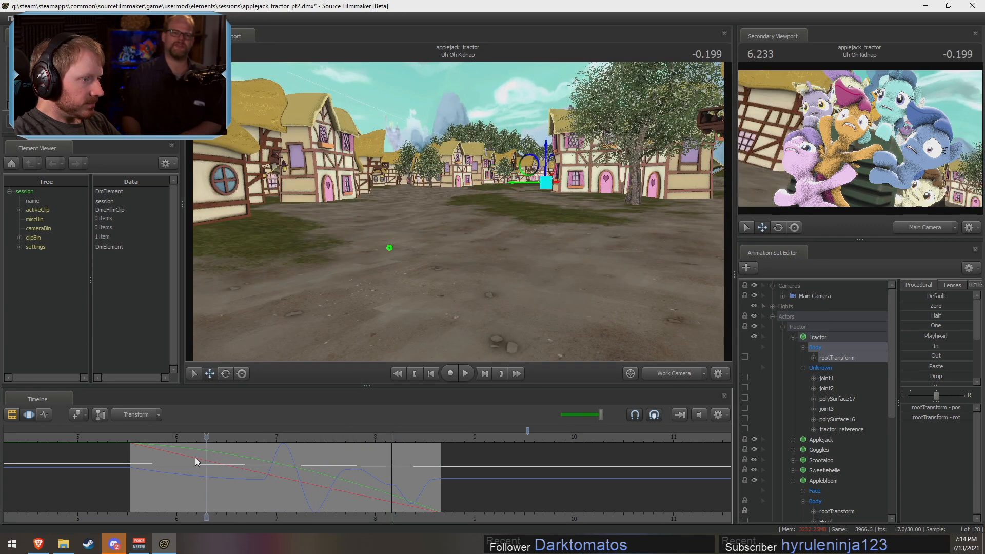
click(128, 437)
click(131, 437)
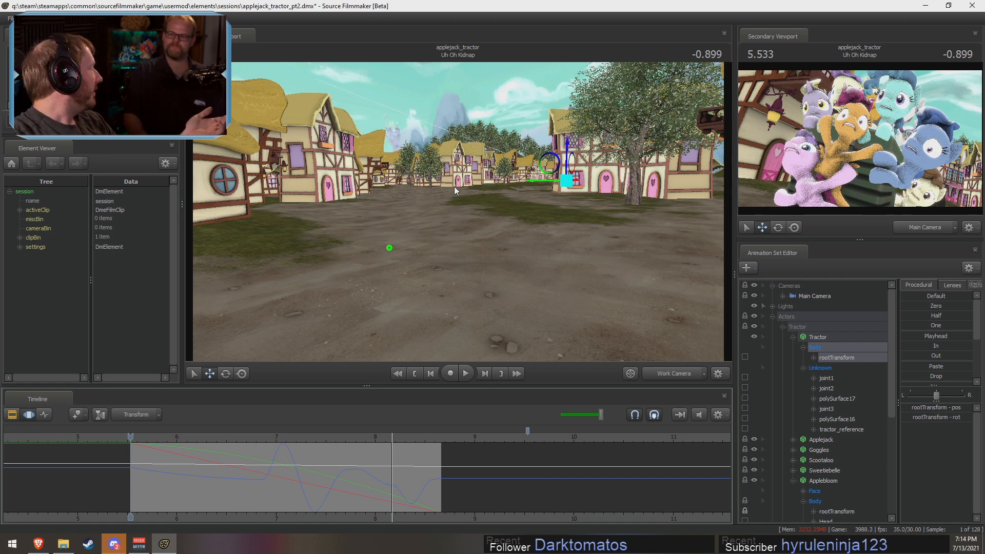
drag(503, 211, 518, 292)
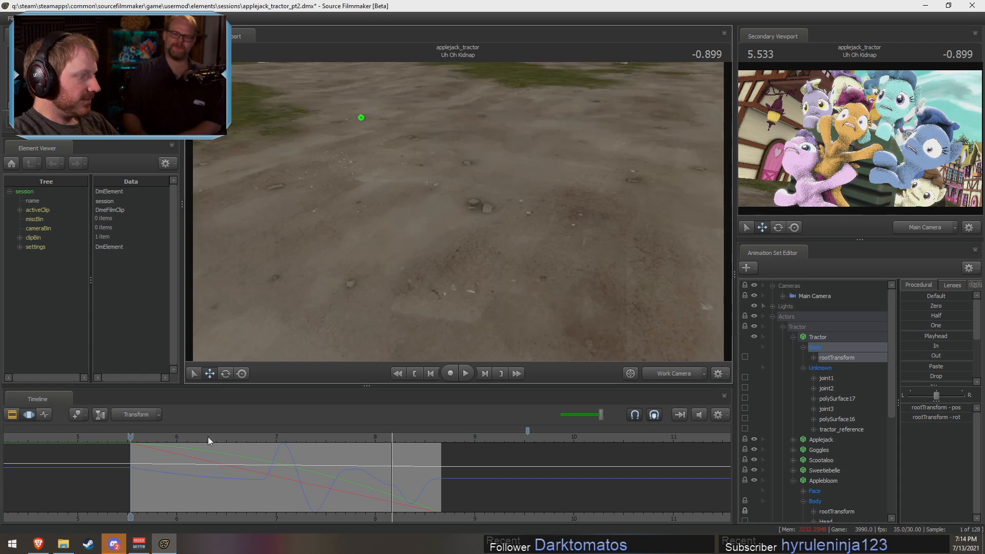
drag(129, 437, 148, 437)
key(space)
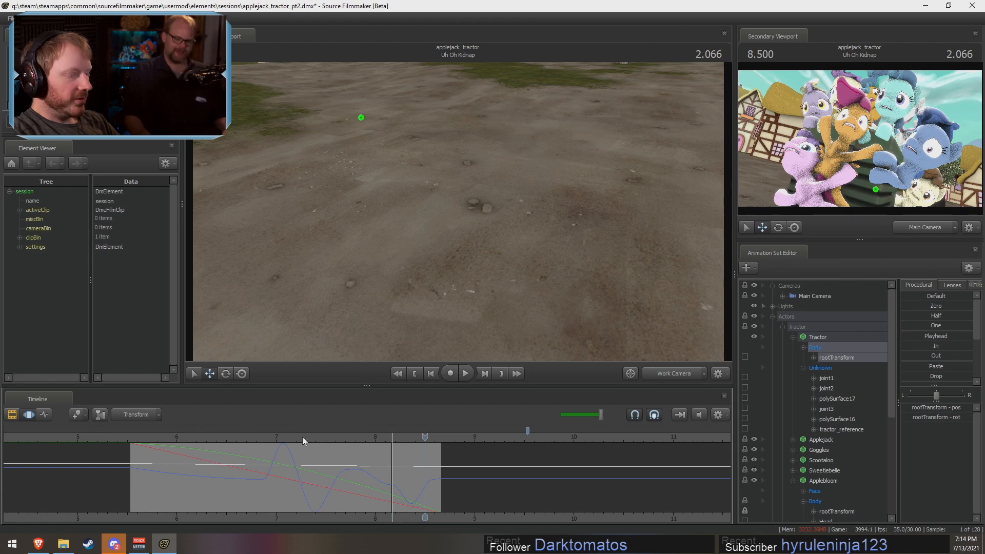
- Select the whole time range with the playhead at 5.833 and view the tractor's motion path along the street
drag(424, 437, 160, 456)
key(ctrl+a)
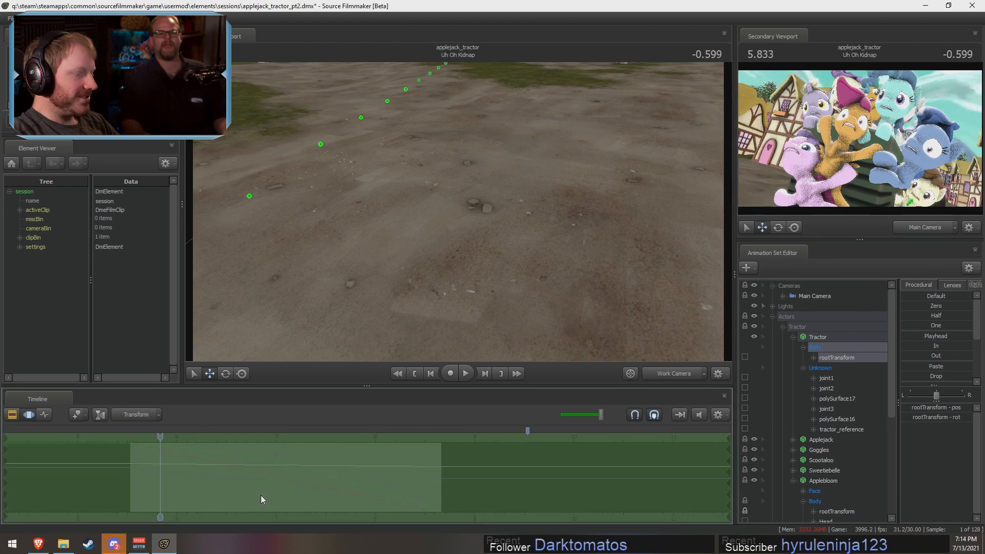
mouse_move(458, 212)
mouse_down()
mouse_move(462, 203)
mouse_move(458, 212)
mouse_up()
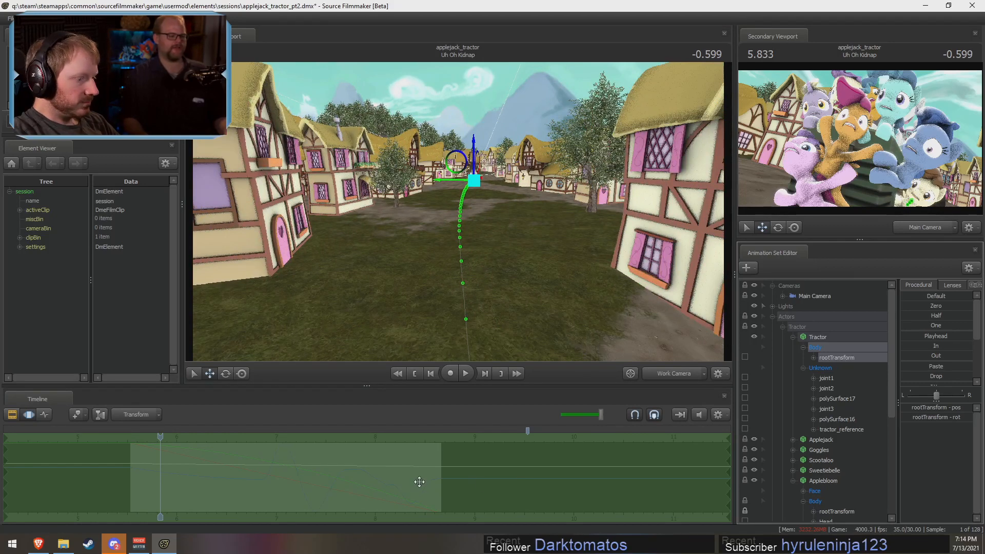
drag(419, 482, 440, 484)
key([)
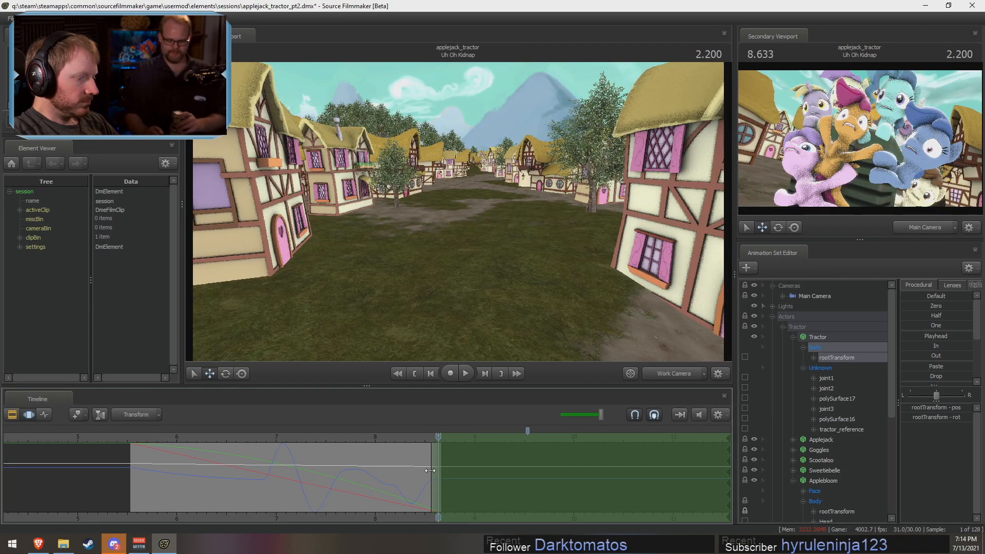
shift+click(126, 484)
click(132, 465)
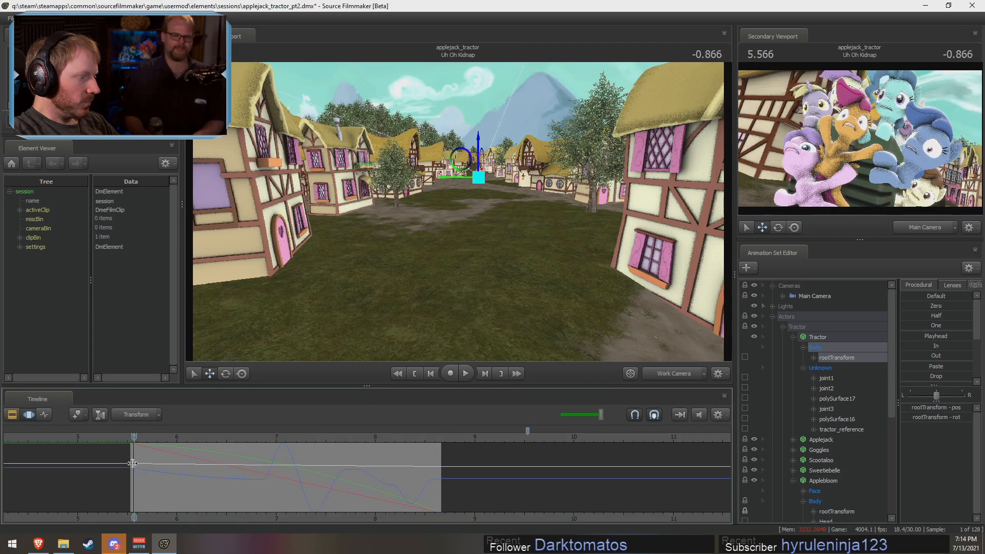
- Select the whole time range with the playhead at 5.566 and examine the tractor's complete motion path from above the village
drag(458, 246, 452, 272)
key(s)
key(ctrl+a)
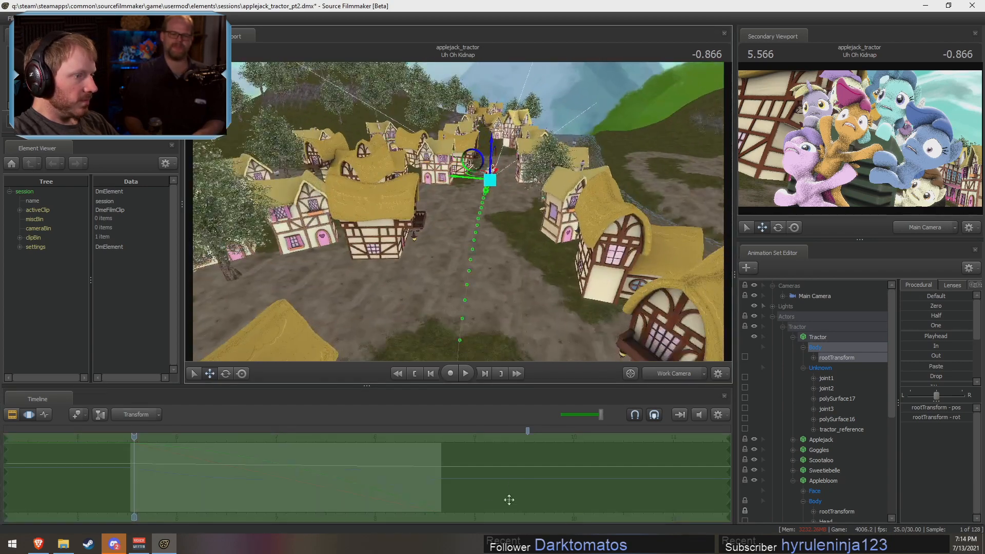
drag(480, 303, 477, 329)
key(w)
key(w)
key(s)
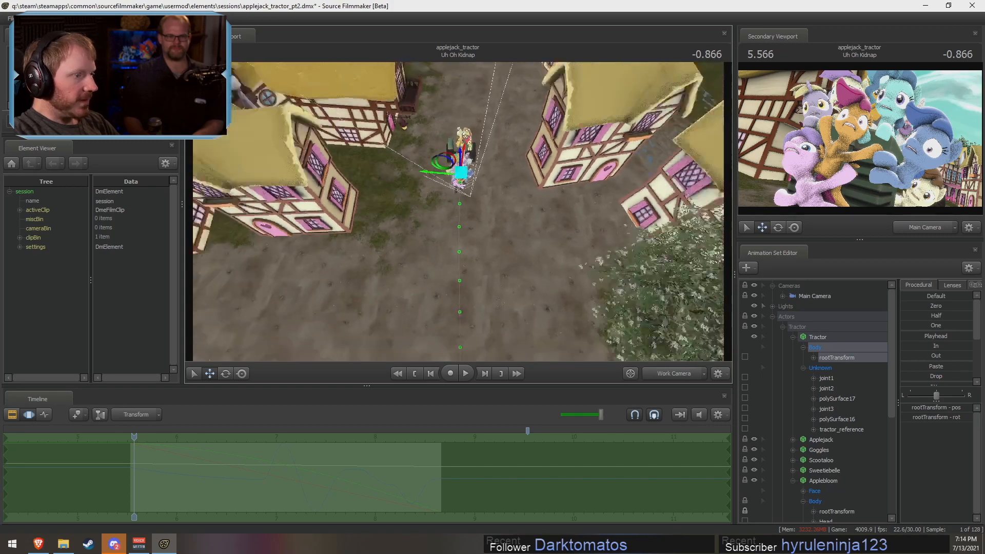
key(s)
drag(459, 212, 459, 216)
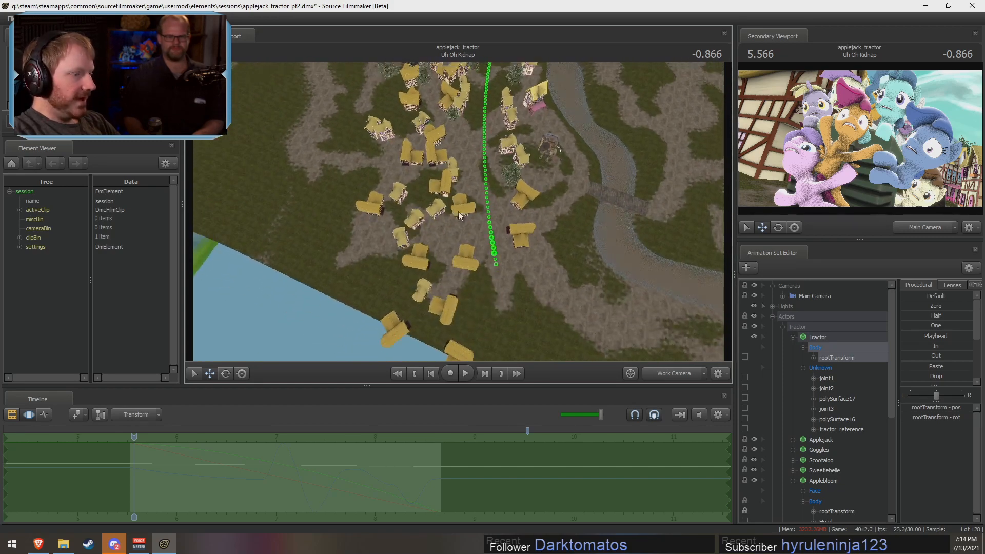
- Start the time selection at 8.633 with a falloff from the shot's start at about 5.53, and frame the tractor from above
drag(444, 475, 121, 477)
key(bracketleft)
scroll(421, 485, up, 2)
scroll(421, 481, down, 2)
alt+drag(443, 288, 461, 249)
key(w)
key(w)
drag(460, 210, 460, 210)
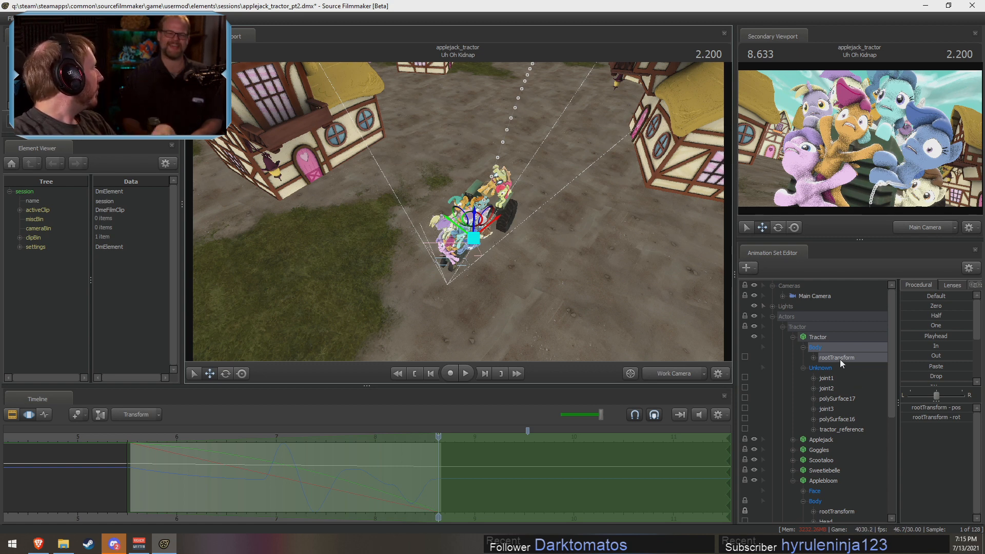
- Switch the manipulation mode to Offset and rotate the tractor's rootTransform around its vertical axis at the end of the Uh Oh Kidnap shot
alt+drag(651, 285, 460, 213)
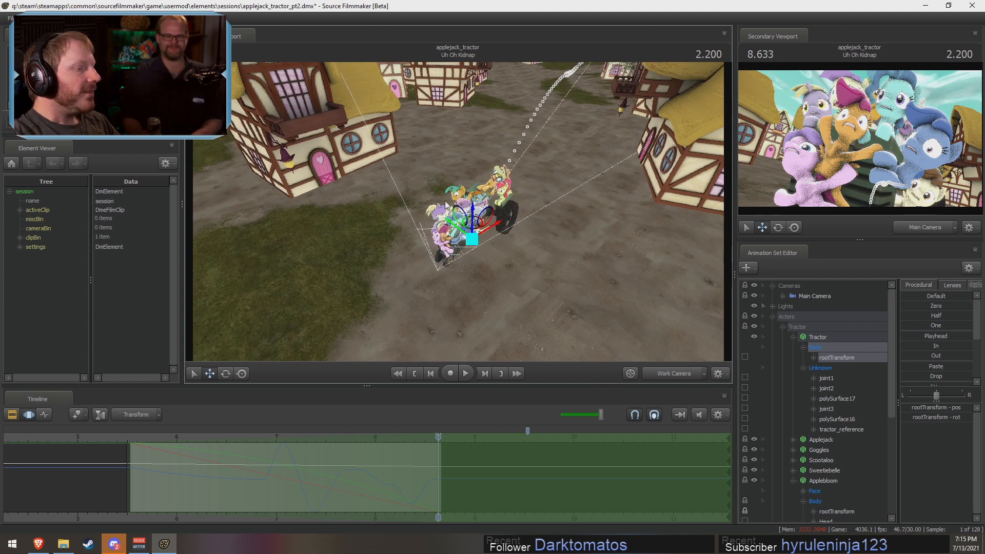
alt+drag(511, 304, 470, 266)
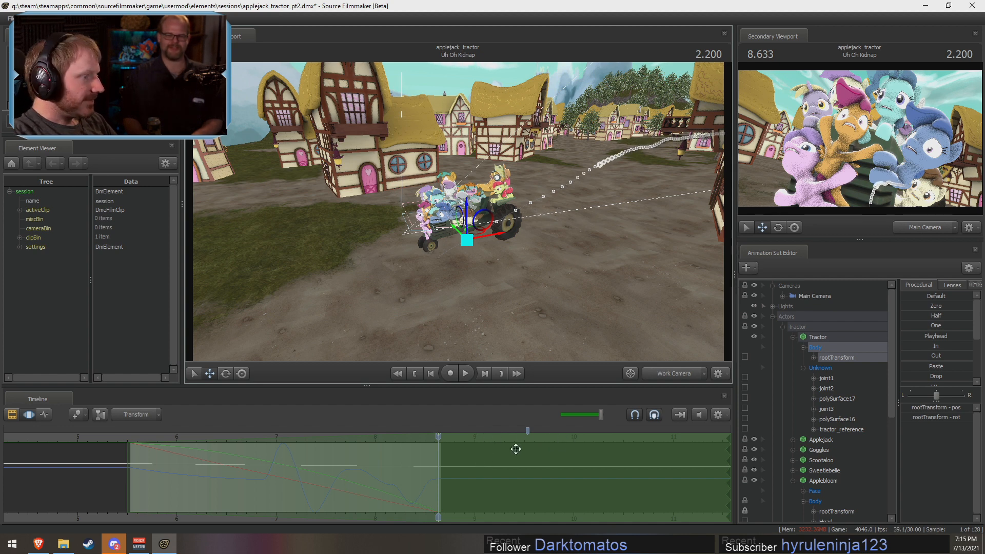
drag(470, 337, 533, 362)
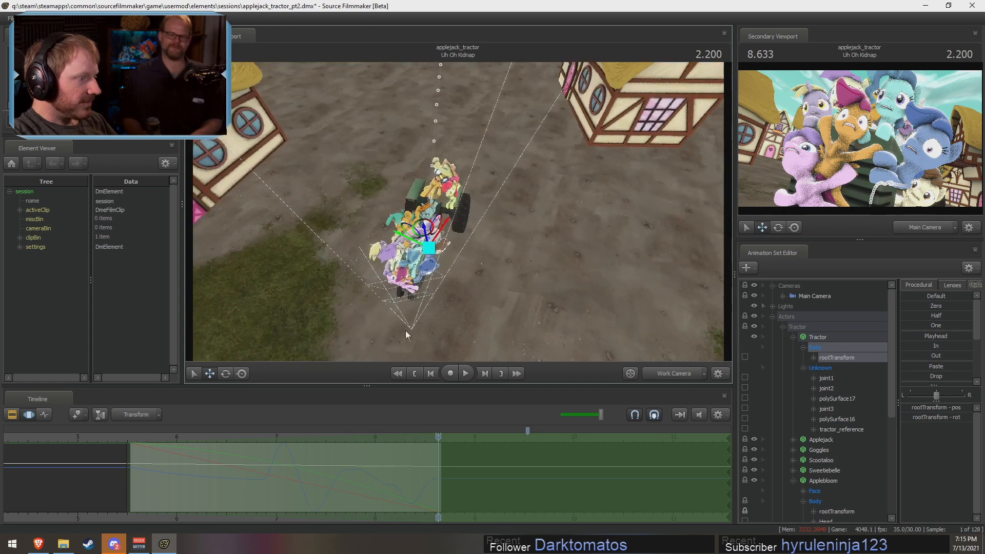
click(137, 415)
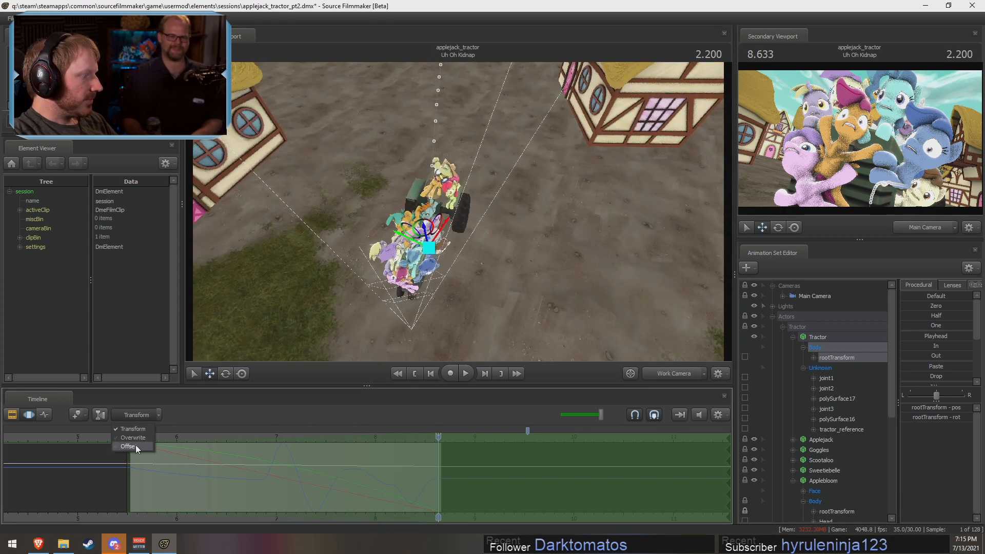
click(137, 446)
drag(486, 314, 543, 320)
drag(488, 224, 488, 219)
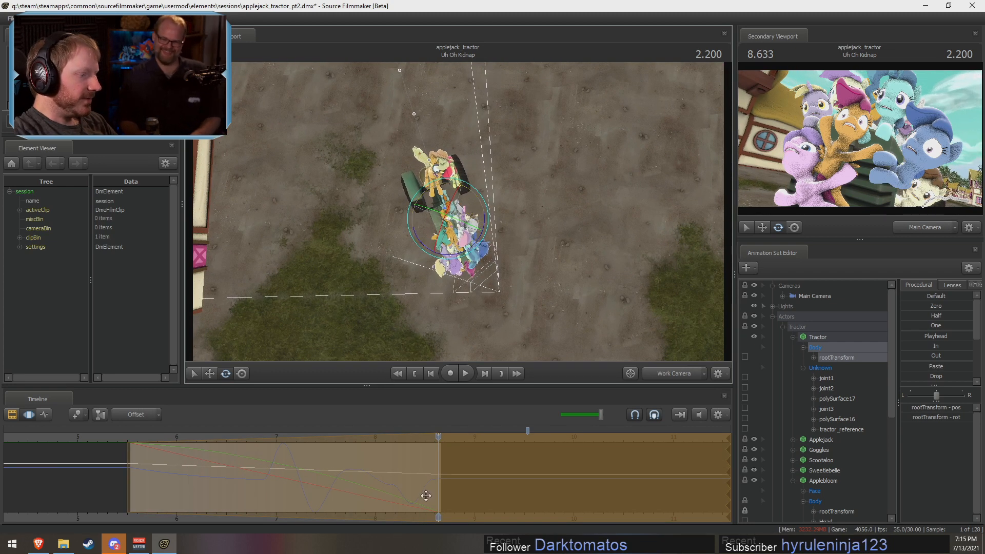
click(378, 460)
- Play the Uh Oh Kidnap shot through the Main Camera to review the tractor's turn, and collapse the Tractor group
key(F2)
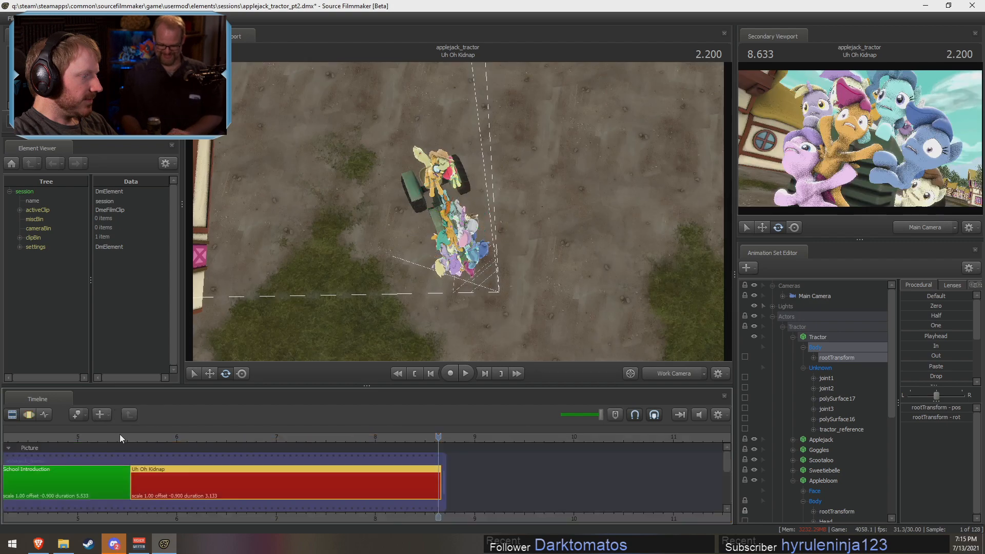
drag(122, 438, 147, 437)
click(674, 374)
key(space)
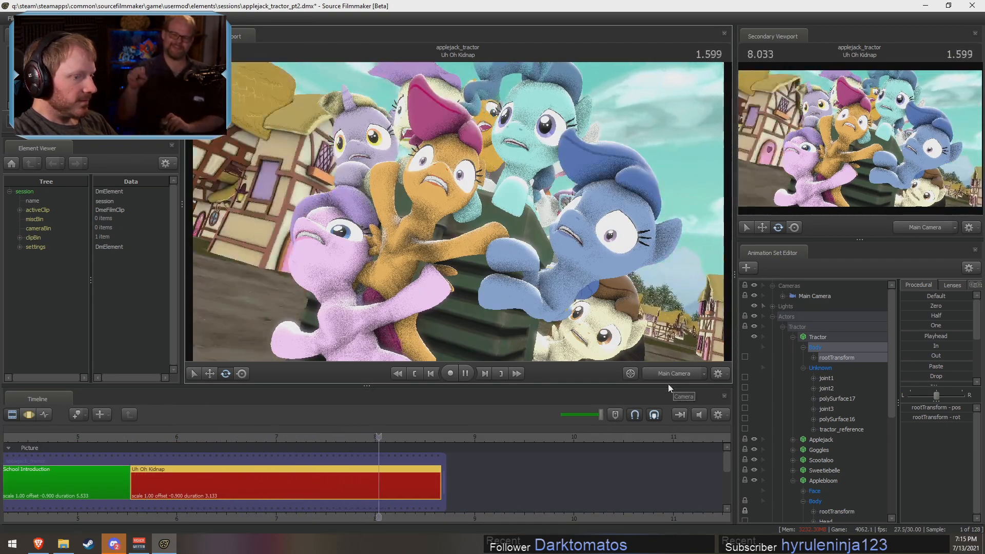
key(space)
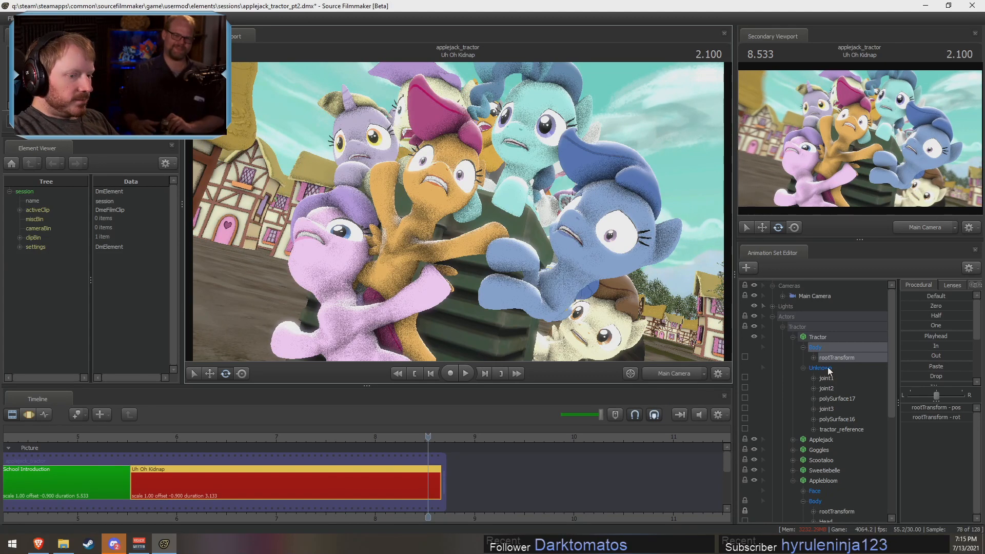
click(782, 326)
key(space)
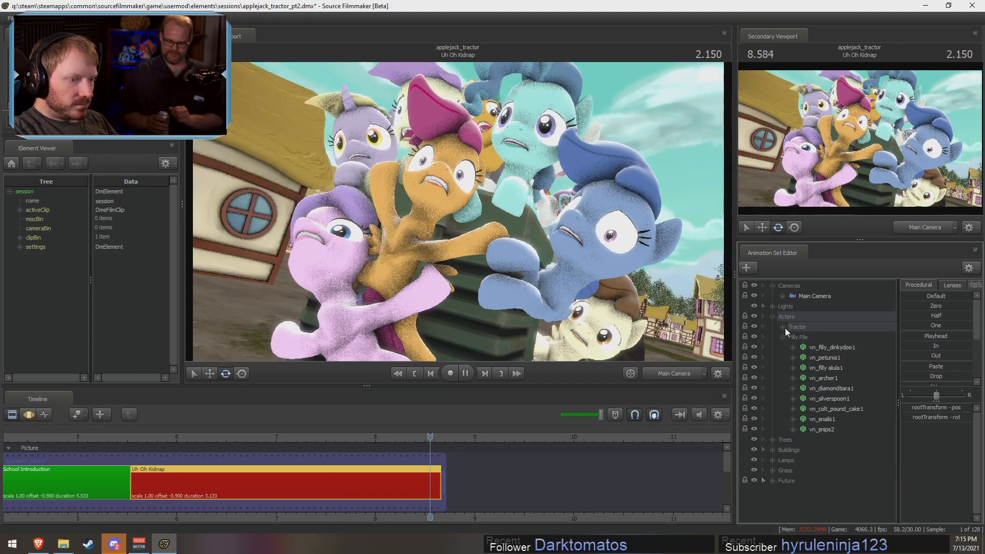
key(space)
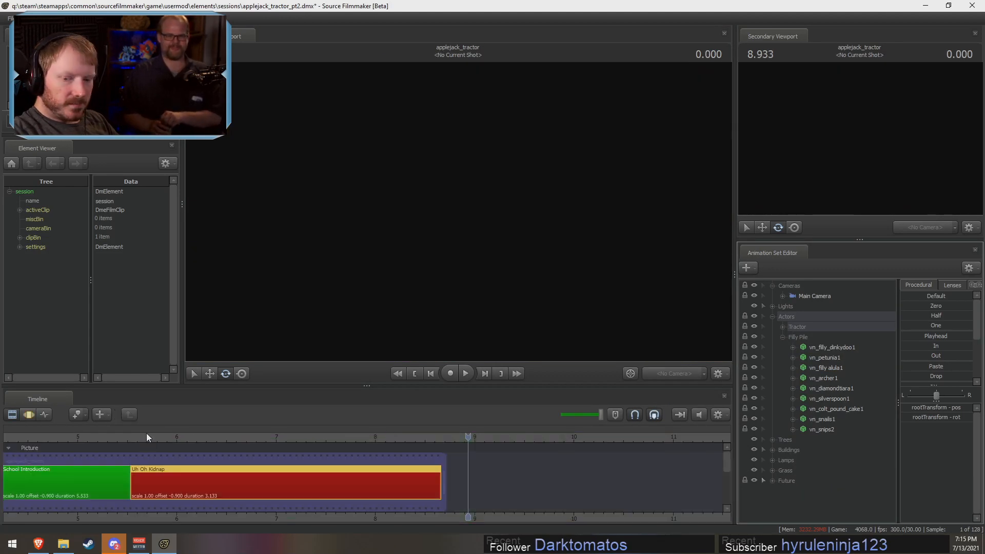
- Examine the filly pile through the Main Camera at 5.700 and 6.500, comparing the Clip Editor and Motion Editor displays
click(146, 435)
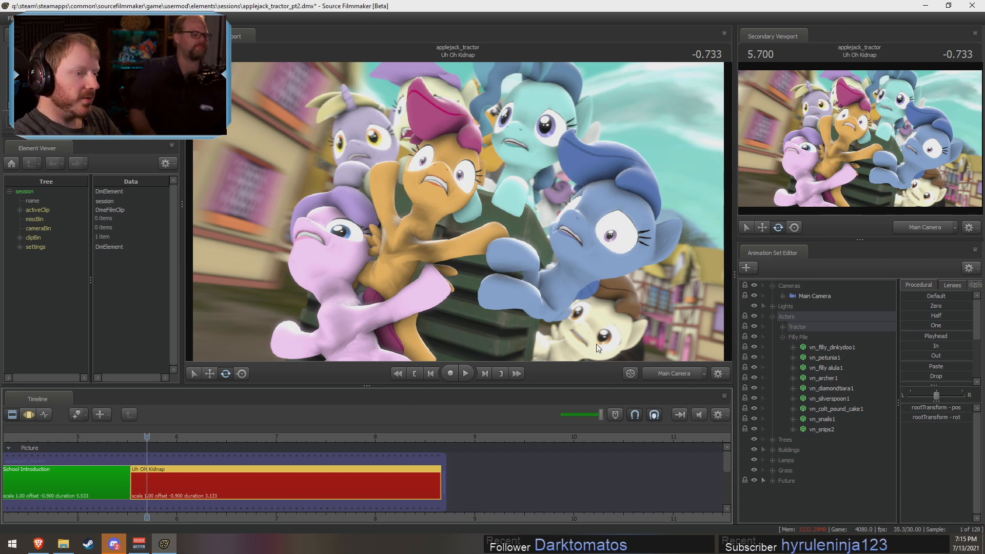
key(F3)
key(F2)
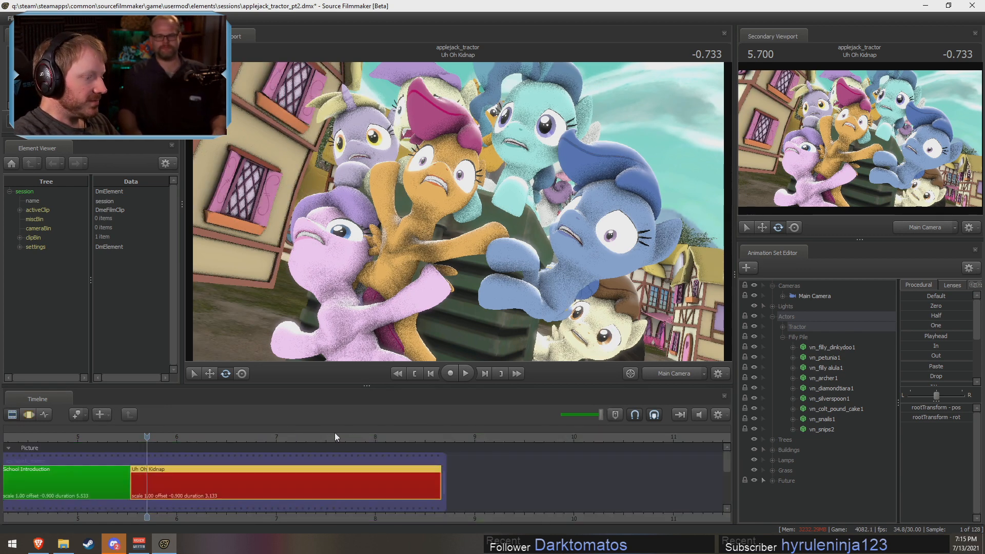
key(F3)
key(F2)
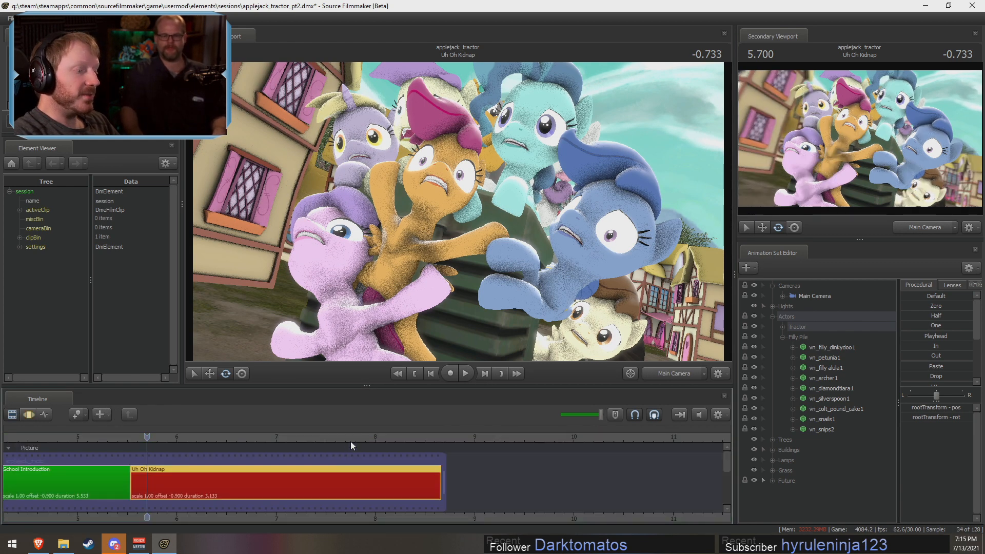
drag(350, 442, 228, 452)
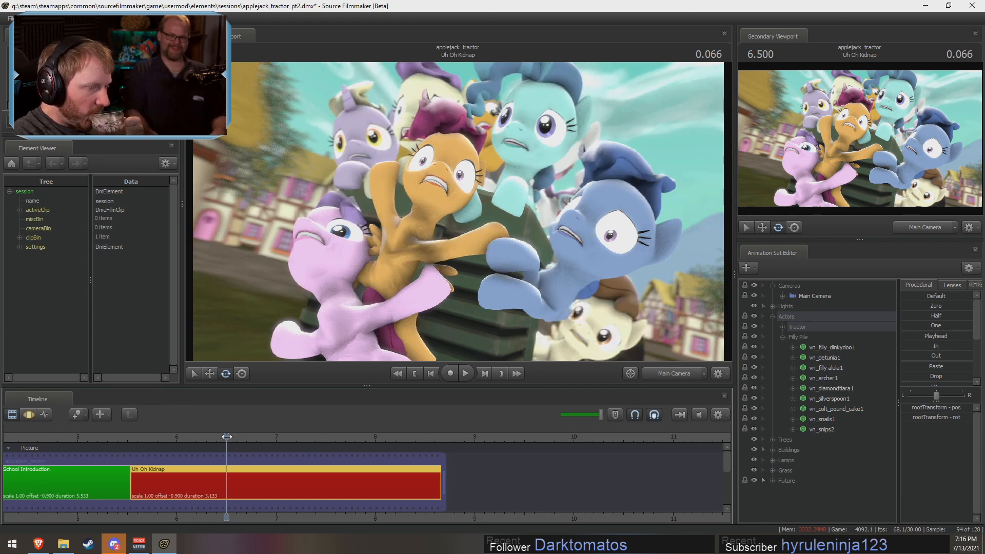
click(227, 436)
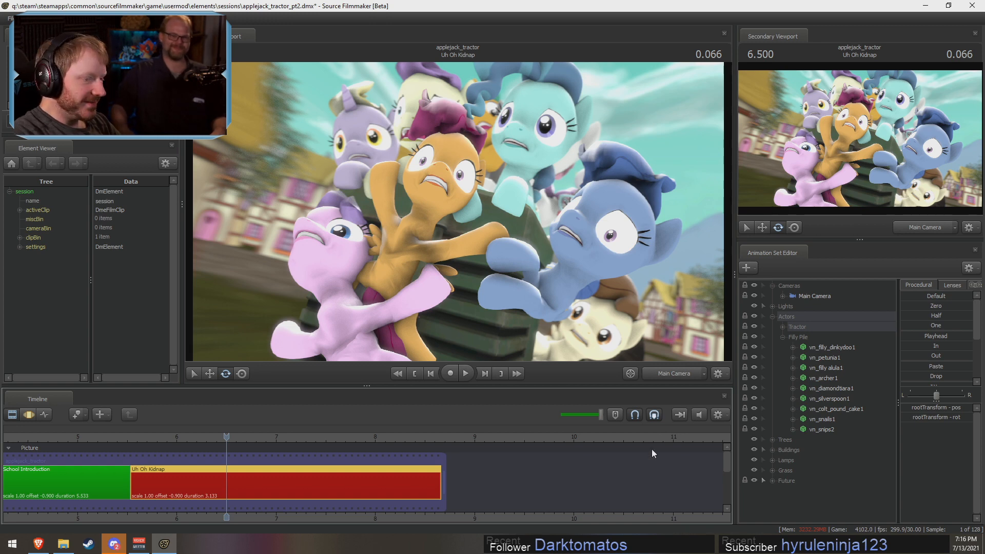
- Inspect the tractor and its motion path from the Work Camera in the Motion Editor at 6.500
click(667, 375)
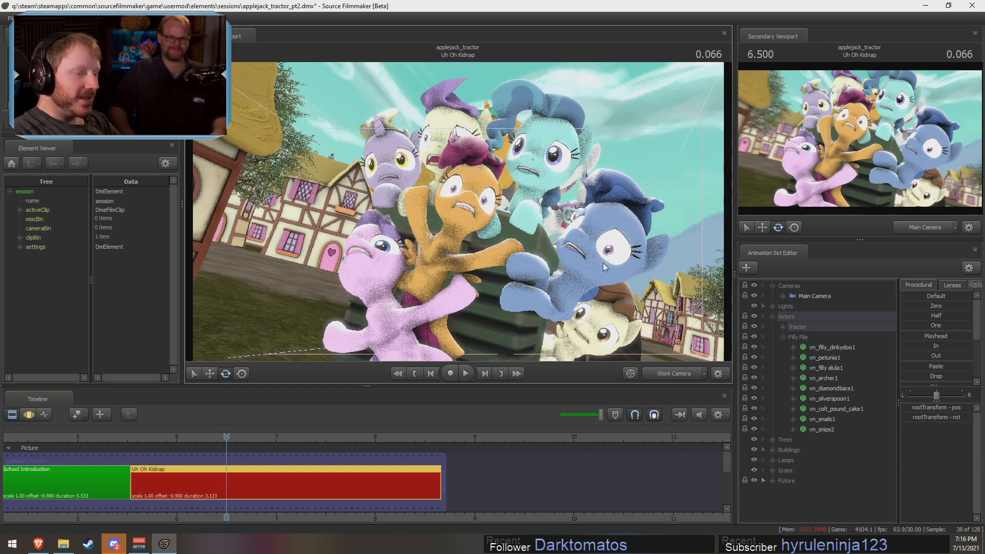
key(F3)
drag(593, 260, 572, 288)
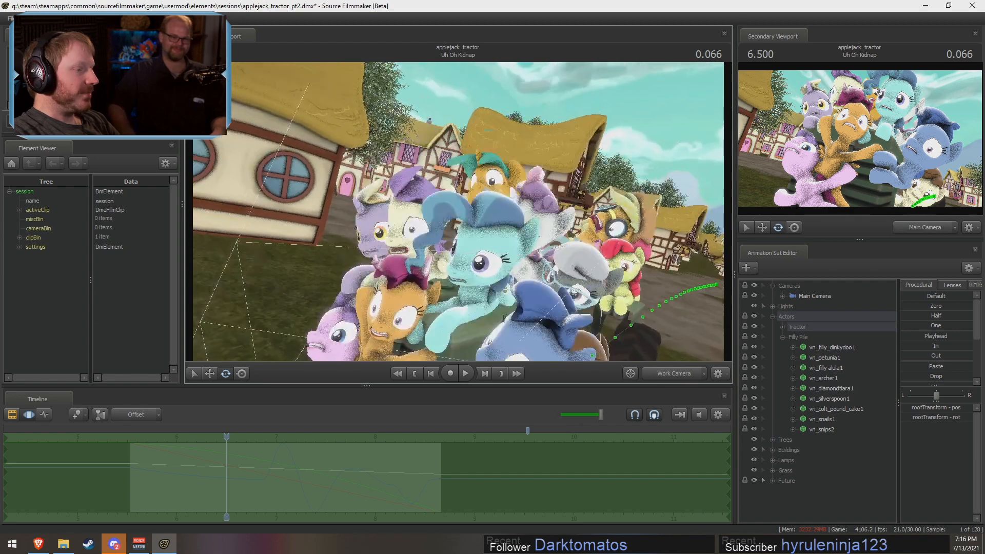
drag(458, 204, 458, 213)
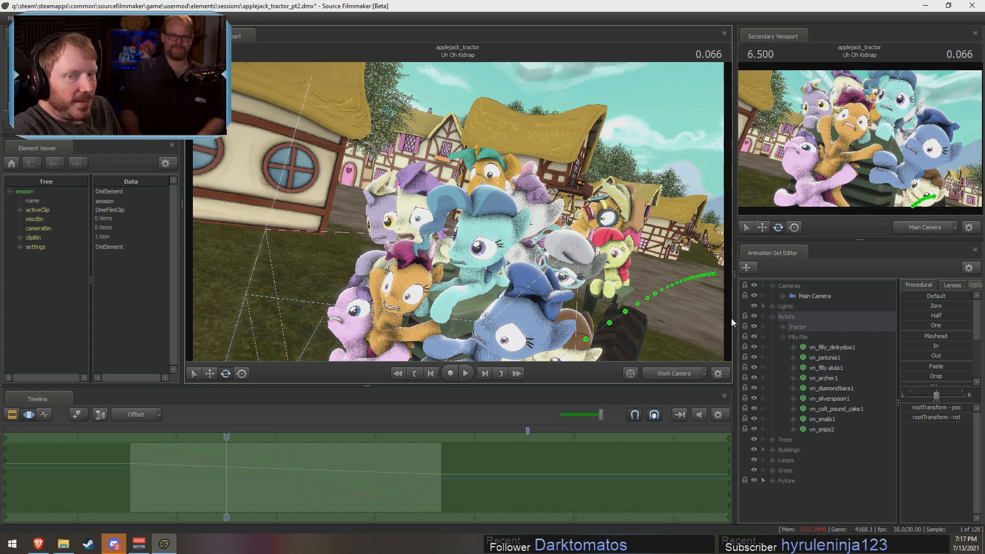
key(r)
drag(710, 324, 683, 308)
key(s)
key(s)
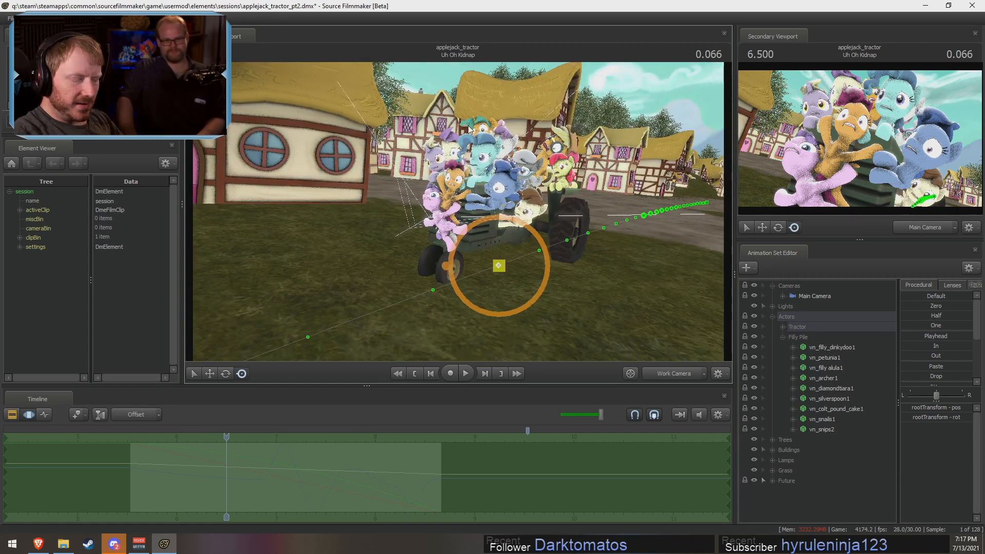
drag(683, 308, 695, 336)
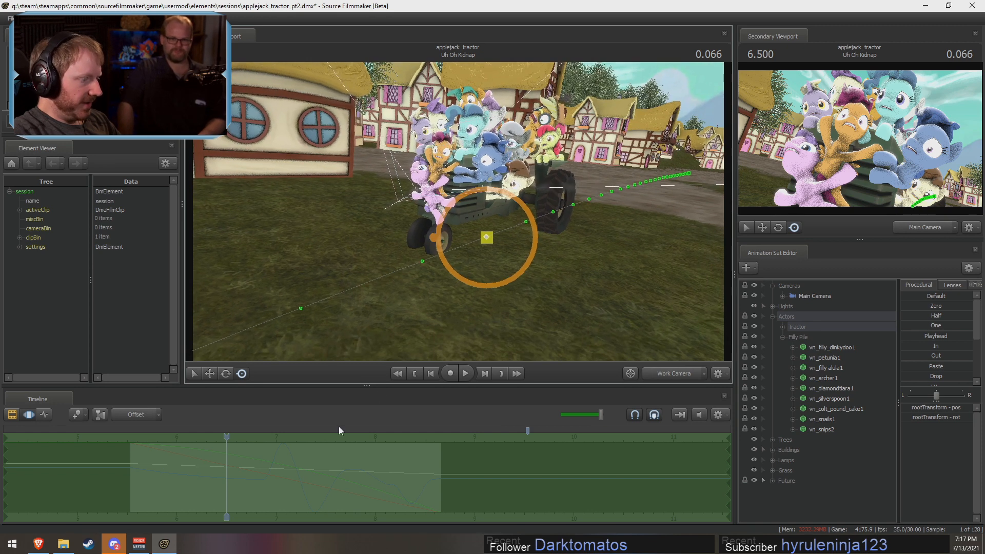
- Create a Motion Editor time selection around 5.933 in the Uh Oh Kidnap shot, with falloff from about 5.6 to 6.8 seconds
key(F2)
drag(260, 515, 340, 503)
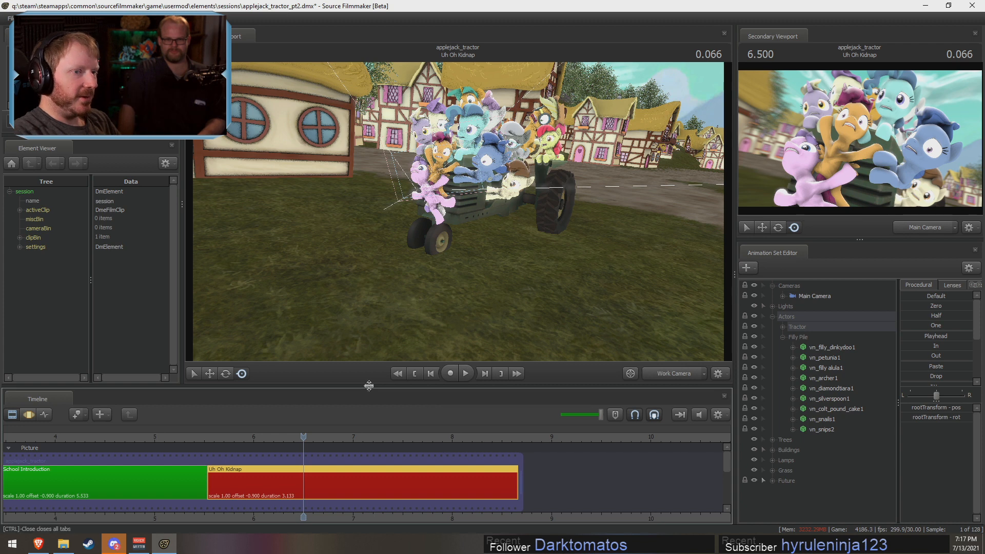
key(F3)
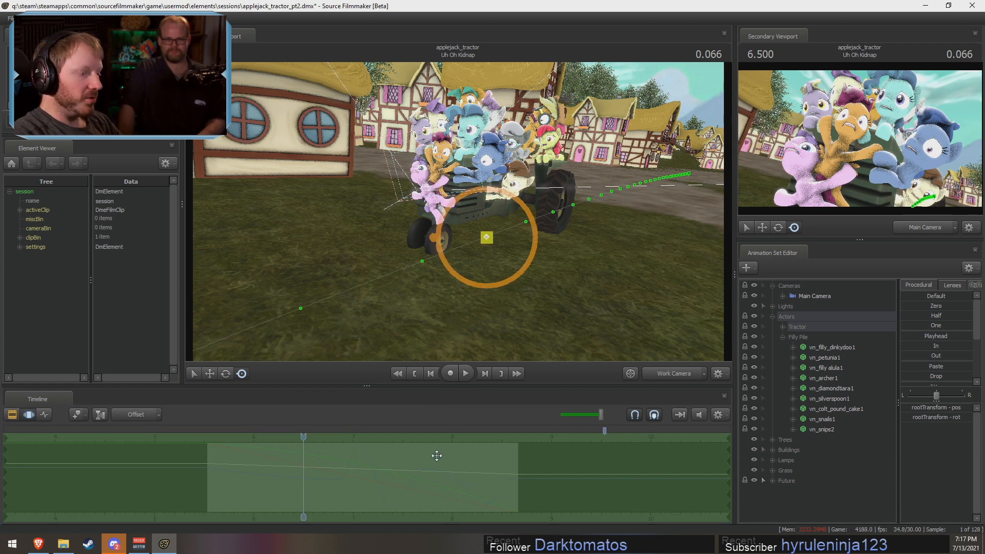
key(F2)
key(F3)
key(F2)
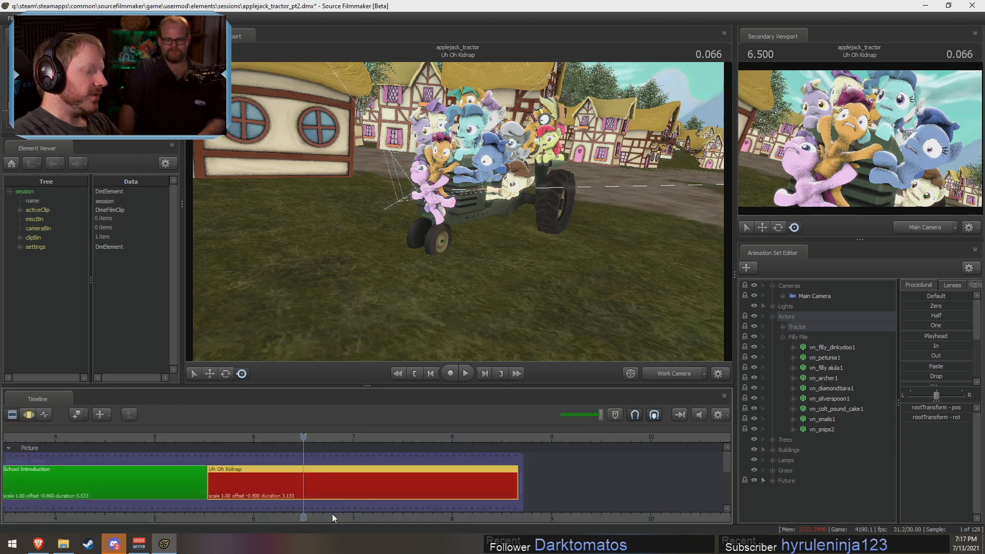
scroll(236, 497, up, 4)
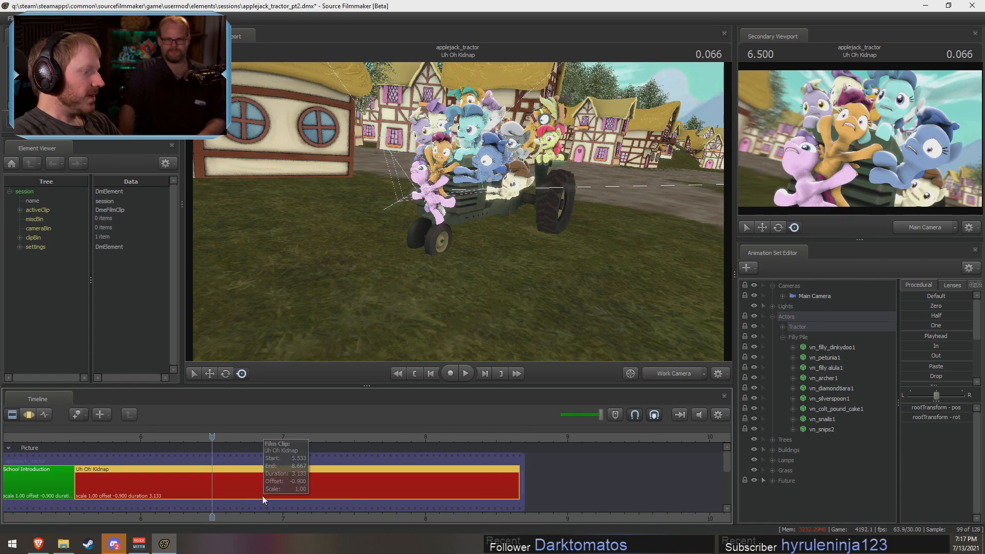
key(F3)
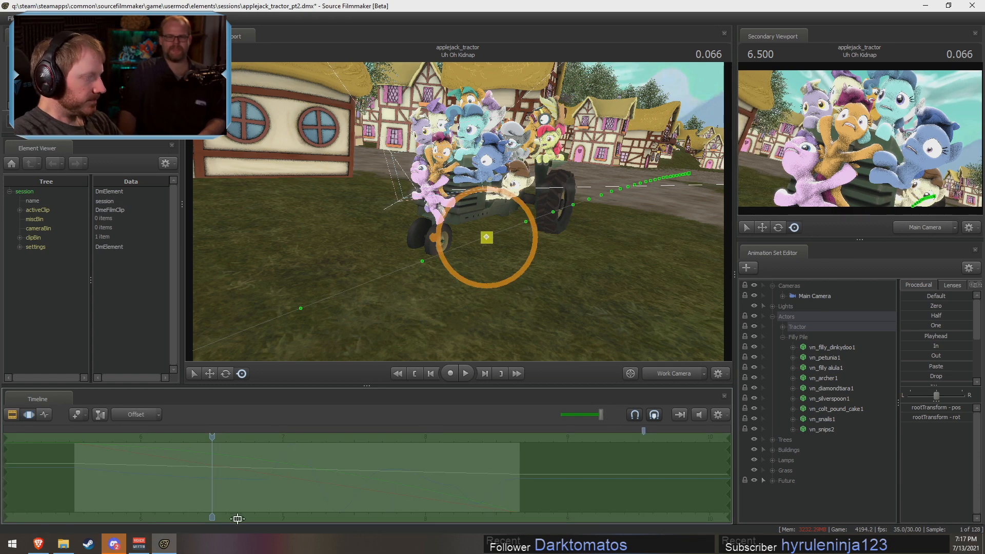
key(shift)
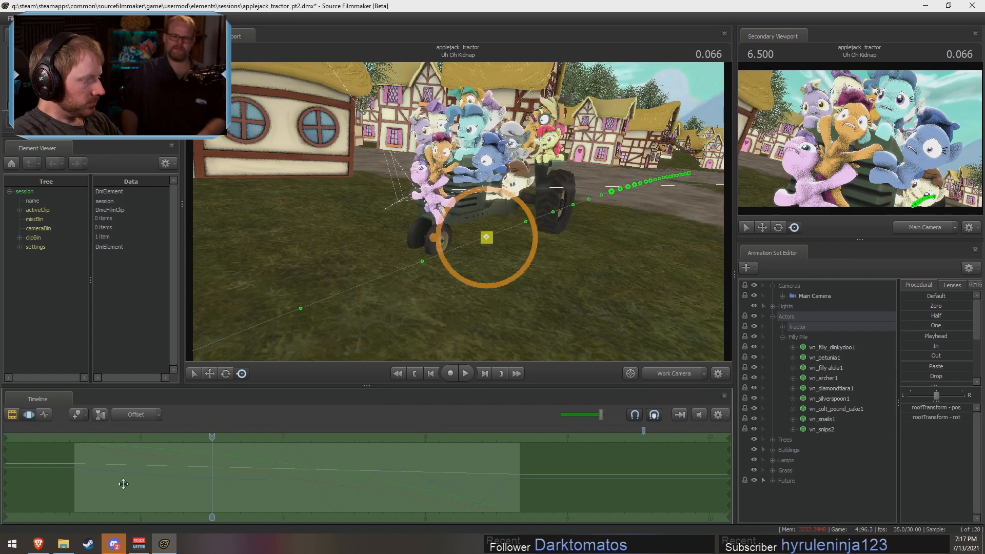
shift+click(132, 487)
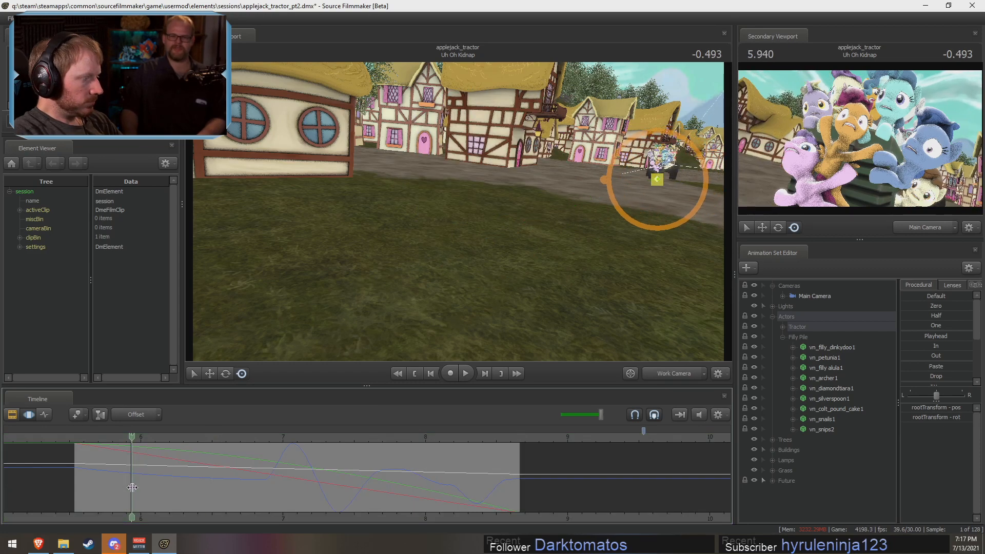
shift+scroll(134, 488, up, 4)
drag(170, 481, 247, 480)
- Collapse the Actors group and expand the Lights group in the animation set list
alt+drag(482, 328, 555, 305)
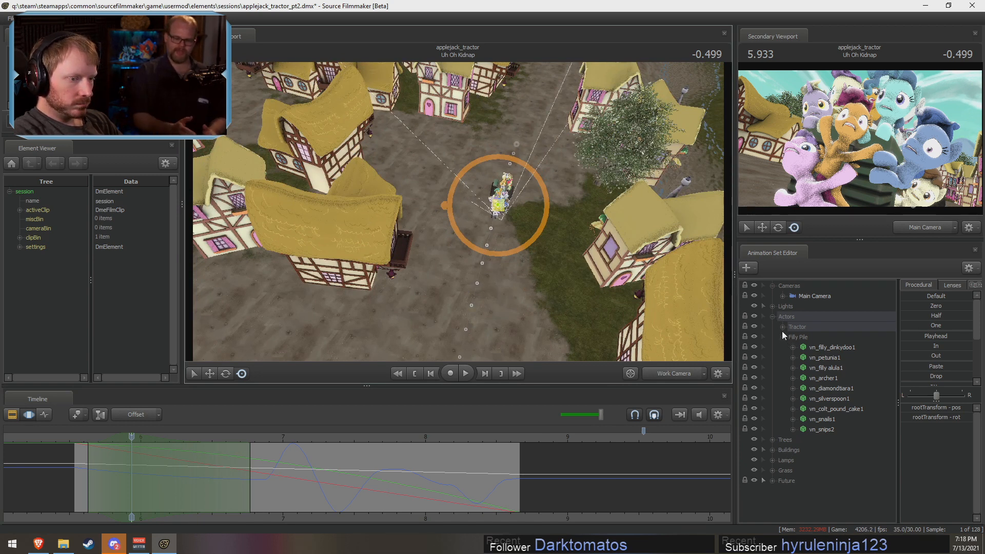
click(773, 316)
click(772, 306)
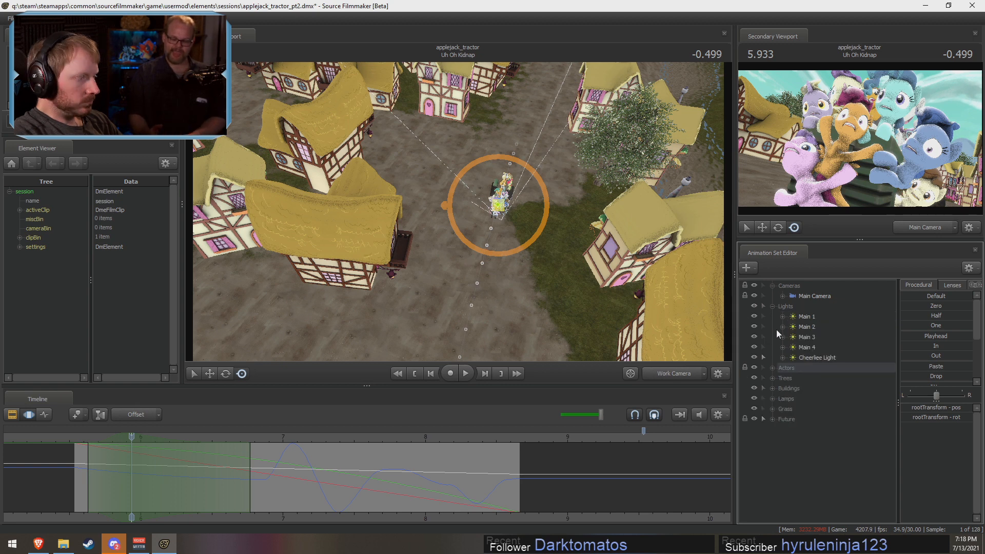
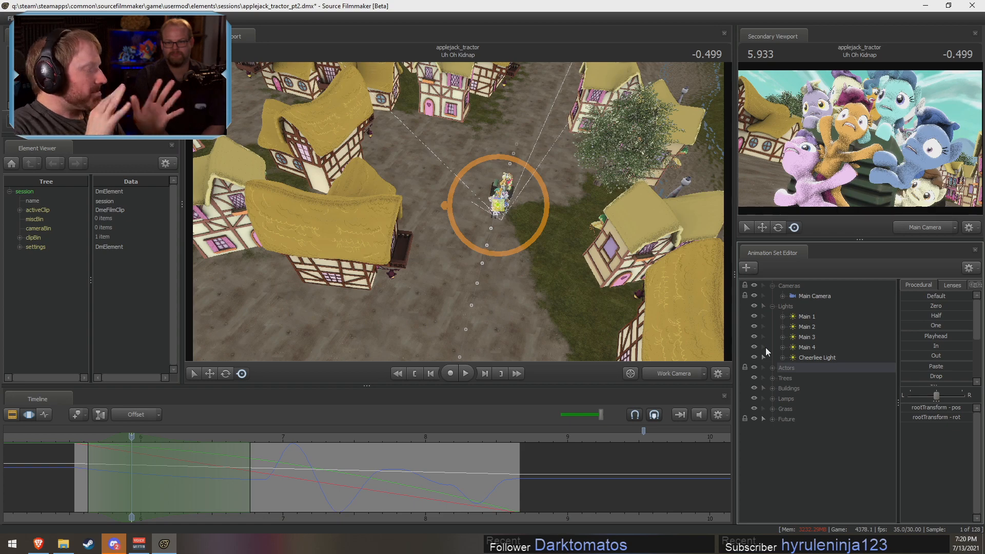
- Expand the Actors and Tractor groups in the animation set list and select the tractor's joint1 for rotation
drag(518, 298, 503, 256)
mouse_move(439, 189)
mouse_down()
mouse_move(440, 180)
mouse_move(439, 189)
mouse_up()
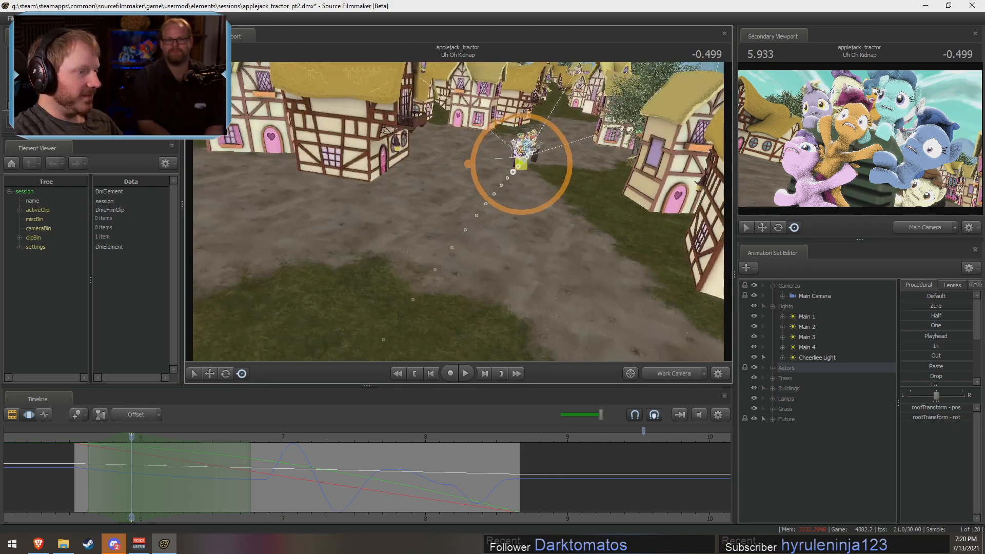
key(w)
drag(433, 240, 459, 205)
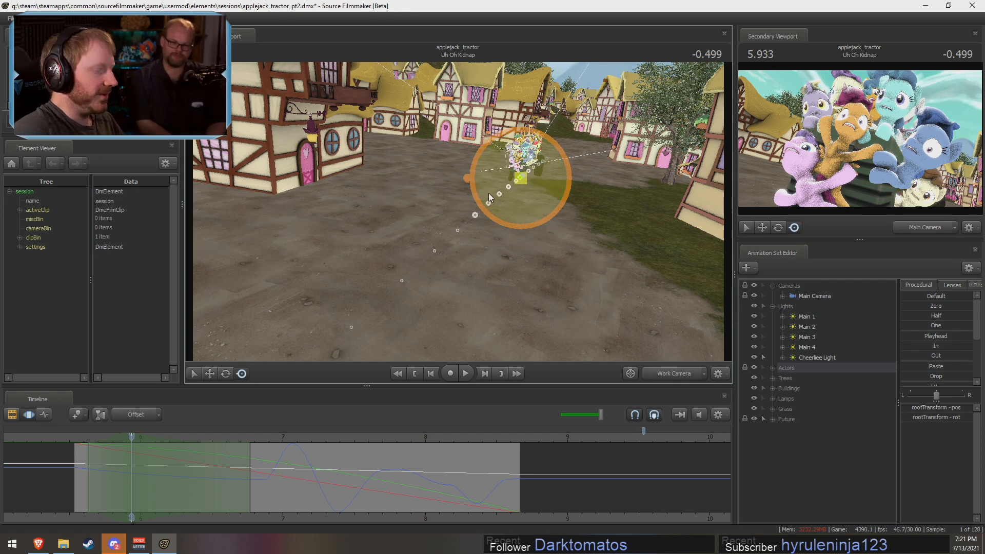
drag(161, 472, 97, 479)
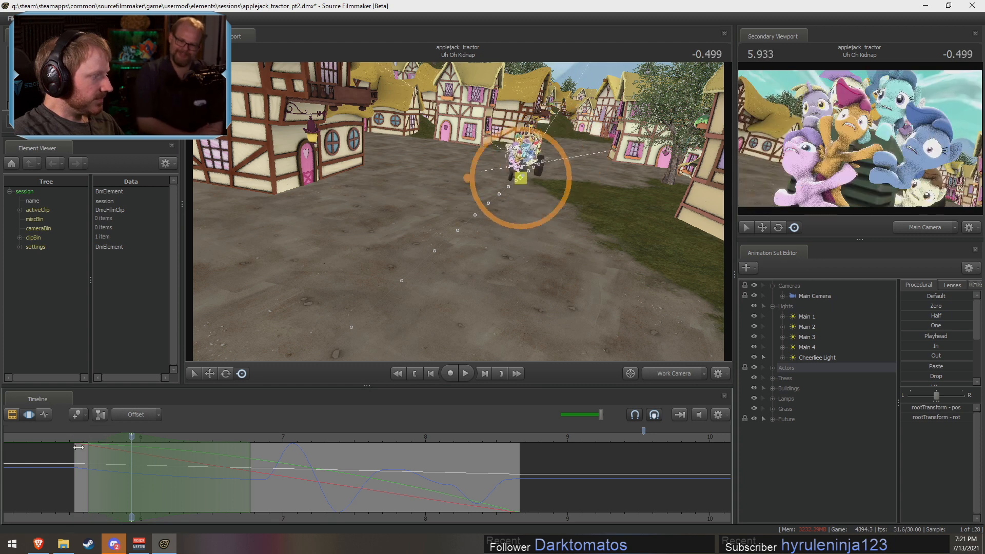
drag(79, 442, 132, 459)
key(e)
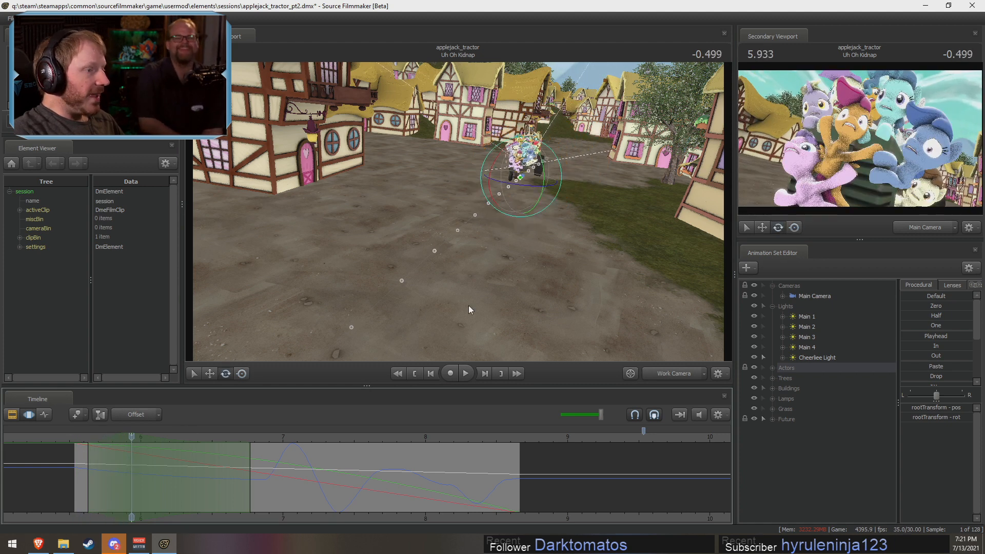
click(773, 368)
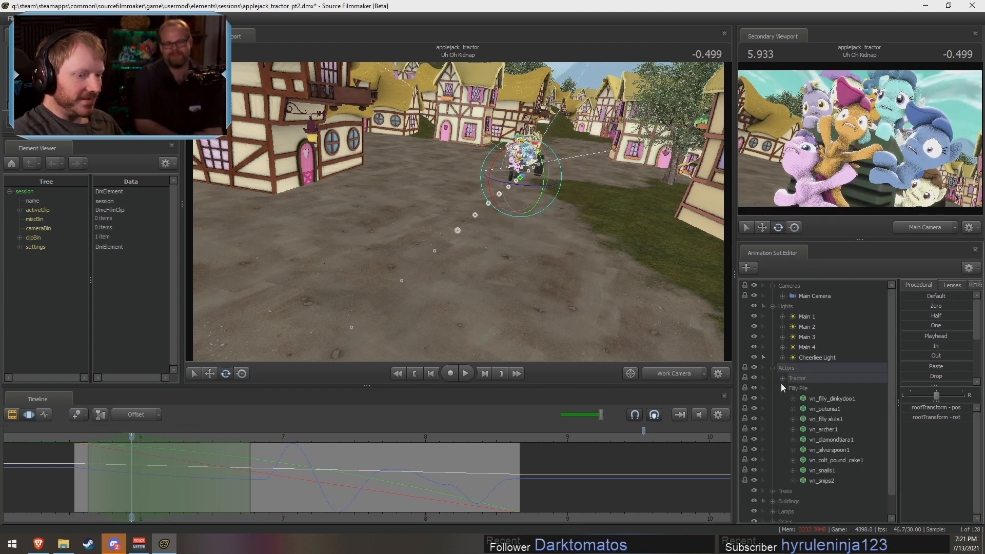
click(783, 378)
click(827, 429)
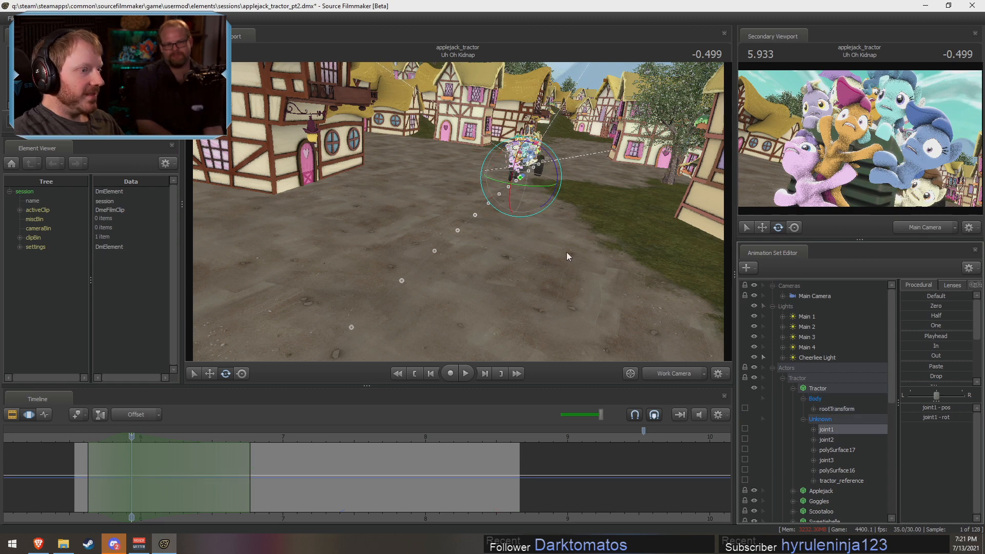
- Try to offset the tractor's joint1 position over the time selection around 5.933 and play it back from 5.533
alt+drag(567, 252, 459, 210)
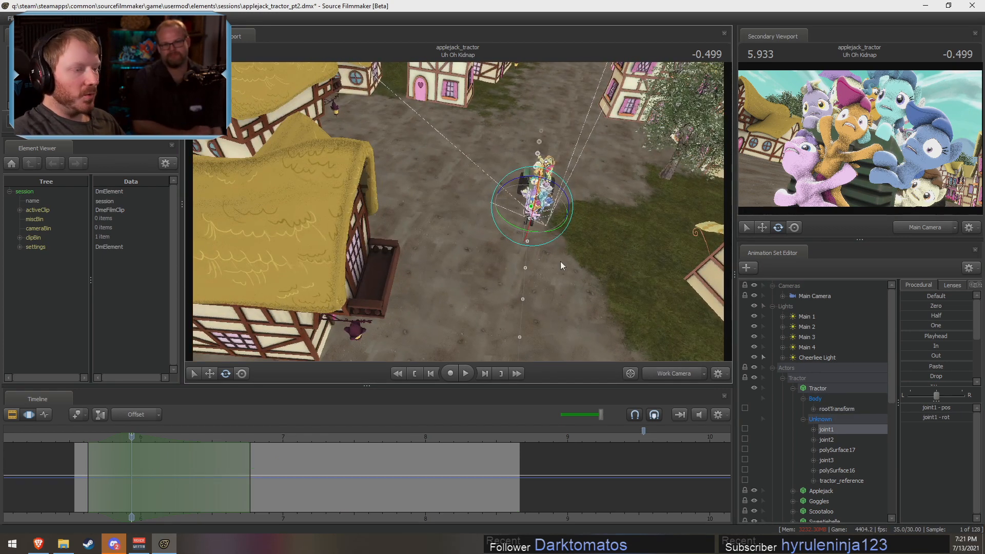
drag(560, 260, 452, 216)
key(w)
drag(507, 196, 499, 195)
click(76, 438)
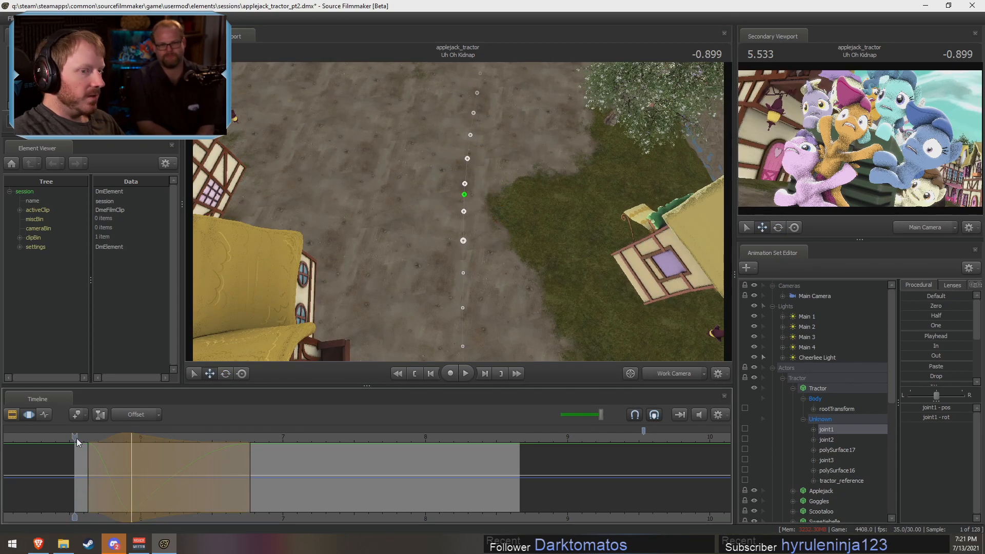
key(space)
click(80, 436)
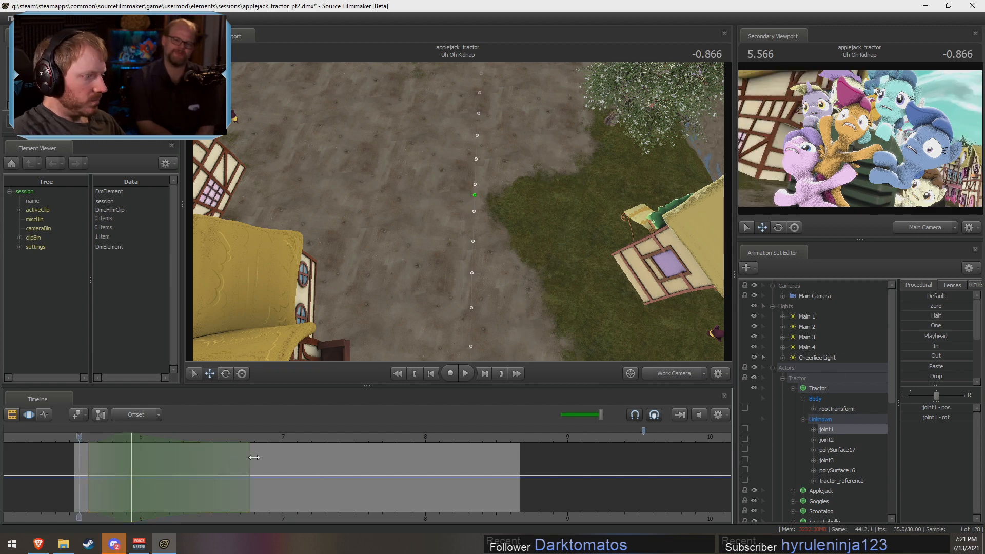
- Extend the Motion Editor time selection over the whole timeline and frame the tractor in the Work Camera for rotation at 5.566
click(179, 447)
click(678, 373)
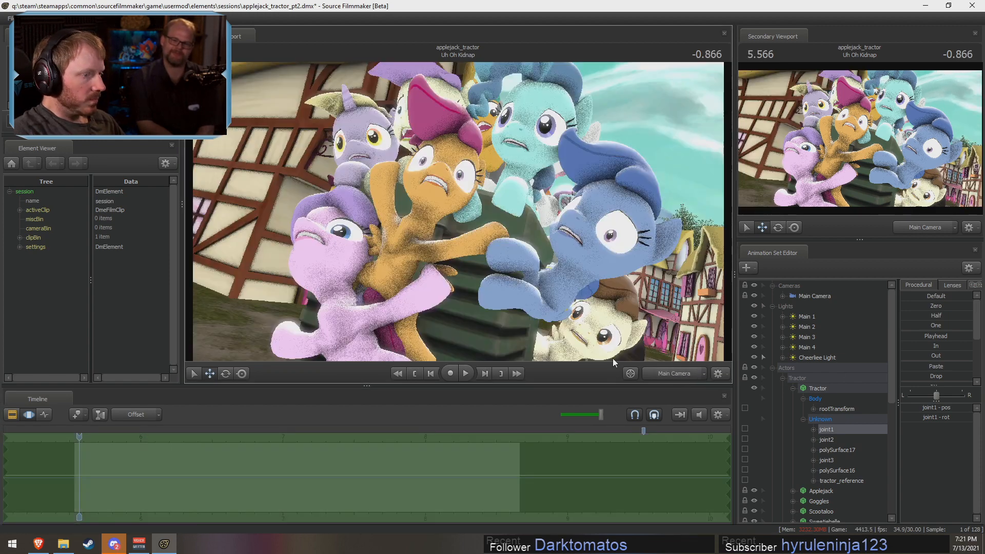
ctrl+click(675, 375)
key(s)
drag(459, 212, 469, 232)
key(e)
key(ctrl+z)
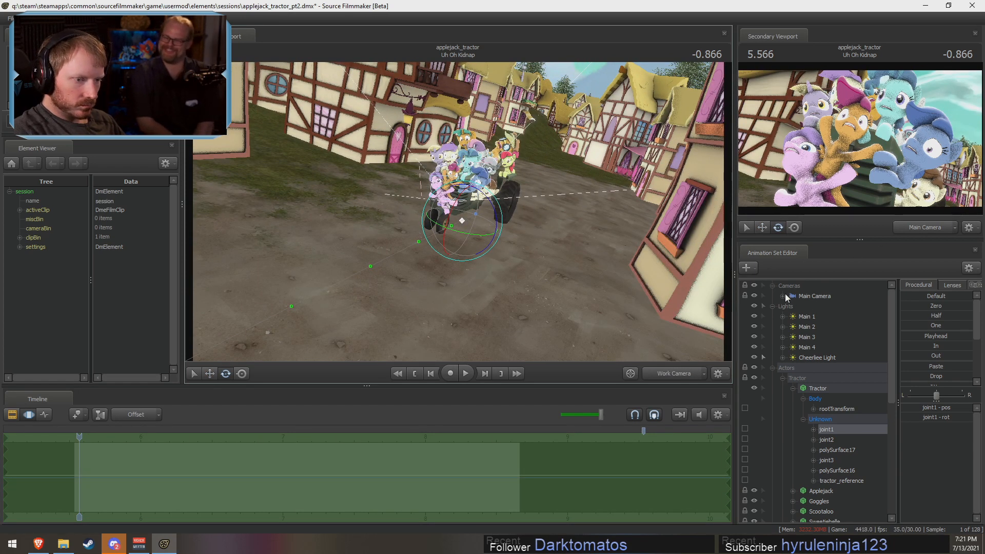
- Expand the Main Camera controls and compare the rotation axes of the tractor's rootTransform and the camera's transform
click(784, 296)
scroll(832, 341, down, 5)
scroll(842, 423, up, 3)
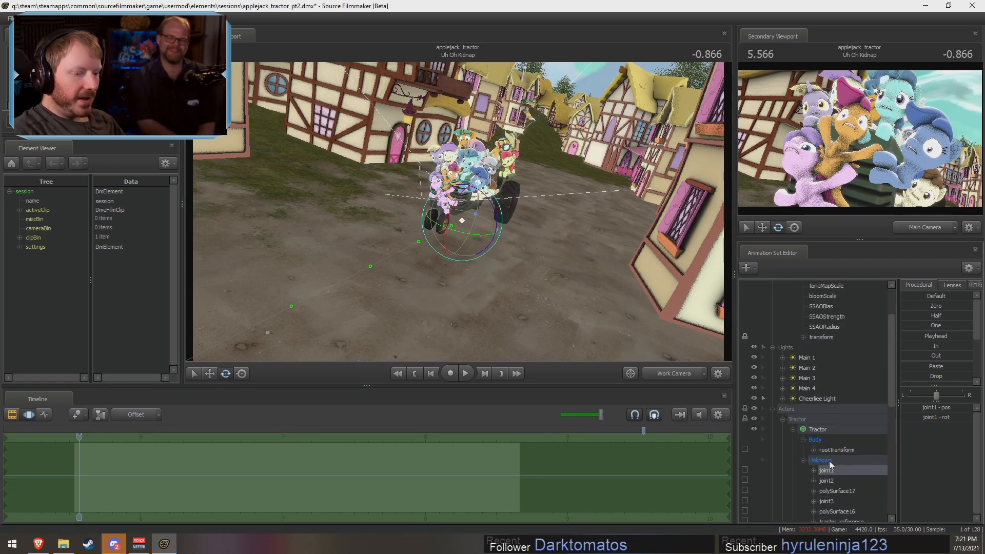
click(832, 451)
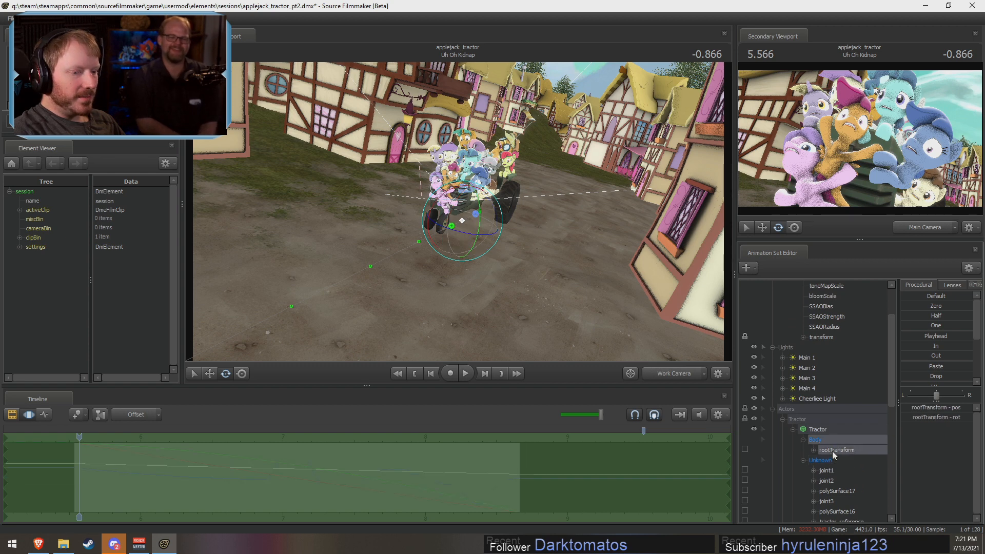
click(834, 338)
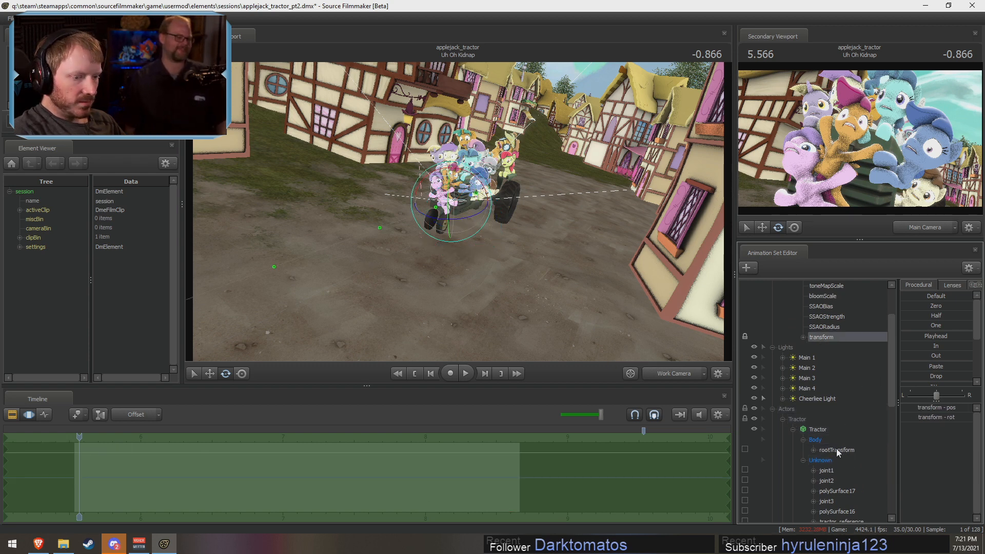
- Try a rotation of the tractor's joint1, undo it and set the manipulator's Rotation Mode to World
click(820, 470)
mouse_move(461, 234)
mouse_down()
mouse_move(487, 232)
mouse_move(462, 218)
mouse_up()
key(ctrl+z)
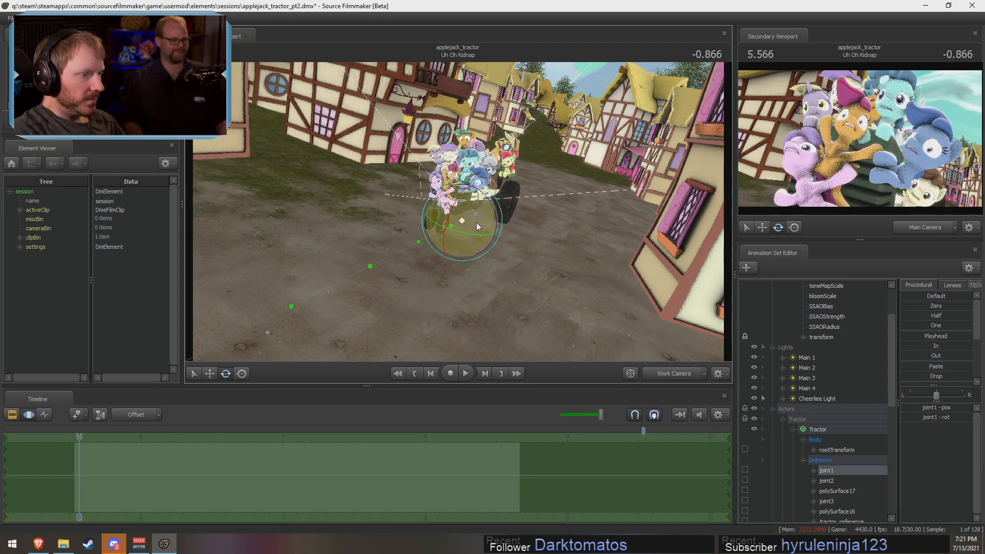
right_click(476, 223)
mouse_move(533, 244)
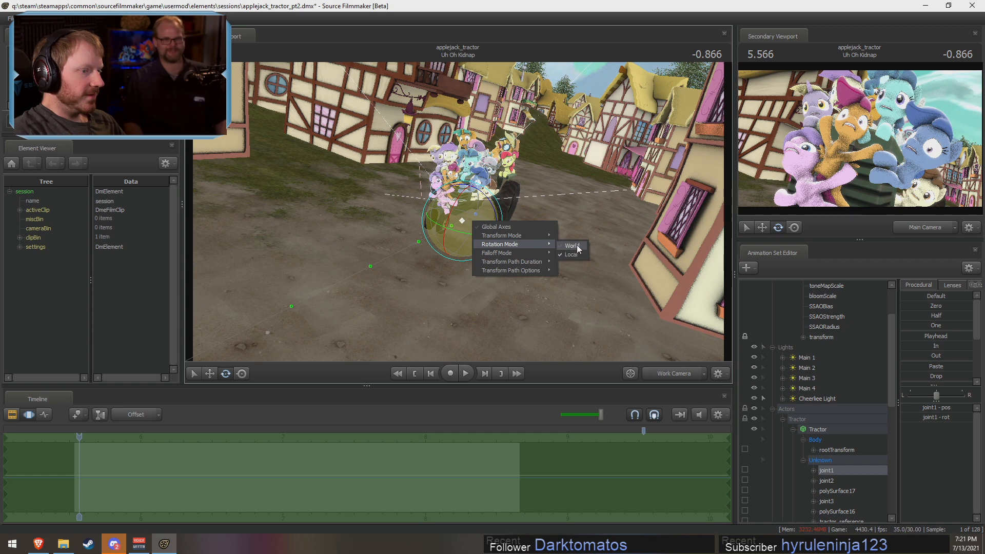
click(572, 245)
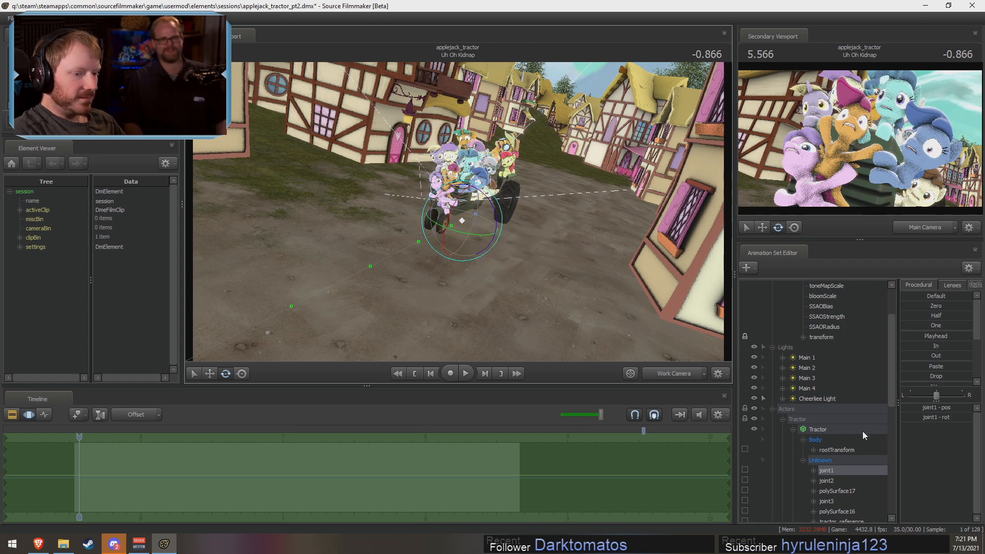
- Select the Filly Pile, Applebloom, Sweetiebelle, Scootaloo and Applejack together with the tractor's joint1
scroll(857, 436, down, 3)
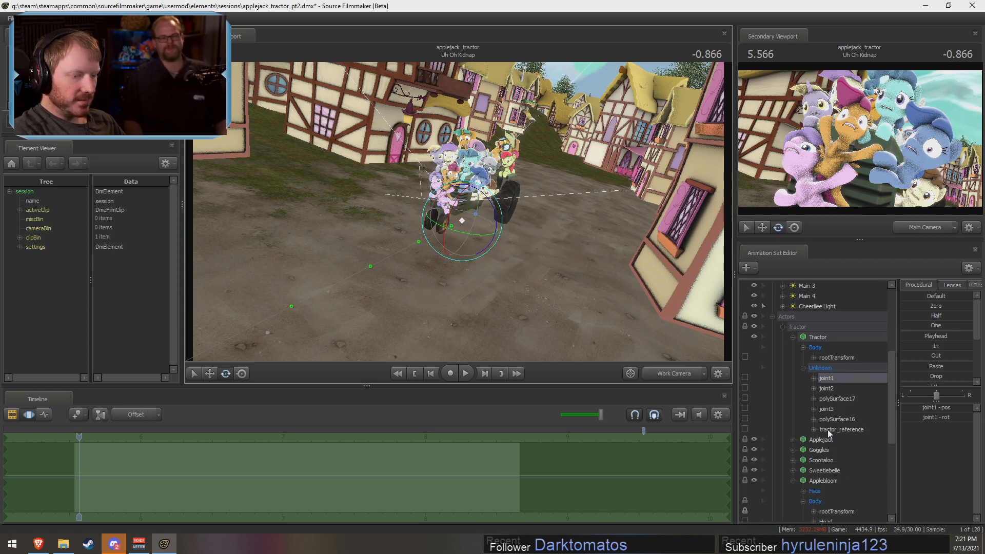
scroll(829, 432, up, 3)
scroll(824, 379, down, 7)
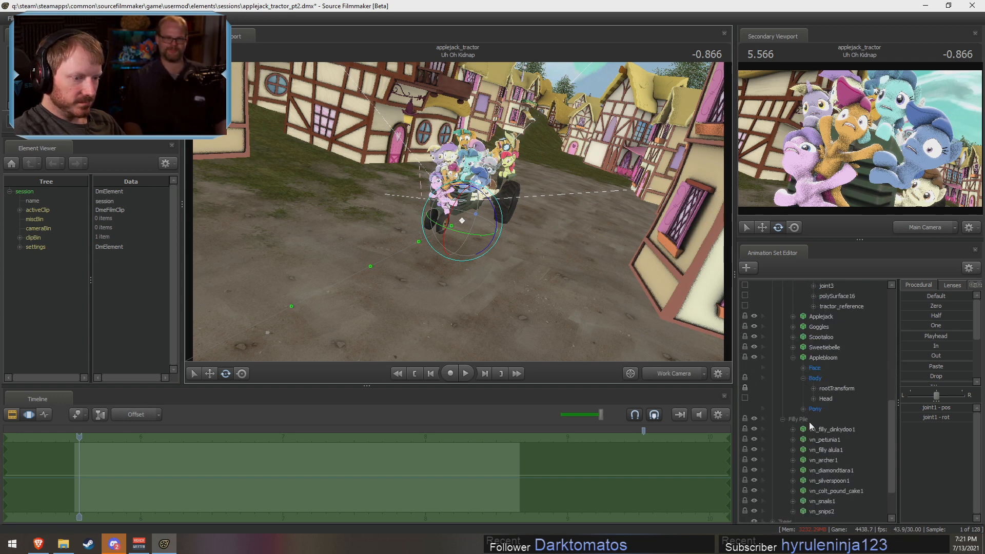
click(809, 422)
ctrl+click(832, 349)
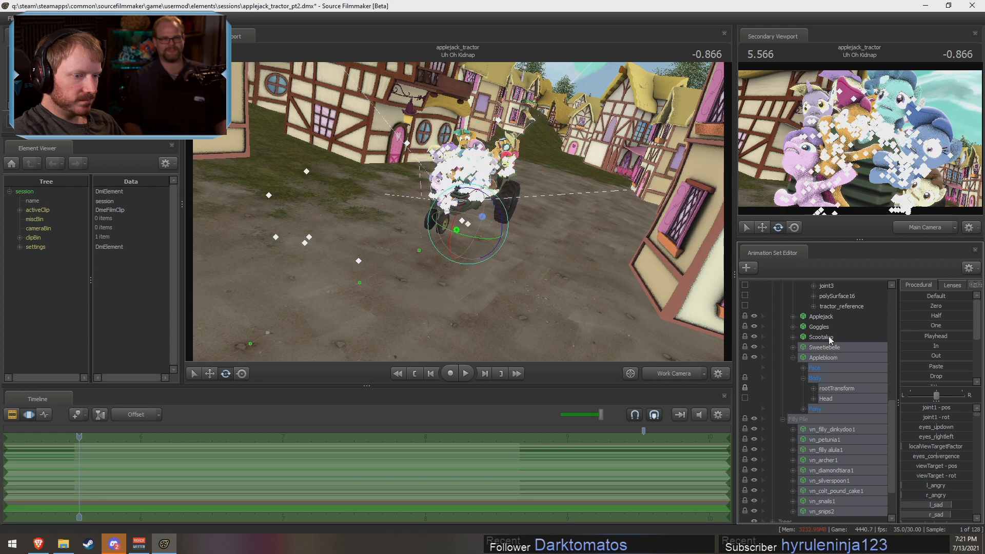
ctrl+click(831, 338)
ctrl+click(828, 319)
scroll(835, 328, up, 3)
ctrl+click(835, 349)
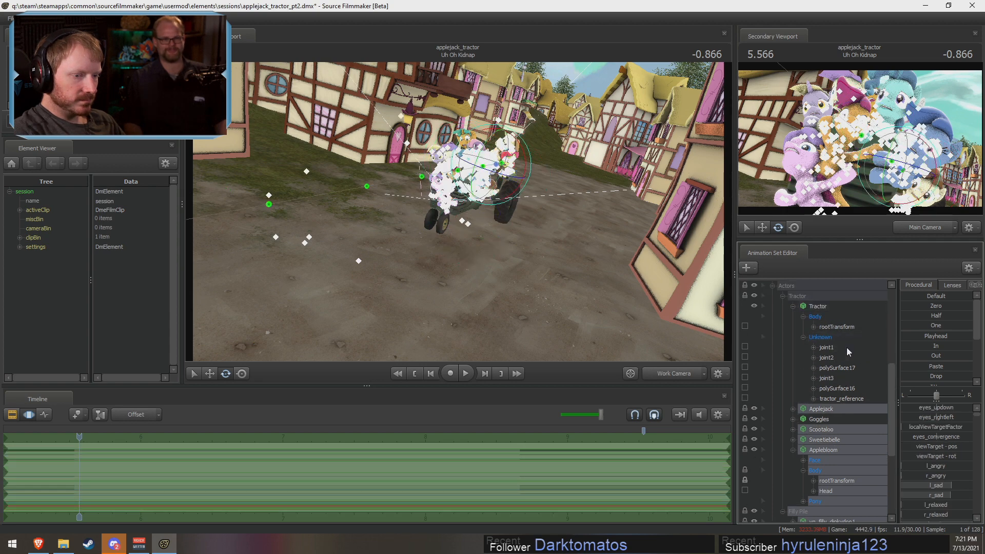
ctrl+click(842, 350)
- Try to rotate the selected characters together with joint1 over the whole timeline
key(w)
drag(462, 221, 467, 205)
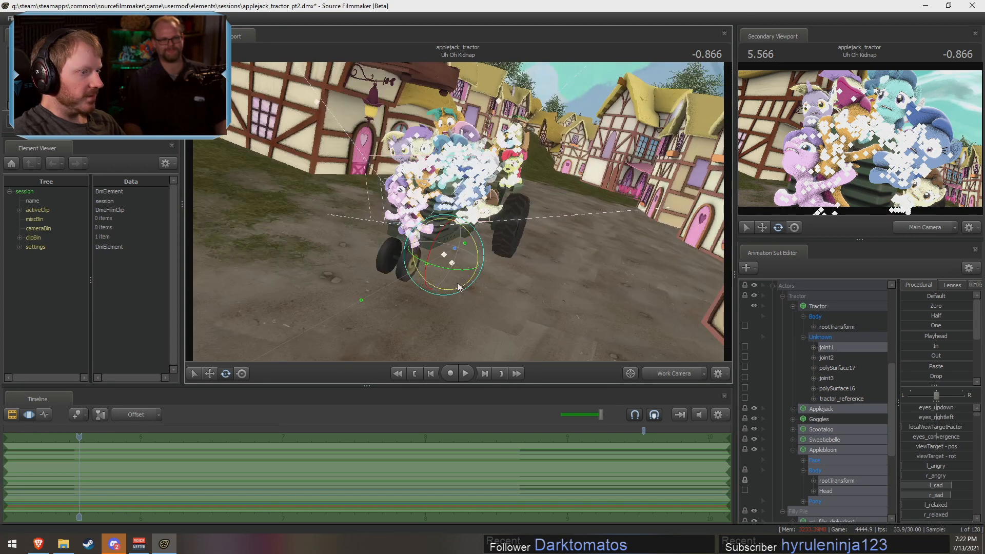
drag(456, 269, 518, 216)
key(w)
key(d)
key(w)
key(w)
key(w)
key(s)
key(w)
key(s)
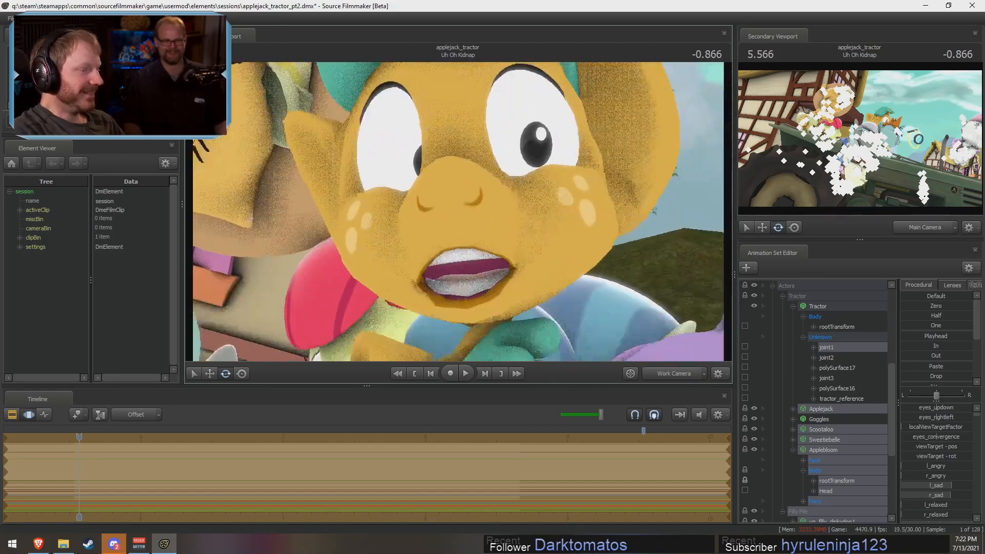
- Examine the rotated characters up close in the Work Camera and undo the combined rotation
drag(493, 212, 469, 280)
key(w)
key(d)
key(s)
mouse_move(458, 212)
mouse_down()
mouse_move(475, 205)
mouse_move(469, 218)
mouse_move(482, 205)
mouse_move(475, 187)
mouse_move(480, 207)
mouse_move(487, 203)
mouse_move(482, 220)
mouse_move(490, 215)
mouse_move(449, 209)
mouse_move(495, 230)
mouse_move(479, 212)
mouse_move(500, 242)
mouse_move(441, 200)
mouse_move(399, 197)
mouse_move(460, 211)
mouse_up()
key(w)
key(a)
key(z)
key(w)
key(w)
key(s)
key(ctrl+z)
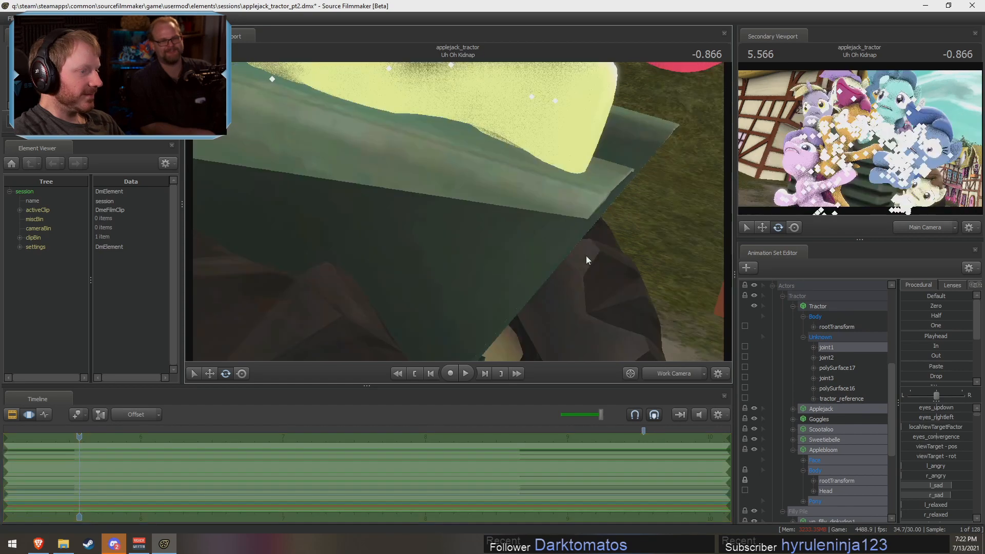
- Select only the tractor's joint1 and set the manipulator's Rotation Mode to Local
drag(586, 256, 580, 262)
key(s)
drag(458, 212, 552, 247)
key(s)
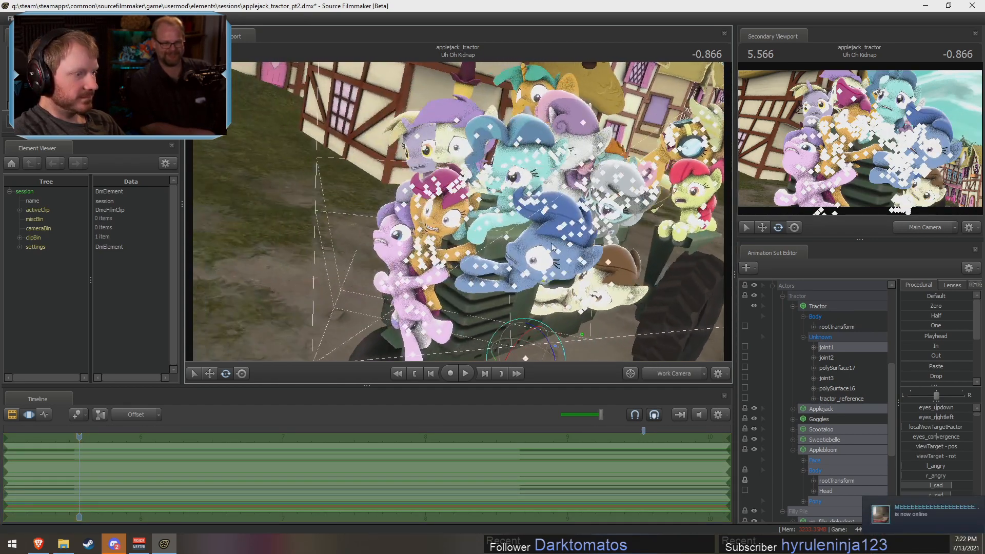
click(826, 347)
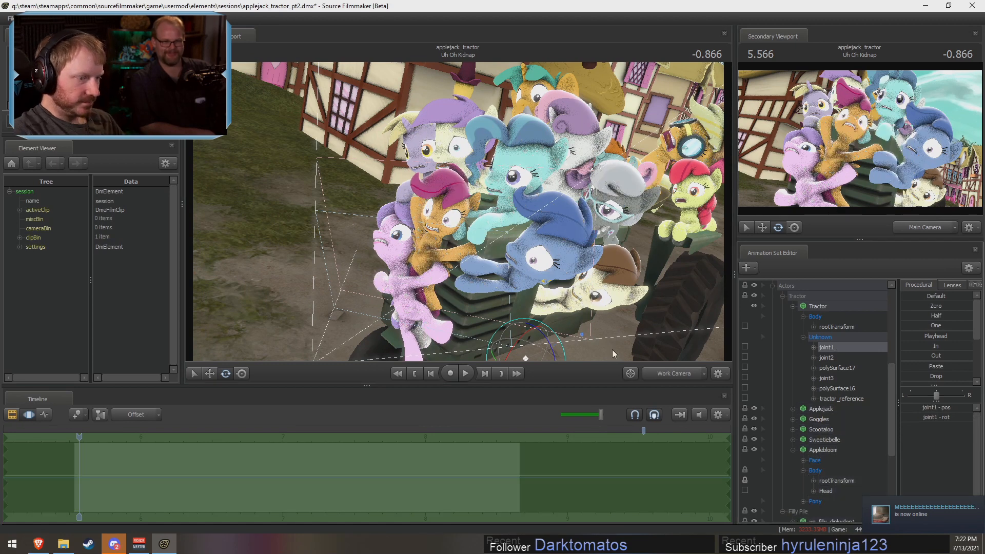
right_click(537, 349)
click(633, 380)
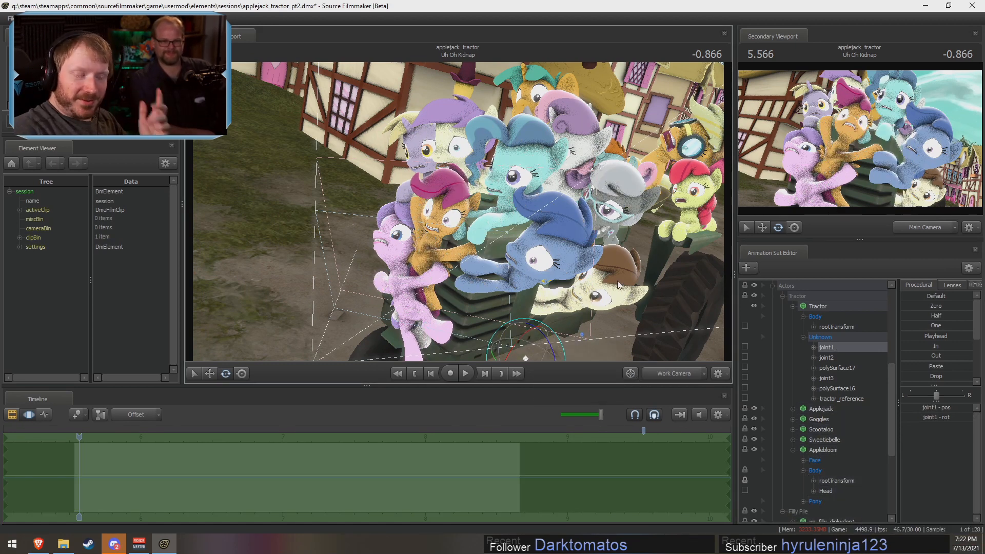
- Create a time selection around 6.1 seconds with falloff from about 5.7 to 7.1 seconds
key(s)
drag(470, 253, 477, 347)
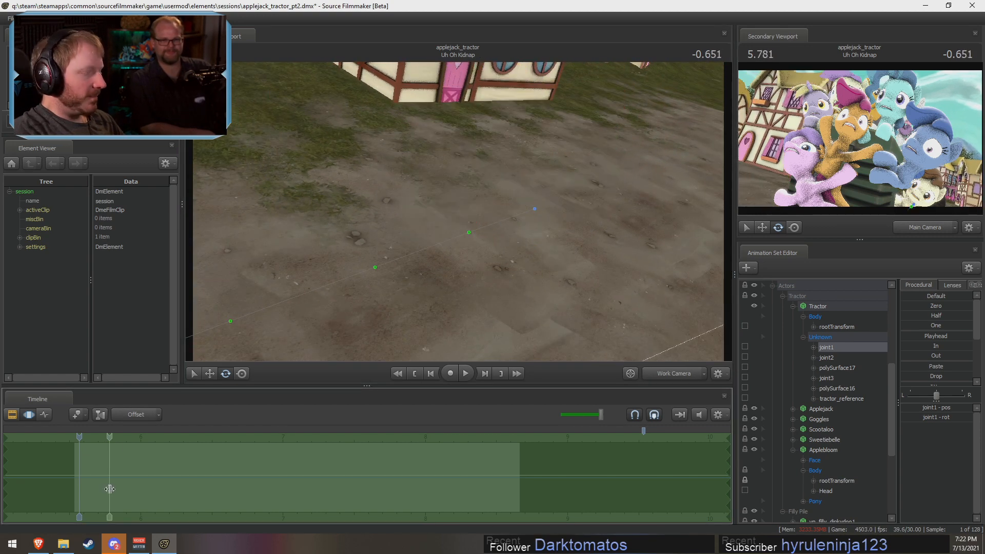
shift+drag(109, 488, 297, 474)
shift+scroll(174, 481, up, 3)
shift+scroll(172, 481, up, 3)
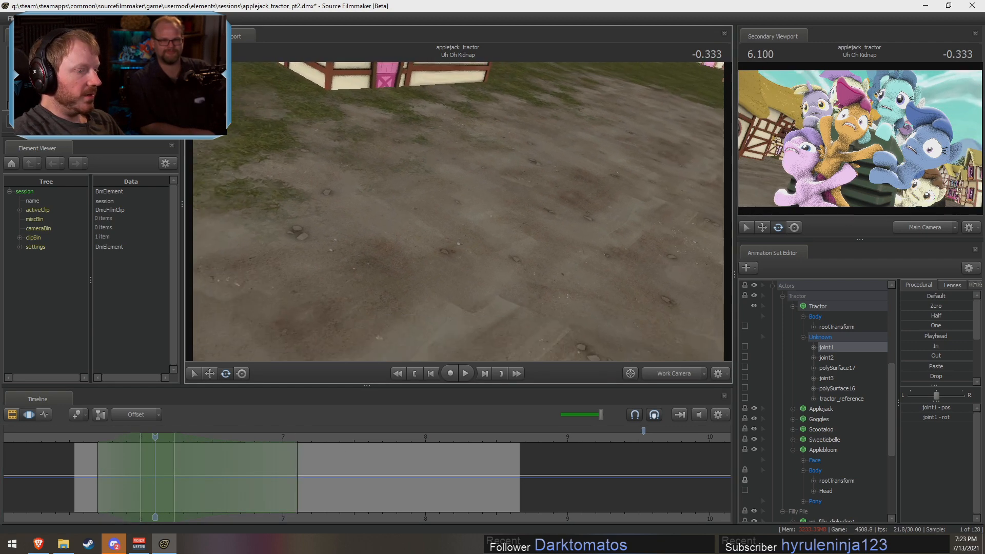
- Offset the tractor's joint1 position over the time selection at 6.100, working in the Work Camera
mouse_move(458, 212)
mouse_down()
mouse_move(559, 231)
mouse_move(533, 241)
mouse_move(590, 220)
mouse_move(462, 241)
mouse_move(462, 216)
mouse_up()
key(w)
key(z)
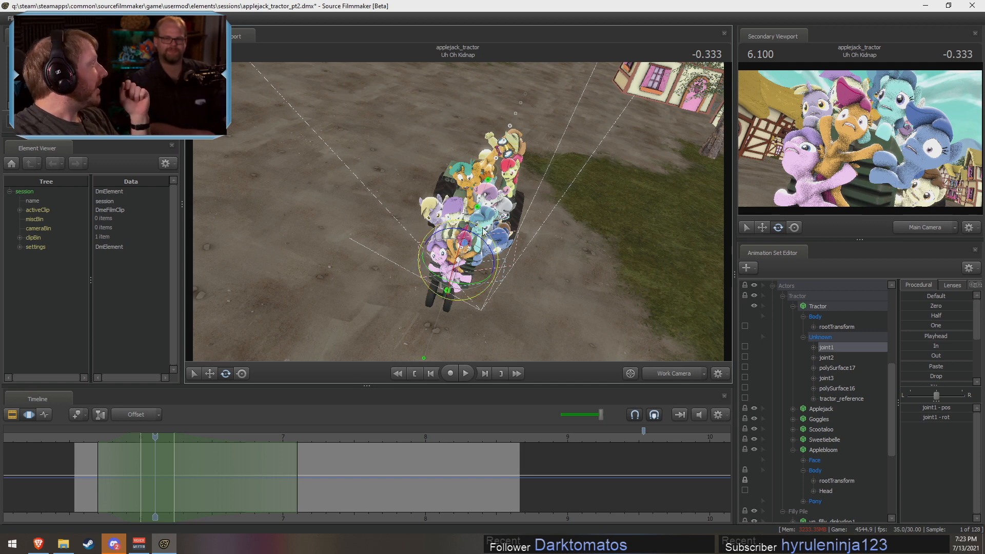
alt+drag(614, 284, 471, 262)
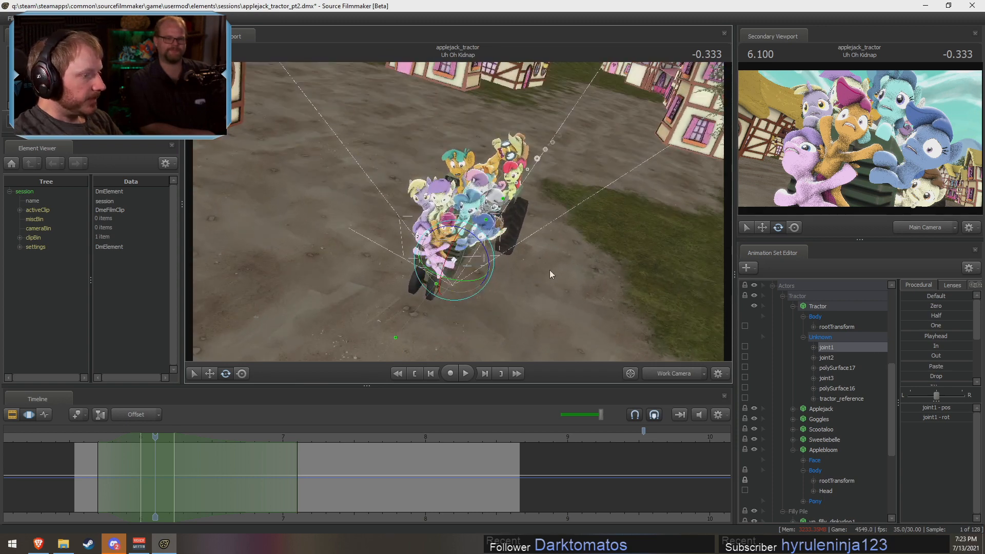
alt+drag(549, 270, 536, 313)
key(w)
drag(482, 266, 472, 255)
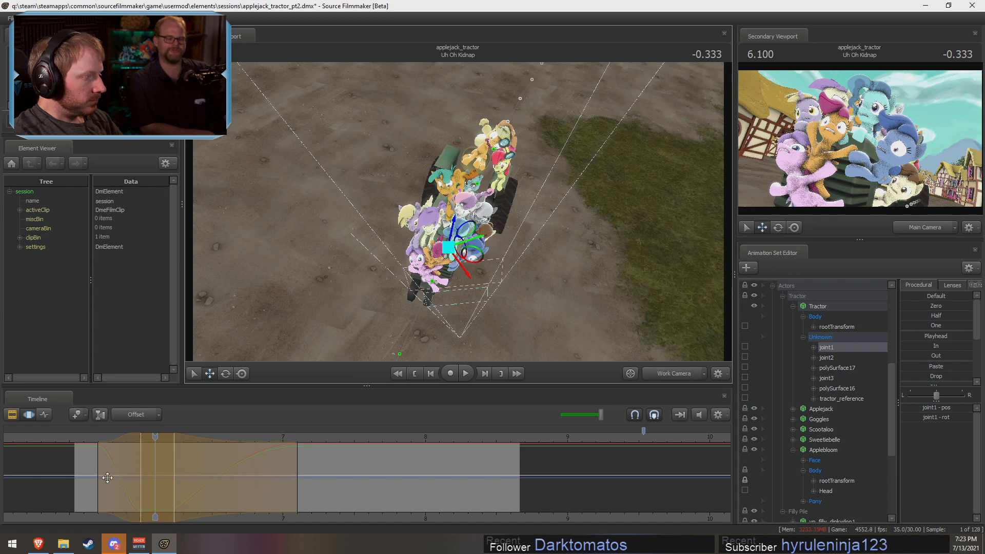
- Play back the joint1 offset from about 5.6 seconds and widen the time selection's hold to about 6.0–6.4 seconds
click(89, 440)
key(space)
key(space)
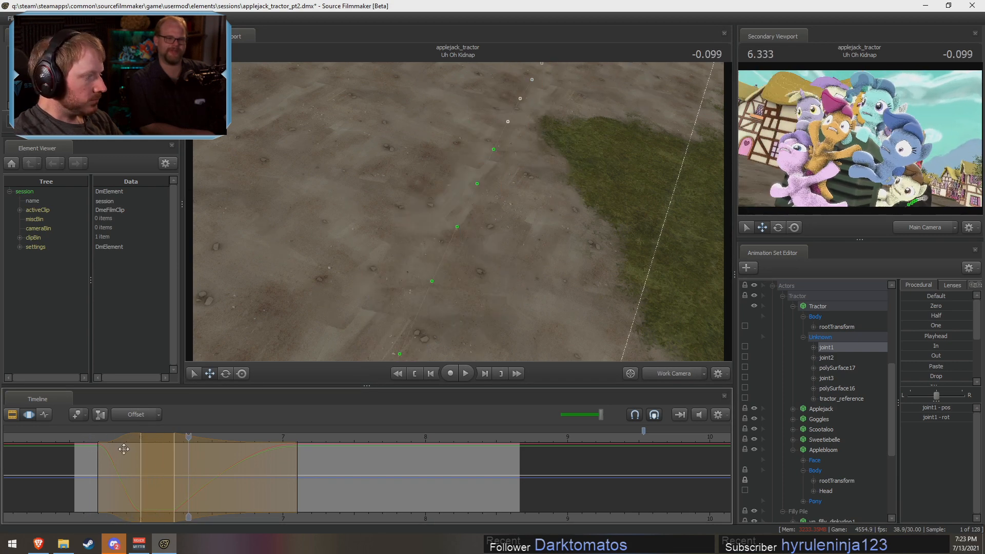
click(88, 439)
key(space)
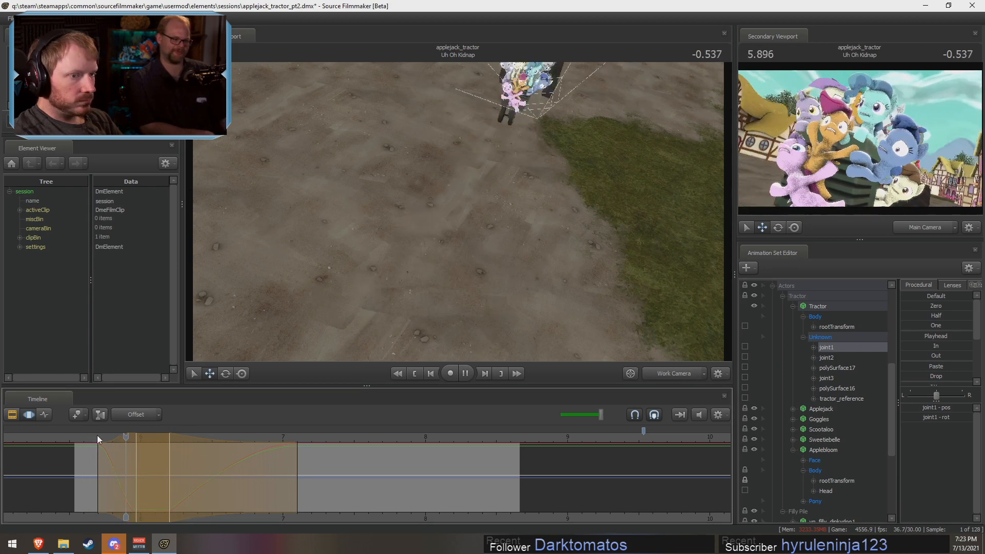
key(space)
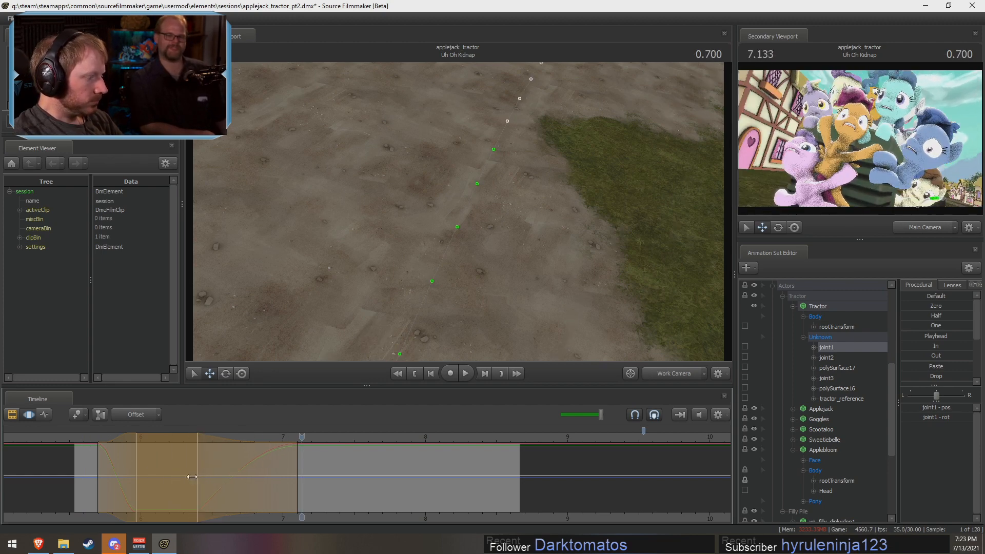
- Play back the joint1 offset and create a time selection around 6.133 seconds with falloff from about 5.9 to 6.3 seconds
click(88, 441)
key(space)
mouse_move(104, 460)
mouse_down()
mouse_move(119, 464)
mouse_move(100, 460)
mouse_up()
drag(169, 438, 213, 440)
click(93, 440)
drag(93, 436, 162, 482)
shift+click(162, 482)
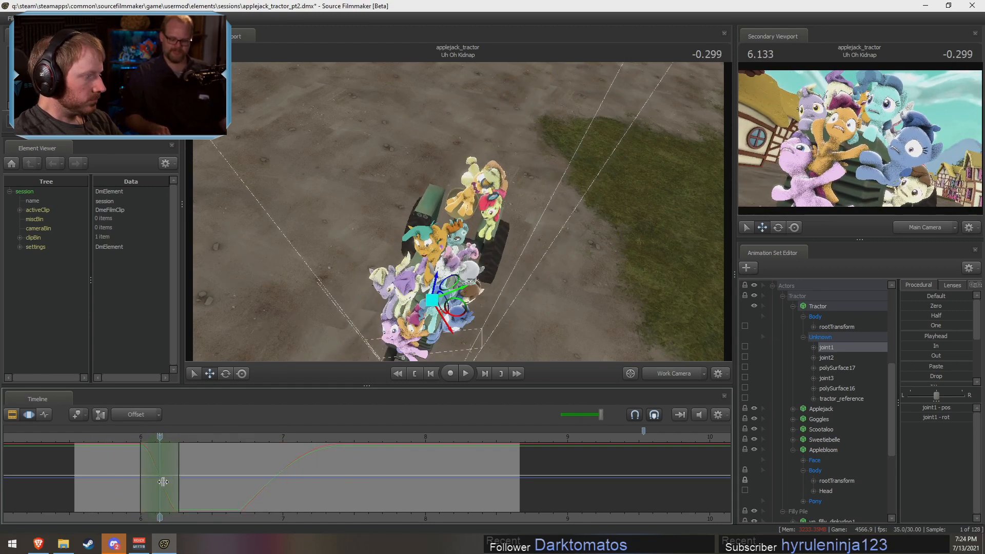
shift+scroll(162, 482, up, 3)
- Try rotating the tractor's joint1 over the time selection at 6.133 and play back the motion from about 5.8 seconds
key(e)
drag(444, 332, 424, 340)
key(ctrl+z)
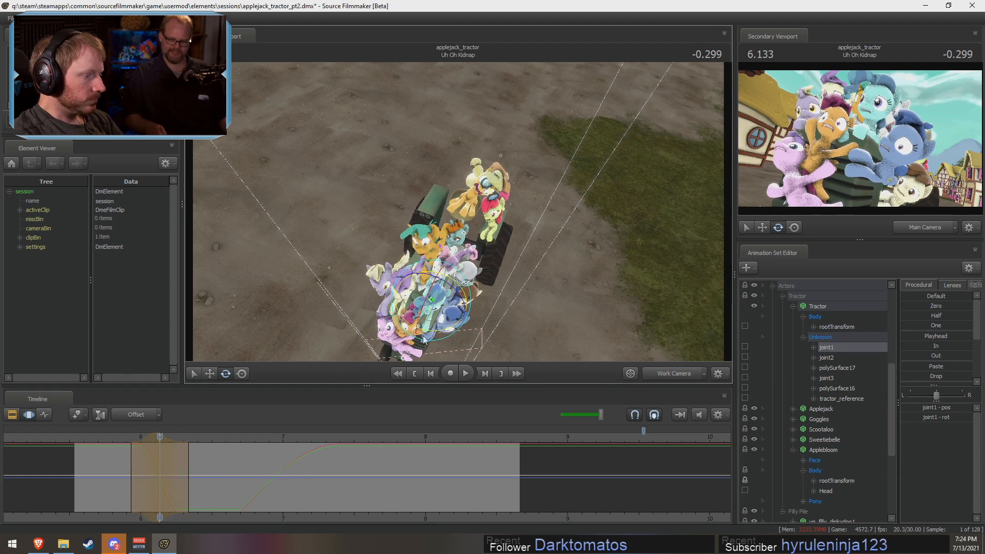
click(116, 440)
key(space)
key(space)
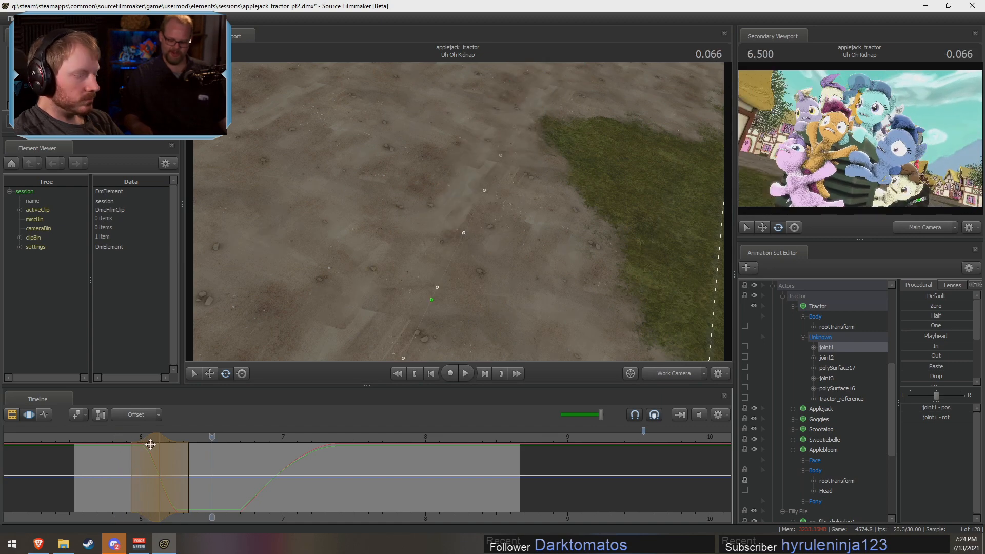
- Shorten the time selection's leading falloff to start at about 6.0 seconds and set the playhead to 6.100
drag(128, 452, 156, 451)
click(136, 440)
click(155, 440)
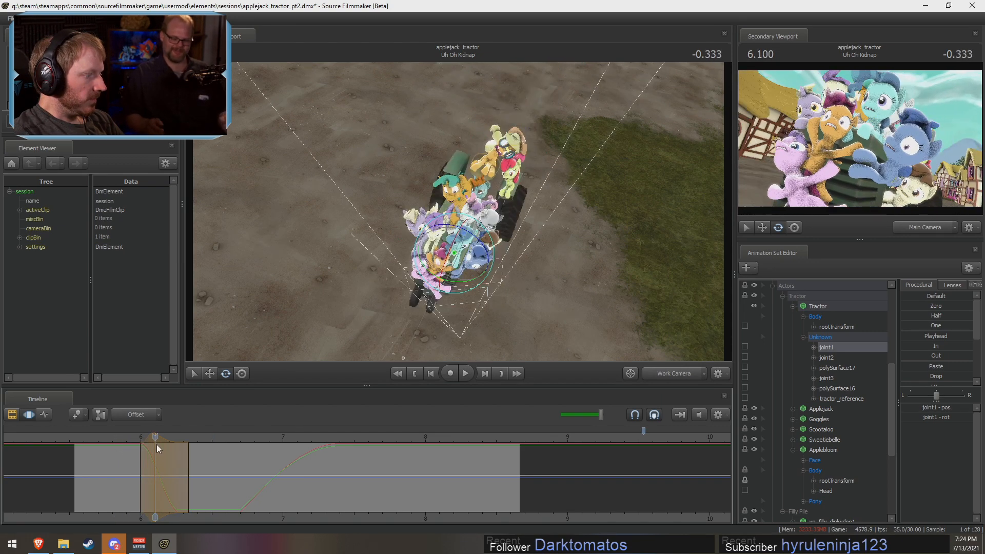
- Try a further joint1 rotation at 6.100 and play back the swerve from about 5.9 seconds
drag(466, 282, 461, 284)
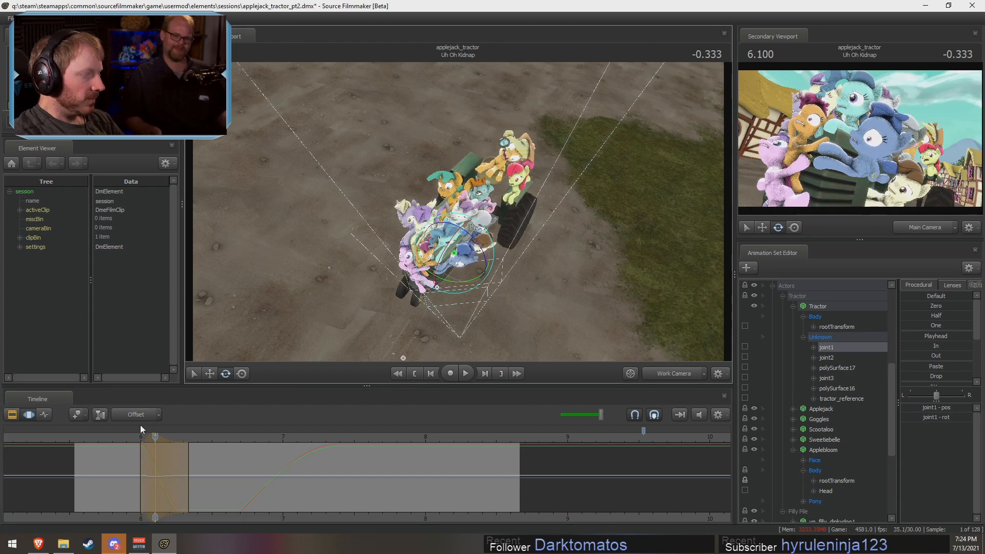
click(128, 438)
key(space)
key(space)
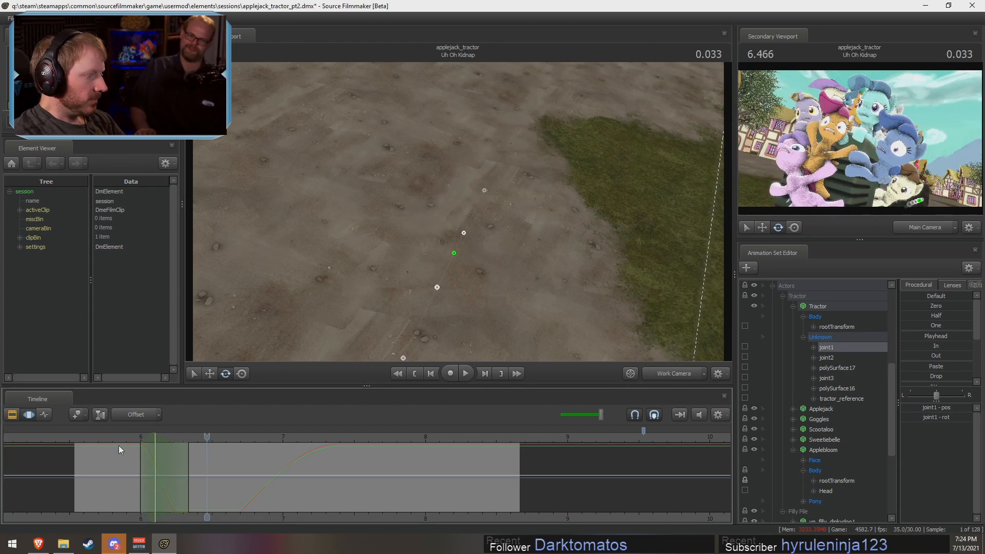
- Rotate joint1 at 6.100, play back the result and extend the trailing falloff to about 6.4 seconds
click(155, 440)
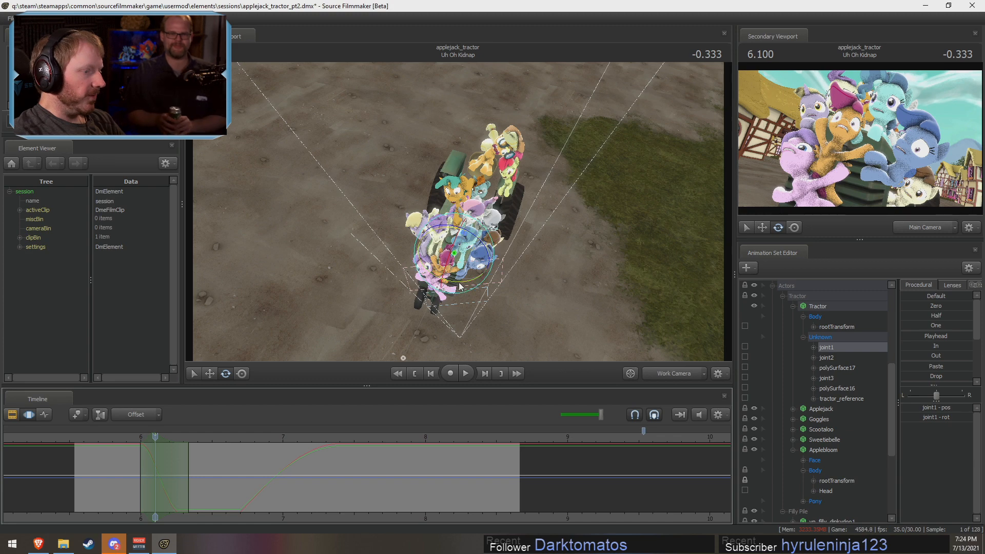
drag(460, 283, 454, 284)
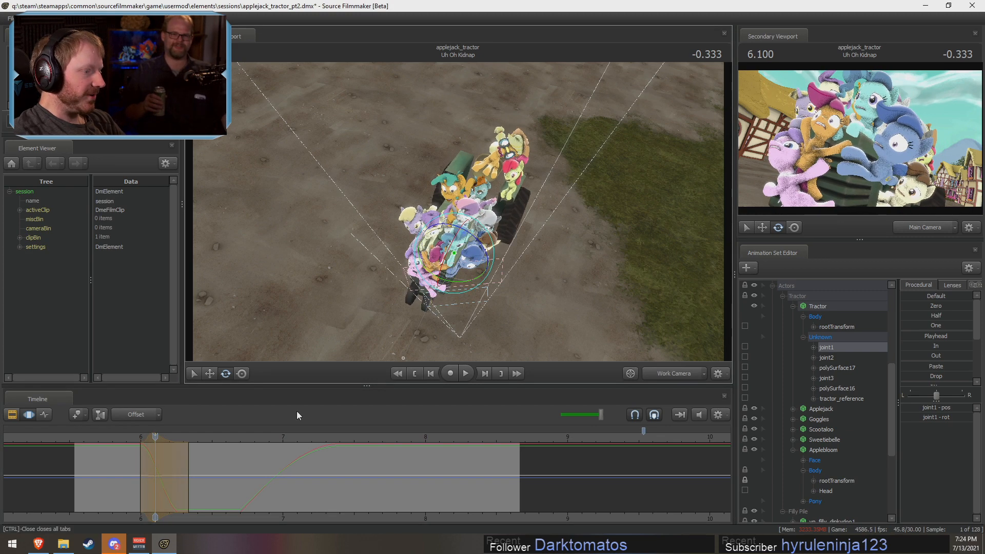
click(132, 438)
drag(166, 451, 202, 437)
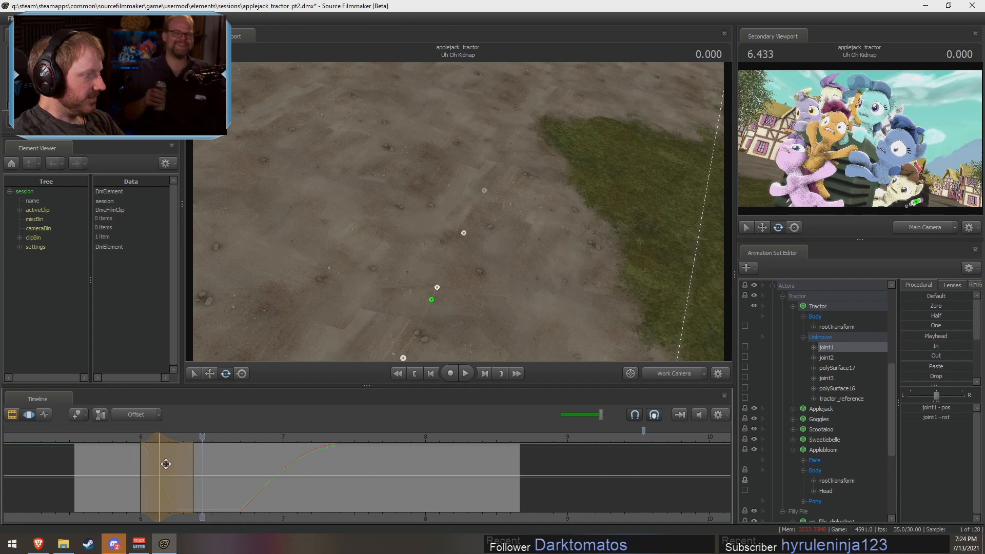
- Create a time selection around 6.266 seconds with falloff from about 6.1 to 6.5 seconds
key(shift)
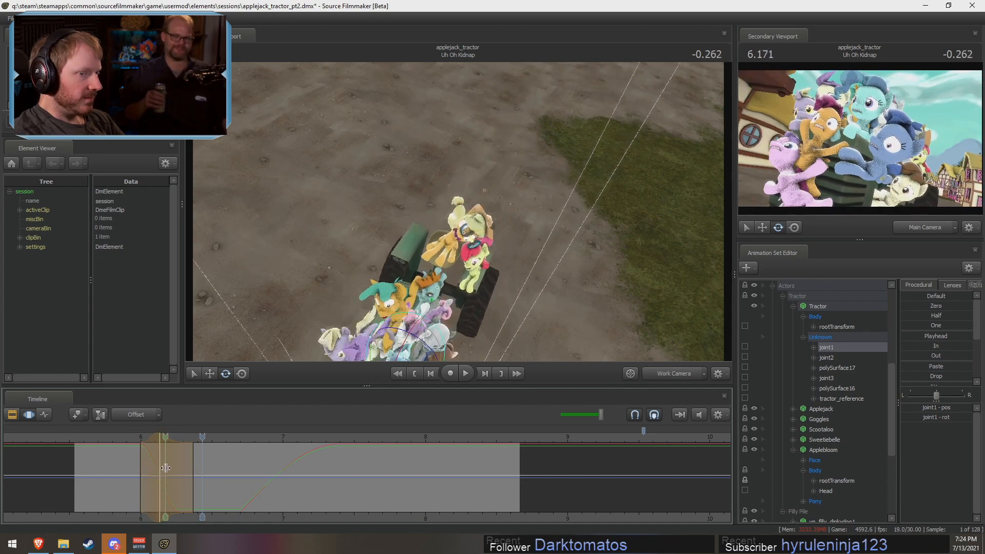
click(184, 476)
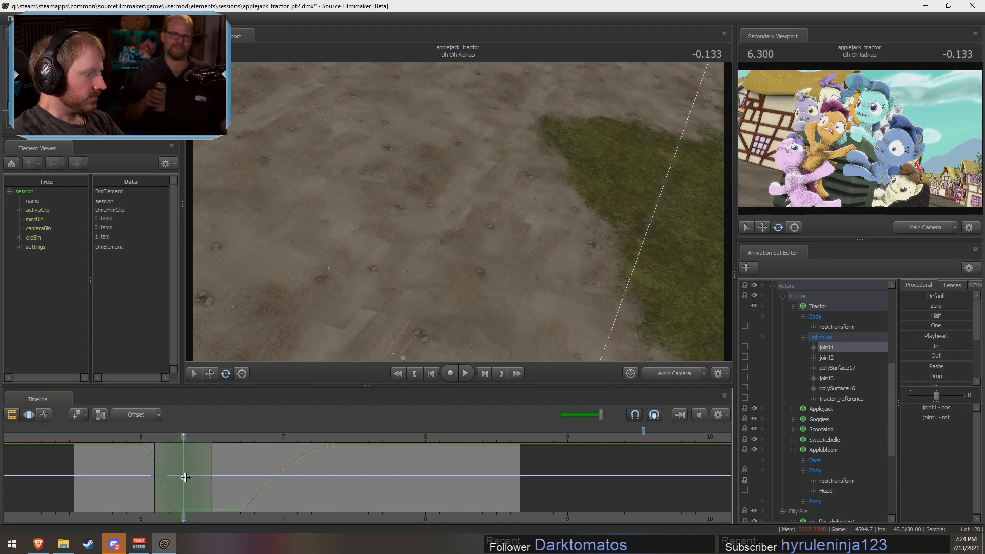
scroll(195, 481, up, 1)
scroll(206, 480, down, 2)
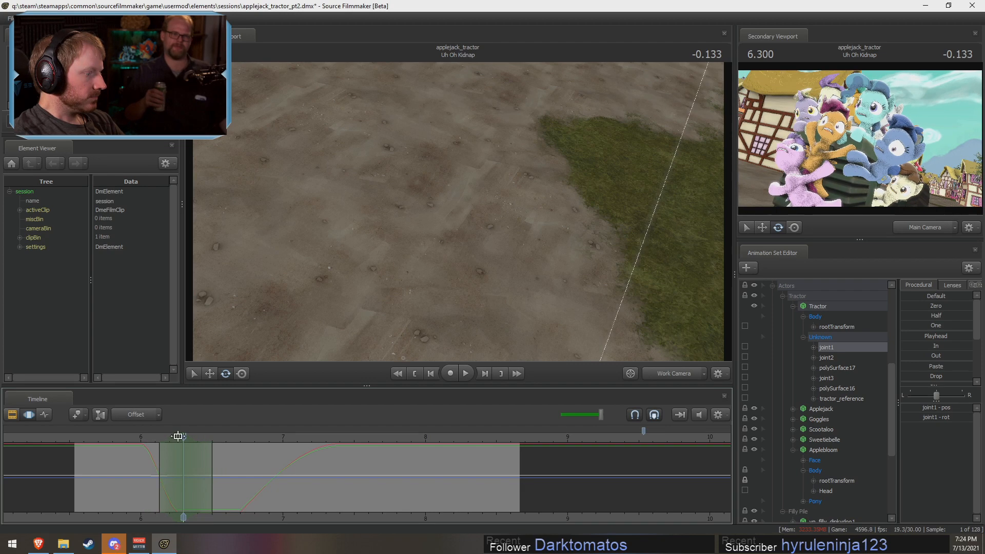
mouse_move(179, 437)
mouse_down()
mouse_move(171, 441)
mouse_move(179, 437)
mouse_up()
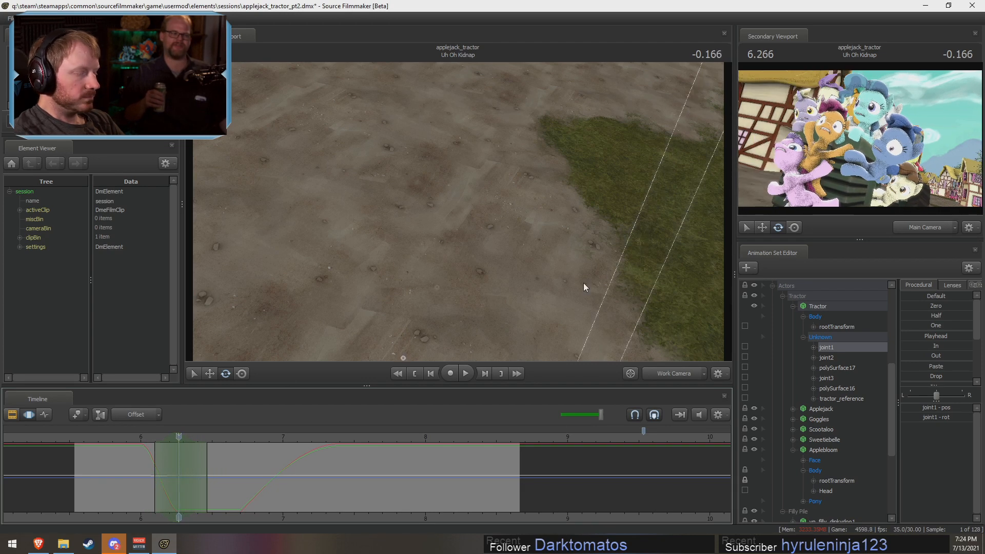
- Offset the tractor's joint1 position over the time selection at 6.266, working in the Work Camera
drag(502, 317, 502, 205)
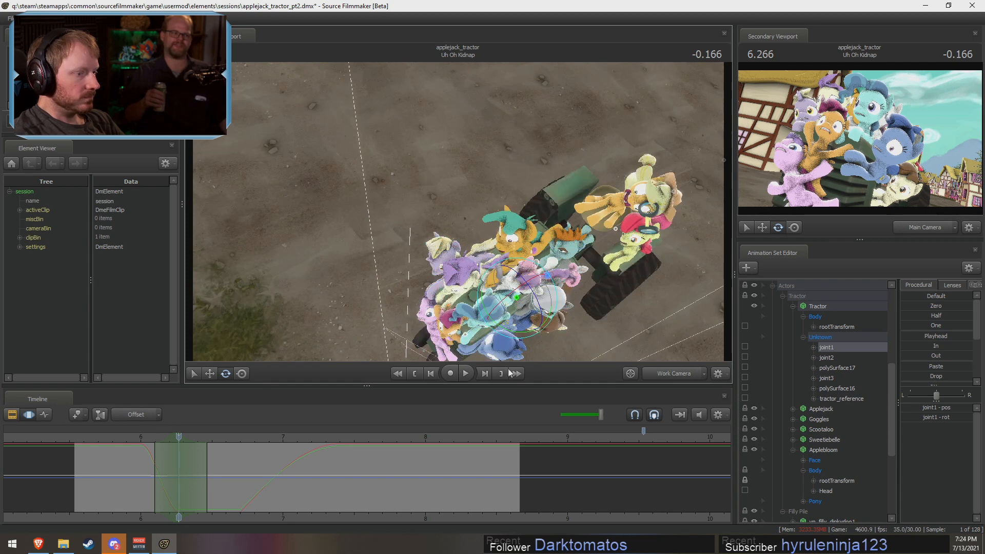
key(w)
drag(516, 334, 524, 314)
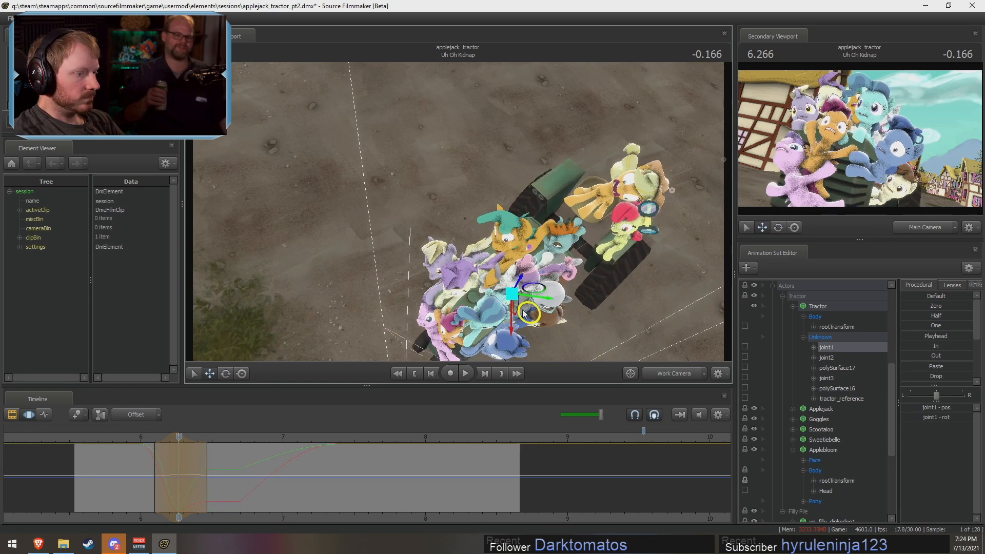
- Shift the time selection slightly earlier to about 6.07–6.43 seconds and play back the position offset from about 5.9 seconds
drag(119, 438, 163, 438)
key(space)
click(136, 439)
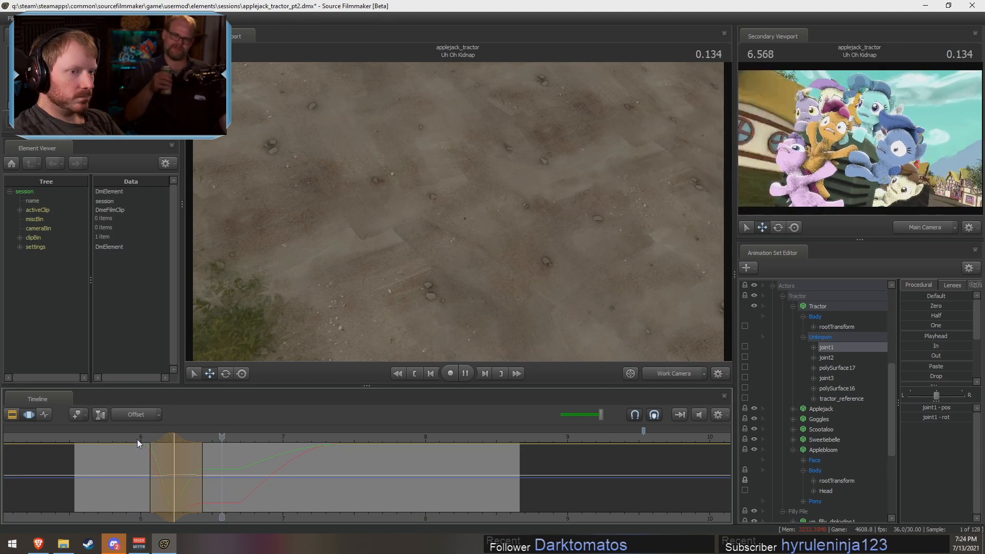
key(space)
click(130, 439)
key(space)
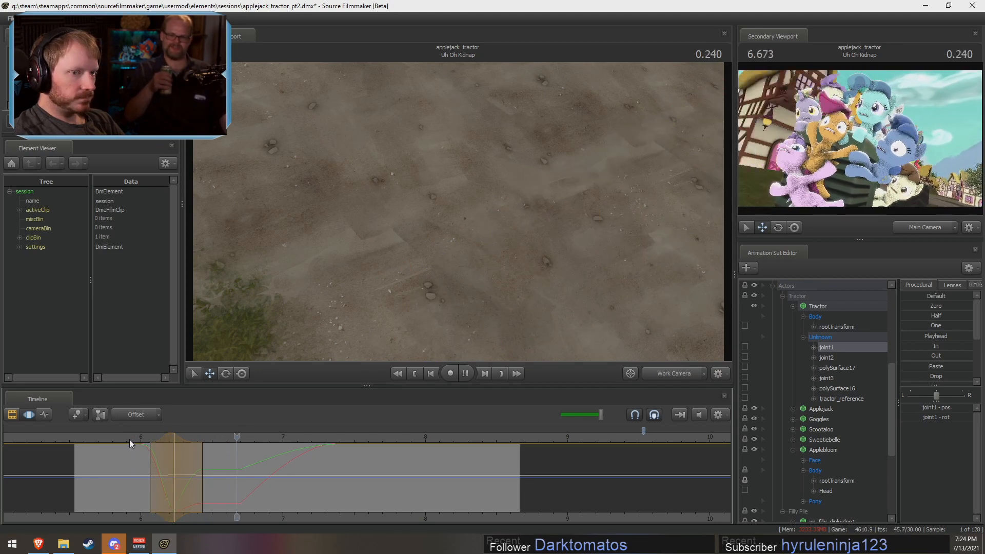
key(space)
- Create a time selection around 6.966 seconds with falloff from about 6.6 to 7.3 seconds
mouse_move(163, 436)
mouse_down()
mouse_move(264, 482)
mouse_move(241, 482)
mouse_move(278, 486)
mouse_up()
key(Escape)
shift+scroll(278, 487, up, 4)
shift+scroll(279, 487, up, 2)
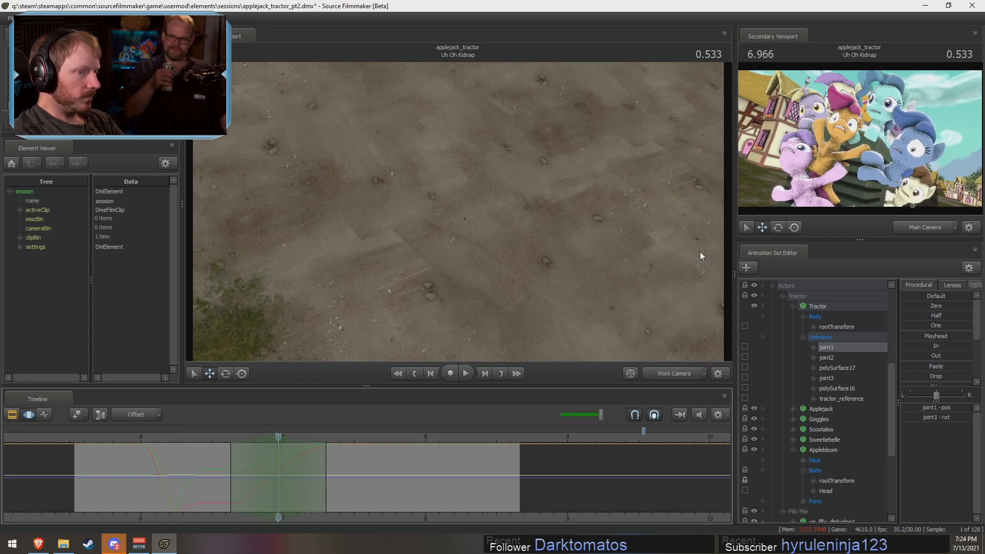
- Try rotating joint1 over the time selection at 6.966 and play back the motion from about 6.6 seconds
drag(697, 260, 506, 198)
key(w)
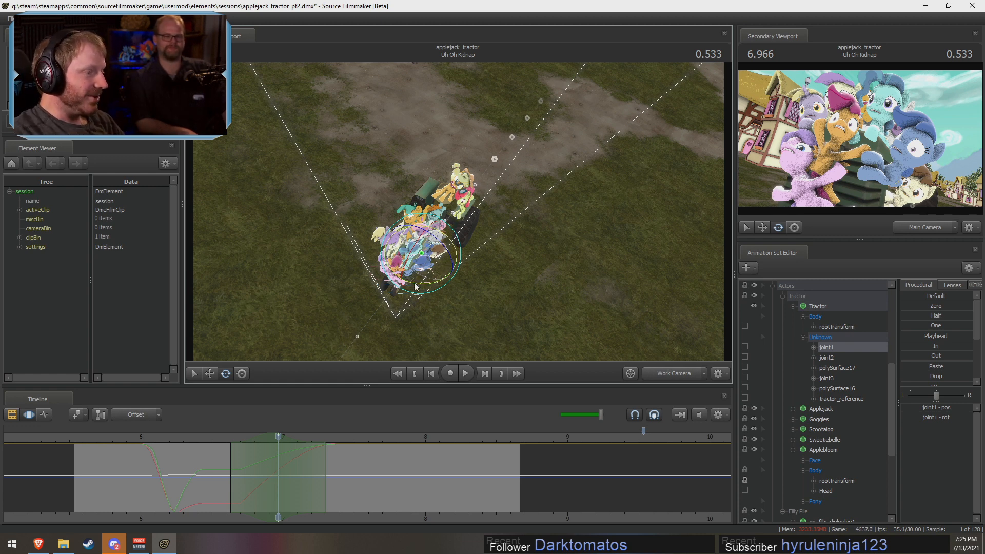
drag(419, 289, 423, 290)
key(ctrl+z)
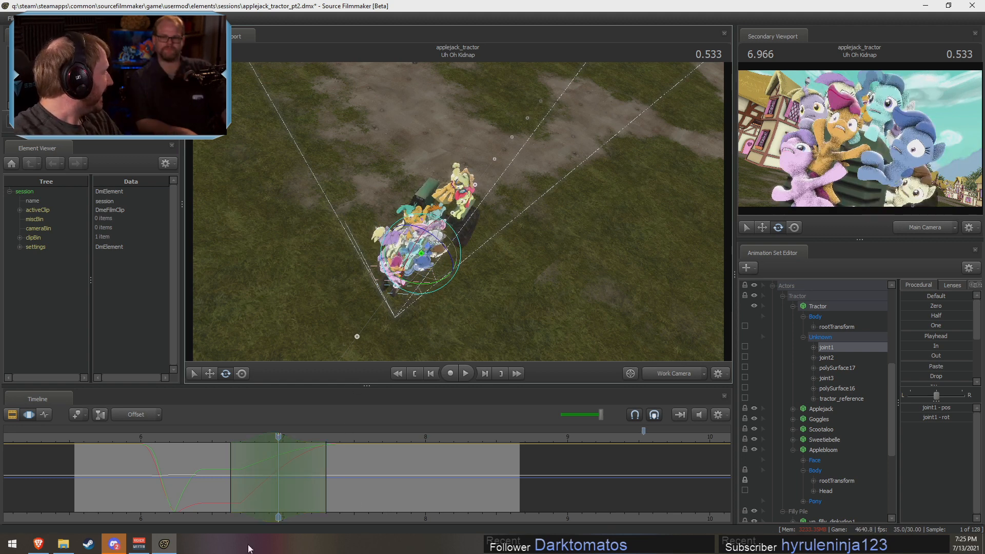
drag(420, 286, 423, 290)
click(221, 438)
key(space)
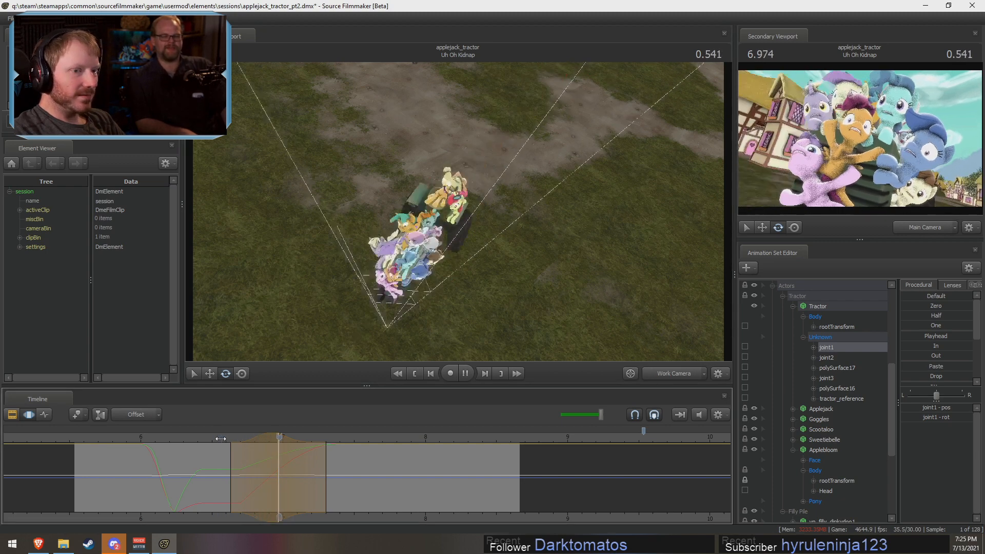
key(space)
- Create a time selection holding about 6.87–7.13 seconds with falloff from about 6.7 to 7.3 seconds
drag(273, 447, 302, 478)
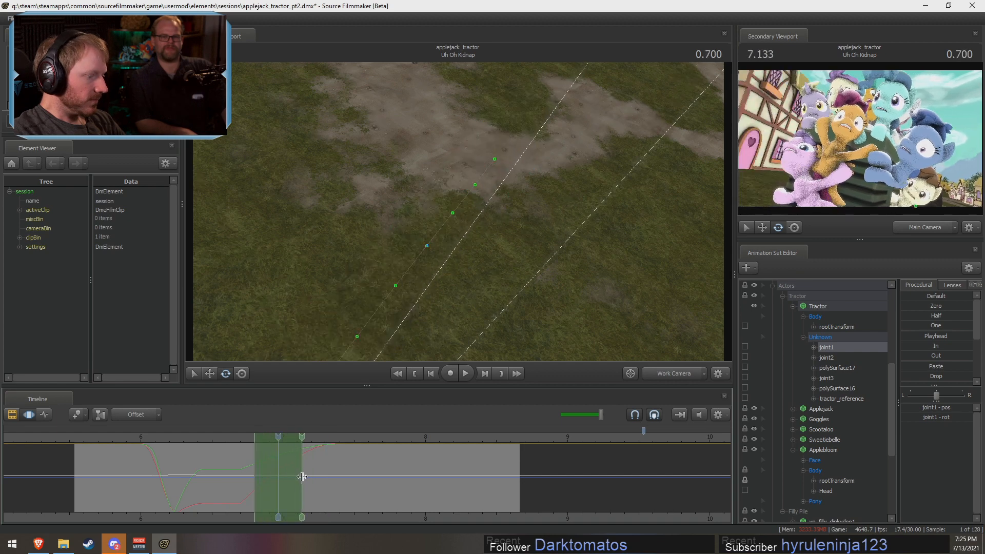
shift+right_drag(302, 478, 322, 483)
drag(235, 438, 244, 438)
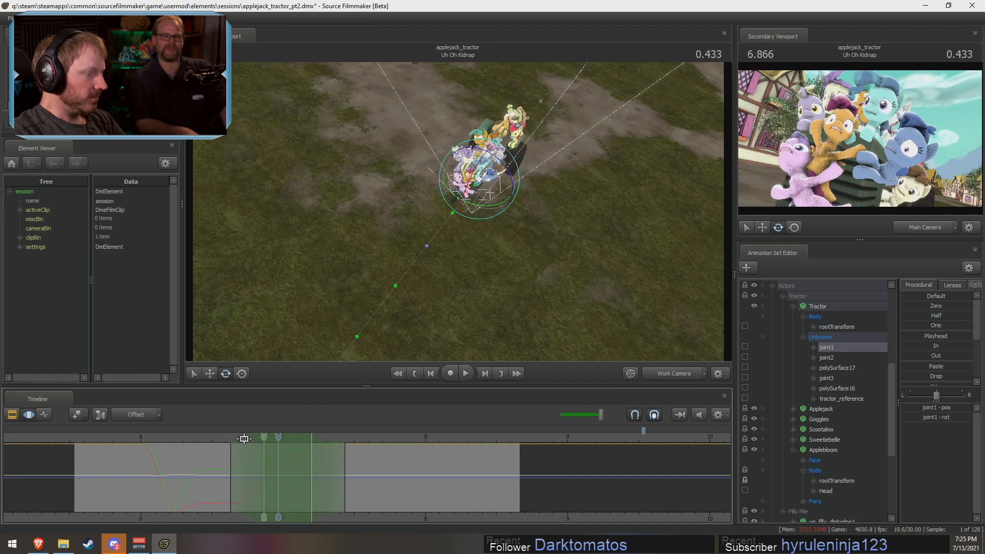
shift+right_drag(248, 452, 253, 452)
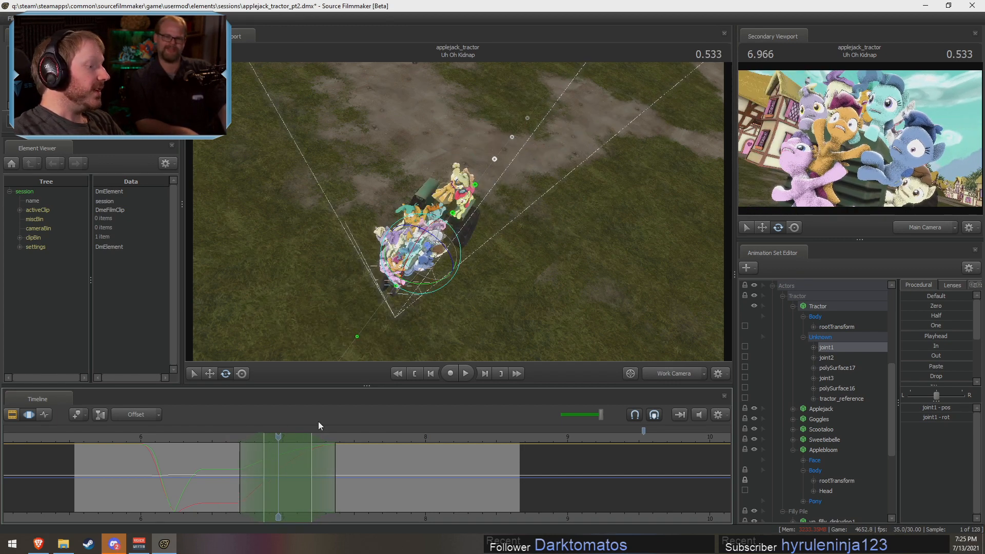
drag(325, 460, 298, 458)
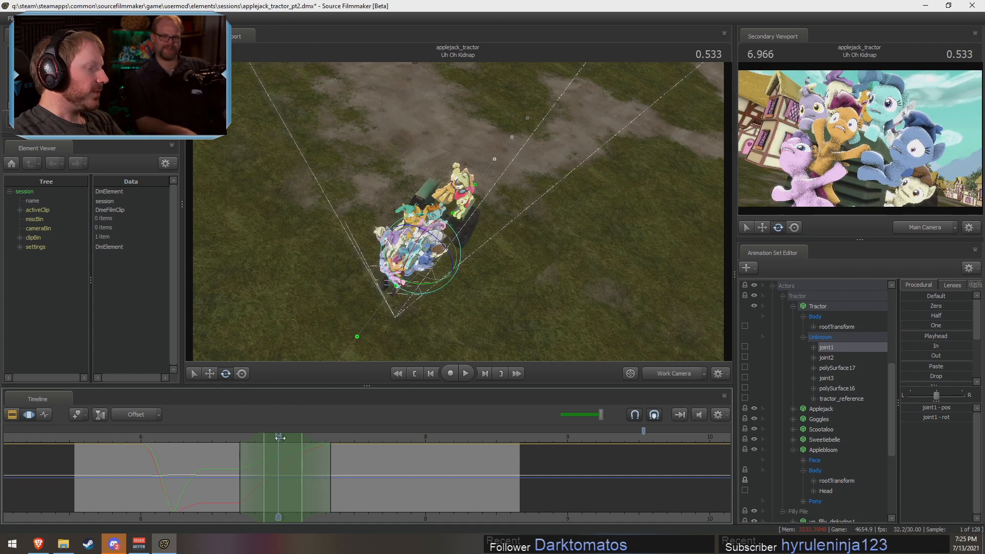
- Try rotating joint1 at 6.966 over the held time selection and review the turn in playback
drag(411, 289, 416, 293)
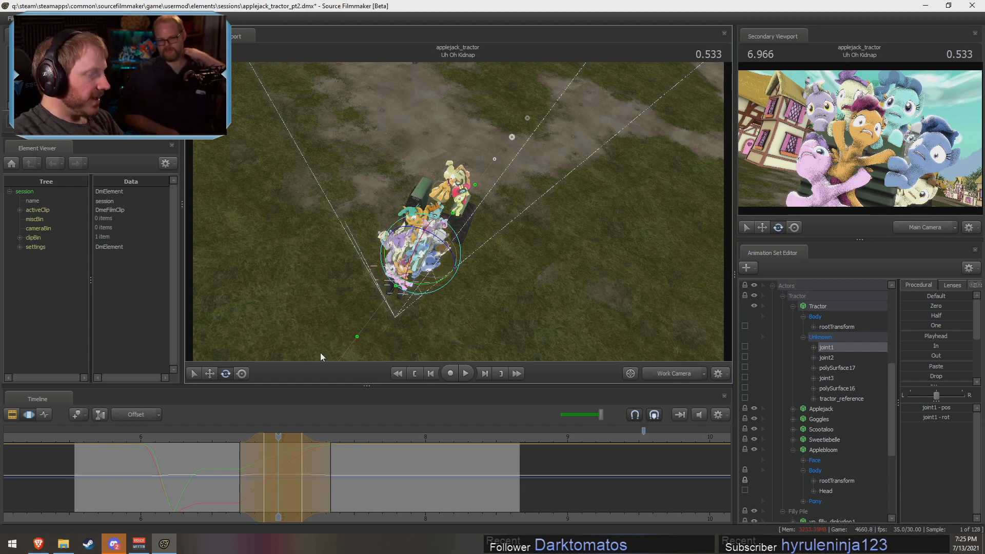
click(231, 437)
key(space)
key(space)
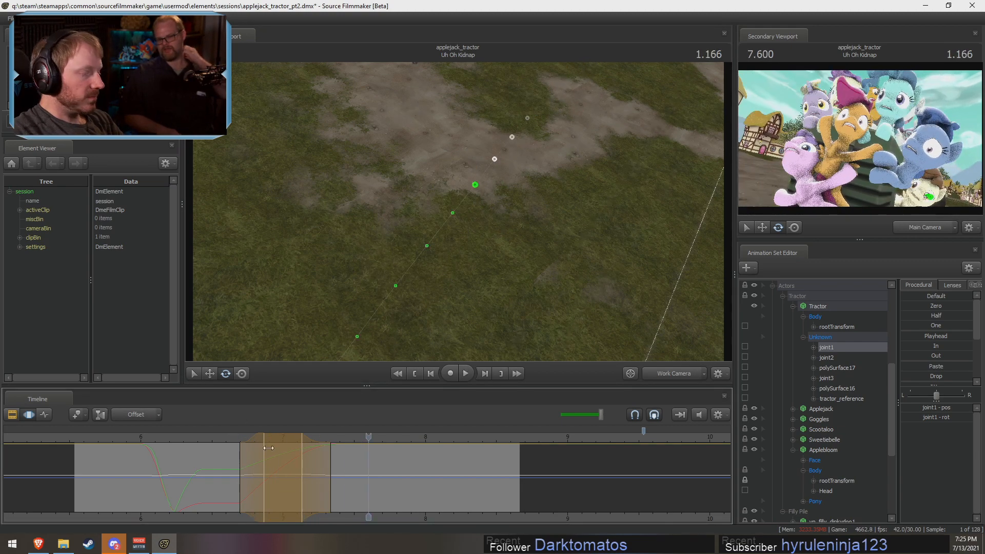
click(204, 441)
key(space)
key(space)
- Narrow the time selection's hold to about 6.93–7.13 seconds and play back the joint1 rotation
drag(263, 477, 294, 469)
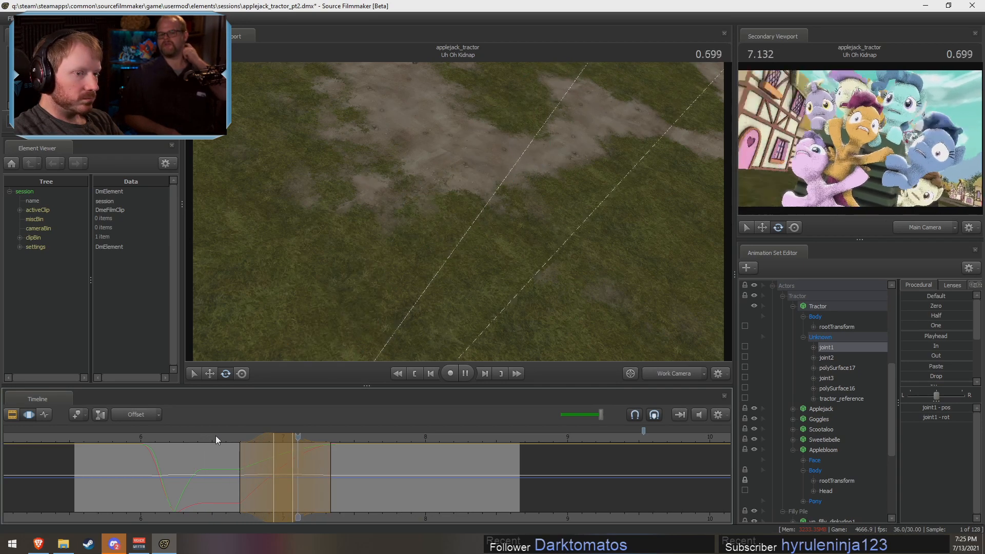
key(space)
drag(293, 474, 302, 469)
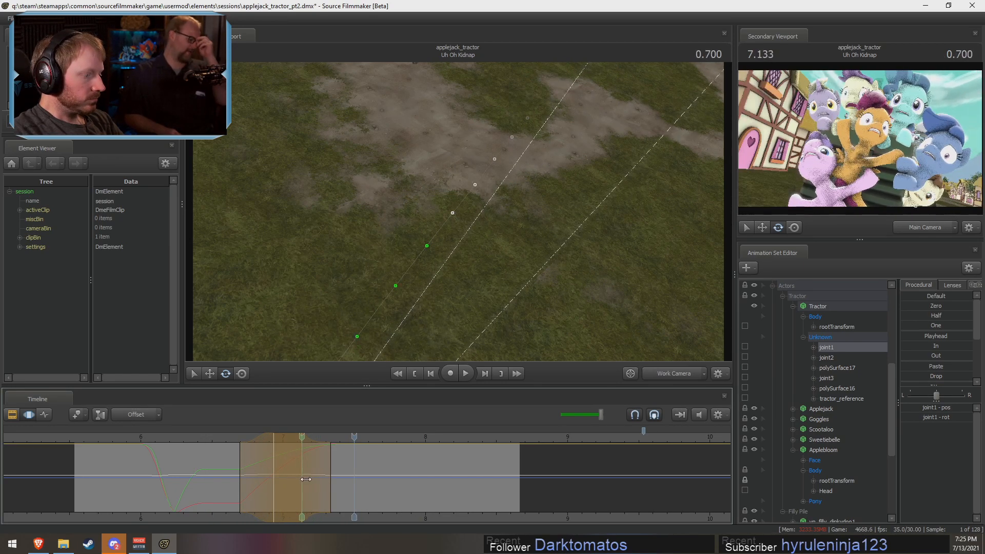
click(235, 439)
key(space)
key(space)
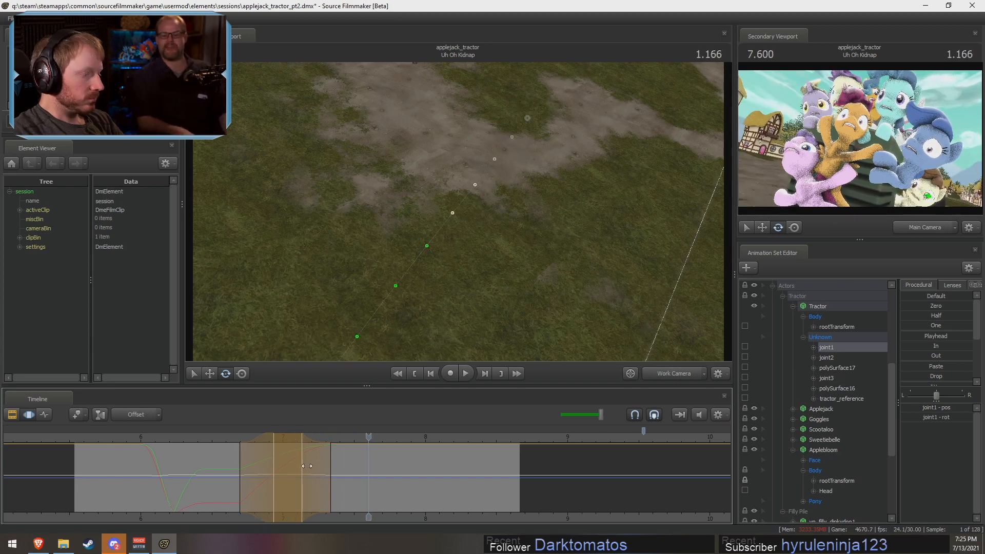
- Create a time selection around 6.833 seconds with falloff from about 6.5 to 7.1 seconds and rotate joint1 over it
mouse_move(286, 435)
mouse_down()
mouse_move(234, 451)
mouse_move(261, 468)
mouse_move(242, 477)
mouse_move(316, 473)
mouse_move(262, 471)
mouse_up()
key(space)
click(232, 439)
key(space)
scroll(263, 471, up, 1)
drag(493, 183, 493, 184)
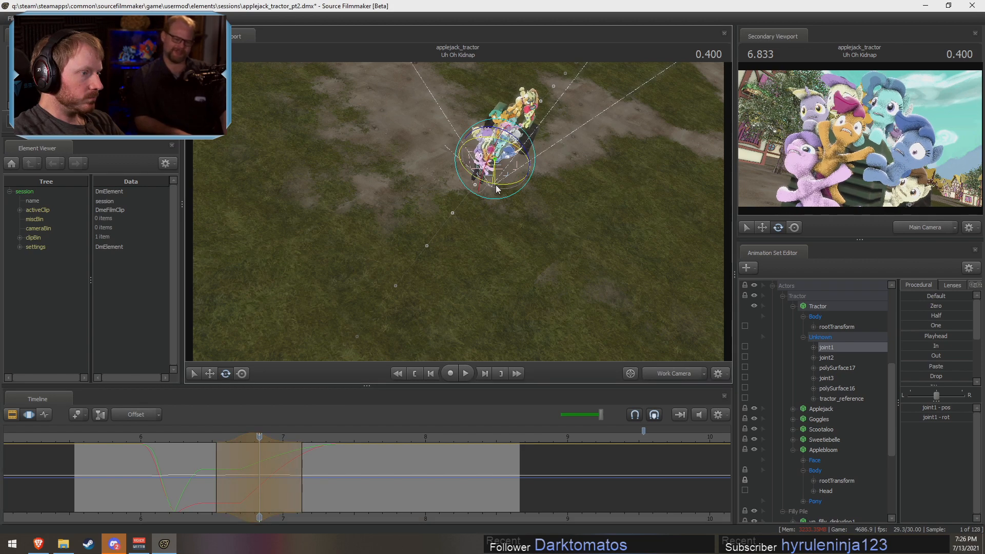
- Play back the joint1 rotation and shorten the time selection's leading falloff to start at about 6.6 seconds
click(208, 438)
key(space)
key(space)
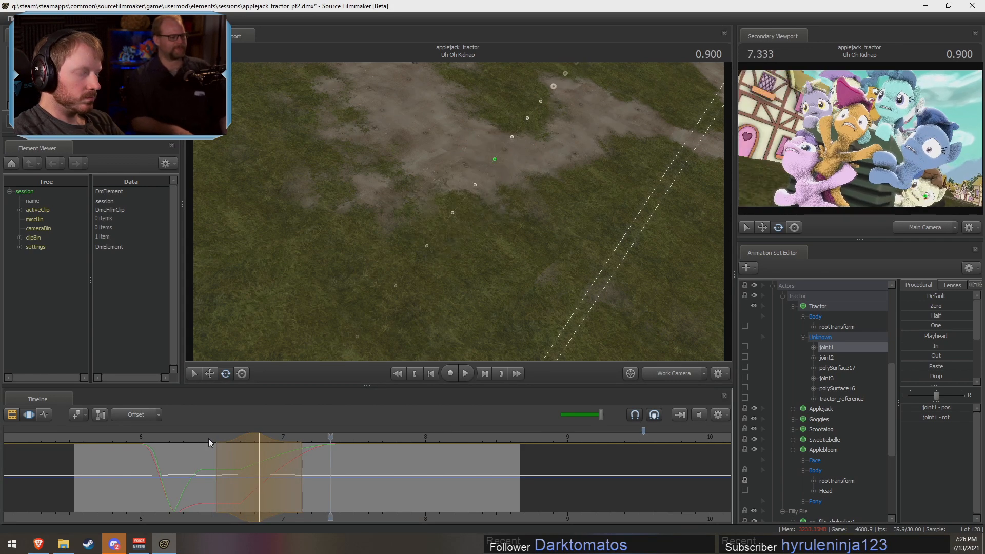
mouse_move(217, 467)
mouse_down()
mouse_move(228, 470)
mouse_move(233, 449)
mouse_up()
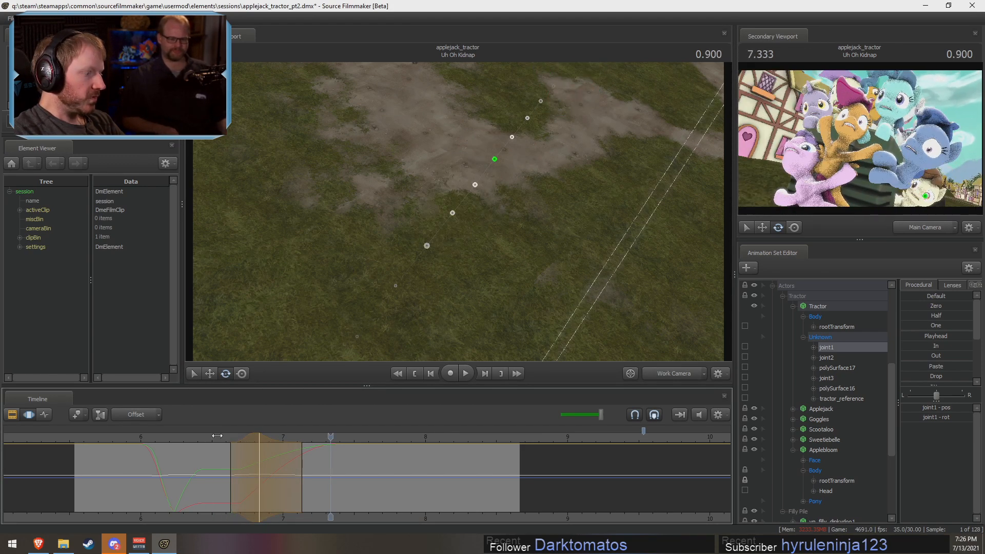
click(218, 448)
key(space)
key(space)
- Create a time selection around 7.033 seconds with falloff from about 6.7 to 7.4 seconds
key(shift)
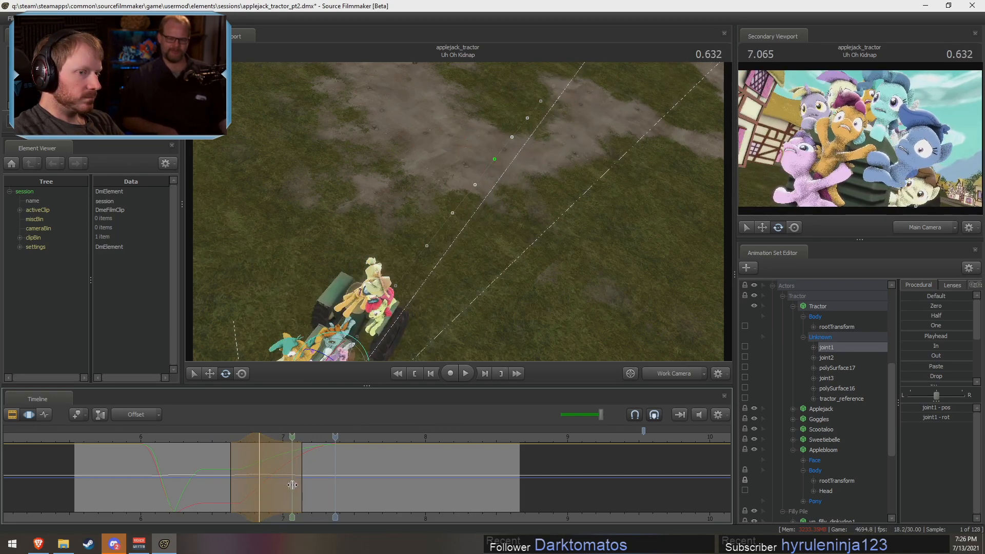
click(289, 484)
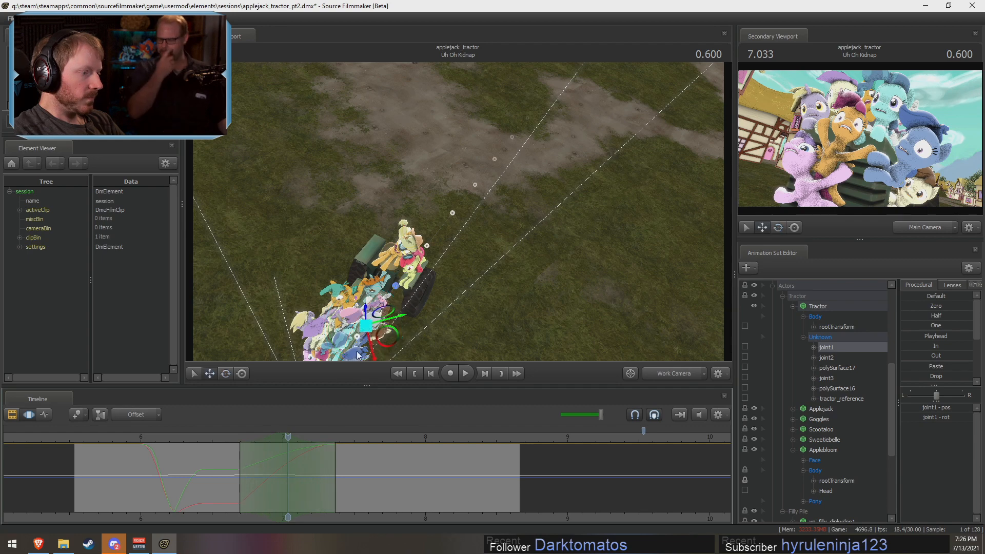
- Play back the shot and try offsetting joint1 around 7.3 seconds with falloff from about 7.0 to 7.6 seconds
key(space)
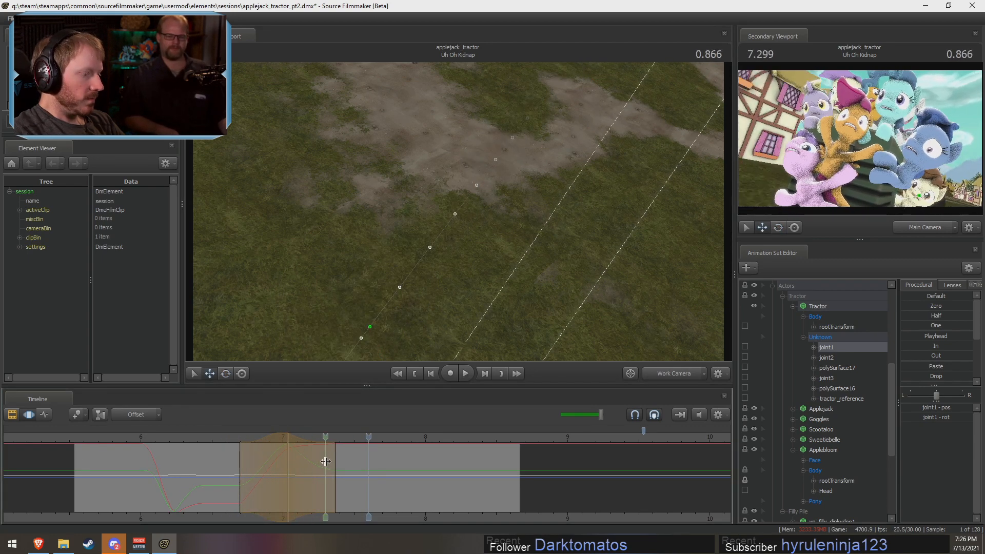
click(326, 462)
scroll(326, 462, up, 7)
mouse_move(469, 308)
mouse_down()
mouse_move(401, 303)
mouse_move(482, 298)
mouse_up()
drag(400, 195, 475, 241)
key(e)
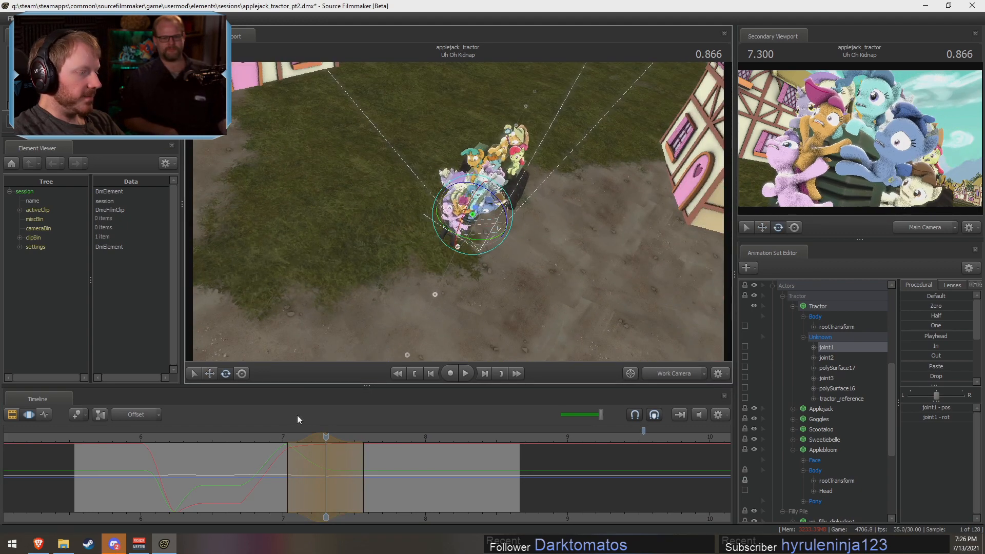
click(274, 436)
key(space)
key(space)
key(ctrl+z)
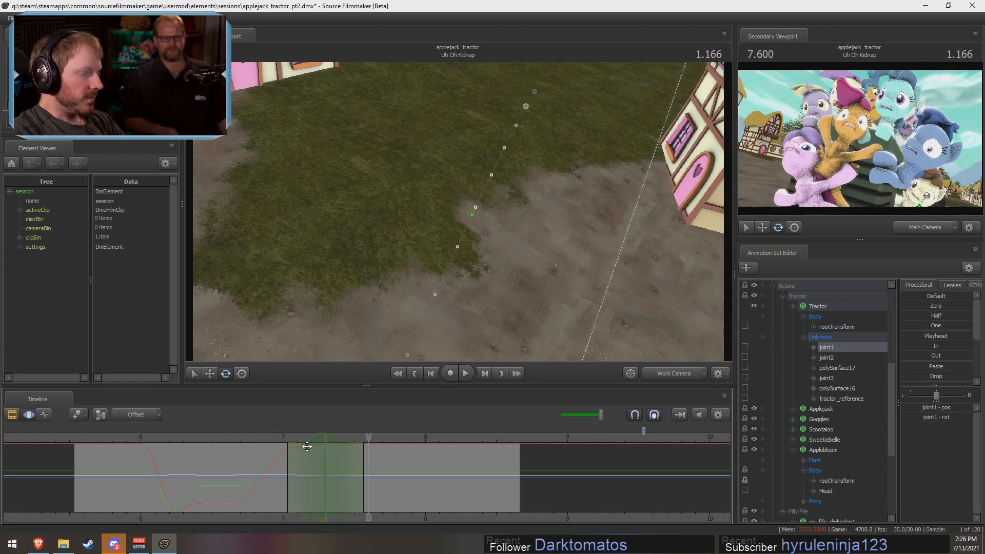
- Set the time selection around 7.23 seconds with falloff from about 7.03 to 7.43 seconds, rotate joint1 over it and play it back
scroll(315, 441, down, 2)
mouse_move(315, 441)
mouse_down()
mouse_move(306, 443)
mouse_move(316, 445)
mouse_up()
key(ctrl+z)
drag(509, 180, 424, 276)
click(254, 437)
key(space)
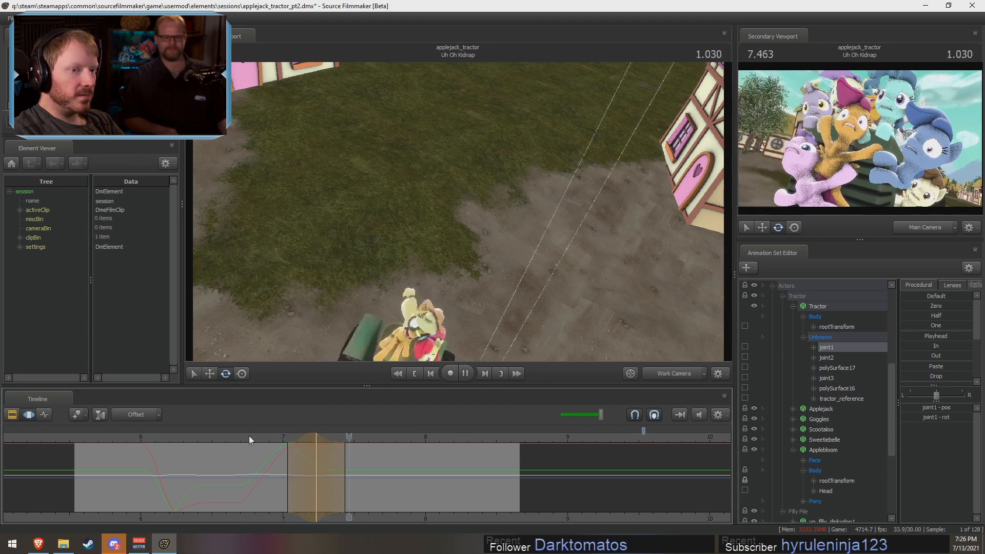
key(space)
- Shift the time selection to about 7.17 seconds, widen its falloff to about 6.9–7.43 seconds and play back the rotation
drag(306, 437, 279, 458)
key(space)
key(space)
click(242, 435)
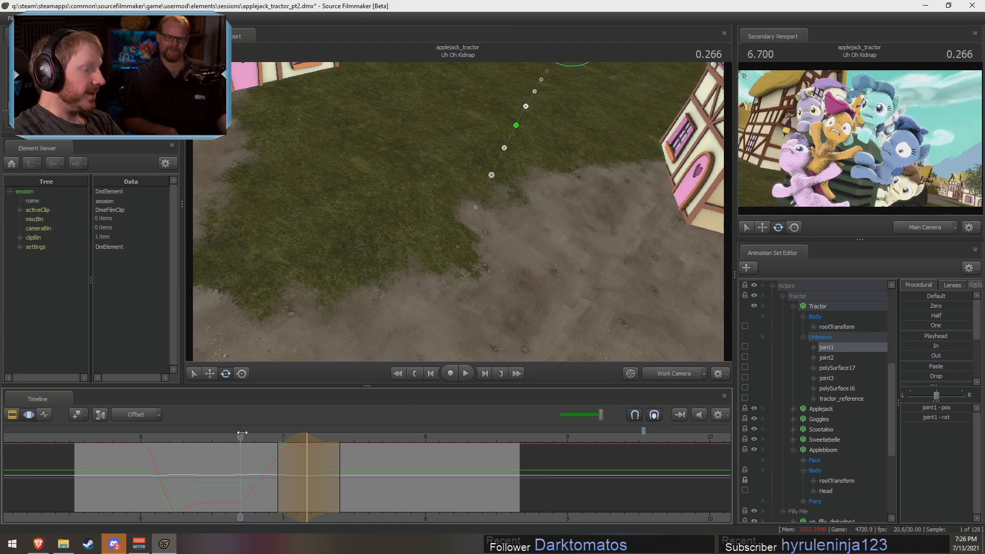
key(space)
key(shift)
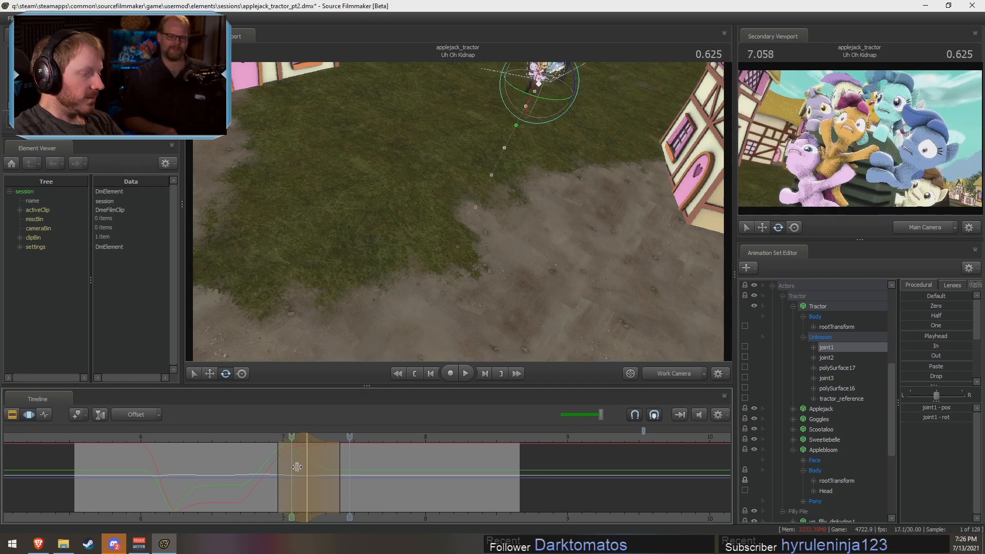
shift+scroll(318, 470, up, 1)
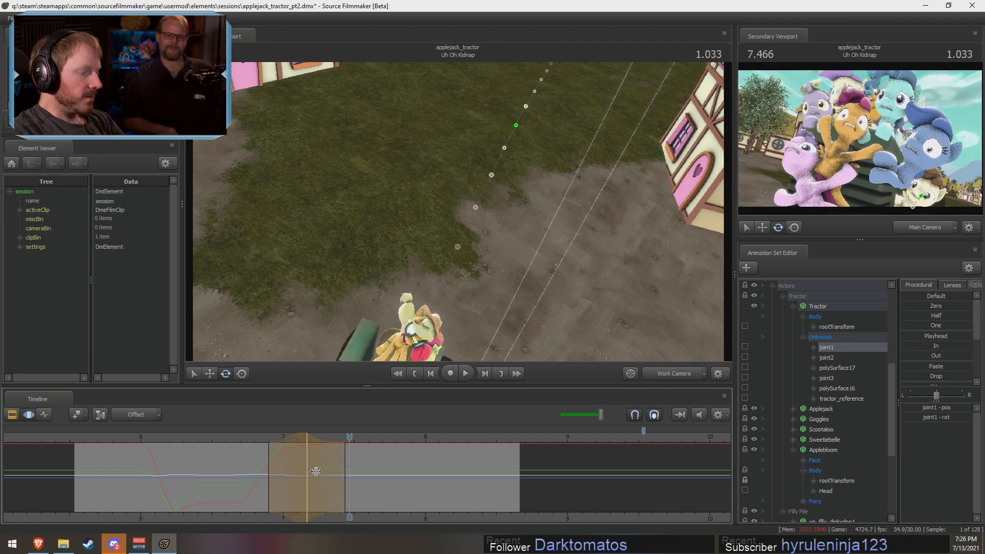
- Create a time selection around 7.233 seconds, offset joint1's position over it and play back the motion
click(316, 471)
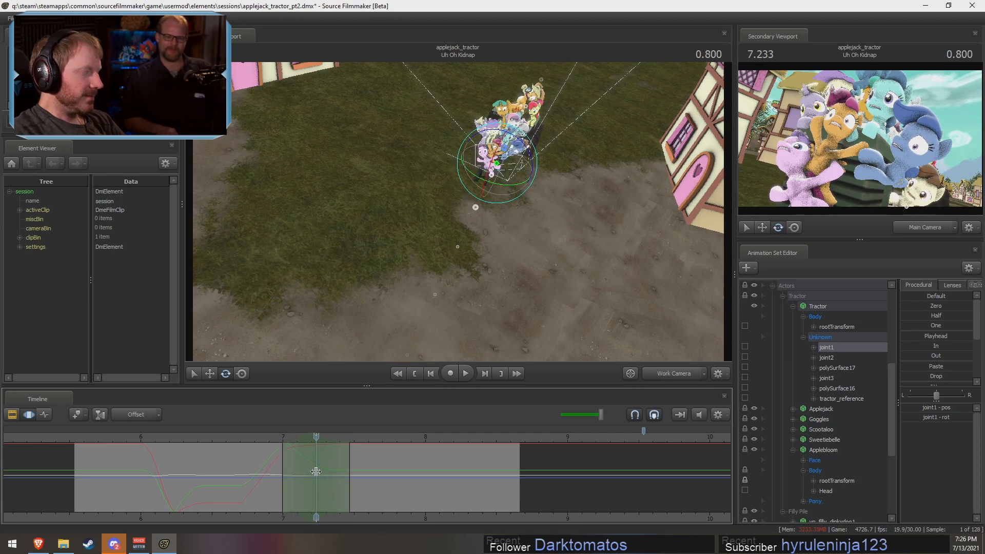
drag(506, 171, 517, 172)
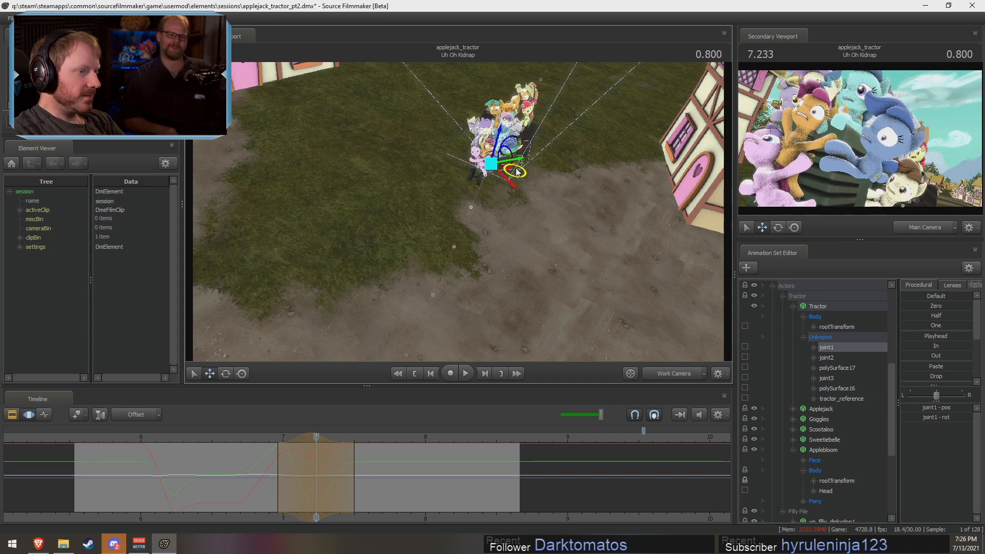
key(space)
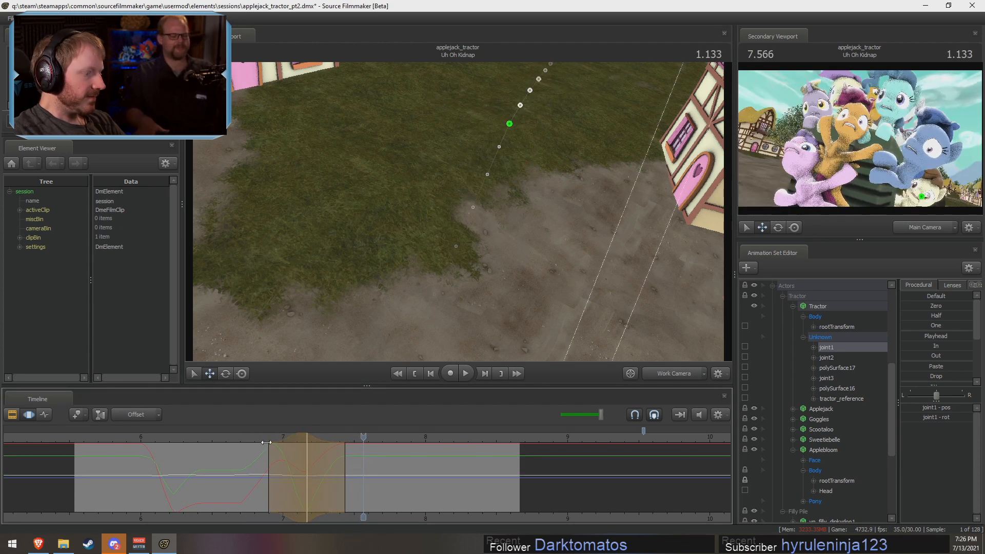
key(space)
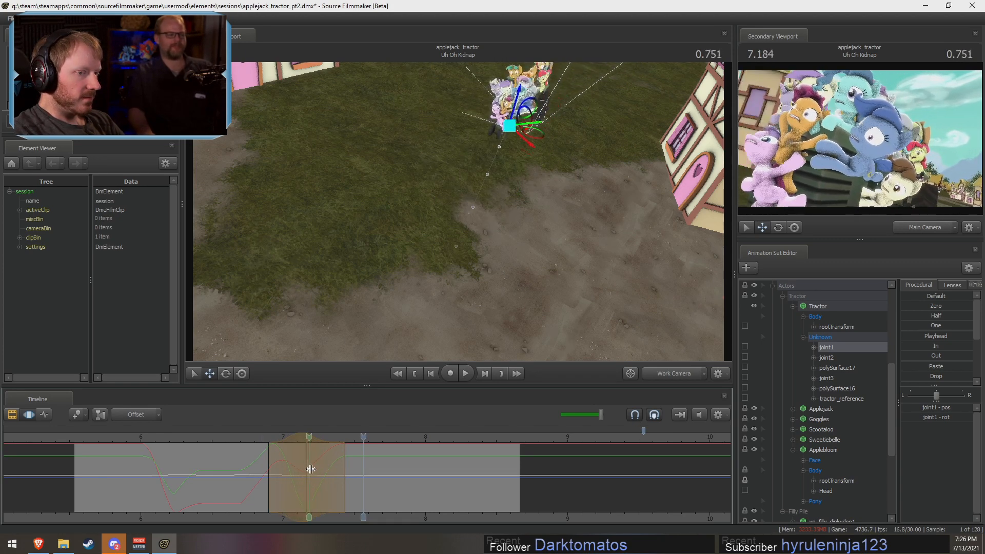
- Shift the edited time selection to about 7.33 seconds with falloff from about 7.1 to 7.57 seconds and play it back
key(space)
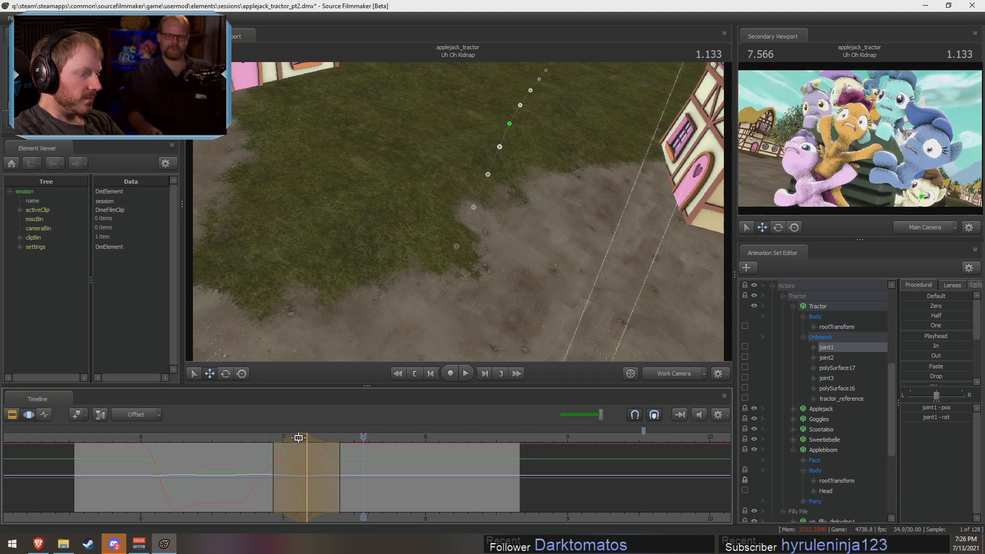
drag(298, 437, 322, 439)
drag(323, 438, 256, 438)
key(space)
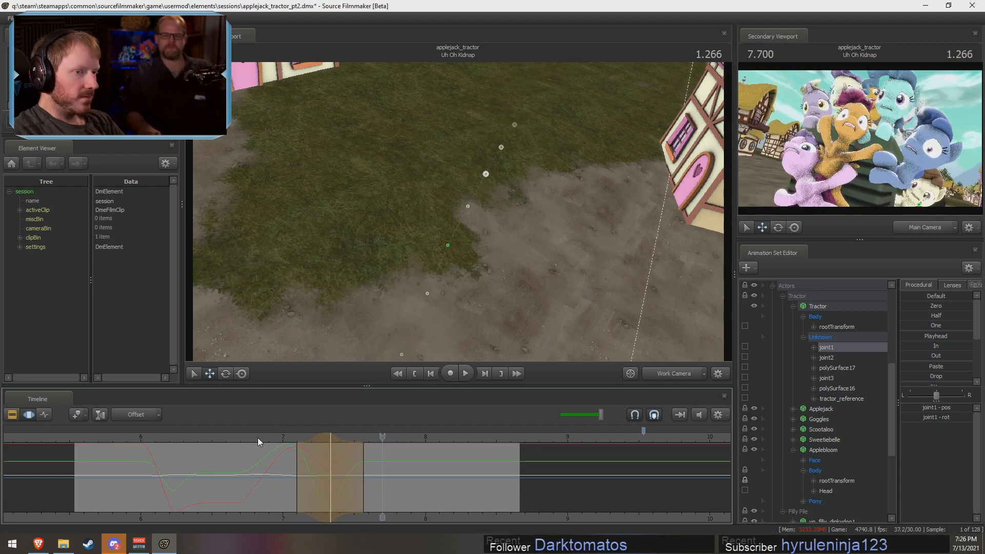
- Create a time selection around 7.433 seconds with falloff from about 7.2 to 7.67 seconds and offset joint1 over it
drag(309, 454, 345, 471)
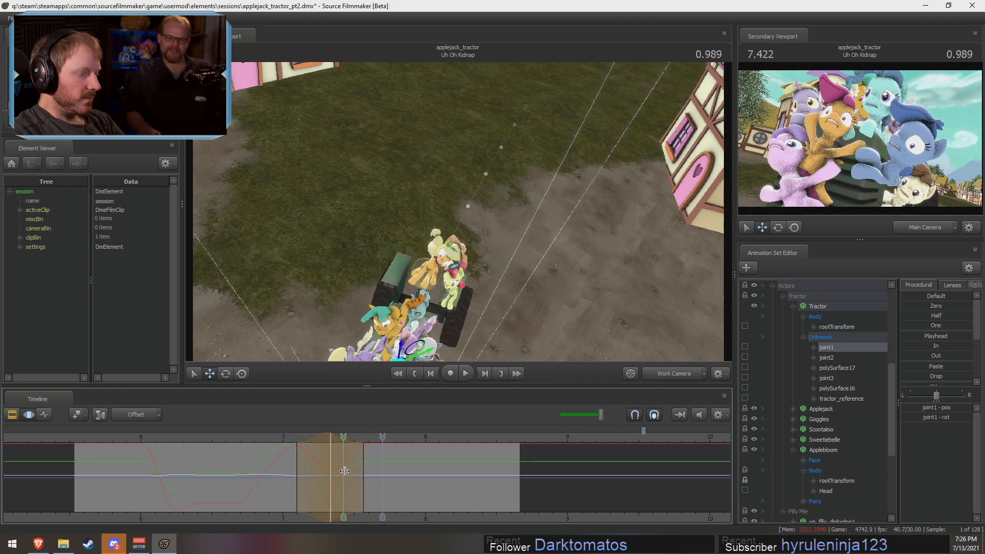
click(346, 471)
drag(464, 209, 519, 219)
key(e)
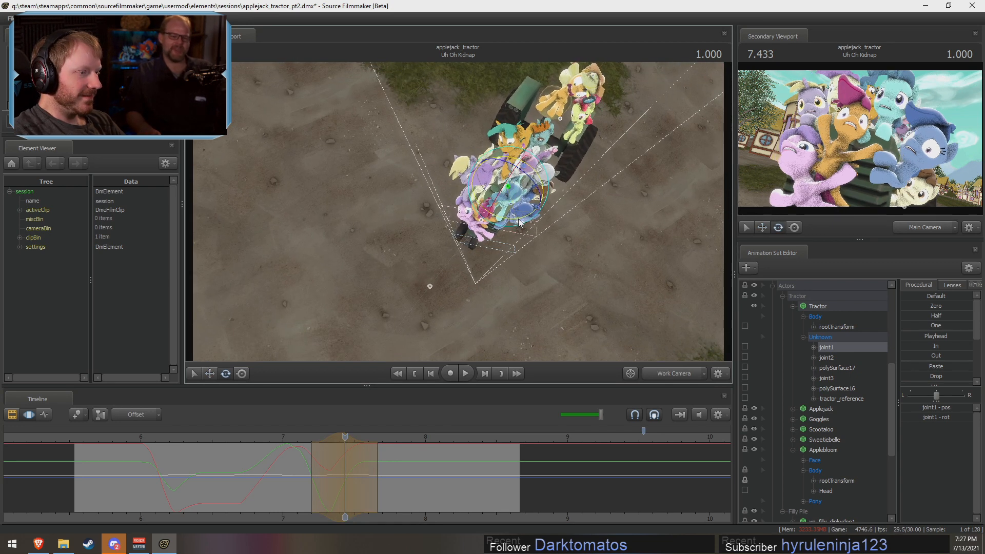
- Play back the shot several times to review the tractor's full swerving motion
drag(281, 442, 263, 440)
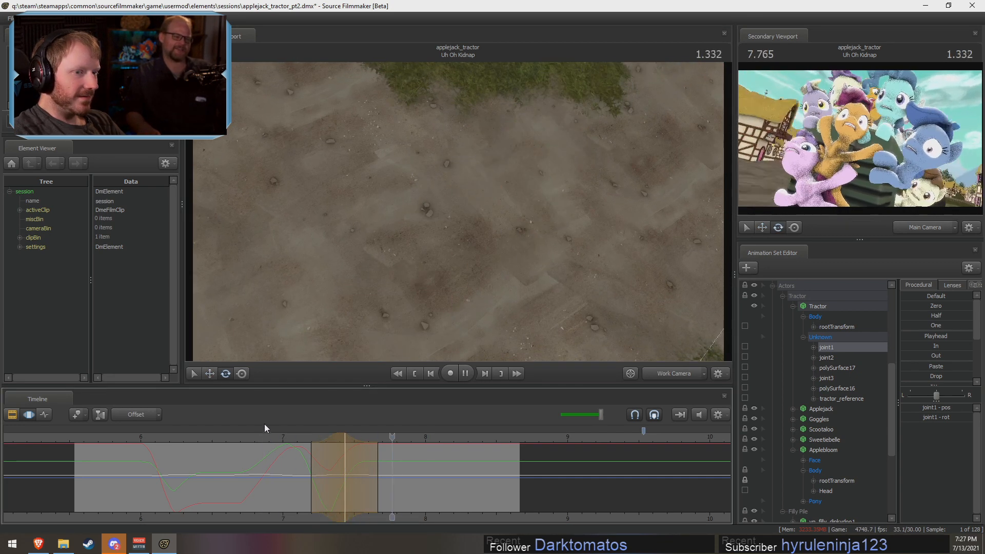
key(space)
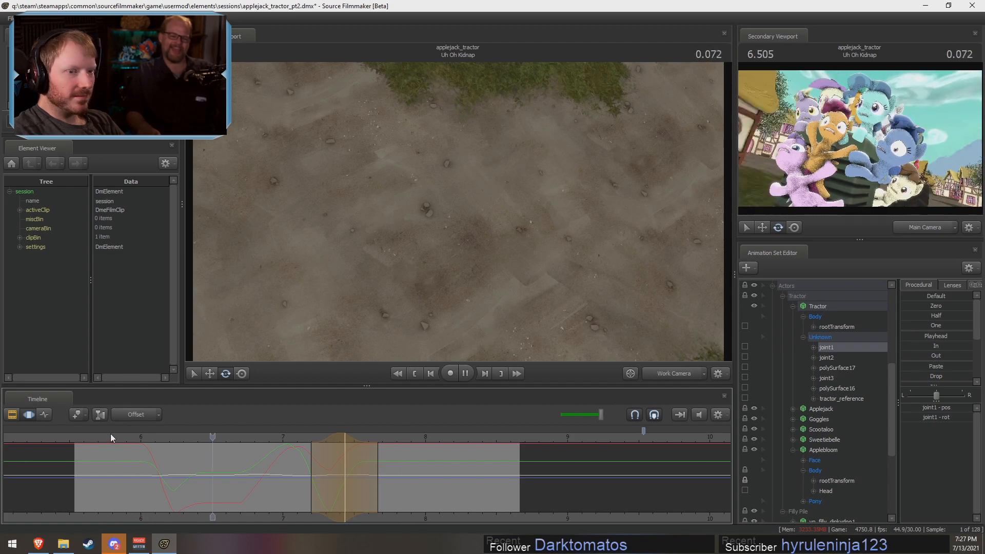
key(space)
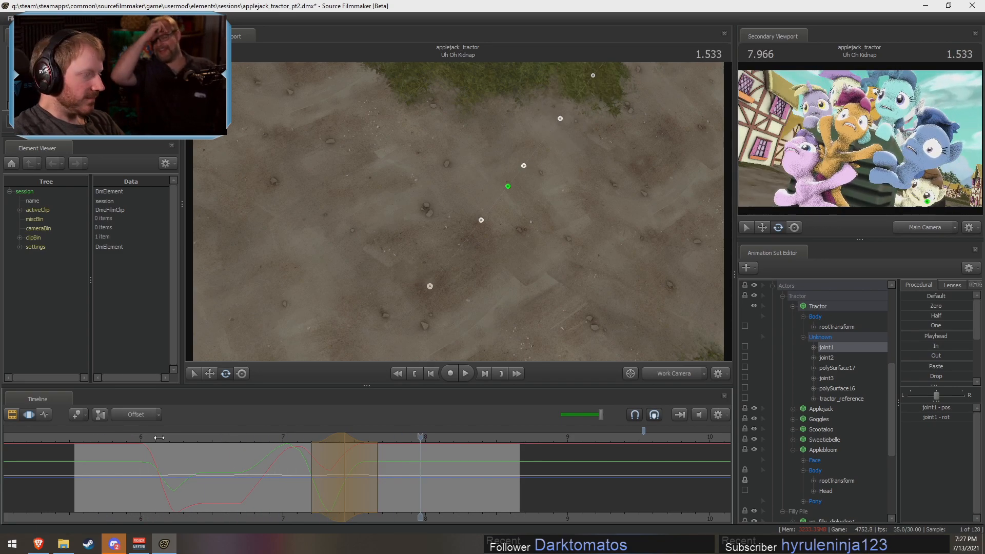
key(space)
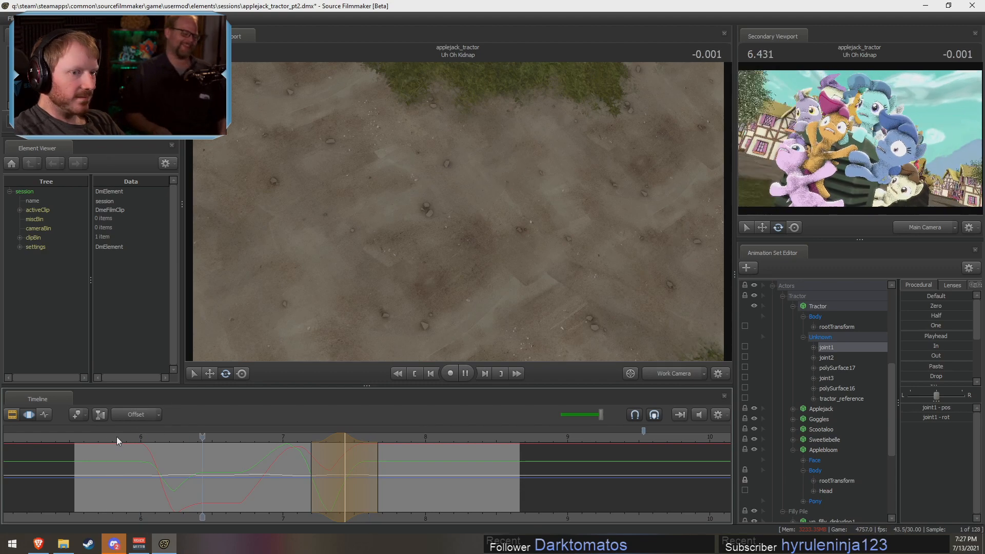
key(space)
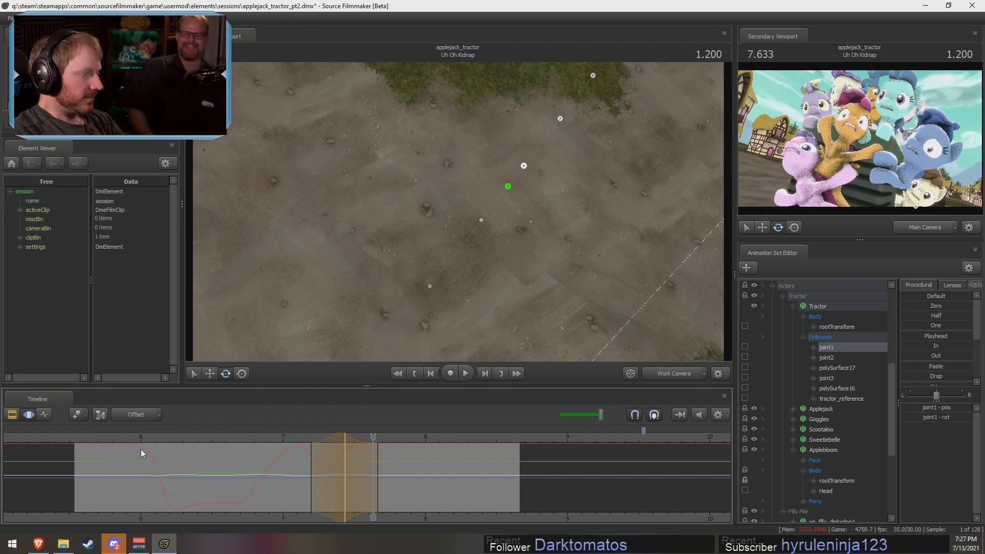
- Reselect joint1, stretch its swerve in time over a selection from about 5.9 to 8.3 seconds and play it back
click(818, 306)
click(162, 469)
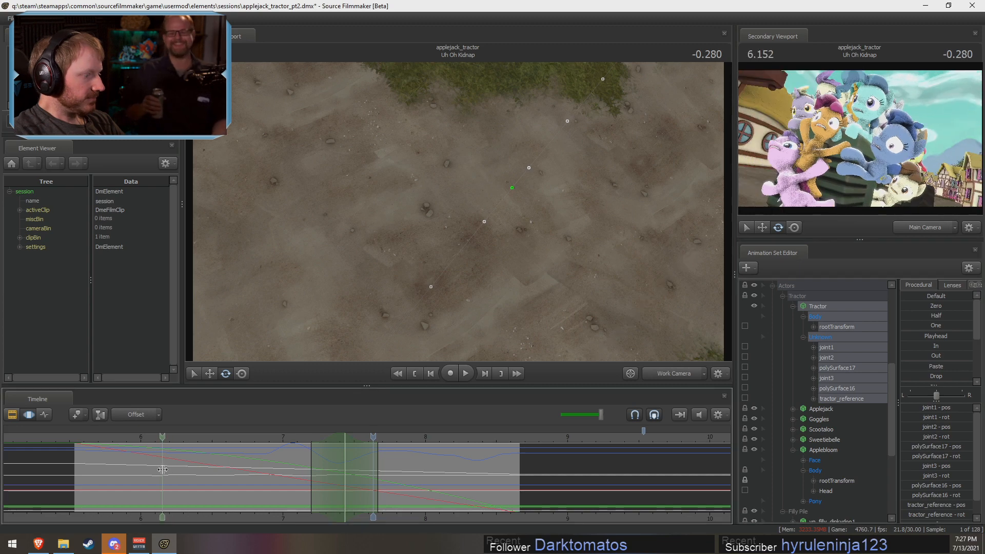
click(834, 348)
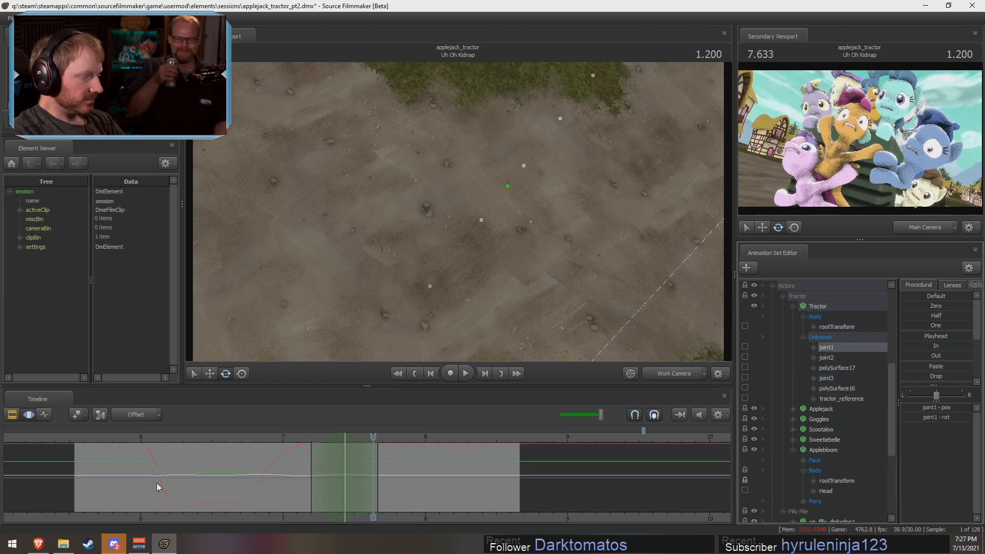
shift+drag(137, 476, 484, 478)
key(space)
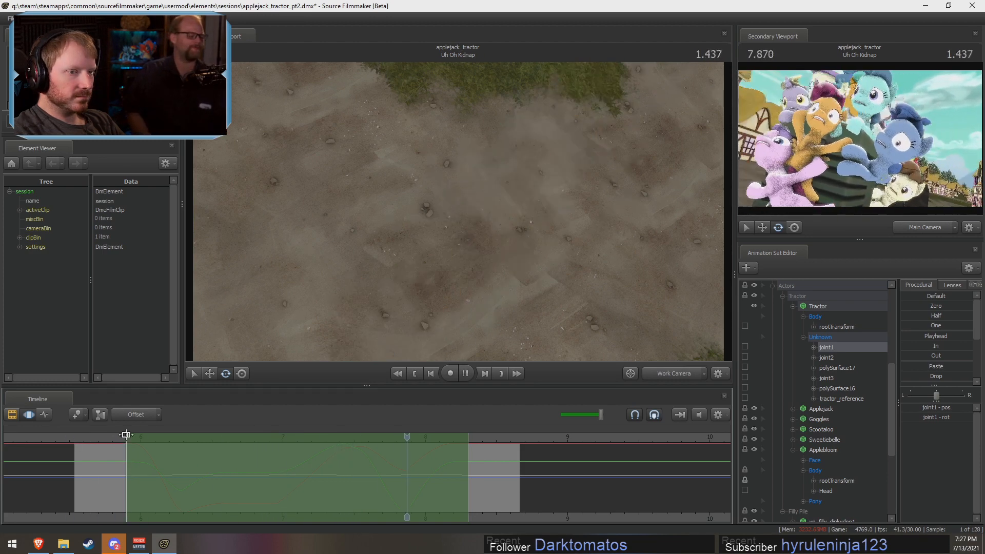
key(space)
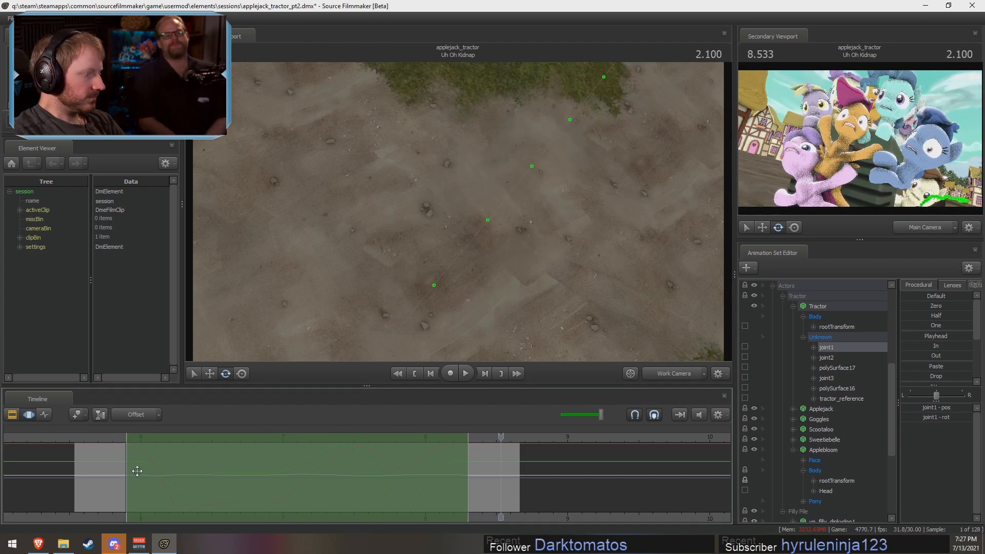
- Extend joint1's stretched time selection to about 5.93–8.57 seconds and play back from about 5.63 seconds
drag(117, 468, 84, 469)
drag(222, 472, 261, 477)
click(90, 438)
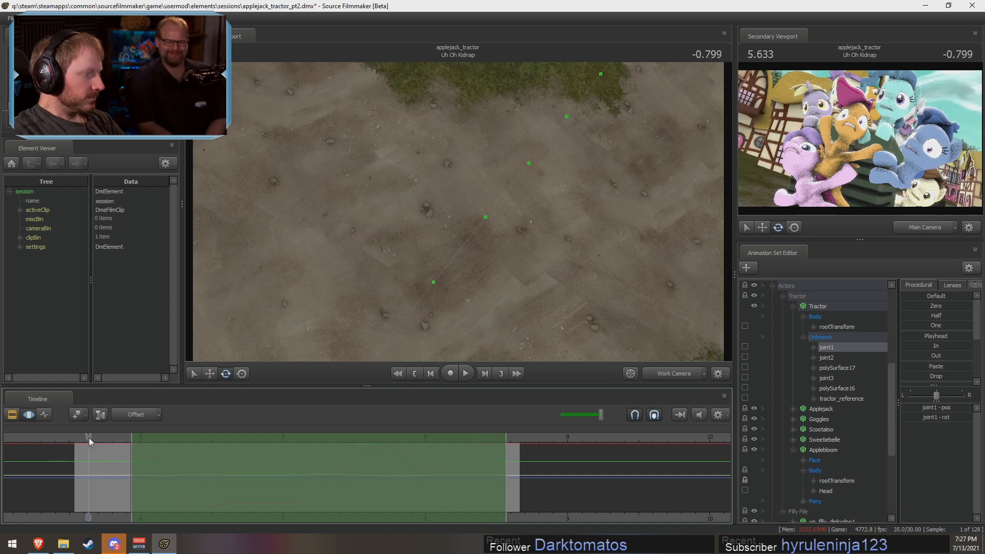
key(space)
key(space)
- Try moving joint1 over a time selection around 6.0 seconds with falloff from about 5.5 to 6.3 seconds
key(shift)
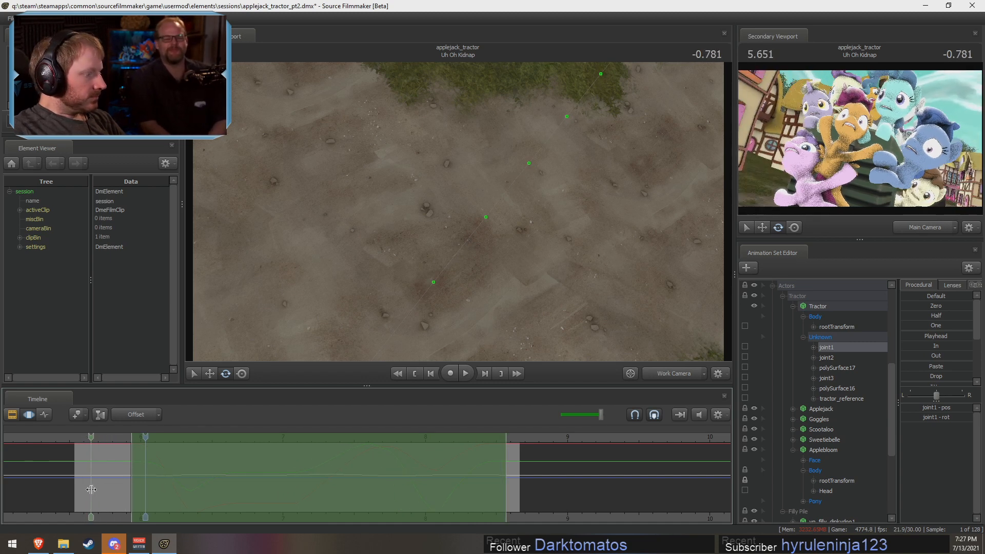
shift+drag(141, 484, 73, 470)
scroll(149, 480, up, 4)
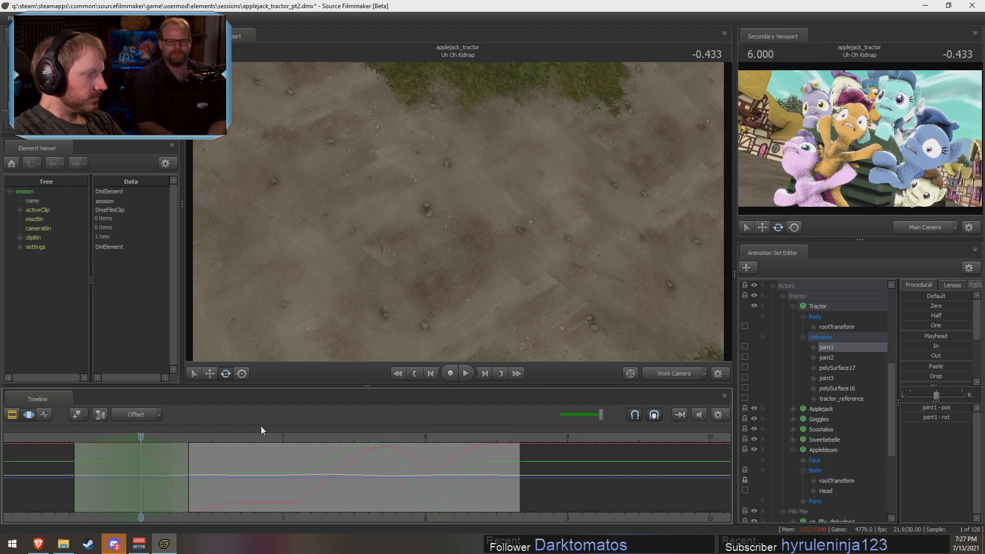
click(678, 377)
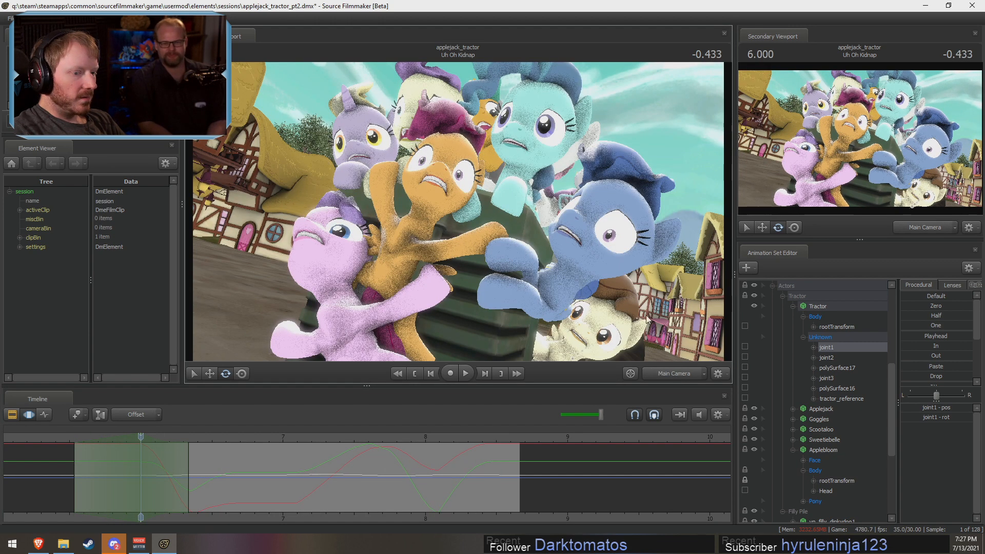
click(674, 373)
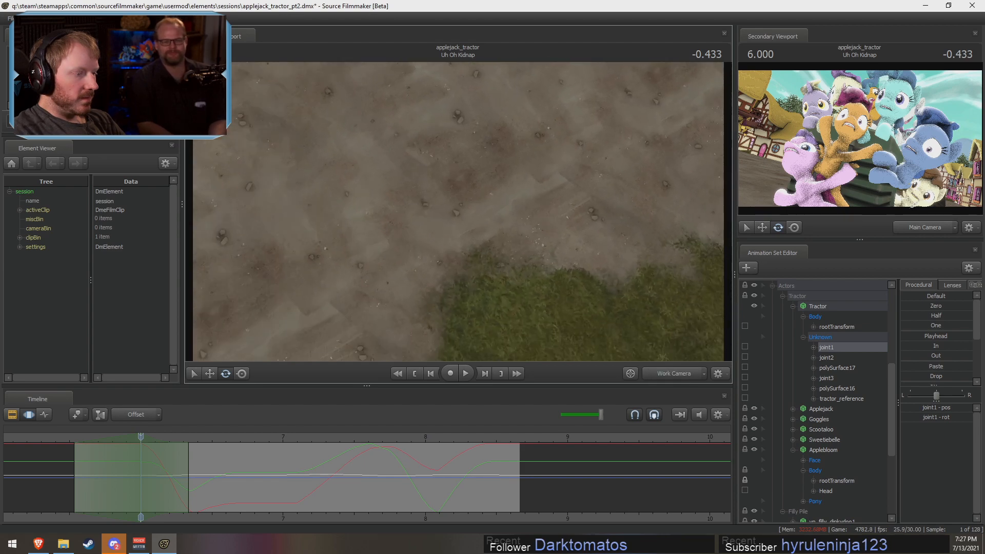
drag(458, 211, 501, 193)
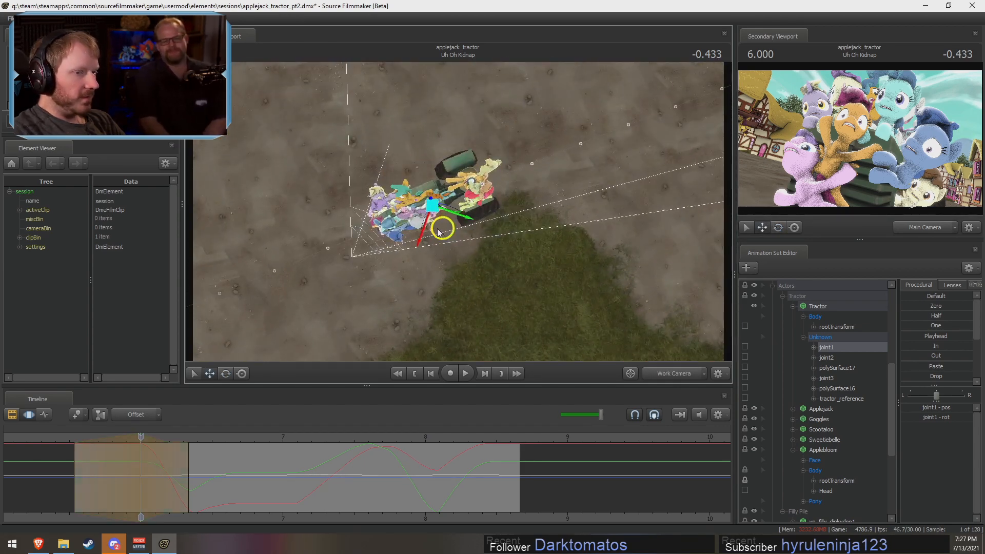
drag(438, 232, 434, 233)
key(ctrl+z)
- Extend the selection's hold from the start to about 5.57 seconds with falloff to 6.17 seconds, offset joint1's position and play back
drag(141, 485, 110, 475)
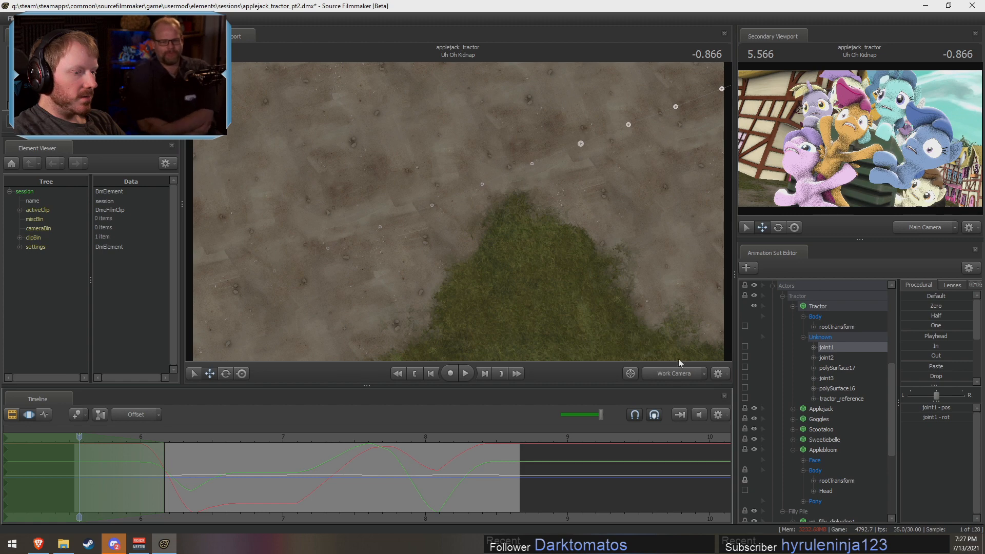
drag(678, 359, 487, 245)
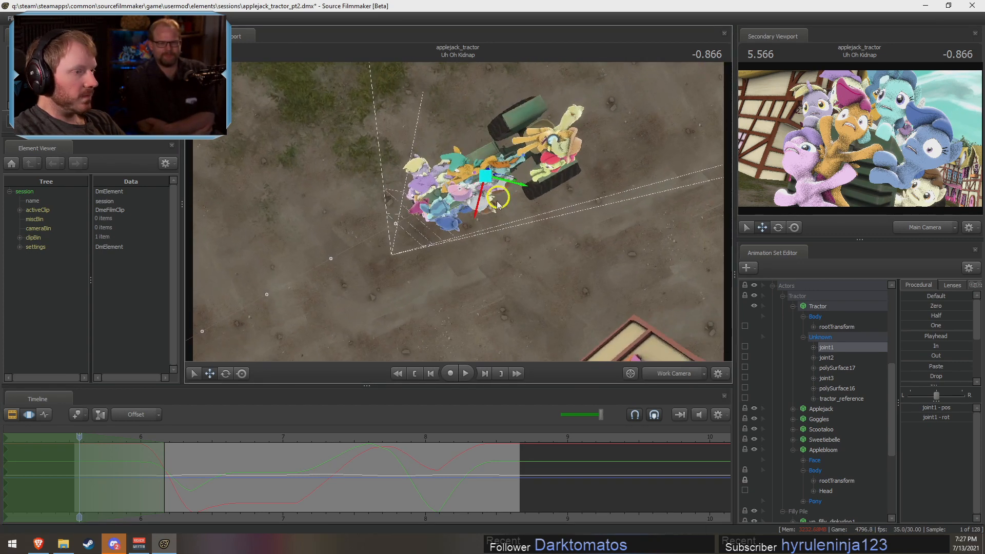
mouse_move(497, 205)
mouse_down()
mouse_move(506, 185)
mouse_move(503, 199)
mouse_up()
key(space)
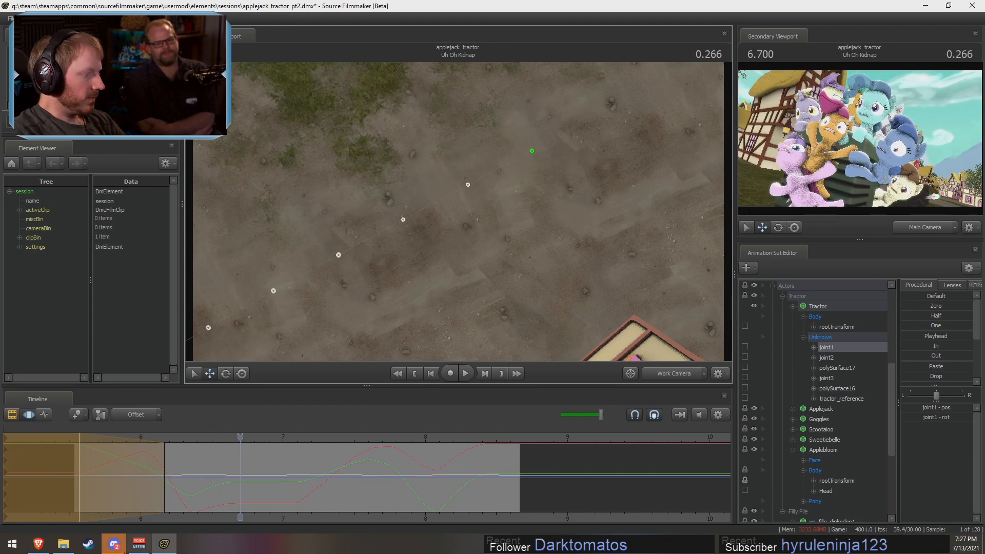
- Play back the starting offset and shorten the time selection's trailing falloff to end at about 6.13 seconds
middle_drag(153, 486, 152, 486)
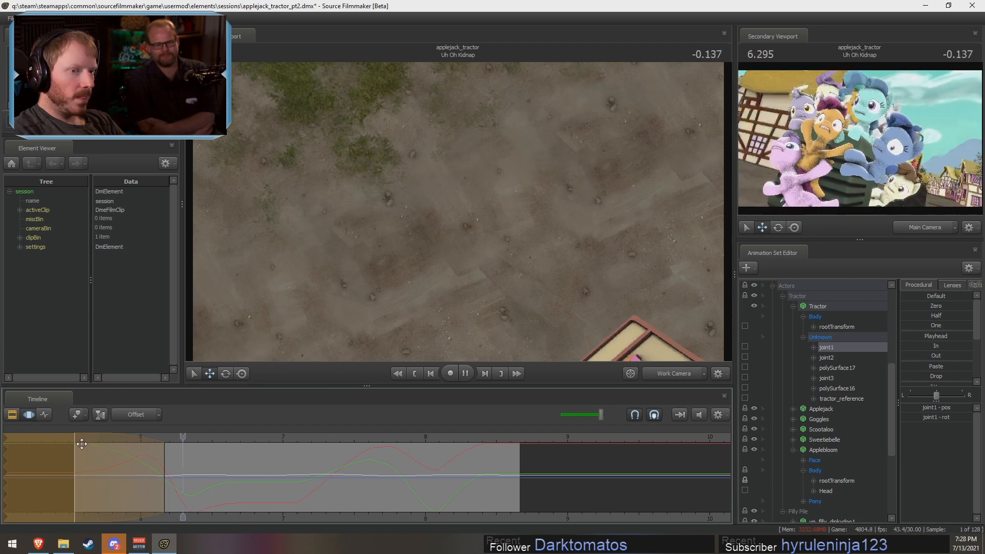
key(space)
drag(164, 484, 159, 486)
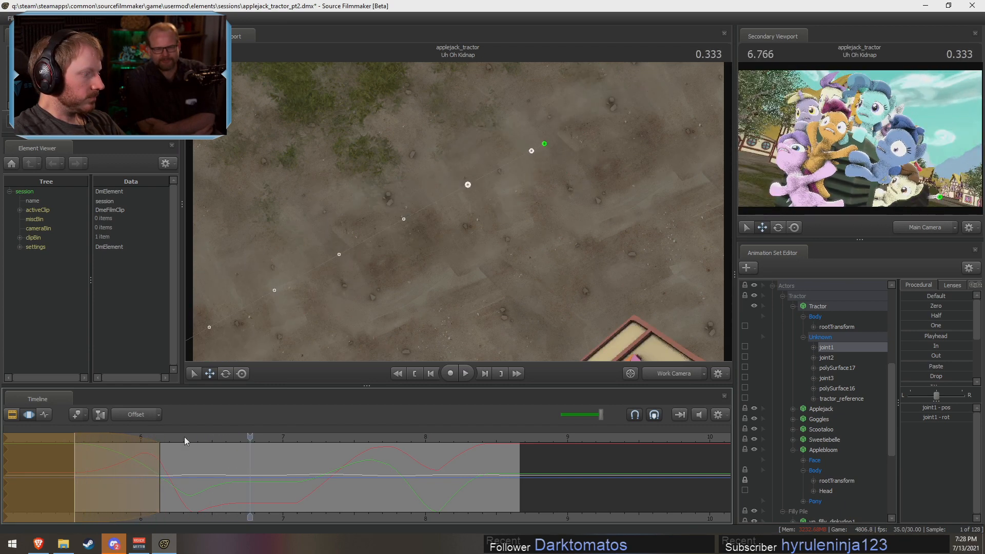
- Play back the starting offset and place a new time selection point for joint1 at about 6.13 seconds
key(space)
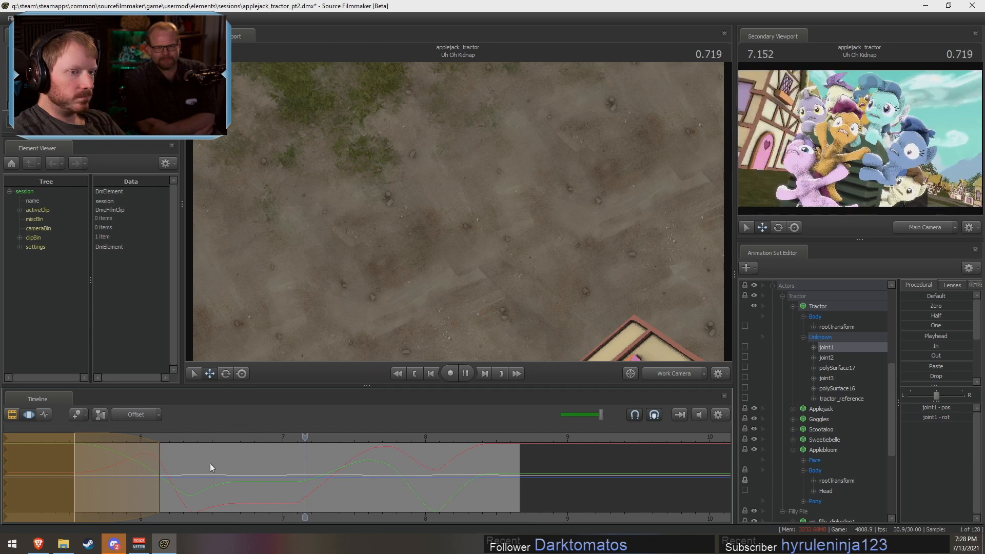
key(space)
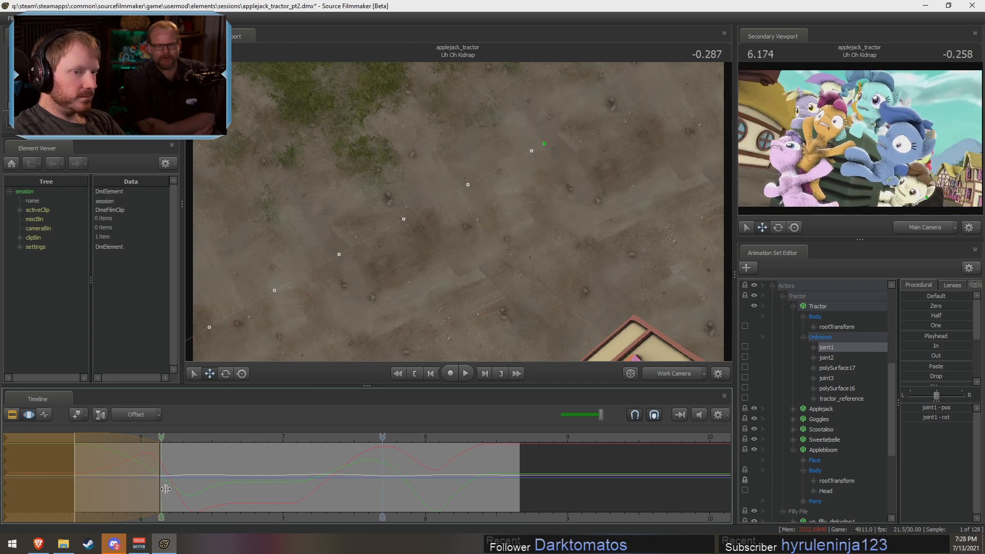
shift+drag(162, 497, 162, 498)
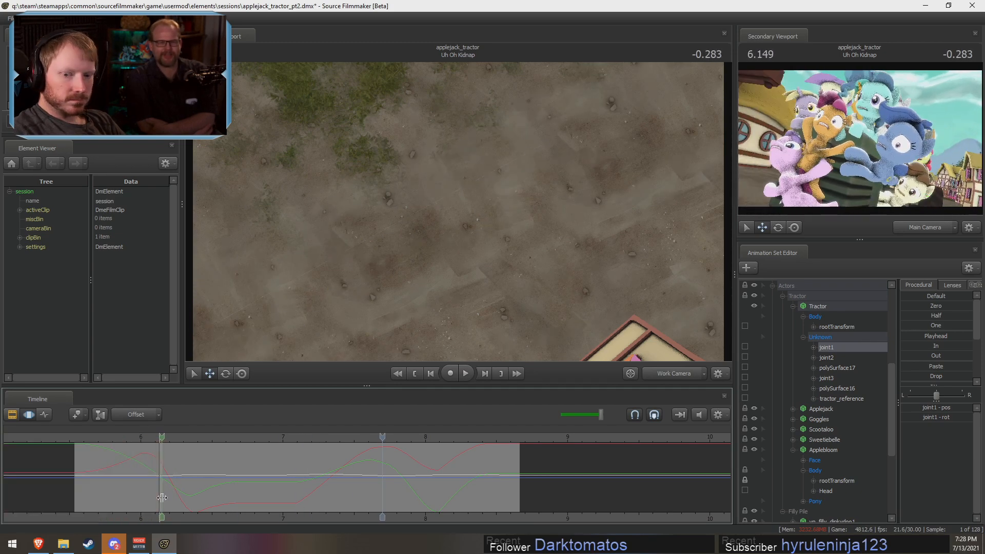
click(160, 497)
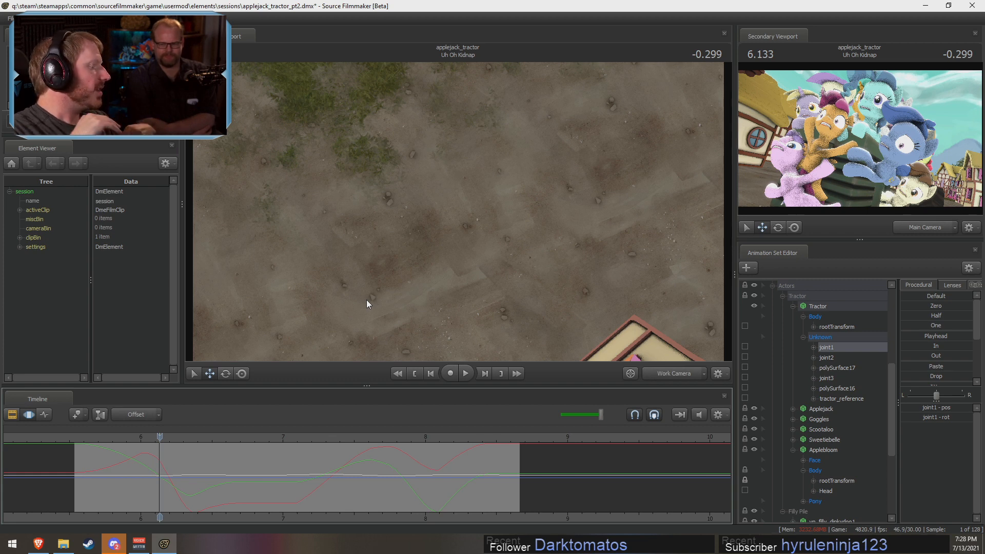
- Give the time selection centred at 6.133 seconds a falloff from about 5.9 to 6.37 seconds
click(681, 373)
click(674, 377)
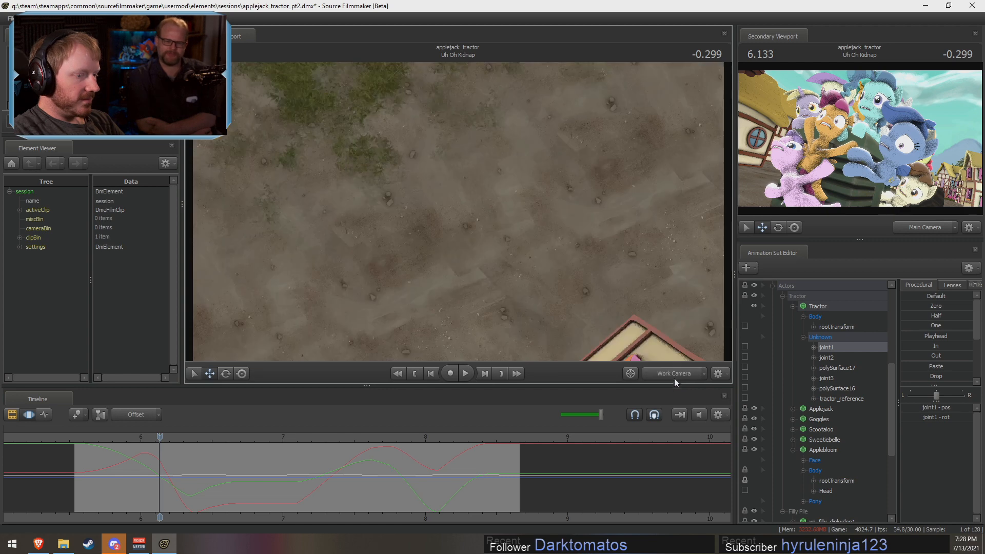
ctrl+click(674, 378)
drag(635, 321, 634, 364)
drag(458, 211, 458, 212)
key(s)
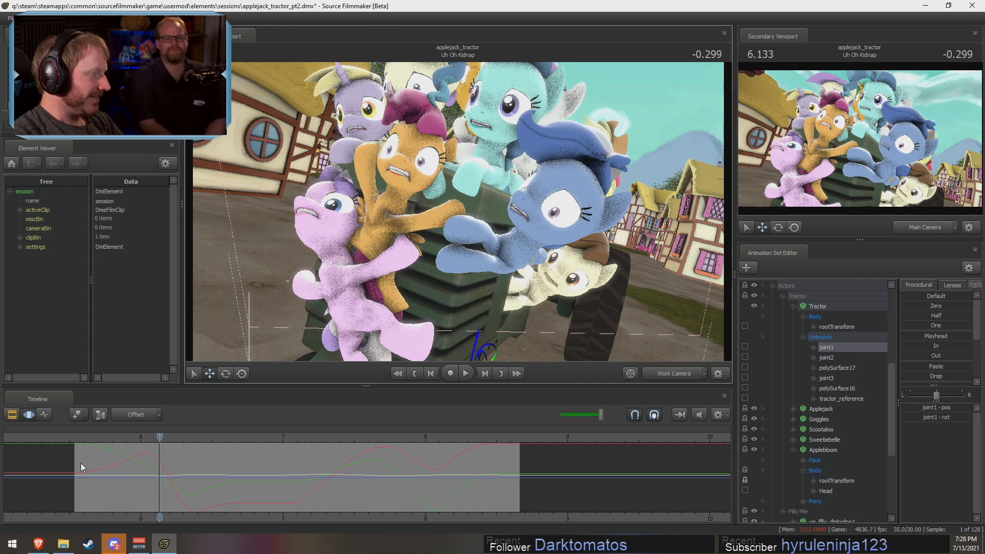
key(shift)
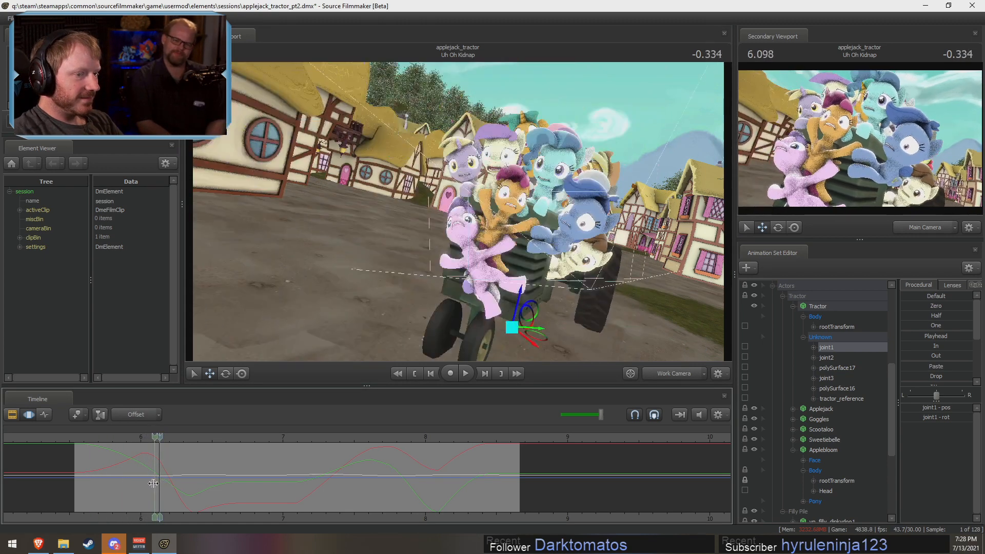
drag(153, 489, 159, 485)
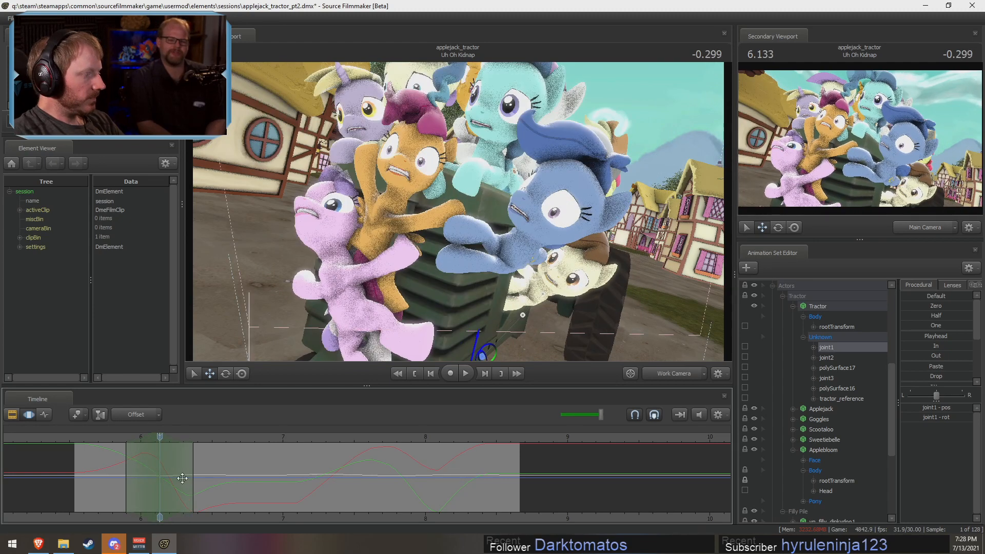
- Rotate joint1 slightly over the time selection centred at 6.133 seconds, working from a side view of the tractor
click(673, 374)
click(673, 374)
drag(631, 313, 595, 328)
key(s)
alt+drag(570, 238, 554, 227)
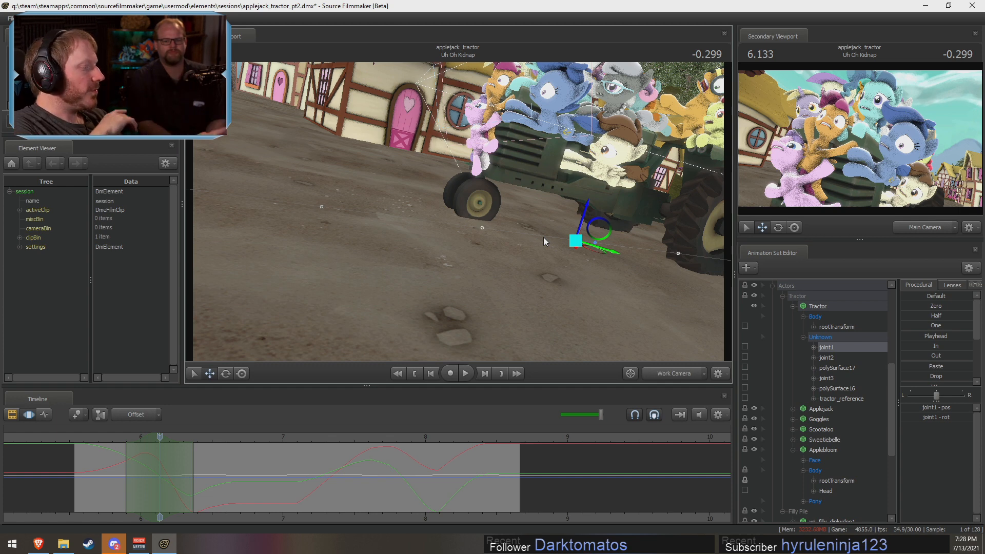
drag(118, 436, 161, 446)
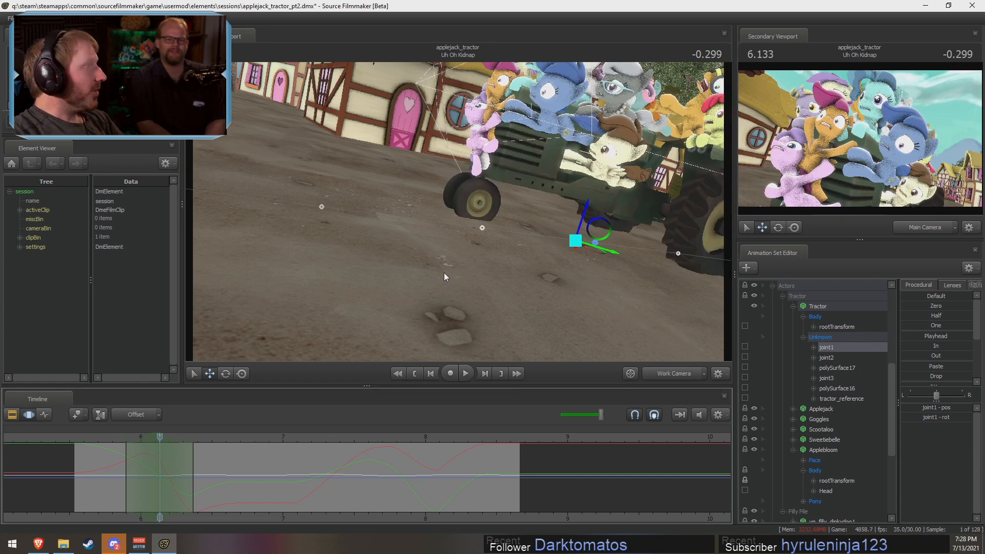
drag(473, 302, 458, 206)
key(e)
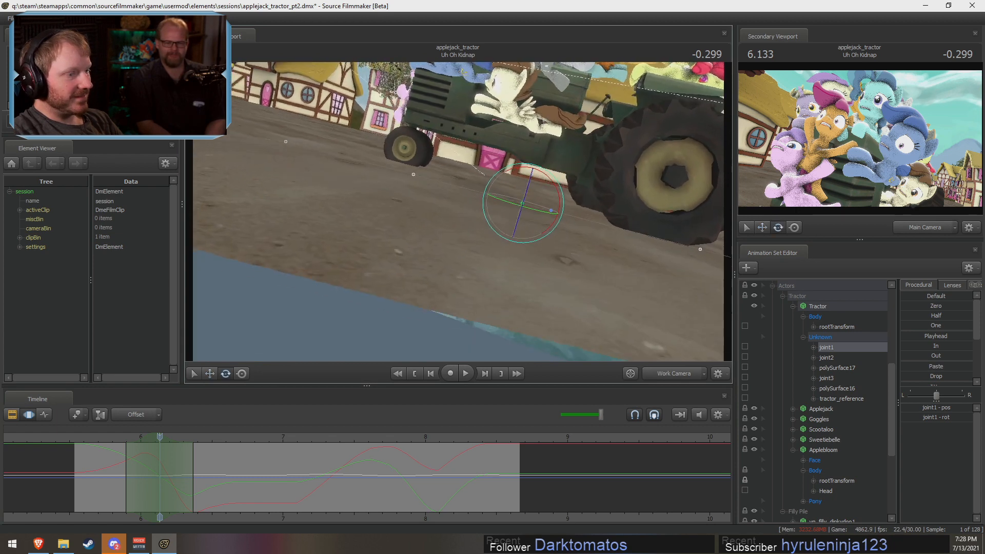
drag(550, 181, 549, 183)
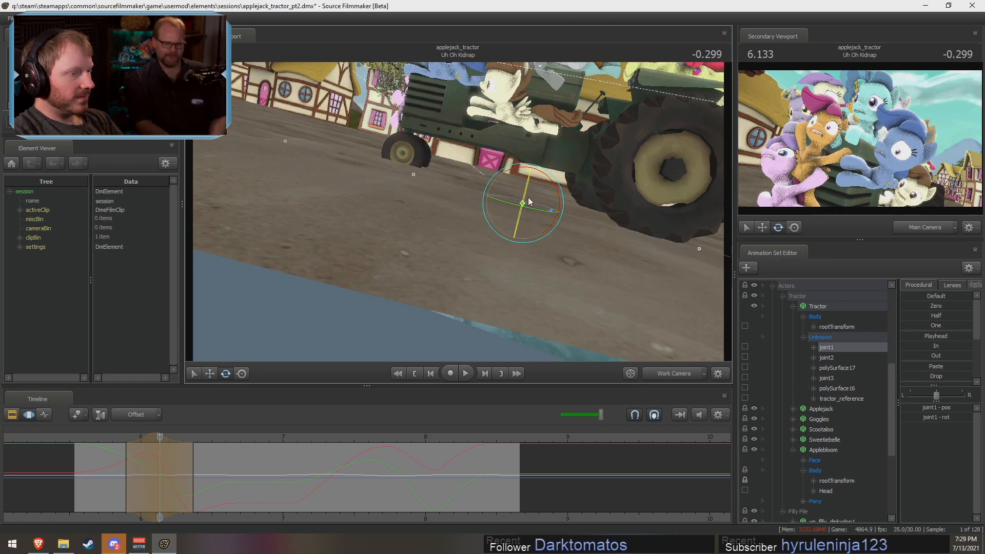
- Offset joint1's position over a selection centred at 6.233 seconds with falloff from about 5.9 to 6.57 seconds, and play back
key(w)
click(135, 470)
drag(135, 470, 173, 485)
scroll(173, 484, up, 10)
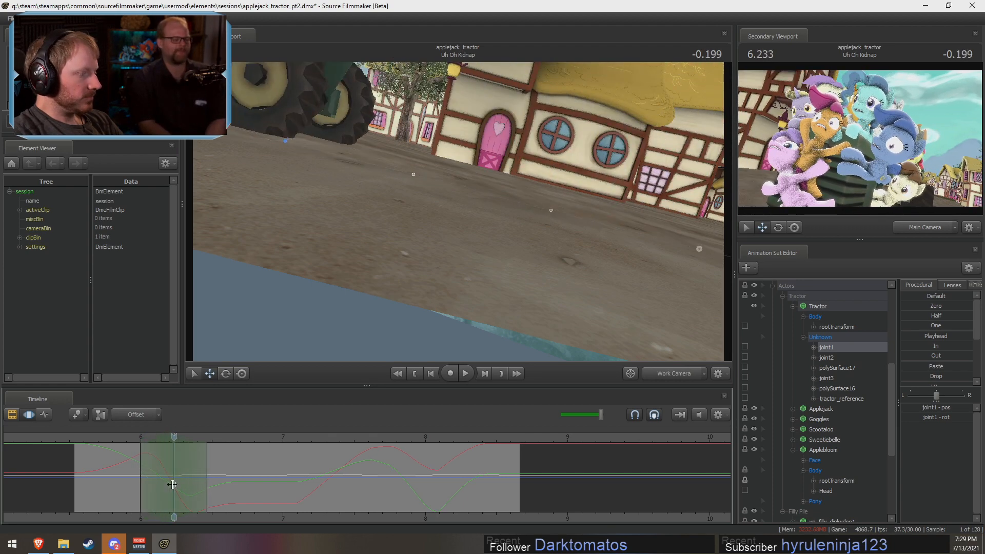
drag(515, 243, 508, 260)
key(s)
click(117, 438)
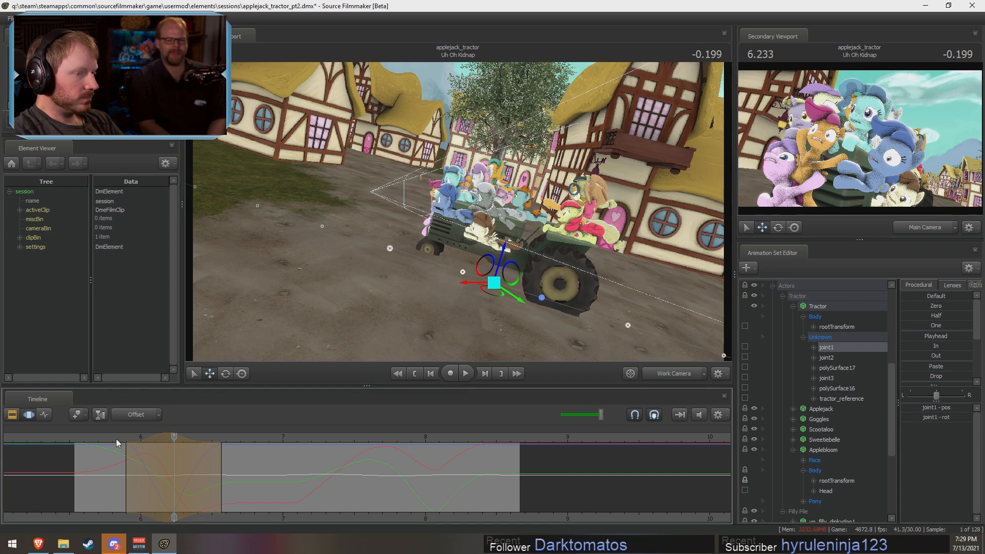
key(shift+space)
- Rotate joint1 over a selection centred at about 6.11 seconds with falloff from about 5.87 to 6.33 seconds, and play back
drag(228, 478, 205, 478)
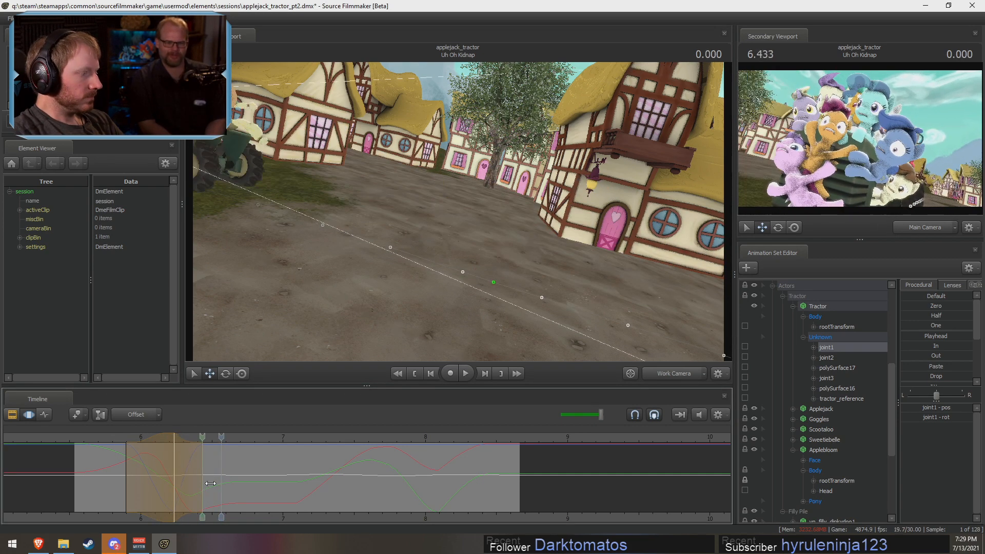
key(shift)
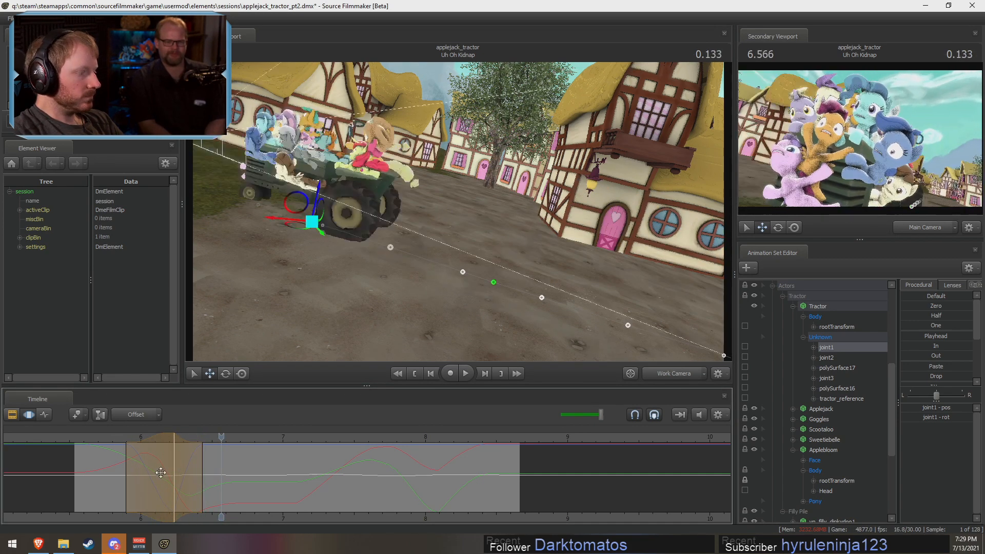
click(156, 472)
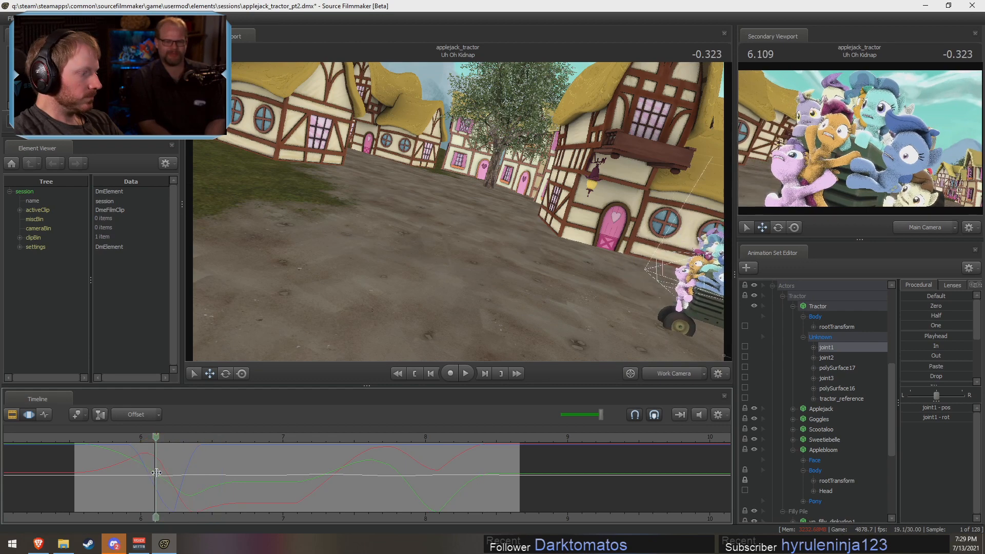
drag(516, 348, 527, 225)
key(e)
click(110, 440)
key(space)
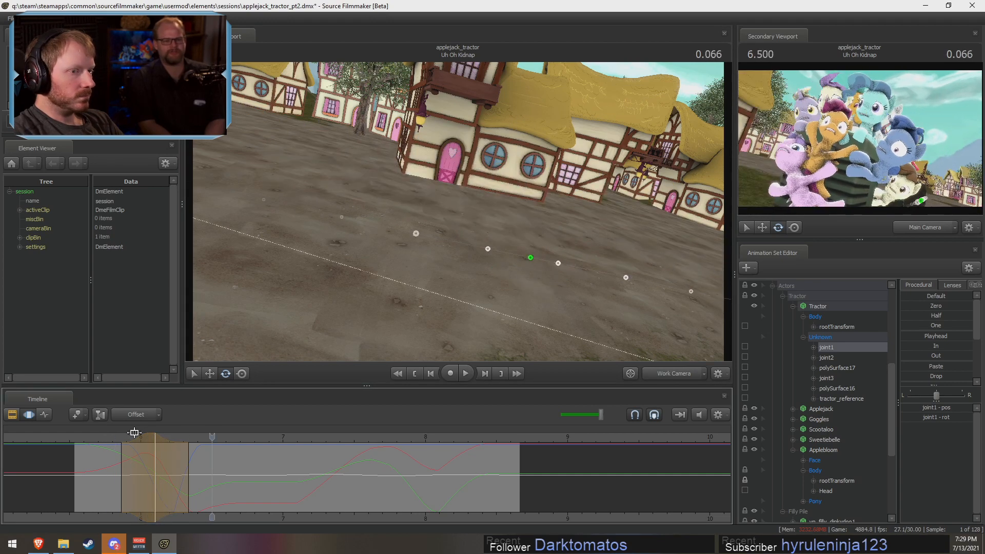
- Move joint1 over a time selection centred at 6.366 seconds with falloff from about 6.13 to 6.73 seconds
click(193, 483)
click(193, 483)
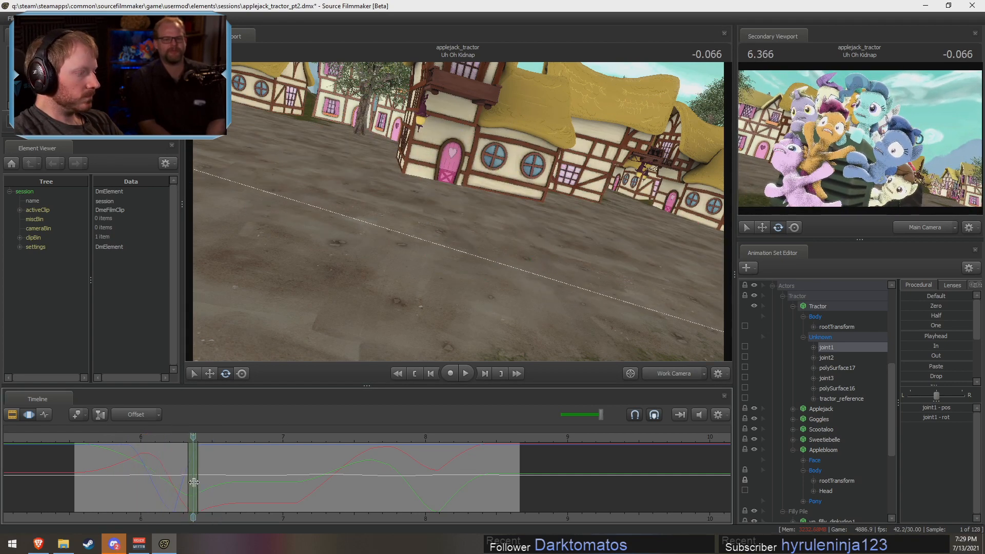
drag(230, 484, 248, 484)
drag(449, 239, 455, 235)
key(s)
key(w)
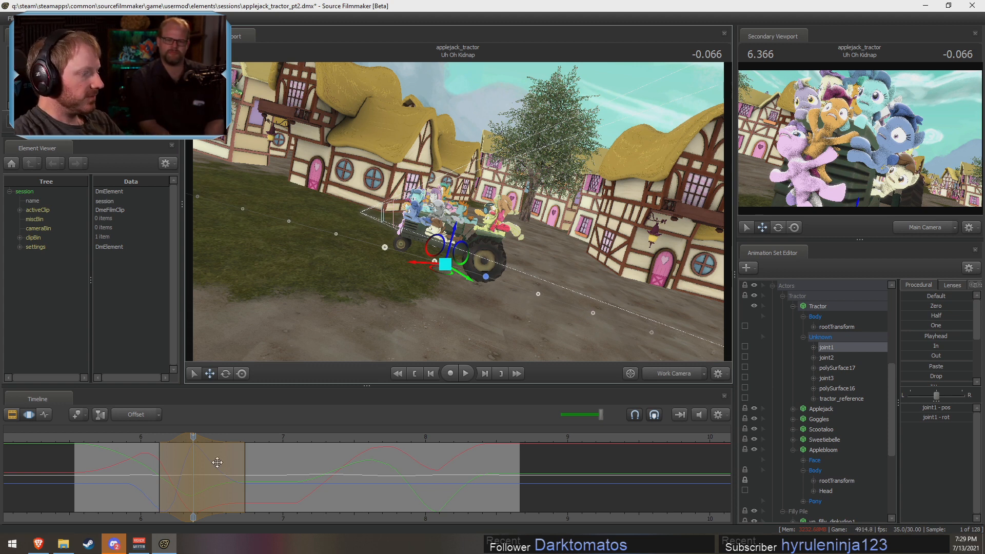
- Undo the last joint1 adjustment and raise joint1 vertically over the selection at 6.366 seconds
shift+drag(217, 463, 194, 452)
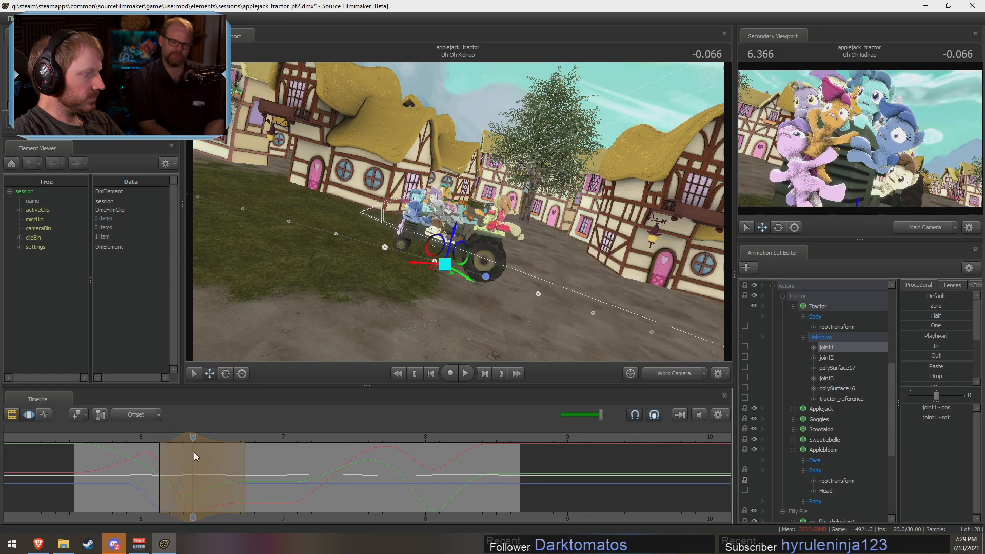
key(ctrl+z)
key(e)
key(w)
drag(454, 234, 456, 226)
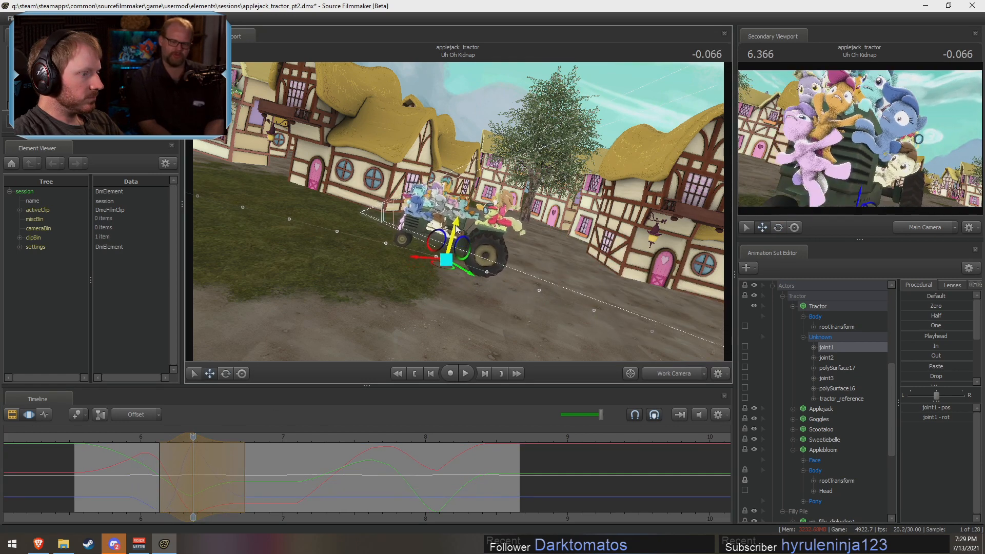
- Play back the raised tractor motion from about 6.0 and 5.8 seconds to check the bounce
click(140, 439)
key(space)
key(space)
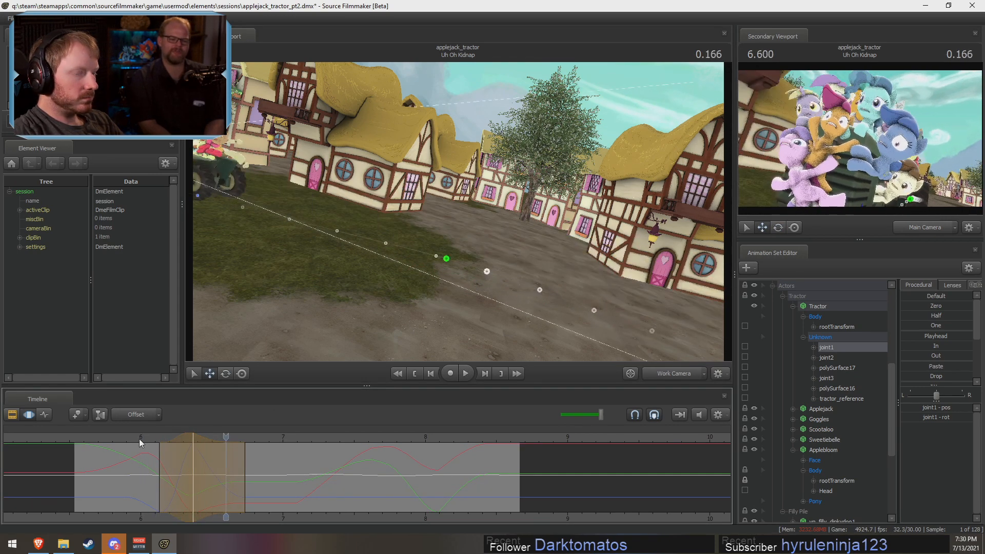
drag(180, 440, 181, 440)
click(112, 439)
key(space)
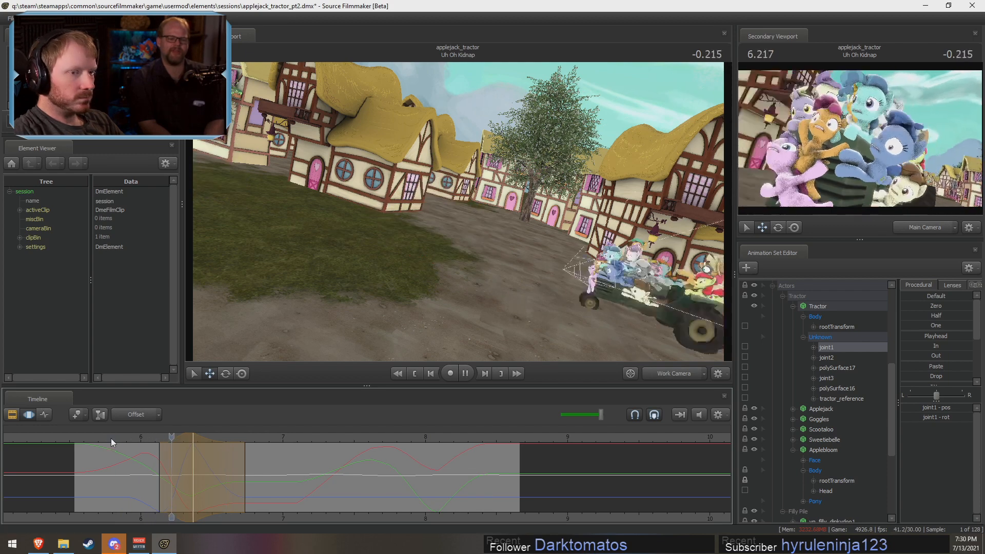
key(space)
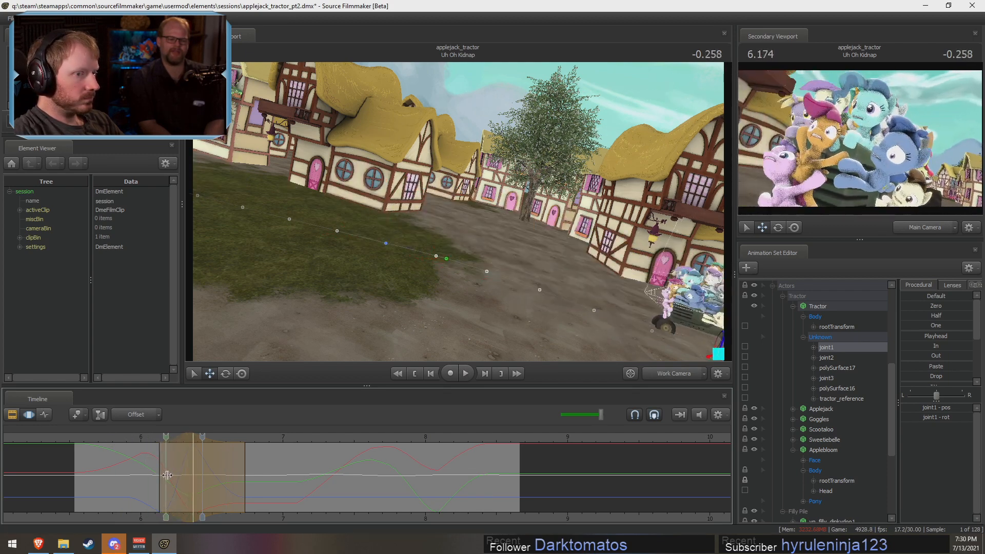
- Rotate joint1 over a selection centred at 6.266 seconds with falloff from about 6.1 to 6.6 seconds, and play back
scroll(179, 479, up, 2)
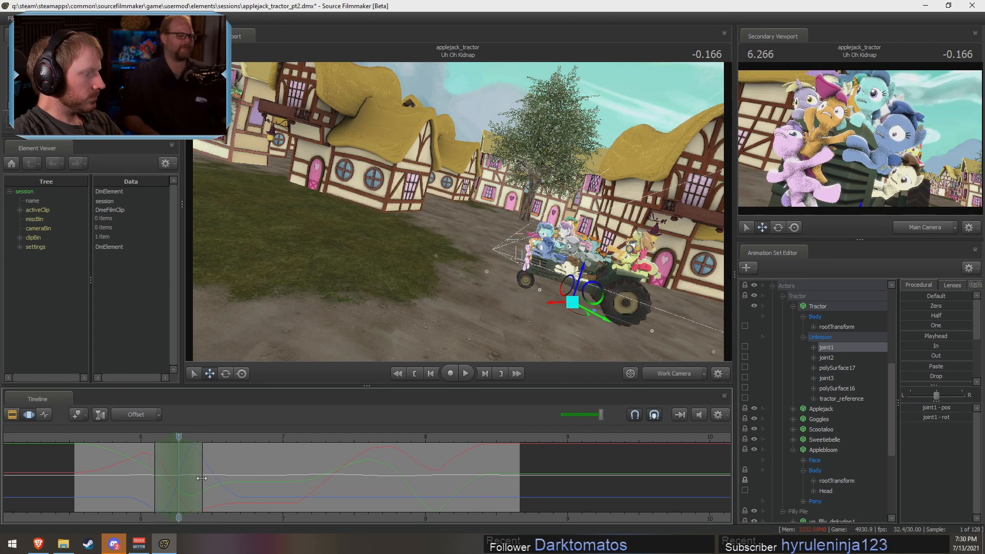
drag(187, 480, 201, 479)
key(e)
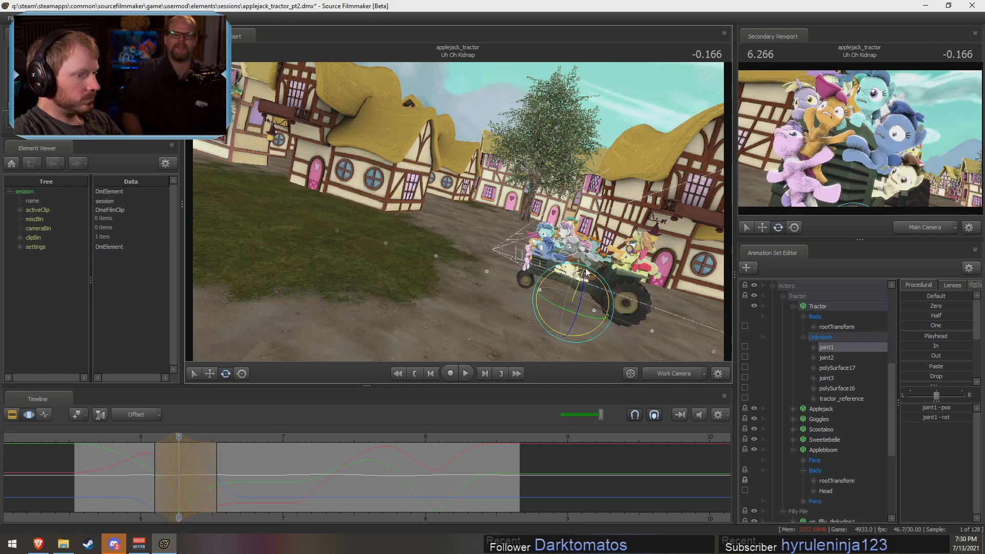
drag(585, 272, 589, 272)
key(space)
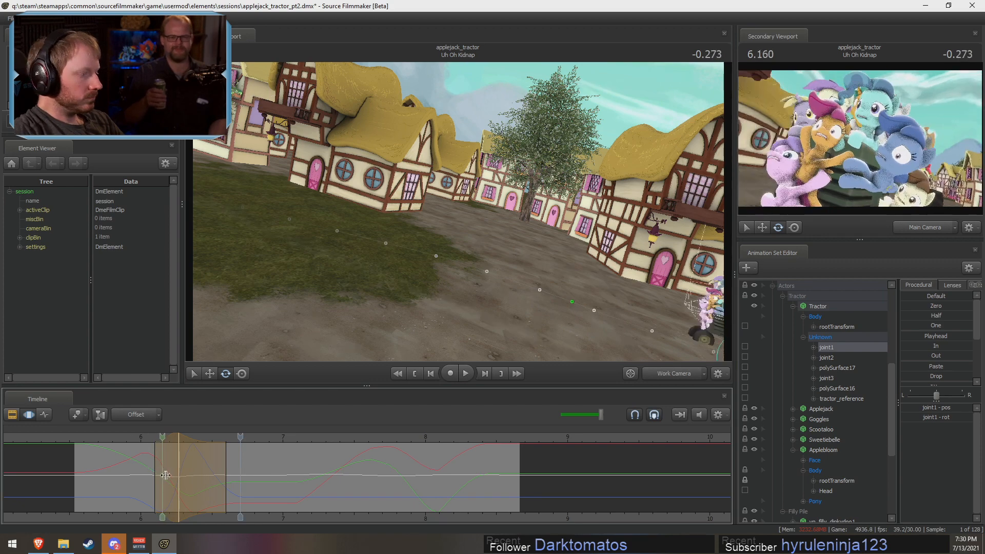
key(space)
- Rotate joint1 over a selection centred at 6.533 seconds with falloff from about 6.2 to 6.87 seconds, and play back
shift+drag(217, 488, 267, 490)
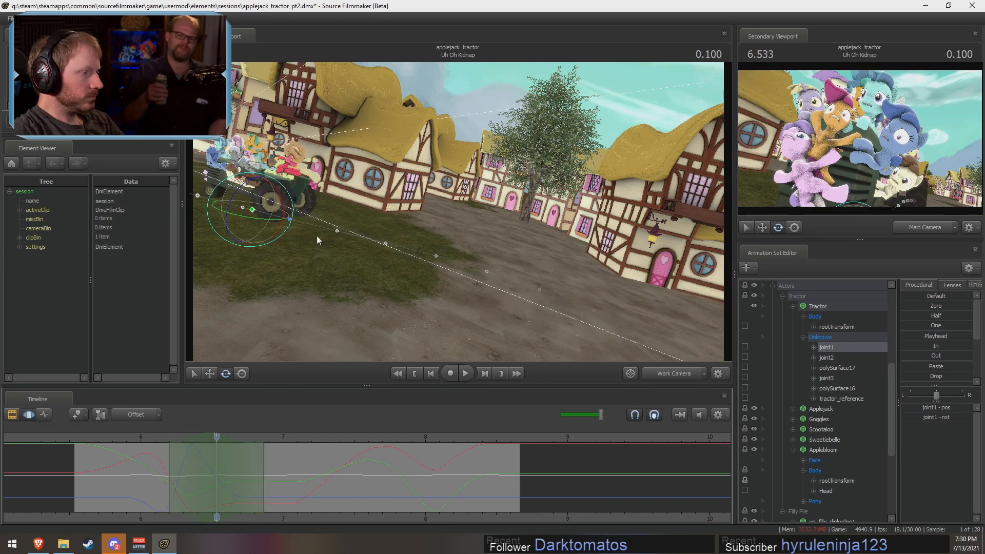
drag(276, 190, 263, 184)
click(122, 441)
key(space)
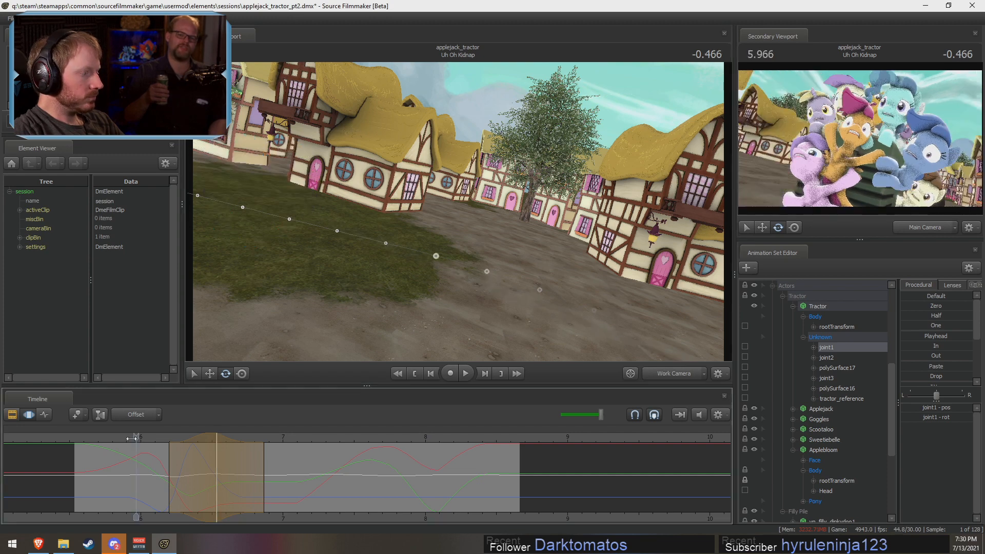
key(space)
- Adjust joint1's height over a selection centred at 6.666 seconds with falloff from about 6.4 to 7.03 seconds, and play back
key(shift)
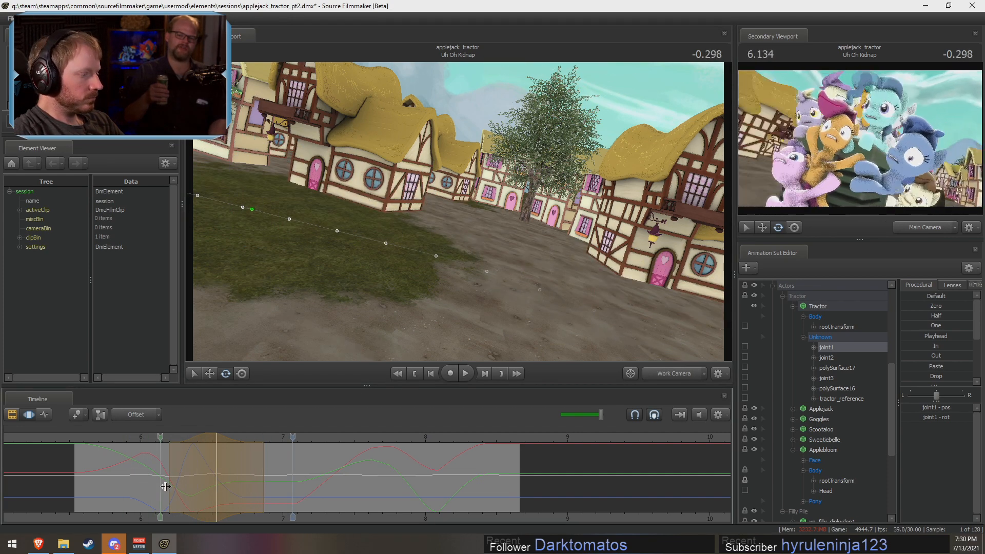
click(236, 498)
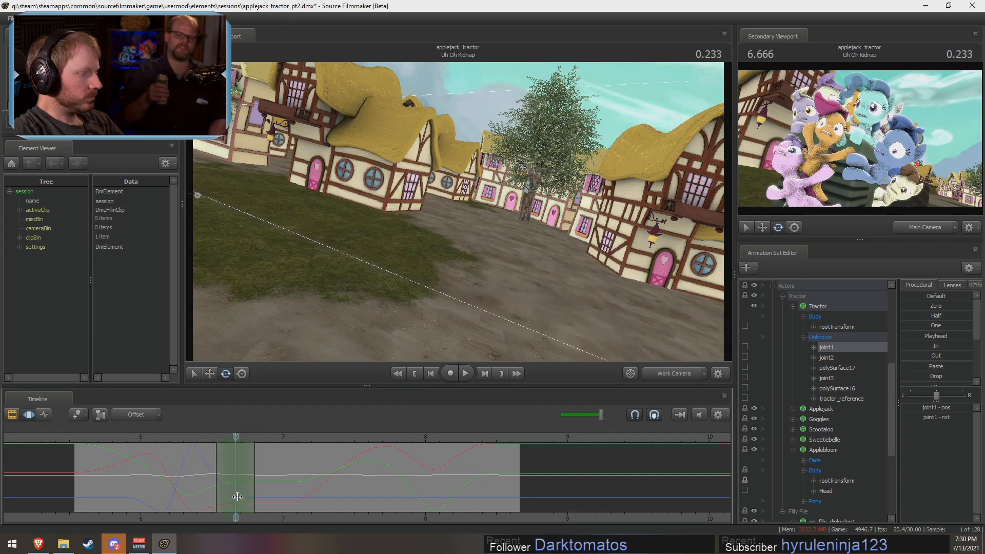
drag(270, 490, 284, 490)
key(s)
drag(410, 257, 452, 211)
key(w)
key(w)
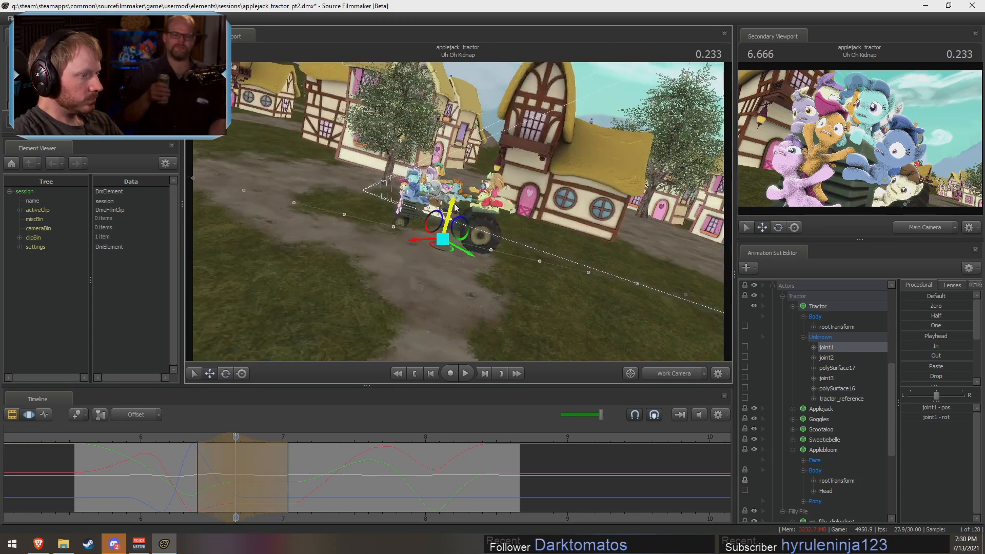
click(156, 436)
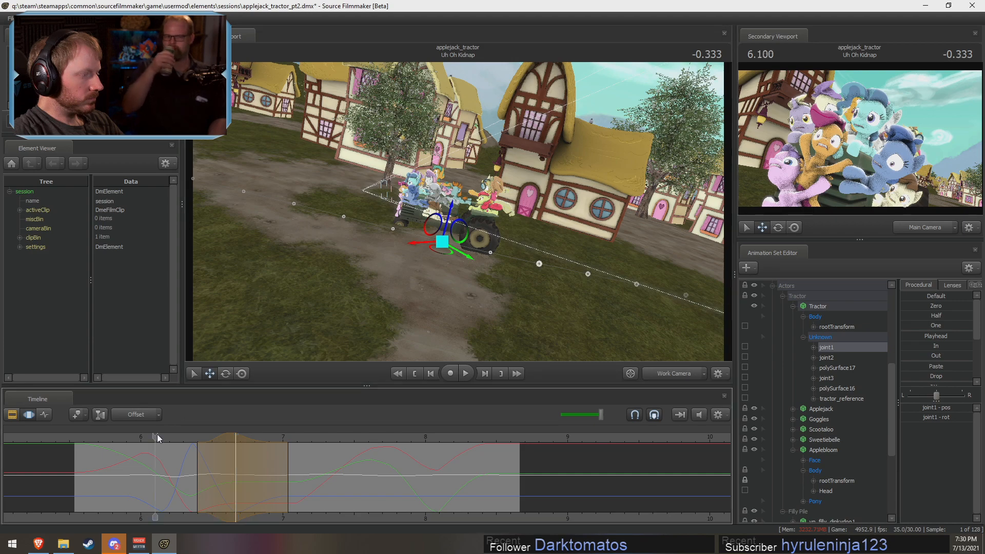
key(space)
key(space)
click(271, 495)
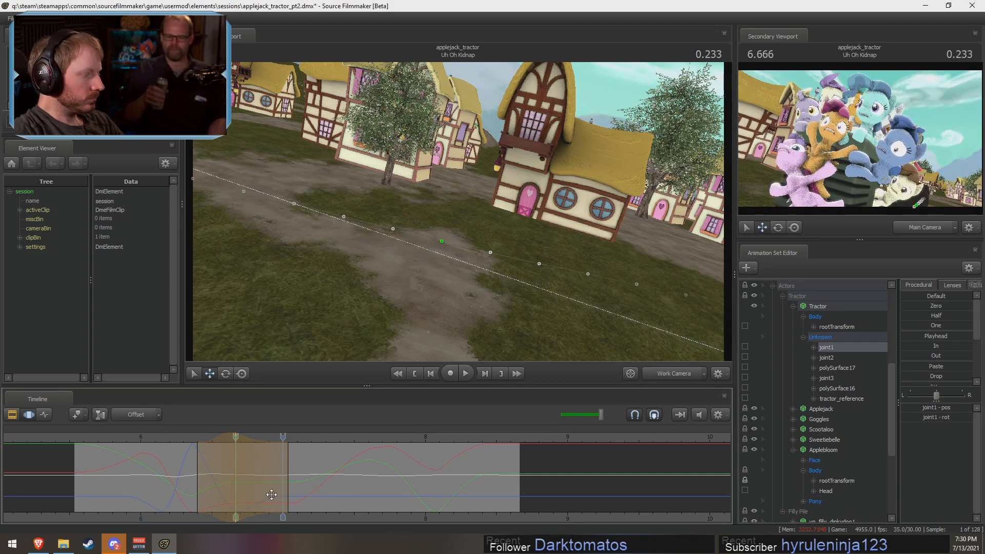
- Shorten and shift the joint1 height selection to centre near 6.57 seconds with falloff from about 6.4 to 6.93 seconds, and play back
drag(272, 495, 260, 492)
key(space)
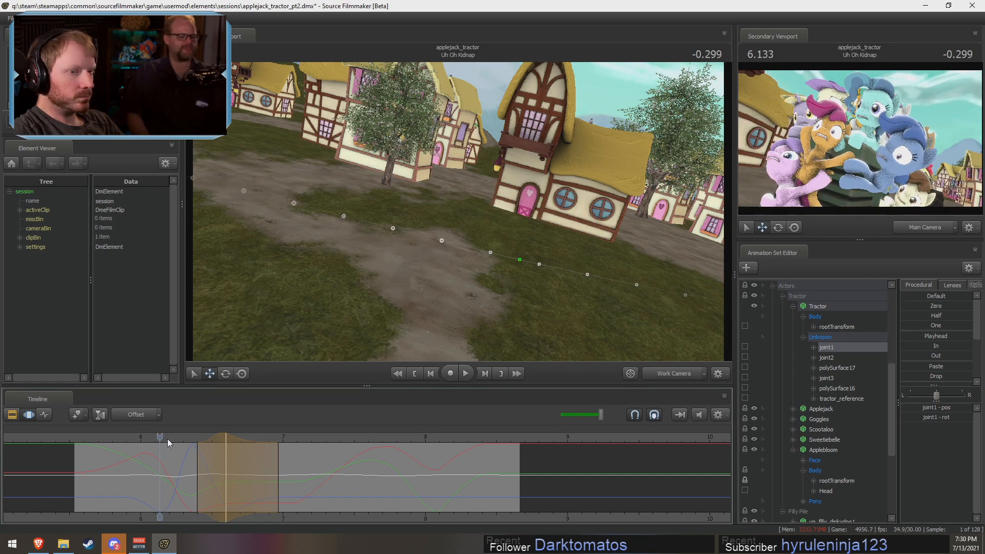
click(248, 465)
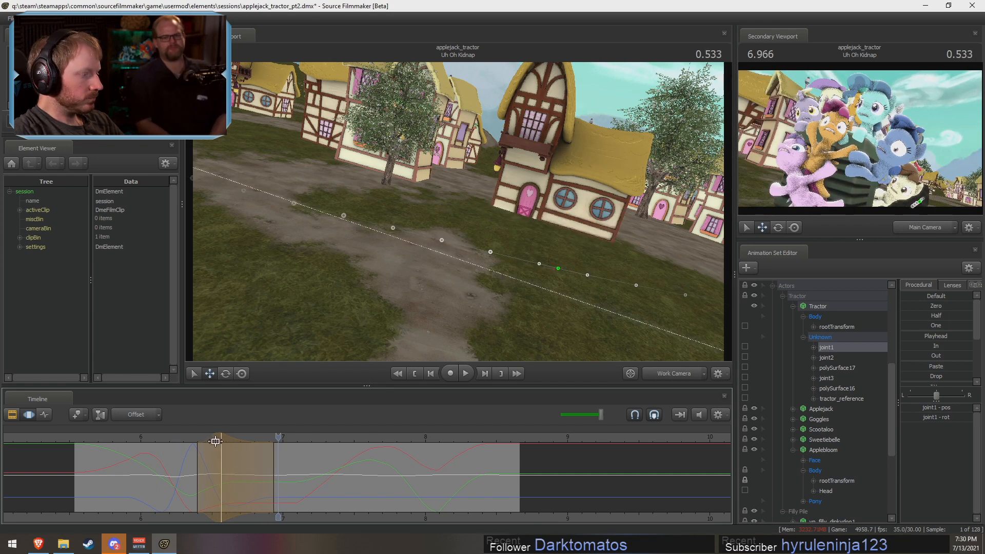
drag(208, 443, 254, 483)
click(159, 439)
key(space)
key(space)
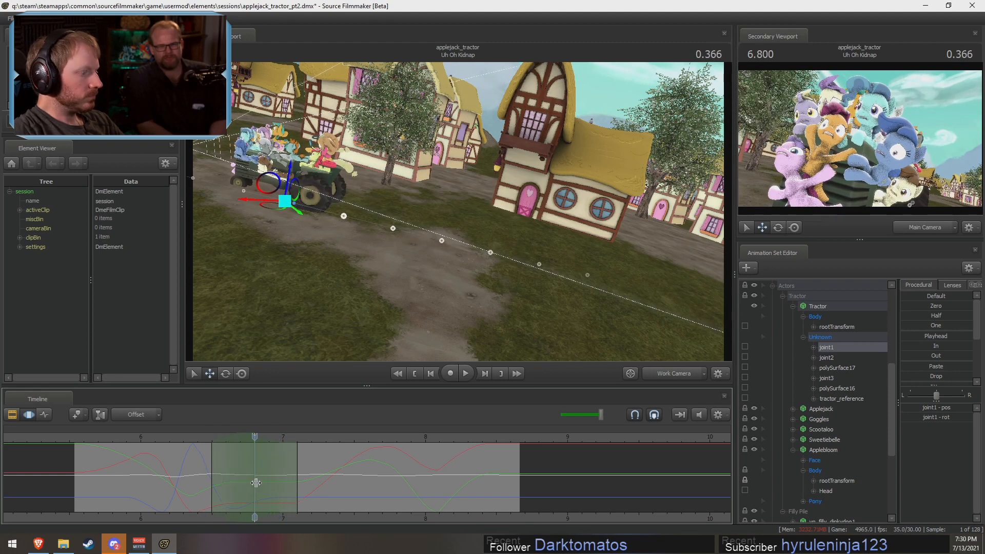
- Raise joint1 over a selection centred at 6.8 seconds, shift it to about 6.93 with falloff from 6.57 to 7.3 seconds, and play back
drag(289, 171, 291, 166)
click(237, 464)
scroll(238, 463, up, 2)
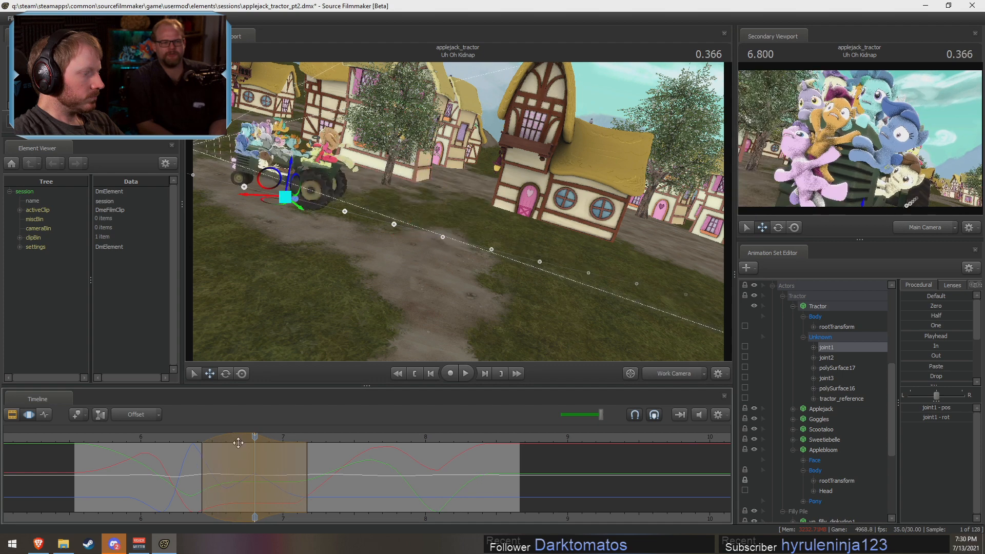
drag(239, 442, 165, 440)
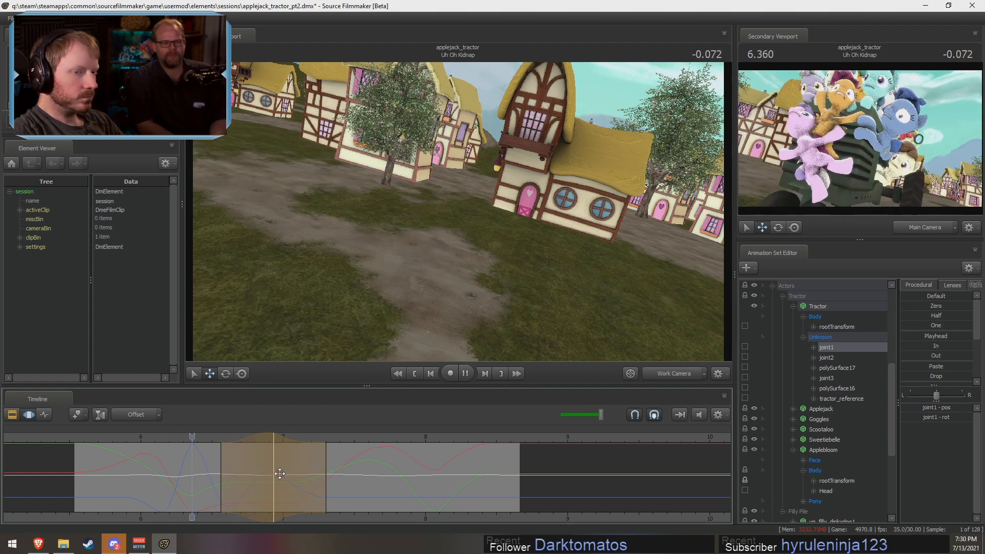
key(space)
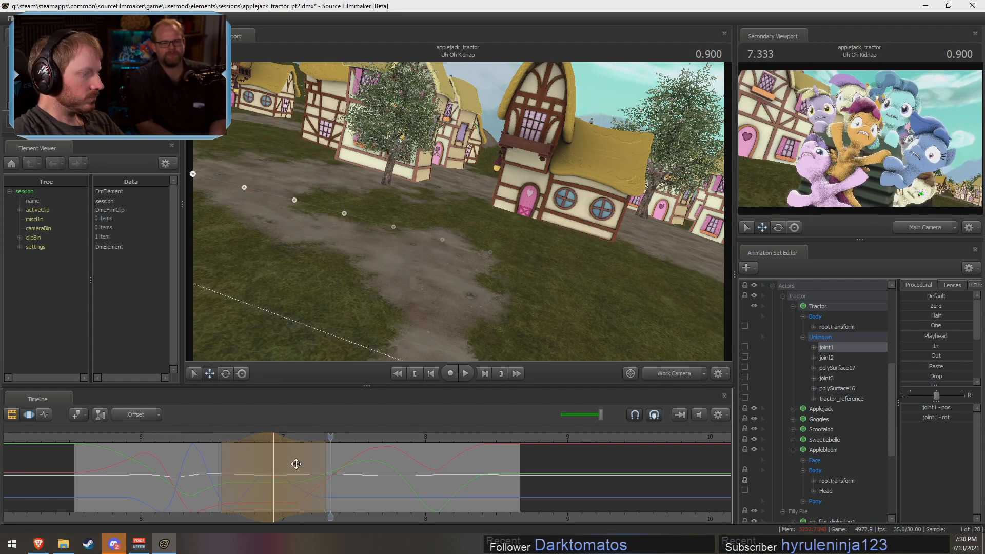
- Extend the raised joint1 selection to about 7.37 seconds with its centre near 6.87 seconds, and play back from before the bounce
drag(296, 464, 333, 480)
click(208, 437)
key(space)
key(space)
click(173, 439)
key(space)
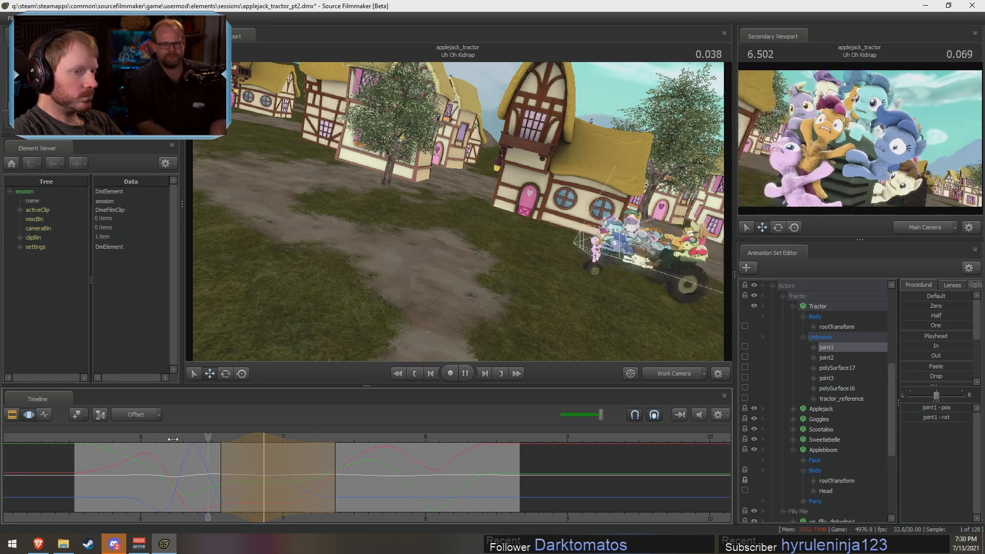
key(space)
- Rotate joint1 over a new selection centred at 6.8 seconds with falloff from about 6.53 to 7.07 seconds
key(shift)
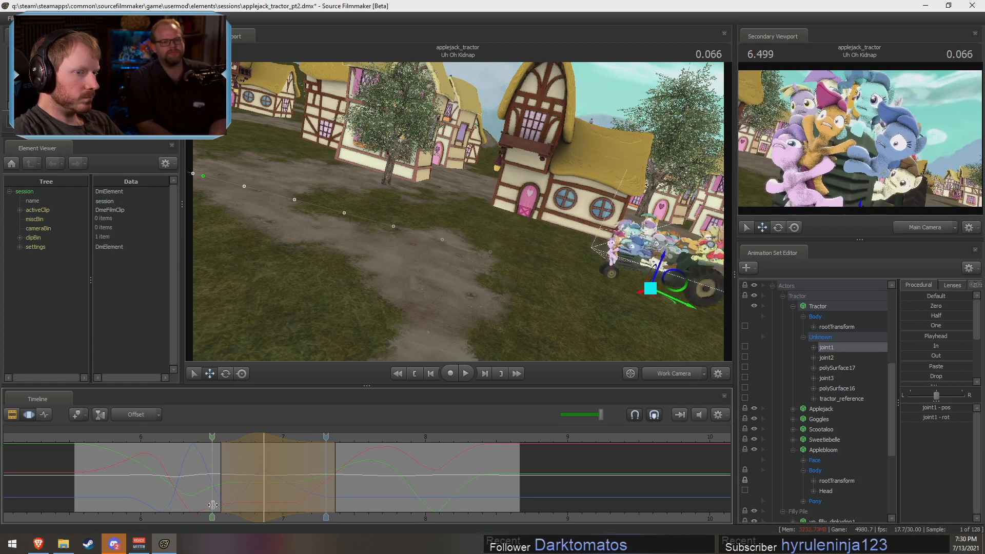
shift+click(272, 497)
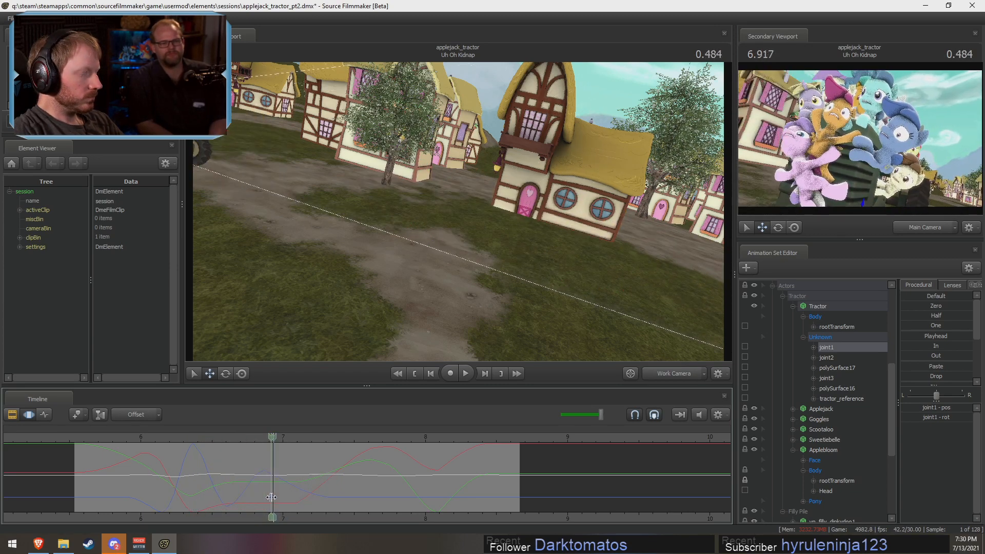
shift+scroll(272, 497, up, 4)
shift+click(257, 491)
shift+scroll(256, 491, up, 8)
drag(329, 288, 251, 256)
key(e)
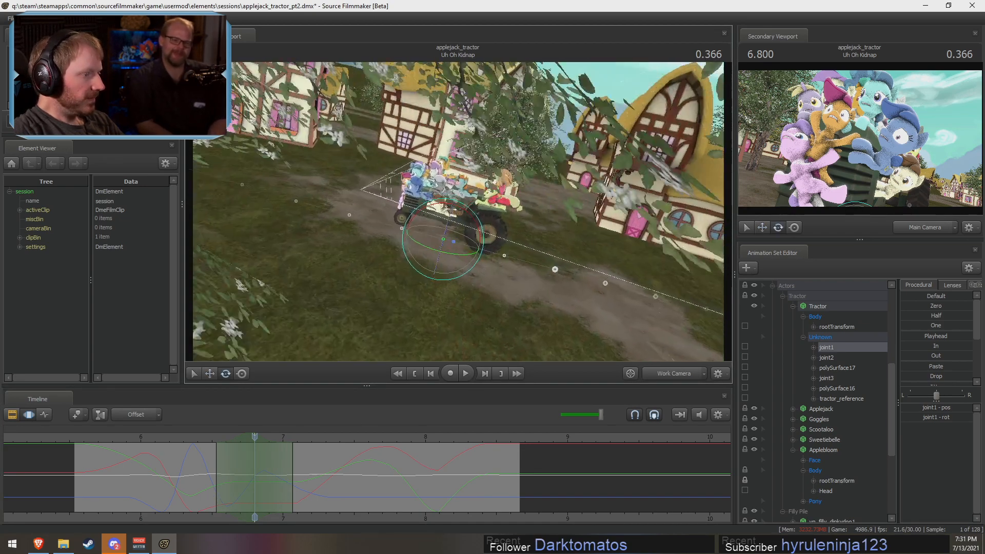
key(w)
drag(513, 264, 501, 255)
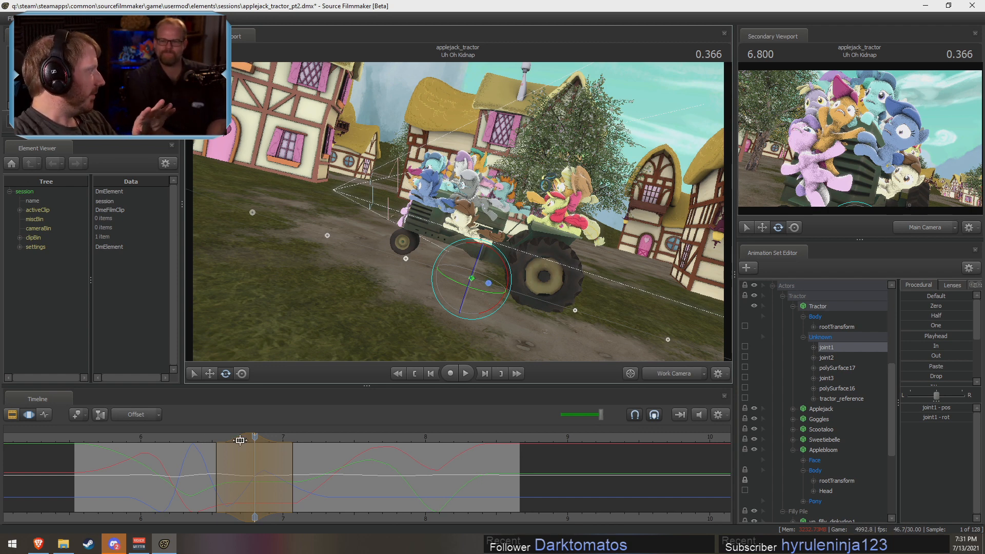
- Narrow the joint1 rotation selection and shift its centre to about 6.73 seconds with falloff from 6.57 to 6.9 seconds, playing back the motion
click(206, 438)
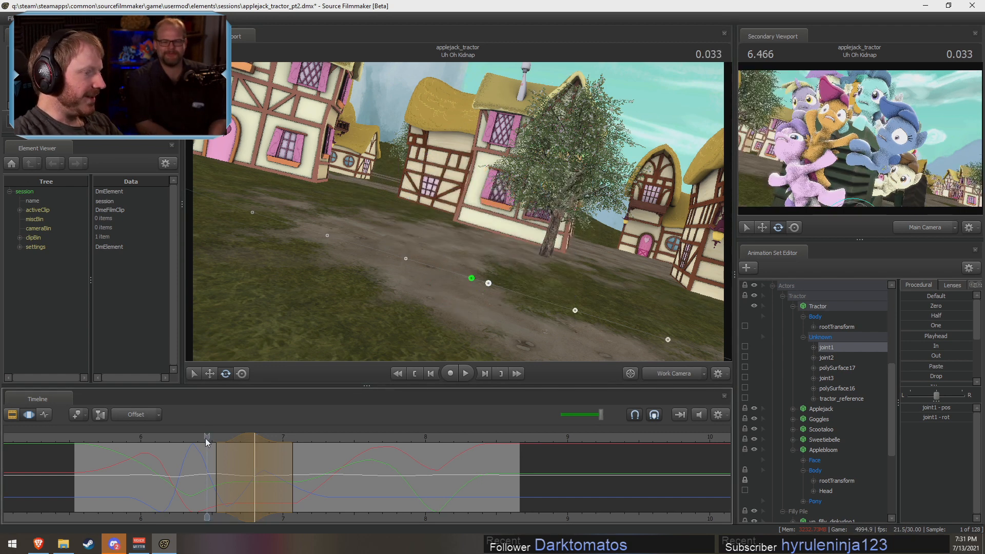
key(space)
key(space)
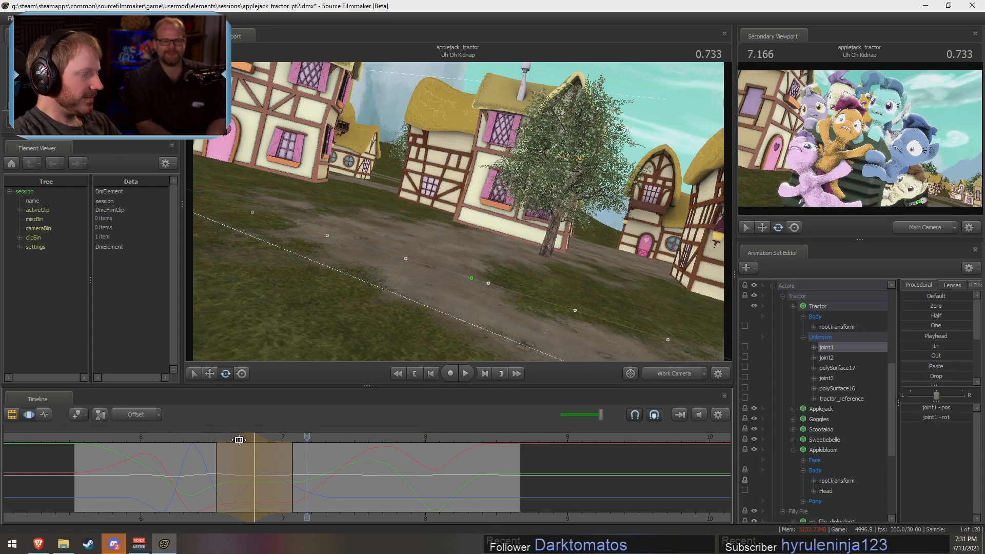
key(space)
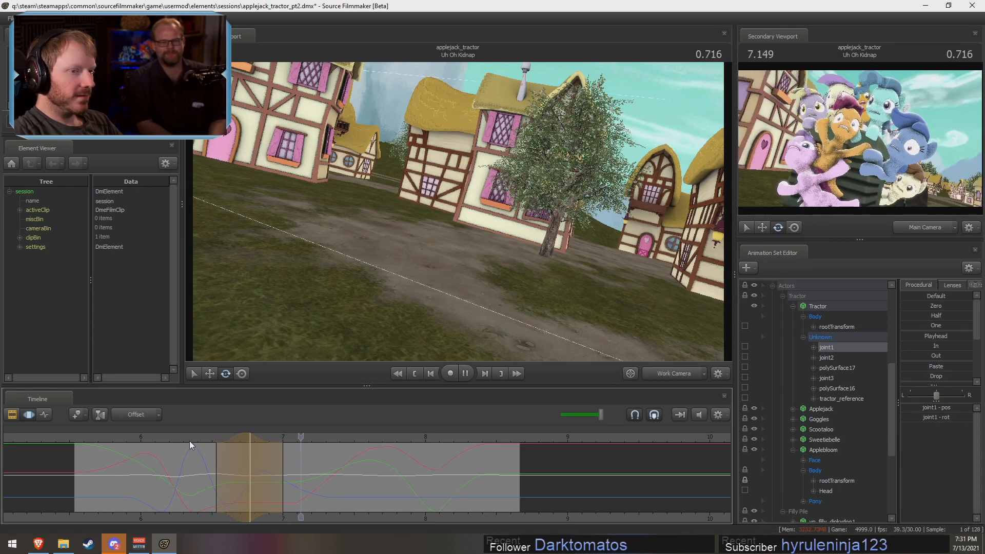
key(space)
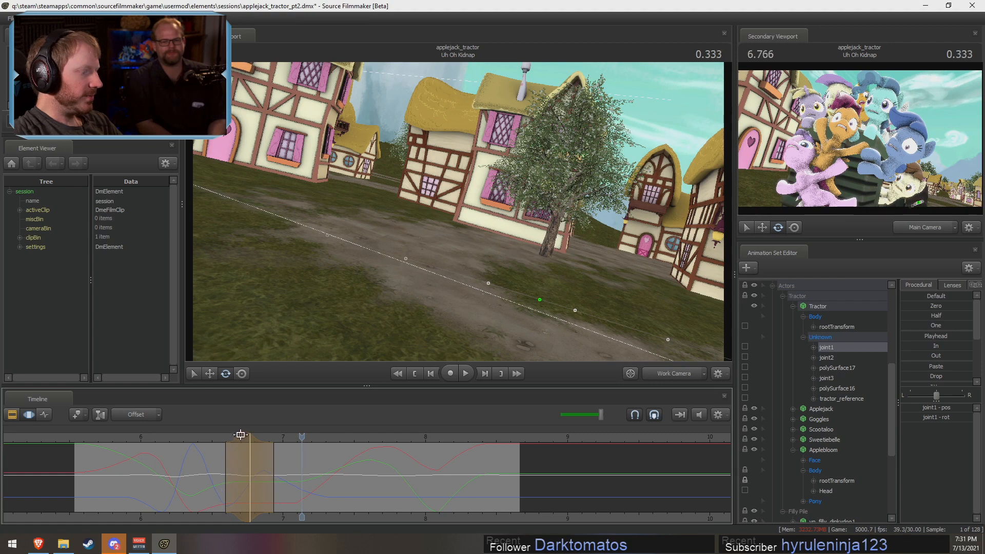
mouse_move(241, 436)
mouse_down()
mouse_move(205, 437)
mouse_move(297, 462)
mouse_move(276, 485)
mouse_up()
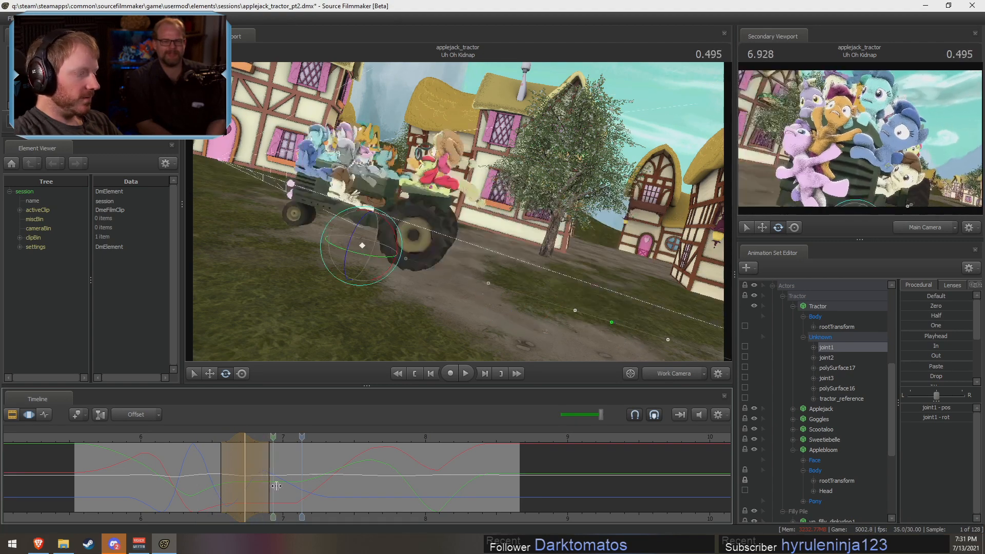
click(74, 439)
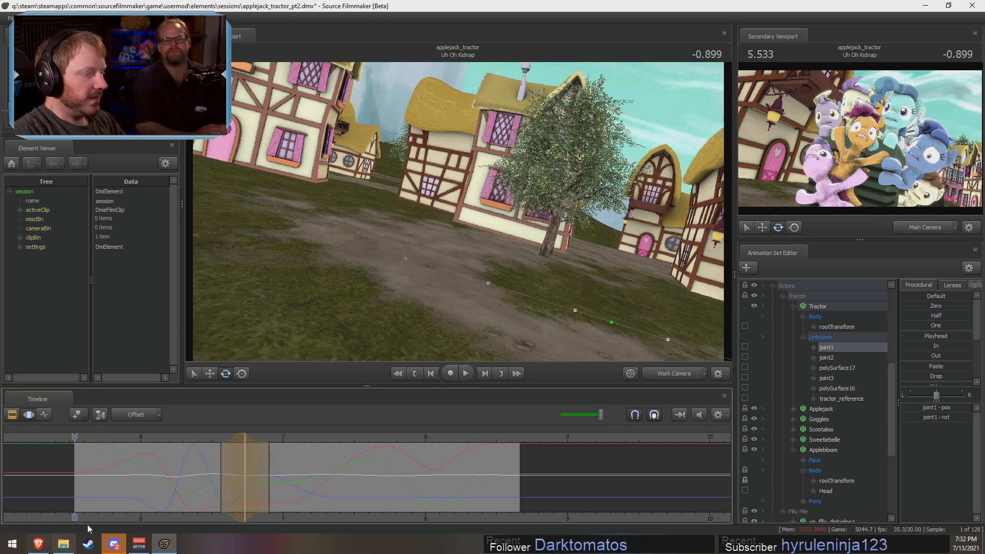
key(F2)
key(F3)
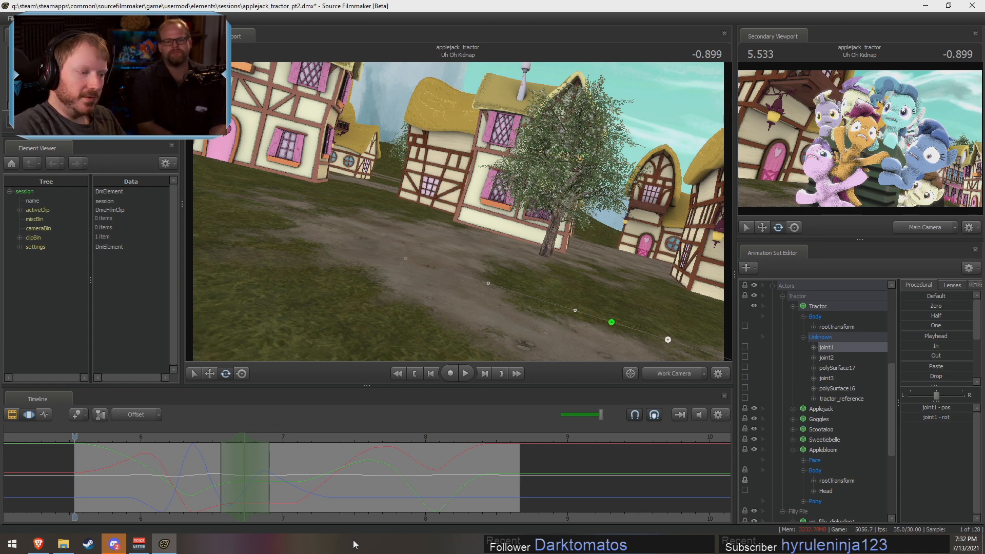
- Try raising joint1 over a selection centred at 6.866 seconds with falloff from about 6.67 to 7.3 seconds, play back, and undo the raise
key(shift)
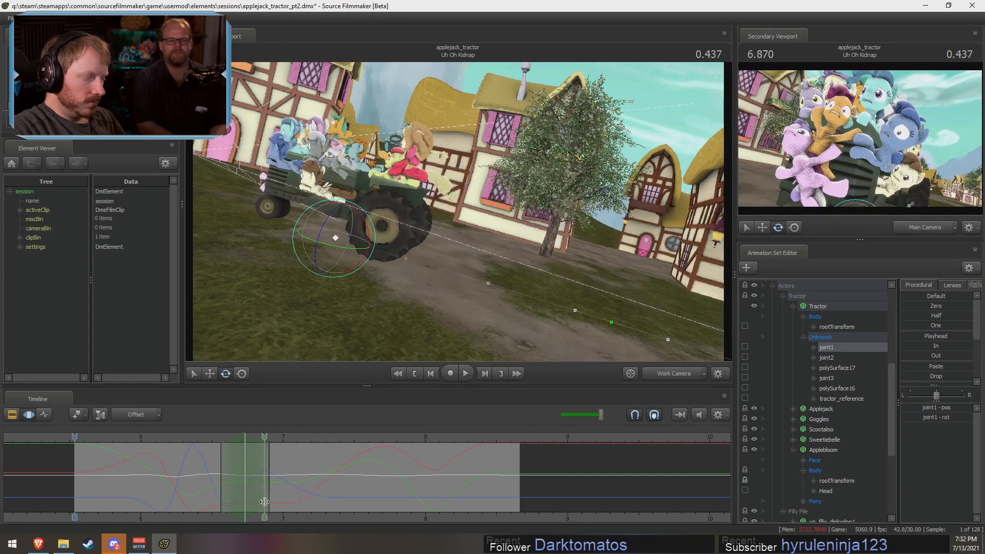
shift+click(265, 502)
shift+scroll(264, 501, up, 4)
key(w)
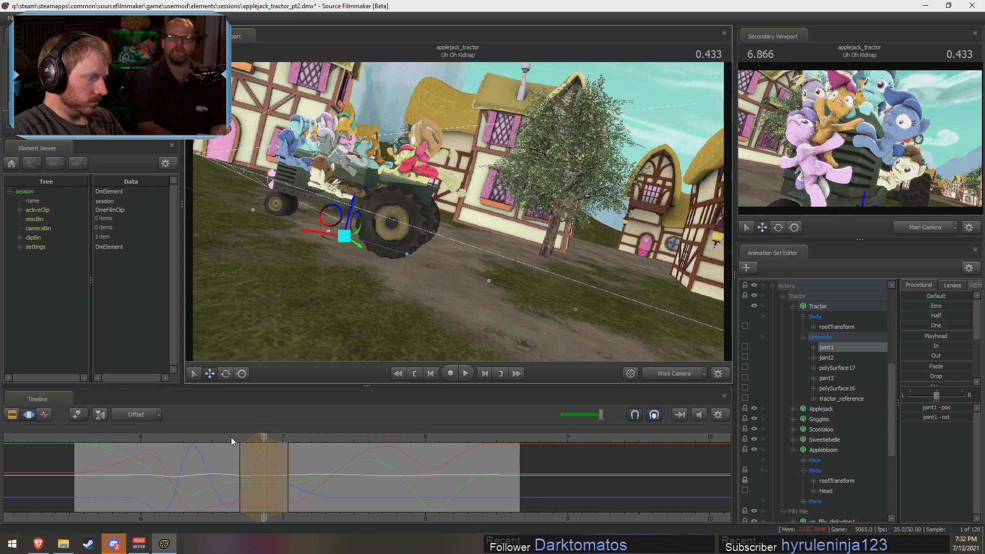
key(space)
shift+scroll(256, 454, up, 1)
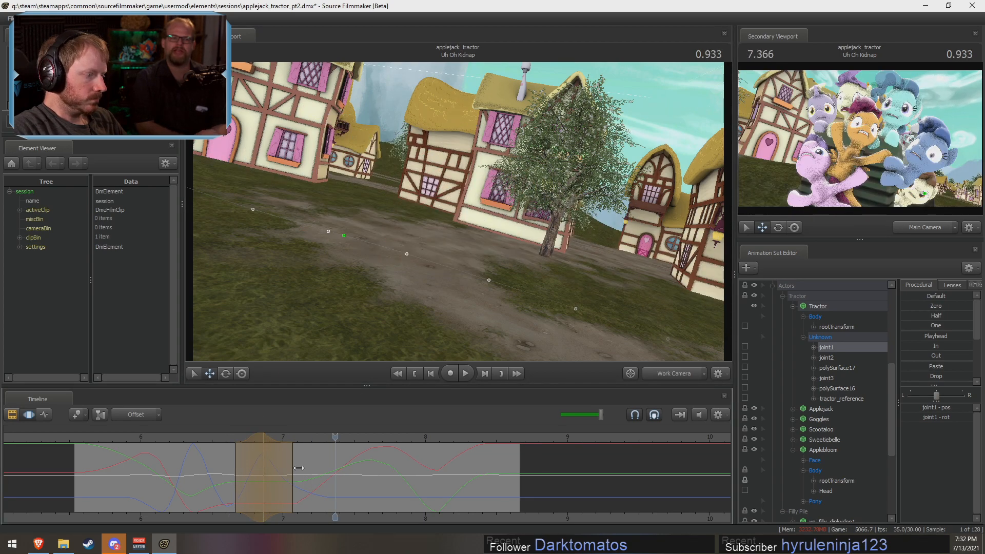
drag(293, 465, 326, 465)
click(219, 442)
key(space)
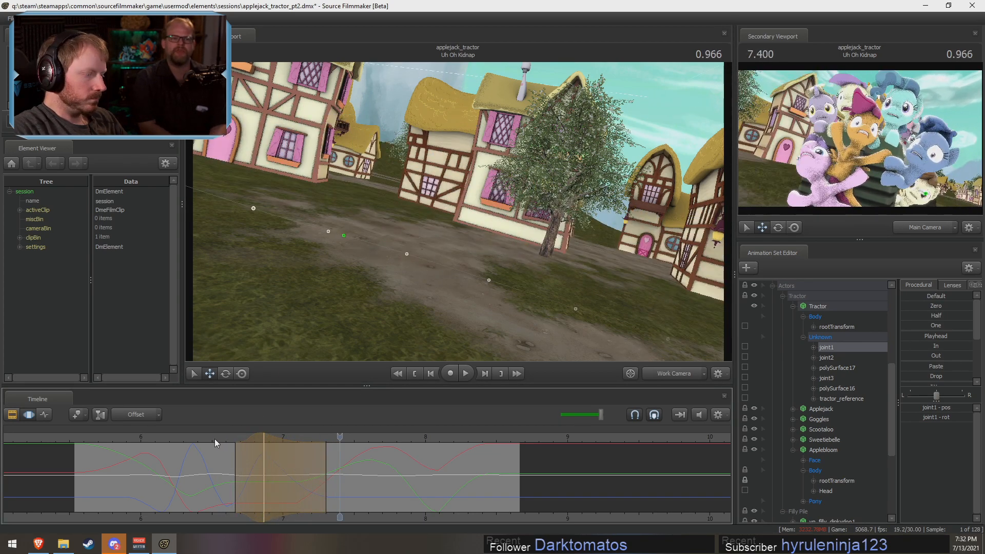
key(space)
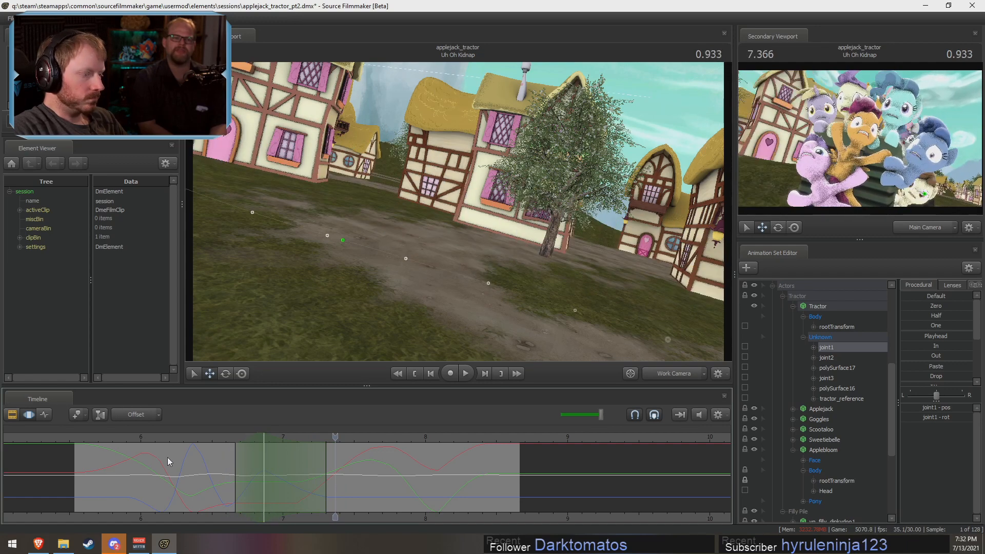
- Rotate joint1 over a selection centred at 7.3 seconds with falloff from about 7.0 to 7.63 seconds, and play back from 6.8 seconds
key(shift)
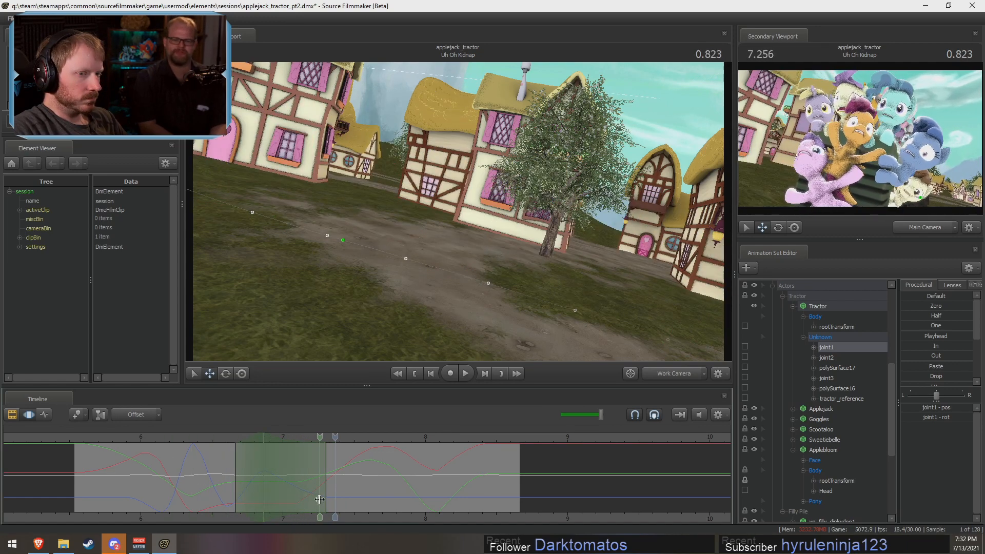
shift+click(324, 499)
shift+scroll(324, 499, up, 3)
shift+scroll(338, 499, up, 3)
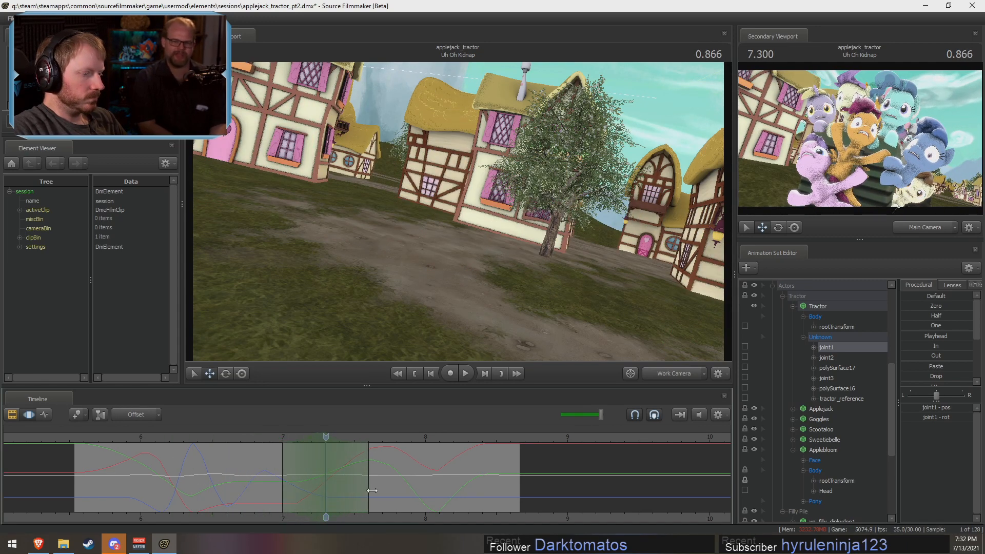
drag(373, 491, 376, 490)
ctrl+click(670, 374)
key(s)
drag(639, 275, 484, 207)
key(e)
click(255, 437)
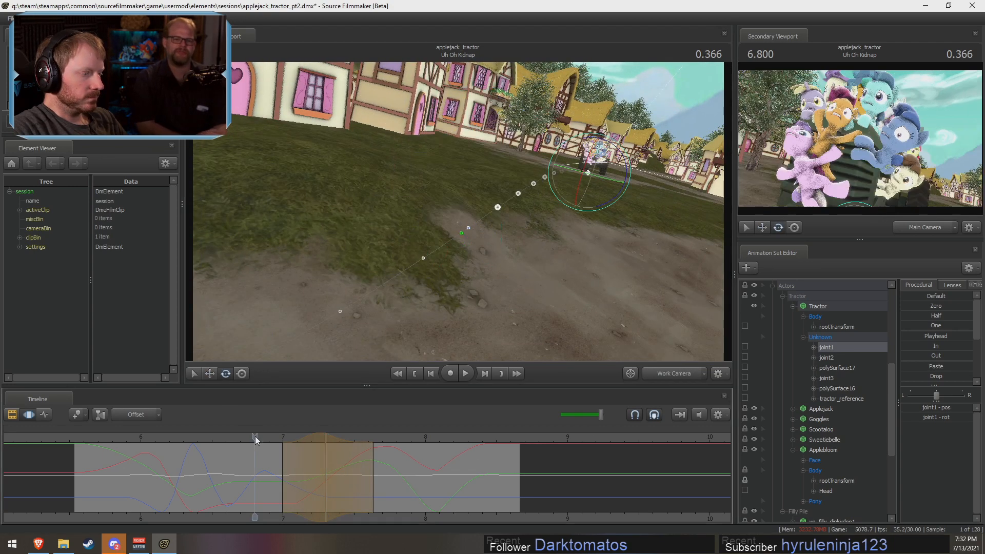
key(space)
key(space)
- Shift the rotation selection's centre to about 7.17 seconds with falloff from 6.93 to 7.73 seconds, and play back
shift+scroll(313, 439, down, 2)
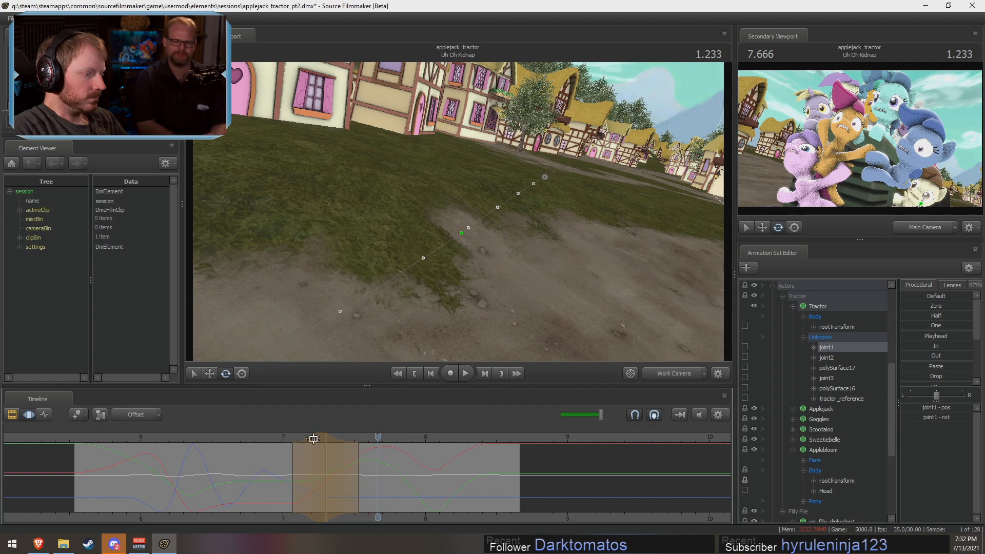
drag(312, 438, 387, 450)
key(space)
key(space)
click(221, 439)
click(257, 438)
key(space)
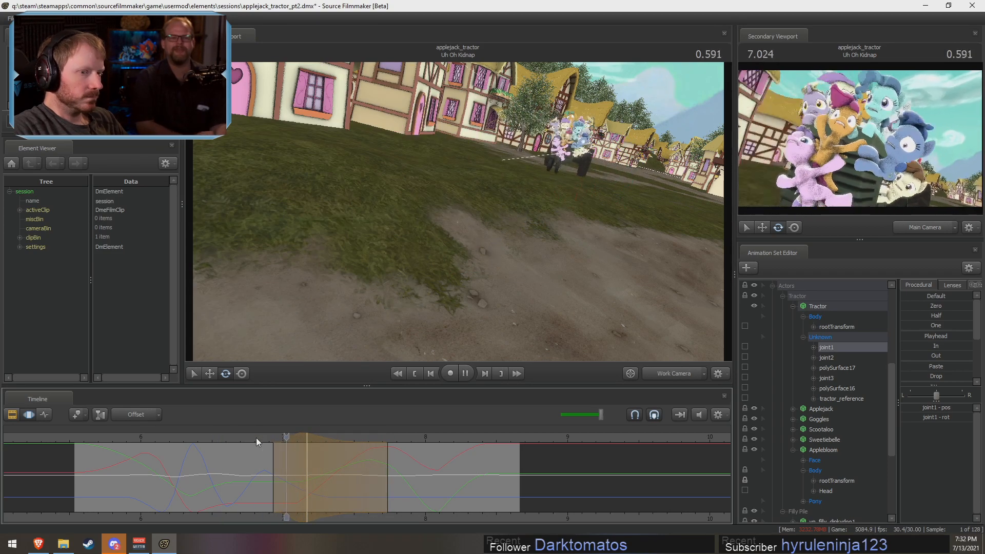
key(space)
click(221, 440)
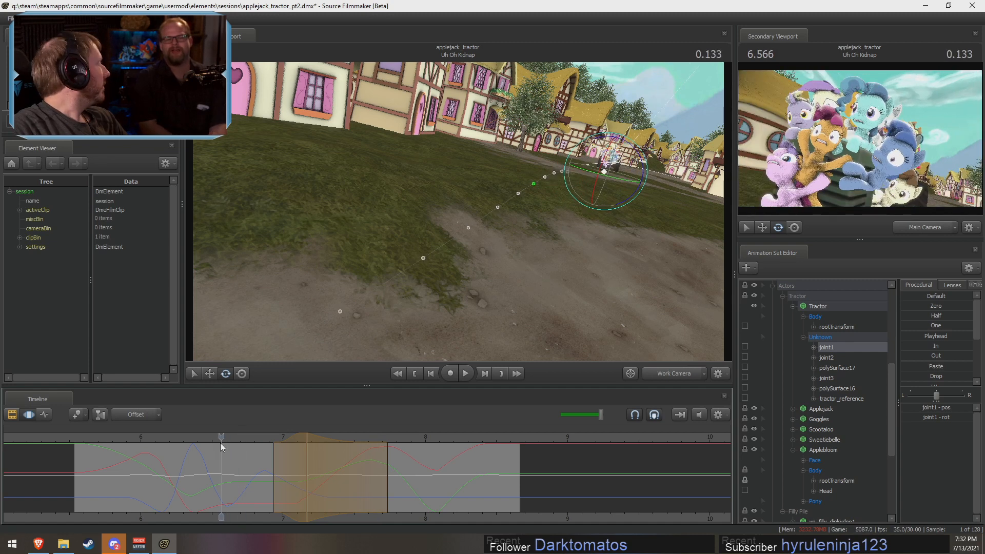
- Move the rotation selection's centre to about 7.2 seconds with falloff ending near 7.77 seconds, and play back the tractor motion from 6.0 seconds
click(352, 489)
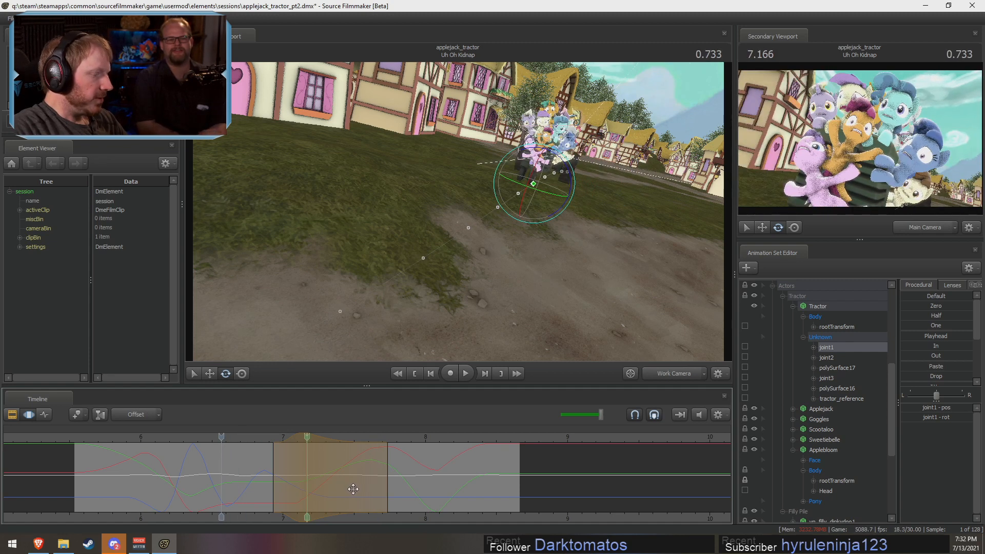
click(240, 440)
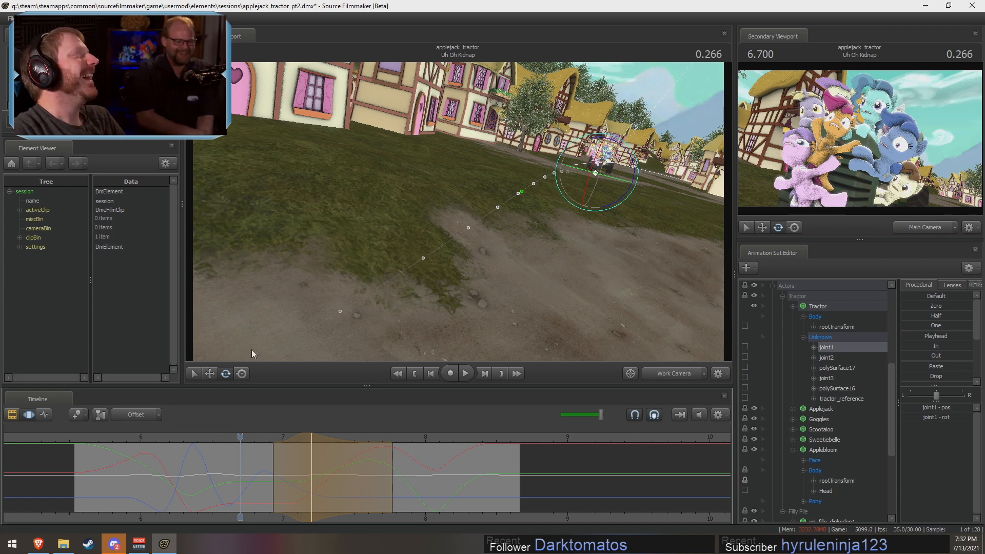
key(space)
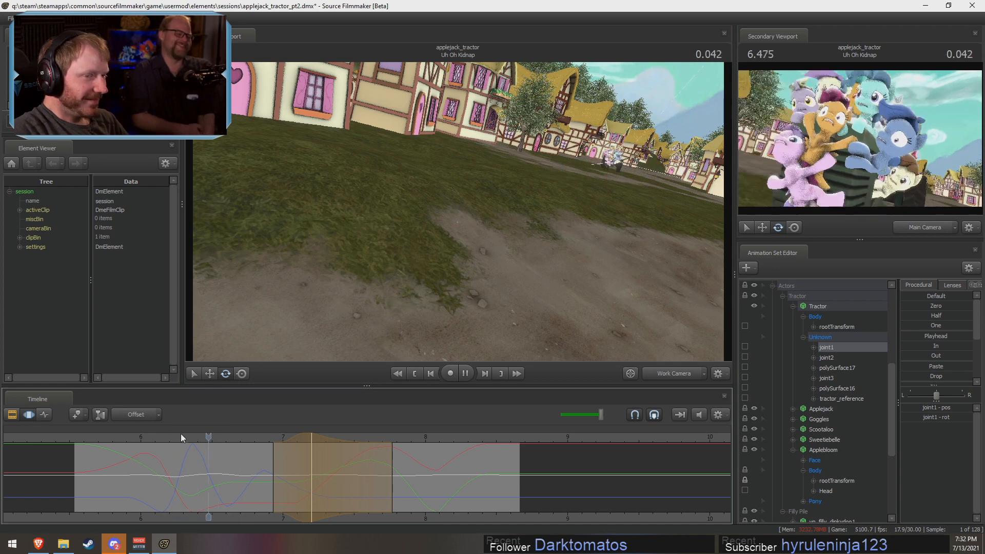
key(space)
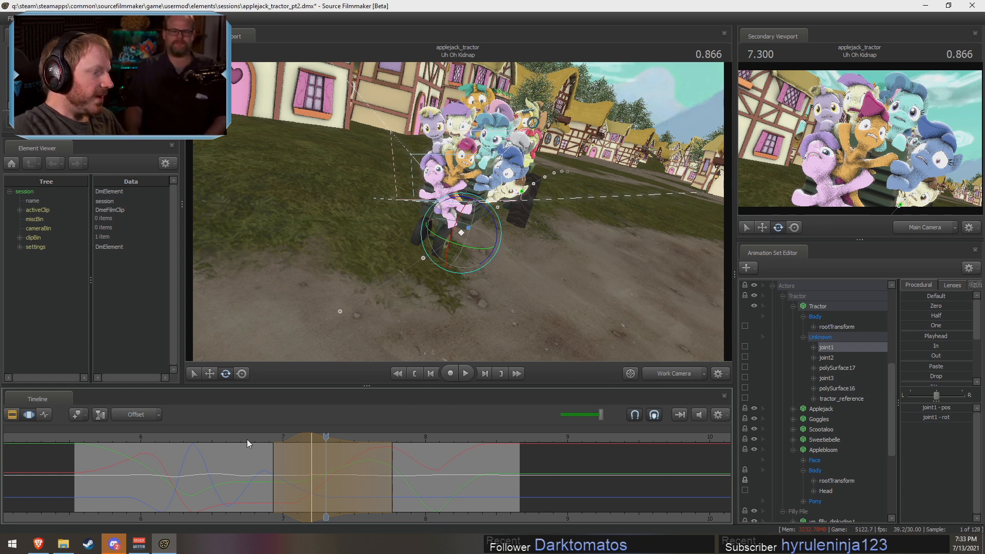
drag(249, 435, 146, 435)
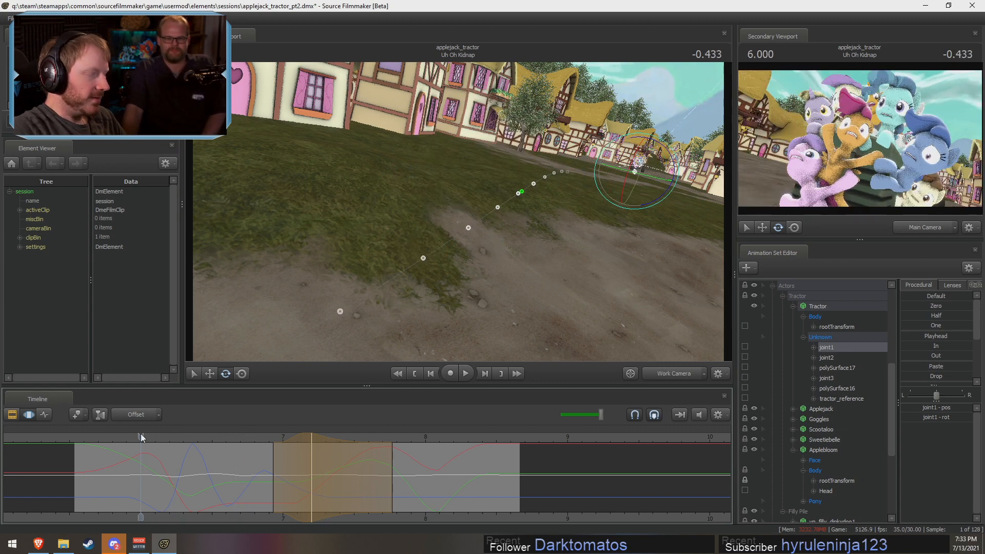
key(space)
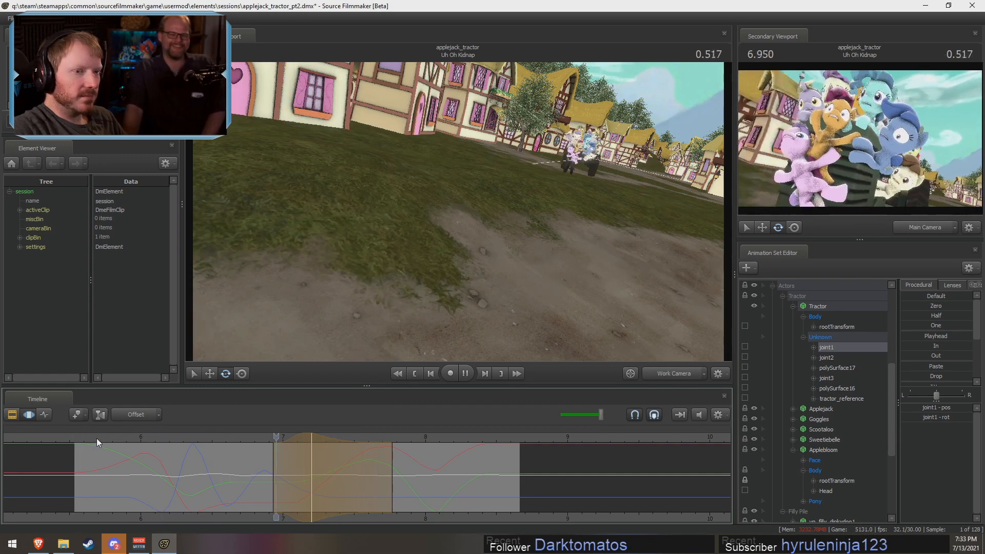
- Rotate joint1 over a selection centred at about 8.57 seconds with falloff from about 8.2 to 8.93 seconds, viewed through the work camera
key(space)
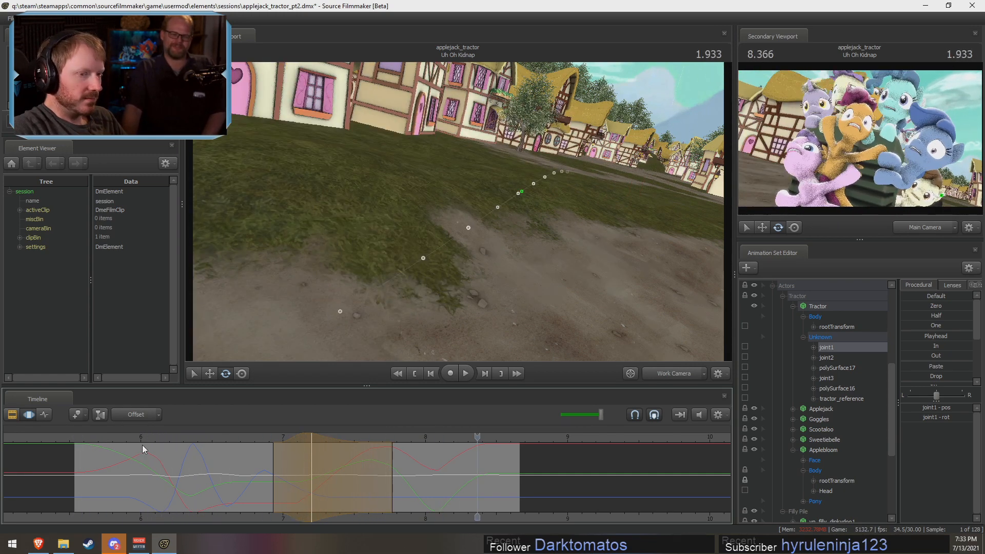
key(space)
key(space)
drag(411, 476, 500, 473)
click(507, 473)
scroll(505, 474, up, 12)
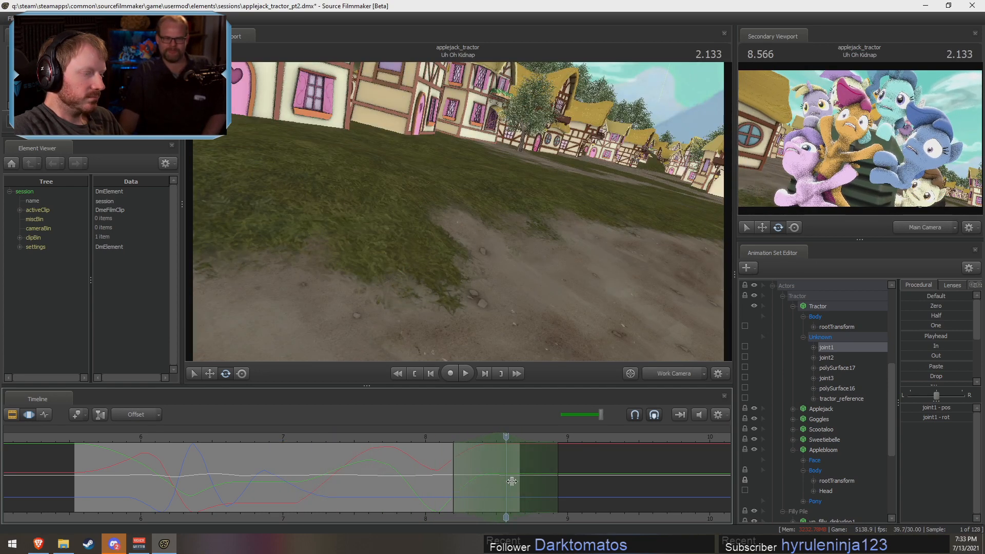
click(675, 373)
ctrl+click(668, 371)
key(s)
drag(474, 200, 478, 214)
- Widen the rotation selection to a centre at 8.6 seconds with falloff from about 8.17 to 9.43 seconds, and play back
click(395, 450)
drag(532, 466, 645, 473)
drag(414, 439, 427, 442)
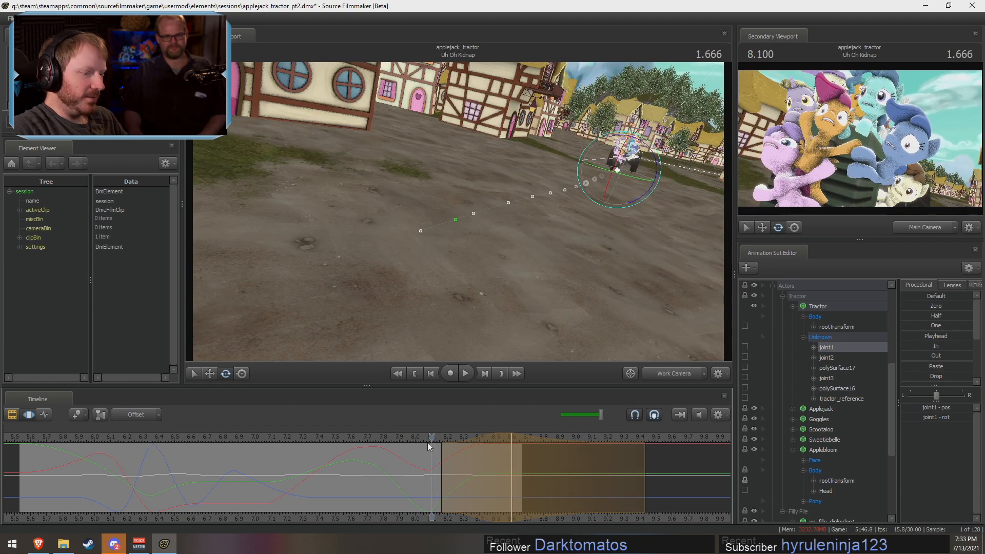
key(space)
key(space)
key(space)
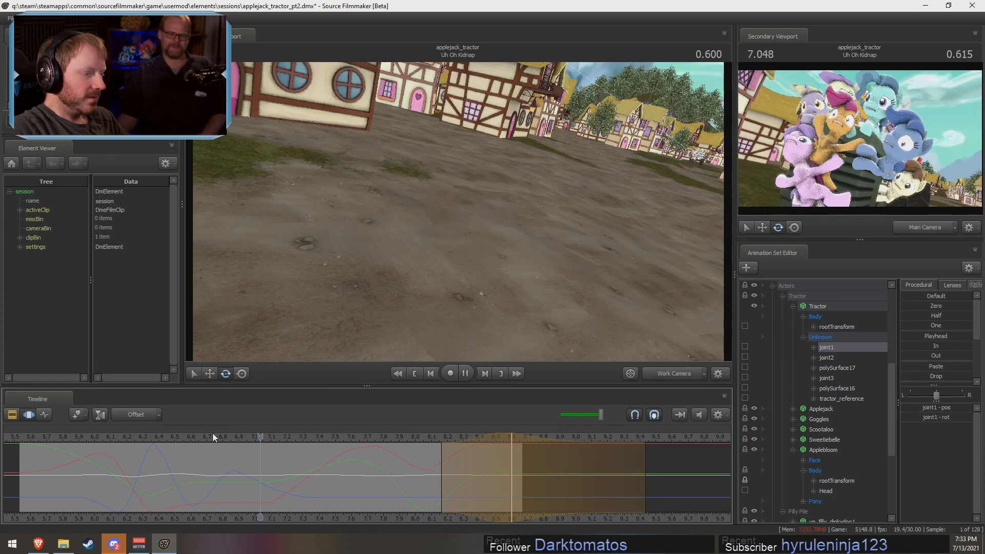
key(space)
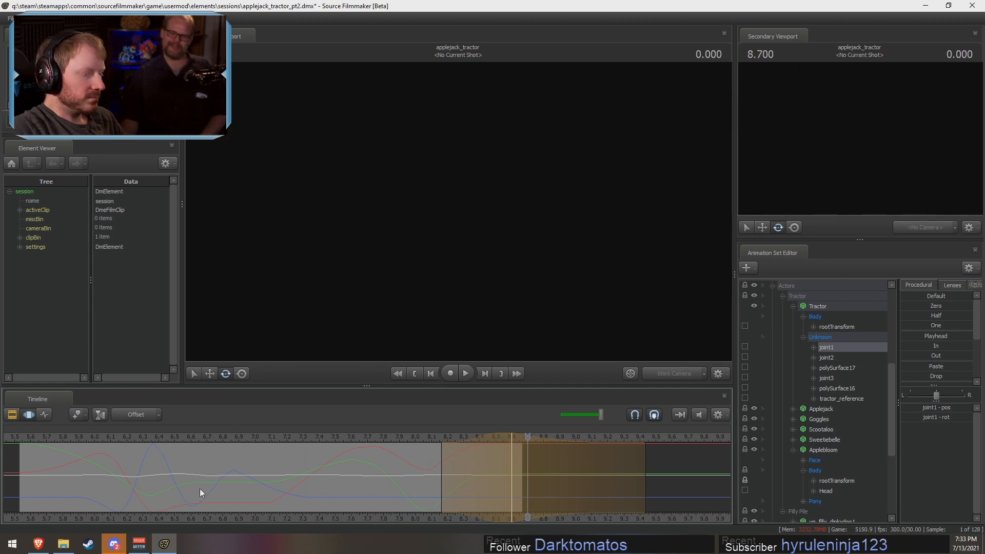
- Rotate joint1 over a selection centred at 7.866 seconds with falloff from about 7.6 to 8.13 seconds, and play back
drag(201, 489, 380, 496)
shift+click(394, 497)
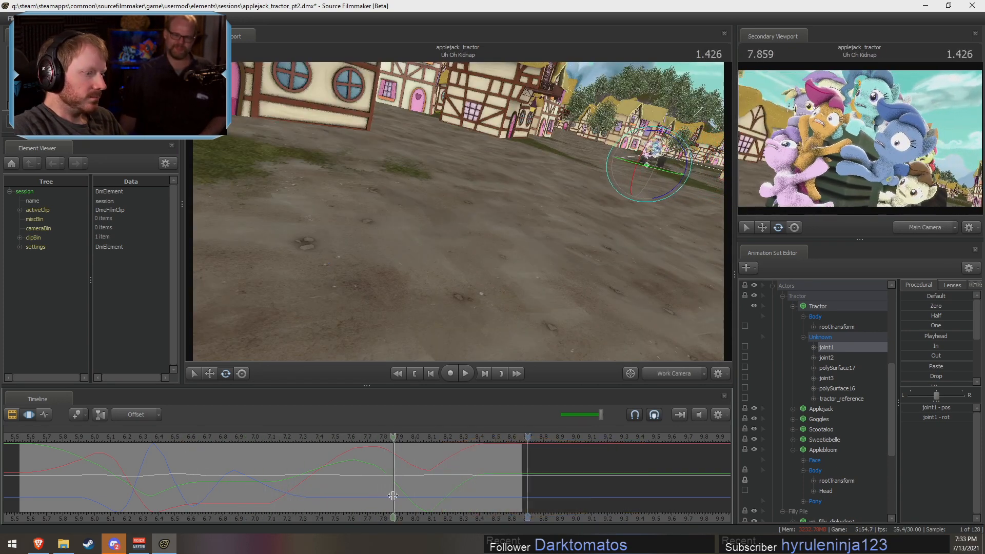
shift+scroll(394, 497, up, 5)
drag(686, 152, 684, 152)
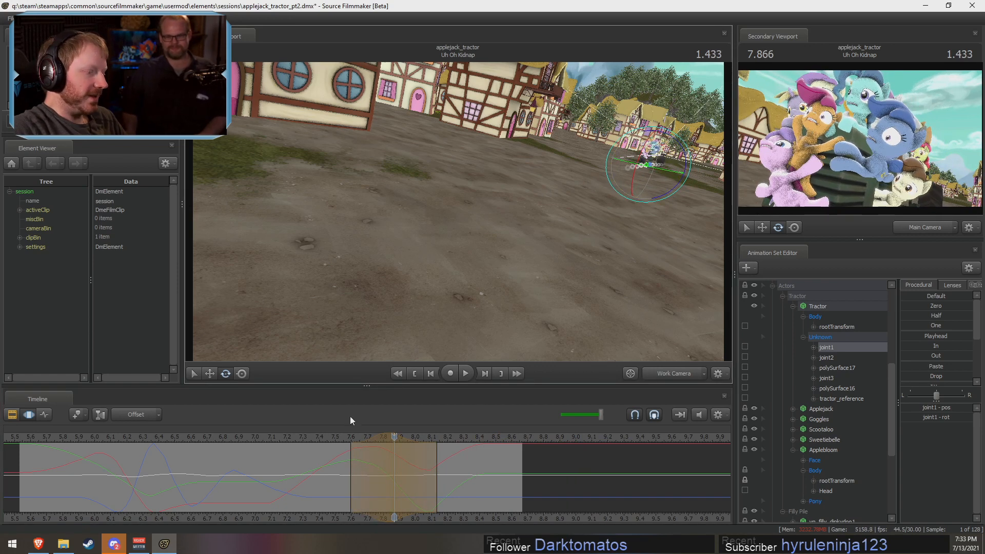
click(312, 437)
key(space)
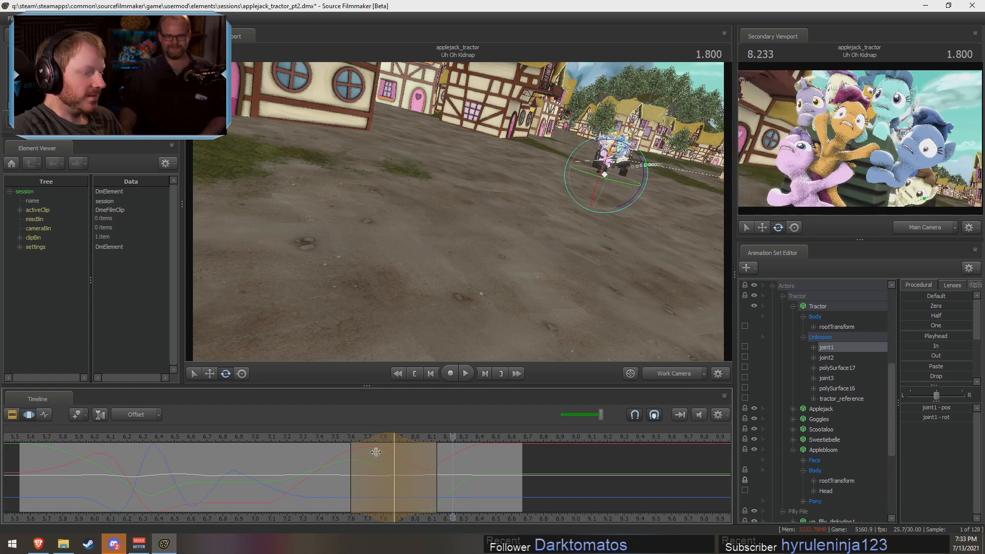
click(329, 440)
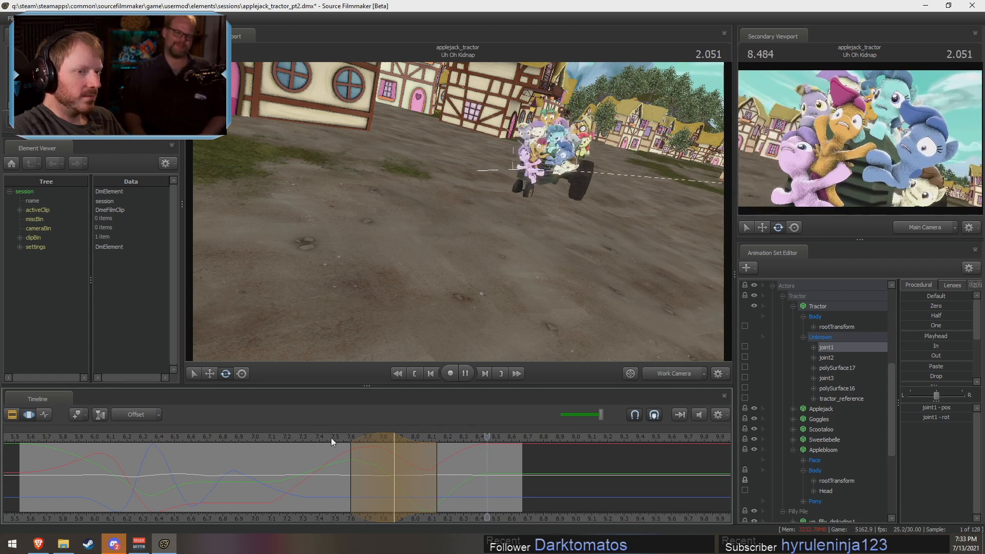
key(space)
- Rotate joint1 over a selection centred at 8.233 seconds with falloff from about 8.03 to 8.43 seconds, and play back
key(shift)
click(452, 477)
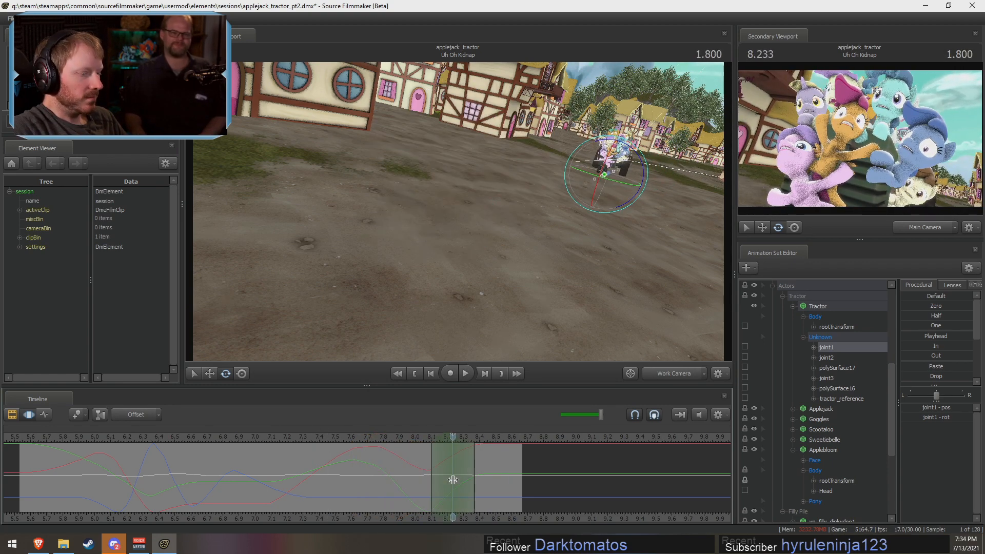
drag(637, 155, 641, 170)
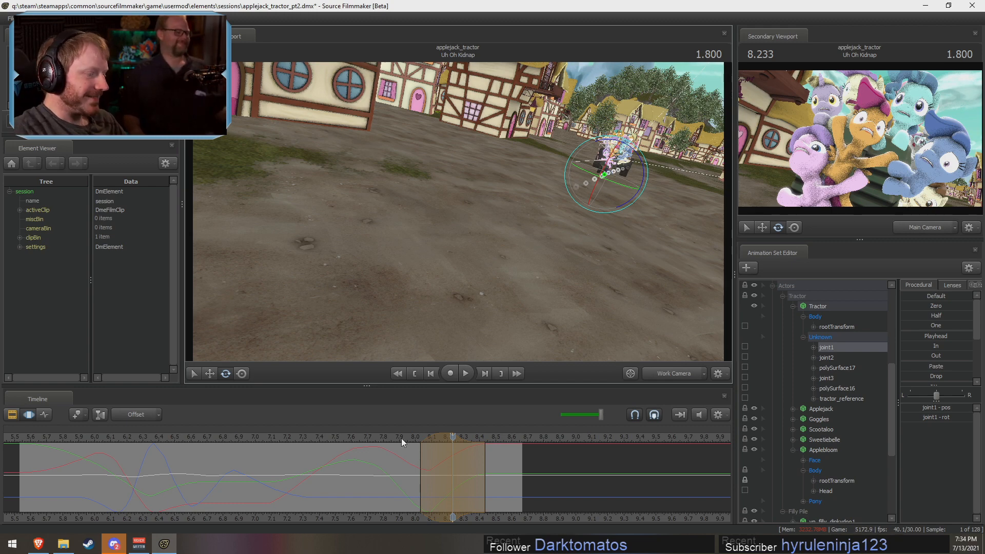
key(space)
key(space)
- Shift the rotation selection's centre to about 8.1 seconds with falloff from about 7.87 to 8.33 seconds, and play back
drag(440, 442, 400, 442)
click(380, 441)
key(space)
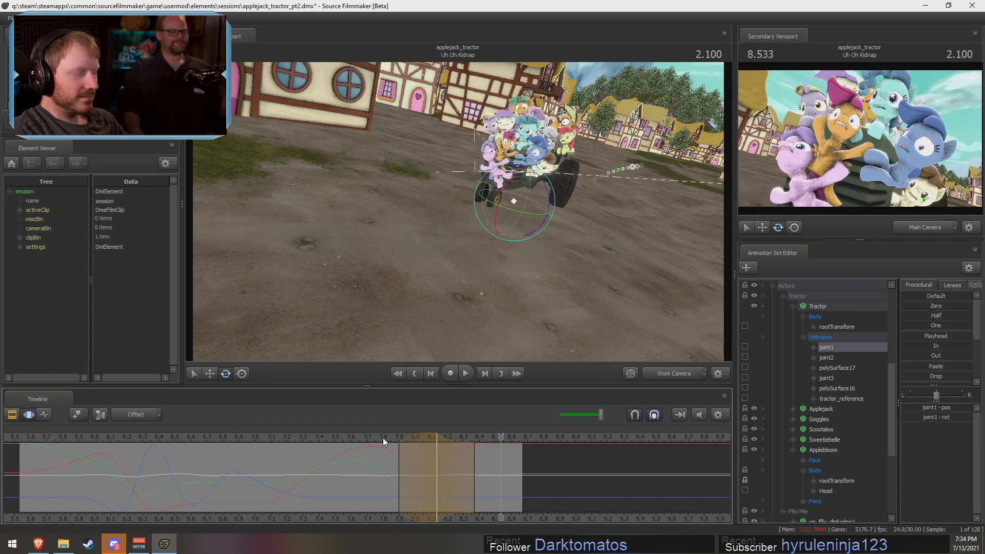
drag(465, 465, 460, 465)
key(space)
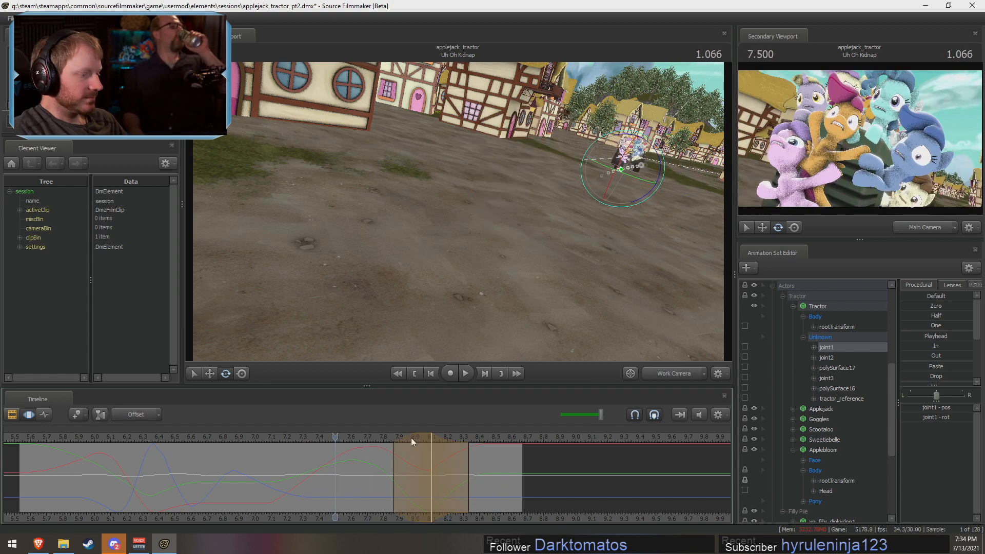
key(space)
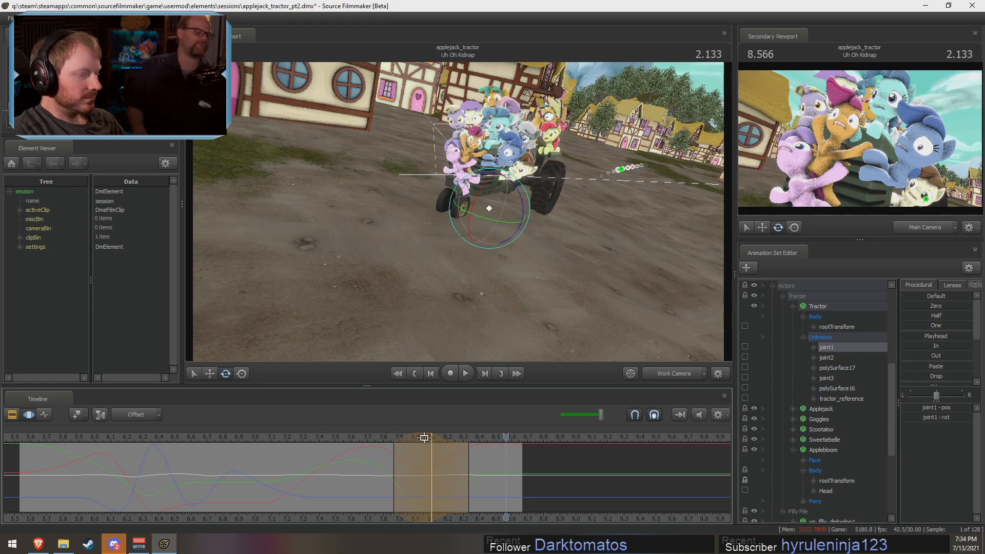
drag(420, 441, 439, 446)
click(400, 439)
key(space)
key(space)
- Rotate joint1 over a selection centred at 8.166 seconds with falloff from about 7.97 to 8.37 seconds, and play back
click(402, 436)
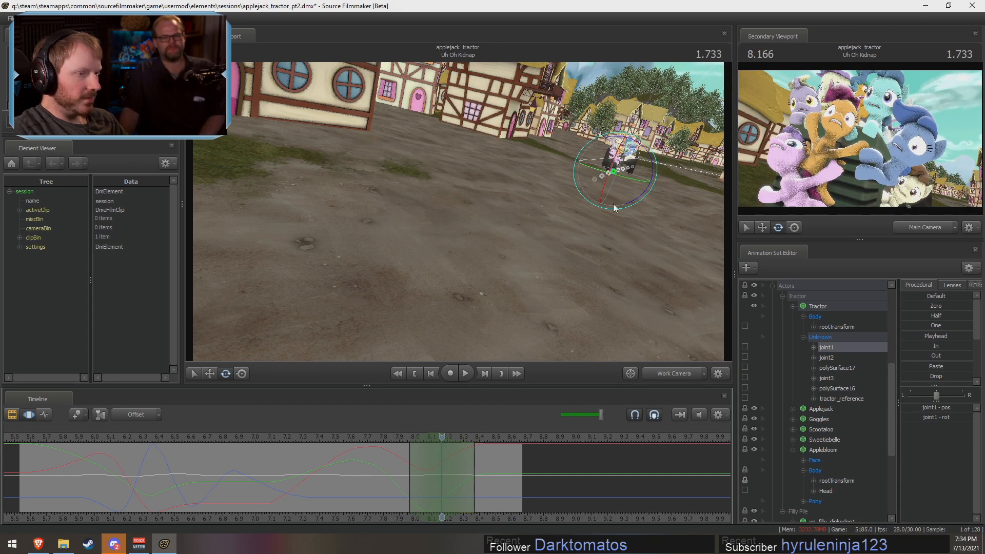
drag(651, 161, 648, 153)
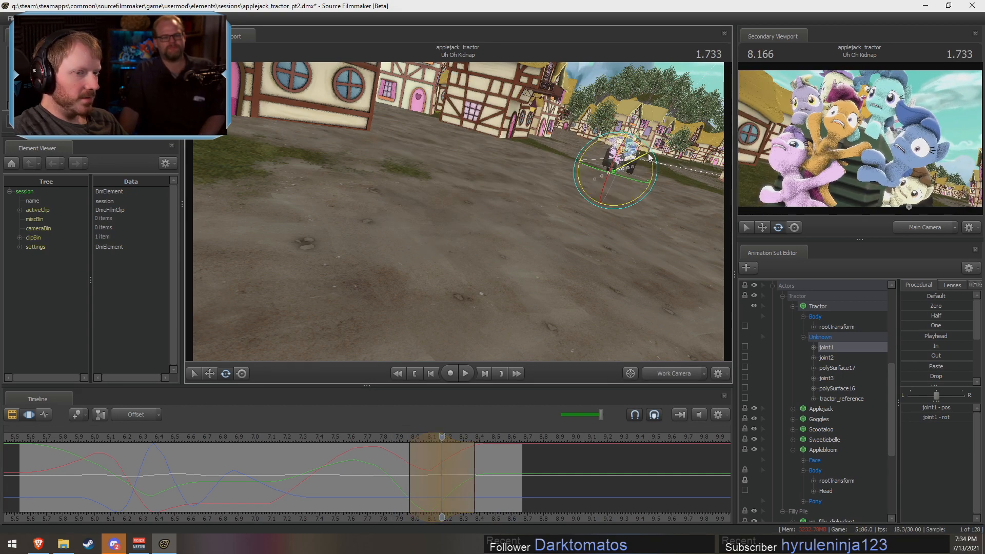
click(390, 436)
key(space)
key(space)
- Play back the tractor motion from near the shot's start, and review the shot through the Main Camera from 5.666 seconds
drag(382, 436, 85, 430)
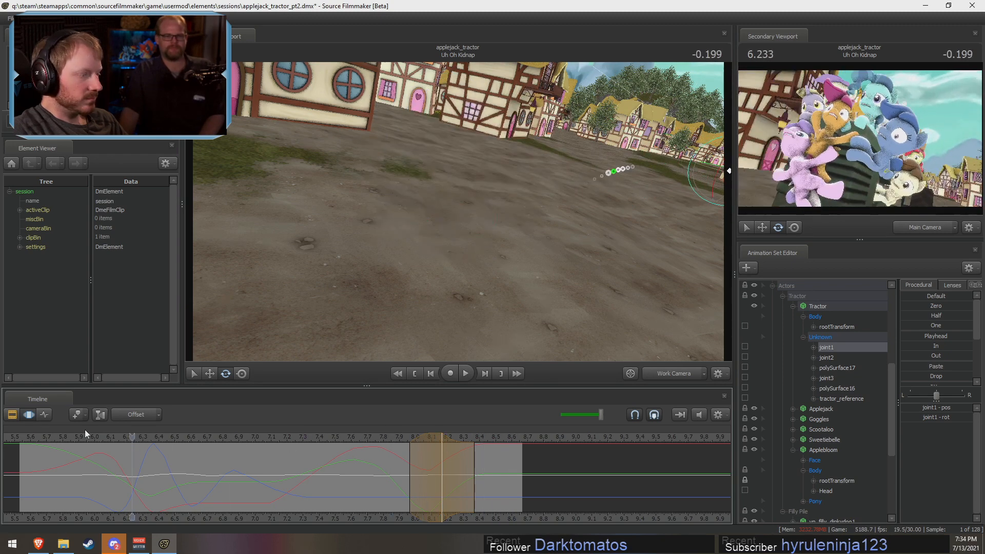
key(space)
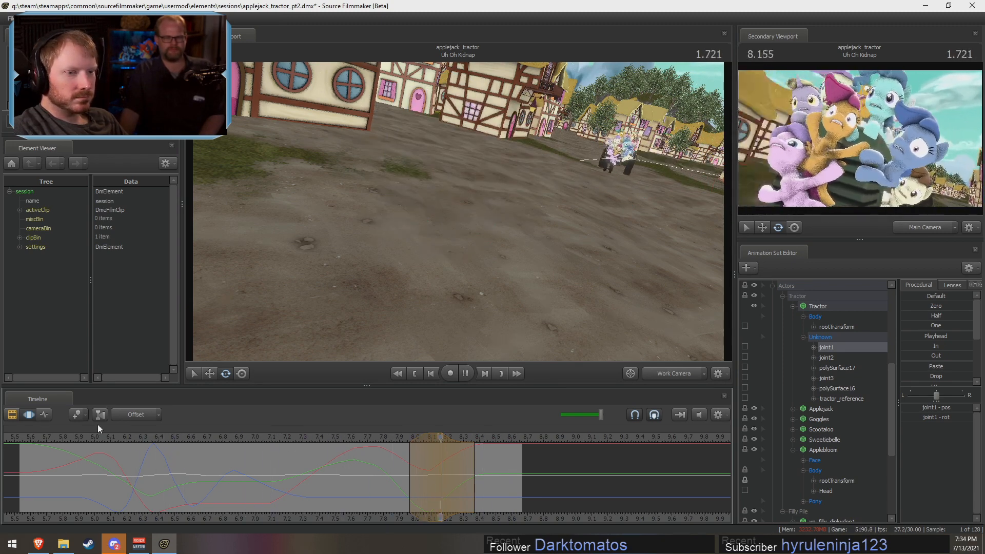
key(space)
click(41, 438)
click(694, 373)
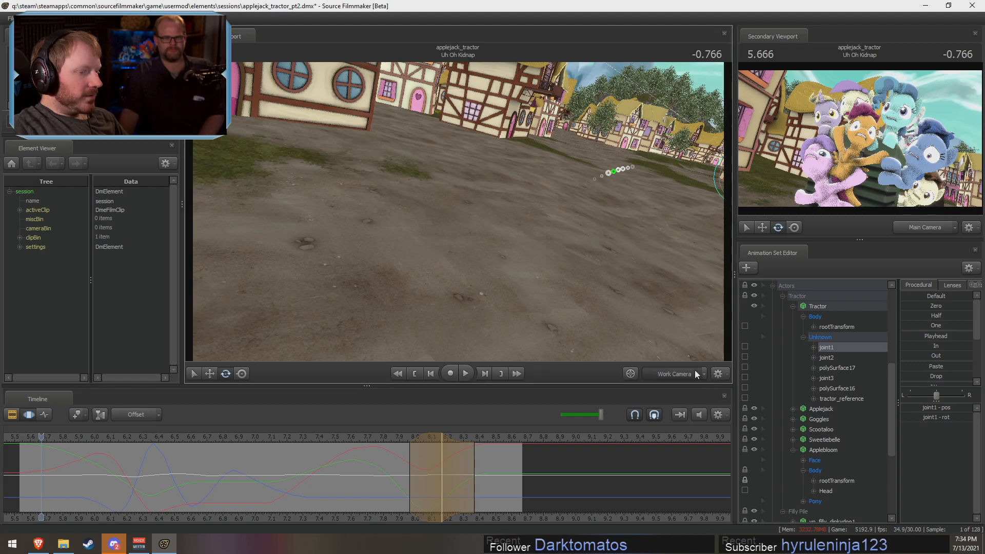
key(space)
key(F2)
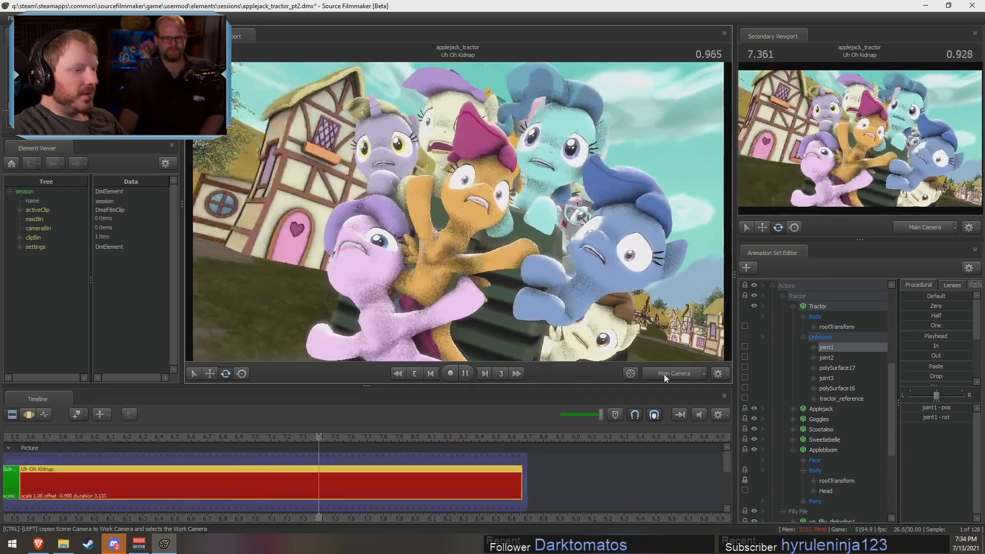
key(space)
key(F3)
key(F2)
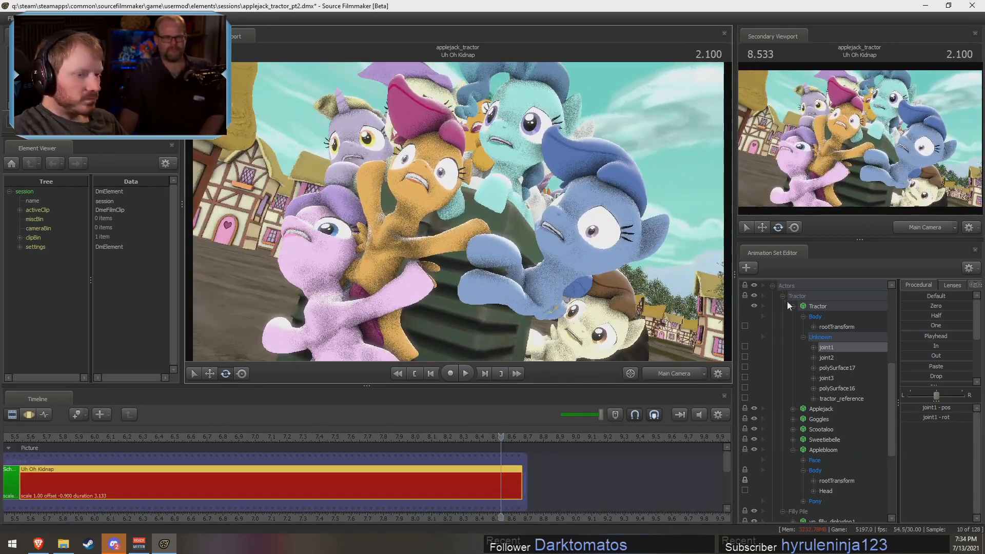
- Select the Main Camera's controls in the Motion Editor, extend the time selection over all time, and save the session
key(F3)
click(773, 286)
click(820, 303)
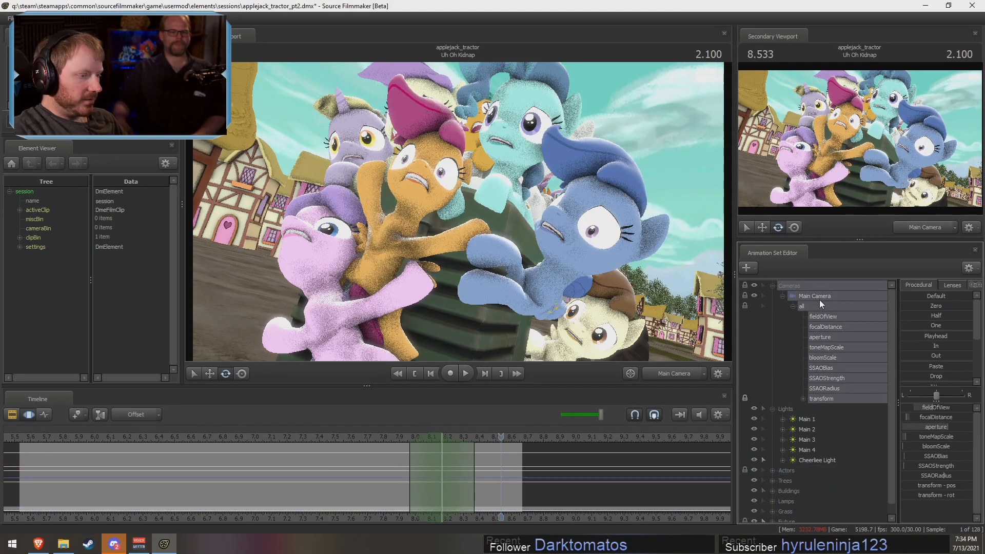
double_click(380, 478)
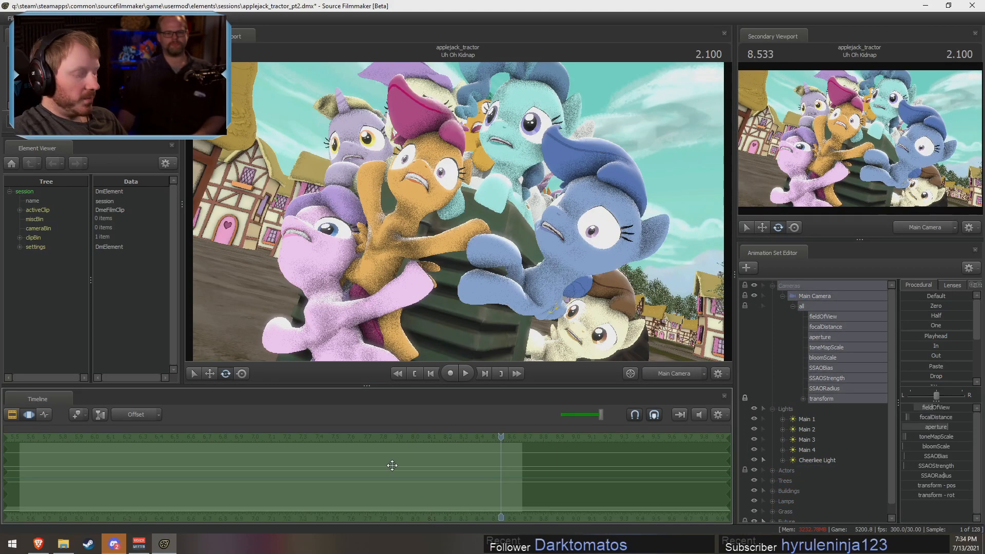
key(ctrl+s)
- Blend the Main Camera's transform slightly towards its 7.566-second pose over all time with the Playhead preset
scroll(819, 405, down, 1)
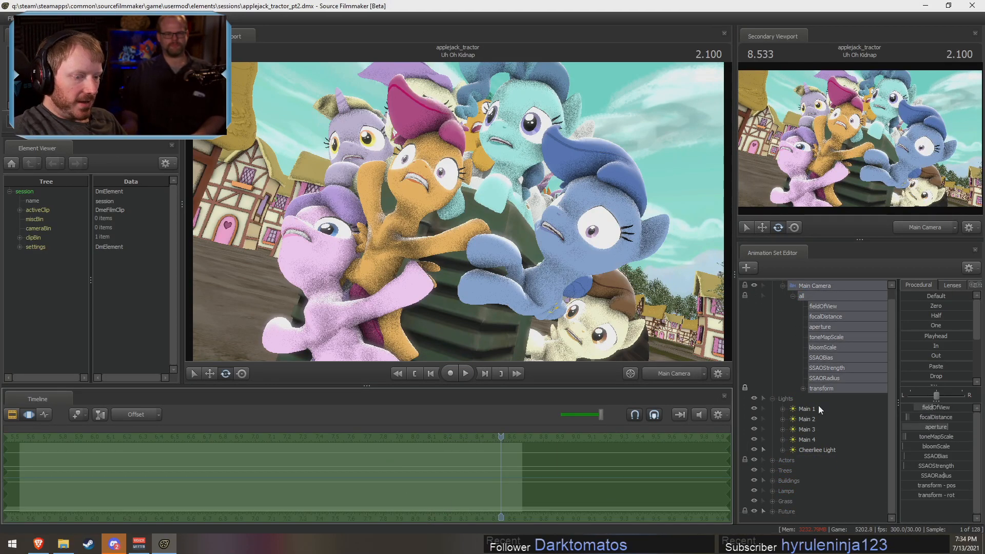
click(773, 460)
scroll(810, 470, down, 3)
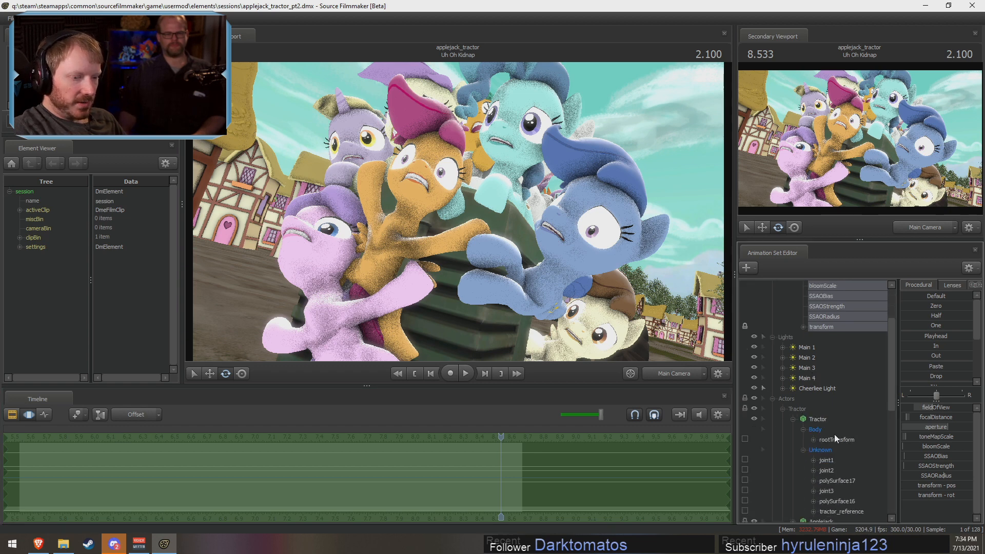
click(824, 450)
click(835, 461)
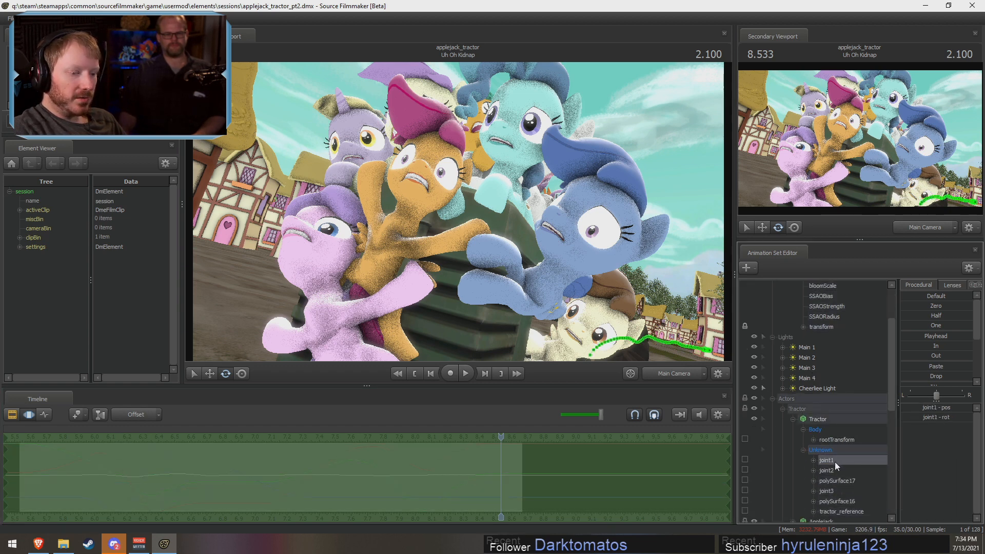
click(830, 327)
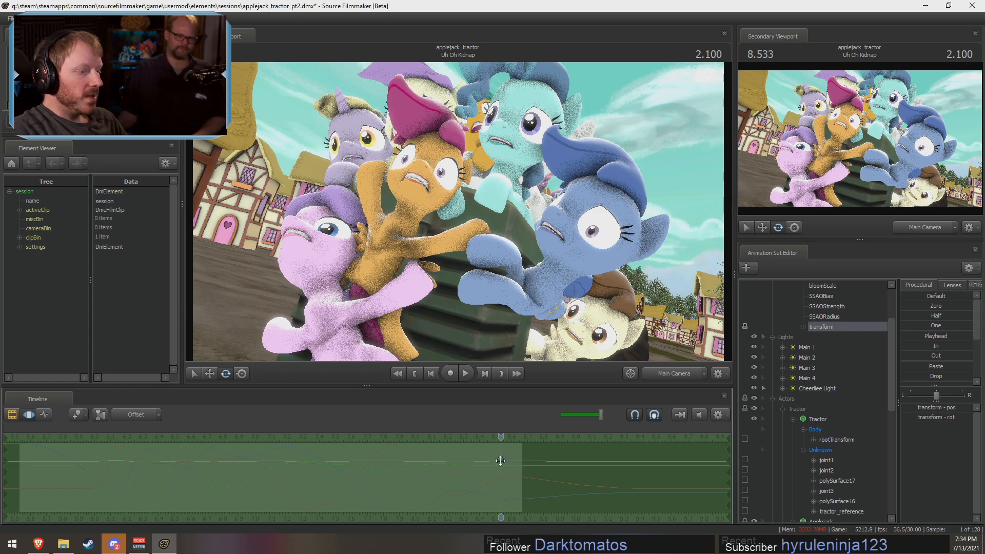
drag(503, 441, 348, 453)
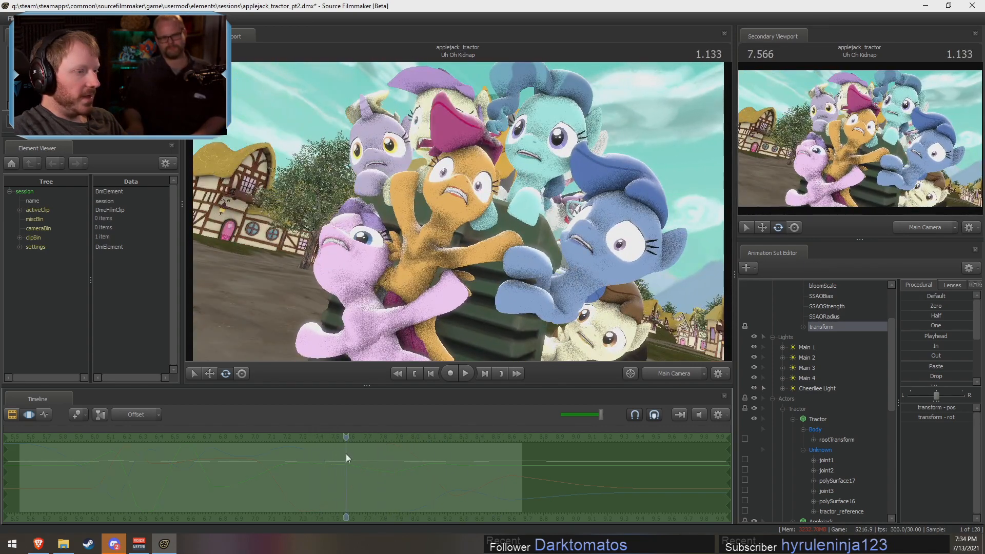
click(913, 337)
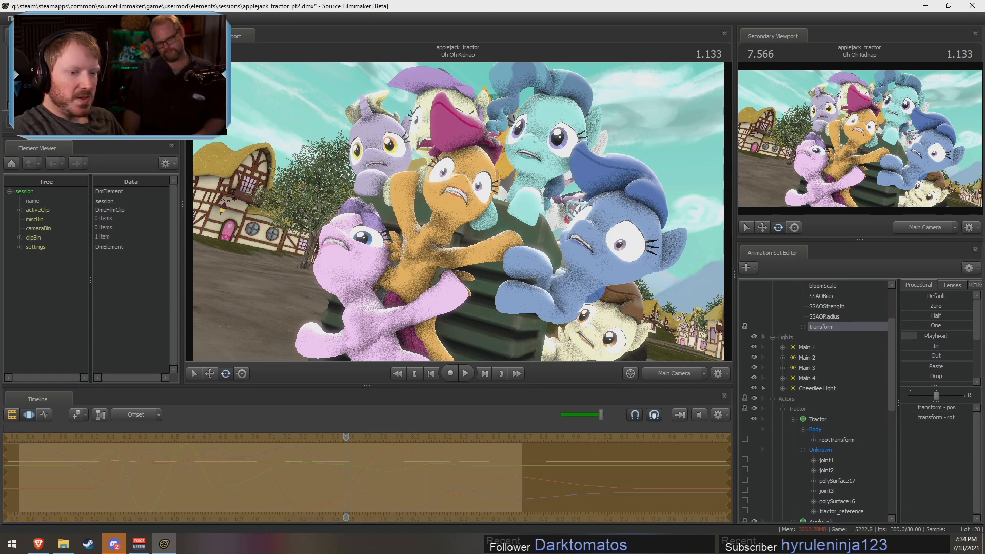
- Play back the Uh Oh Kidnap shot through the Main Camera to review the adjusted camera motion, including a run from 5.6 seconds
key(F2)
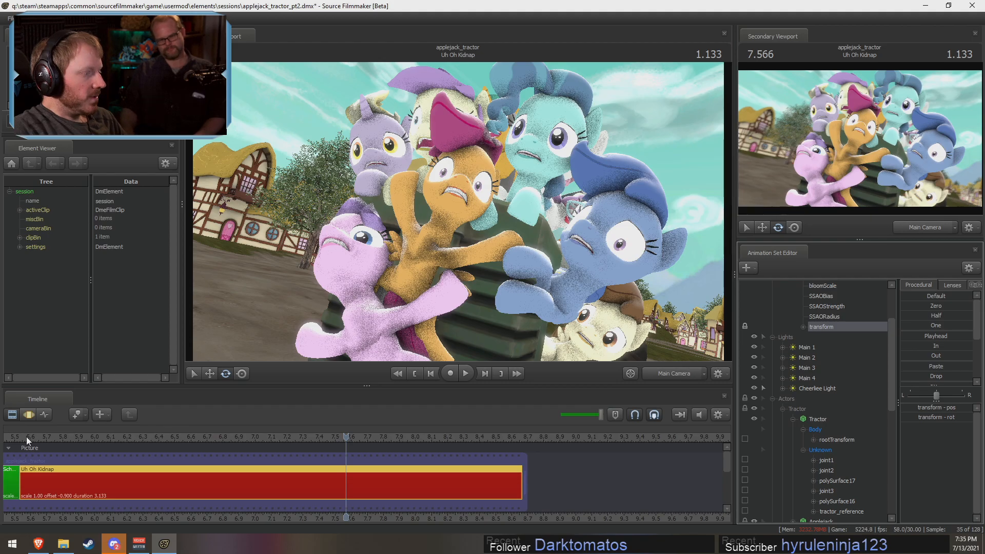
key(space)
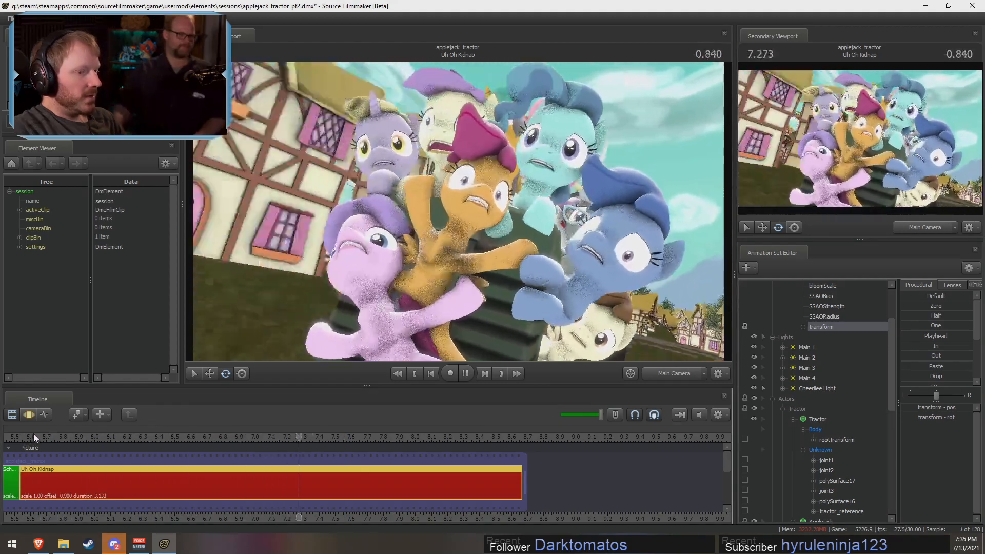
key(space)
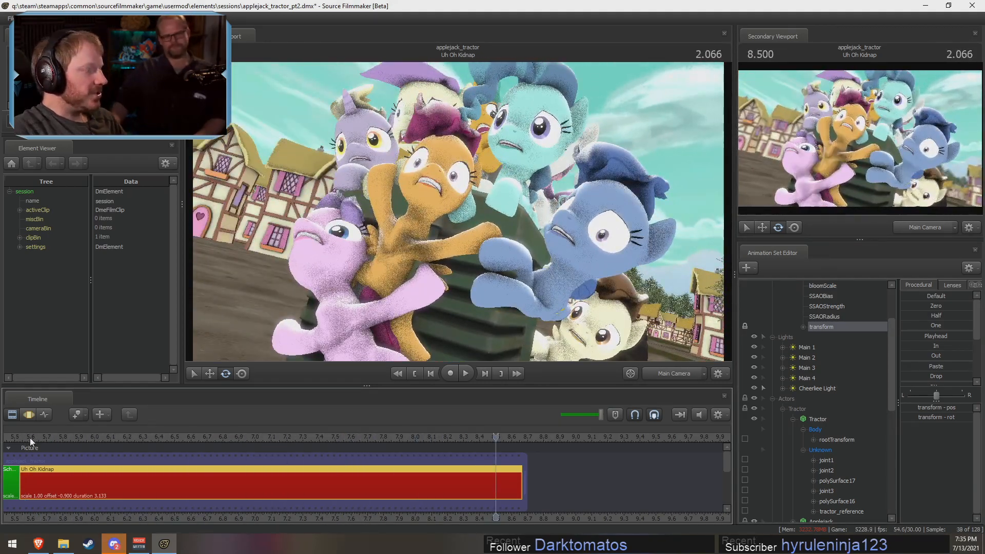
click(30, 439)
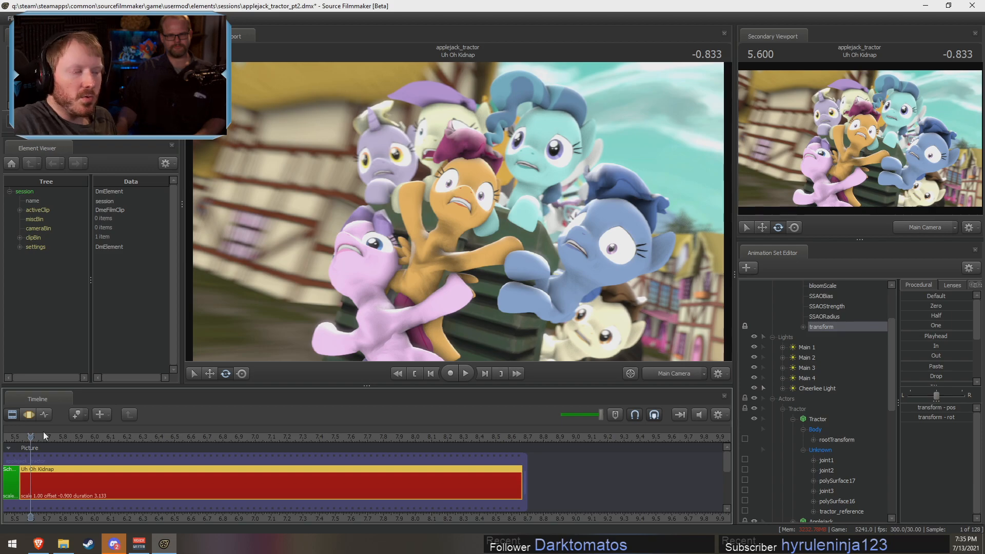
key(F3)
key(space)
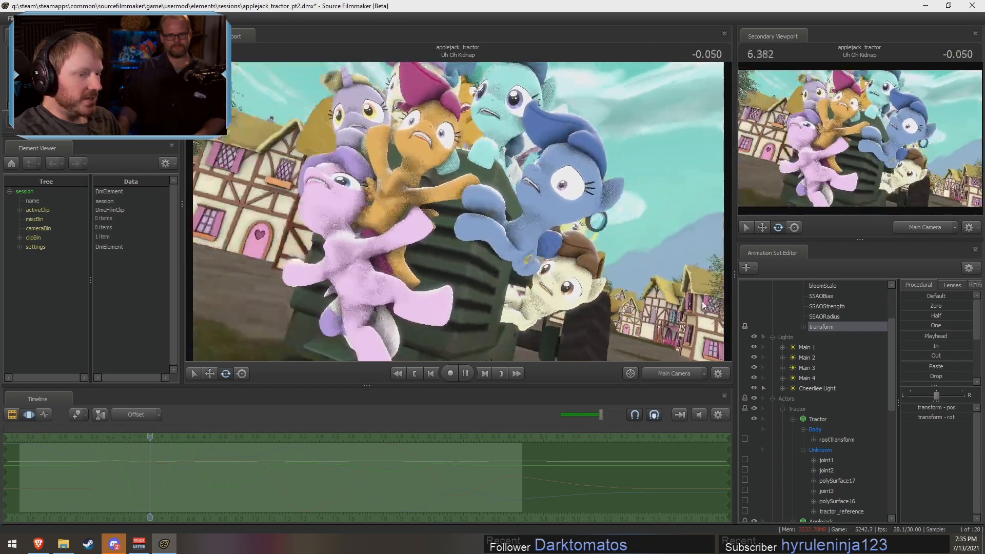
key(F2)
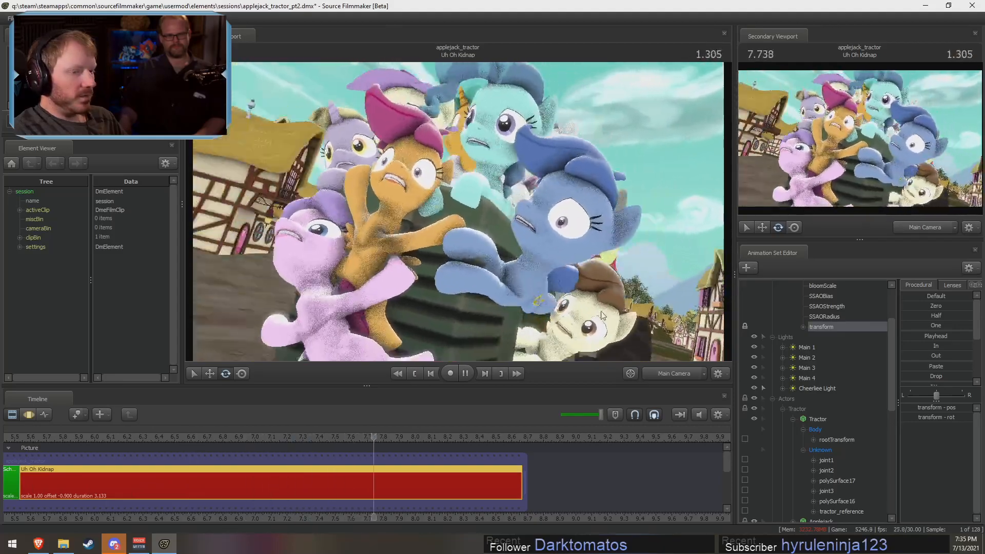
- Play back the Uh Oh Kidnap shot through the Main Camera, rerunning it from the shot's start to check the softened camera motion
key(space)
key(F3)
key(F2)
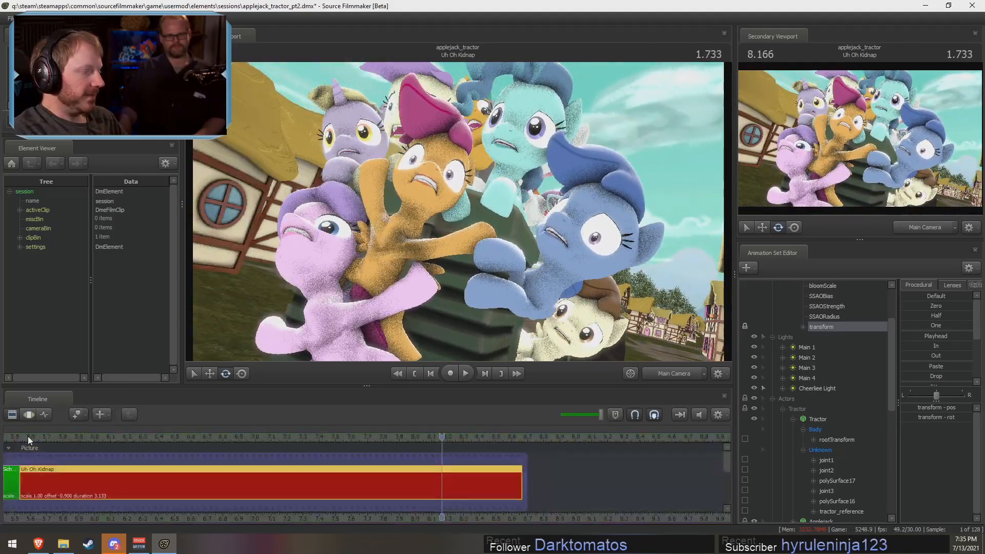
key(space)
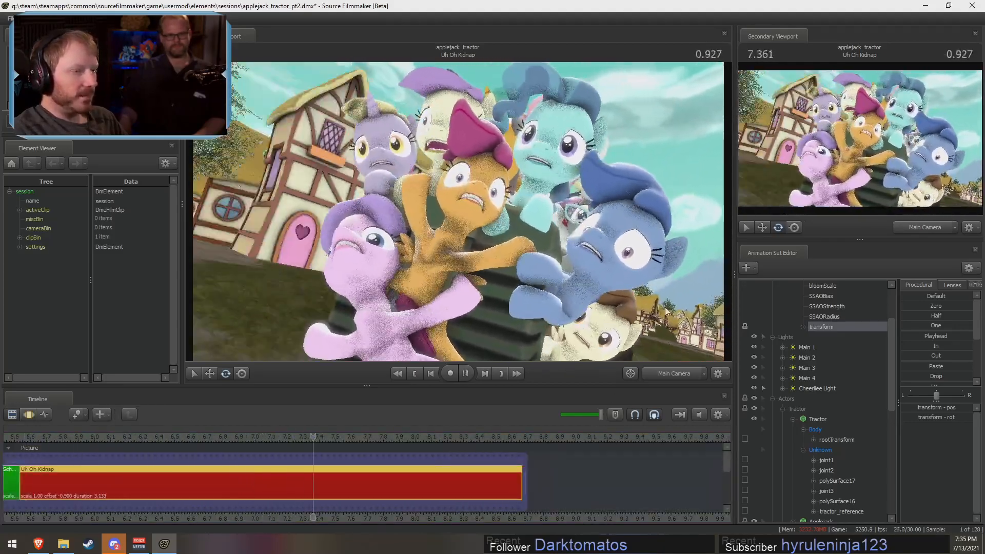
key(F3)
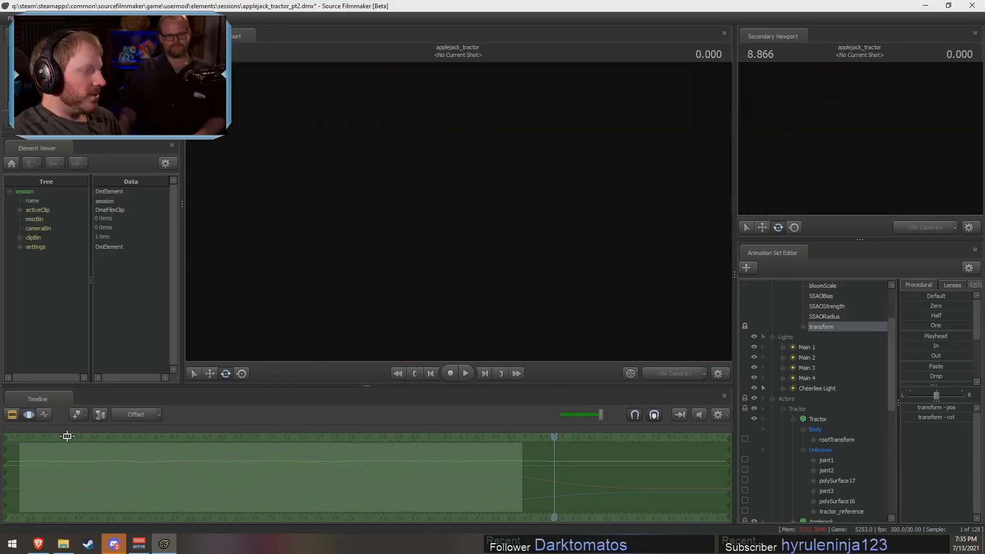
key(F2)
click(25, 438)
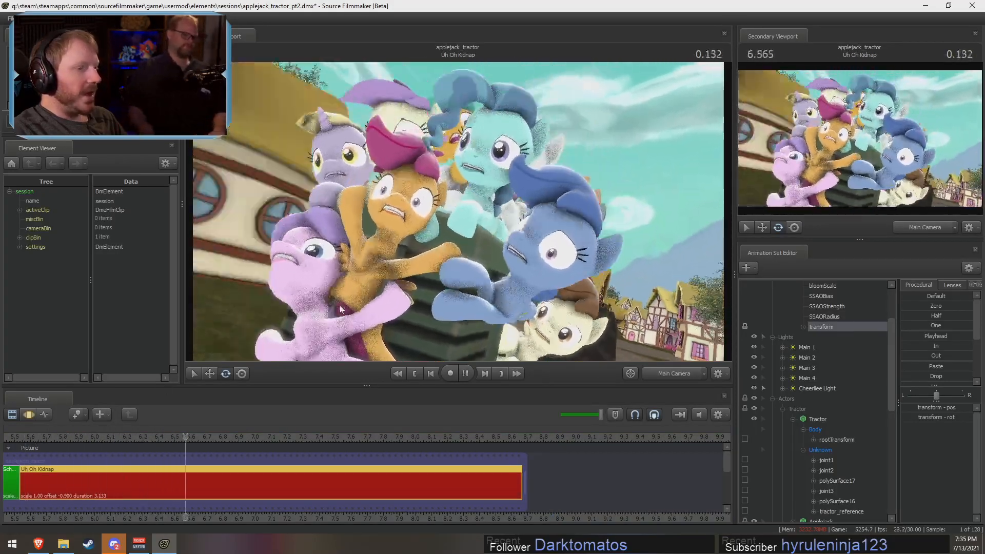
key(space)
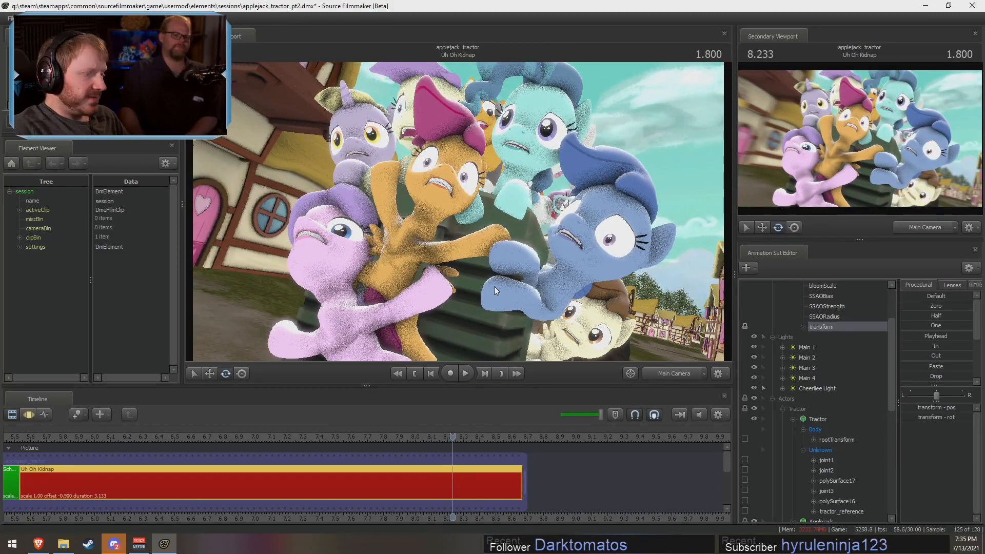
key(F3)
key(F2)
- Collapse the Cameras, Lights and Actors groups in the animation set list
drag(508, 520, 726, 482)
scroll(738, 476, down, 5)
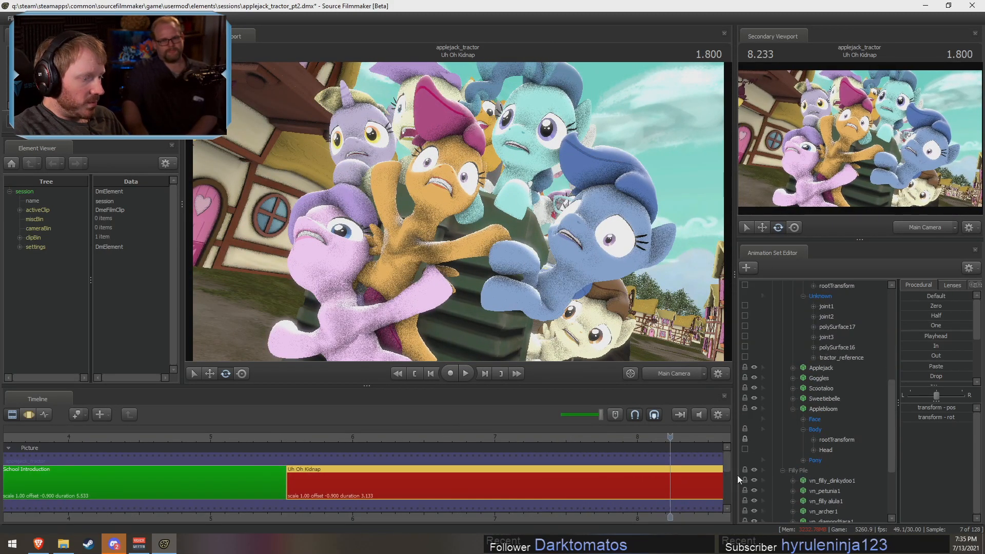
scroll(823, 463, up, 9)
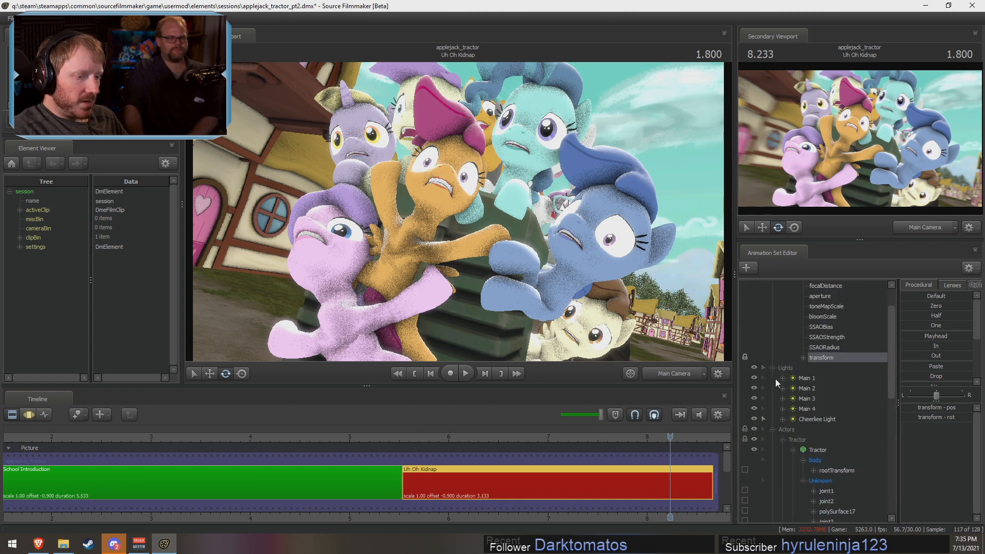
click(774, 428)
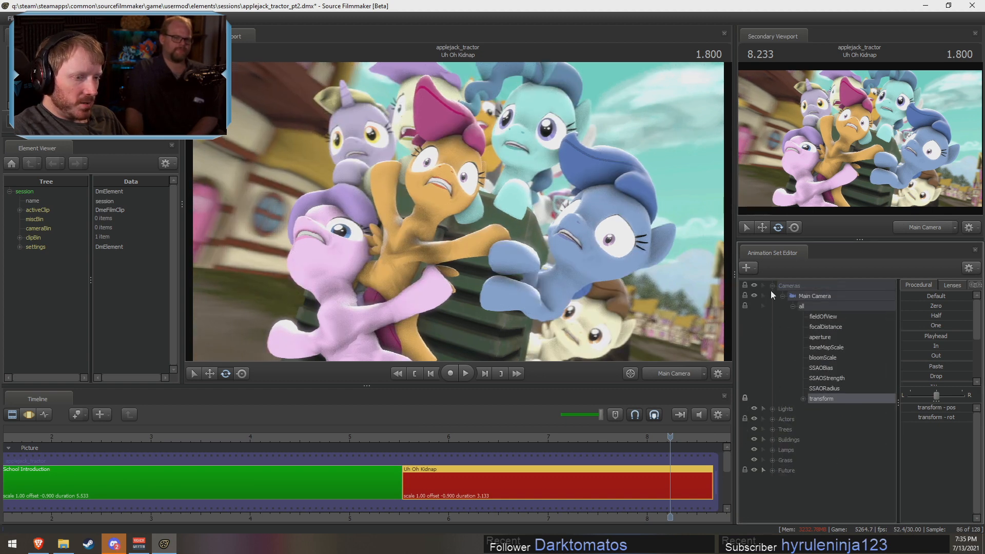
click(772, 285)
click(328, 485)
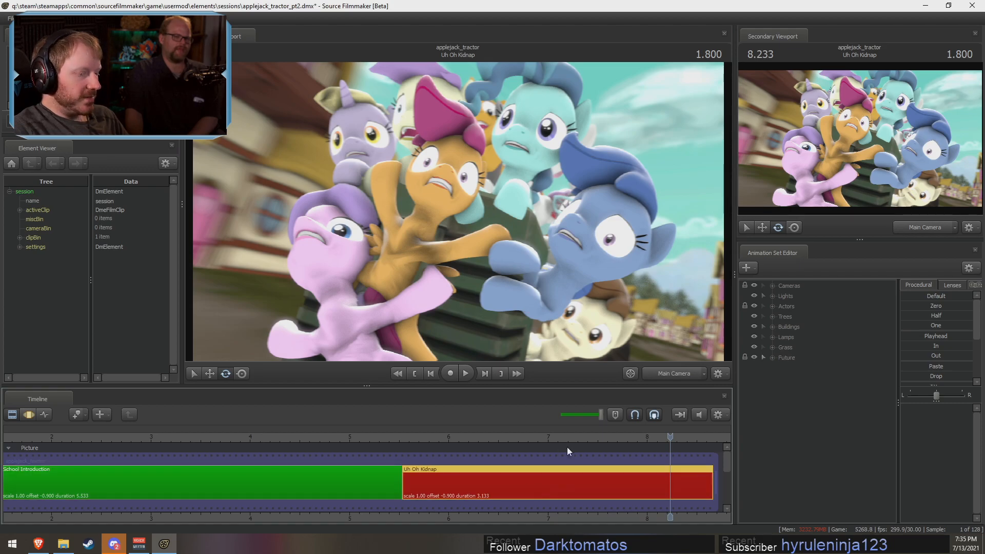
- Replay the Uh Oh Kidnap shot from near its start, pausing along the way to check the tractor's bounce
drag(562, 438, 422, 437)
key(space)
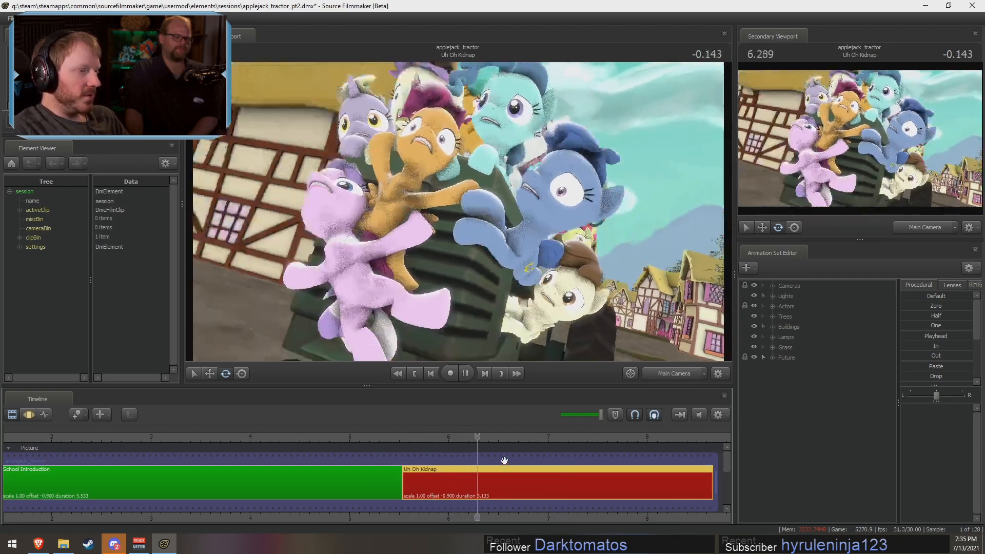
key(space)
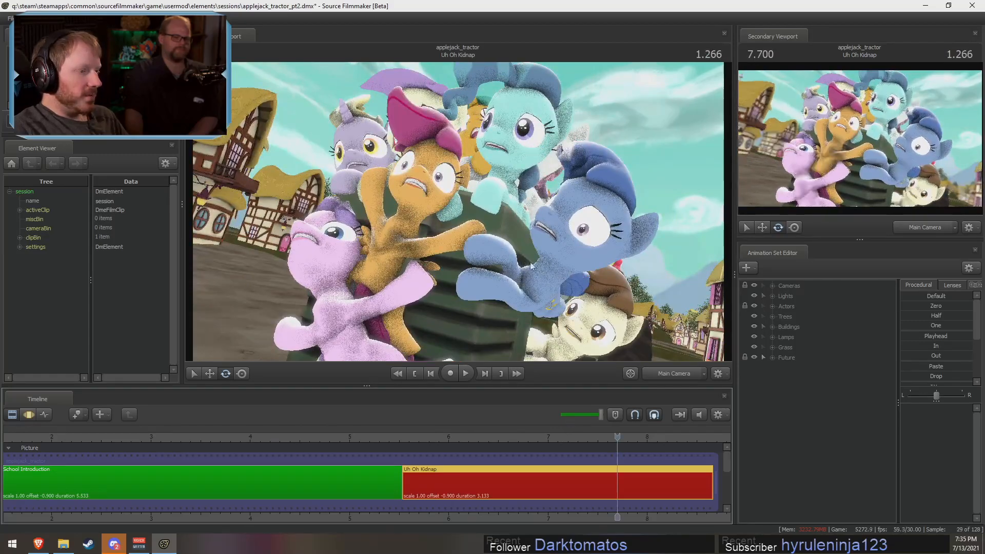
key(space)
key(space)
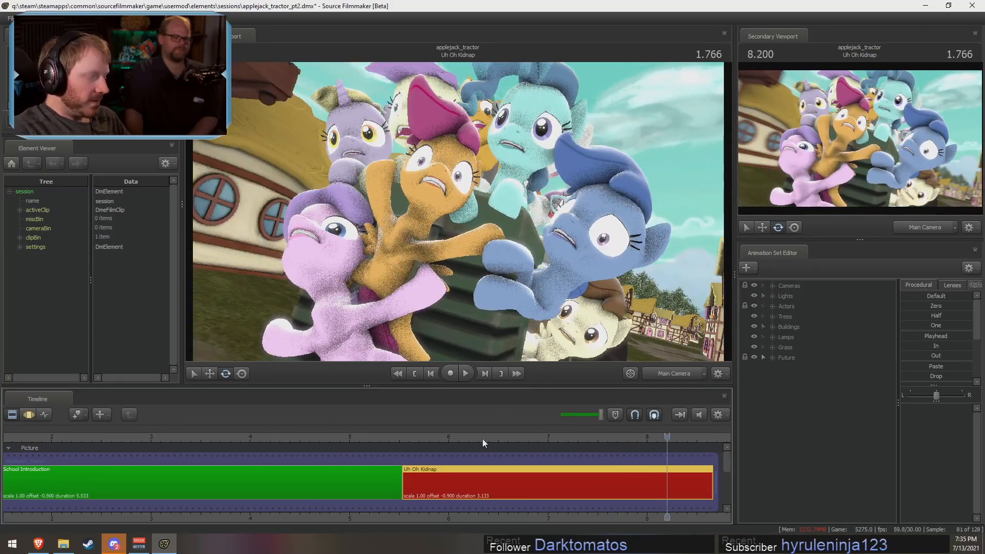
key(space)
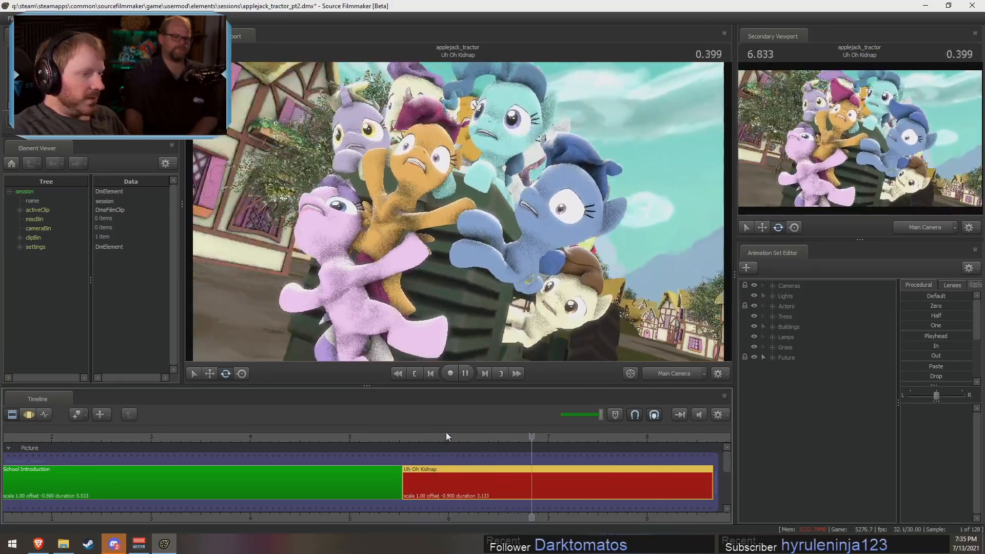
key(space)
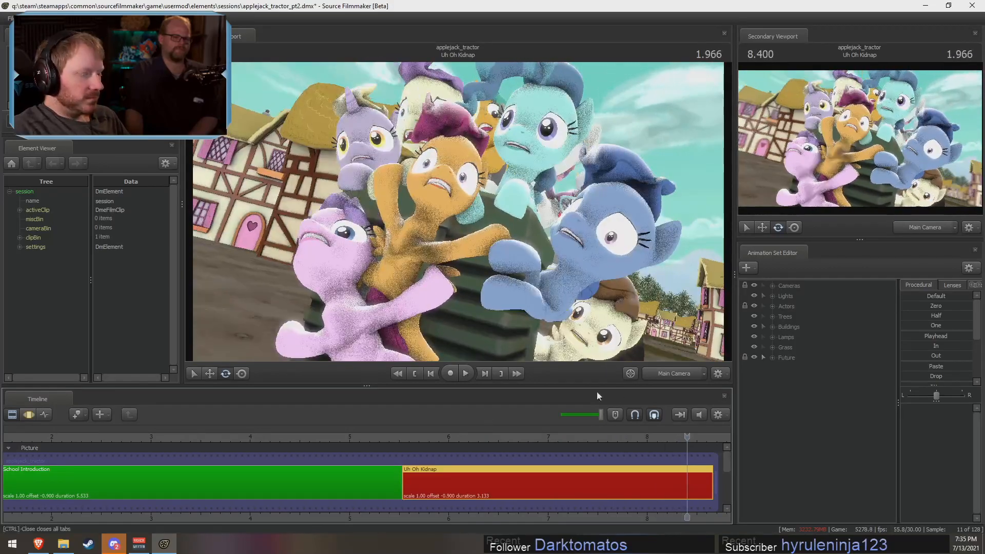
- Switch to the Work Camera and examine the tractor from a distance at 8.4 seconds
click(676, 378)
key(w)
drag(616, 308, 654, 295)
key(w)
key(s)
key(w)
key(w)
key(w)
key(s)
key(x)
drag(459, 219, 459, 219)
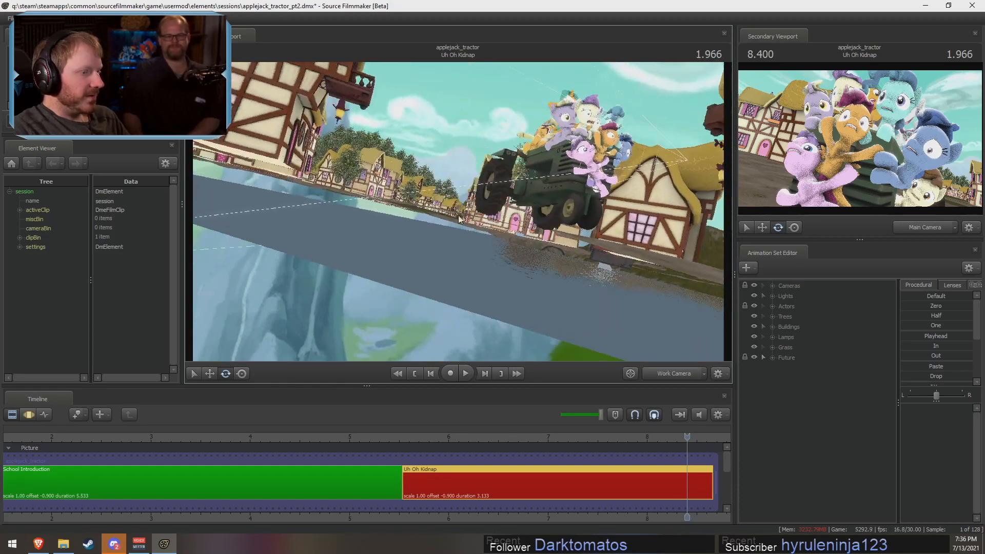
- Play back the tractor's run from the shot's start through the Work Camera, repeating it from an adjusted viewpoint
click(408, 438)
mouse_move(444, 271)
mouse_down()
mouse_move(439, 263)
mouse_move(562, 263)
mouse_move(442, 257)
mouse_up()
key(s)
key(w)
key(space)
key(space)
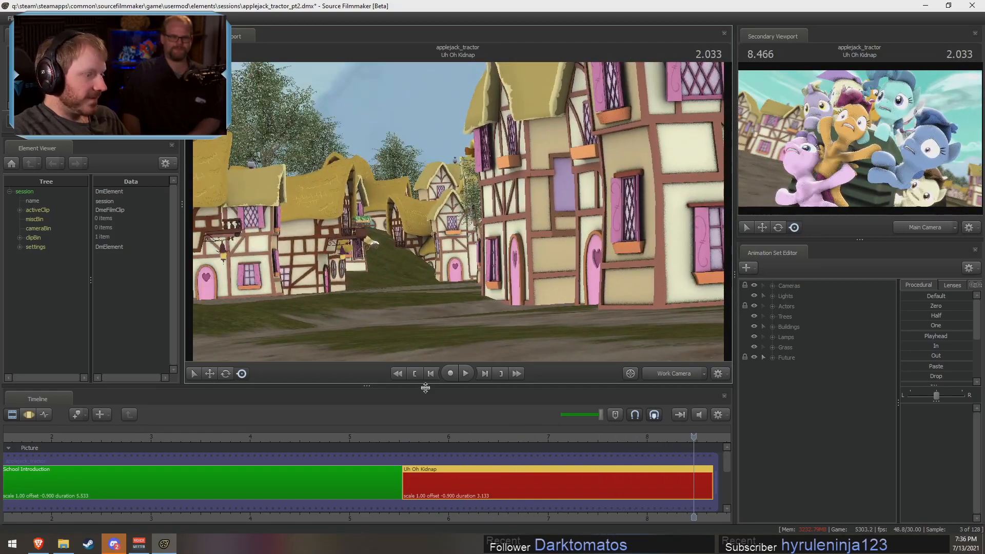
click(409, 440)
key(space)
drag(474, 293, 438, 287)
key(space)
- Examine the fillies piled on the tractor at 8.233 seconds through the Work Camera, both close up and from farther back
key(w)
key(d)
key(s)
key(w)
mouse_move(483, 204)
mouse_down()
mouse_move(464, 199)
mouse_move(483, 204)
mouse_move(470, 180)
mouse_move(458, 209)
mouse_move(470, 217)
mouse_move(500, 203)
mouse_up()
key(s)
key(w)
key(s)
key(w)
key(s)
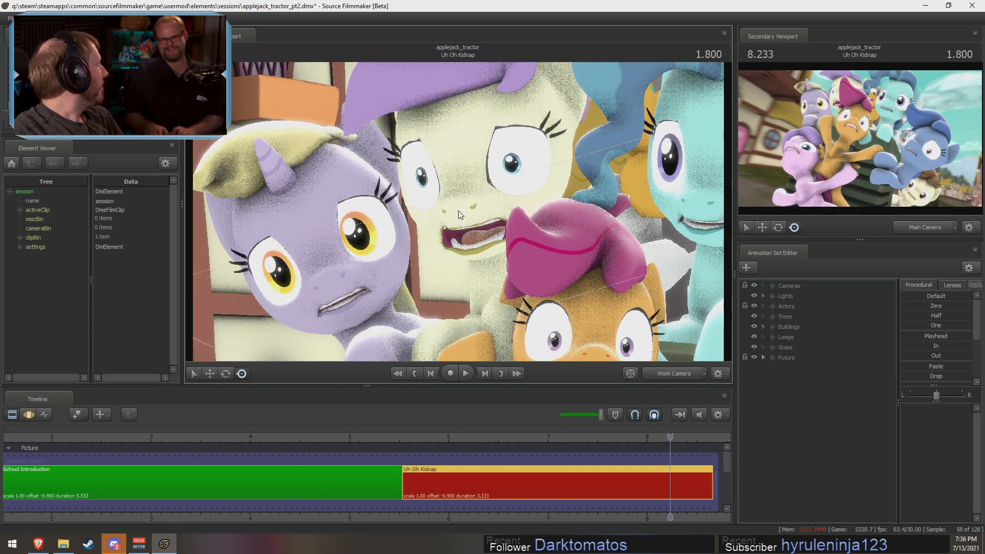
key(s)
drag(467, 204, 475, 213)
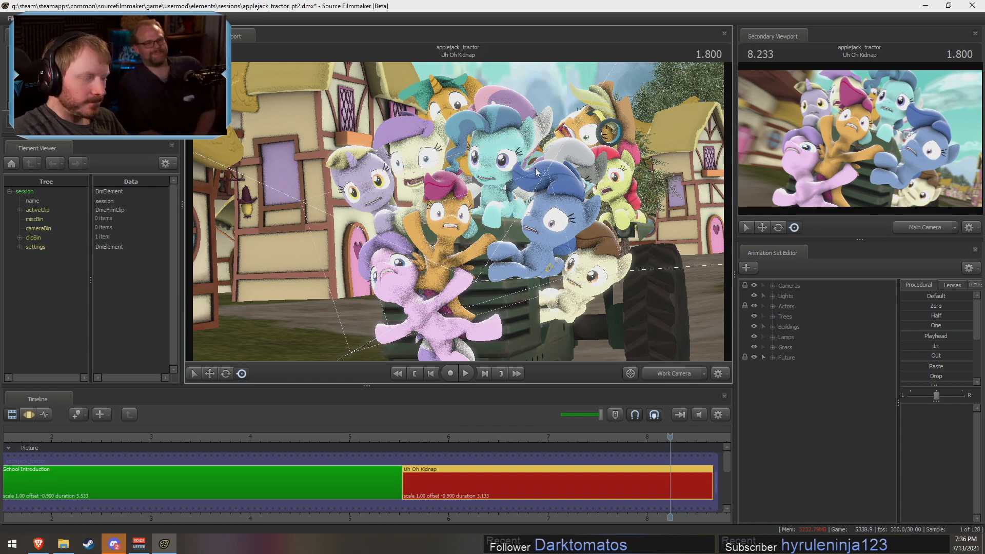
alt+right_drag(529, 187, 529, 260)
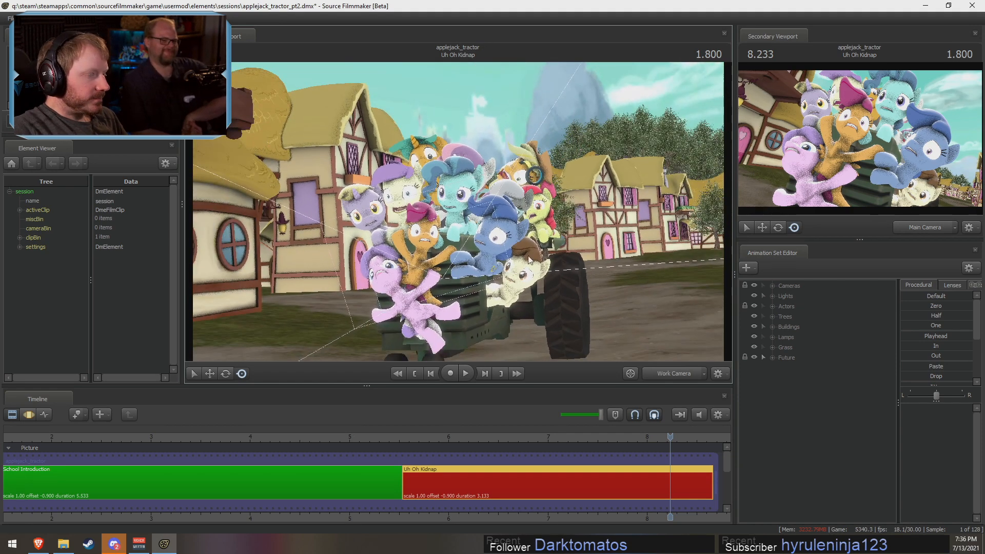
- Switch back to the Main Camera and play the Uh Oh Kidnap shot from near its start
click(672, 377)
middle_drag(522, 512, 398, 513)
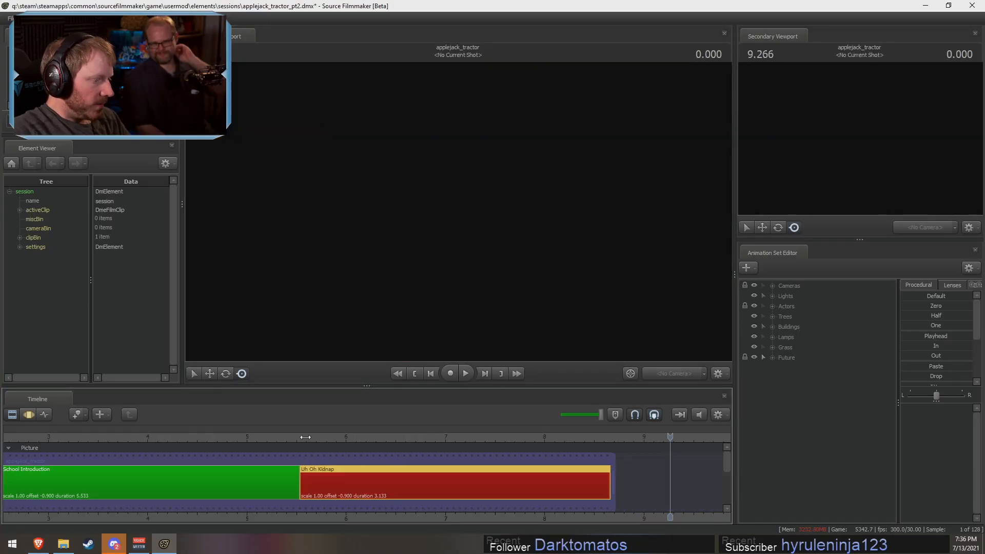
click(328, 436)
key(space)
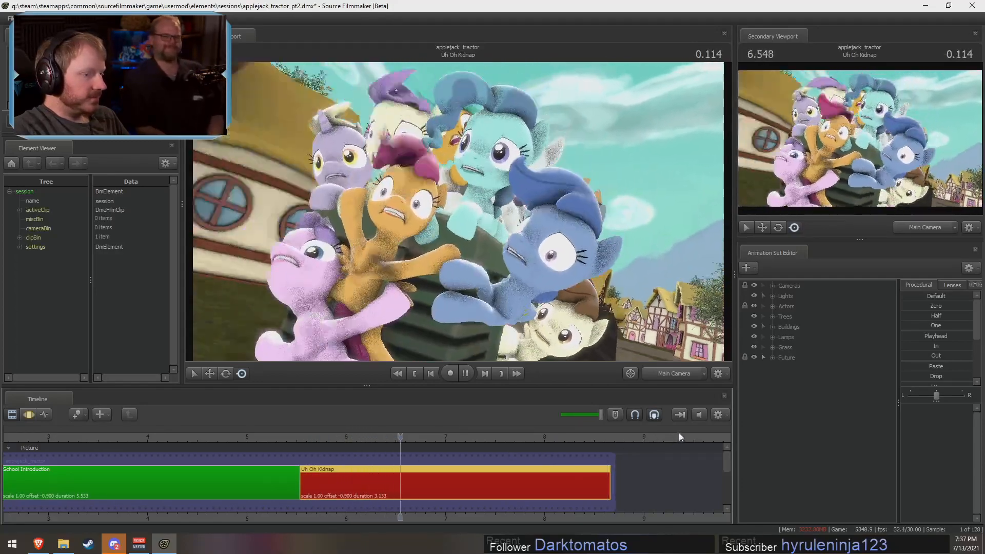
key(space)
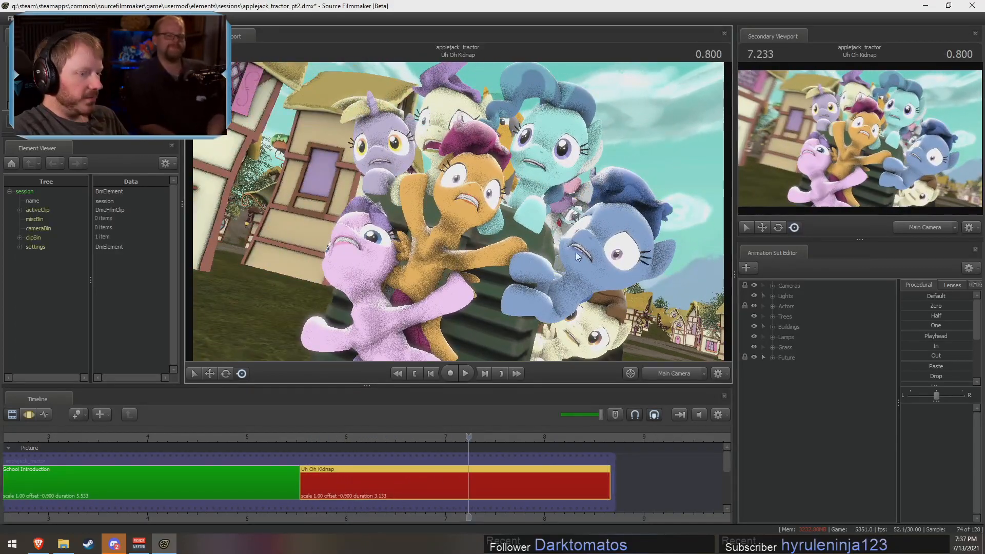
- In the Work Camera view, set a Motion Editor time selection that ramps in from the shot's start to its end and holds onward
drag(576, 251, 645, 327)
click(501, 288)
click(665, 372)
mouse_move(476, 263)
mouse_down()
mouse_move(487, 267)
mouse_move(477, 263)
mouse_up()
key(F3)
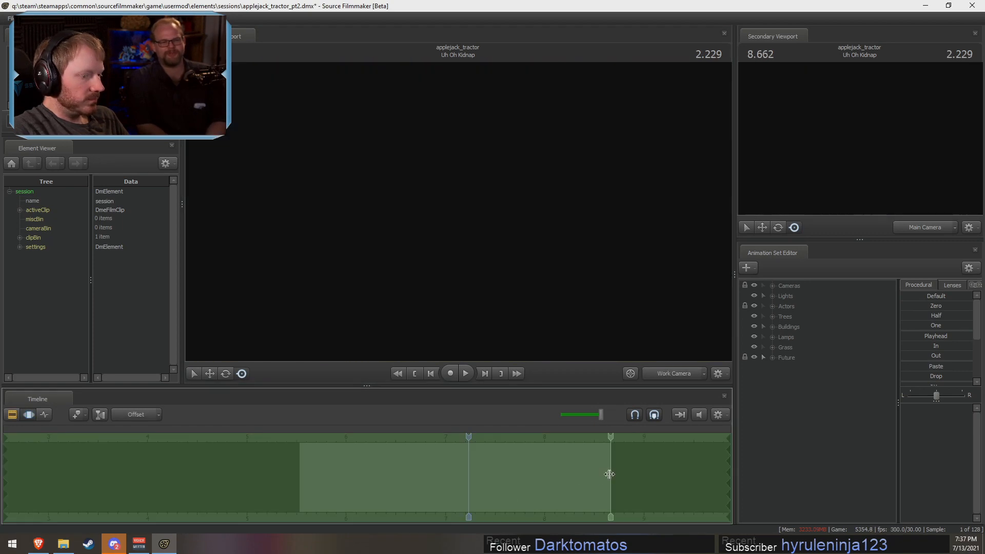
shift+click(607, 472)
key(])
drag(603, 474, 300, 477)
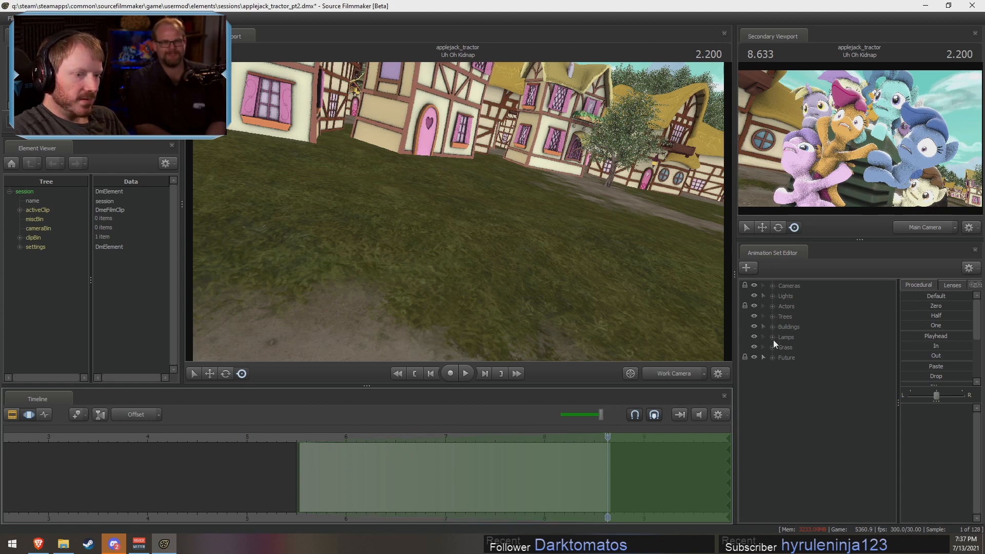
- Bring the tractor into view and expand its Body and Unknown control groups within the Actors group
click(772, 306)
drag(530, 244, 459, 223)
key(w)
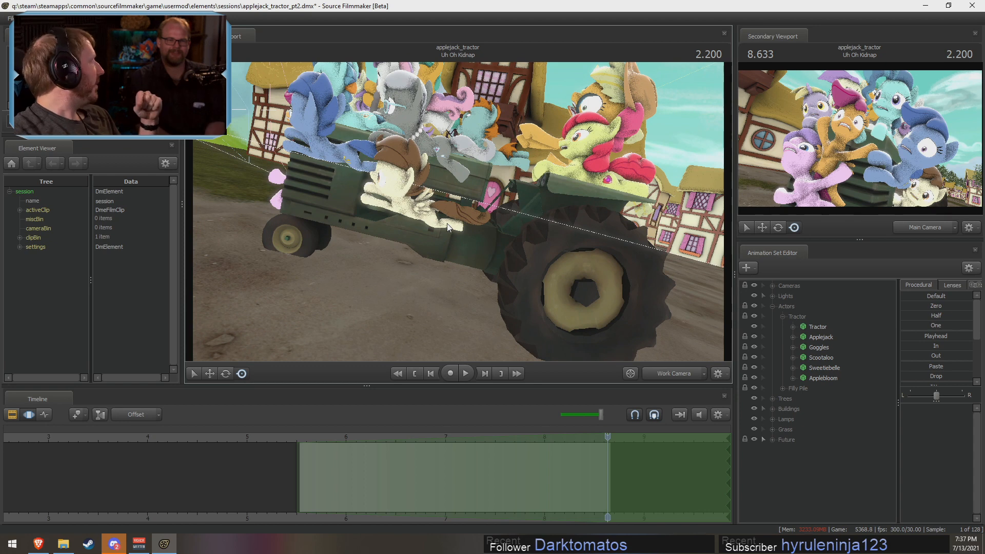
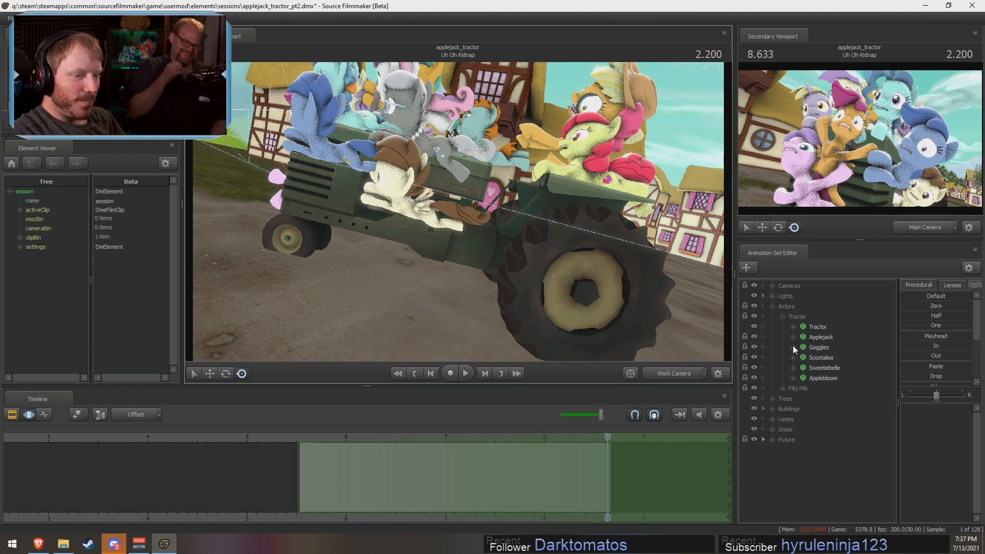
click(793, 327)
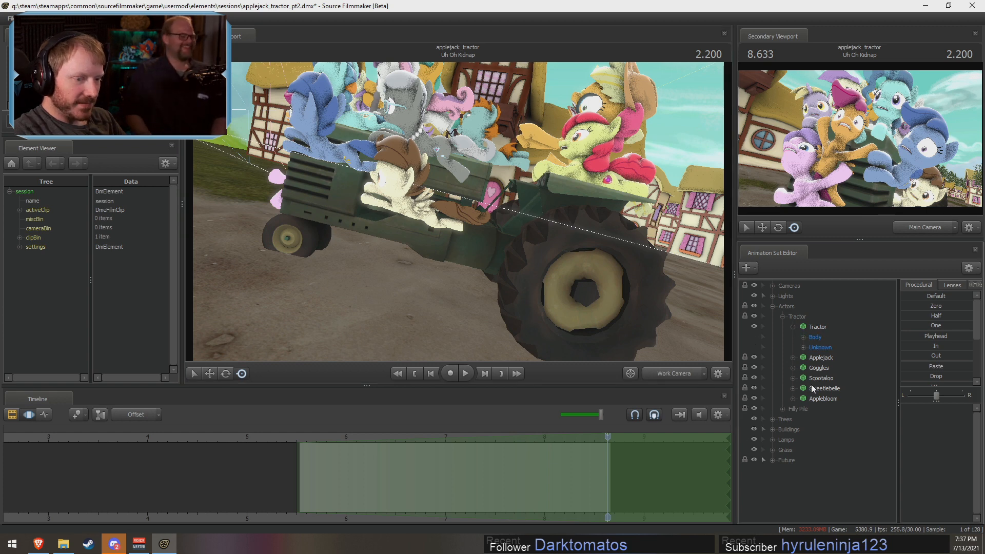
click(802, 339)
click(803, 349)
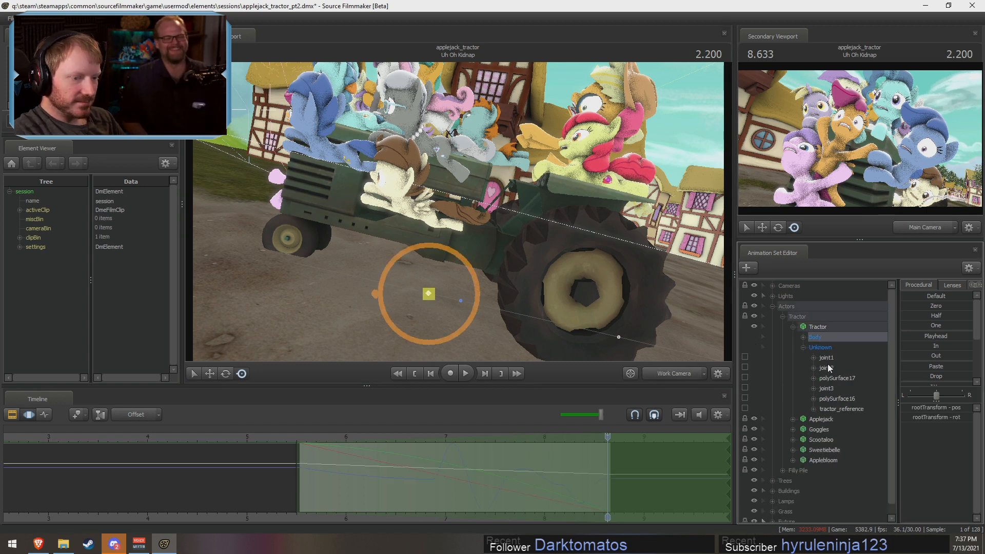
- Select joint3 at the tractor's large rear wheel and rotate it repeatedly so the wheel spins over the ramped time selection
drag(530, 250, 892, 406)
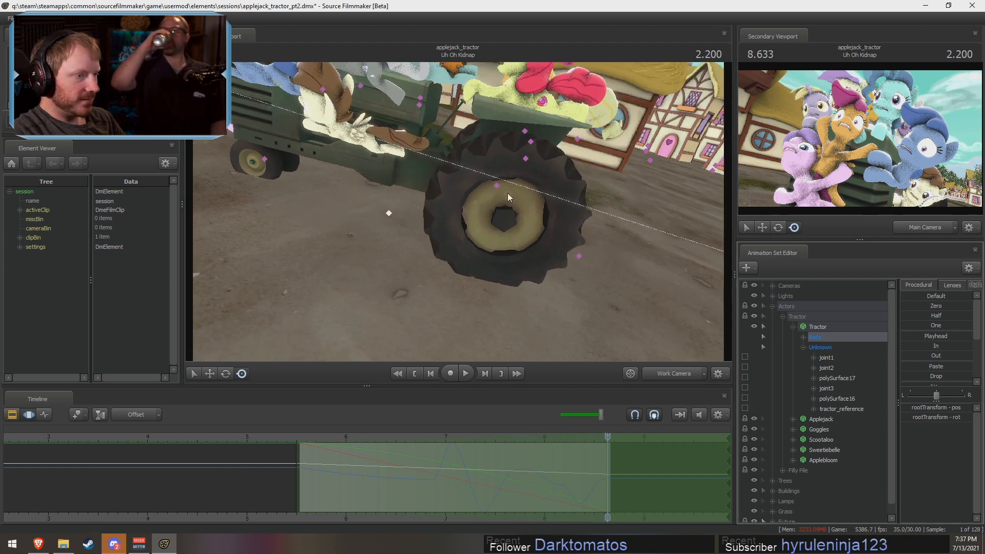
drag(502, 159, 424, 322)
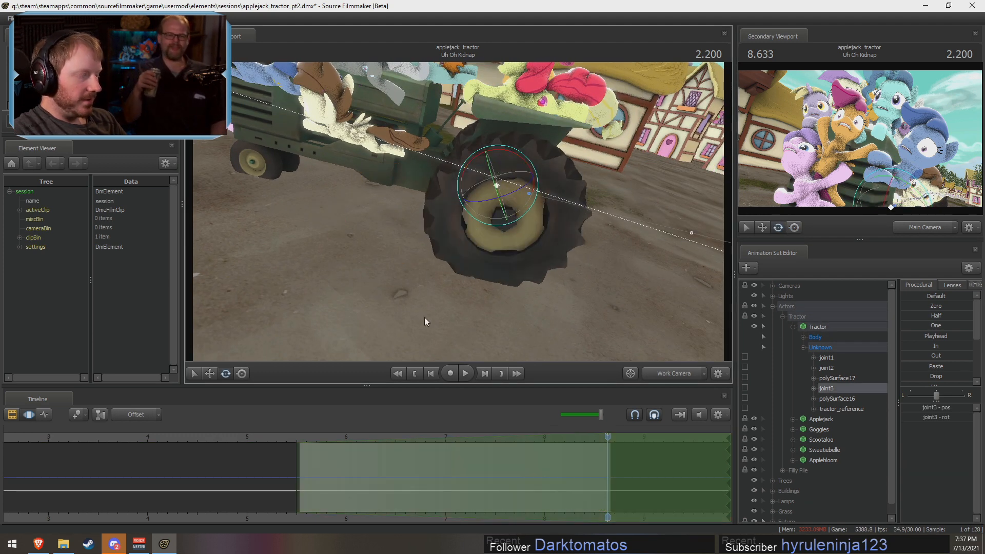
drag(501, 159, 422, 227)
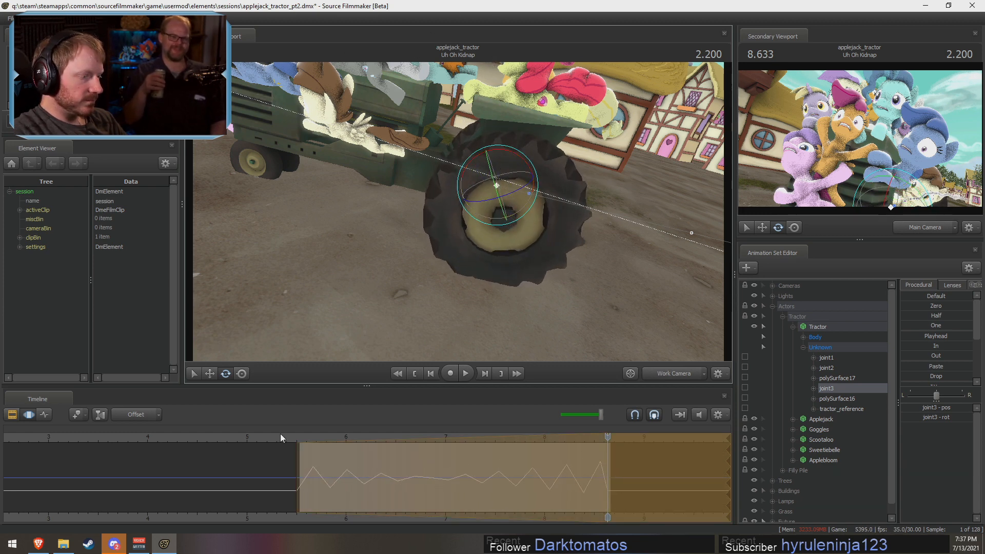
- Play back the shot from its start through the Main Camera with the rear wheel's rotation applied, stopping at 7.4 seconds
drag(294, 437, 300, 438)
click(673, 373)
key(space)
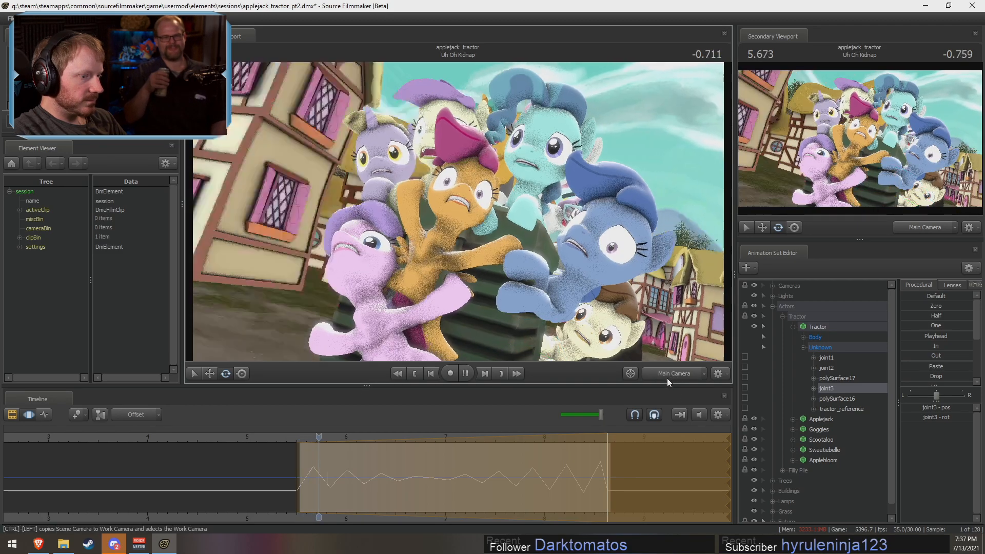
key(space)
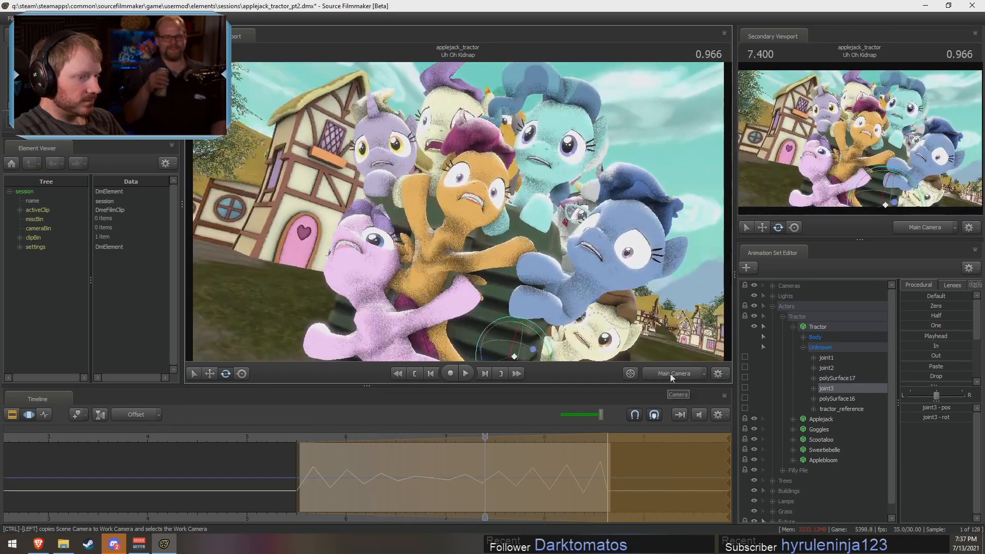
- Play the shot through the Work Camera to check the rear wheel's spin, and return to the Main Camera
click(671, 374)
key(f)
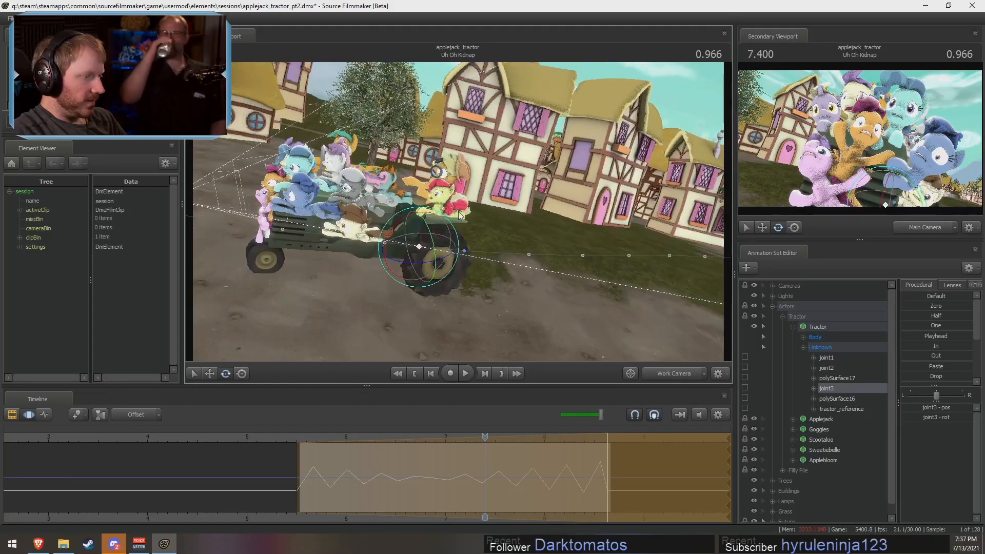
key(space)
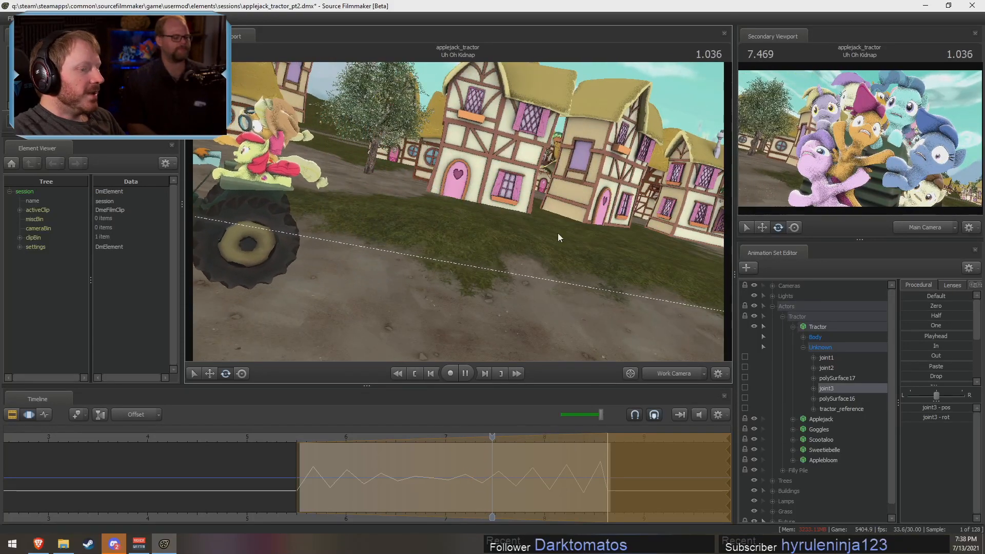
click(680, 374)
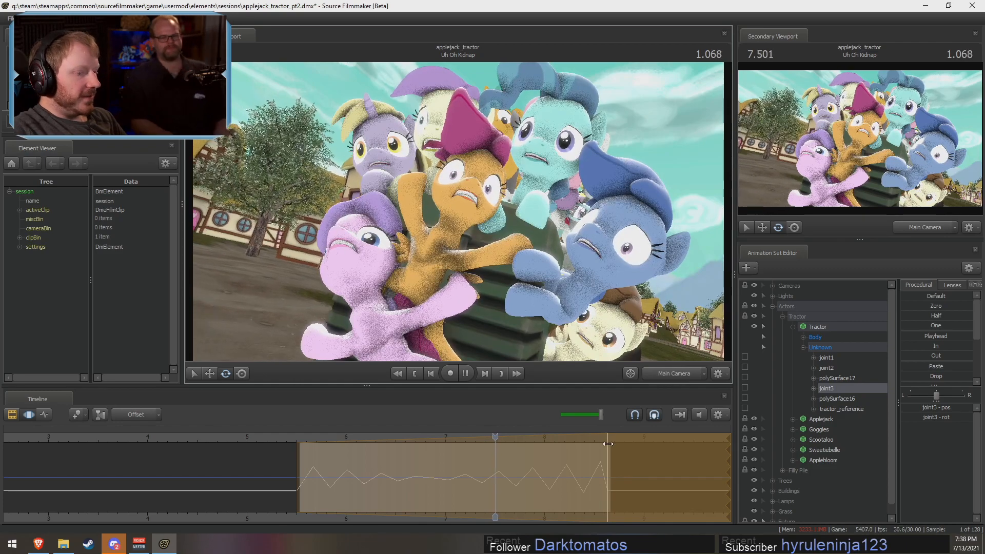
key(space)
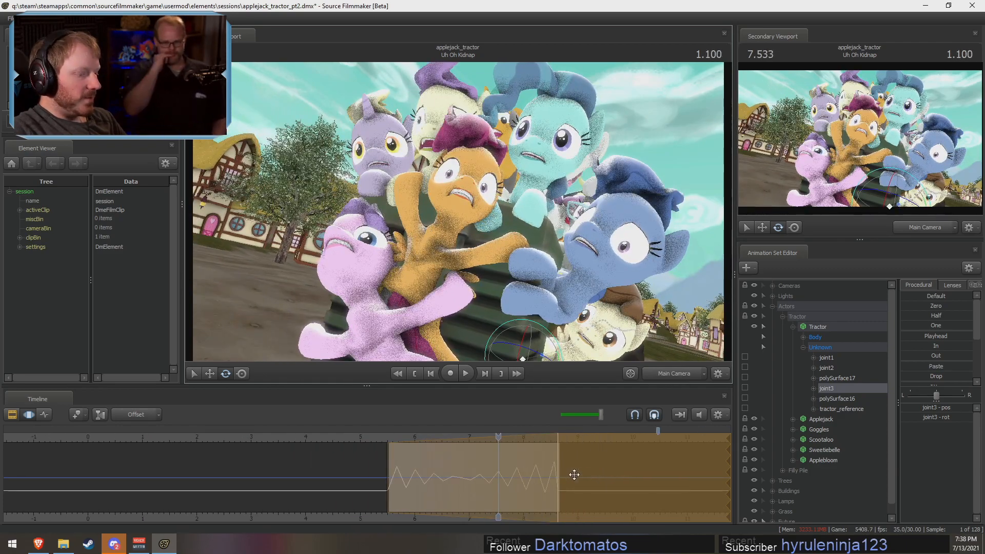
- Stretch the wheel rotation's time selection past the shot's end to about 9.5 seconds and play back the shot
drag(560, 479, 609, 485)
drag(384, 437, 390, 438)
key(space)
key(F2)
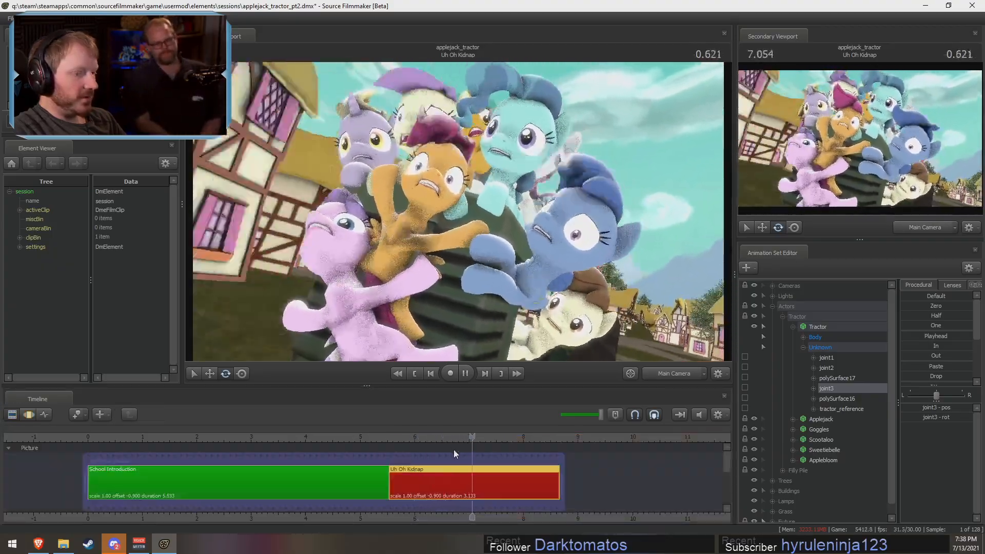
drag(480, 444, 424, 441)
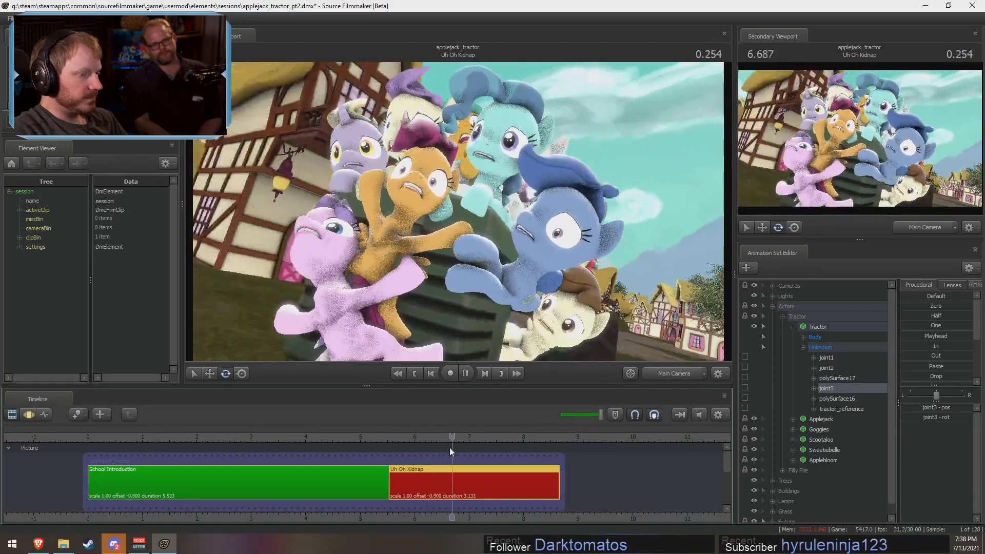
key(space)
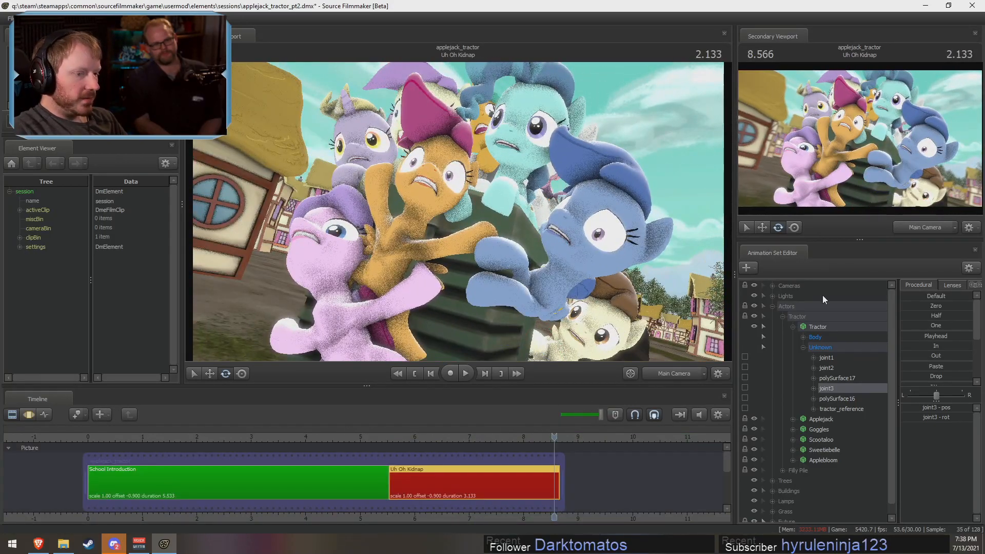
- Expand the Lights group in place of Actors, enable lighting in the Main Camera view and move the playhead to 5.666 seconds
click(774, 308)
click(774, 296)
right_click(622, 231)
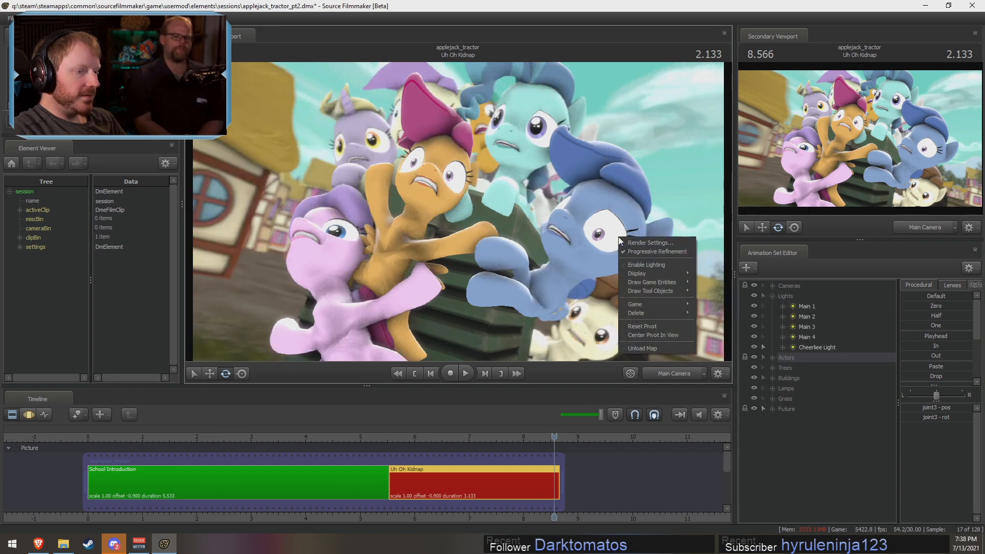
click(601, 175)
right_click(602, 177)
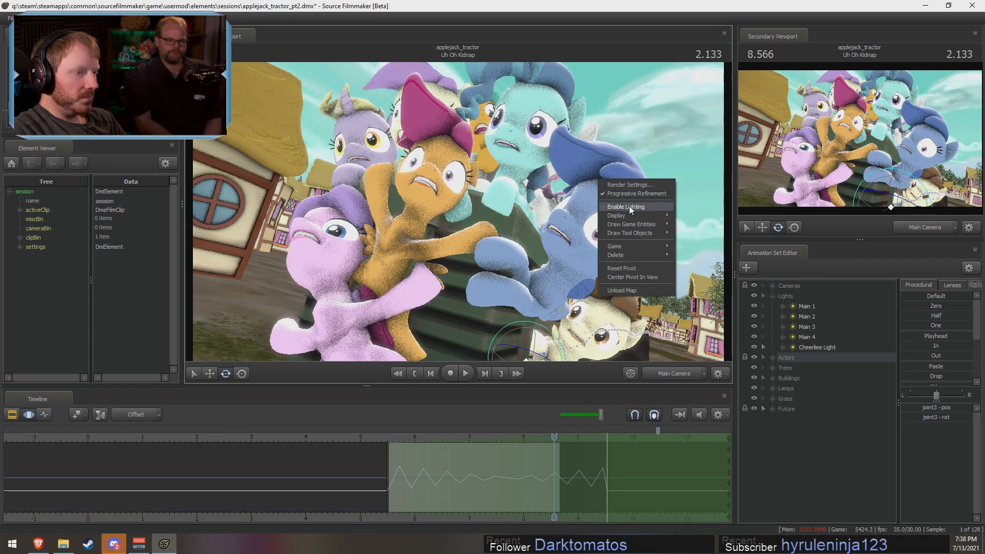
click(631, 207)
drag(555, 436, 396, 436)
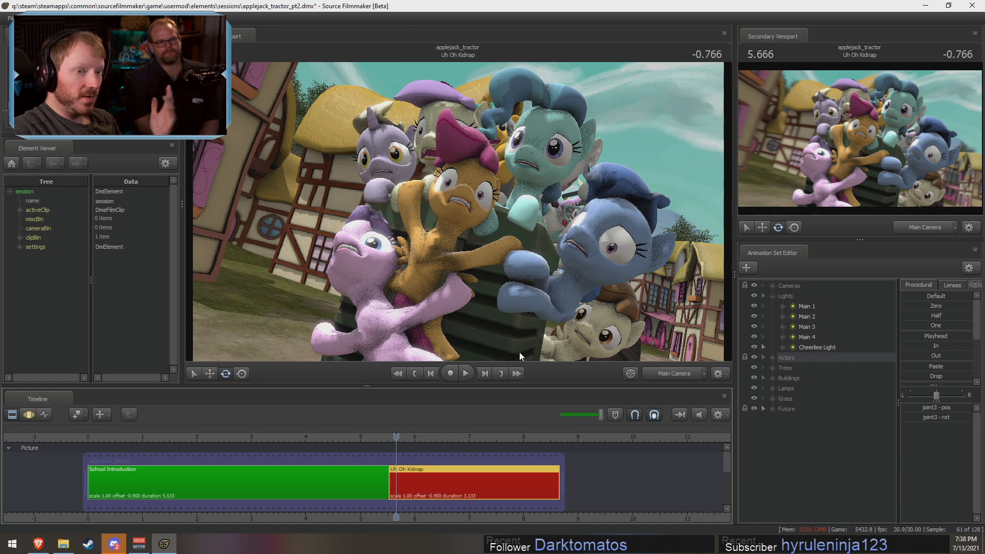
- Look through the Main 1 light in the primary viewport and disable lighting in that view
click(805, 307)
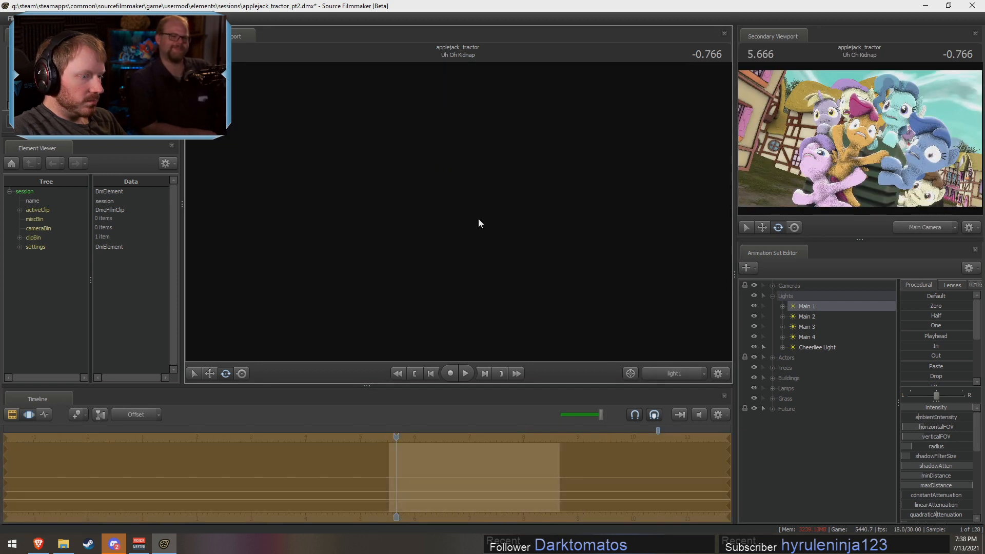
right_click(478, 218)
click(514, 206)
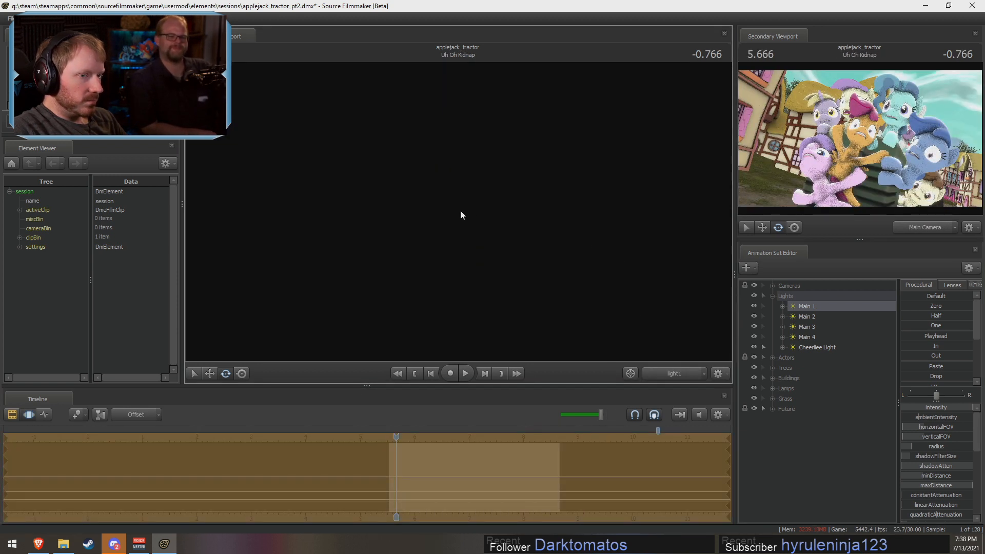
right_click(507, 205)
click(544, 234)
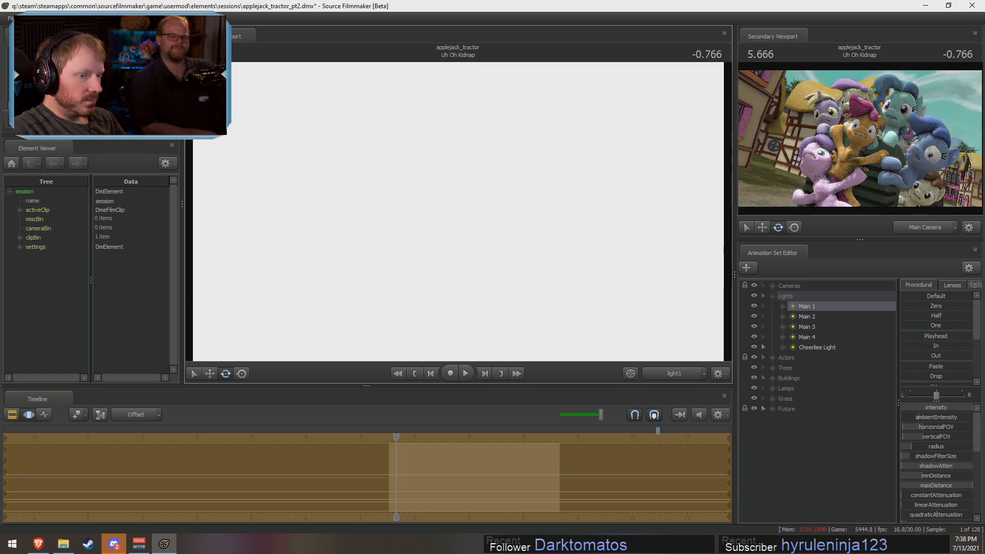
- Hide the Main 2, Main 3 and Main 4 lights and load Main 1 into the primary viewport again
click(753, 335)
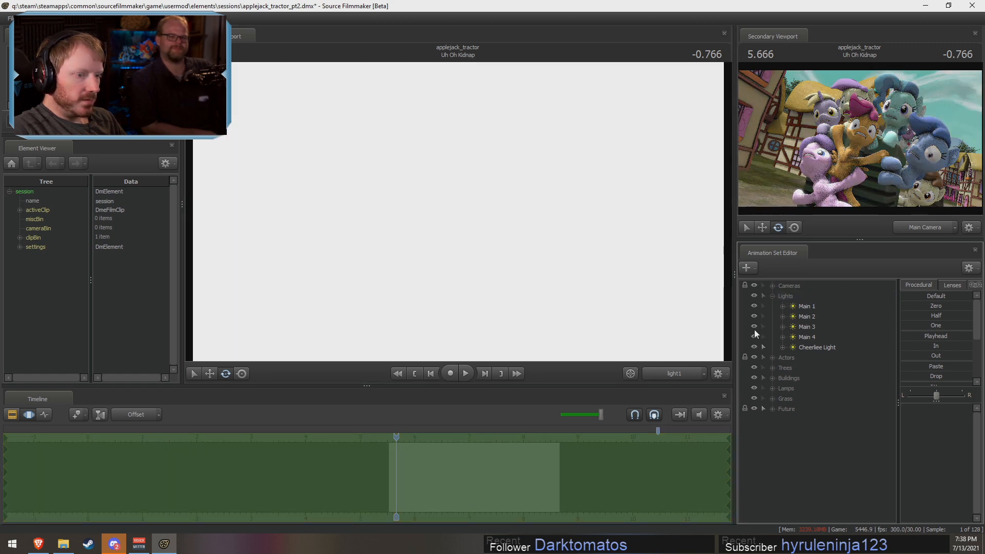
click(755, 328)
click(754, 316)
click(804, 315)
click(802, 307)
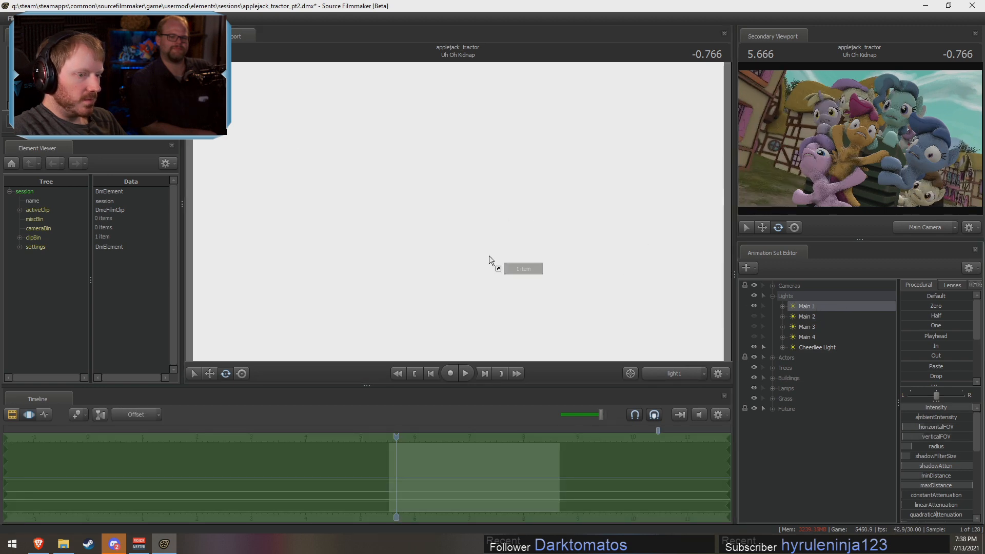
- Fly the Main 1 light high above the map, aim it down at the village and adjust its field of view
drag(459, 212, 399, 78)
key(w)
scroll(458, 211, down, 5)
scroll(458, 211, down, 5)
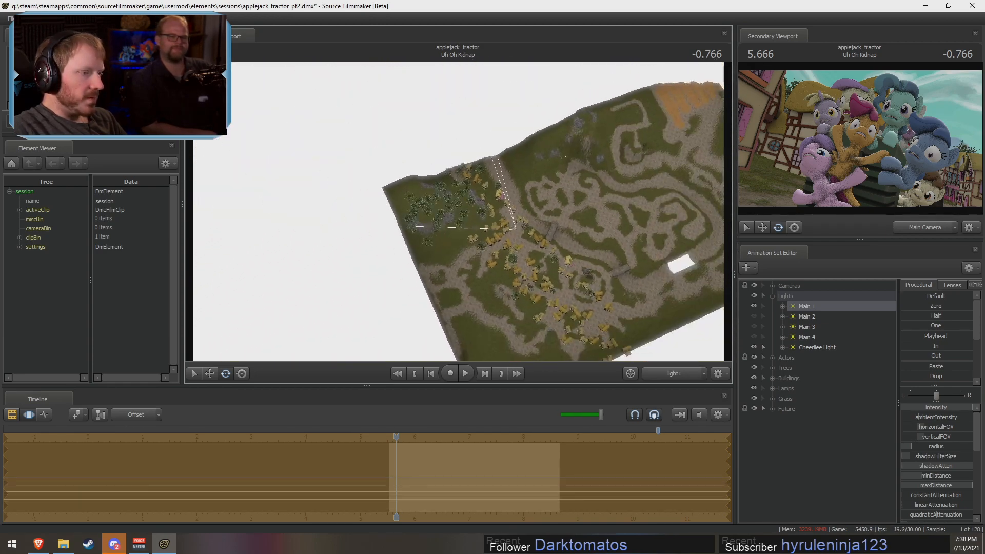
drag(458, 212, 399, 207)
scroll(400, 207, up, 10)
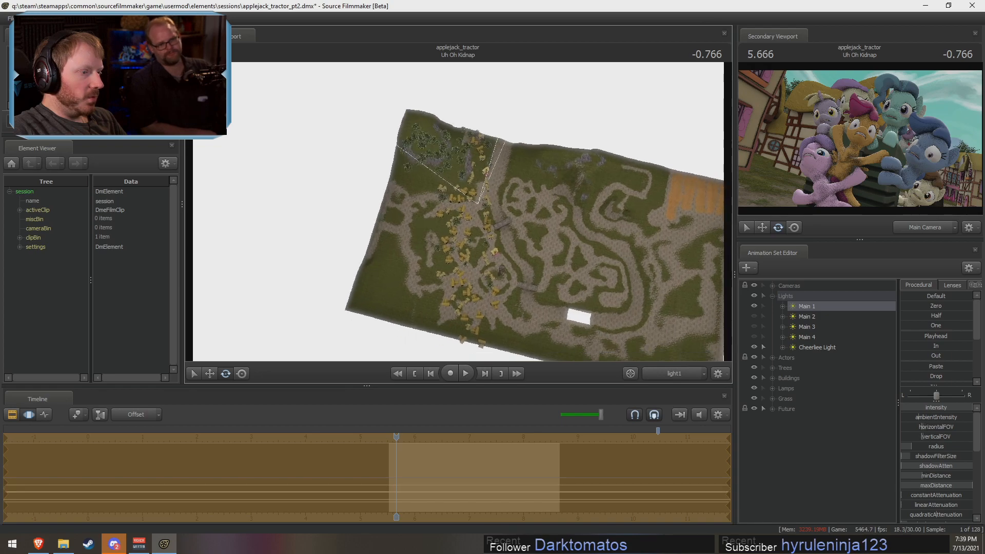
scroll(400, 207, up, 8)
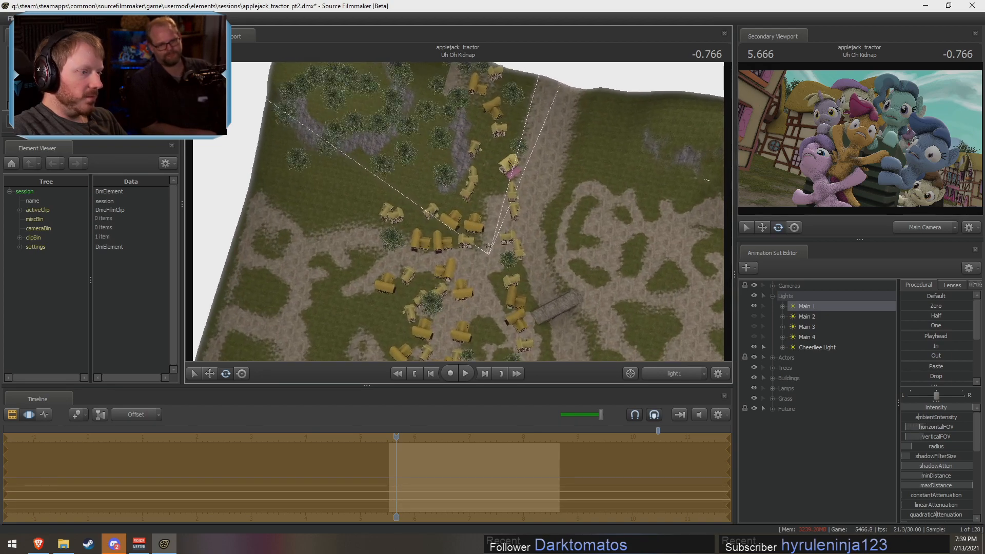
scroll(459, 216, down, 8)
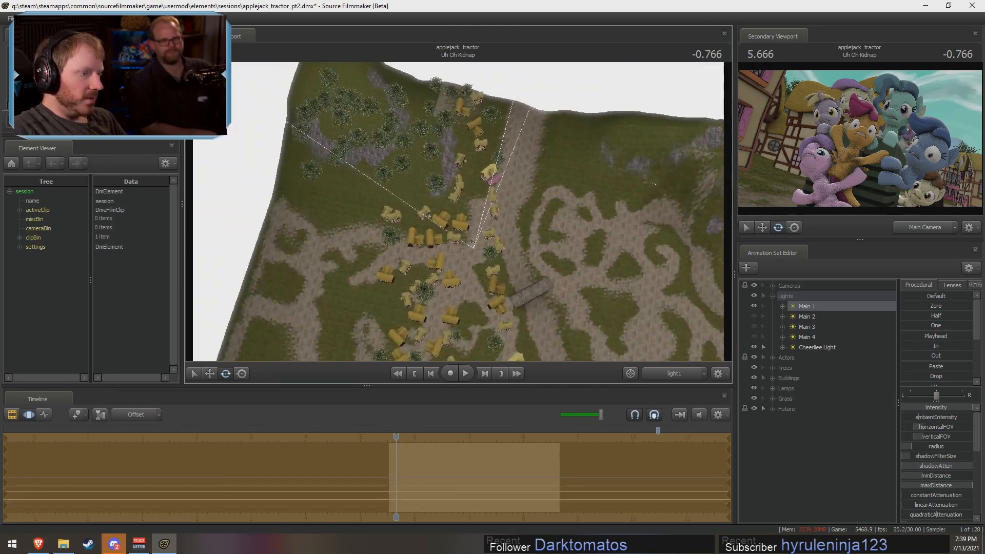
scroll(463, 241, up, 8)
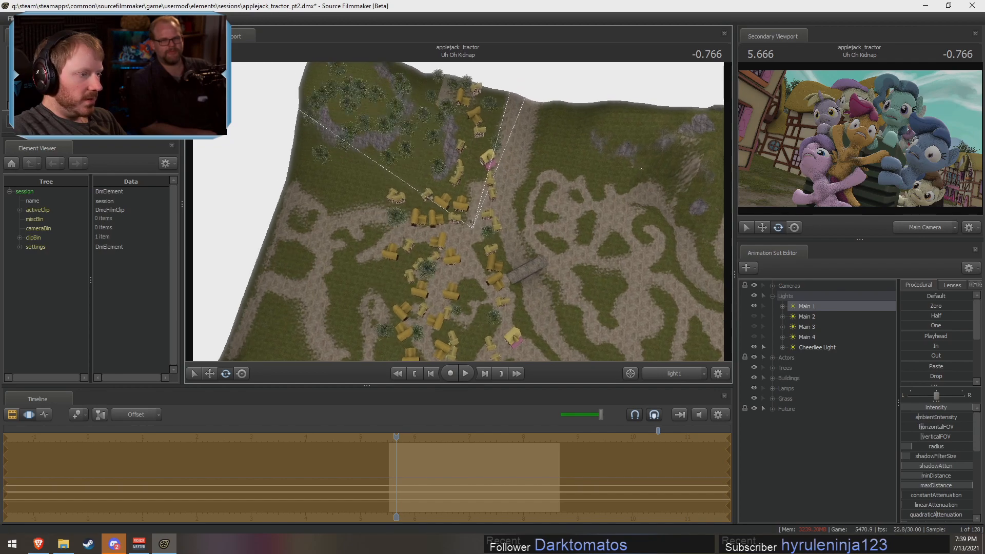
scroll(458, 212, down, 8)
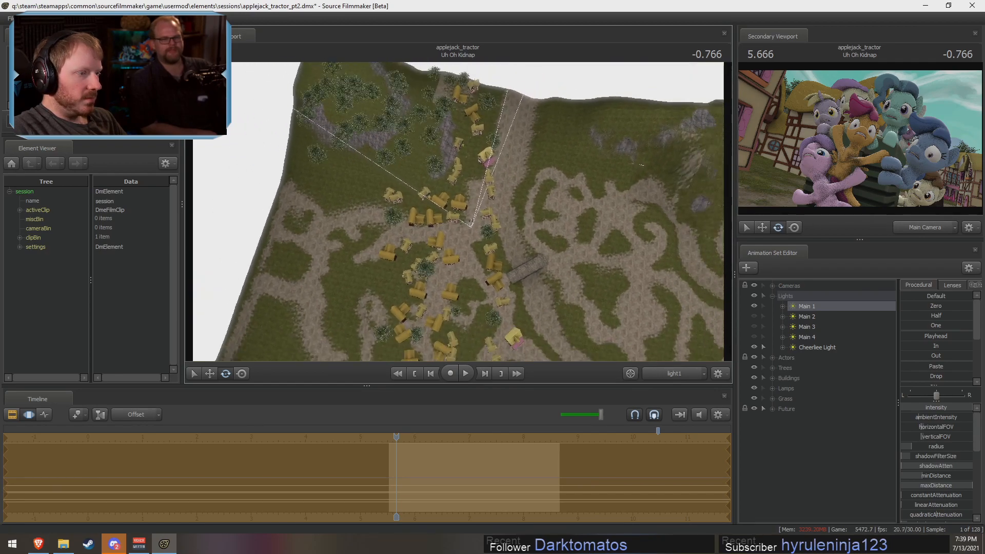
scroll(459, 211, down, 8)
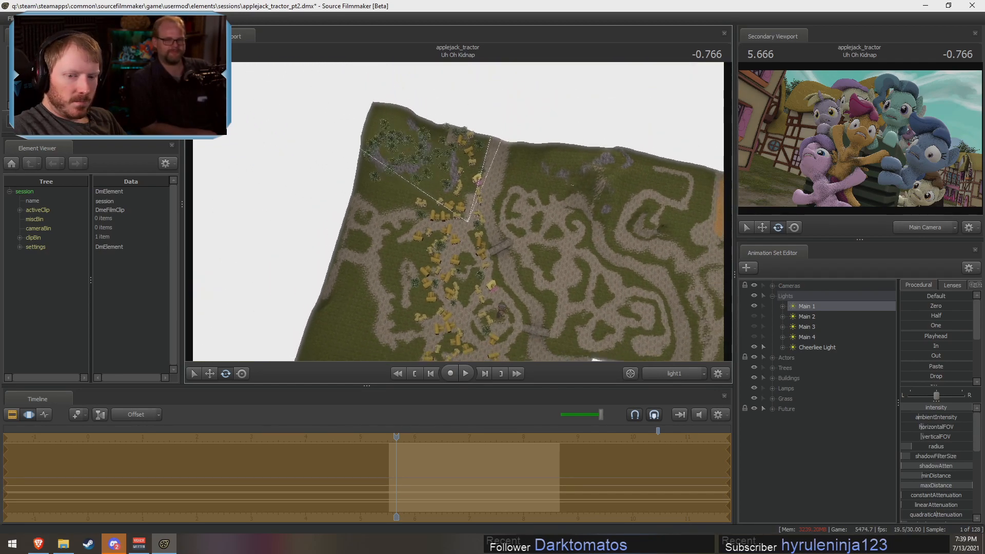
- Lower the Main 1 light to a shallow angle so the map sits low and nearly edge-on in its view
key(s)
drag(458, 211, 436, 113)
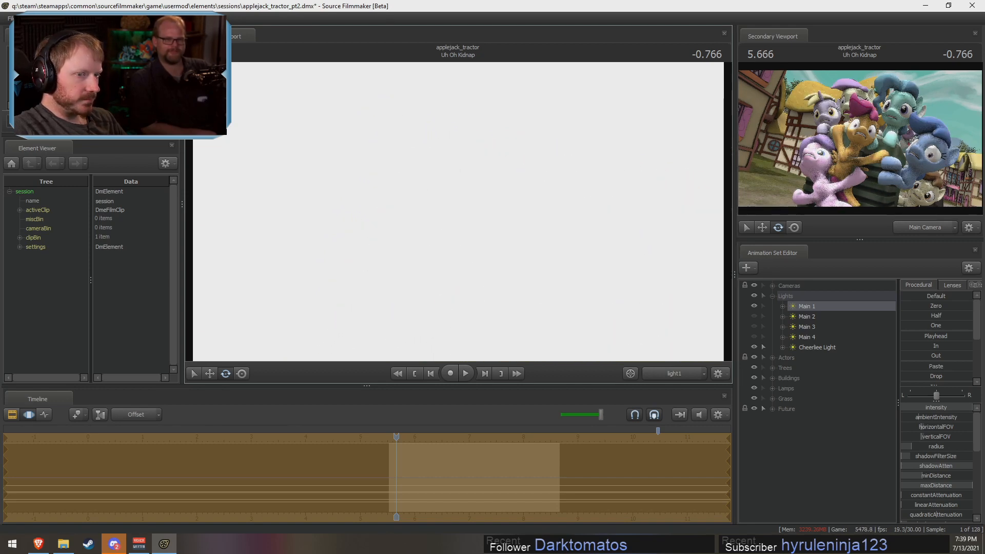
key(F3)
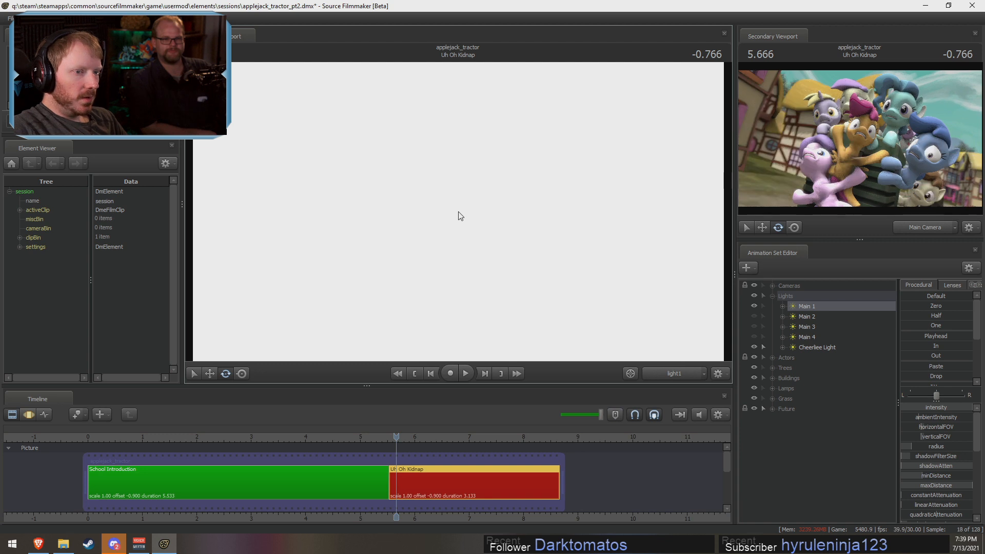
key(F4)
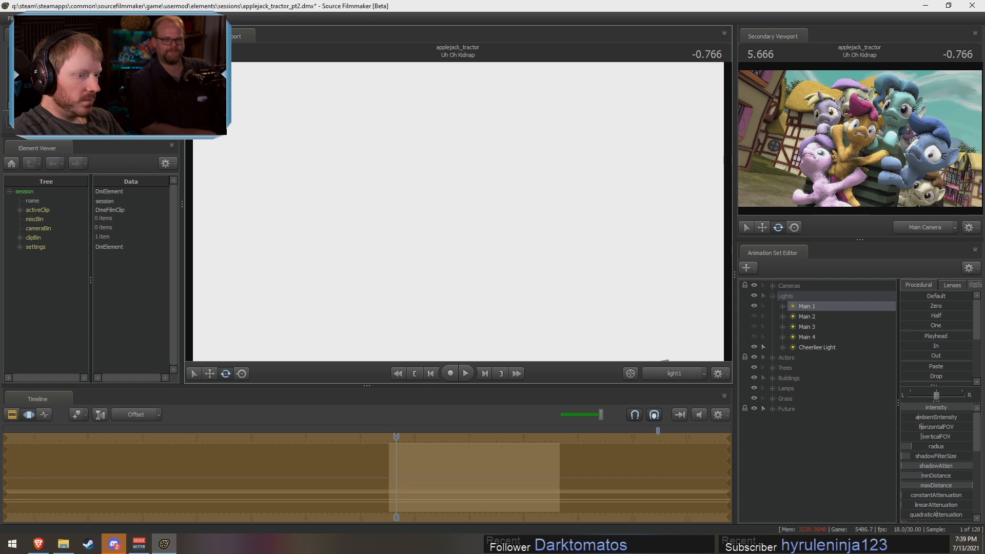
key(z)
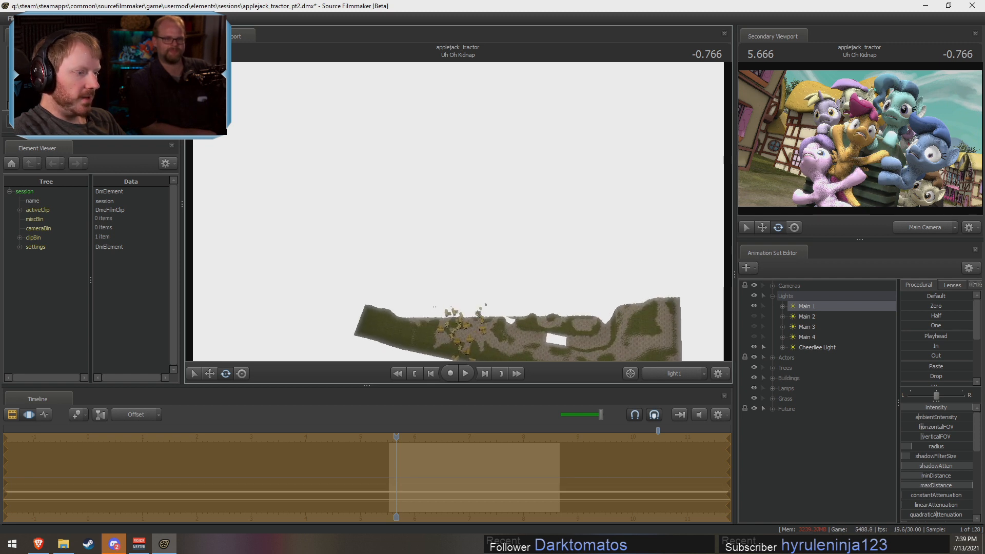
key(x)
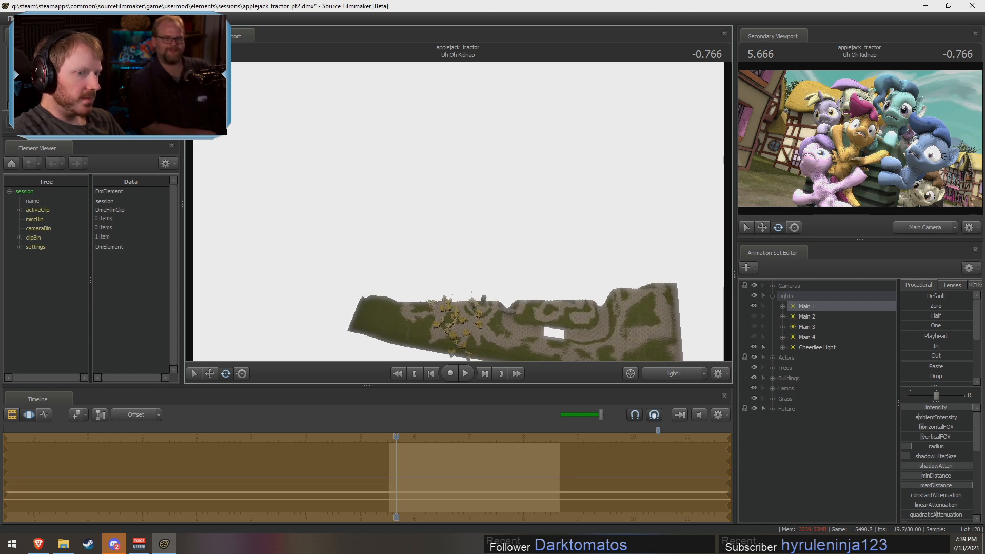
key(s)
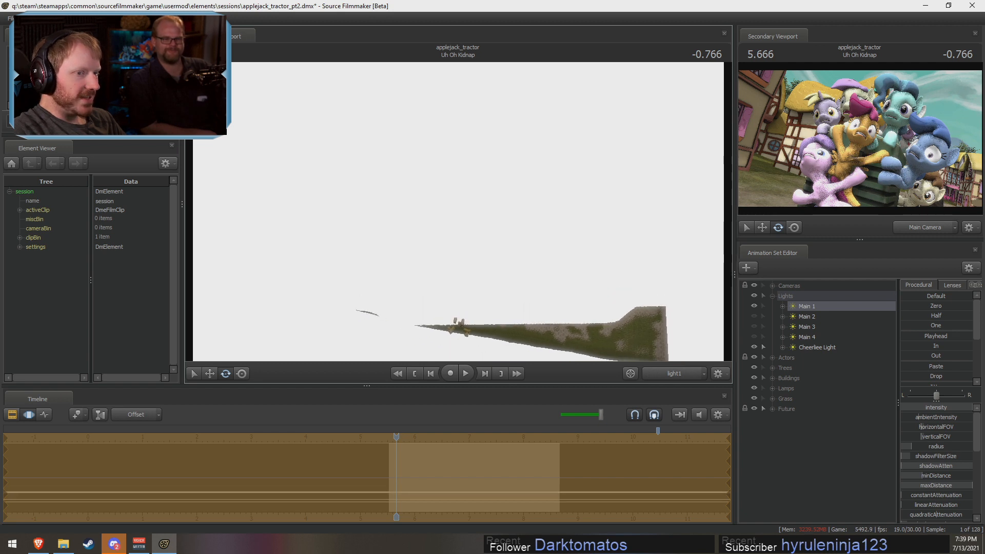
key(F3)
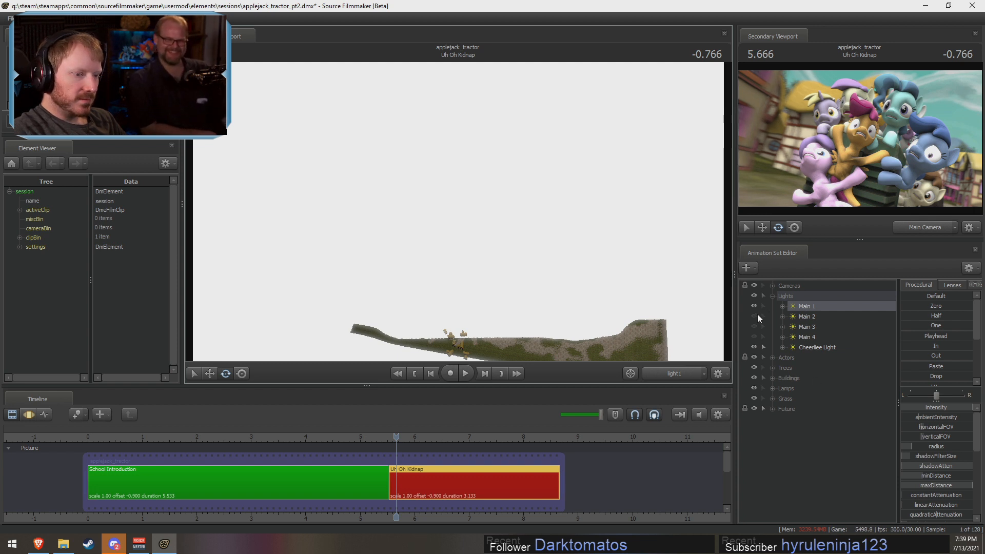
click(802, 317)
shift+click(809, 337)
right_click(814, 341)
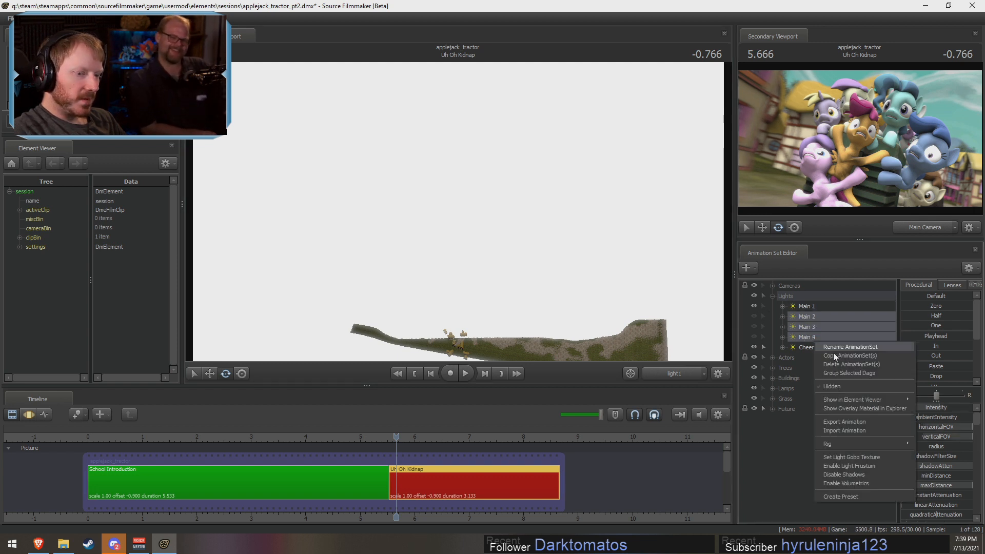
click(842, 357)
click(809, 317)
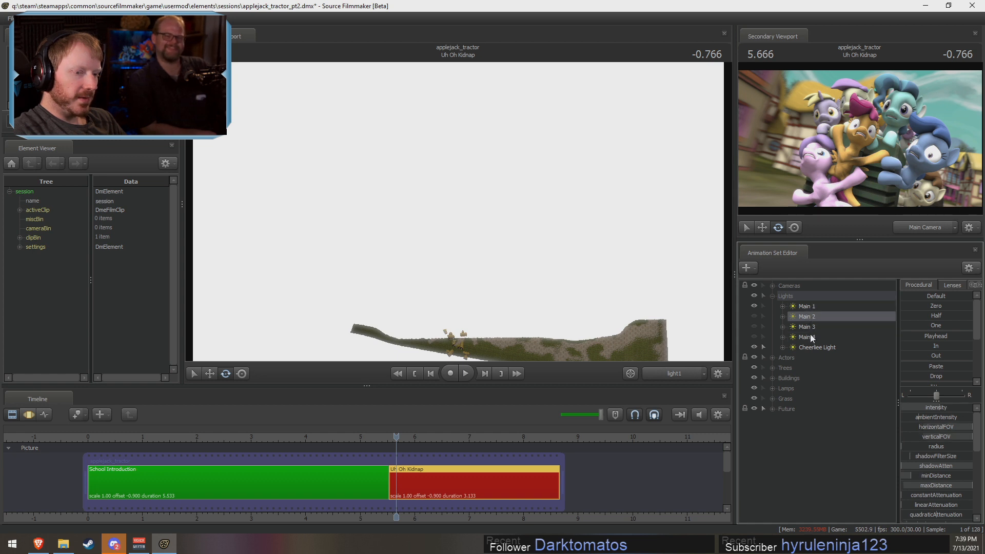
shift+click(811, 336)
right_click(812, 335)
click(835, 350)
right_click(794, 311)
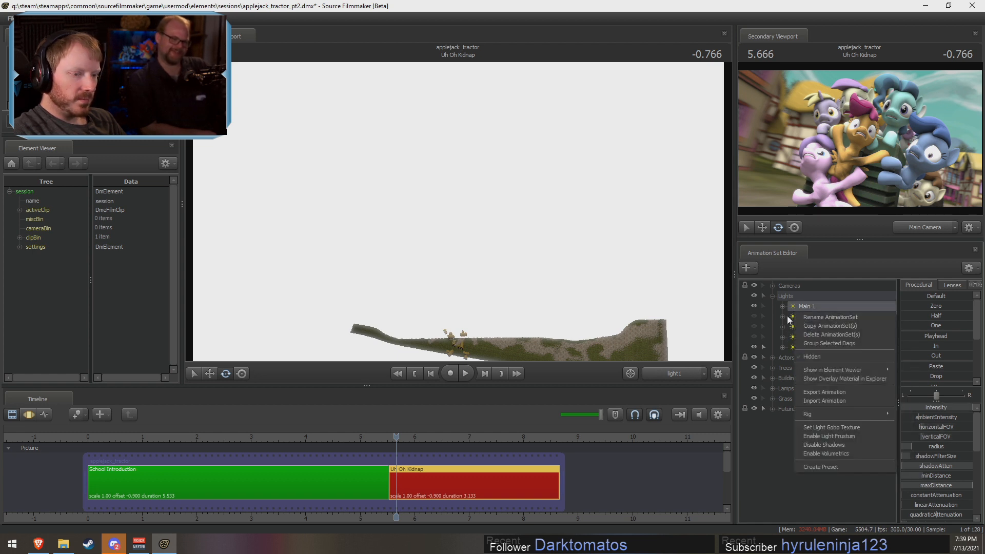
click(787, 315)
- Delete the Main 2, Main 3 and Main 4 lights together from the Lights group
click(811, 317)
shift+click(817, 336)
right_click(820, 337)
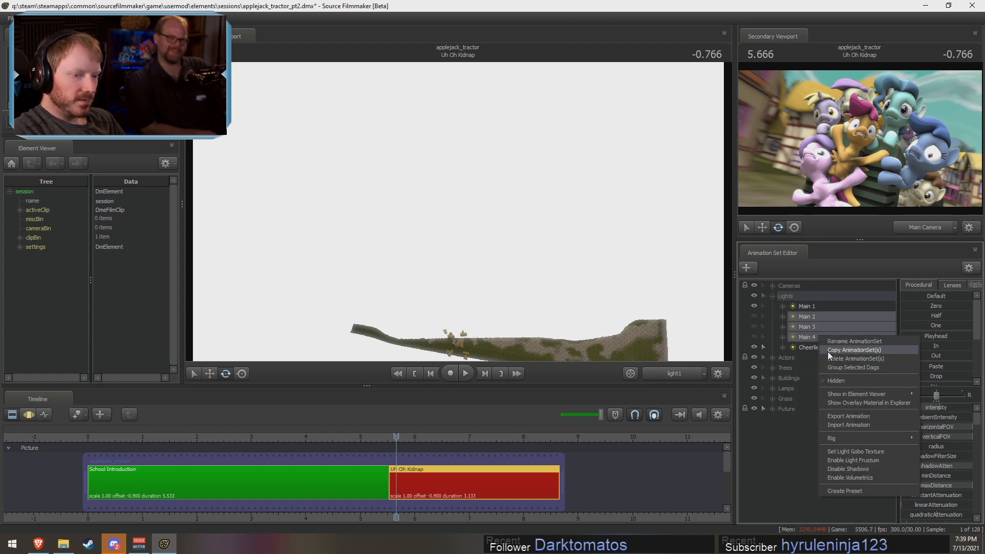
click(832, 357)
- Copy the Main 1 light, paste it as a new animation set and move the duplicate into the Lights group
right_click(816, 305)
click(825, 320)
right_click(799, 406)
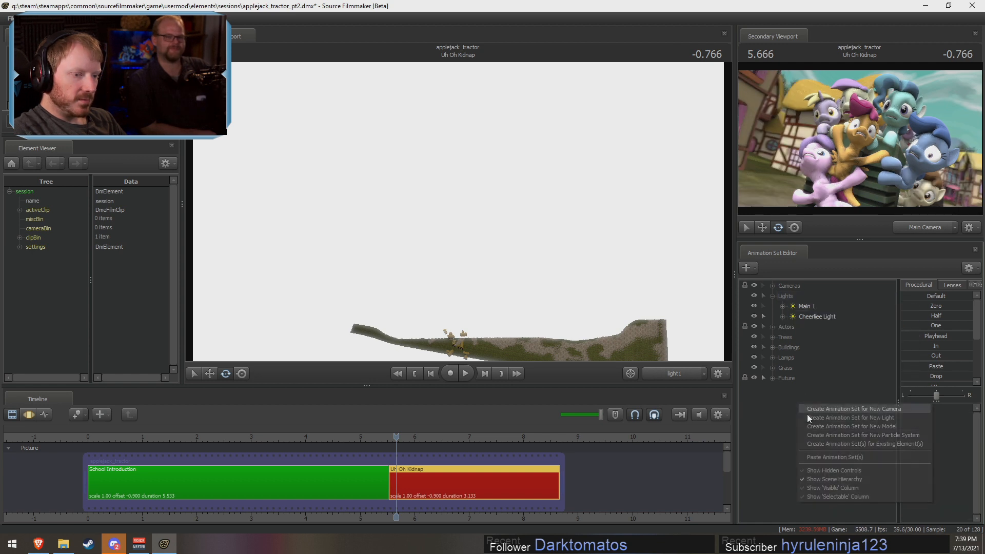
click(831, 457)
drag(803, 387, 802, 298)
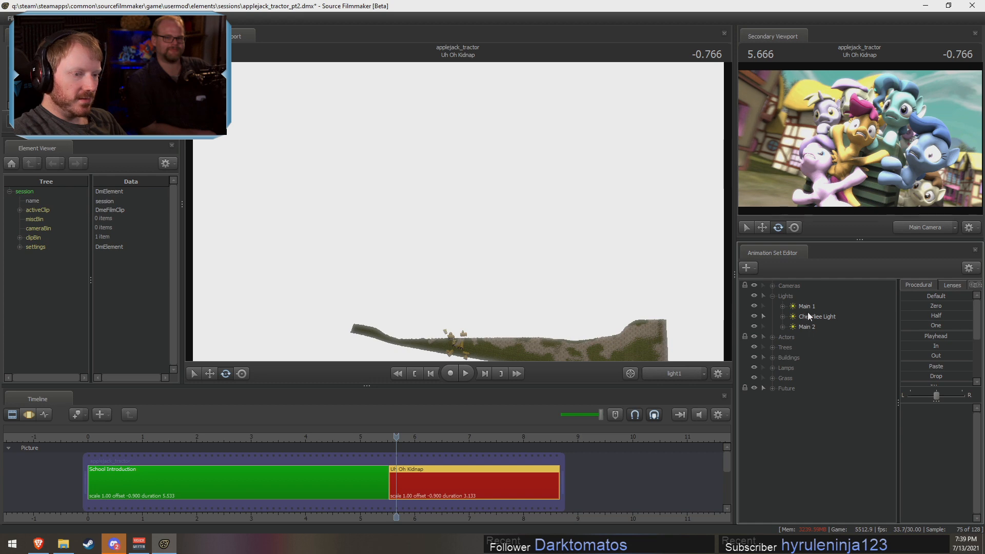
- Re-aim the Main 2 light until the map leaves its view, checking the Uh Oh Kidnap shot at different times
click(806, 325)
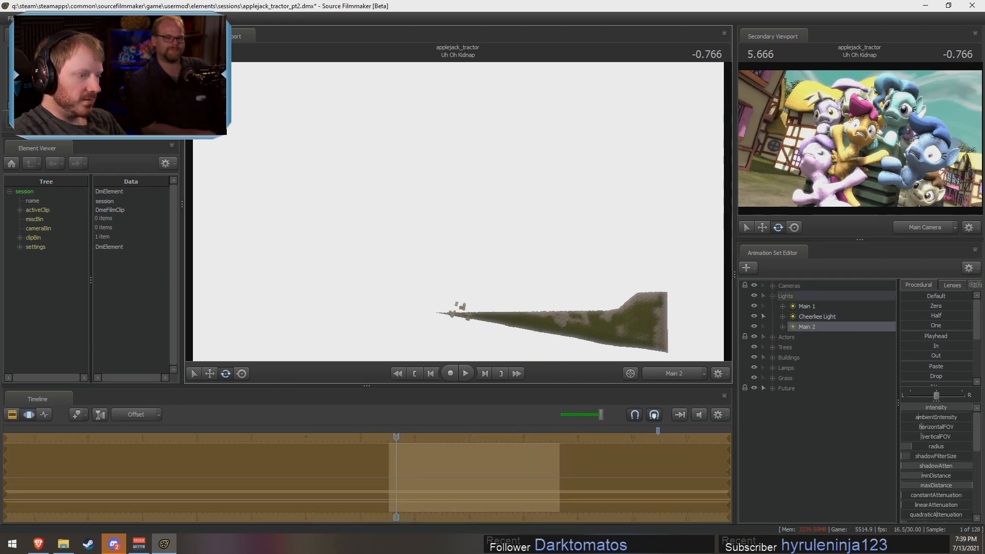
drag(458, 212, 458, 252)
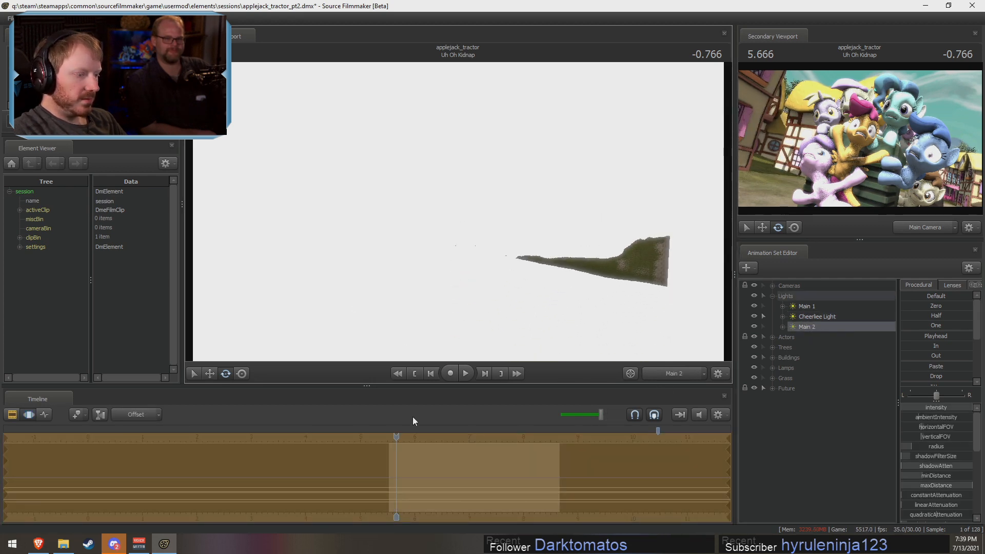
drag(396, 437, 509, 451)
mouse_move(458, 267)
mouse_down()
mouse_move(458, 287)
mouse_move(459, 274)
mouse_up()
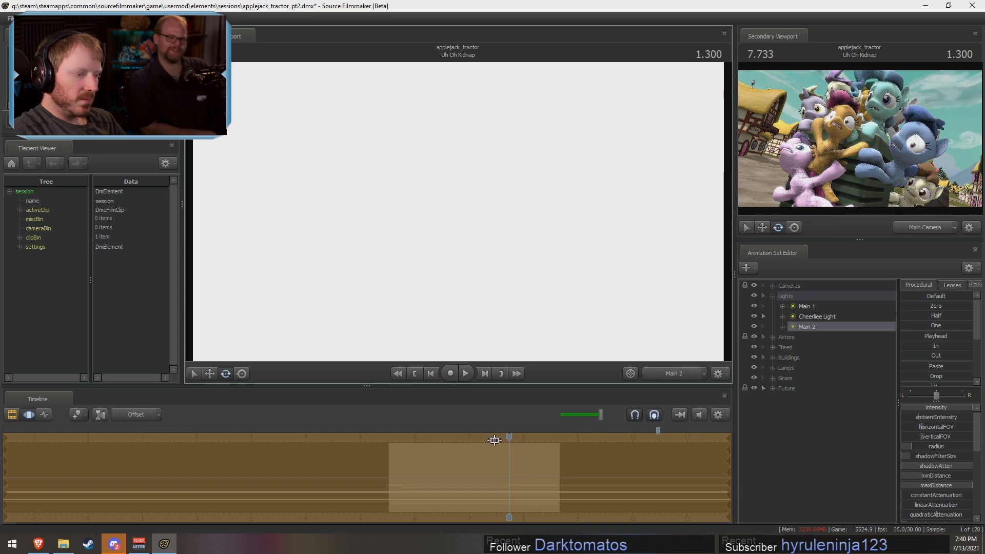
drag(508, 444, 402, 447)
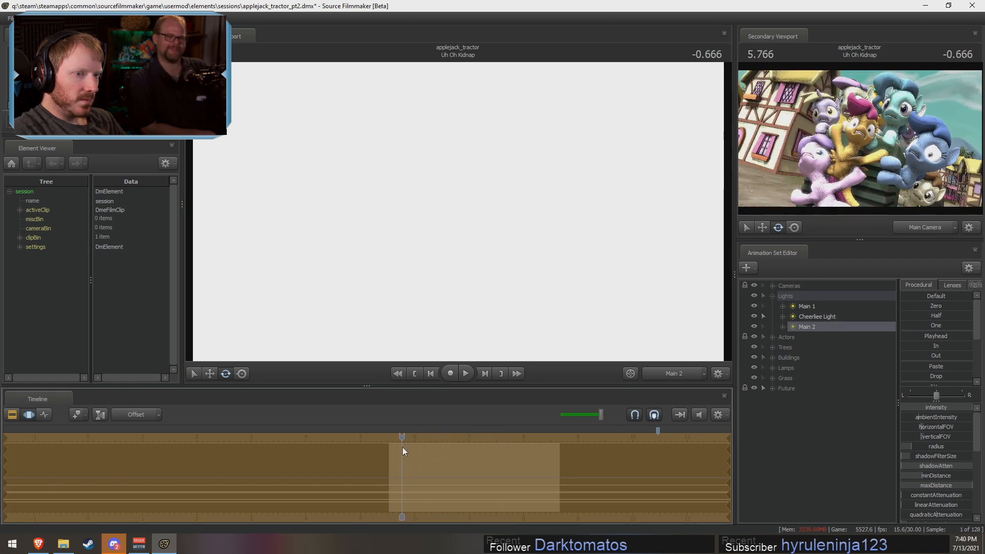
- Hide the Main 1 light and play the Uh Oh Kidnap shot with the primary viewport showing Main Camera
click(754, 306)
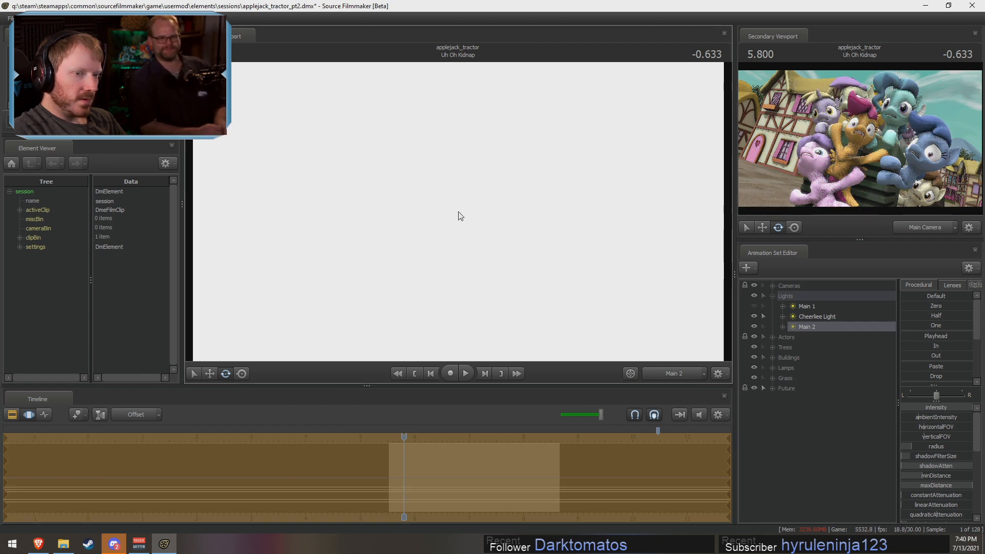
key(F2)
key(space)
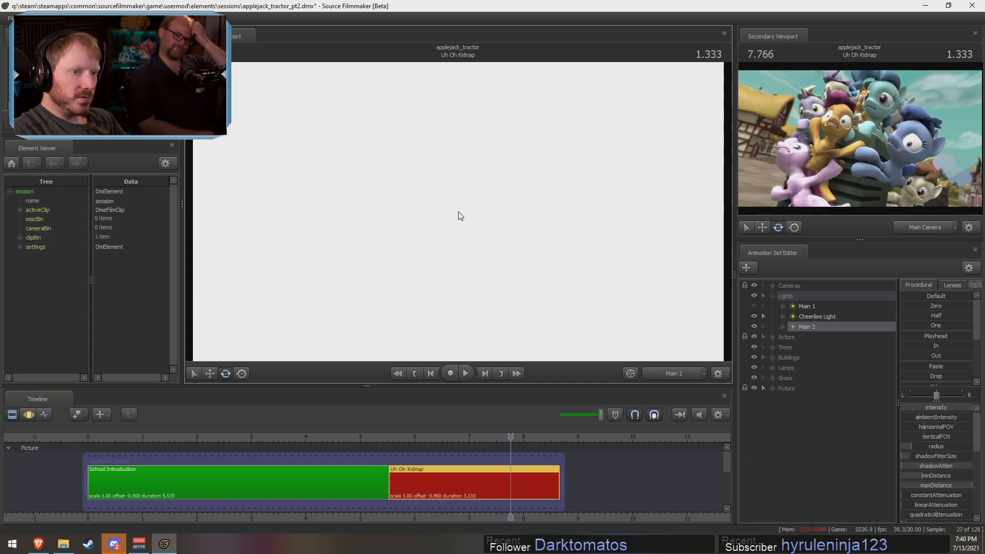
key(F3)
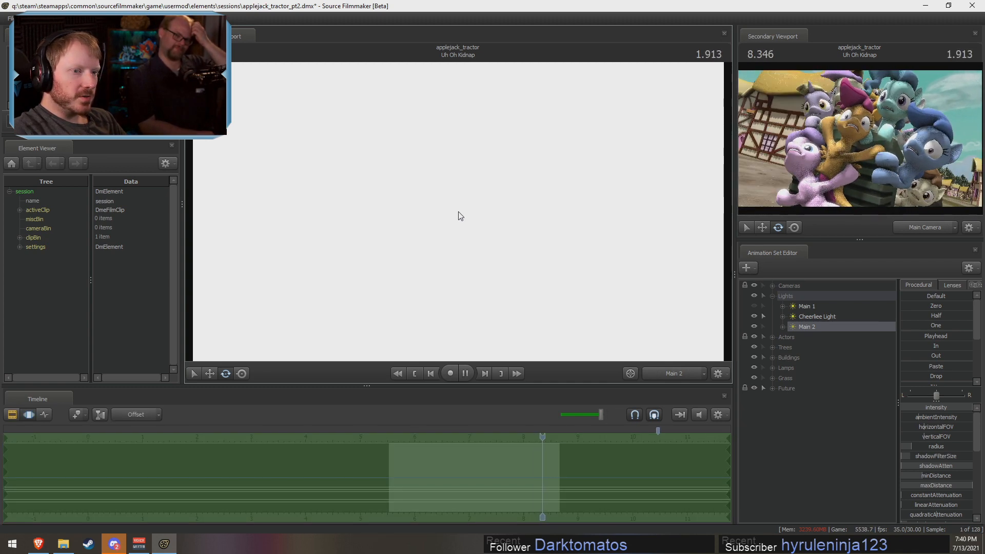
key(F2)
drag(559, 442, 465, 450)
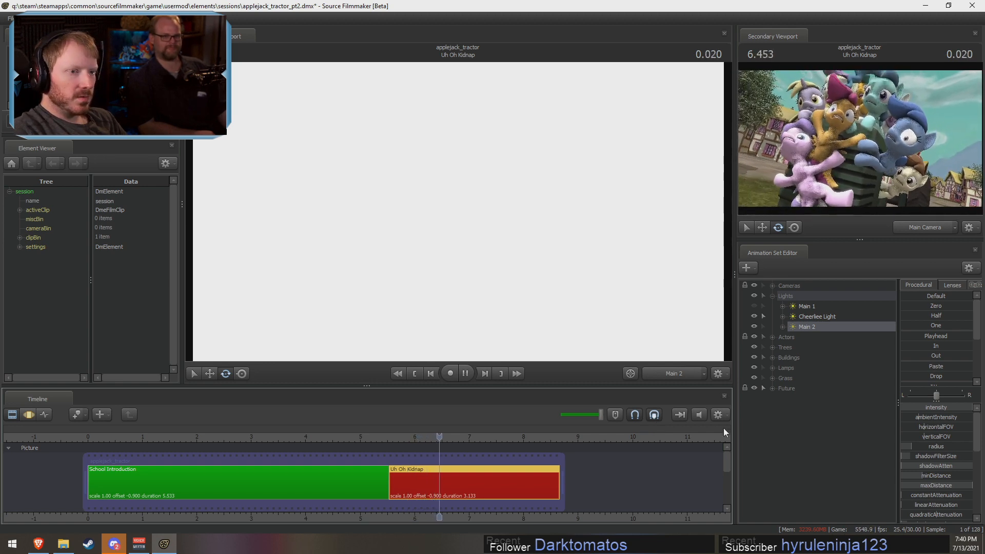
click(675, 378)
click(670, 372)
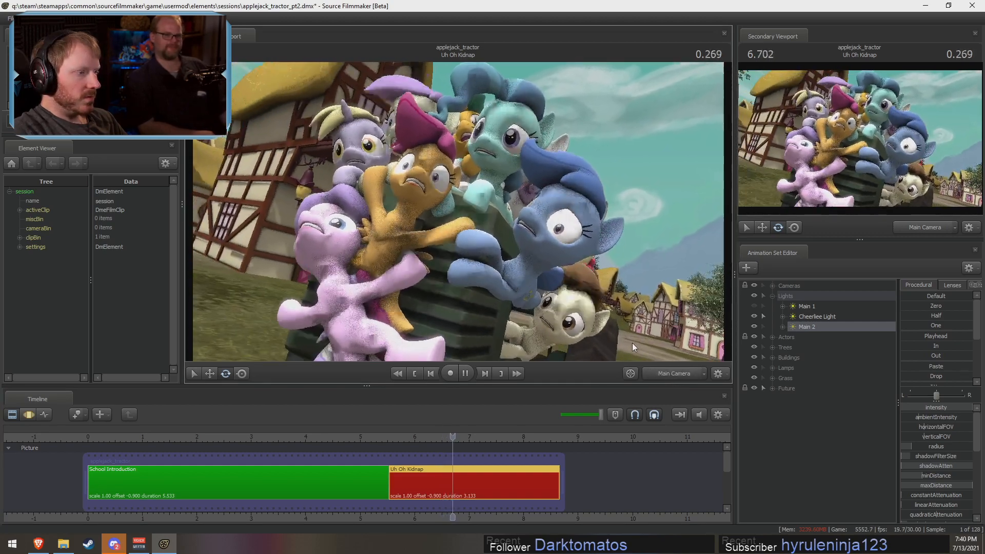
key(space)
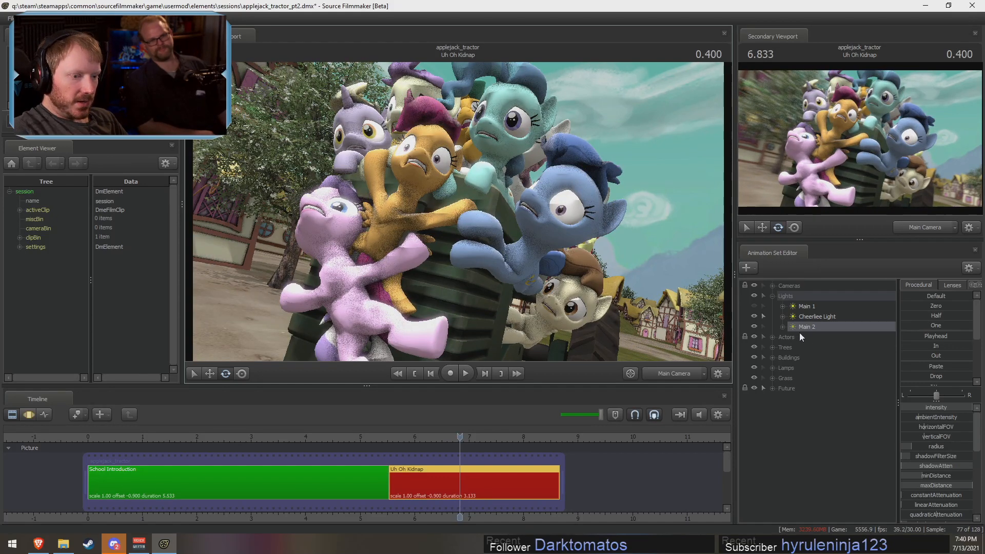
- Raise the Main 2 light's shadowDepthBias slightly and replay the Uh Oh Kidnap shot from near its start
key(F3)
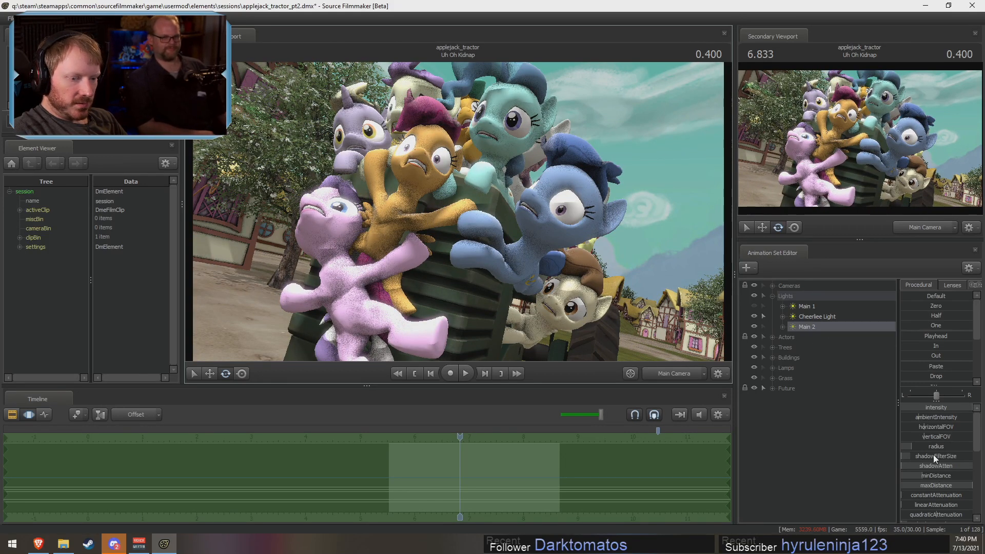
scroll(934, 457, down, 2)
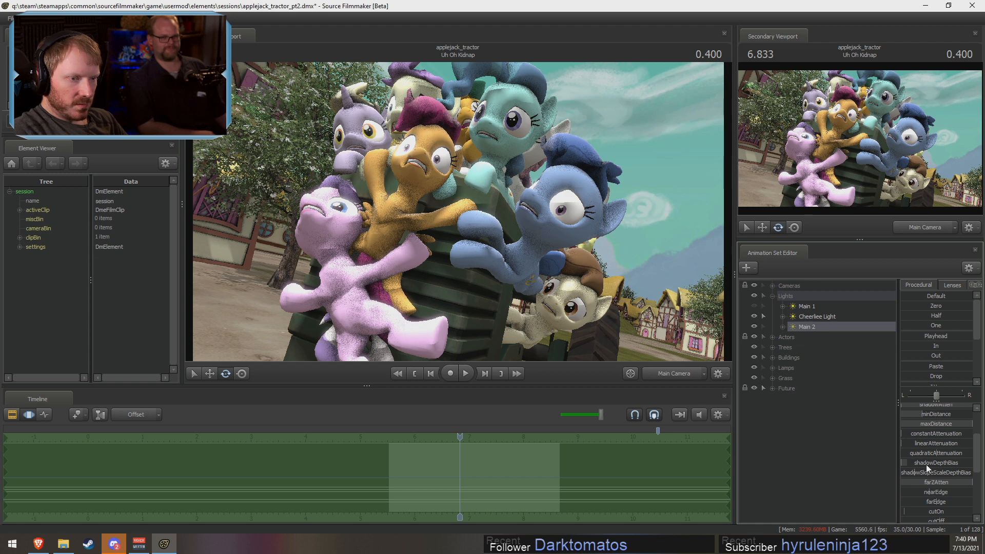
drag(926, 465, 944, 465)
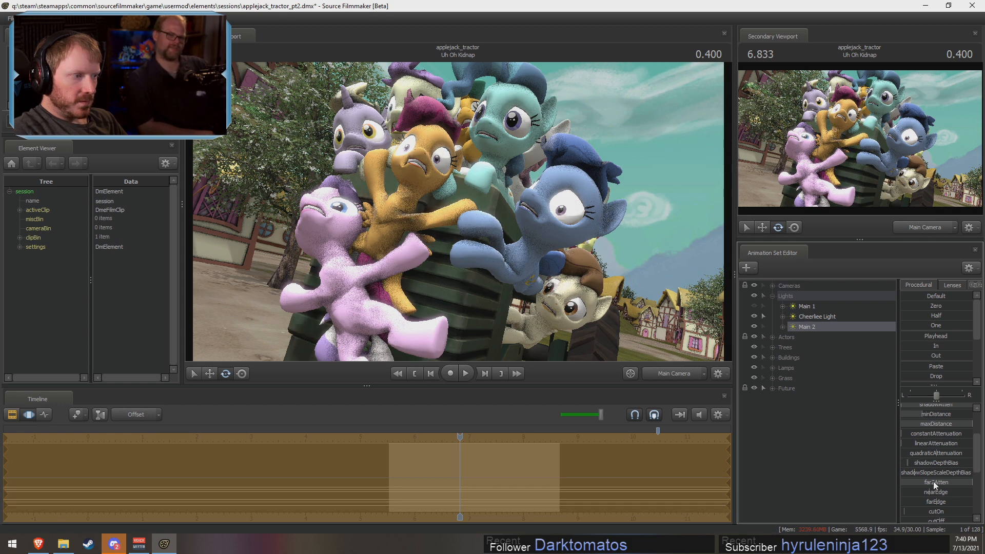
key(F2)
click(395, 436)
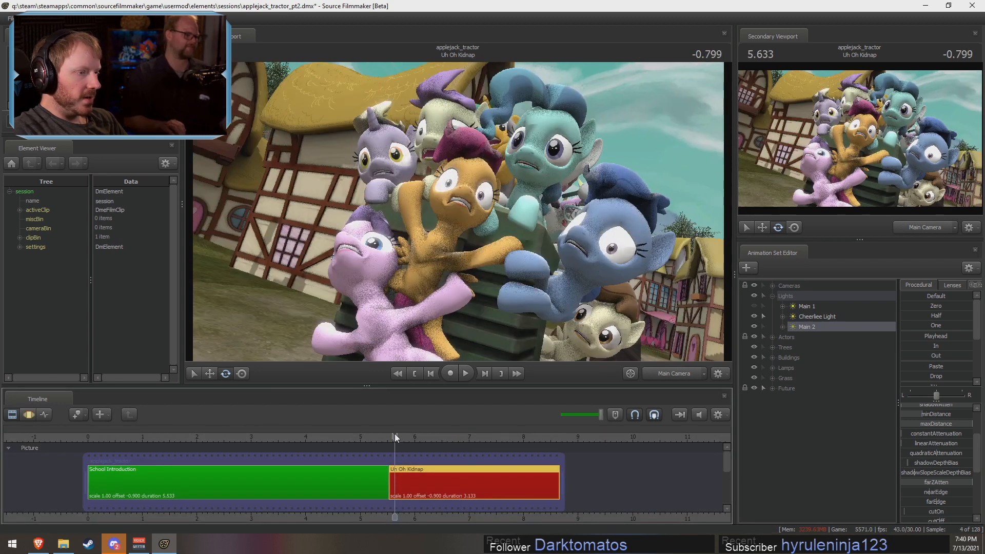
key(space)
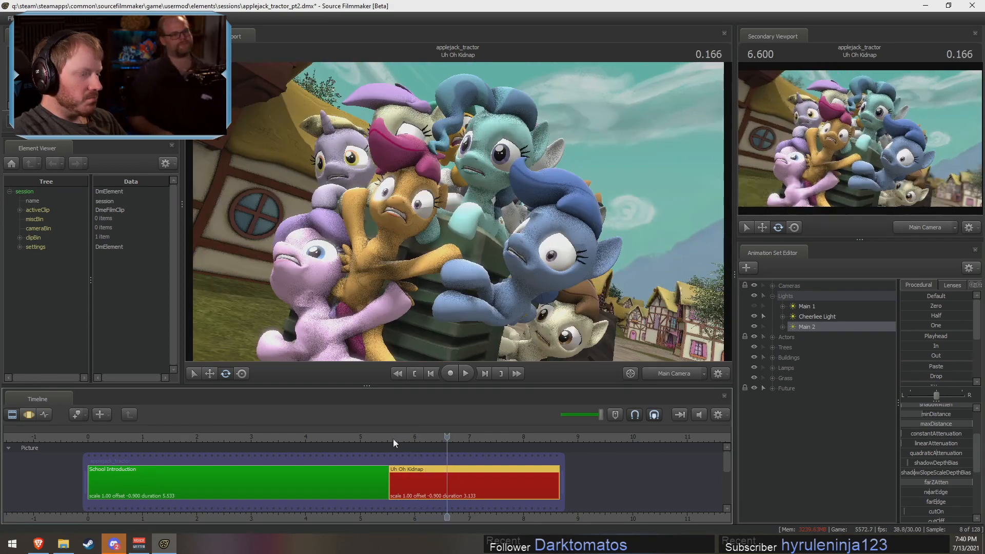
click(394, 436)
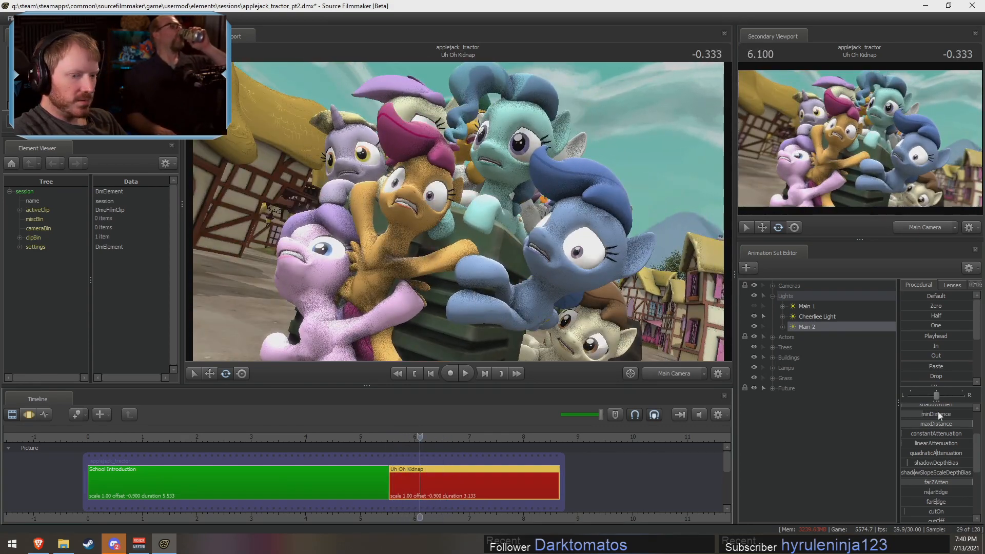
- Lower the Main 2 light's minDistance and play the Uh Oh Kidnap shot to check the shading on the ponies
key(F3)
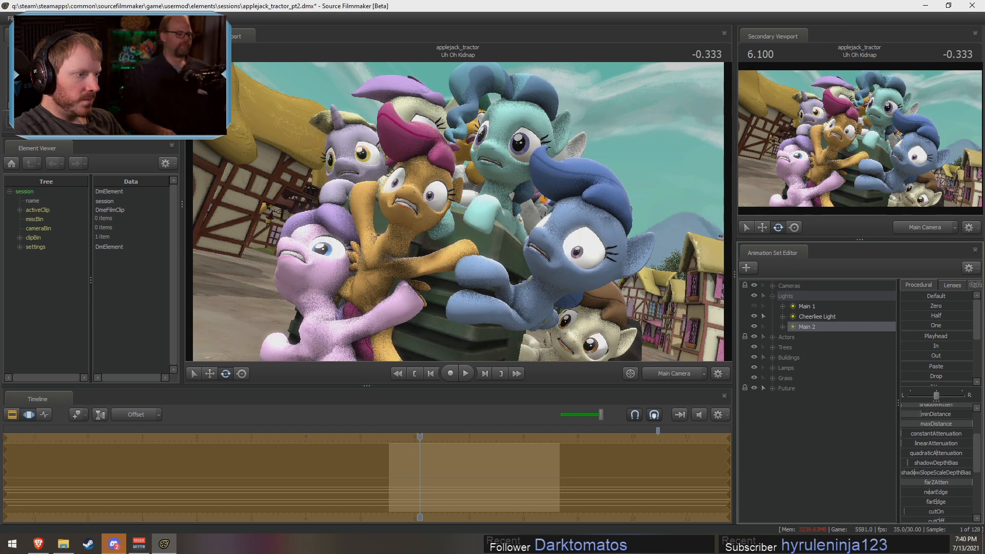
key(space)
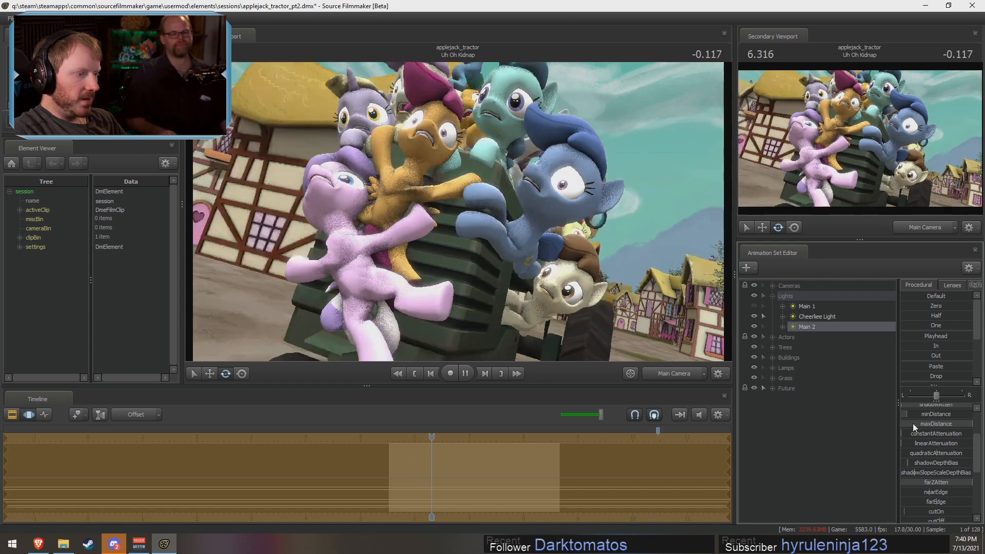
key(space)
key(F2)
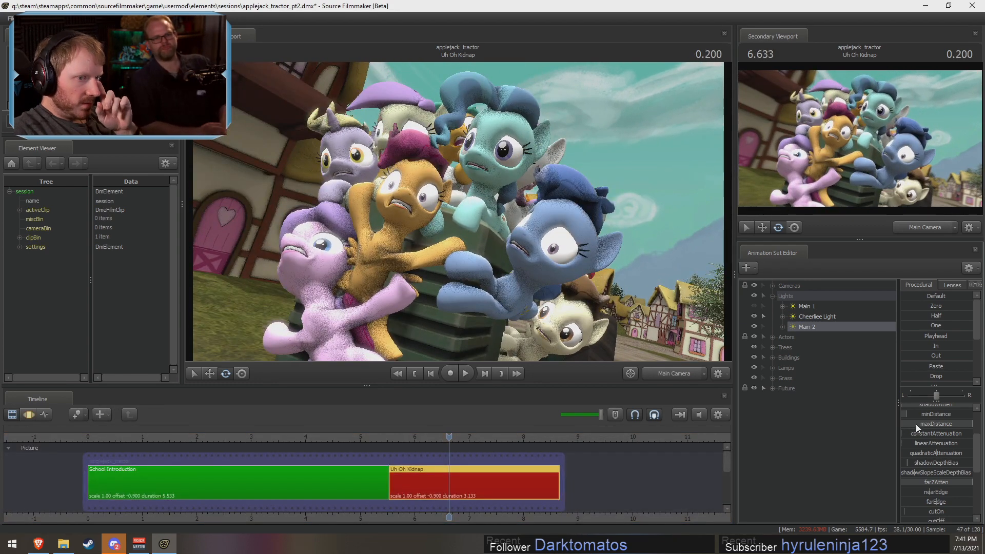
key(F3)
key(space)
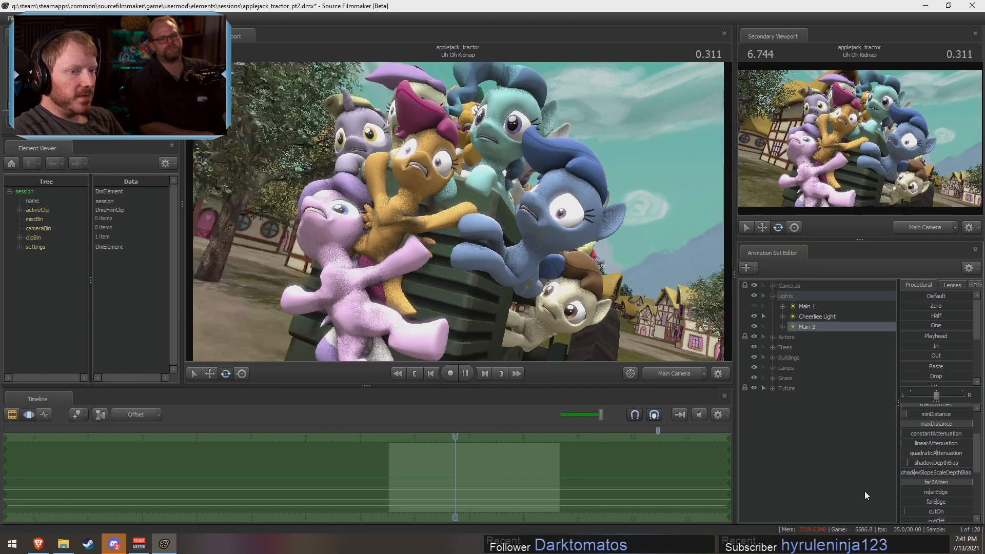
key(space)
key(F2)
click(398, 438)
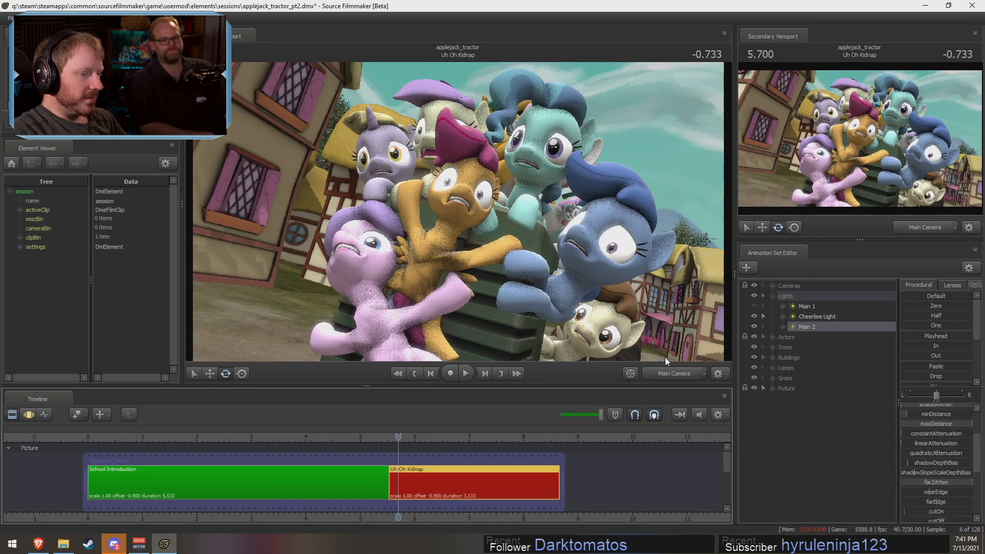
- Play Uh Oh Kidnap through to its end and save the session with the playhead in School Introduction
click(669, 371)
click(669, 373)
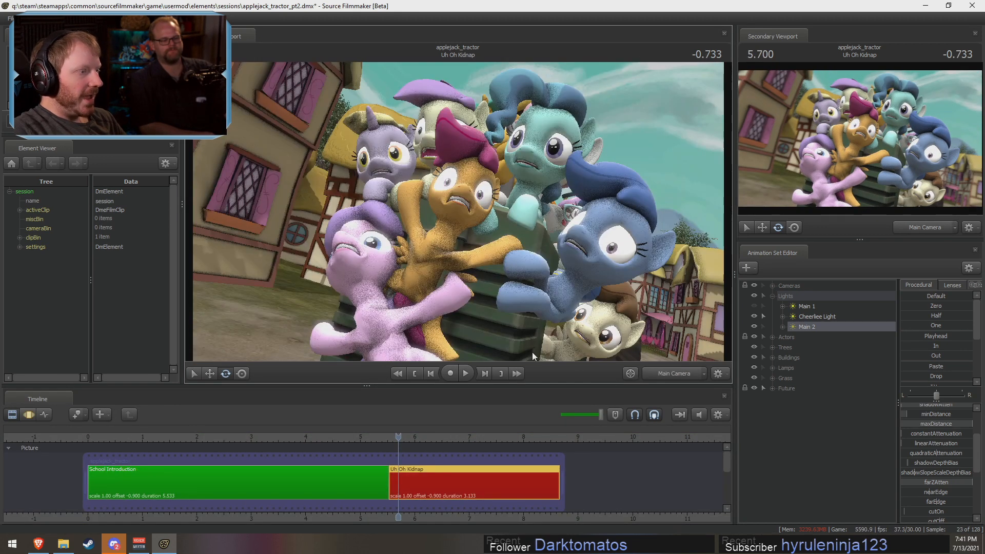
mouse_move(622, 319)
mouse_down()
mouse_move(513, 308)
mouse_move(622, 319)
mouse_up()
click(680, 379)
key(space)
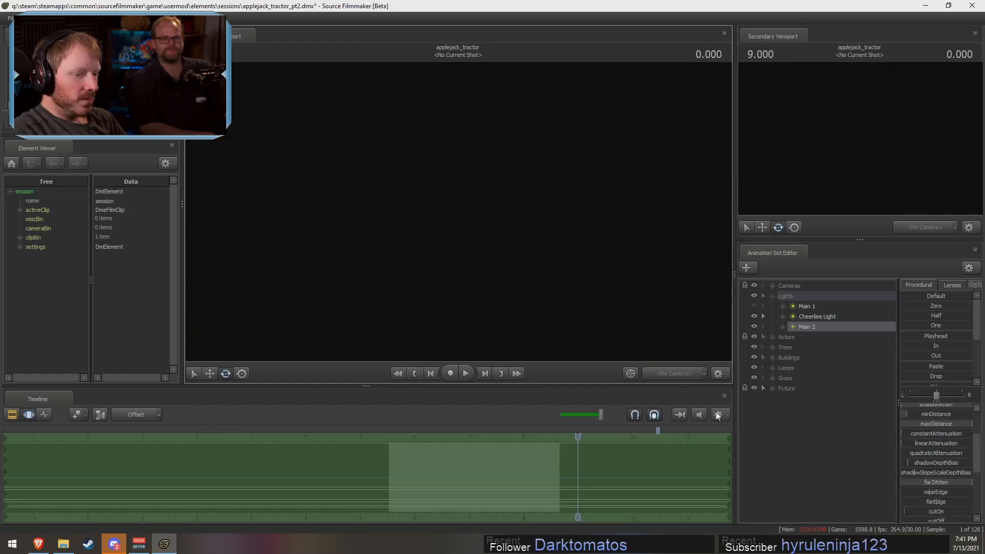
click(325, 479)
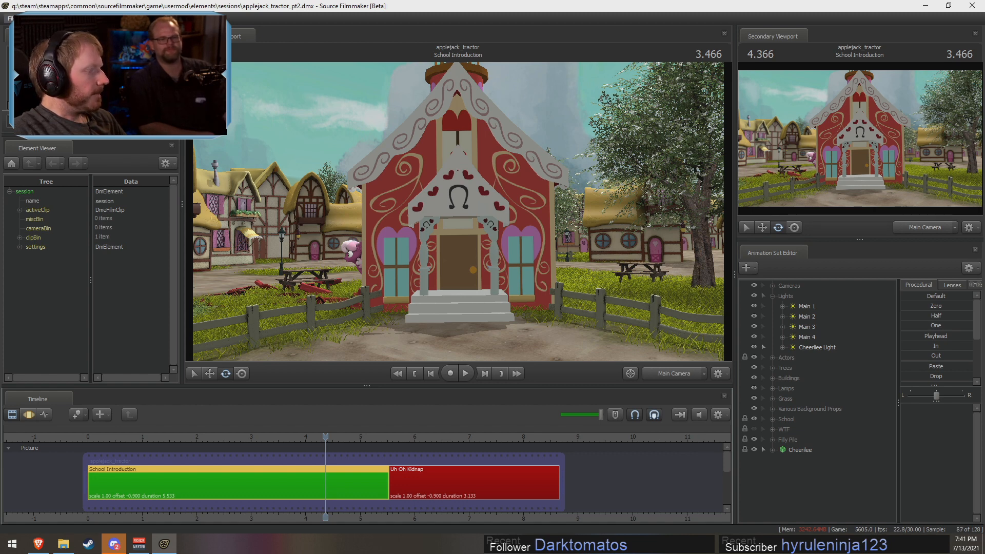
- Open the recent session applejack_tractor_pt1.dmx
scroll(589, 482, down, 2)
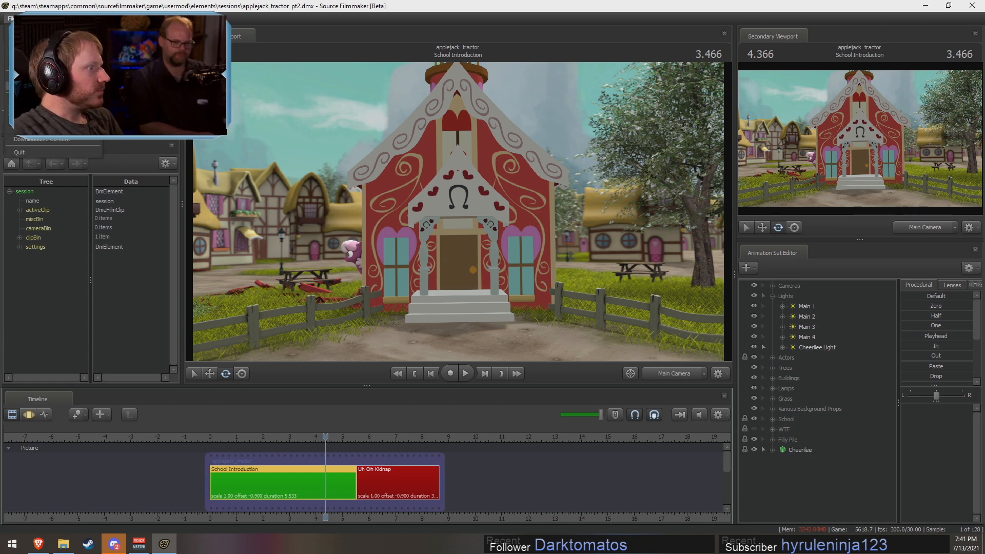
mouse_move(51, 86)
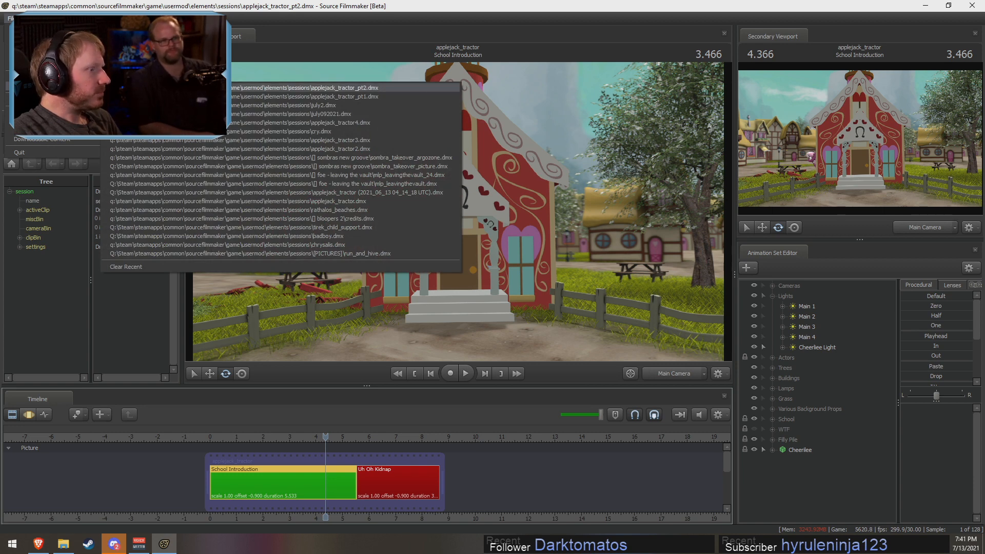
click(238, 88)
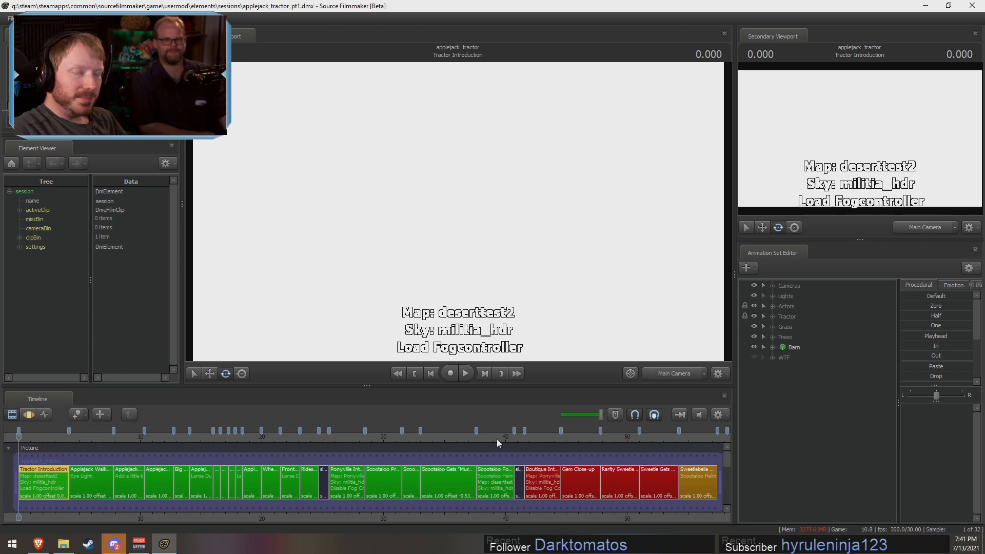
- Examine the town, lighting and sky backdrop of the Scootaloo shots through the Work Camera at several times
drag(451, 441, 394, 490)
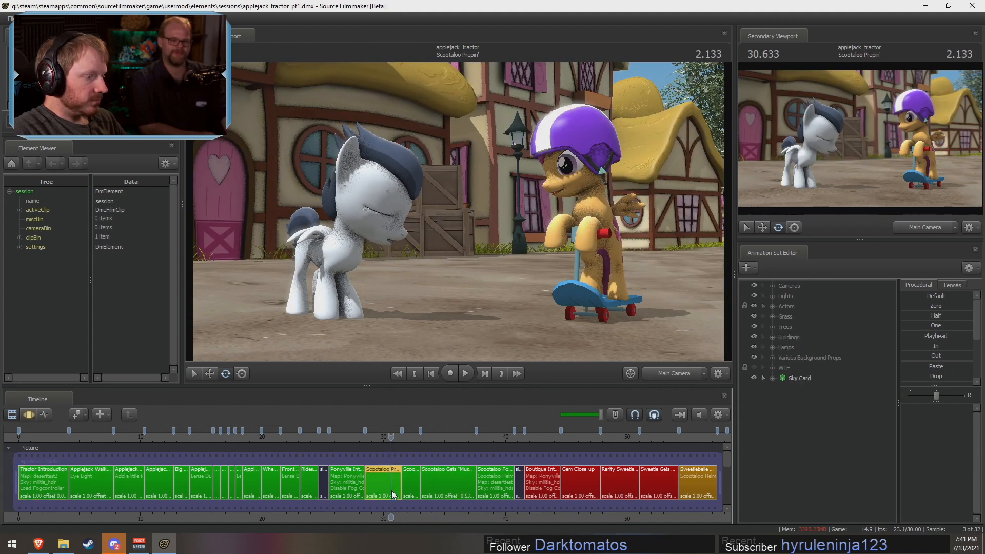
click(664, 374)
key(s)
mouse_move(361, 278)
mouse_down()
mouse_move(410, 246)
mouse_move(441, 241)
mouse_move(362, 278)
mouse_up()
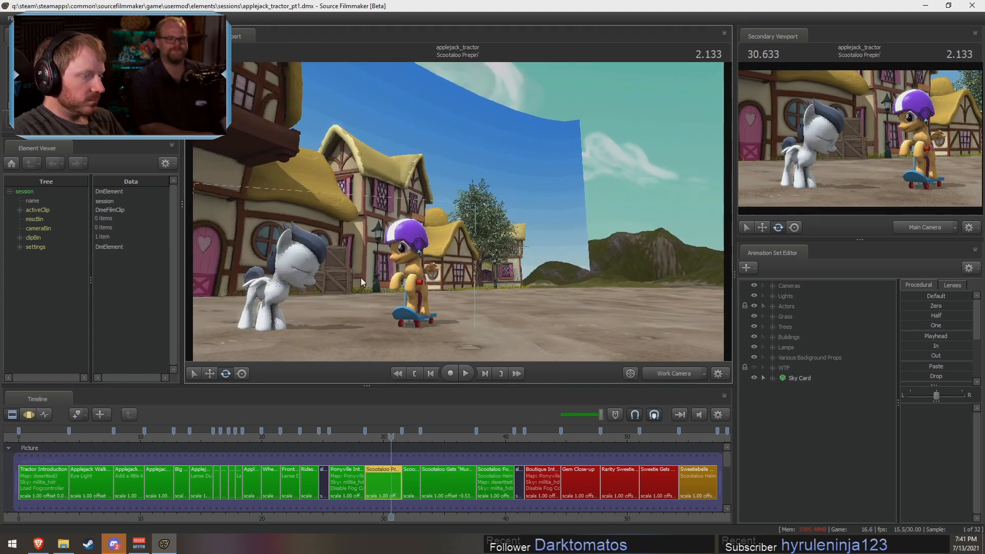
drag(344, 438, 239, 461)
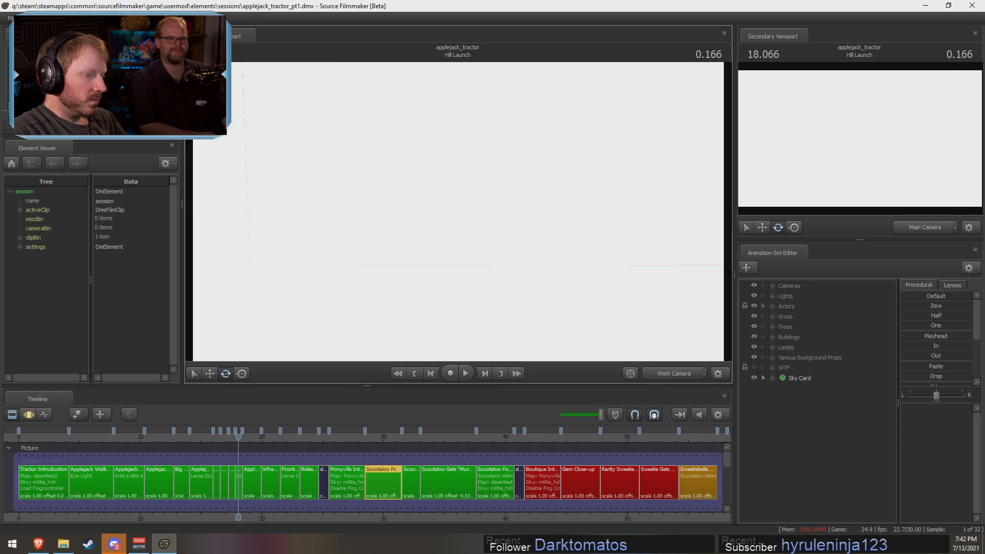
drag(330, 437, 380, 442)
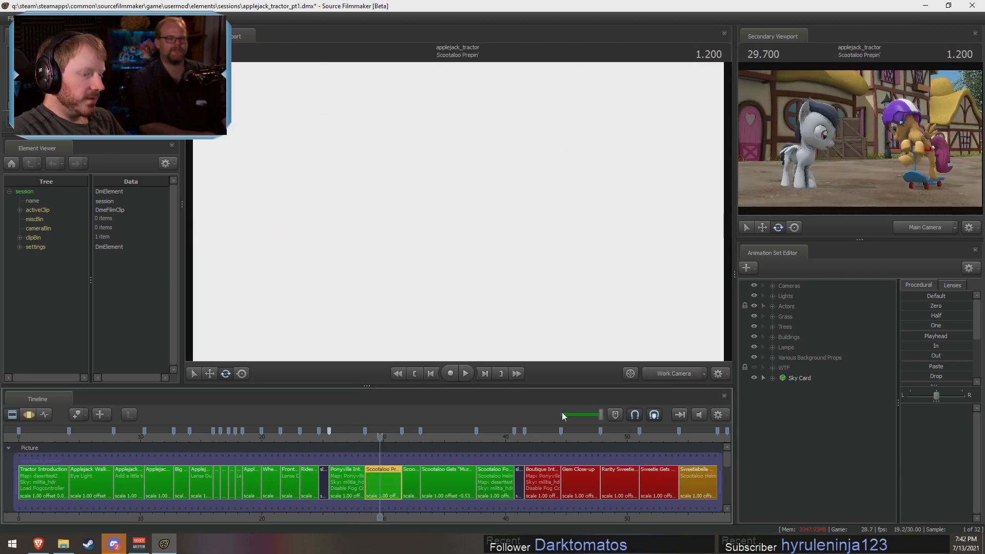
mouse_move(458, 211)
mouse_down()
mouse_move(559, 177)
mouse_move(549, 172)
mouse_move(513, 216)
mouse_move(459, 212)
mouse_up()
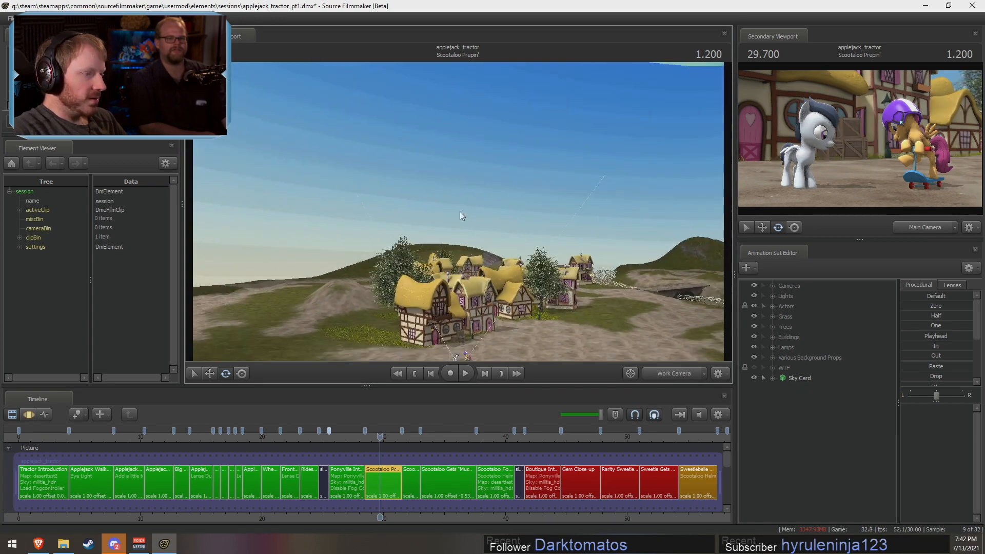
drag(407, 439, 425, 438)
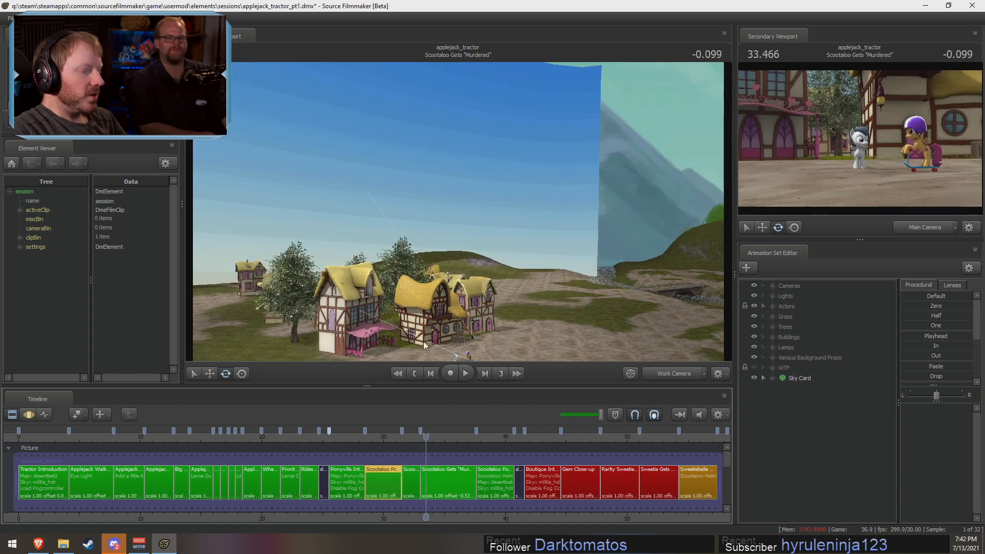
- Reopen the recent session applejack_tractor_pt2.dmx without saving the changes to the part 1 session
click(11, 18)
mouse_move(51, 123)
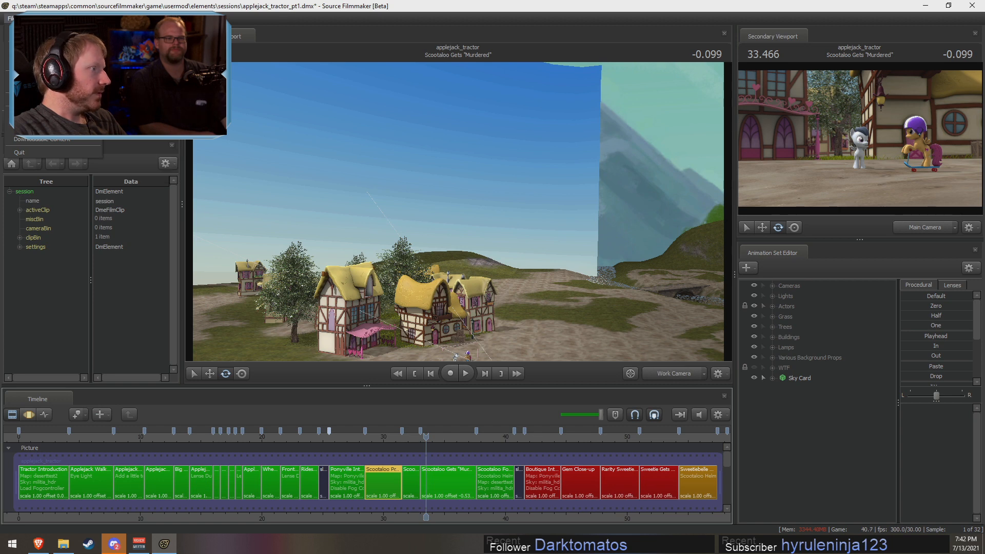
mouse_move(52, 86)
click(269, 97)
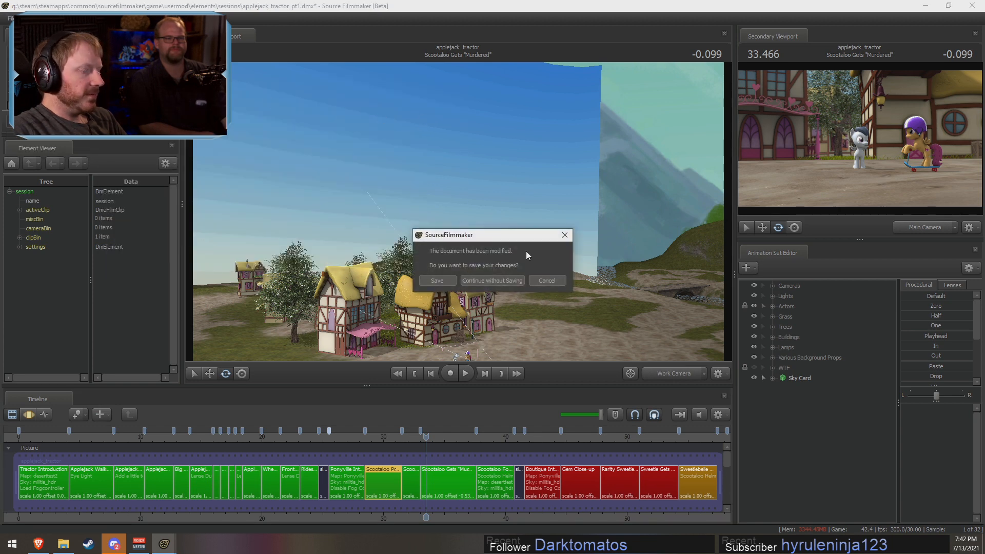
click(514, 281)
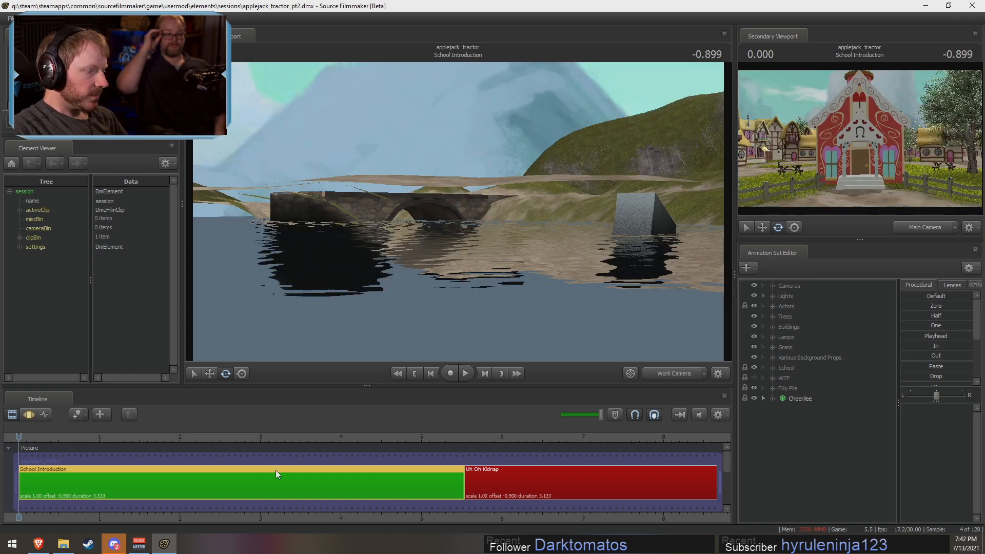
- Add the clip text "Map: Ponyville_empty" and "Skybox: militia_hdr" to the School Introduction shot
right_click(36, 487)
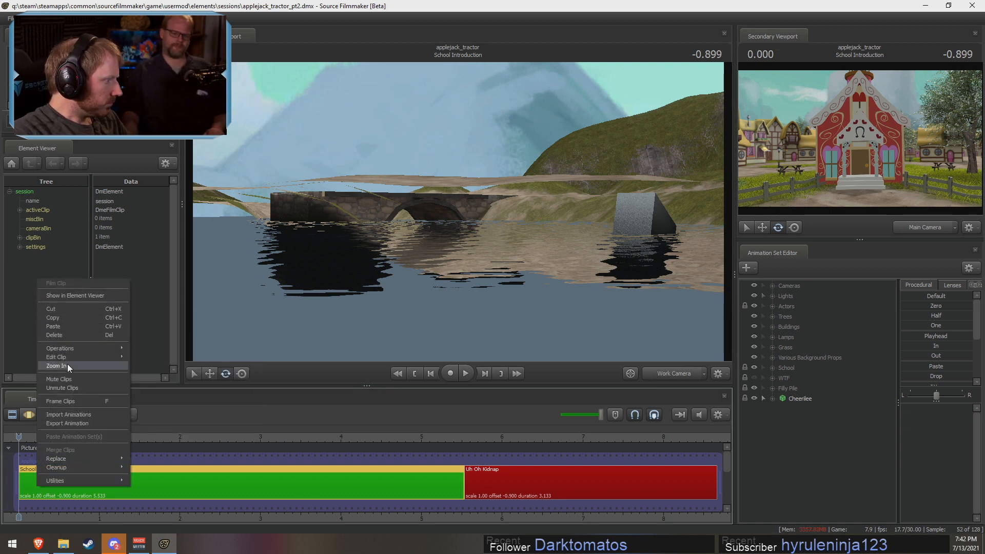
mouse_move(68, 356)
click(151, 376)
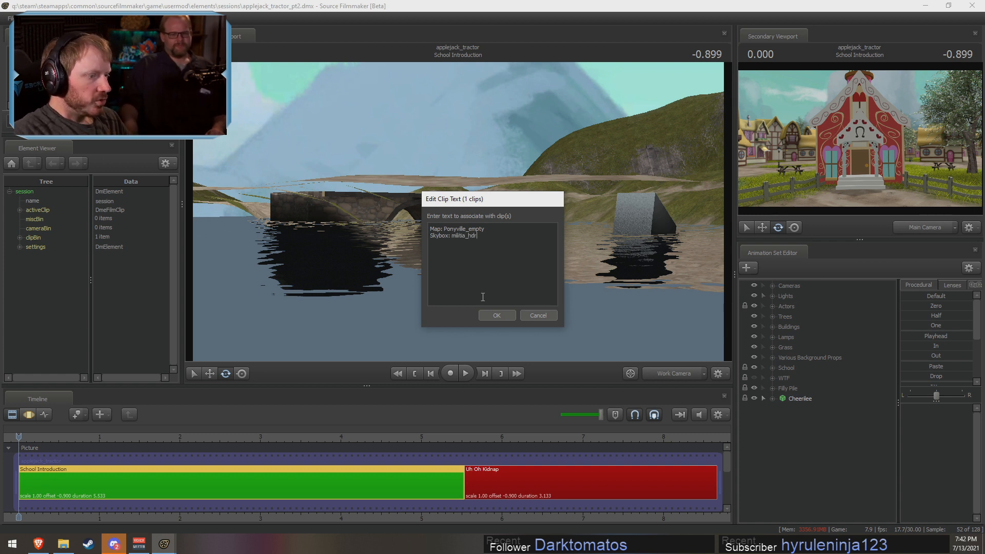
click(496, 315)
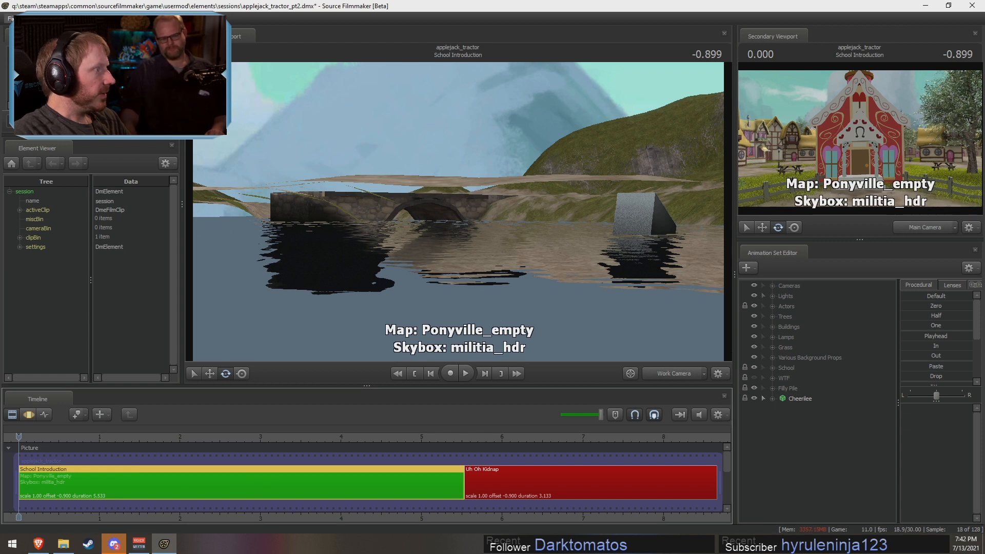
- Change the map's sky with the console command sv_skyname militia_hdr, enlarging the console for the entry and shrinking it again
click(10, 18)
click(118, 93)
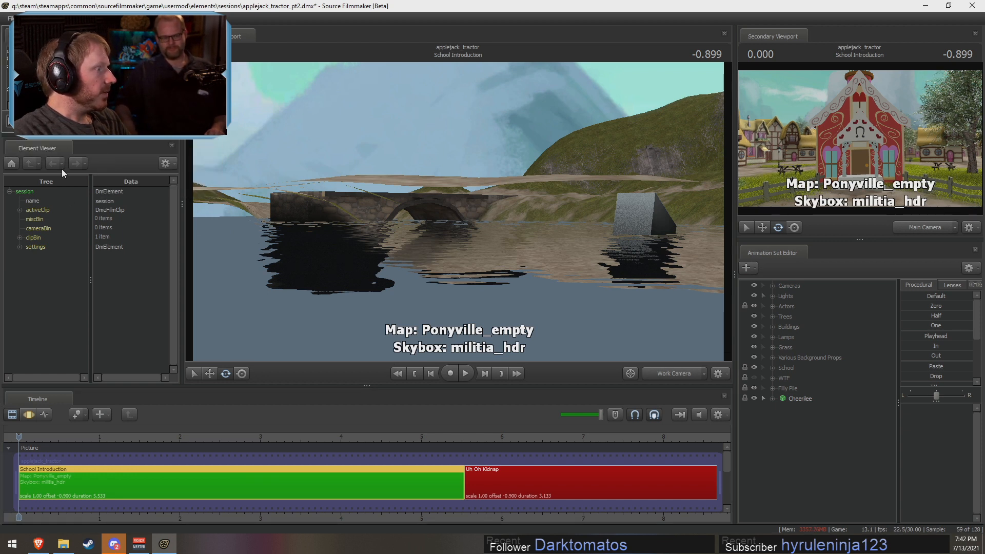
drag(77, 135, 81, 283)
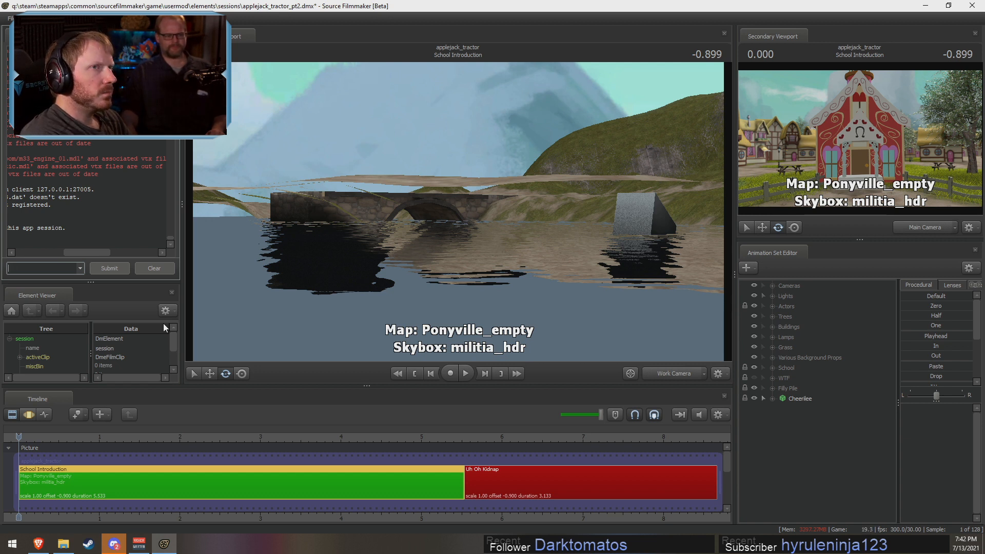
text(s)
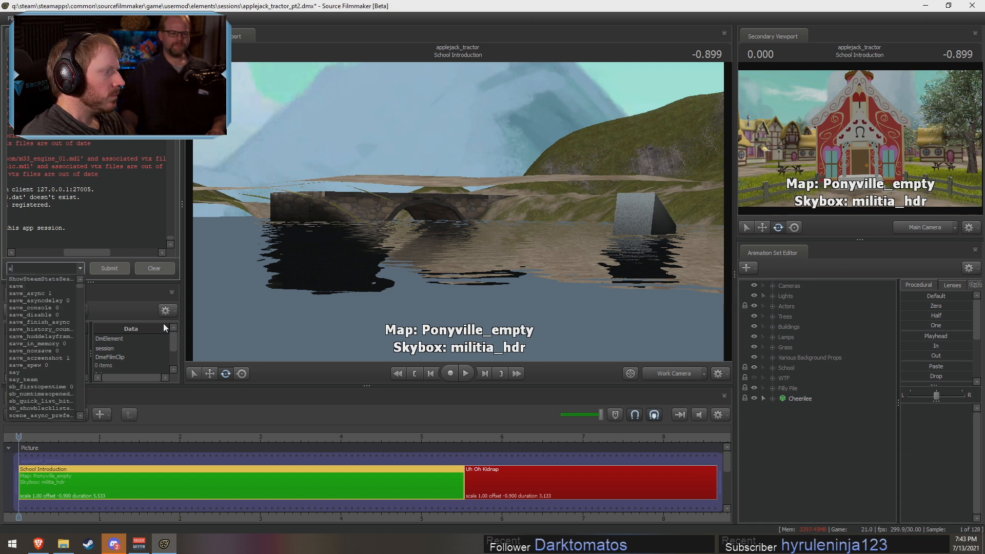
text(v_skyname )
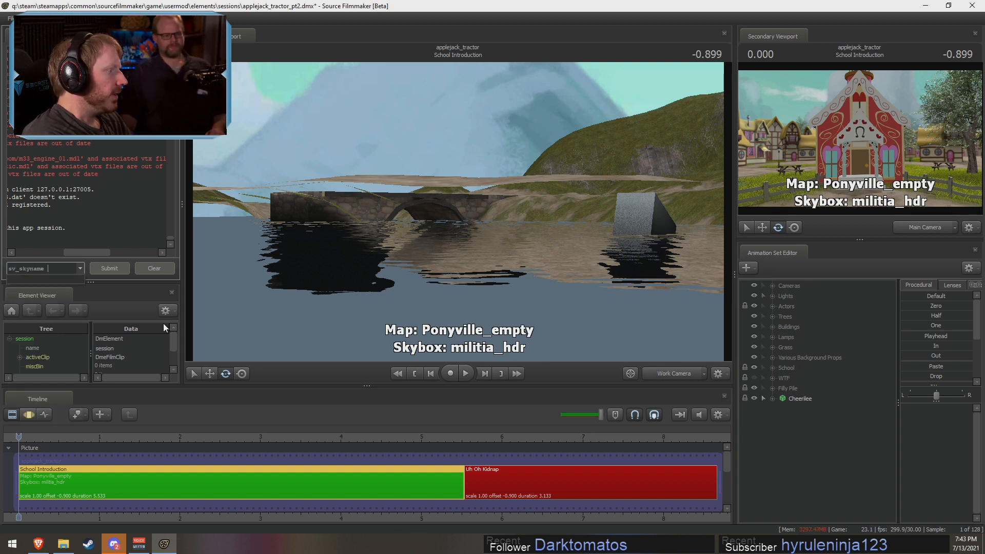
text(militia_h)
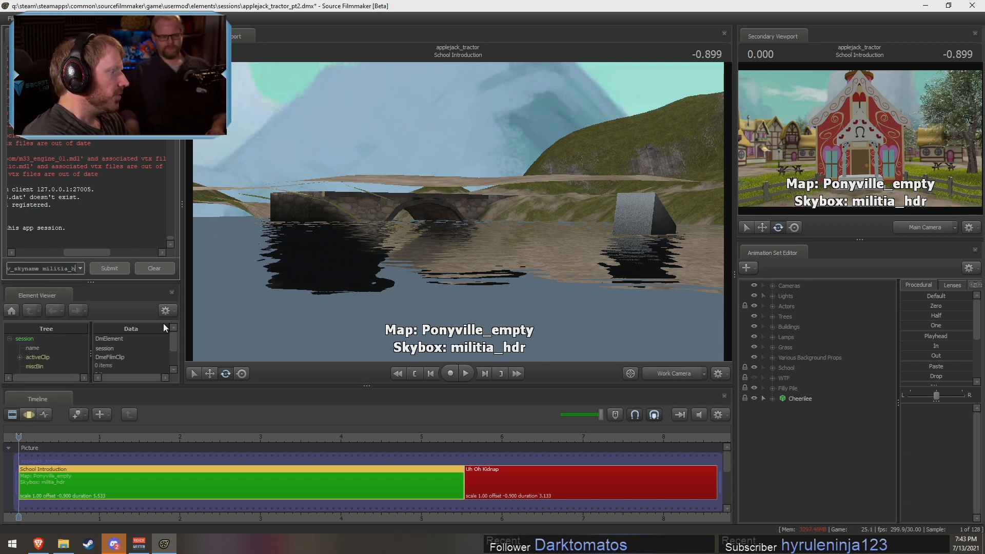
text(dr)
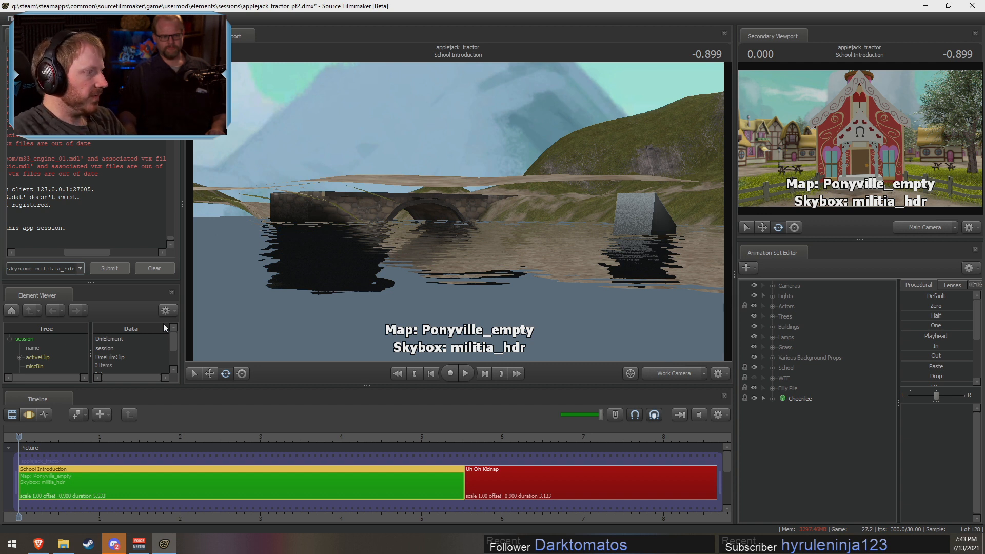
click(121, 270)
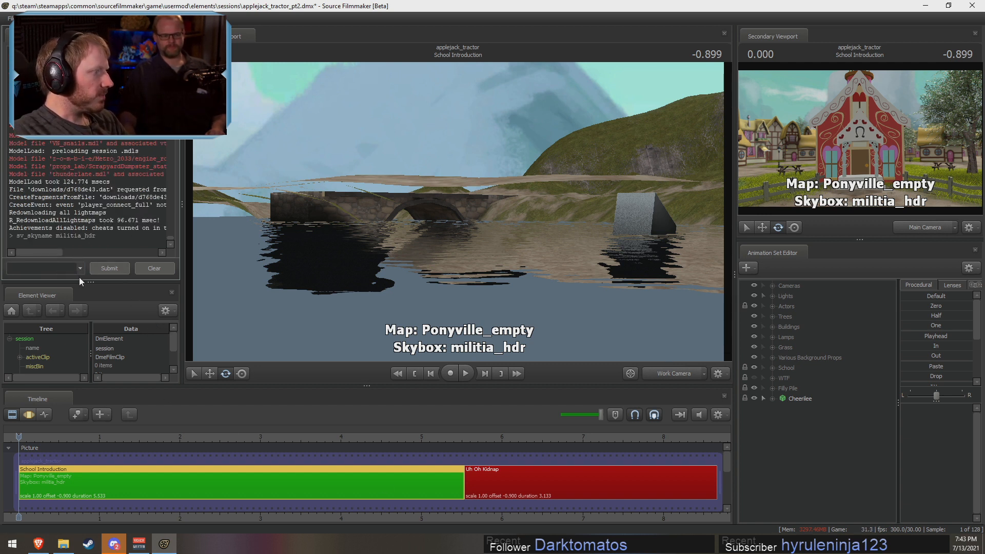
drag(82, 282, 85, 143)
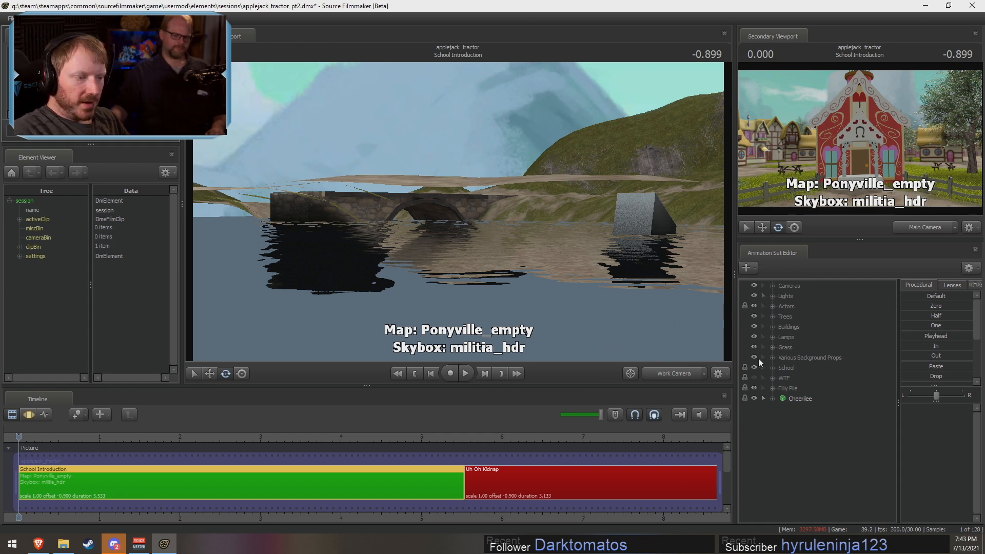
- Scrub through School Introduction and into Uh Oh Kidnap in the Main Camera to check the new sky behind the scenery
click(670, 374)
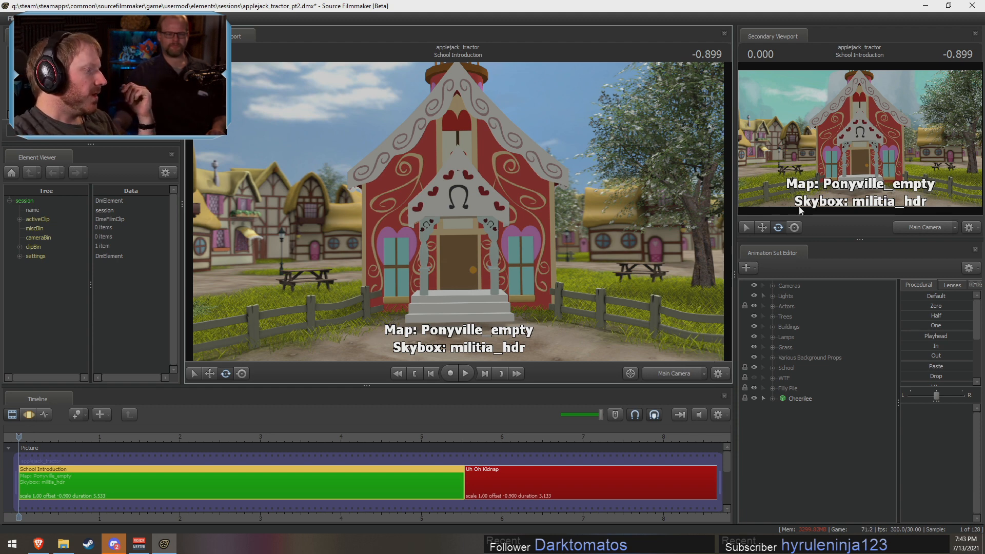
drag(30, 441, 205, 487)
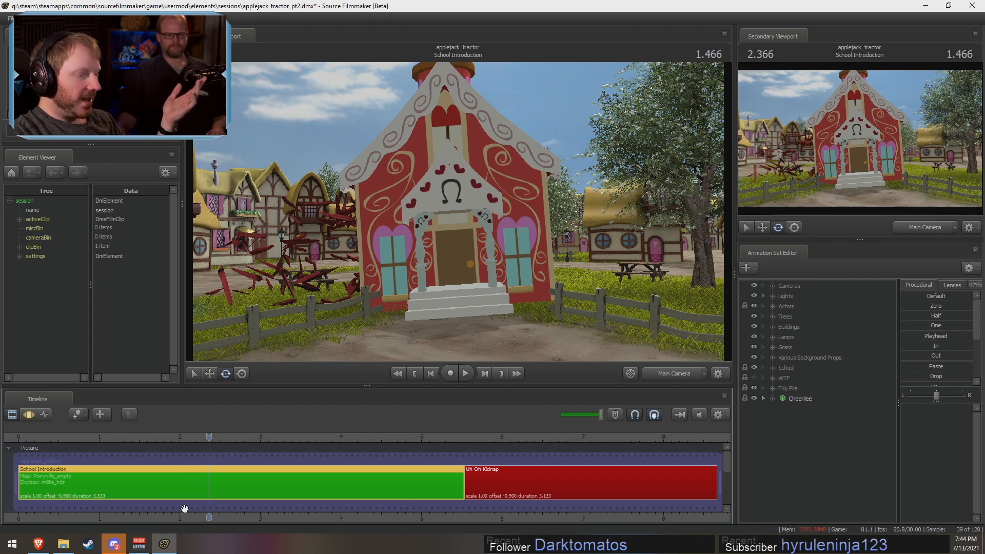
drag(211, 444, 300, 449)
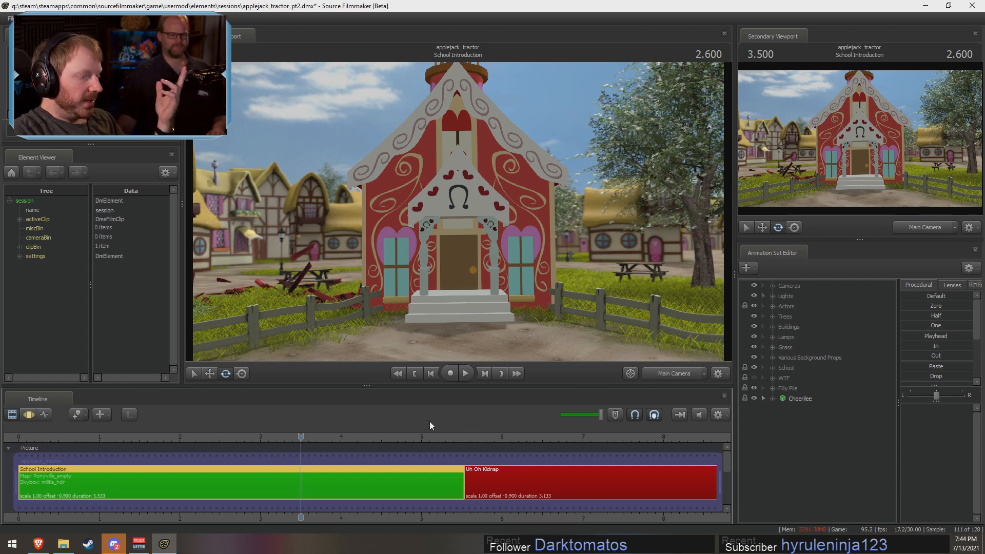
drag(383, 446, 668, 493)
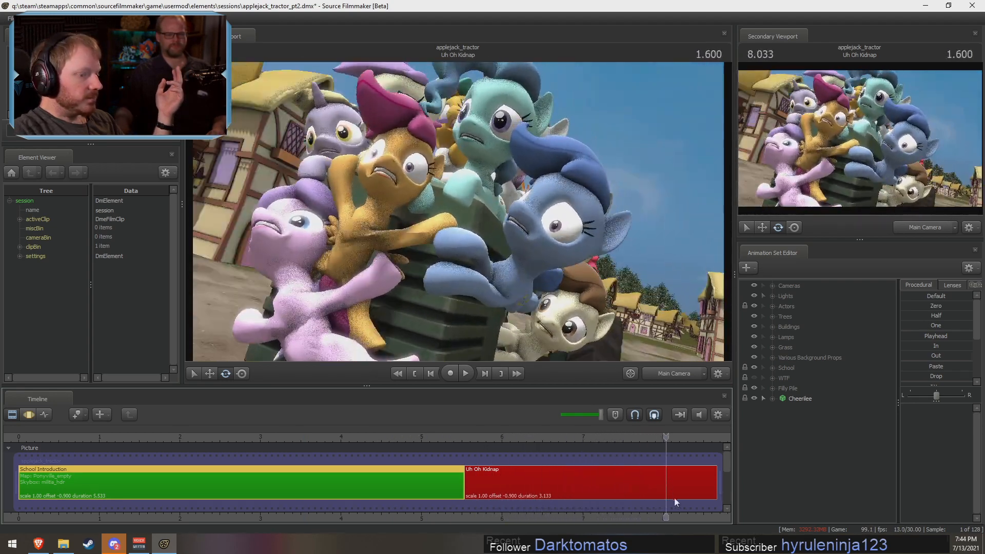
- Inspect the sky behind the ponies at 7.466 in Uh Oh Kidnap with the Work Camera and return to the Main Camera
middle_drag(678, 513, 523, 489)
drag(497, 440, 465, 443)
ctrl+click(670, 373)
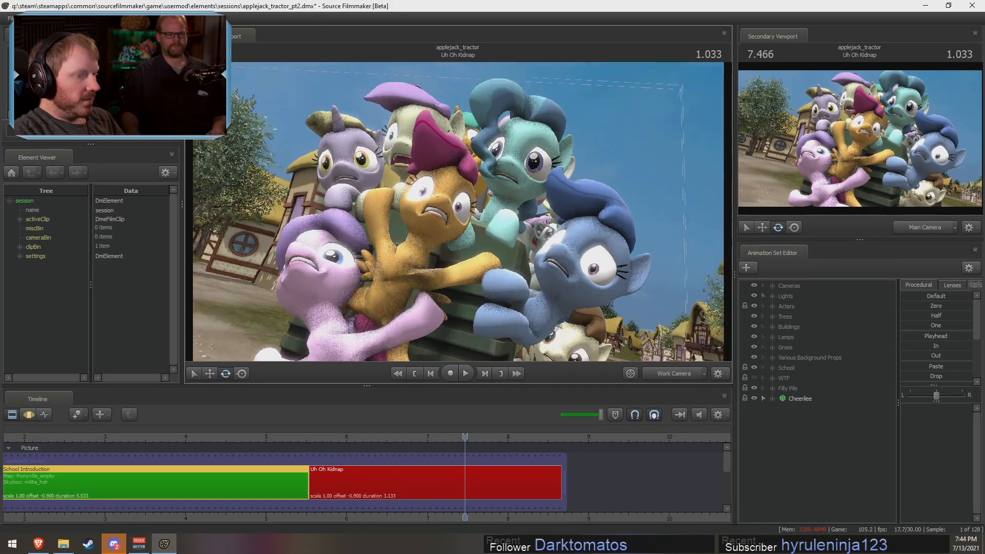
drag(459, 212, 539, 231)
key(w)
key(w)
click(673, 374)
key(F3)
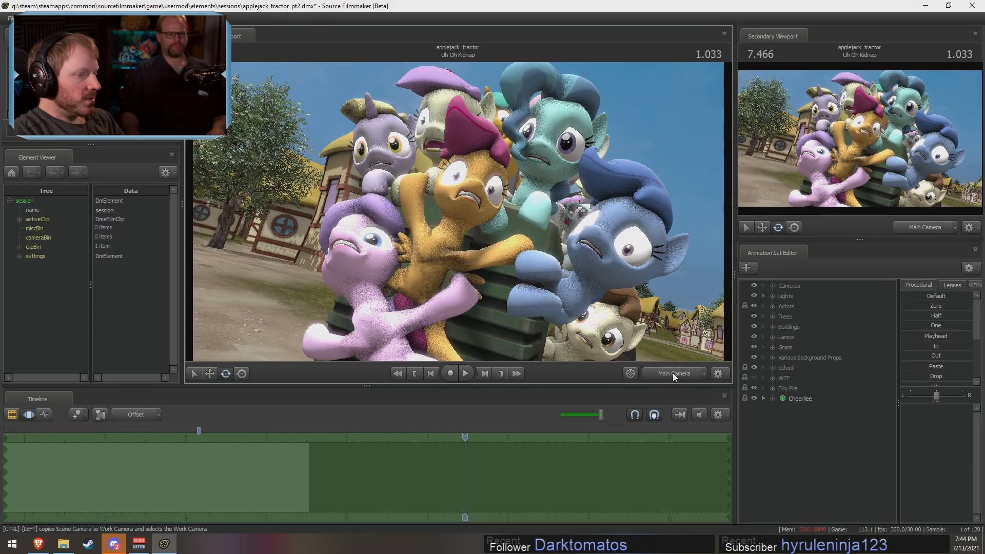
key(F2)
- Switch to the Brave browser and search for "source console skybox turn" in a new tab
click(38, 552)
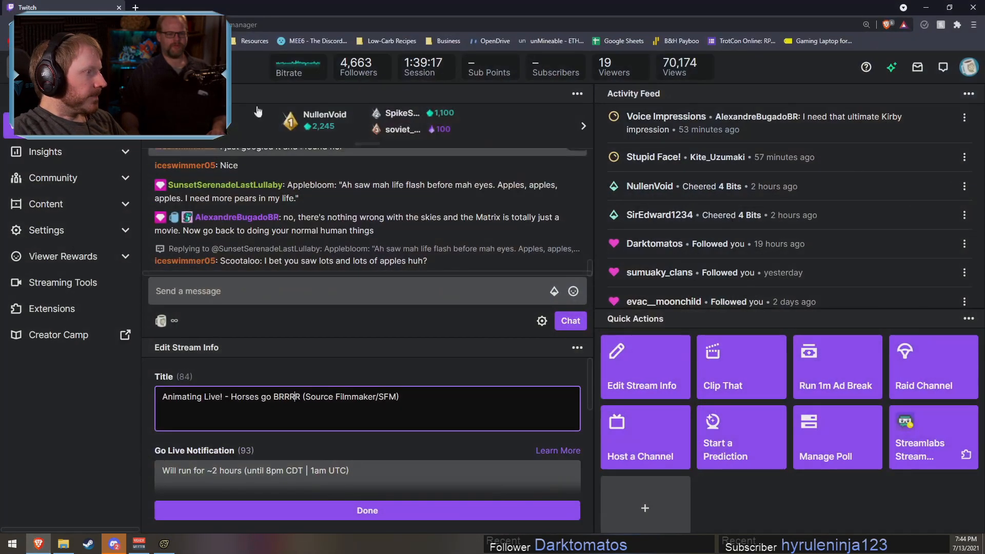
click(134, 7)
click(579, 23)
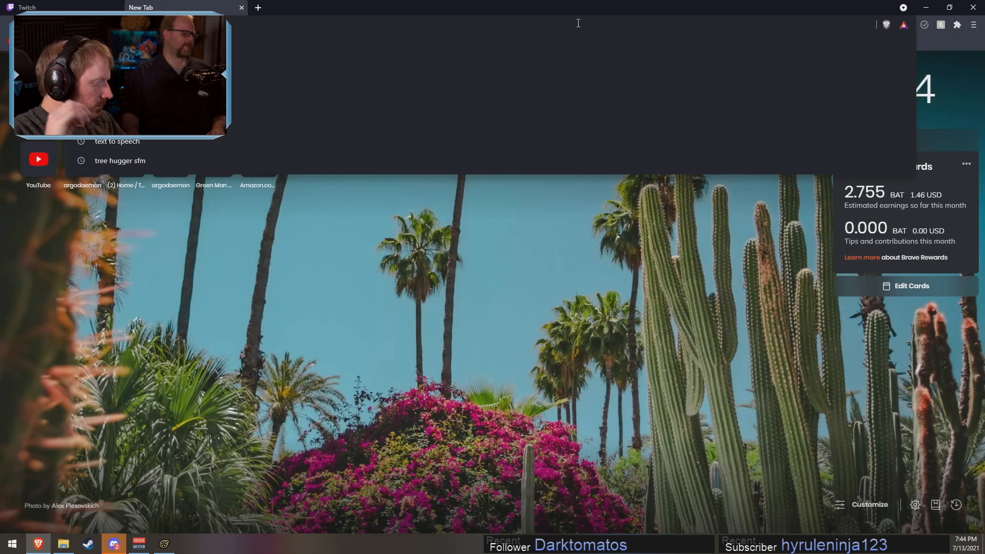
text(source)
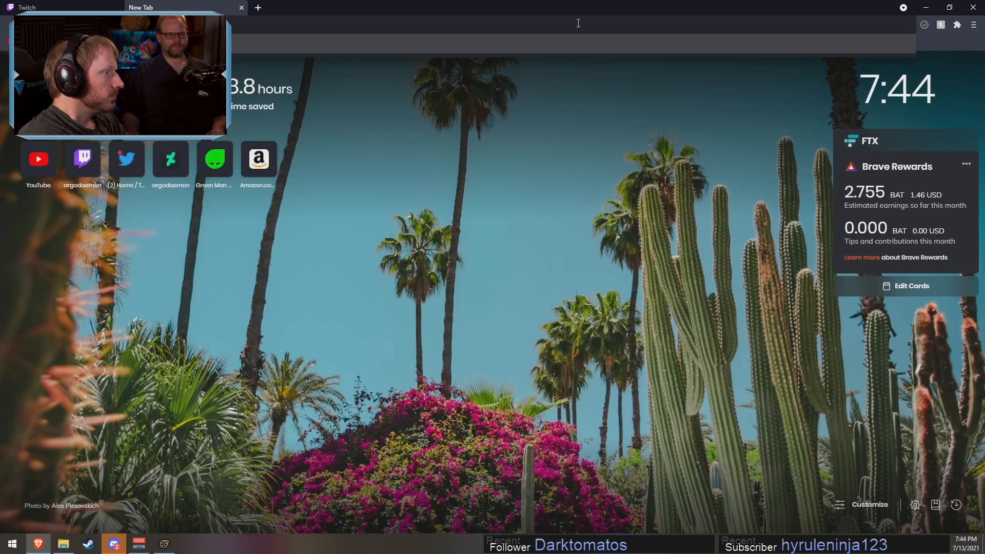
key(Return)
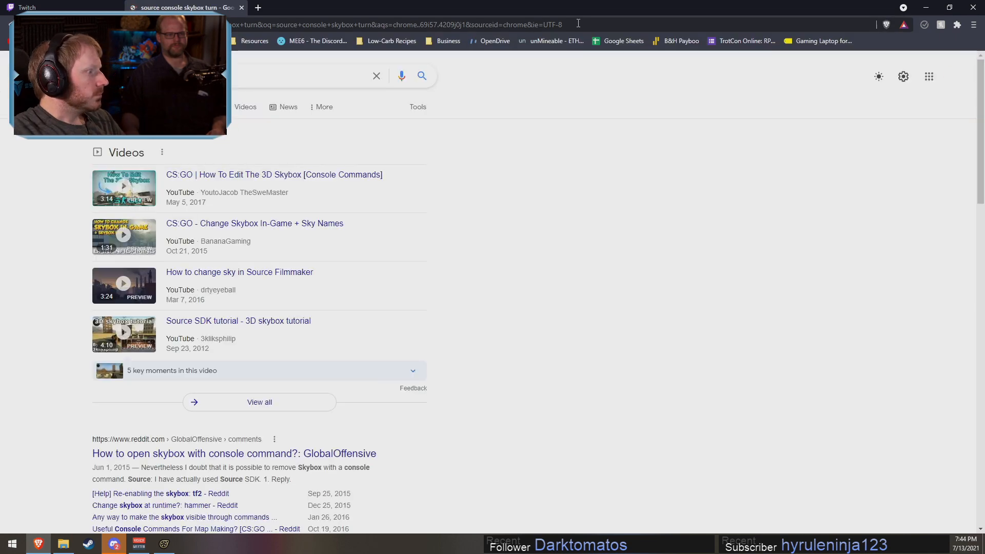
- Open the Valve Developer Community article Skybox (2D) and read through it for a way to turn the skybox
scroll(395, 345, down, 5)
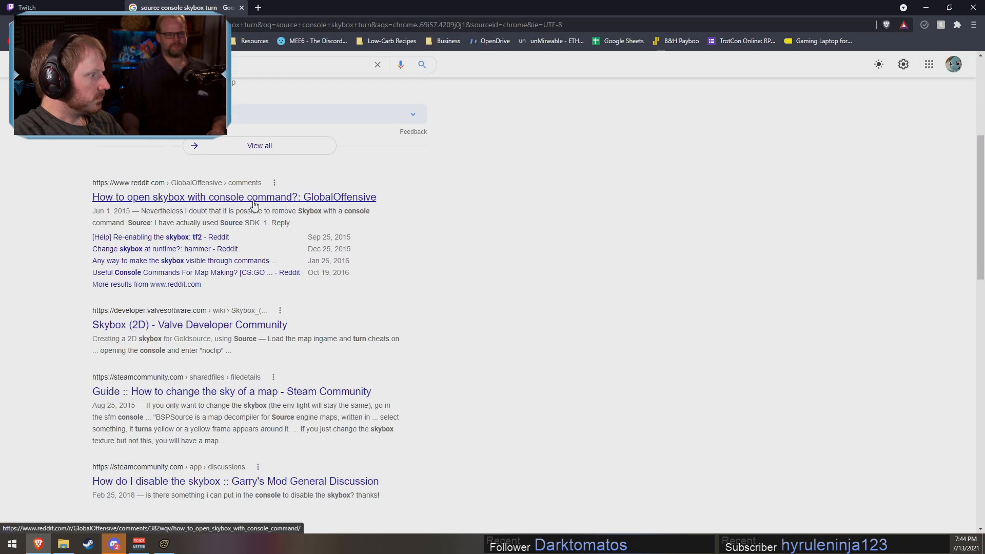
scroll(210, 385, down, 2)
click(188, 220)
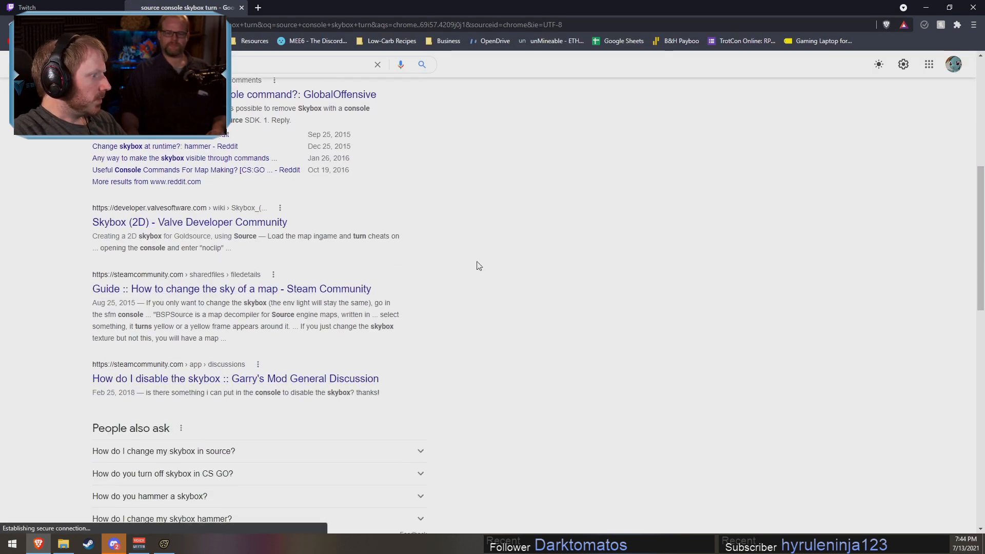
scroll(621, 356, down, 5)
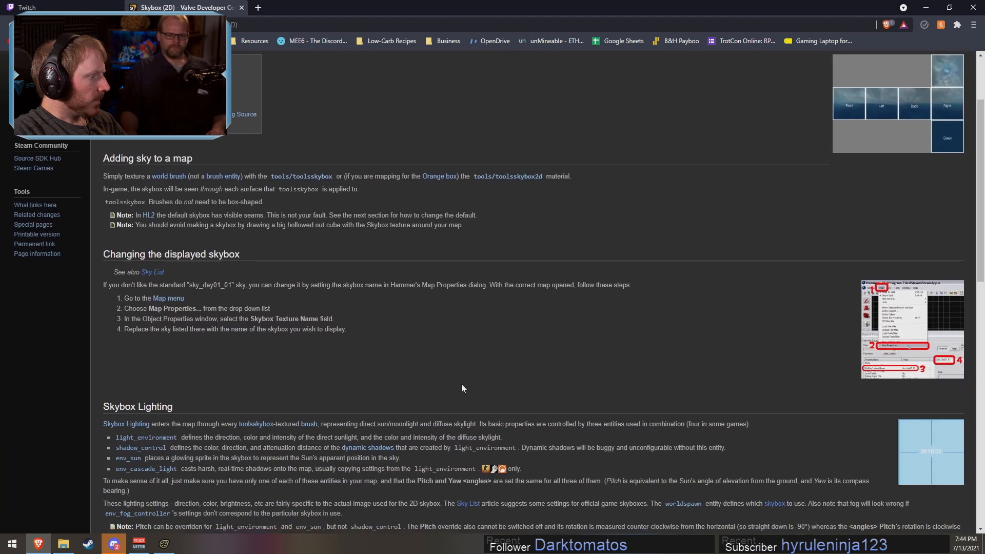
scroll(461, 384, down, 2)
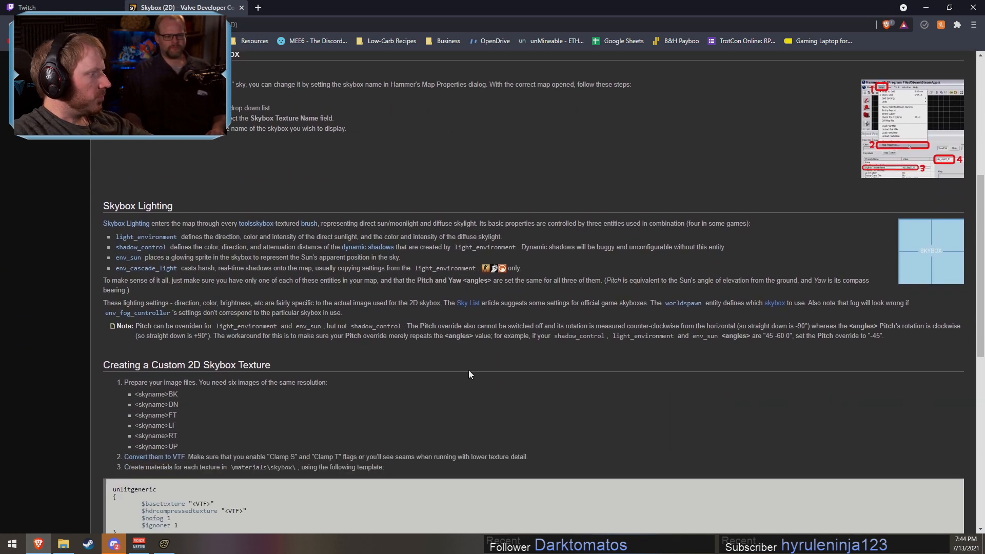
scroll(471, 374, down, 1)
scroll(469, 374, down, 8)
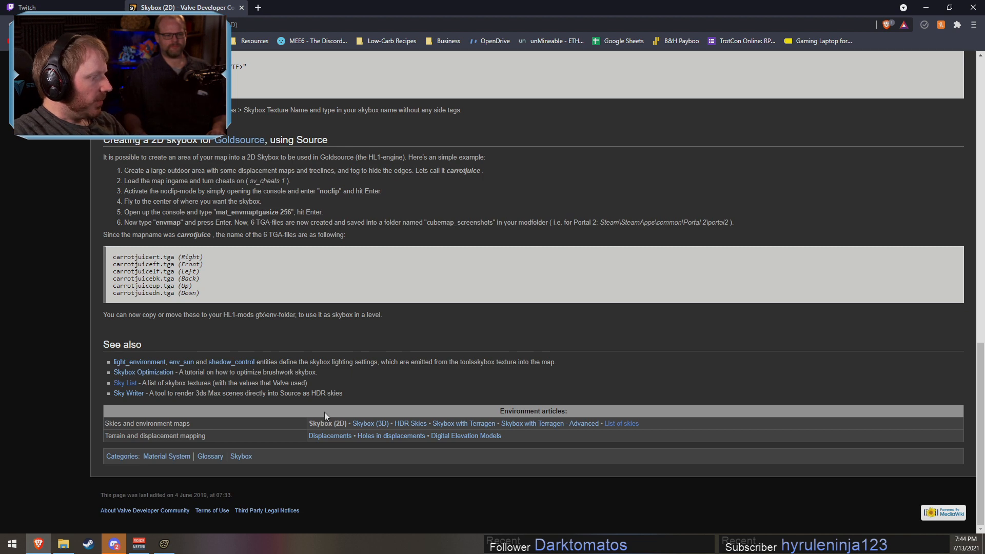
- Switch back to Source Filmmaker, enlarge the console and look through the sv_ commands for a skybox rotation setting, then clear the entry
key(alt+Tab)
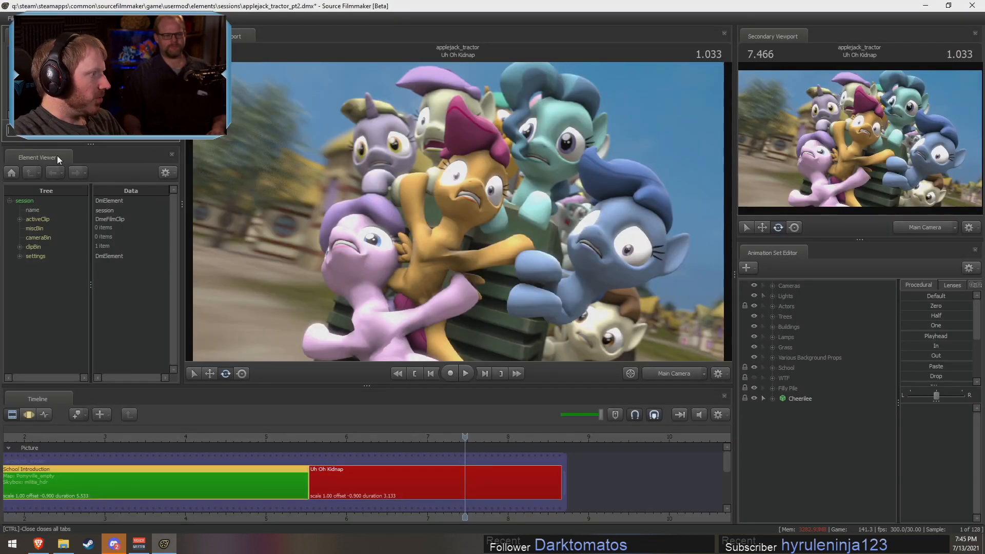
drag(48, 143, 65, 305)
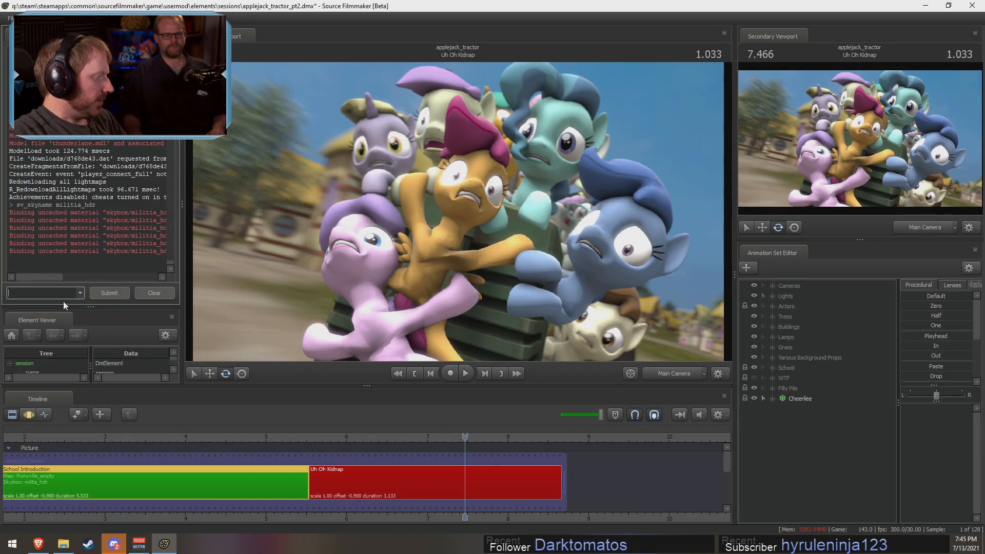
text(sv_)
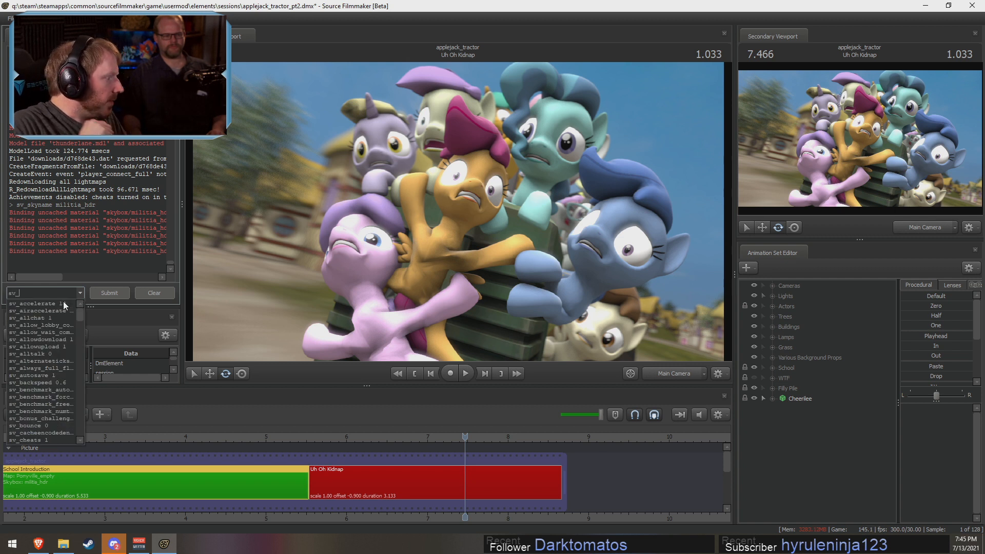
drag(82, 316, 76, 410)
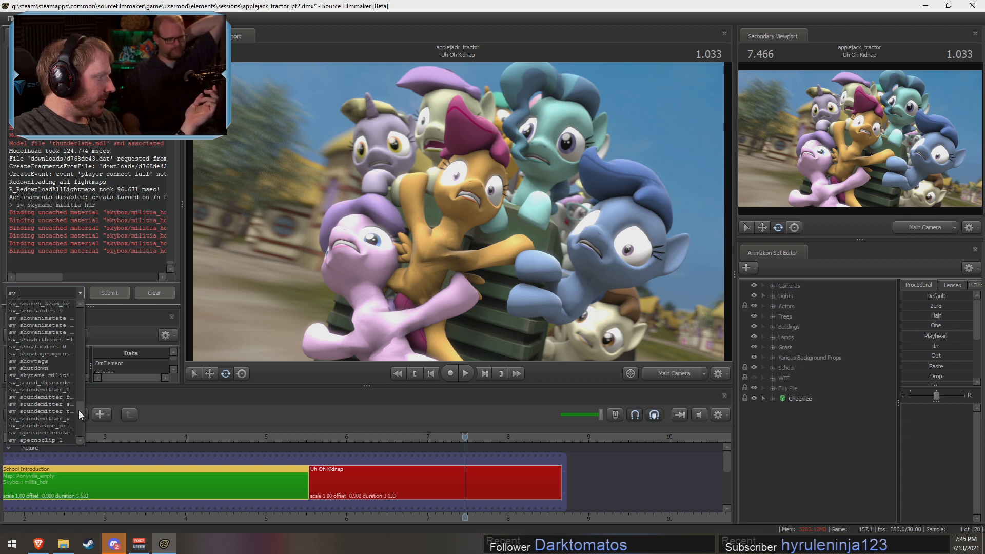
mouse_move(79, 410)
mouse_down()
mouse_move(82, 311)
mouse_move(79, 453)
mouse_move(77, 430)
mouse_up()
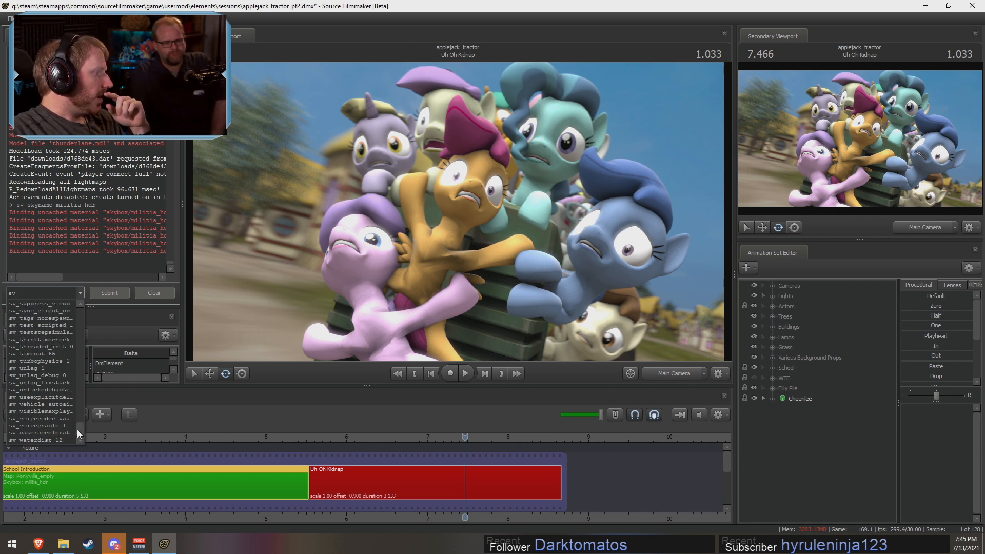
drag(77, 429, 79, 412)
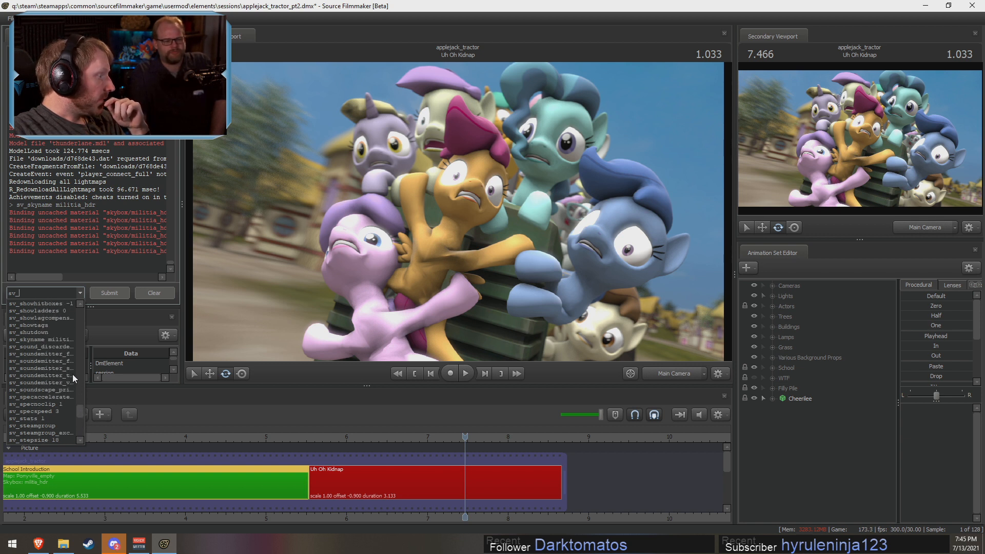
click(95, 316)
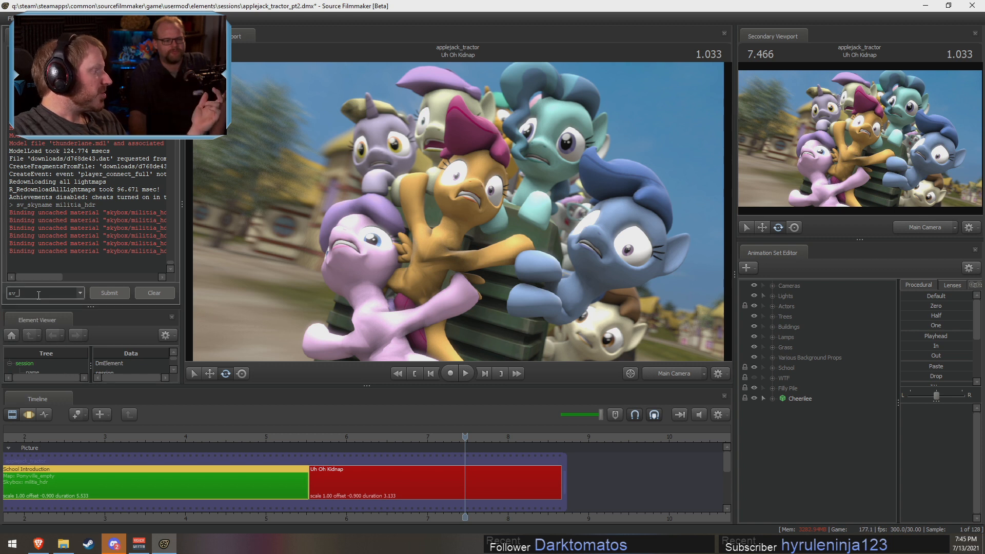
drag(43, 291, 12, 289)
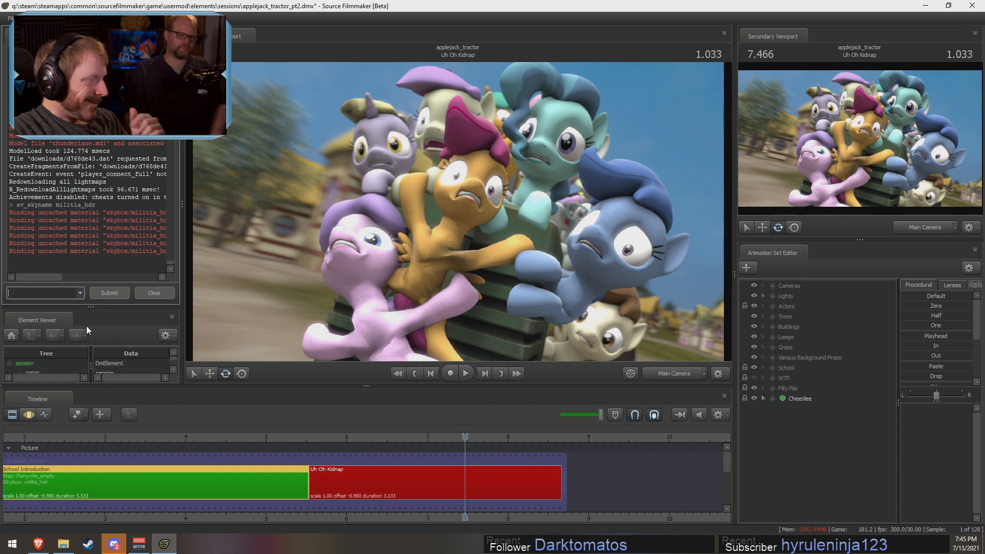
- Switch to File Explorer, go from usermod up to the game folder and check the contents of csgo for skybox files
click(63, 545)
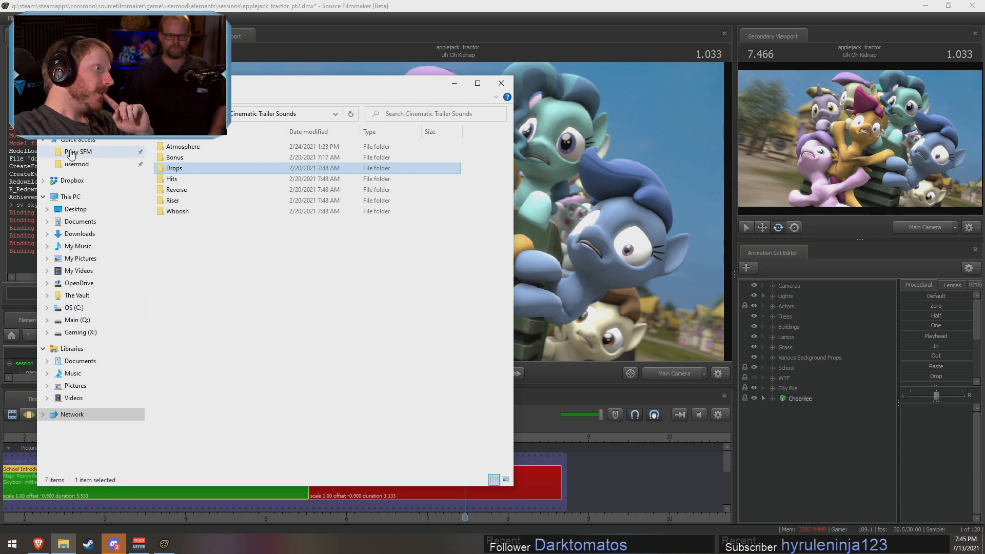
click(98, 151)
click(95, 163)
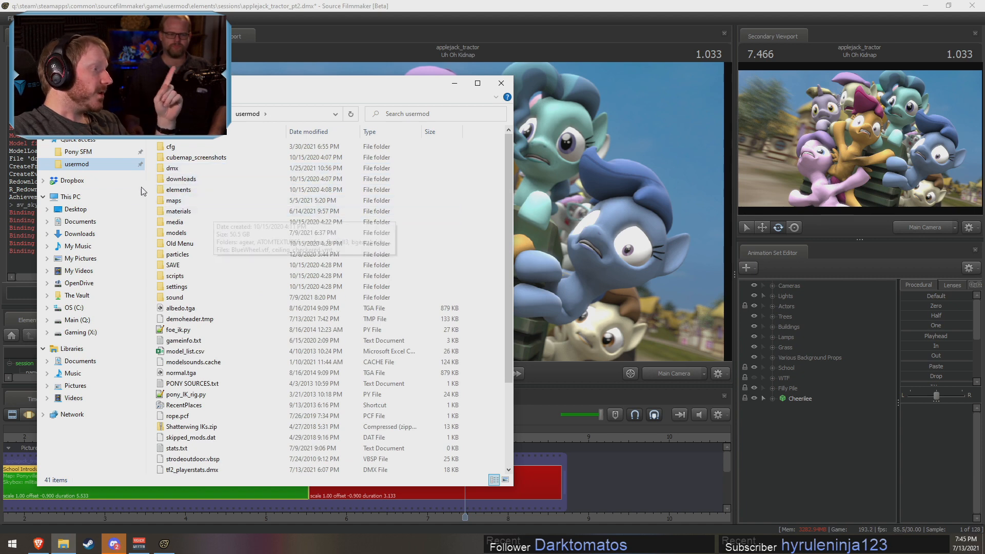
key(alt+Up)
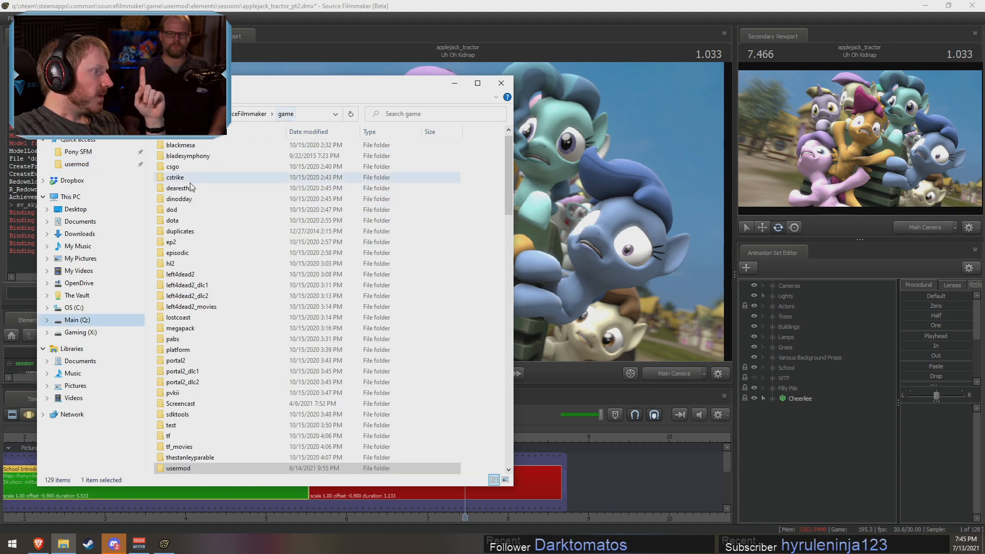
click(174, 169)
double_click(175, 169)
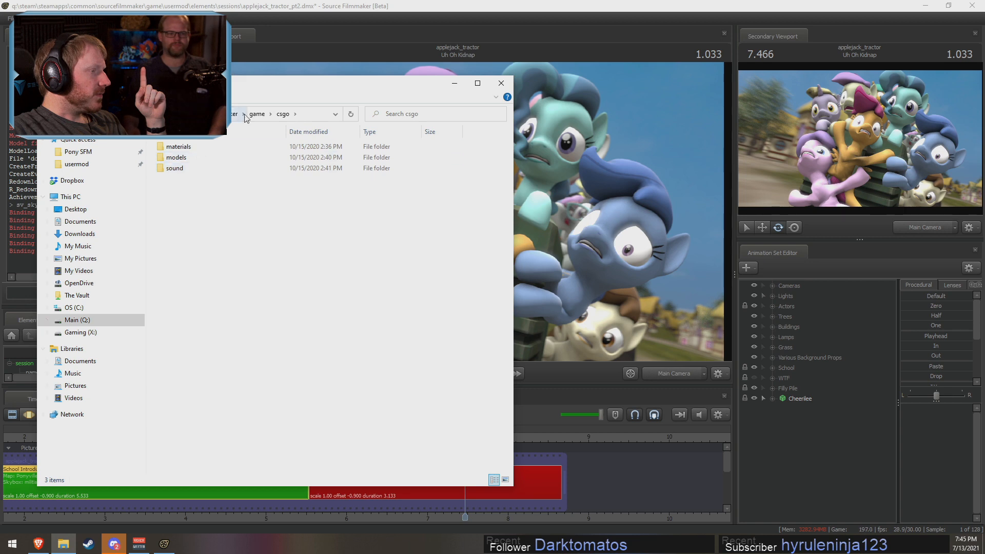
key(alt+Up)
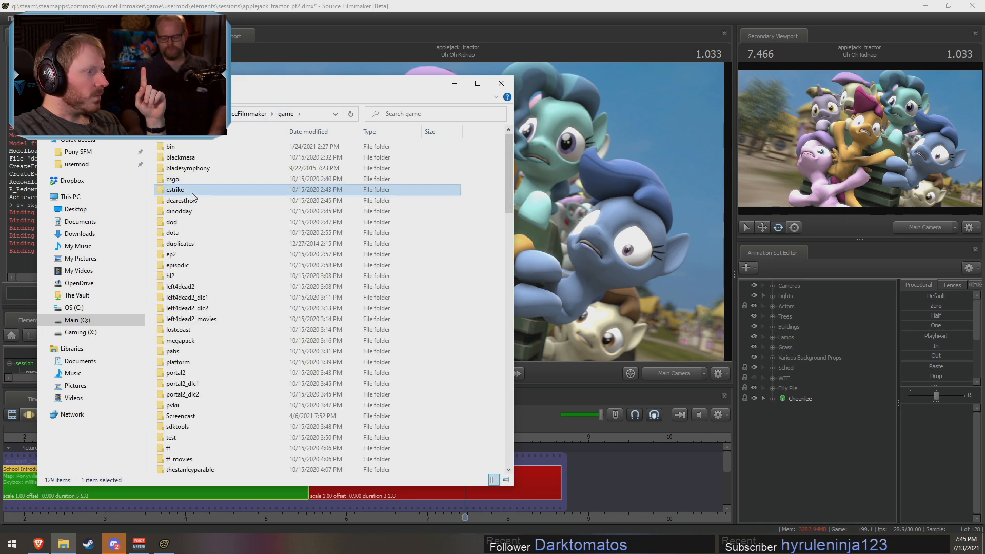
- Open the cstrike\materials\skybox folder and locate the militia_hdr skybox files
double_click(198, 190)
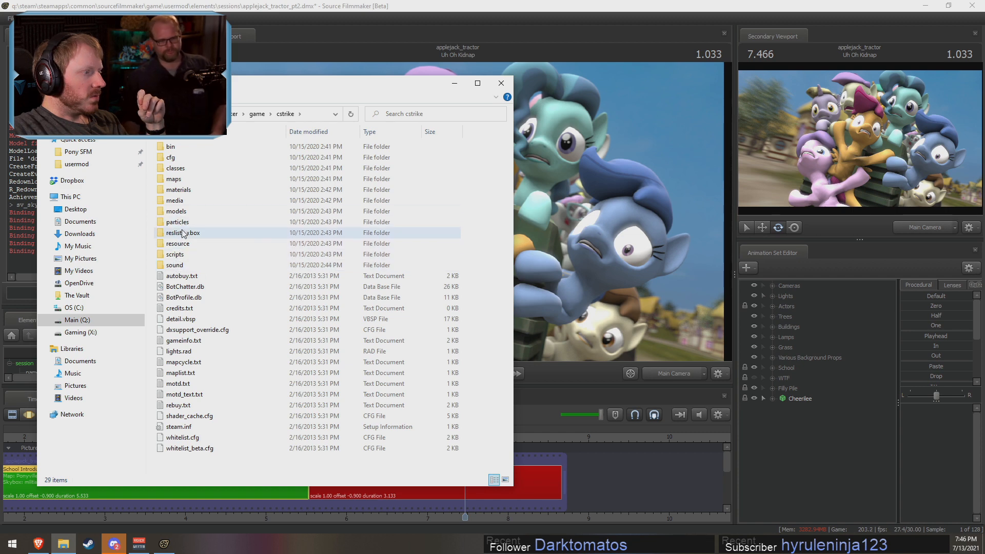
double_click(180, 190)
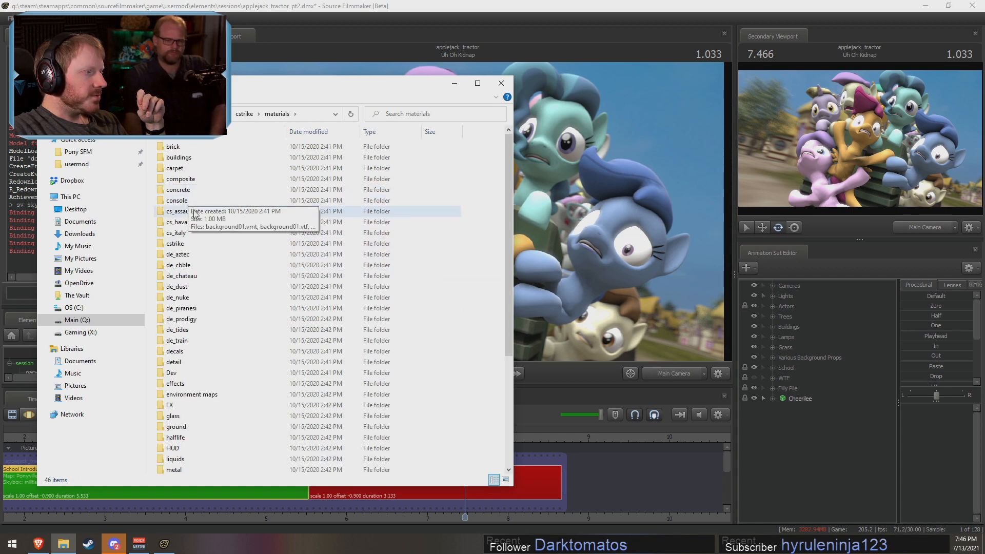
scroll(201, 287, down, 5)
double_click(184, 393)
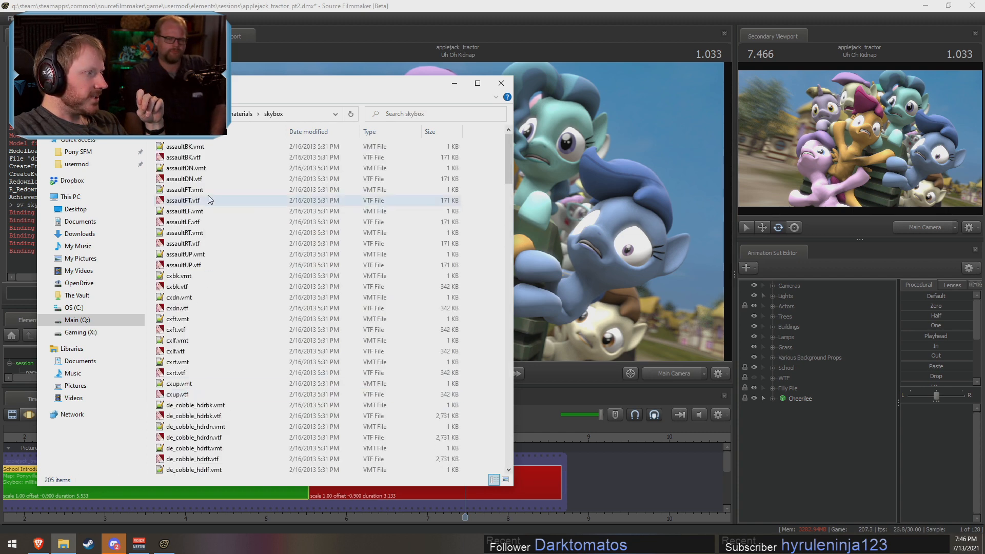
scroll(205, 354, down, 20)
scroll(206, 339, down, 7)
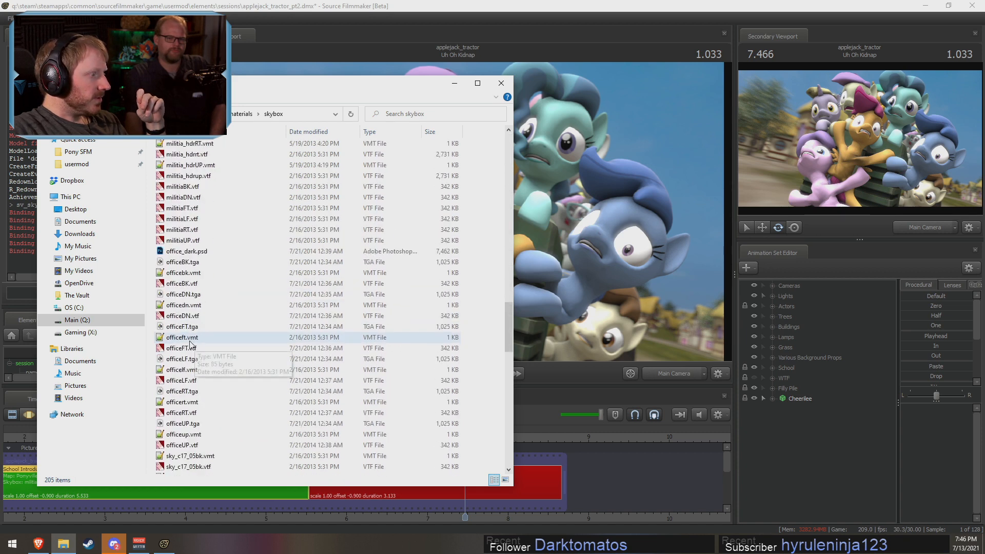
scroll(203, 322, up, 1)
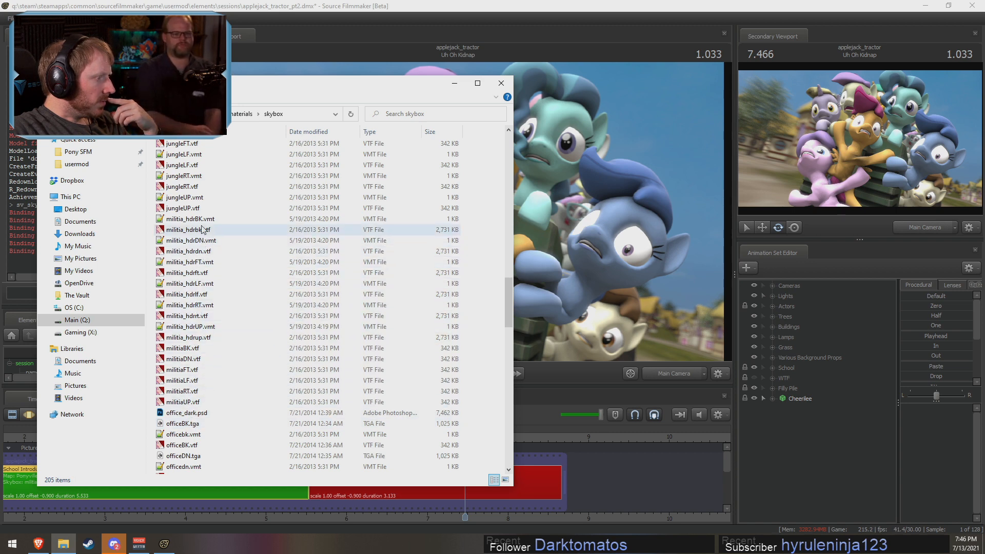
- Inspect the material file militia_hdrBK.vmt and the sky texture militia_hdrrt.vtf, closing each after viewing
double_click(191, 220)
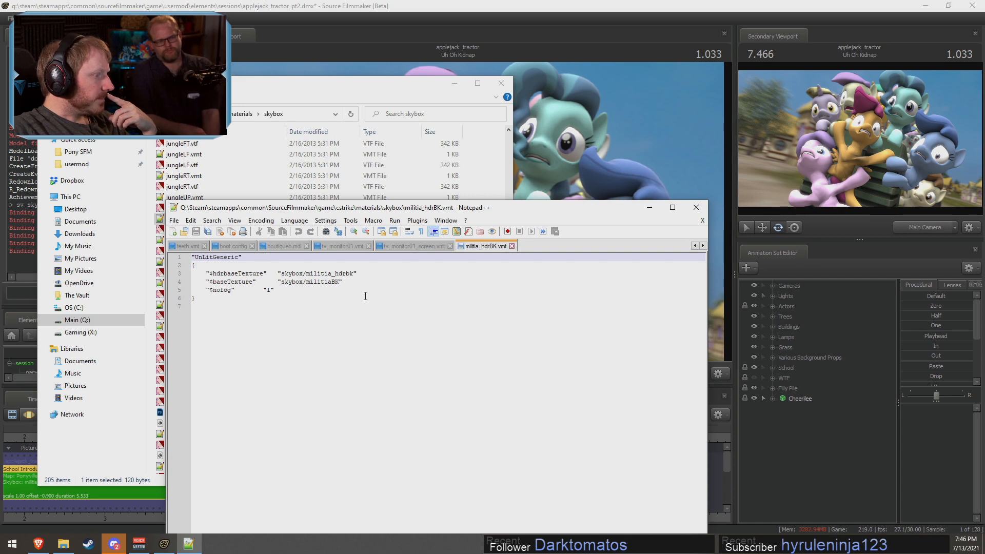
click(512, 246)
click(358, 89)
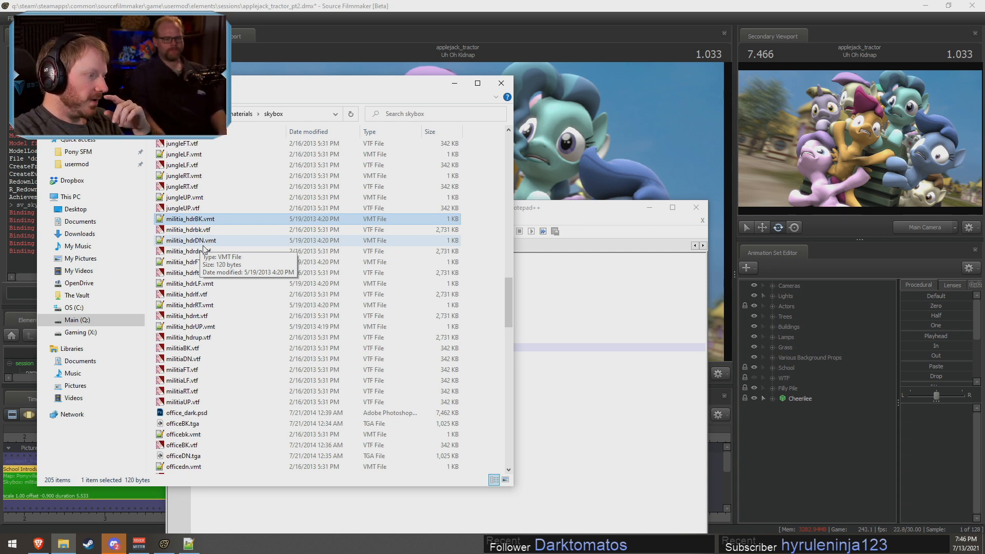
double_click(181, 317)
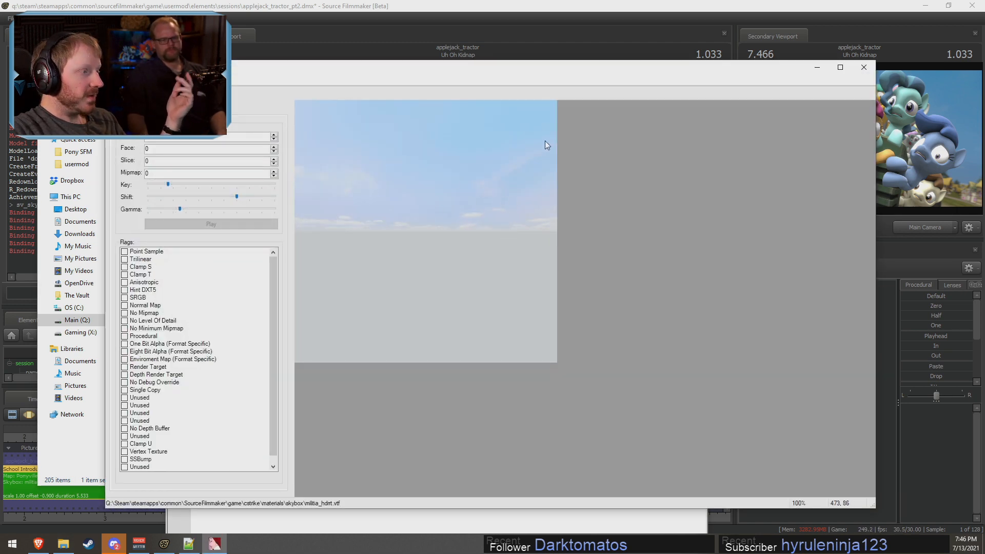
click(864, 67)
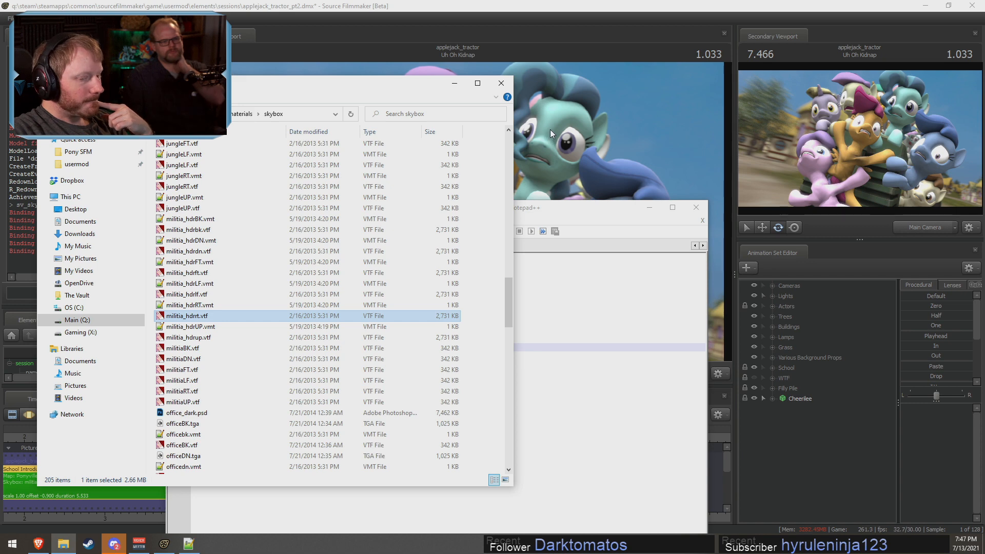
- Switch to the Brave browser, recheck the Skybox (2D) article's envmap instructions and look over the search results again before minimizing it
click(38, 544)
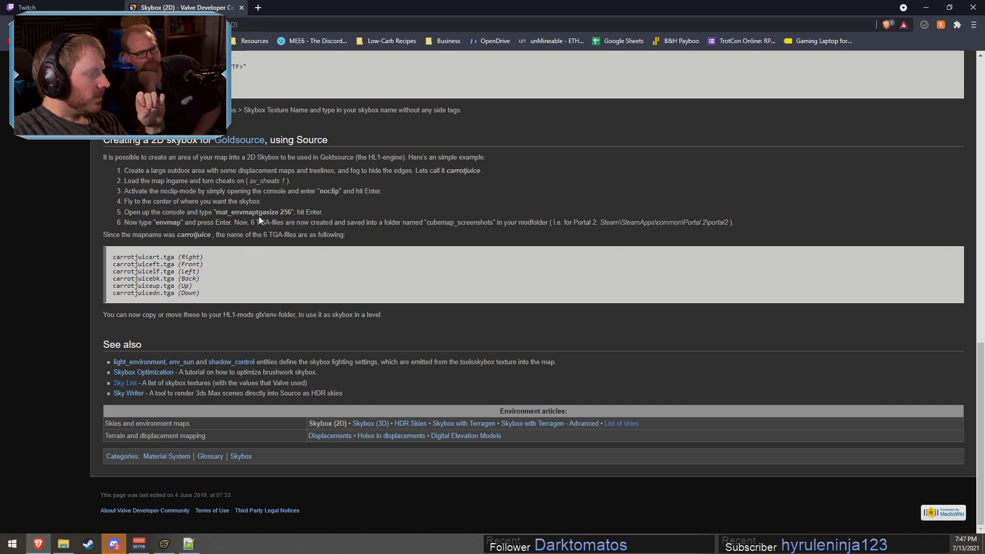
drag(255, 212, 231, 212)
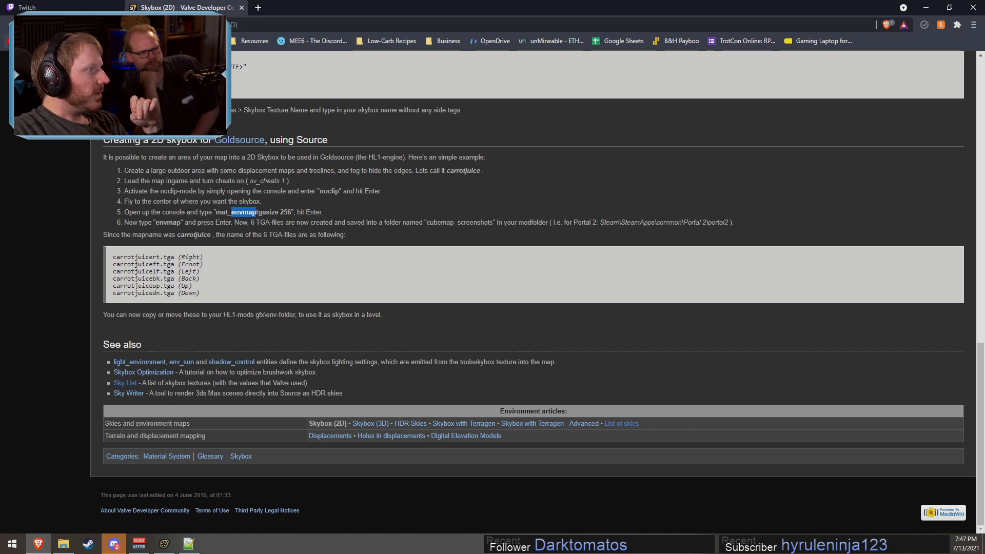
key(alt+Left)
scroll(259, 344, down, 2)
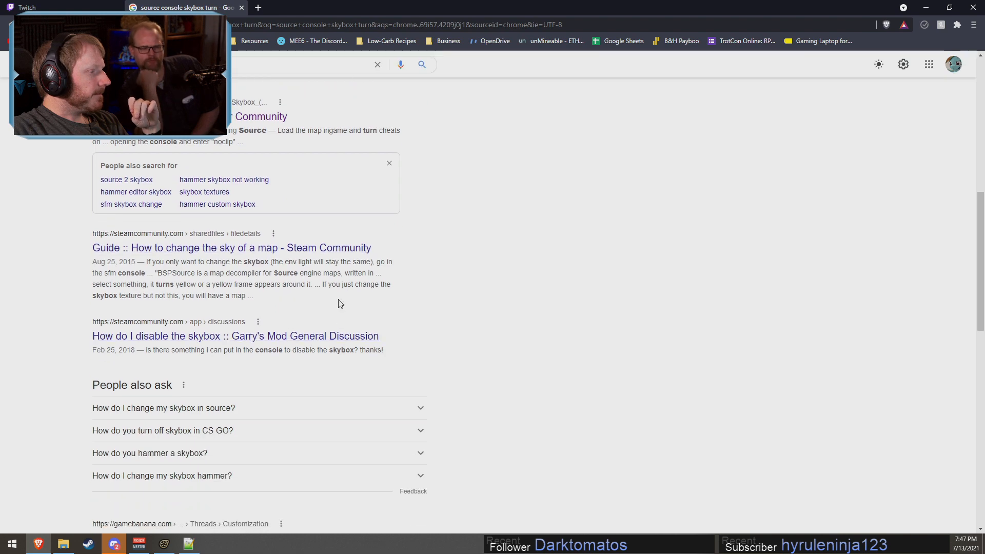
click(926, 7)
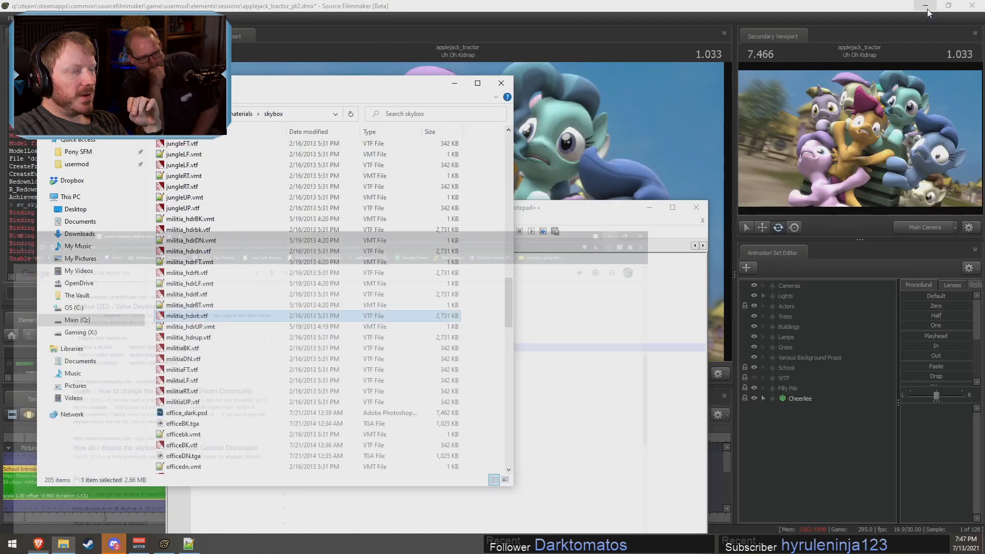
- Switch to Source Filmmaker and move the playhead to 5.900 in Uh Oh Kidnap to check the sky behind the ponies
click(627, 17)
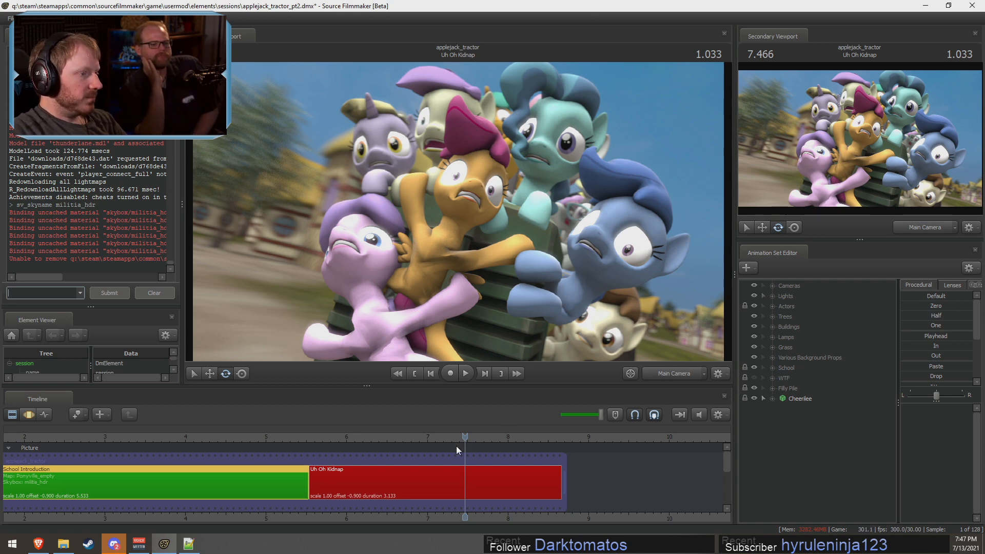
click(350, 444)
click(341, 443)
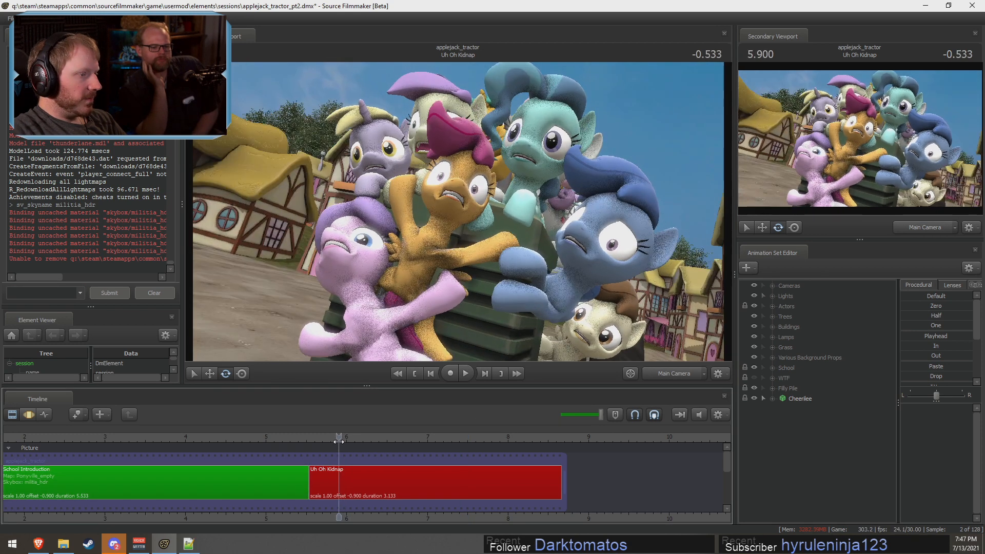
drag(340, 445, 338, 445)
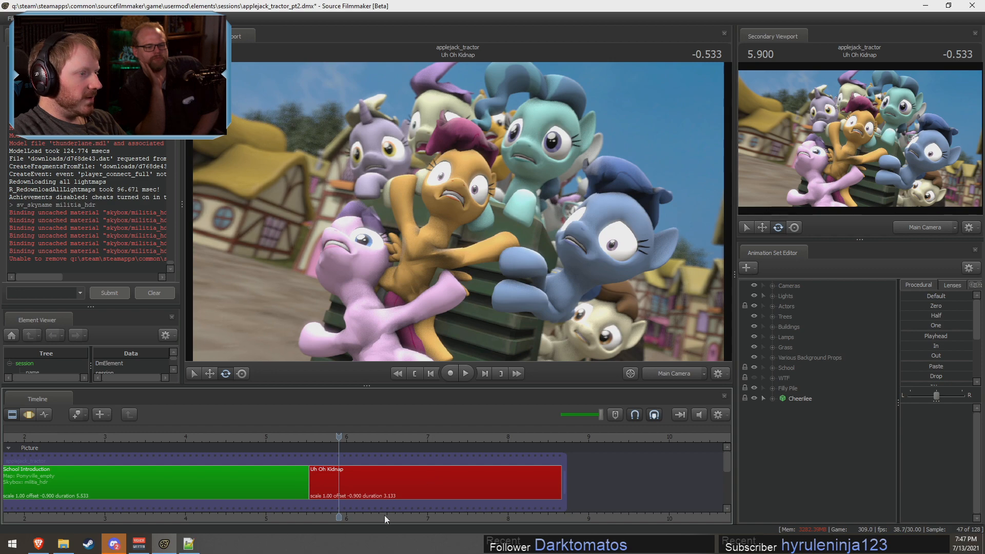
- Scrub through the opening of the Uh Oh Kidnap shot and play it back from about 6.2 seconds
click(317, 440)
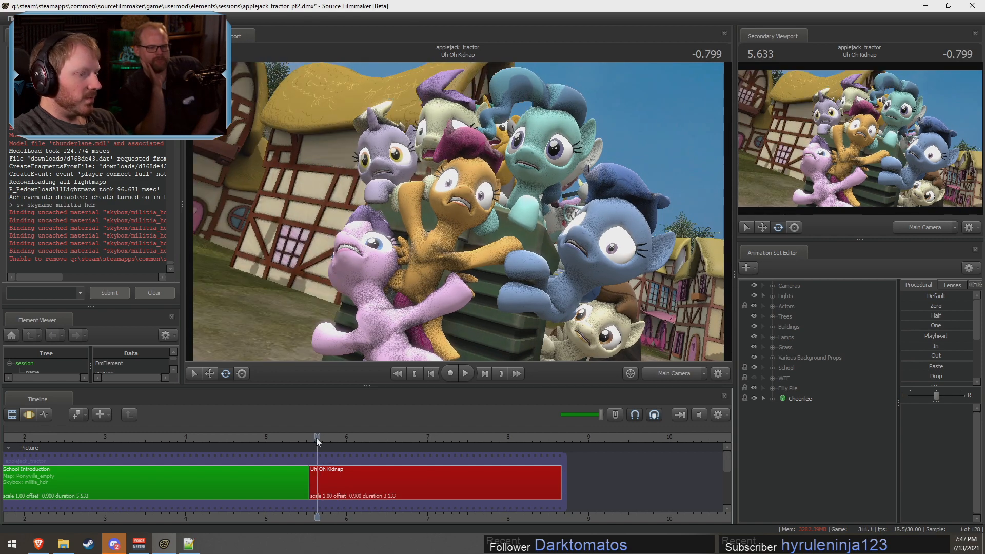
drag(316, 439, 359, 448)
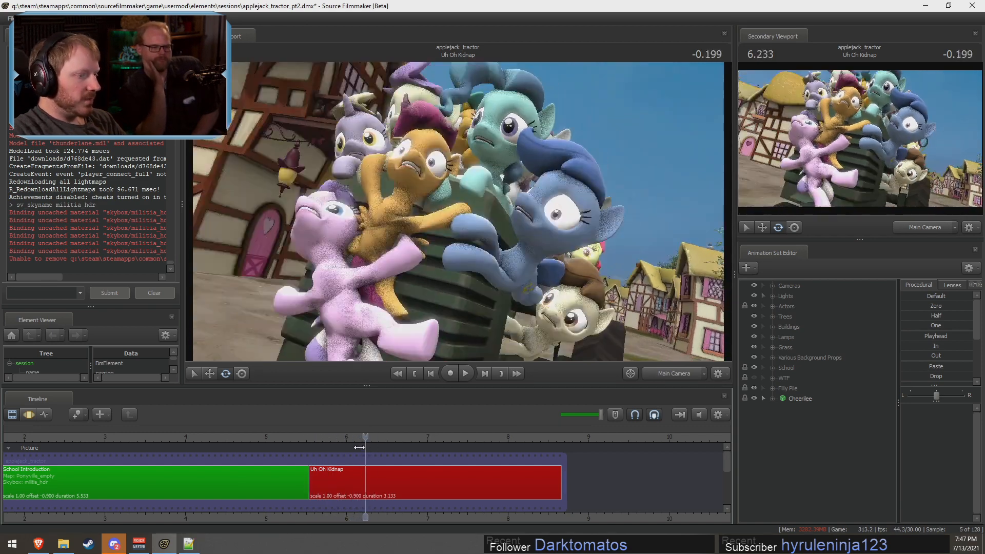
key(space)
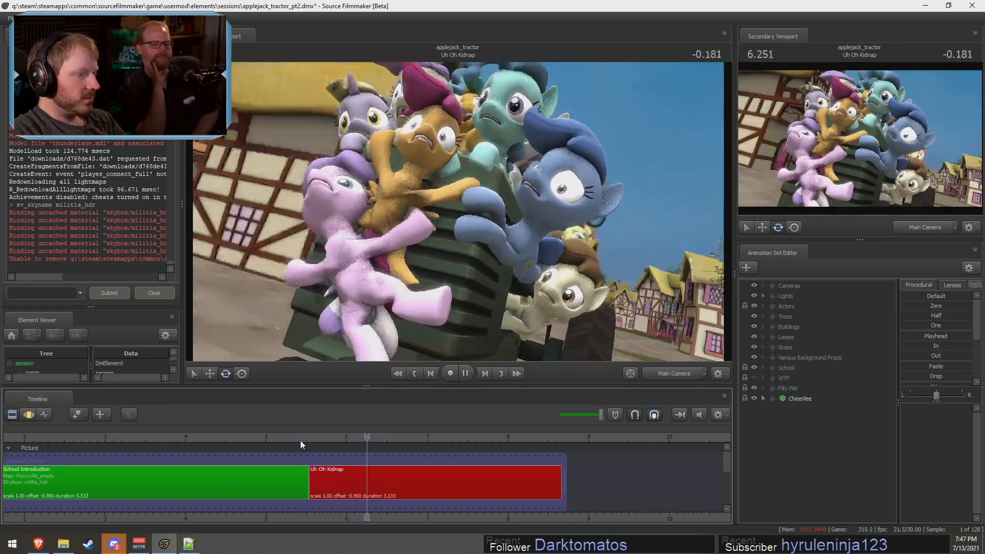
key(space)
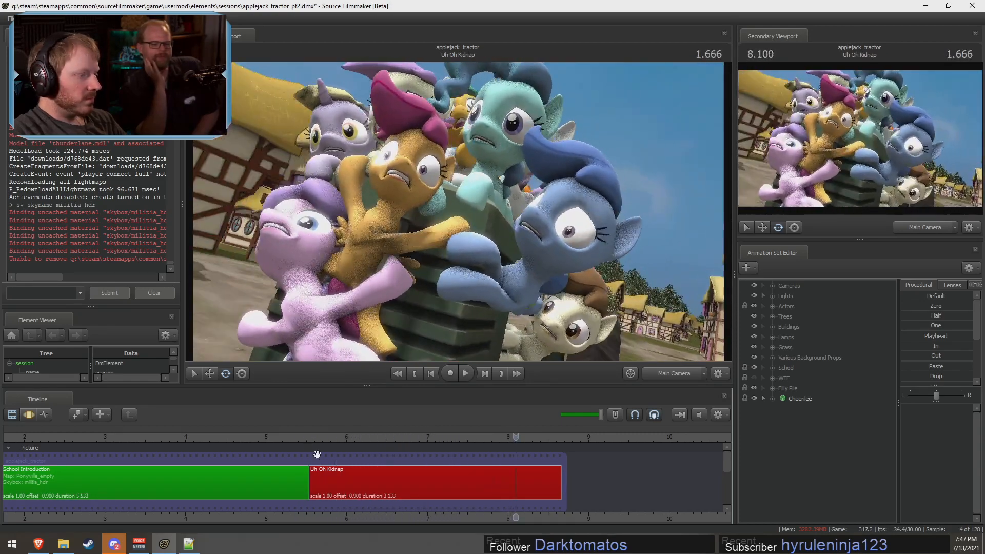
click(336, 482)
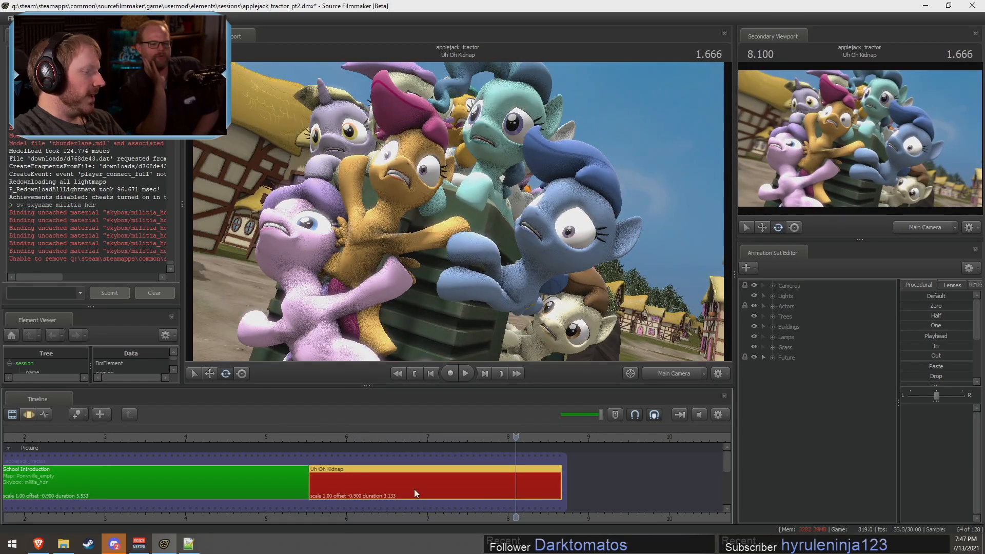
right_click(343, 478)
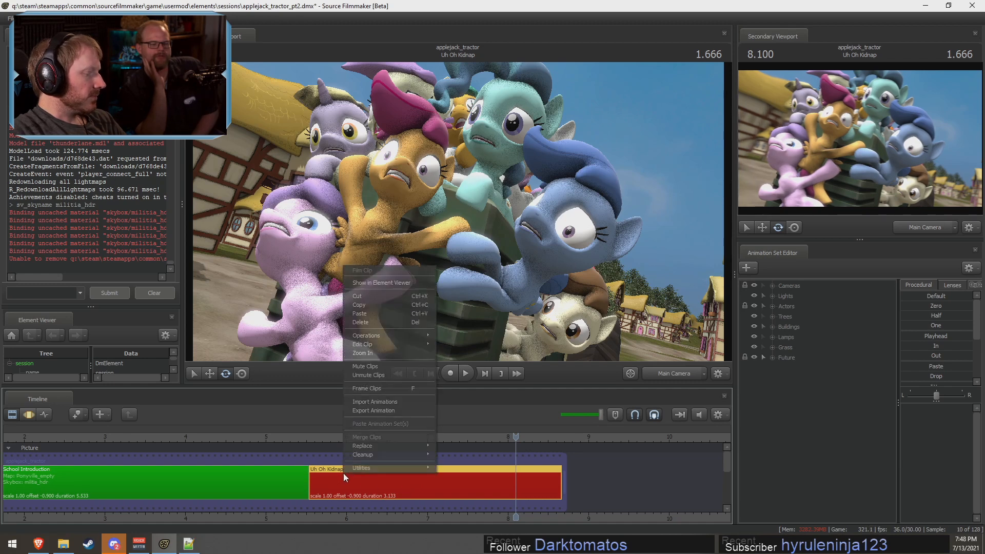
mouse_move(370, 345)
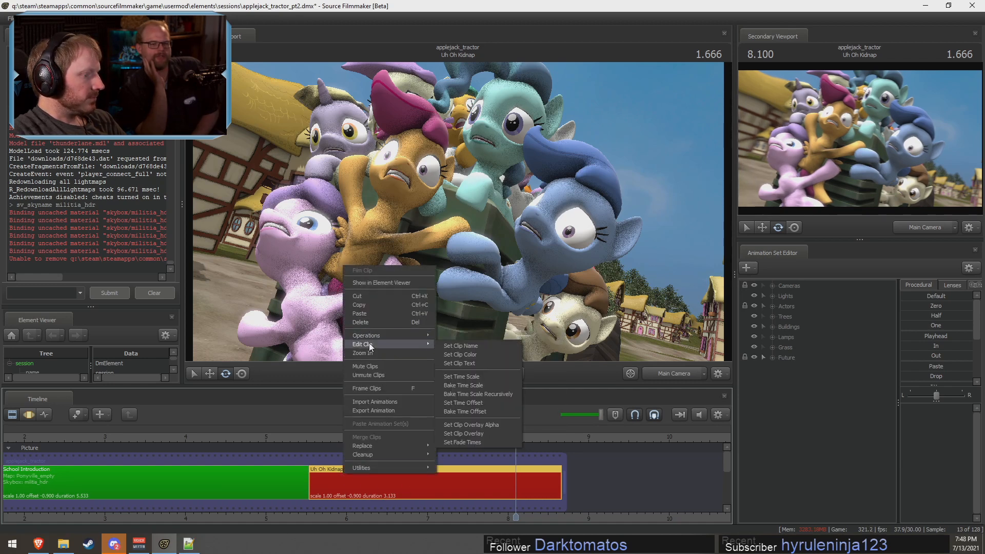
click(460, 363)
click(537, 315)
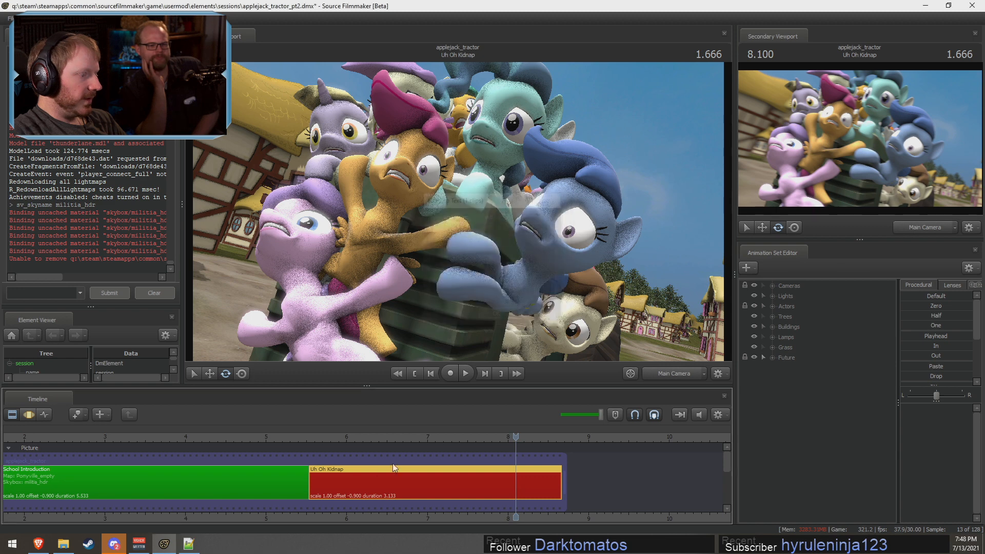
- Rename the Uh Oh Kidnap clip to "Non-Consensual Field Trip"
right_click(374, 469)
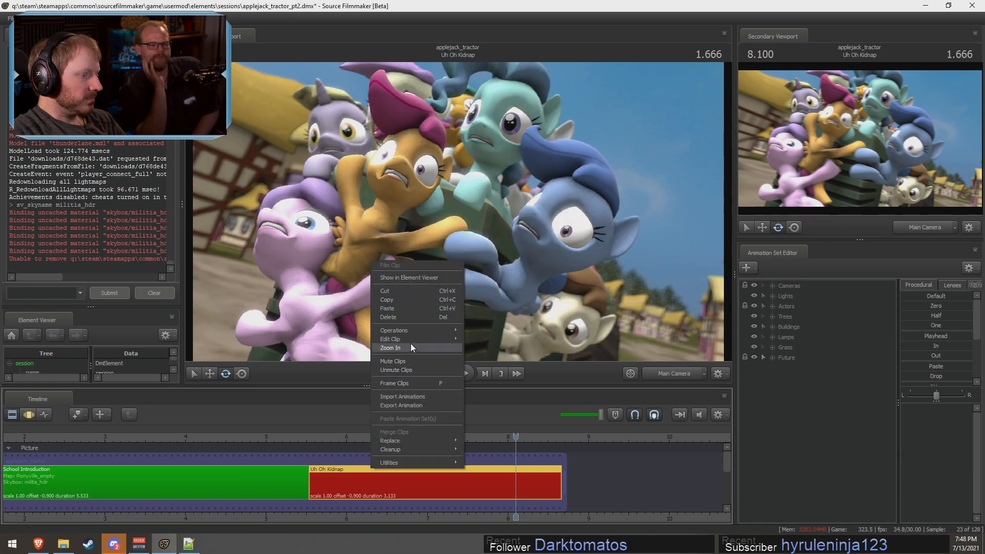
mouse_move(427, 340)
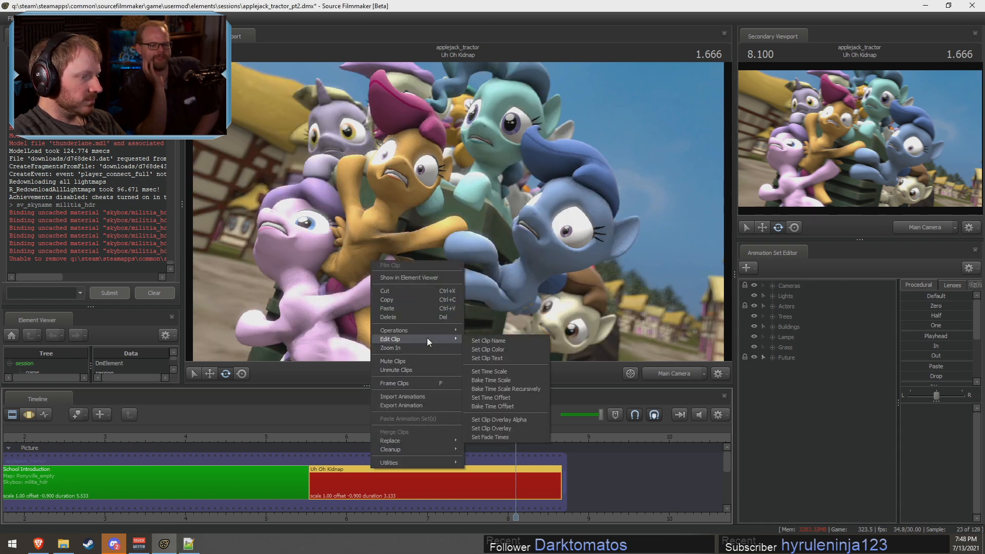
click(488, 341)
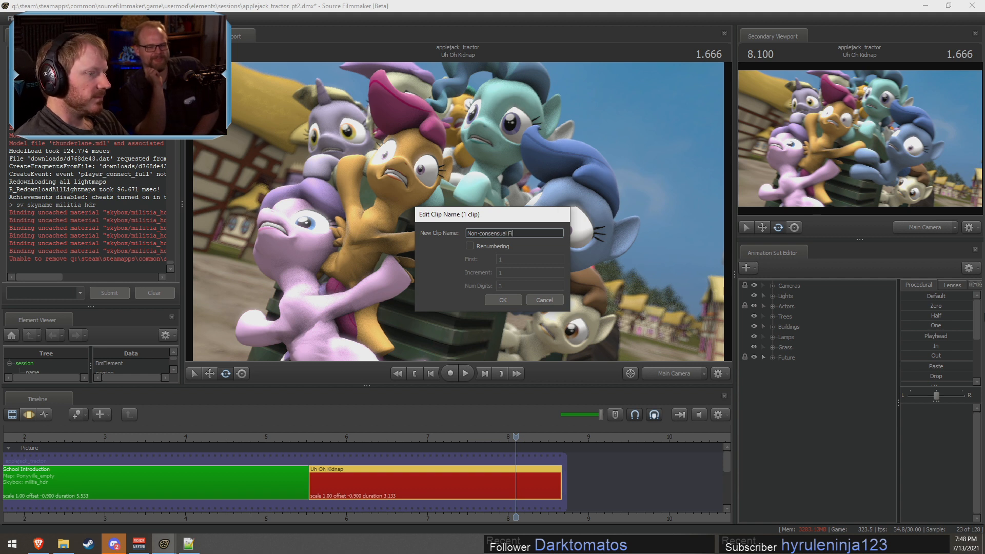
key(BackSpace)
text(Trip)
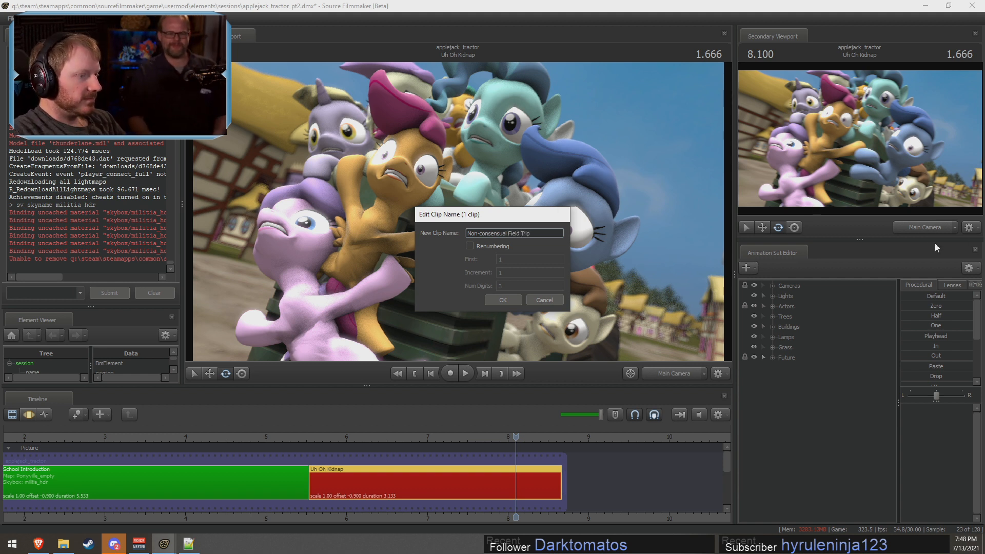
click(482, 234)
key(BackSpace)
text(C)
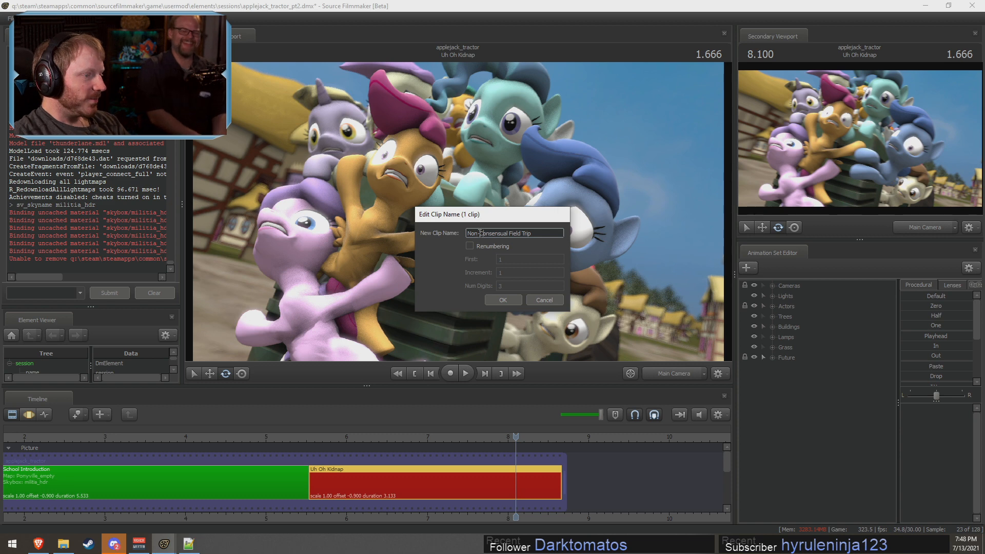
key(BackSpace)
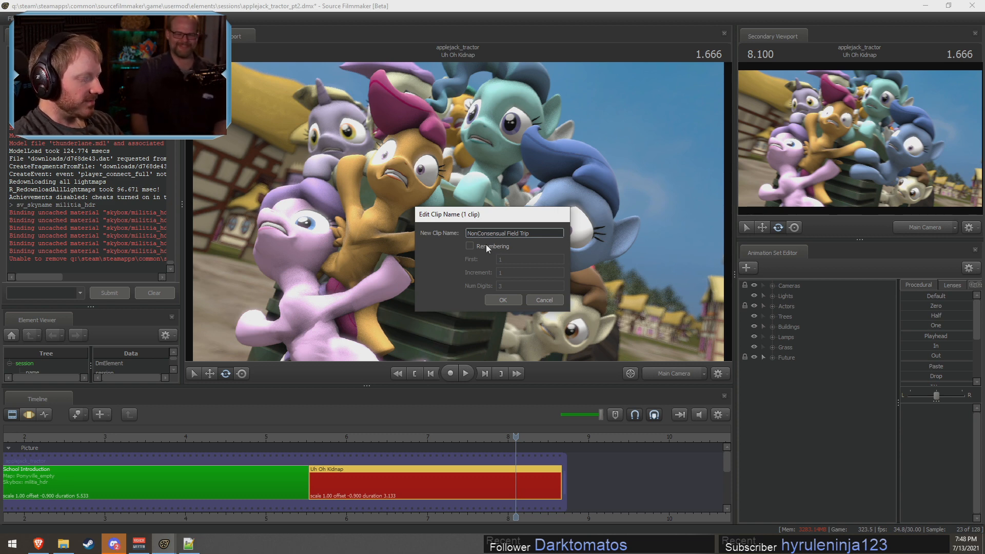
text(-)
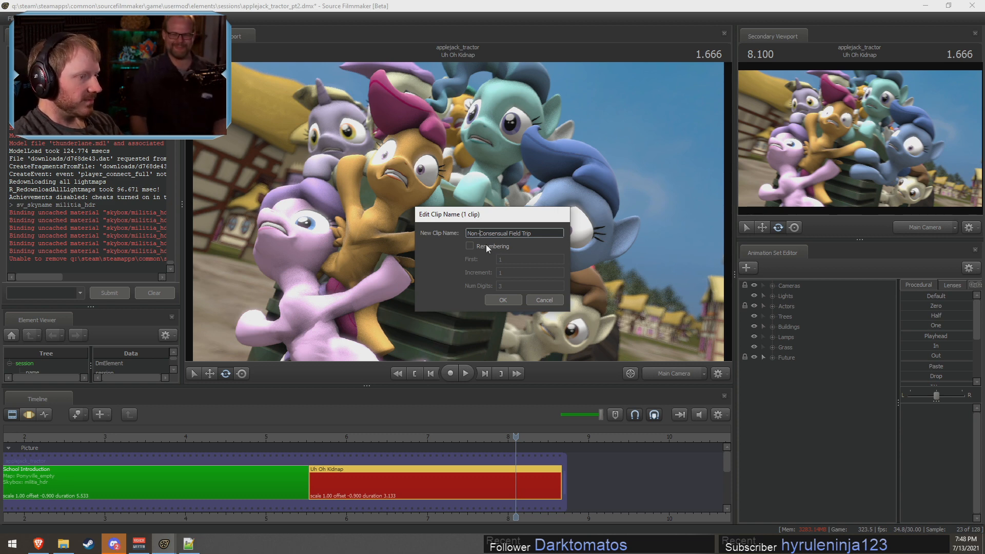
click(506, 297)
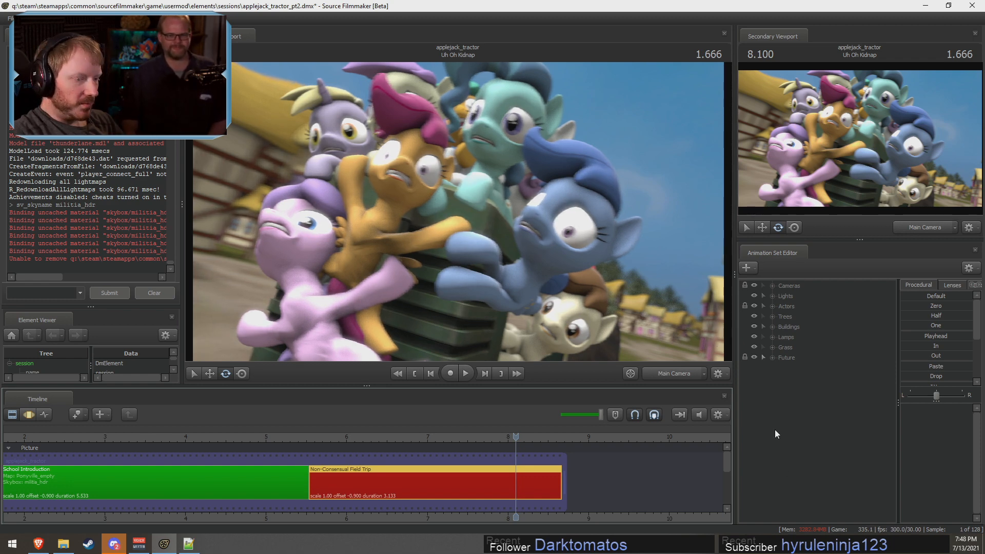
- Scrub back to the start of the Non-Consensual Field Trip clip and briefly check the scene through the work camera
click(322, 437)
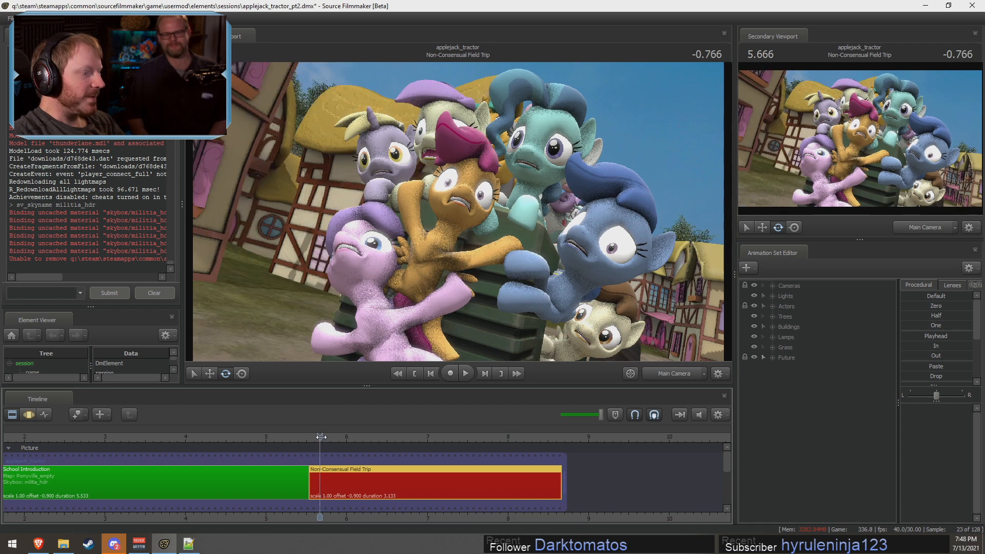
drag(323, 437, 326, 437)
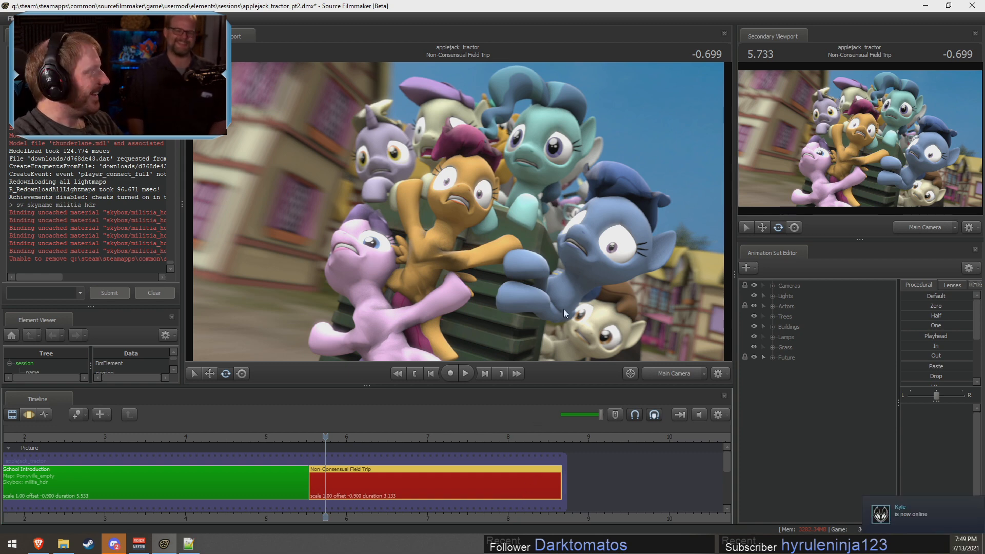
click(309, 436)
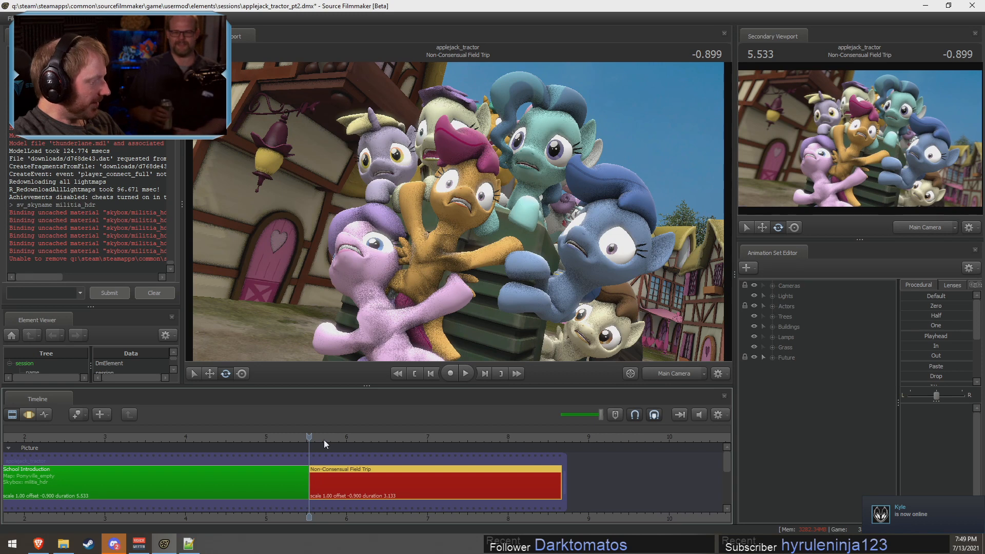
click(662, 373)
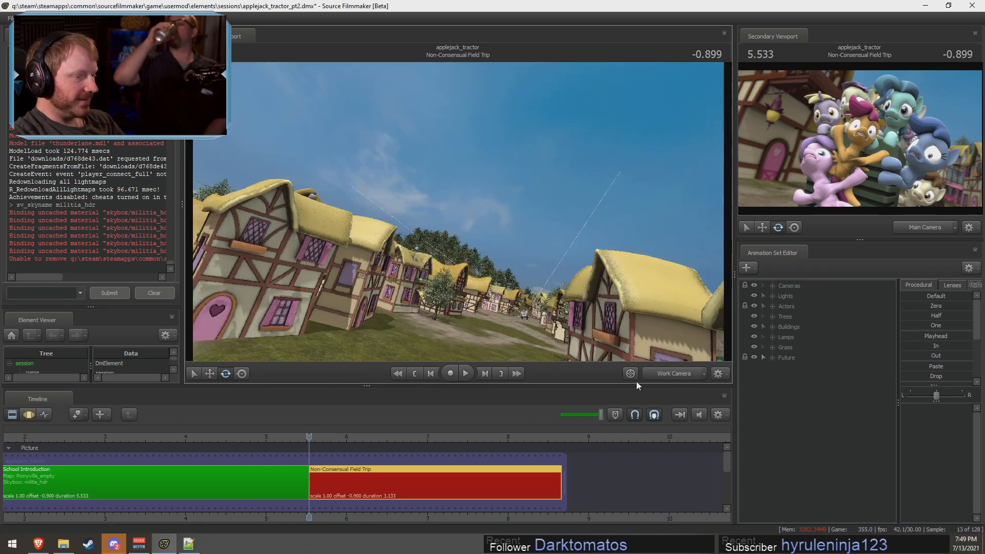
click(681, 372)
- Switch to the Brave browser, search for "mr show actors" in a new tab, and return to Source Filmmaker after viewing the cast
click(38, 544)
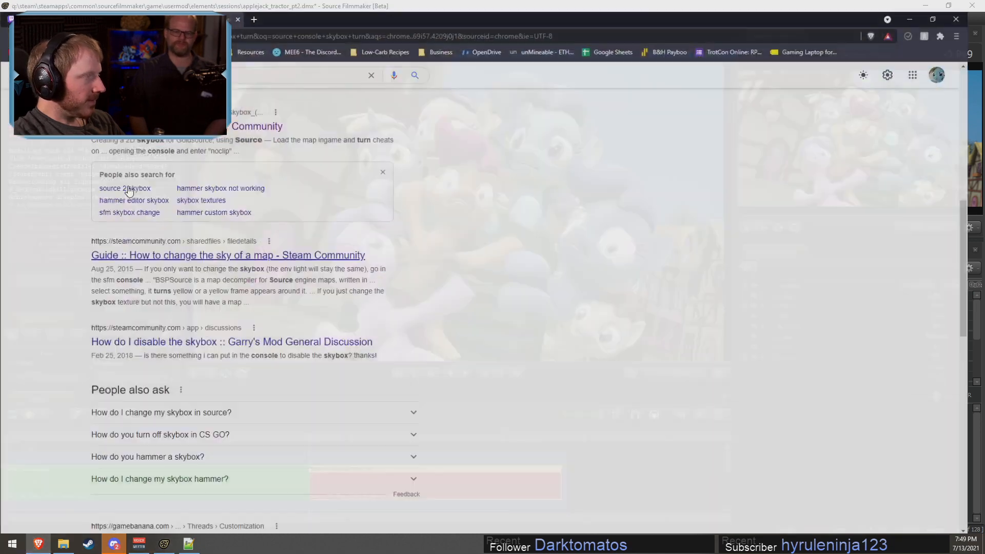
click(261, 8)
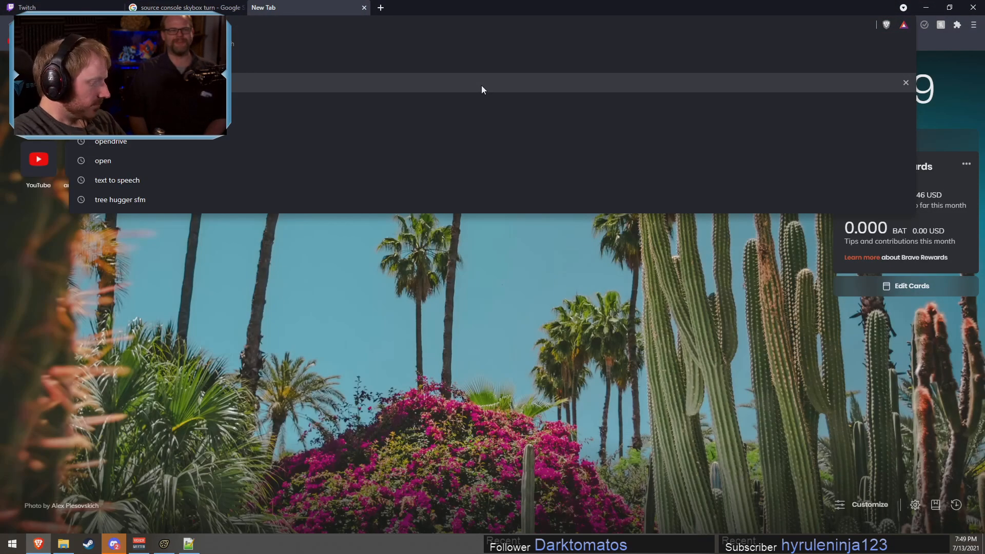
text(s)
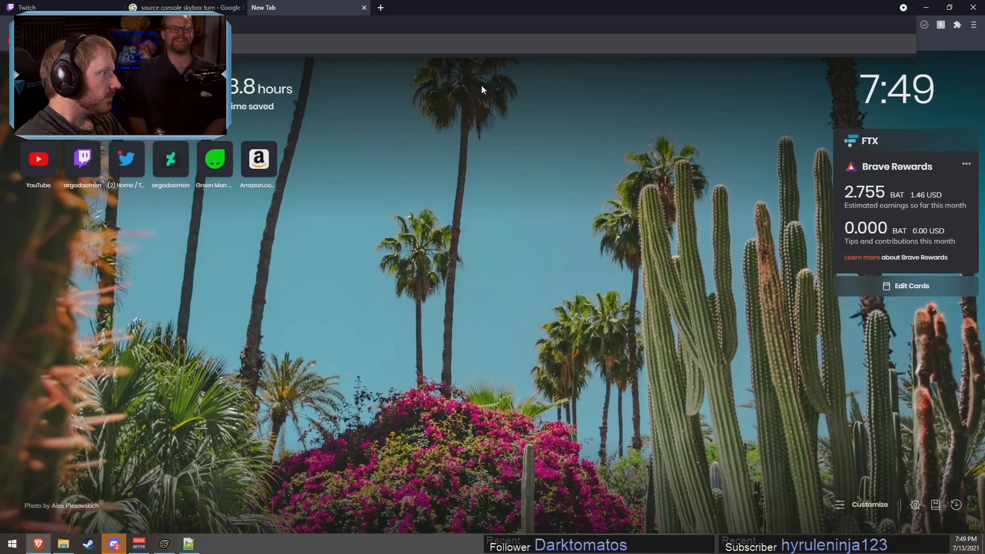
key(Return)
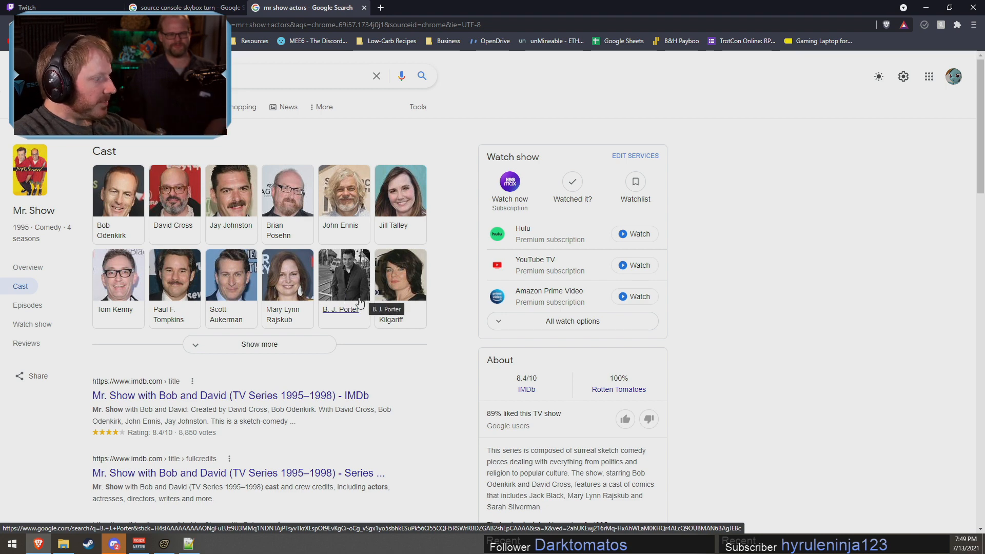
click(363, 8)
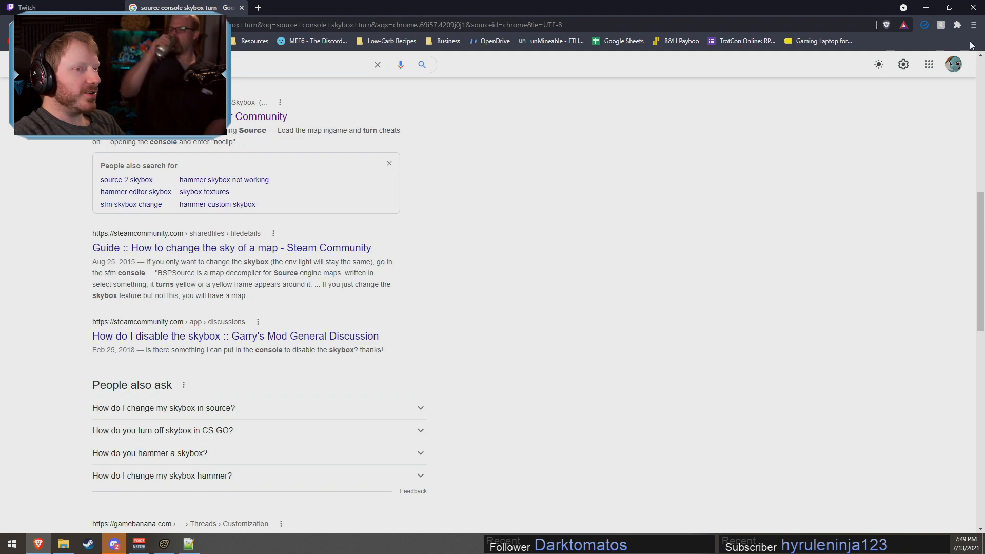
click(926, 7)
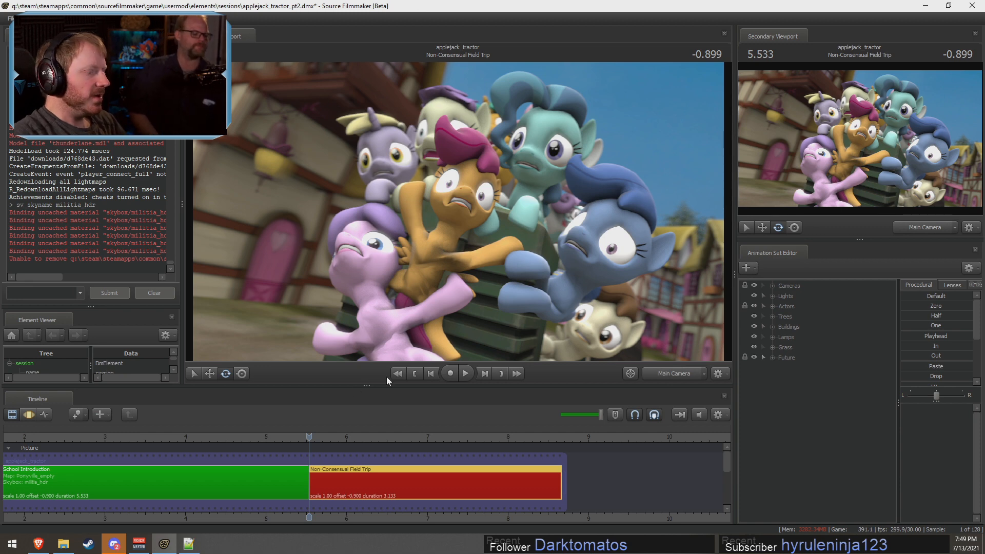
- Scrub the opening frames of the Non-Consensual Field Trip clip and view the shot's range in the Motion Editor
middle_drag(346, 522, 222, 520)
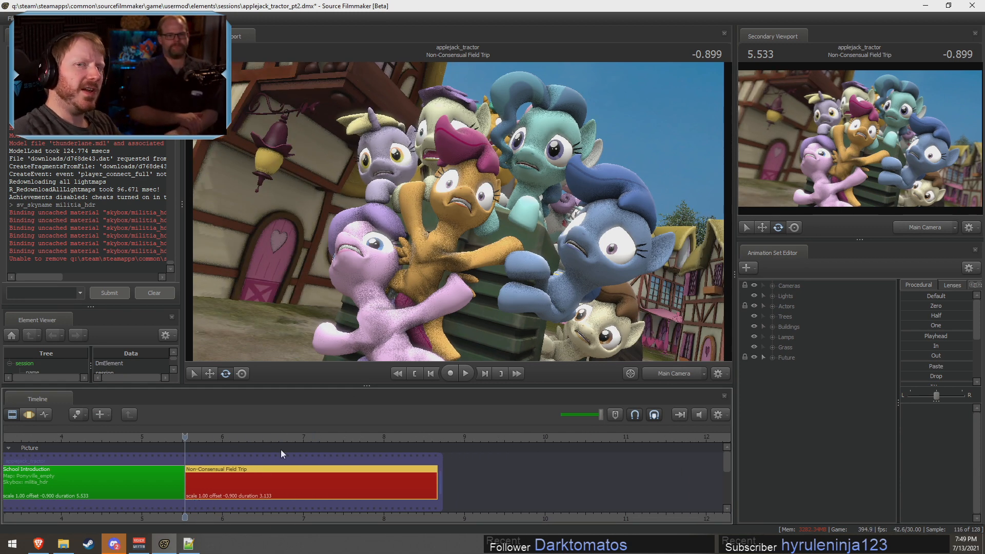
click(195, 437)
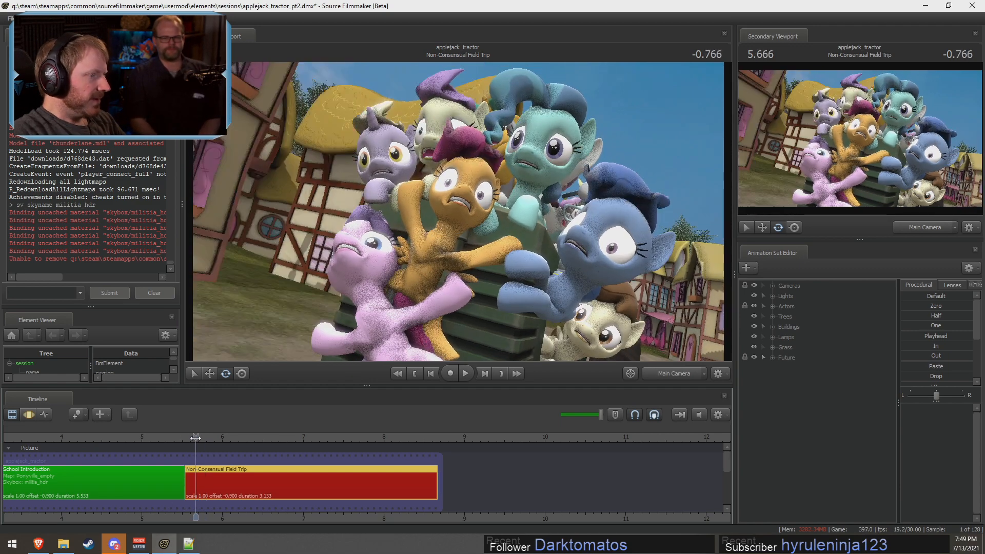
drag(195, 438, 187, 439)
key(F3)
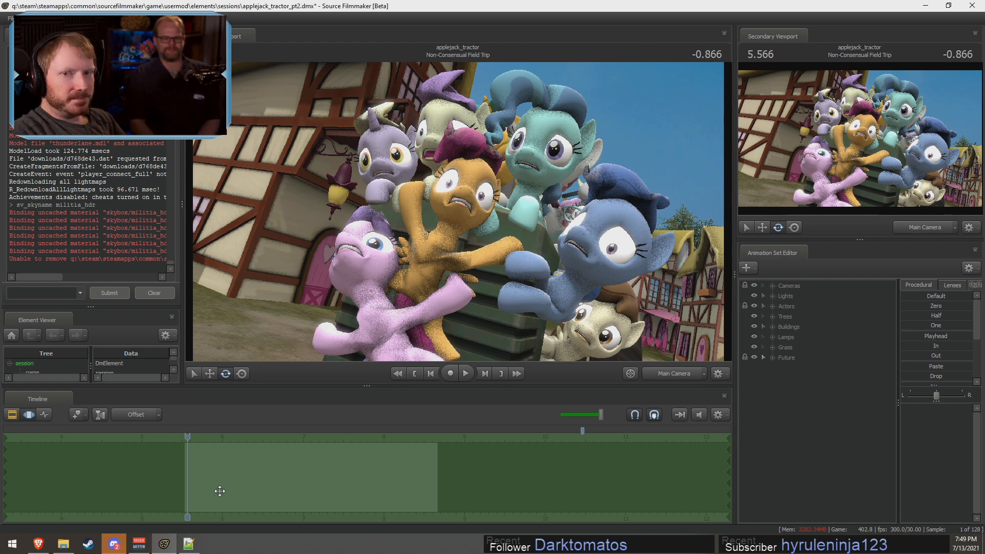
key(F2)
key(F3)
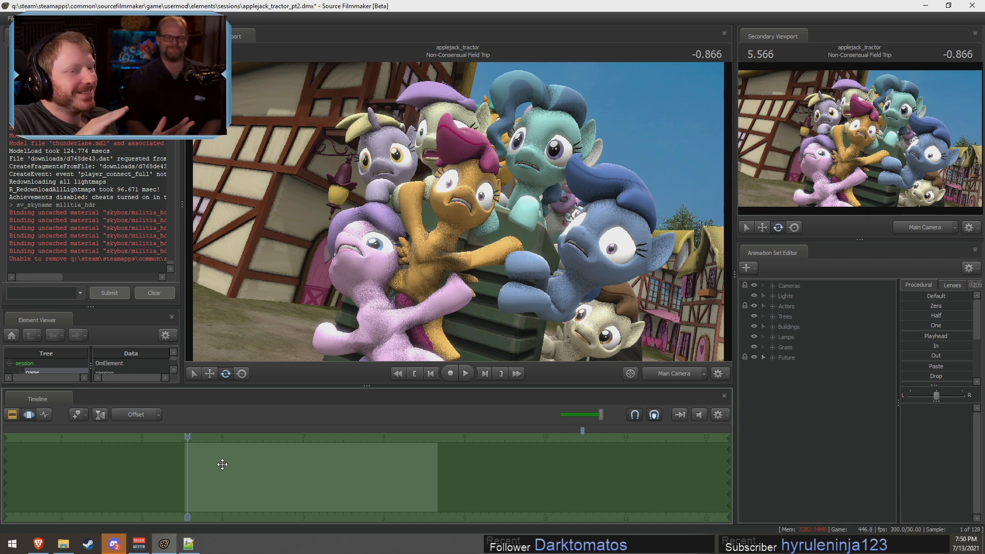
key(F2)
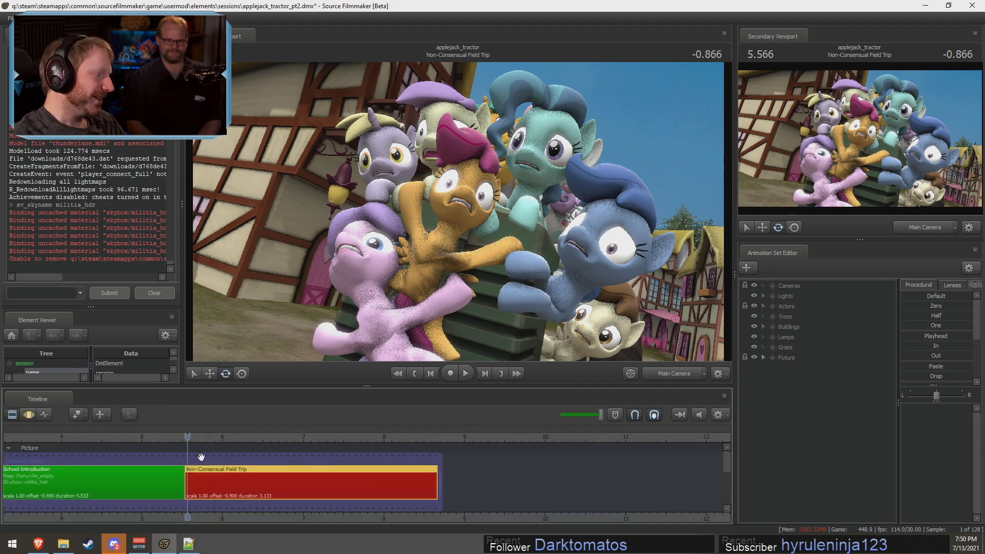
drag(191, 437, 323, 474)
key(F3)
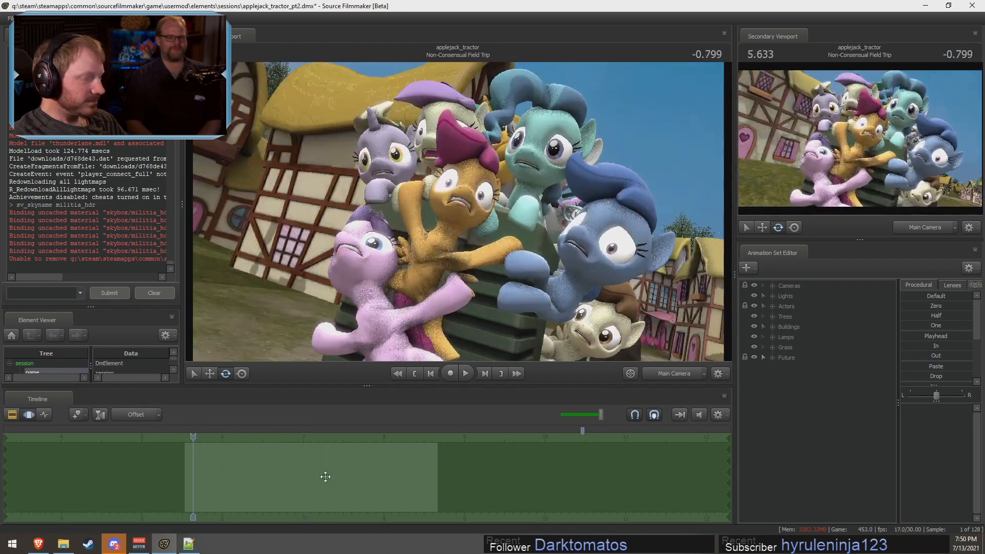
key(F2)
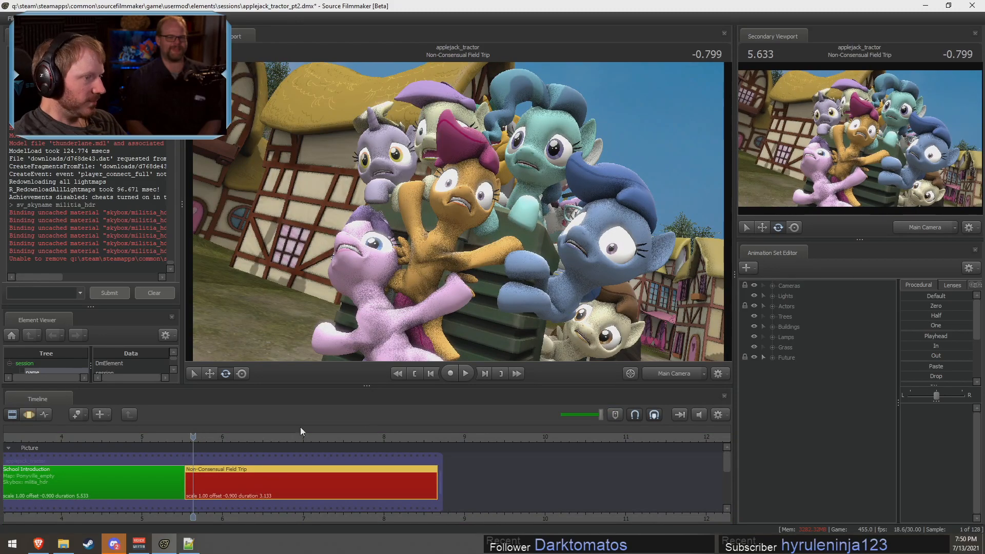
- Fly the work camera around the scene for inspection, and play the shot through the main camera past its end
click(680, 377)
key(w)
drag(458, 211, 397, 192)
drag(458, 256, 541, 299)
key(s)
key(space)
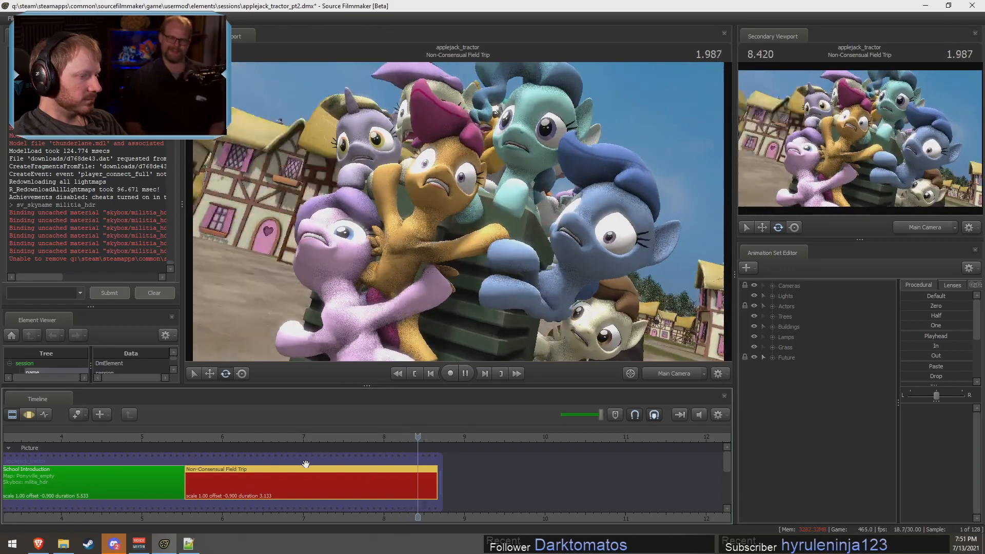
key(space)
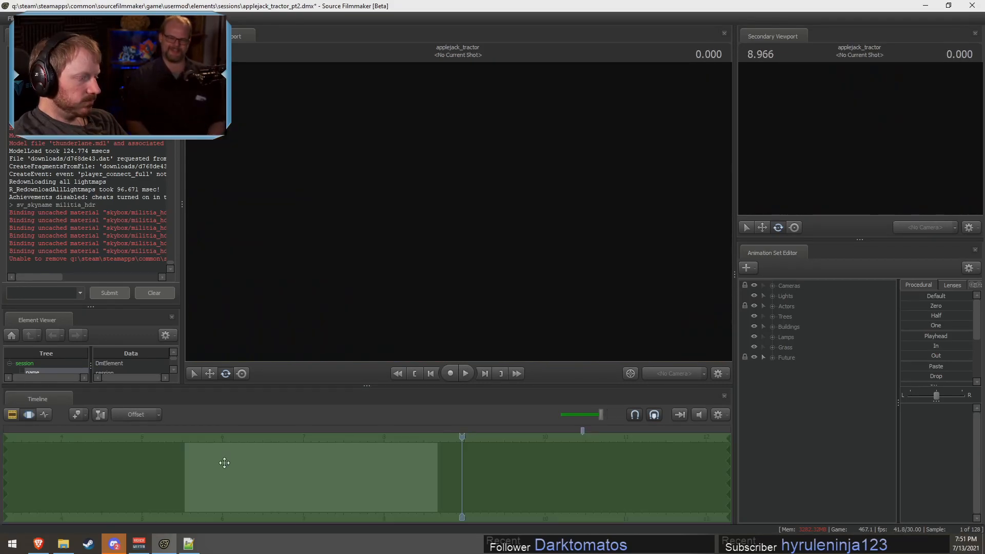
- Replay the Non-Consensual Field Trip shot from near its start through the main camera
click(191, 438)
key(space)
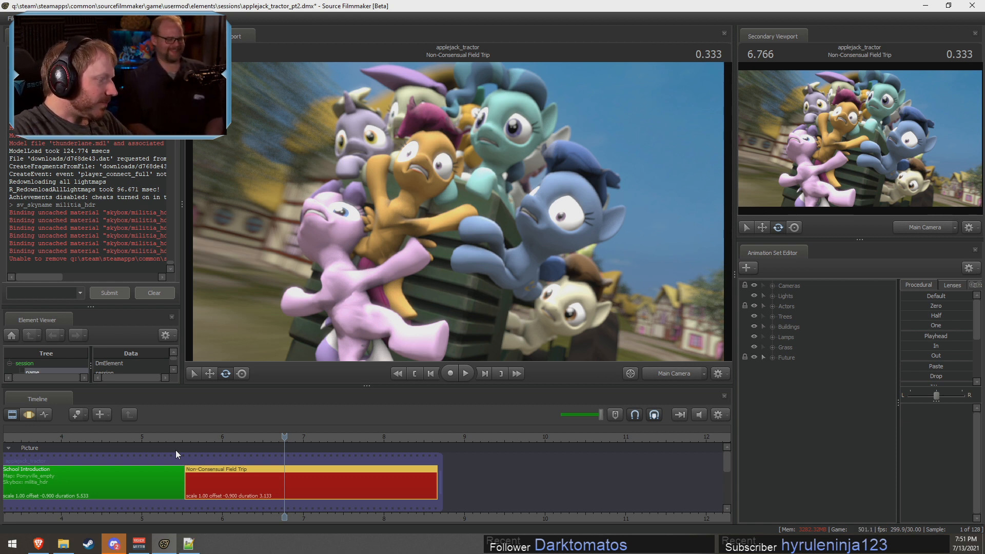
key(space)
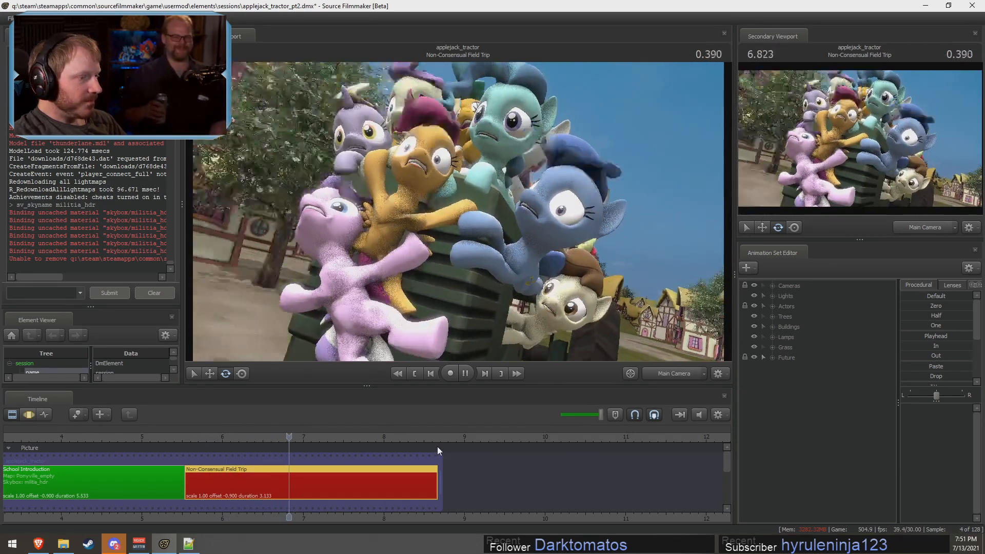
key(space)
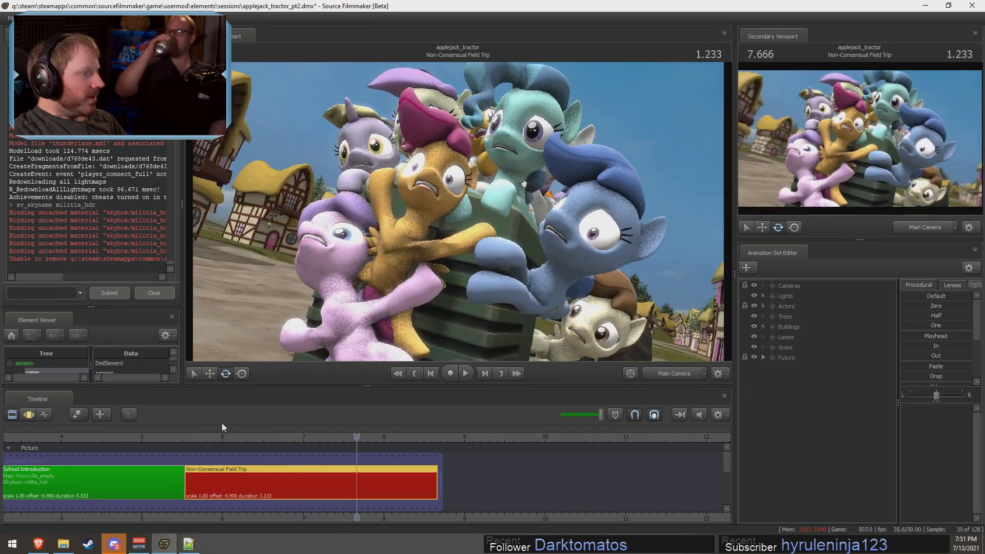
- View the village from above through the work camera and copy an existing building's animation set from the Buildings group
click(679, 374)
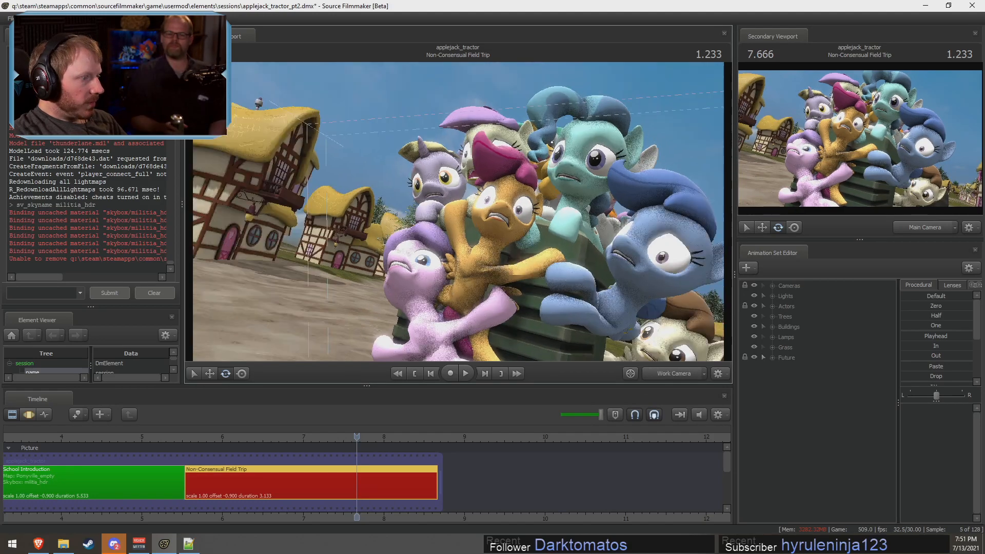
key(w)
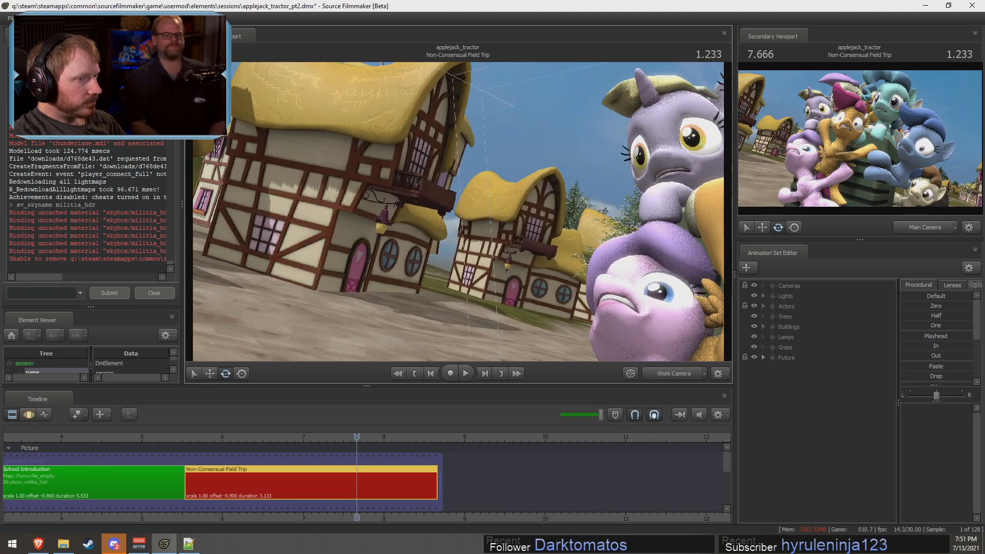
key(s)
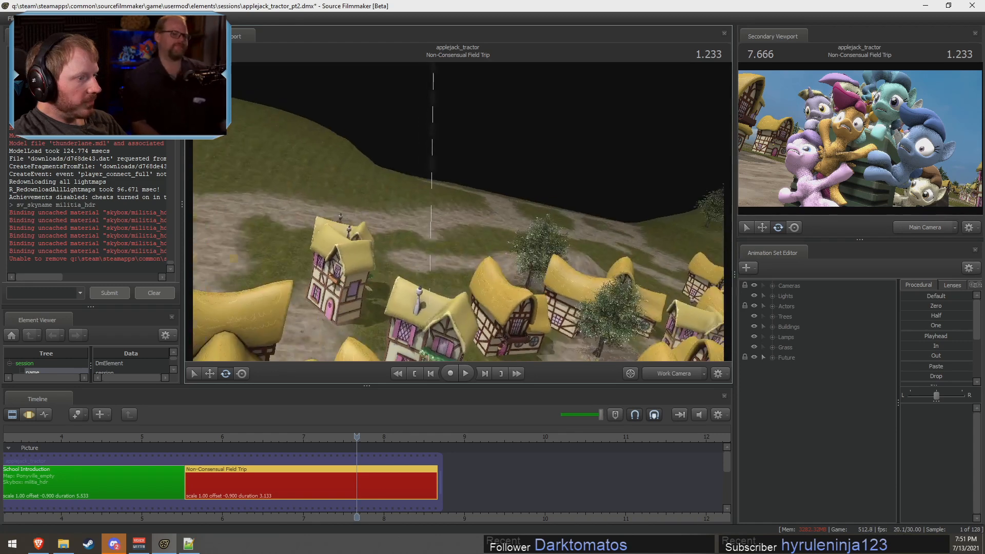
click(764, 327)
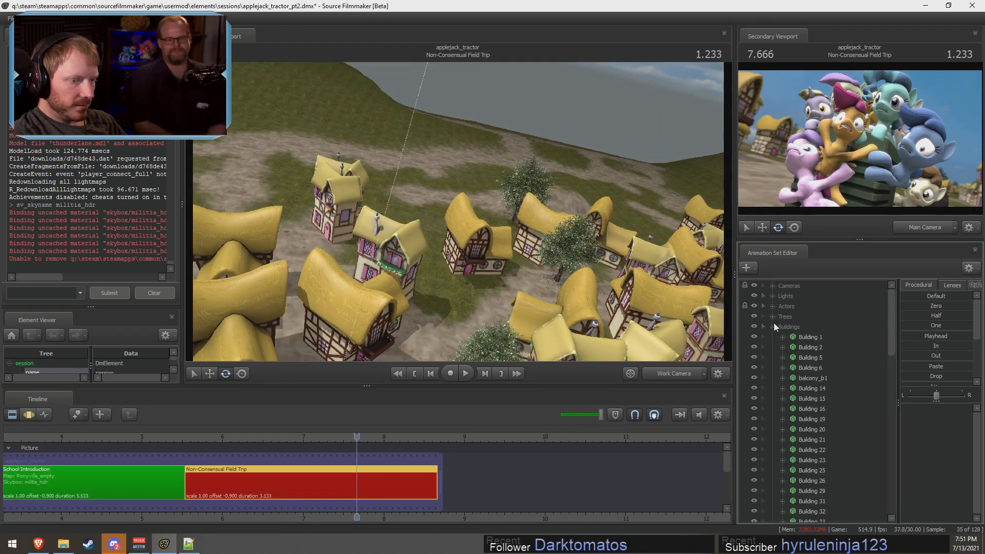
click(805, 337)
key(F3)
scroll(808, 396, down, 8)
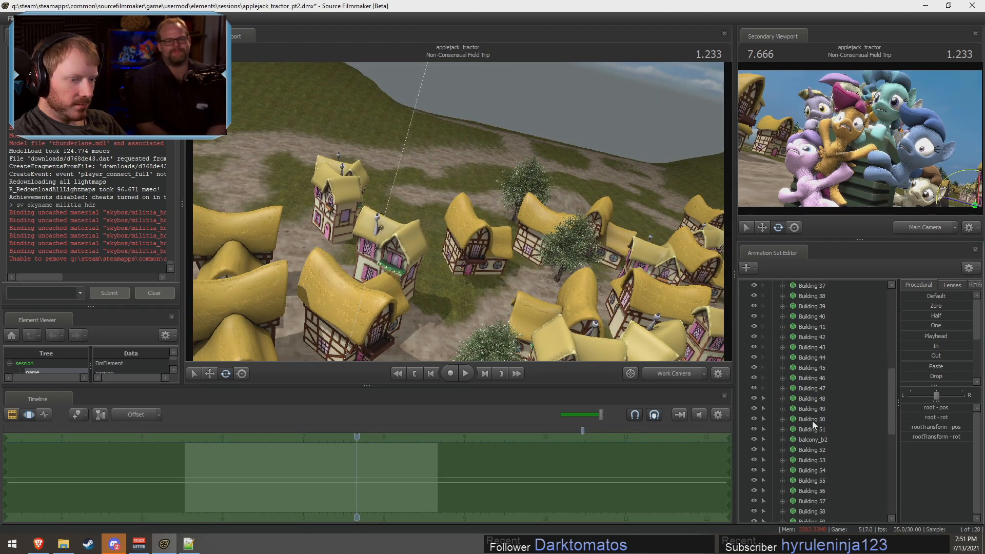
right_click(812, 398)
click(836, 251)
- Collapse the Buildings group and paste the copied animation set as a new building
scroll(797, 337, up, 5)
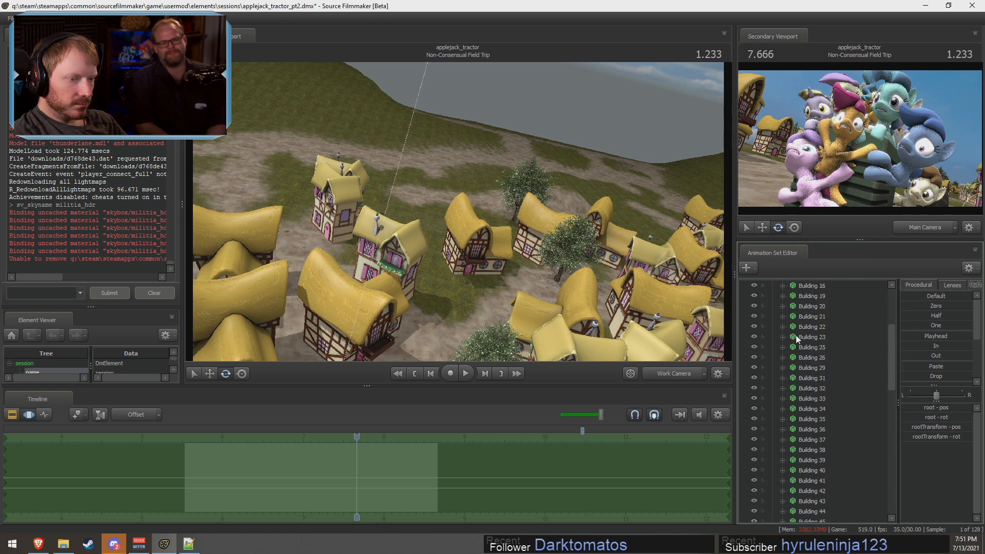
scroll(796, 335, up, 3)
click(764, 327)
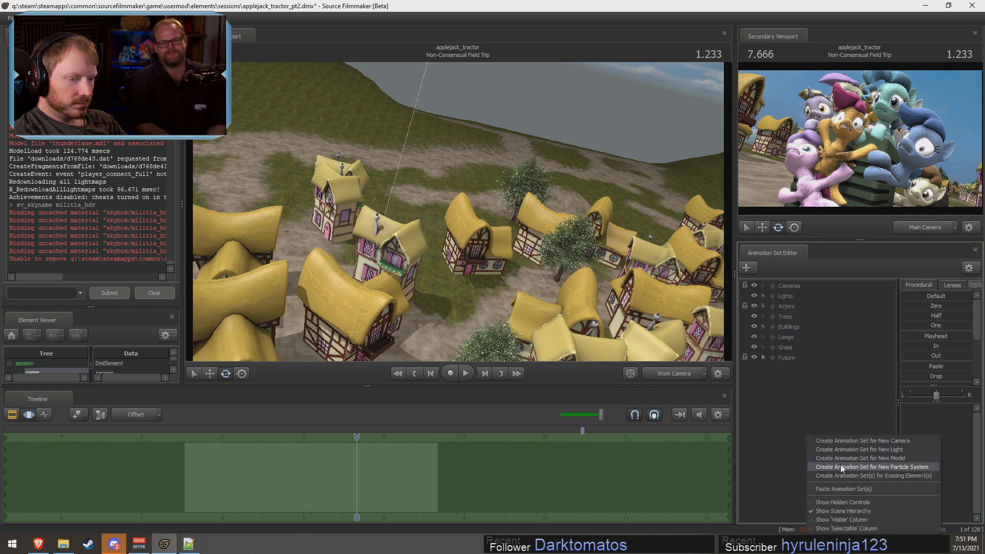
click(827, 488)
key(F2)
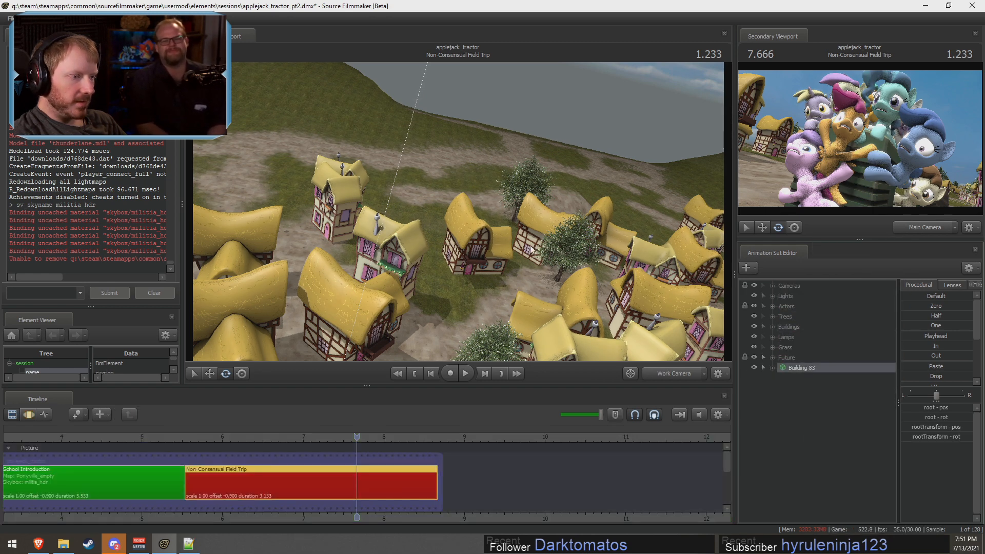
- Move the pasted building across the village to an open spot among the far houses and rotate it into place
key(s)
drag(492, 221, 460, 212)
key(F3)
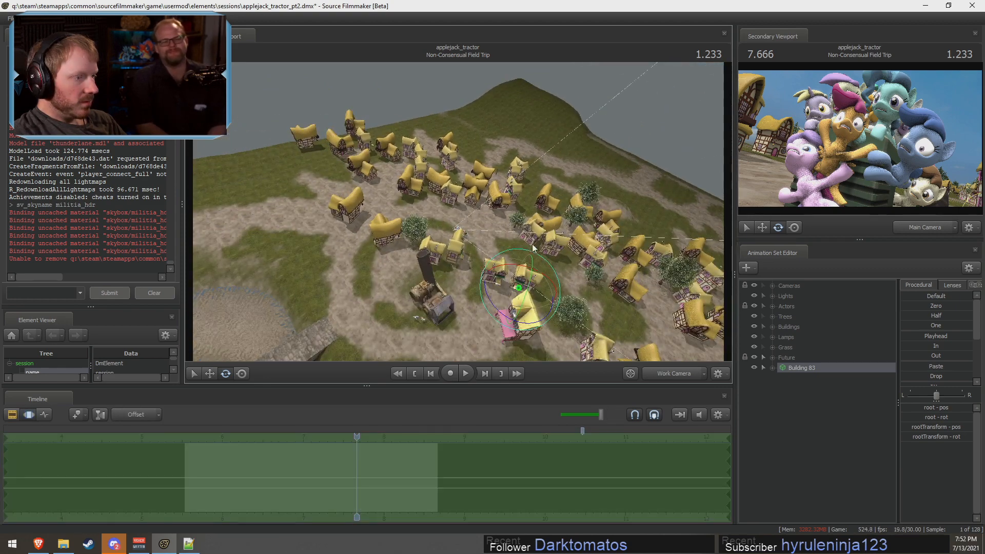
key(w)
alt+drag(583, 243, 457, 214)
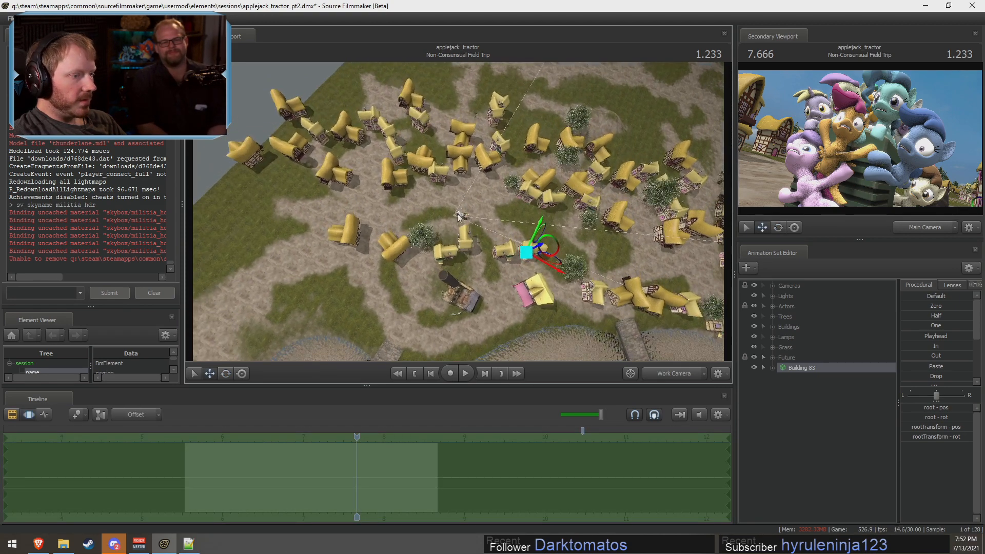
drag(550, 246, 560, 123)
key(e)
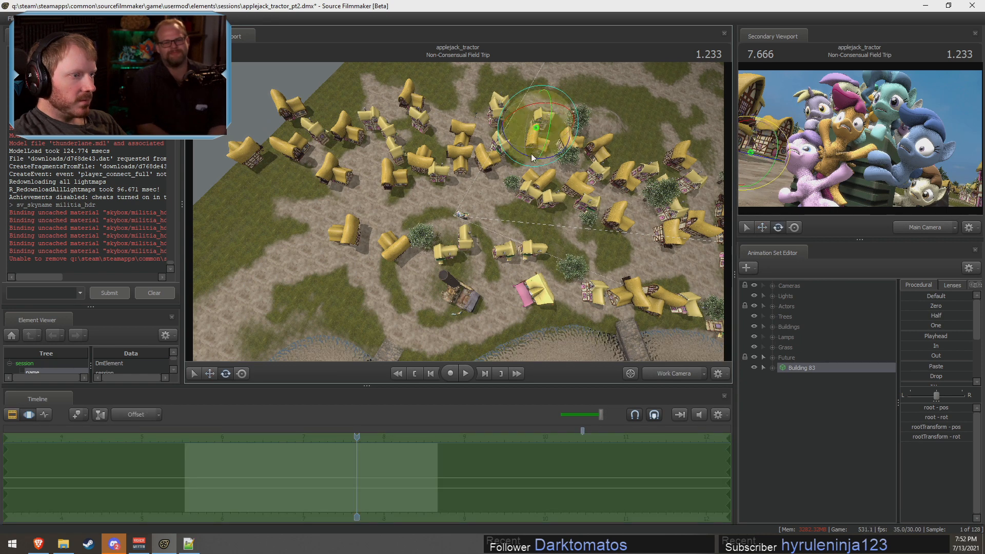
drag(529, 158, 512, 152)
key(F2)
- Set the playhead to shot time 2.033 and paste another copy of the building's animation set
drag(357, 437, 416, 448)
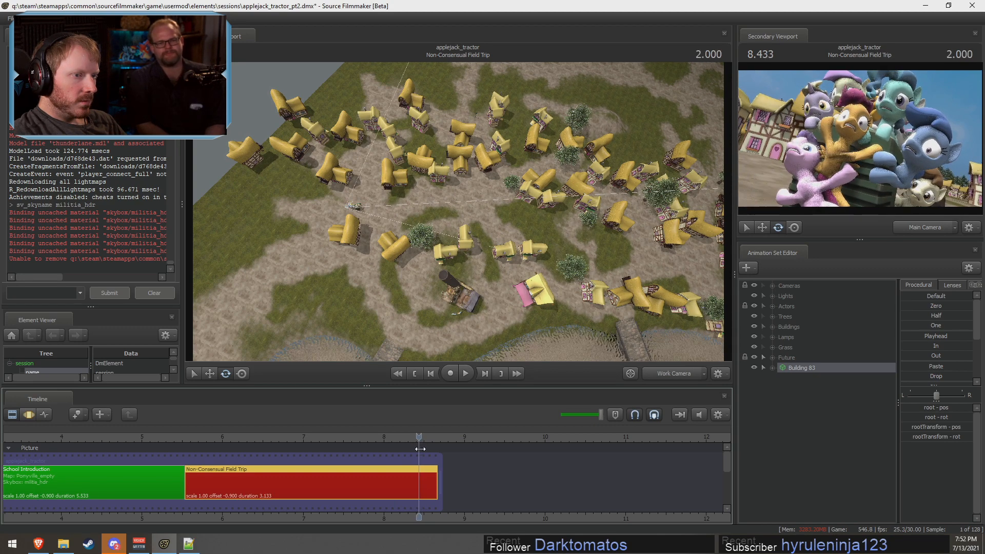
drag(420, 449, 422, 449)
right_click(811, 408)
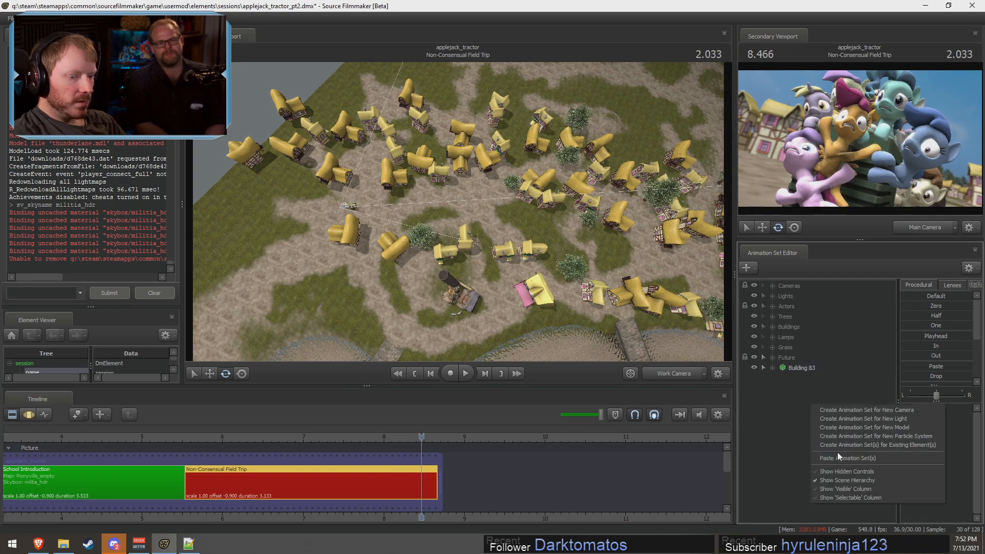
click(841, 458)
- Move the second pasted building to the far edge of the village and rotate it to fit the neighbouring houses
key(F2)
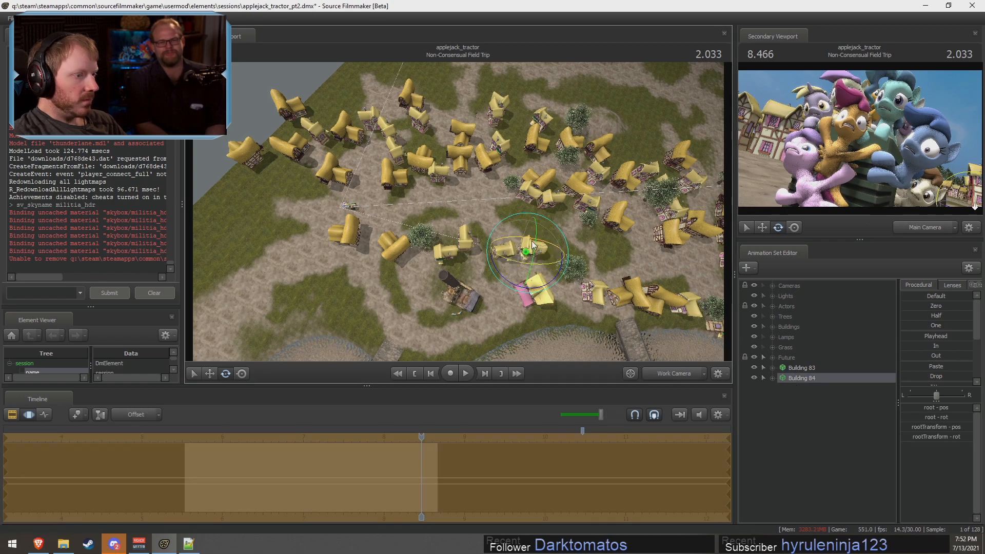
key(F3)
key(F2)
key(F3)
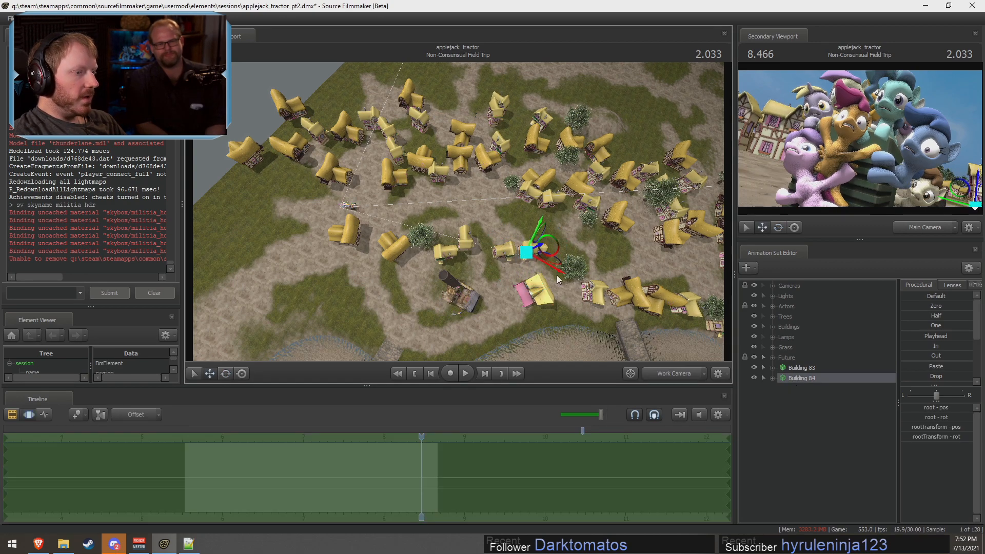
drag(551, 256, 448, 140)
key(F2)
key(F3)
key(e)
key(F2)
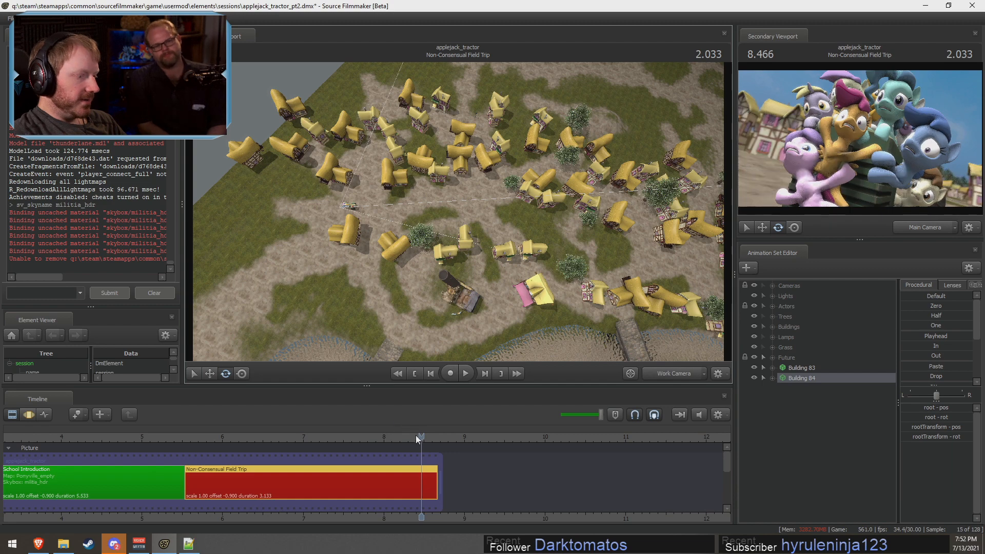
- Fine-tune the second pasted building's position among the houses at the far edge of the village
drag(417, 435, 421, 441)
key(F3)
click(443, 113)
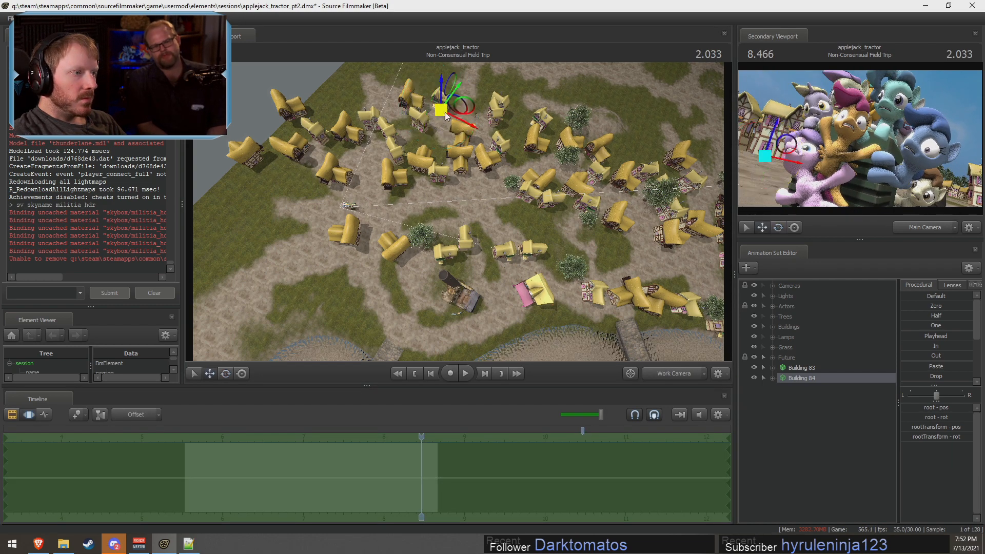
drag(471, 111, 461, 108)
key(F2)
- Return to the shot's opening, switch to the main camera, and play it to check the background buildings
drag(421, 436, 232, 434)
click(675, 373)
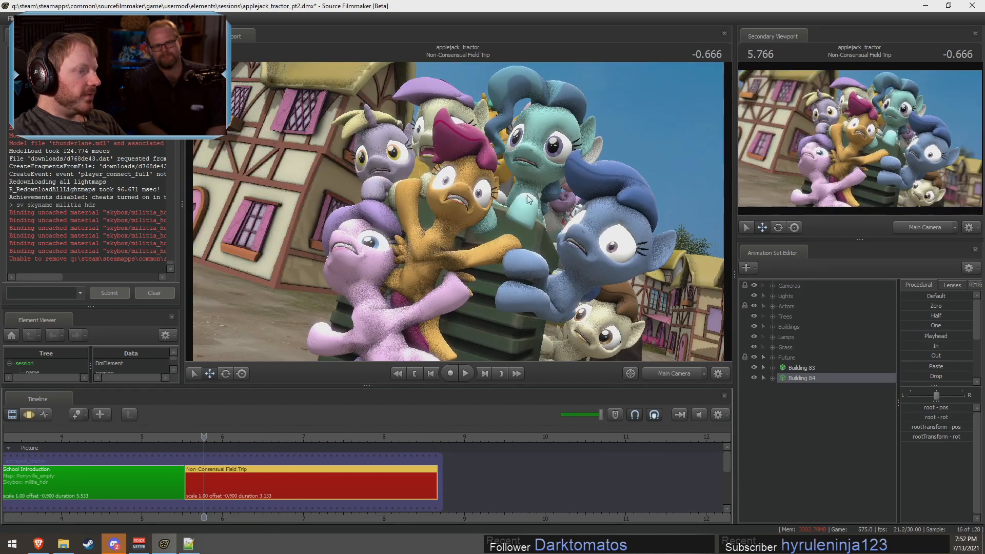
key(space)
key(space)
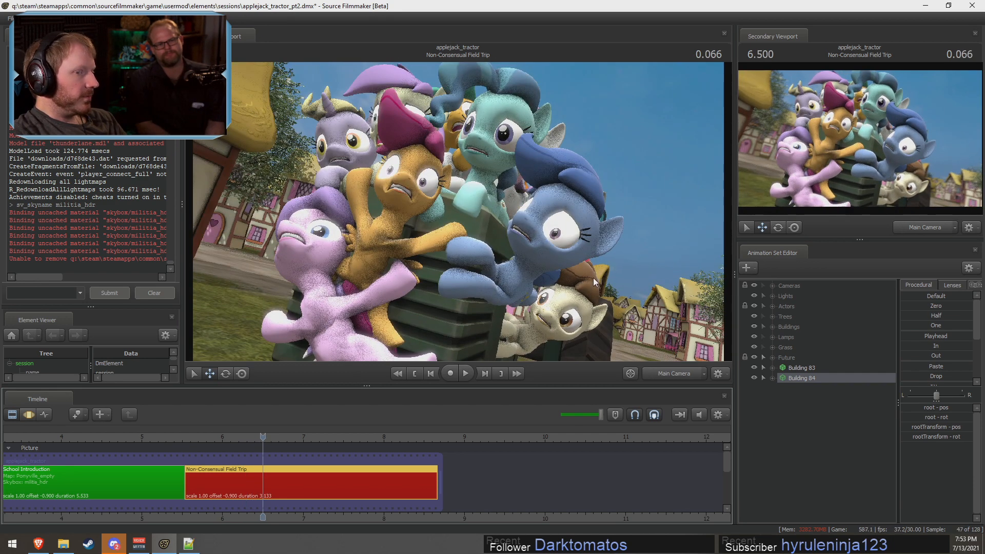
key(space)
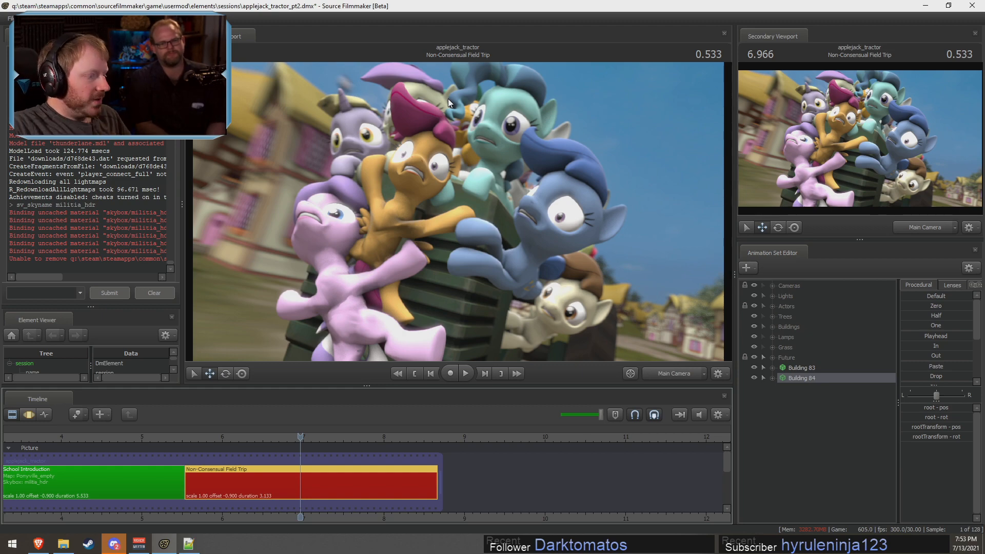
click(198, 436)
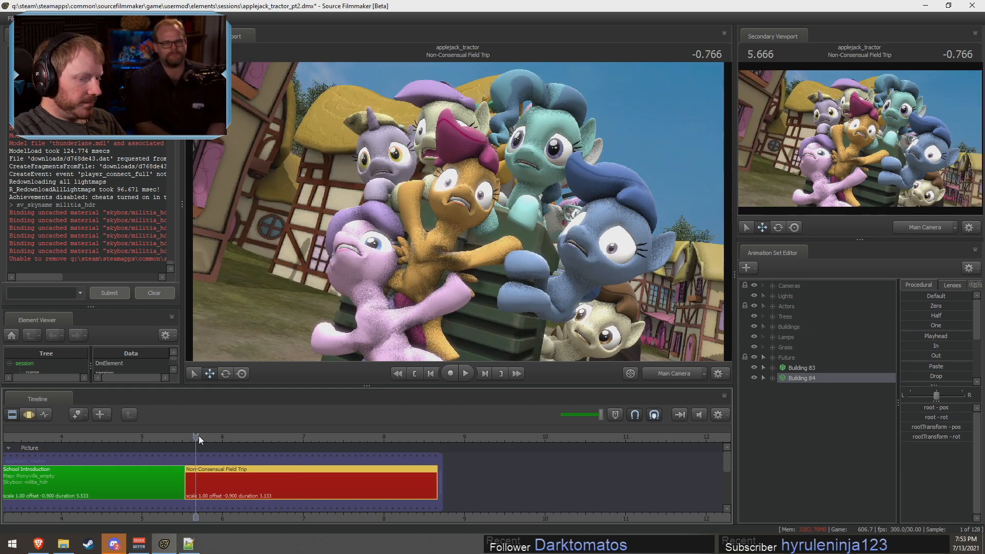
key(space)
key(space)
- Turn off lighting in the primary viewport and replay the shot from near its start
right_click(448, 251)
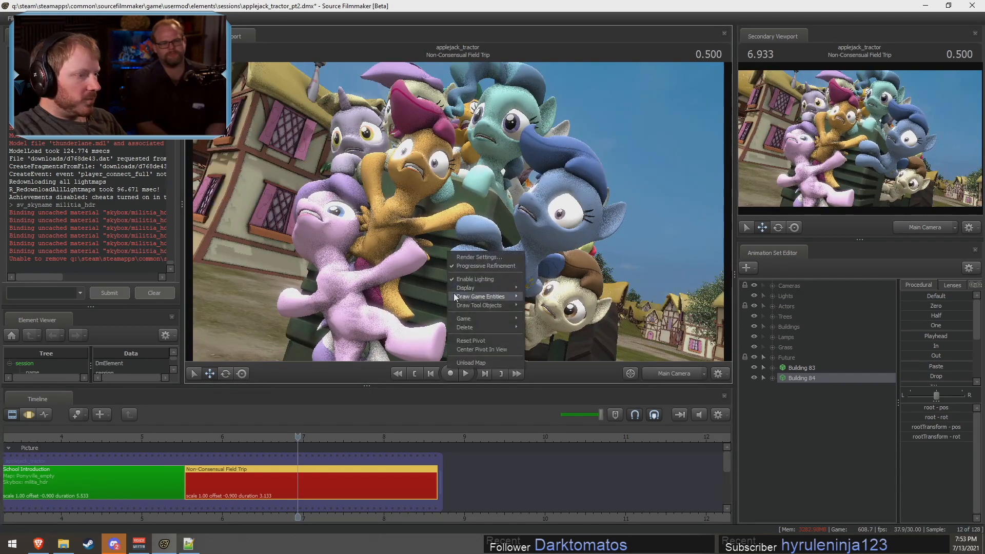
click(460, 280)
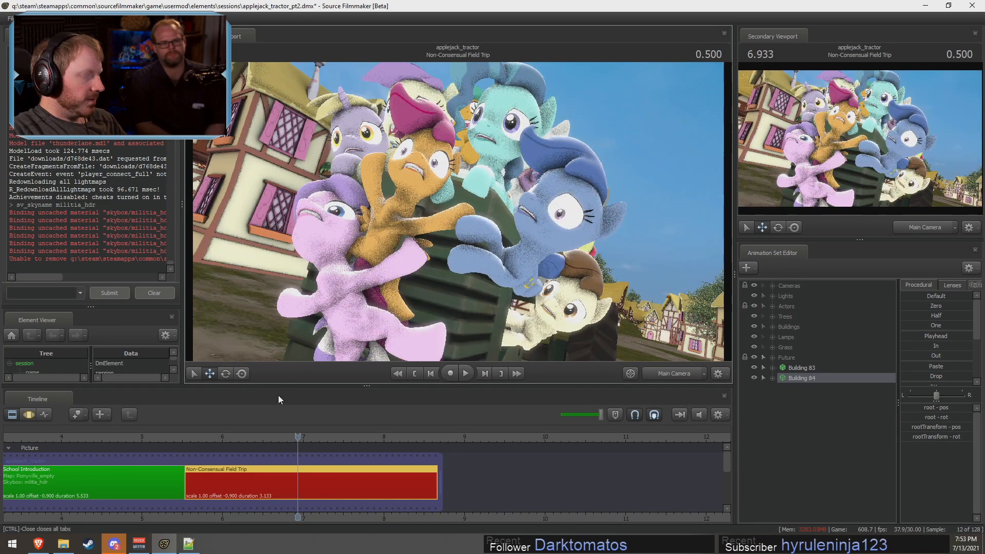
click(193, 435)
key(space)
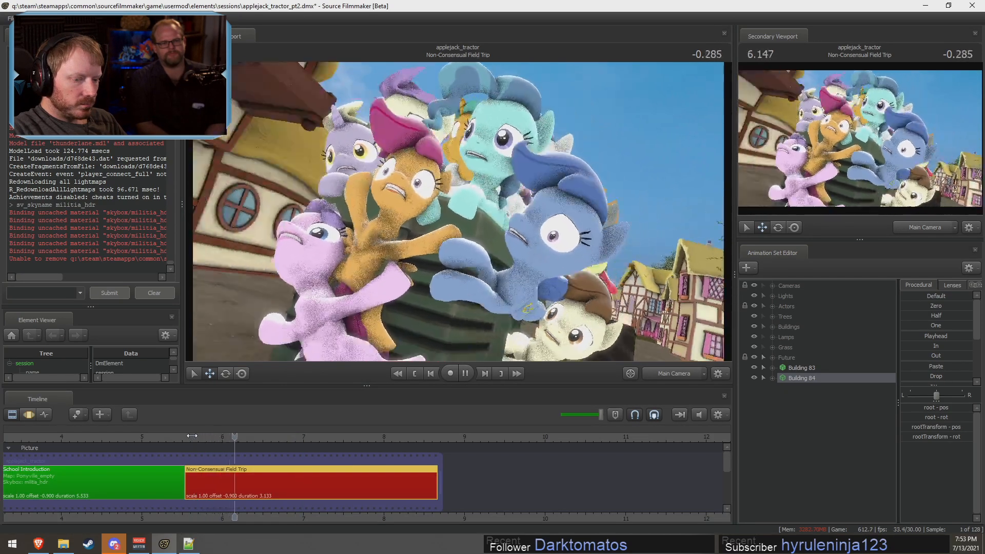
click(193, 436)
key(space)
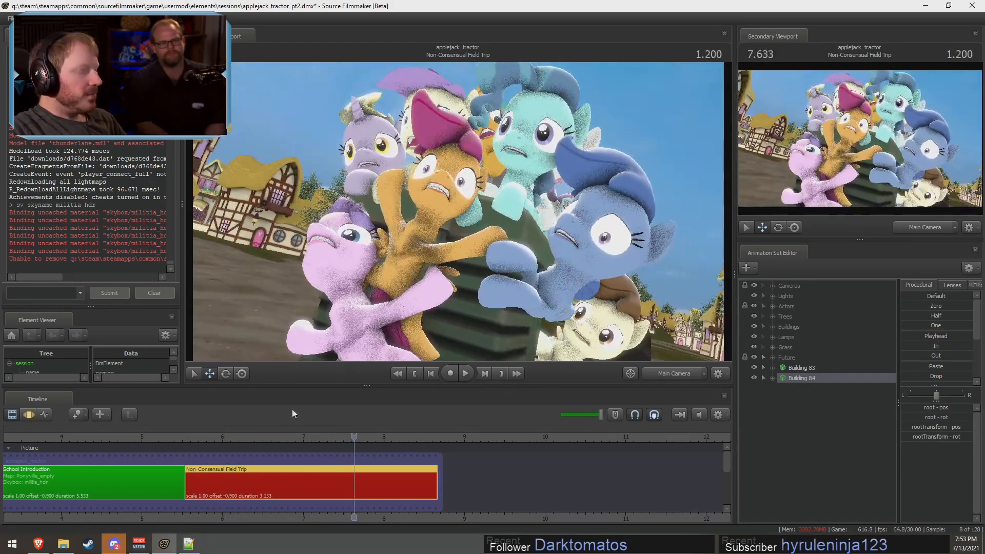
- Return to the first frames of the Non-Consensual Field Trip clip and replay the unlit shot several times
click(190, 436)
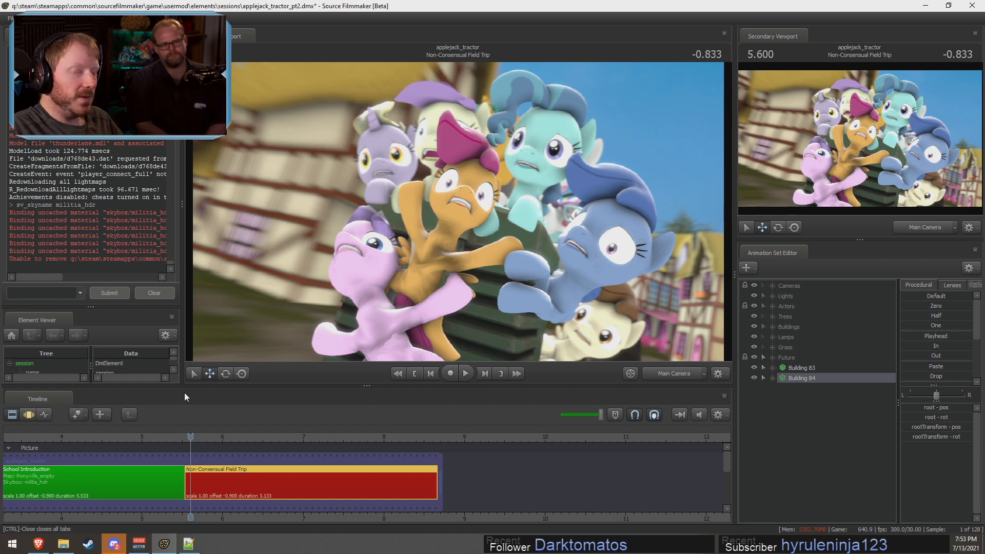
drag(193, 437, 184, 435)
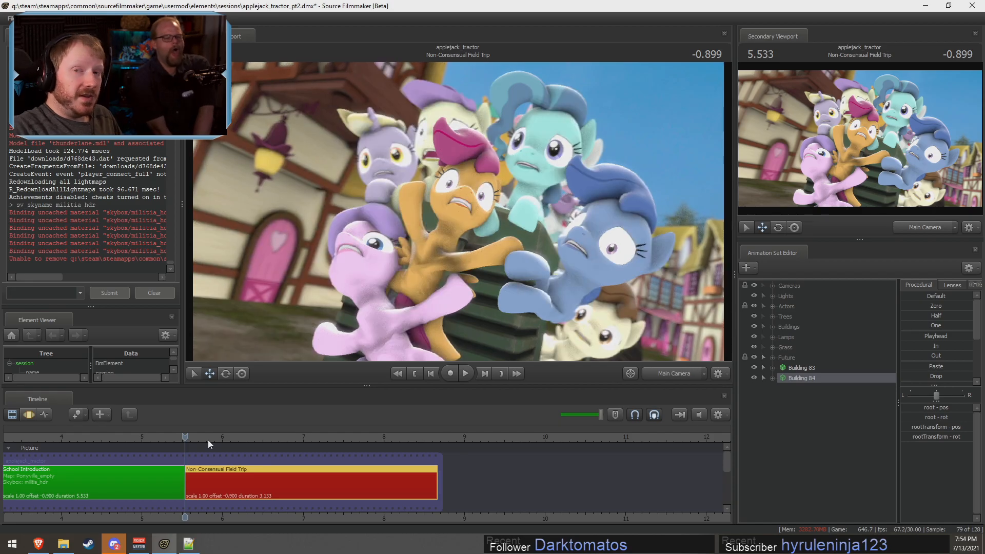
key(space)
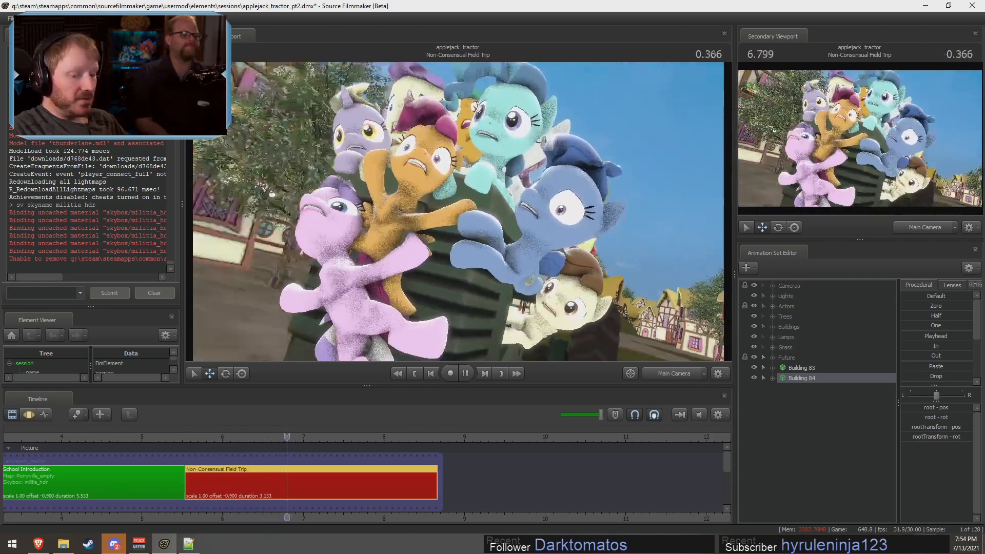
key(space)
click(211, 434)
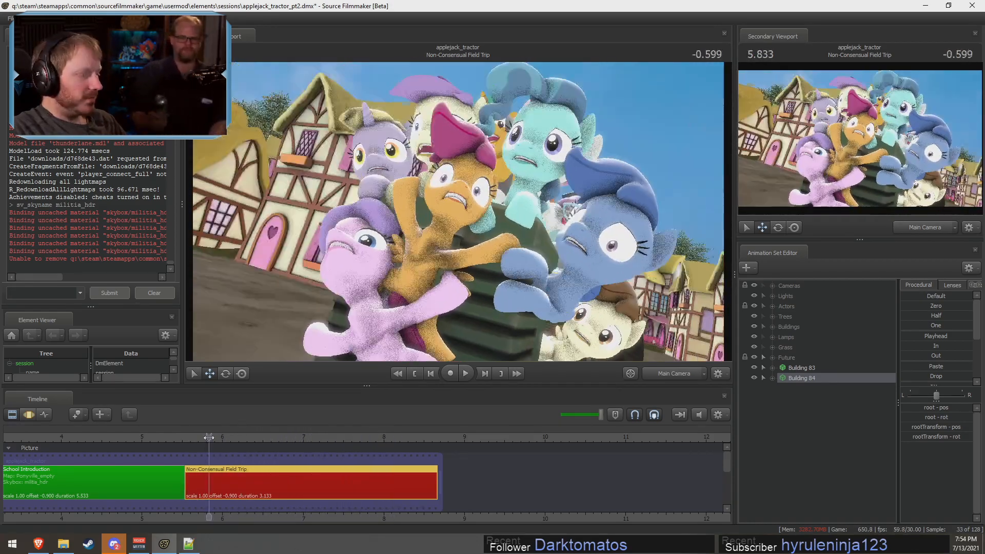
key(space)
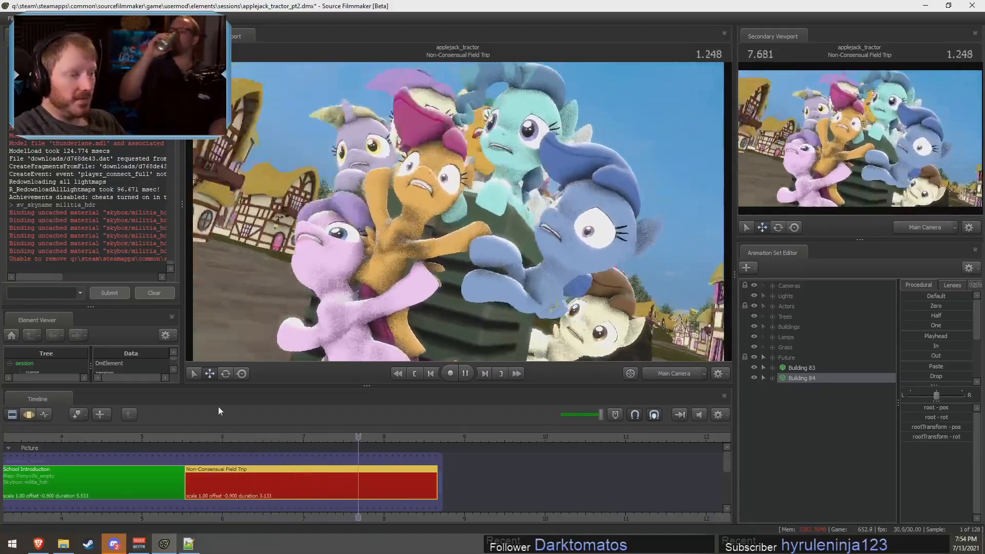
click(194, 440)
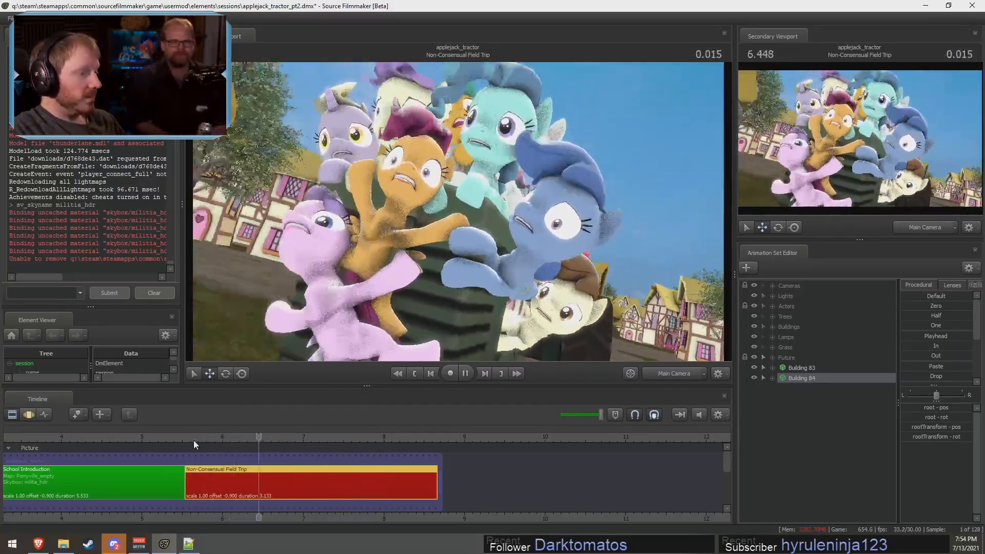
key(space)
click(189, 440)
key(space)
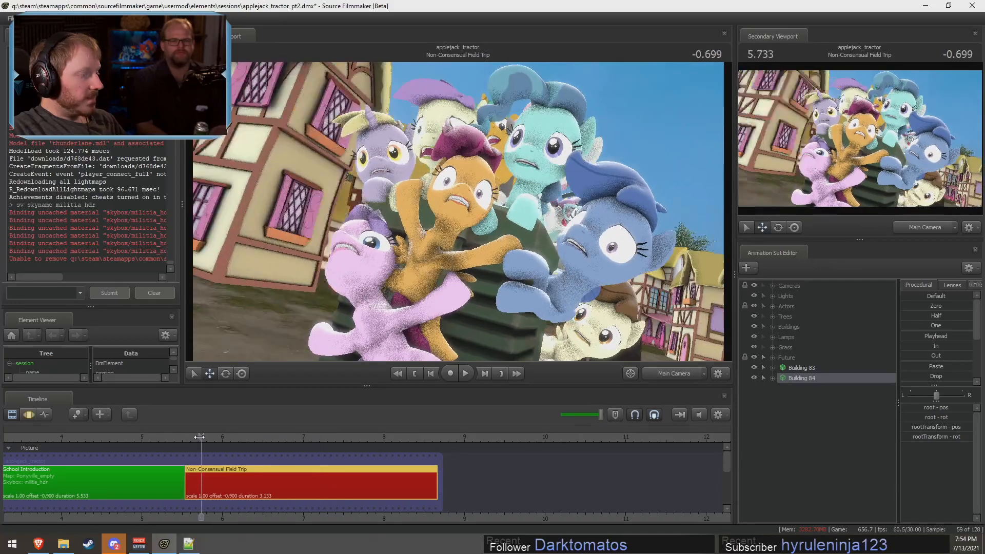
- Replay and scrub the Non-Consensual Field Trip shot to check its background, setting the secondary viewport to the work camera
key(space)
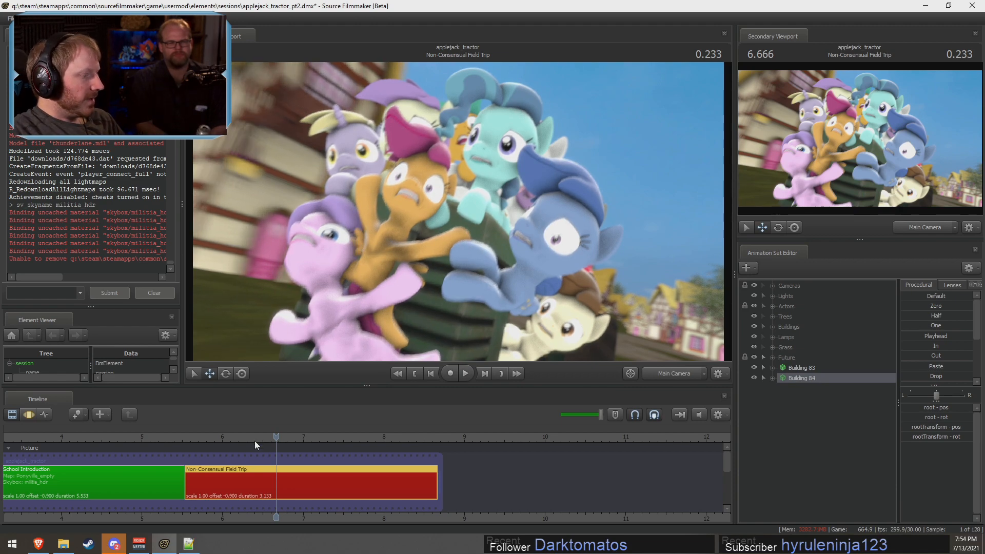
mouse_move(254, 441)
mouse_down()
mouse_move(229, 441)
mouse_move(265, 440)
mouse_move(254, 440)
mouse_up()
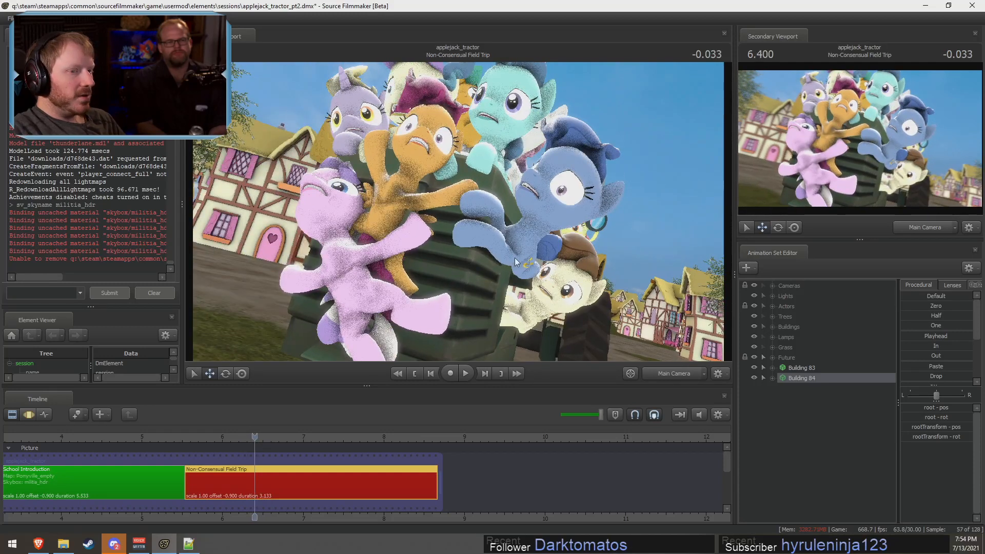
click(944, 226)
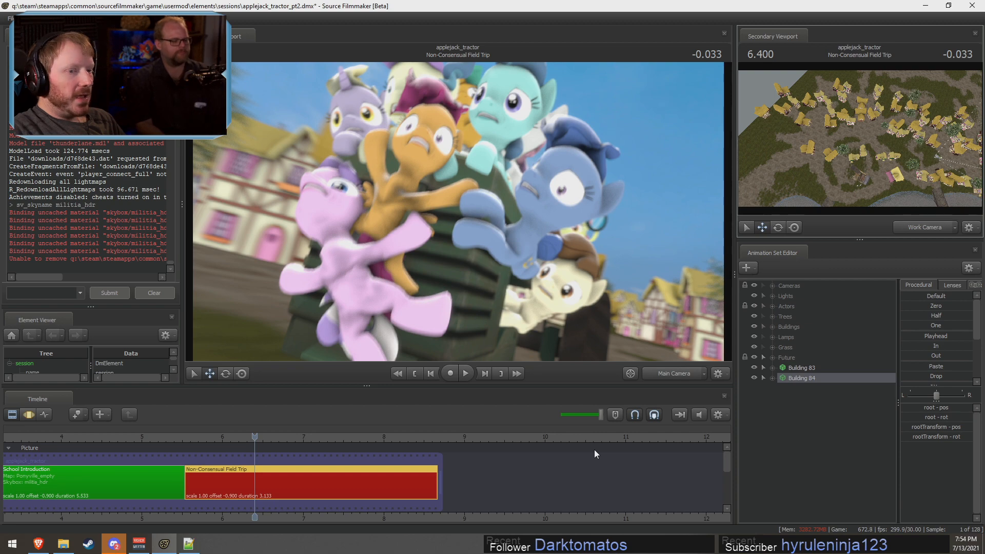
drag(255, 440, 298, 444)
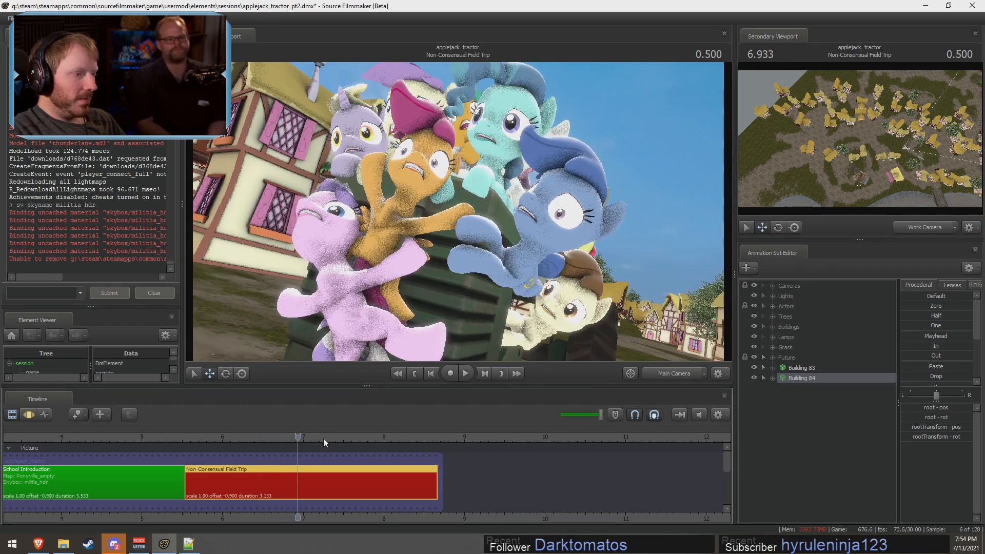
key(space)
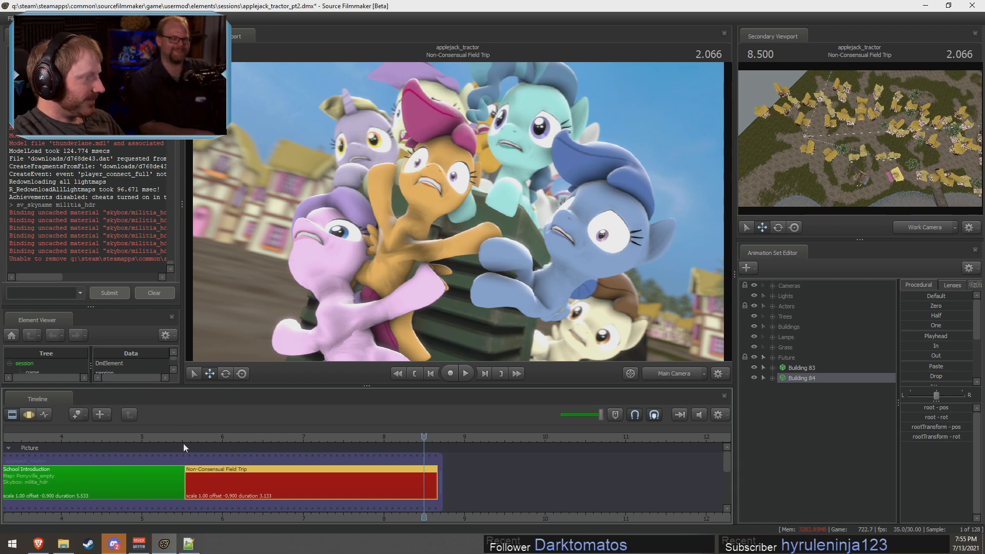
drag(222, 439, 228, 440)
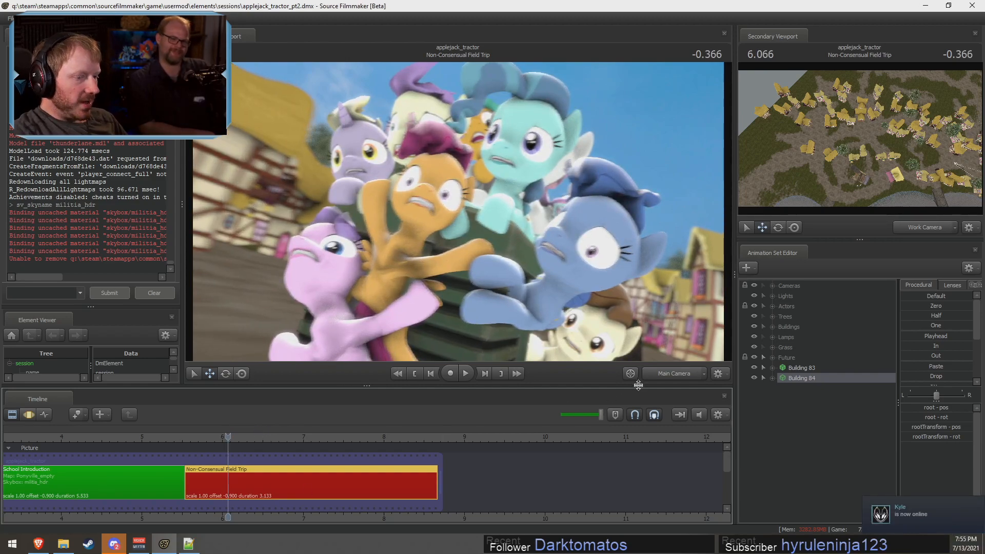
- Fly the work camera around the cannon and over the village houses, and return the primary viewport to the main camera
drag(637, 336, 453, 210)
key(w)
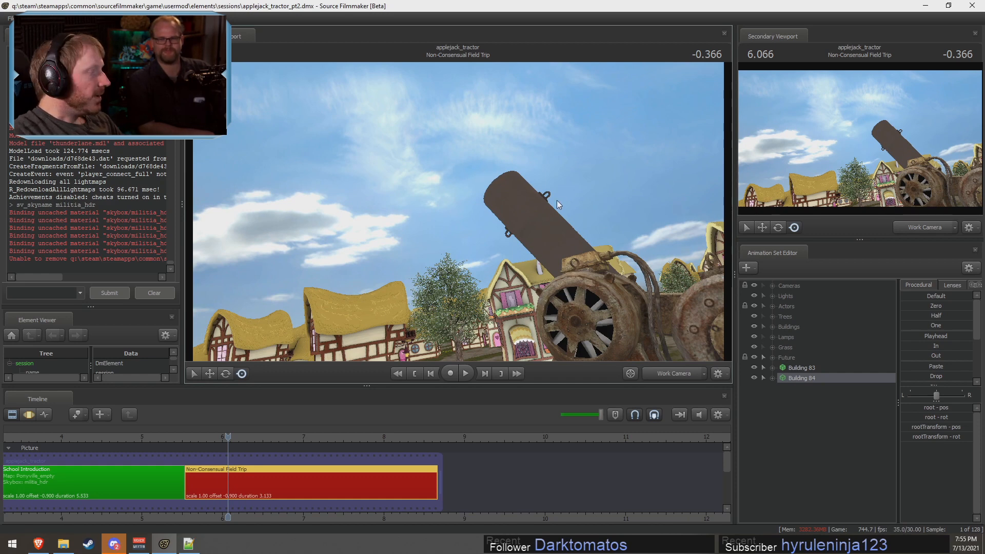
drag(547, 168, 553, 281)
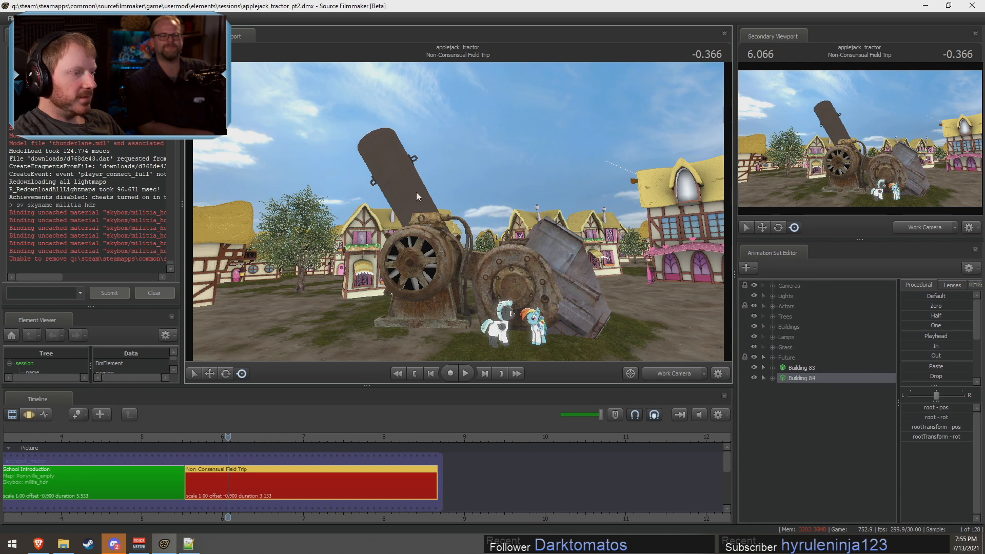
mouse_move(457, 246)
mouse_down()
mouse_move(426, 210)
mouse_move(457, 246)
mouse_up()
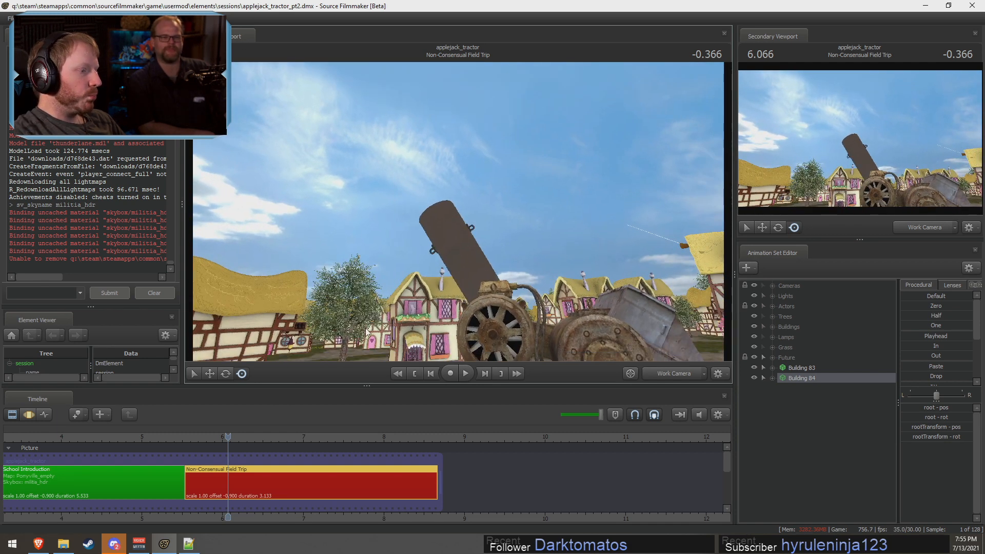
mouse_move(457, 212)
mouse_down()
mouse_move(446, 272)
mouse_move(454, 281)
mouse_move(437, 272)
mouse_move(442, 319)
mouse_move(477, 213)
mouse_up()
key(s)
key(w)
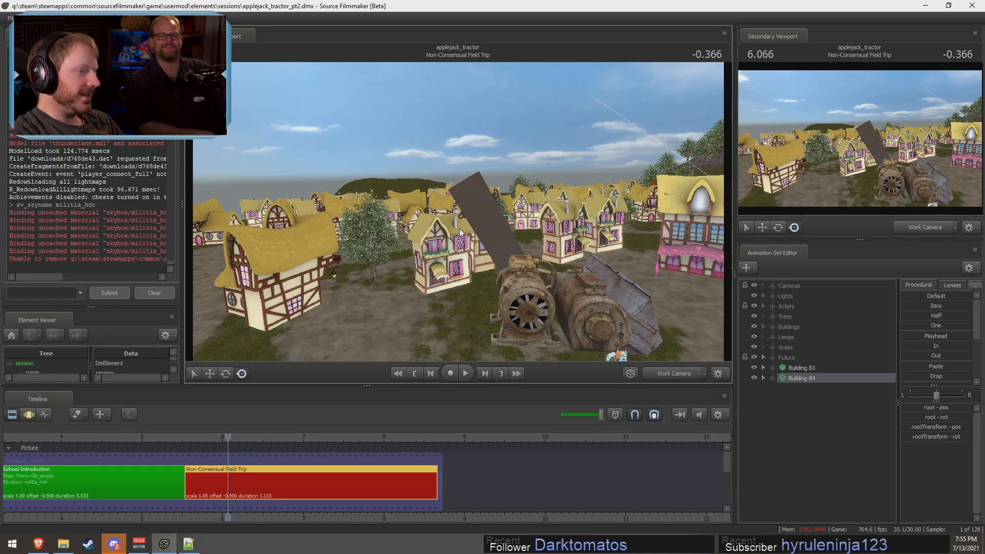
drag(499, 218, 475, 217)
key(w)
key(s)
key(w)
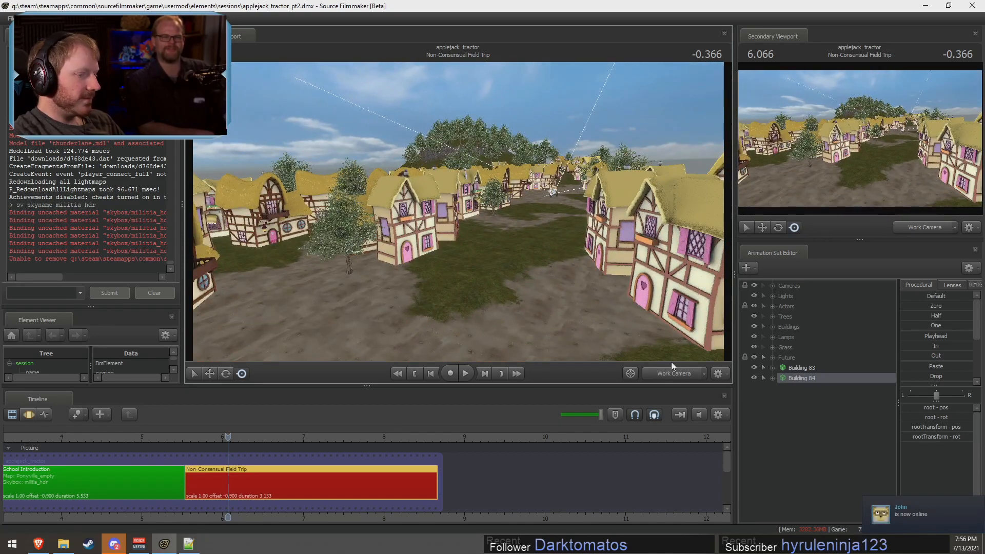
click(661, 375)
- Switch the timeline to the Motion Editor, enlarge the Element Viewer, and move the playhead to 6.233 s
key(F2)
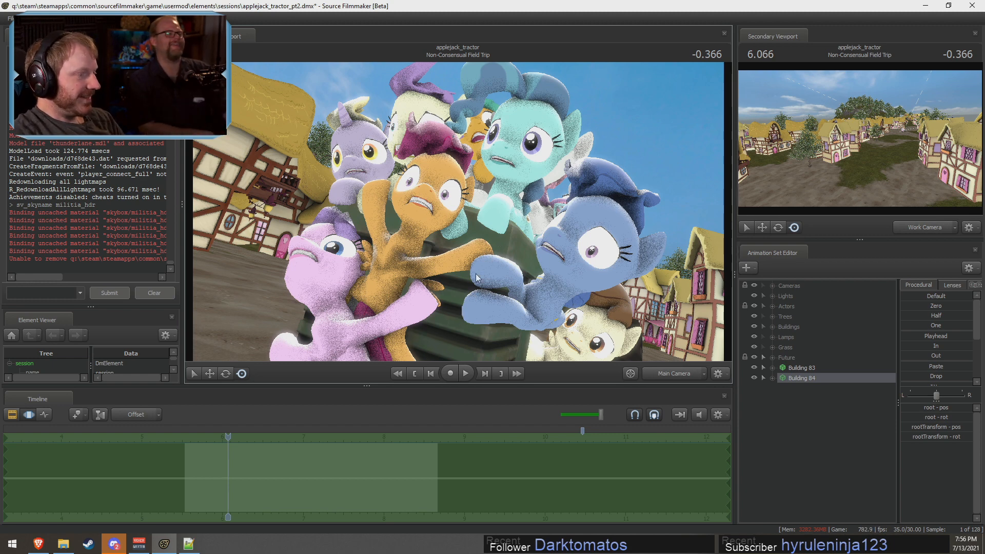
key(F2)
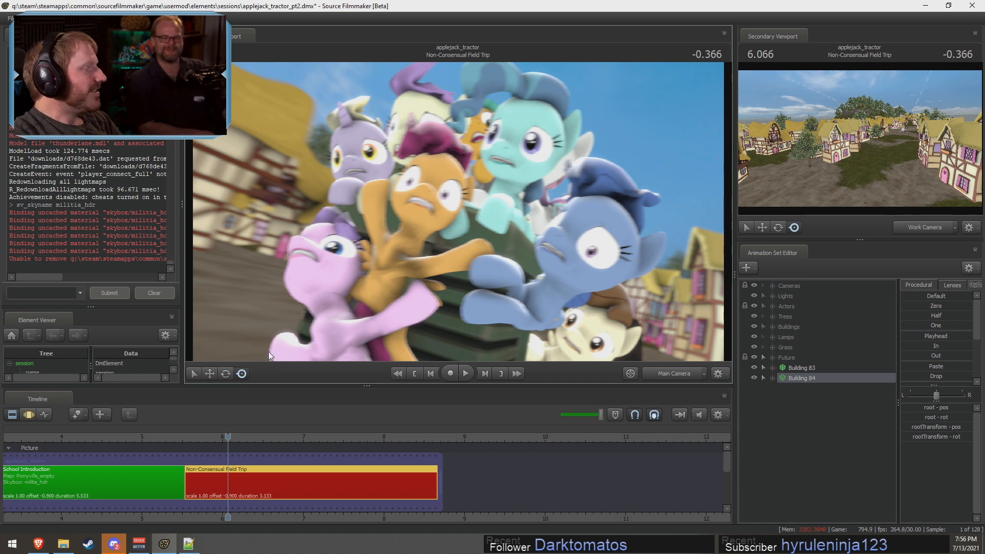
key(F3)
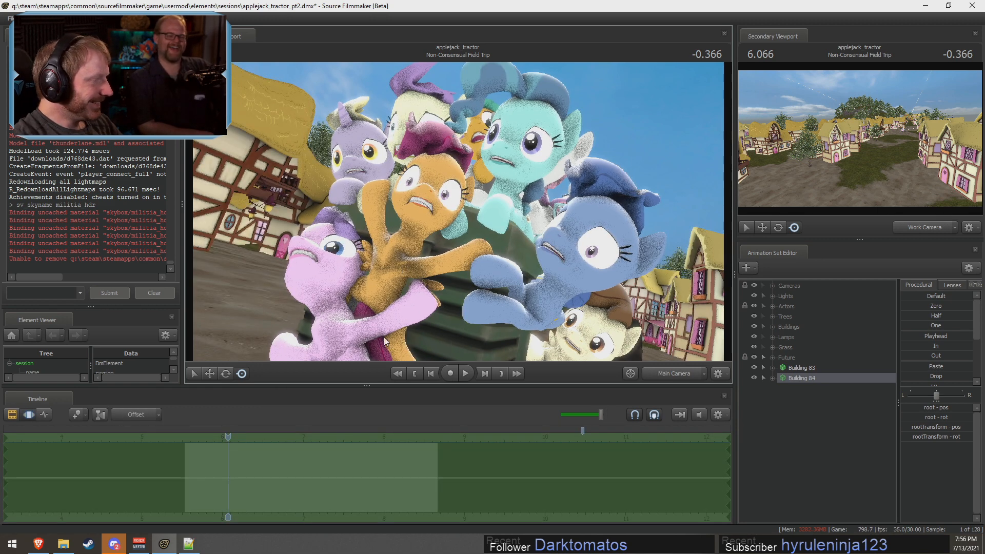
drag(251, 438, 231, 472)
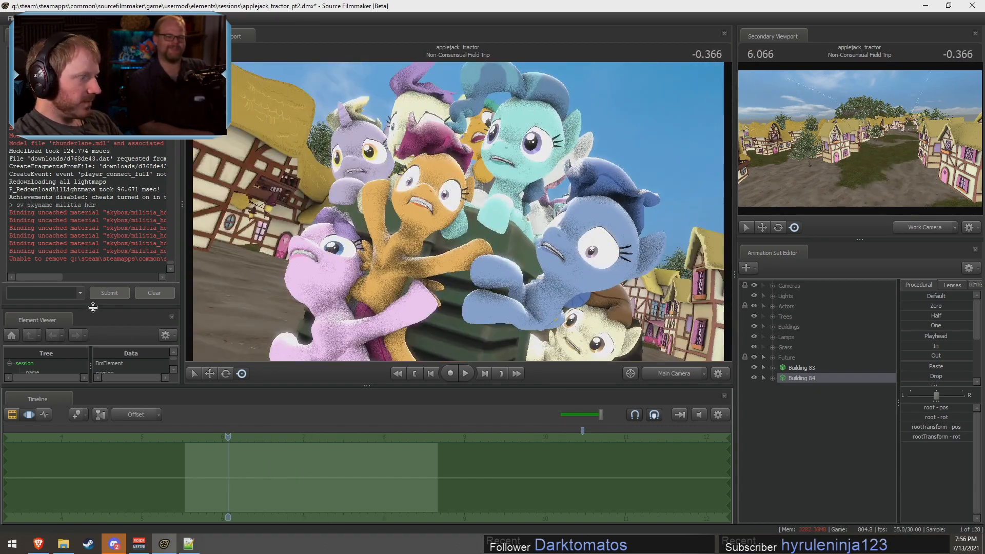
drag(91, 307, 105, 144)
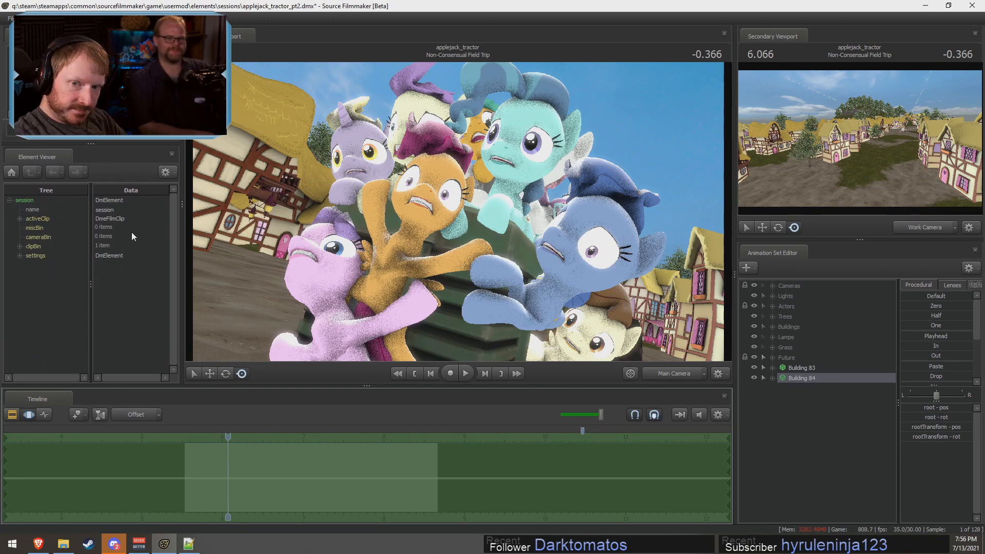
mouse_move(236, 451)
mouse_down()
mouse_move(289, 464)
mouse_move(359, 462)
mouse_move(229, 460)
mouse_move(246, 459)
mouse_up()
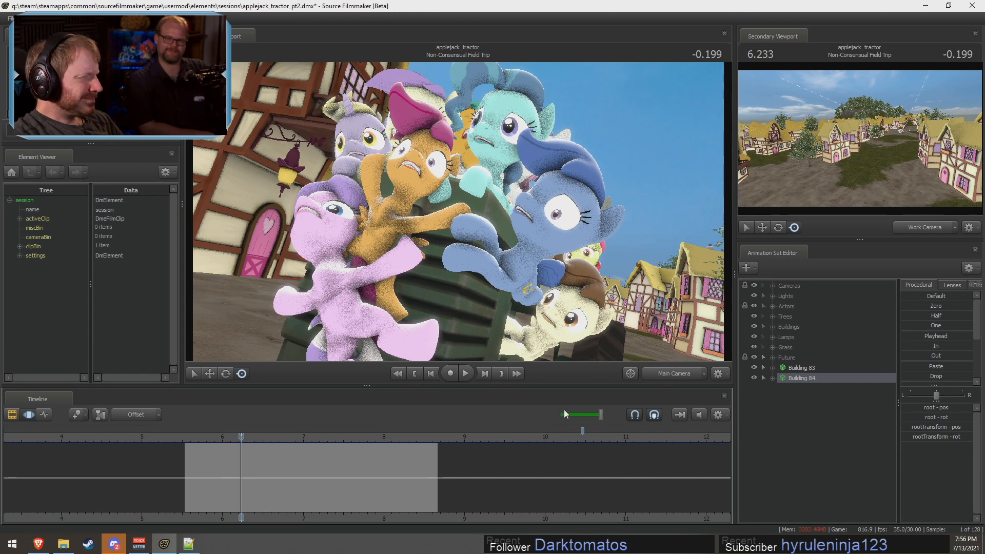
- Move Building 83 and Building 84 into the Buildings group of the Animation Set Editor
click(773, 307)
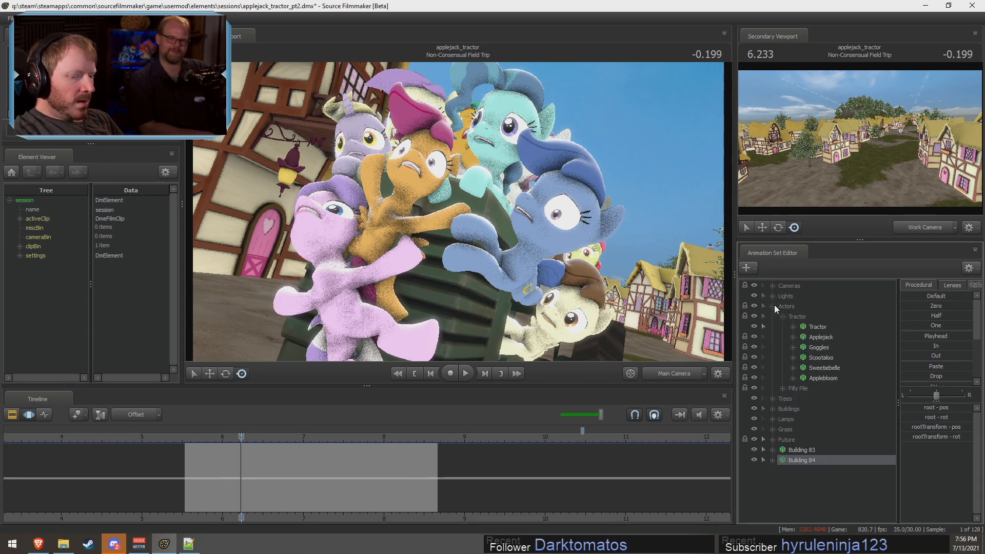
click(772, 306)
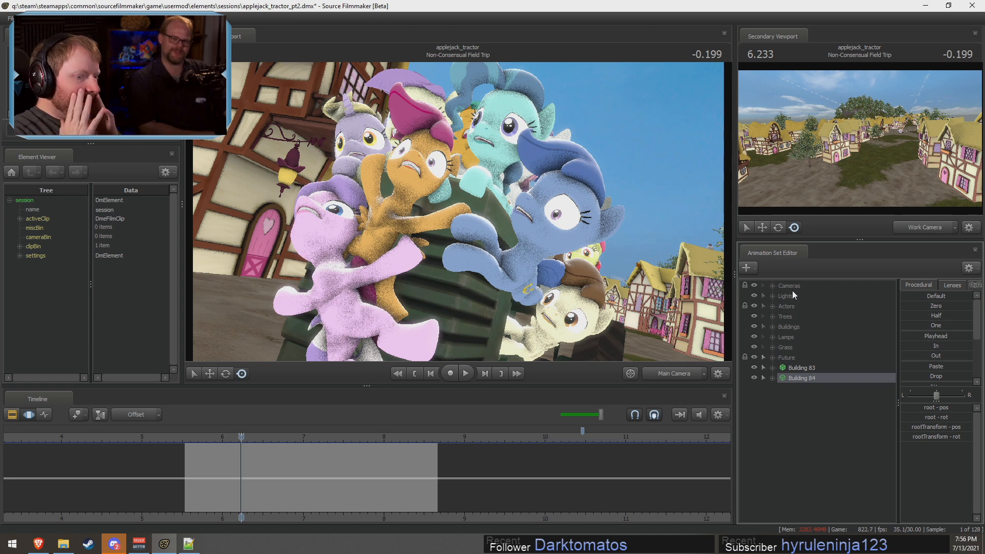
ctrl+click(794, 366)
drag(785, 368, 784, 328)
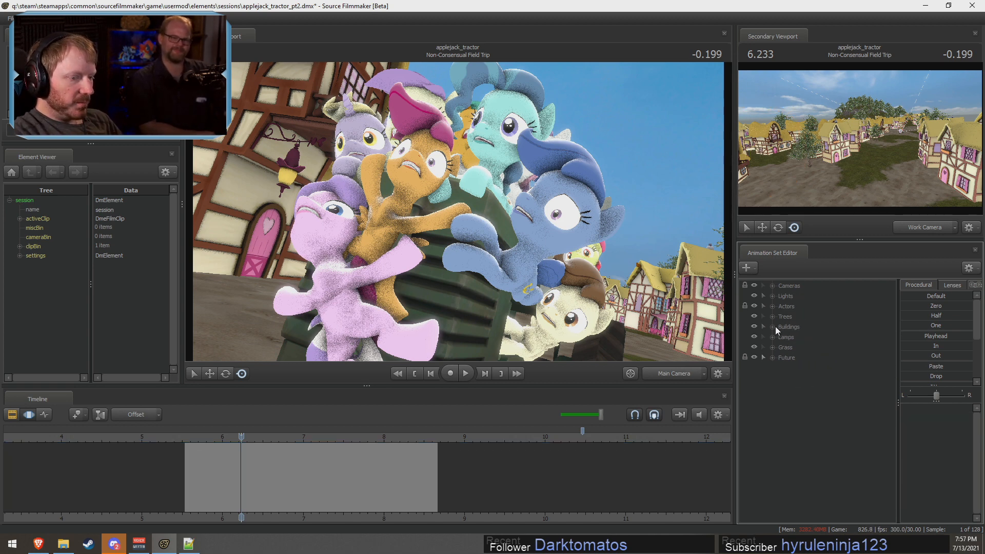
click(772, 327)
click(772, 327)
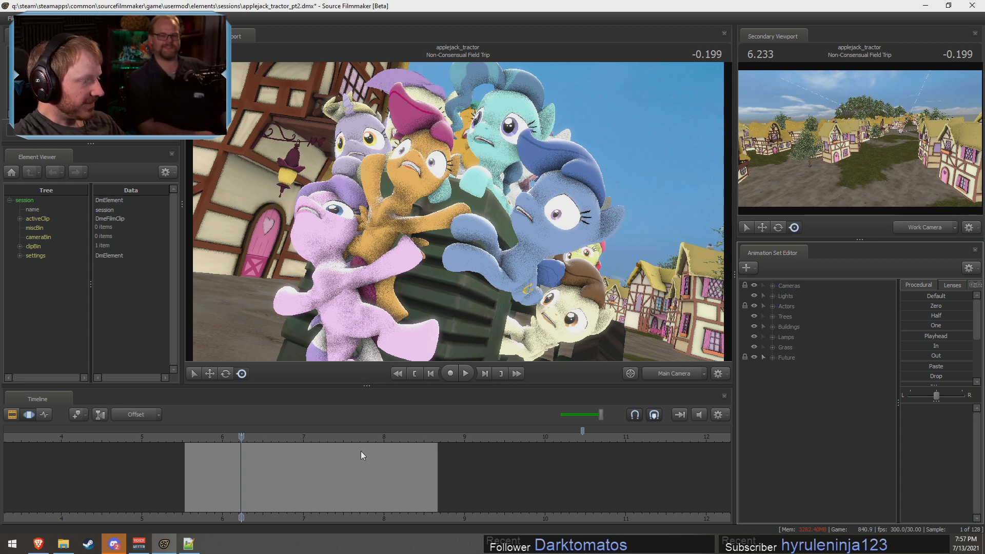
- Return the timeline to the Clip Editor and save the session
key(F2)
scroll(359, 452, down, 4)
key(ctrl+s)
scroll(281, 495, up, 4)
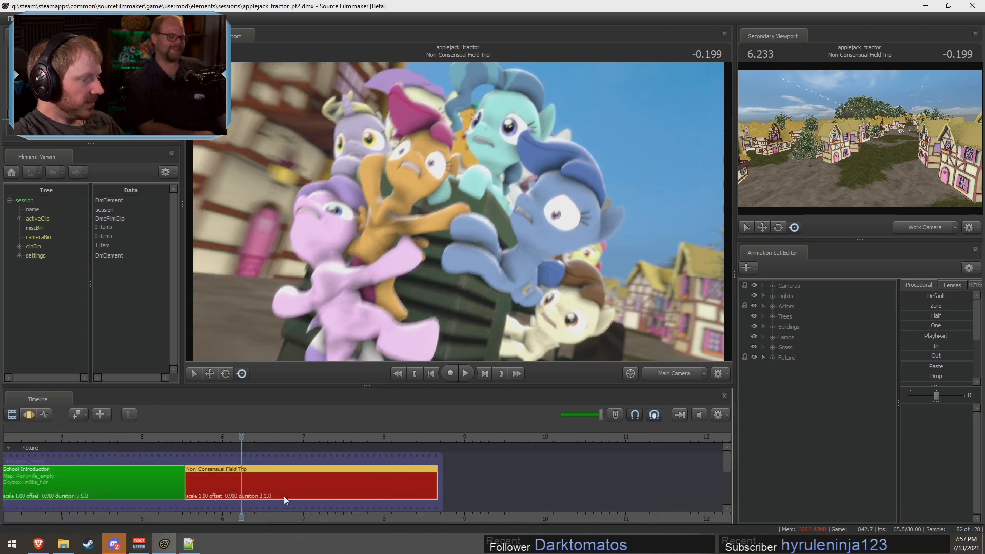
- Play the Non-Consensual Field Trip clip from its start to its end and return to its first frames
key(space)
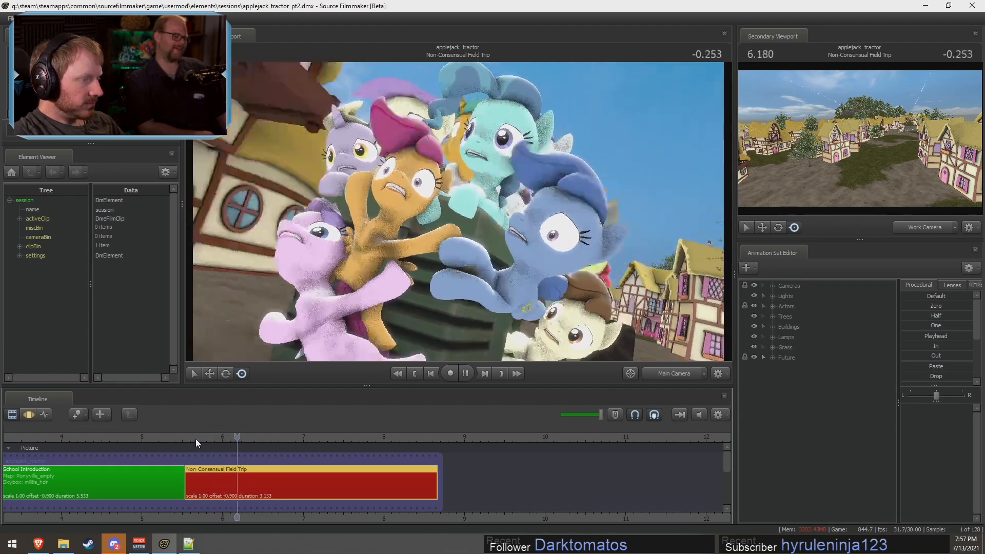
click(187, 436)
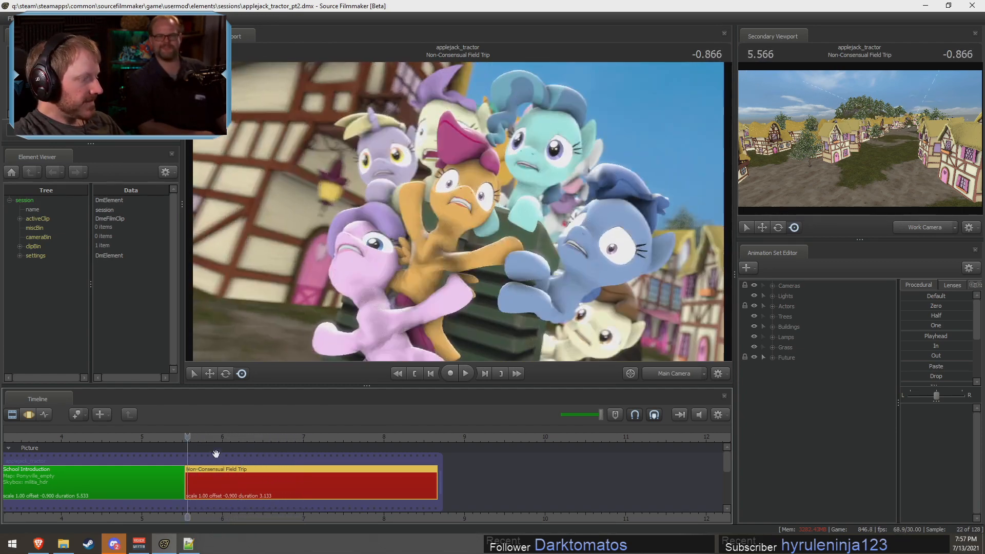
scroll(226, 509, down, 4)
drag(227, 510, 151, 513)
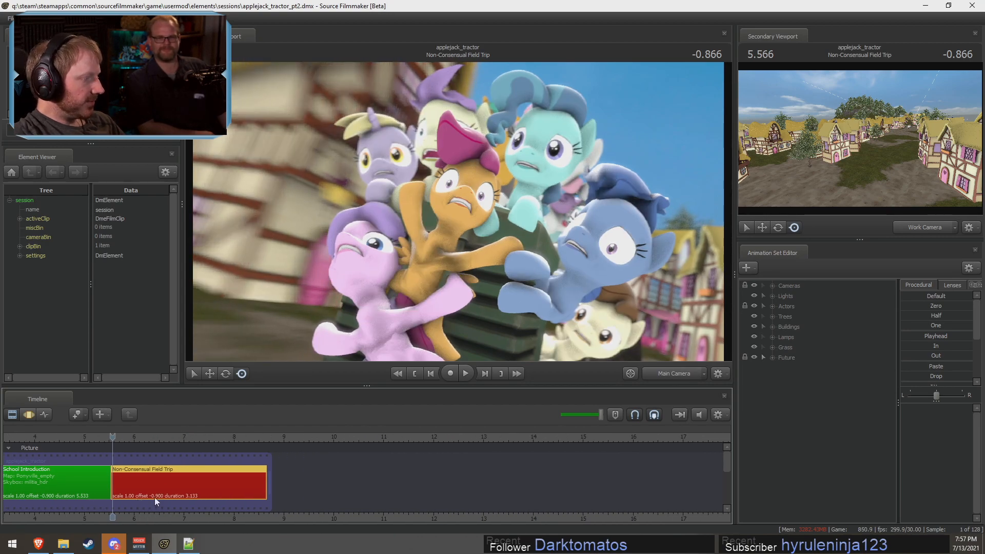
key(space)
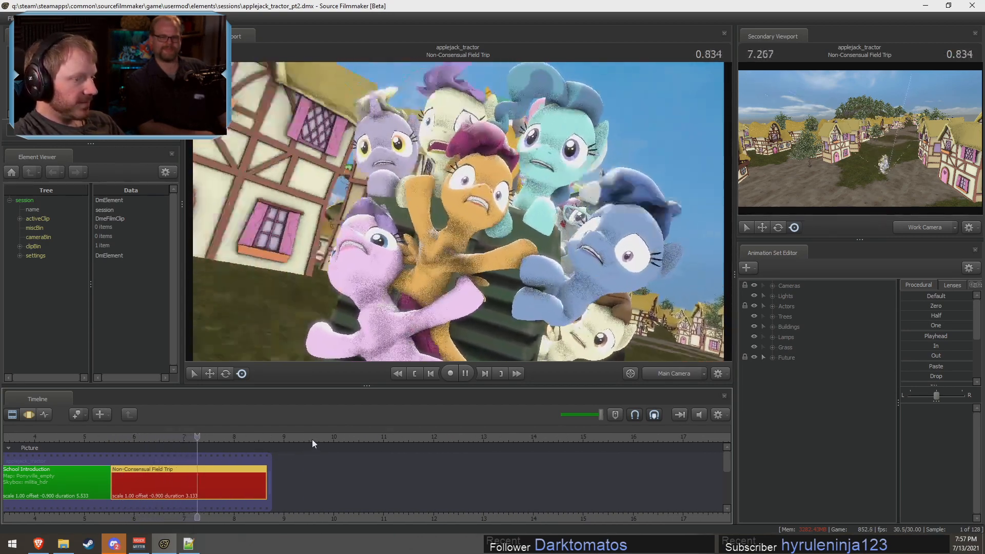
key(space)
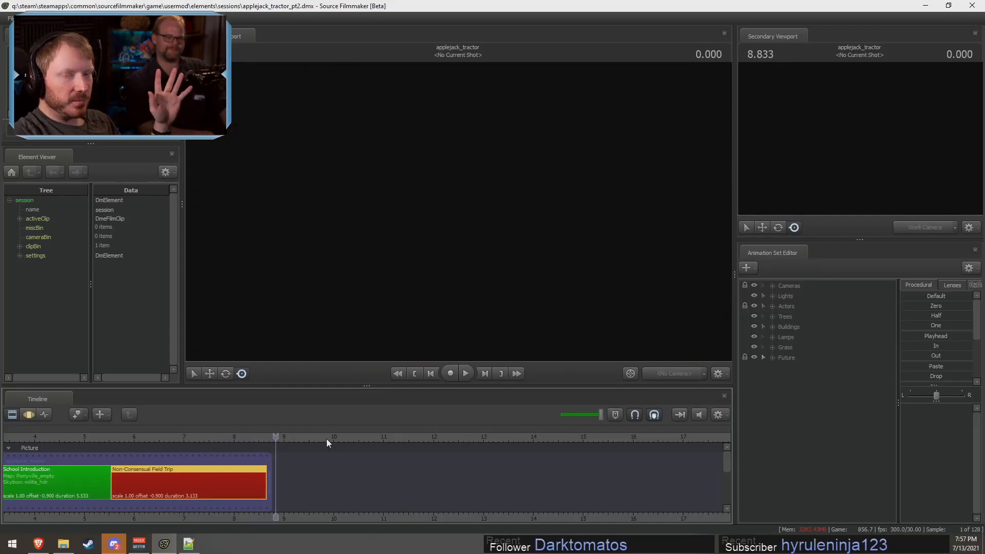
click(118, 439)
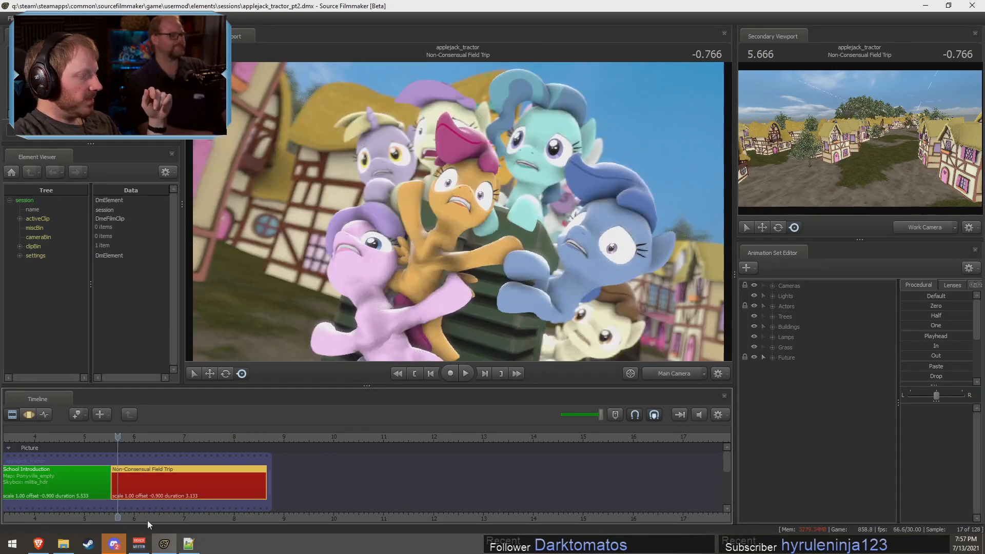
- Turn lighting back on in the primary viewport and play part of the lit shot
middle_drag(147, 520, 273, 517)
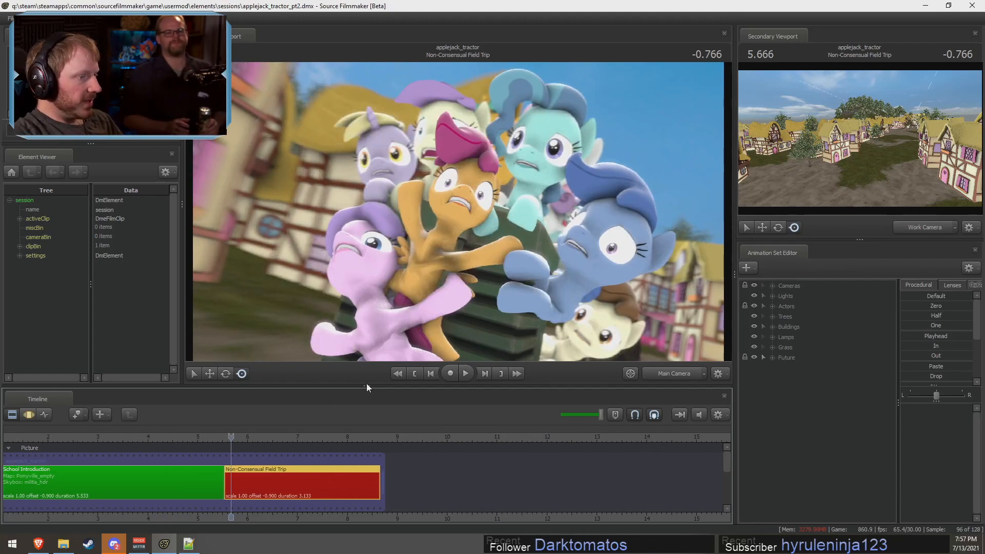
key(space)
key(space)
right_click(516, 198)
click(531, 227)
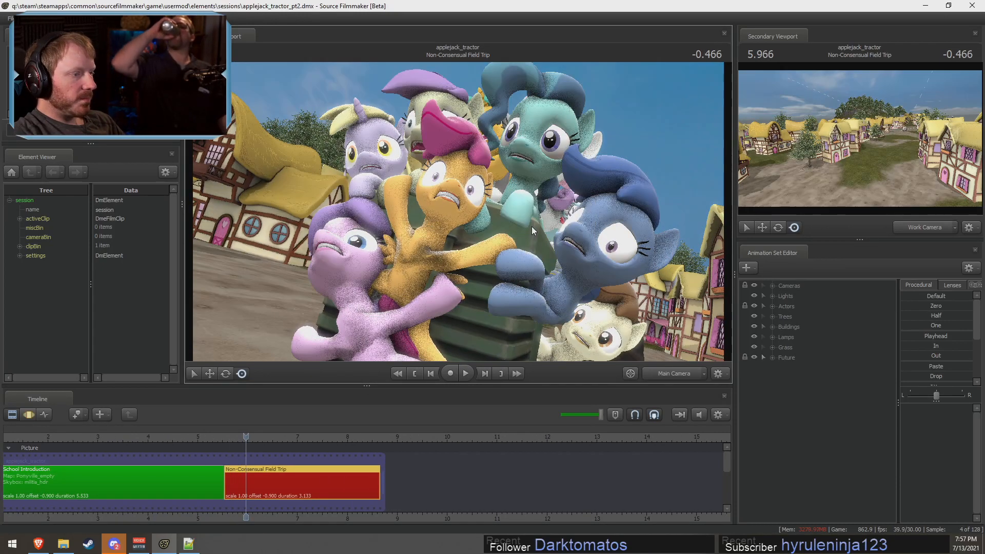
key(space)
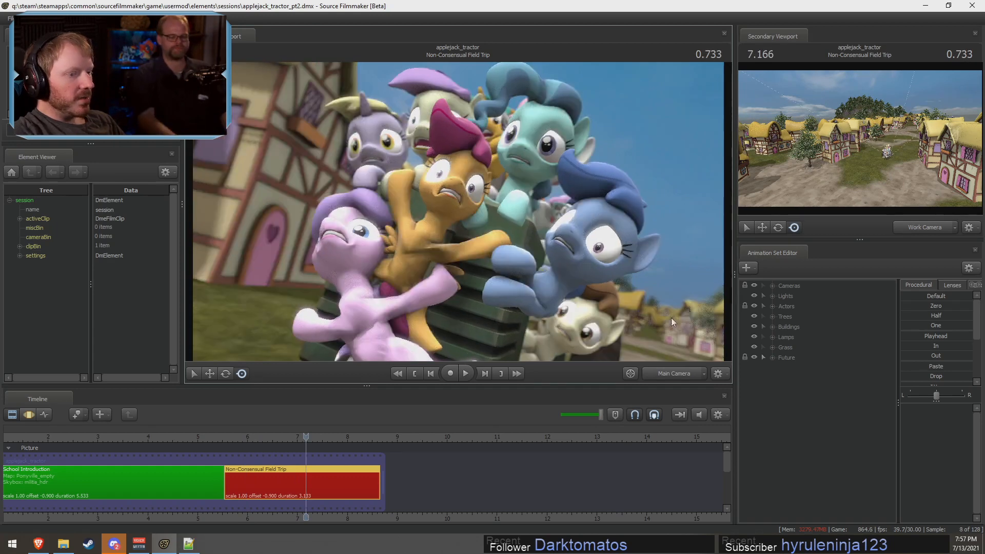
- Delete the Cheerilee Light and Main 1 lights from the shot's Lights group
click(772, 296)
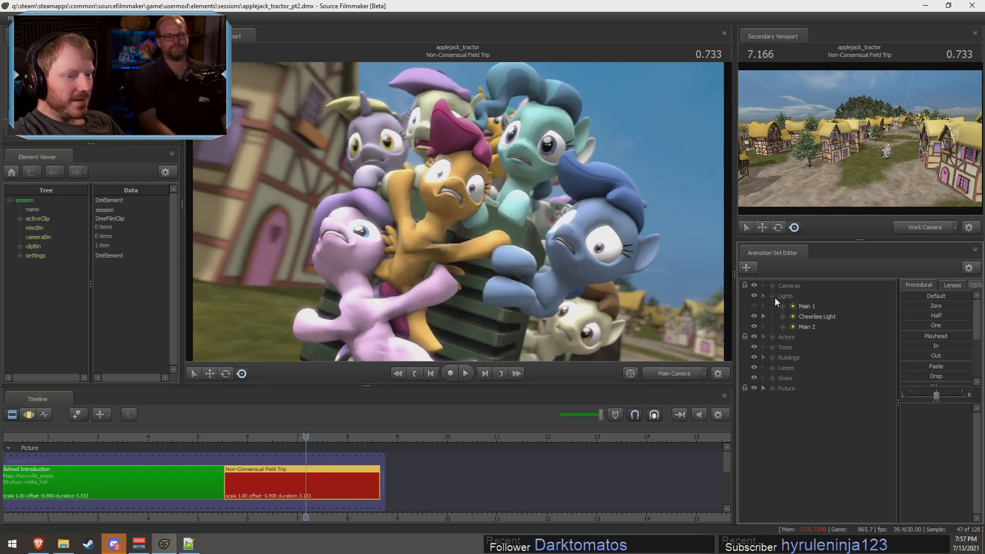
right_click(806, 317)
click(842, 340)
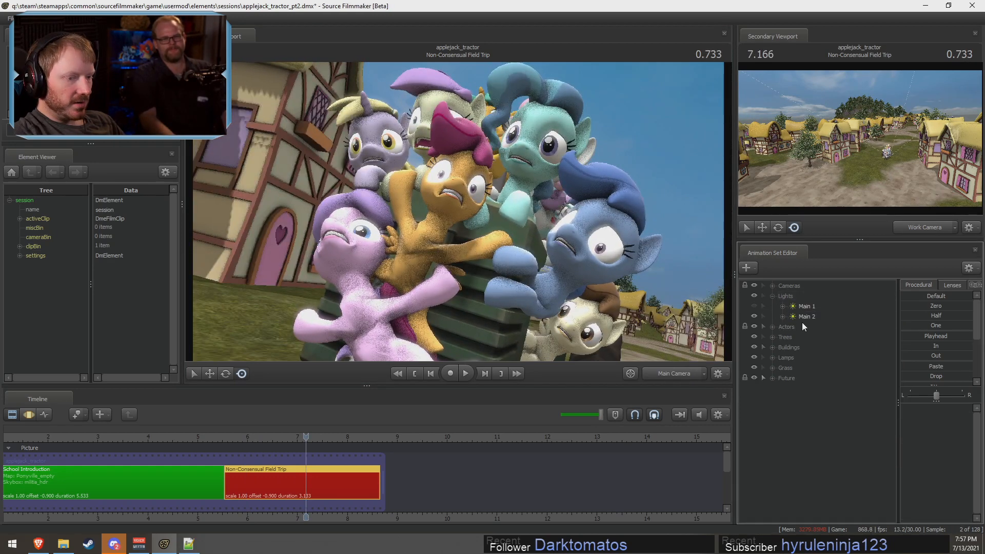
click(801, 308)
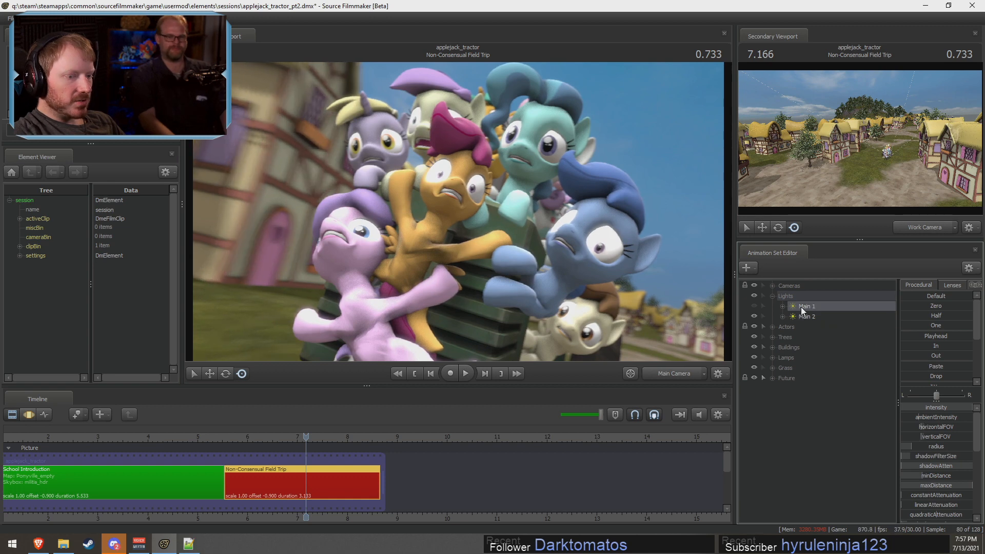
right_click(801, 307)
click(823, 332)
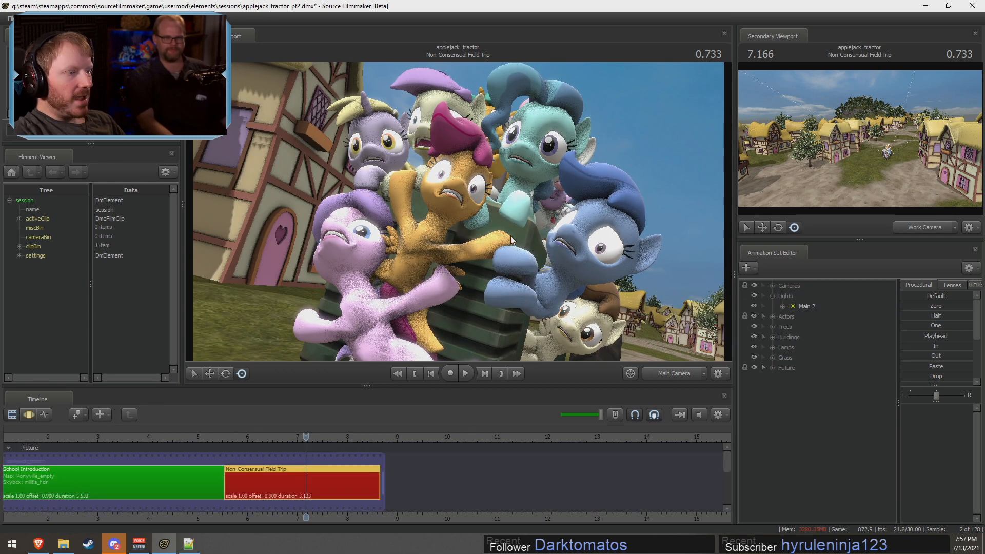
- Copy the Main 2 light and paste the duplicate as a separate light outside the Lights group
click(806, 310)
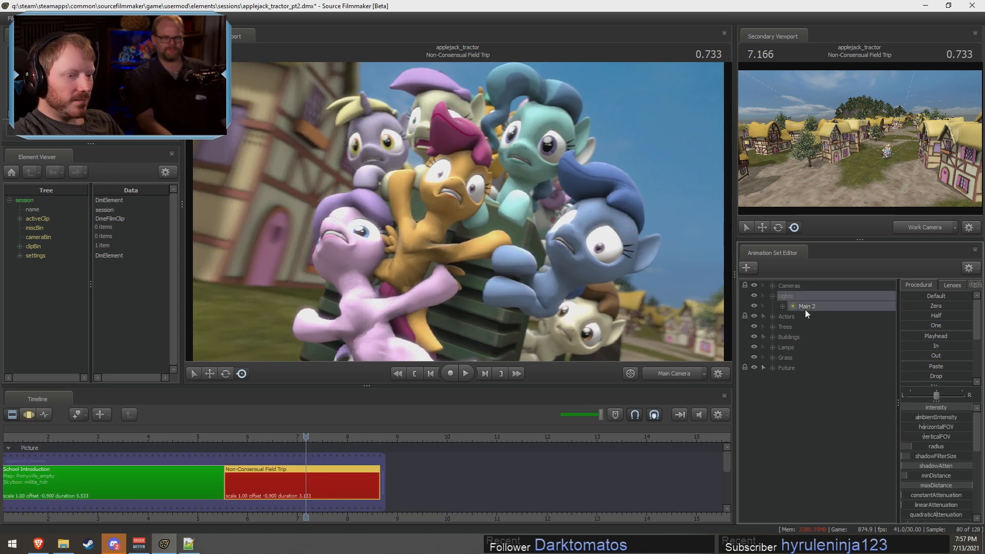
right_click(805, 310)
click(818, 327)
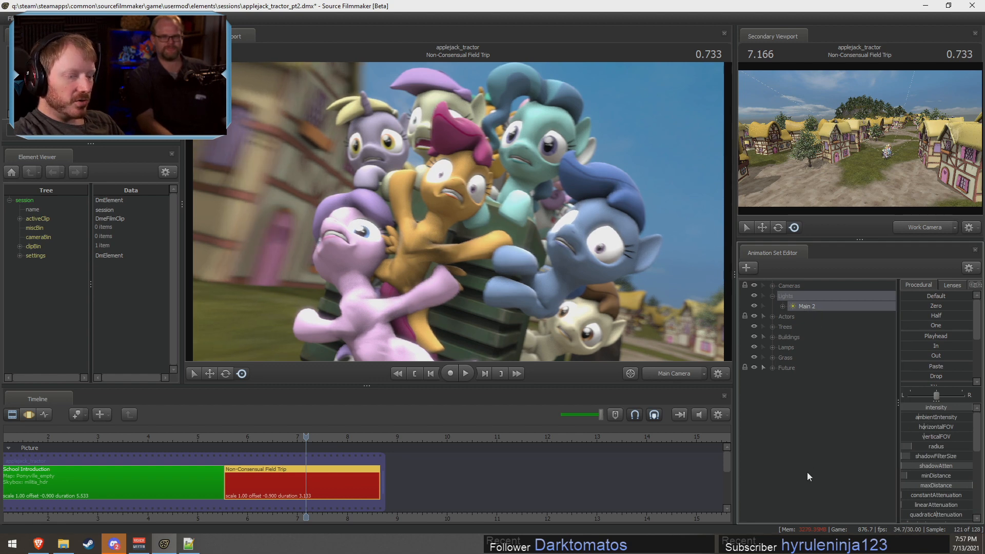
right_click(809, 371)
click(855, 425)
click(793, 373)
click(796, 378)
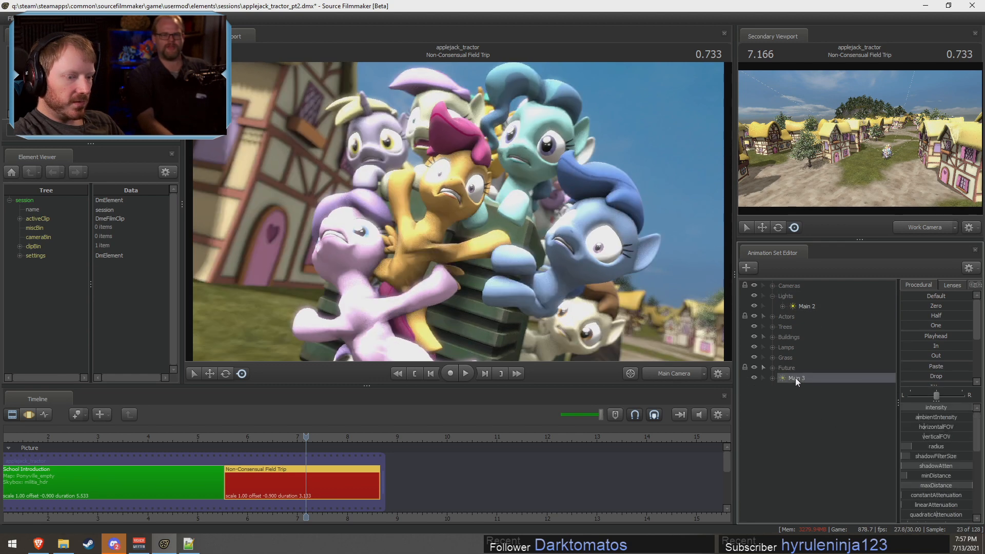
- Reposition the Main 3 light over the entire timeline by looking through it, with Main Camera shown in the secondary viewport
right_click(795, 378)
click(833, 512)
drag(797, 378, 472, 144)
key(F3)
key(ctrl+a)
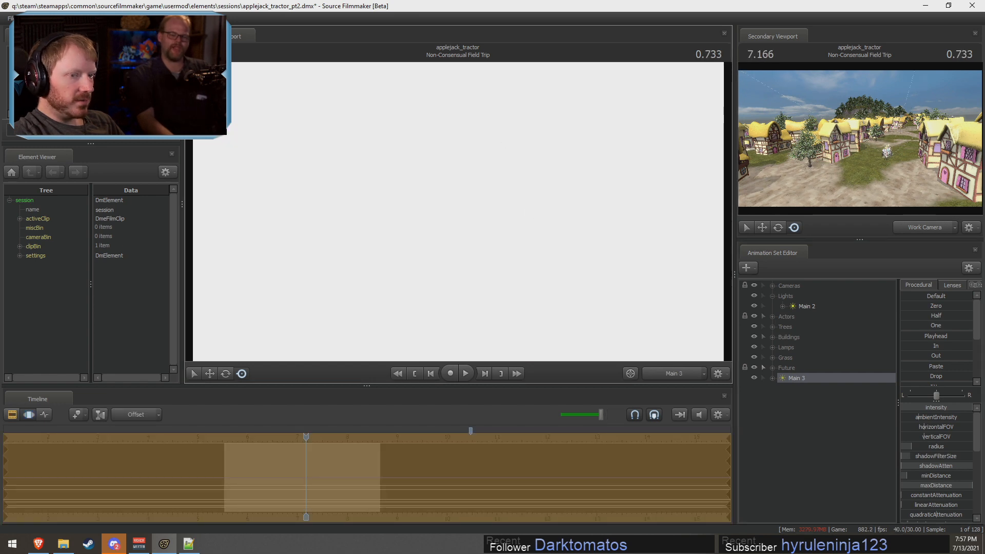
click(925, 227)
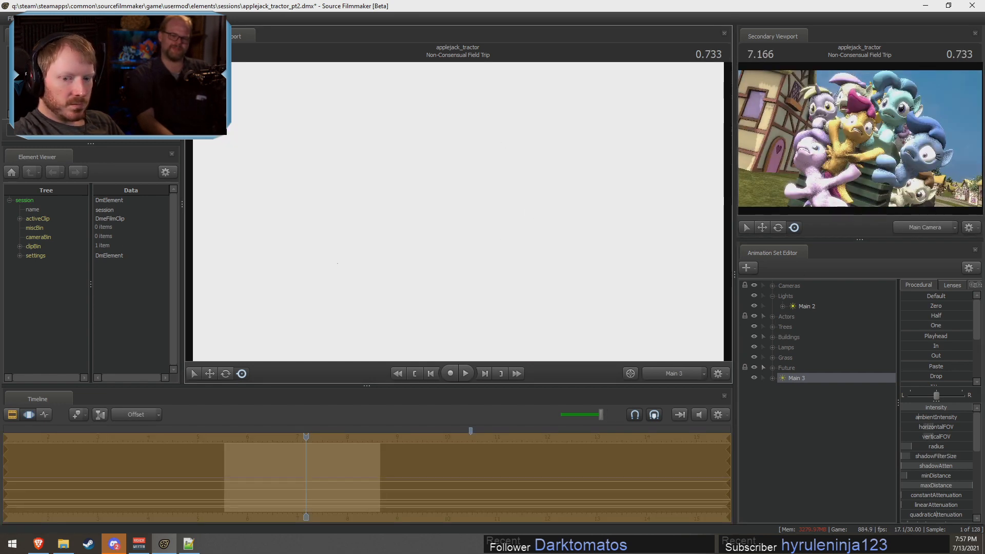
mouse_move(458, 211)
mouse_down()
mouse_move(458, 257)
mouse_move(449, 212)
mouse_move(423, 211)
mouse_move(458, 201)
mouse_move(458, 215)
mouse_move(458, 191)
mouse_move(458, 236)
mouse_move(459, 213)
mouse_move(458, 221)
mouse_up()
key(w)
key(x)
key(z)
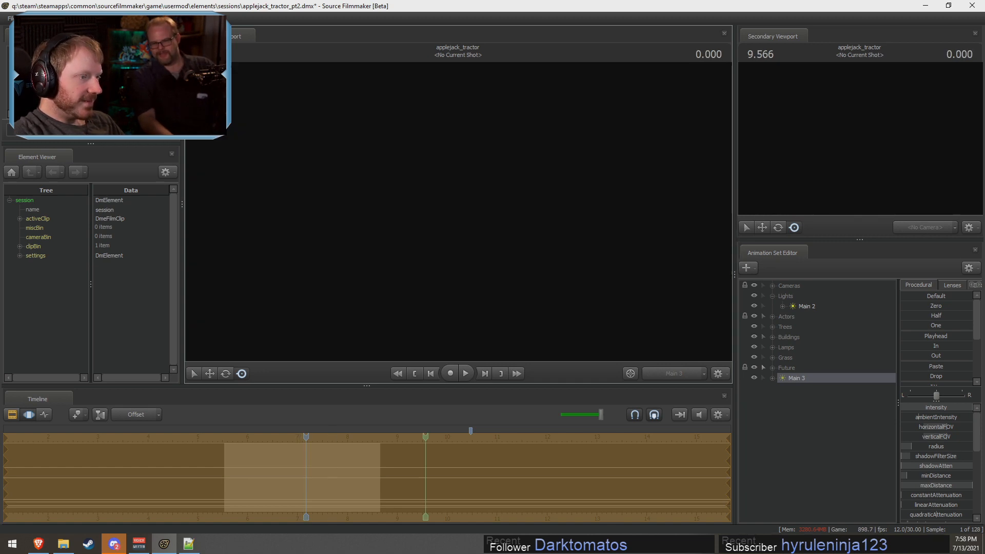
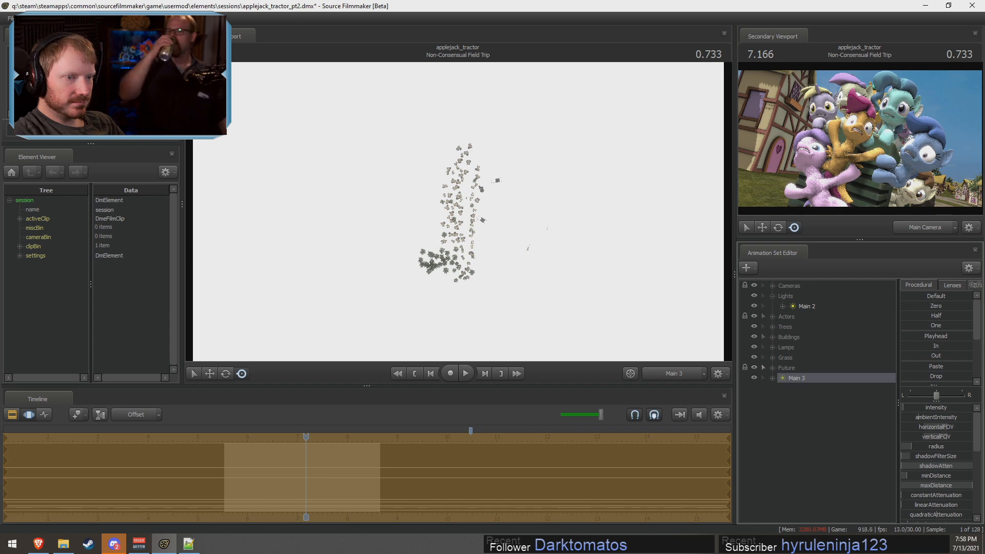
- Play the Non-Consensual Field Trip clip to check the added light in the secondary viewport
key(F2)
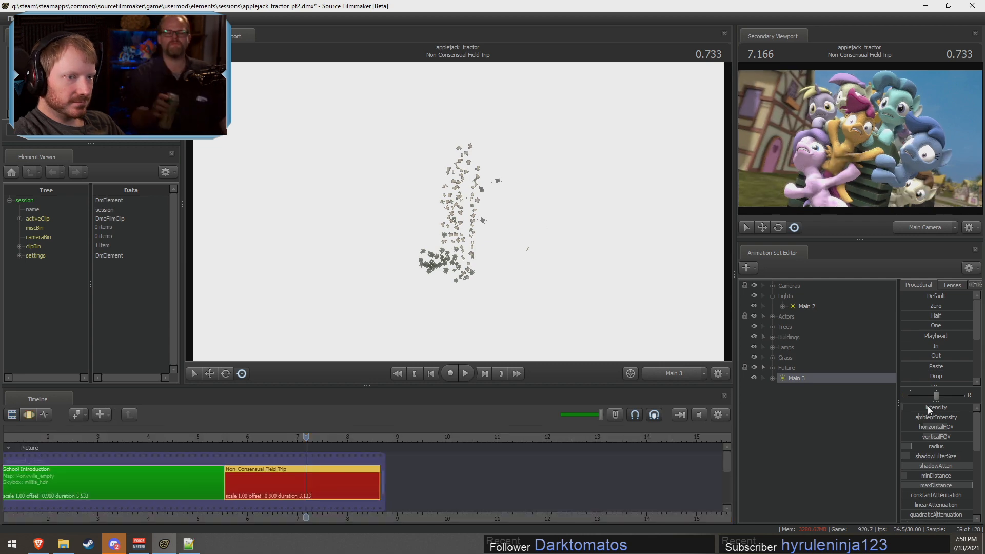
key(space)
key(space)
key(F3)
key(F2)
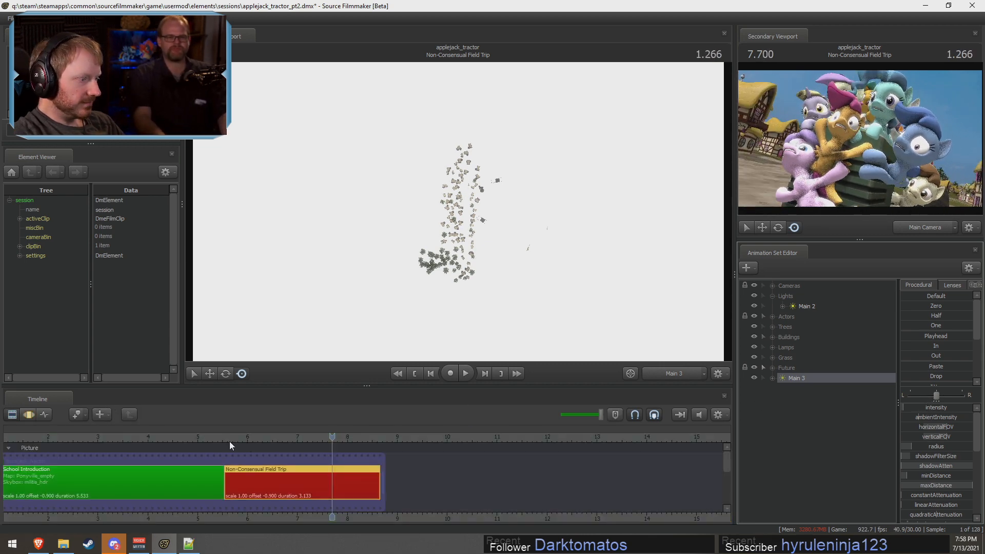
key(space)
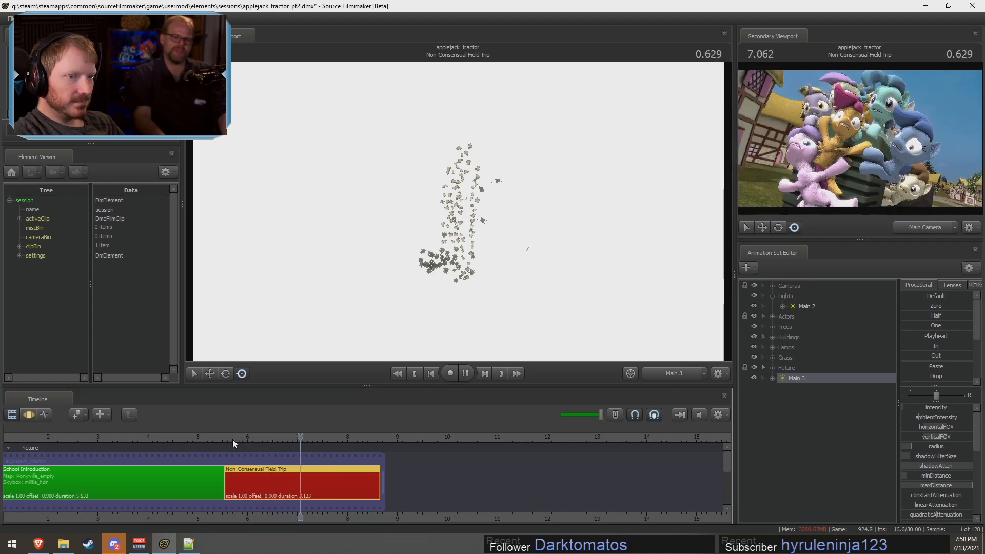
key(space)
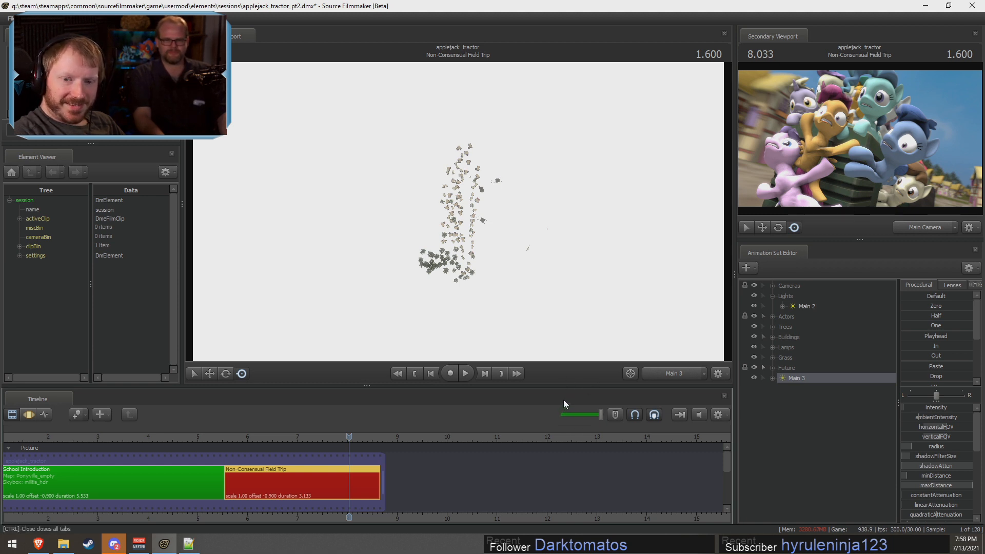
- Switch the primary viewport to Main Camera and replay the shot from its start in the Motion Editor
click(668, 374)
click(669, 375)
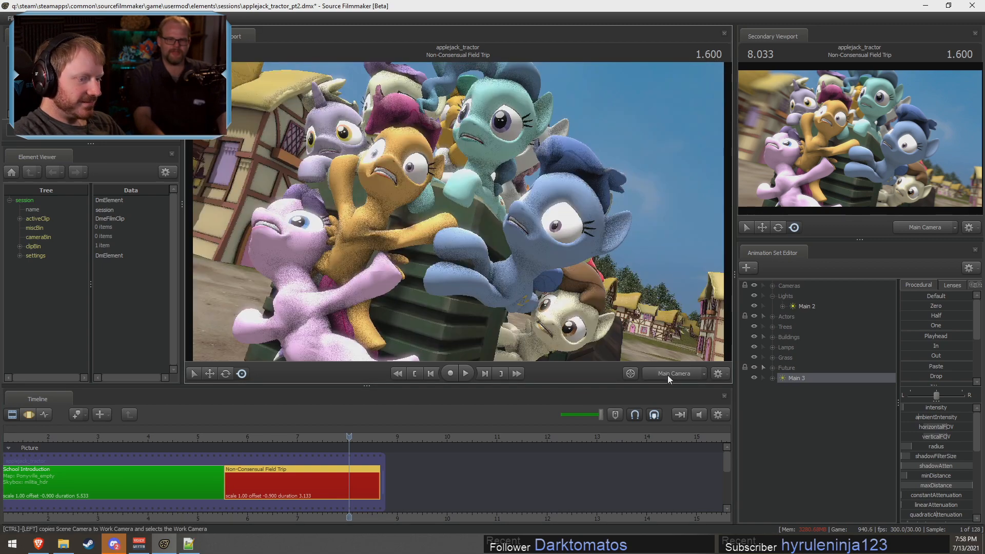
key(F3)
key(F2)
key(F3)
drag(235, 435, 225, 435)
key(space)
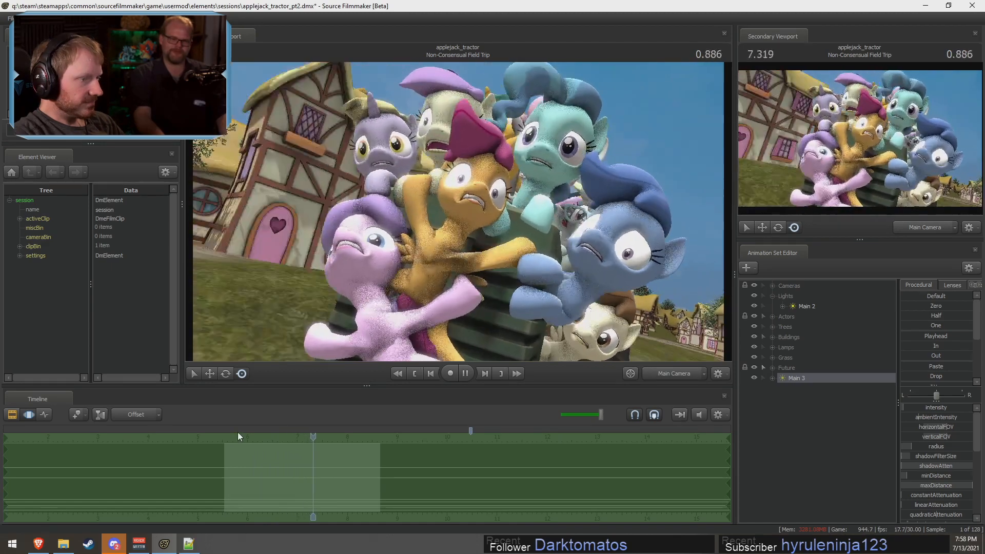
key(space)
key(space)
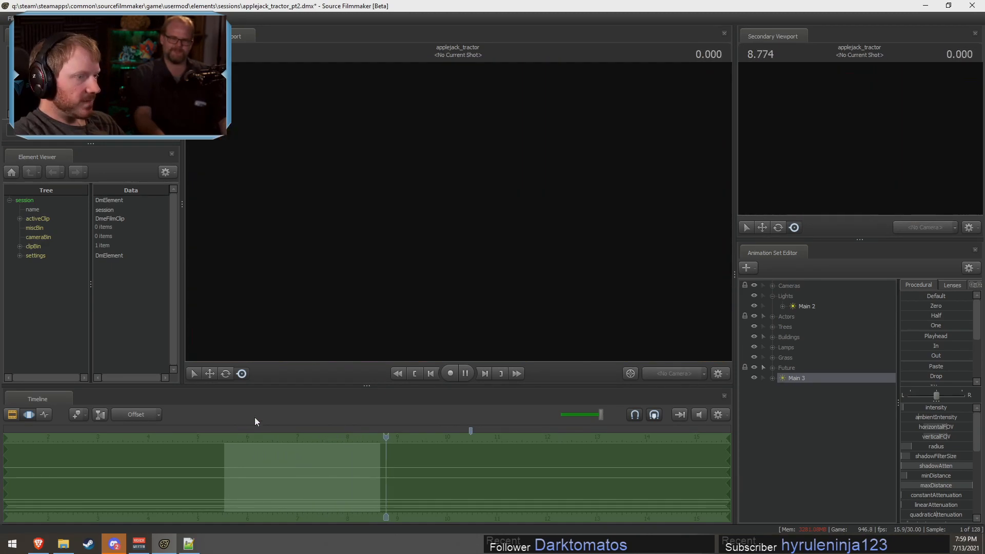
key(space)
- Compare the School Introduction shot and its lights with the opening of the Non-Consensual Field Trip shot in the Clip Editor
key(F2)
click(240, 440)
drag(239, 440, 188, 434)
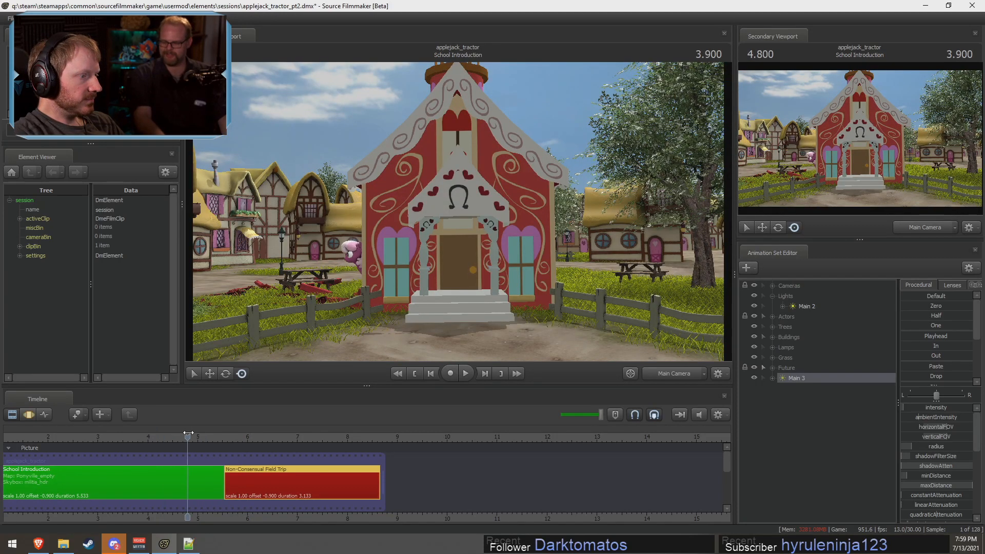
click(180, 478)
middle_drag(335, 518, 438, 501)
scroll(418, 456, down, 3)
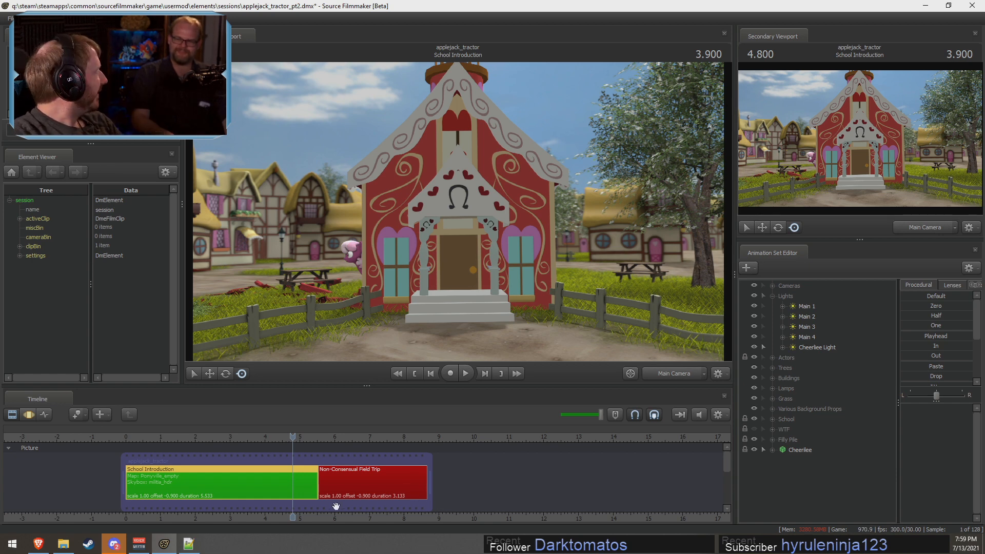
click(322, 437)
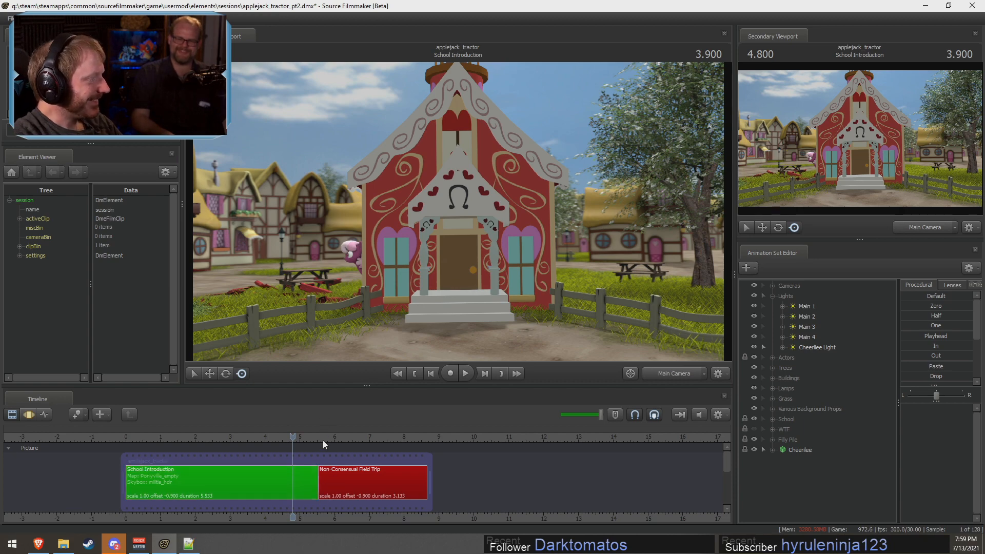
drag(328, 436, 336, 439)
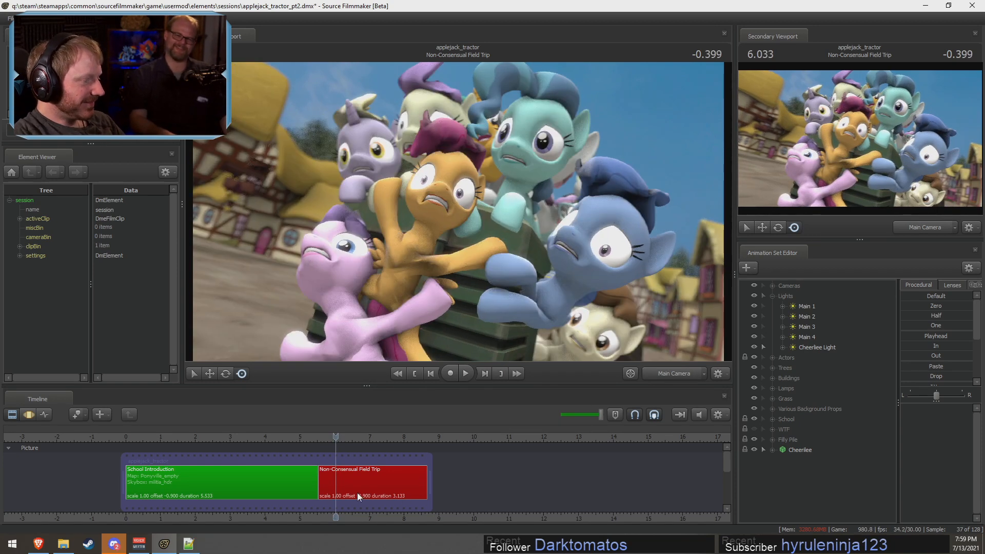
- Play the opening of the Non-Consensual Field Trip shot repeatedly from just after its cut
middle_drag(367, 513, 299, 512)
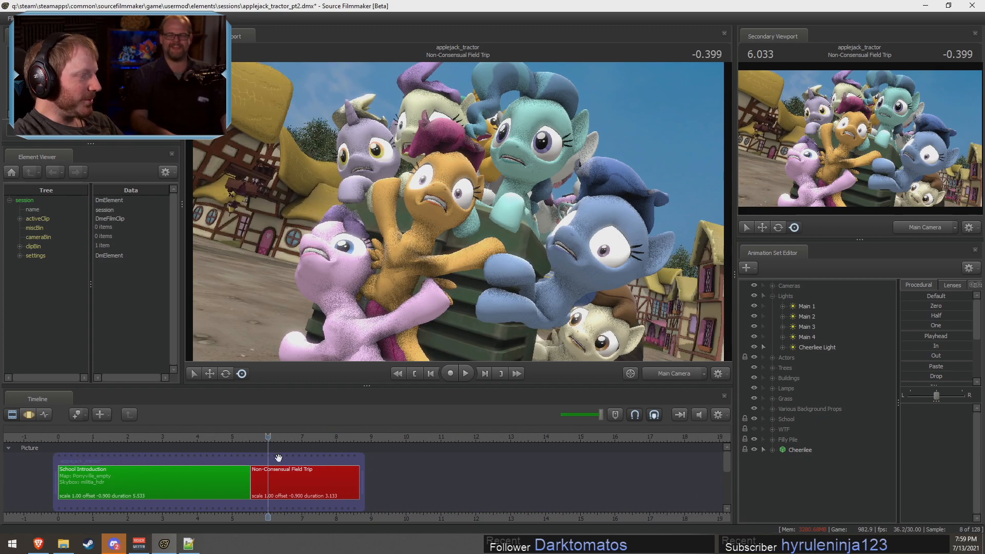
click(253, 438)
key(space)
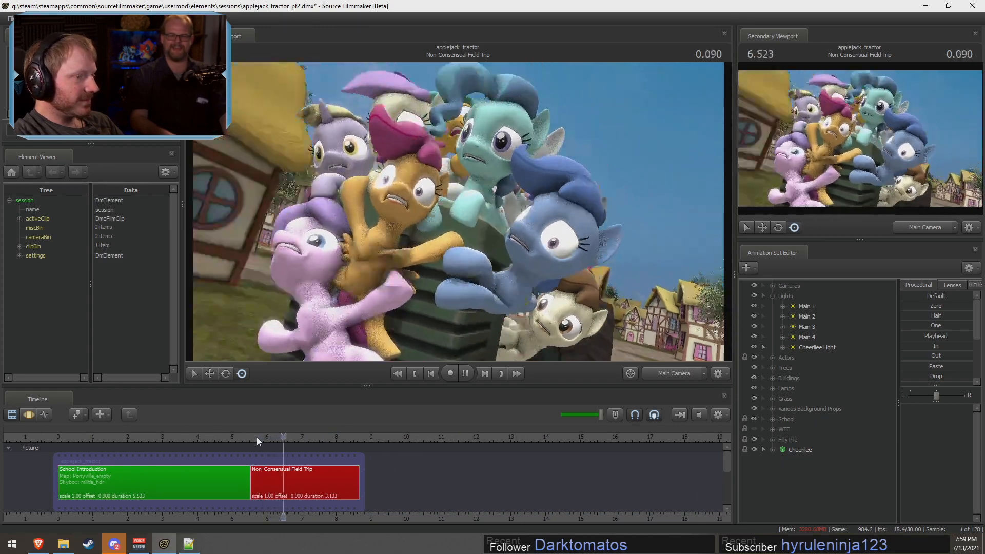
click(263, 432)
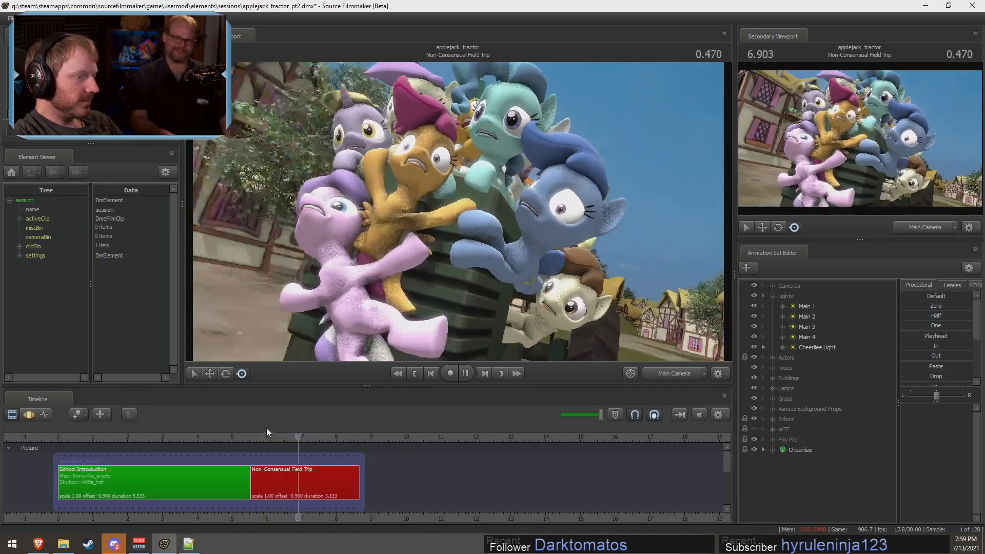
scroll(273, 422, up, 5)
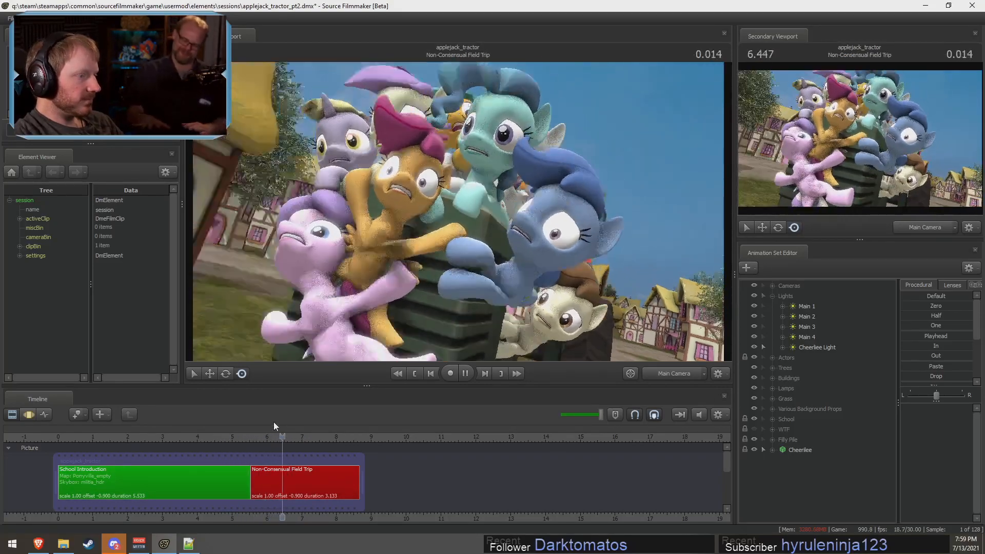
key(space)
- Examine the Dialog and Music sound tracks, selecting the last Applejack screaming clip
scroll(728, 473, down, 3)
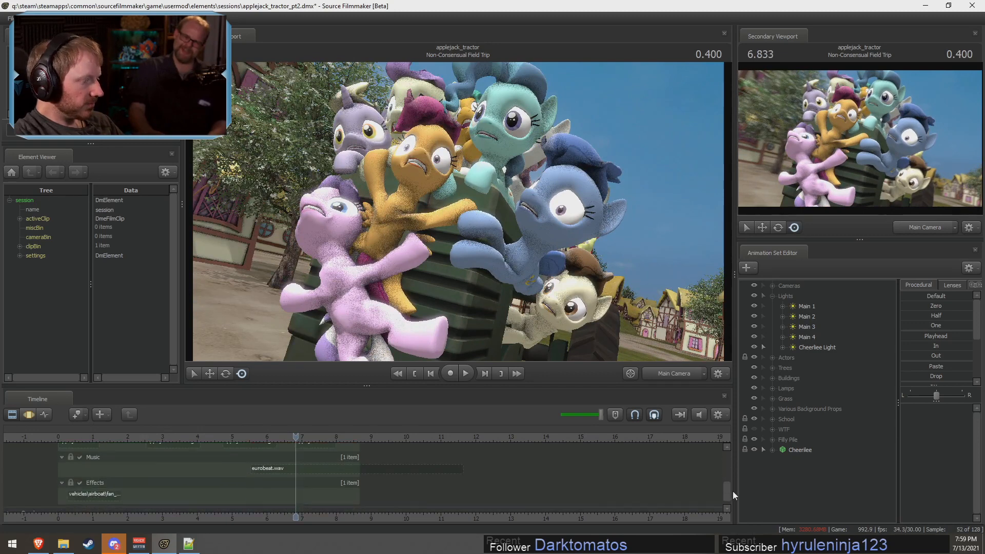
click(319, 471)
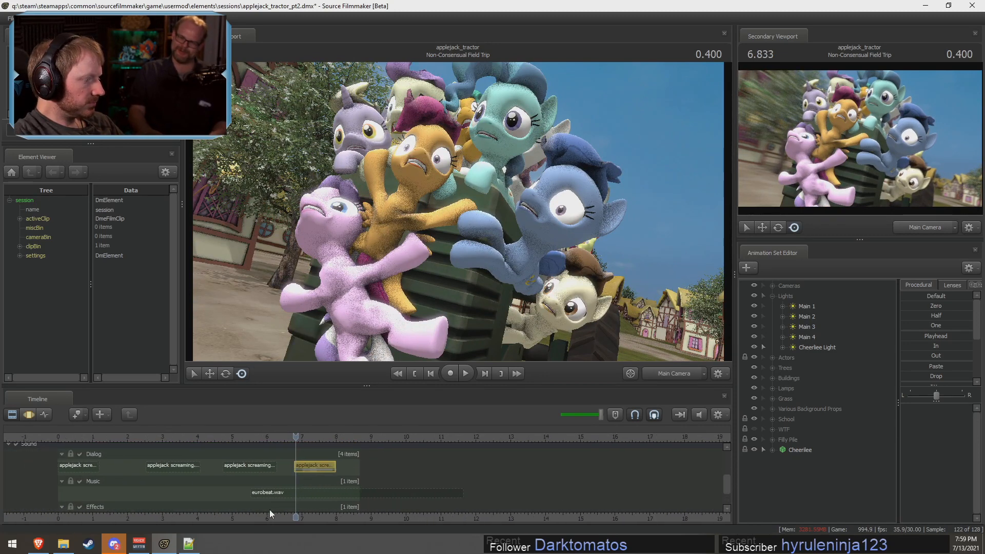
middle_drag(269, 510, 339, 497)
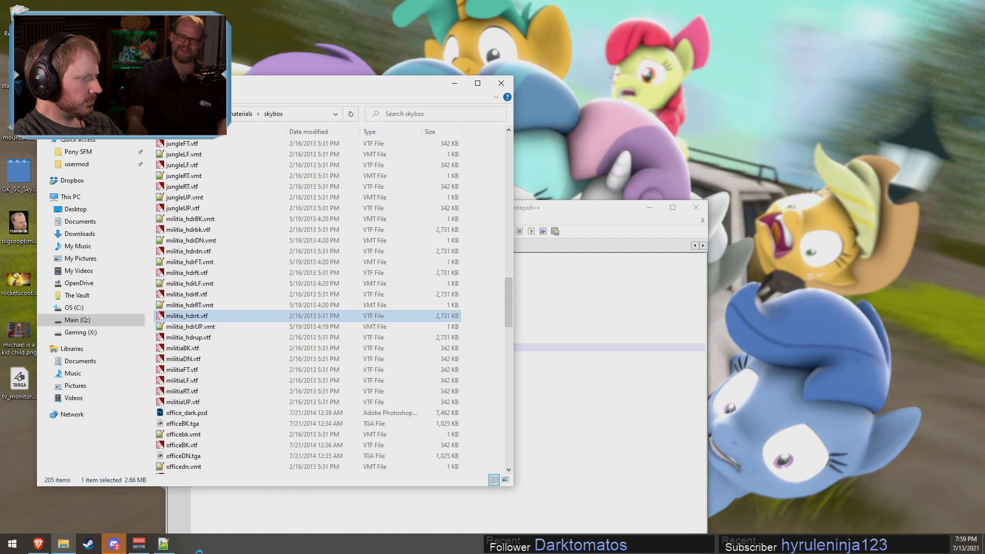
- Relaunch Source Filmmaker, load the autosaved applejack_tractor_pt2 session and skip the Workshop download
right_click(88, 544)
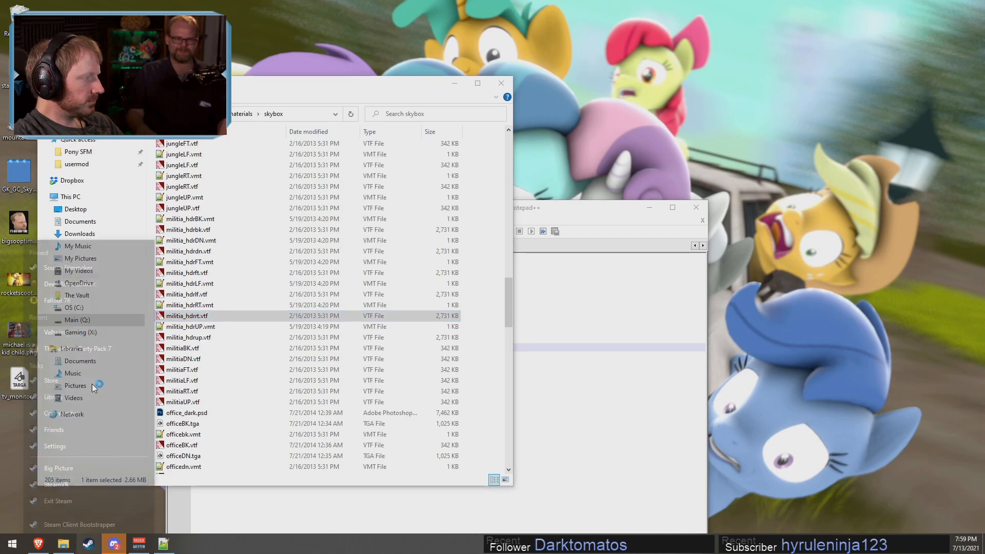
click(56, 249)
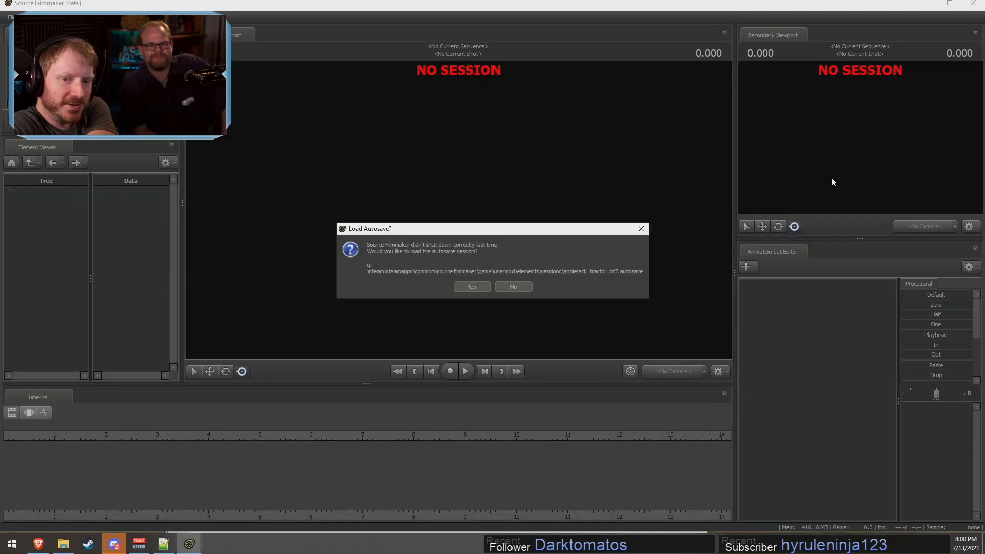
click(475, 286)
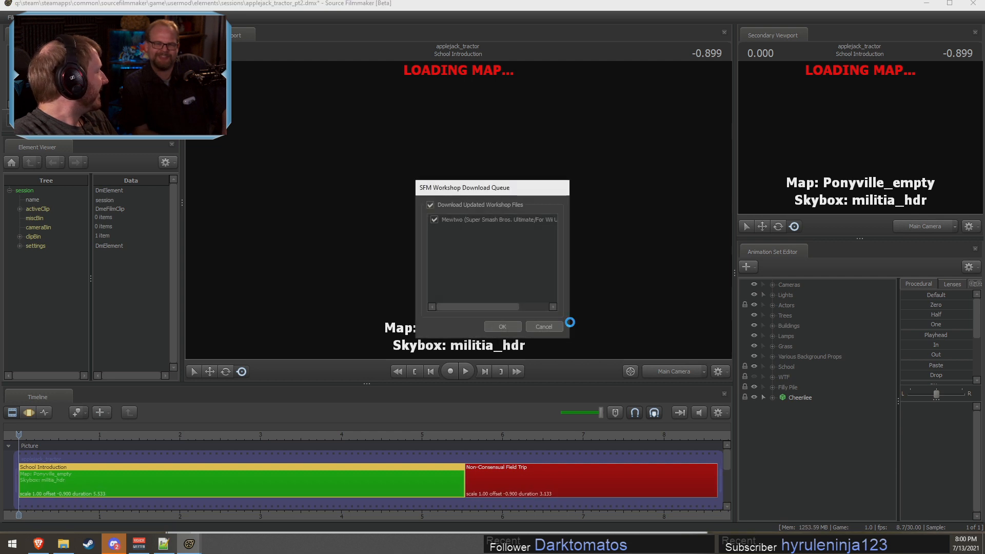
click(544, 327)
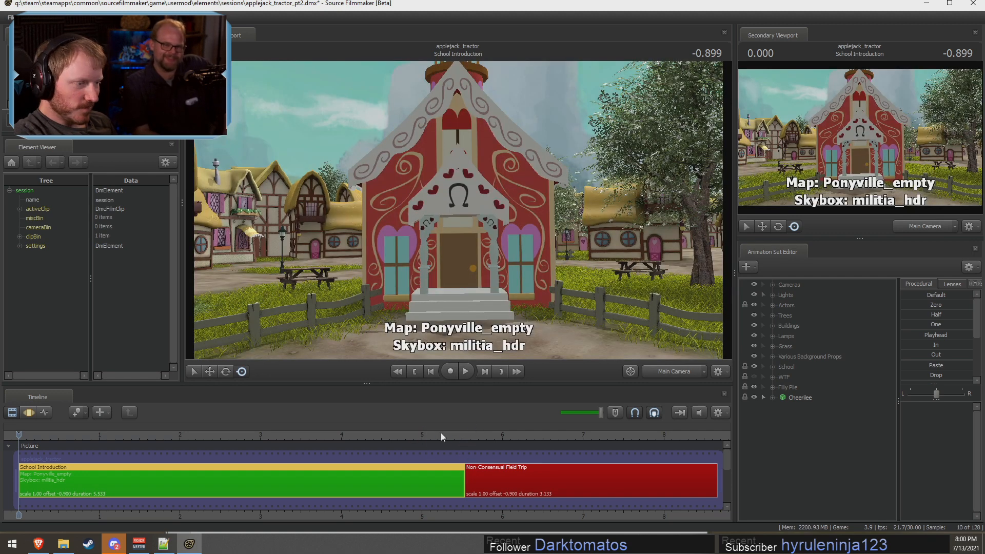
- Rename the Main 3 light in the Non-Consensual Field Trip shot as Under Light
drag(440, 435, 508, 447)
click(570, 477)
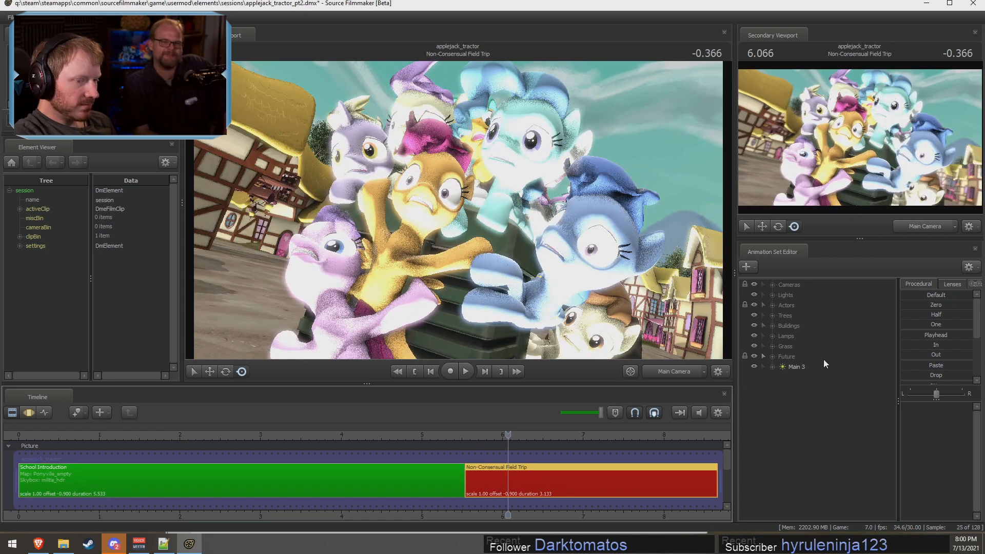
right_click(812, 365)
click(842, 371)
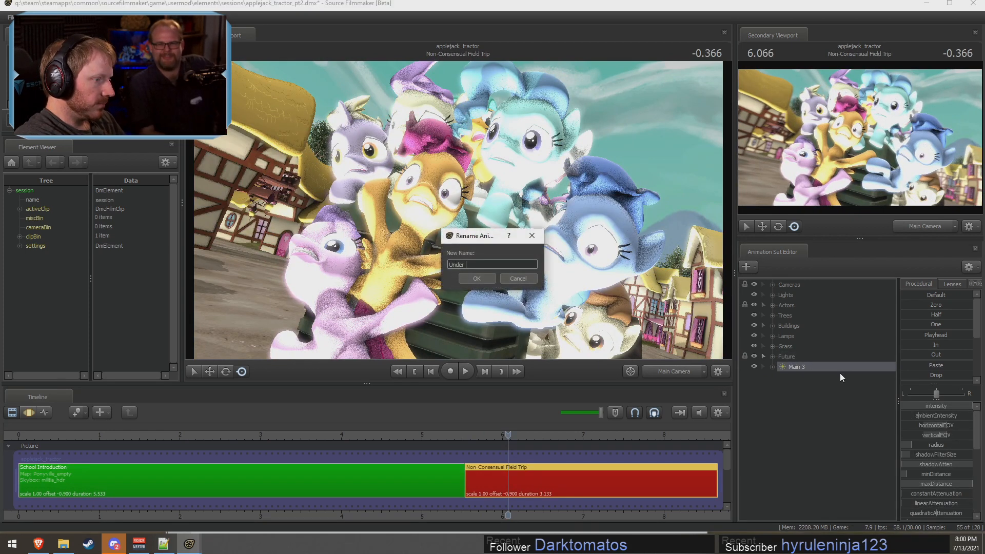
text(Under Light)
key(Return)
- Lower the Under Light's intensity across the shot in the Motion Editor
key(F3)
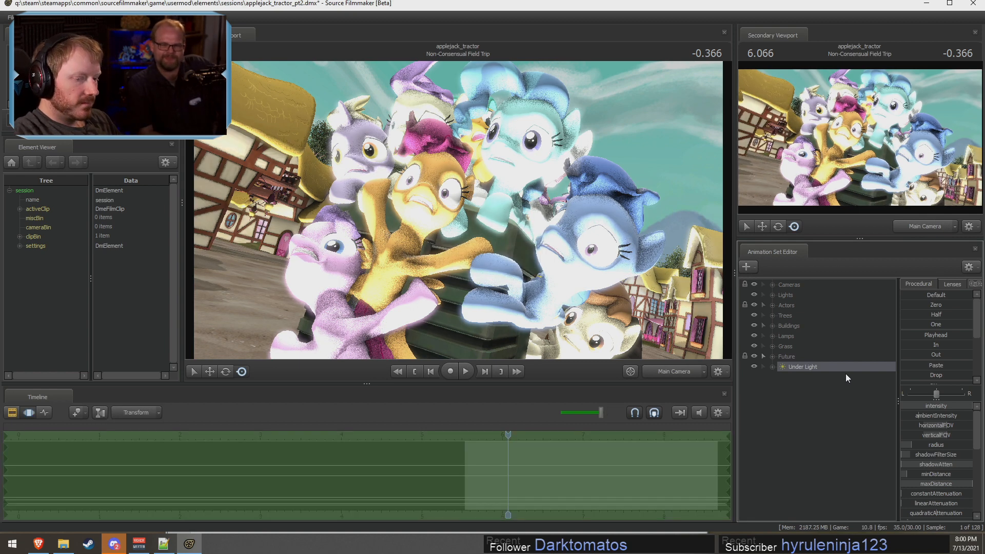
drag(965, 406, 910, 414)
key(F3)
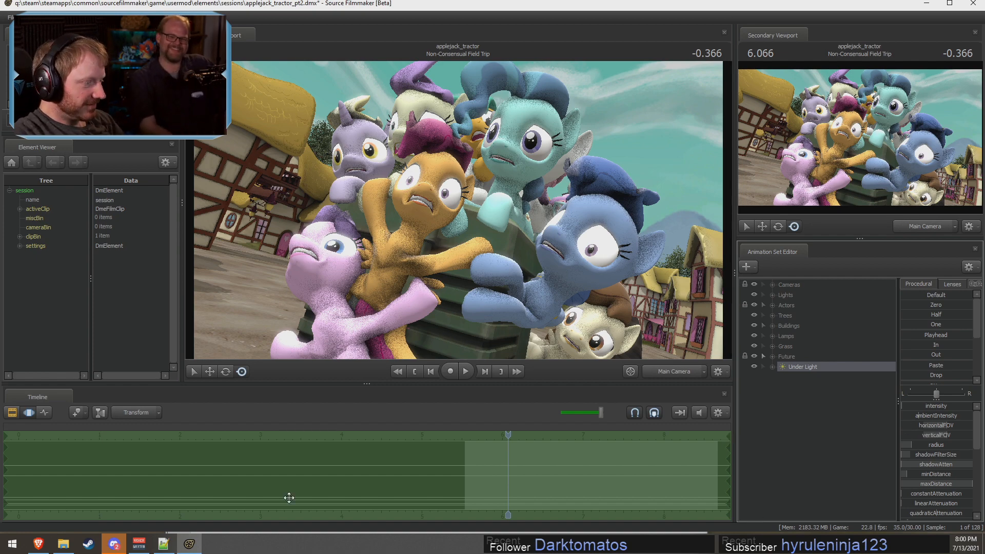
- Switch to the Brave browser, search for "face combiner", open the 3Dthis.com free morphing app and dismiss its face-morph offer
click(38, 543)
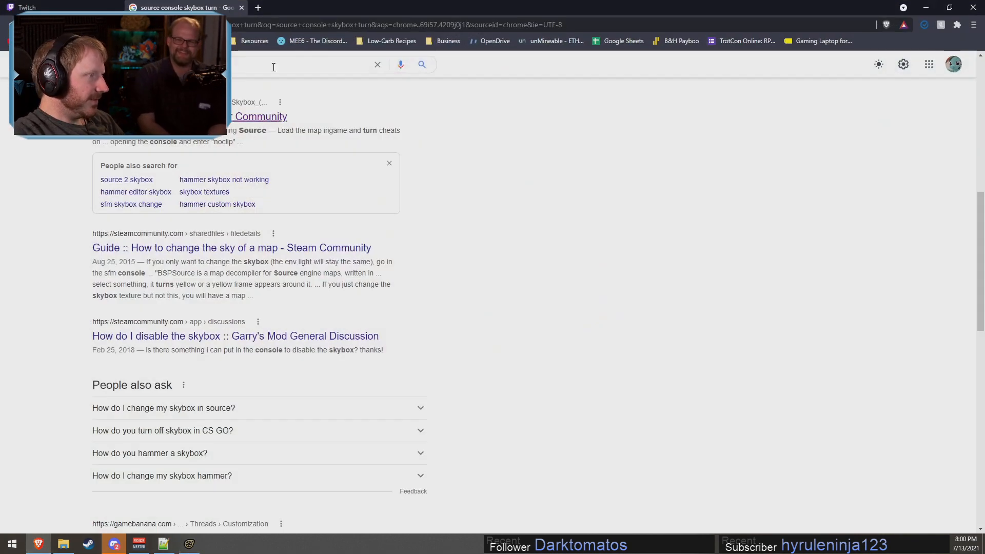
click(257, 8)
text(sfm)
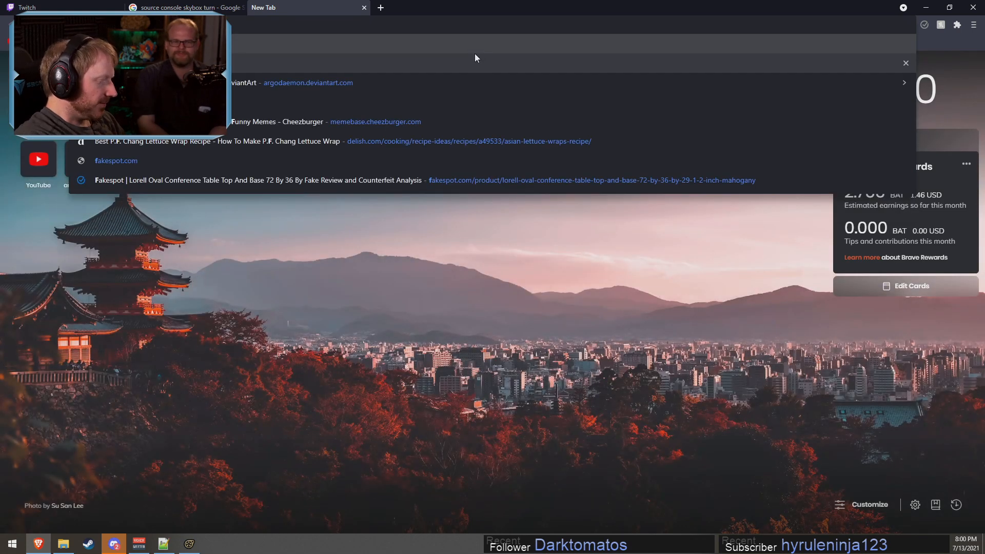
key(Return)
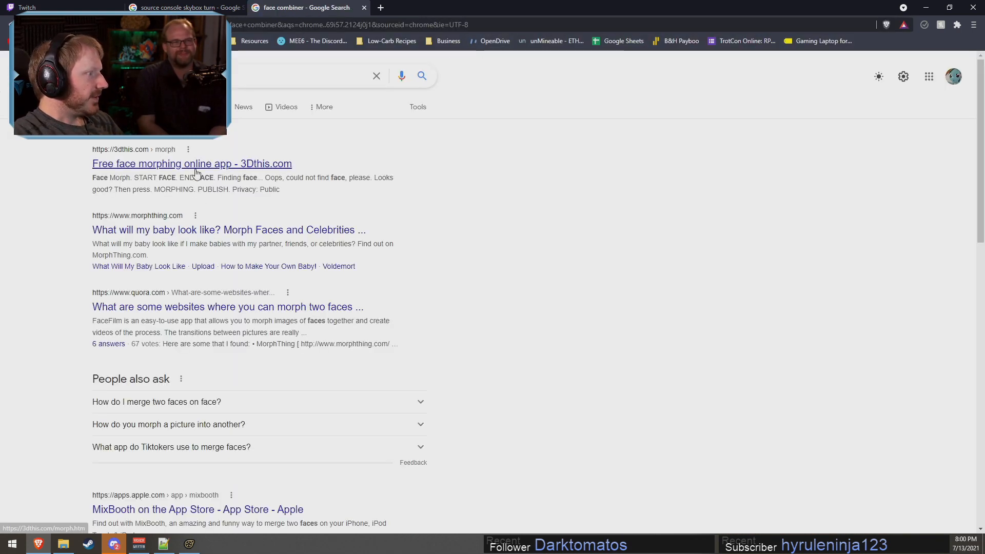
click(169, 164)
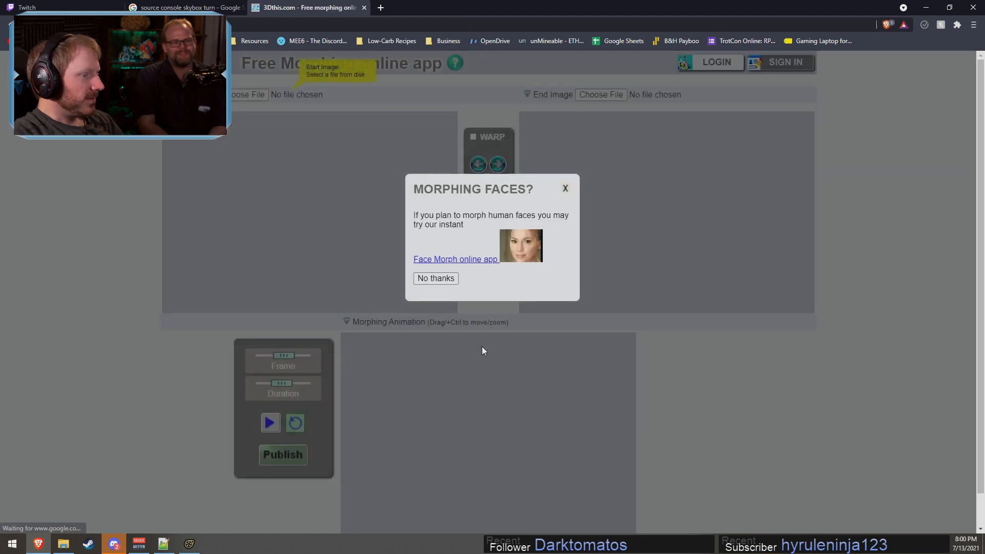
click(565, 188)
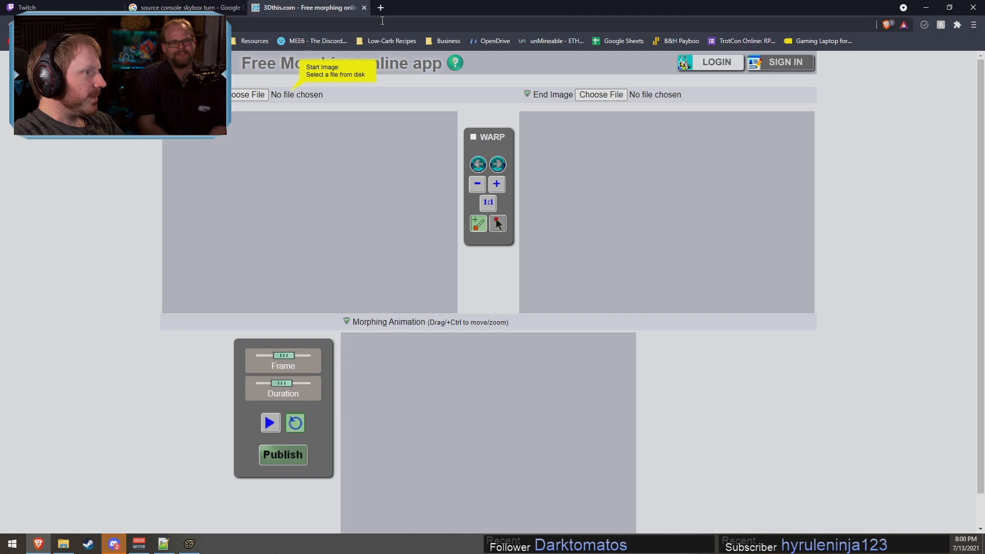
- Search Google for "madonna" in a new browser tab and browse the image results for a front-facing portrait
click(380, 7)
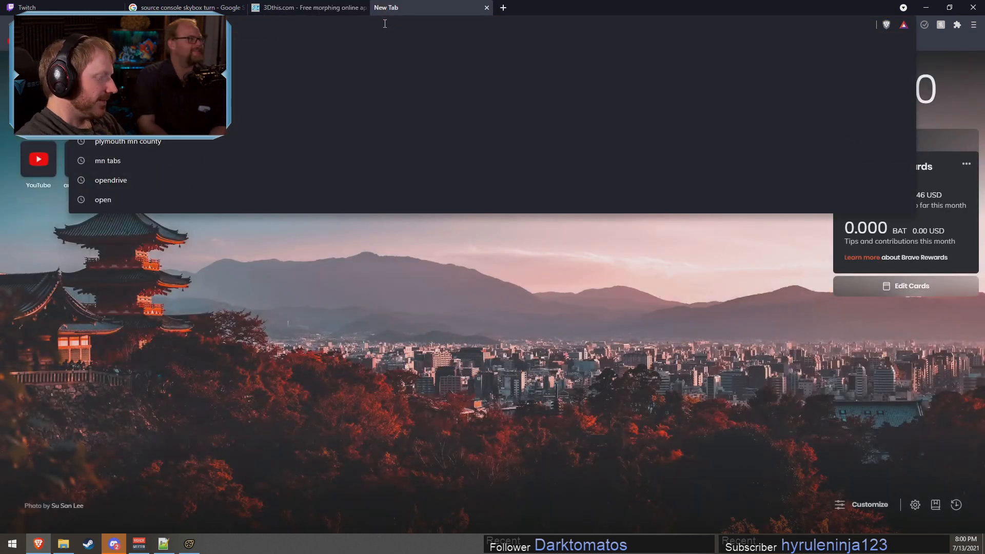
text(madonna)
key(Return)
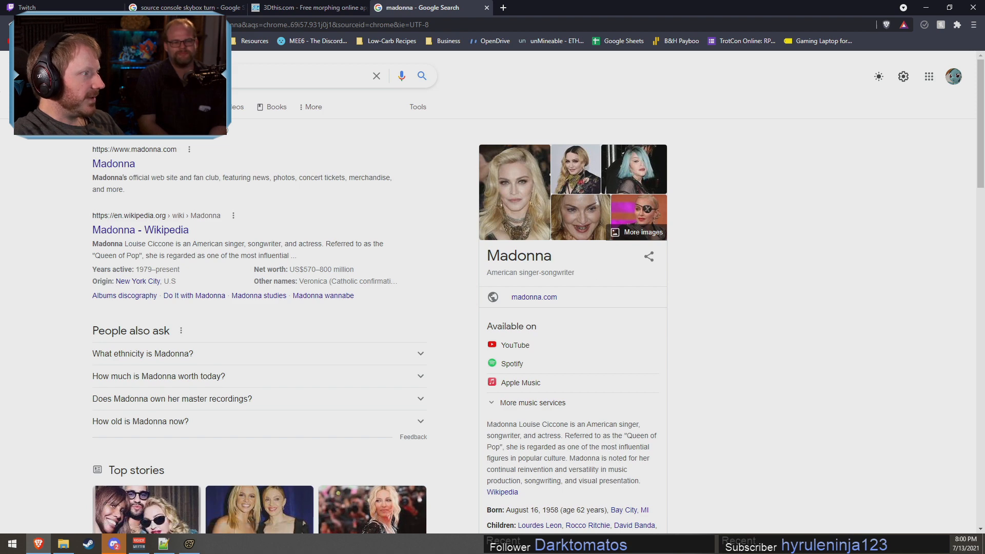
click(182, 107)
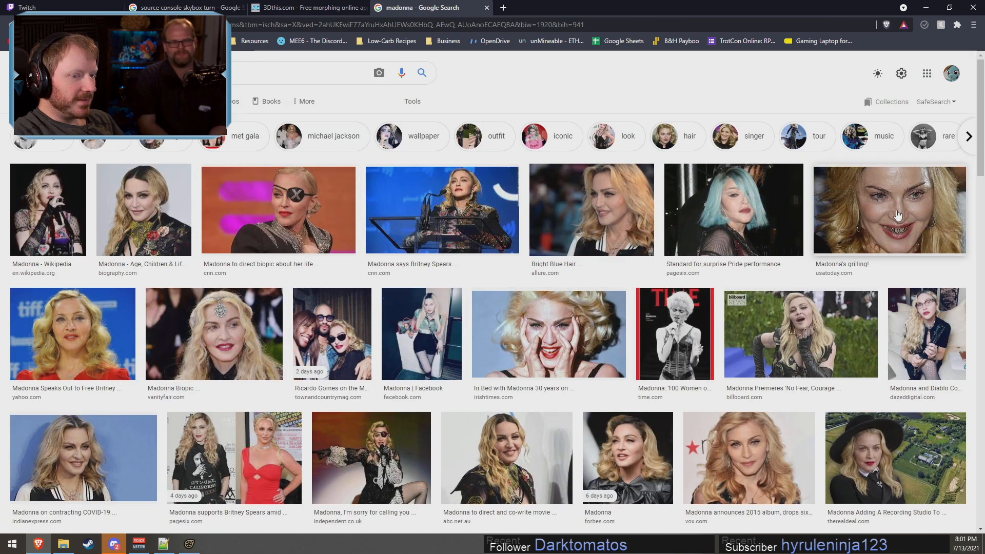
scroll(760, 365, down, 1)
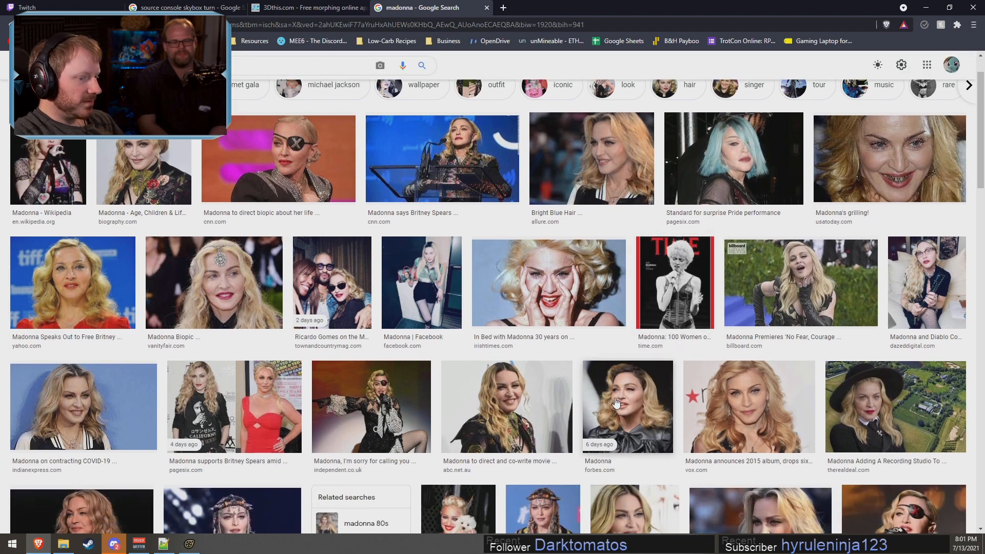
- Save the Vox portrait of Madonna to the Downloads folder as madonna.0.0.jpg
click(771, 405)
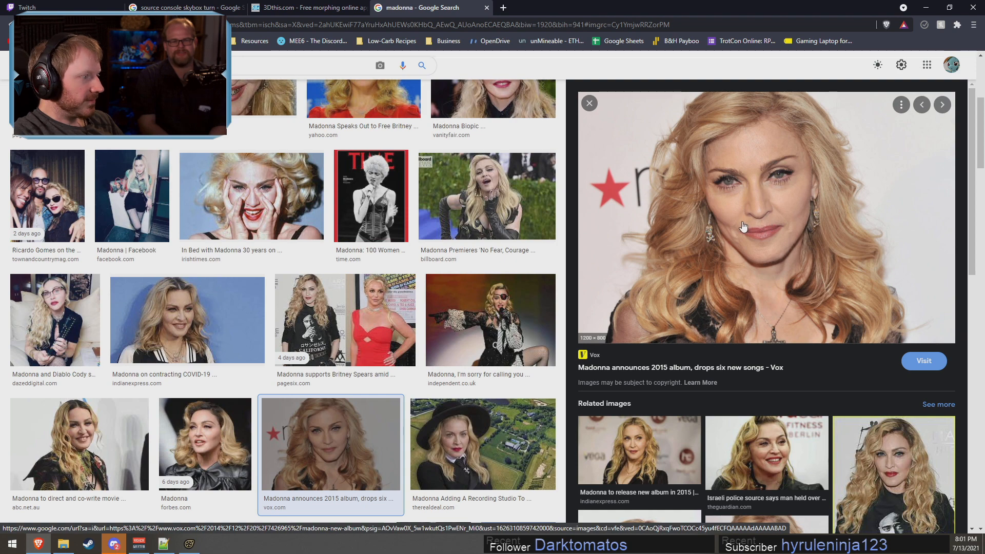
right_click(740, 239)
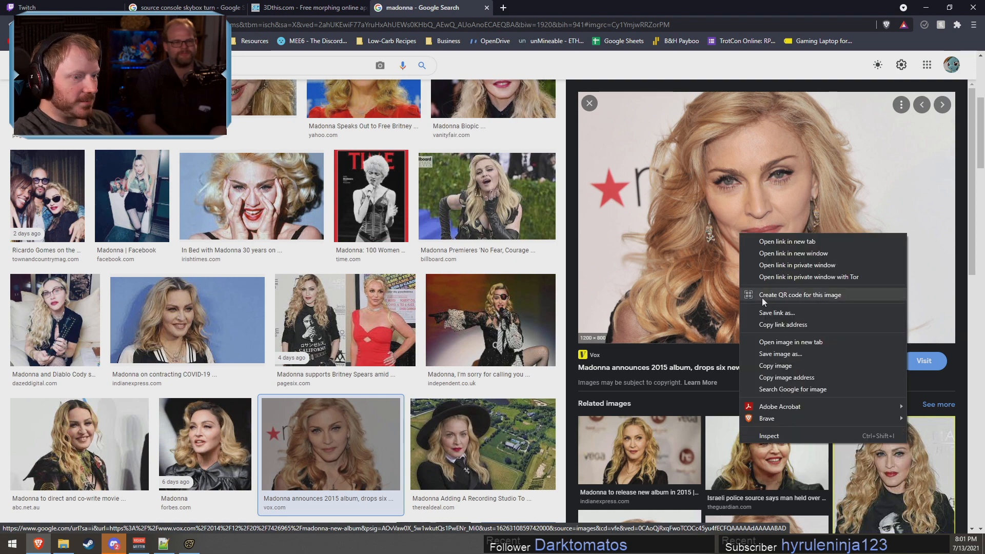
click(780, 354)
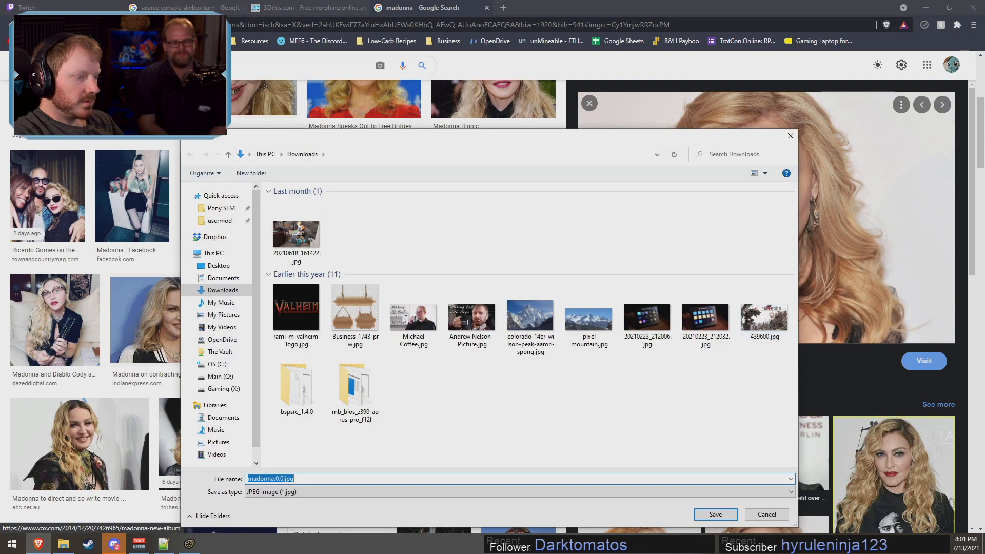
click(715, 514)
- Load madonna.0.0.jpg as the start image in the 3Dthis morphing app
click(280, 5)
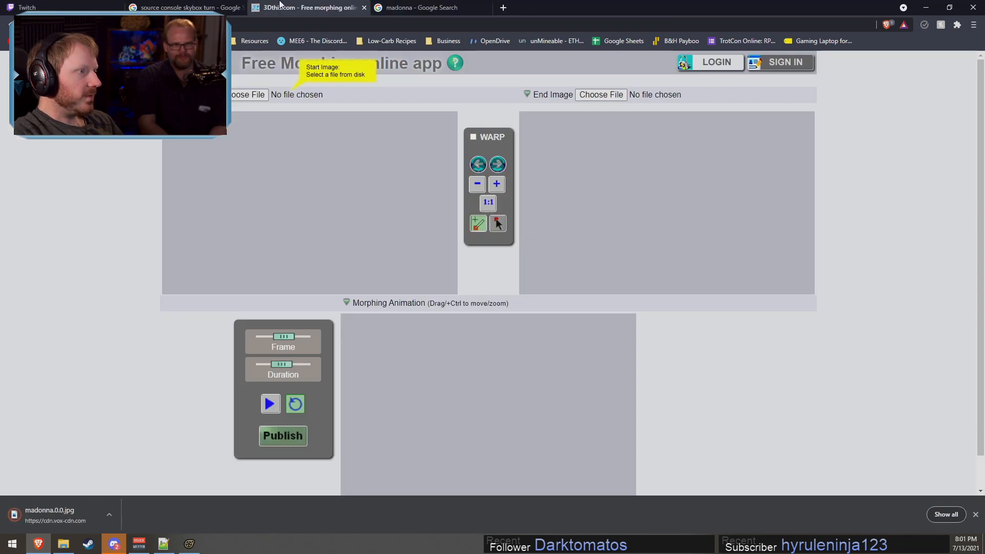
click(247, 95)
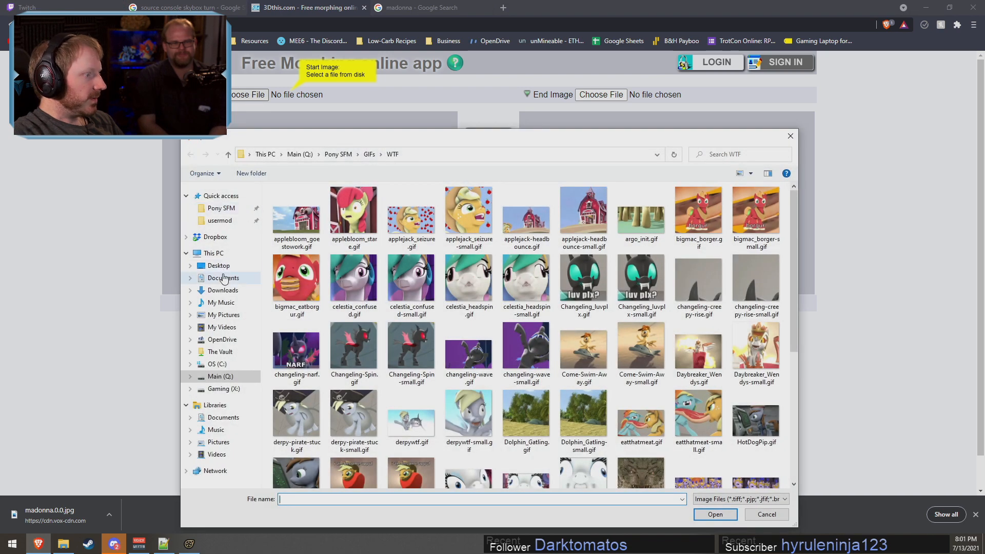
click(224, 277)
double_click(299, 226)
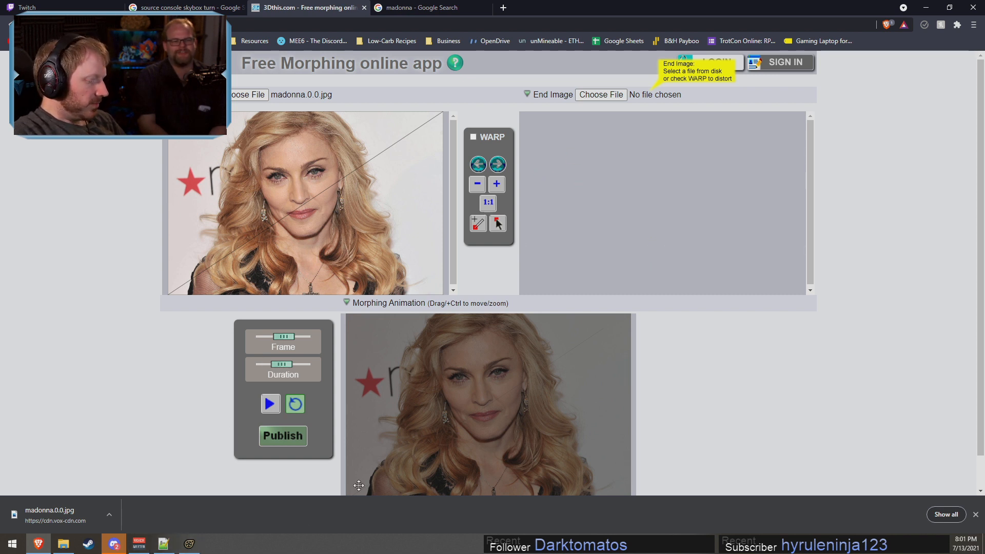
- Open Snagit Editor and select the 402 x 434 px photo of the man in the black shirt among the recent captures
click(12, 544)
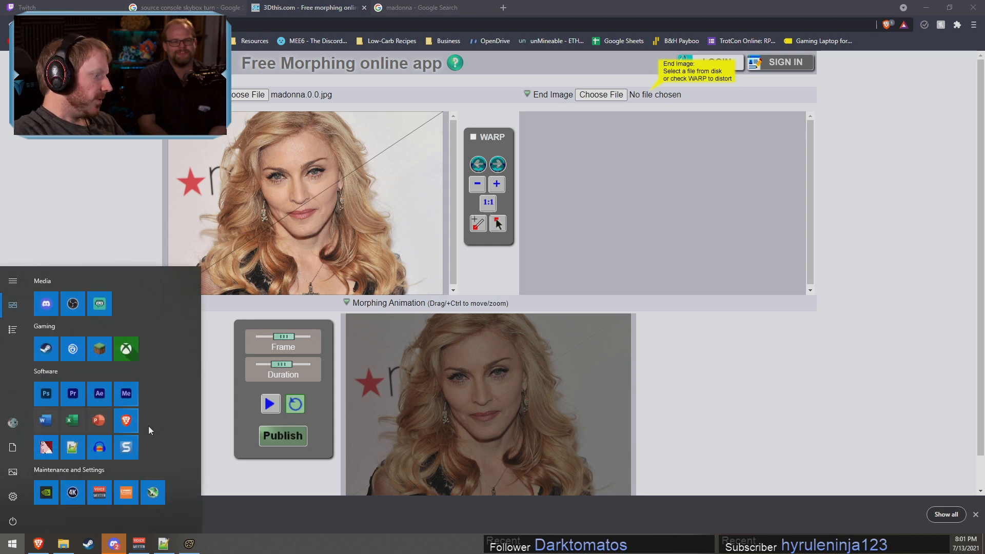
click(127, 447)
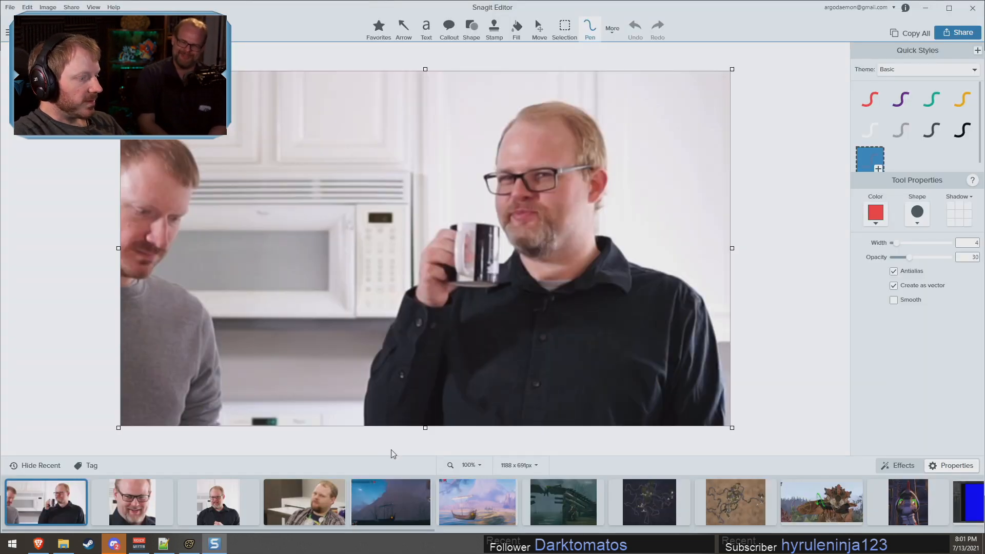
click(301, 514)
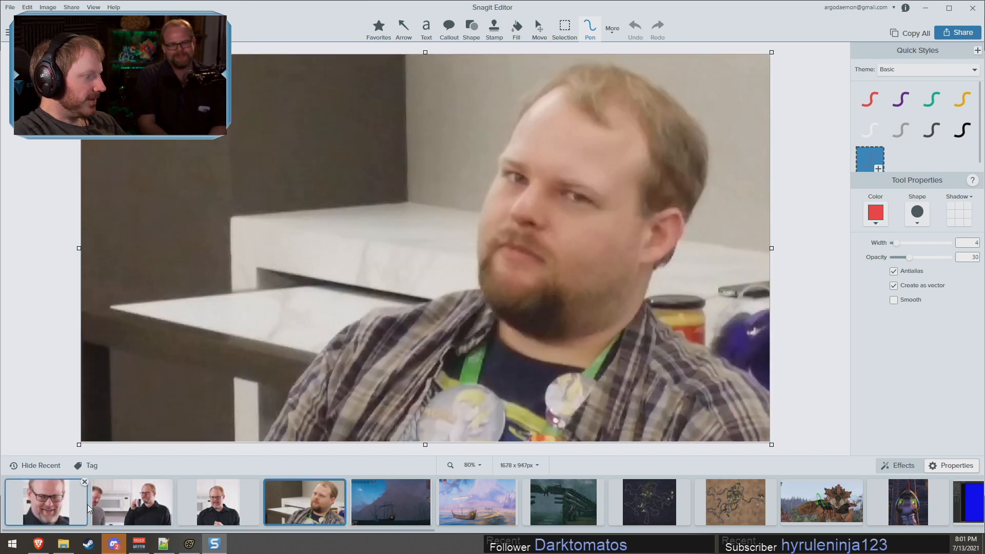
click(157, 516)
click(213, 517)
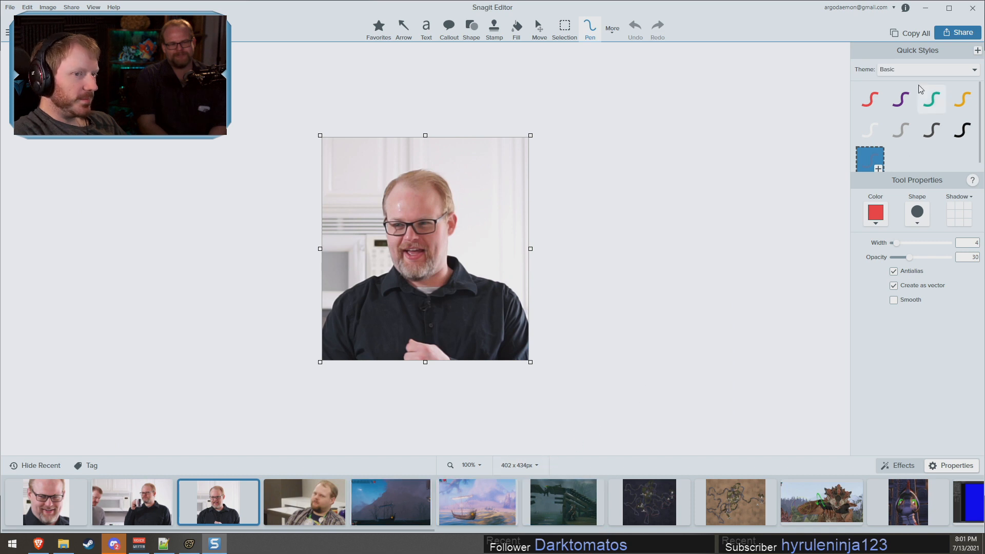
- Export the selected photo to the Downloads folder as a PNG file named mik
click(957, 33)
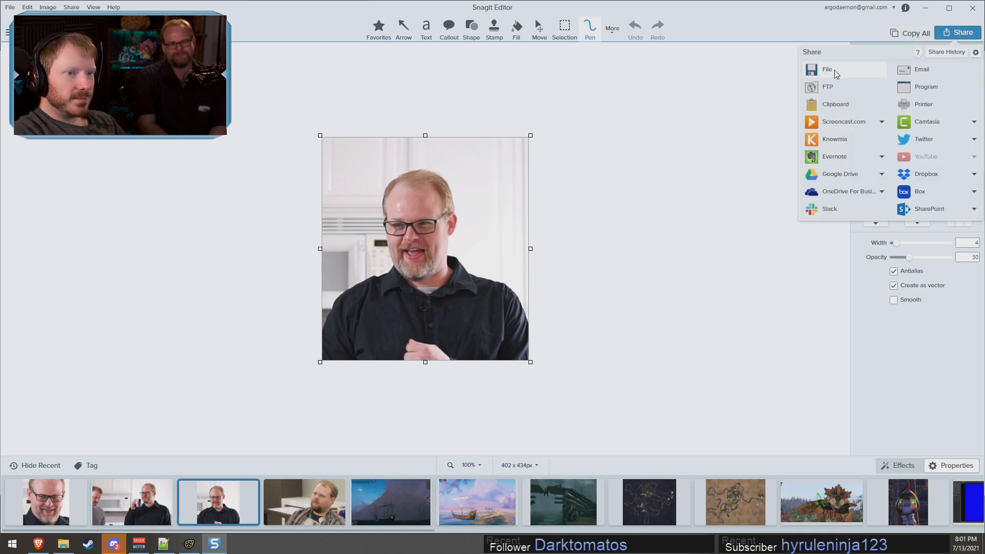
click(827, 70)
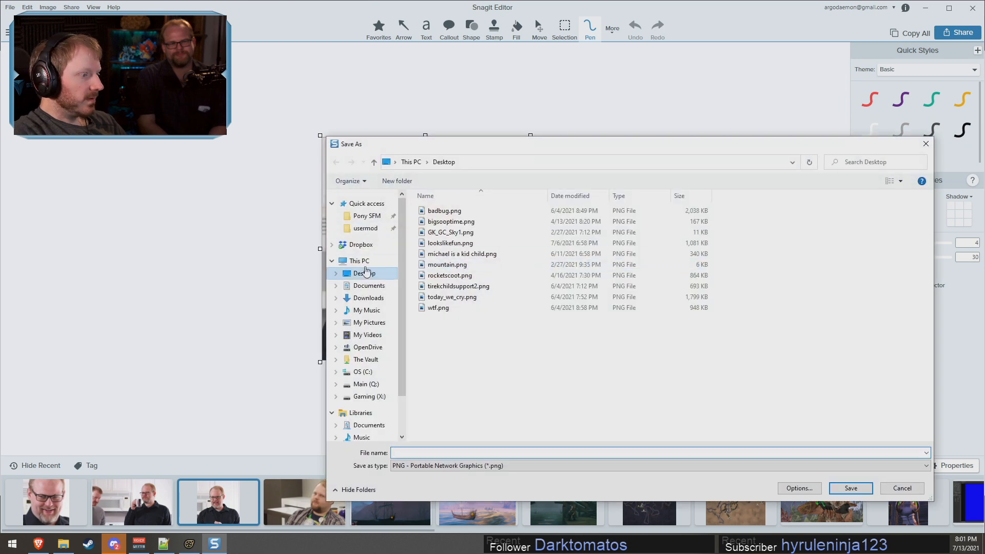
click(369, 298)
text(mik)
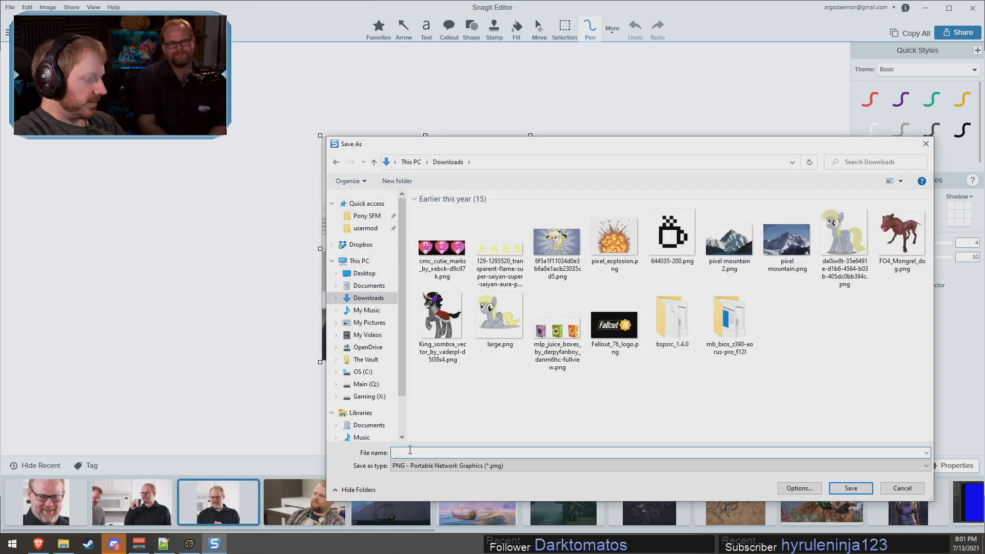
key(Return)
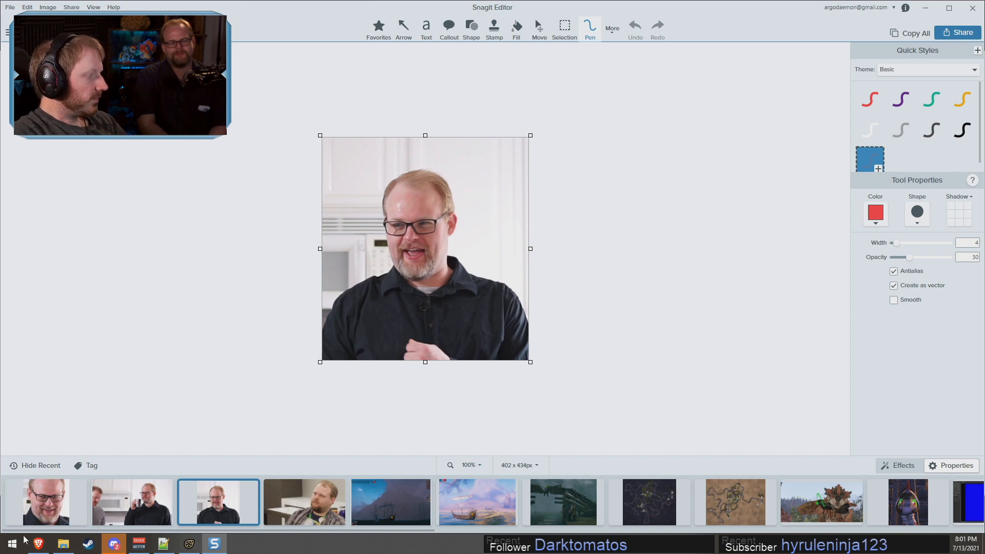
- Return to the morphing app in the browser and load mik.png as the end image
key(alt+Tab)
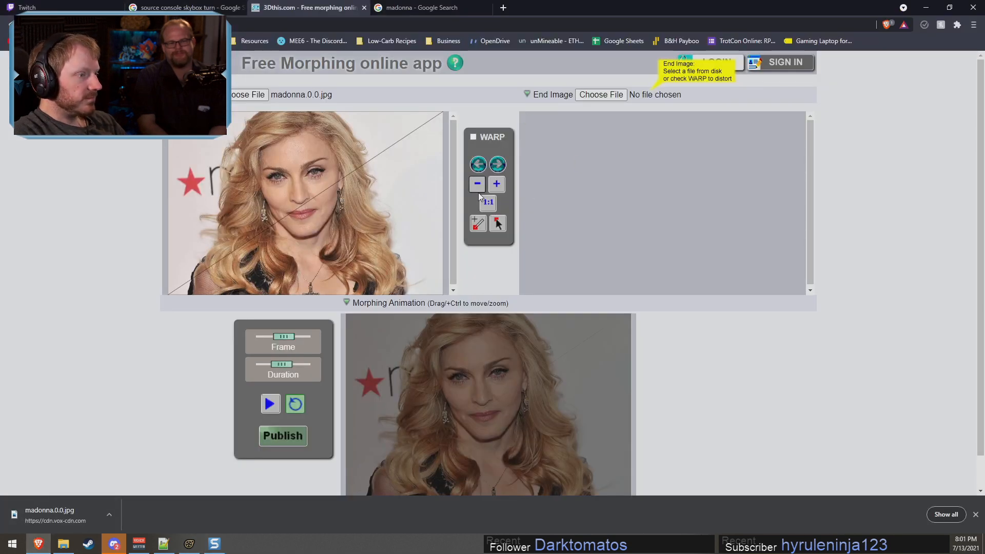
click(603, 100)
double_click(295, 226)
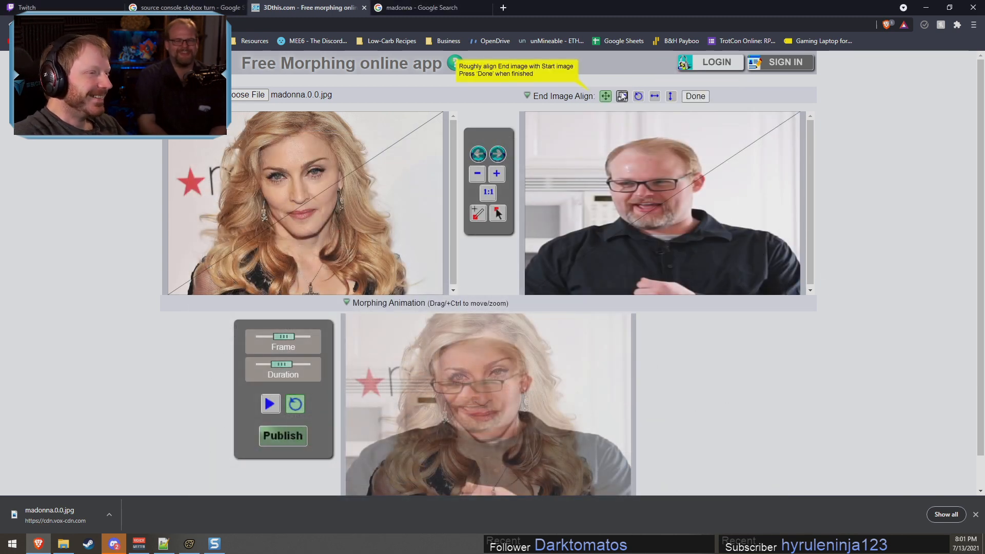
- Roughly align the end image with the start image using the morph preview, and finish the alignment
click(654, 97)
click(655, 101)
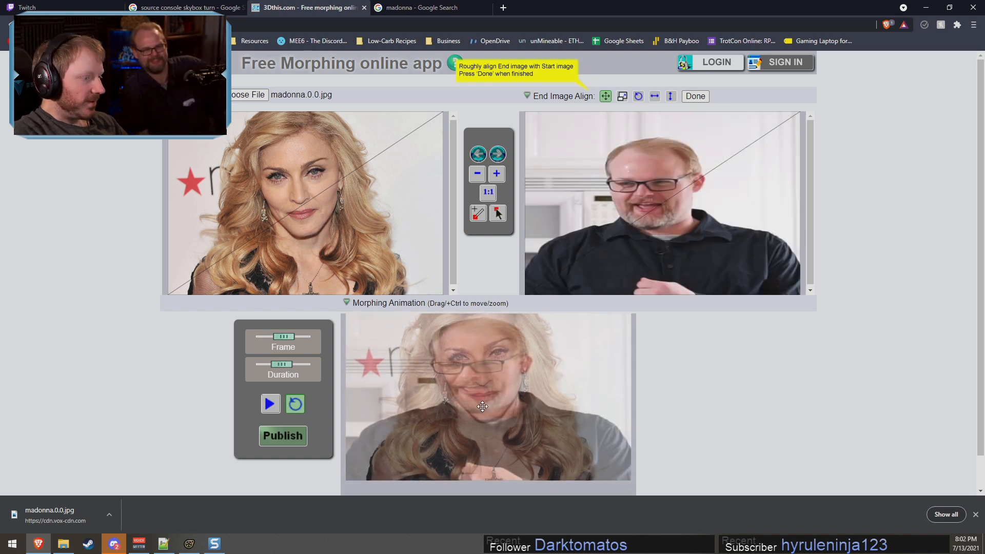
scroll(743, 376, down, 1)
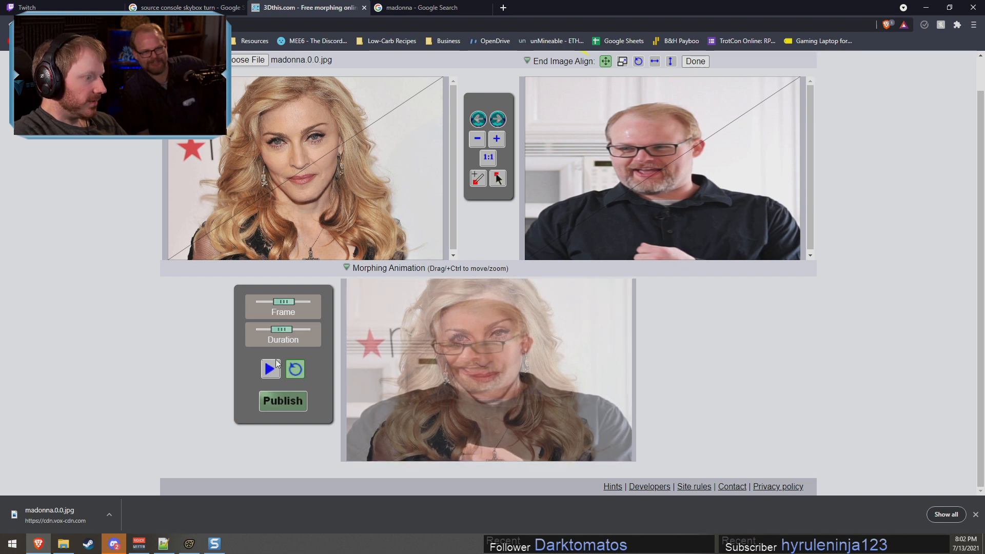
drag(280, 332, 301, 345)
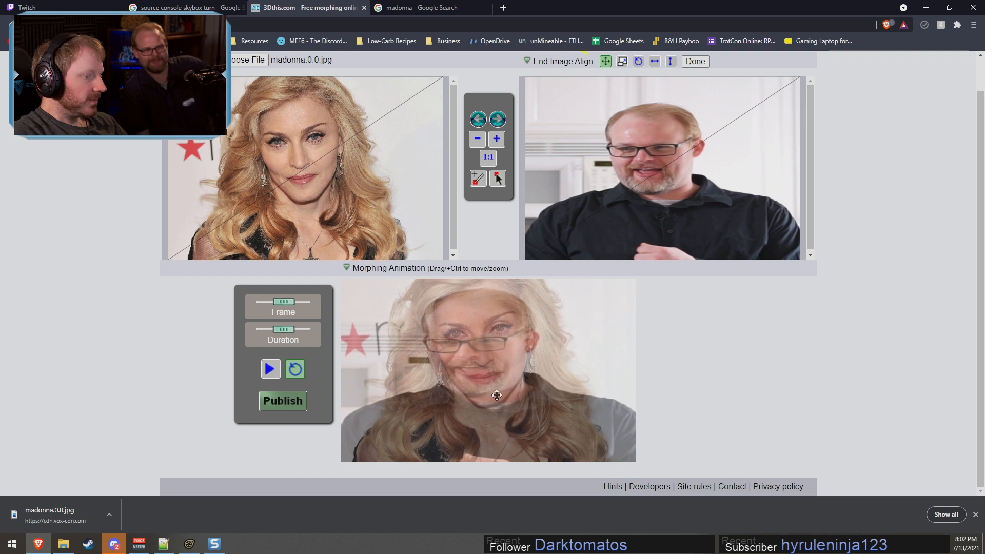
scroll(496, 395, down, 4)
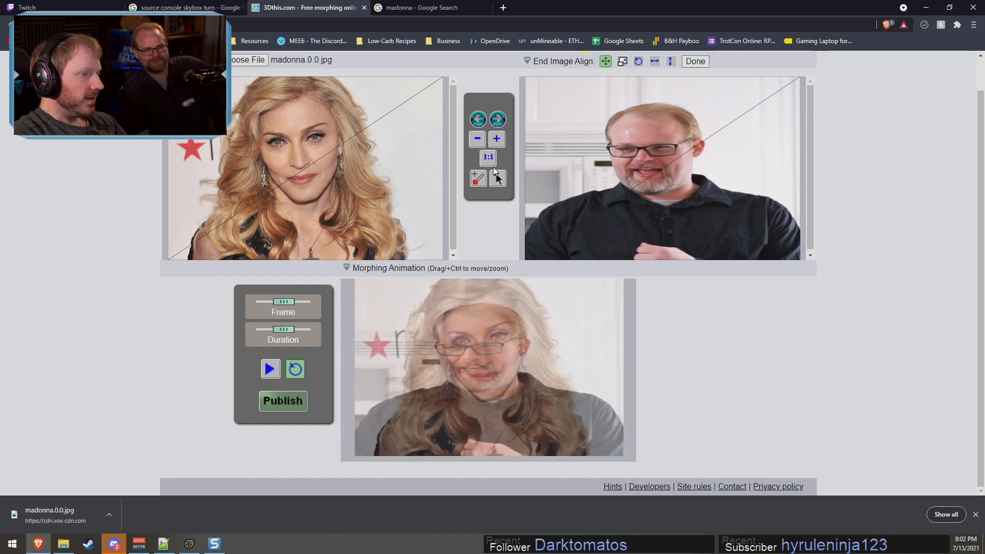
scroll(495, 170, up, 1)
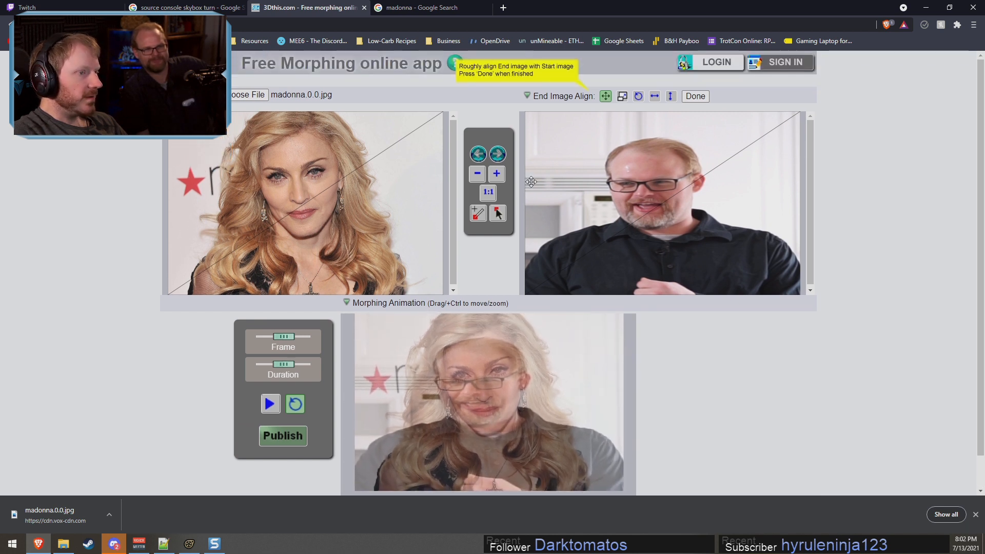
click(704, 101)
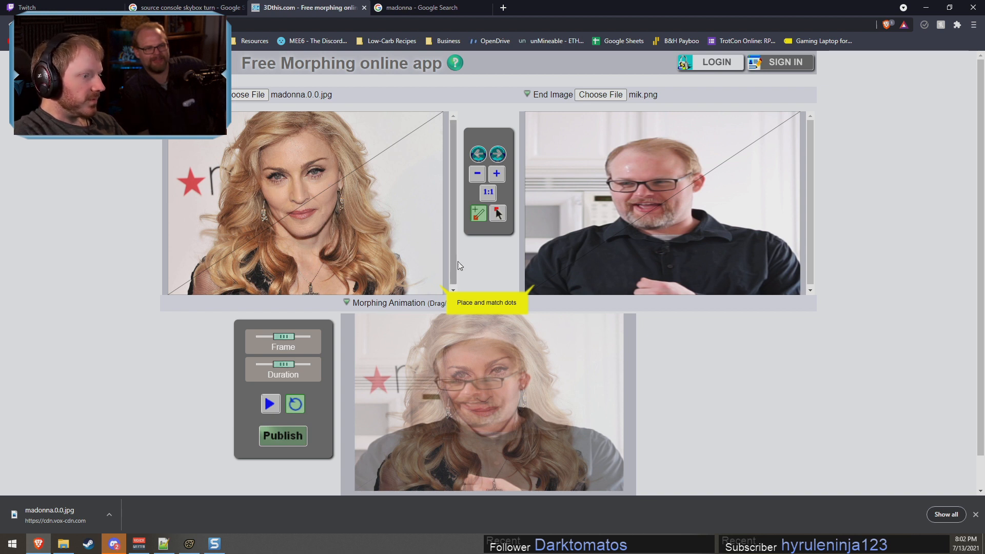
- Place a morph dot under the nose in the start image, match it on the end image's face, and play the morphing animation
click(300, 195)
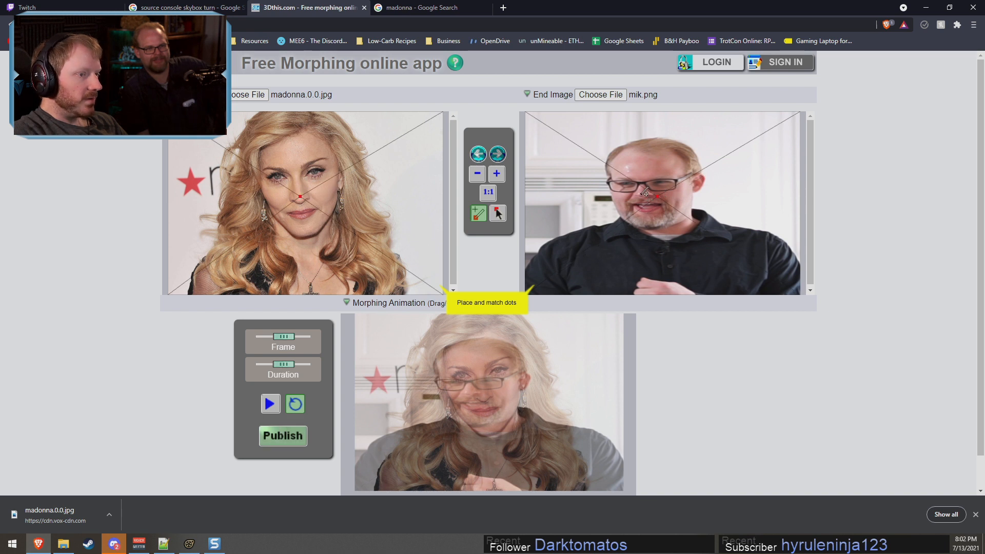
drag(659, 195, 648, 199)
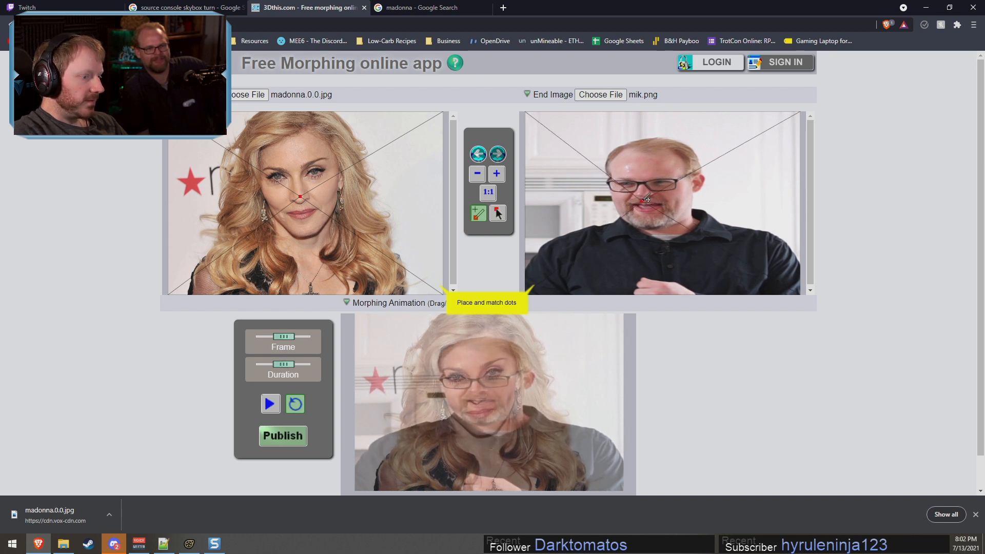
scroll(608, 316, down, 1)
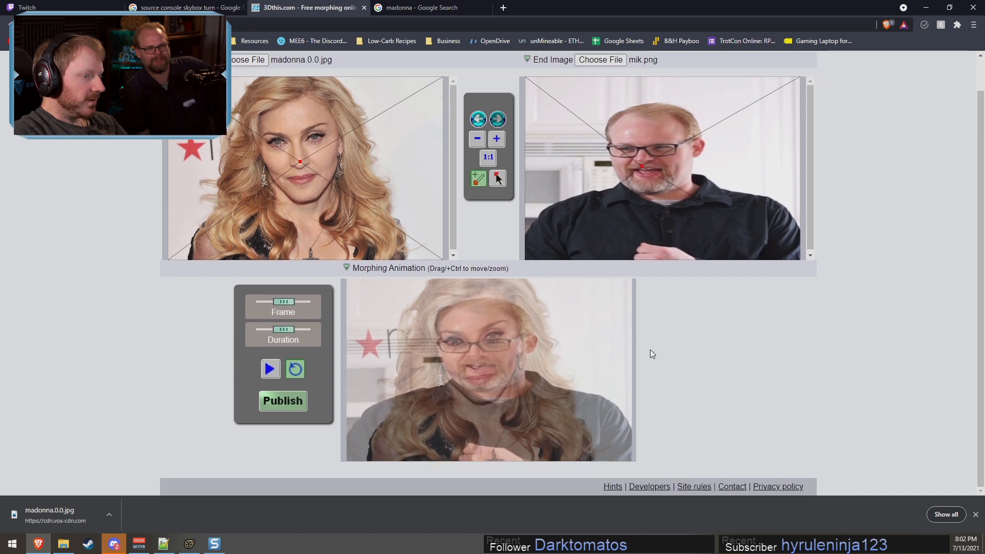
click(269, 370)
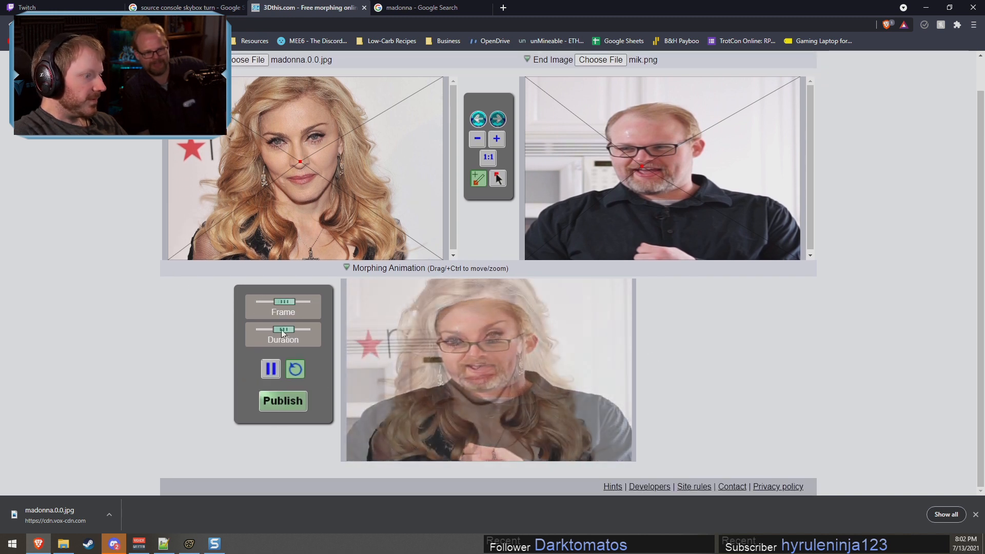
- Shorten the morph's duration, and leave 3Dthis for MorphThing's morphing page through the face combiner search results
mouse_move(281, 330)
mouse_down()
mouse_move(318, 329)
mouse_move(263, 328)
mouse_move(284, 325)
mouse_up()
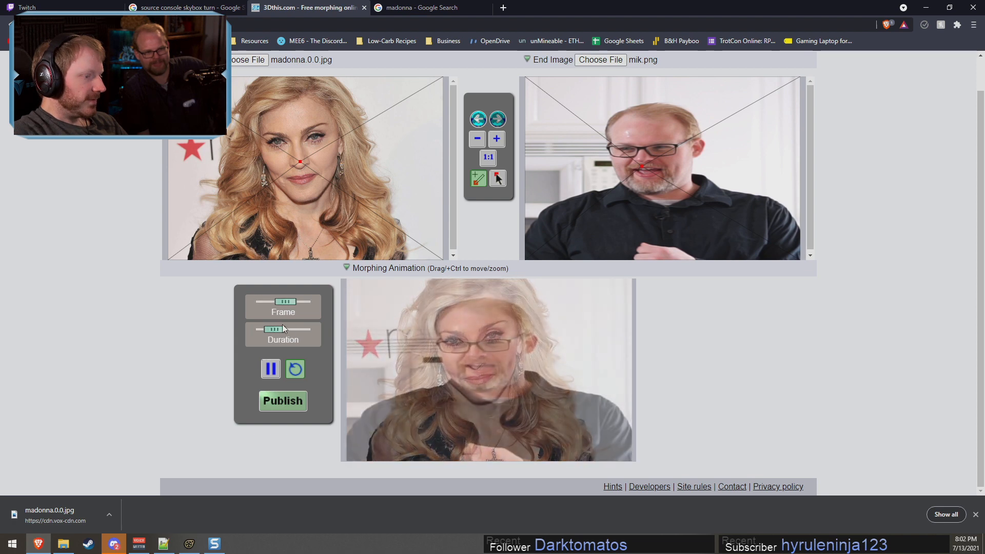
click(11, 25)
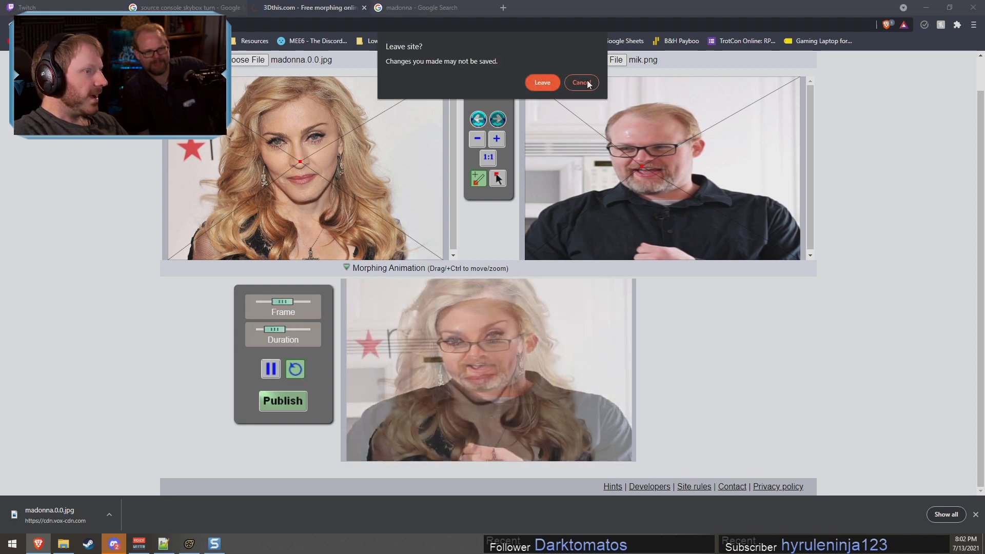
click(542, 83)
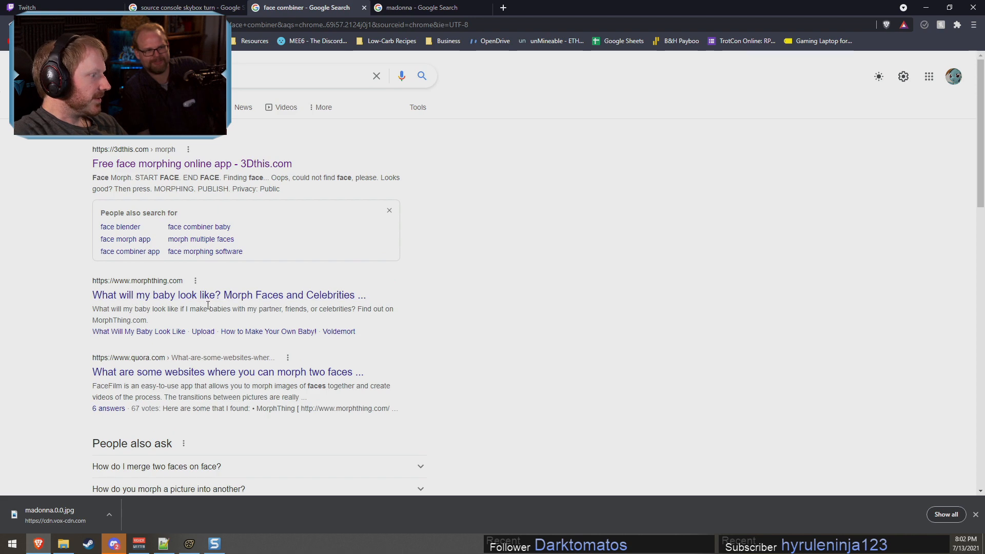
scroll(216, 359, down, 3)
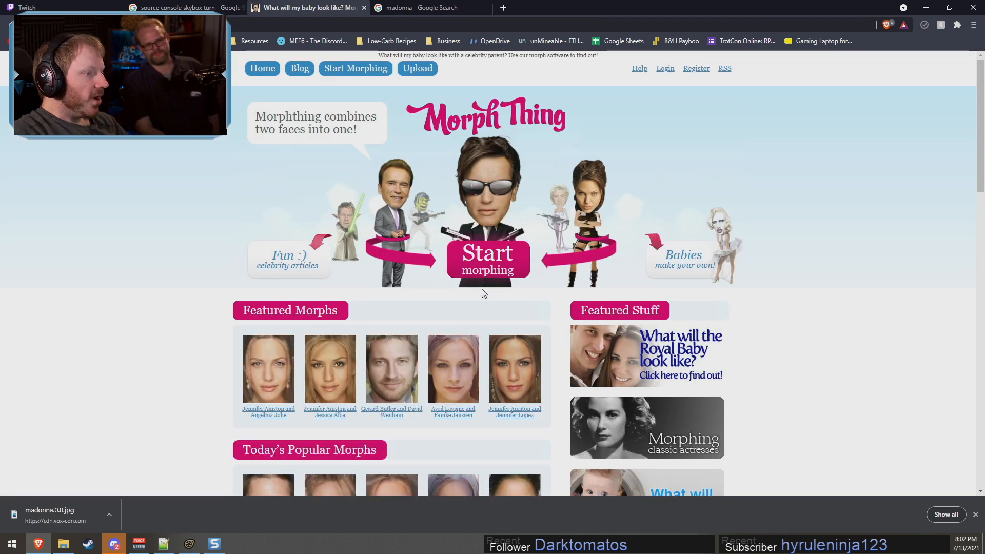
click(485, 272)
- Choose madonna.0.0.jpg from the Downloads folder as the photo to morph and upload it
scroll(402, 313, down, 1)
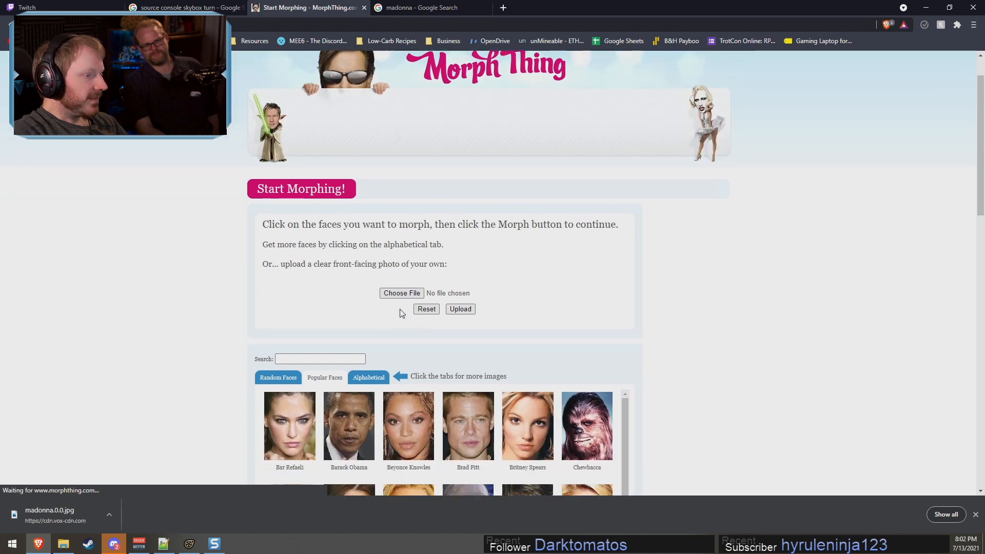
scroll(359, 287, down, 2)
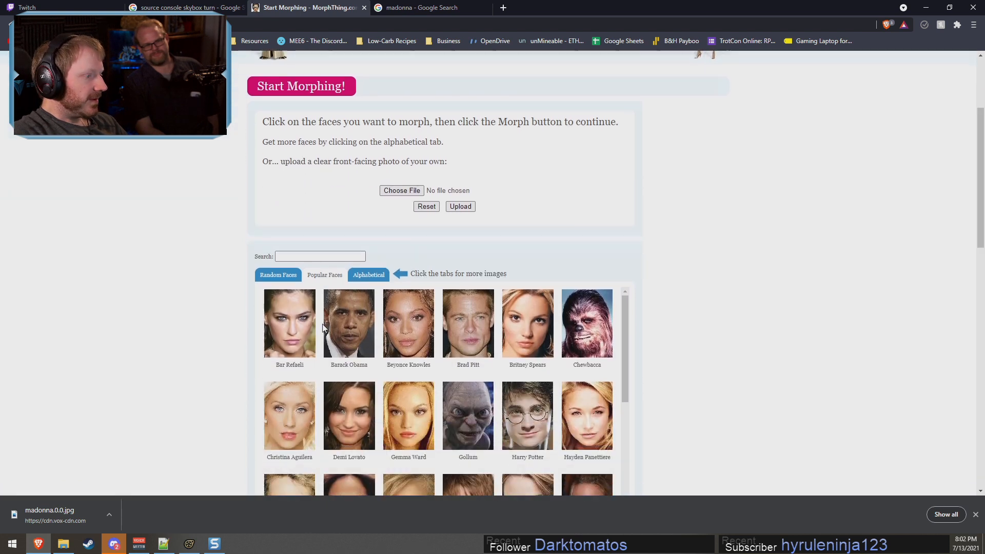
scroll(416, 270, up, 1)
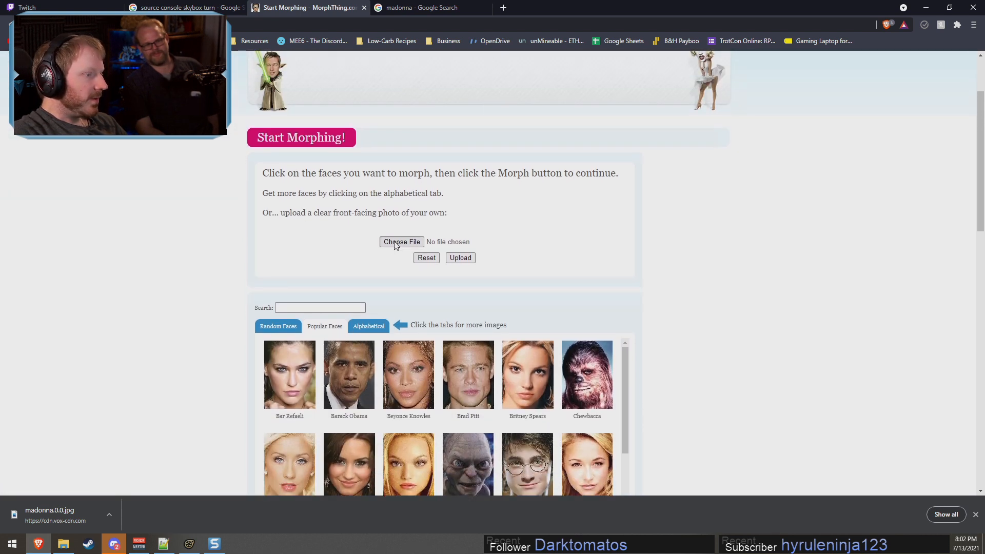
click(397, 245)
double_click(359, 238)
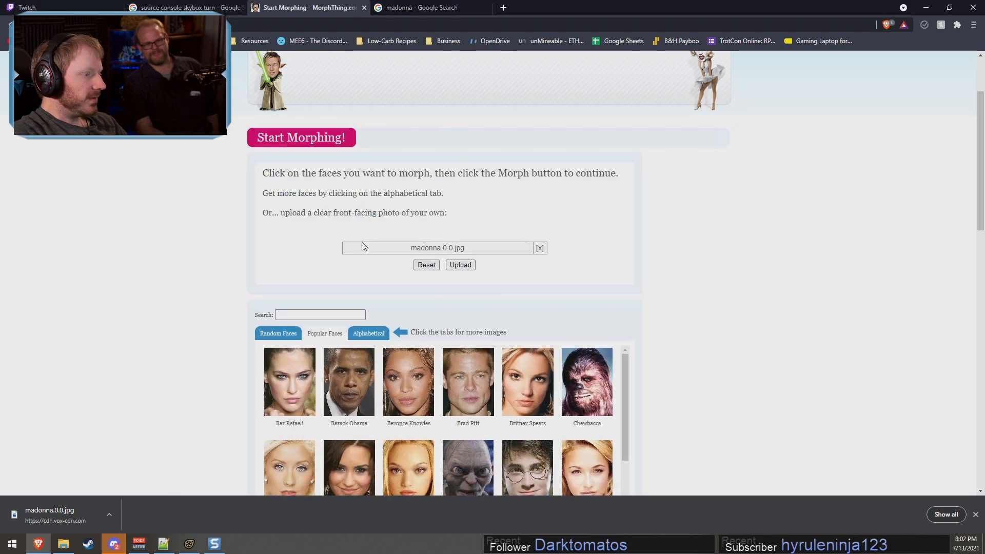
click(461, 265)
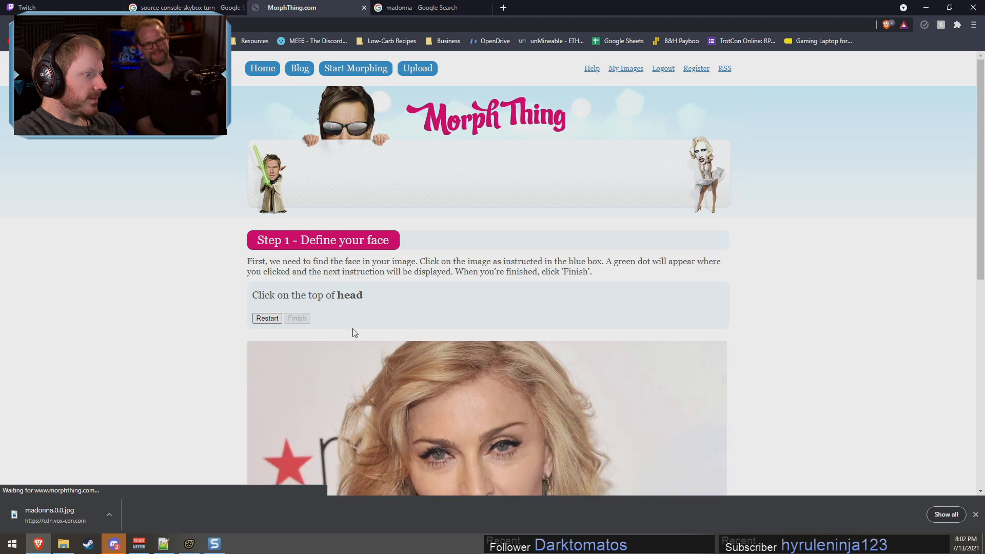
- Mark the top of head, chin, left and right of the face on the Madonna photo, restarting once, and finish
scroll(328, 349, down, 5)
scroll(341, 352, down, 2)
scroll(287, 269, up, 6)
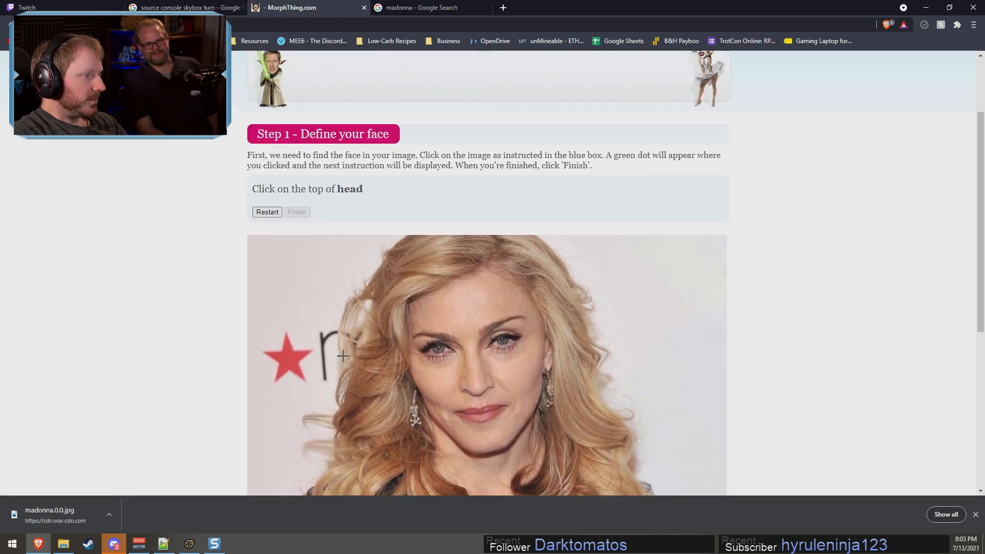
scroll(472, 342, down, 2)
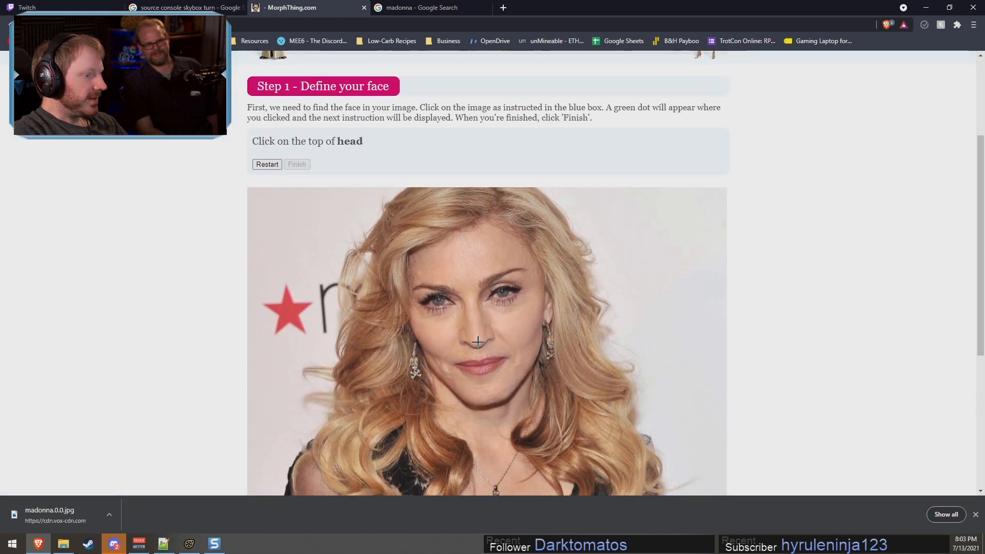
click(466, 261)
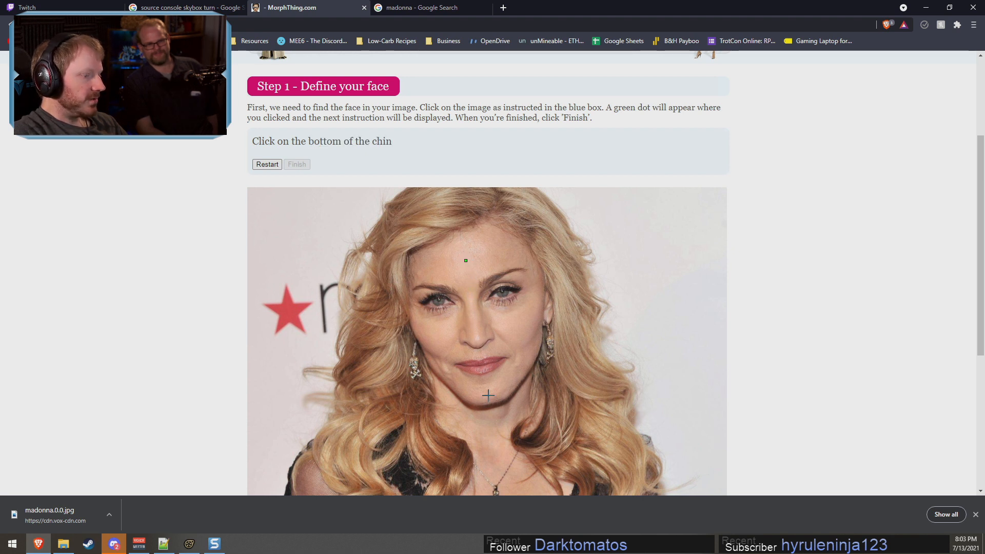
click(269, 165)
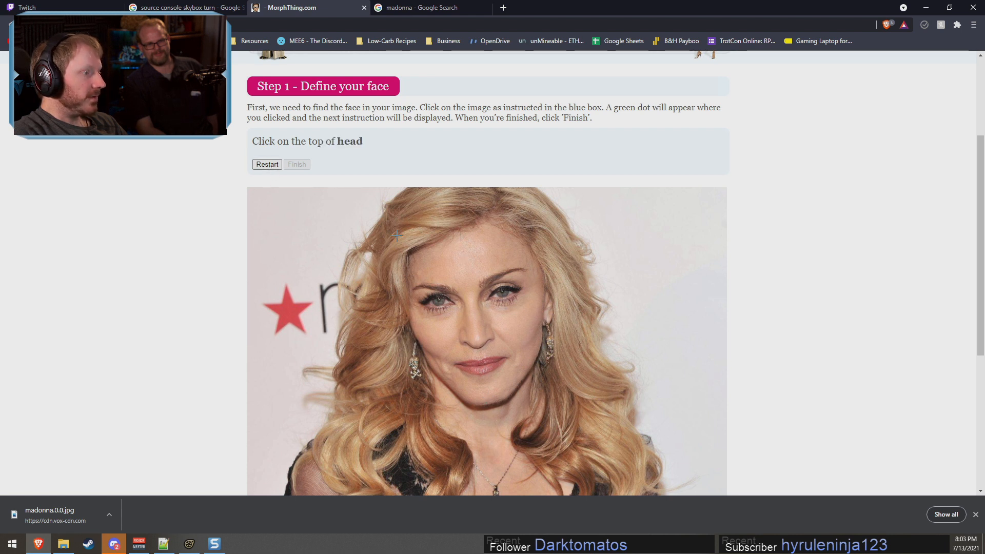
click(456, 188)
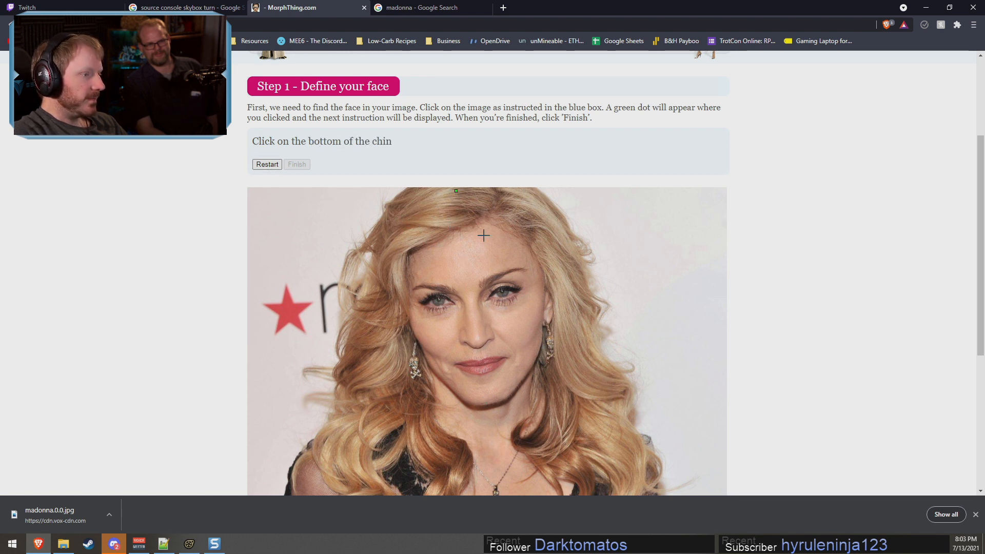
click(491, 401)
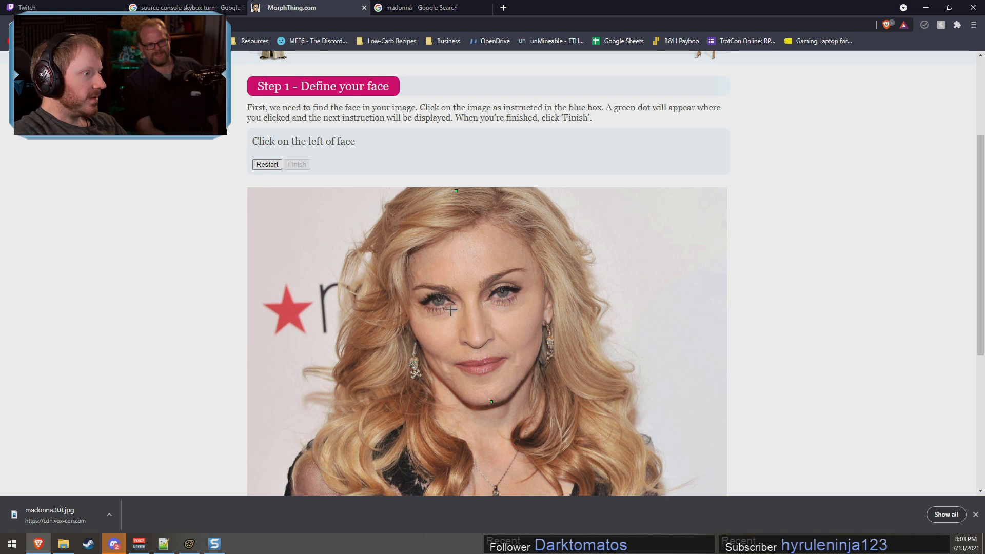
click(411, 330)
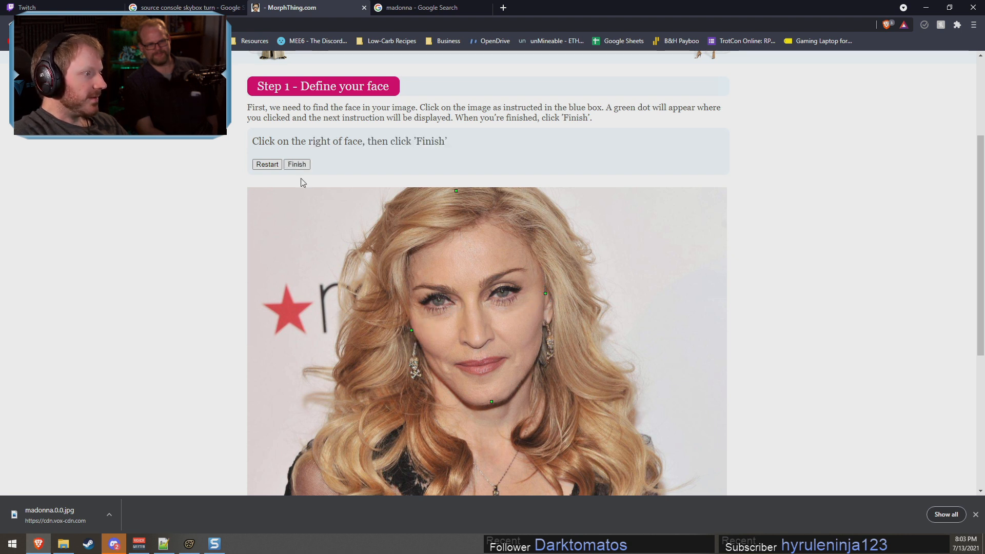
click(297, 164)
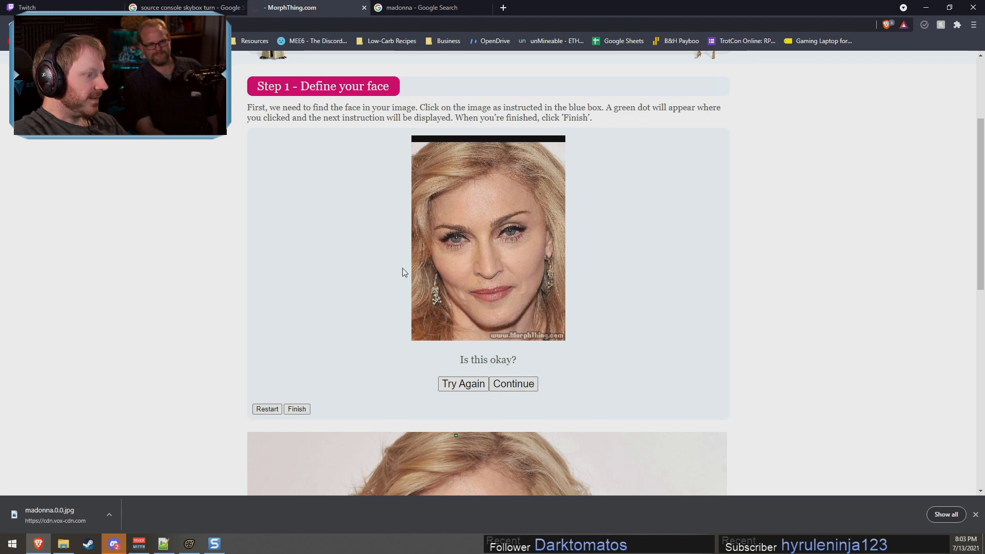
- Examine the cropped face preview and the marked Madonna portrait below it
scroll(403, 273, down, 3)
scroll(503, 334, up, 2)
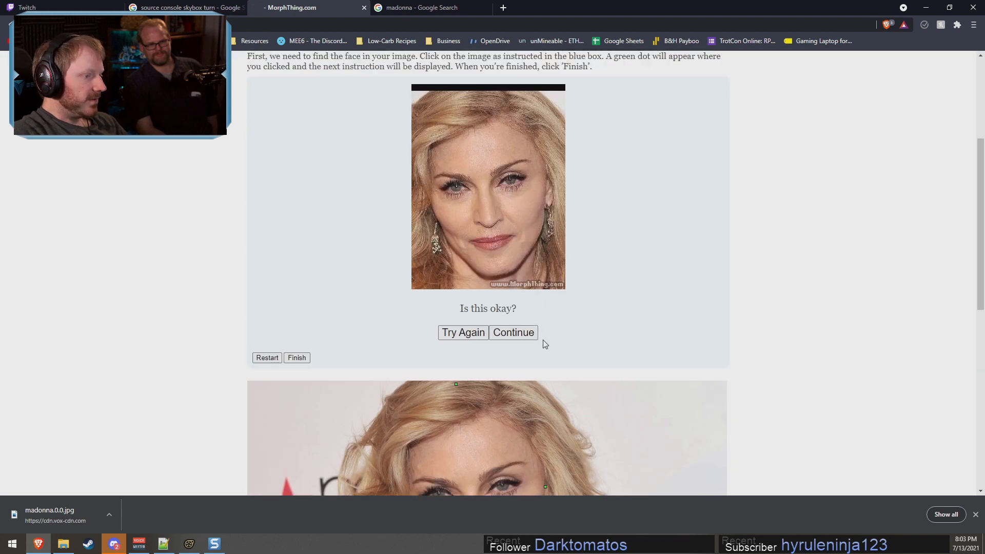
scroll(497, 267, up, 2)
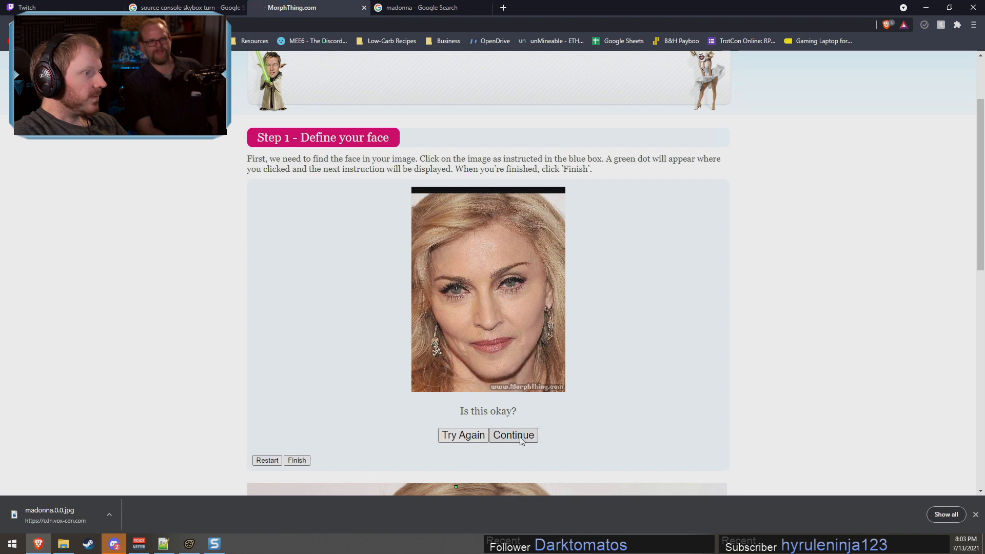
scroll(457, 427, down, 5)
scroll(457, 431, down, 7)
scroll(375, 369, up, 7)
scroll(303, 313, up, 2)
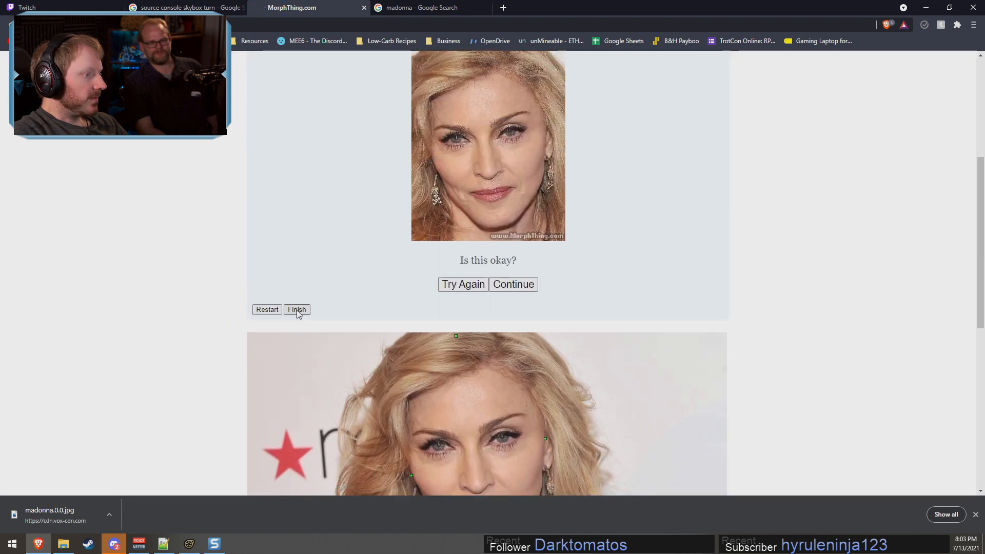
scroll(420, 336, down, 6)
scroll(426, 349, up, 5)
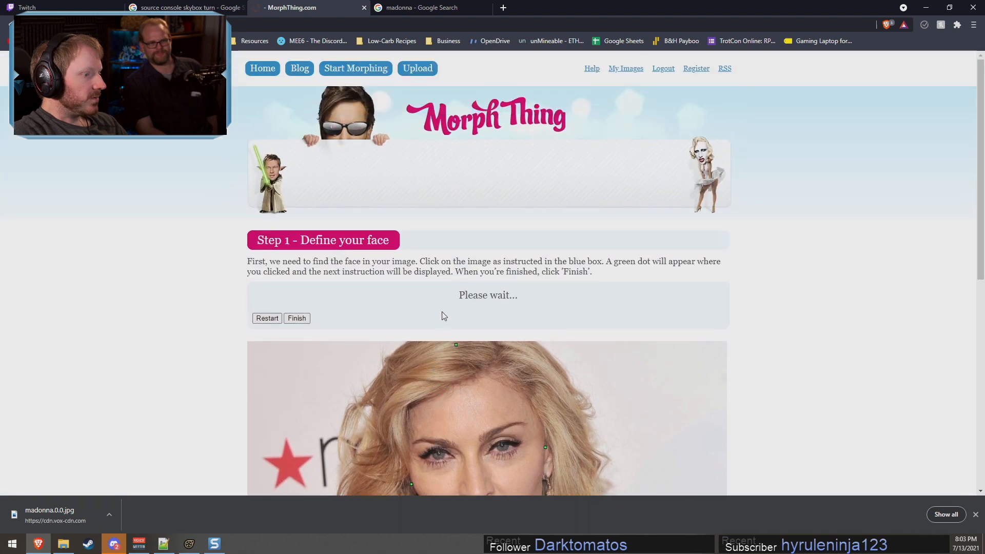
scroll(444, 316, down, 1)
scroll(477, 303, up, 1)
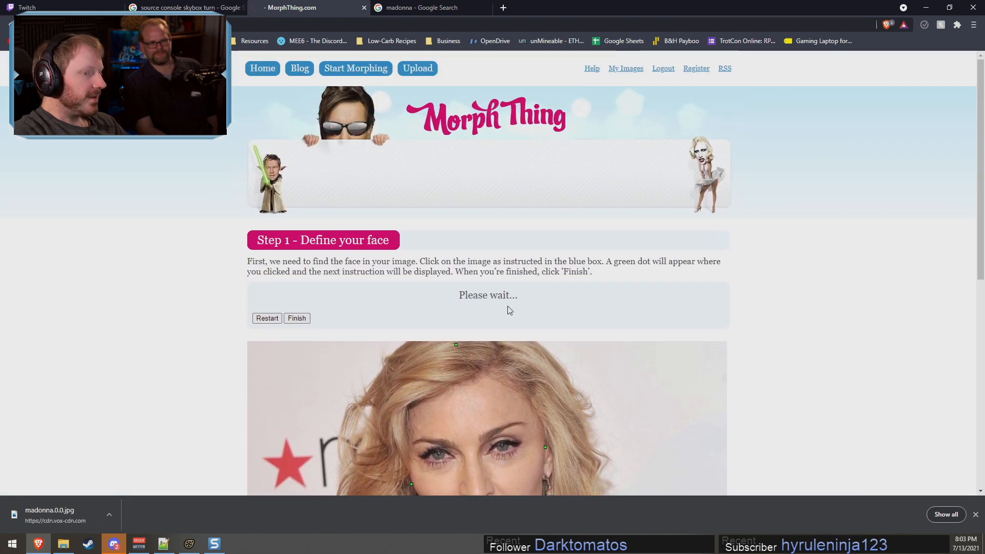
- Restart the face definition and mark the chin and both sides of the face on the Madonna photo
click(267, 318)
scroll(439, 409, down, 5)
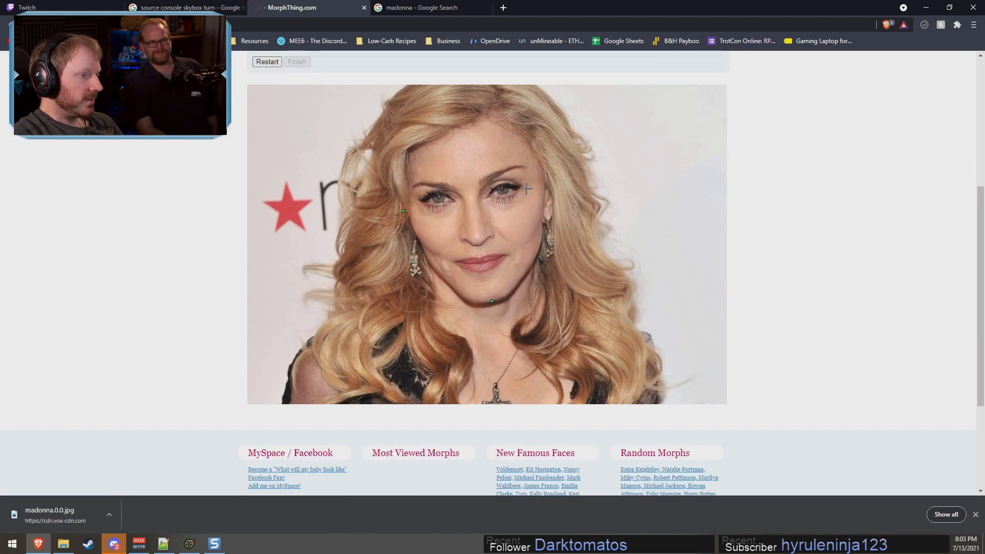
click(549, 182)
scroll(462, 231, up, 4)
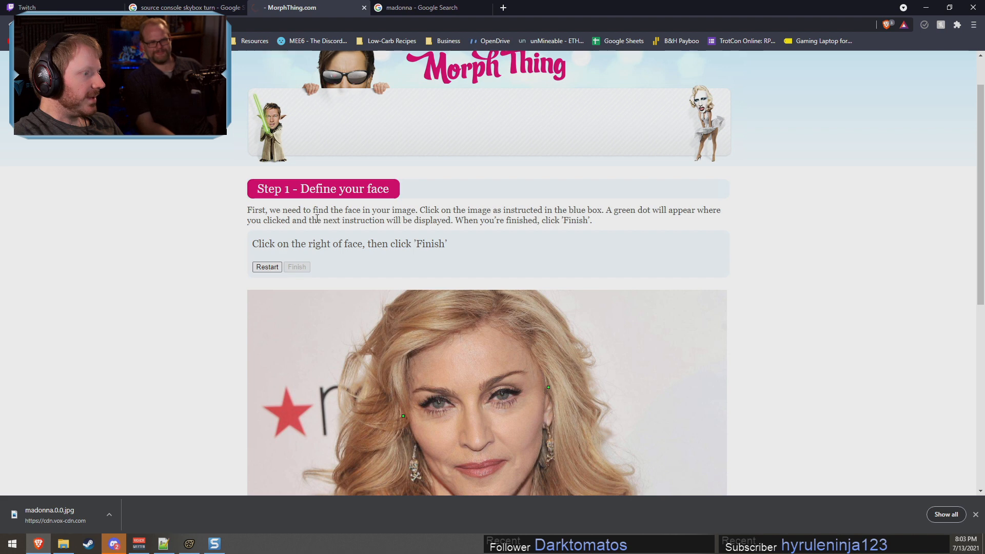
scroll(285, 105, down, 3)
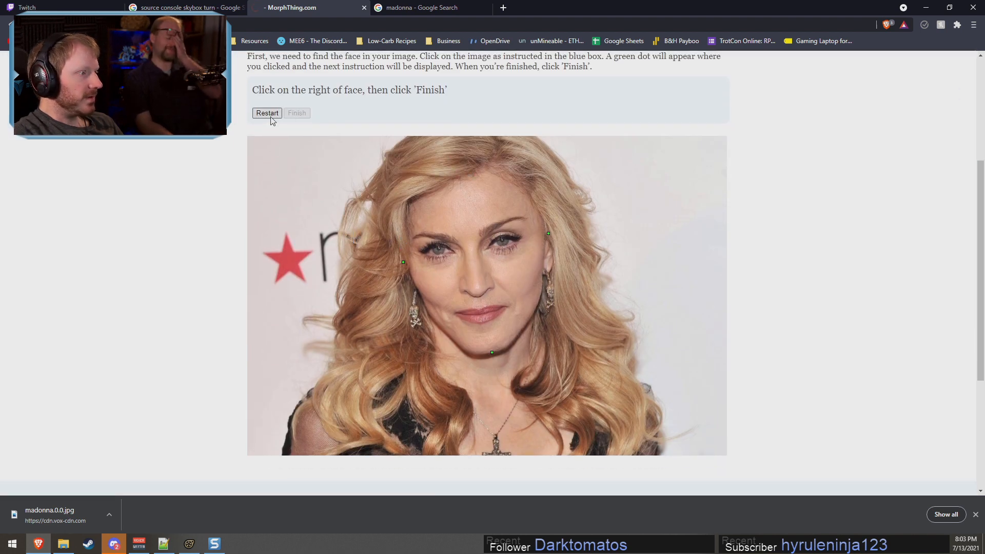
- Clear the face markers, mark the top of head, chin, left and right of the face again, and submit them
click(269, 114)
click(462, 143)
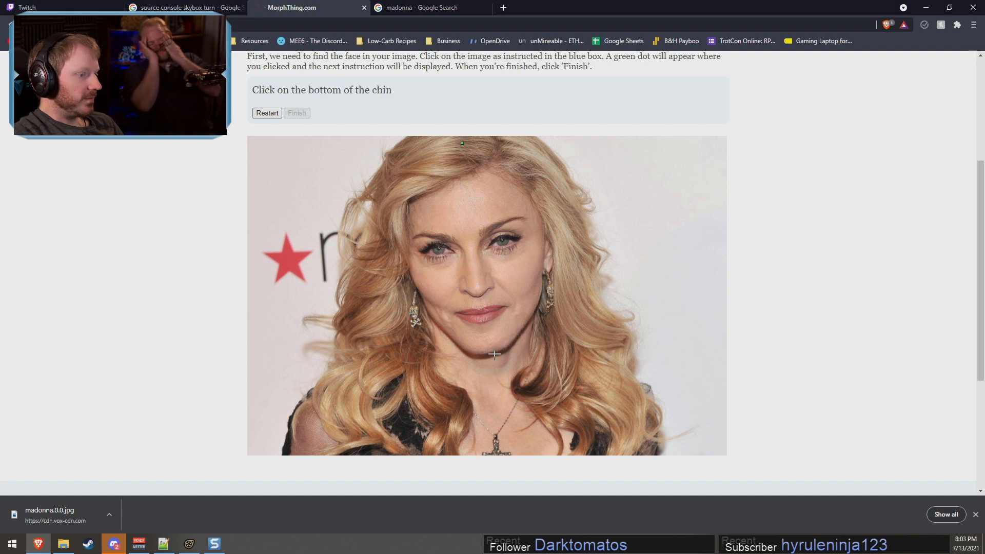
click(494, 354)
click(406, 263)
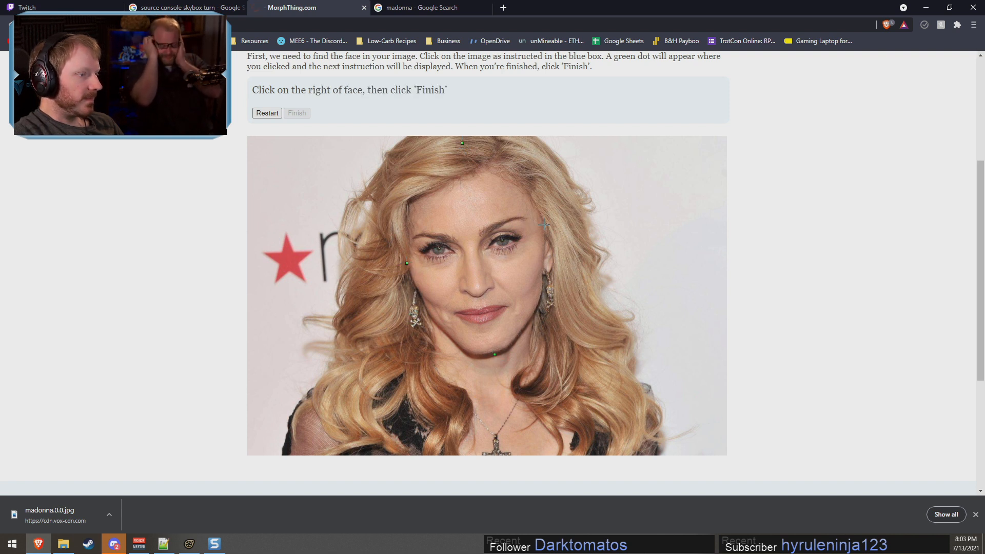
click(301, 114)
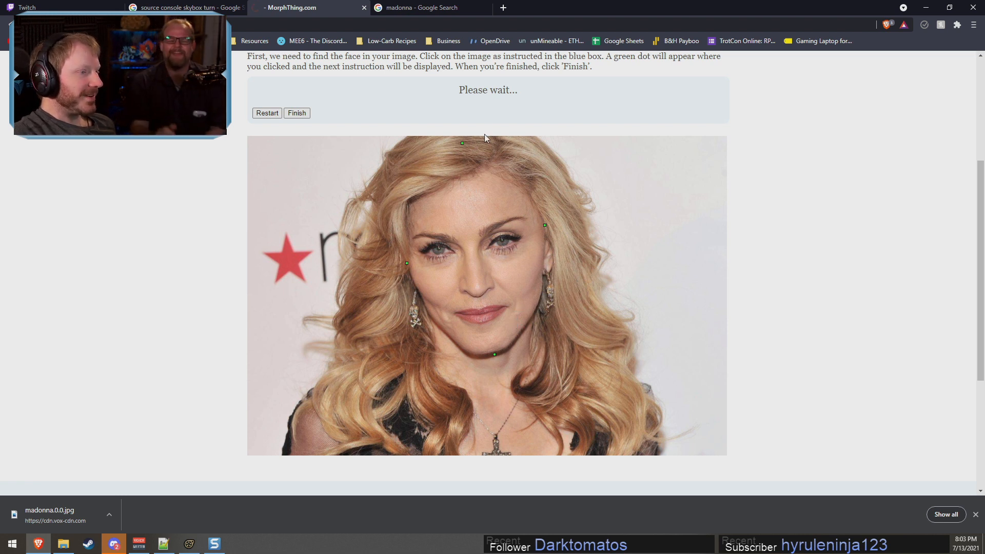
scroll(488, 137, up, 2)
scroll(490, 255, up, 1)
scroll(490, 255, down, 1)
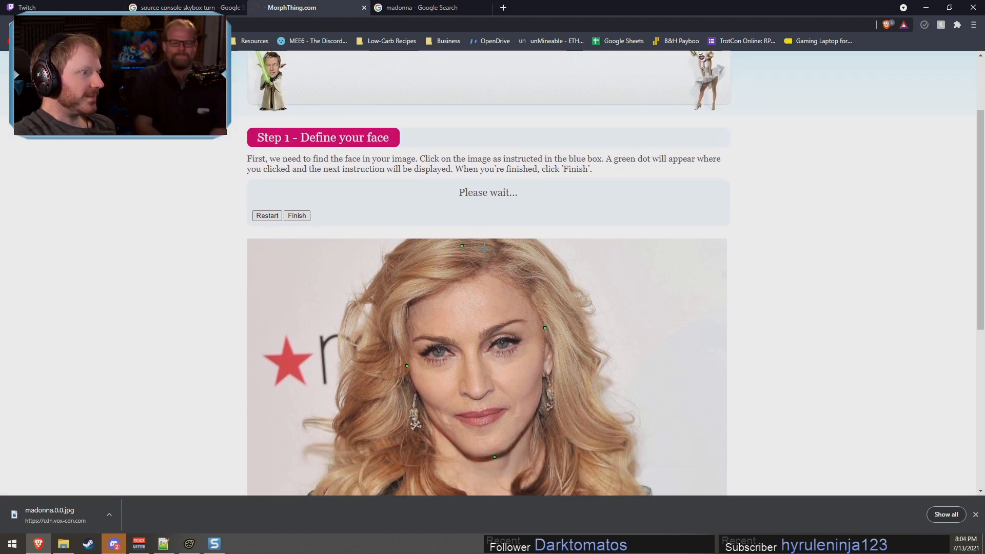
scroll(493, 251, up, 2)
scroll(472, 247, down, 8)
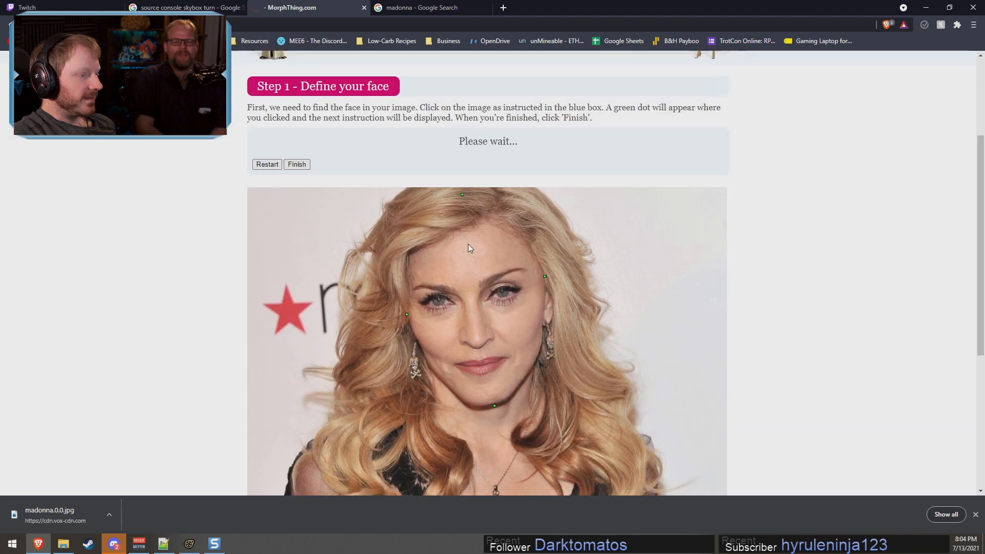
scroll(452, 258, up, 4)
scroll(442, 258, up, 4)
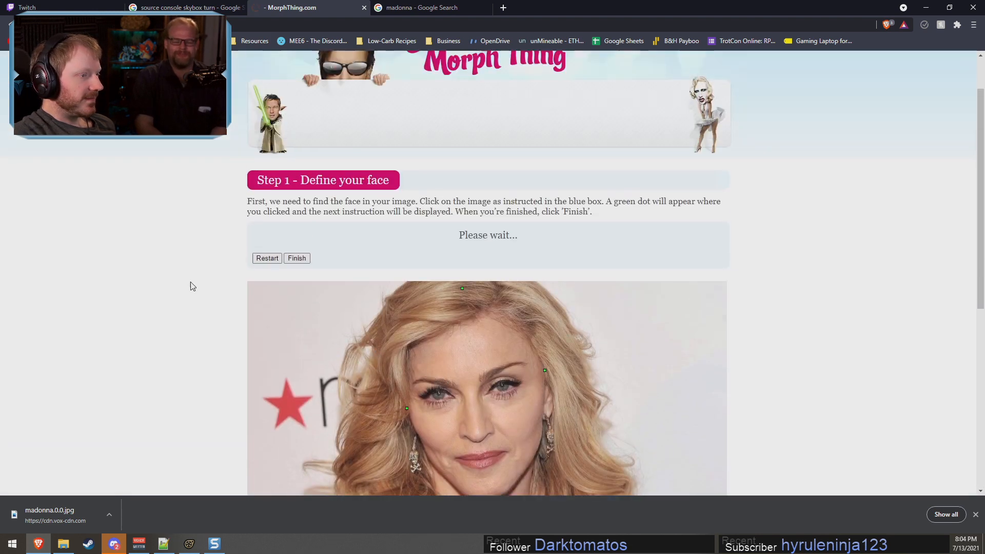
right_click(156, 228)
scroll(191, 170, up, 1)
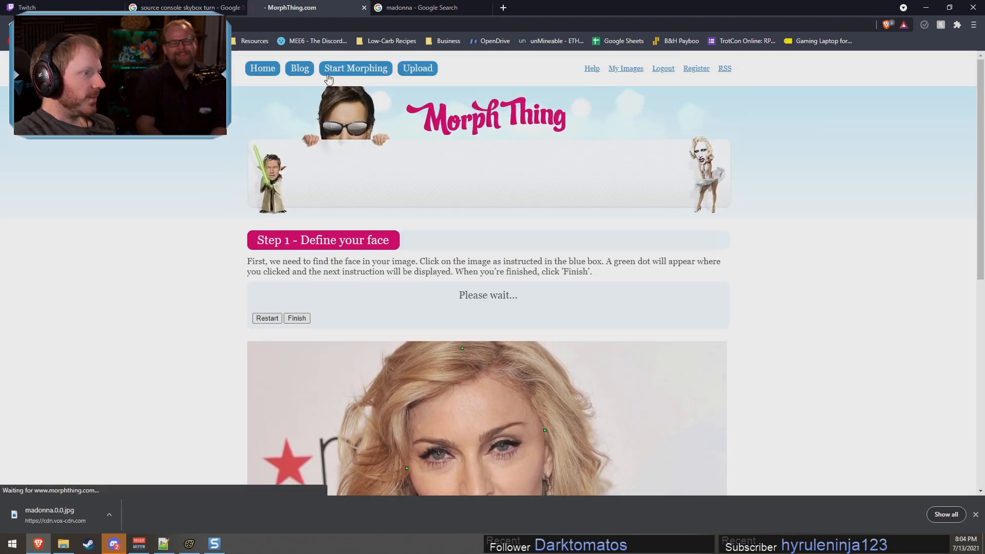
- Start a new morph and submit madonna.0.0.jpg from Downloads for upload
click(354, 68)
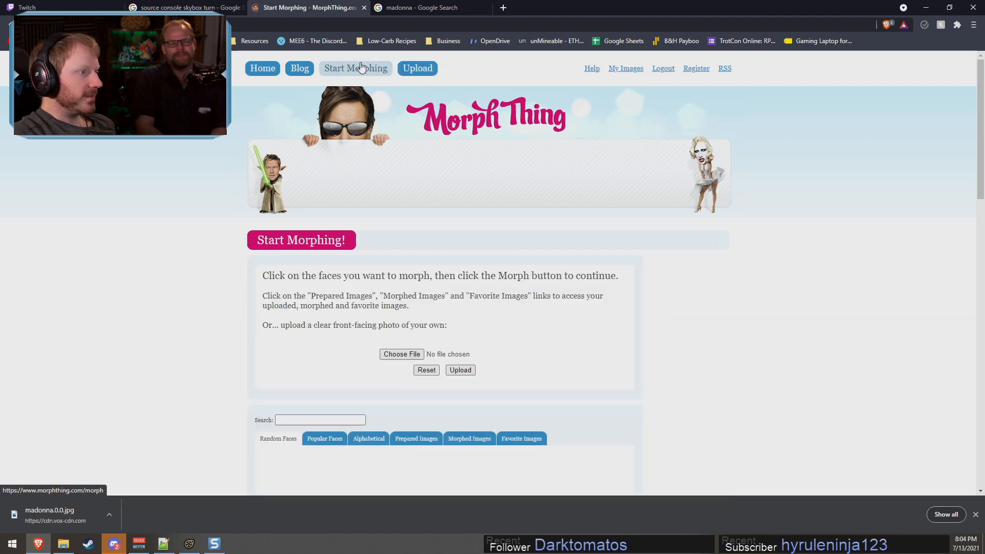
click(402, 354)
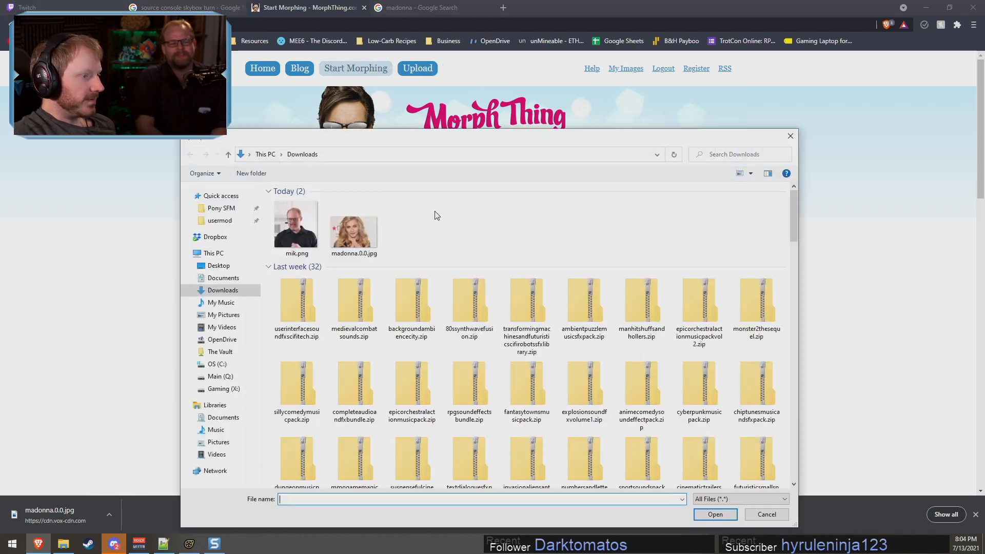
double_click(340, 236)
scroll(430, 386, down, 2)
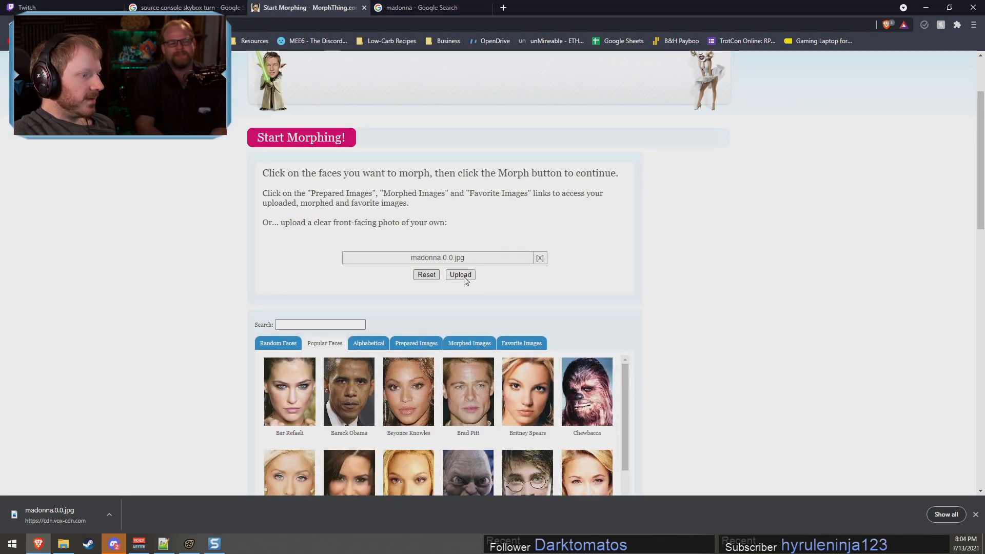
click(464, 275)
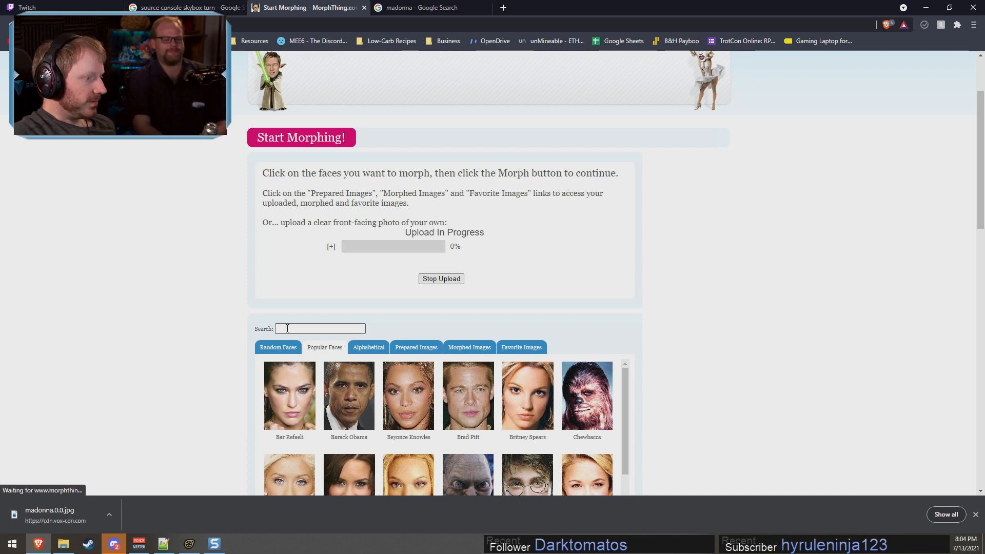
- Search the site's face library for "mado" and choose Madonna as the first face to morph
click(357, 327)
text(m)
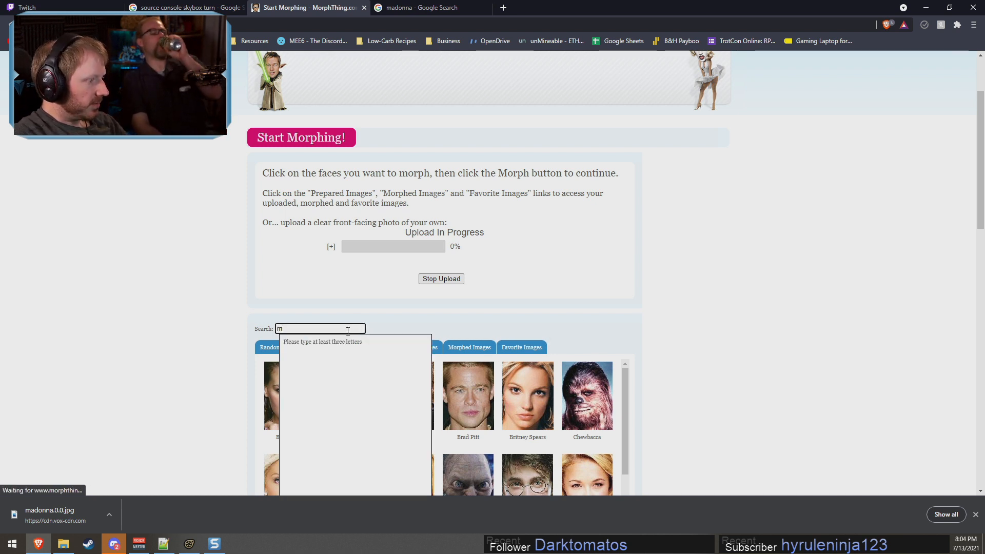
text(ado)
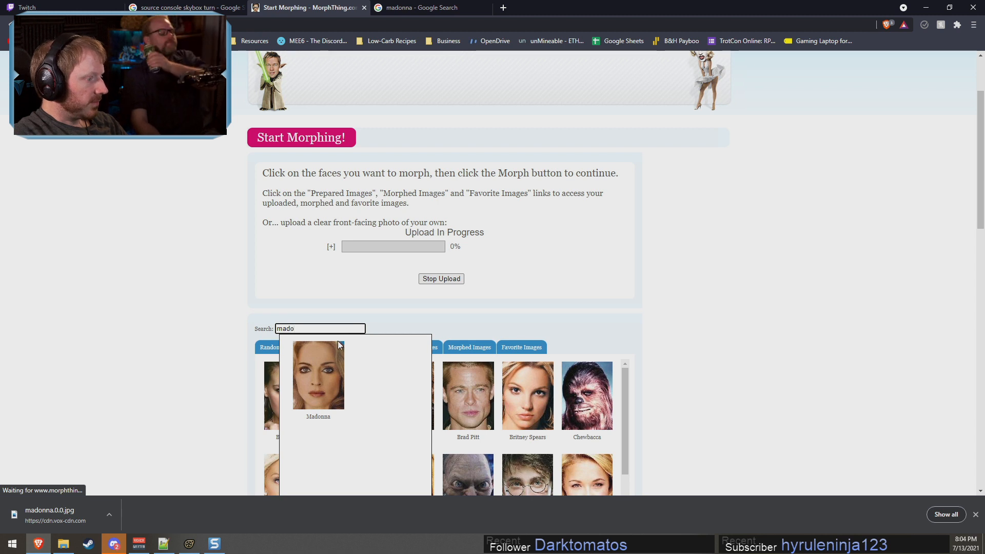
click(318, 371)
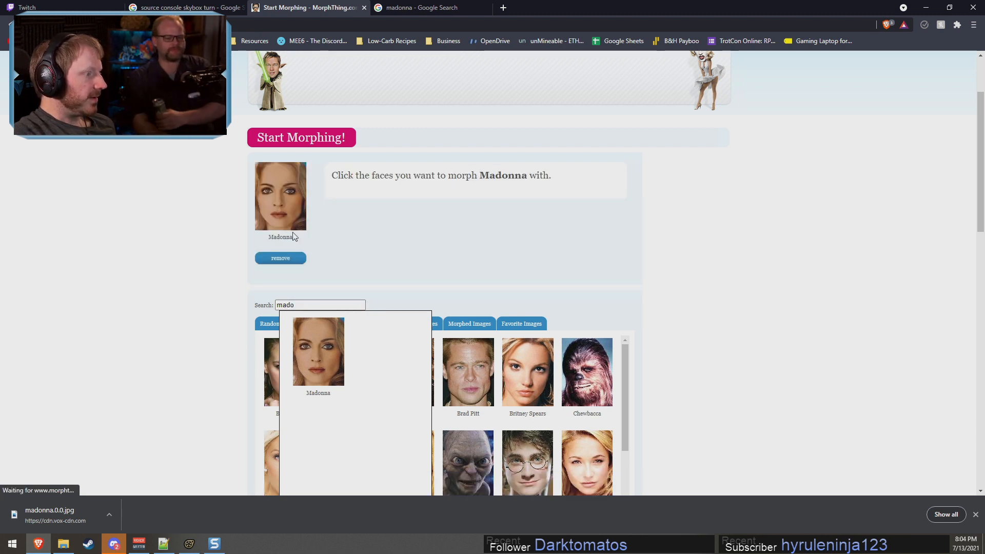
click(334, 295)
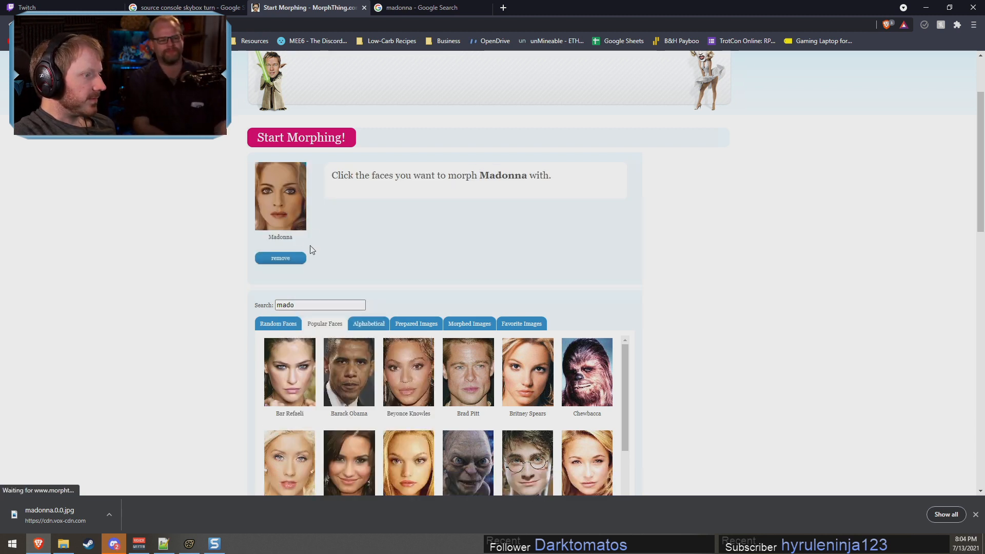
scroll(313, 231, up, 1)
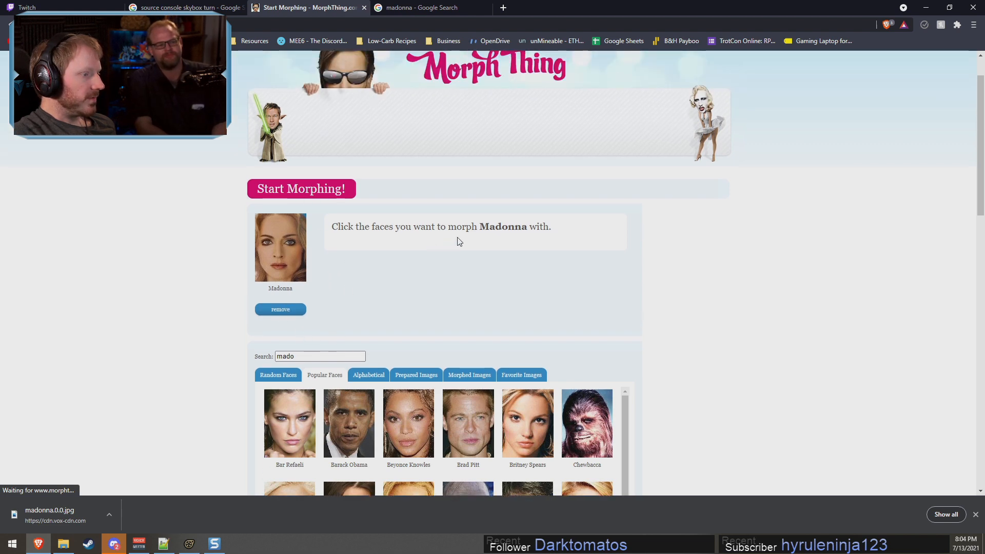
scroll(441, 256, down, 2)
scroll(334, 262, up, 3)
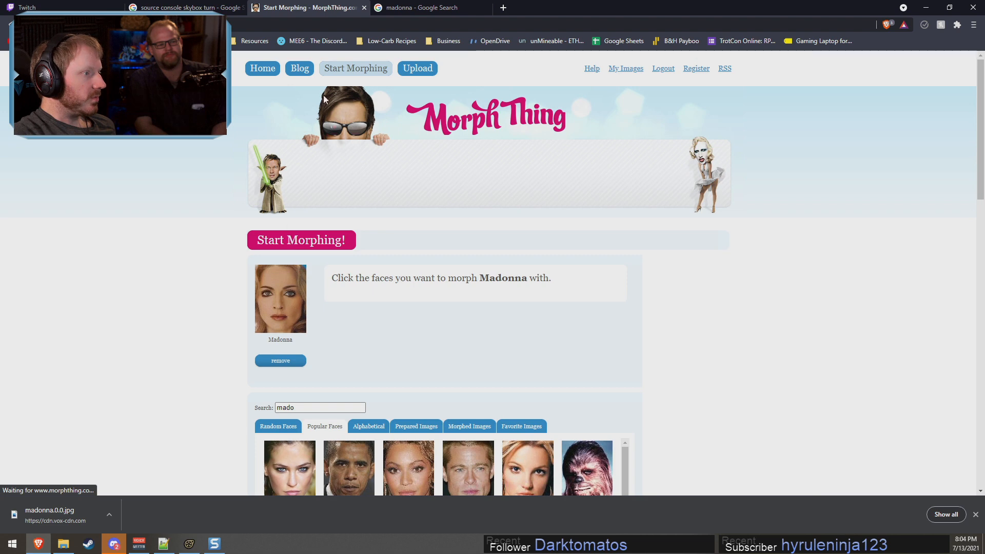
scroll(378, 341, down, 2)
scroll(363, 322, up, 2)
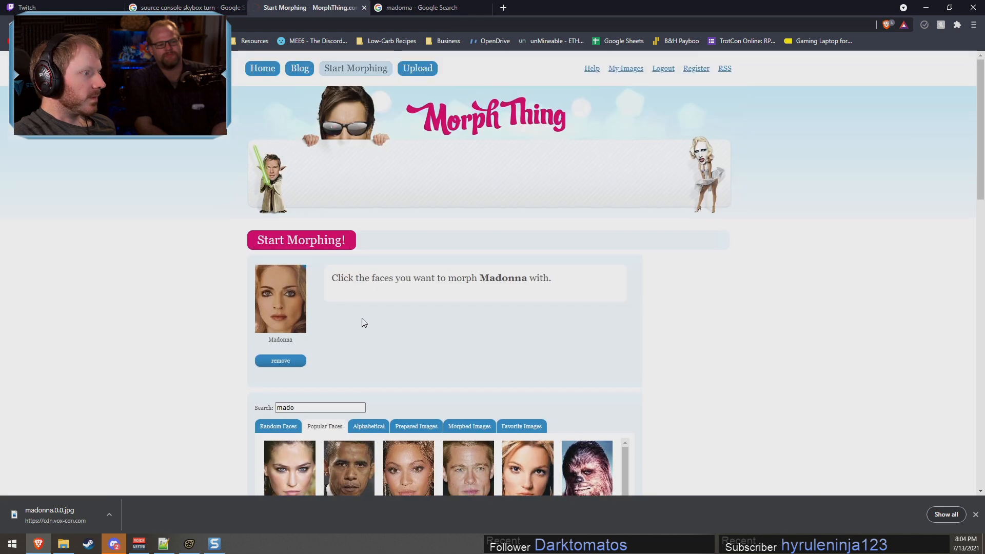
click(354, 69)
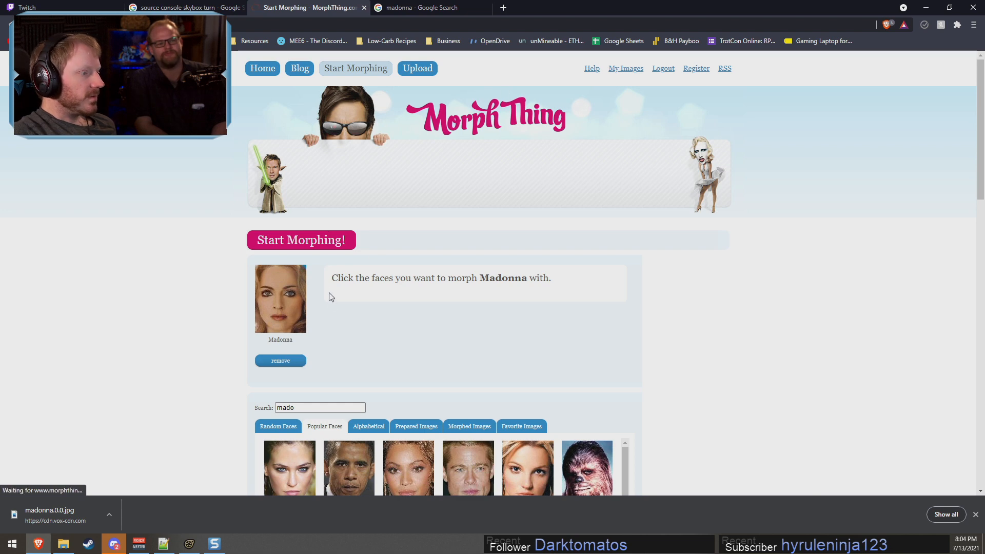
scroll(331, 297, down, 10)
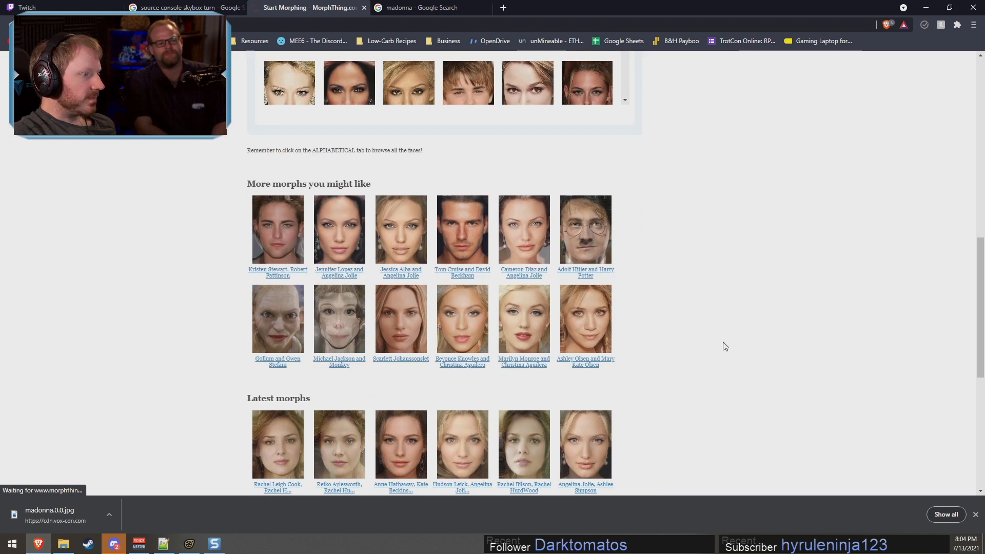
scroll(743, 307, up, 10)
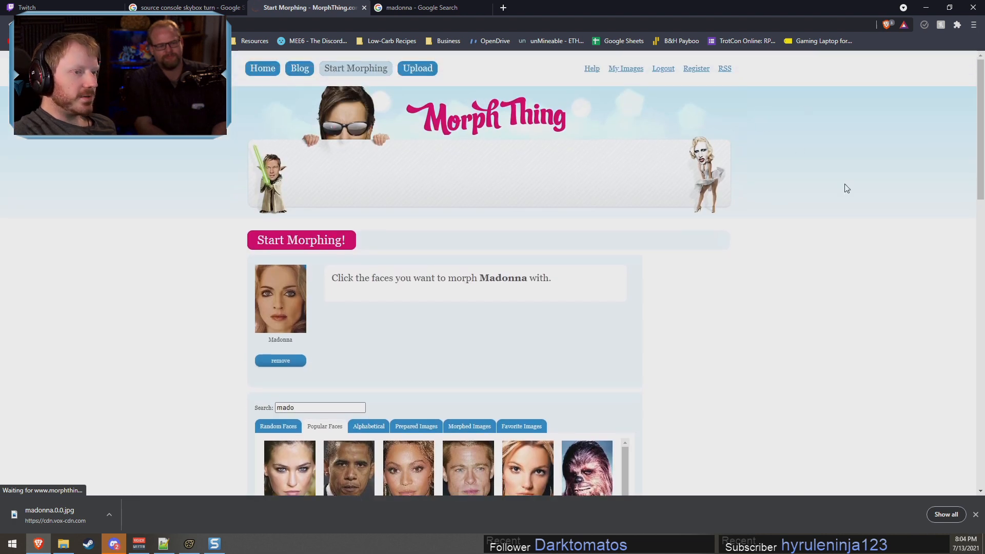
- Minimise the browser and launch Photoshop
click(926, 7)
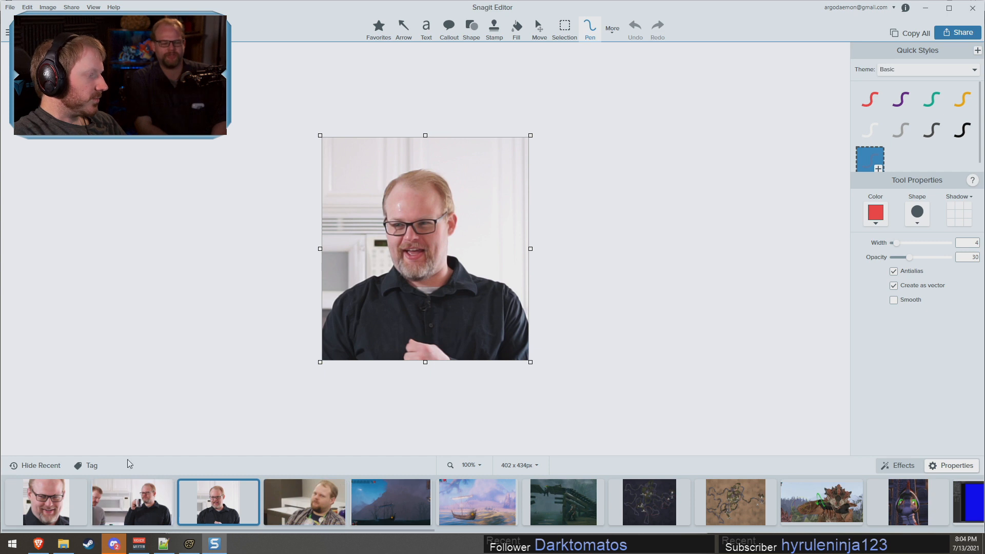
click(13, 544)
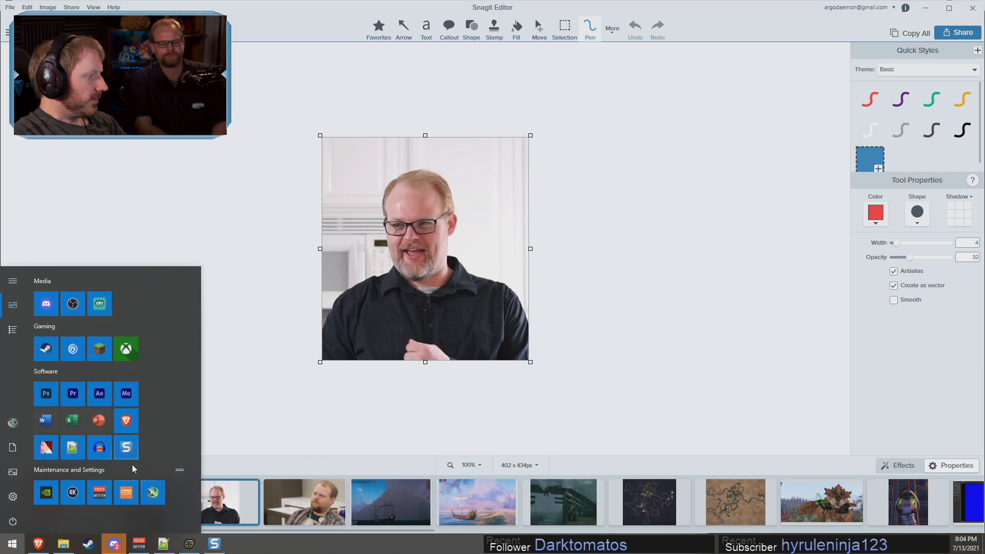
click(52, 399)
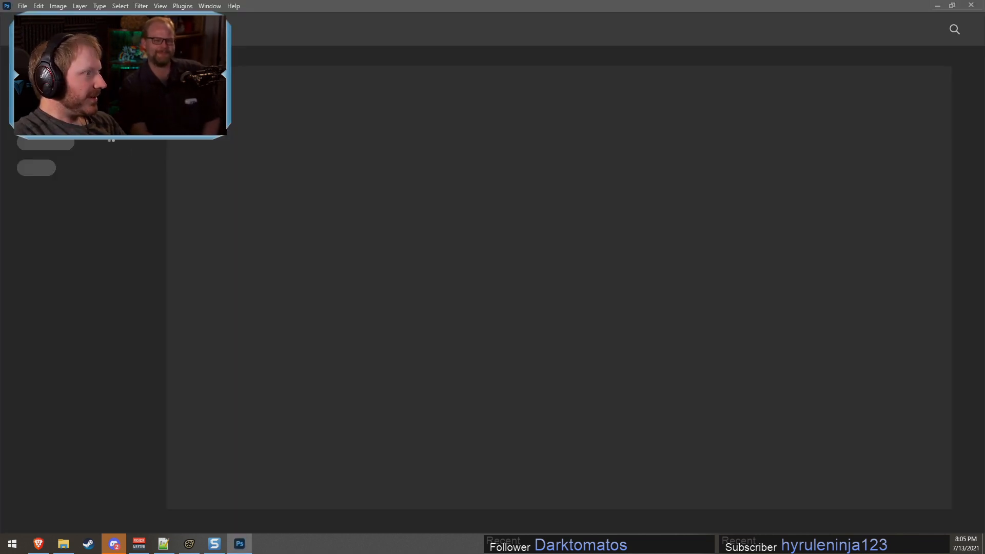
- Open madonna.0.0.jpg from the Downloads folder in Photoshop and place mik.png on top of it
click(63, 544)
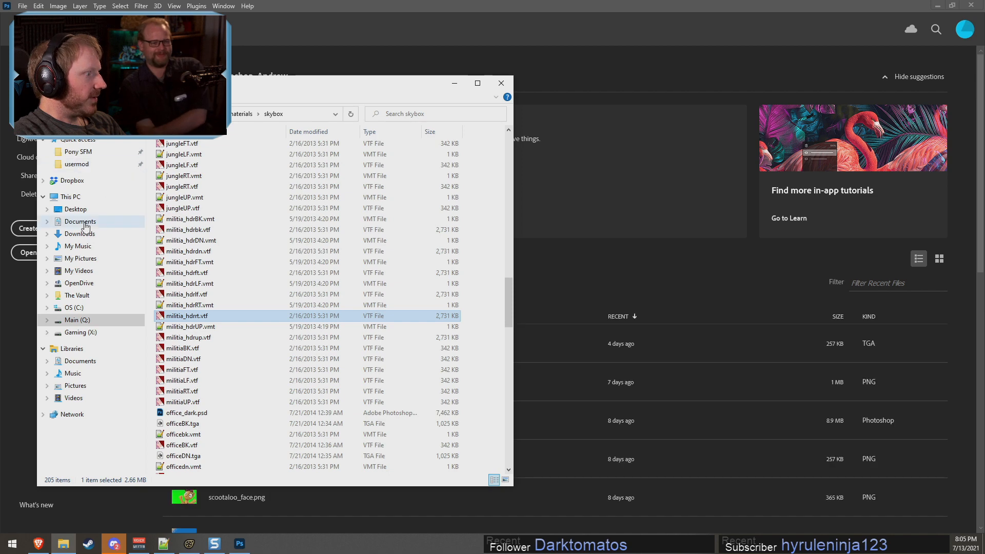
click(80, 233)
drag(188, 171, 175, 56)
key(alt+Tab)
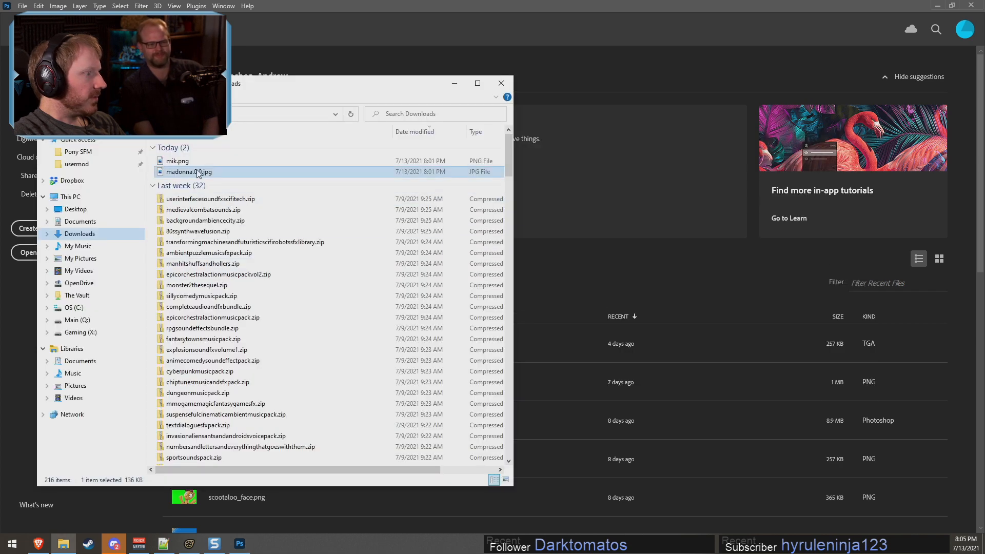
drag(193, 162, 564, 155)
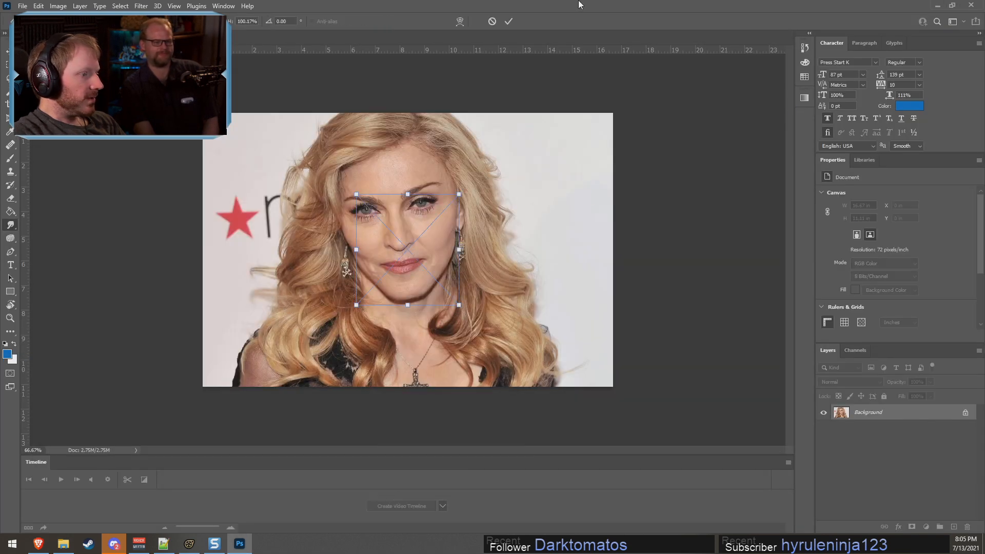
- Enlarge the placed photo of the man to about 401%, shift it beside Madonna's face, and commit the placement
alt+scroll(427, 230, up, 3)
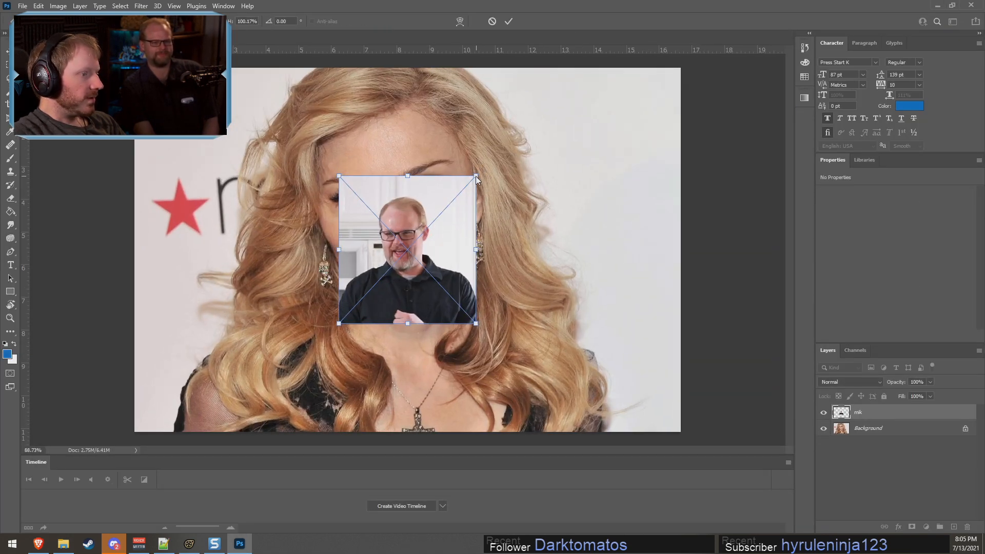
drag(476, 176, 856, 5)
drag(573, 211, 654, 312)
drag(414, 396, 263, 516)
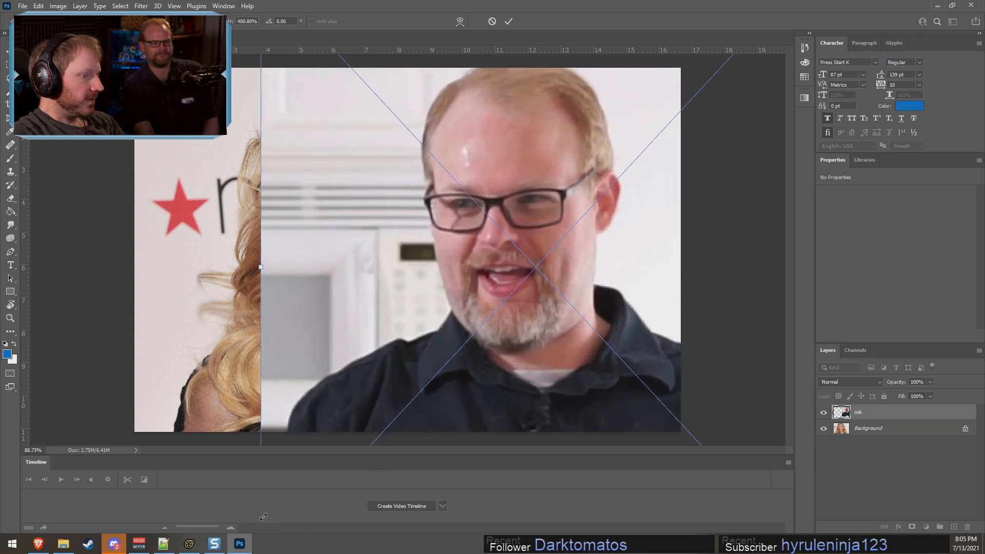
drag(353, 328, 455, 298)
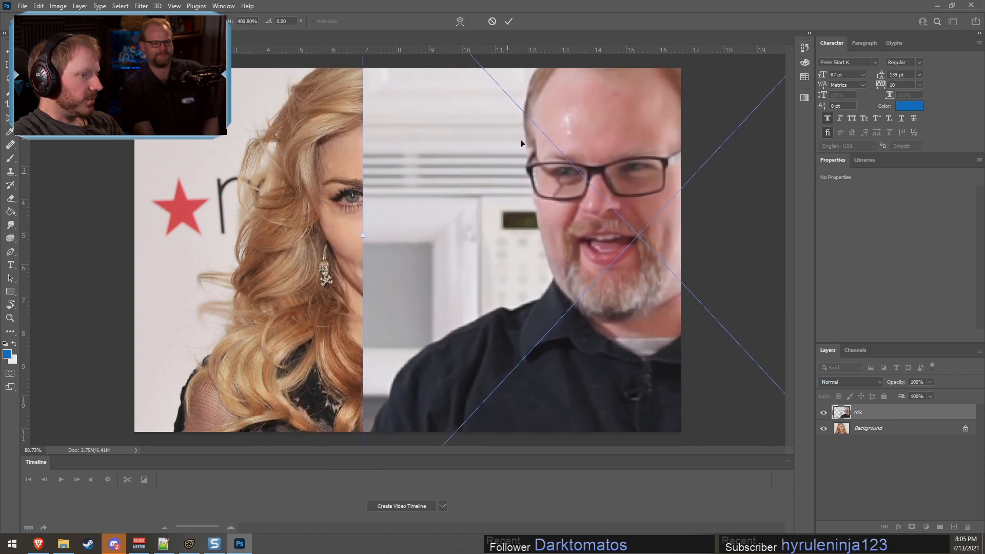
click(509, 23)
key(r)
click(397, 295)
click(510, 211)
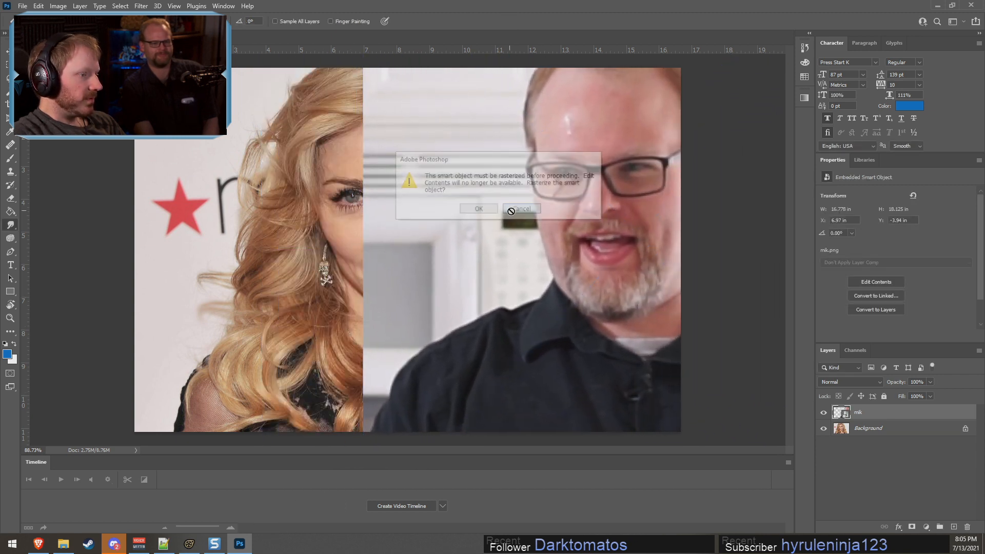
click(471, 273)
click(525, 211)
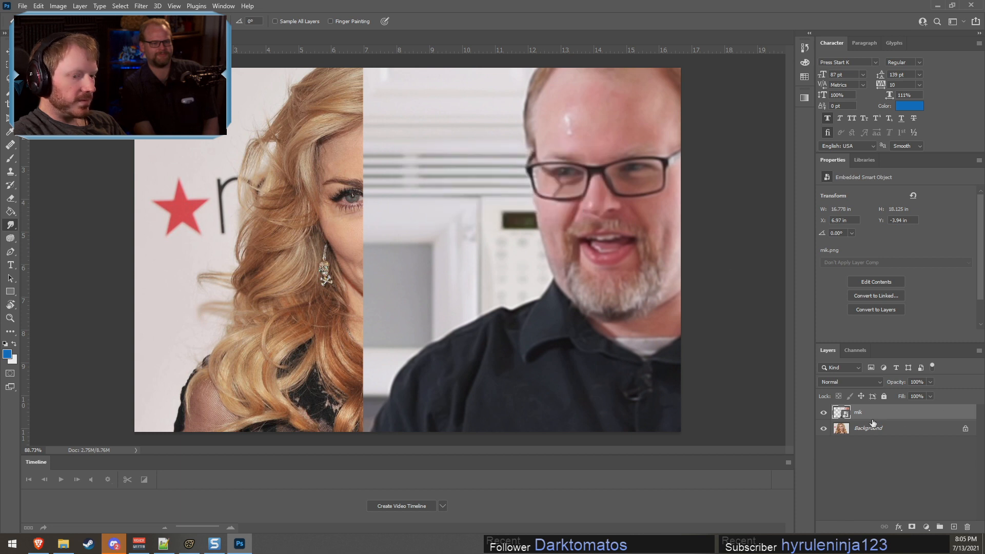
- Move the man's photo over Madonna's face so his whole head lies within the canvas
key(v)
mouse_move(455, 126)
mouse_down()
mouse_move(414, 169)
mouse_move(279, 248)
mouse_move(293, 213)
mouse_up()
alt+scroll(292, 214, down, 1)
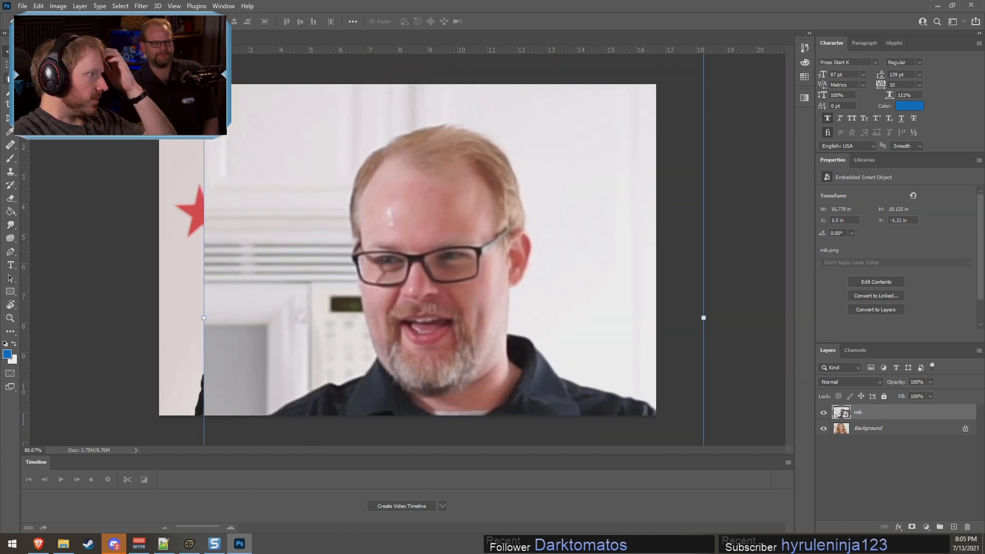
- Lasso a loose oval around the man's head and neck, and invert the selection
click(8, 78)
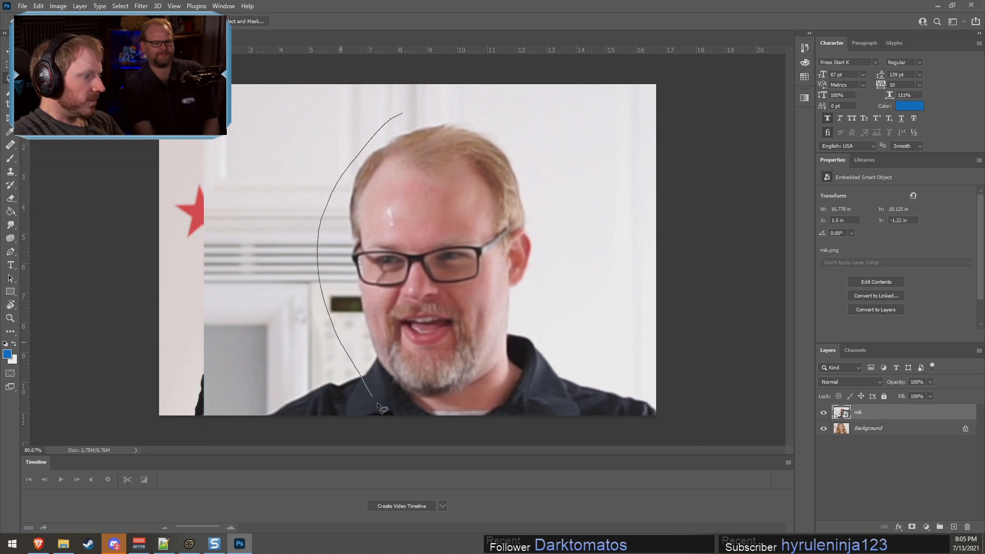
drag(390, 115, 396, 116)
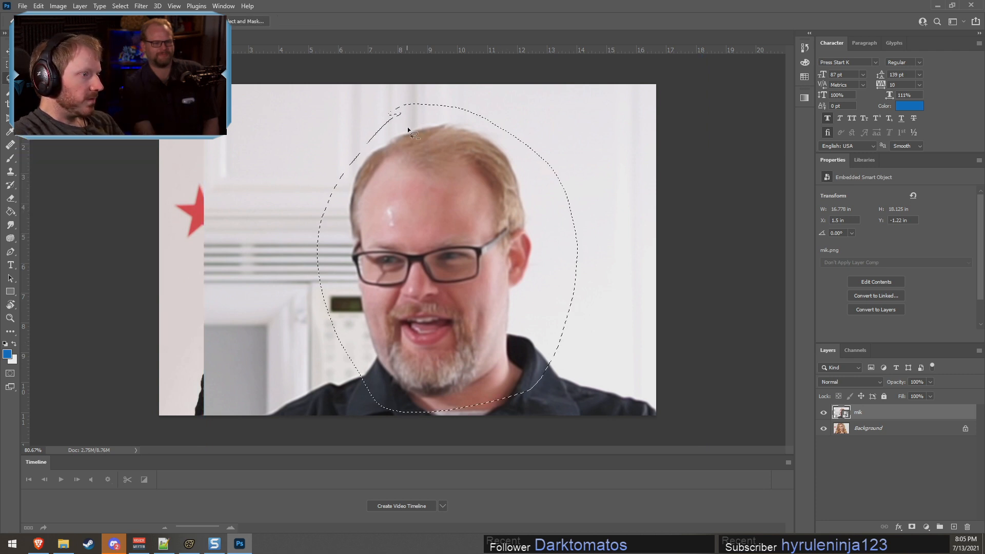
right_click(407, 128)
click(444, 146)
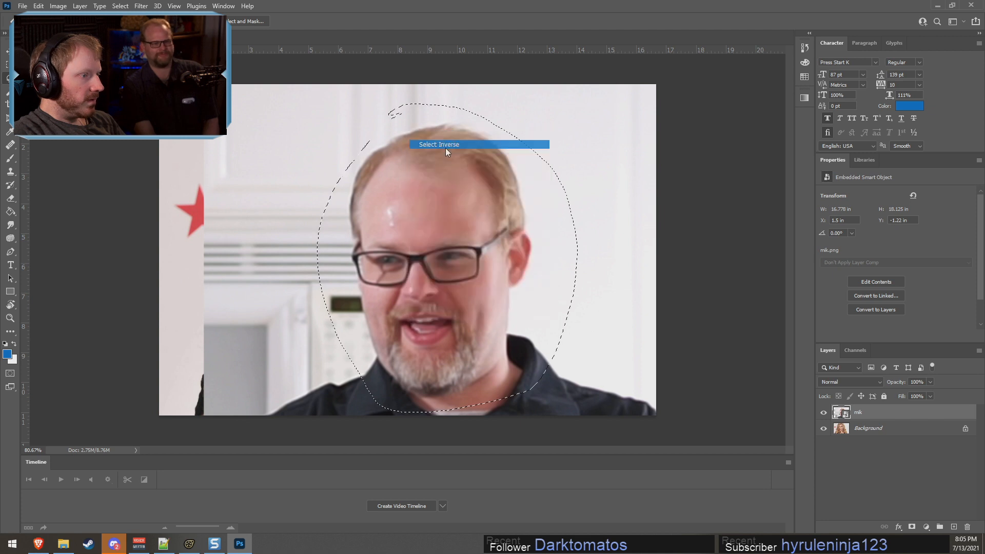
- Rasterize the mik layer and delete the selected area surrounding the man's head
key(Delete)
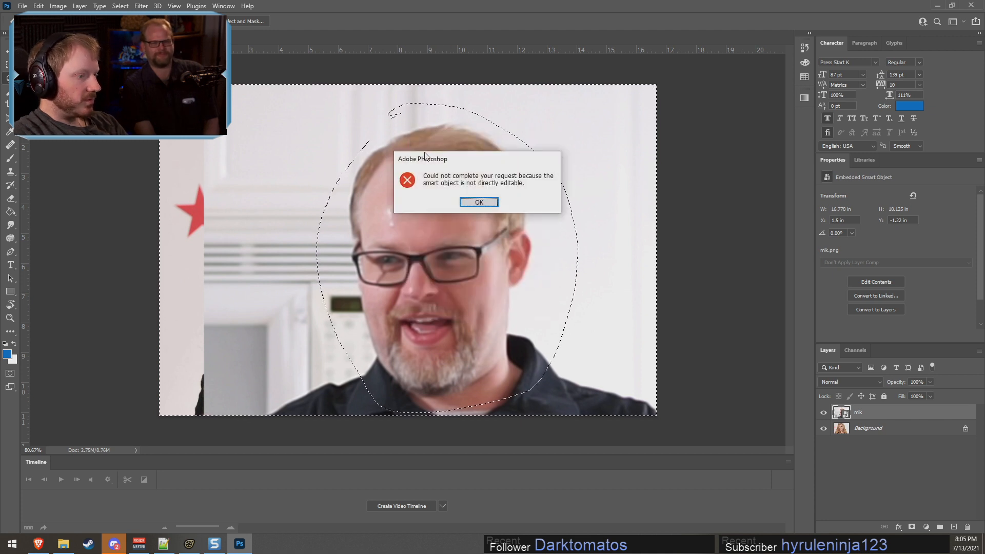
click(479, 202)
right_click(884, 416)
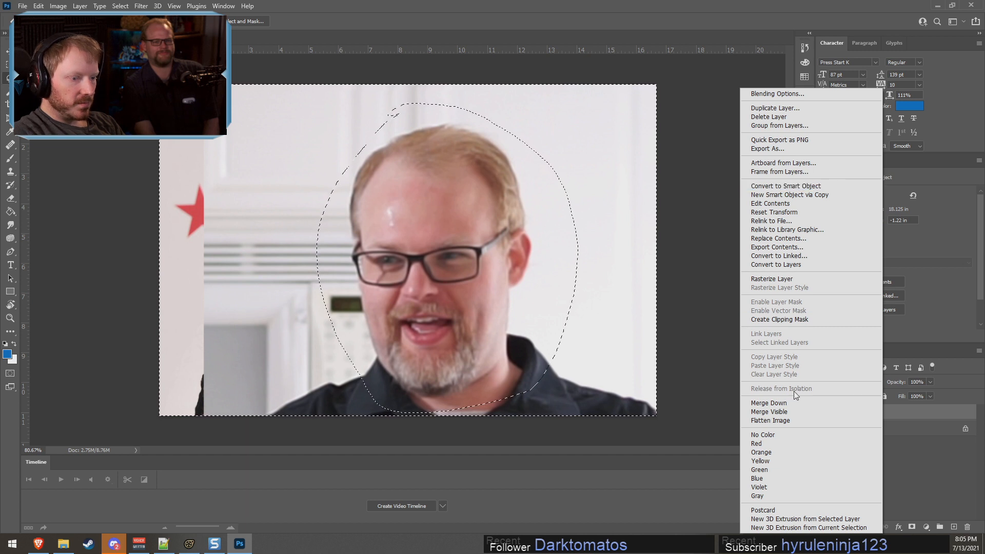
click(773, 279)
key(Delete)
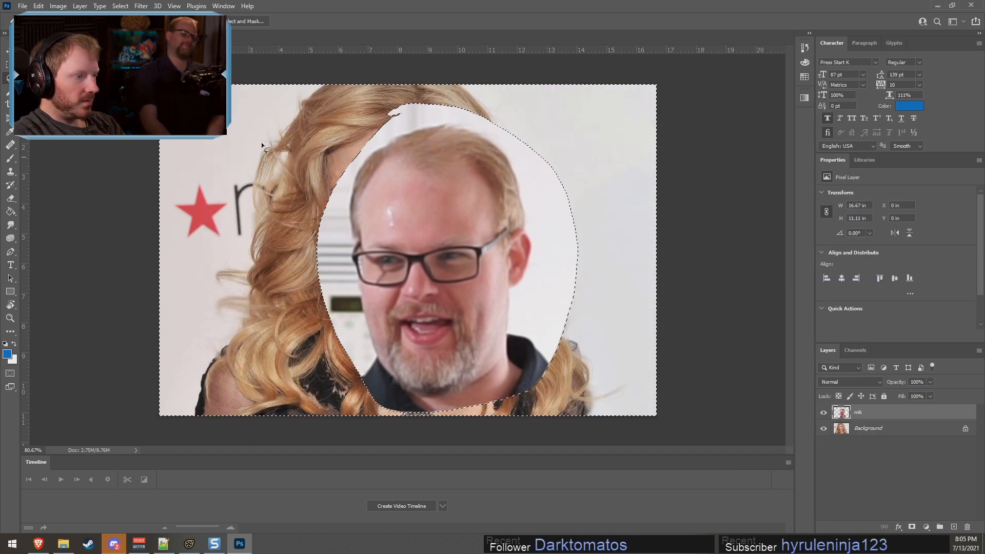
- Lower the mik layer's opacity to 64% and align the man's face with Madonna's facial features underneath
key(v)
drag(473, 281, 386, 199)
click(930, 382)
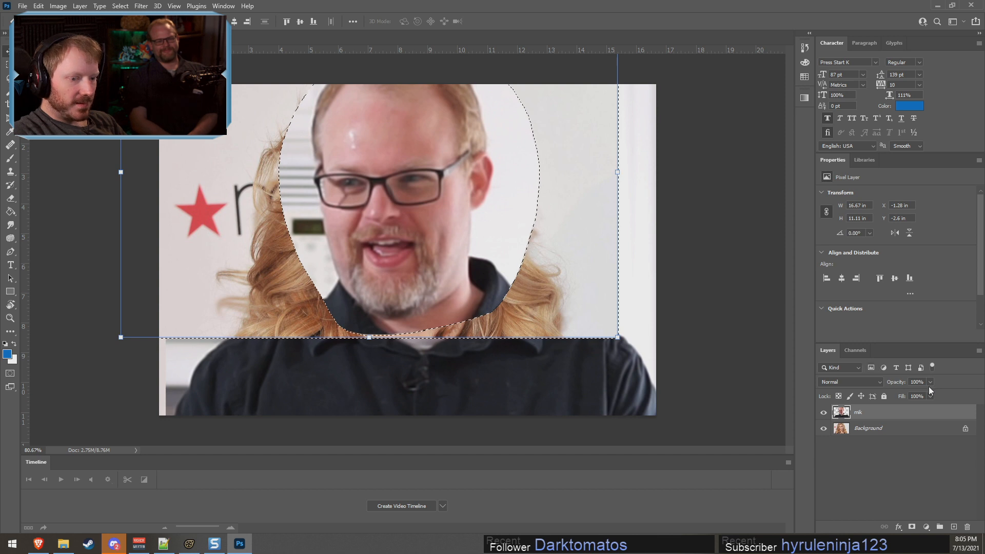
click(914, 395)
mouse_move(429, 249)
mouse_down()
mouse_move(440, 260)
mouse_move(429, 261)
mouse_move(439, 241)
mouse_up()
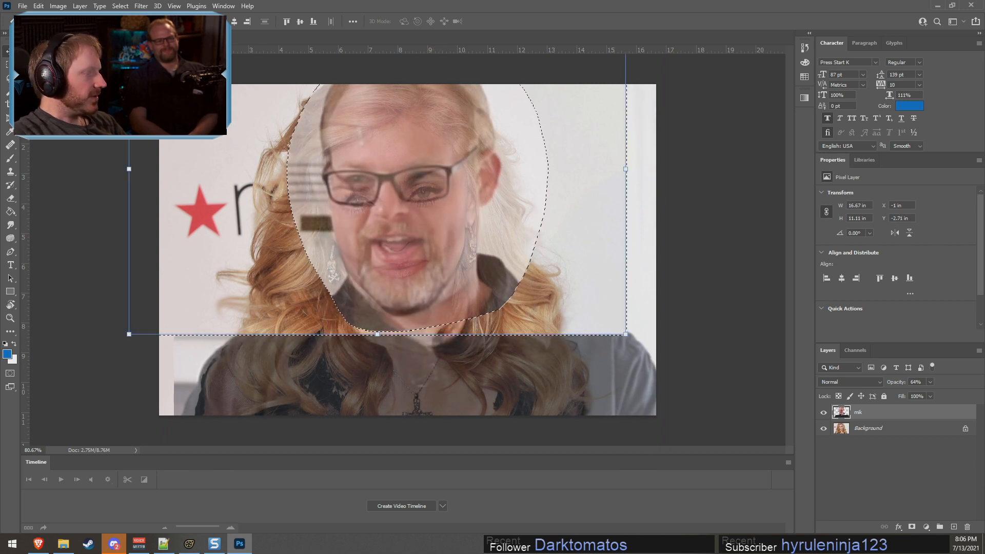
key(m)
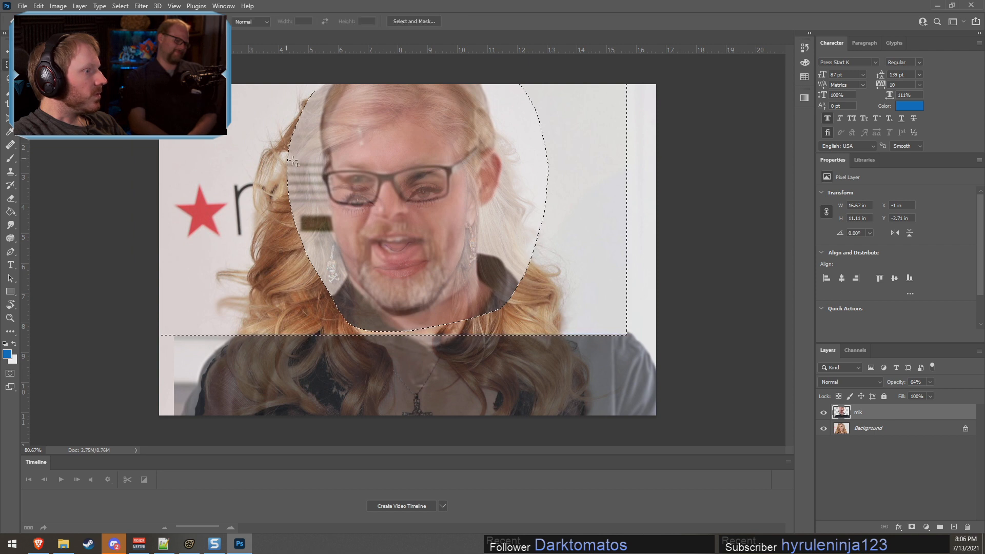
key(ctrl+t)
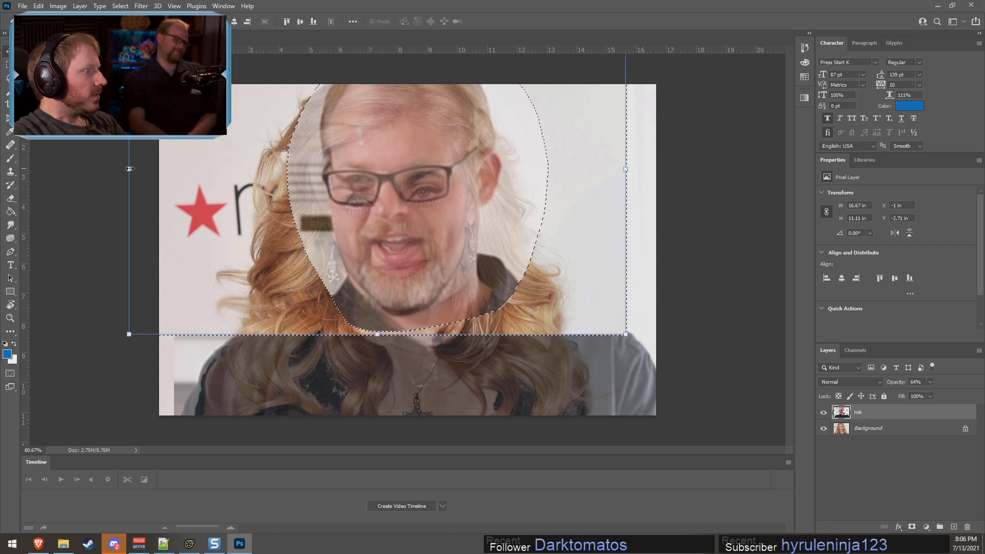
click(463, 21)
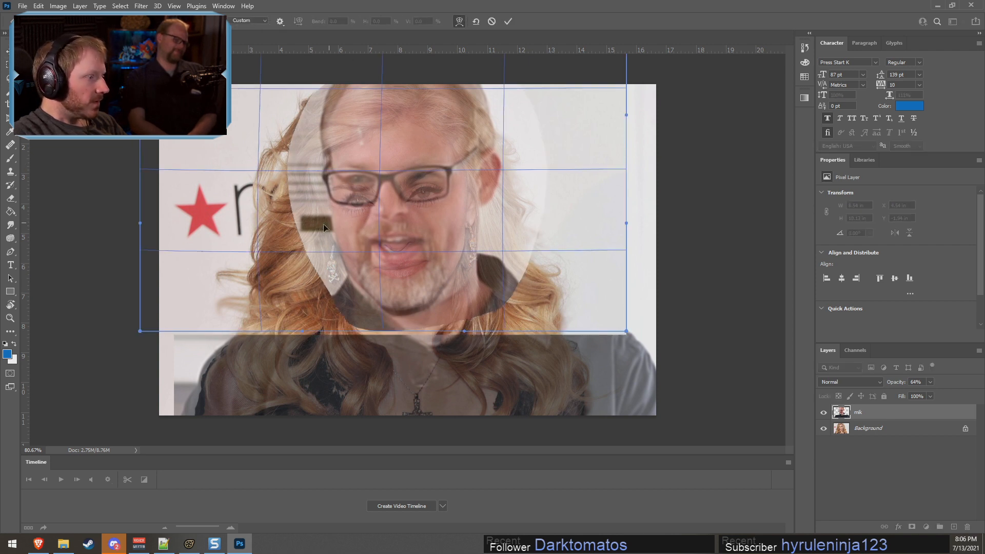
click(869, 413)
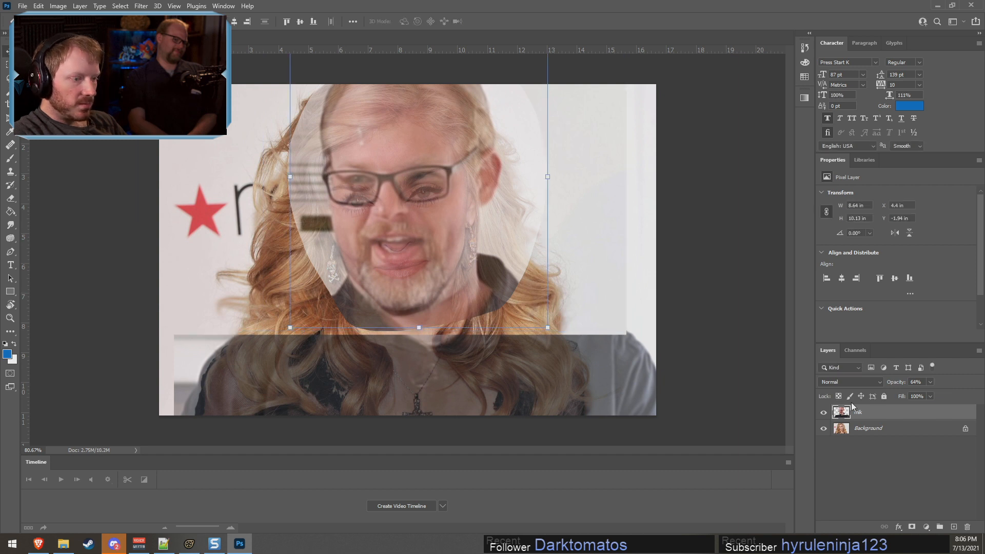
key(ctrl+t)
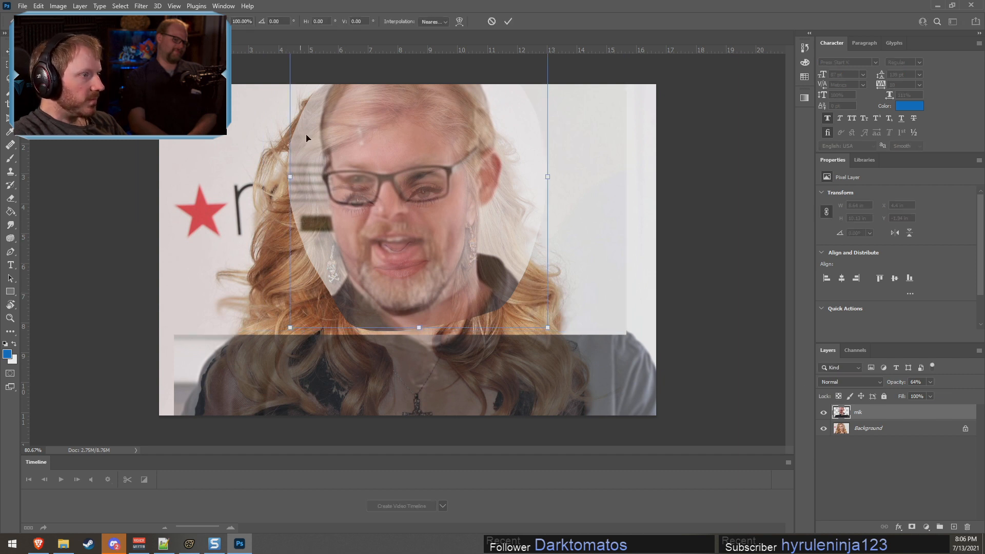
click(460, 21)
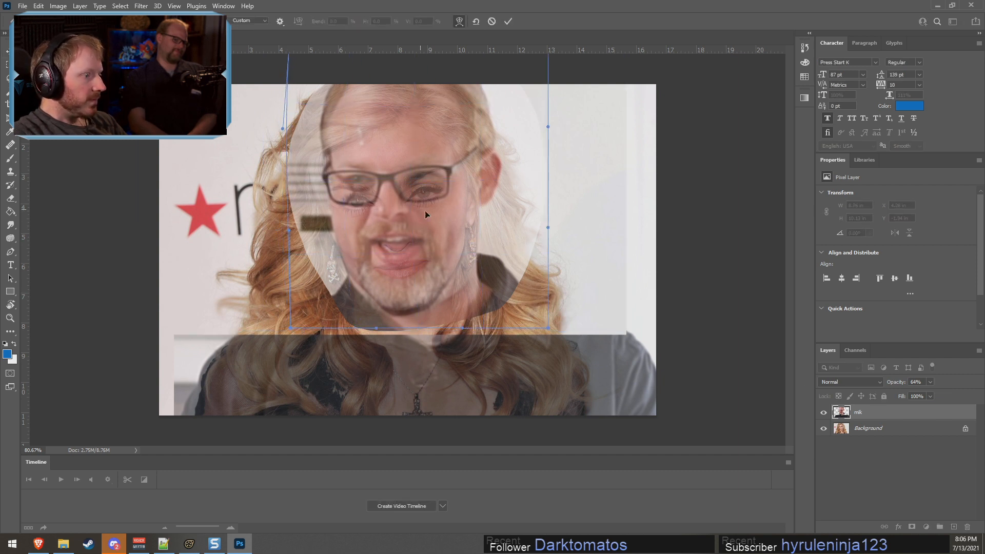
click(492, 21)
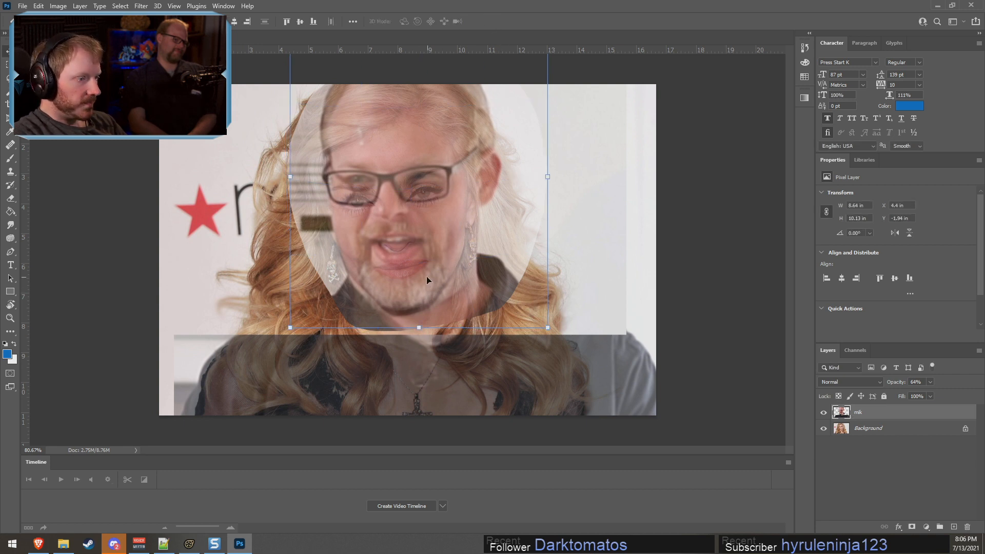
- Nudge the mik layer slightly up and to the left over Madonna's face
drag(401, 290, 404, 282)
key(ctrl+z)
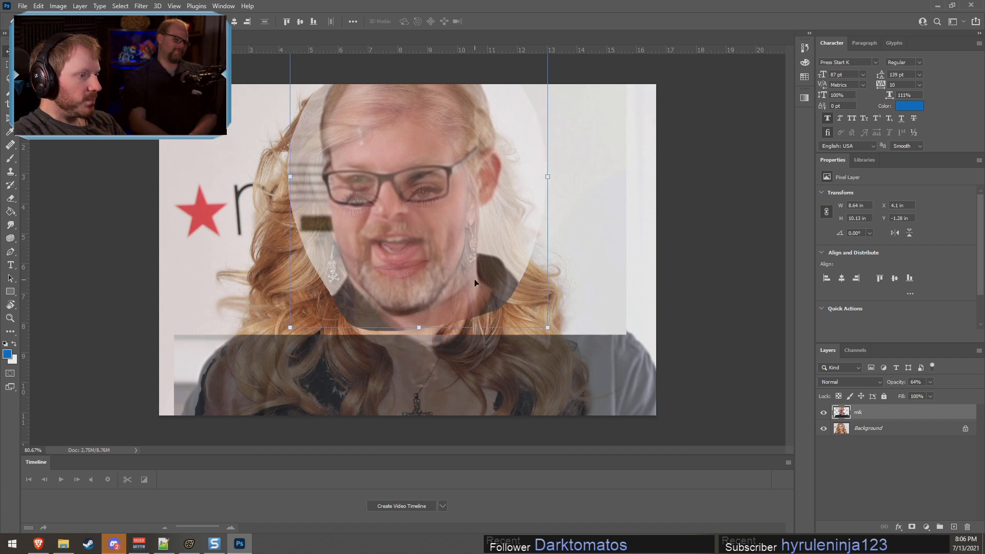
mouse_move(394, 215)
mouse_down()
mouse_move(380, 220)
mouse_move(405, 211)
mouse_move(597, 227)
mouse_move(404, 217)
mouse_move(394, 208)
mouse_up()
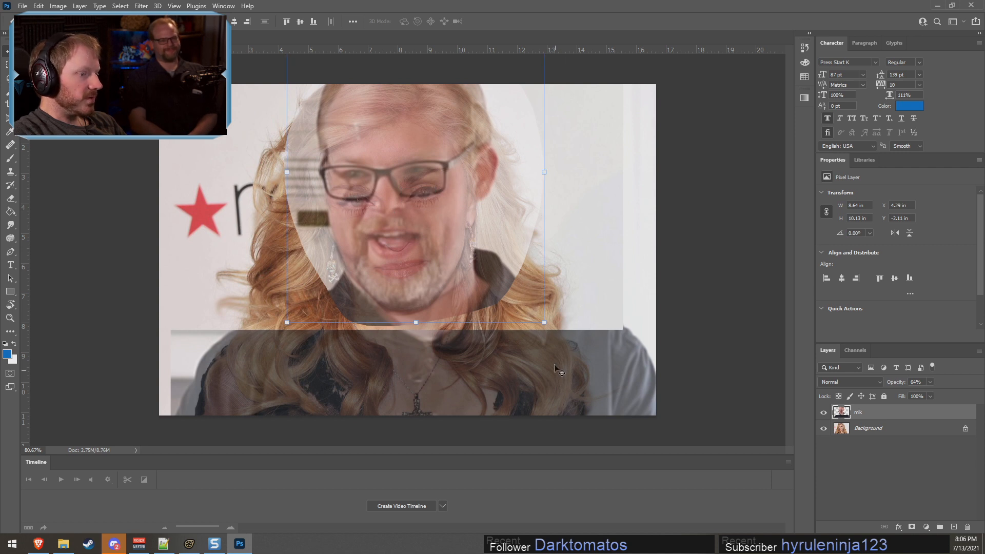
- Try to rotate the mik layer by about -2.5° and copy its layer style
drag(550, 327, 560, 325)
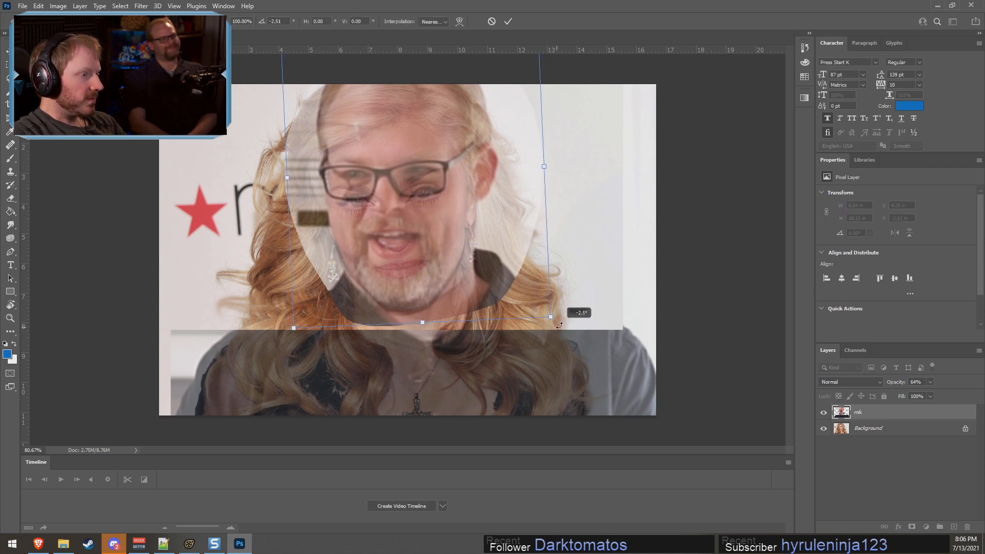
click(508, 21)
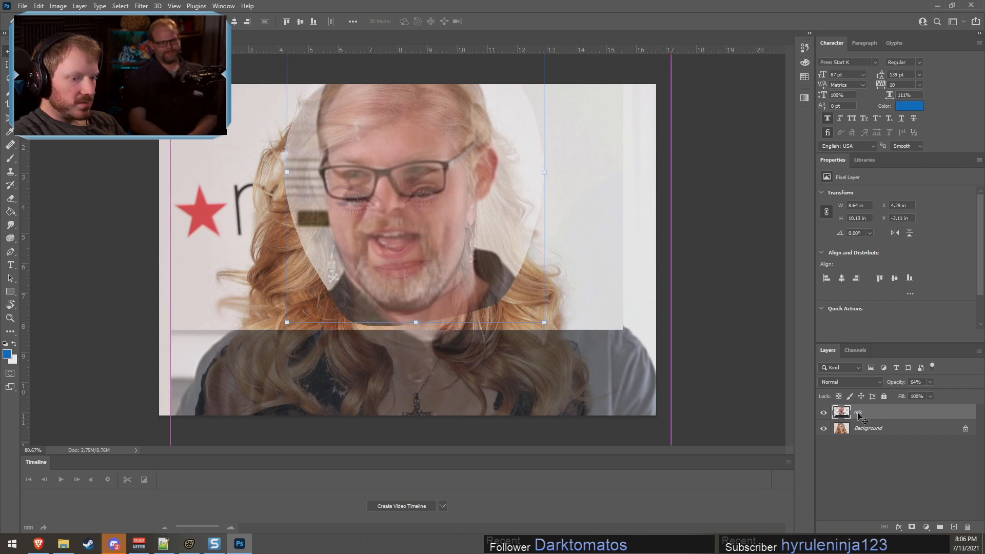
right_click(876, 414)
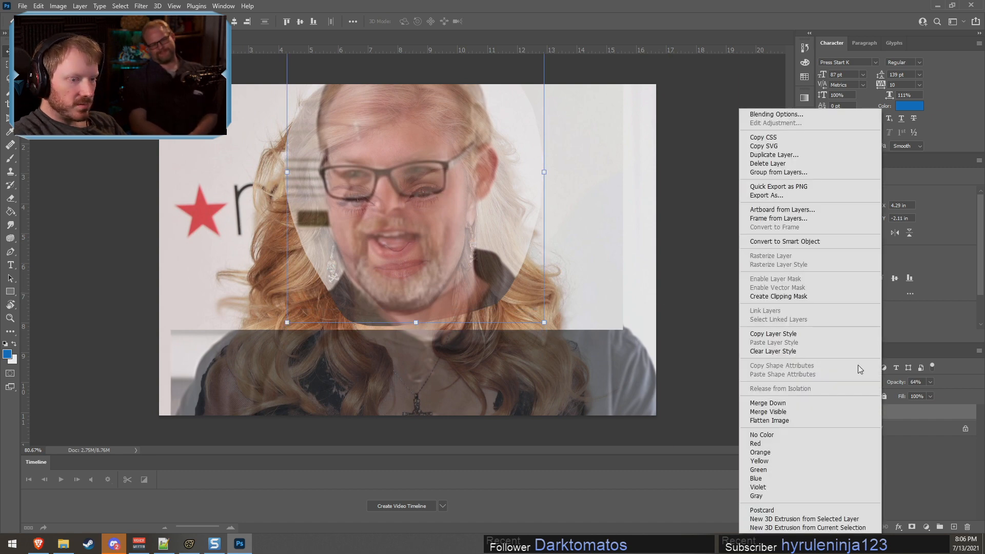
click(775, 334)
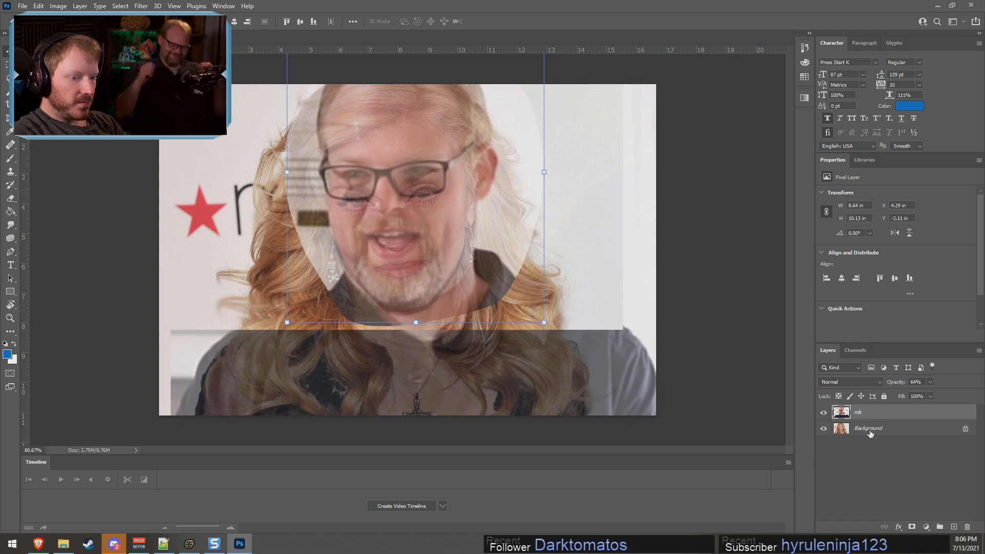
- Convert the locked Background into a regular layer, and make the mik layer active again
click(872, 428)
right_click(889, 434)
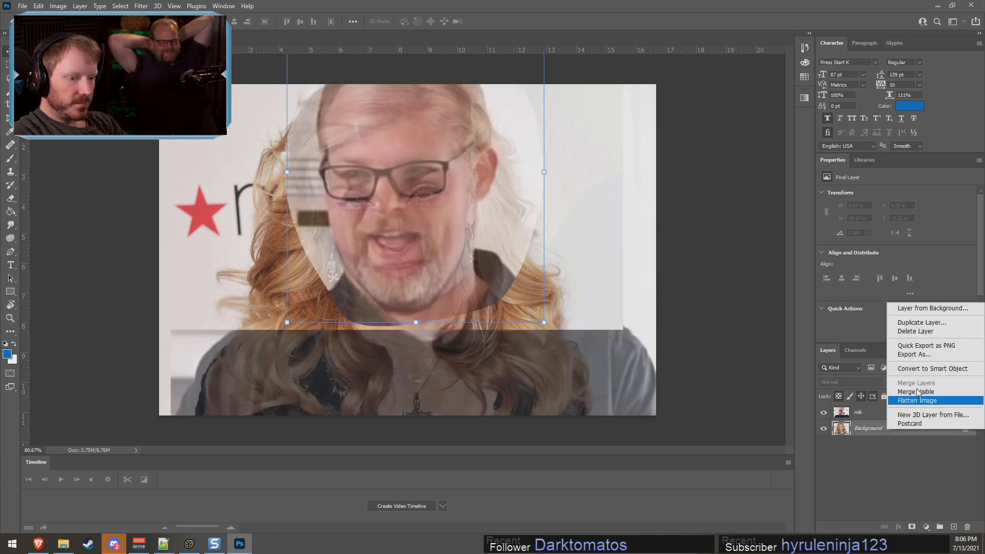
click(918, 308)
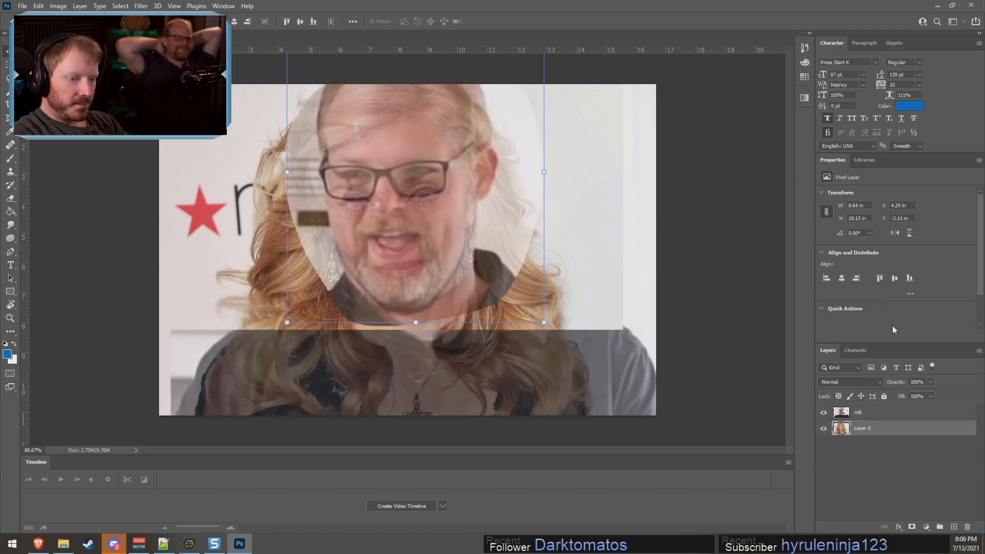
click(879, 414)
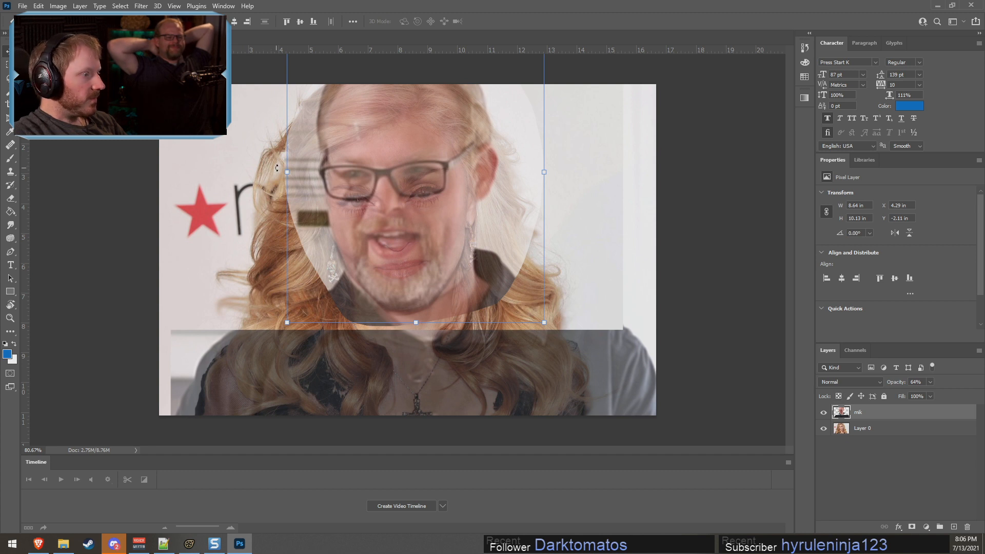
- Try to rotate the man's head by about -20° and clear the mik layer's style
drag(277, 168, 296, 252)
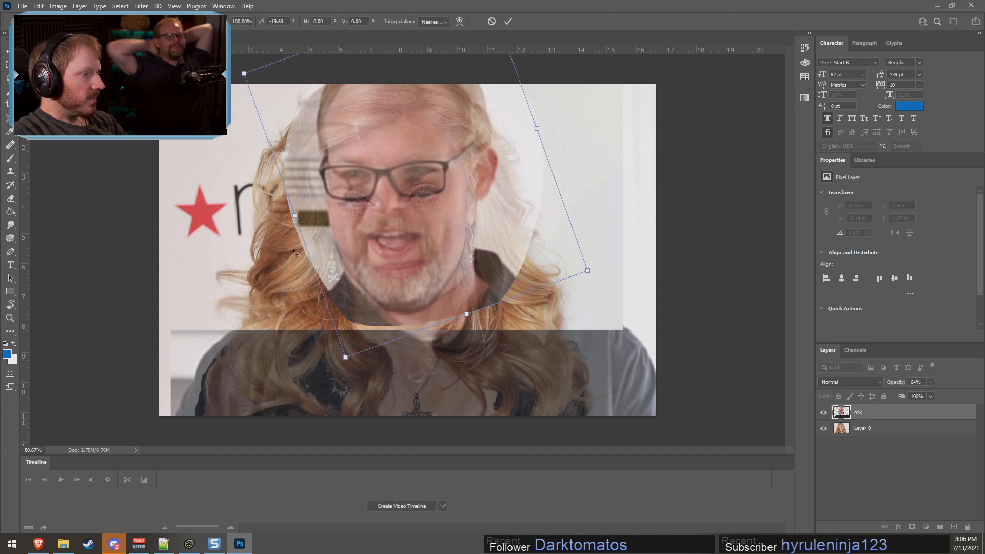
click(508, 21)
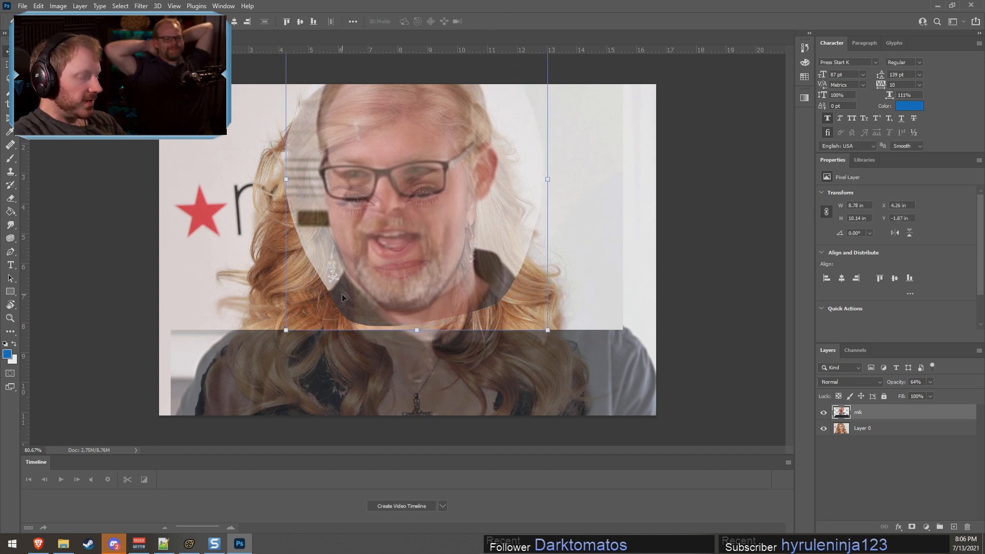
right_click(871, 415)
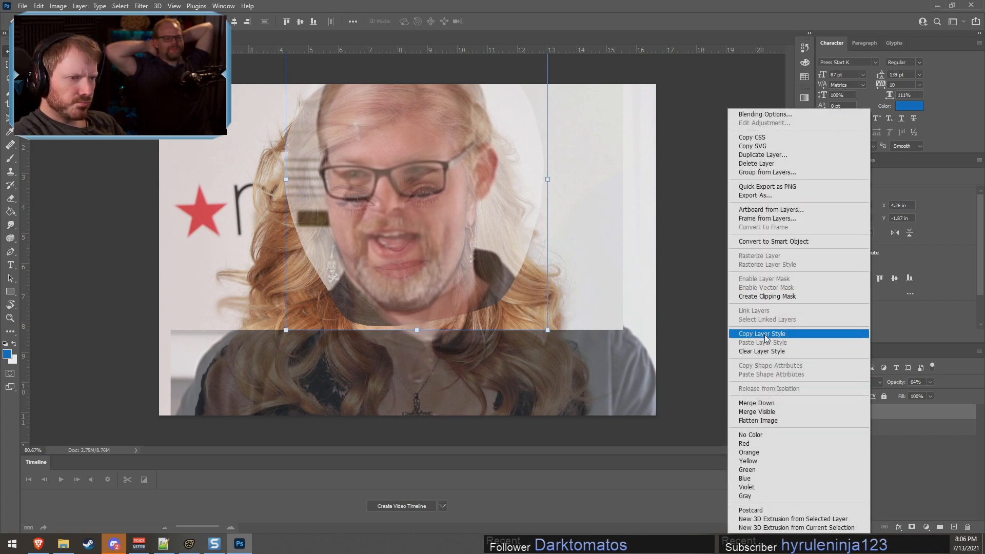
click(764, 351)
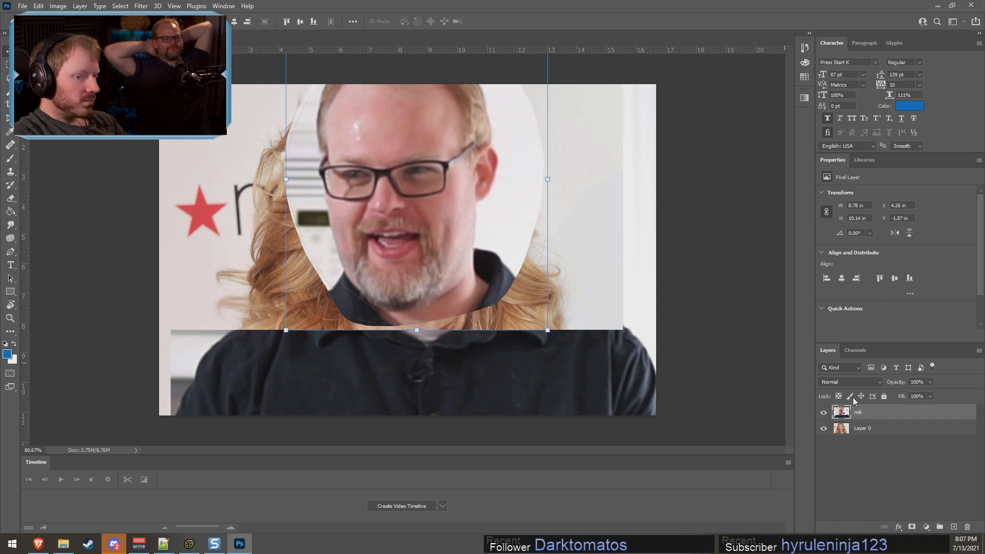
- Try to transform the man's head again, and undo the recent transforms and the layer style clearing
drag(280, 179, 247, 173)
key(ctrl+z)
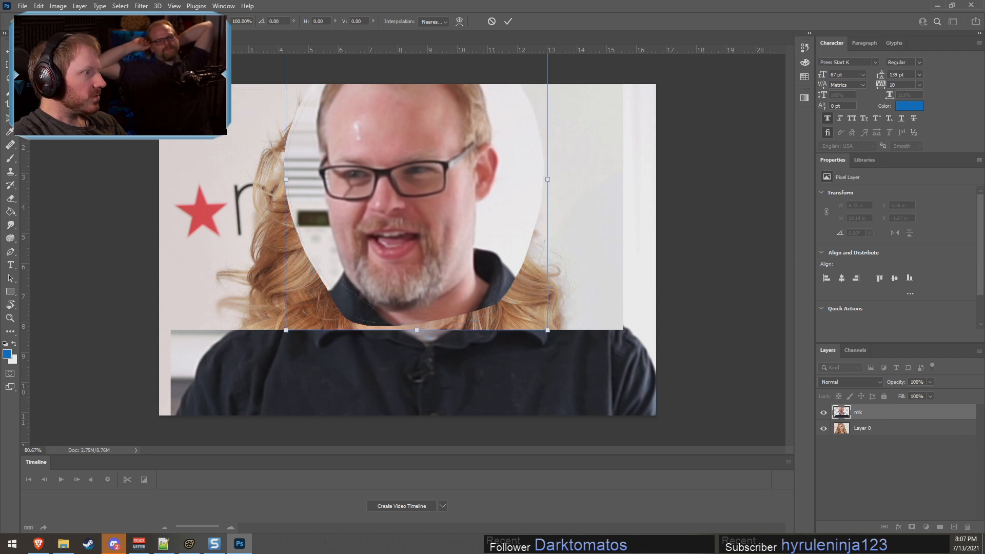
drag(276, 173, 584, 45)
click(510, 21)
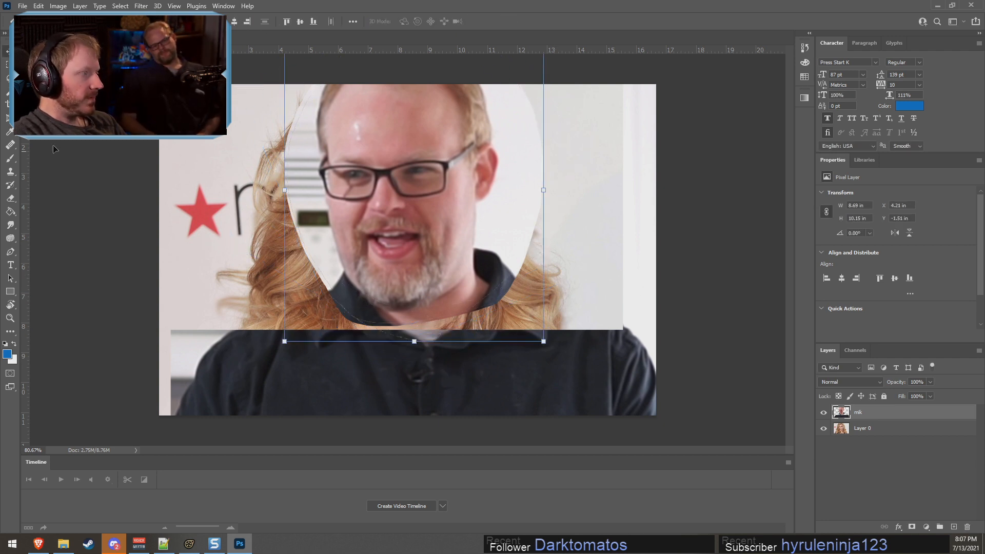
drag(396, 209, 394, 258)
key(ctrl+z)
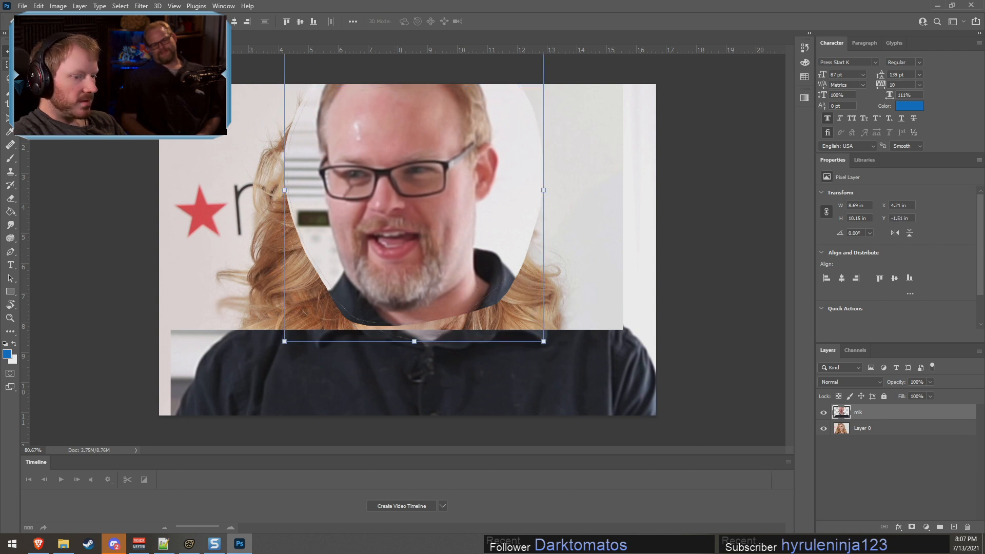
key(ctrl+z)
key(ctrl+z)
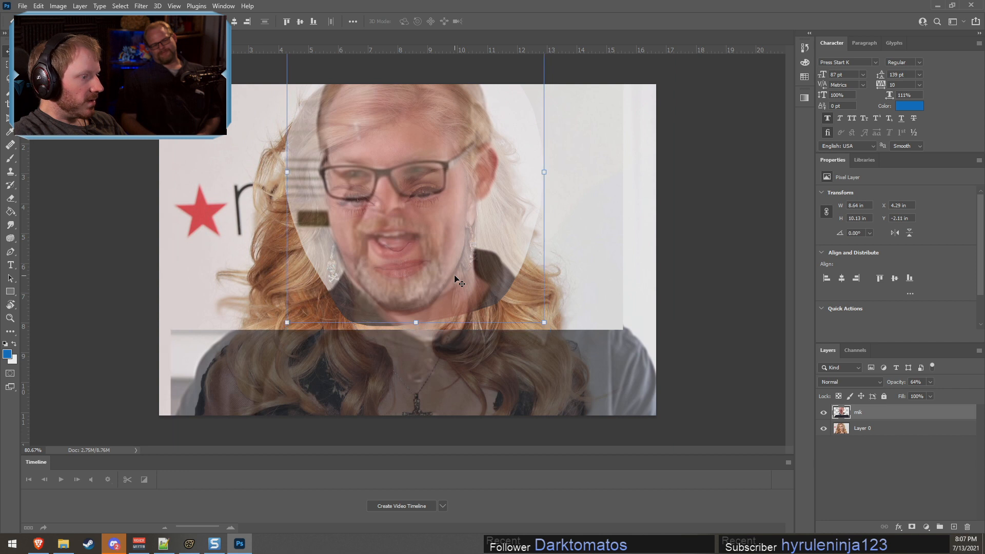
- Deselect the remaining selection around the man's head
click(8, 78)
right_click(206, 137)
click(226, 143)
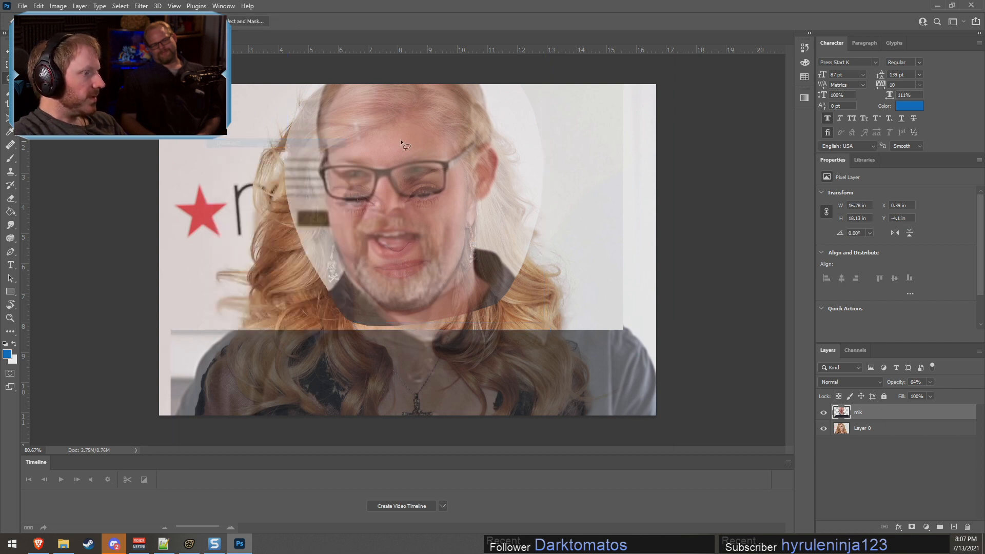
- Try to rotate the whole mik layer by about -18°
click(7, 52)
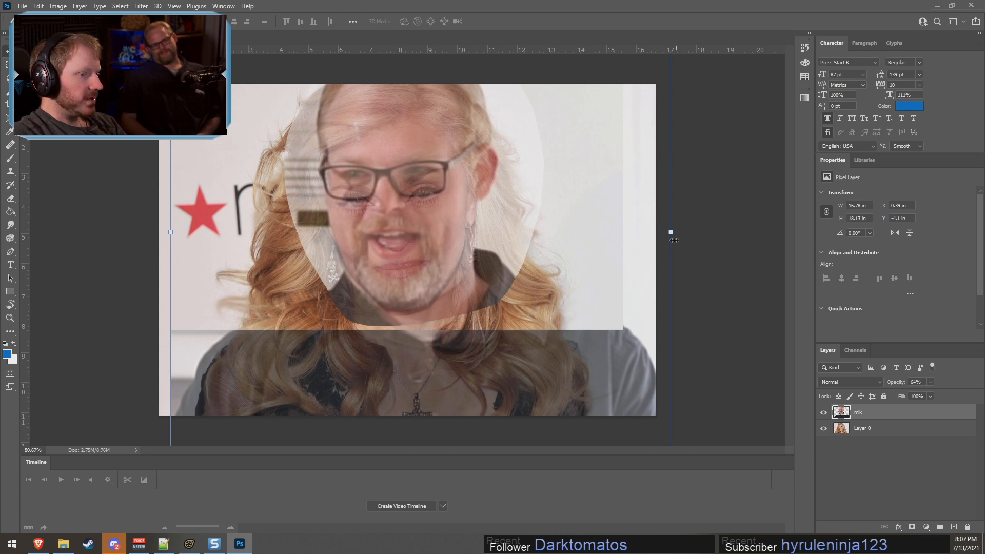
drag(679, 235, 688, 149)
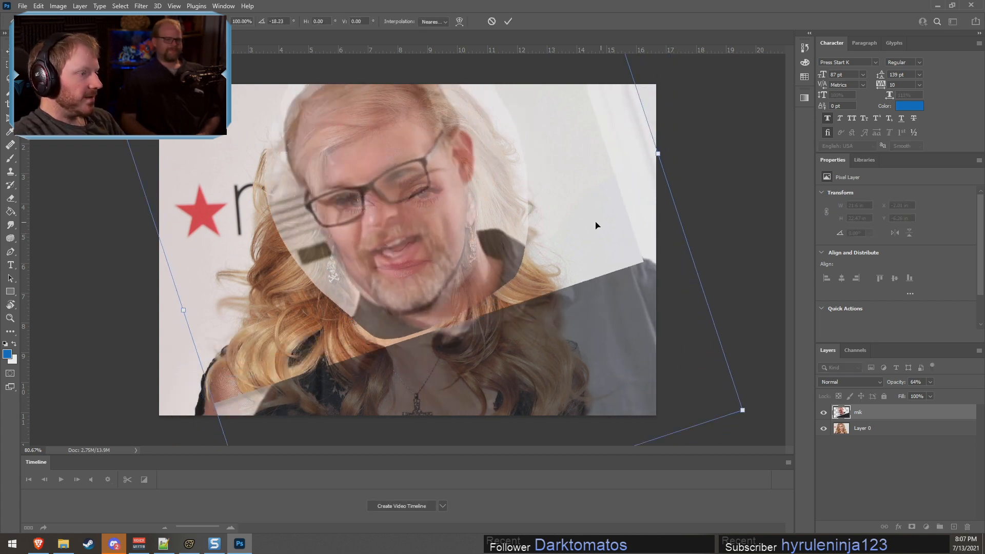
key(ctrl+z)
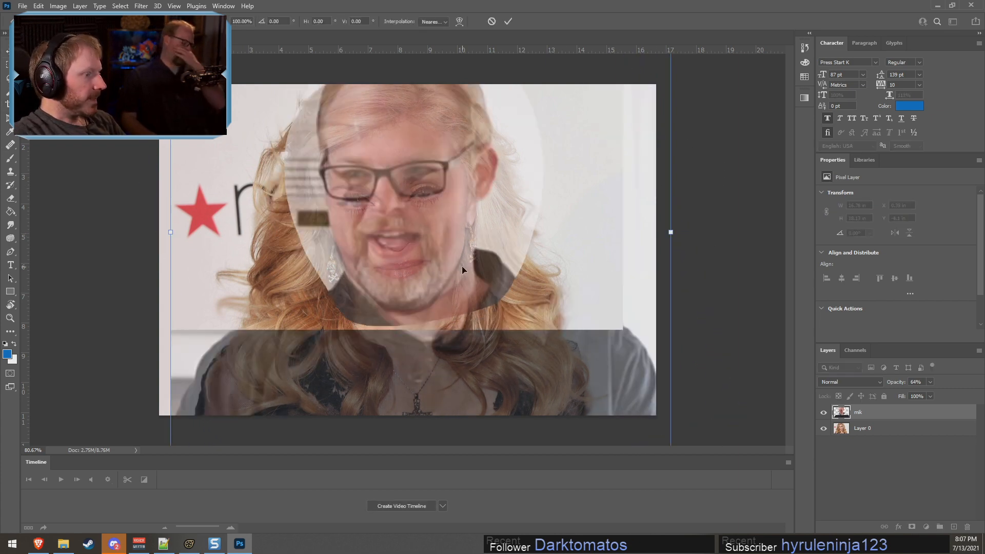
- Move the mik layer up and left, delete a rectangular area over the right part of the dark shirt, and deselect
key(ctrl+0)
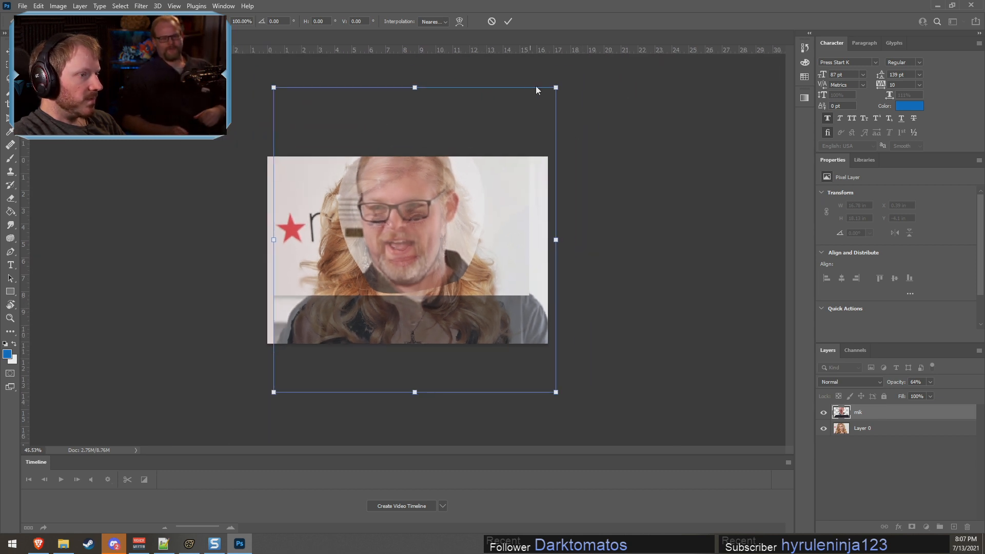
drag(444, 260, 414, 186)
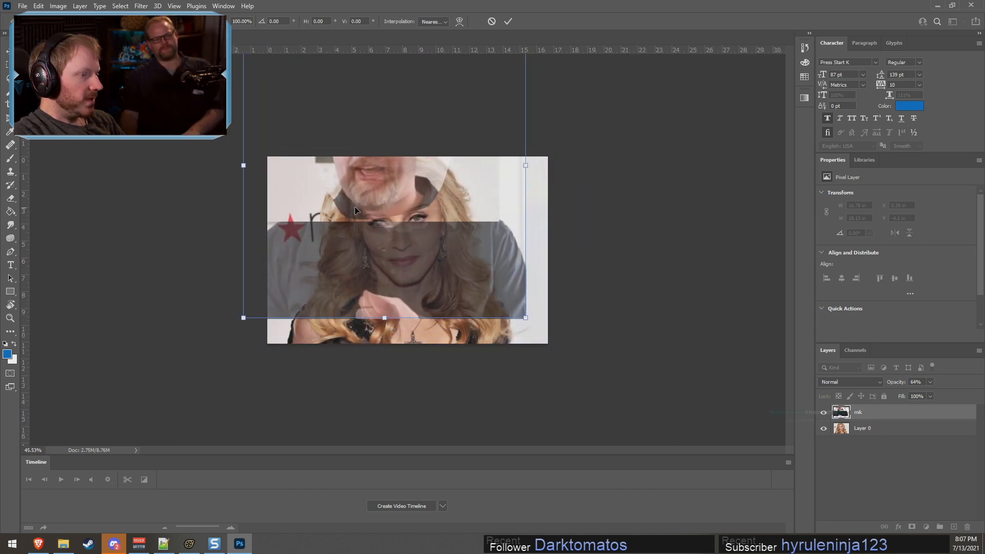
key(Return)
key(m)
mouse_move(374, 218)
mouse_down()
mouse_move(577, 241)
mouse_move(642, 420)
mouse_up()
key(Delete)
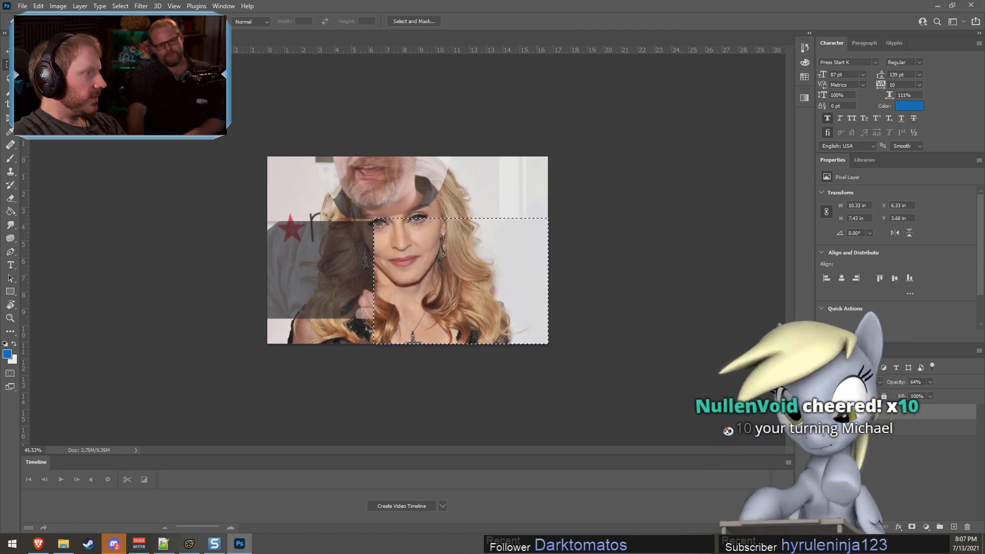
right_click(392, 213)
click(406, 216)
- Shift the mik layer to the right, delete the leftover block of dark shirt with a rectangular selection, and deselect
click(6, 53)
drag(349, 201, 453, 196)
click(7, 64)
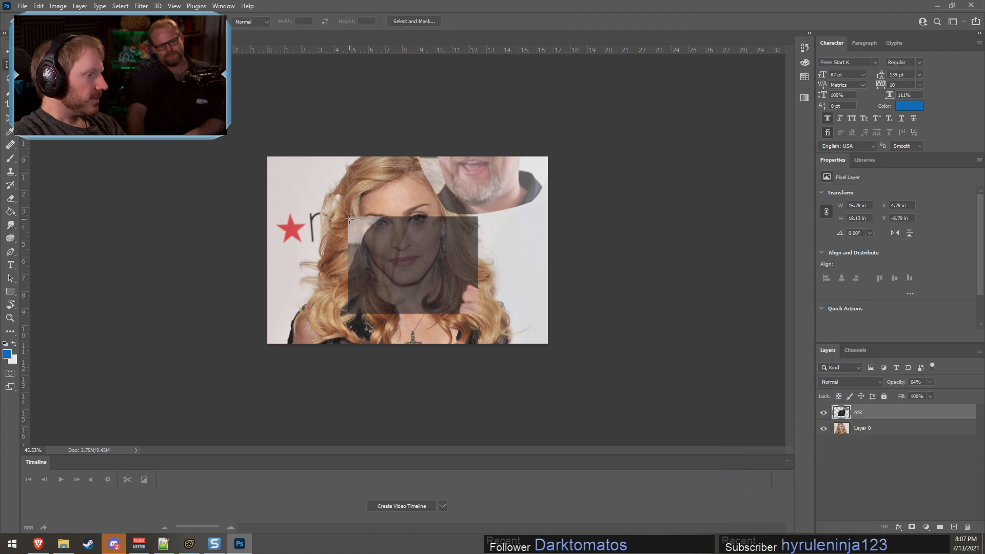
mouse_move(342, 216)
mouse_down()
mouse_move(534, 281)
mouse_move(536, 310)
mouse_up()
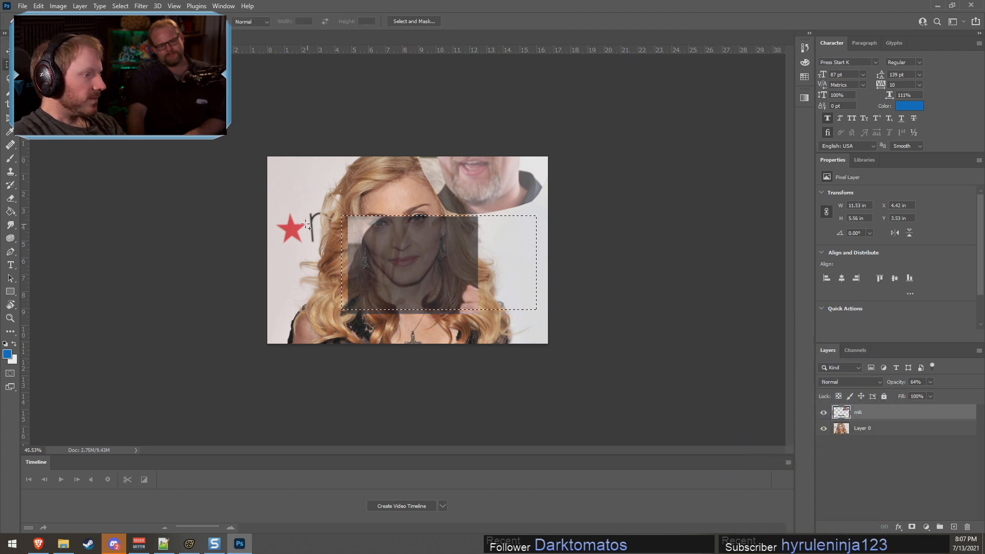
key(Delete)
right_click(374, 250)
click(395, 255)
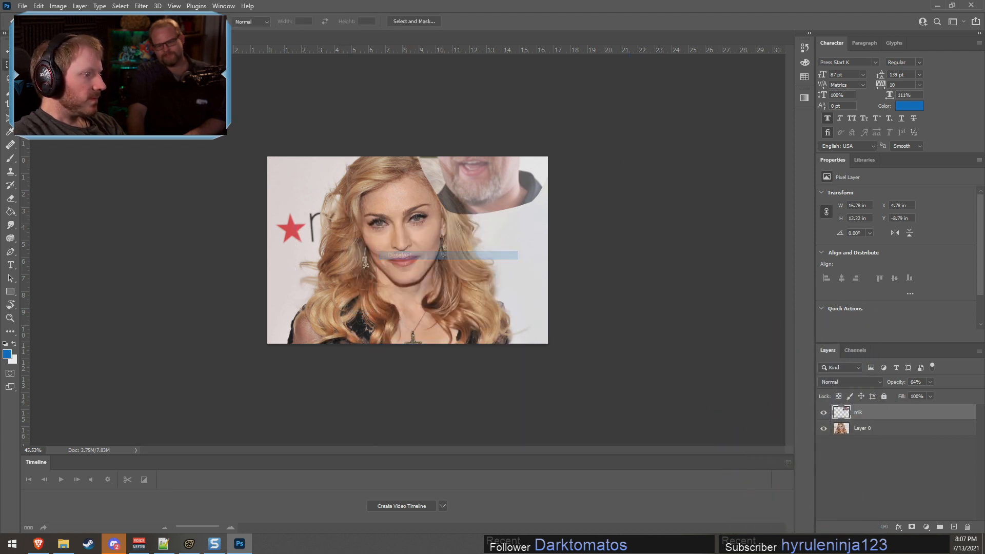
- Move the mik layer back down and left so the man's whole head lies within the canvas
click(6, 52)
drag(399, 173, 380, 246)
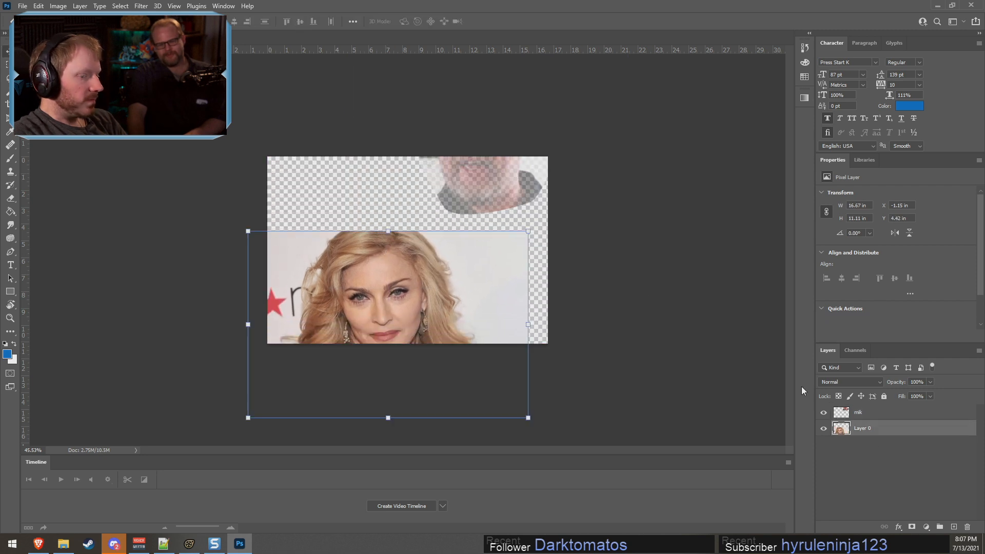
key(ctrl+z)
click(859, 412)
drag(518, 216, 361, 292)
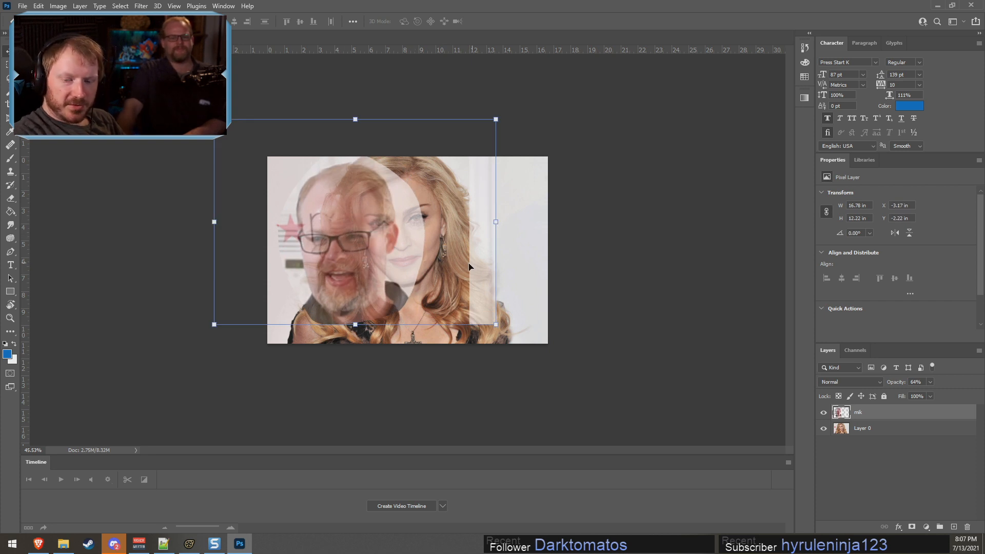
- Delete a tall rectangular area of the mik layer to the right of the man's head, and deselect
key(m)
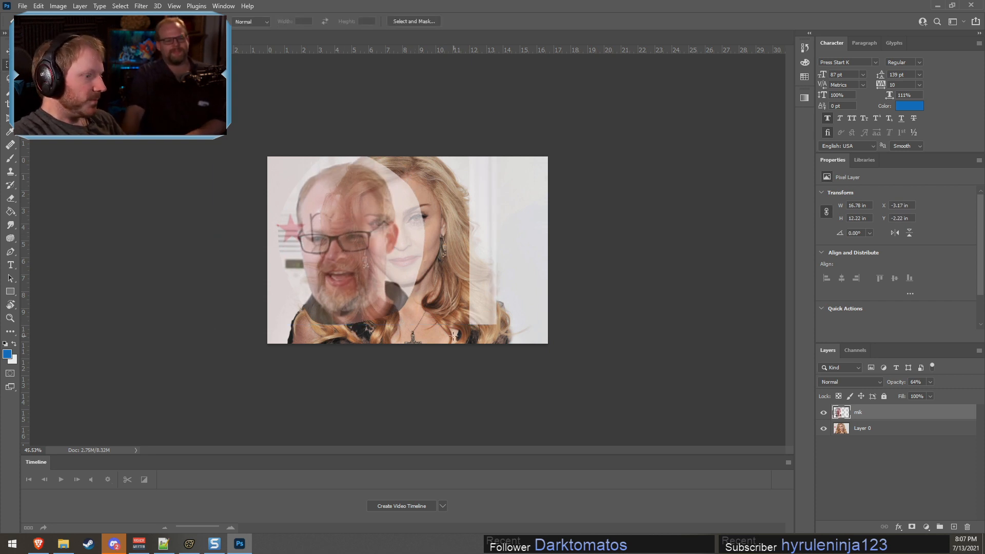
drag(453, 336, 534, 150)
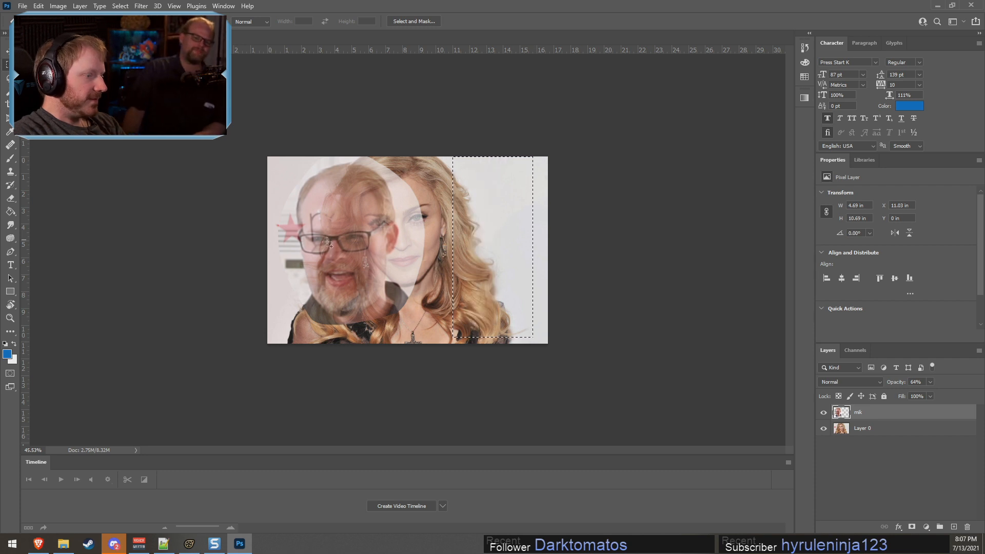
right_click(424, 229)
click(445, 235)
- Move the mik layer down, delete the pale strip above the man's head with a wide rectangular selection, and deselect
key(v)
drag(361, 231, 390, 316)
click(8, 65)
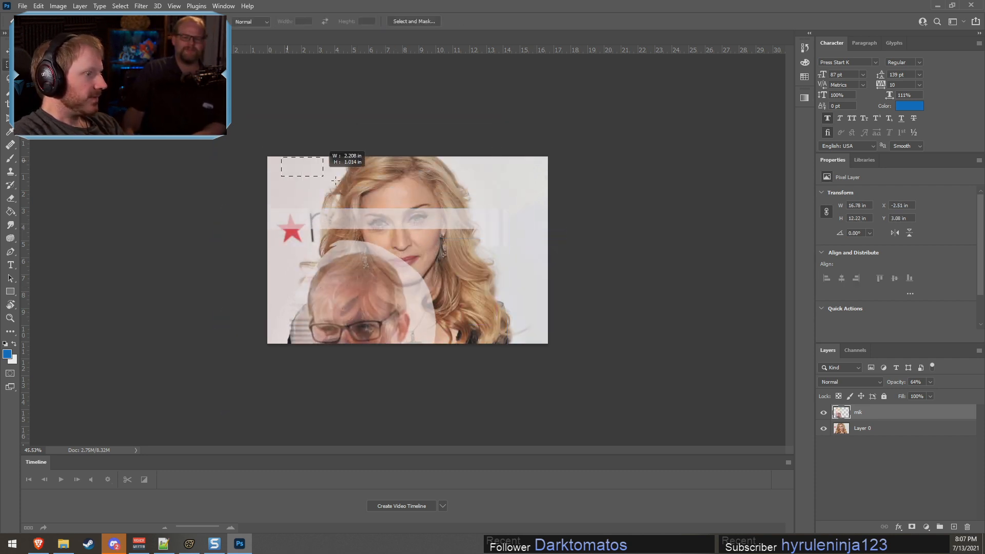
drag(335, 181, 533, 248)
right_click(357, 213)
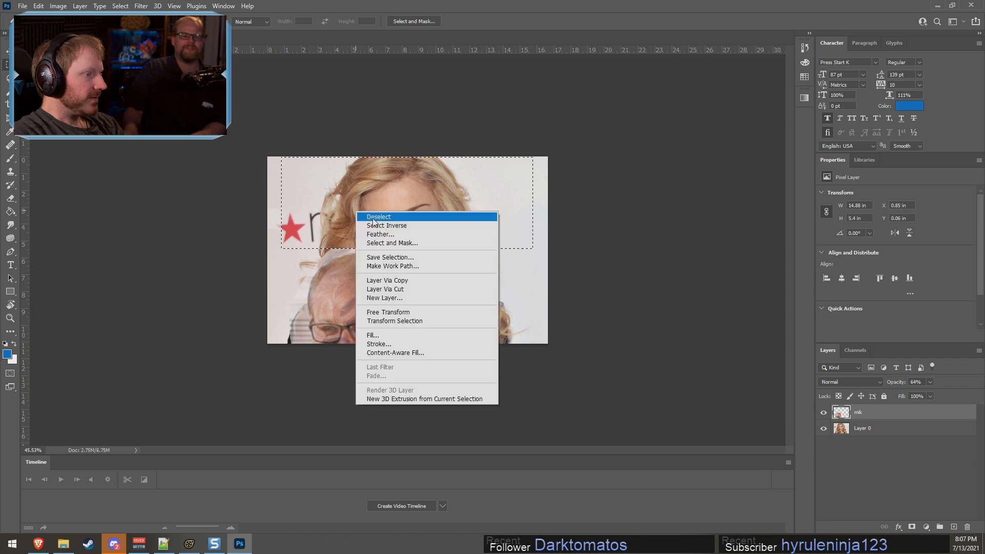
click(374, 218)
- Move the mik layer to the right and up, delete its leftover pale block over Madonna's forehead with a rectangular selection, and deselect
key(v)
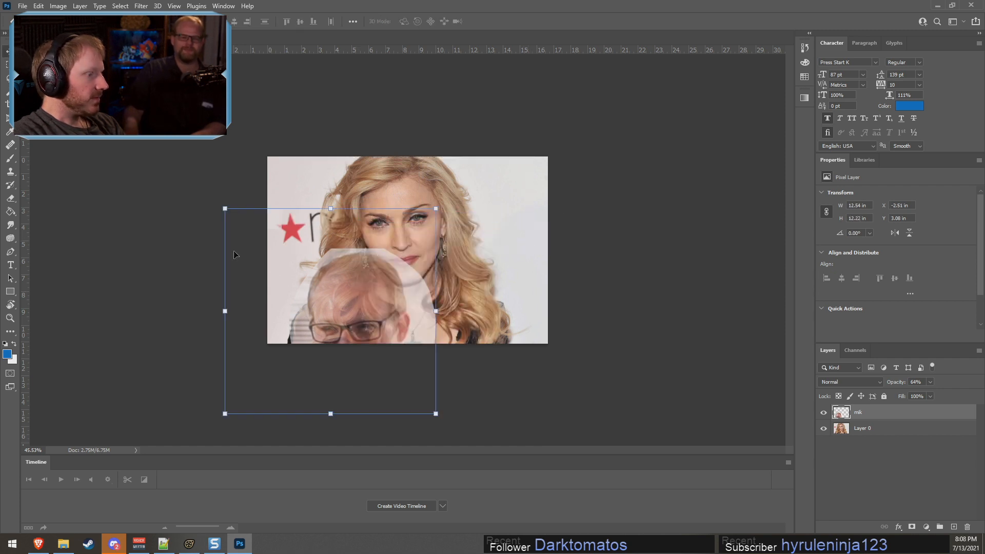
drag(320, 279, 457, 250)
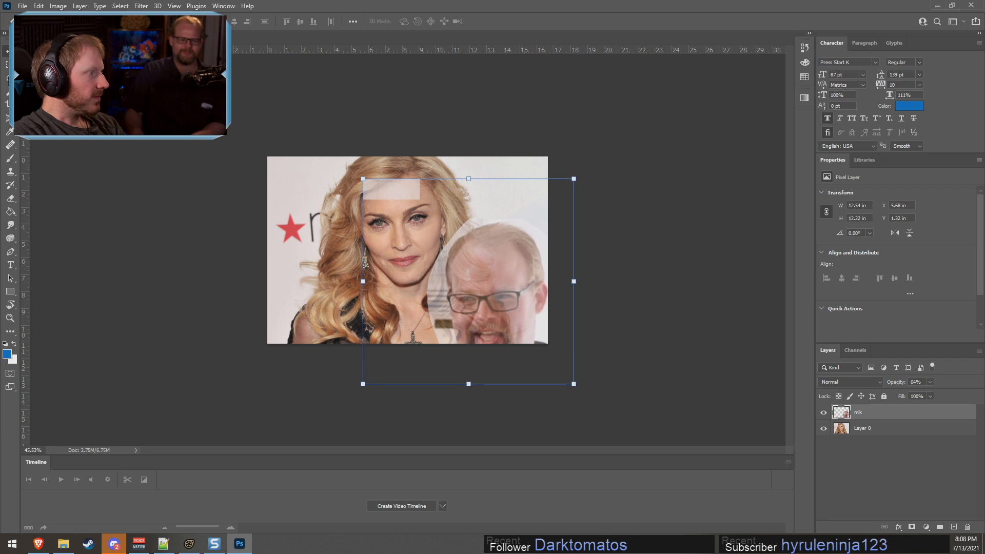
key(m)
drag(439, 159, 331, 222)
key(Delete)
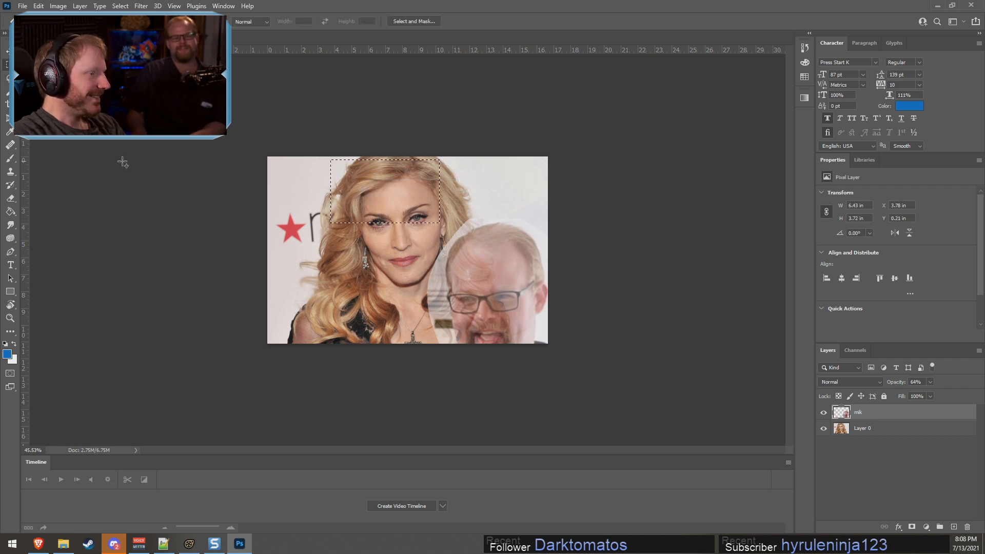
right_click(422, 203)
click(443, 209)
- Move the mik layer over Madonna's face and warp its upper edge and middle so the glasses line up with her eyes
key(v)
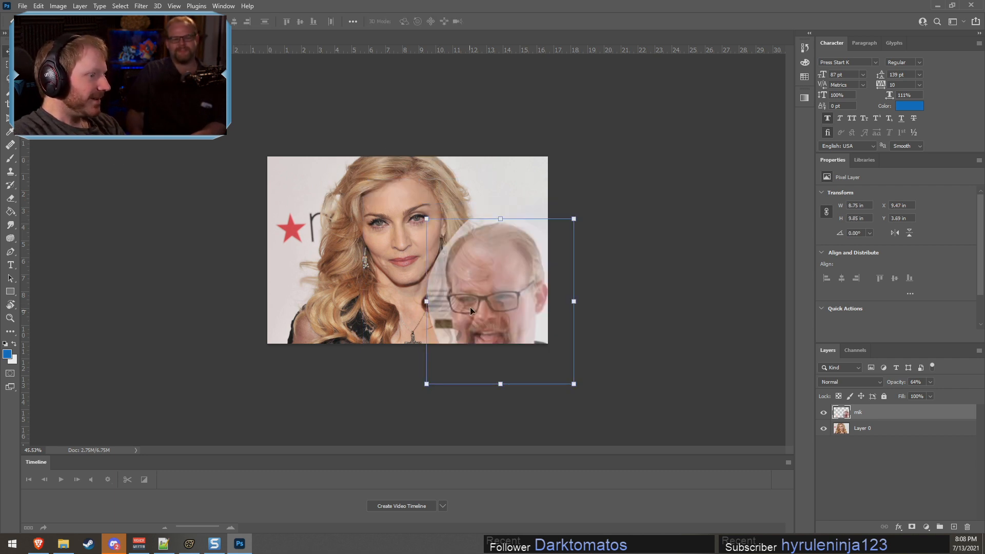
drag(470, 307, 425, 239)
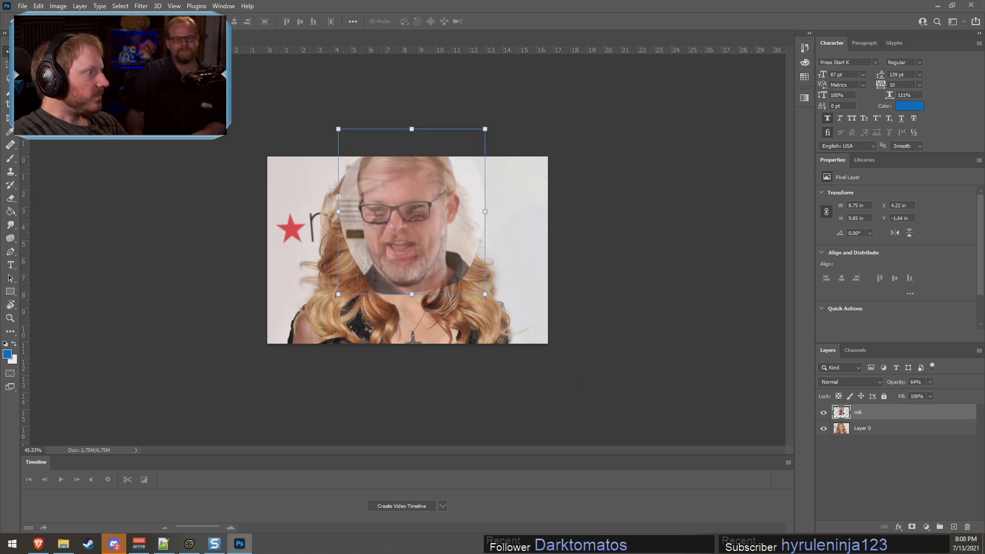
click(334, 124)
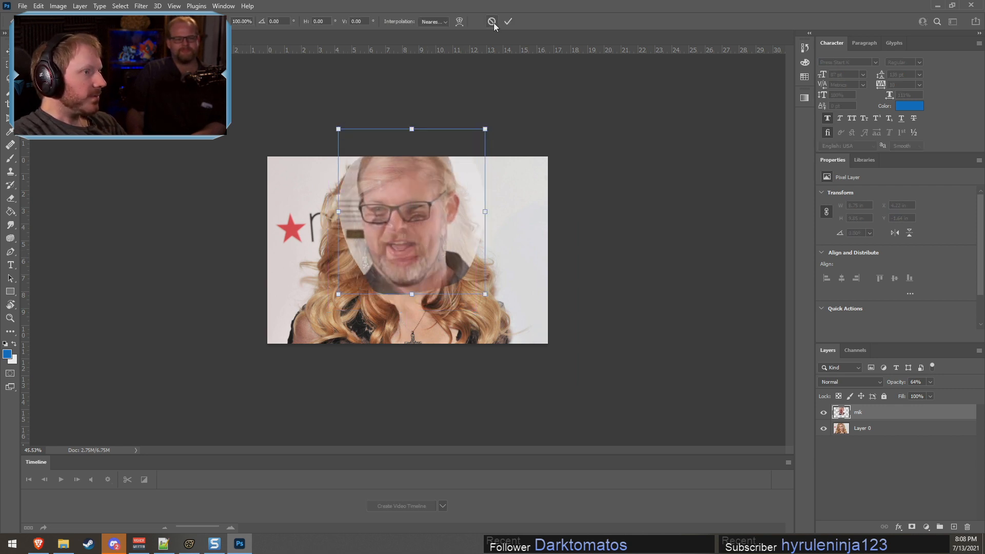
click(460, 22)
drag(450, 222, 446, 192)
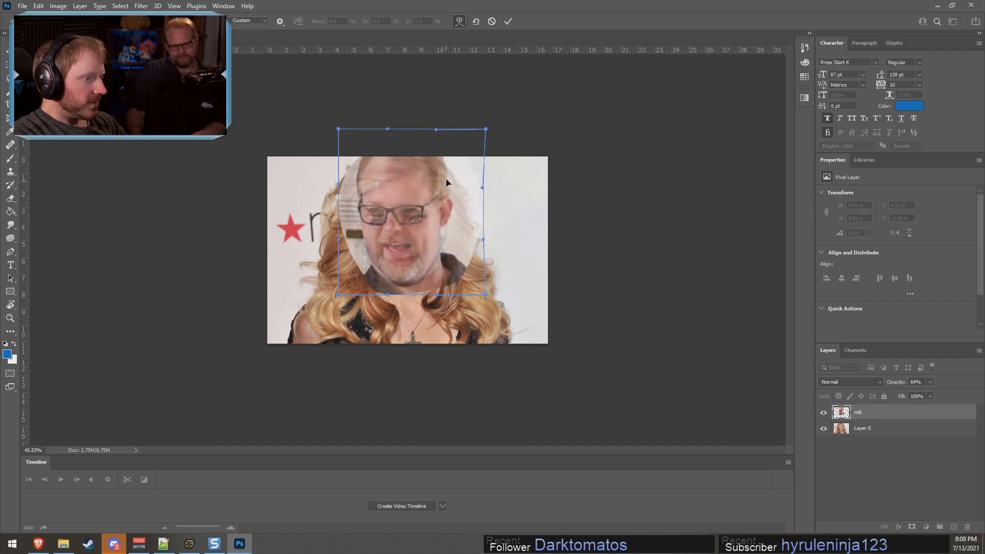
drag(437, 130, 368, 208)
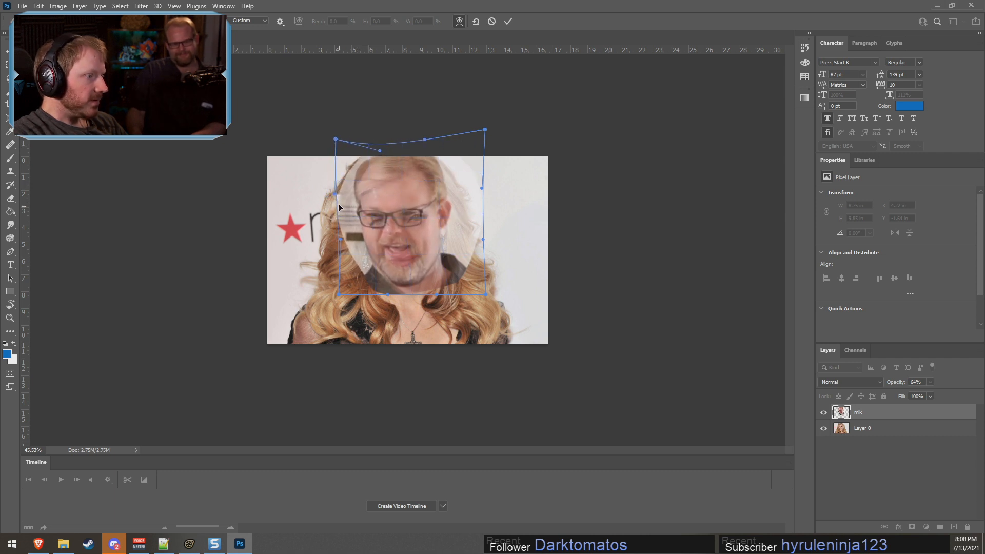
drag(336, 139, 336, 142)
drag(399, 252, 404, 208)
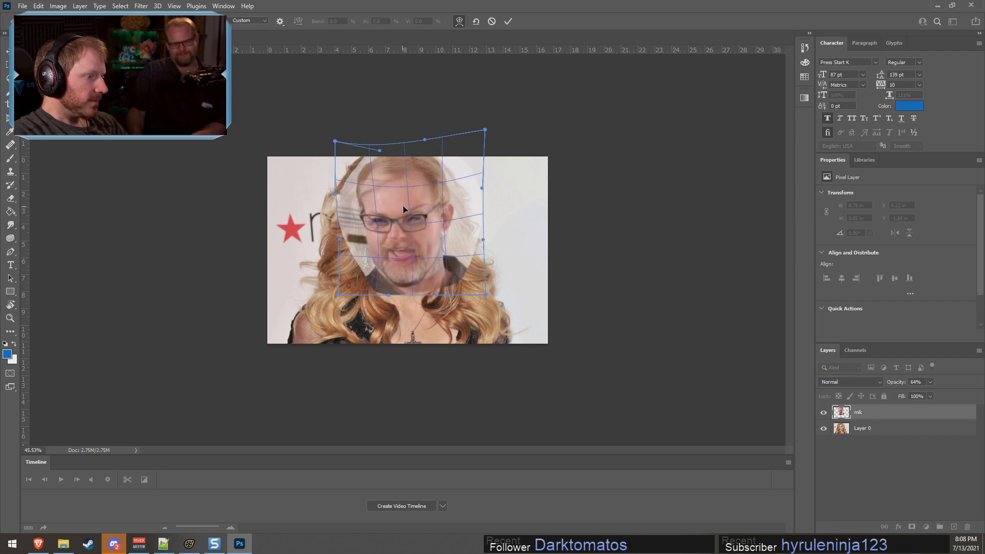
- Fine-tune the warp around the man's eyes and mouth to match Madonna's features, and apply the transformation
alt+scroll(392, 228, up, 5)
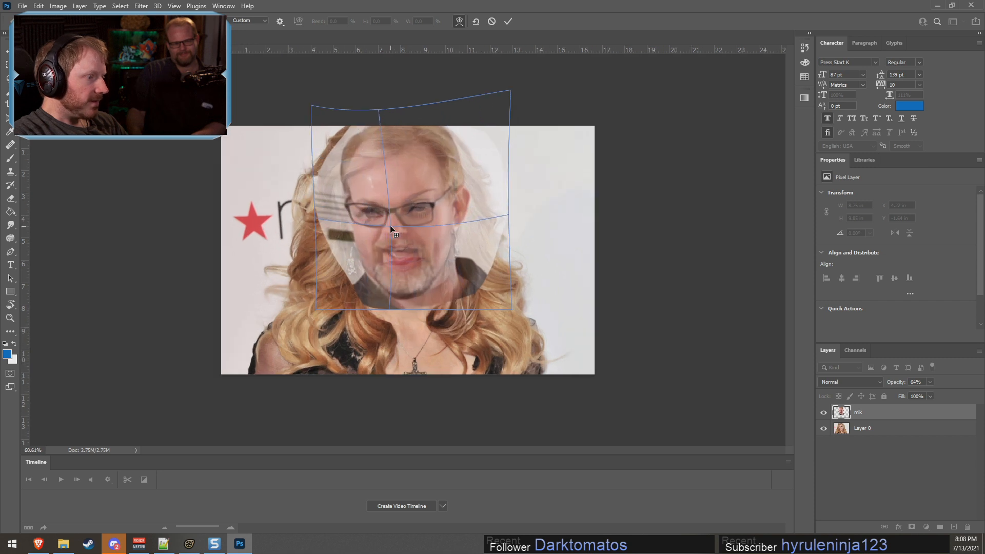
drag(414, 191, 412, 191)
drag(412, 193, 411, 190)
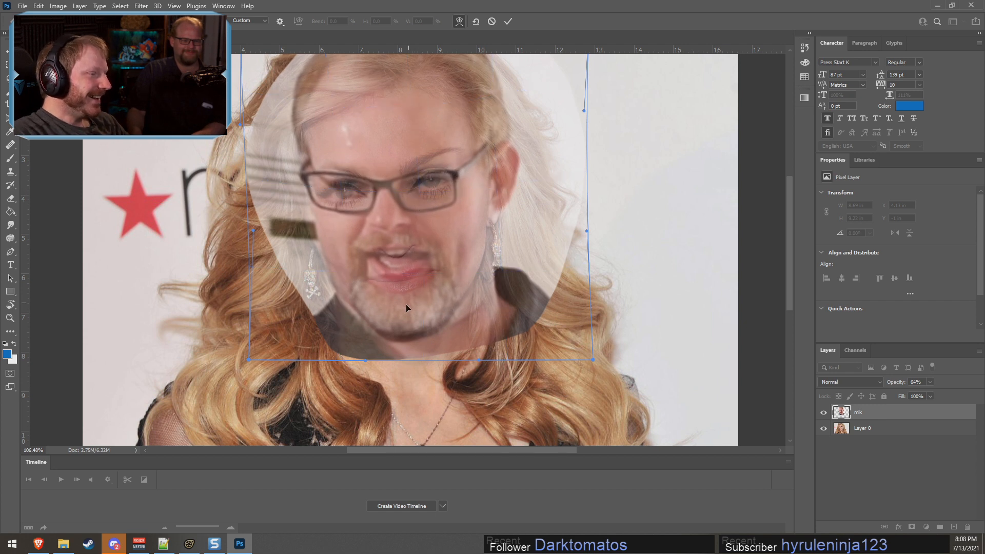
drag(398, 286, 399, 263)
drag(391, 185, 390, 177)
click(508, 23)
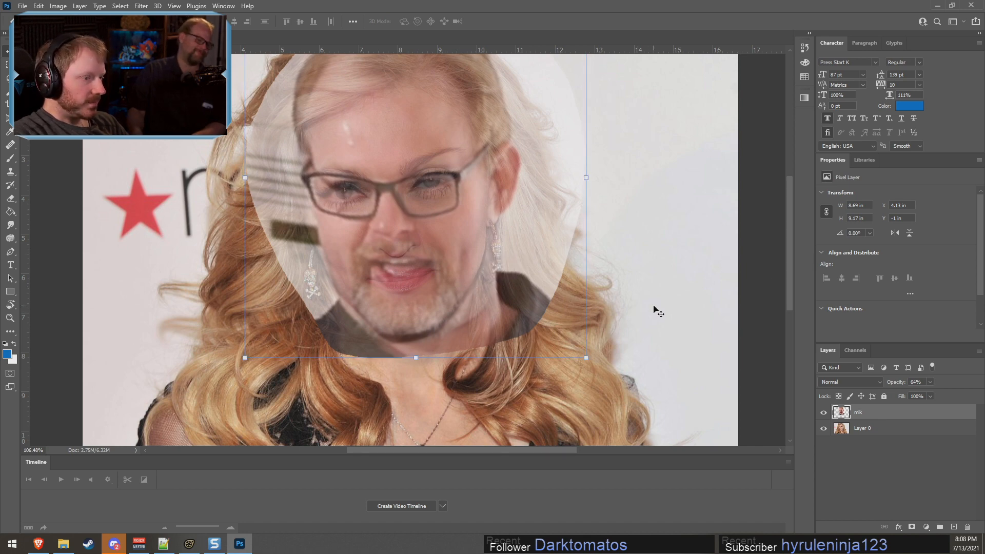
- Raise the mik layer's opacity to 100% and add a layer mask to it
alt+scroll(657, 311, down, 3)
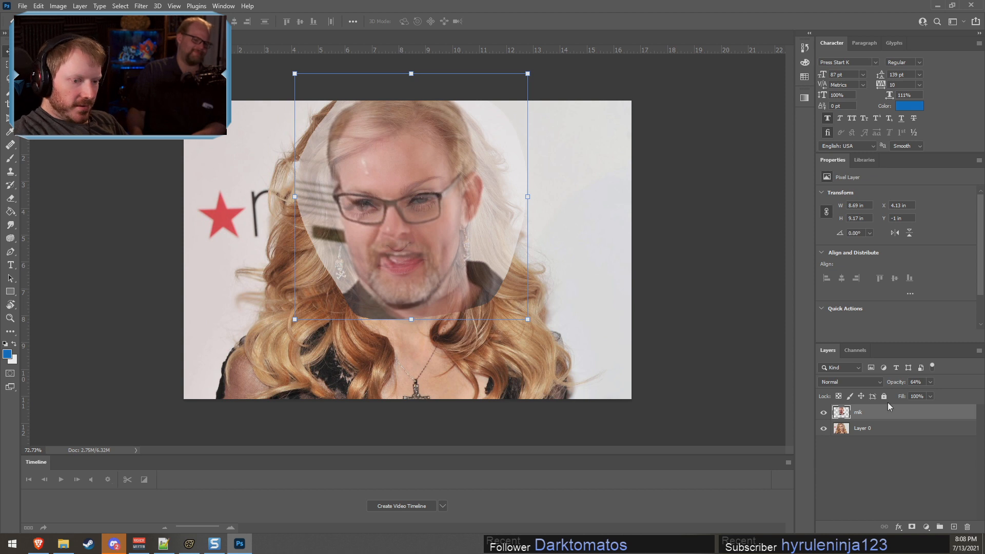
click(929, 381)
drag(932, 394, 947, 394)
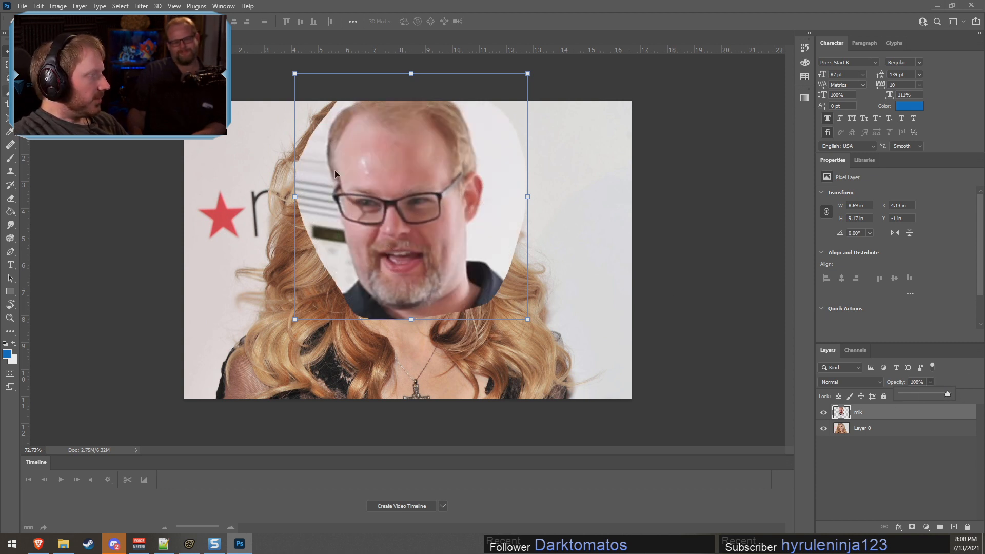
click(911, 527)
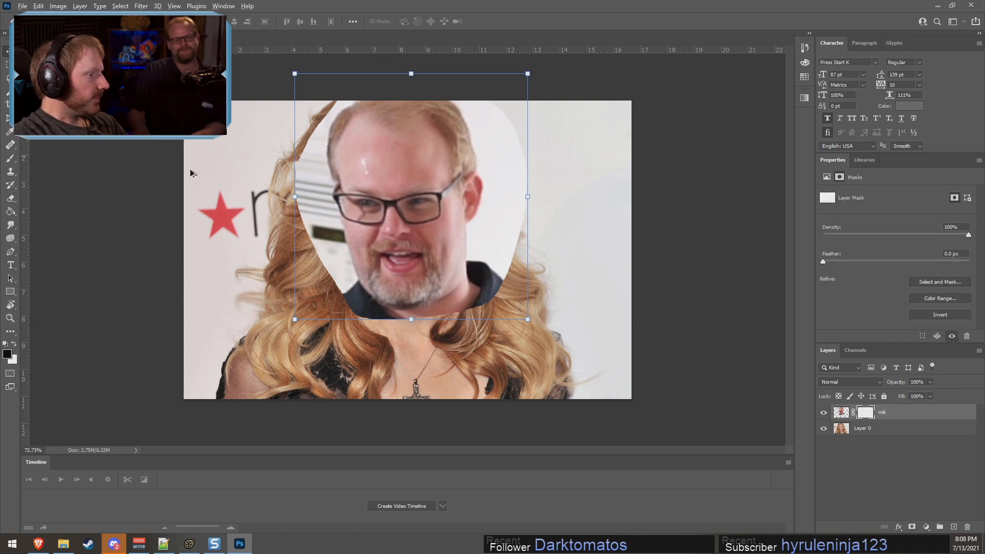
- Paint black on the mik layer's mask with an enlarged brush to hide the background and collar along the left side of the face
alt+scroll(191, 173, up, 3)
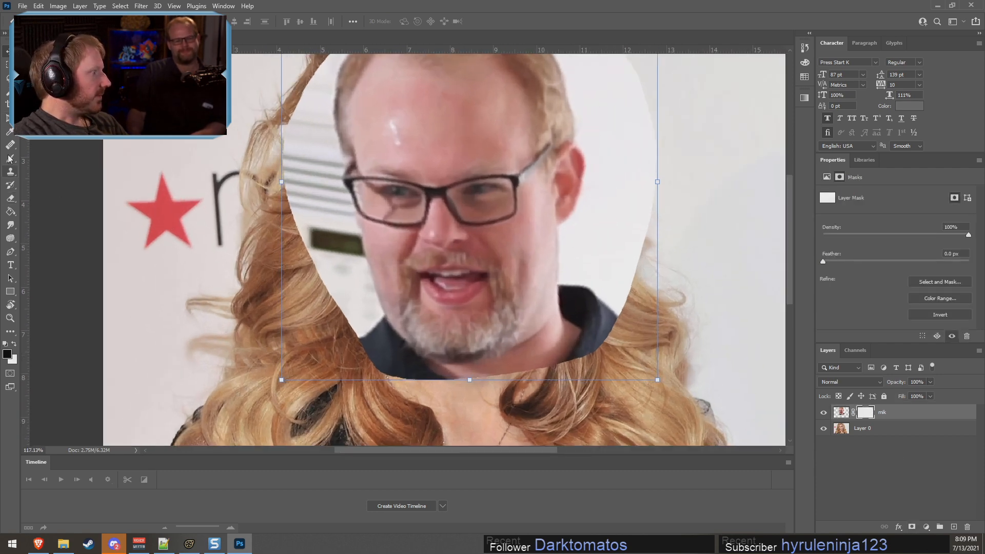
click(9, 158)
key(bracketright)
key(bracketright)
key(bracketright)
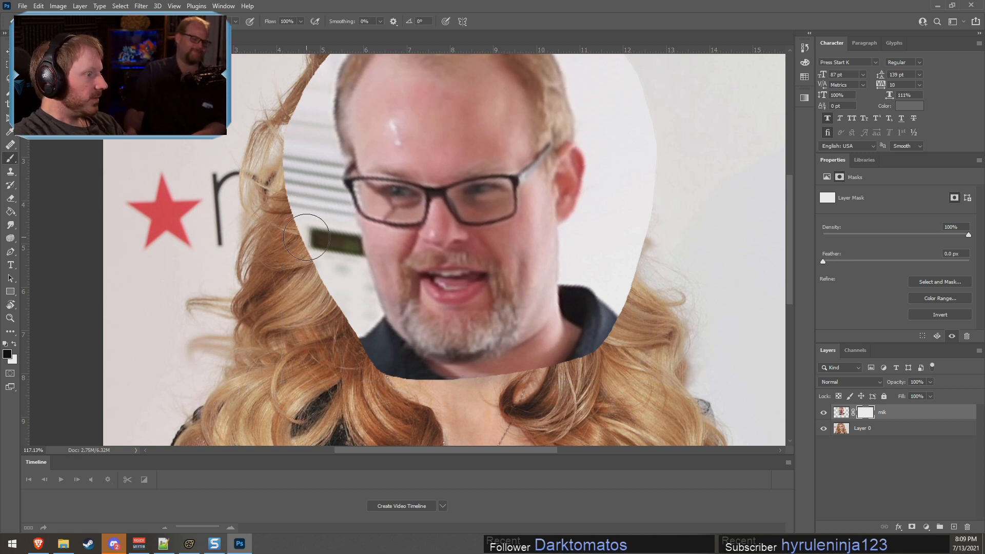
key(bracketright)
key(bracketright)
key(bracketright)
mouse_move(306, 243)
mouse_down()
mouse_move(317, 211)
mouse_move(293, 196)
mouse_move(314, 103)
mouse_move(303, 72)
mouse_move(255, 49)
mouse_up()
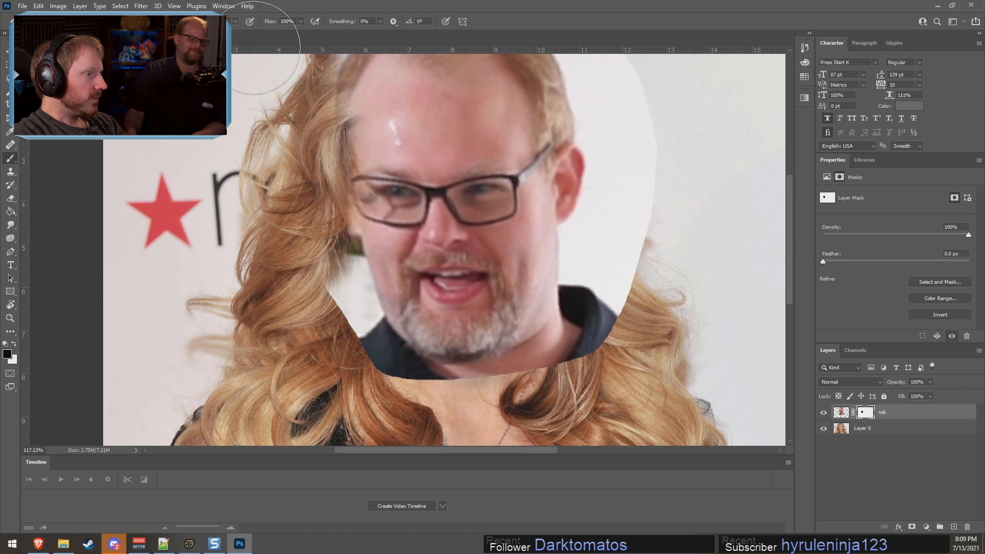
mouse_move(328, 303)
mouse_down()
mouse_move(292, 359)
mouse_move(272, 282)
mouse_move(315, 300)
mouse_move(330, 415)
mouse_move(424, 448)
mouse_move(406, 421)
mouse_move(368, 422)
mouse_up()
click(40, 22)
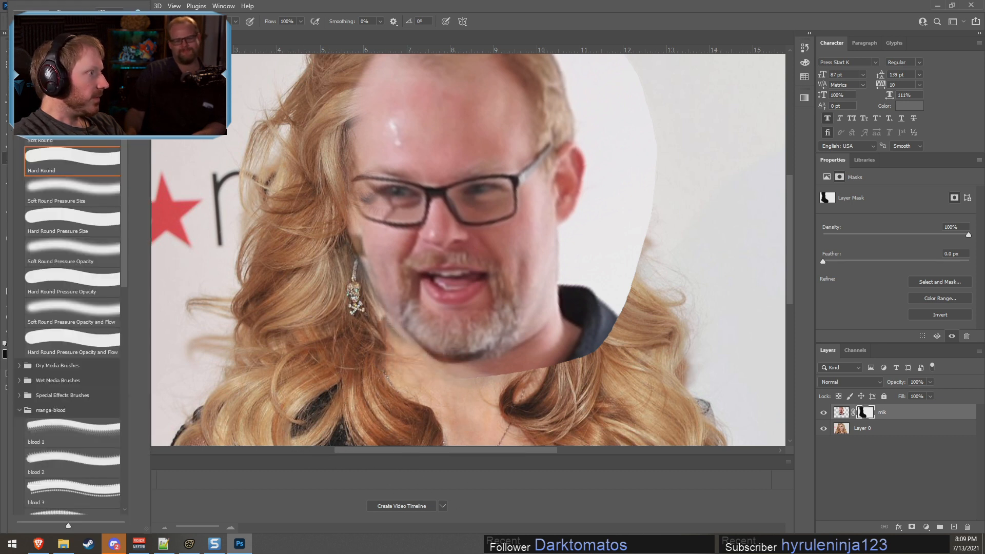
click(322, 2)
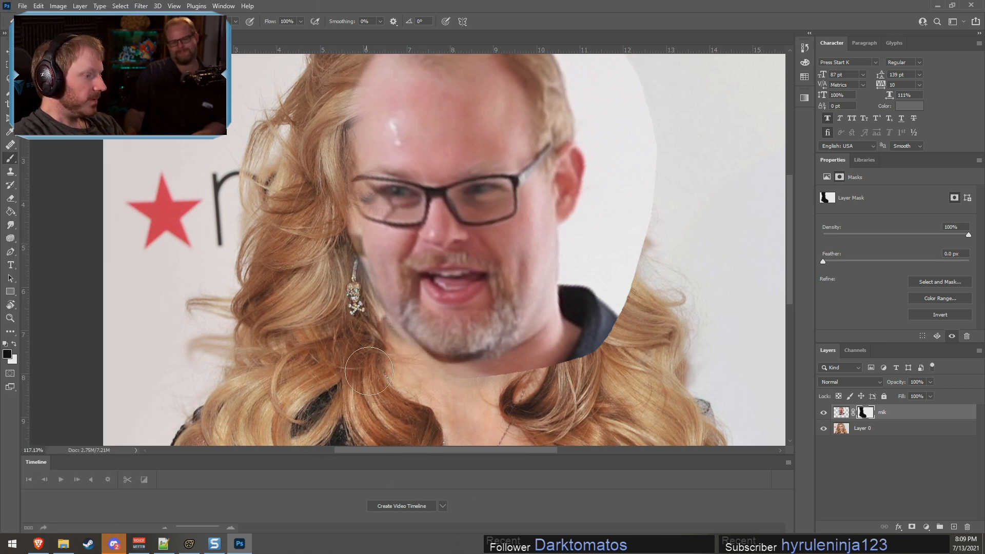
- Paint the mask along the chin, neck and right side of the face to hide the shirt and remaining background
mouse_move(449, 389)
mouse_down()
mouse_move(508, 377)
mouse_move(565, 341)
mouse_move(495, 382)
mouse_move(569, 334)
mouse_move(591, 237)
mouse_move(566, 252)
mouse_move(578, 245)
mouse_move(597, 154)
mouse_move(580, 72)
mouse_move(595, 60)
mouse_move(624, 66)
mouse_move(674, 186)
mouse_move(630, 260)
mouse_up()
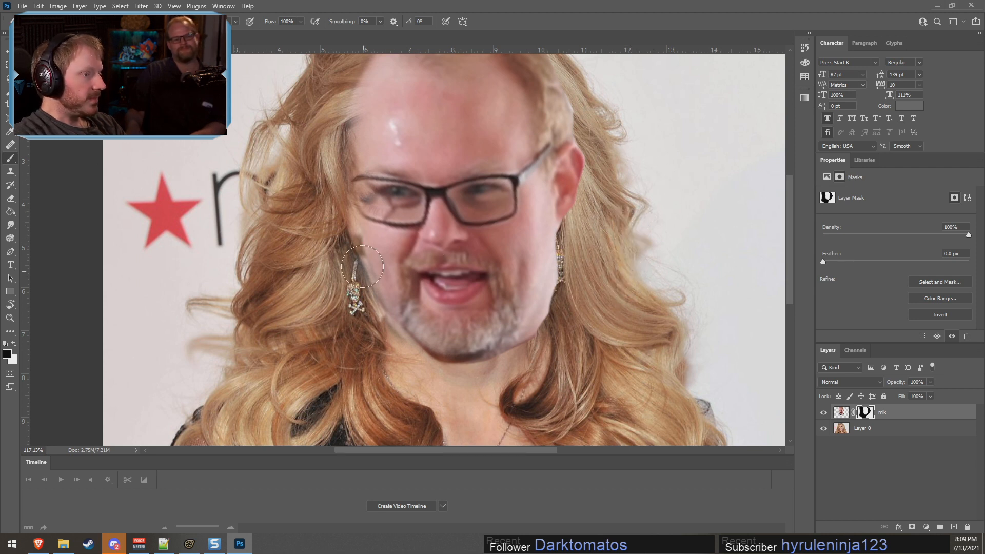
click(38, 21)
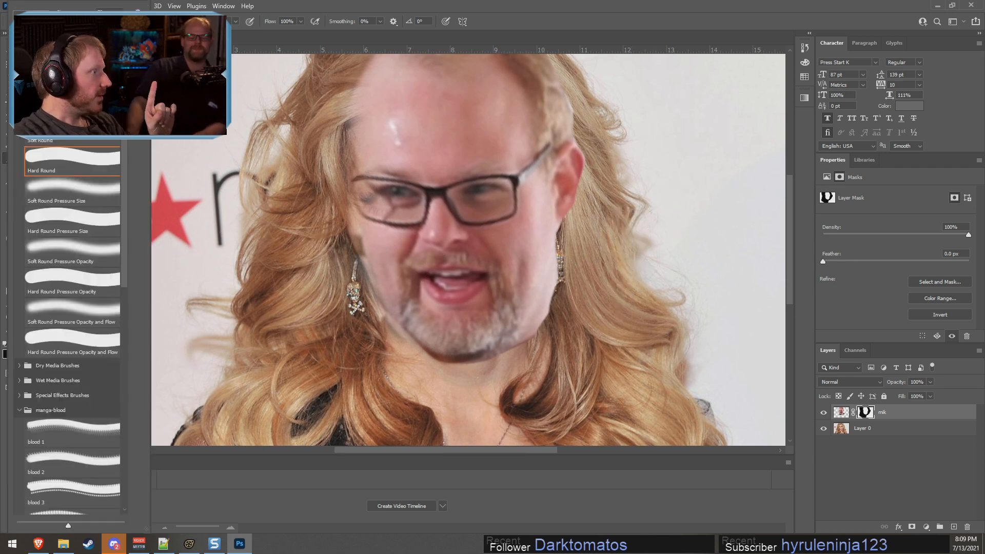
click(523, 4)
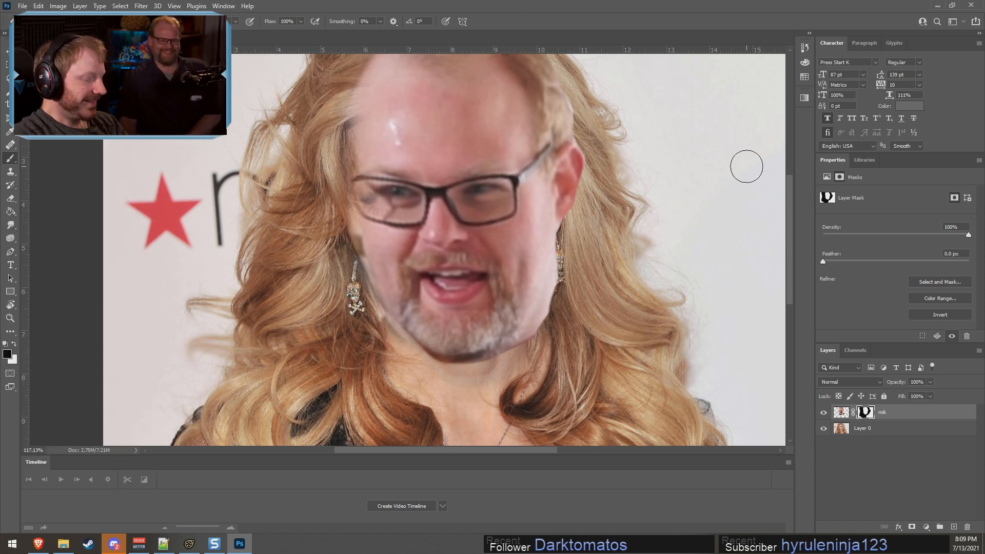
- Enlarge the brush and mask out the man's right-hand ear and the hair along the top and right of his head
key(bracketright)
key(bracketright)
key(bracketright)
key(bracketright)
key(bracketright)
key(bracketright)
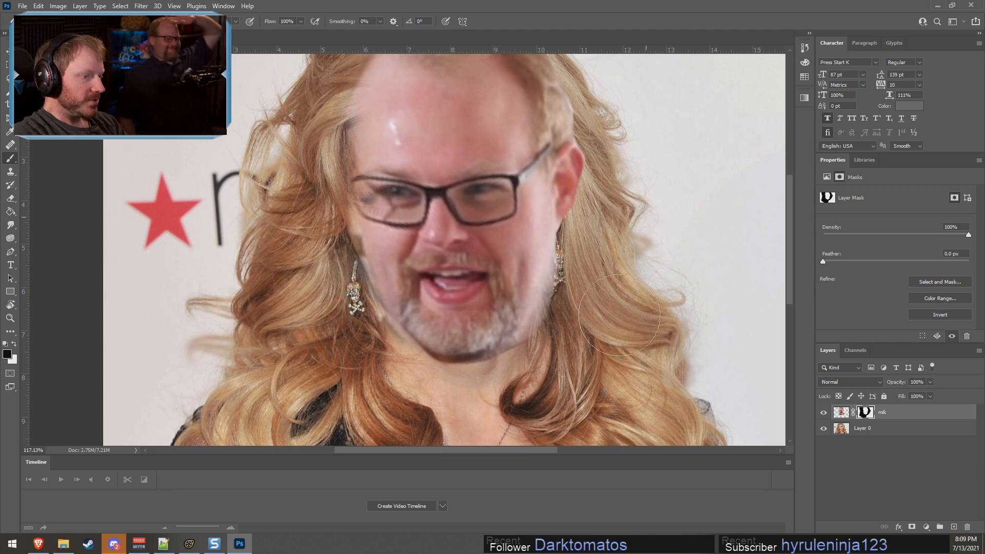
mouse_move(619, 315)
mouse_down()
mouse_move(630, 70)
mouse_move(612, 71)
mouse_move(641, 86)
mouse_up()
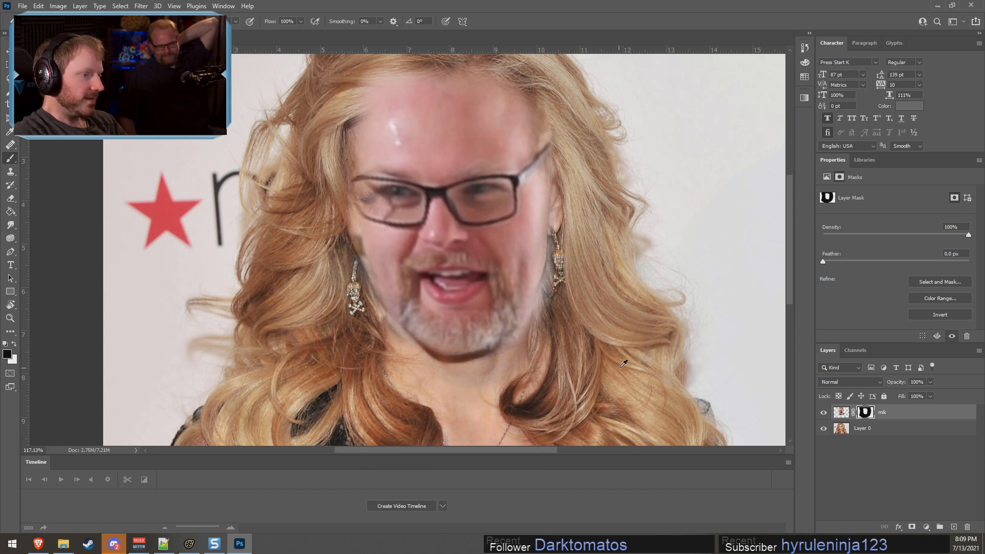
- Target the mik layer's image instead of its mask
alt+scroll(624, 363, down, 3)
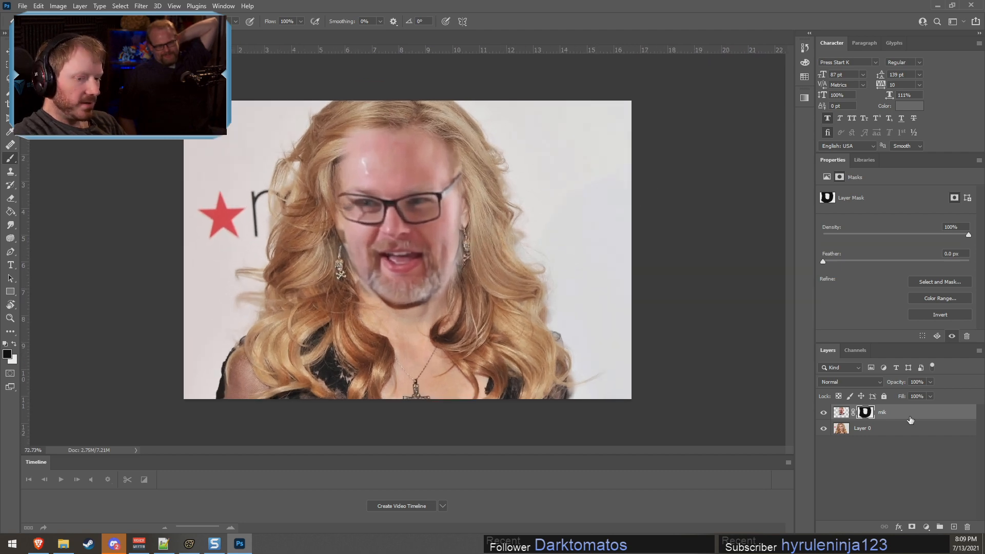
click(841, 412)
click(100, 5)
click(847, 416)
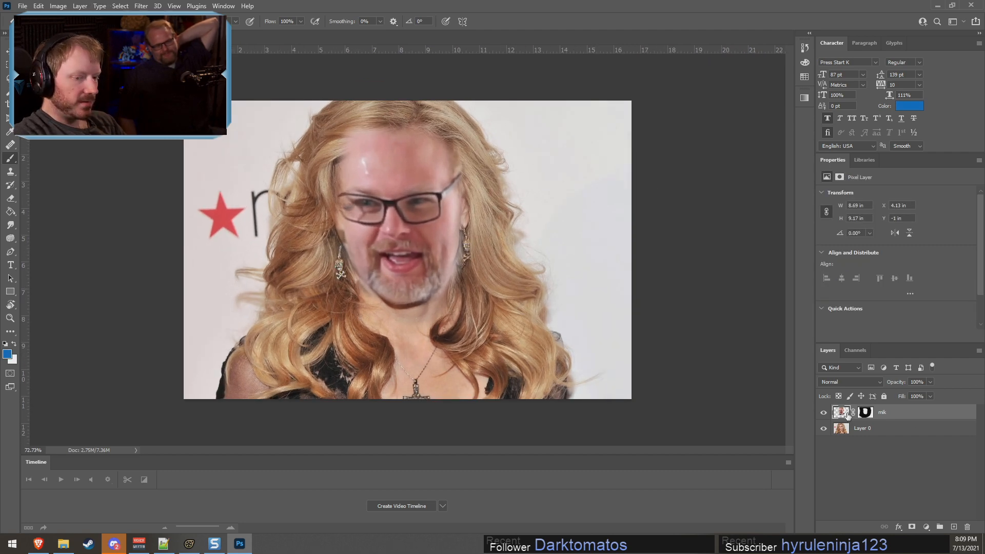
click(63, 6)
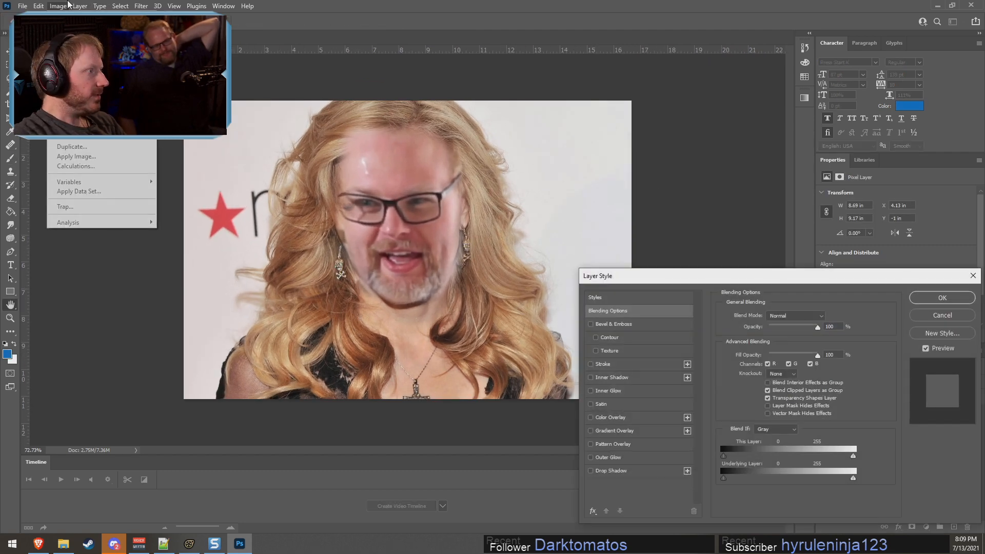
click(956, 314)
- Start a Photo Filter adjustment on the mik layer's image using the custom orange color ff9500
click(58, 6)
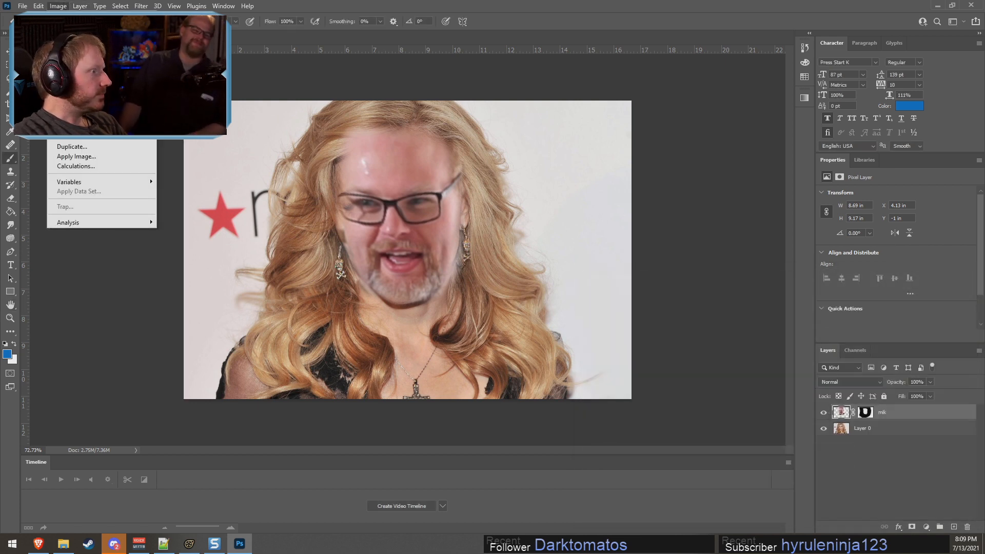
mouse_move(74, 31)
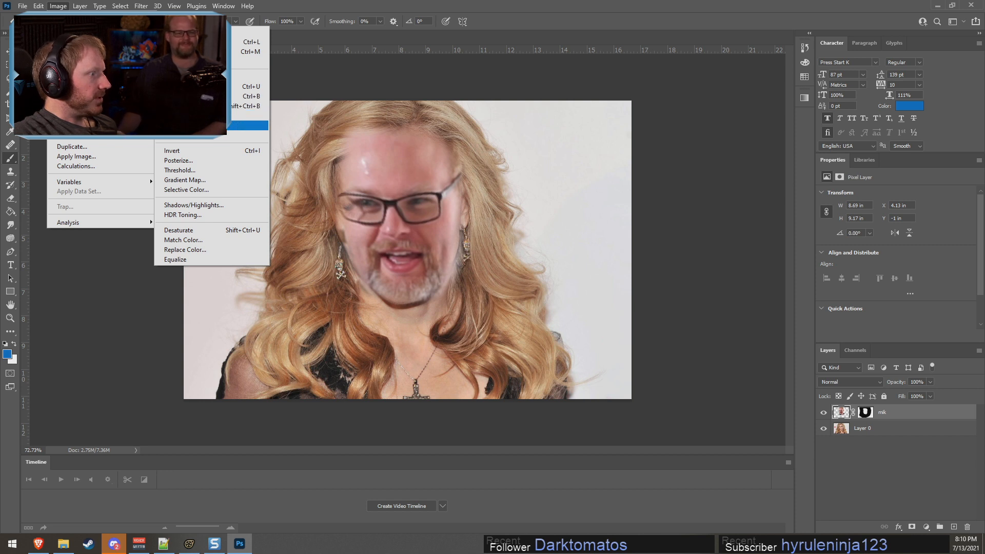
click(205, 116)
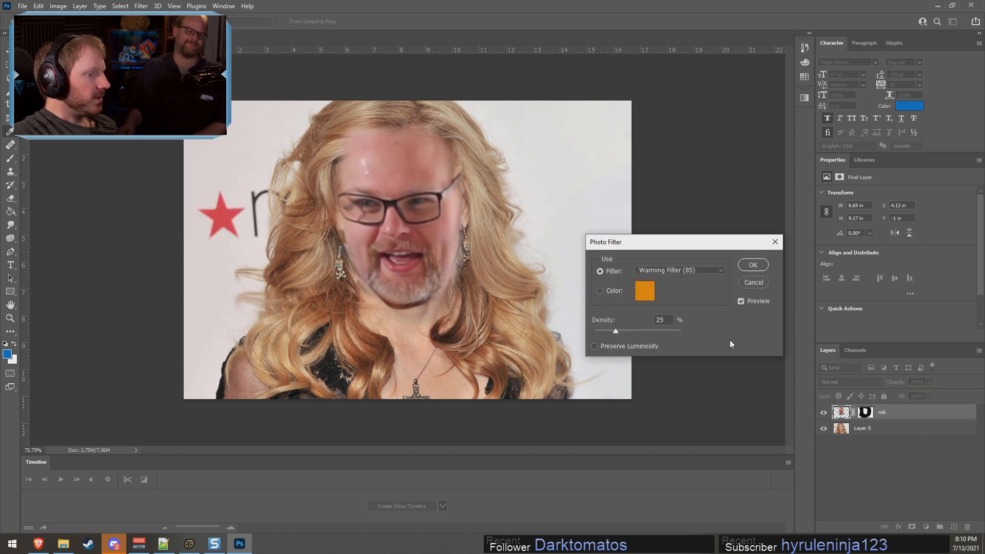
click(619, 292)
click(645, 291)
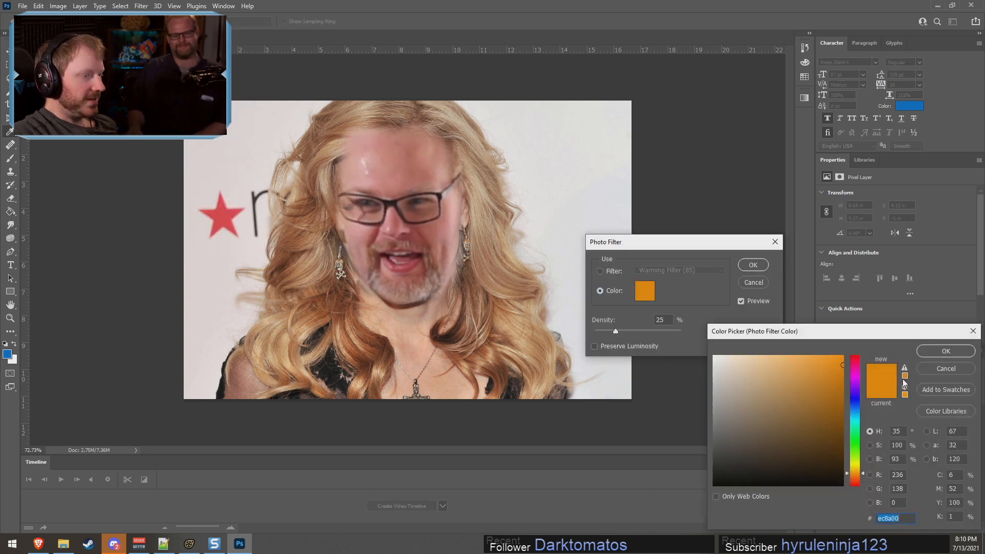
drag(840, 379, 843, 356)
click(955, 353)
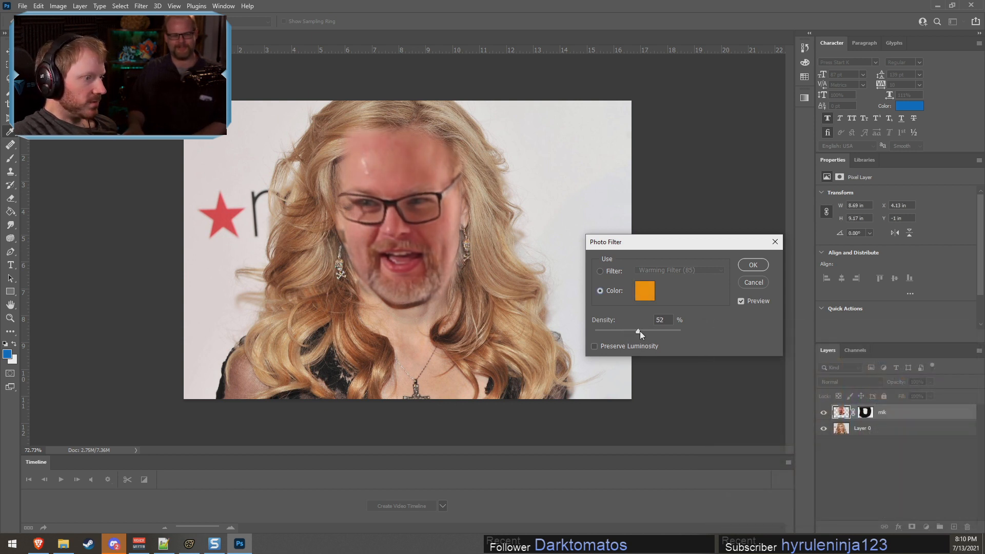
- Set the Photo Filter to preserve luminosity, with a density of 61%
mouse_move(638, 331)
mouse_down()
mouse_move(702, 333)
mouse_move(601, 315)
mouse_move(627, 317)
mouse_up()
click(609, 345)
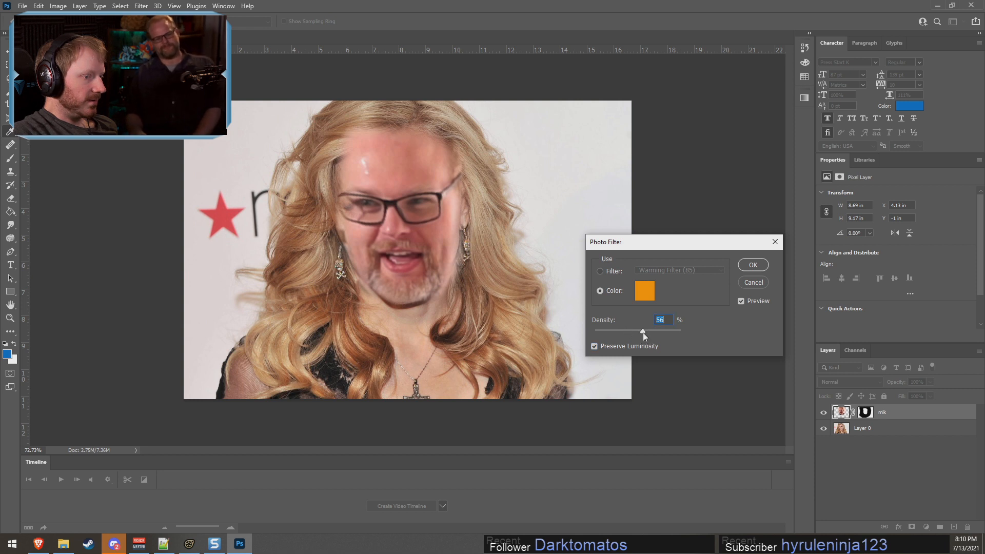
drag(627, 331, 646, 335)
- Shift the filter color's hue to a yellower orange, ffa800, and apply the Photo Filter
click(645, 290)
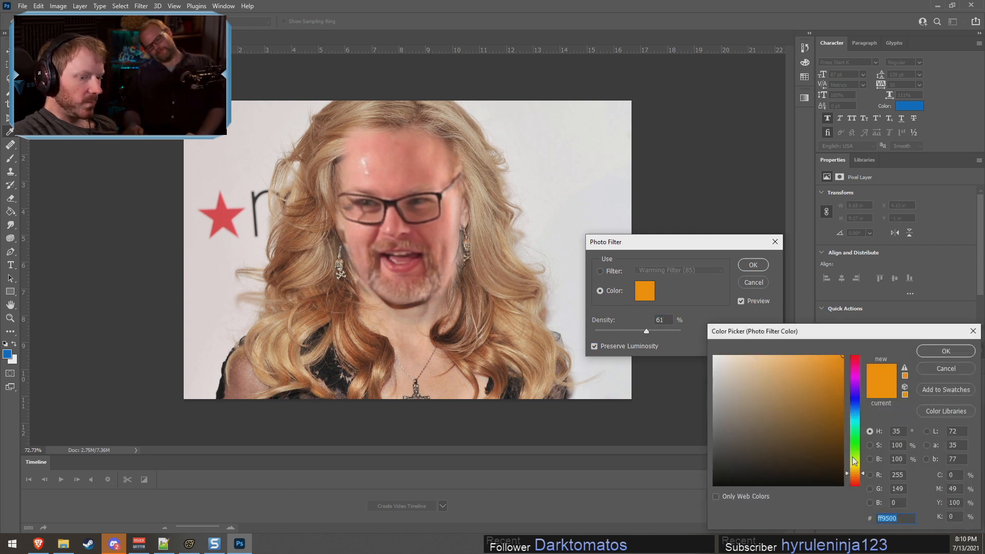
mouse_move(854, 458)
mouse_down()
mouse_move(864, 480)
mouse_move(856, 472)
mouse_up()
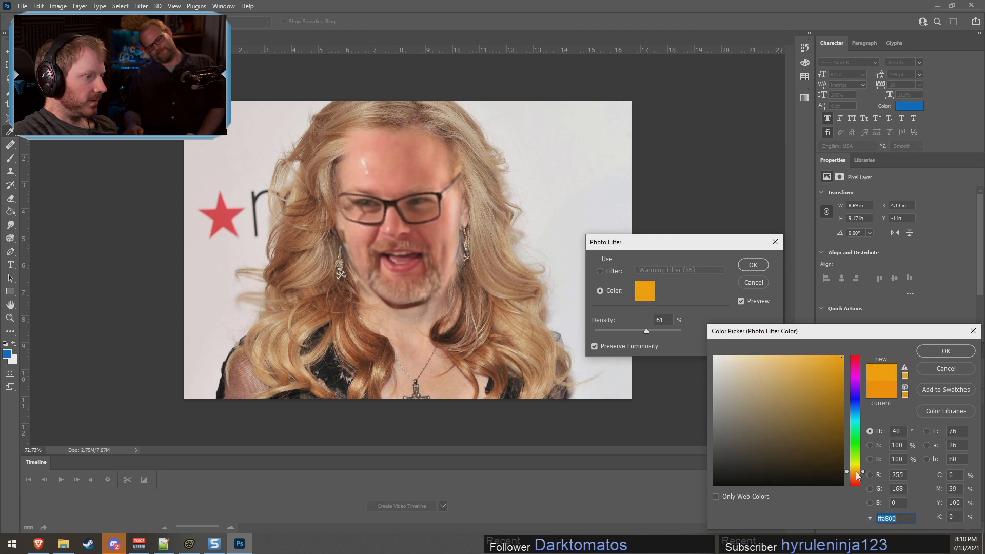
click(945, 351)
click(757, 267)
- Sharpen the man's face on the mik layer with Smart Sharpen at an amount of 366%
click(120, 6)
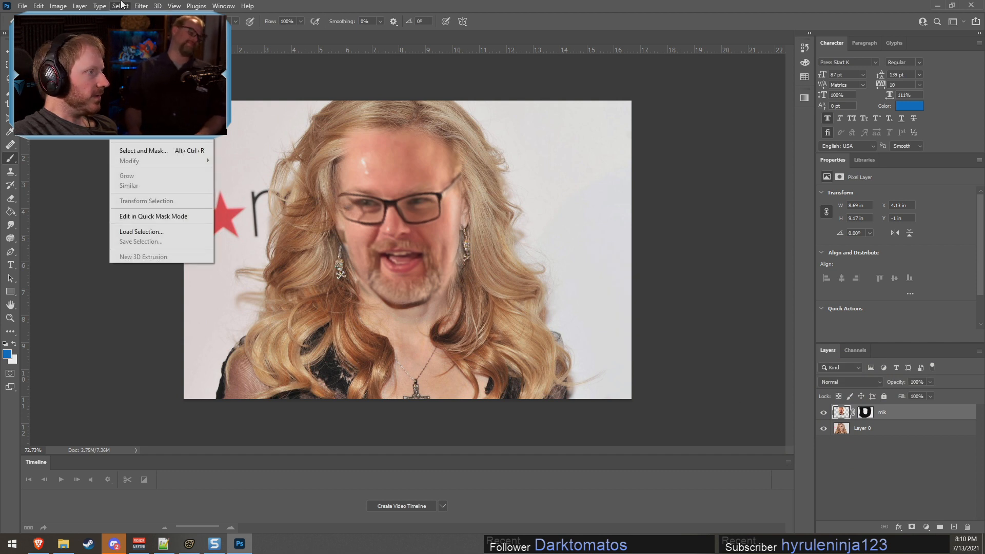
mouse_move(141, 5)
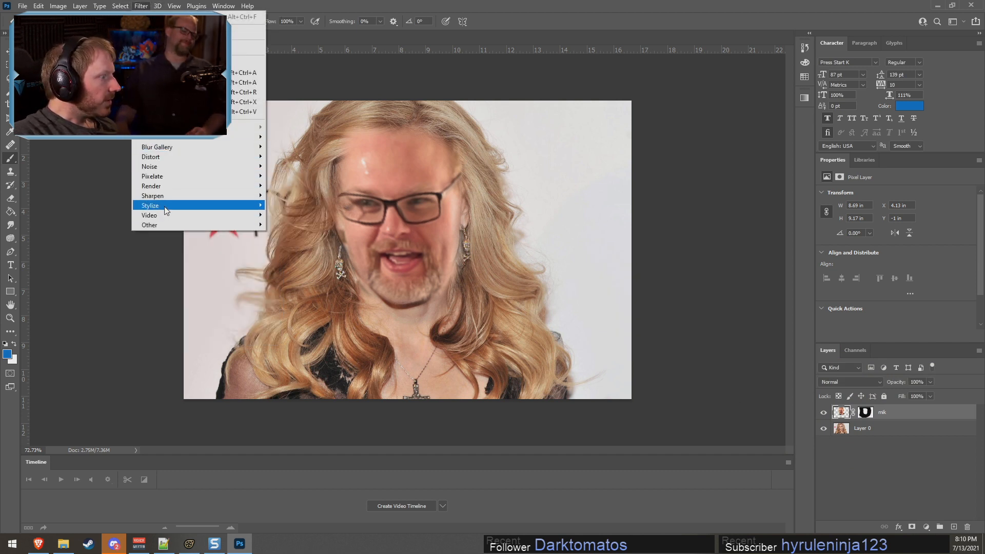
click(295, 234)
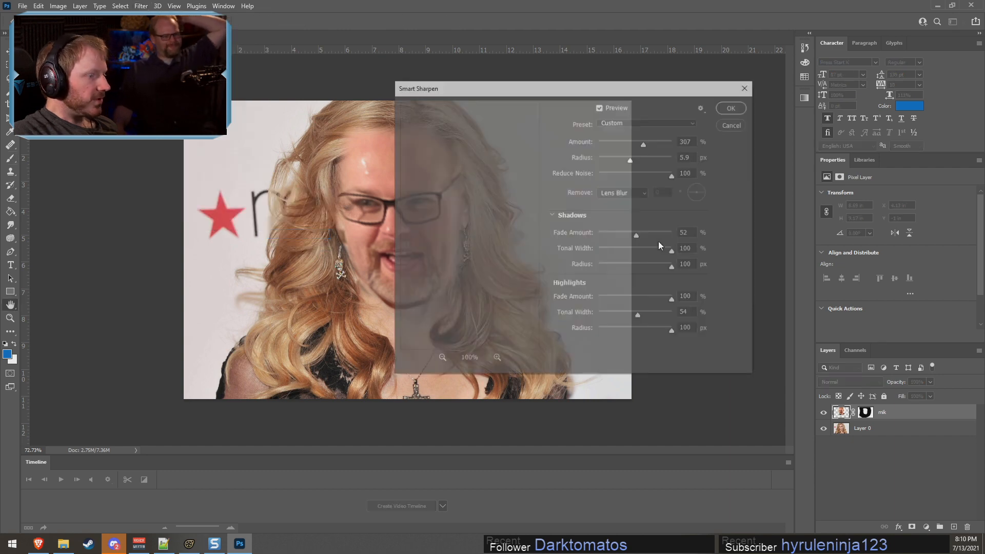
drag(660, 92, 796, 93)
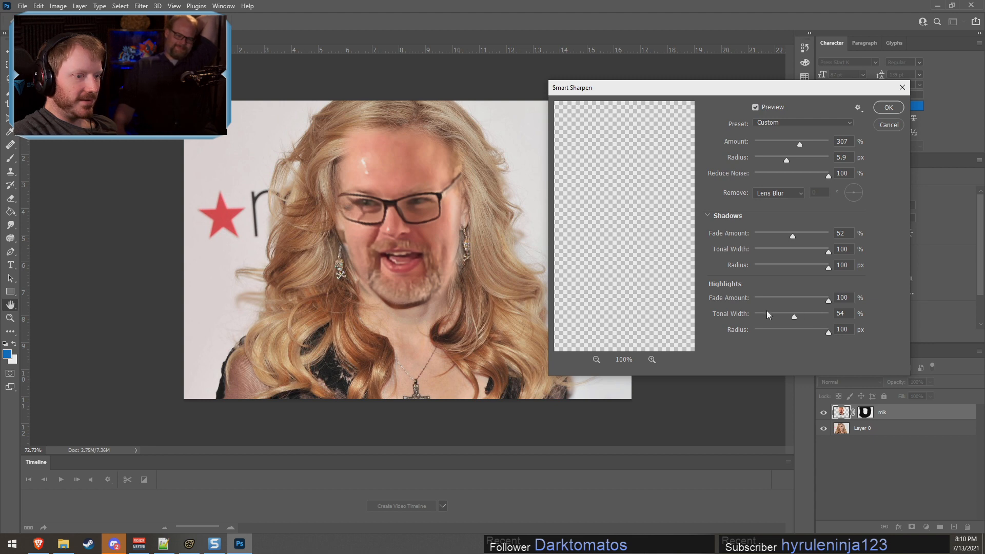
drag(800, 144, 809, 148)
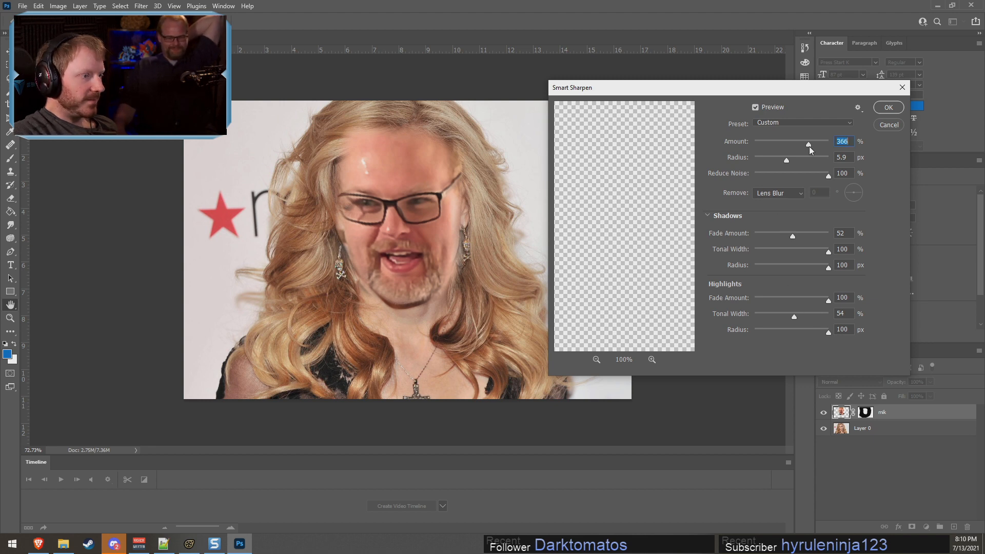
click(889, 107)
- Lower the saturation of the reds in the man's face to -22 with a Hue/Saturation adjustment
alt+scroll(320, 146, up, 3)
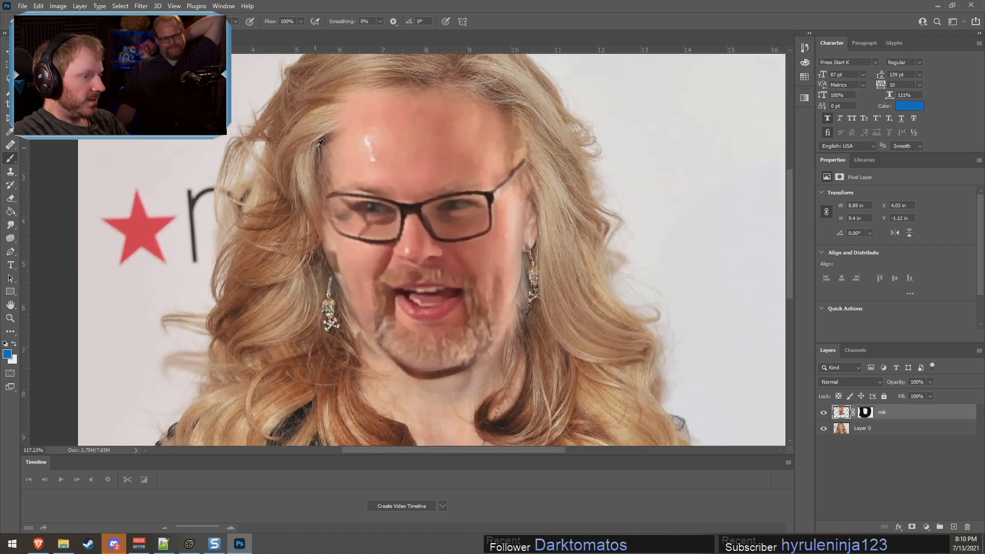
alt+scroll(296, 234, down, 6)
alt+scroll(410, 254, down, 1)
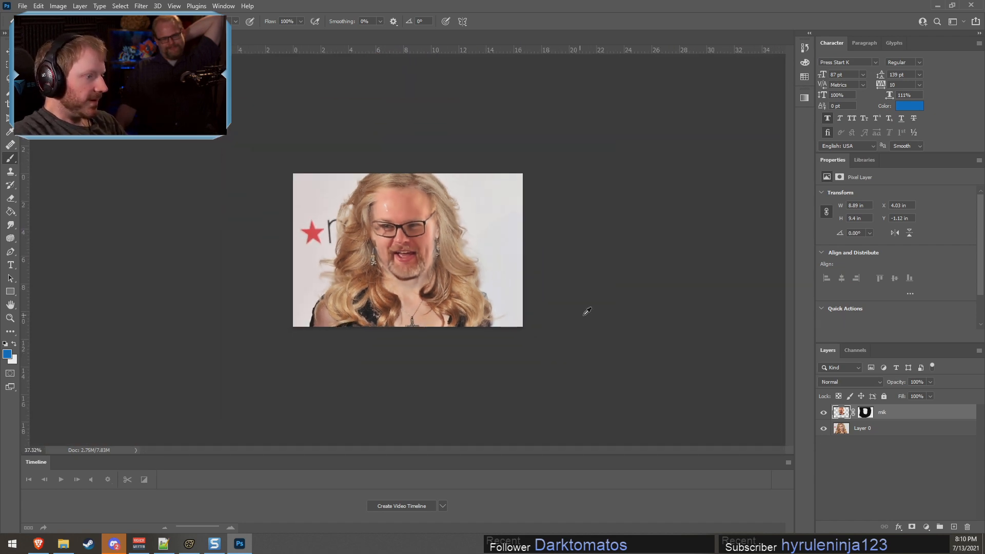
alt+scroll(598, 293, up, 6)
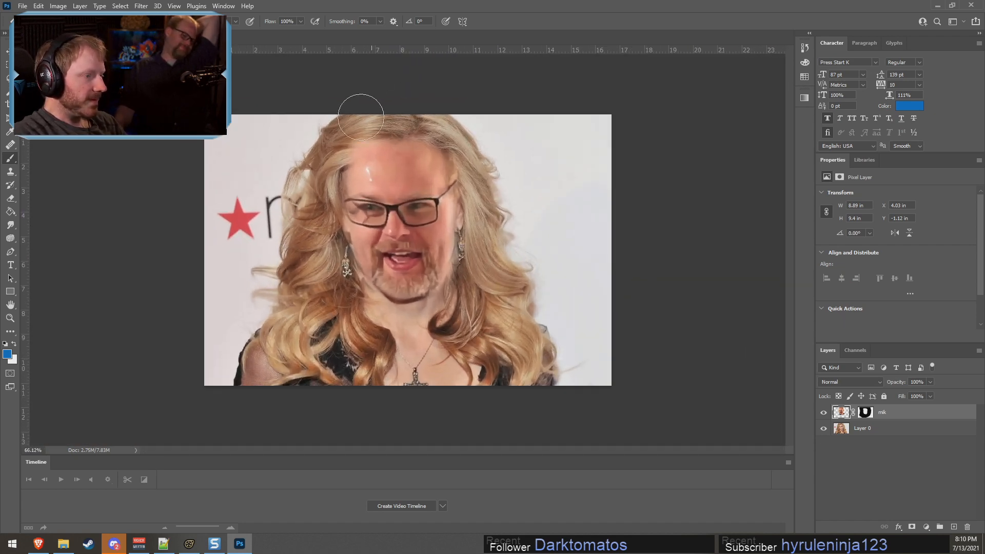
click(60, 6)
mouse_move(77, 31)
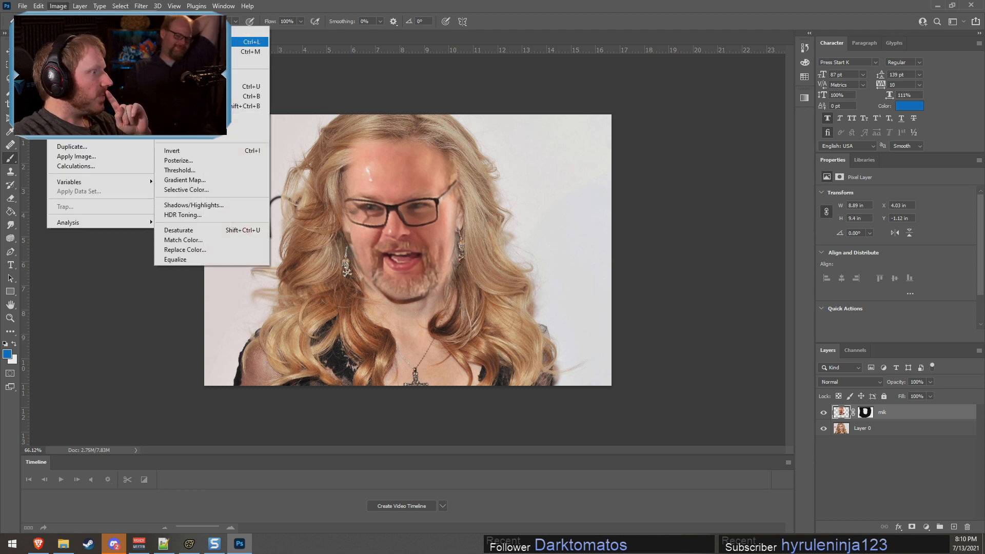
click(252, 87)
click(598, 197)
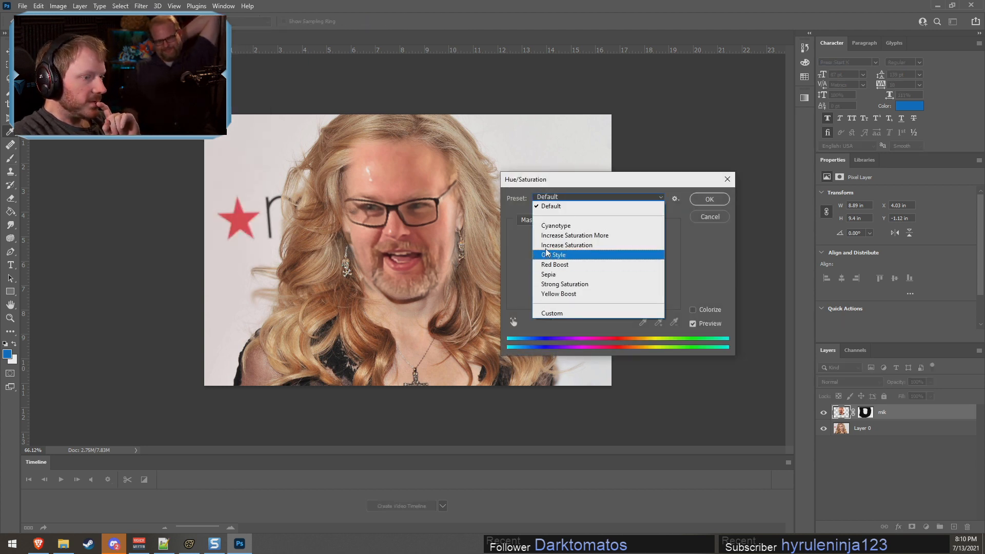
click(531, 224)
click(530, 224)
click(531, 232)
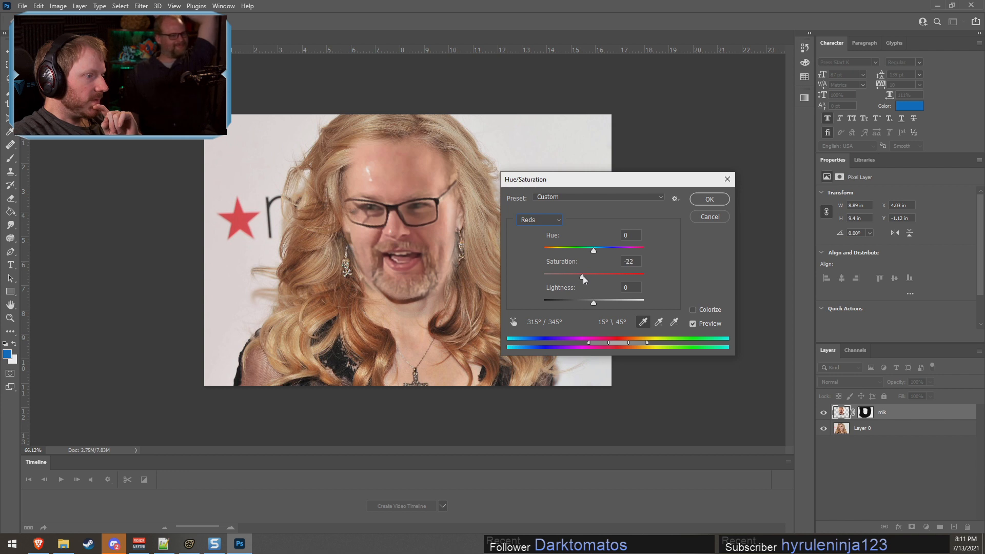
click(709, 199)
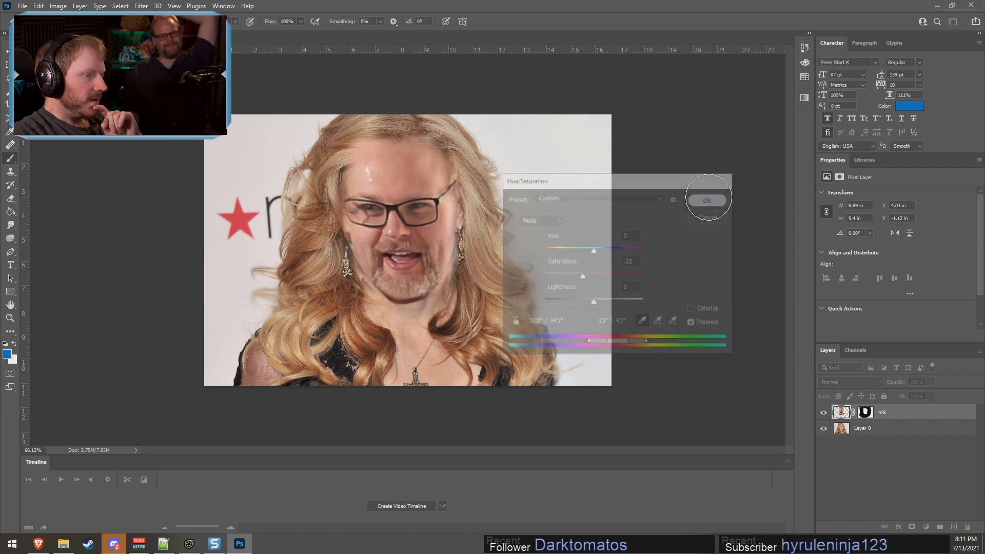
- Raise the vibrance of the man's face to about +49 with a Vibrance adjustment
click(58, 6)
mouse_move(103, 32)
click(205, 76)
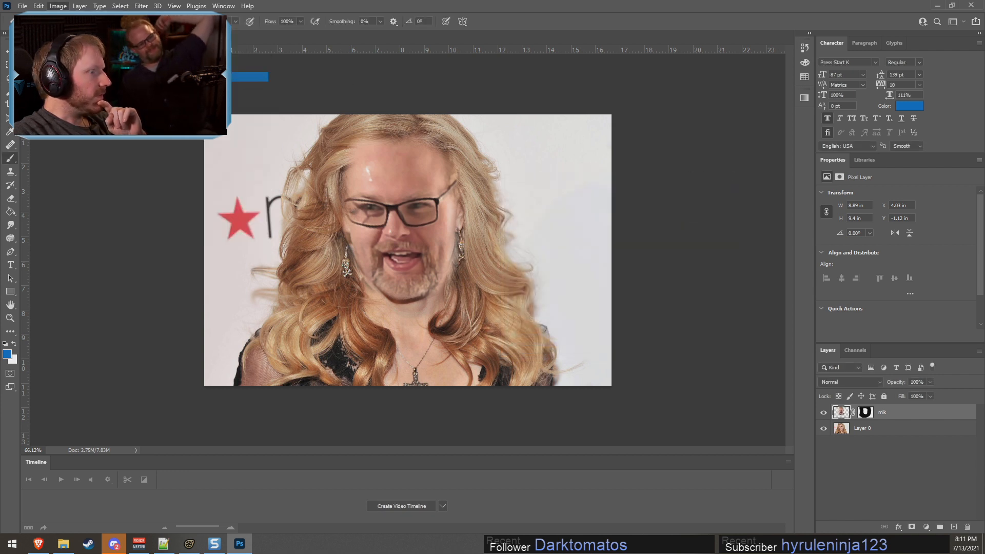
drag(459, 179, 565, 233)
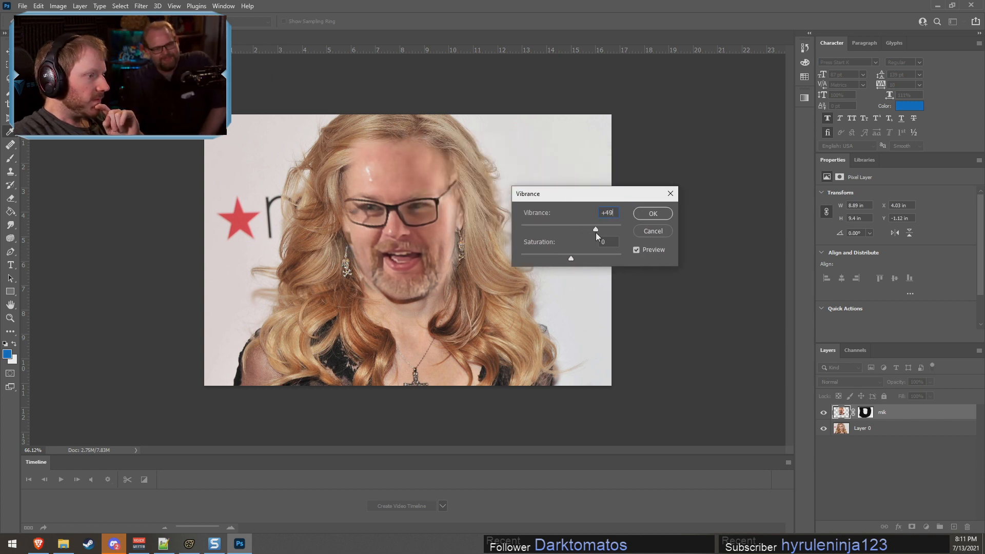
click(652, 213)
key(b)
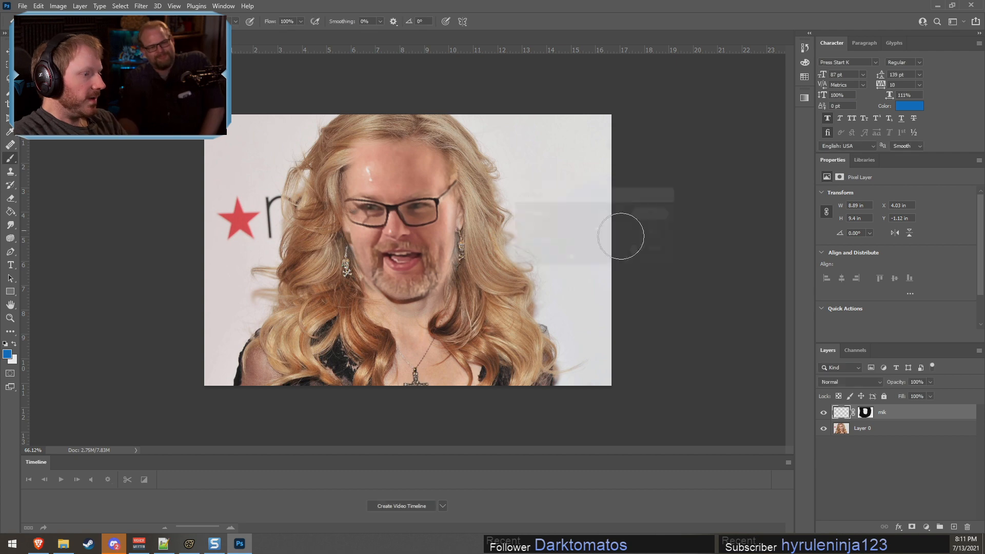
- Paint black on the mik layer's mask along the top and sides of the forehead to blend it into the blonde hairline
alt+scroll(660, 260, down, 1)
alt+scroll(660, 259, down, 1)
alt+scroll(655, 257, up, 3)
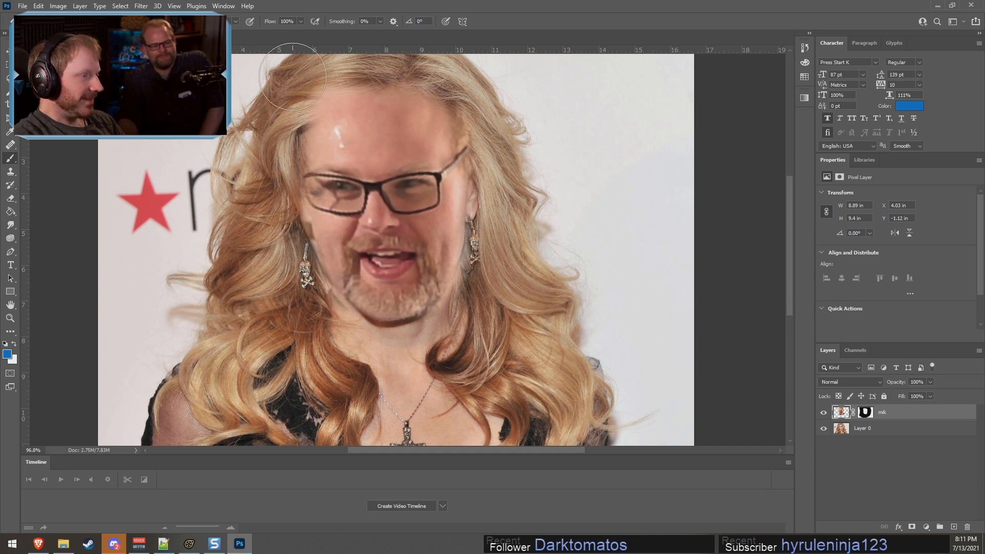
click(866, 412)
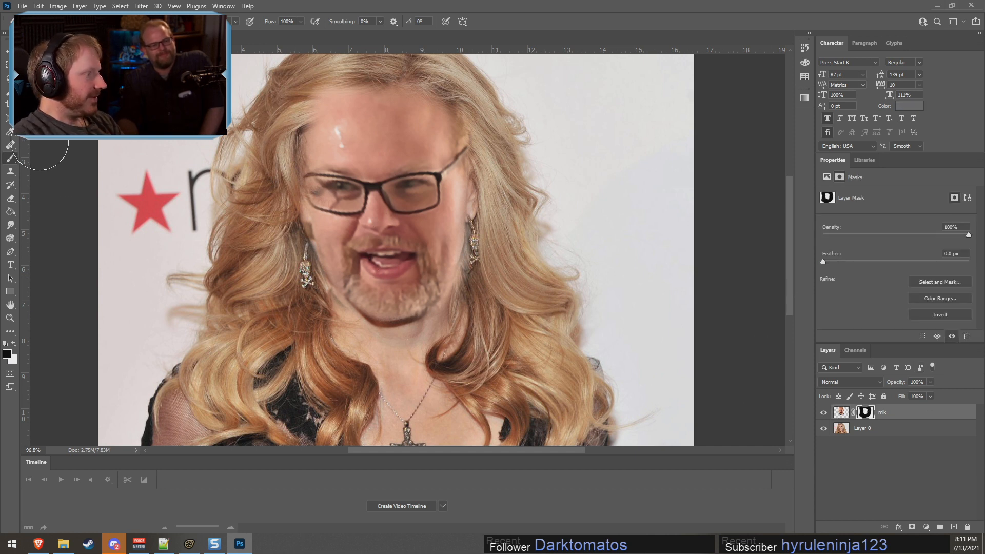
mouse_move(302, 93)
mouse_down()
mouse_move(293, 91)
mouse_move(389, 70)
mouse_move(460, 112)
mouse_up()
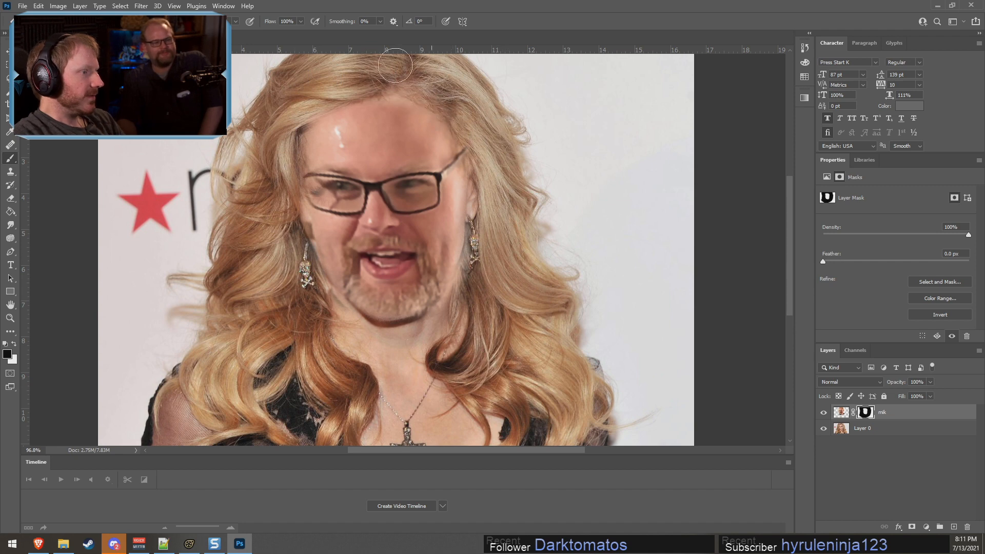
mouse_move(395, 65)
mouse_down()
mouse_move(287, 95)
mouse_move(324, 91)
mouse_move(298, 116)
mouse_up()
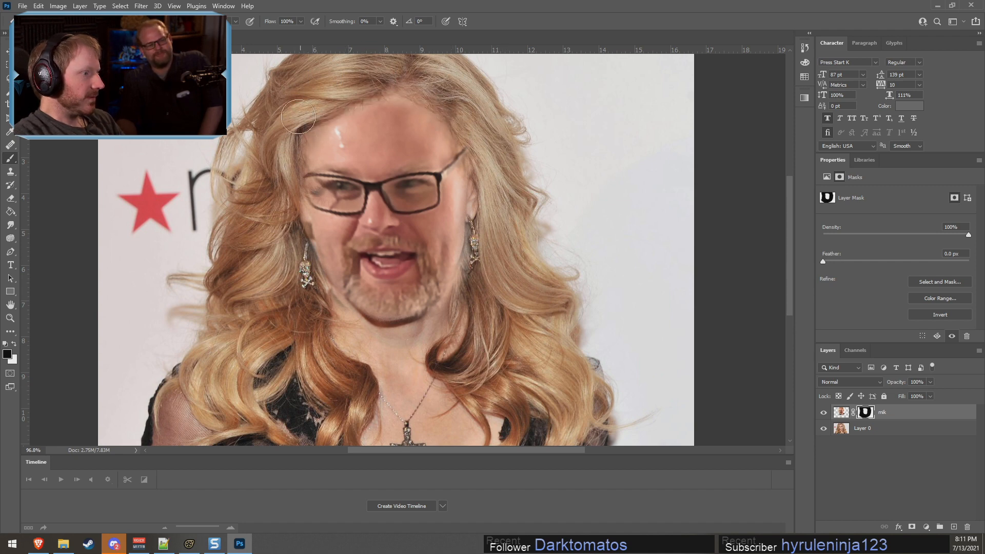
alt+scroll(638, 193, down, 3)
alt+scroll(579, 225, up, 3)
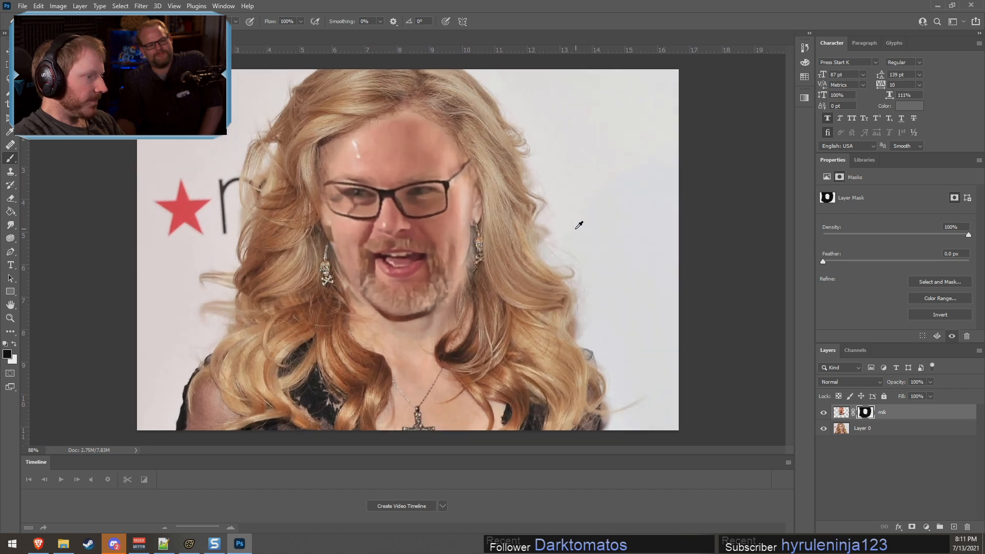
click(54, 5)
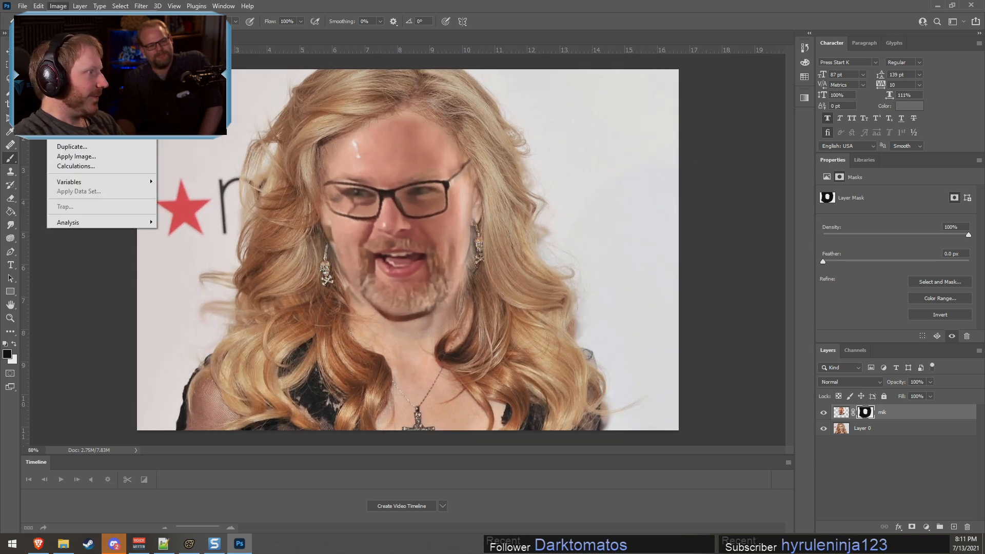
mouse_move(74, 30)
click(770, 263)
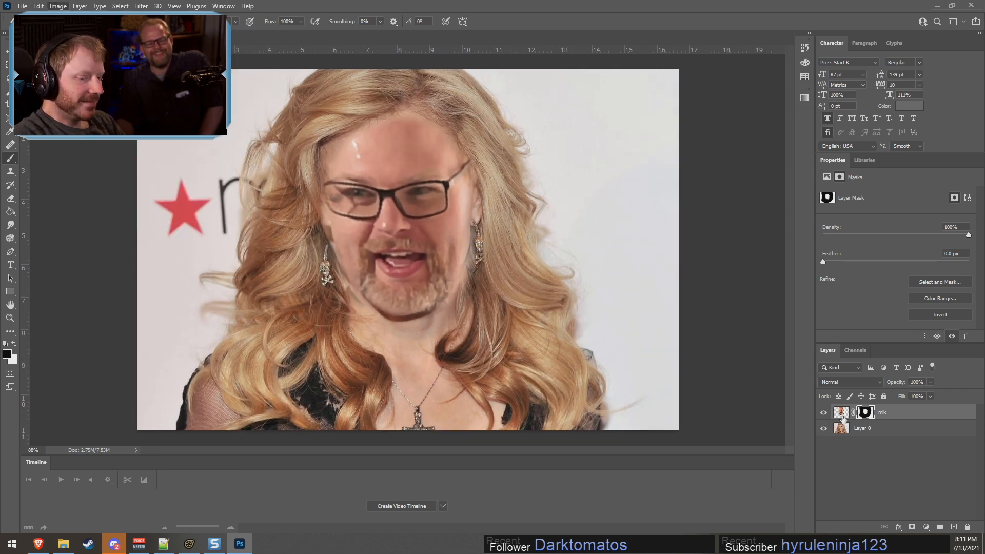
- Target the mik layer's image and reduce the saturation of its reds to -11 with another Hue/Saturation adjustment
click(842, 415)
click(58, 6)
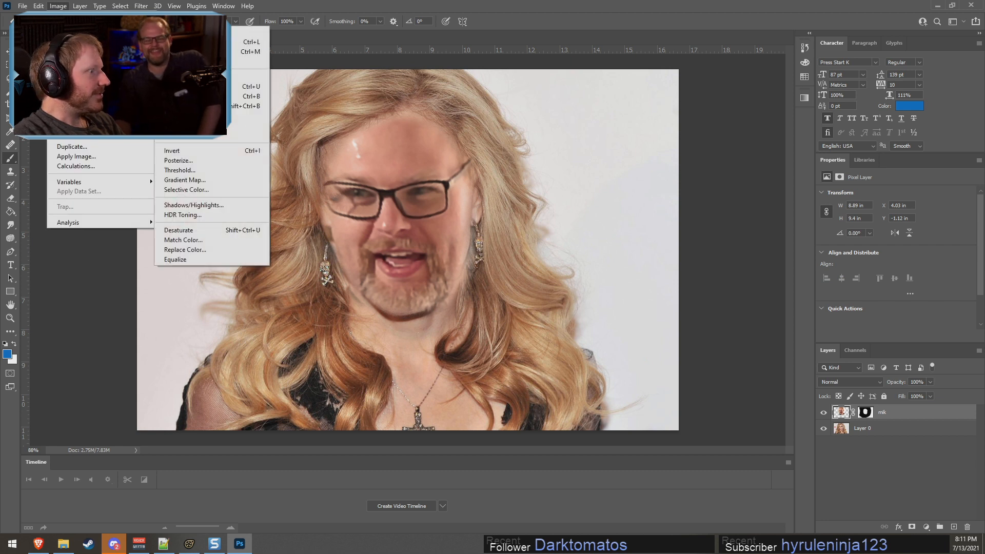
mouse_move(75, 32)
click(205, 86)
click(549, 220)
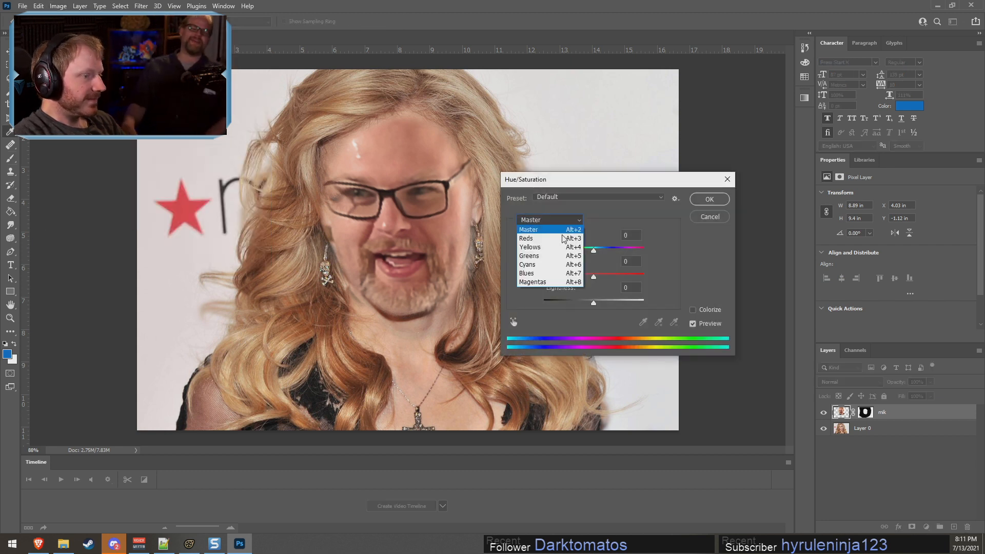
click(543, 231)
drag(598, 274, 584, 278)
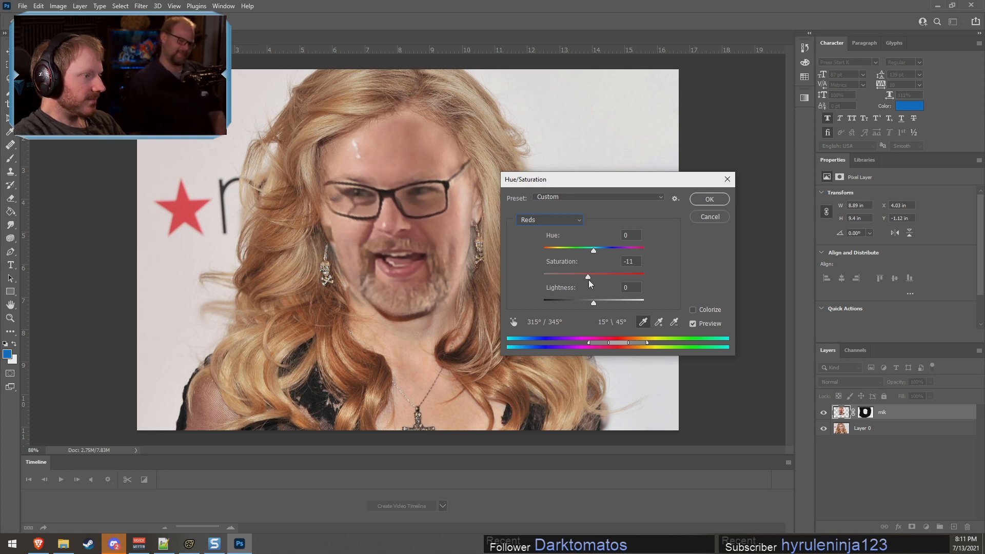
click(718, 198)
alt+scroll(542, 285, down, 6)
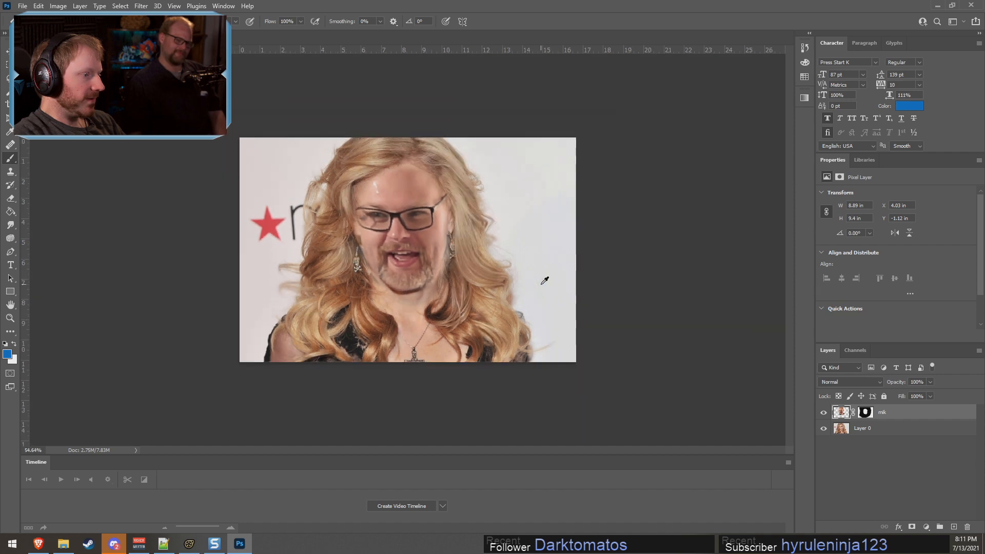
alt+scroll(635, 309, up, 5)
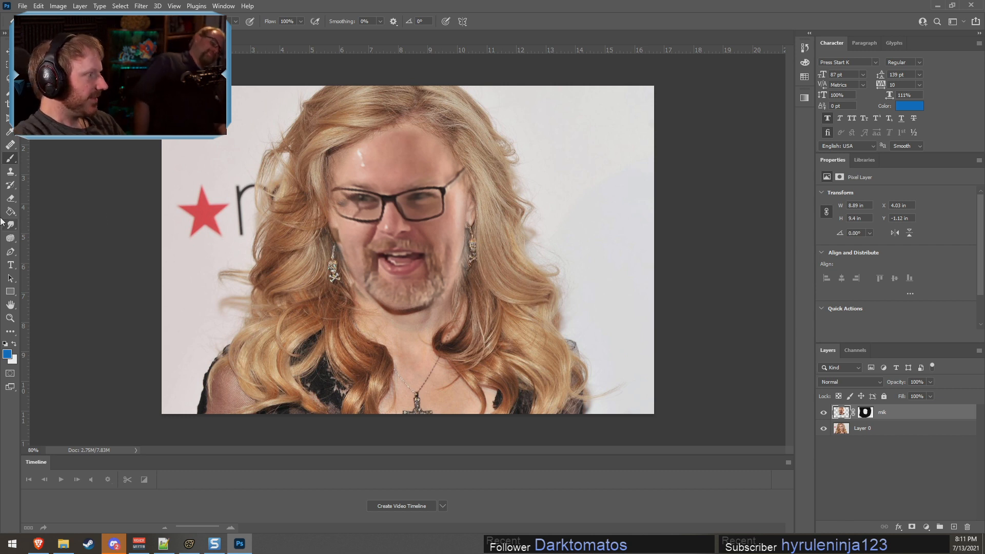
- Add the text "Give boops" across the chest in the lower part of the portrait
click(10, 264)
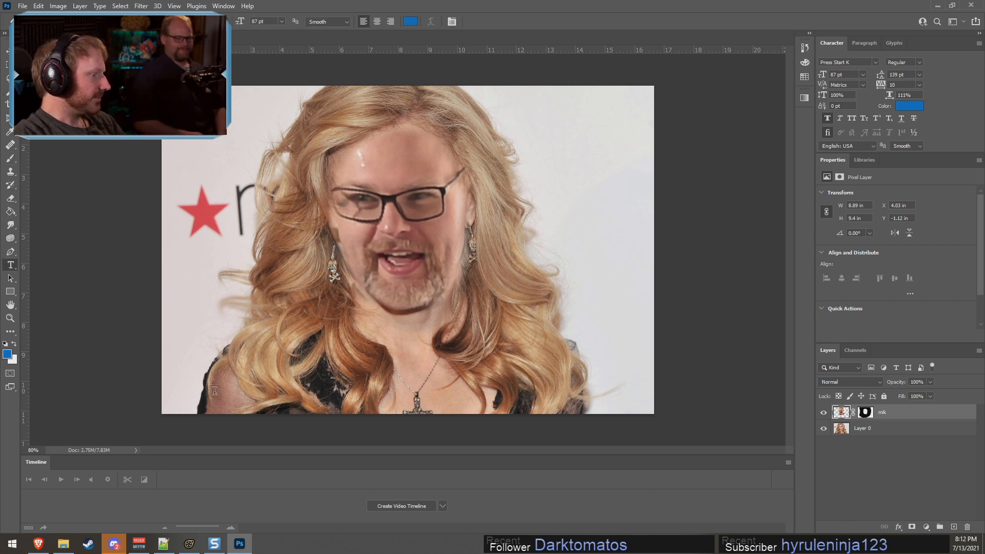
click(240, 374)
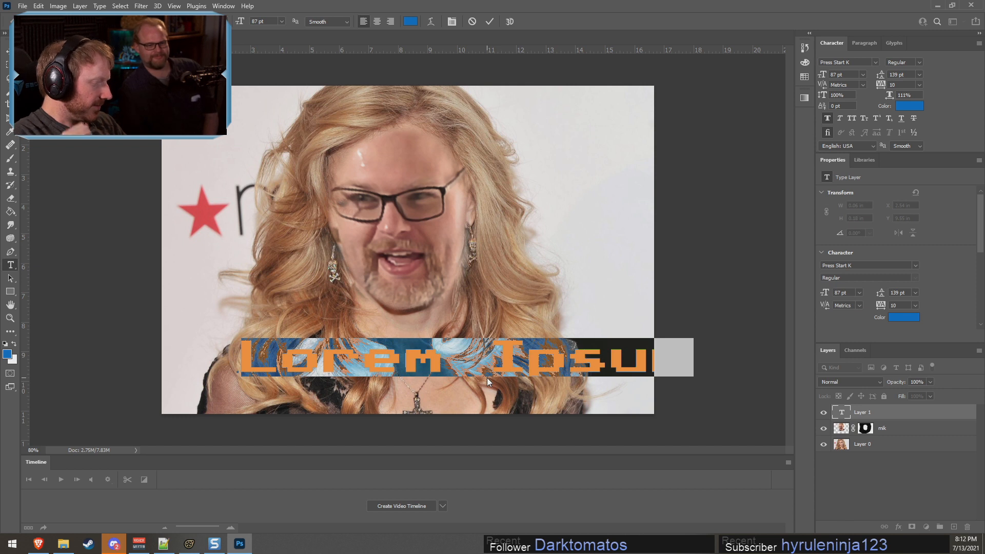
text(Give boops)
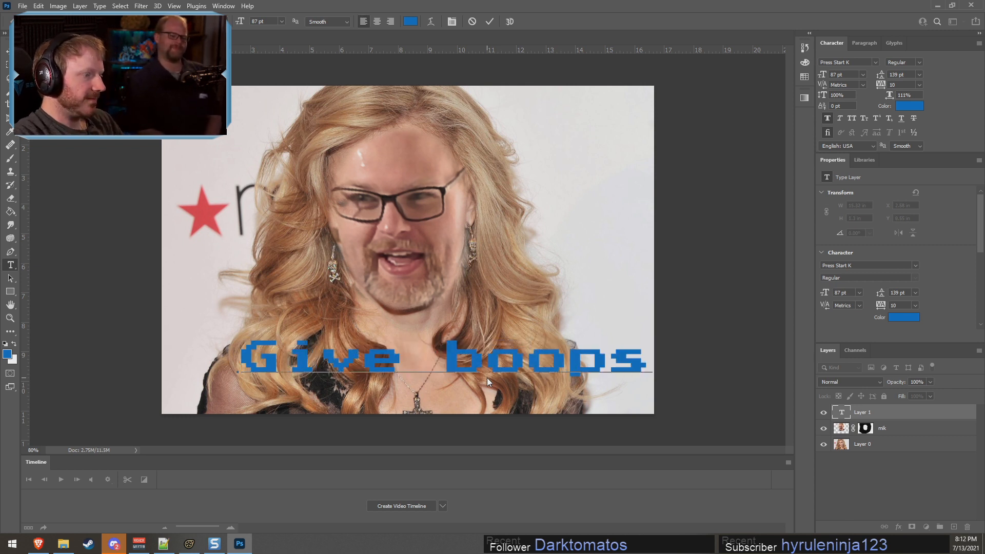
- Set the whole caption in the Impact font at 137 pt and commit the text
key(ctrl+a)
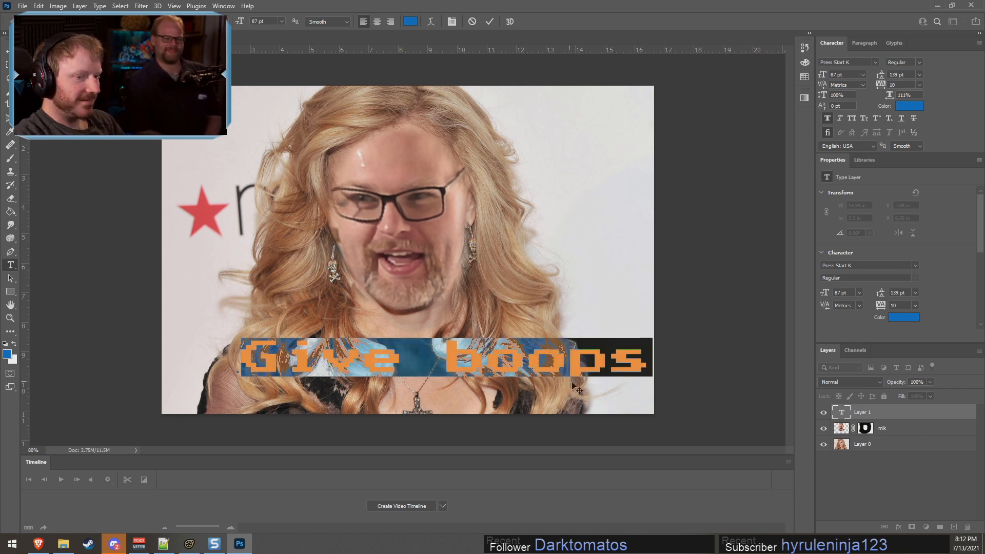
click(916, 267)
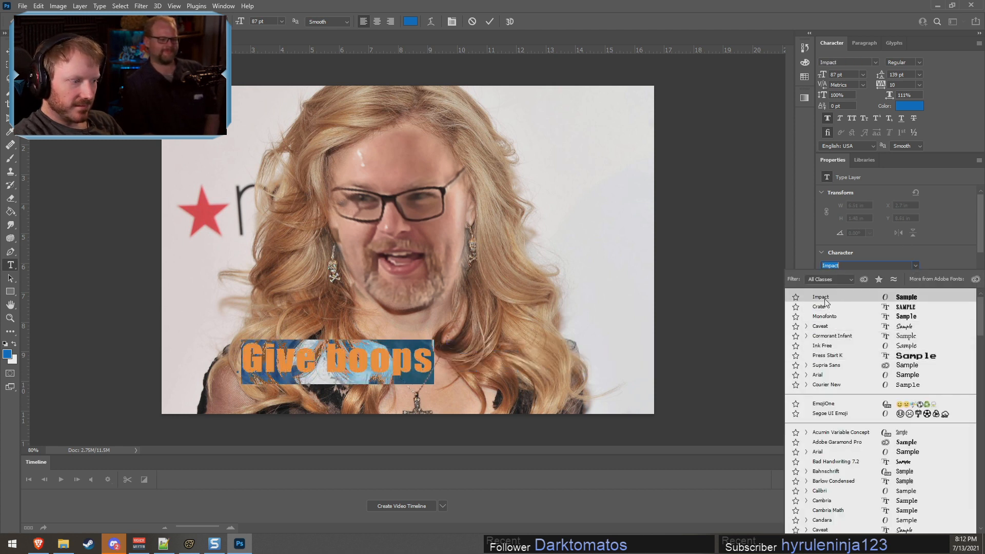
click(842, 296)
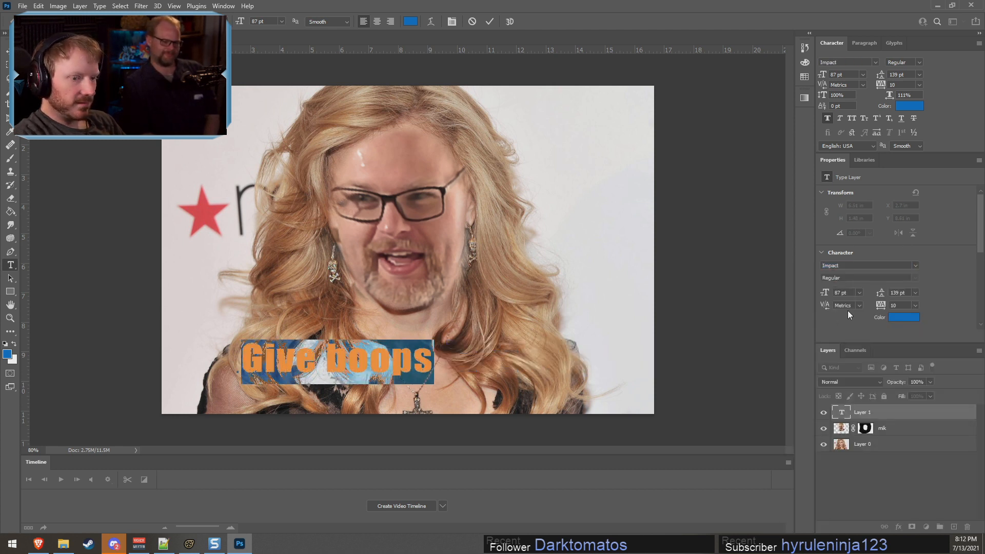
drag(829, 291, 853, 293)
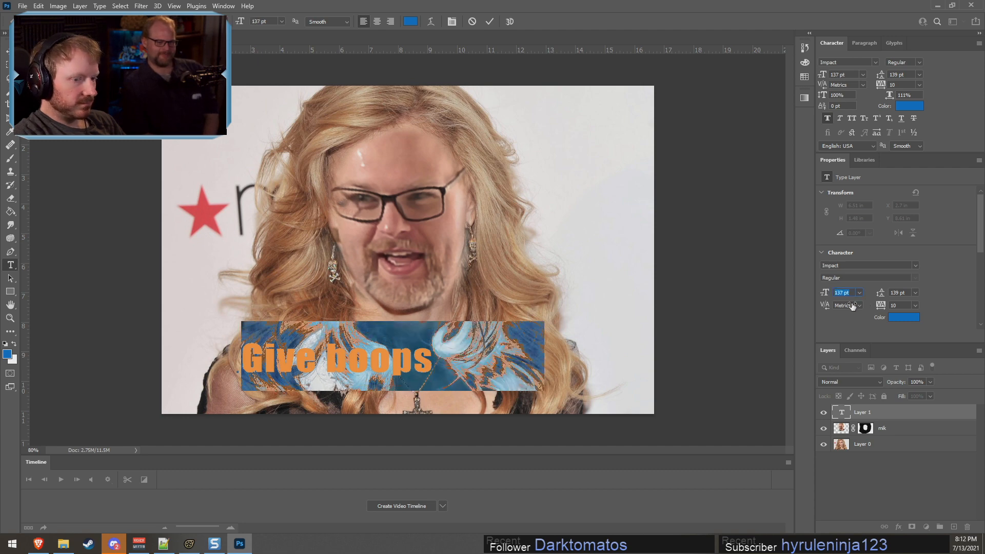
click(914, 415)
- Give the caption layer a Color Overlay effect in white (ffffff)
double_click(914, 414)
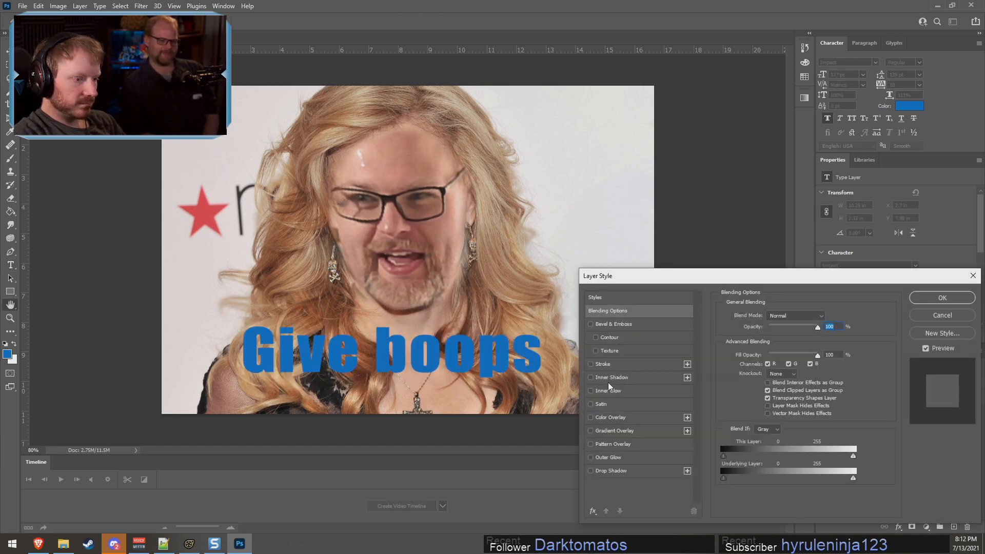
click(616, 418)
click(826, 318)
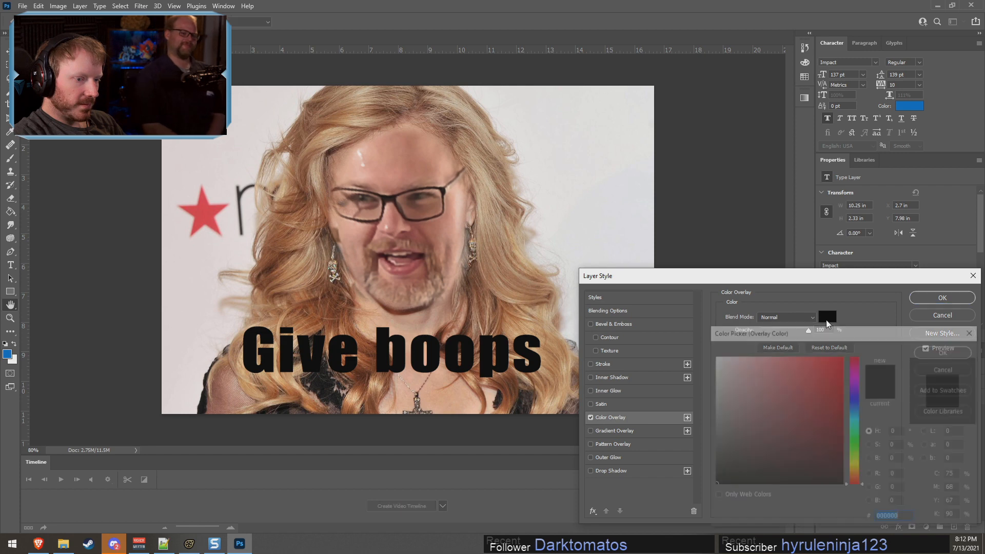
text(ffffff)
key(Return)
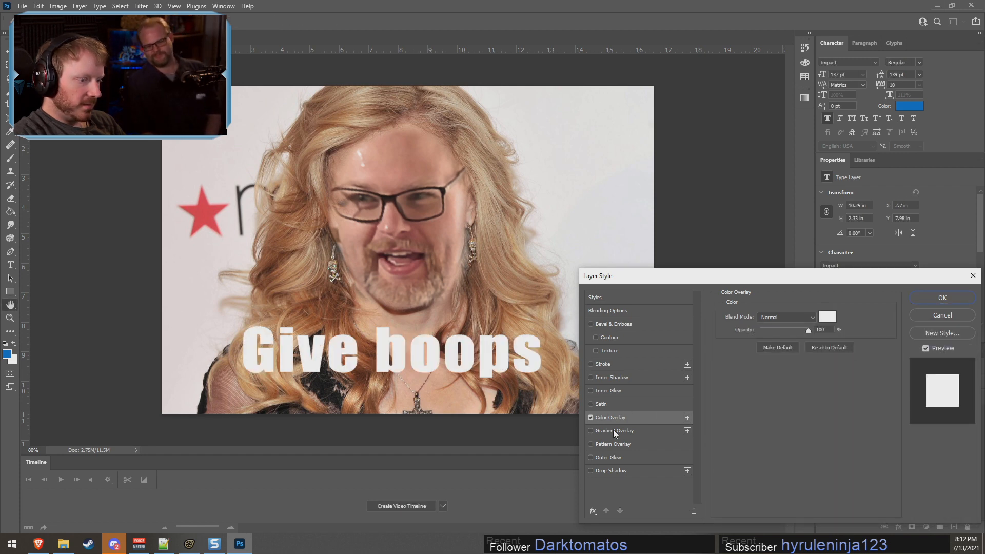
- Add an Outer Glow effect in black to outline the caption and apply the layer style
click(608, 457)
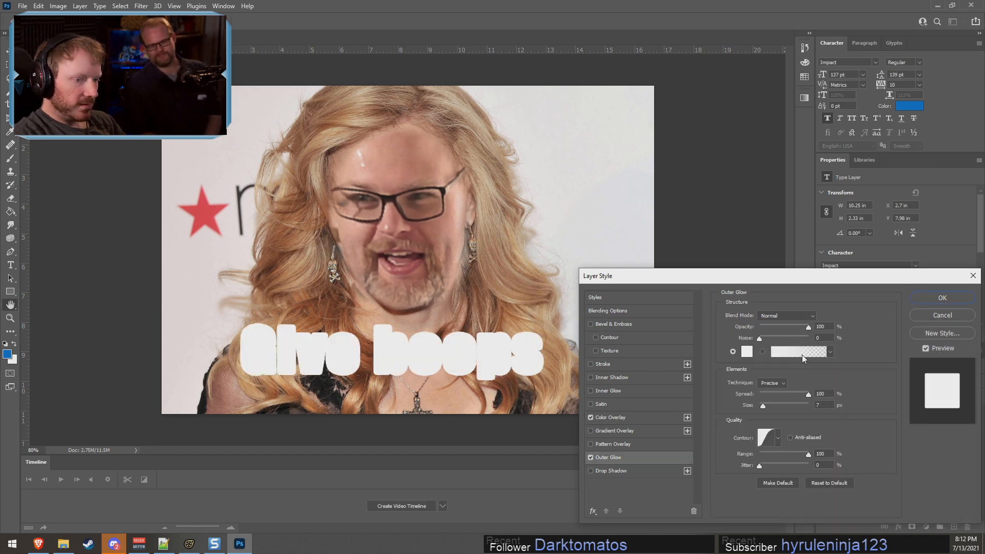
click(747, 353)
click(718, 512)
click(935, 350)
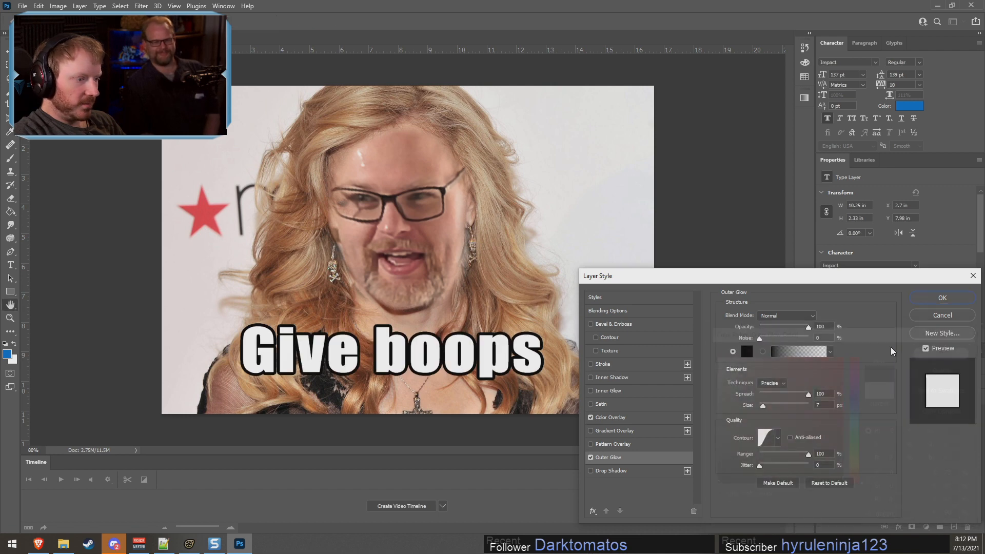
click(934, 303)
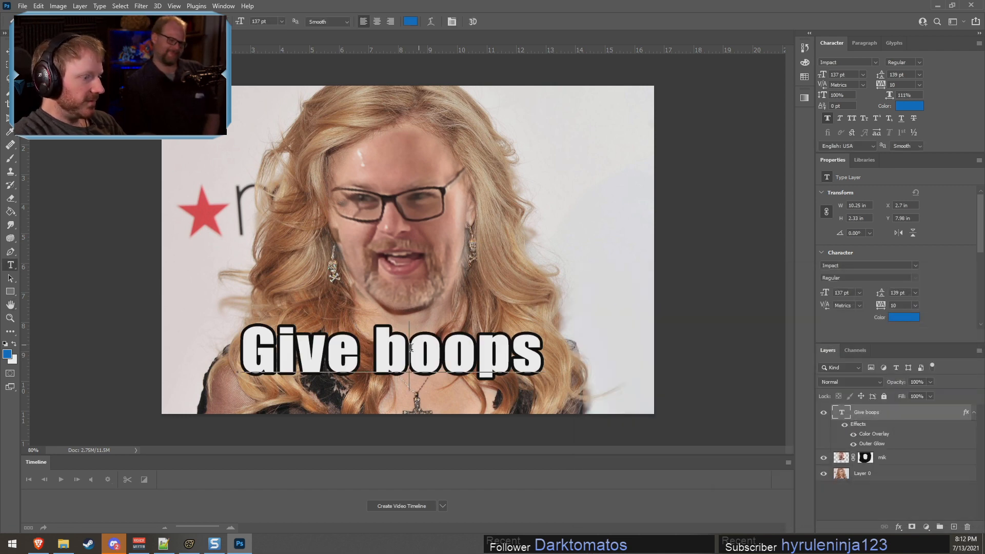
- Correct the caption to "Give Boops" and move it to the horizontal centre near the image's lower edge
drag(408, 349, 388, 349)
text(B)
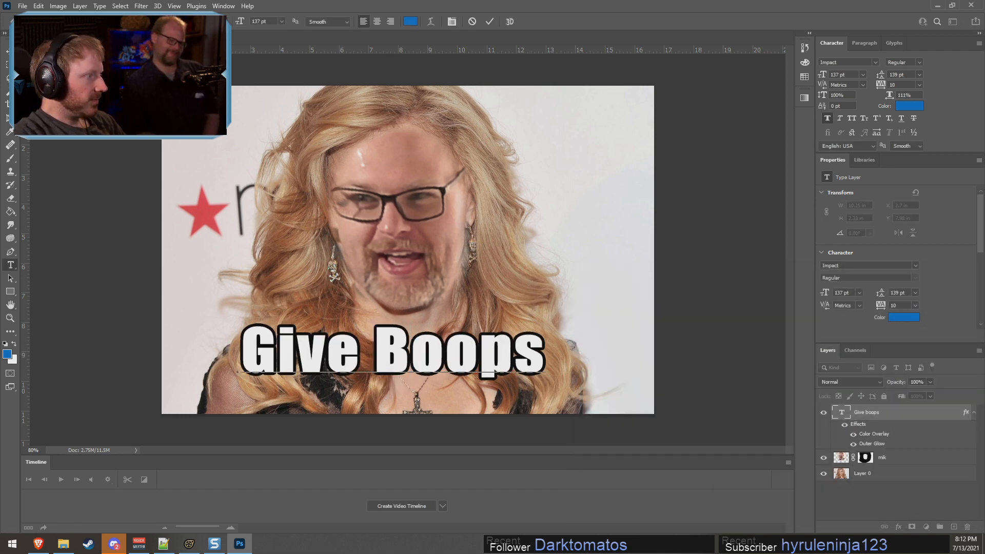
click(10, 52)
drag(447, 351, 462, 368)
alt+scroll(693, 353, down, 4)
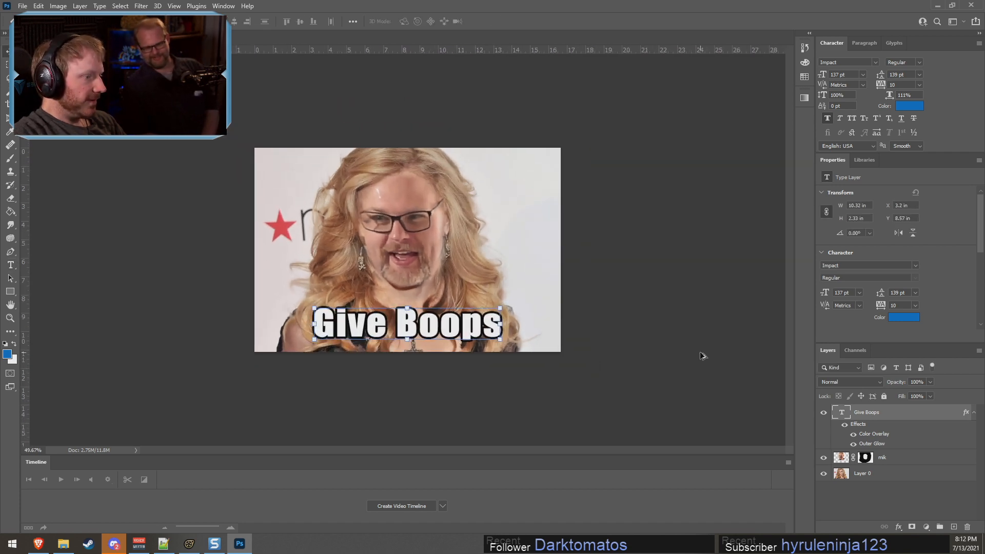
alt+scroll(702, 354, up, 1)
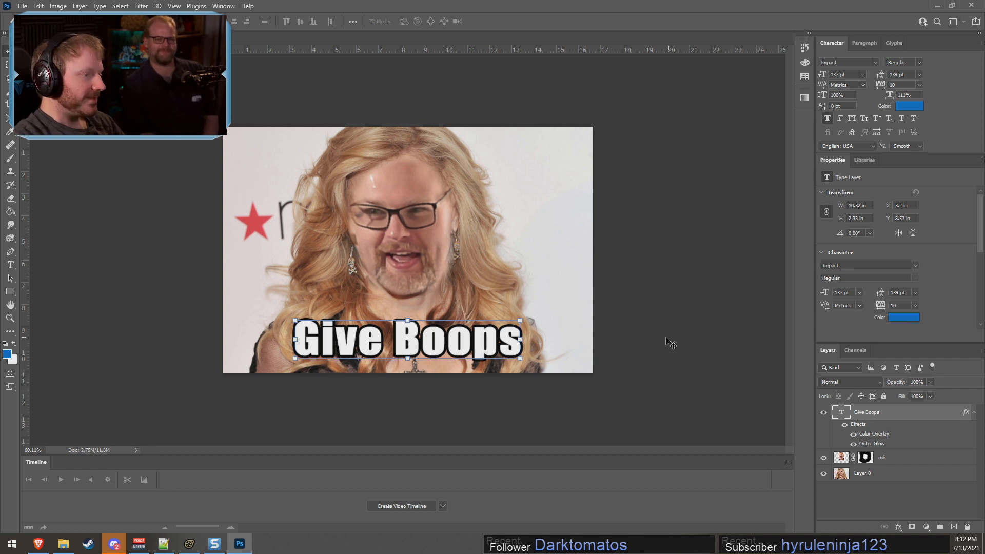
alt+scroll(662, 338, down, 2)
alt+scroll(611, 304, up, 2)
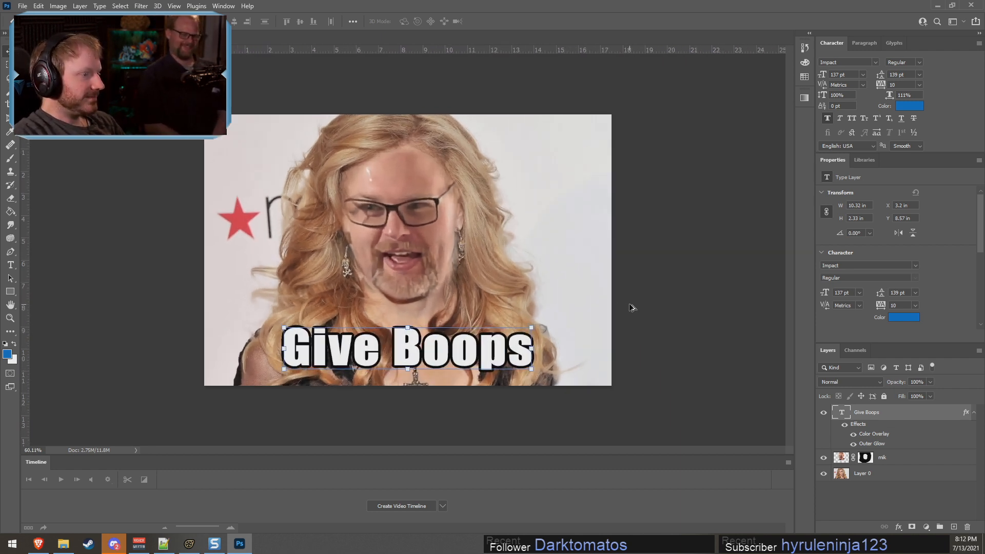
drag(445, 356, 448, 360)
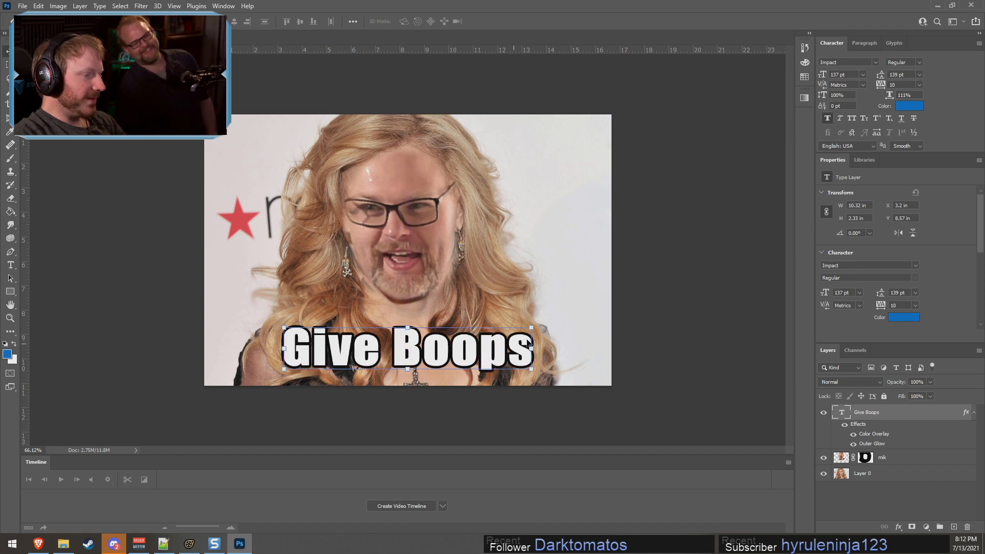
- Save a copy of the image as a PNG named Michona in the Downloads folder
click(23, 7)
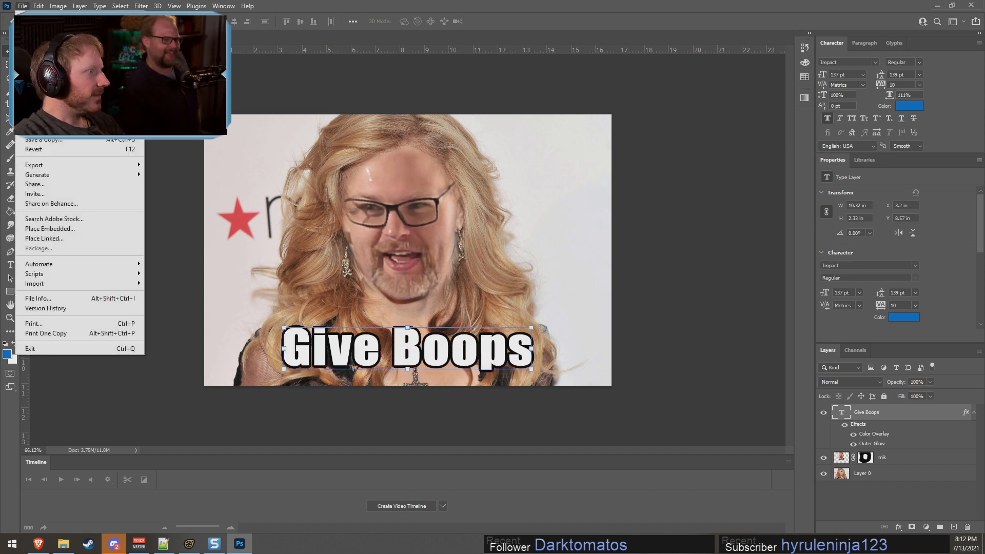
click(55, 130)
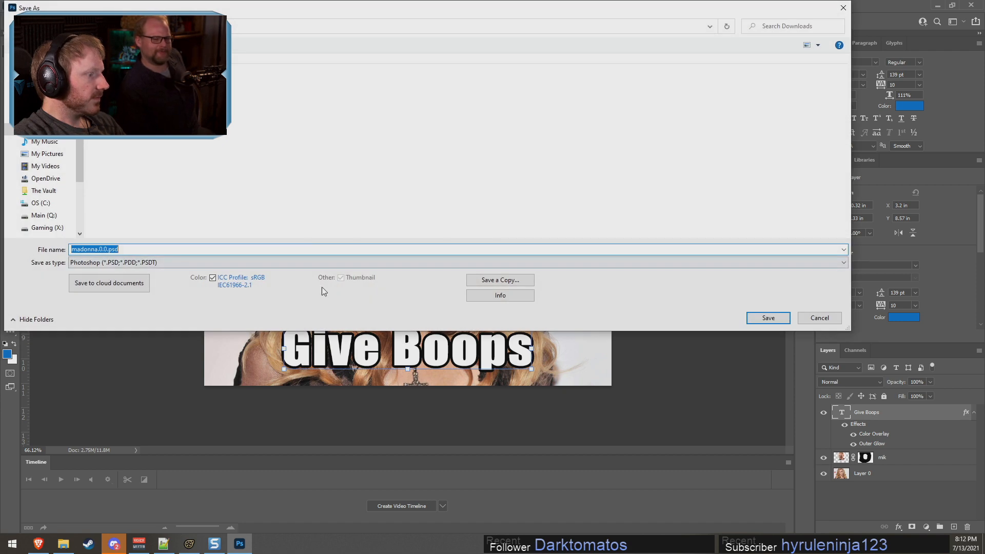
click(500, 281)
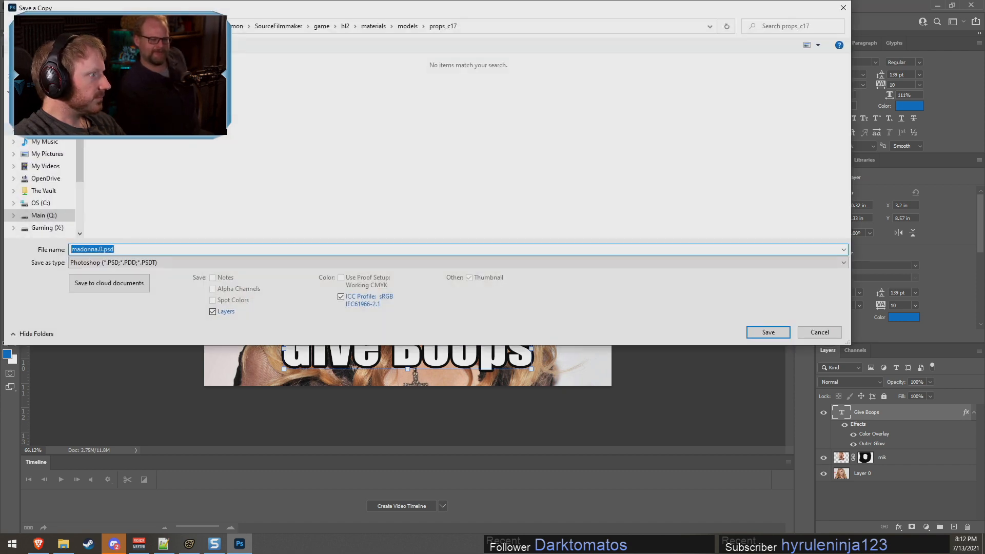
click(109, 263)
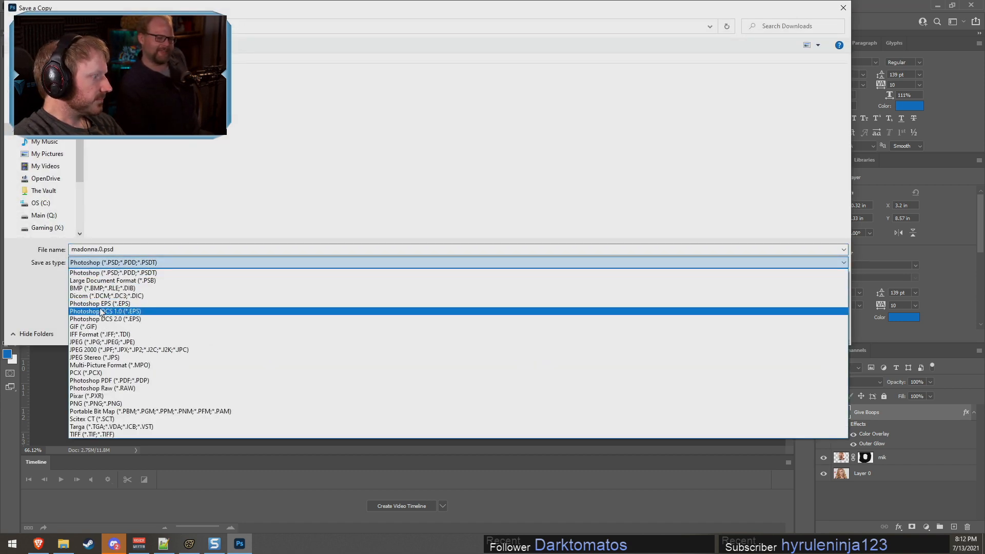
click(97, 404)
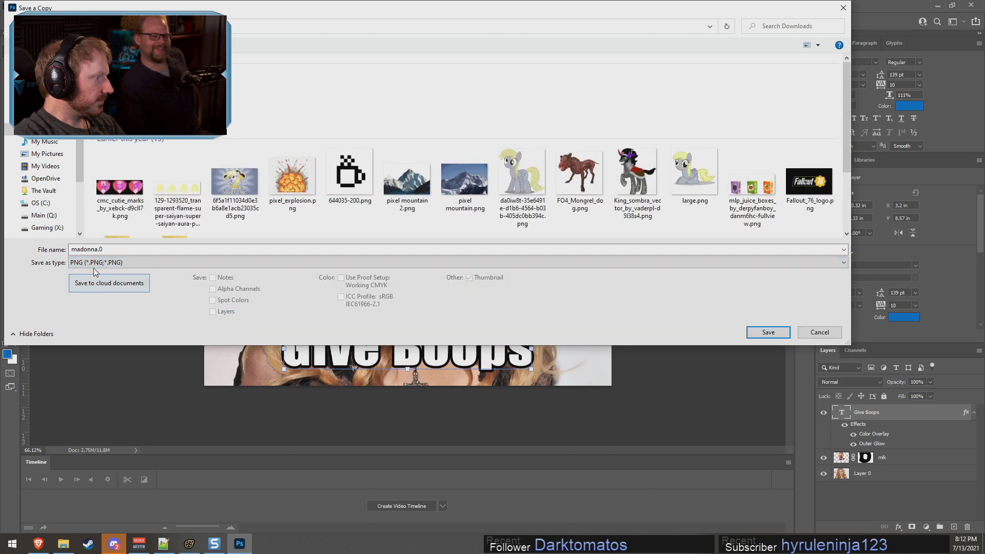
click(113, 249)
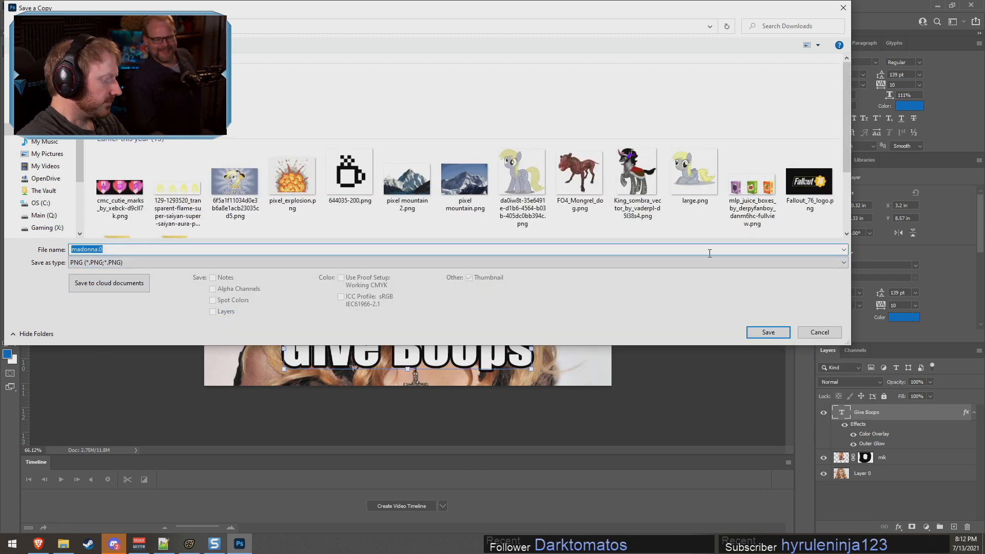
text(Mikdonna)
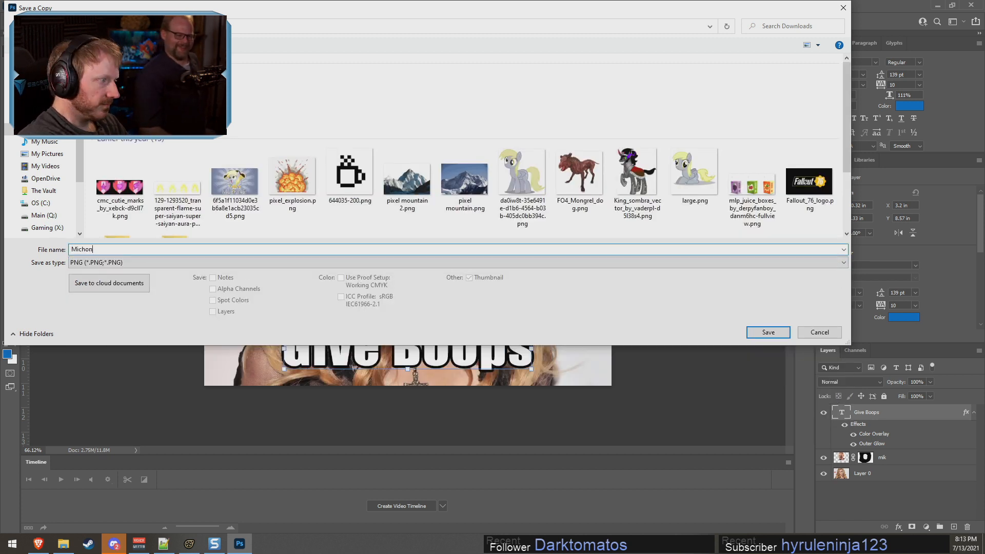
key(Return)
key(Return)
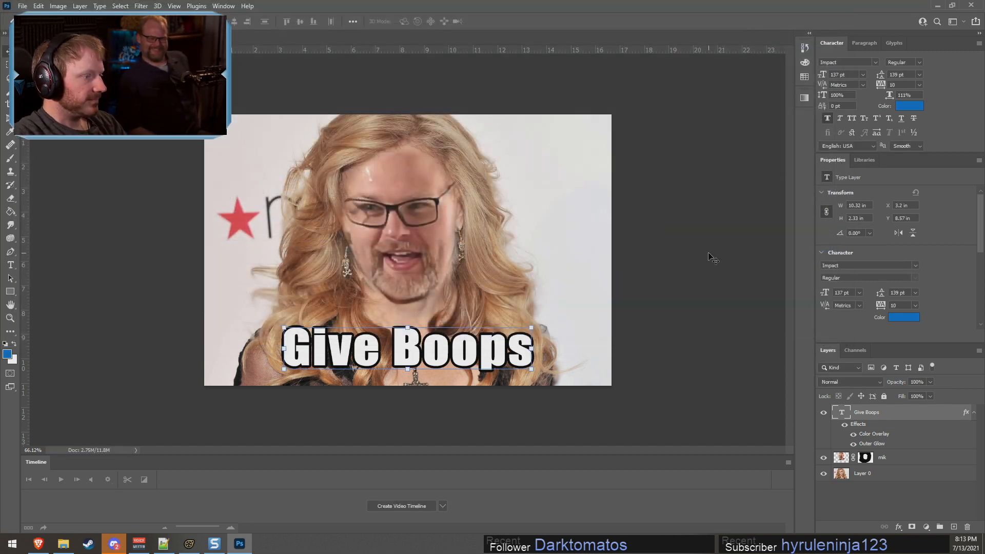
- Switch to Discord's general channel and attach Michona.png from the Downloads folder for upload
click(114, 545)
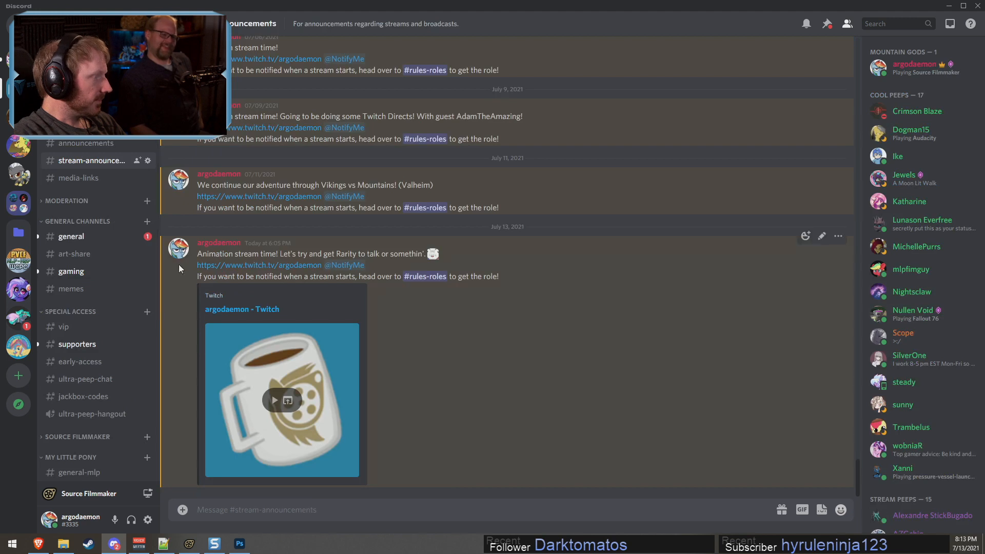
click(95, 241)
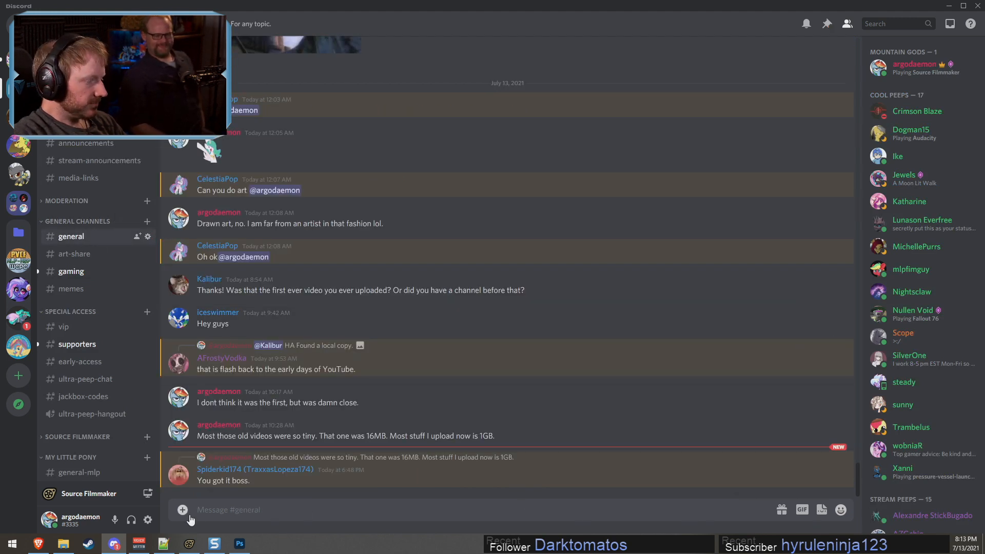
click(63, 544)
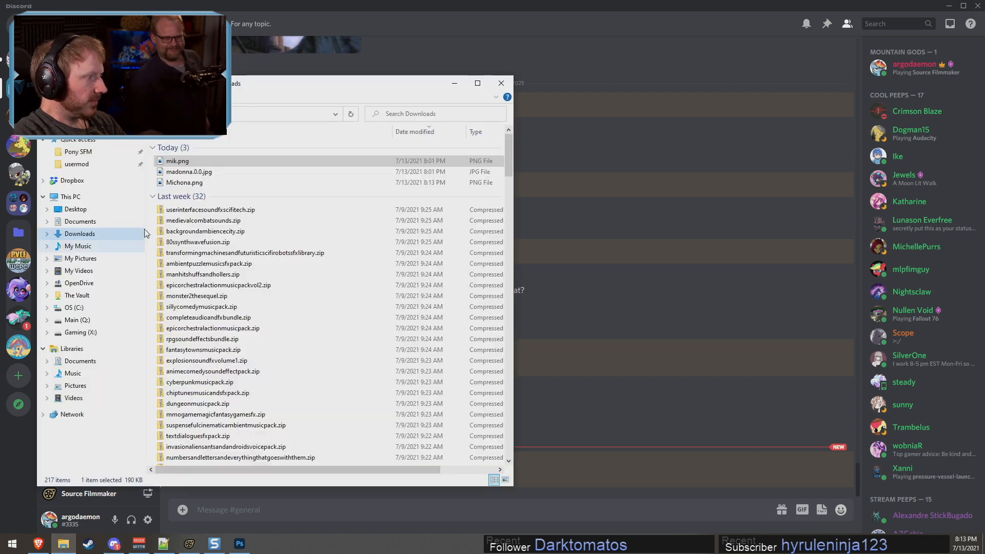
click(85, 164)
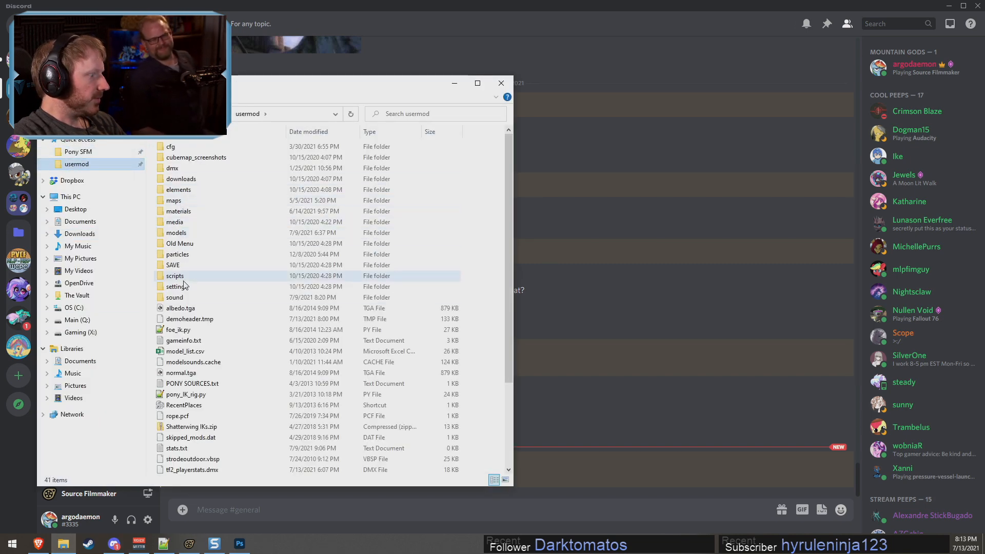
click(80, 234)
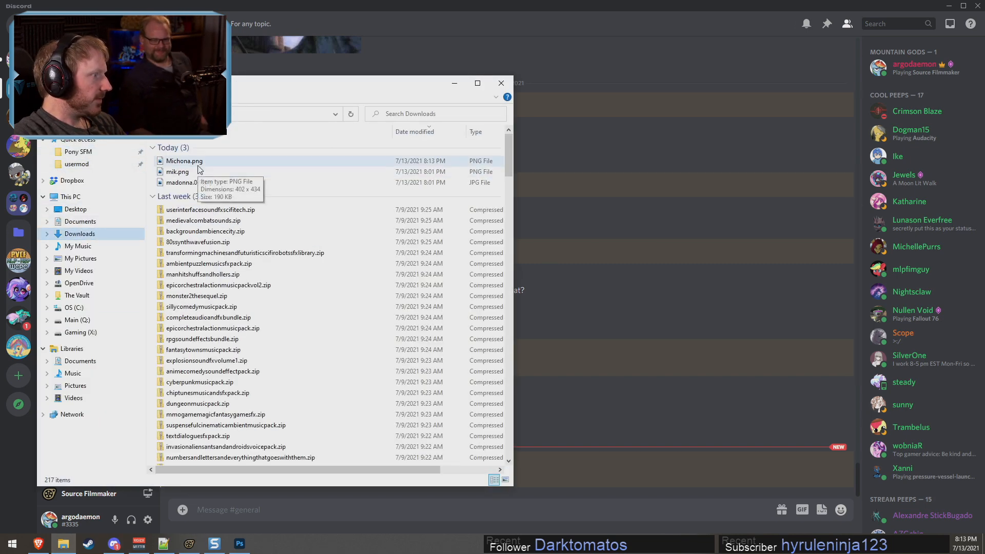
drag(185, 161, 594, 308)
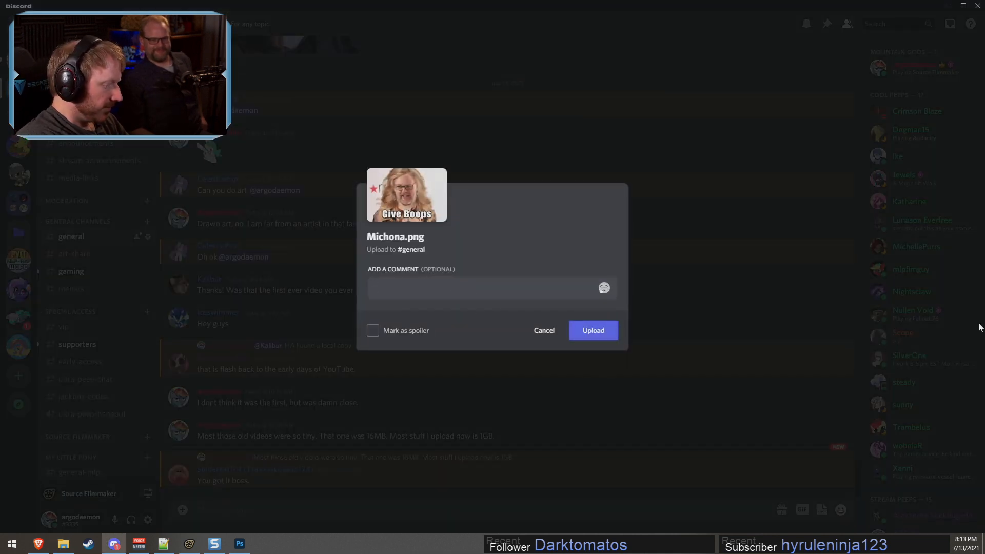
- Comment on the image with a mention of the man's first name followed by "is evolving!" and upload it
text(Michael)
key(ctrl+BackSpace)
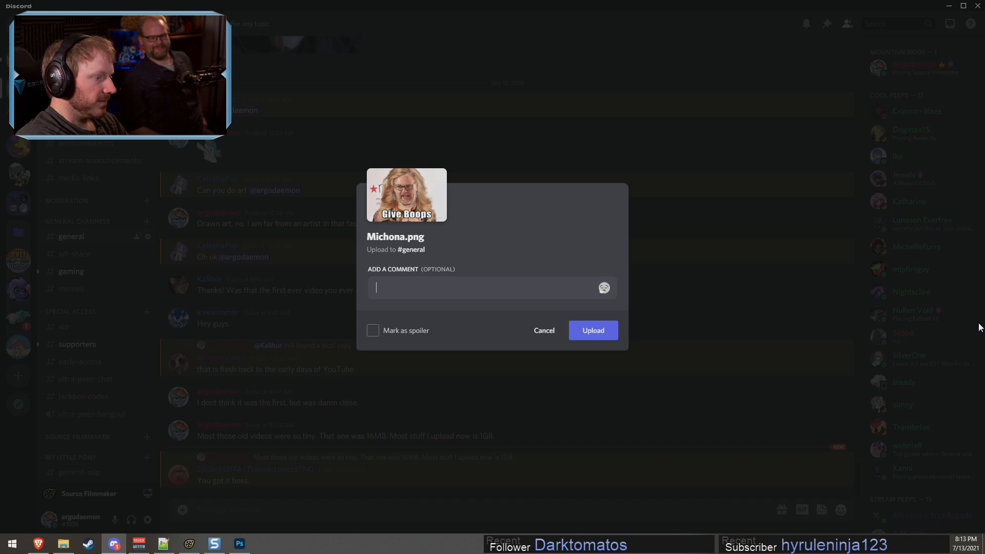
text(#)
key(BackSpace)
text(@Michael is evolving!)
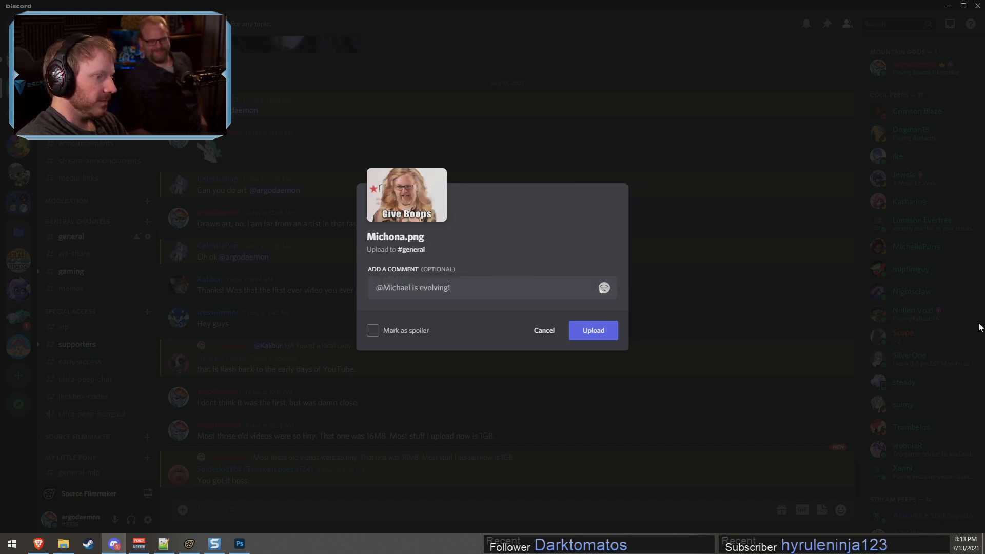
click(604, 336)
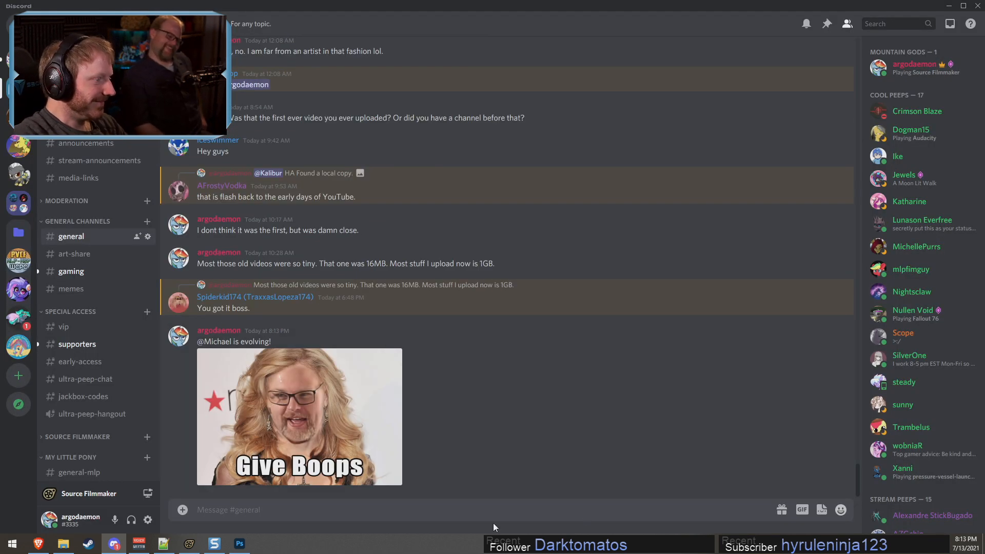
- Check the poster's profile card and look through the server's member list beside the general channel
click(213, 332)
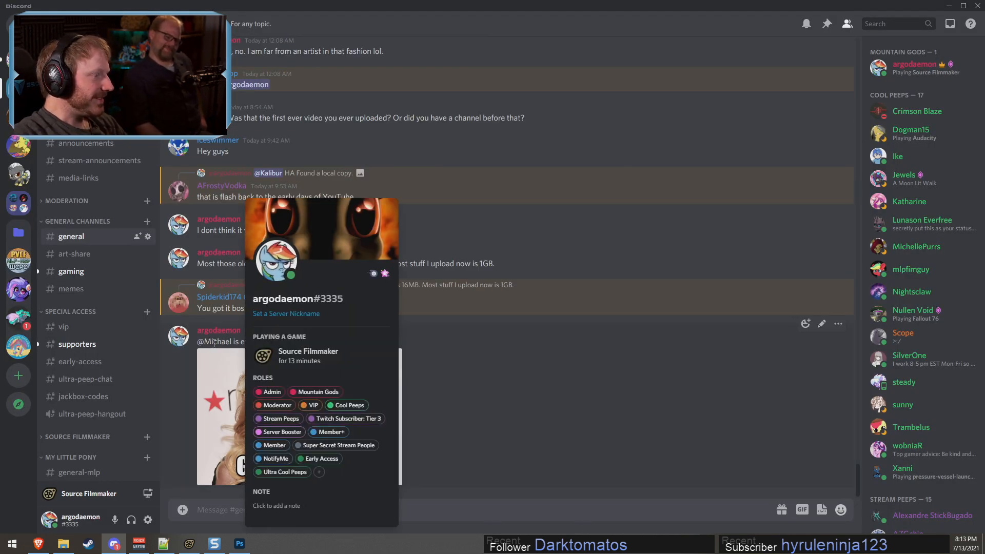
click(755, 252)
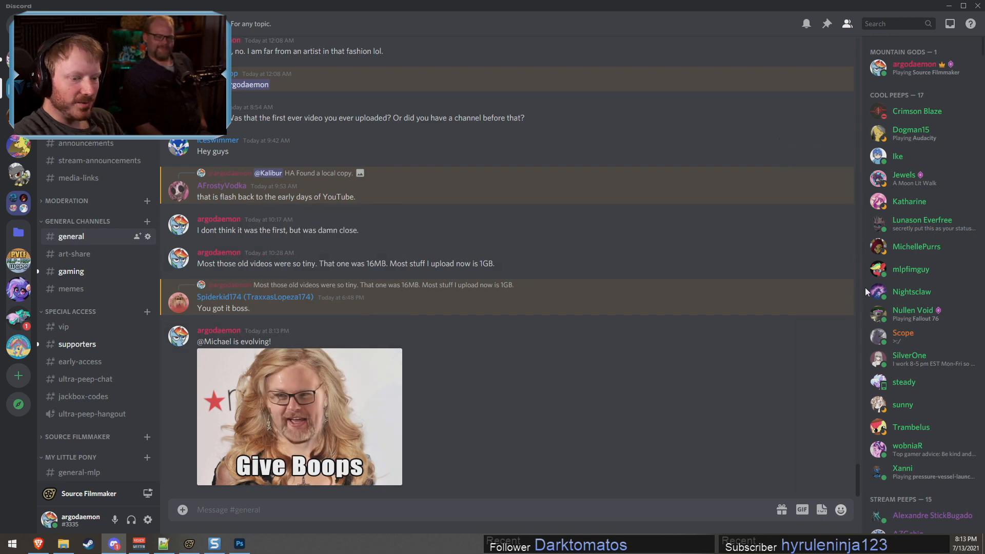
scroll(865, 287, down, 8)
scroll(835, 282, up, 10)
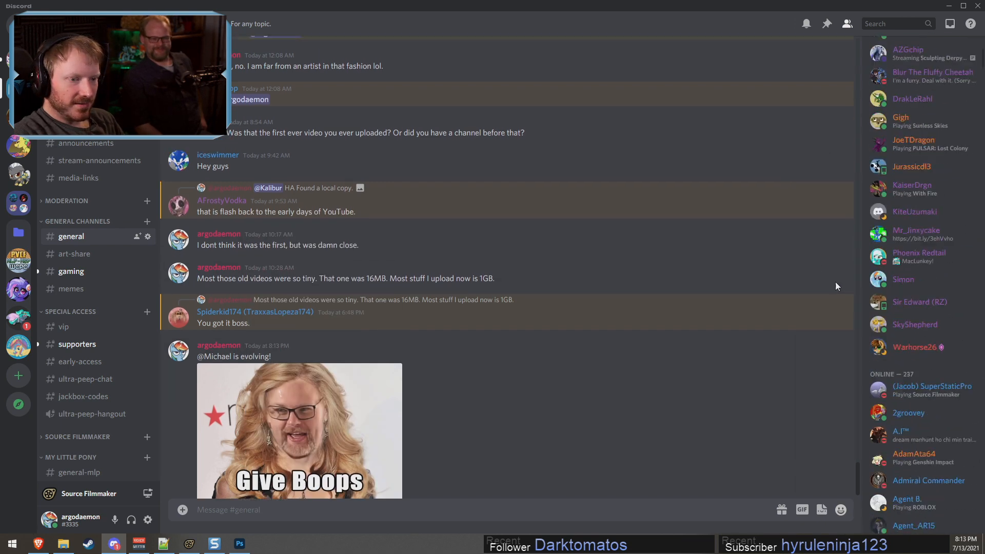
scroll(418, 396, down, 10)
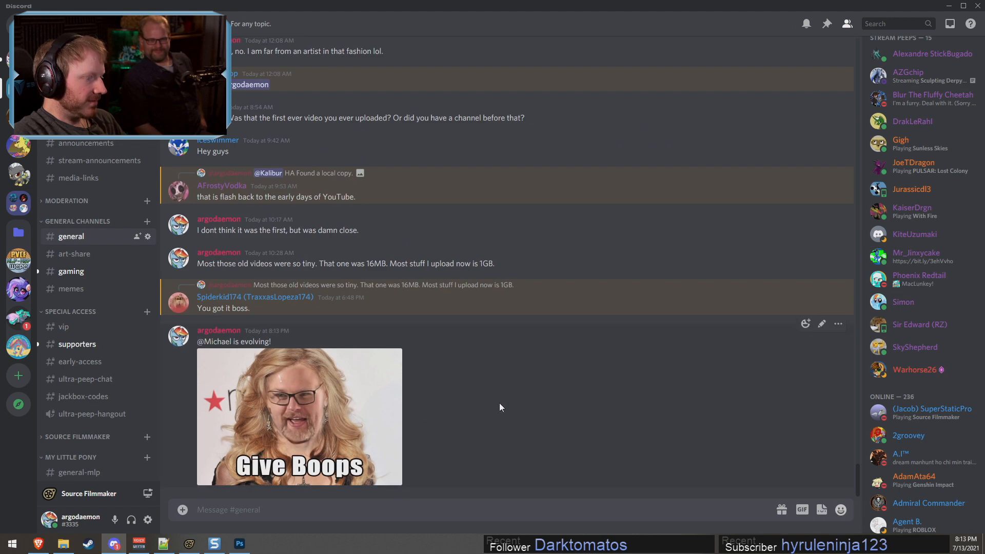
- Minimize Discord and Photoshop, and close the Downloads folder window and Snagit Editor to return to Source Filmmaker
click(949, 6)
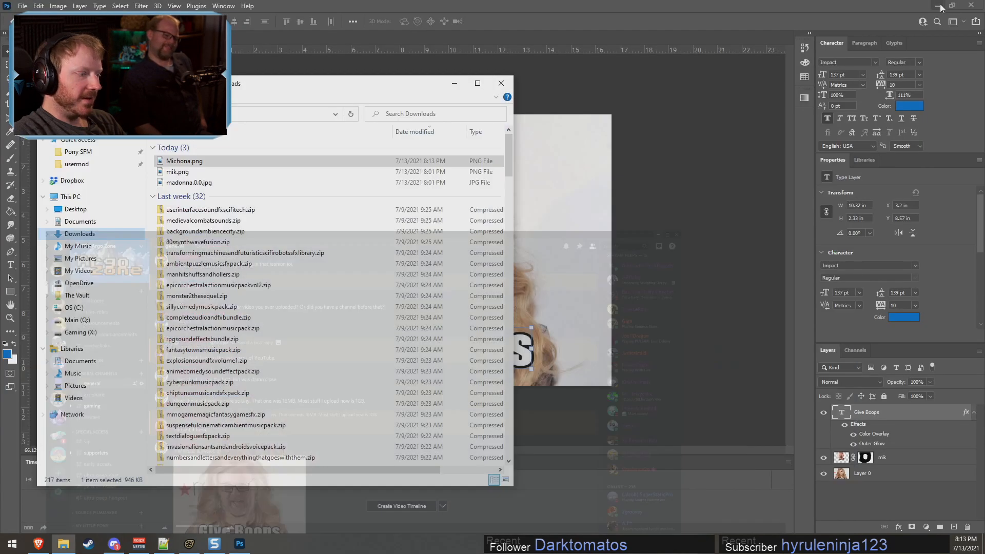
click(497, 82)
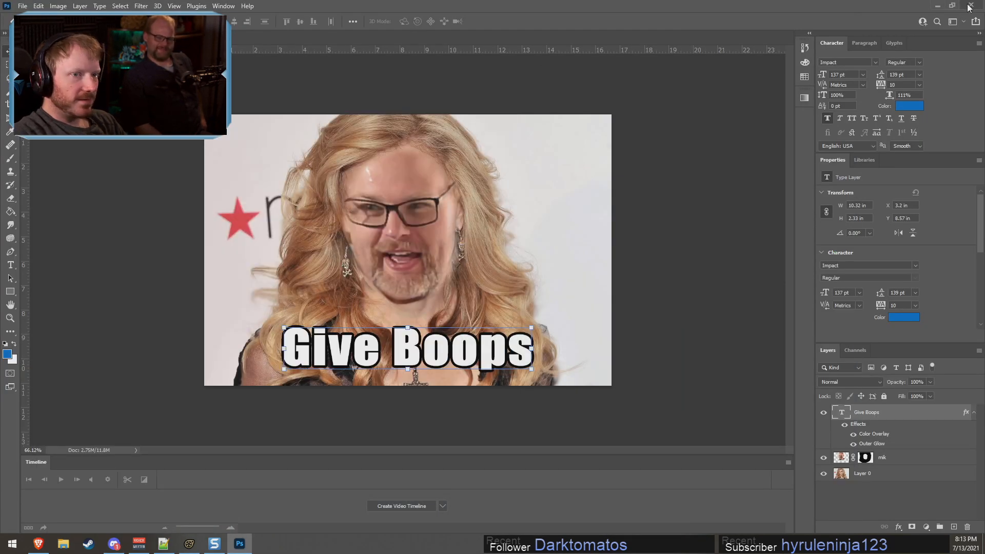
click(969, 7)
click(540, 204)
click(938, 5)
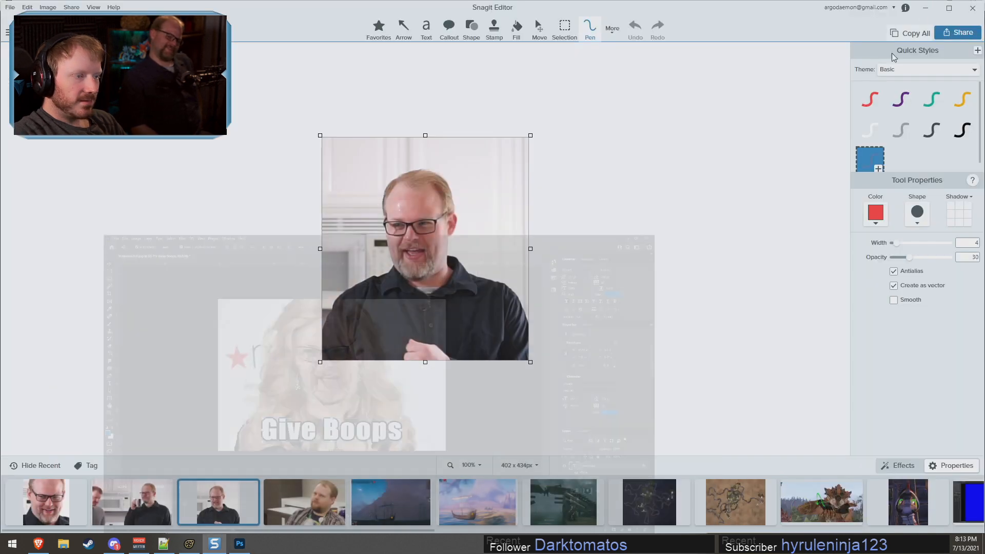
click(974, 9)
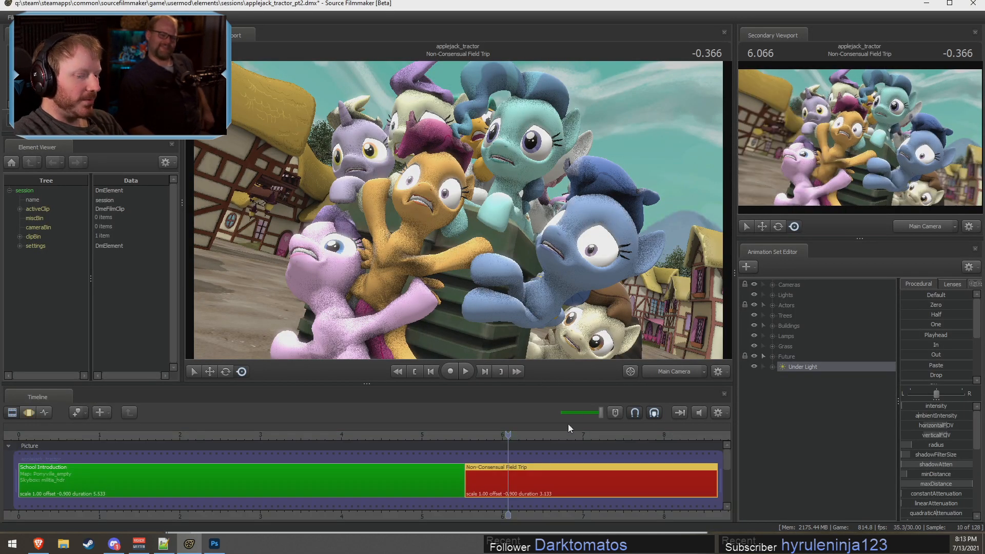
- Review the Non-Consensual Field Trip shot from its start to 8.200 seconds in the maximized Source Filmmaker window
scroll(555, 475, down, 2)
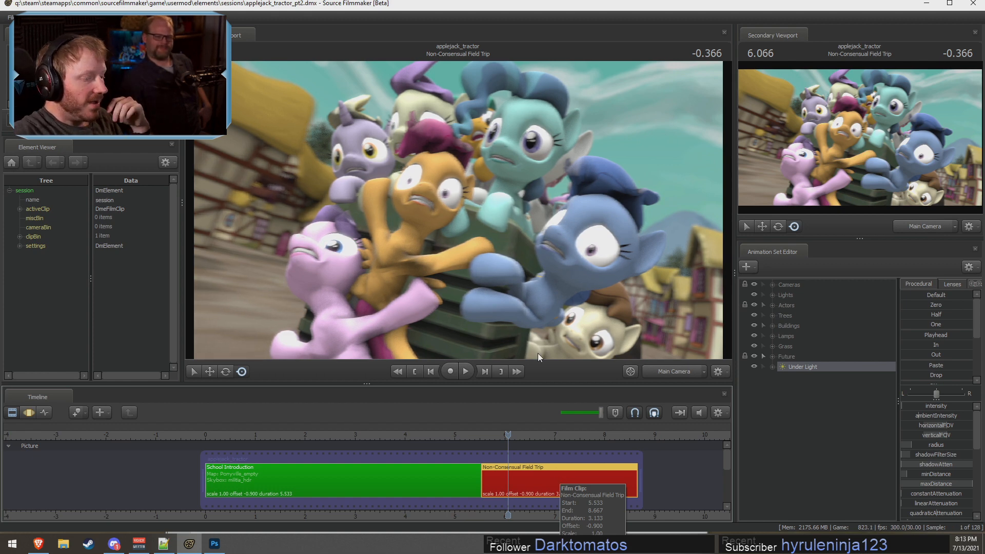
click(486, 515)
middle_drag(519, 474, 401, 464)
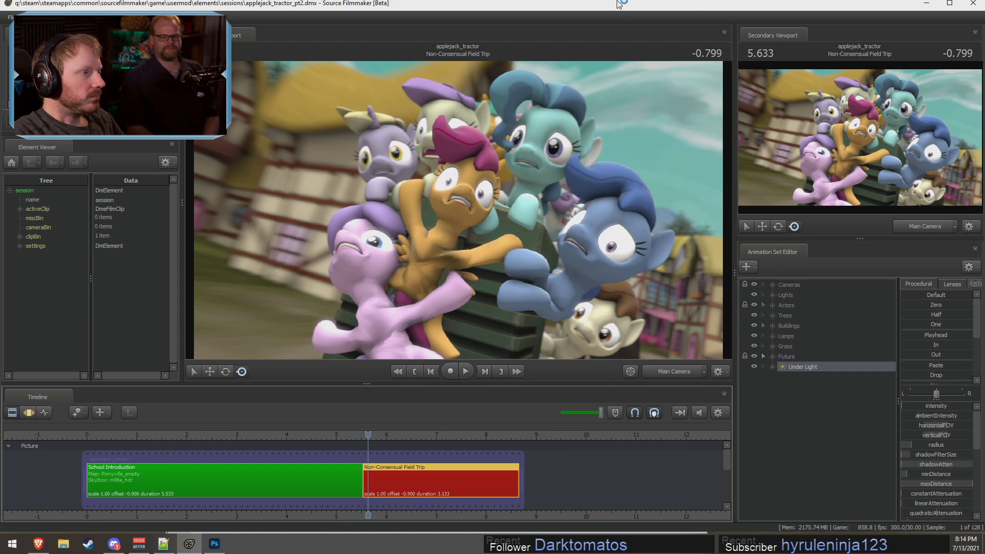
double_click(638, 4)
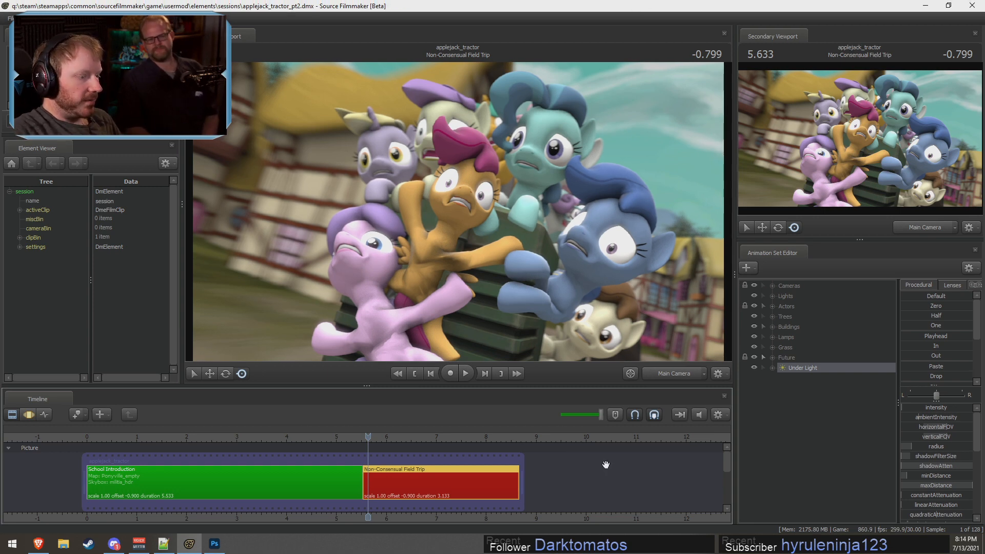
scroll(605, 464, down, 4)
middle_drag(495, 521, 329, 510)
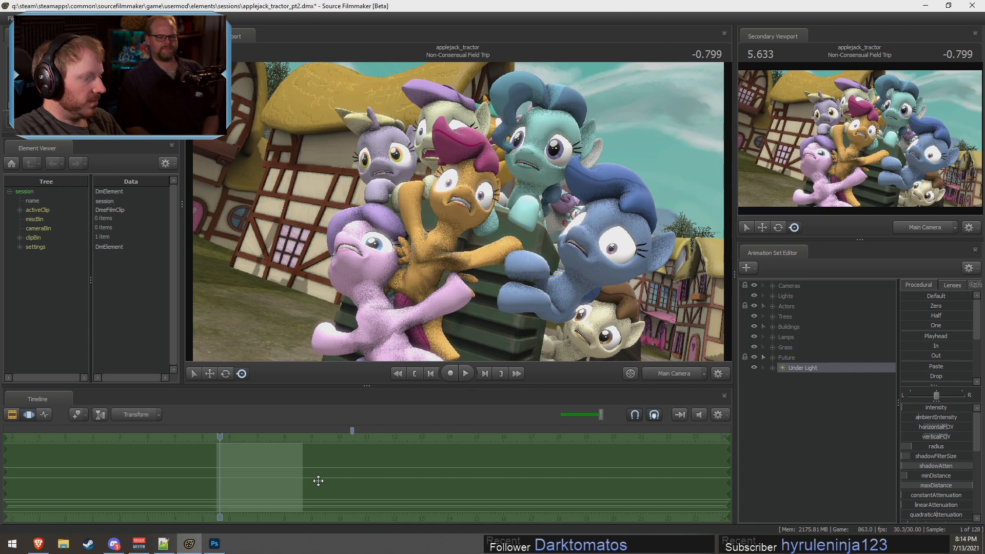
drag(251, 443, 290, 493)
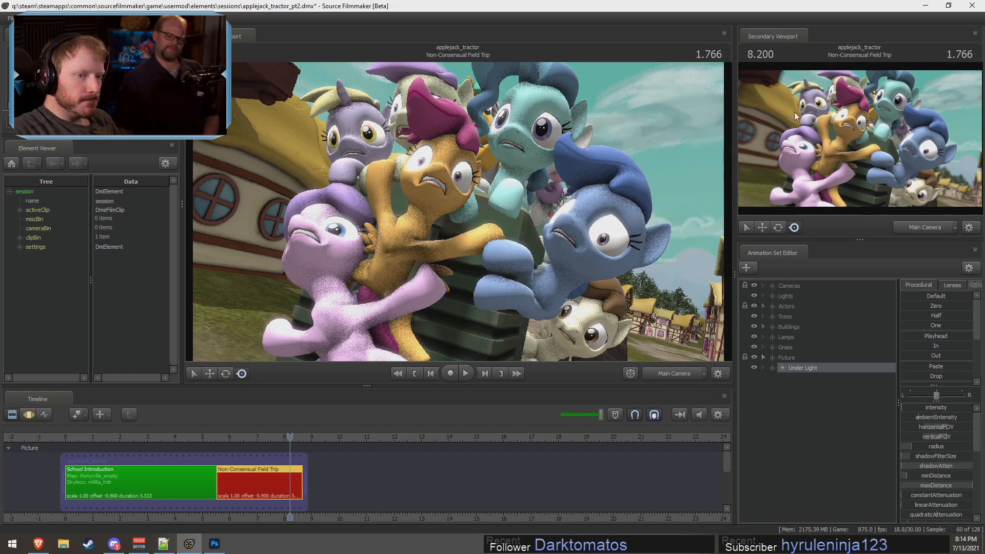
- Quit Source Filmmaker with the session changes saved, and close the leftover Notepad++ and Steam update windows
click(977, 6)
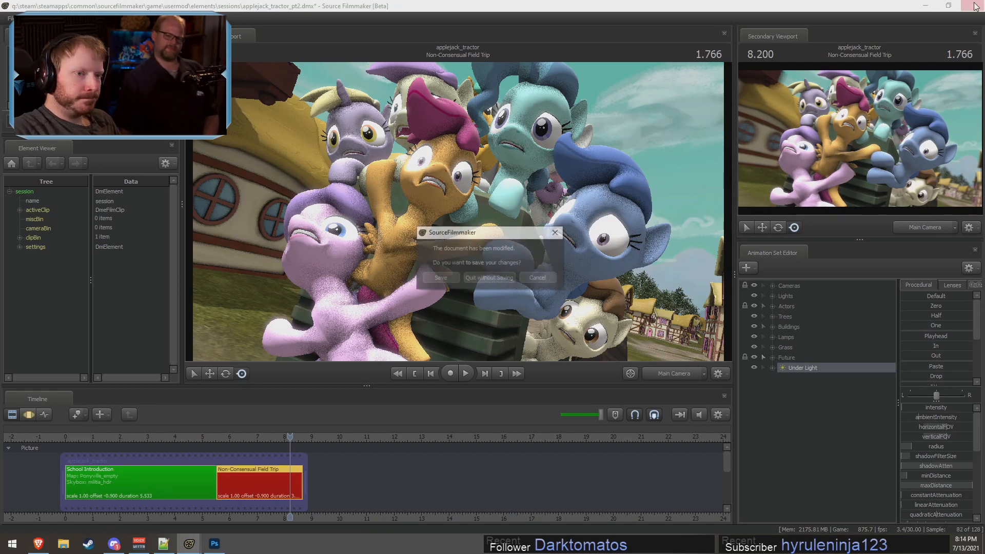
click(441, 279)
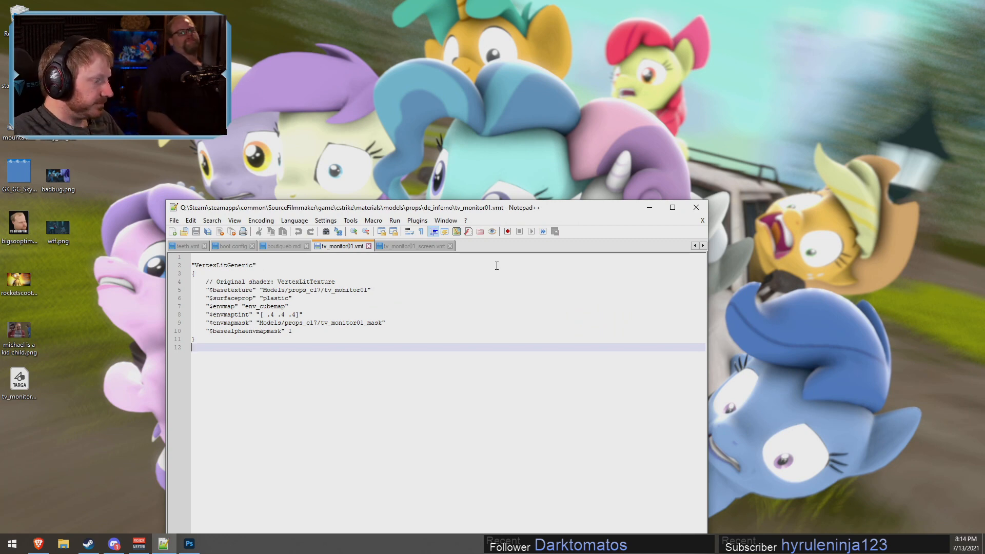
click(695, 207)
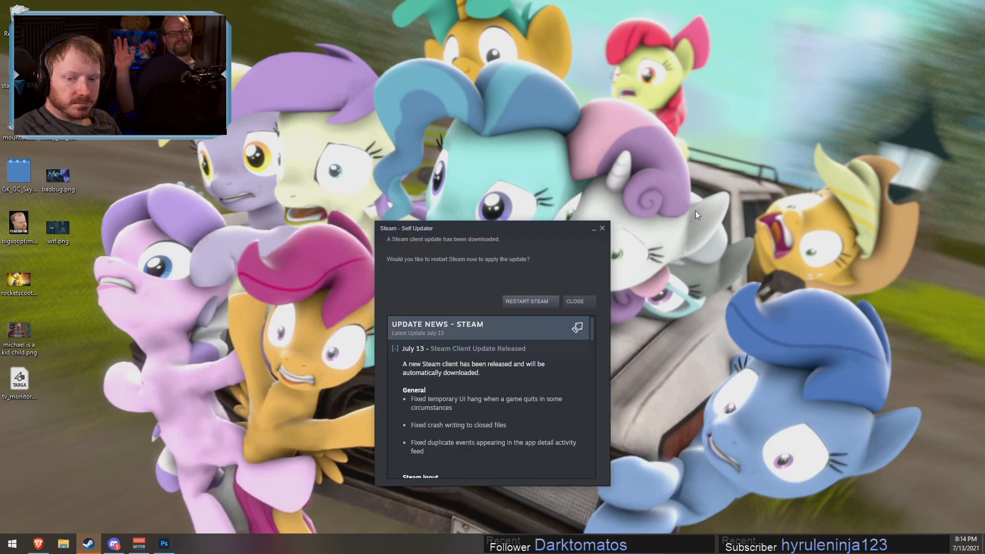
click(584, 300)
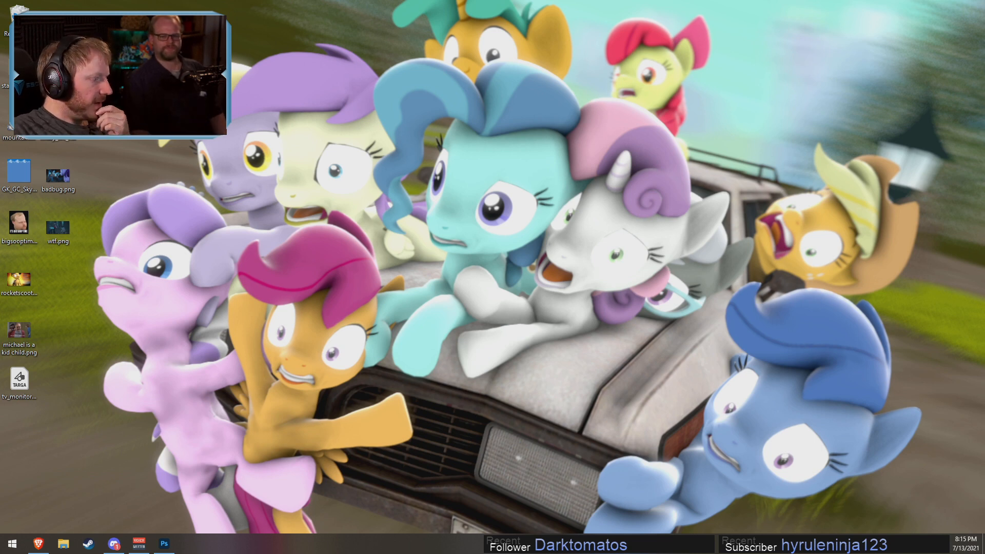
- Switch to Discord, view the posted Give Boops image enlarged, and return to the desktop
click(115, 545)
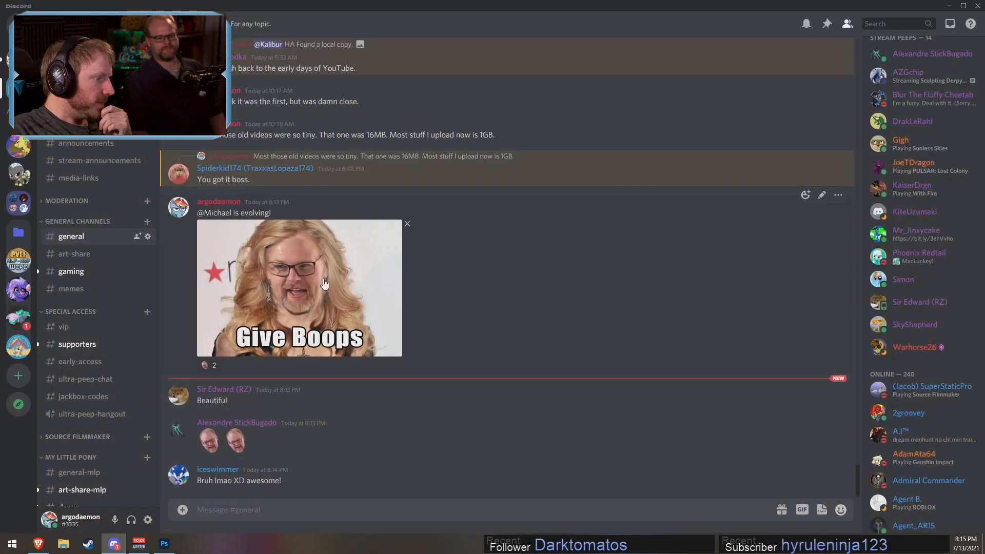
click(325, 283)
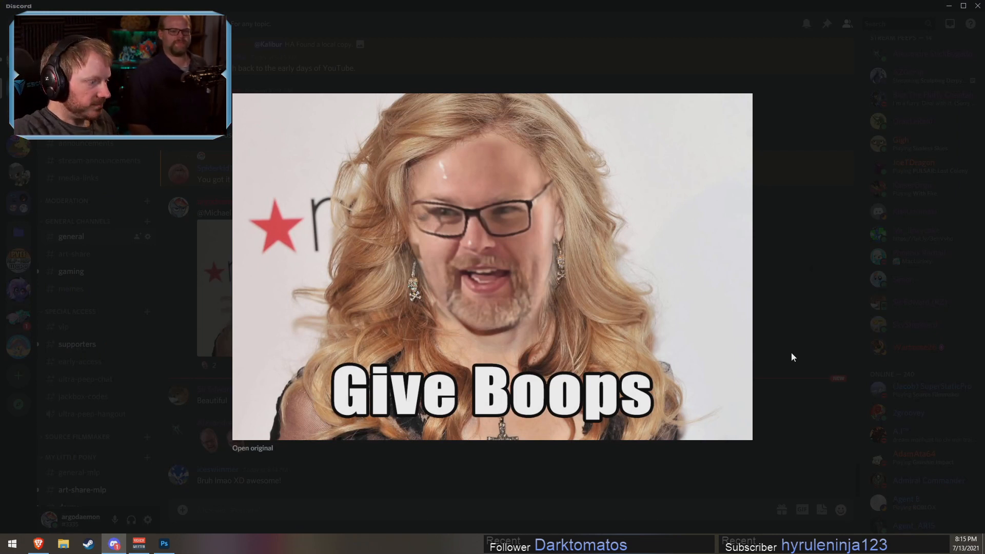
click(471, 488)
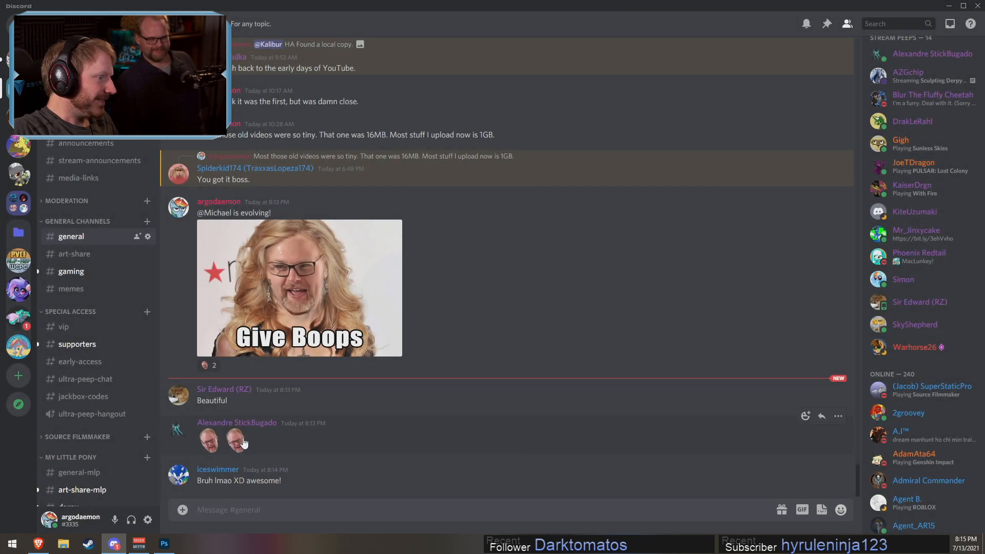
click(349, 291)
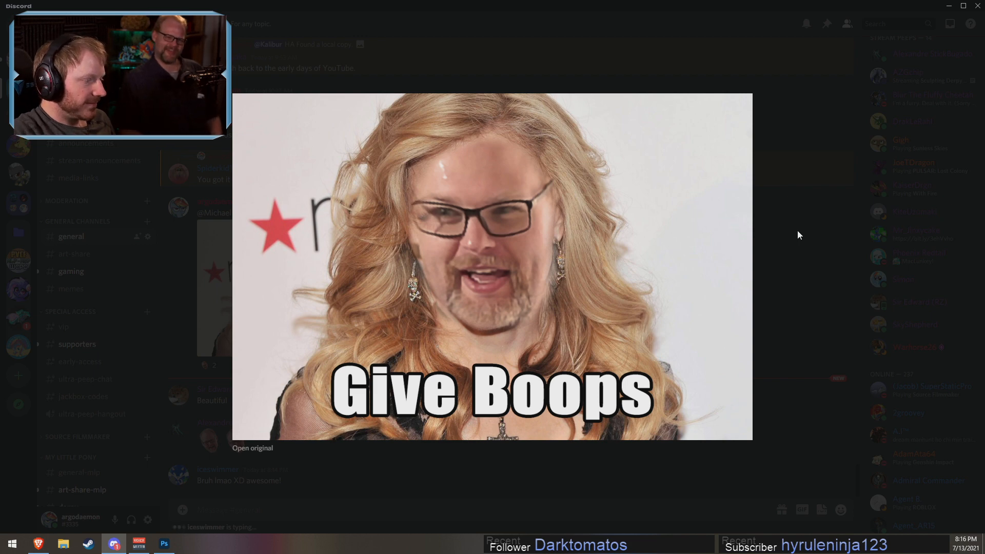
click(805, 198)
click(949, 6)
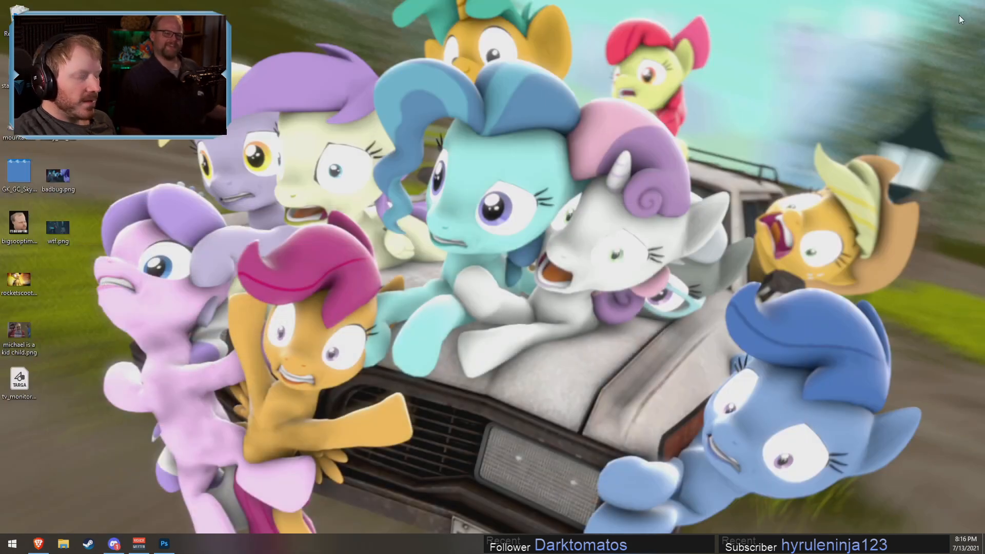